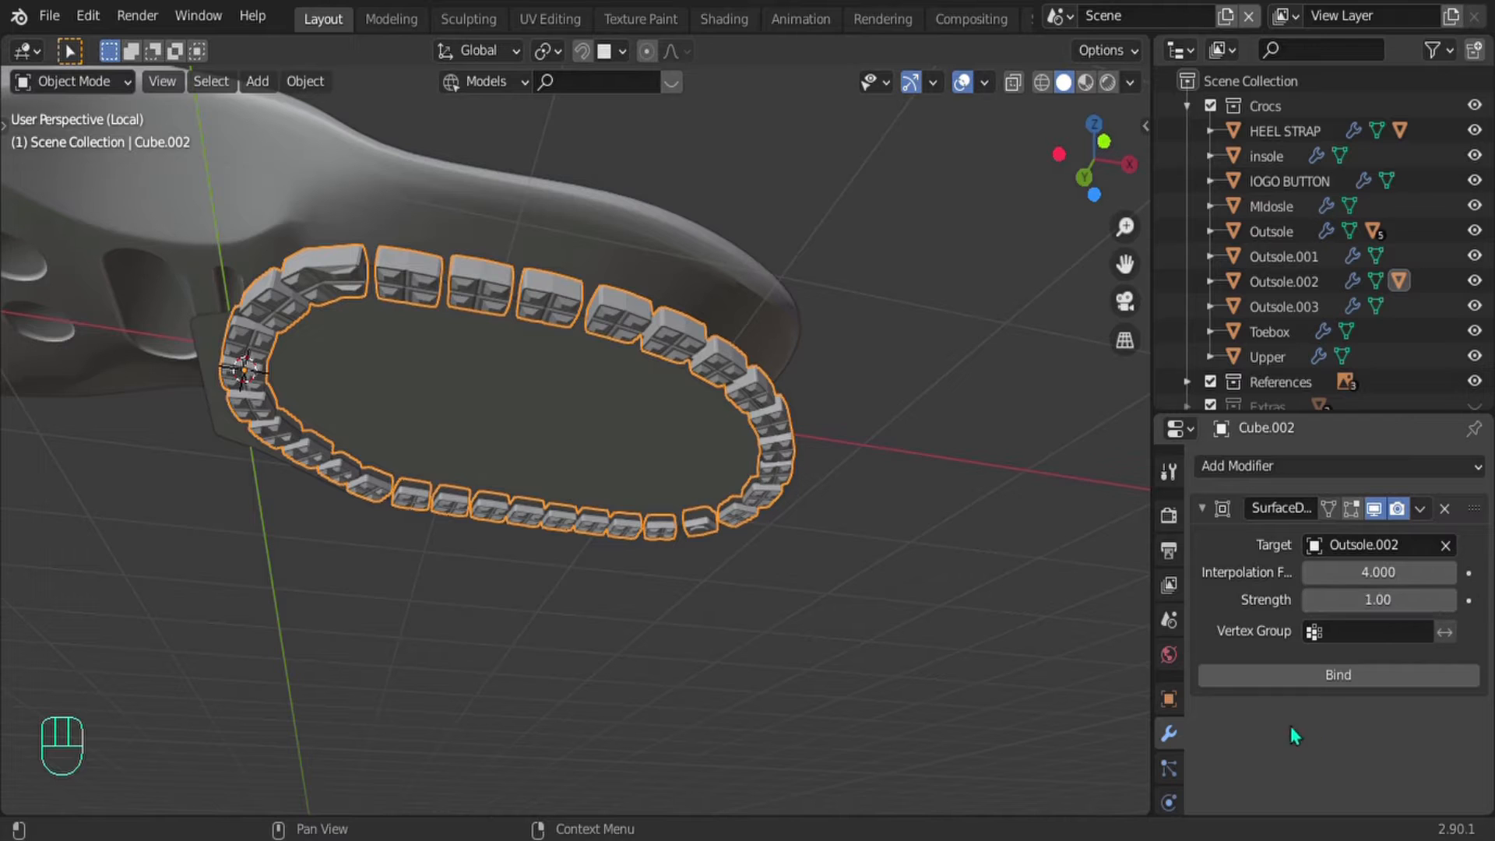
Step: Bind the tread blocks' Surface Deform modifier to Outsole.002
click(1335, 676)
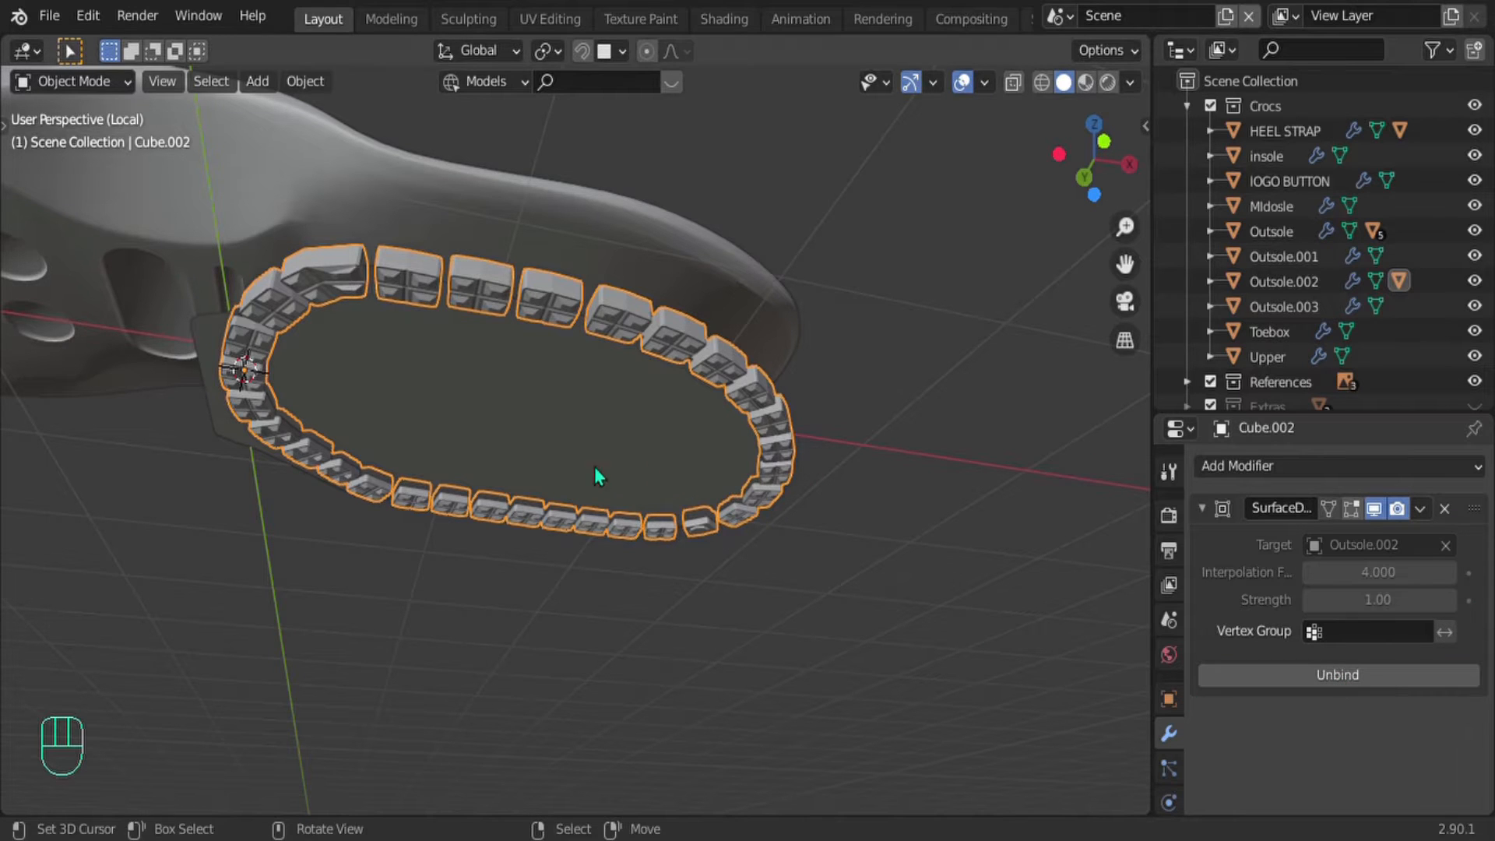
Step: Test the tread binding by moving the toe-end vertices of Outsole.002 with proportional editing
middle_drag(595, 465, 556, 375)
click(570, 458)
key(Tab)
click(778, 468)
key(g)
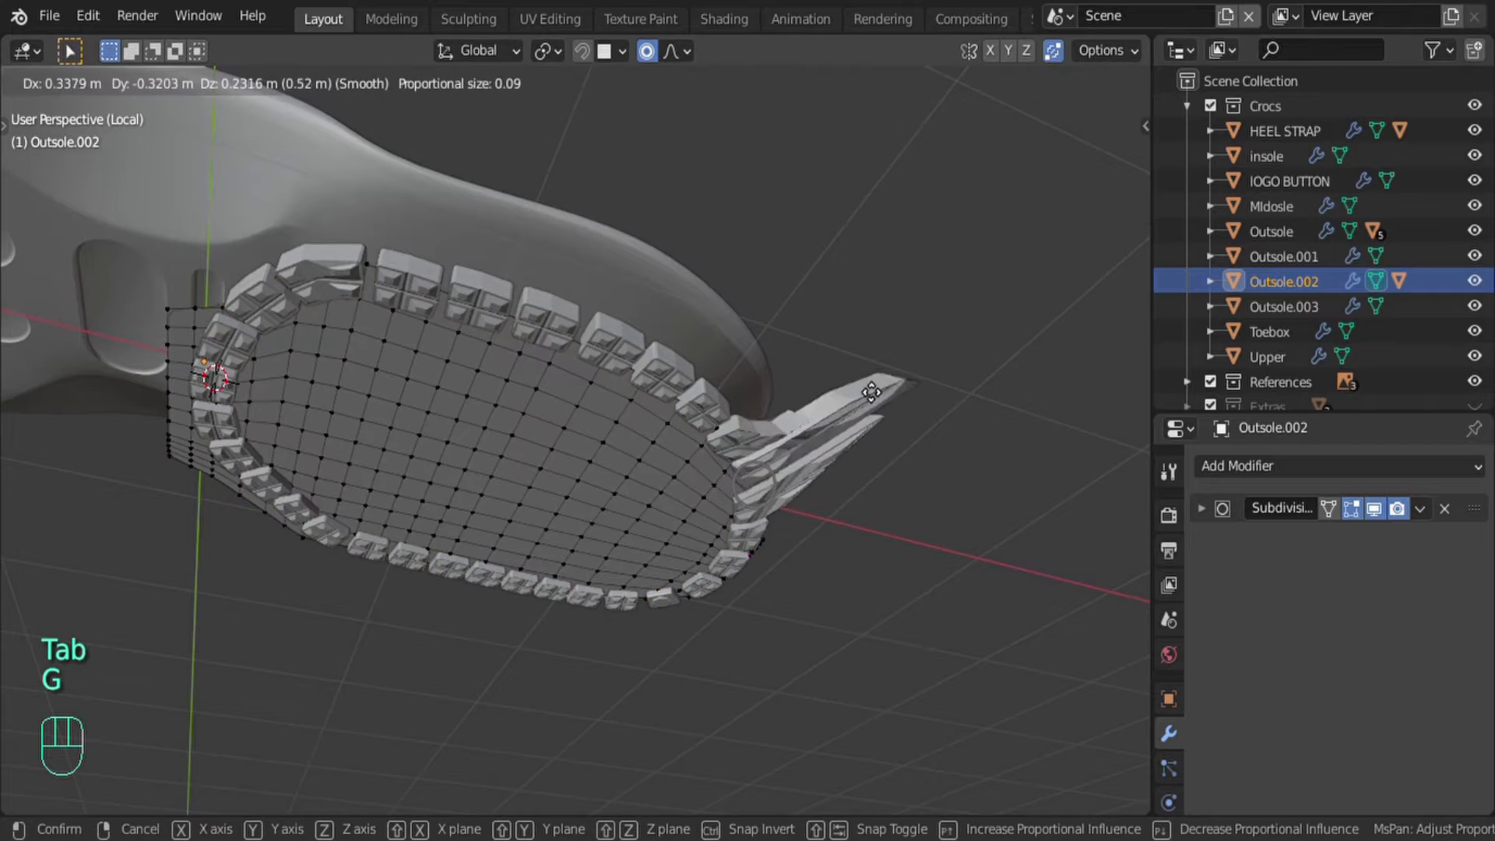
right_click(841, 494)
key(g)
click(795, 508)
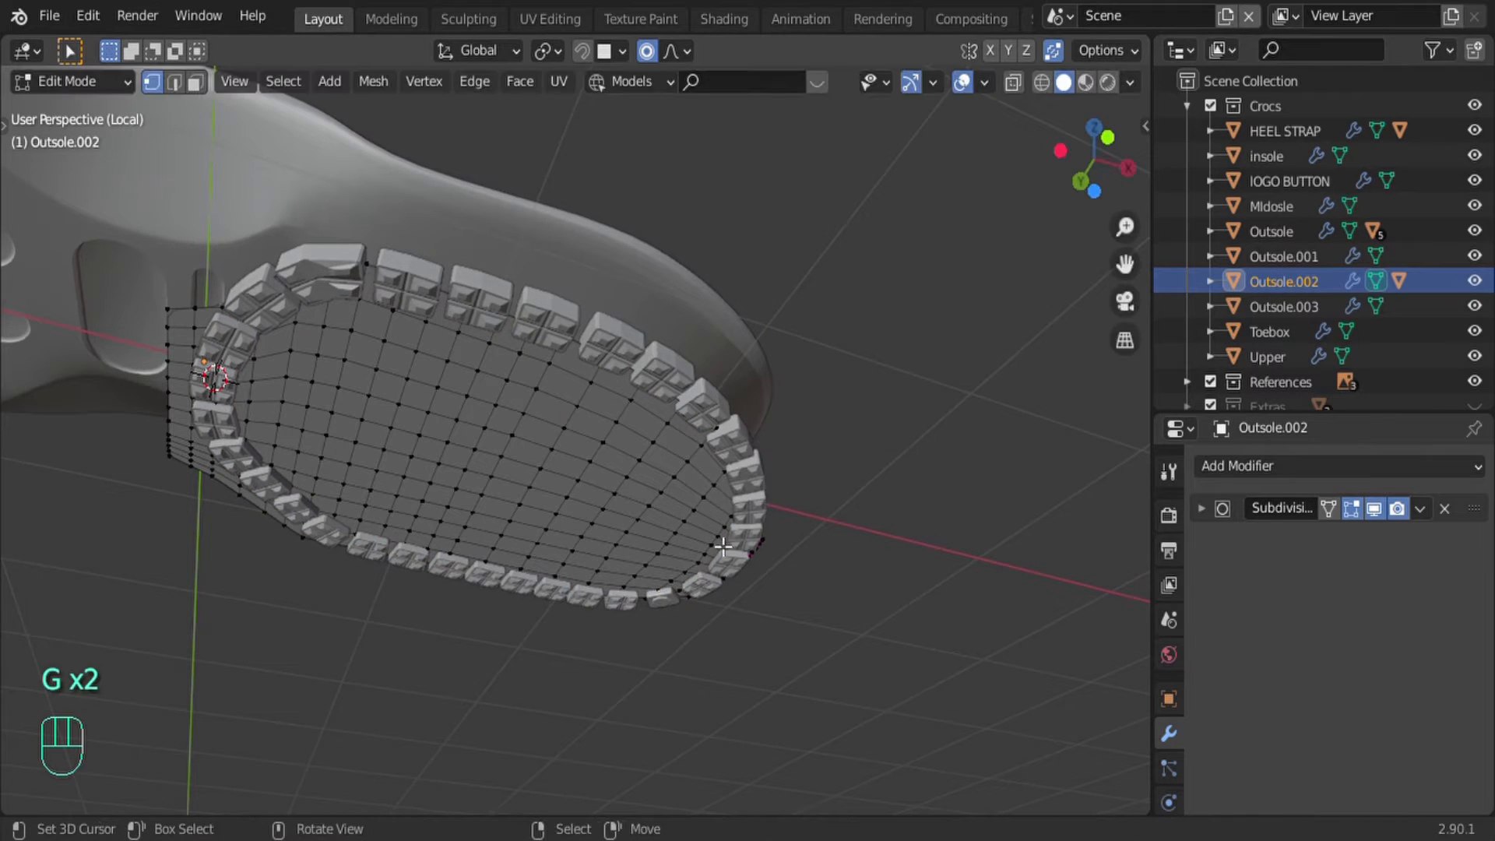
key(Tab)
middle_drag(494, 484, 373, 443)
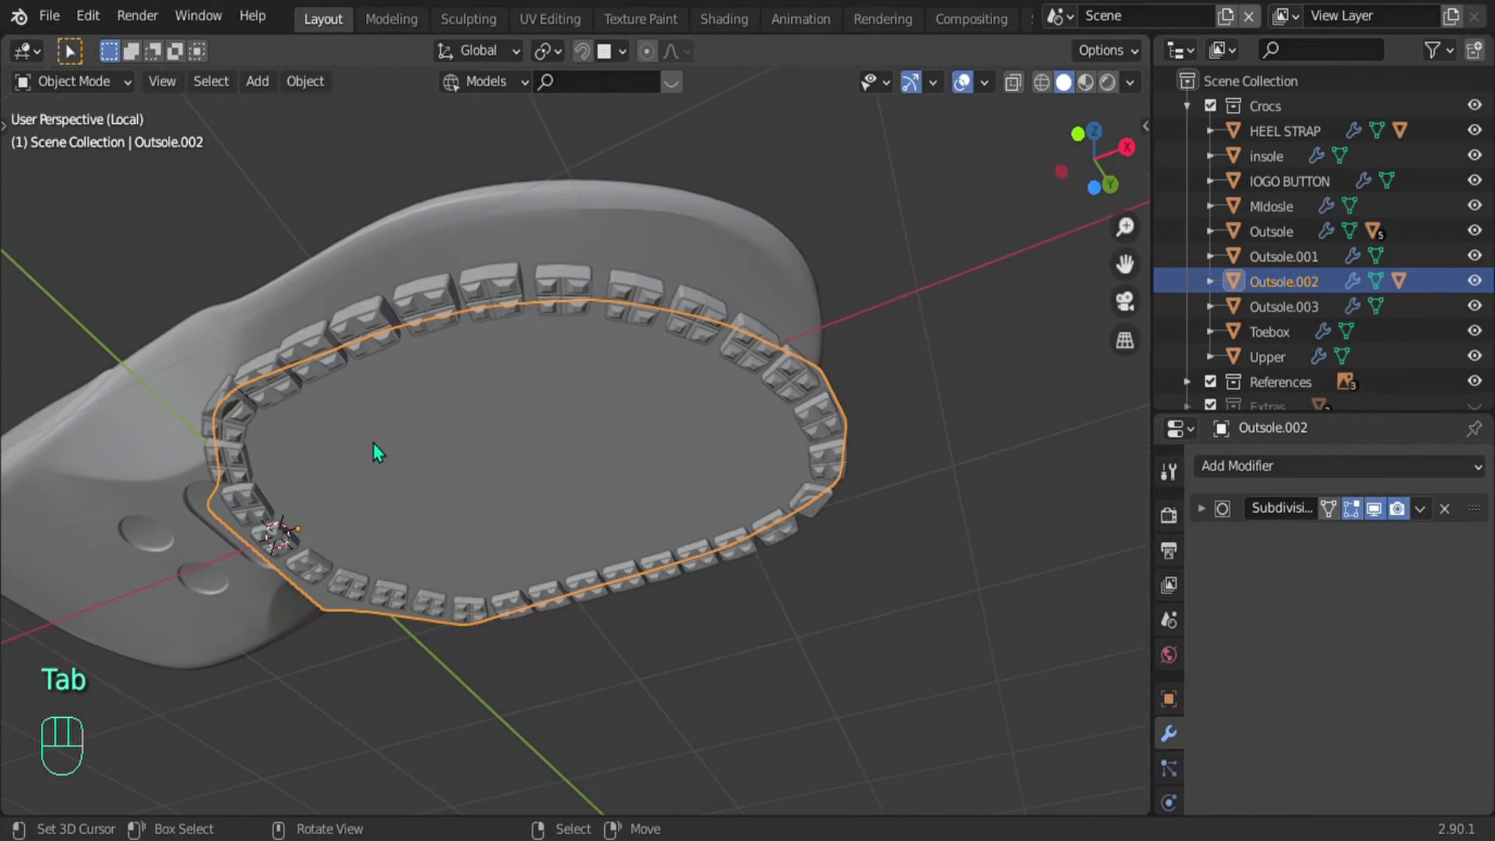
Step: Test how the treads follow by moving interior vertices of Outsole.002 with a proportional size of 0.68
key(Tab)
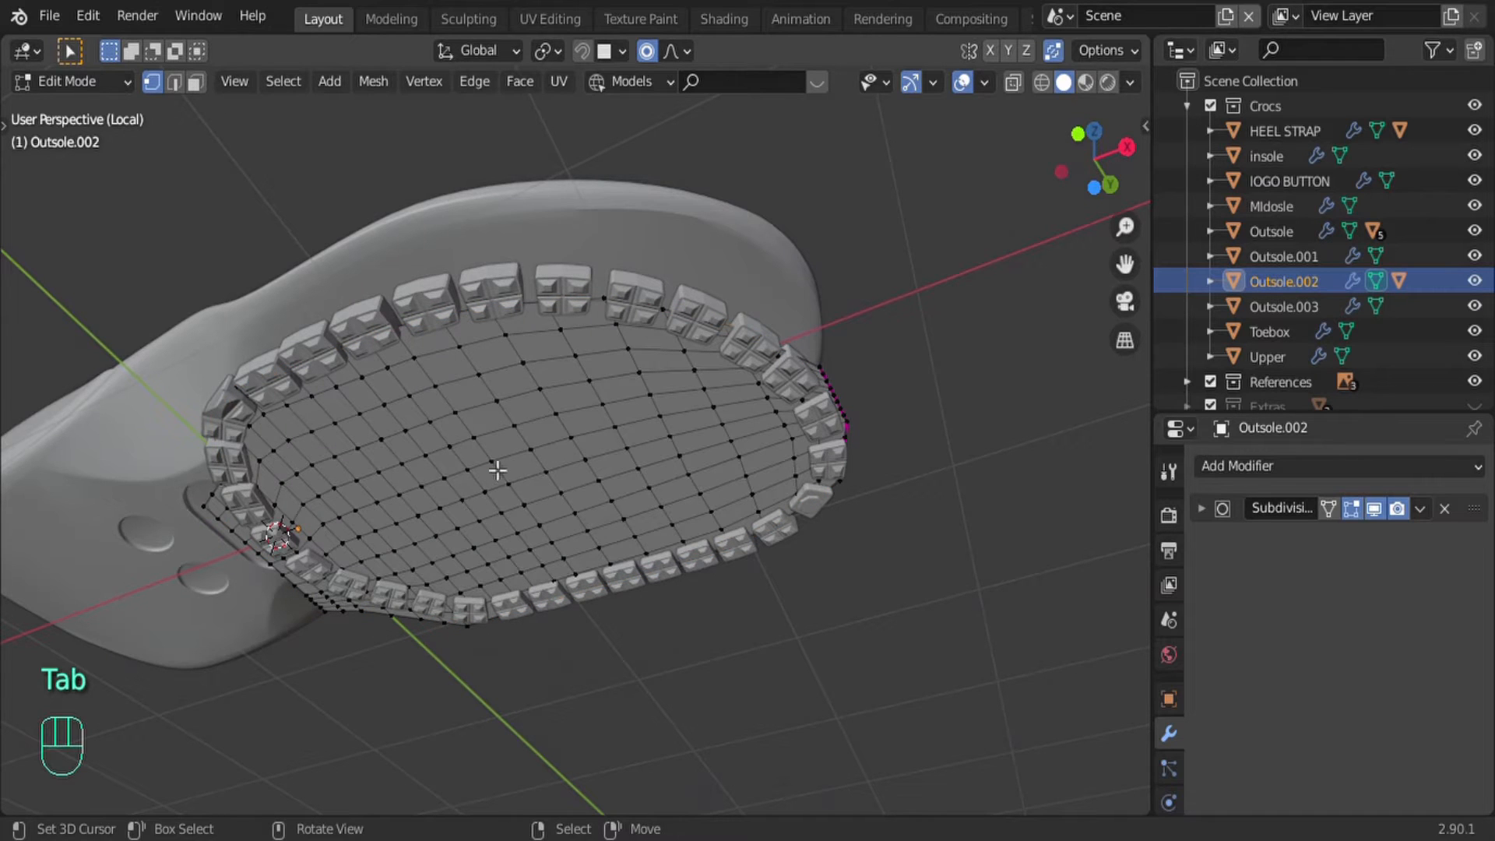
middle_drag(493, 469, 596, 465)
key(g)
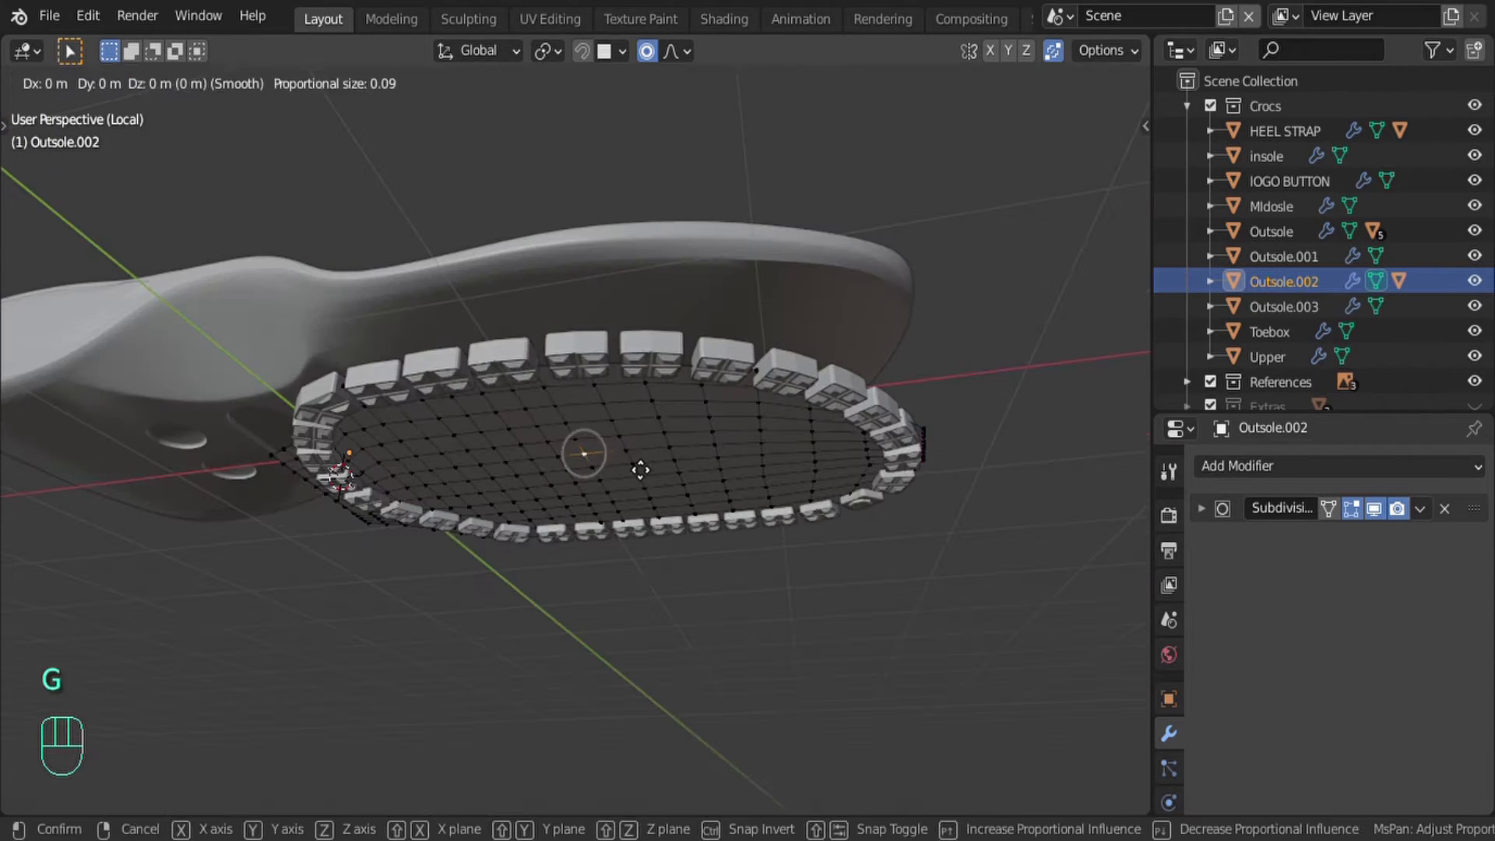
scroll(641, 469, down, 5)
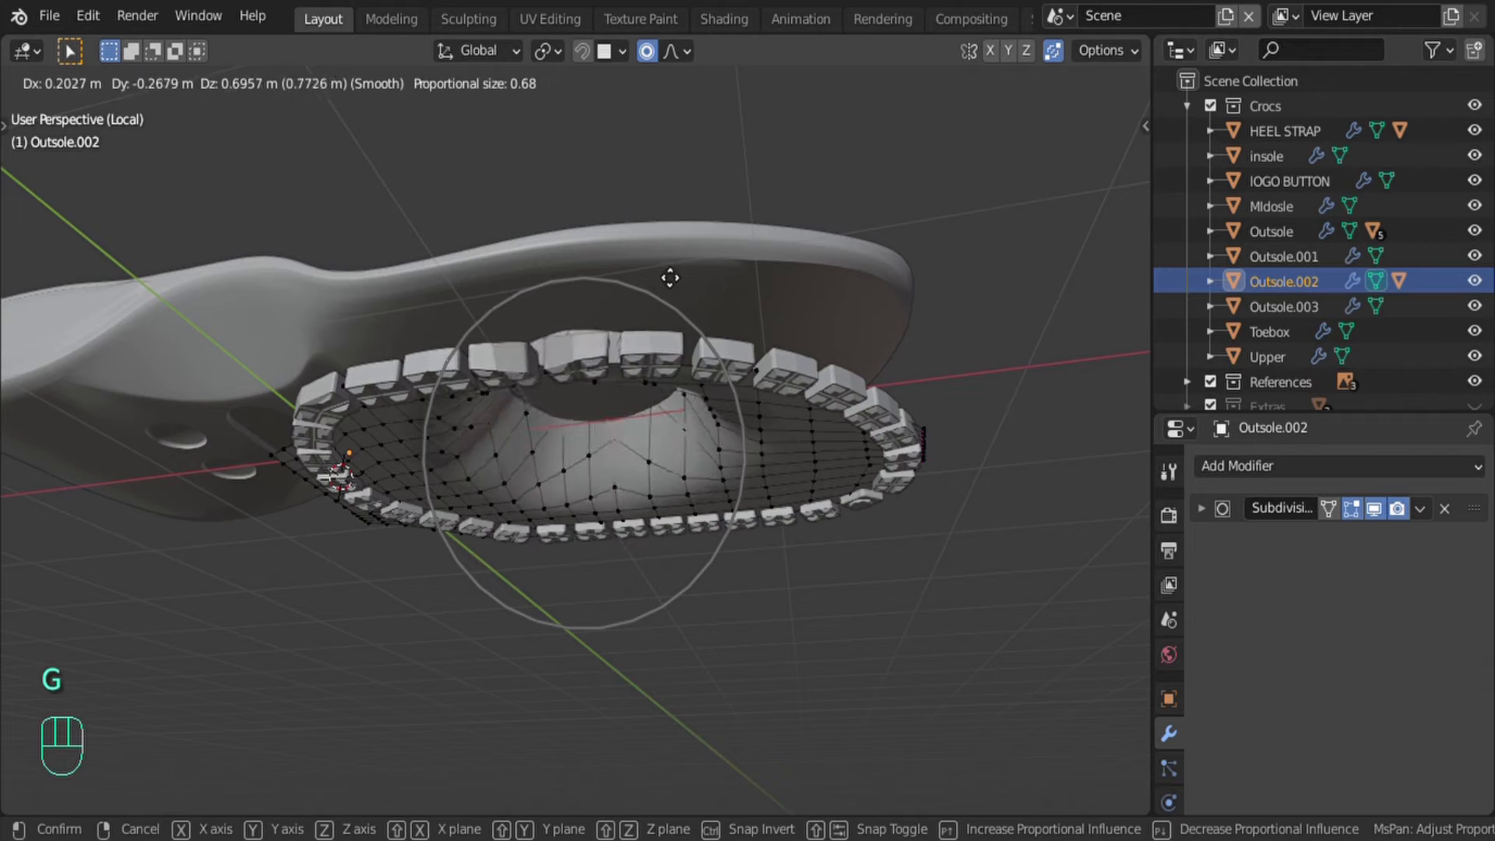
right_click(551, 424)
key(g)
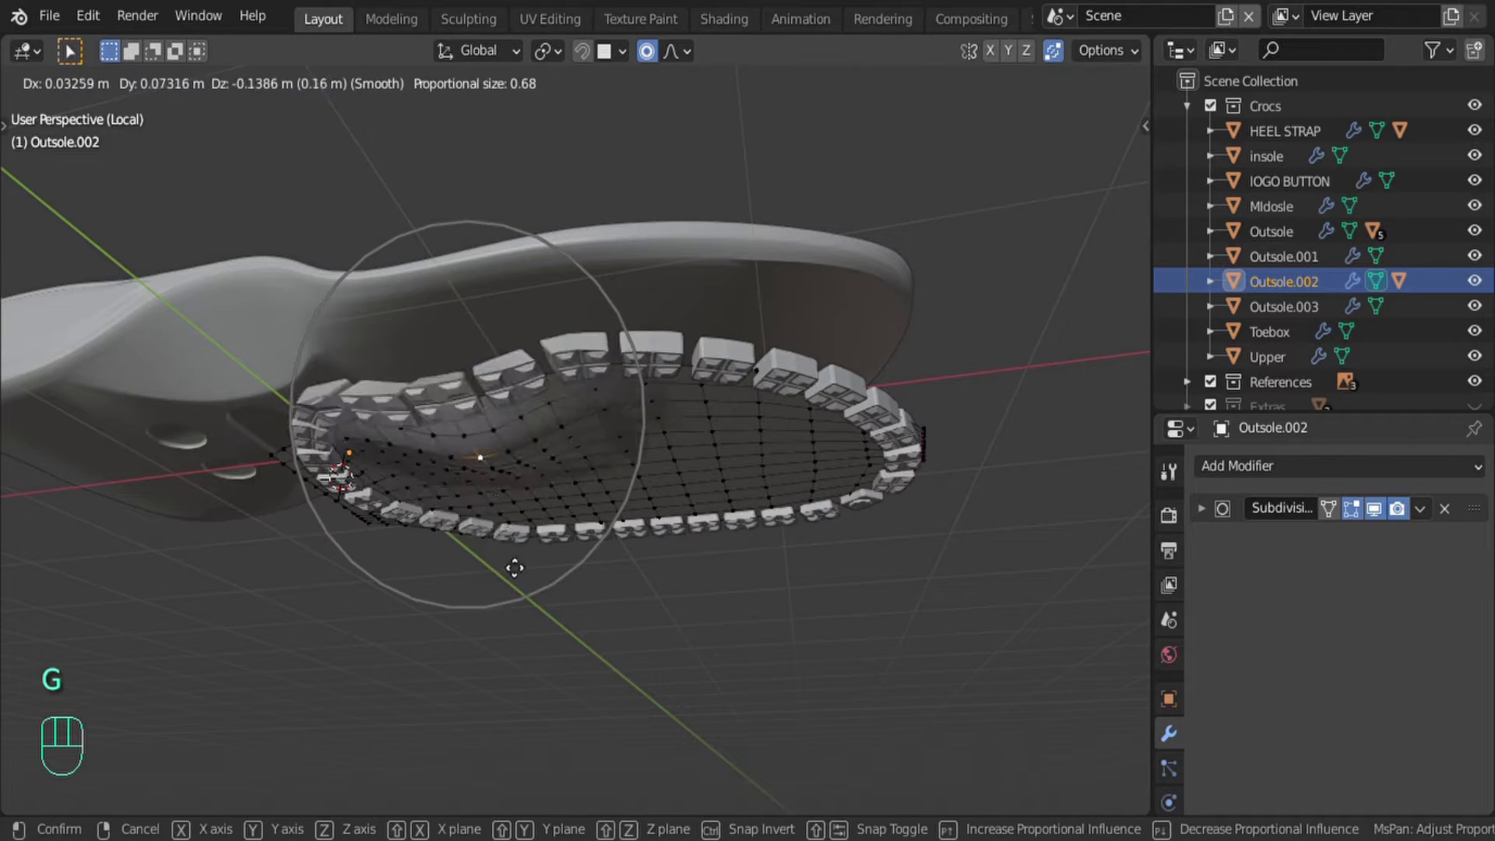
right_click(863, 509)
key(g)
right_click(859, 506)
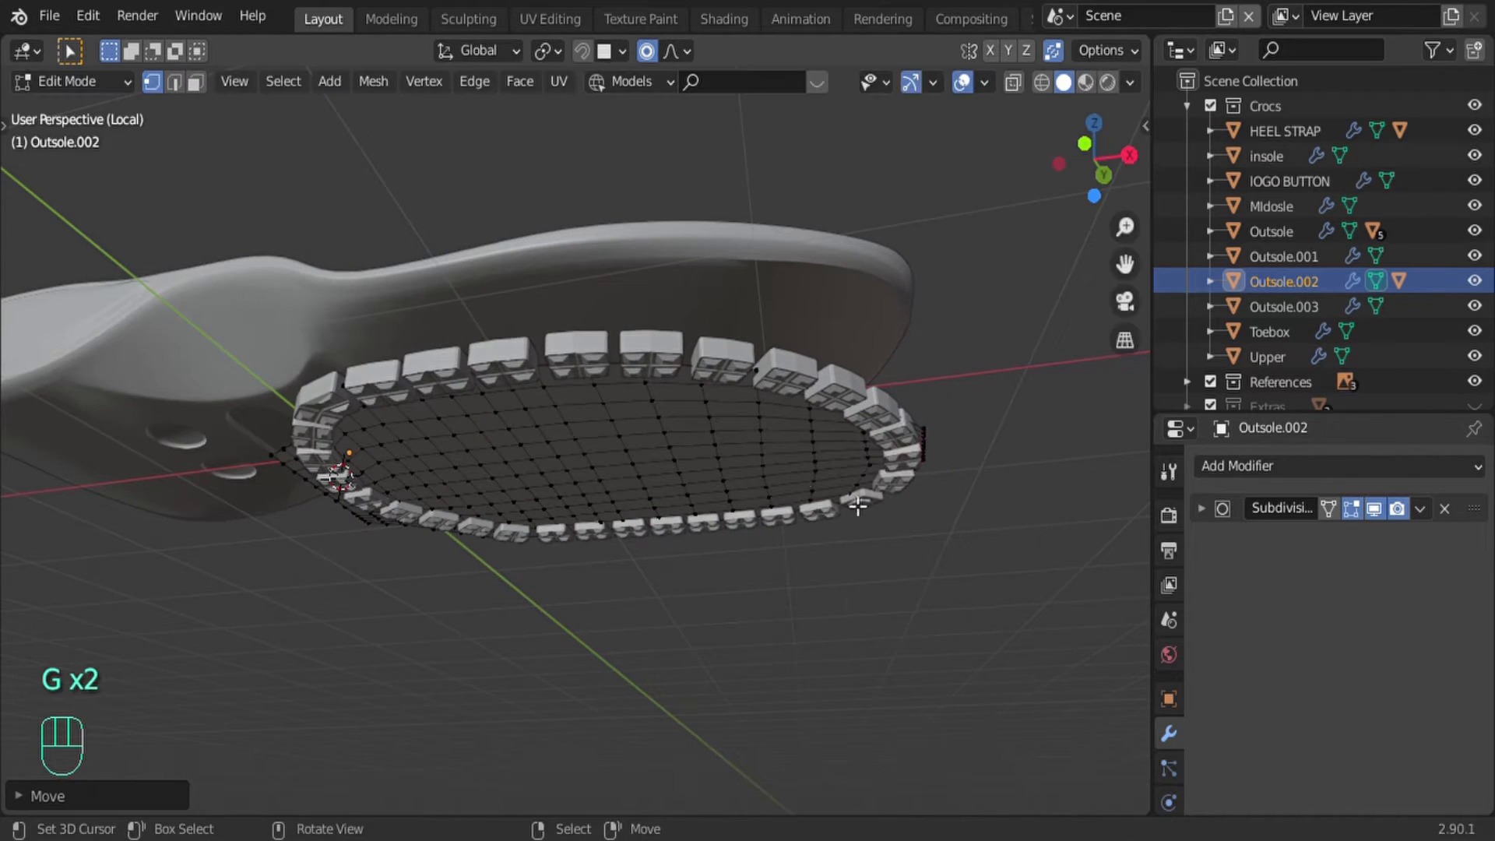
key(Tab)
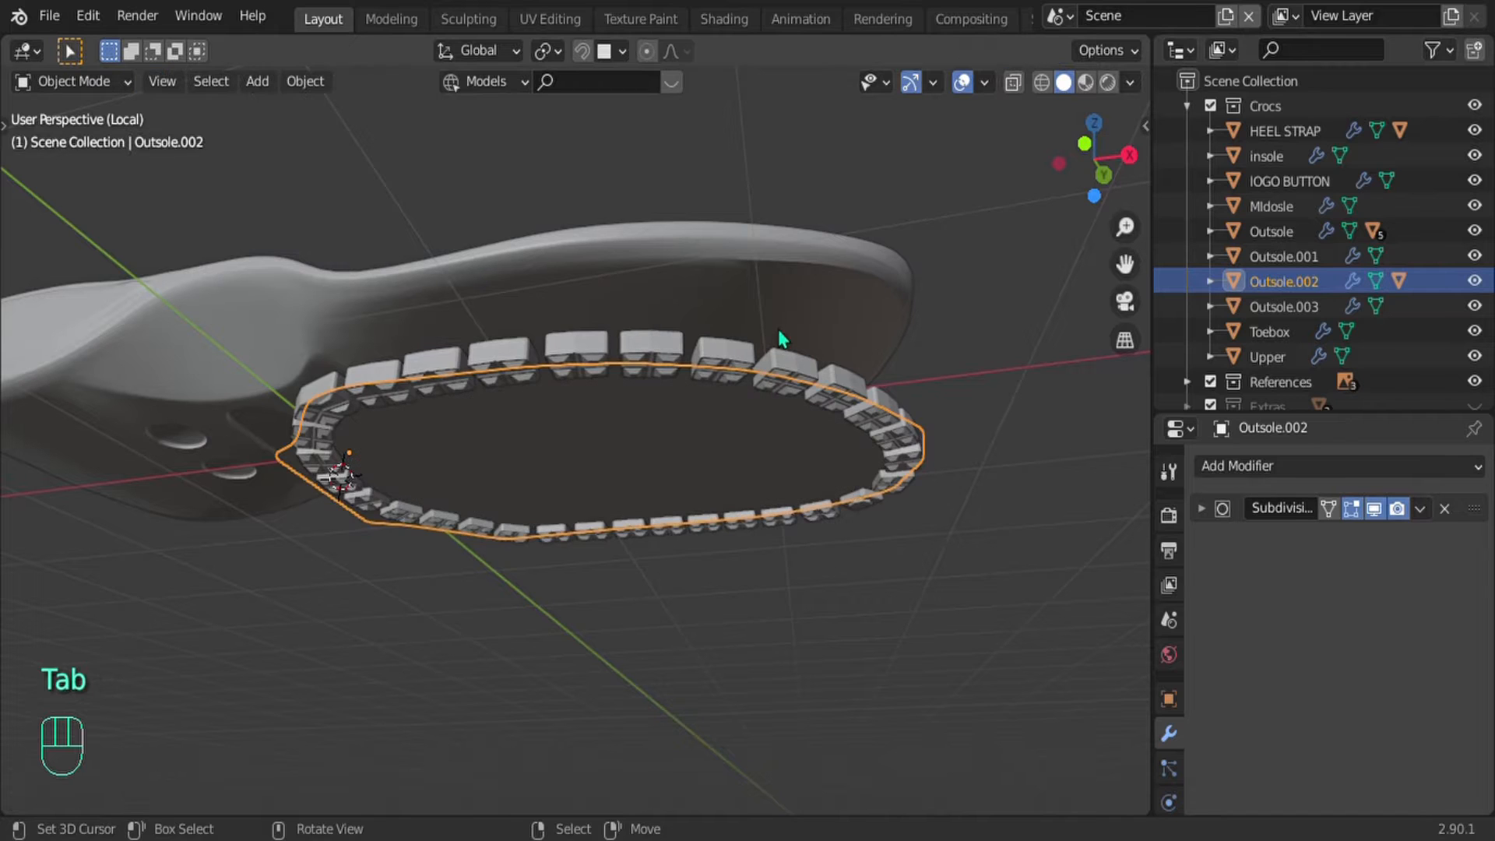
Step: Add a Shrinkwrap modifier to Outsole.002
middle_drag(778, 330, 651, 428)
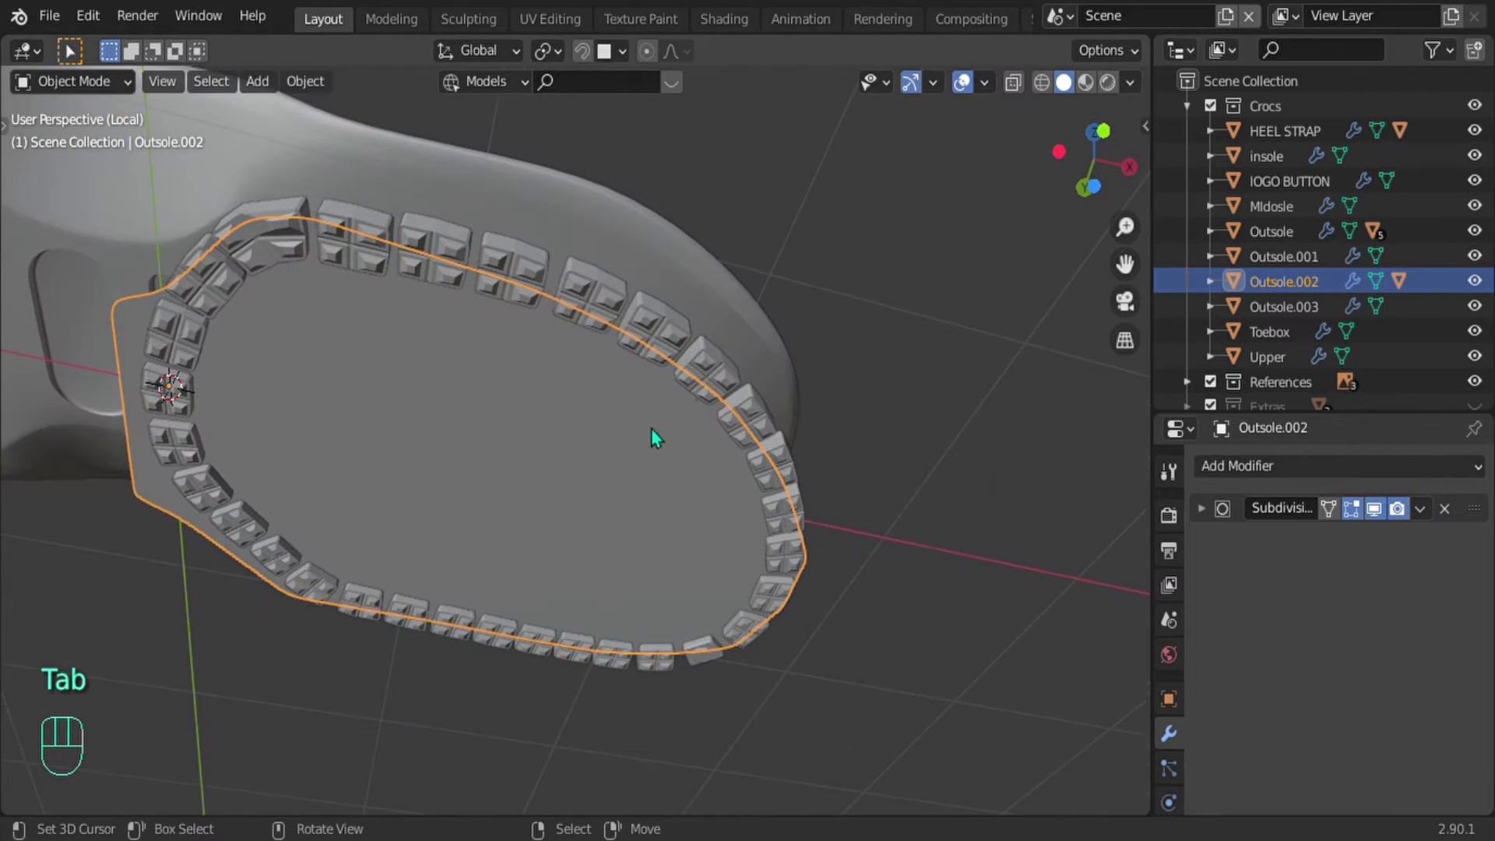
middle_drag(713, 378, 724, 436)
click(1285, 466)
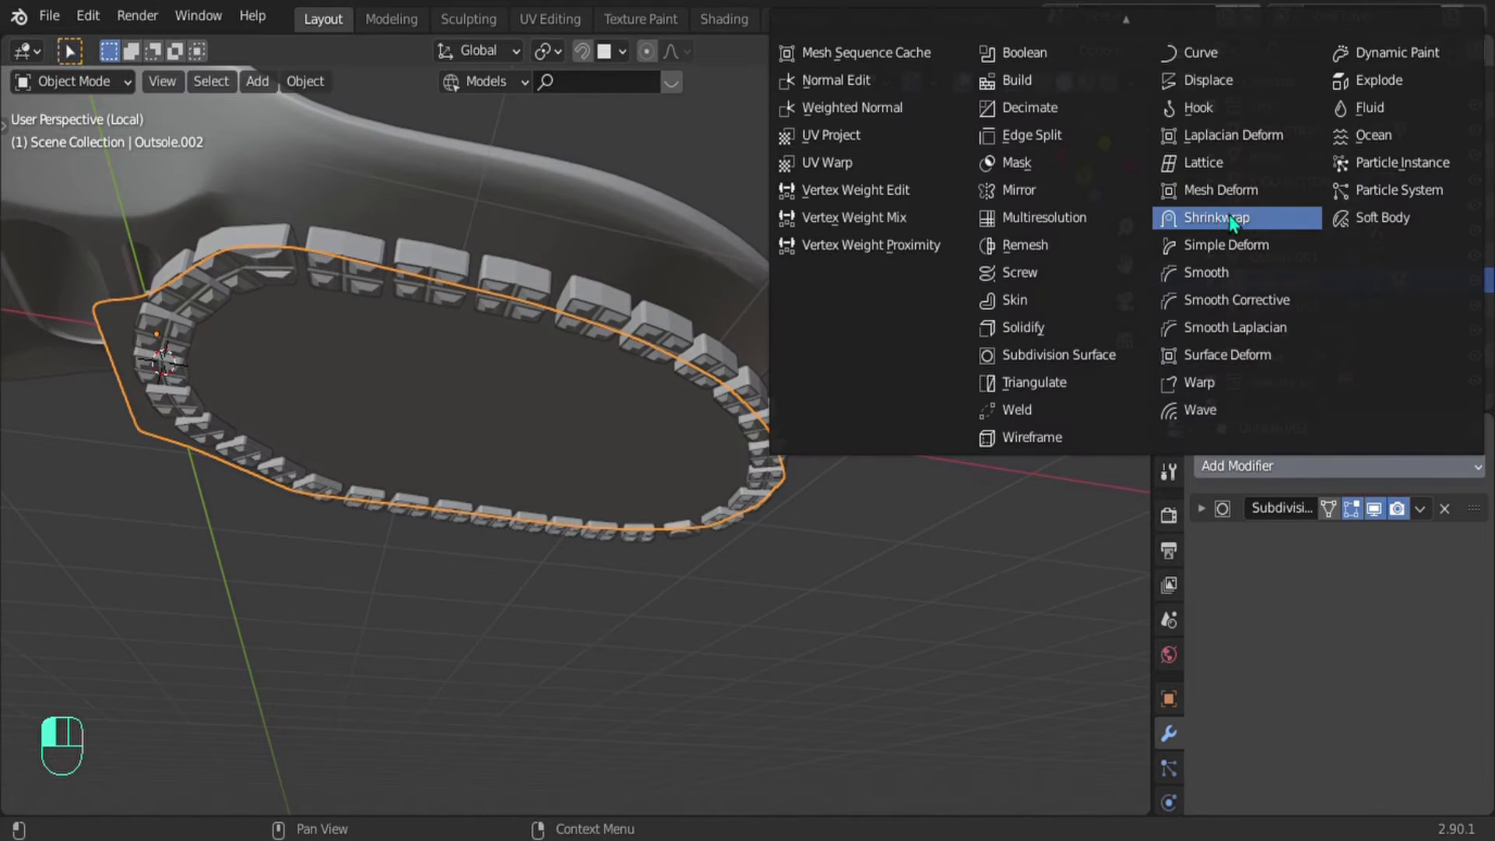
click(1230, 217)
Step: Raise Outsole.002 along Z toward the underside of the shoe, working in the front view
middle_drag(487, 394, 591, 513)
key(KP_1)
key(g)
key(z)
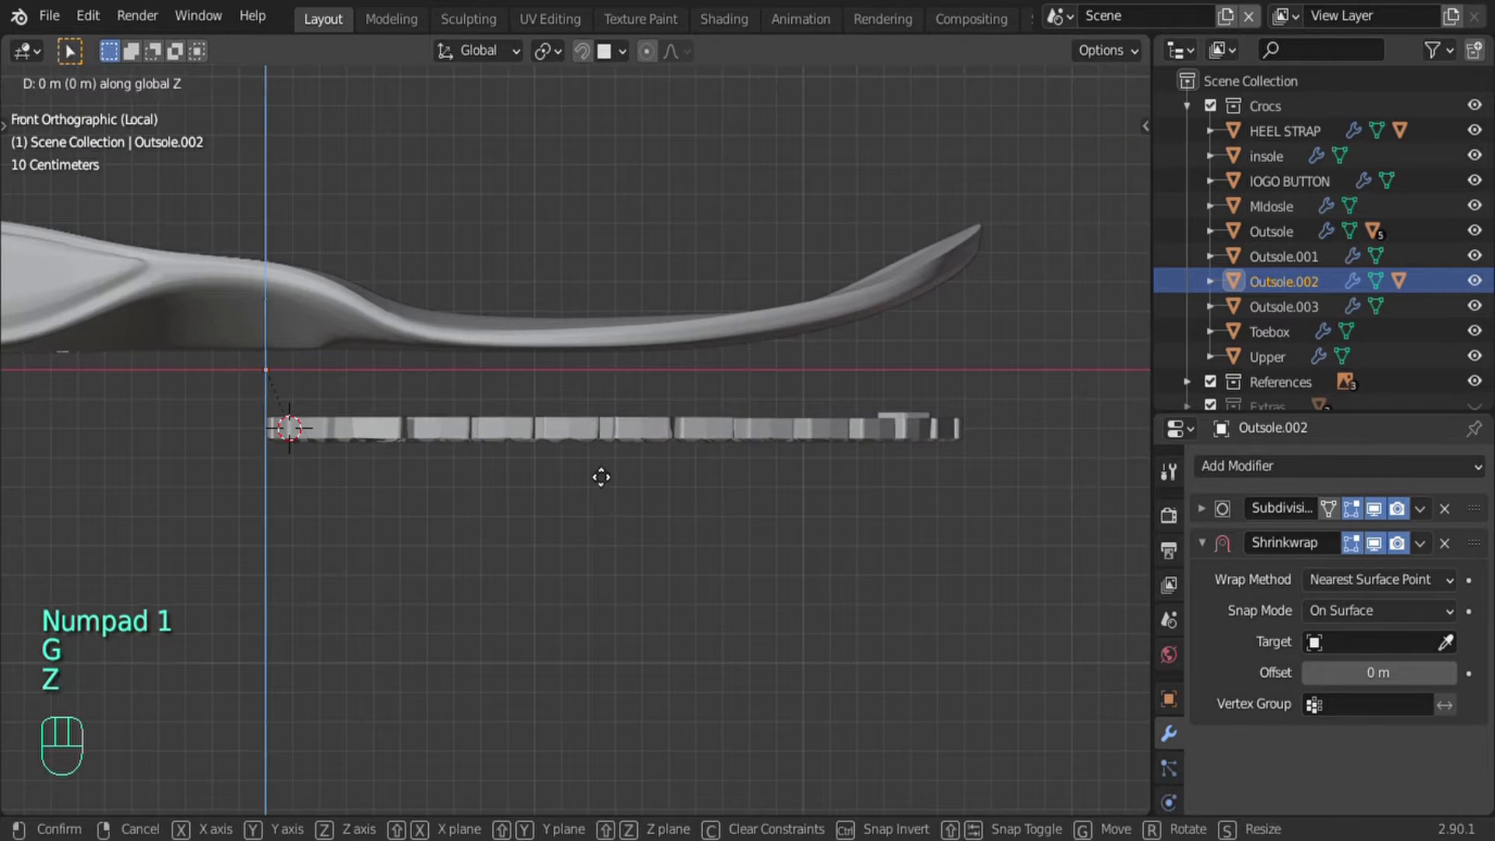
click(611, 352)
Step: Set the shoe's Outsole object as the target of the Shrinkwrap modifier
middle_drag(611, 352, 592, 413)
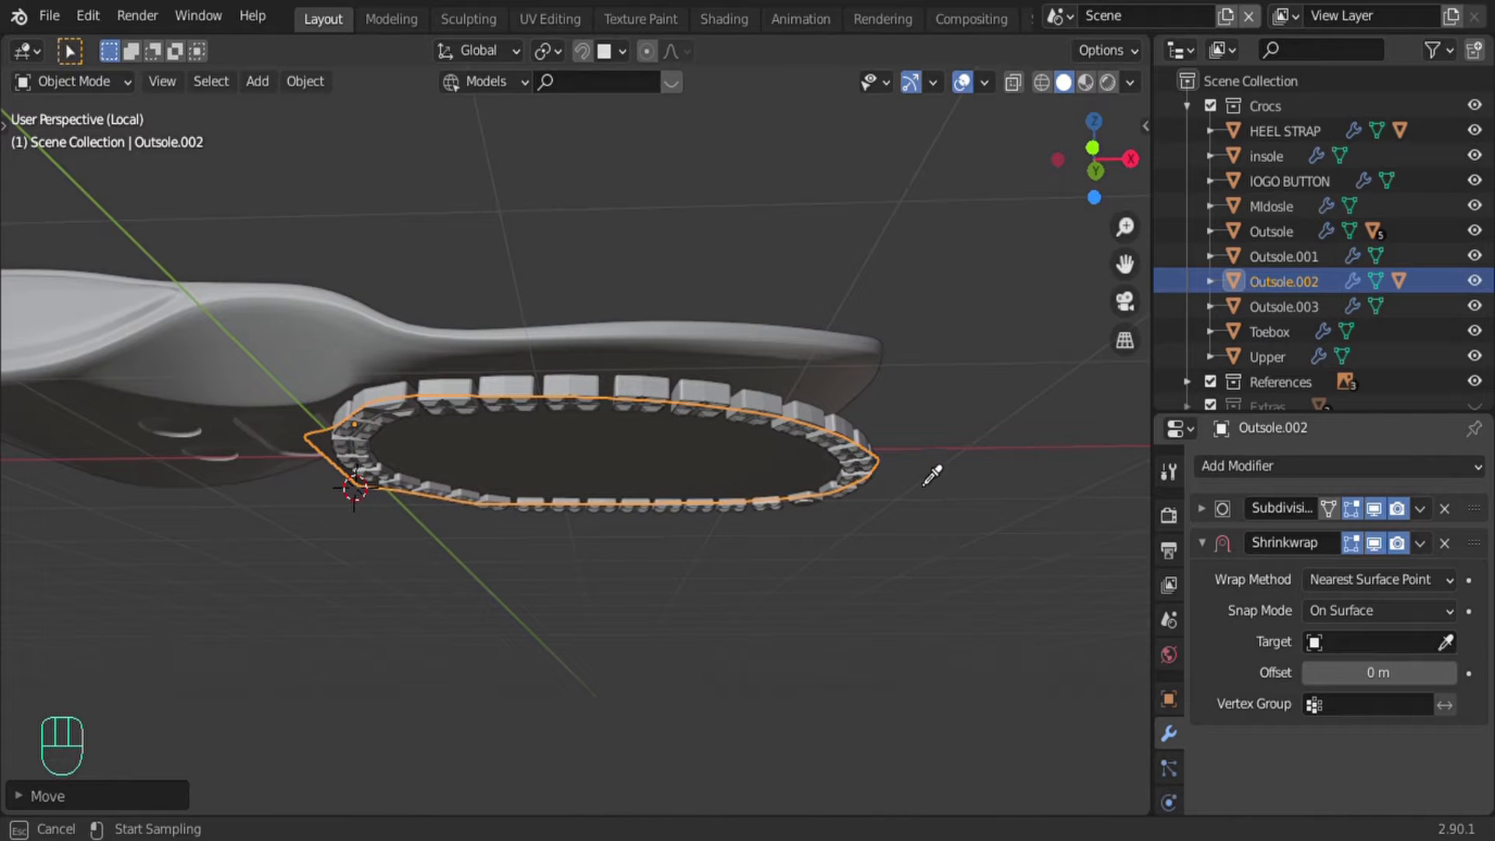
click(805, 394)
middle_drag(737, 483, 775, 472)
scroll(768, 472, up, 3)
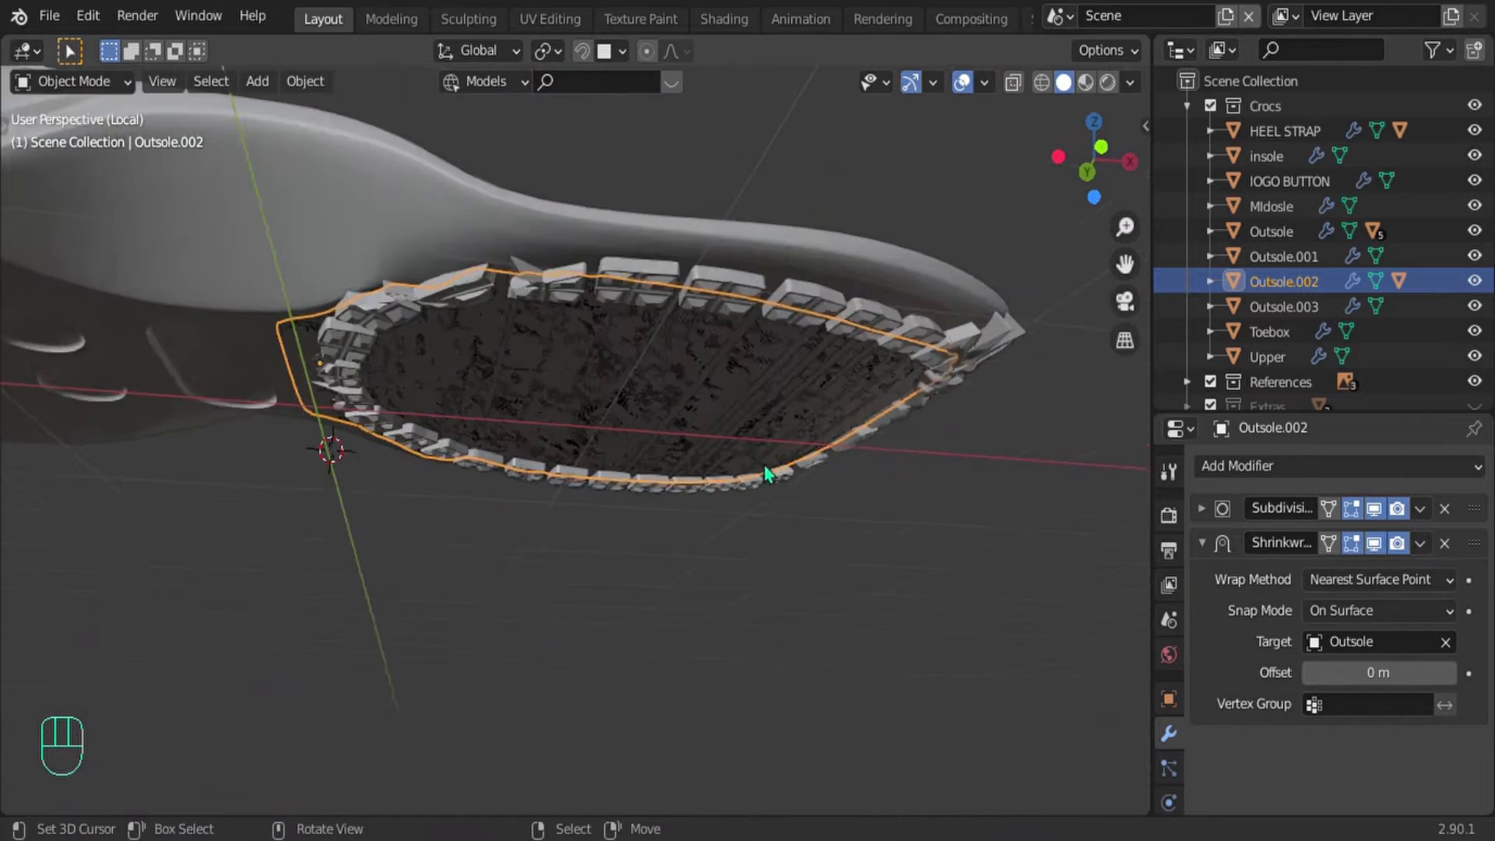
Step: Set the Shrinkwrap wrap method to Target Normal Project, snap mode to Outside and offset to 0.032 m
shift+middle_drag(771, 394, 793, 463)
click(1356, 612)
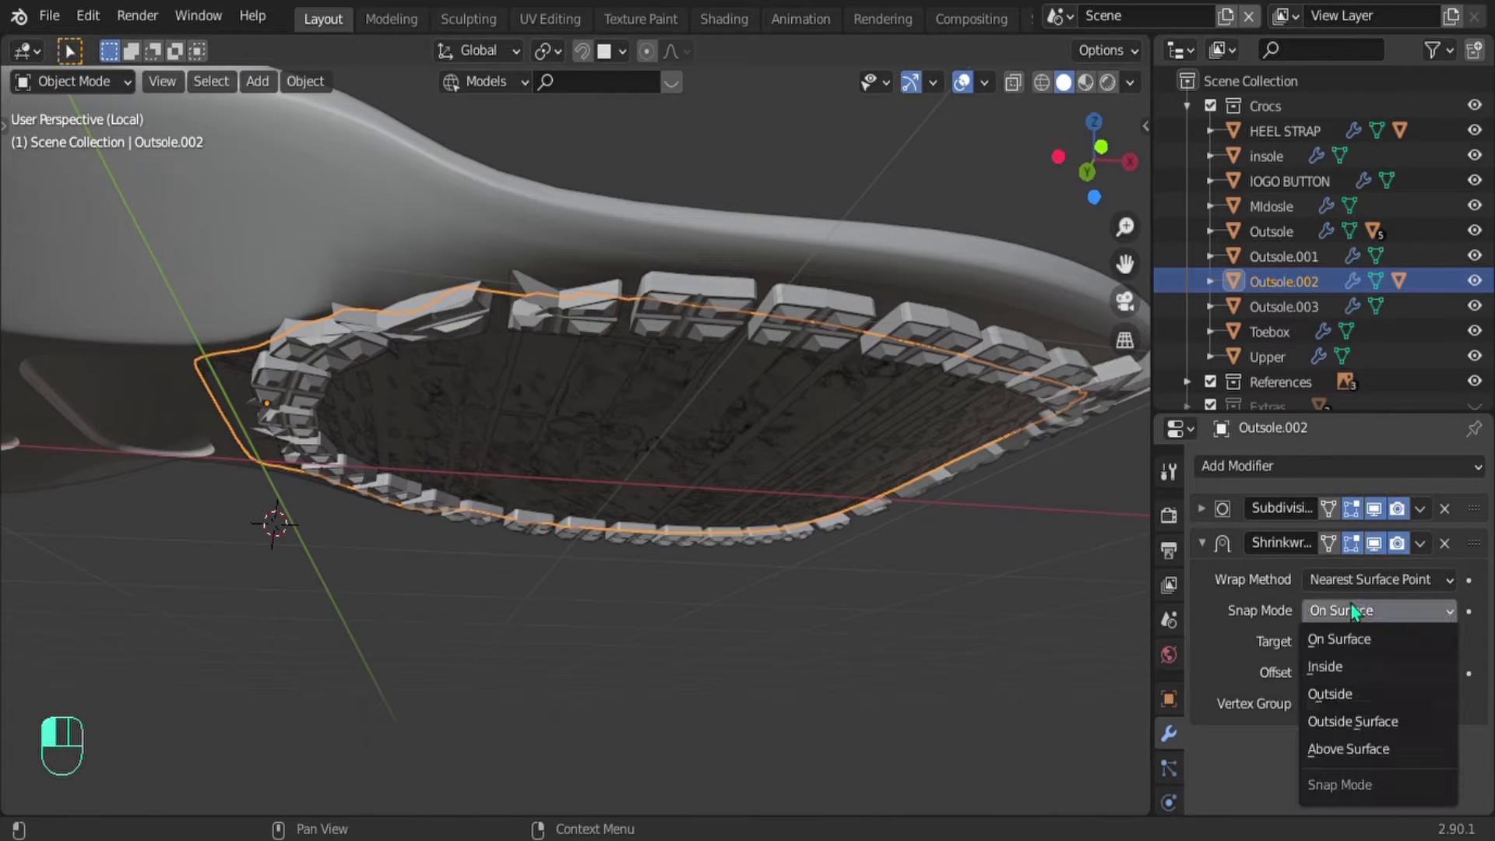
click(1341, 692)
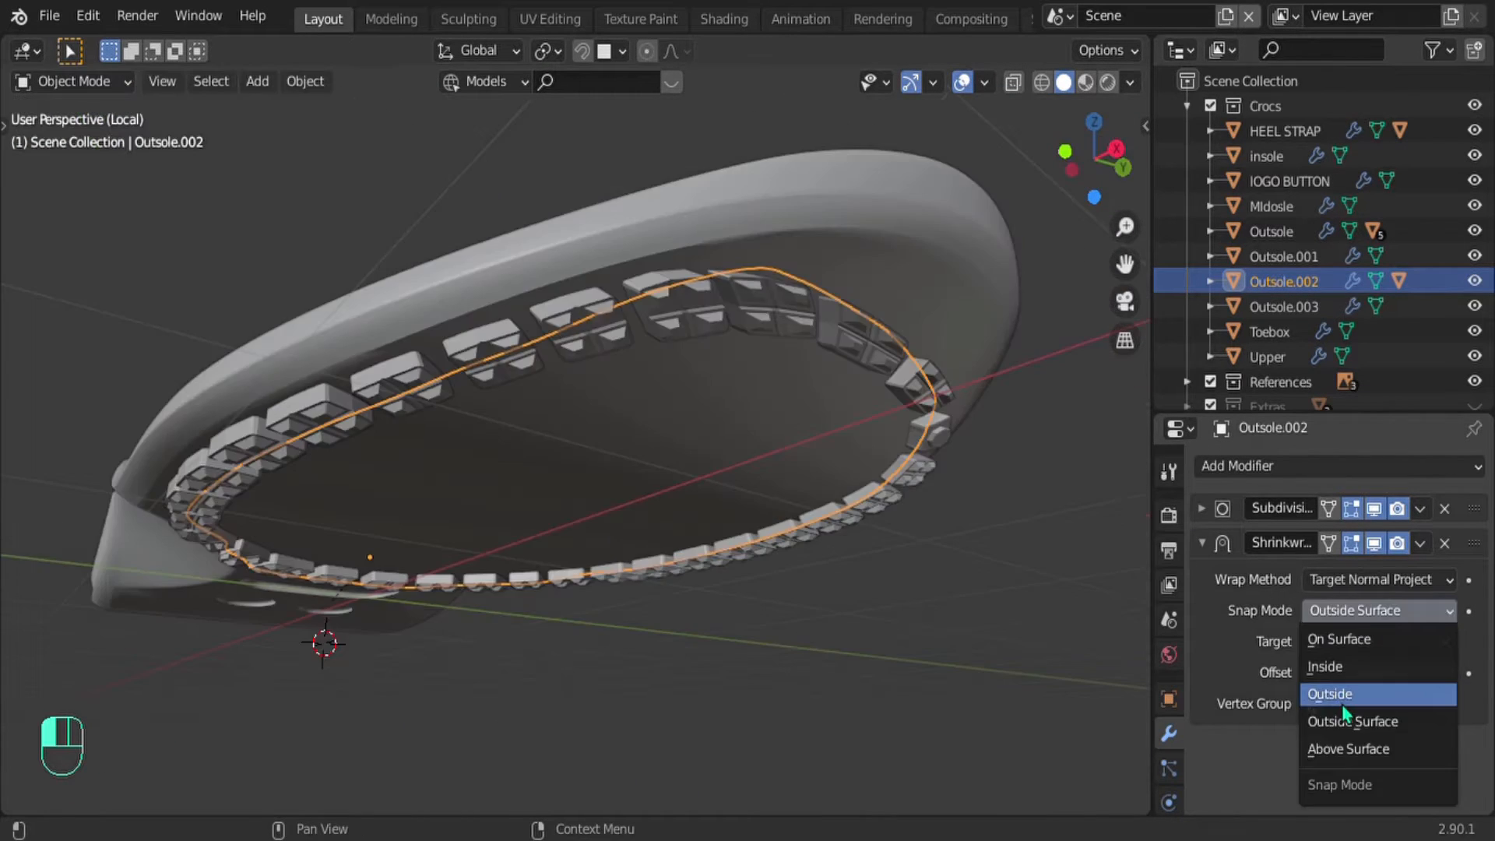
click(1343, 691)
middle_drag(843, 553, 853, 613)
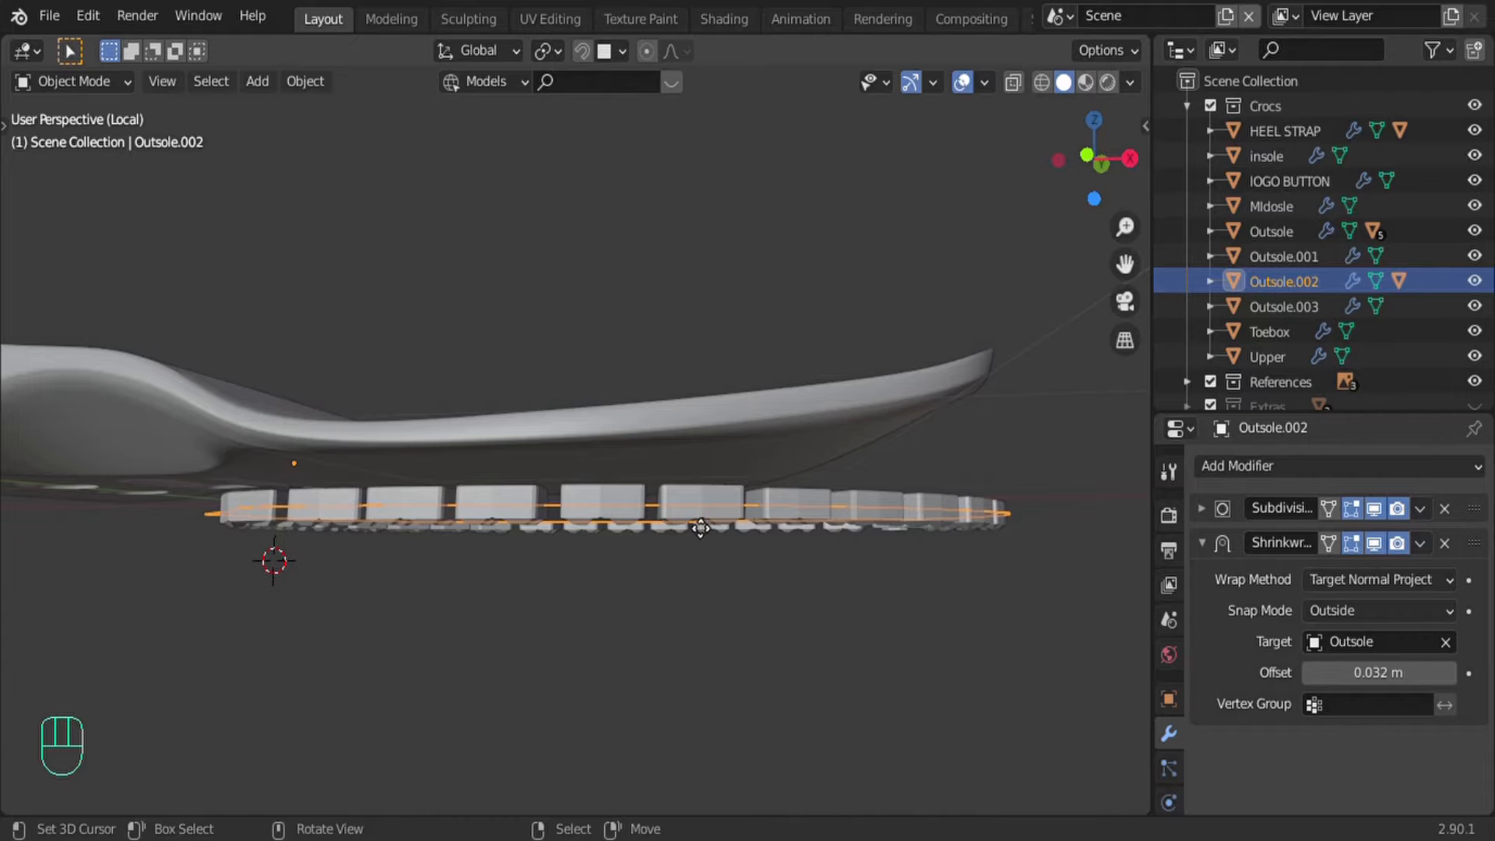
Step: Move Outsole.002 up by about 0.14 m so the treads wrap against the sole
key(g)
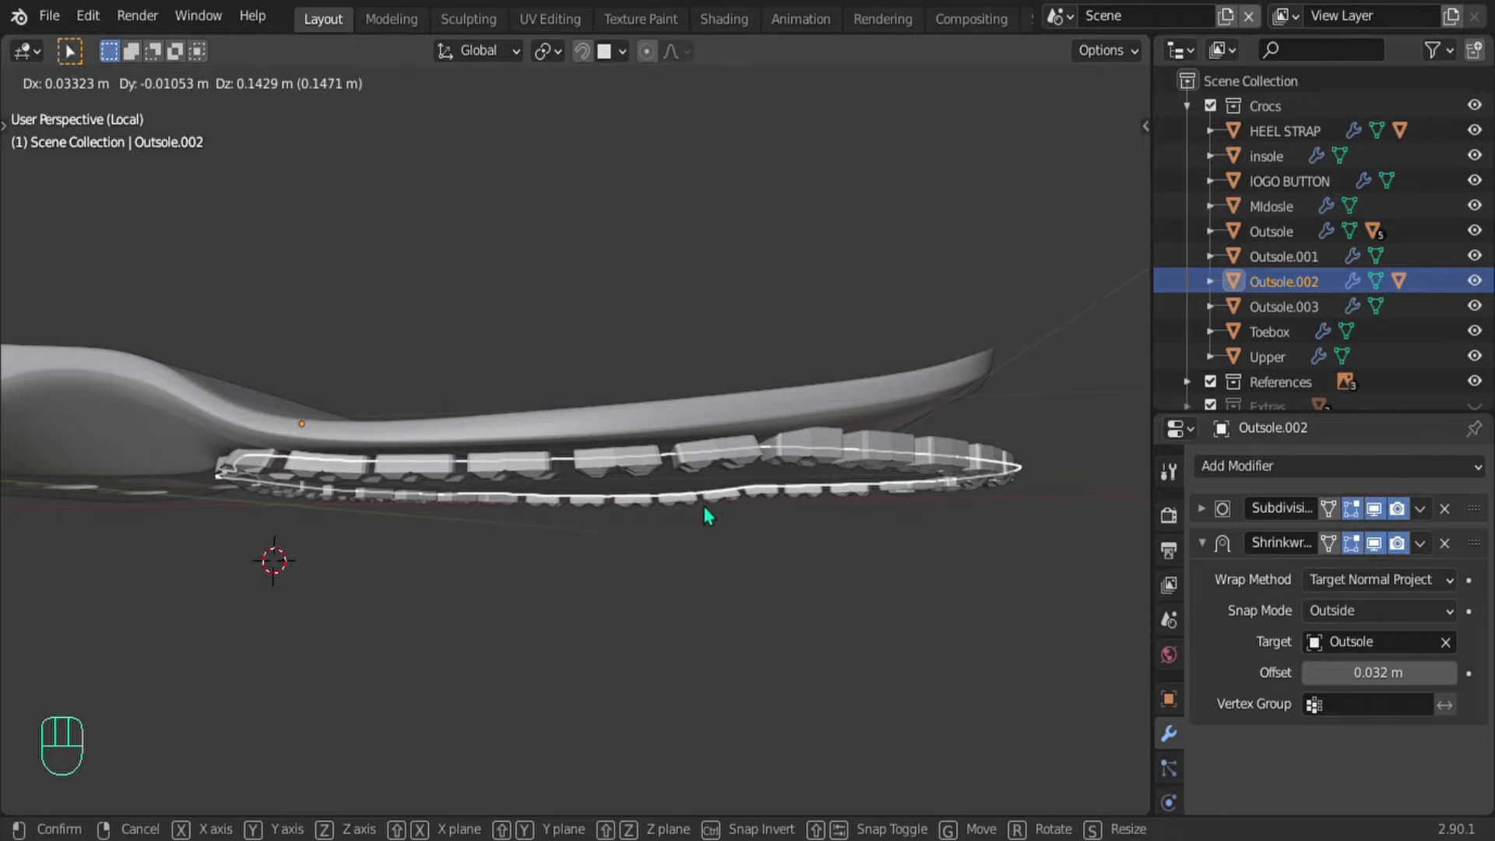
click(704, 507)
middle_drag(704, 507, 510, 304)
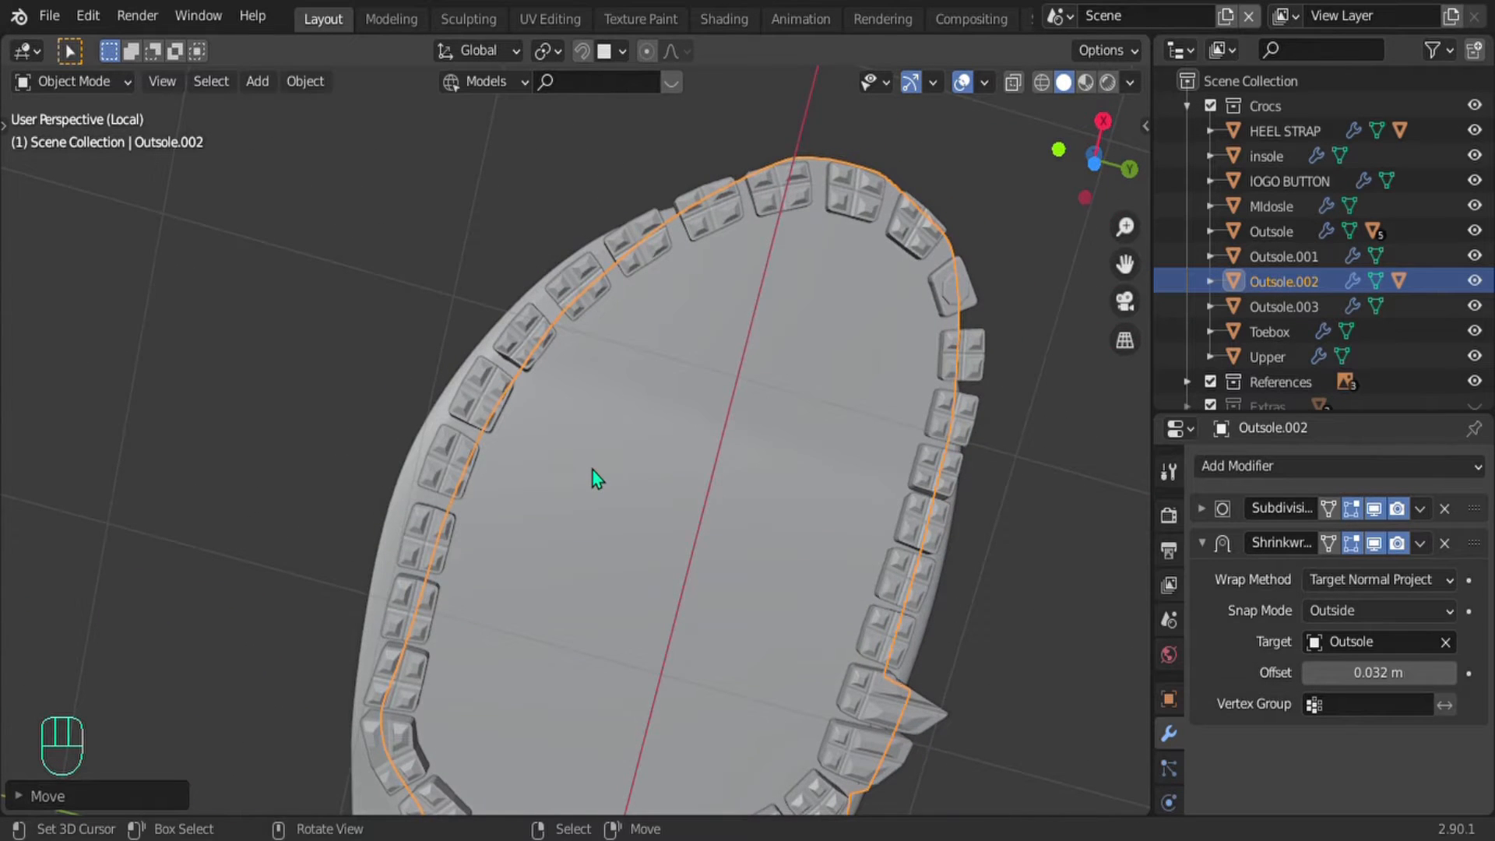
Step: Try shifting Outsole.002 slightly along Y in the bottom view to fit the sole outline
key(KP_7)
key(KP_9)
shift+middle_drag(504, 553, 543, 391)
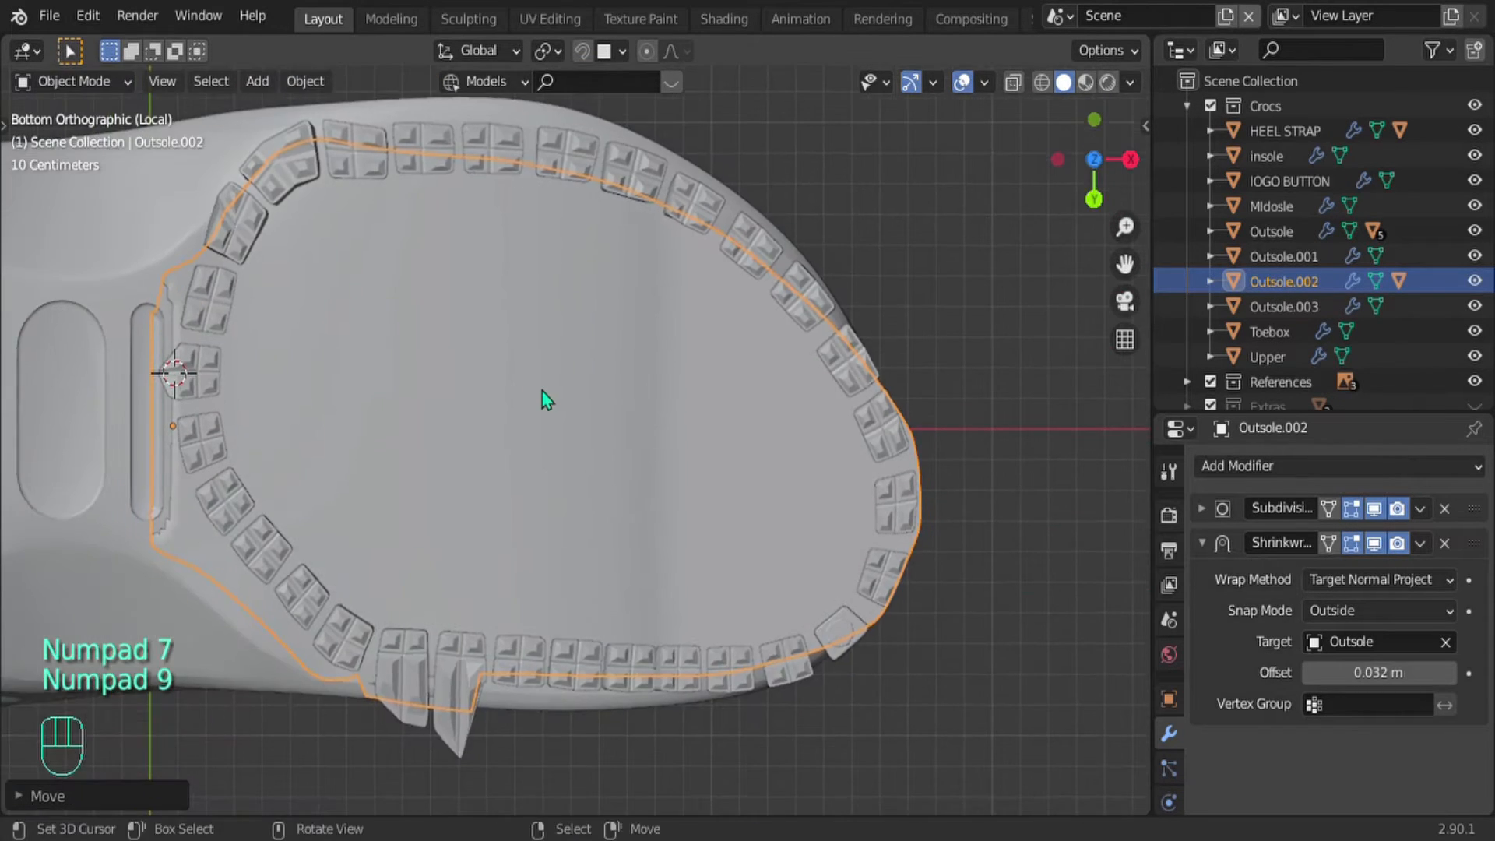
key(g)
key(y)
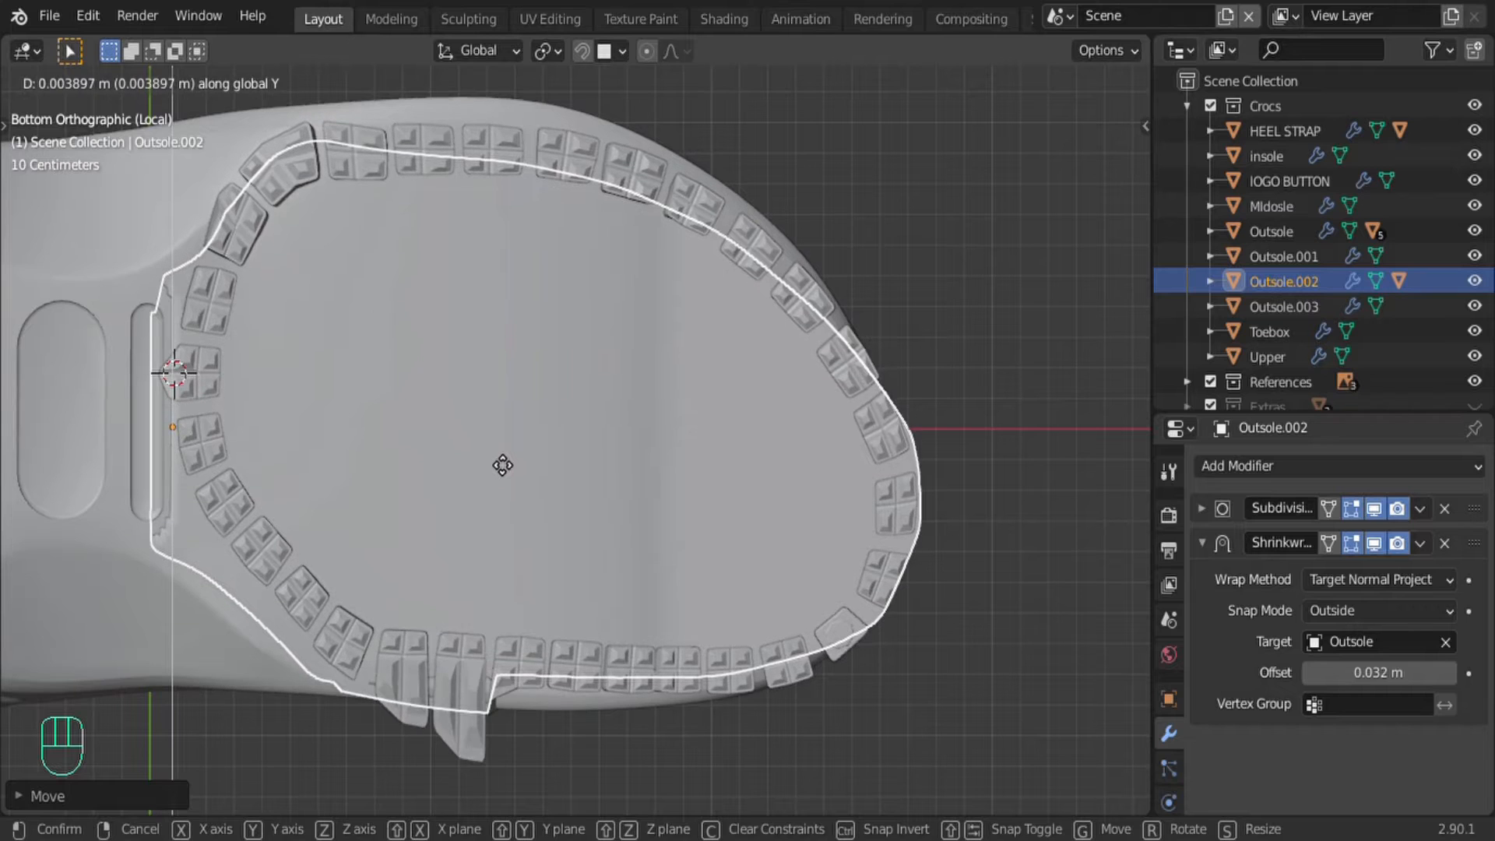
click(498, 465)
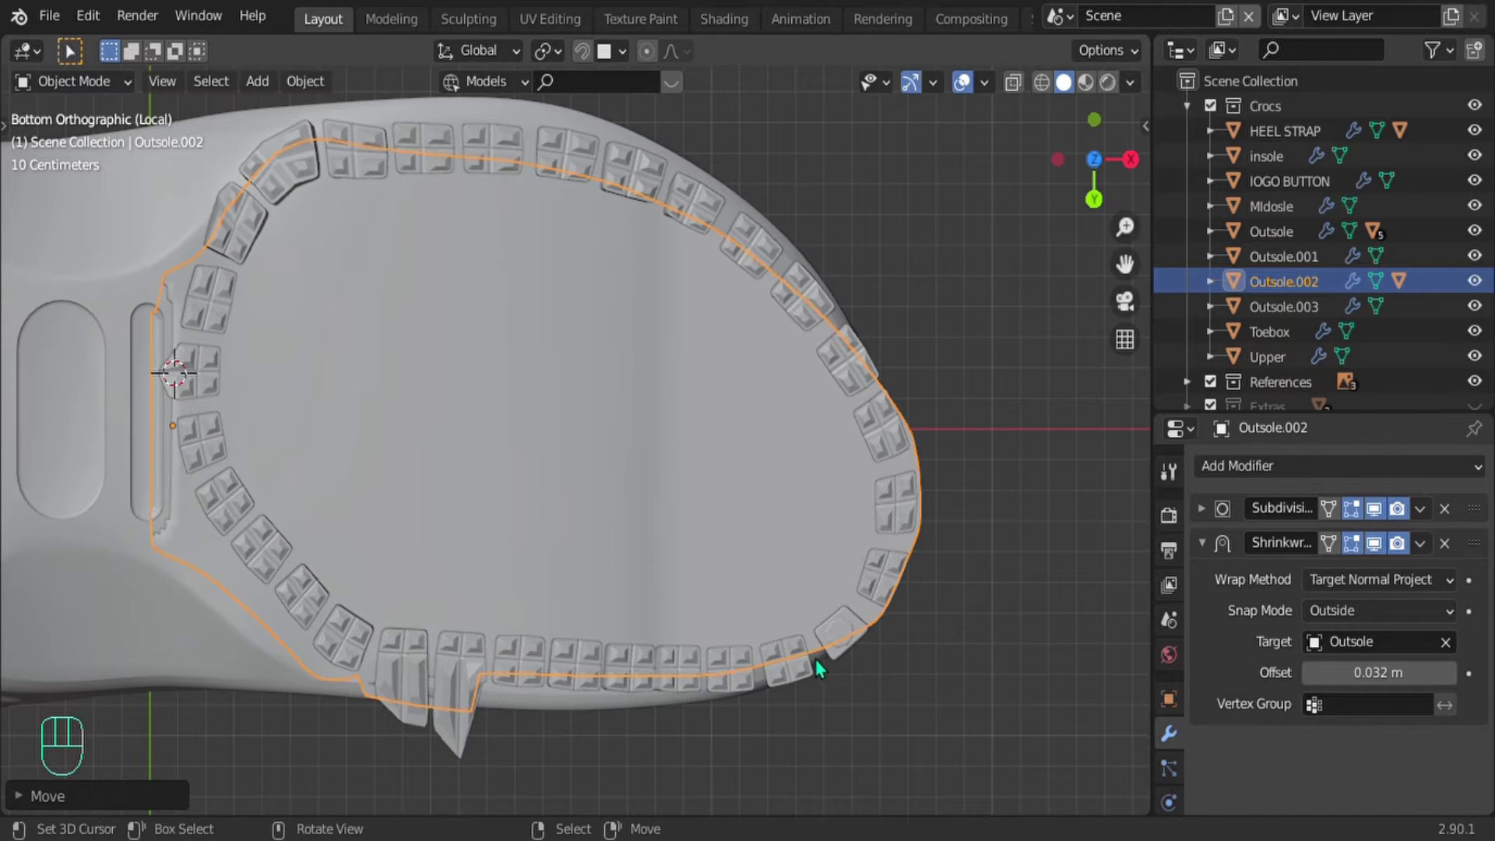
Step: Scale Outsole.002 down to about 0.95 and reposition it so the treads sit inside the sole outline
key(s)
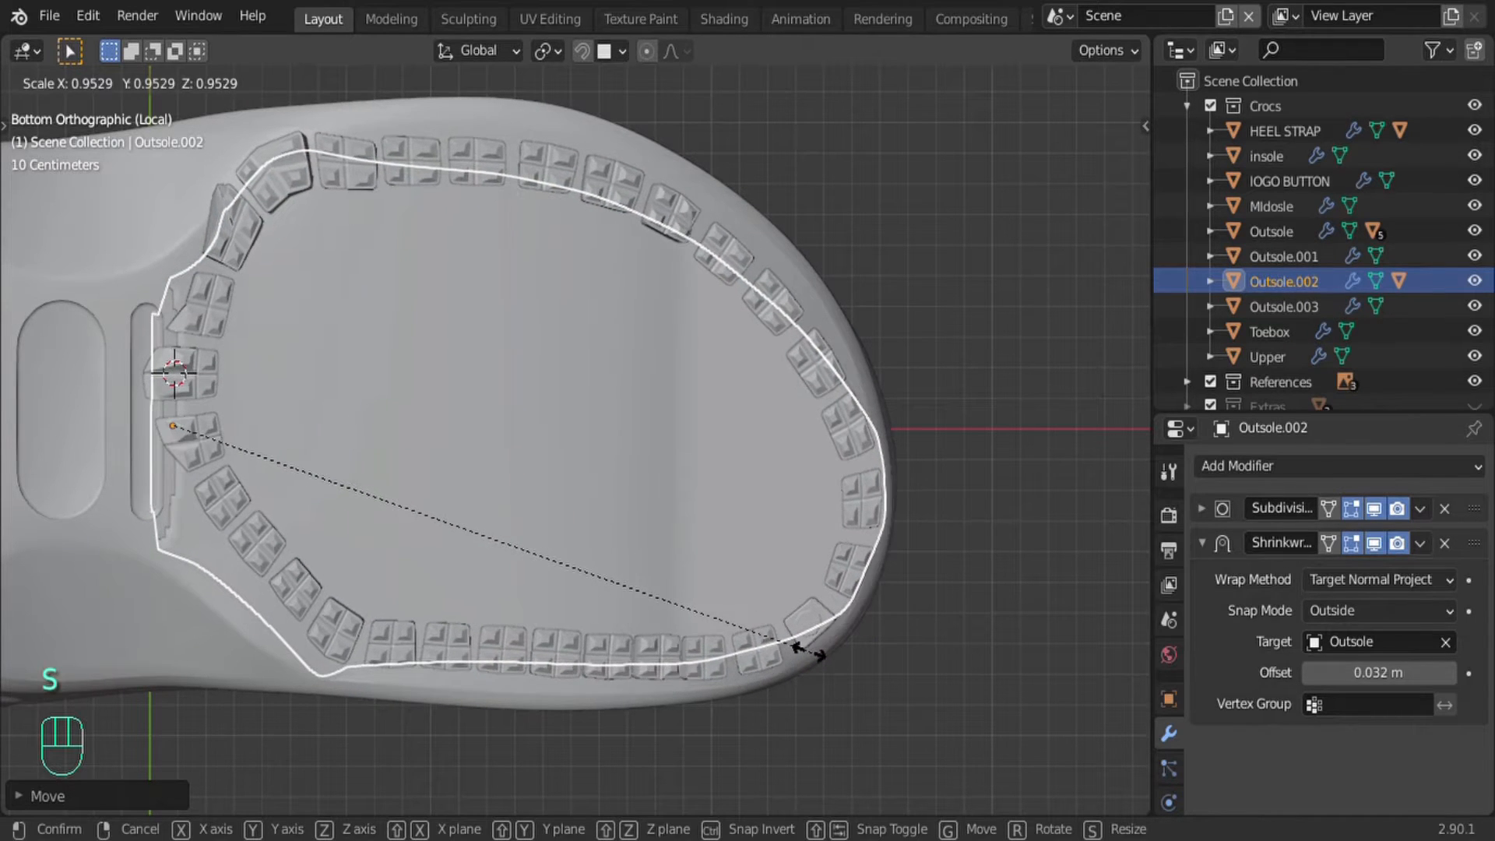
click(527, 408)
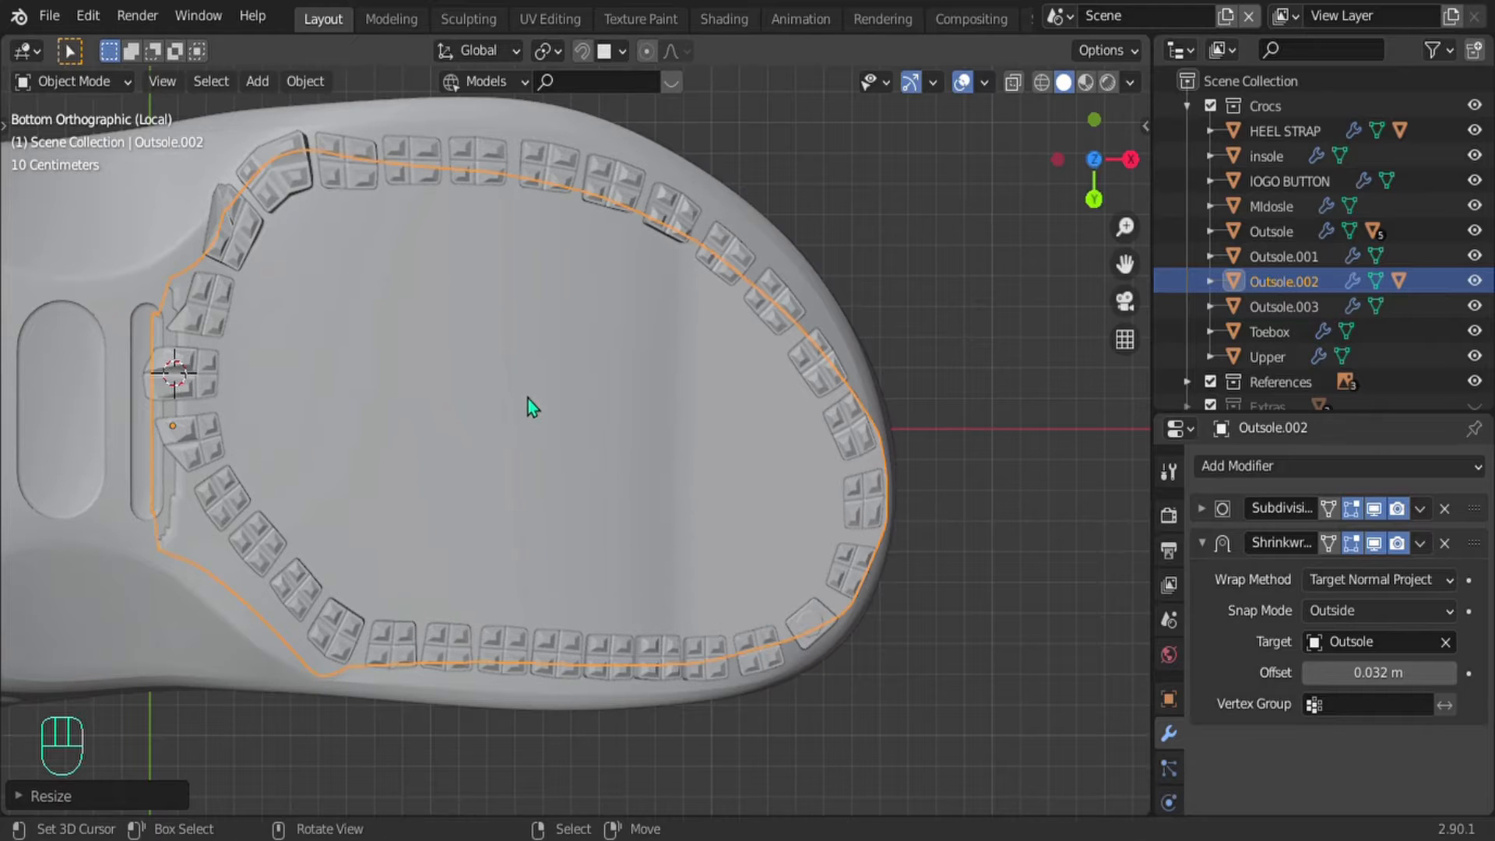
key(g)
click(546, 409)
Step: Shift the toe-end vertices of Outsole.002 with proportional editing to align the front treads with the sole's curve
key(Tab)
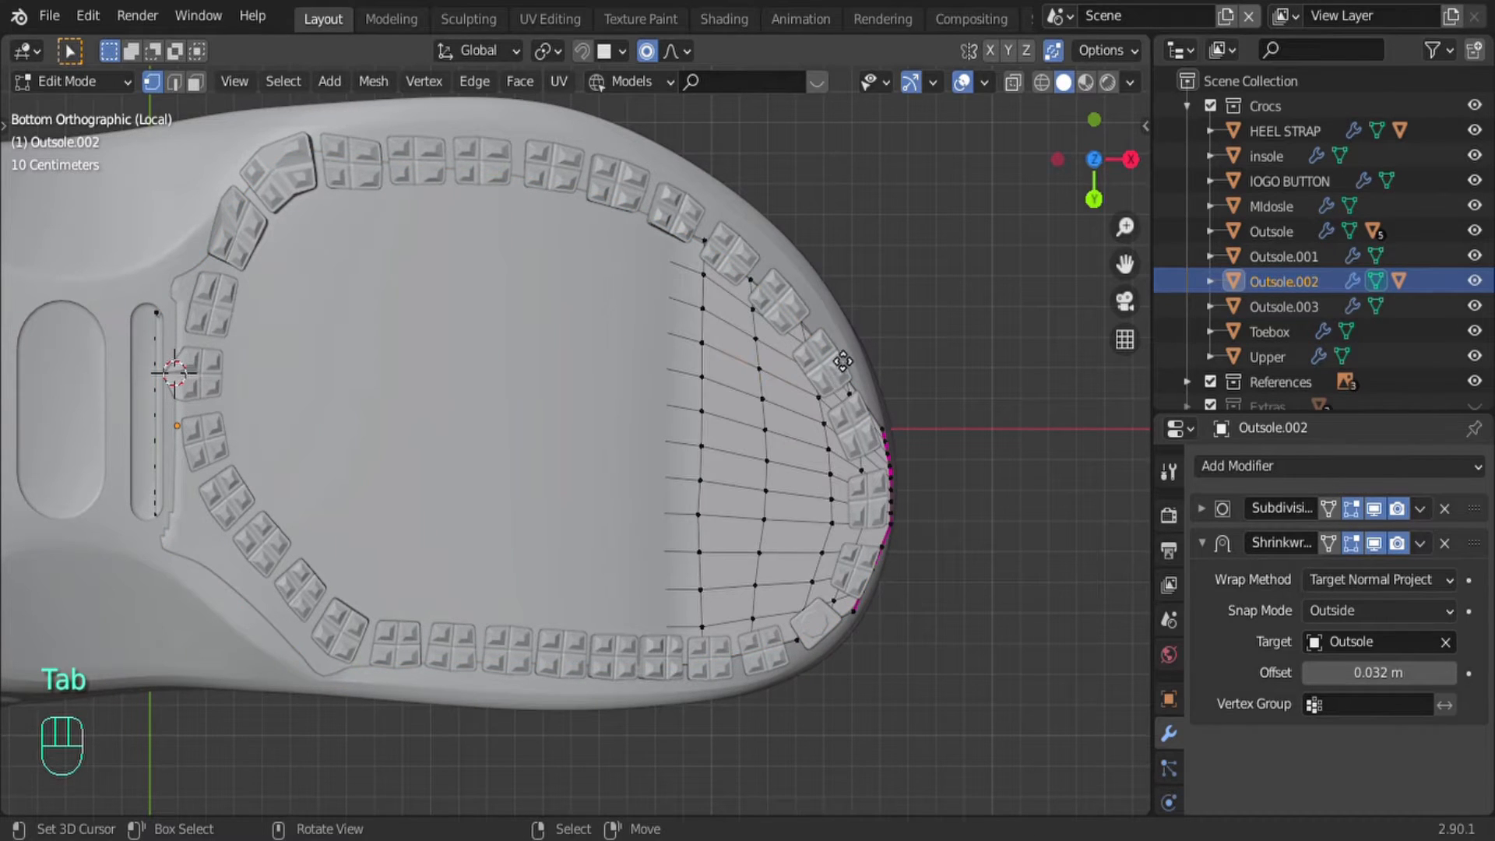
key(g)
click(613, 190)
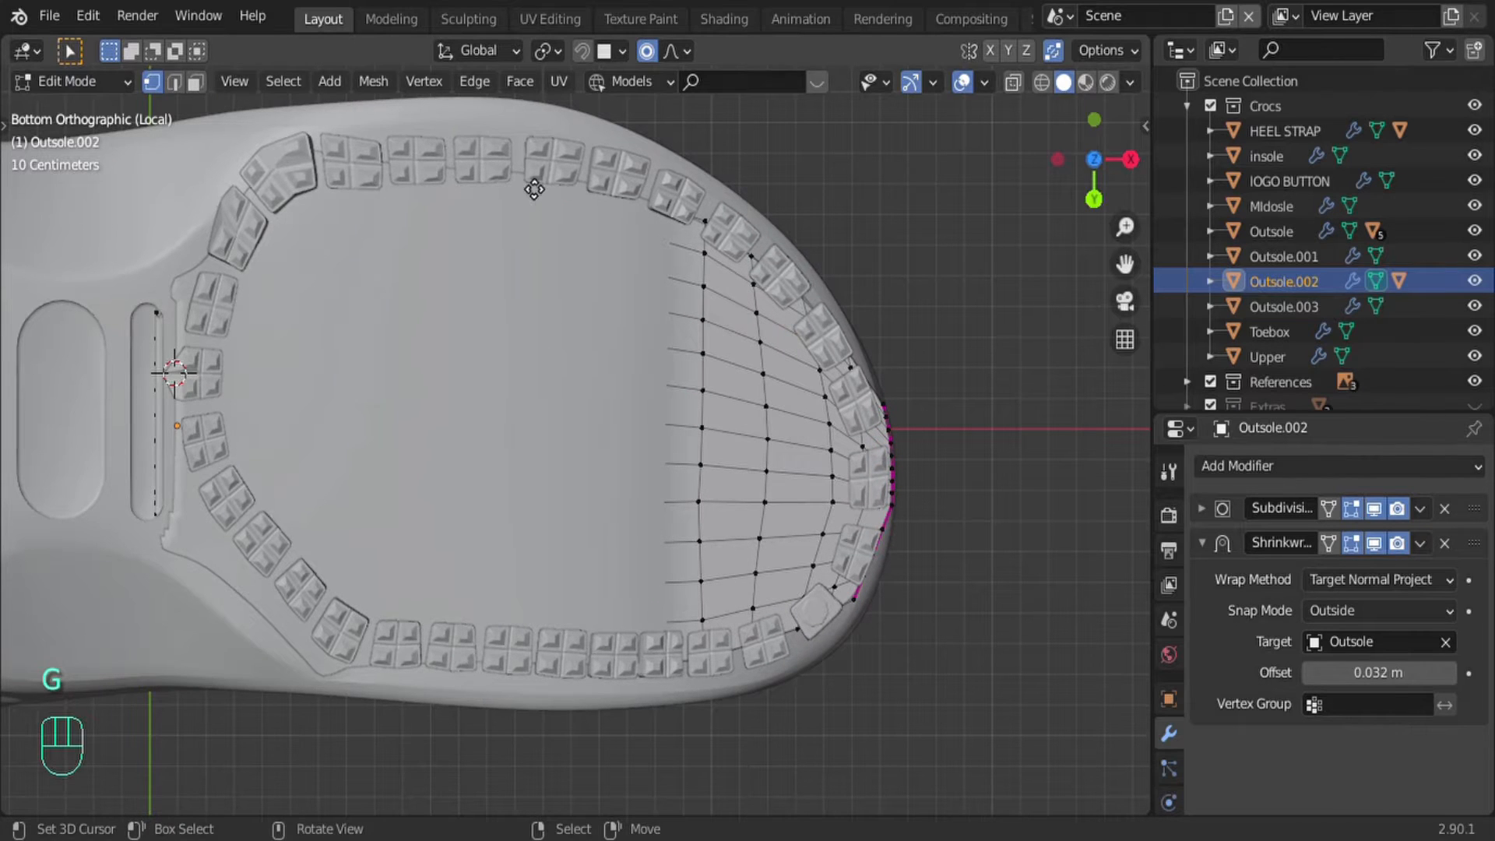
Step: Move two areas of the long curved side outward with a proportional size of 0.51 to follow the sole edge
key(g)
scroll(533, 179, up, 12)
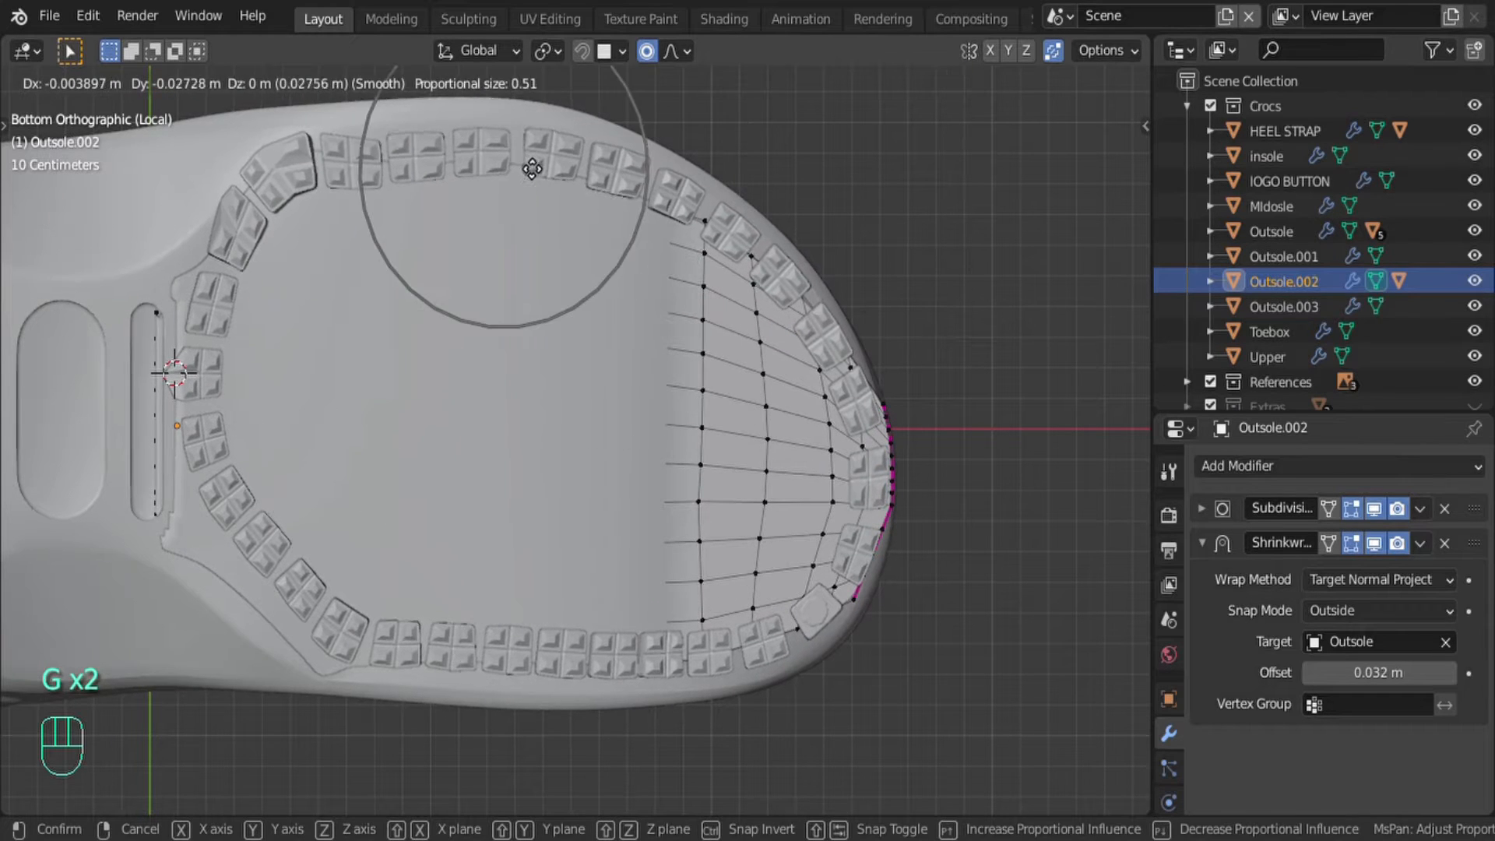
click(531, 178)
key(g)
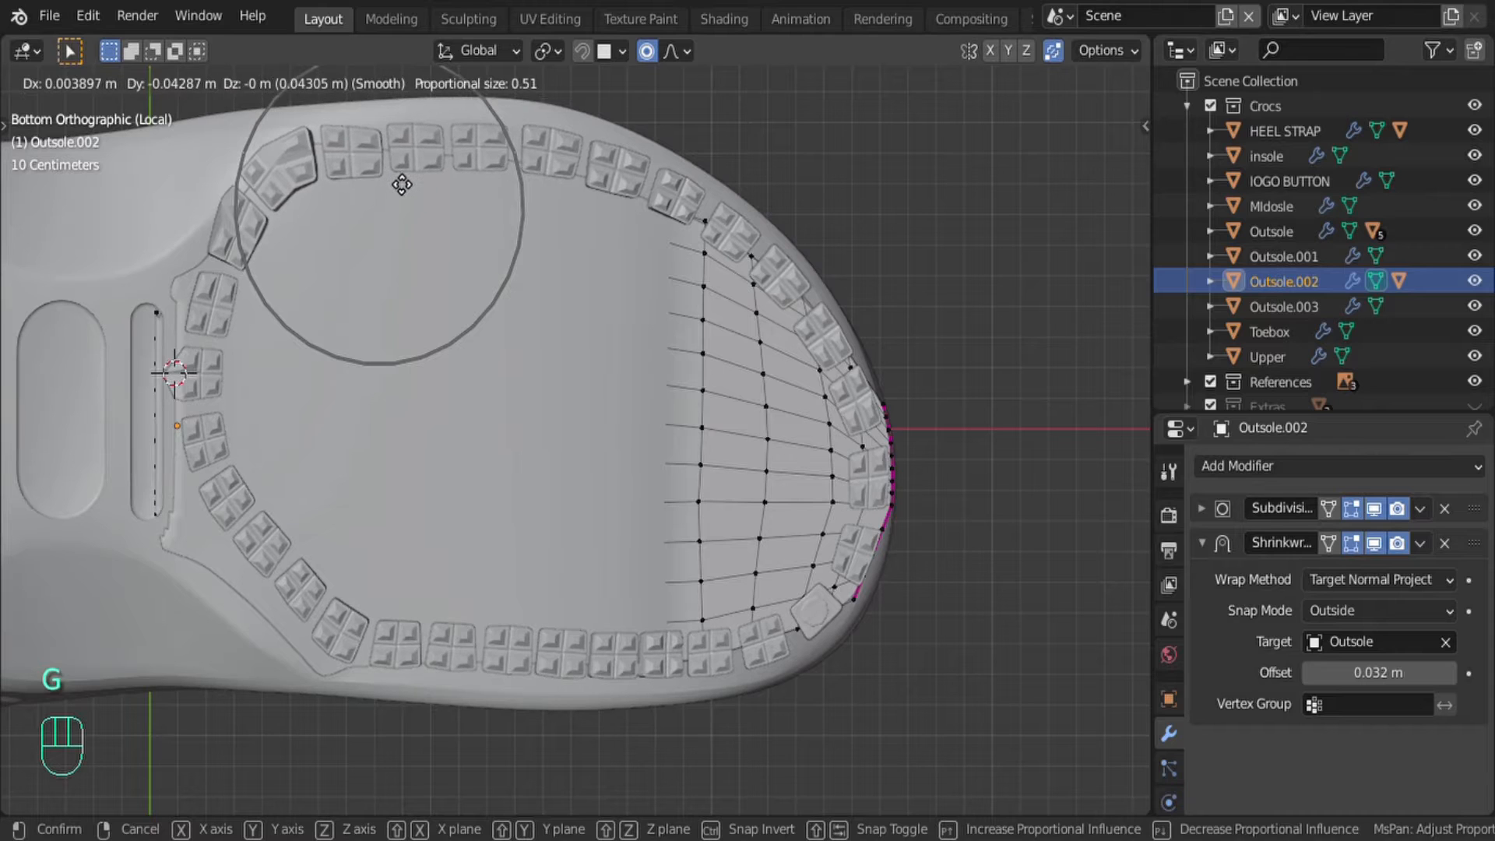
click(402, 185)
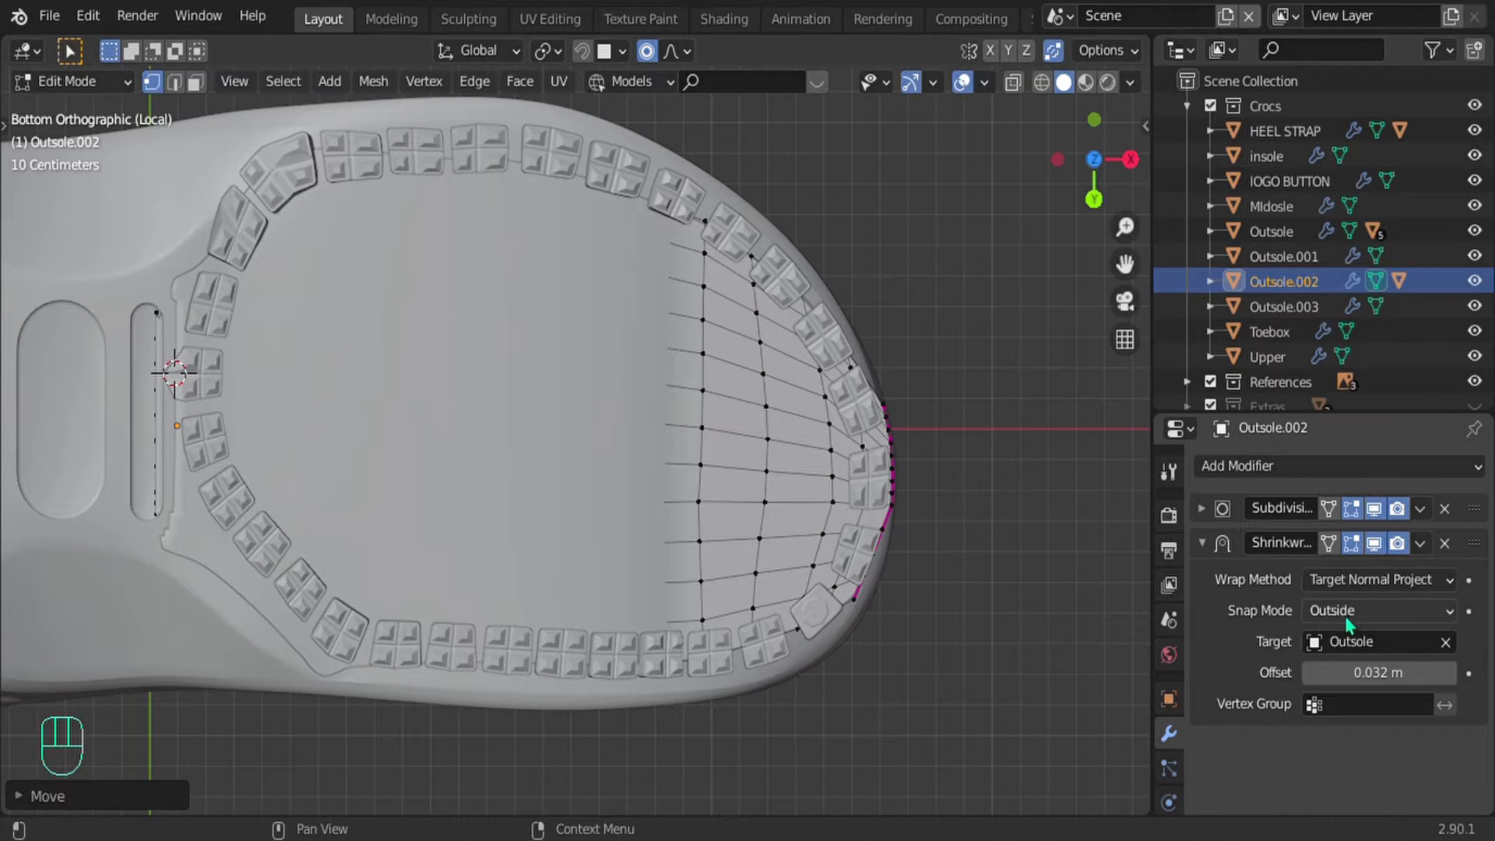
Step: Reshape the diagonal corner near the arch with a proportional size of 0.35 so its treads follow the outline
shift+middle_drag(337, 606, 332, 586)
key(g)
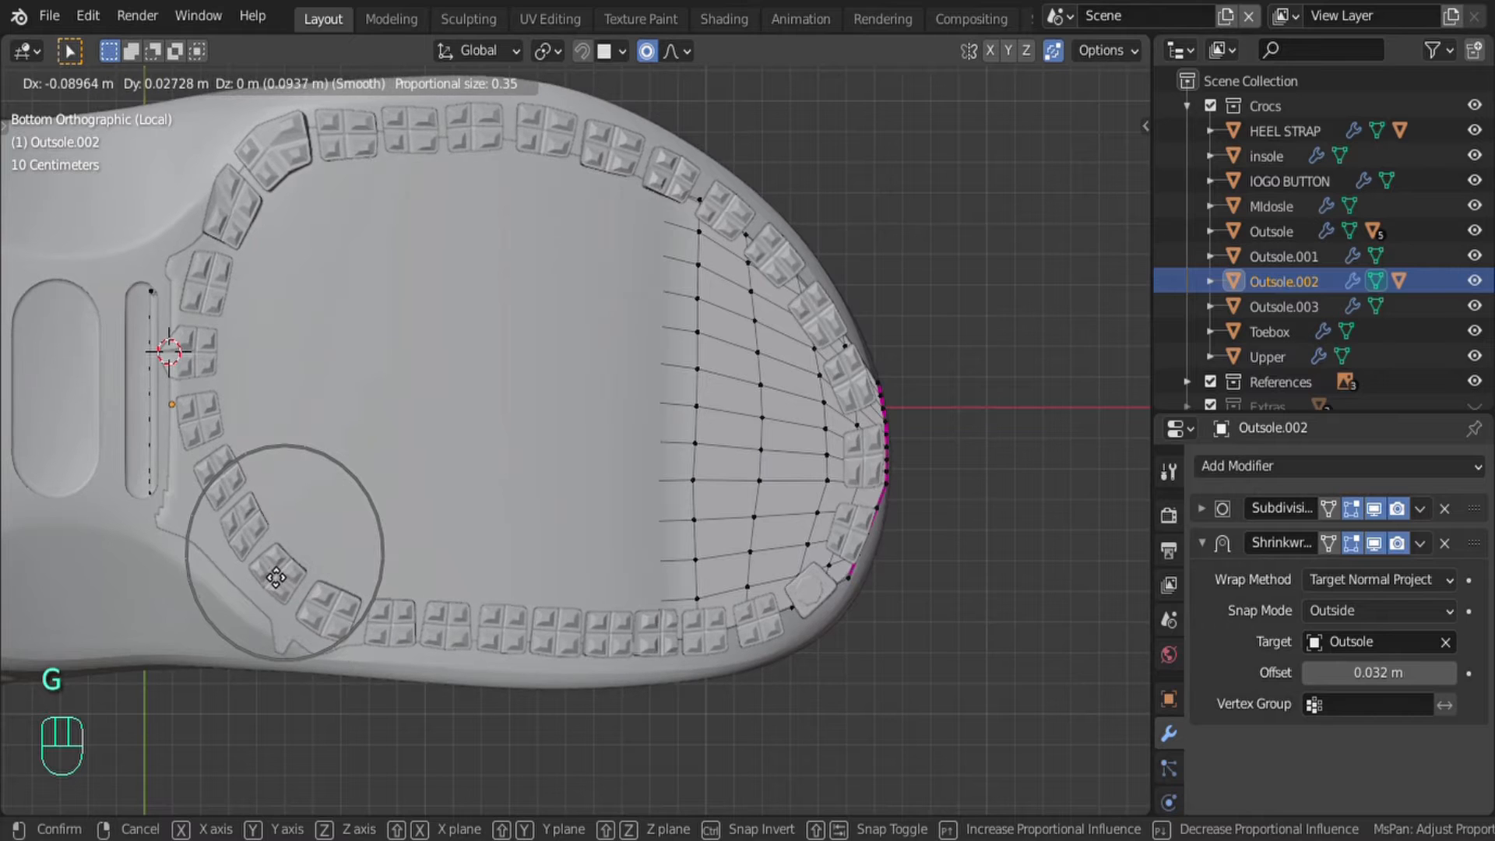
click(236, 501)
key(g)
click(244, 563)
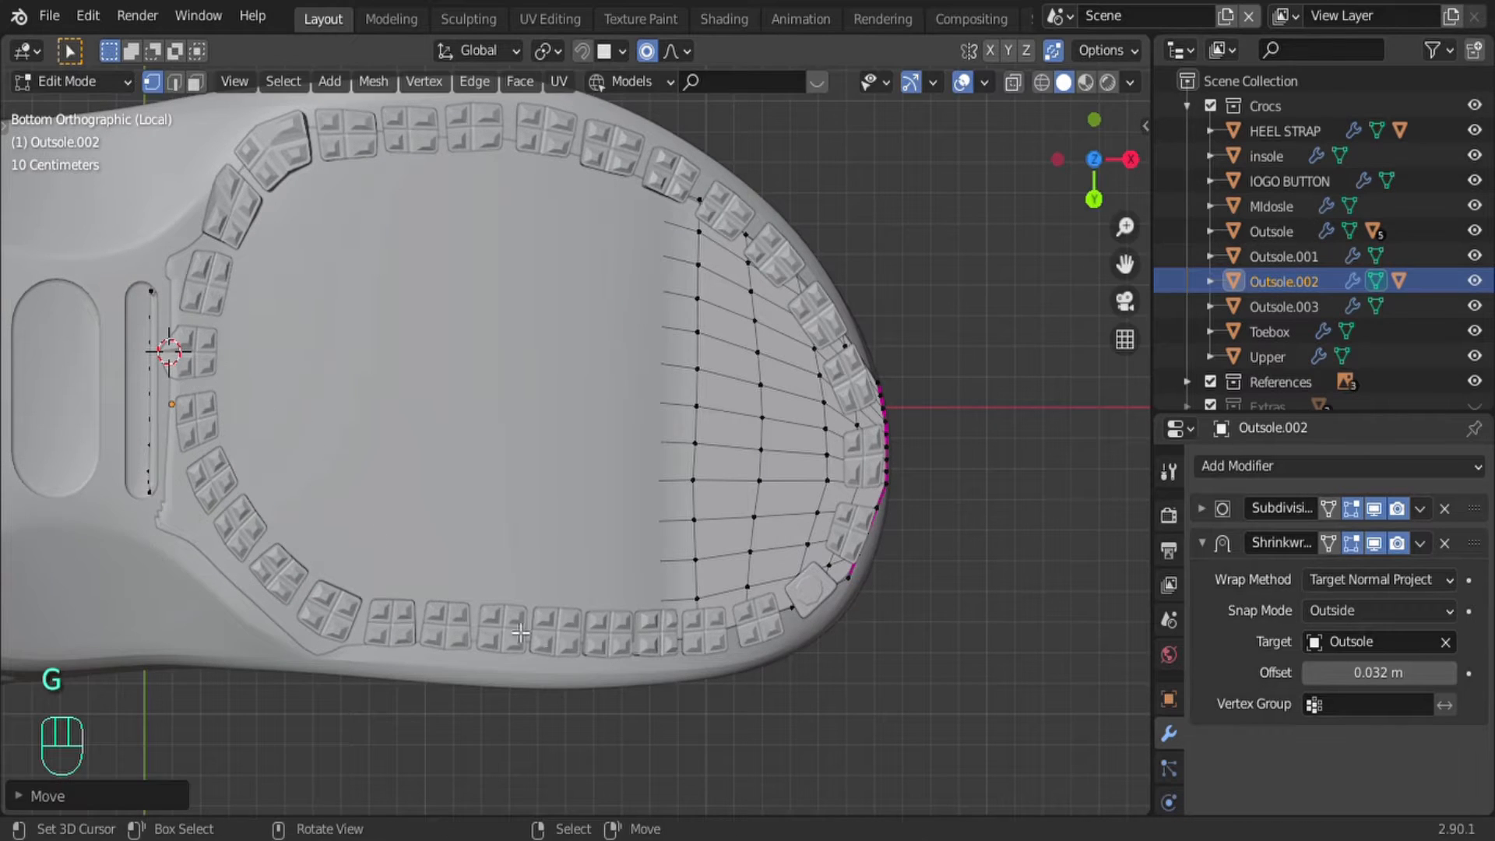
Step: Nudge the vertices beside the toe tip to refine the placement of the front treads
key(g)
right_click(523, 629)
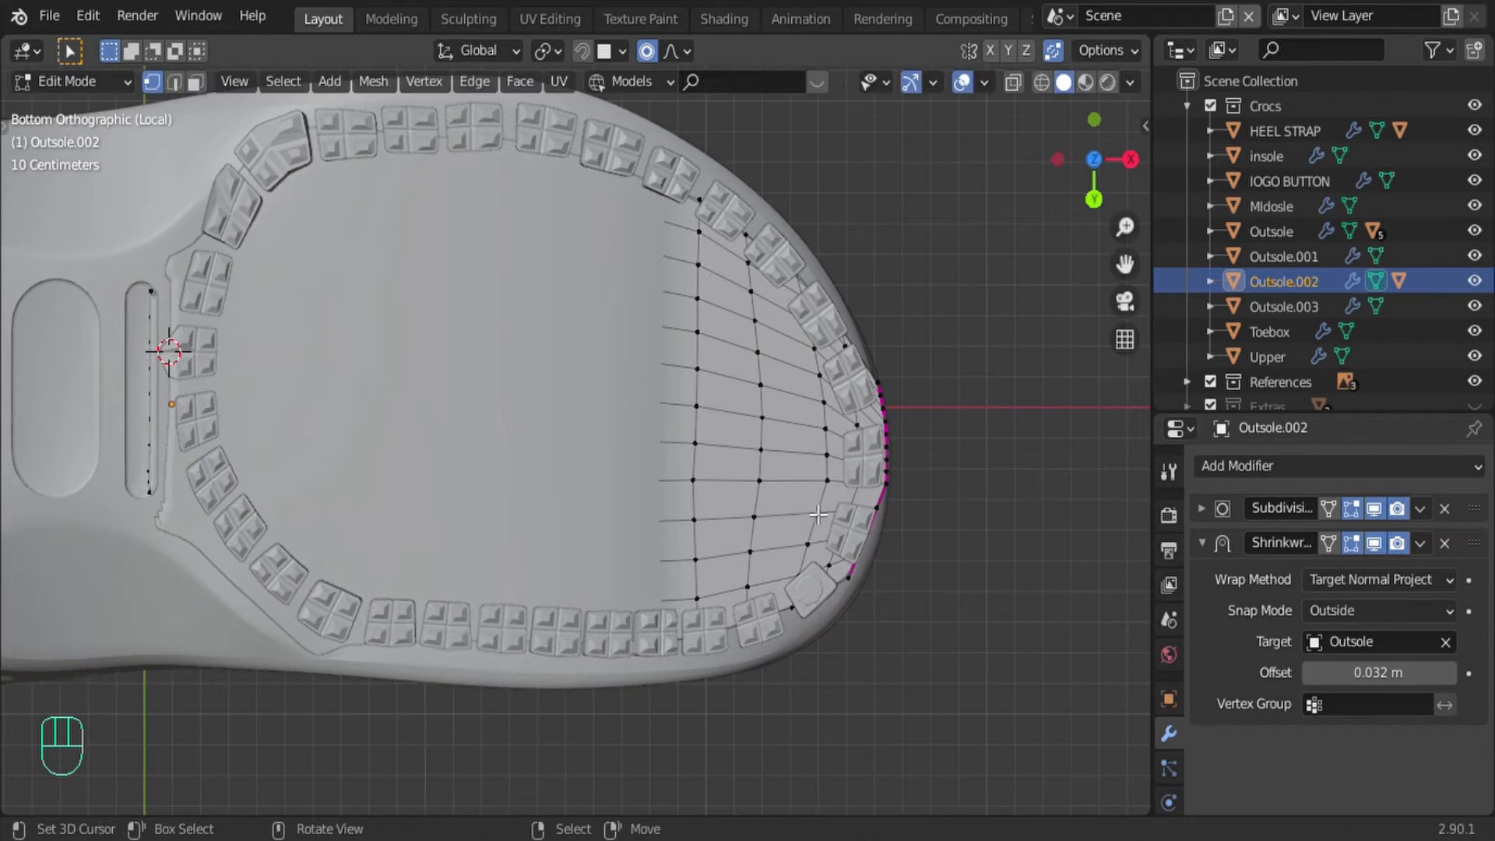
key(g)
click(825, 536)
Step: Select the edge loop at the toe tip and raise it along Z with a larger proportional editing radius
middle_drag(825, 536, 771, 507)
alt+click(907, 394)
middle_drag(904, 397, 841, 510)
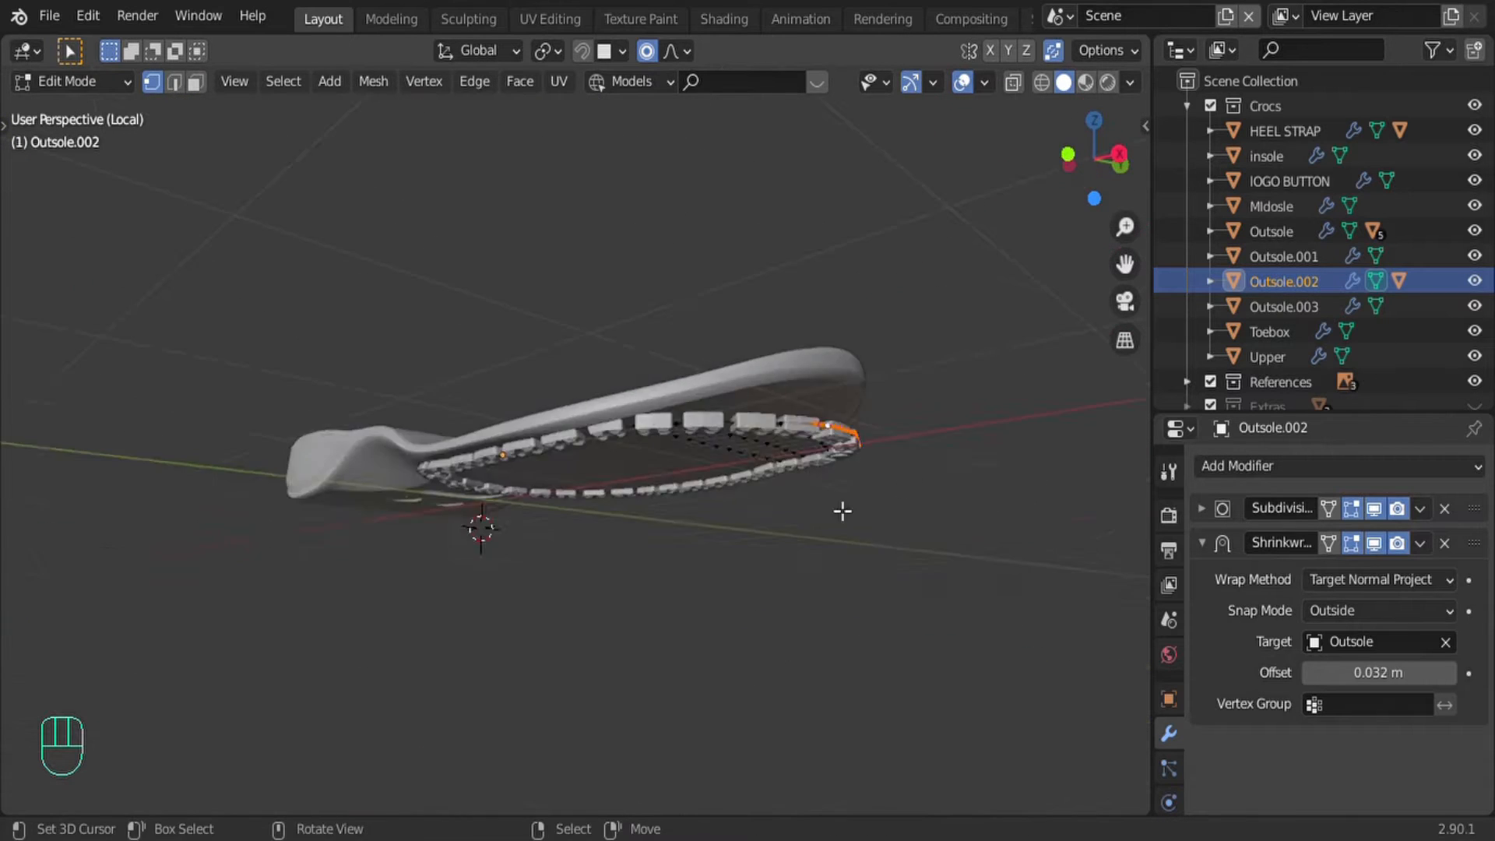
scroll(818, 365, up, 3)
key(g)
key(z)
scroll(912, 454, down, 6)
scroll(912, 453, down, 5)
click(901, 470)
Step: Adjust the toe edge along Z with a smaller proportional radius and rotate it to match the sole's upward curve
middle_drag(901, 470, 624, 585)
scroll(794, 558, up, 3)
key(g)
key(z)
scroll(779, 576, up, 12)
click(771, 571)
key(r)
click(610, 692)
Step: Extend the toe selection, refine its height along Z to follow the sole, and return to Object Mode
middle_drag(610, 691, 763, 654)
shift+click(785, 628)
key(g)
key(z)
click(792, 624)
key(g)
key(y)
key(z)
click(862, 611)
key(Tab)
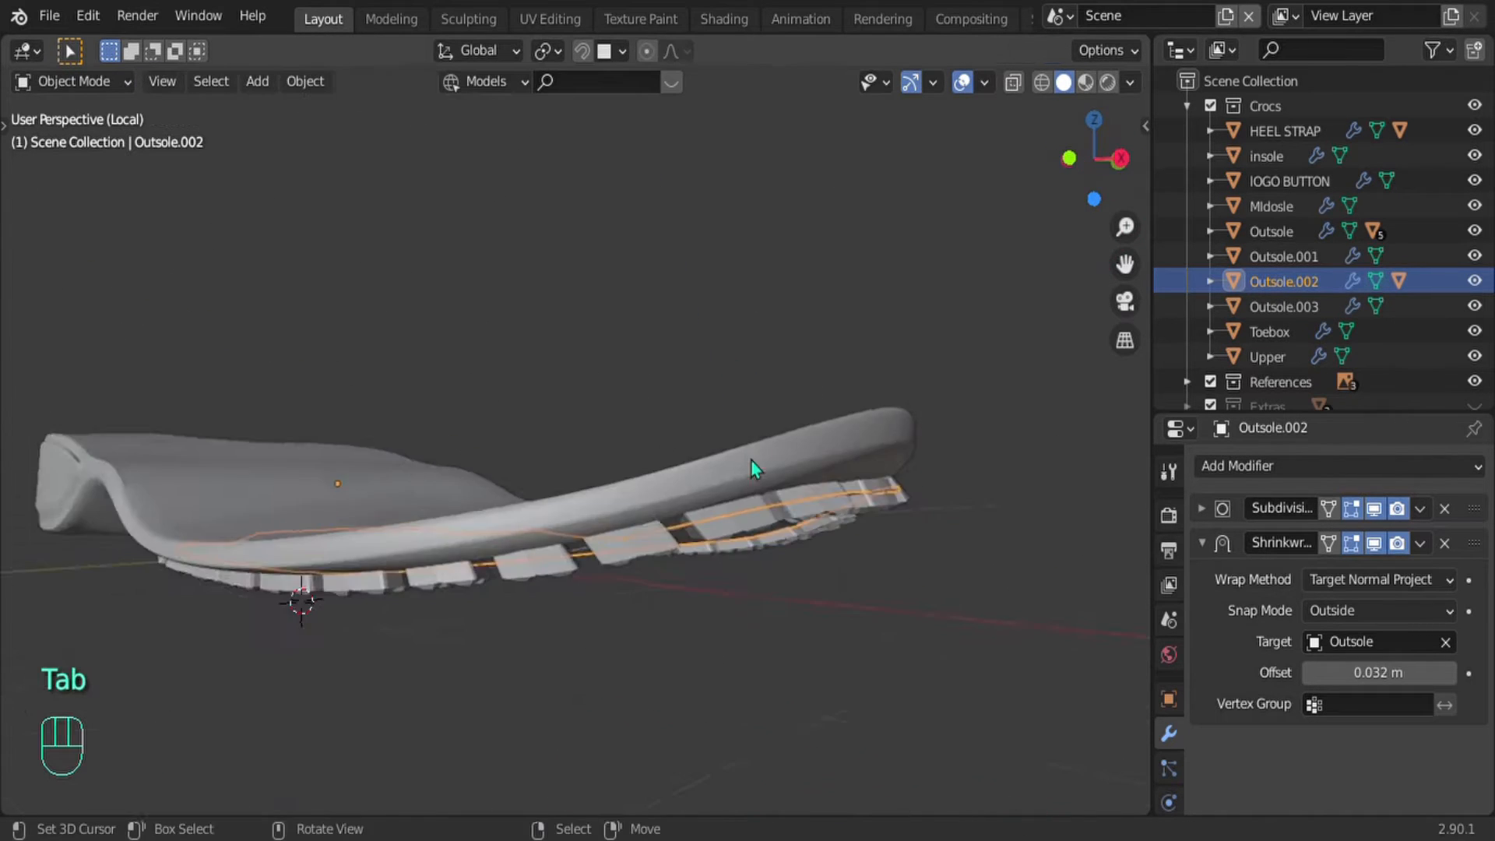
Step: Move the guide mesh's edge beside the wide forefoot tread block in Edit Mode, using proportional editing at size 0.32
click(771, 374)
middle_drag(771, 374, 712, 386)
shift+middle_drag(655, 467, 853, 462)
middle_drag(414, 461, 667, 387)
middle_drag(436, 436, 476, 370)
click(457, 421)
click(549, 528)
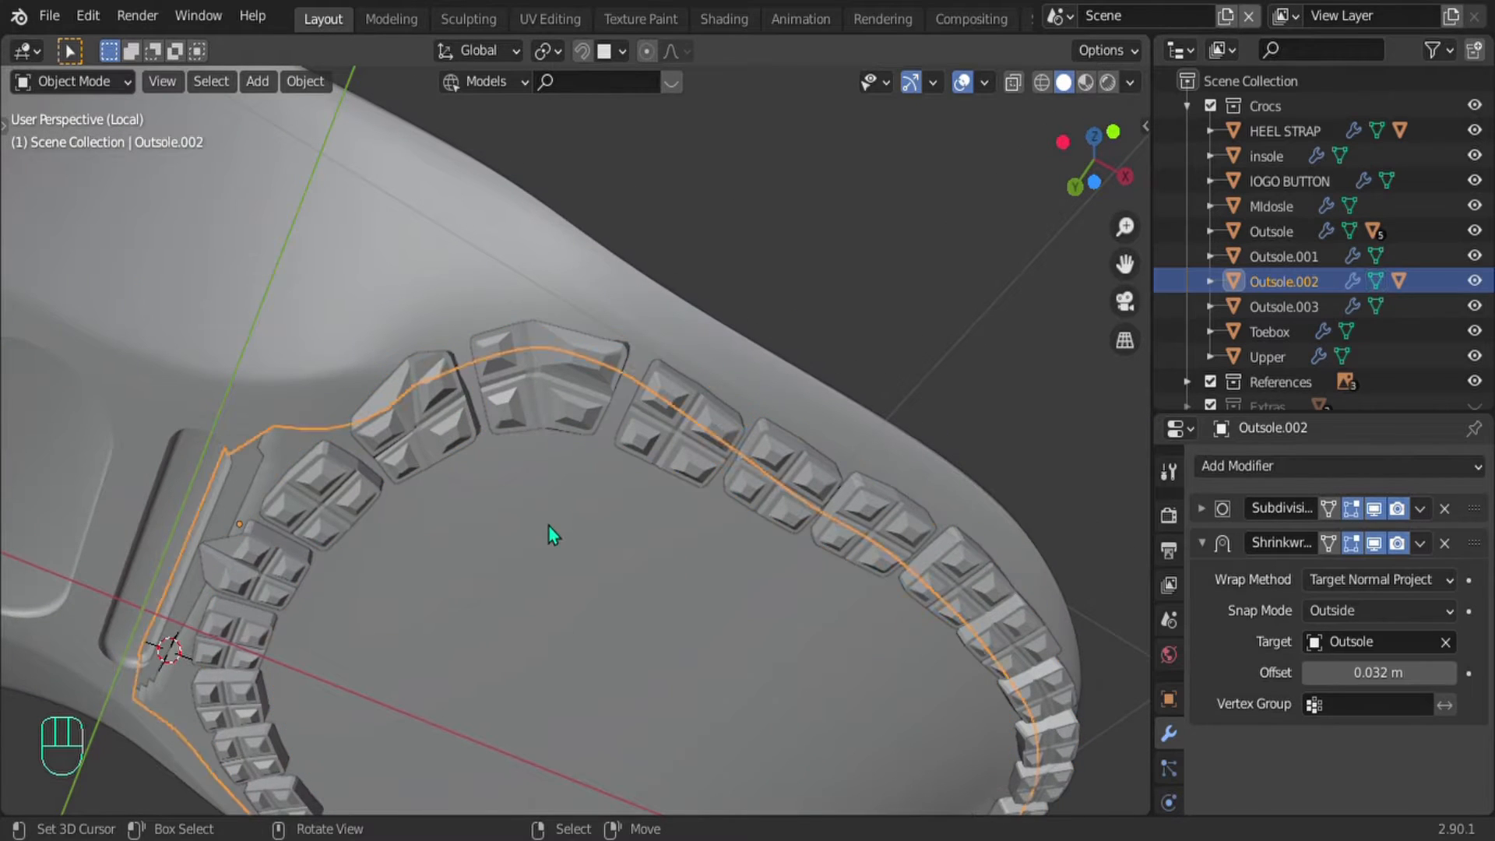
key(Tab)
key(g)
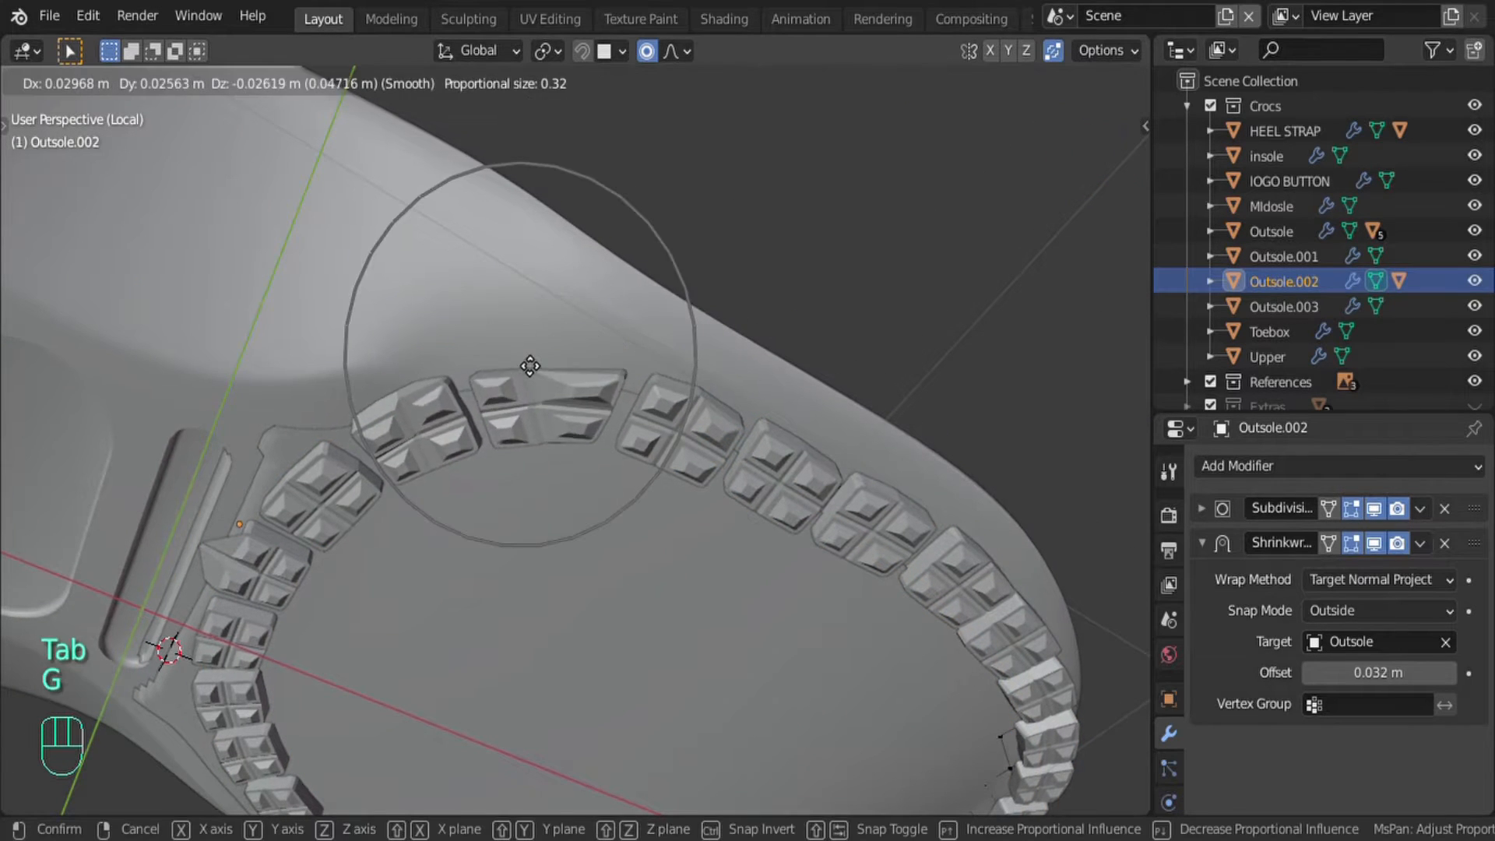
click(531, 361)
Step: Nudge three more areas of the guide mesh to even out the tread blocks curving toward the arch
scroll(530, 428, down, 2)
shift+middle_drag(527, 478, 515, 403)
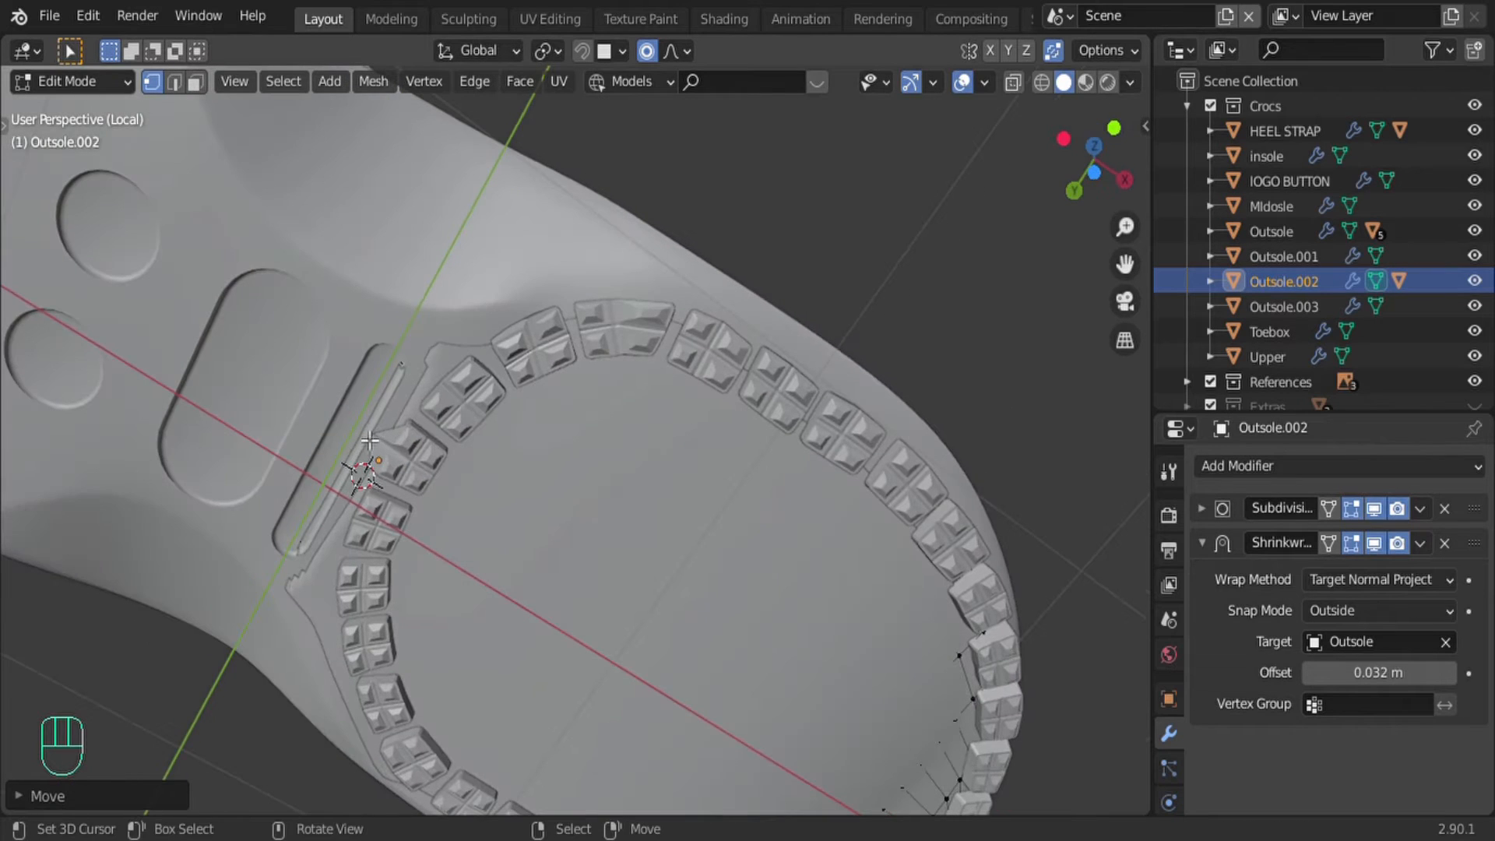
key(g)
click(404, 457)
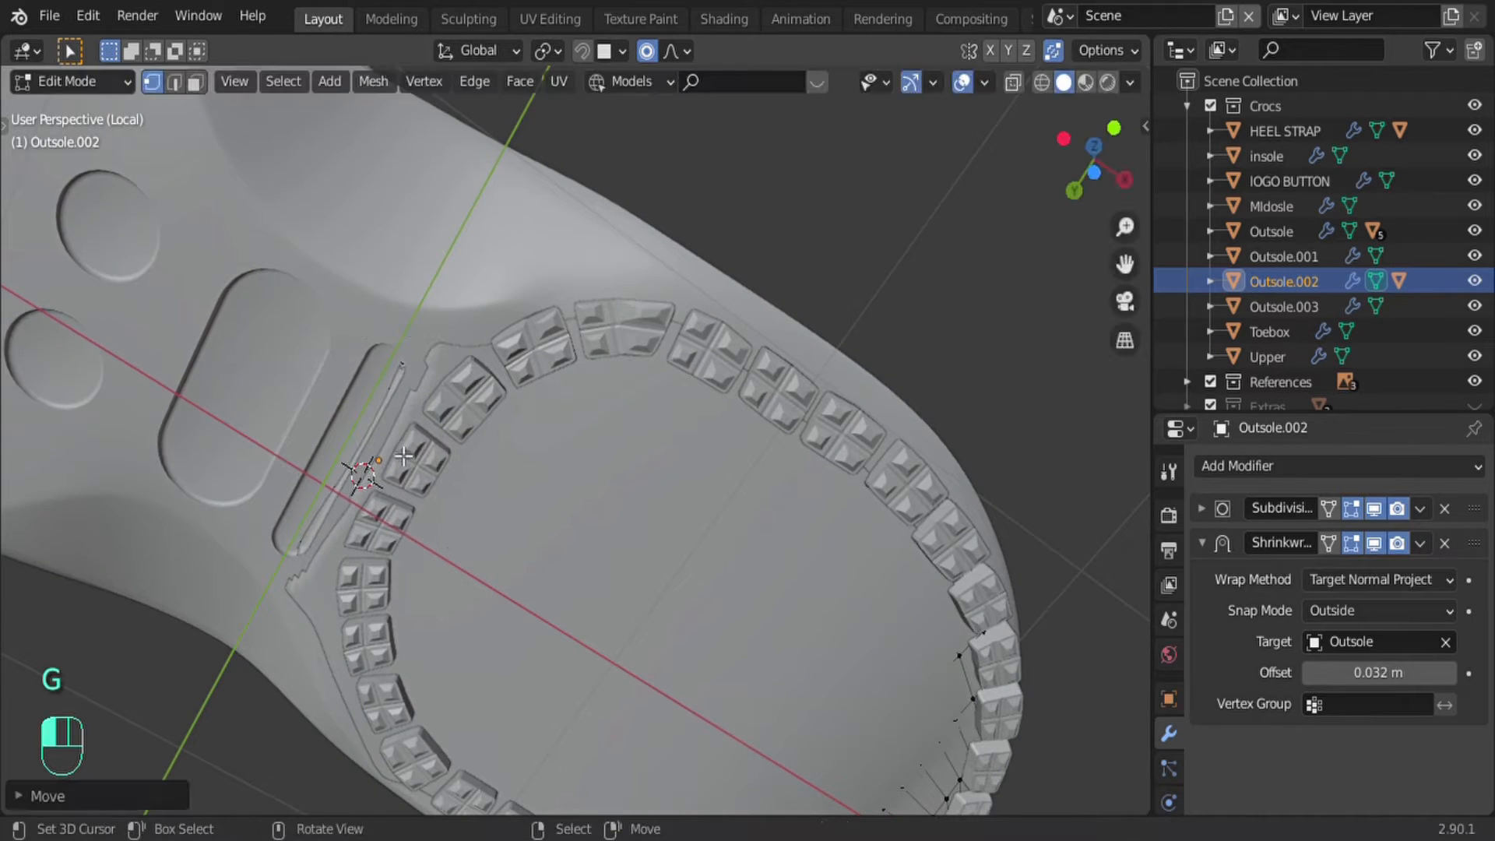
key(g)
click(504, 394)
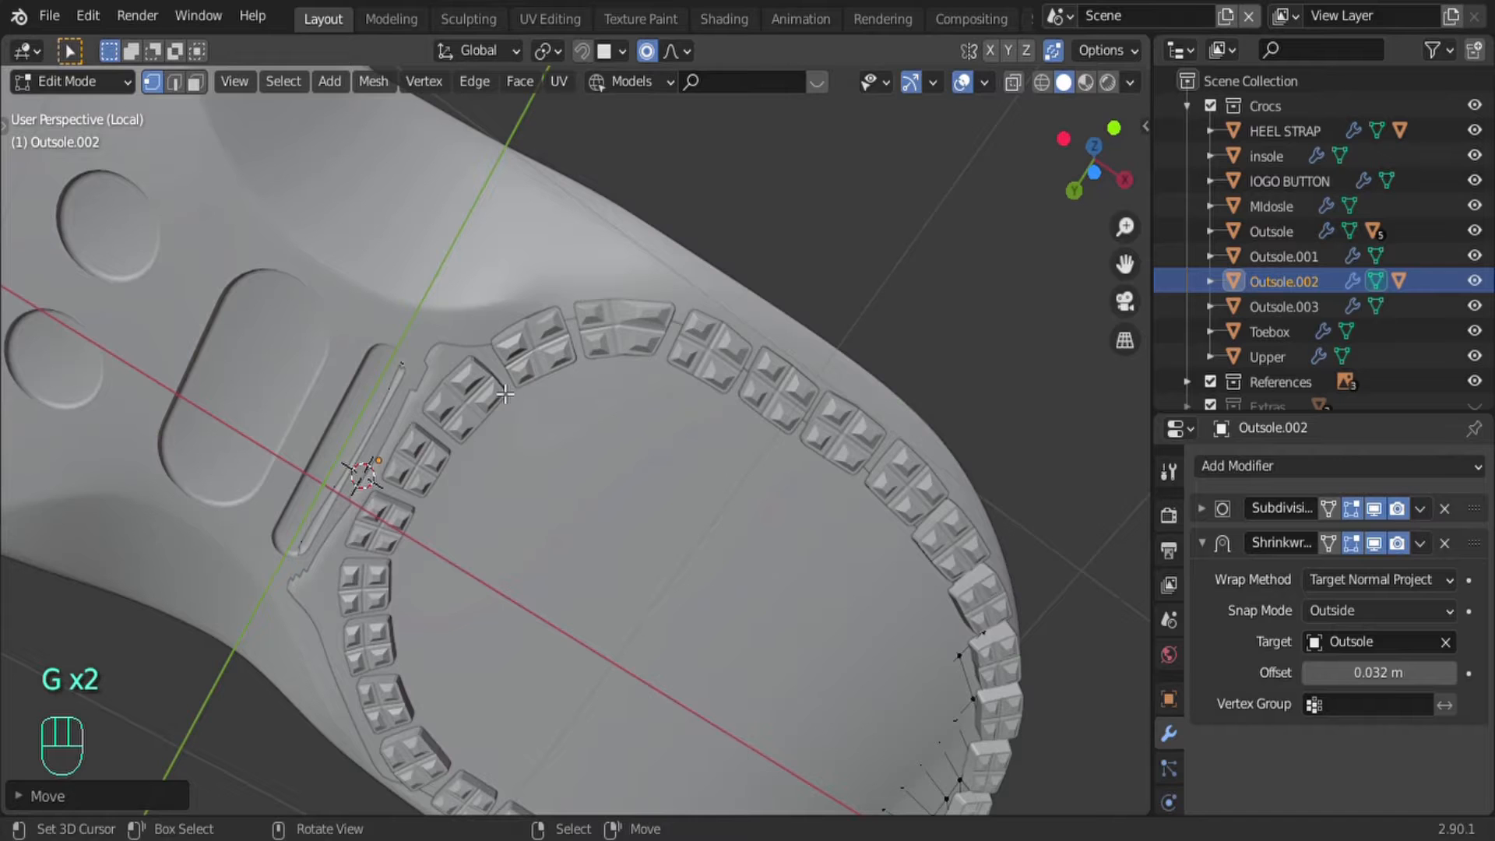
key(g)
click(535, 355)
mouse_move(545, 374)
middle_down()
mouse_move(658, 538)
mouse_move(658, 564)
mouse_move(493, 556)
mouse_move(634, 471)
mouse_move(644, 442)
mouse_move(479, 387)
mouse_move(703, 342)
mouse_move(526, 506)
mouse_move(544, 390)
middle_up()
Step: Return to Object Mode, select the forefoot tread blocks and apply their Surface Deform modifier
key(Tab)
click(543, 390)
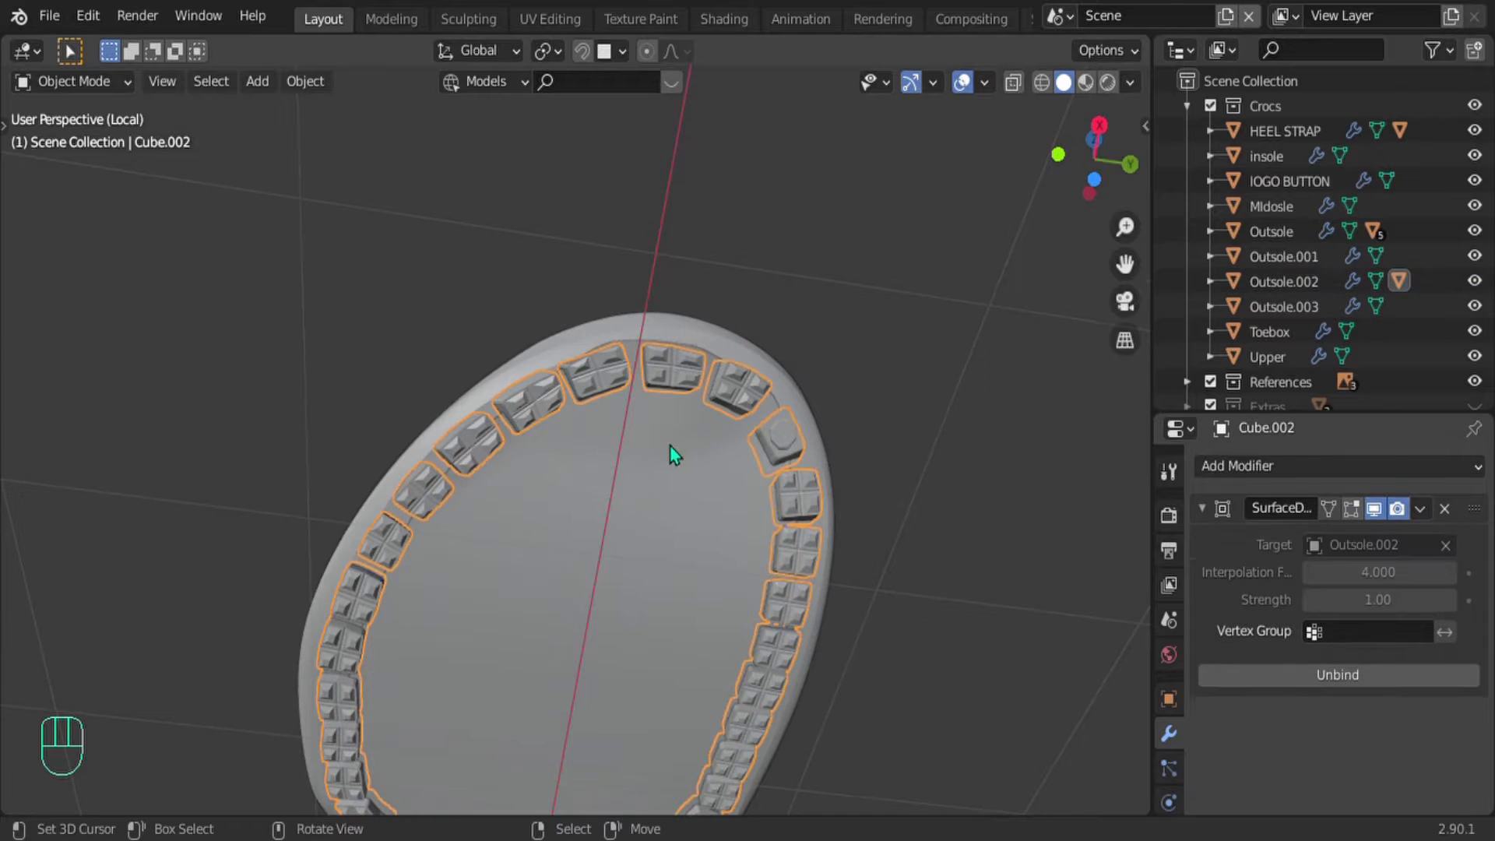
click(1419, 508)
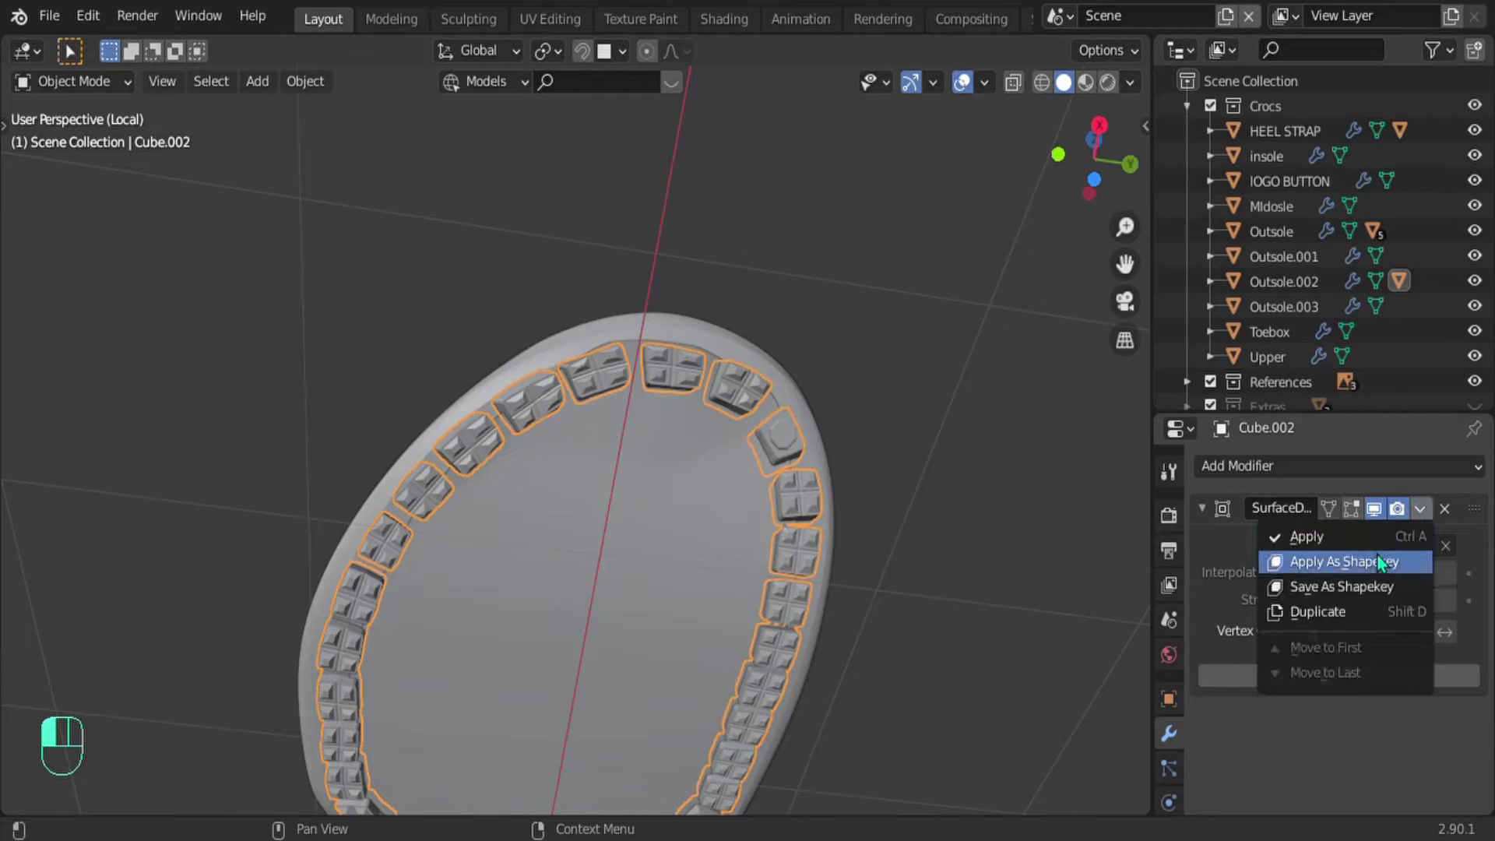
click(1316, 536)
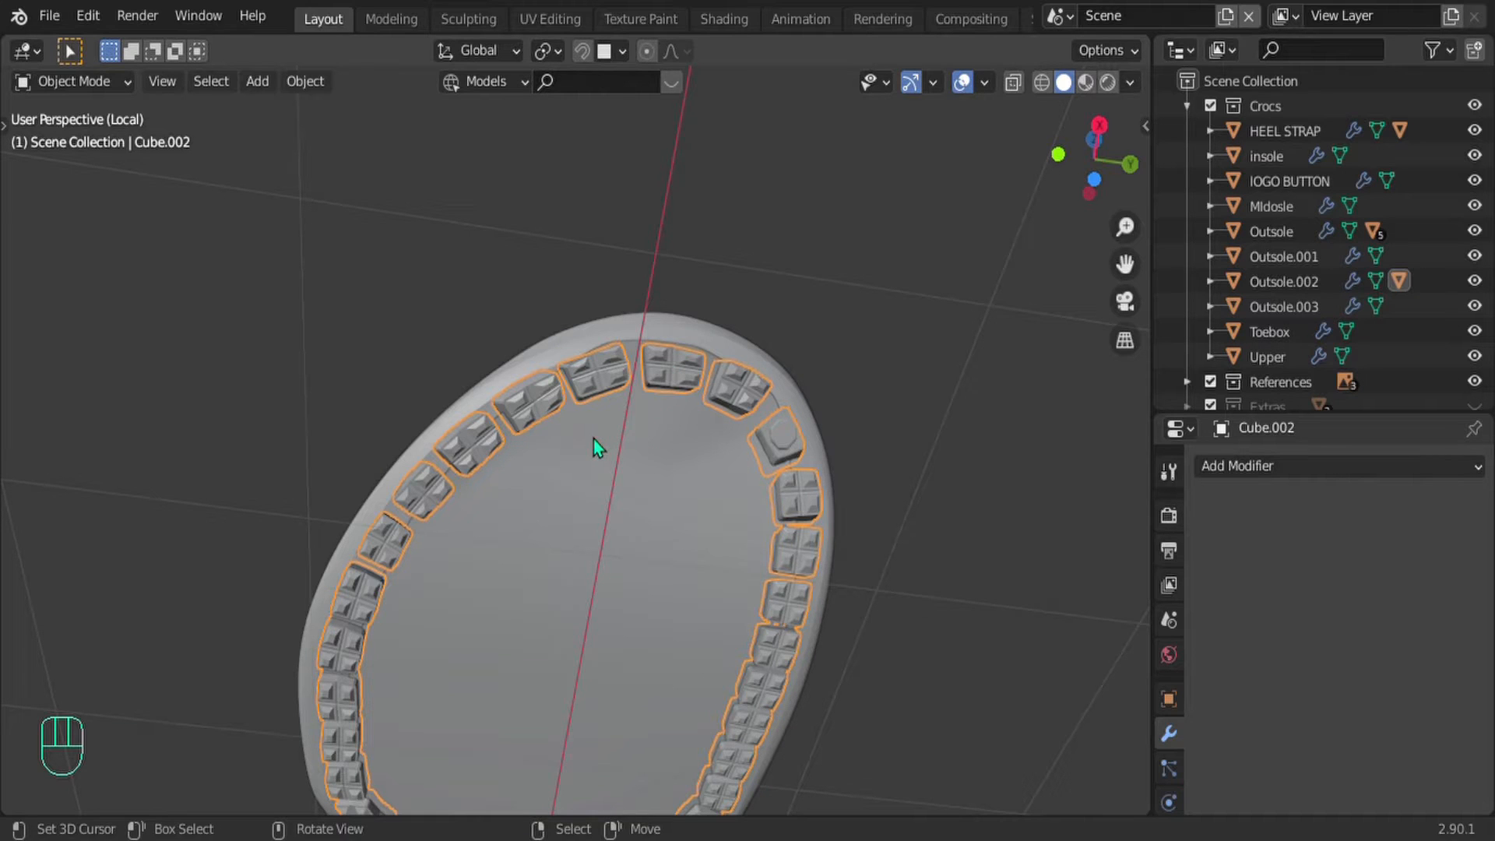
Step: Clear the tread blocks' parent while keeping their transformation
key(alt+p)
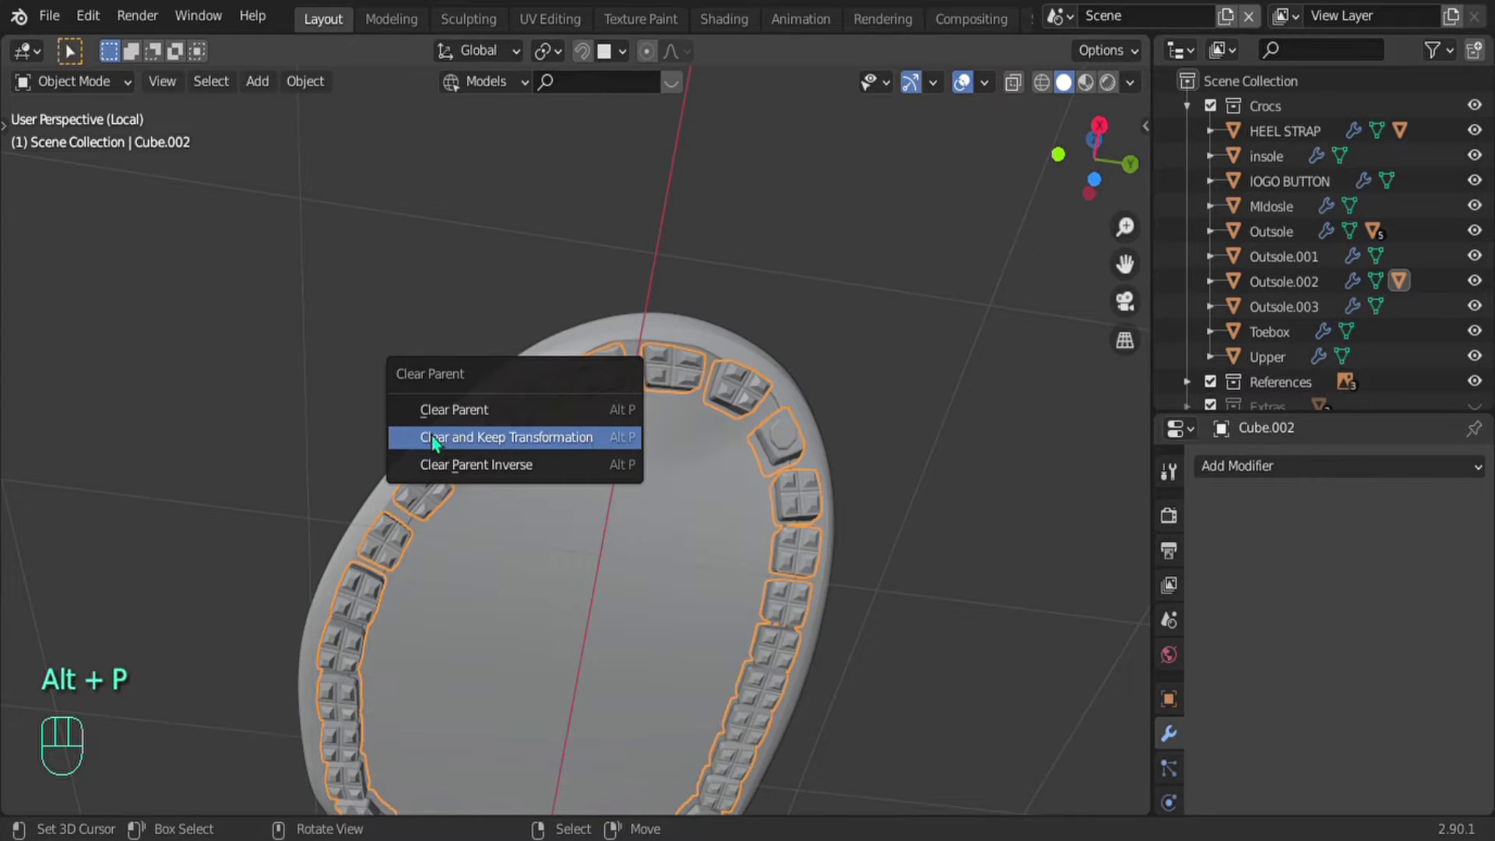
click(475, 438)
click(554, 417)
click(555, 418)
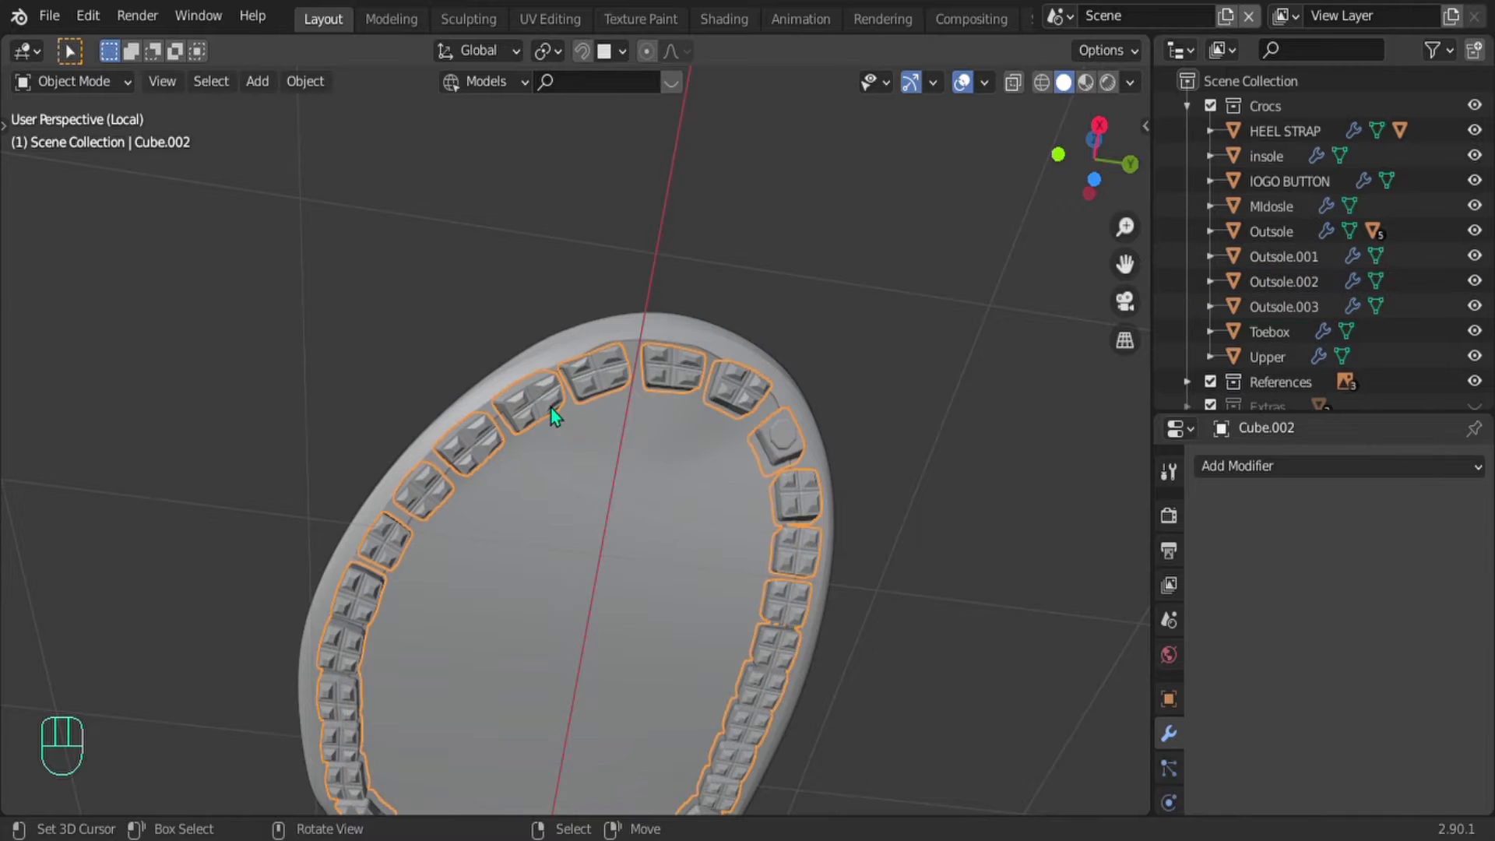
key(g)
right_click(603, 435)
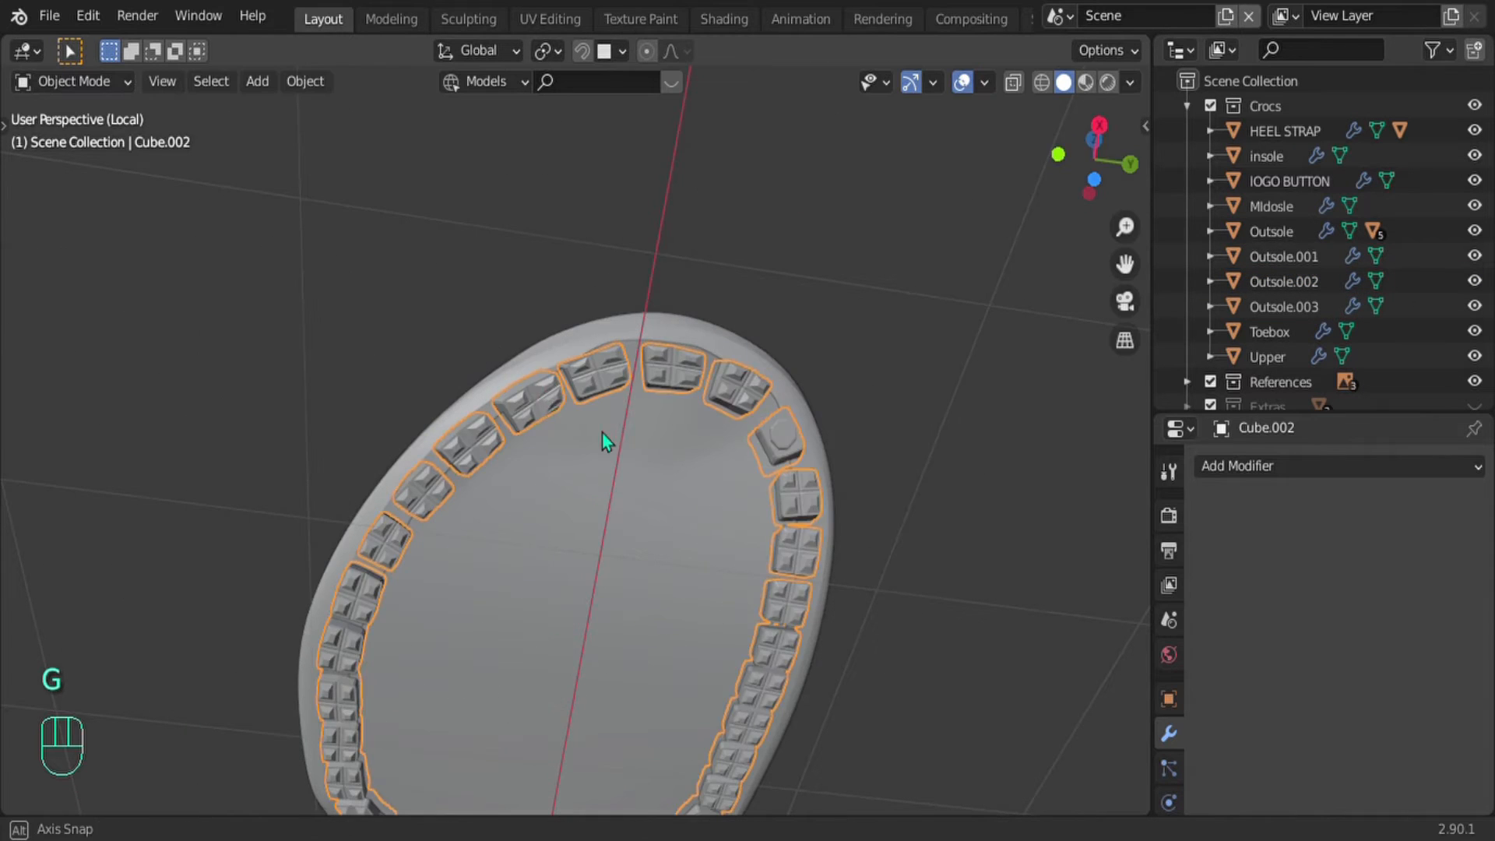
Step: Select the forefoot guide mesh, rename it Deform and hide it
middle_drag(604, 434, 531, 502)
click(530, 497)
key(g)
right_click(543, 459)
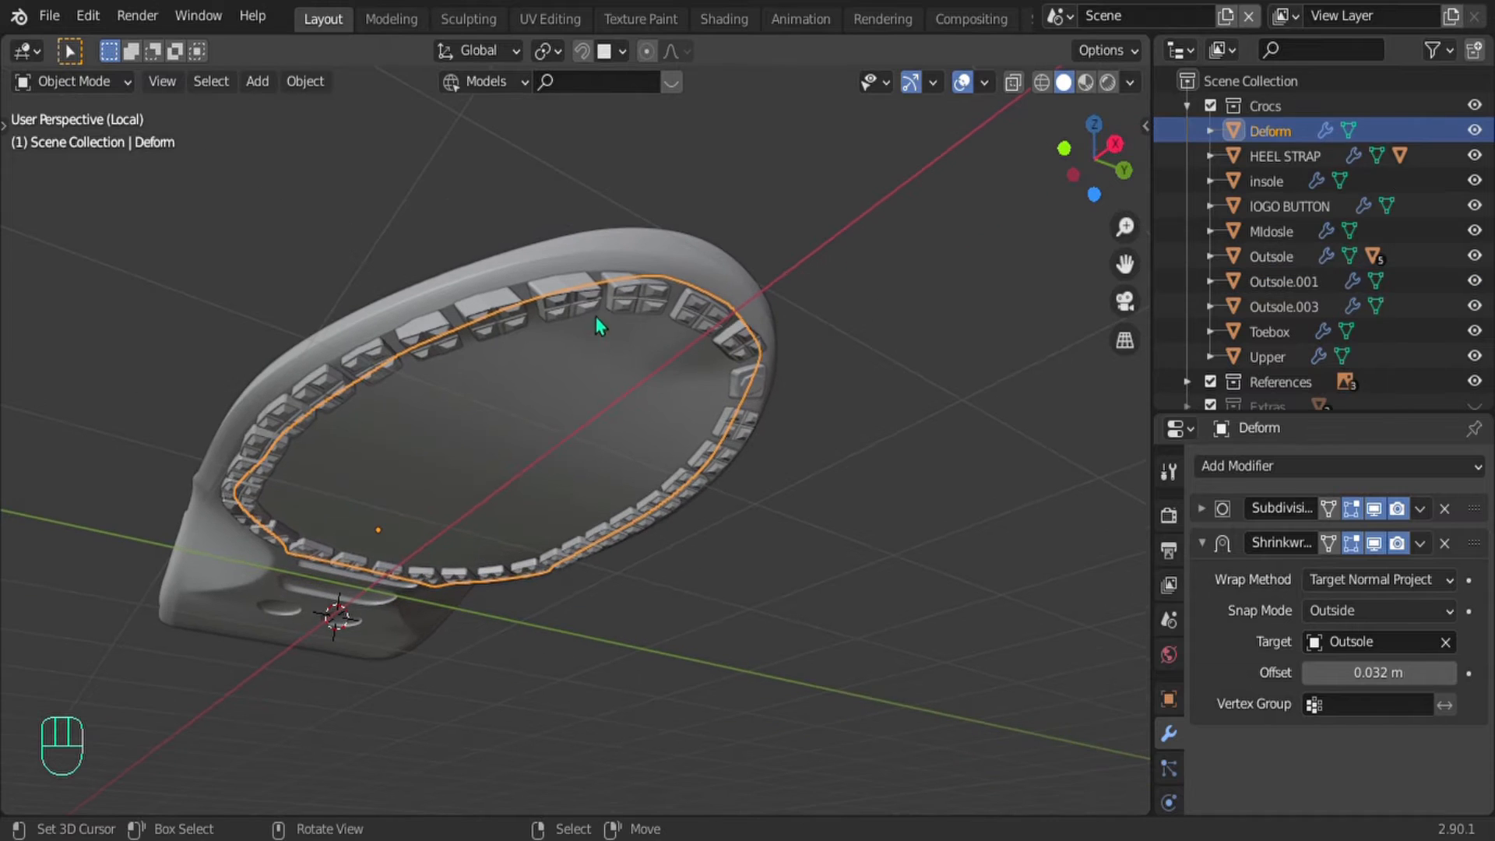
scroll(595, 316, up, 4)
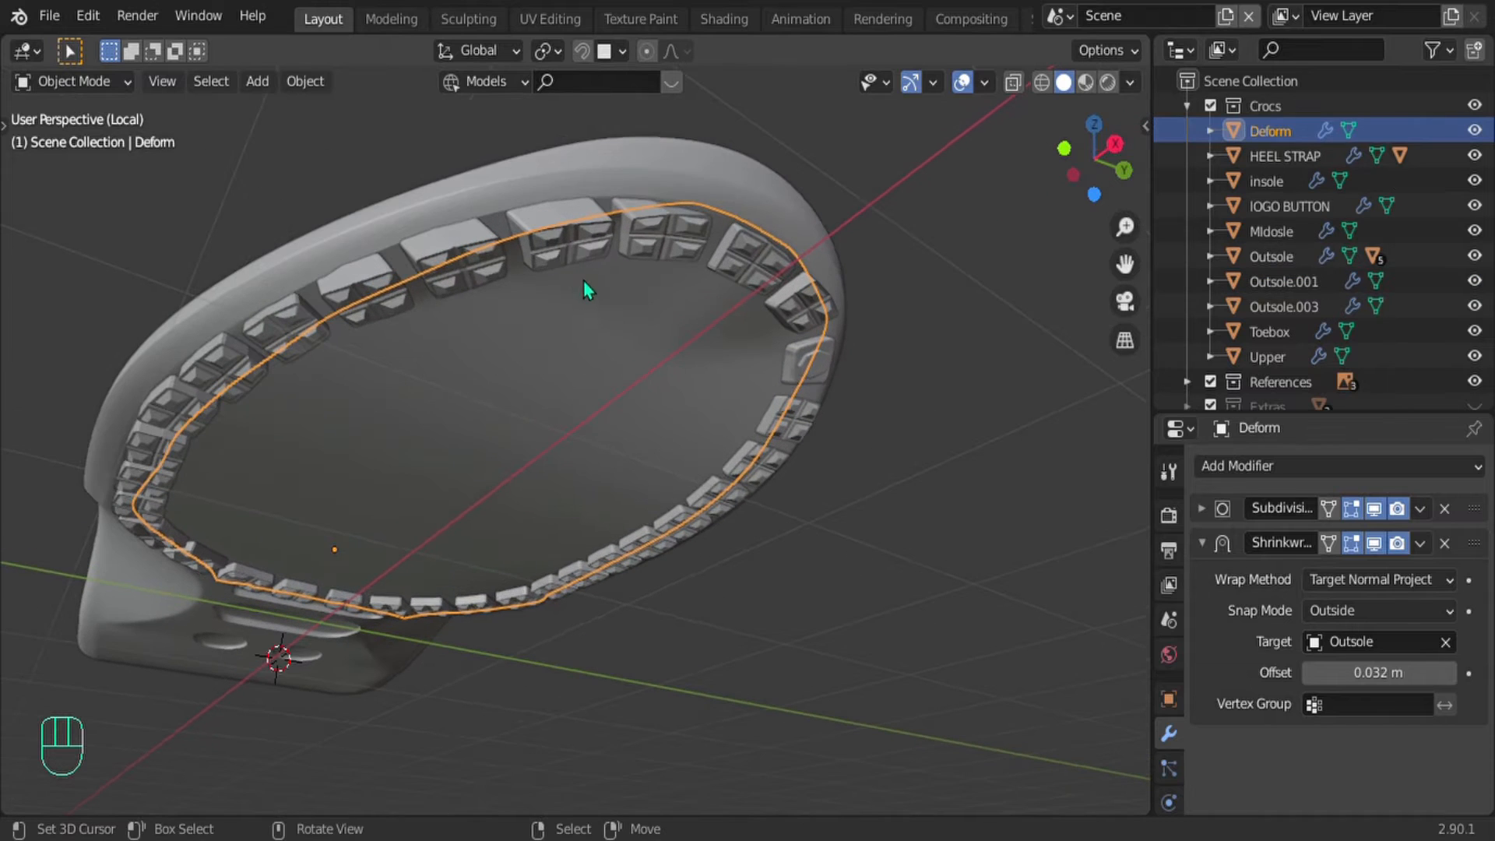
Step: Edit the tread mesh, select one whole block at the toe, raise it along Z and reposition it against the sole
click(559, 247)
key(Tab)
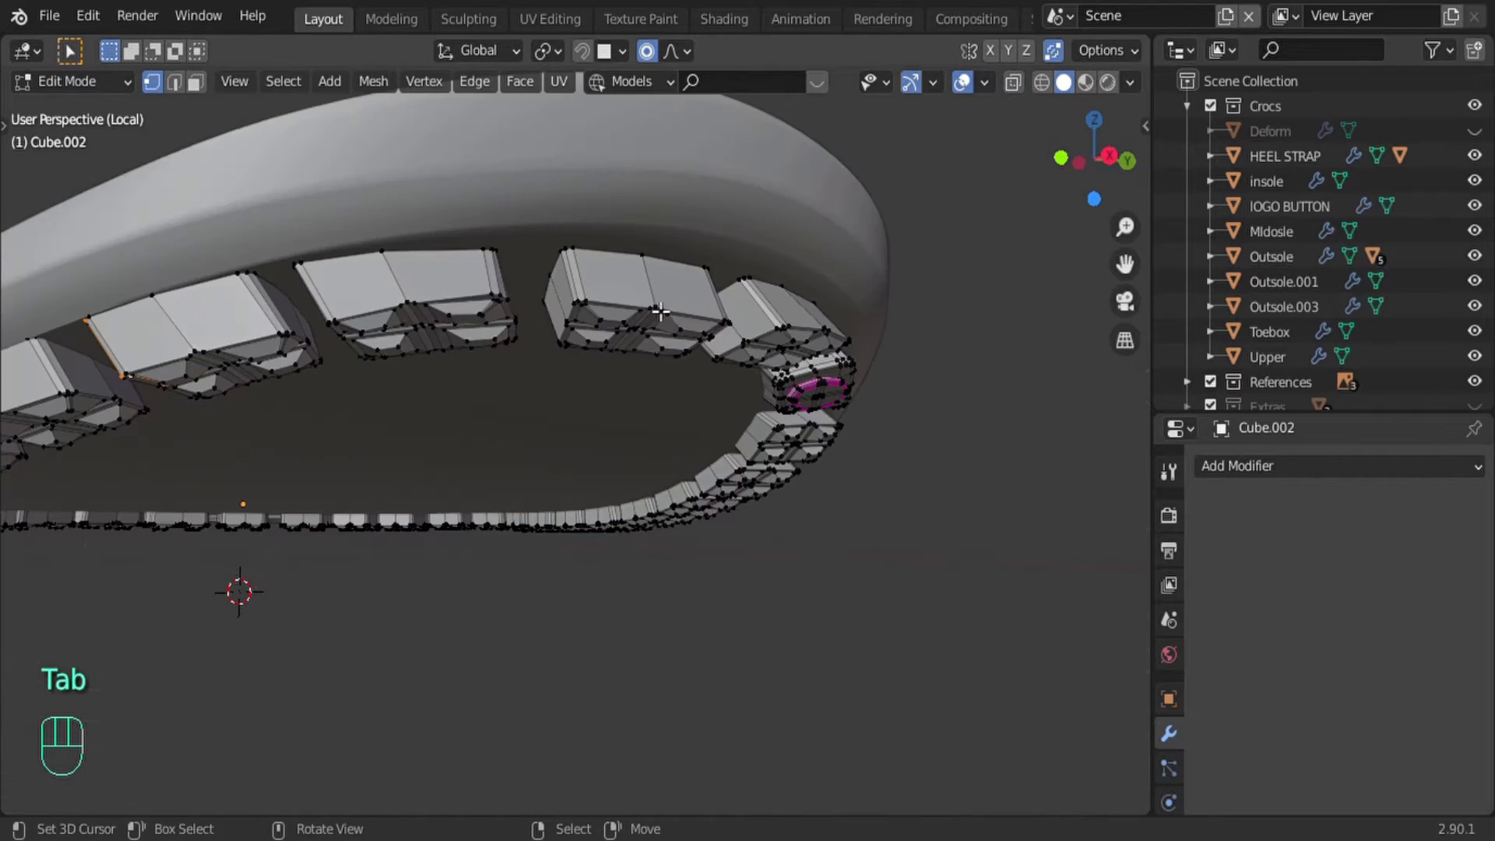
middle_drag(708, 335, 608, 357)
key(g)
key(z)
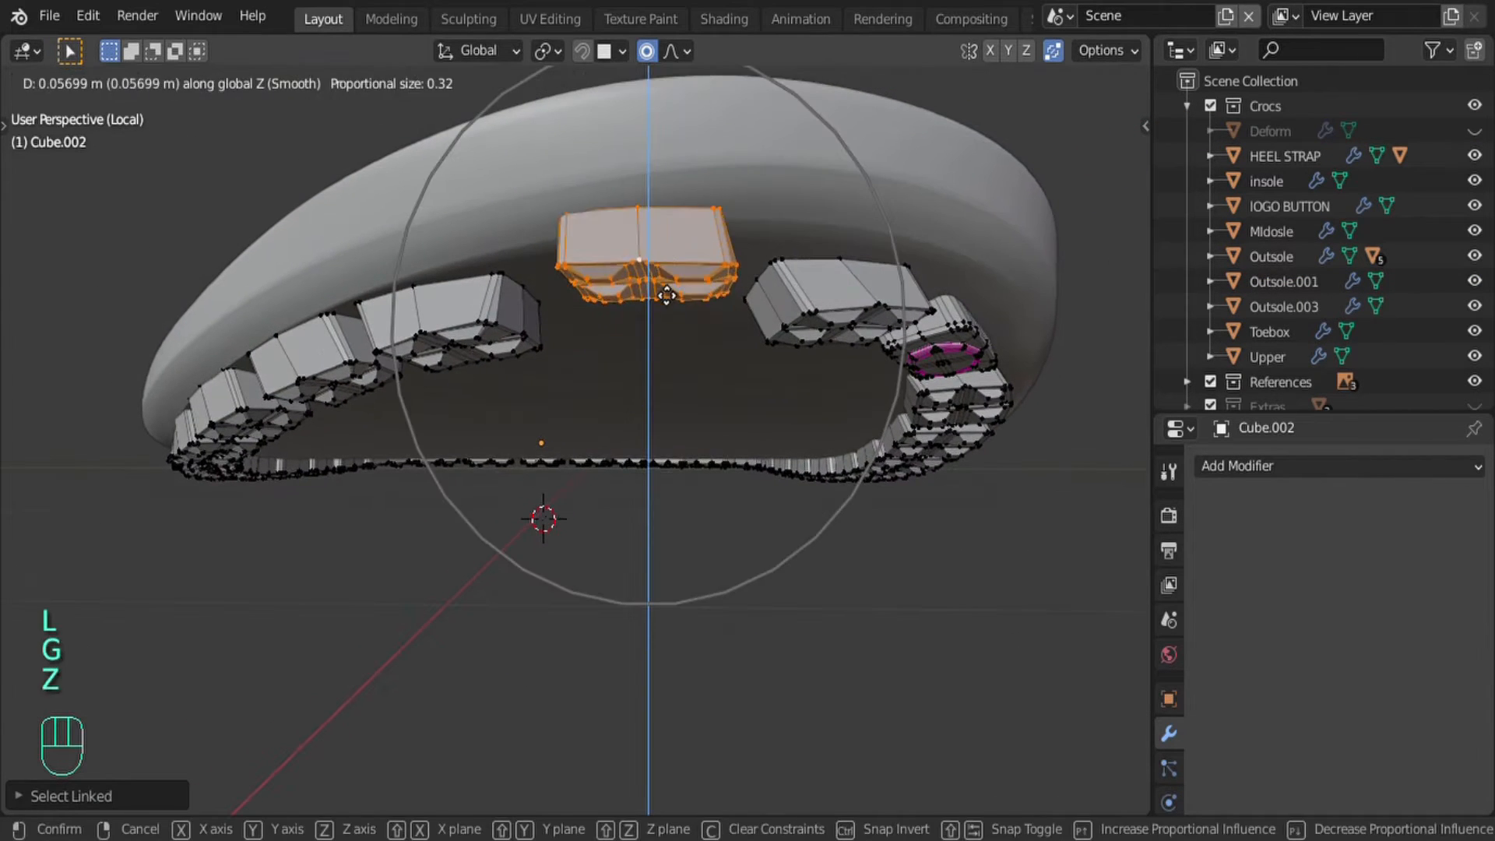
click(667, 308)
middle_drag(666, 307, 878, 613)
key(g)
click(670, 390)
Step: Rotate the selected toe block about -12° around Y to follow the sole's slope
key(r)
key(r)
key(y)
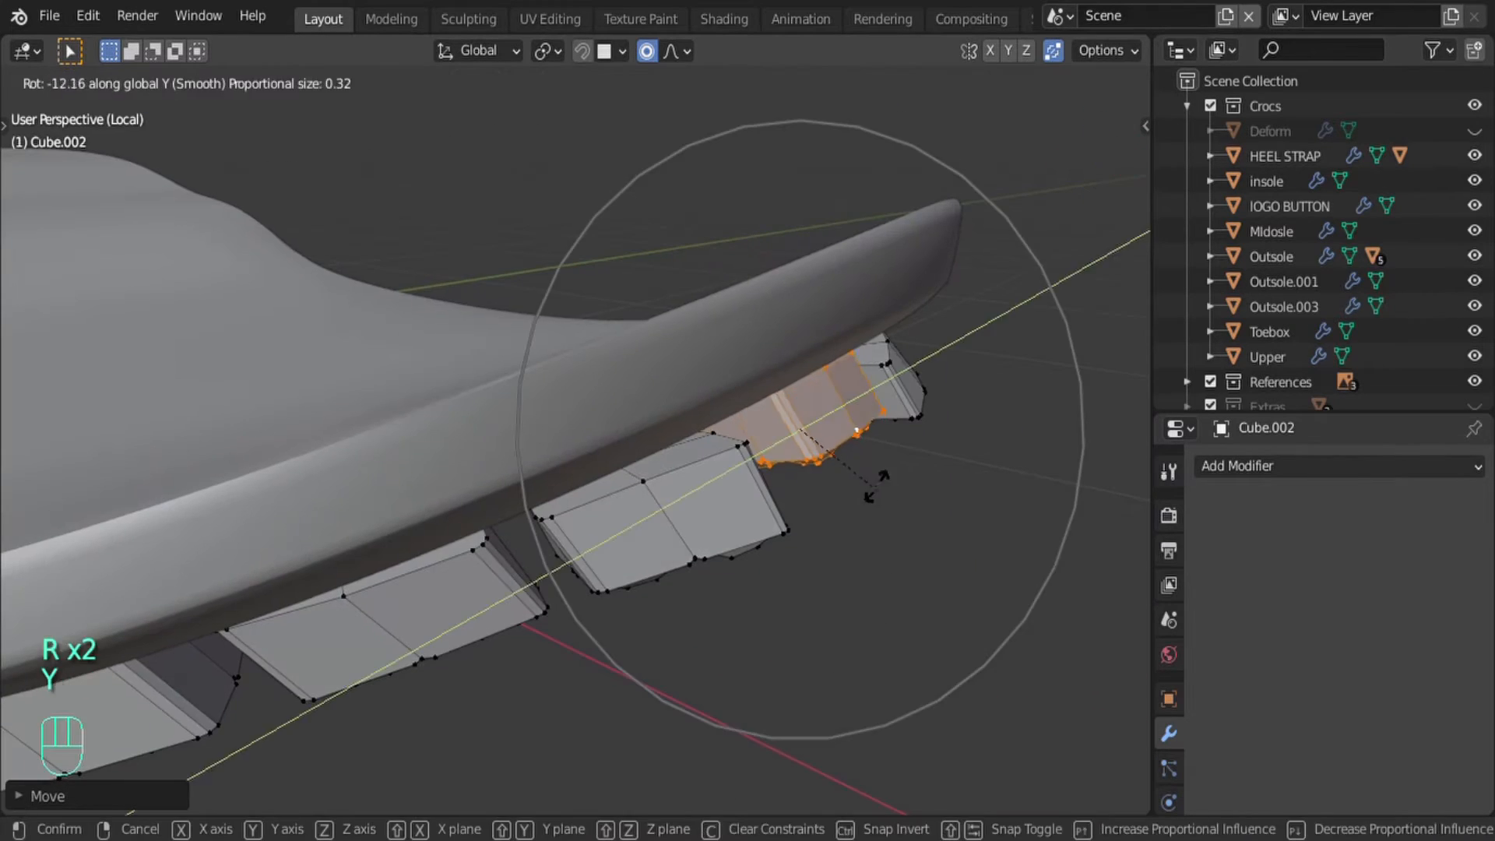
click(871, 491)
right_click(738, 459)
Step: Select the adjacent linked tread block and adjust its position along Z and Y
key(l)
middle_drag(676, 545, 763, 343)
key(g)
key(z)
click(666, 411)
key(g)
key(y)
click(664, 407)
key(g)
key(g)
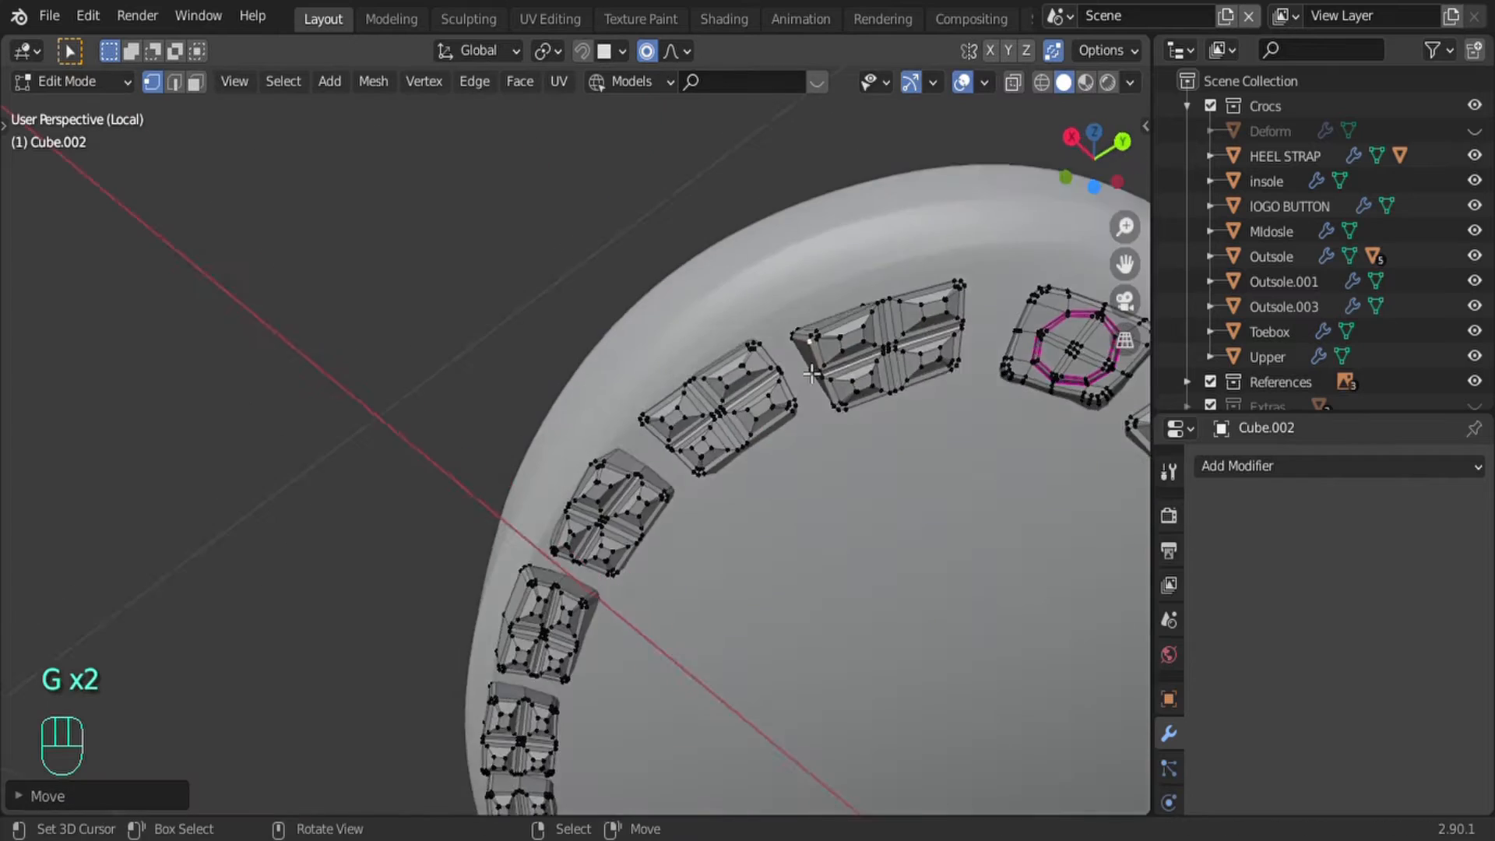
Step: Select the tread block next to the round-marked one, rotate it, and shift it along X and Z toward the sole
key(l)
key(h)
key(ctrl+z)
key(r)
click(899, 483)
key(g)
key(x)
click(903, 436)
key(g)
key(z)
click(989, 464)
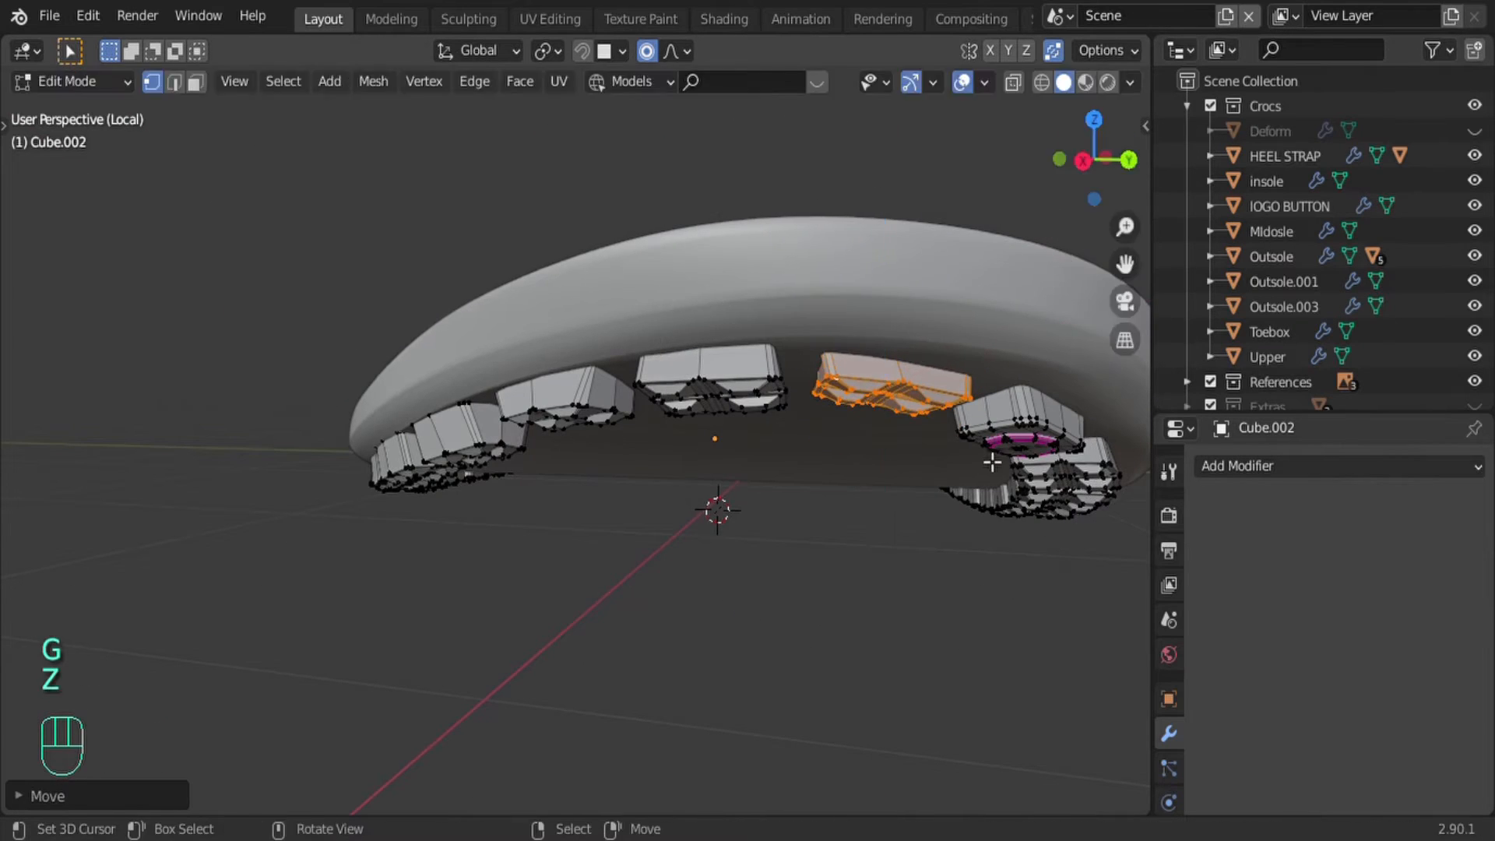
Step: Return to Object Mode and move the whole forefoot tread object along Z onto the outsole
key(Tab)
middle_drag(991, 464, 674, 521)
key(g)
key(z)
click(675, 693)
middle_drag(674, 693, 573, 441)
Step: Fine-tune the selected toe block in Edit Mode by moving it along Z and X
key(Tab)
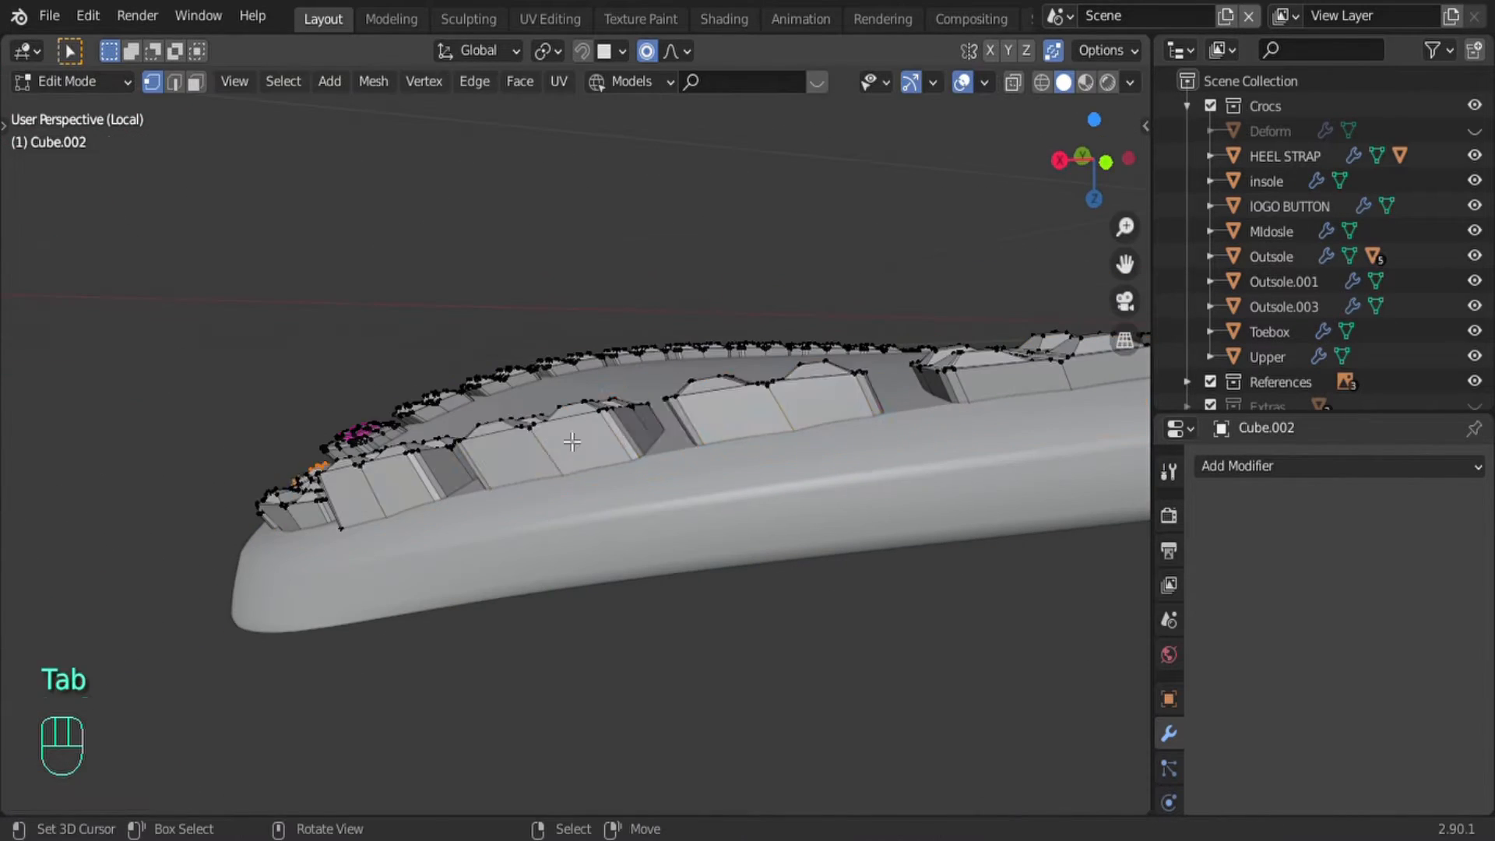
key(g)
key(z)
click(658, 670)
middle_drag(657, 671, 638, 646)
key(g)
key(x)
click(577, 611)
Step: Deselect everything, select another linked tread block and shift it along Y
key(alt+a)
key(l)
key(g)
key(y)
click(654, 405)
Step: Box-select tread vertices with X-ray enabled, move them into line with the sole, and return to Object Mode
key(Tab)
key(Tab)
key(alt+z)
drag(498, 596, 567, 511)
key(alt+z)
key(g)
click(611, 514)
middle_drag(612, 514, 652, 679)
key(Tab)
Step: Inspect the forefoot treads' fit against the outsole from the side and underneath
scroll(652, 679, down, 3)
right_click(754, 339)
middle_drag(468, 483, 568, 619)
shift+middle_drag(568, 619, 1121, 393)
scroll(567, 407, down, 3)
middle_drag(467, 415, 405, 316)
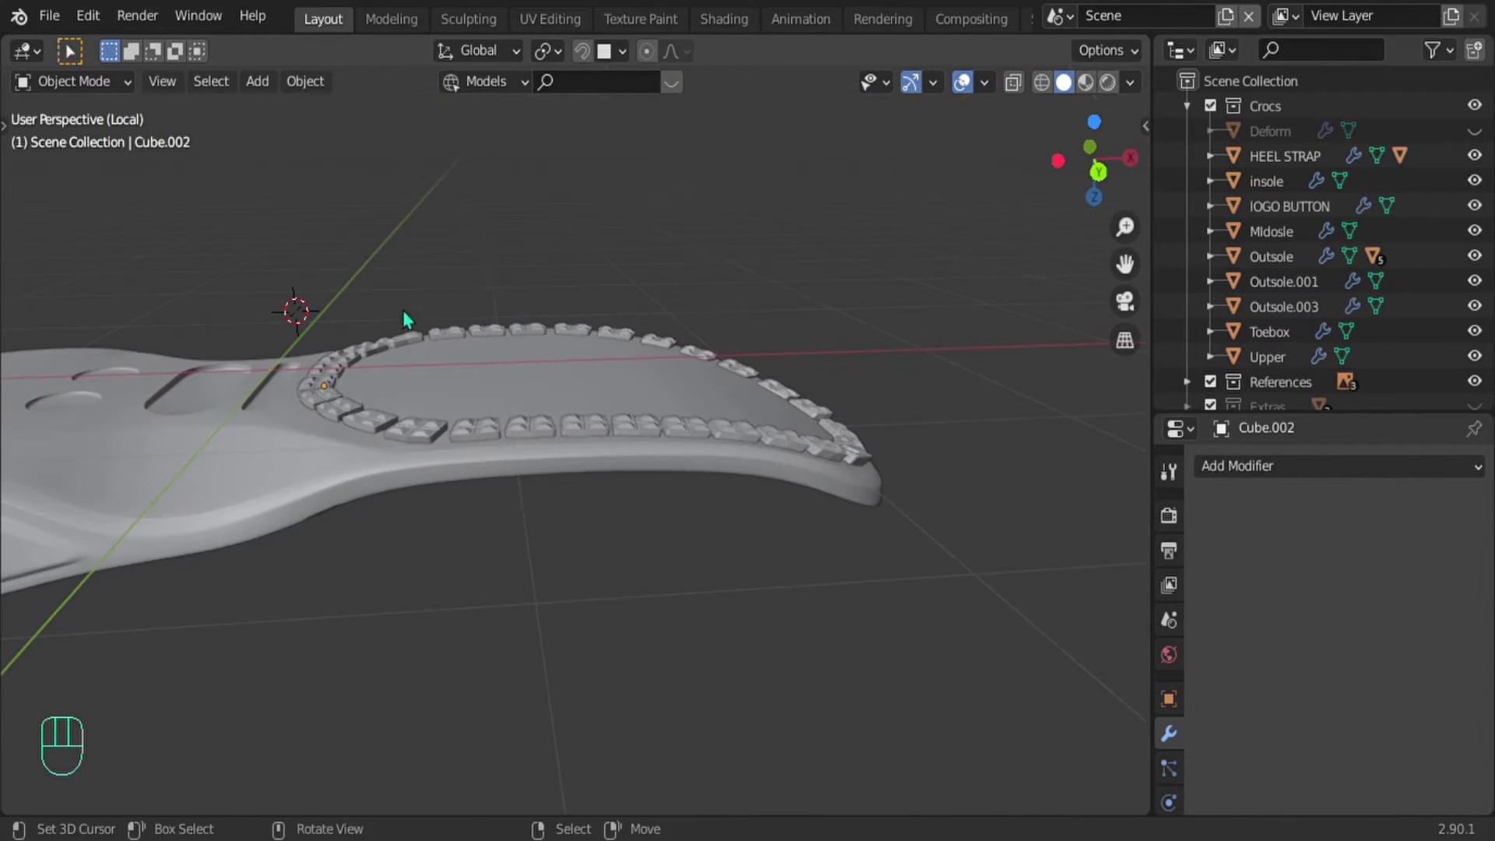
shift+middle_drag(405, 316, 500, 321)
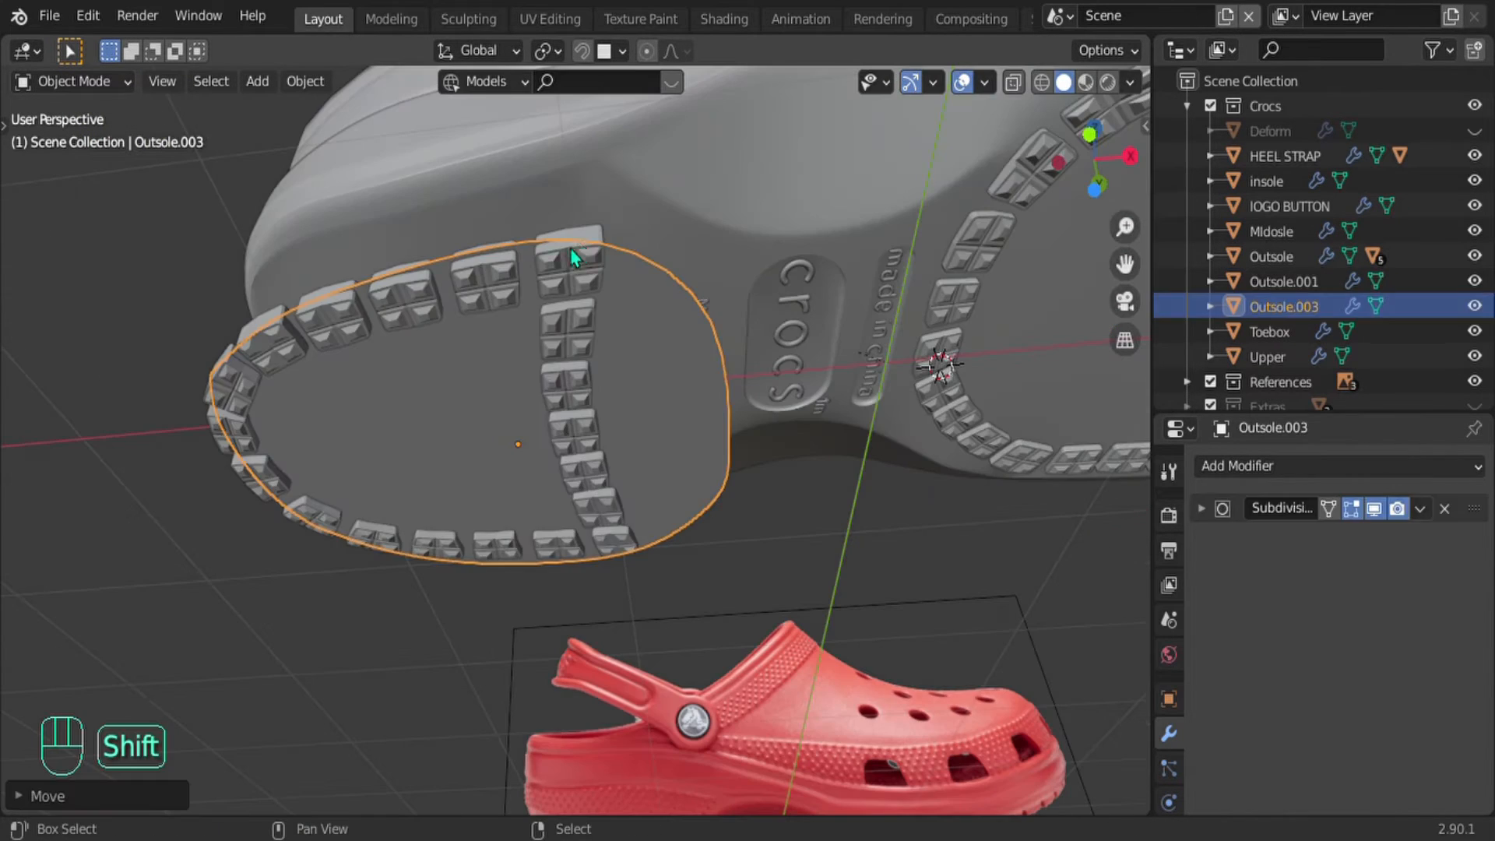
Step: Isolate the heel guide mesh Outsole.003 and the heel tread blocks in local view, seen from the top
shift+click(582, 253)
key(KP_Divide)
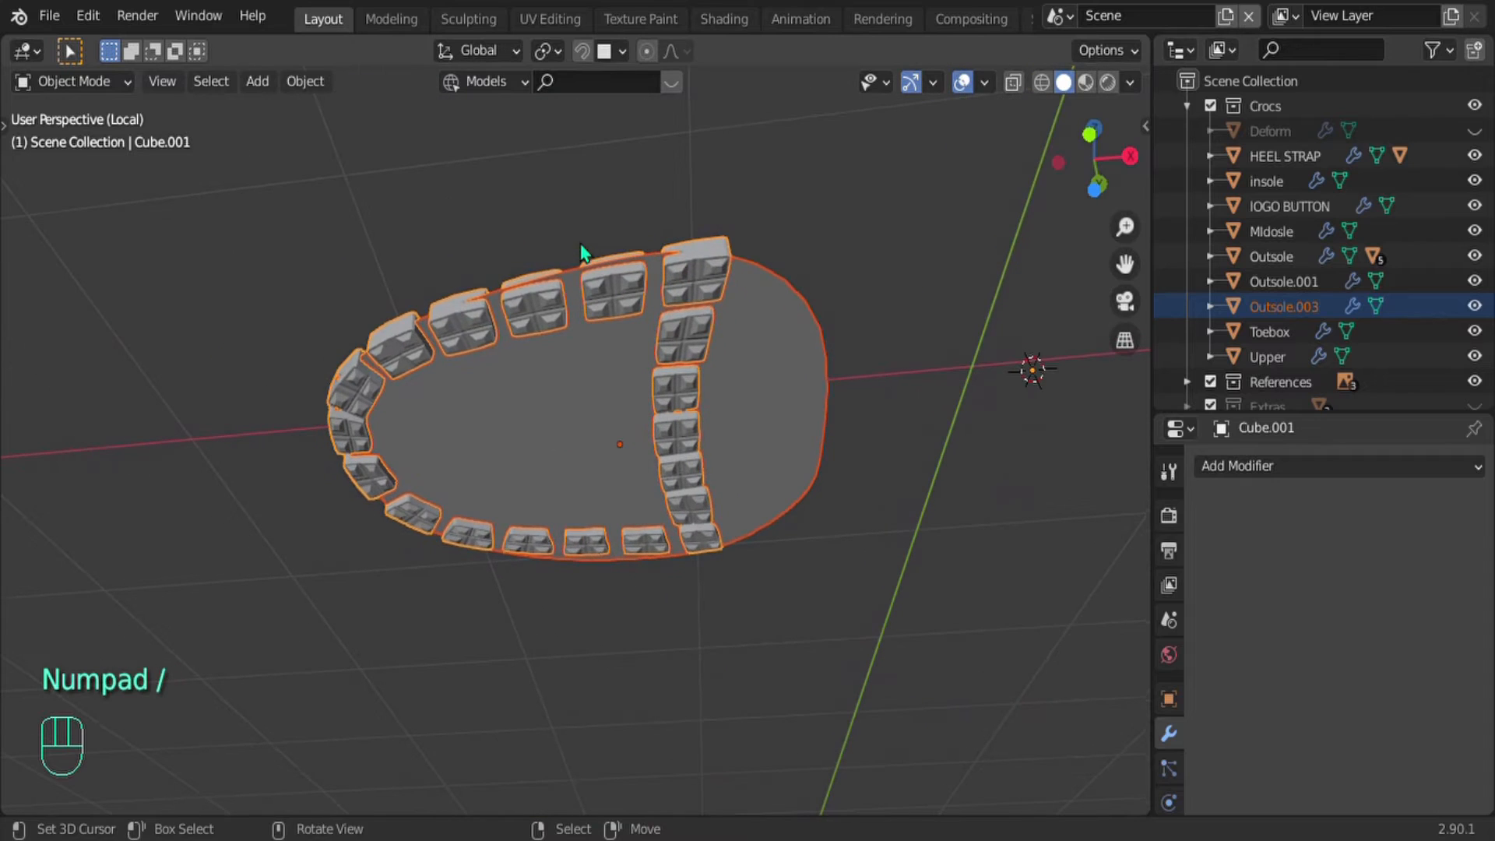
click(550, 417)
key(KP_7)
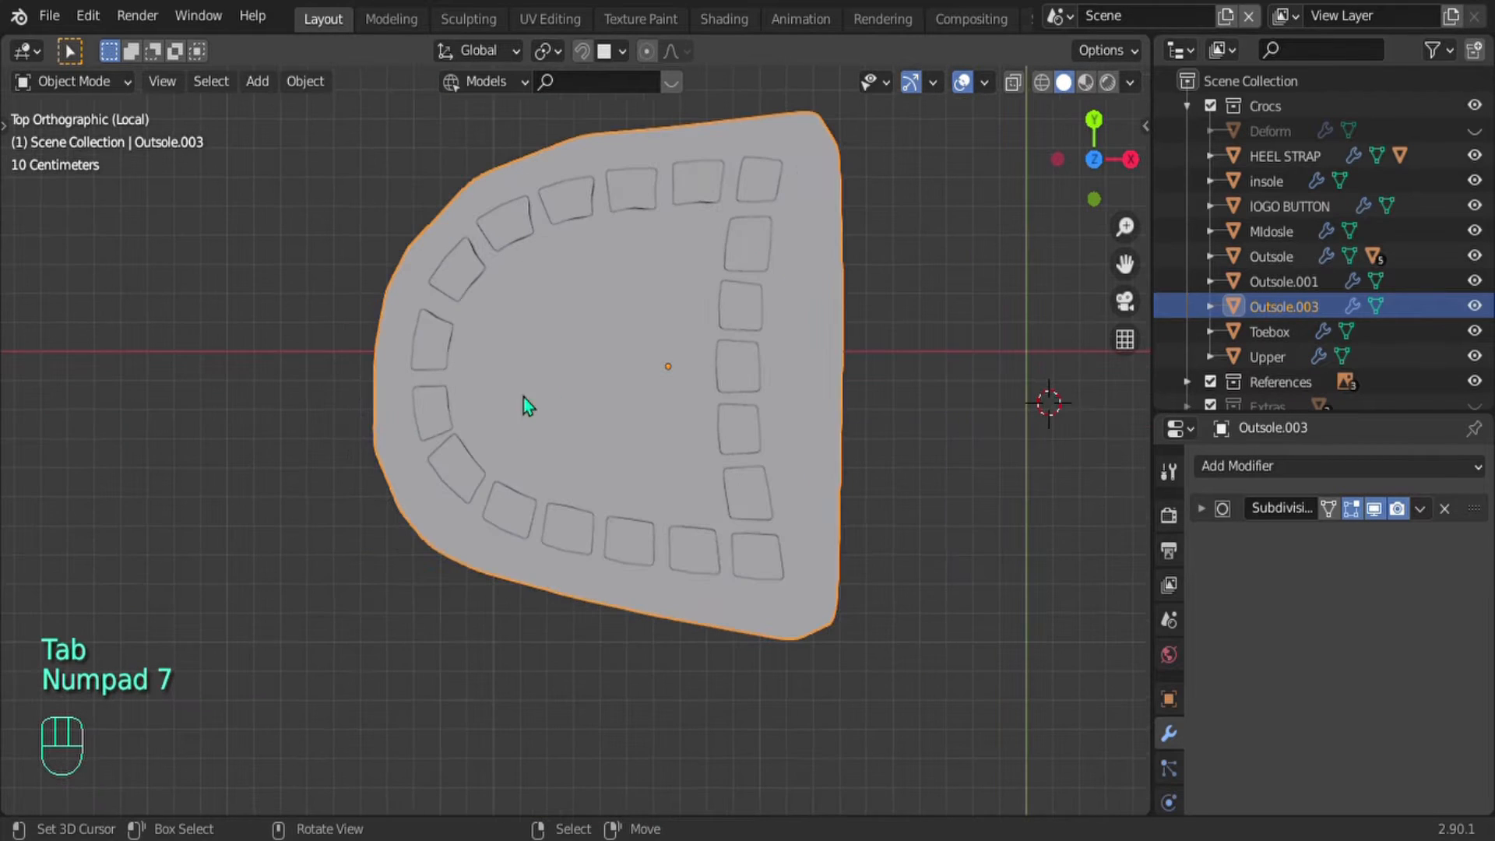
Step: Add a plane at the 3D cursor placed amid the heel treads and delete the old Outsole.003 guide mesh
click(593, 363)
key(shift+a)
mouse_move(596, 343)
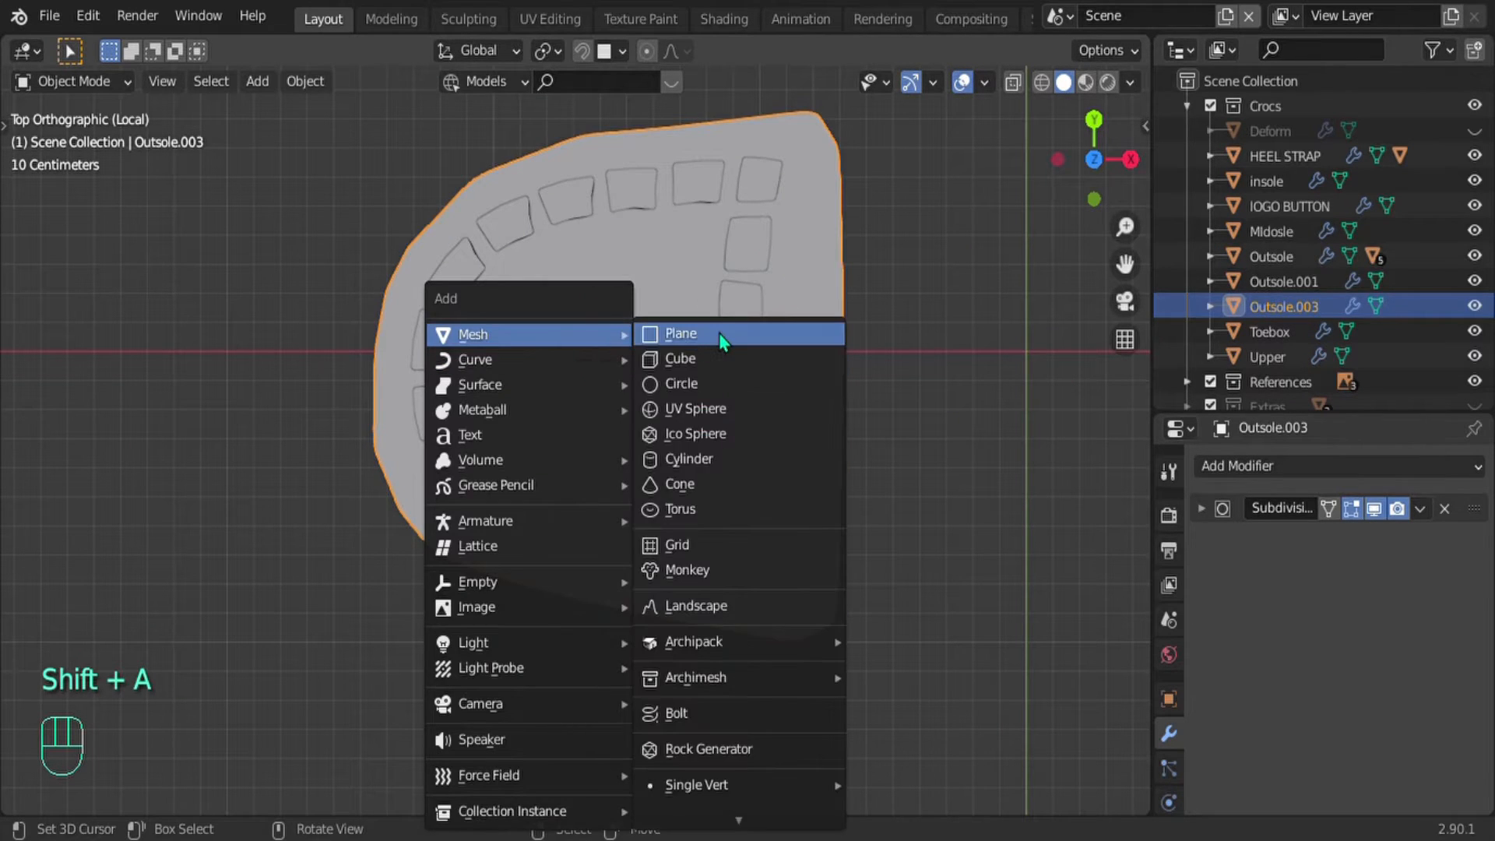
click(678, 334)
click(801, 344)
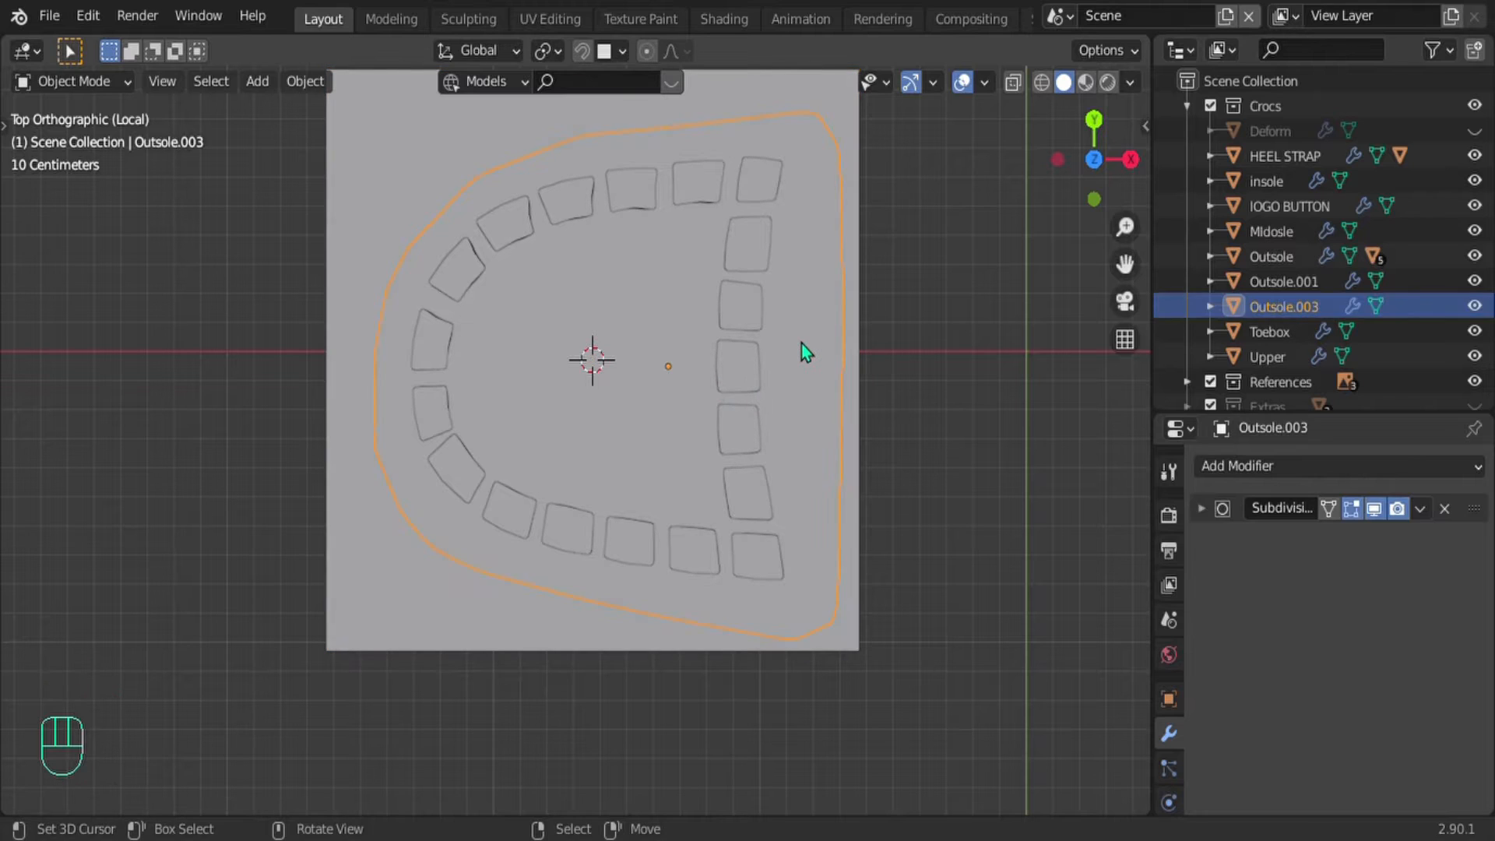
key(Delete)
Step: Select the new plane, shift it along X and scale it down along Y around the heel treads
click(804, 352)
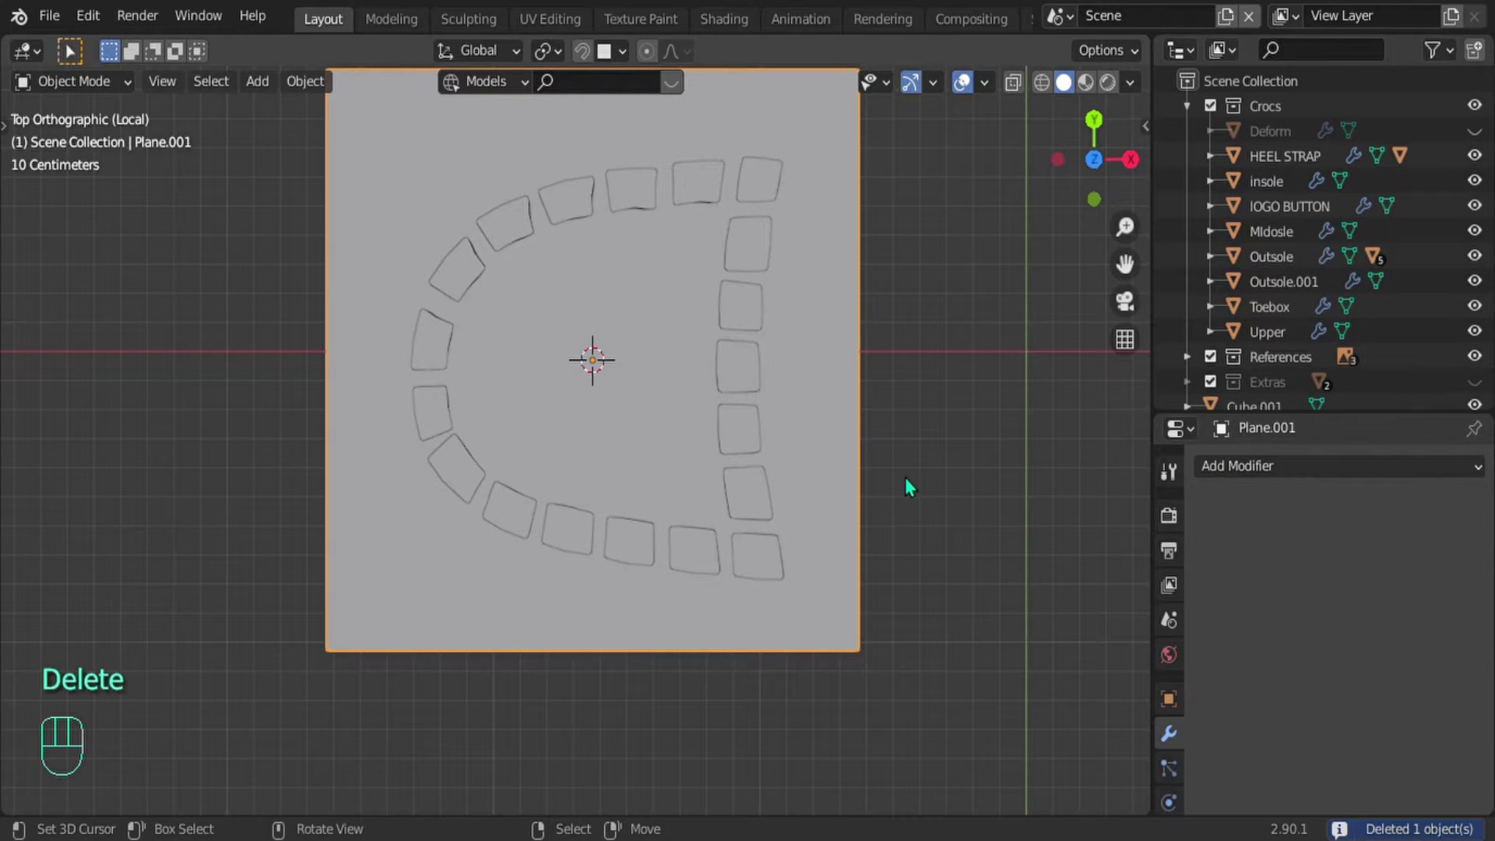
key(g)
key(x)
click(933, 499)
key(s)
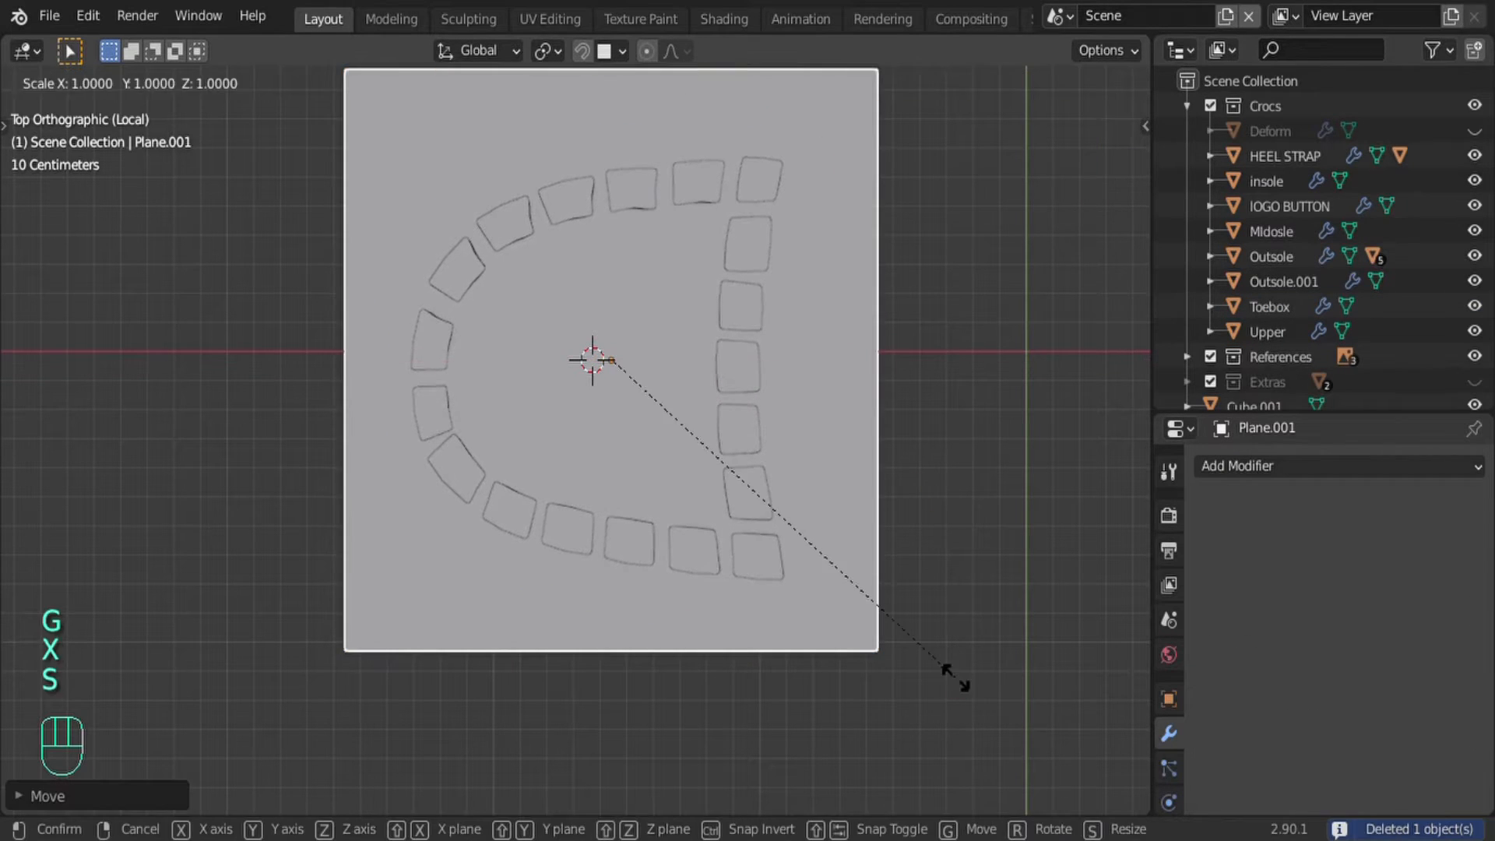
key(y)
click(921, 624)
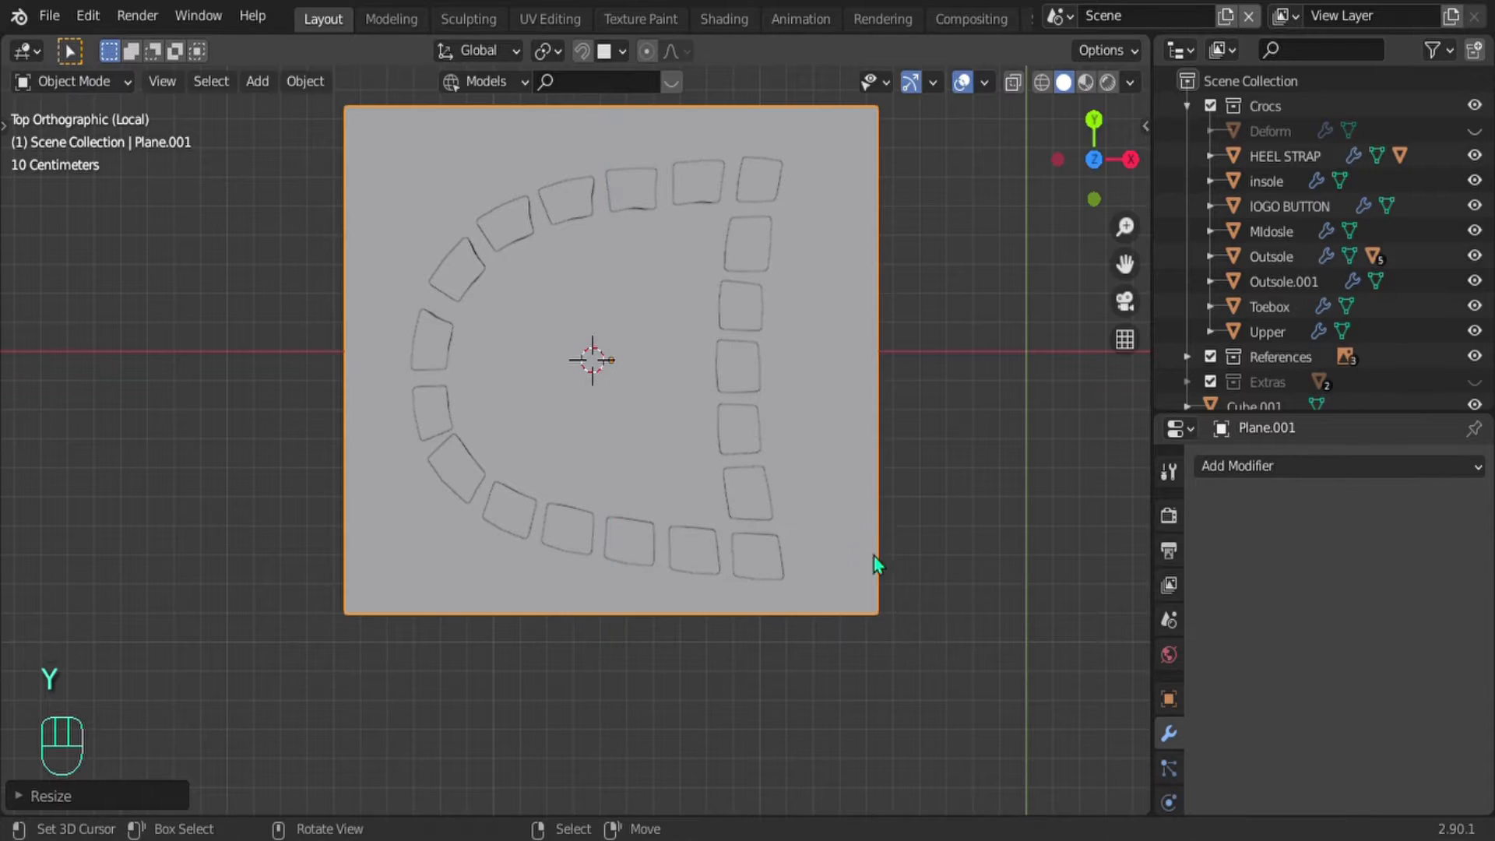
Step: Centre the plane on the heel treads along Y and narrow it along X
key(g)
key(y)
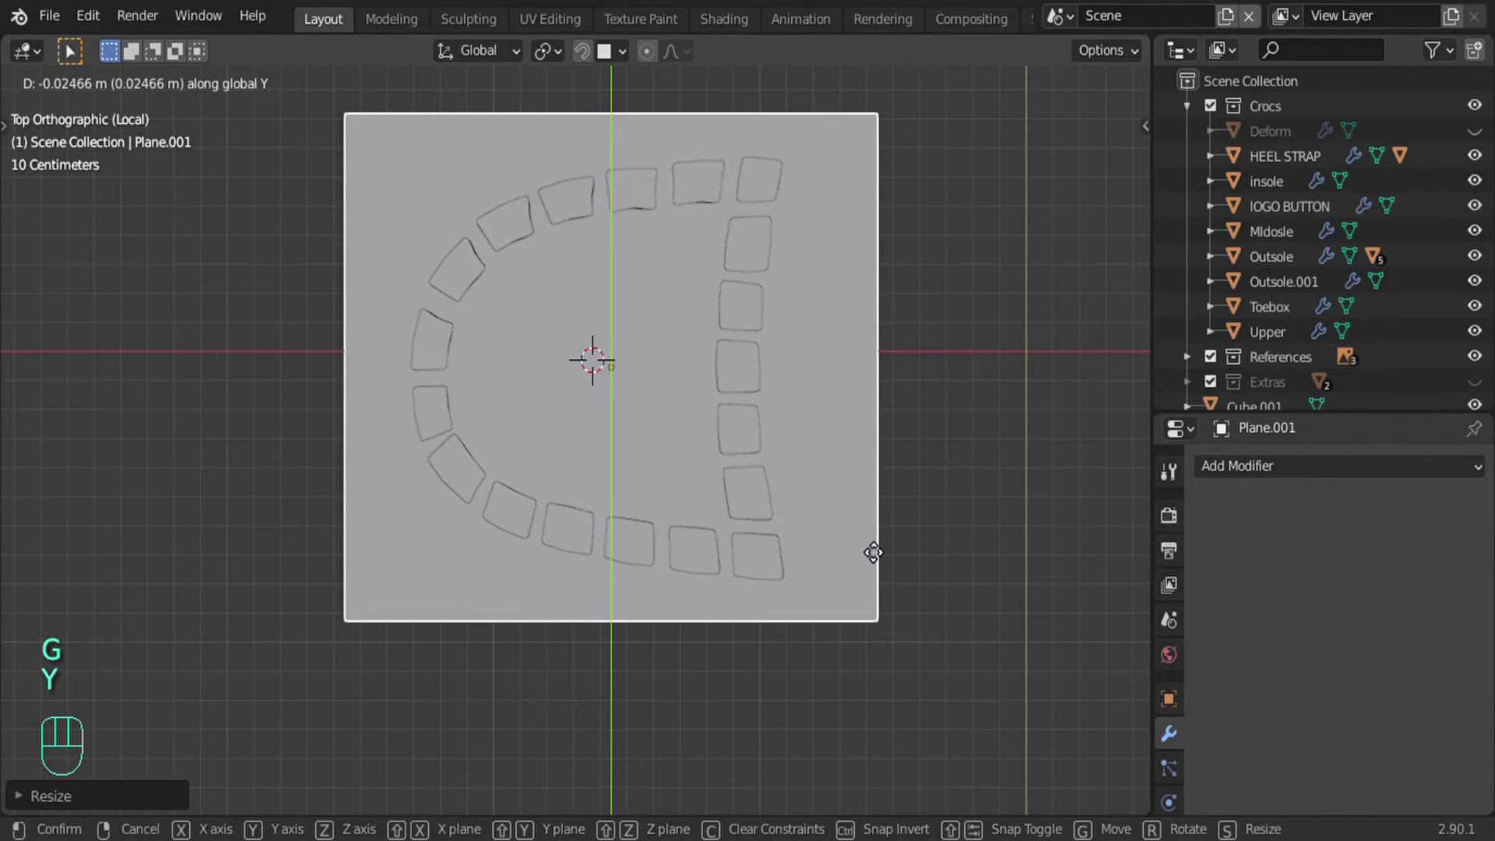
click(868, 548)
key(s)
key(x)
click(882, 530)
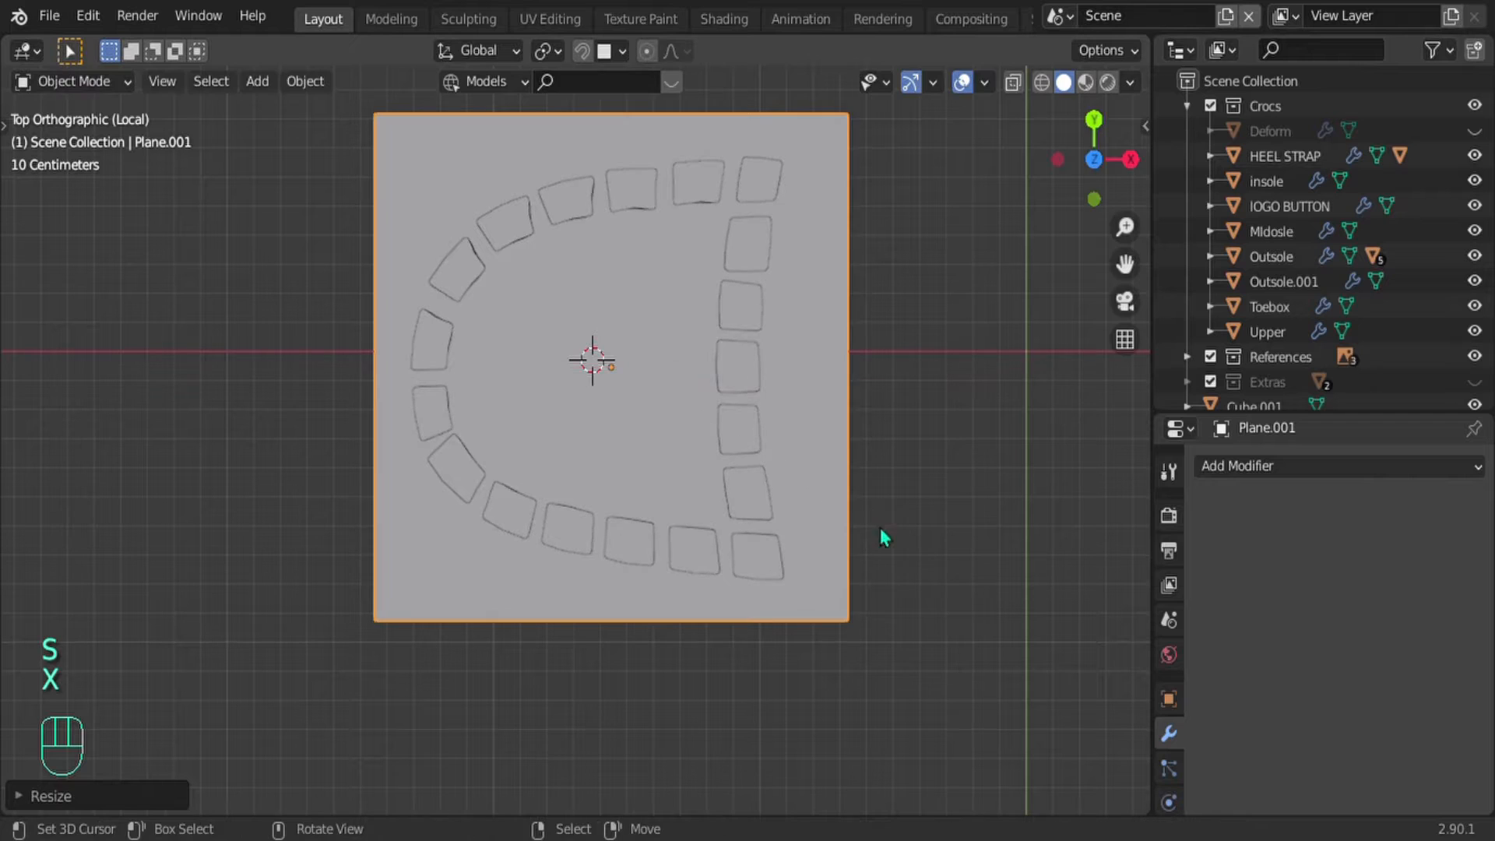
Step: Subdivide the plane five times into a dense grid and return to Object Mode
middle_drag(883, 536, 787, 467)
key(Tab)
key(w)
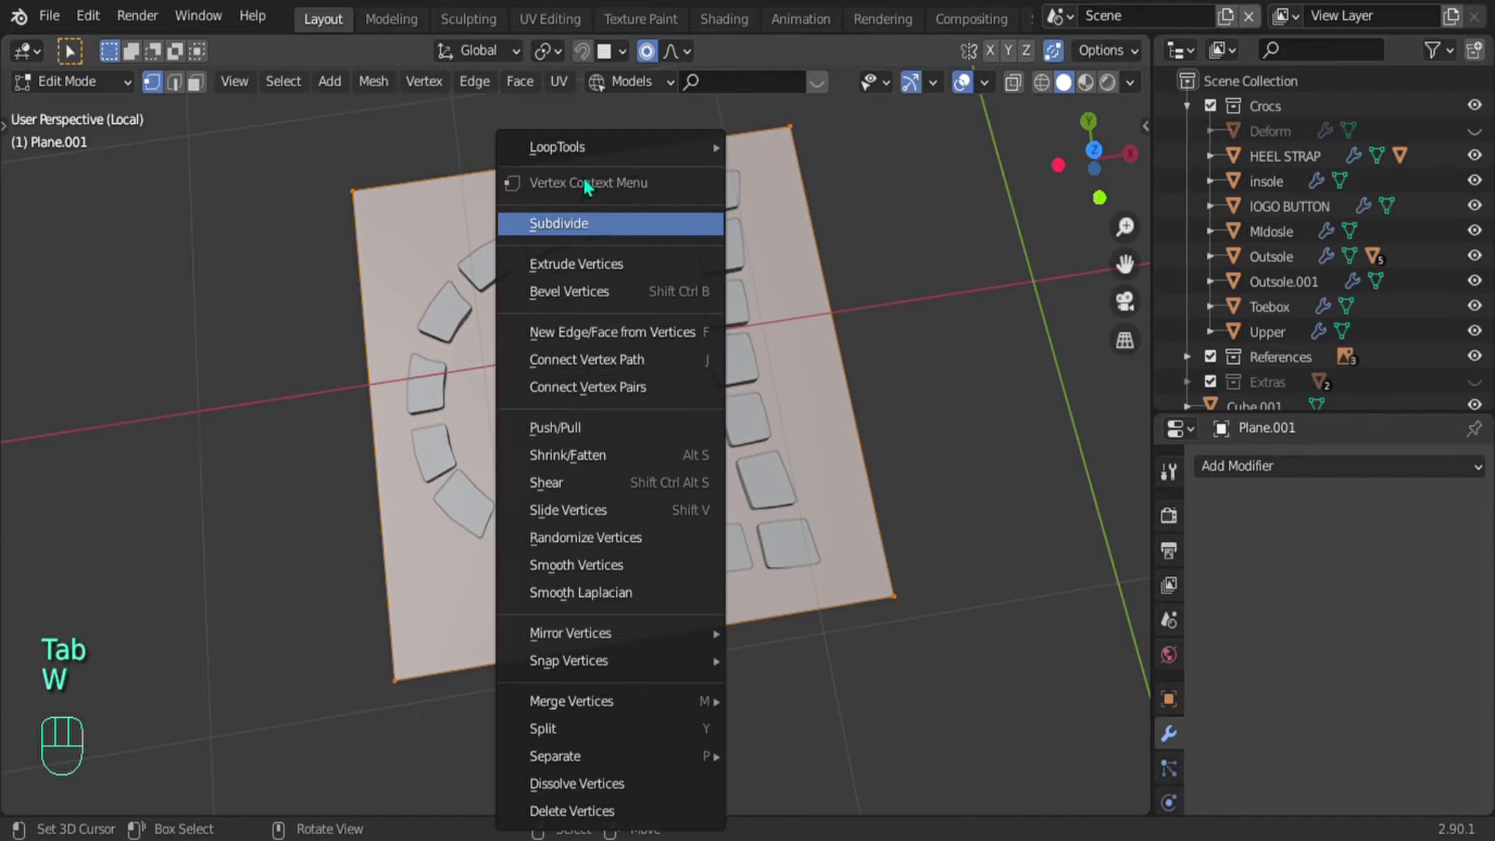
click(610, 224)
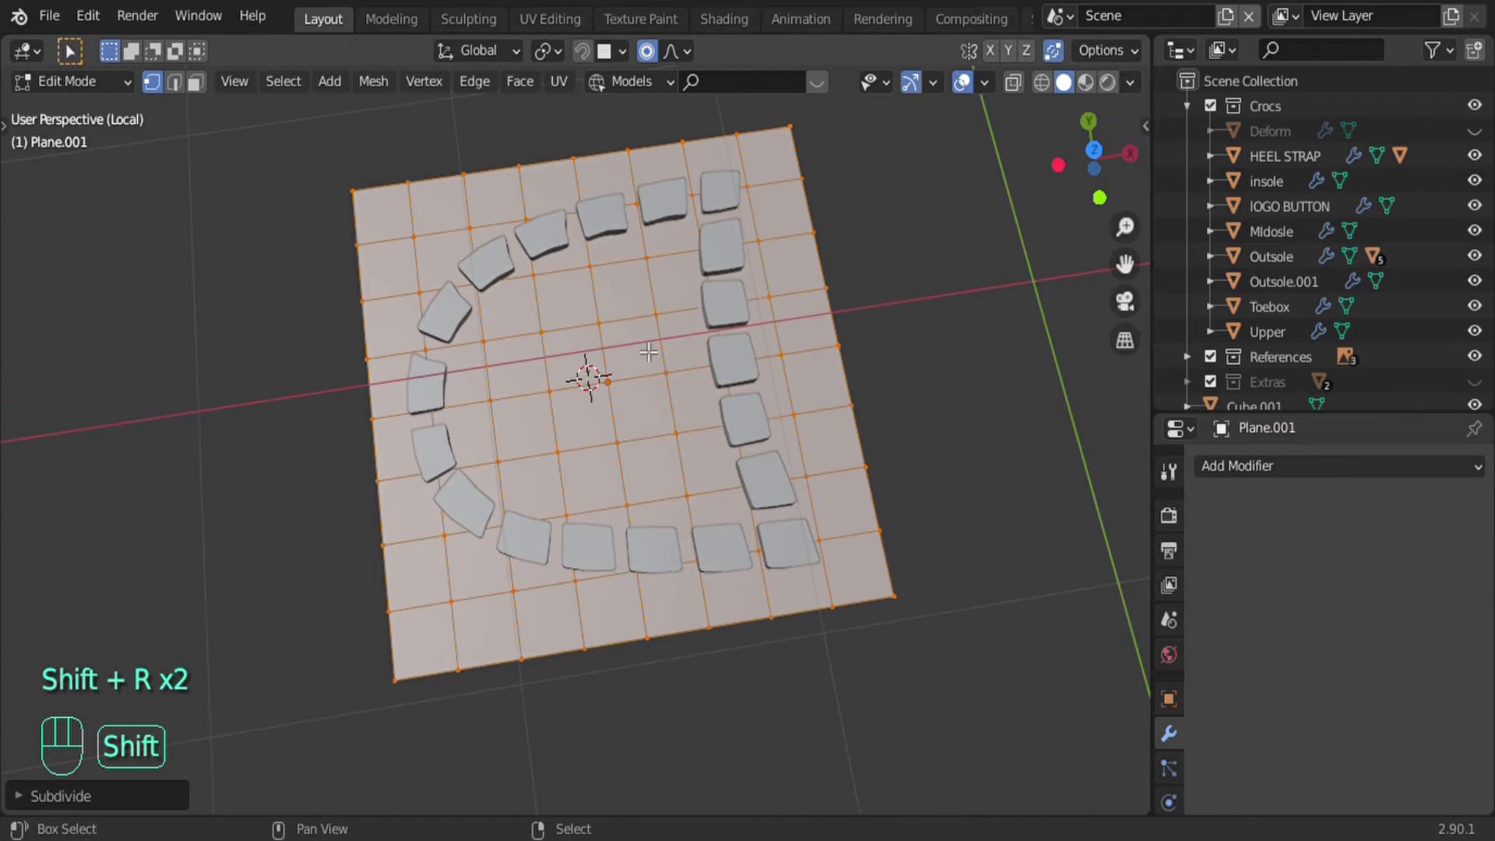
key(shift+r)
key(shift+r)
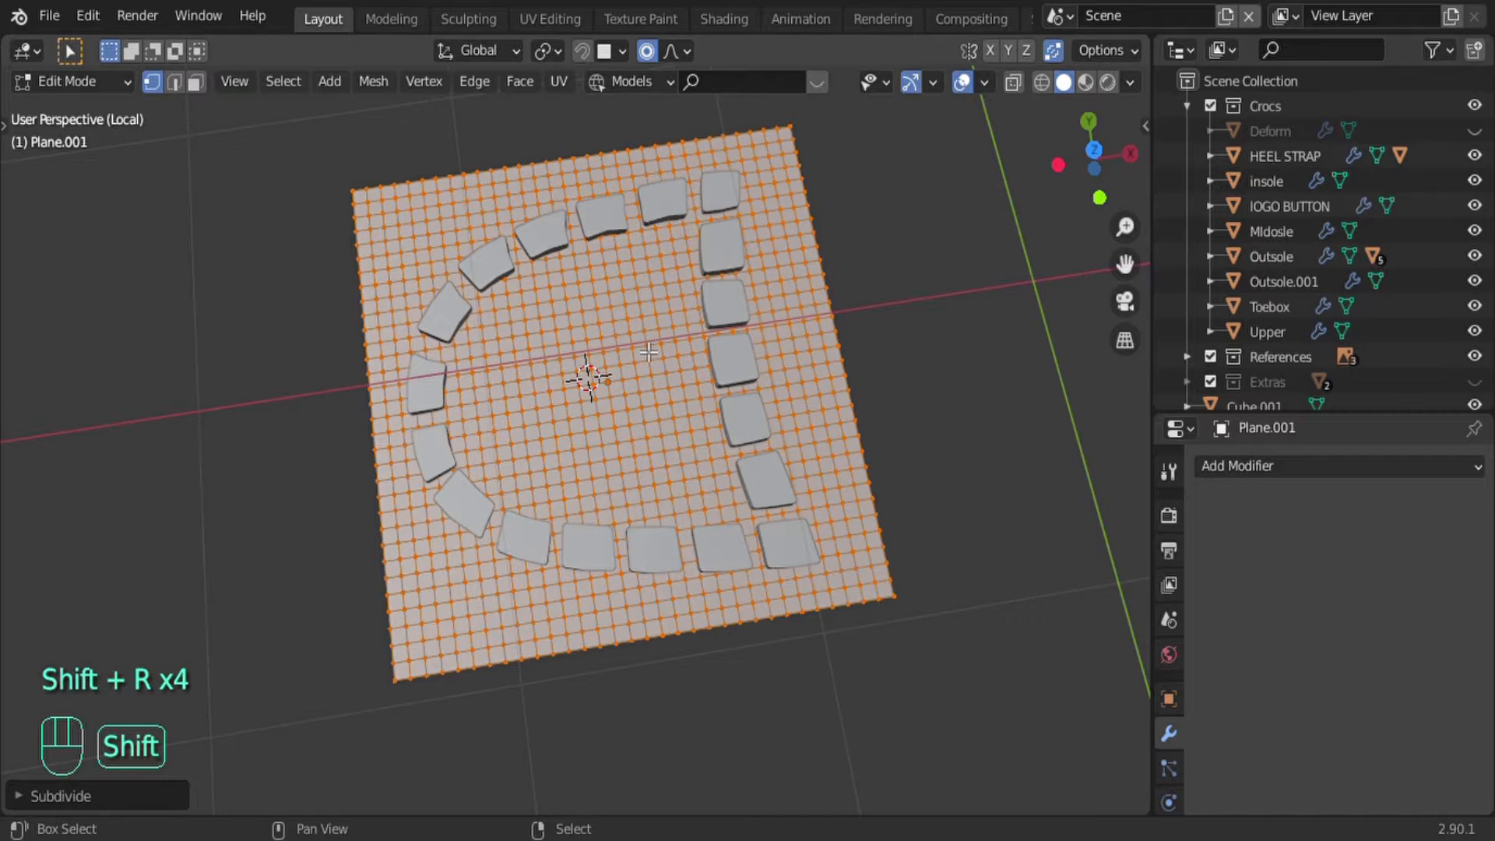
key(Tab)
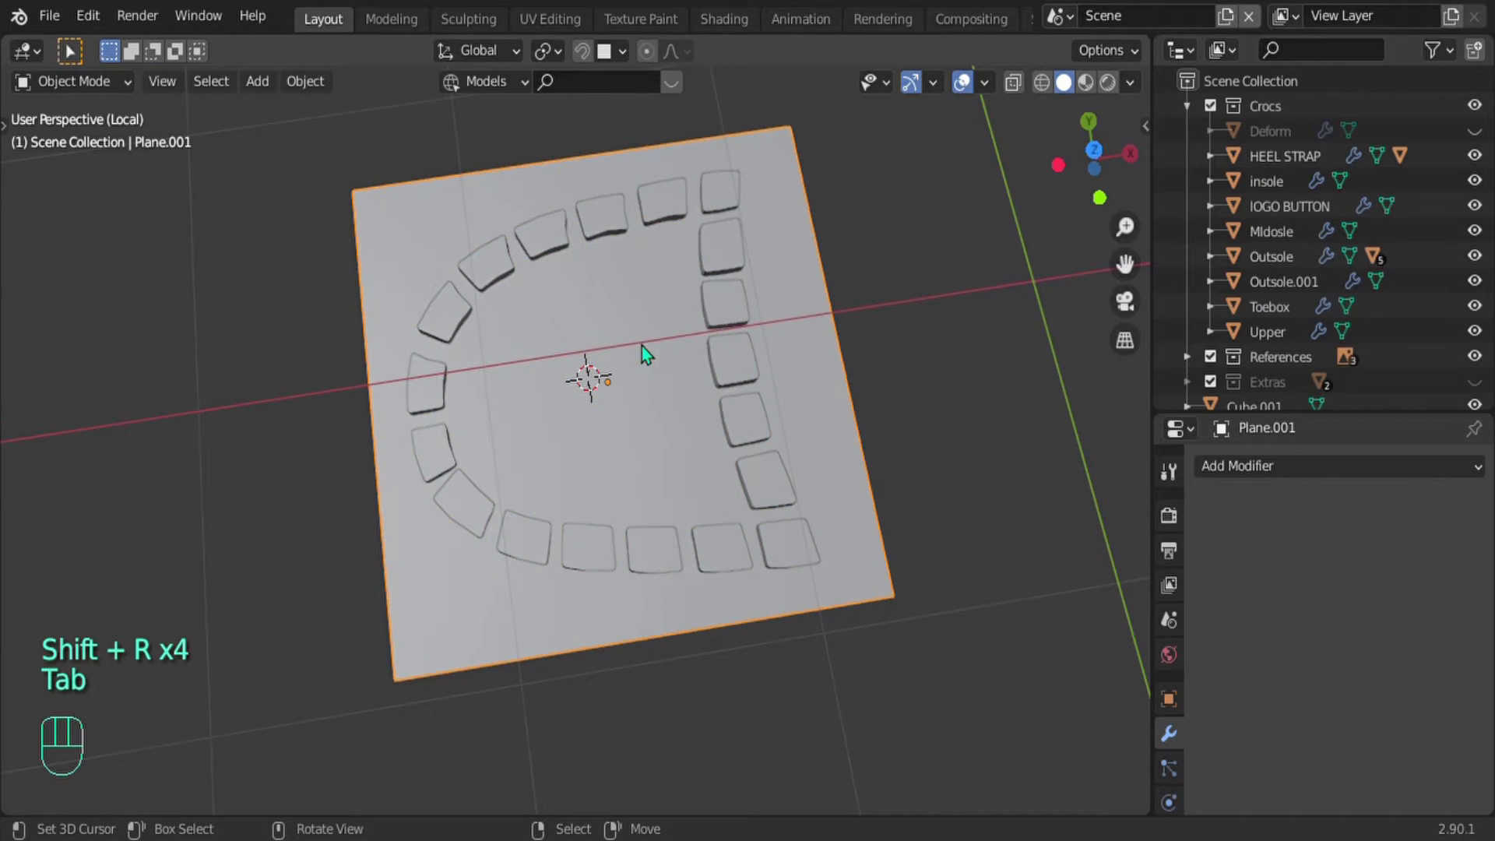
Step: Select the heel tread blocks as the object to deform
click(738, 358)
click(1315, 467)
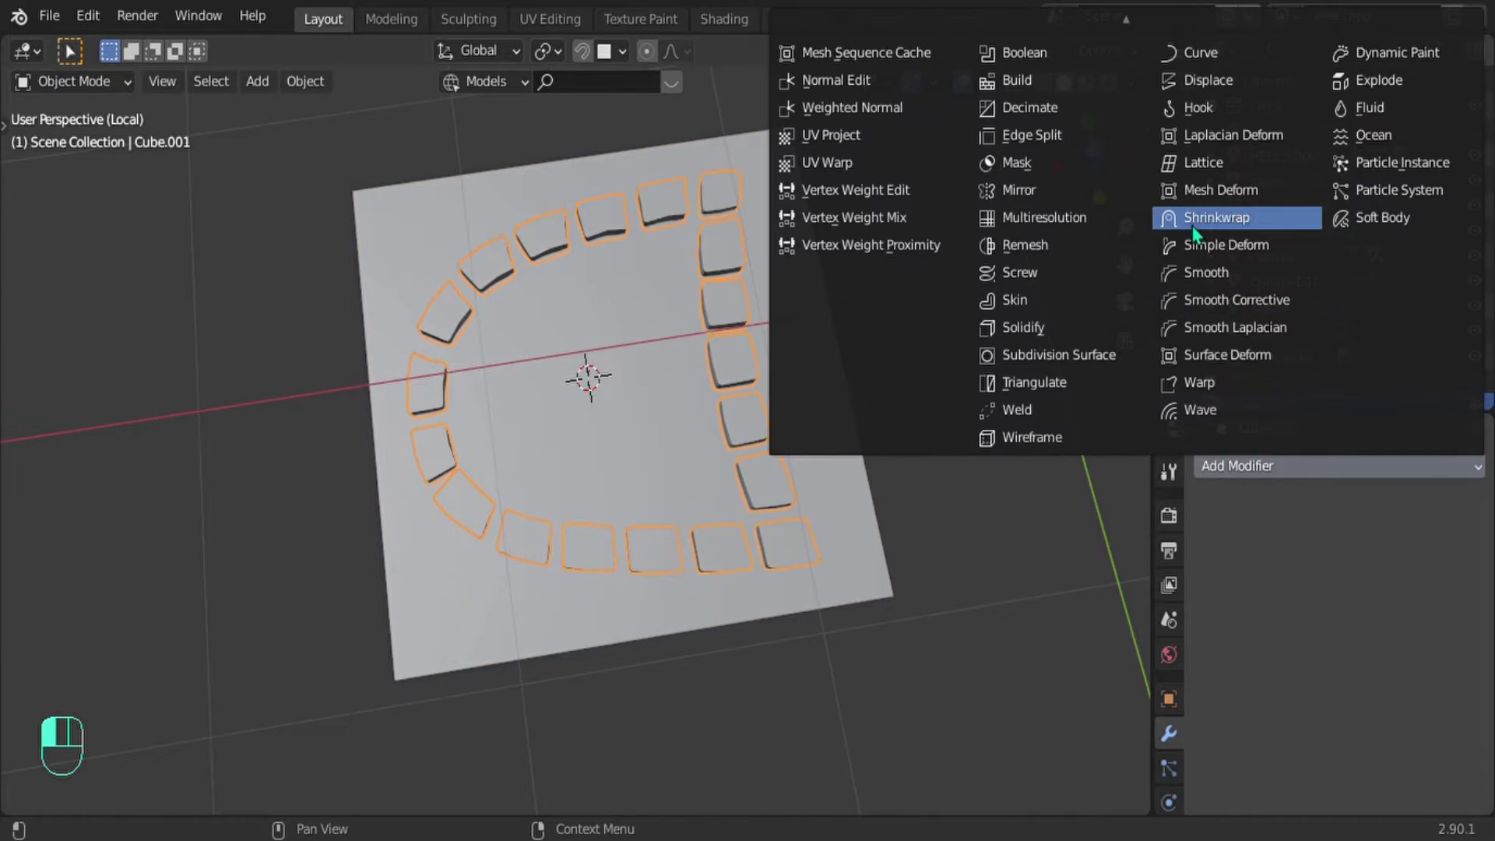
click(1204, 196)
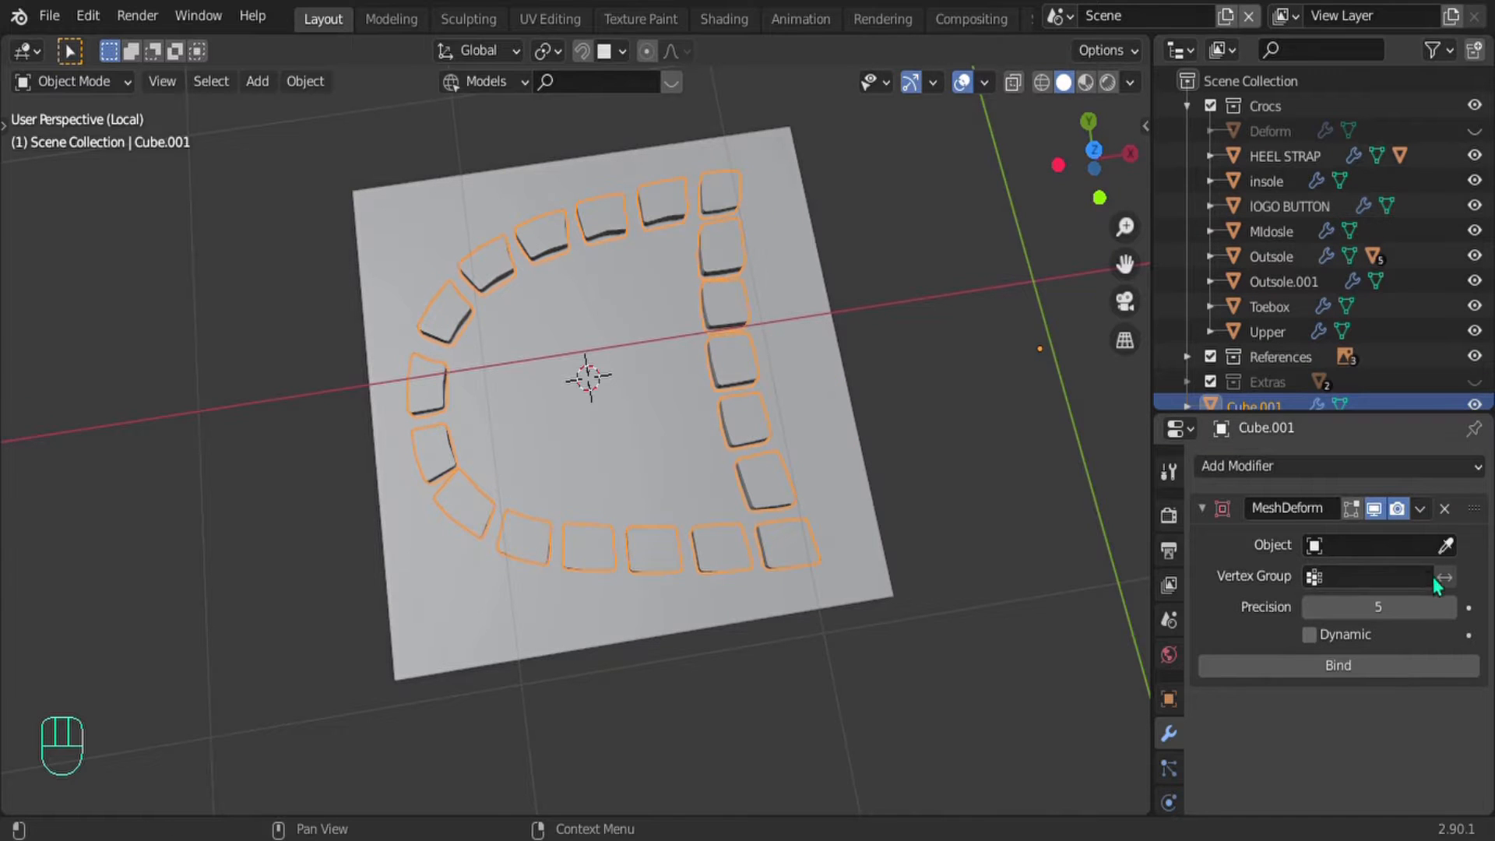
click(1446, 509)
Step: Add a Surface Deform modifier to the heel treads with Plane.001 as its target and bind it
click(1339, 466)
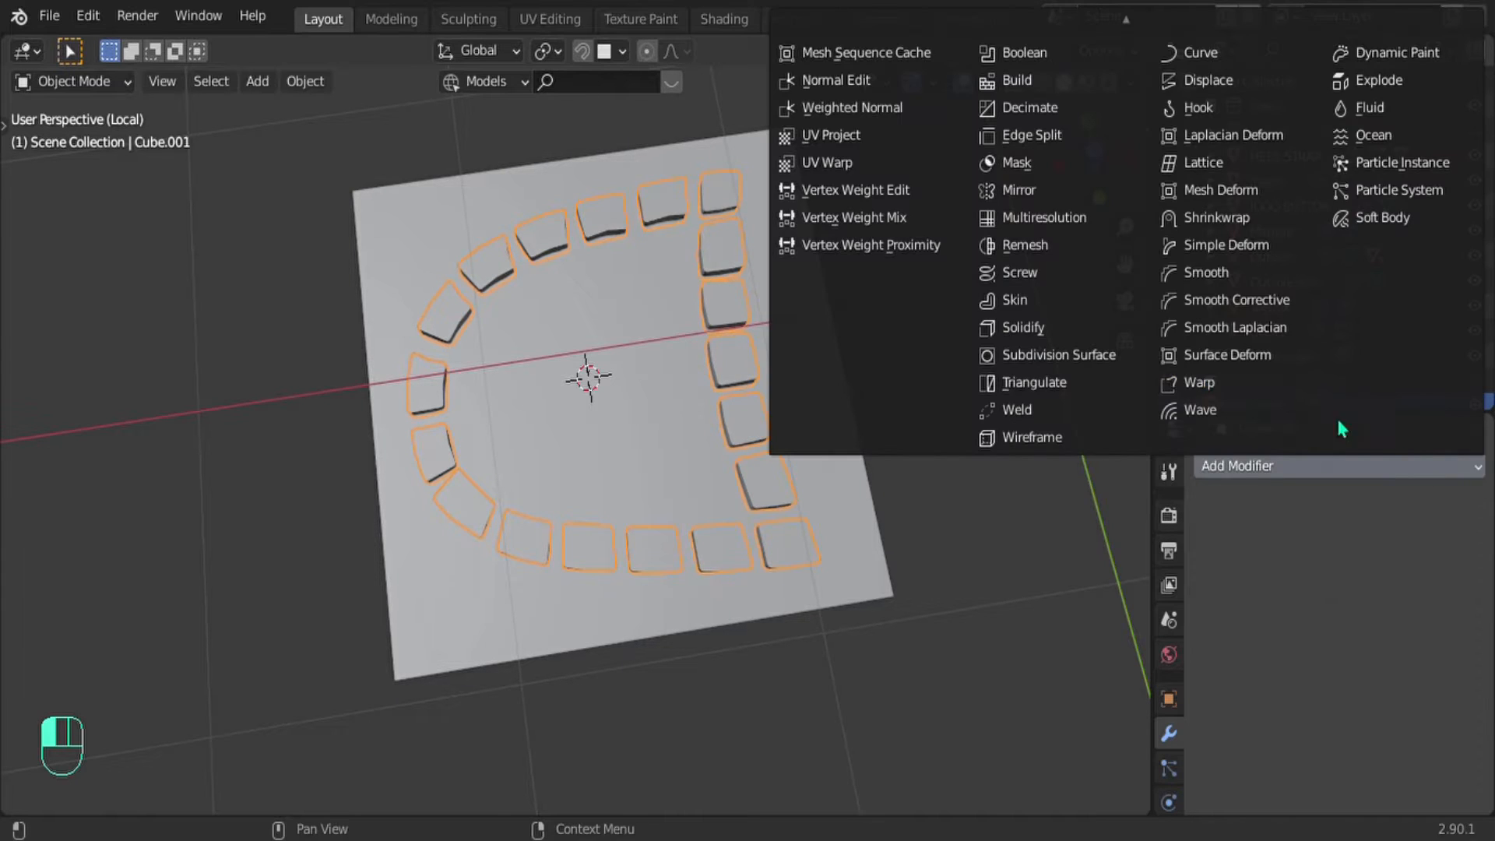
click(1241, 357)
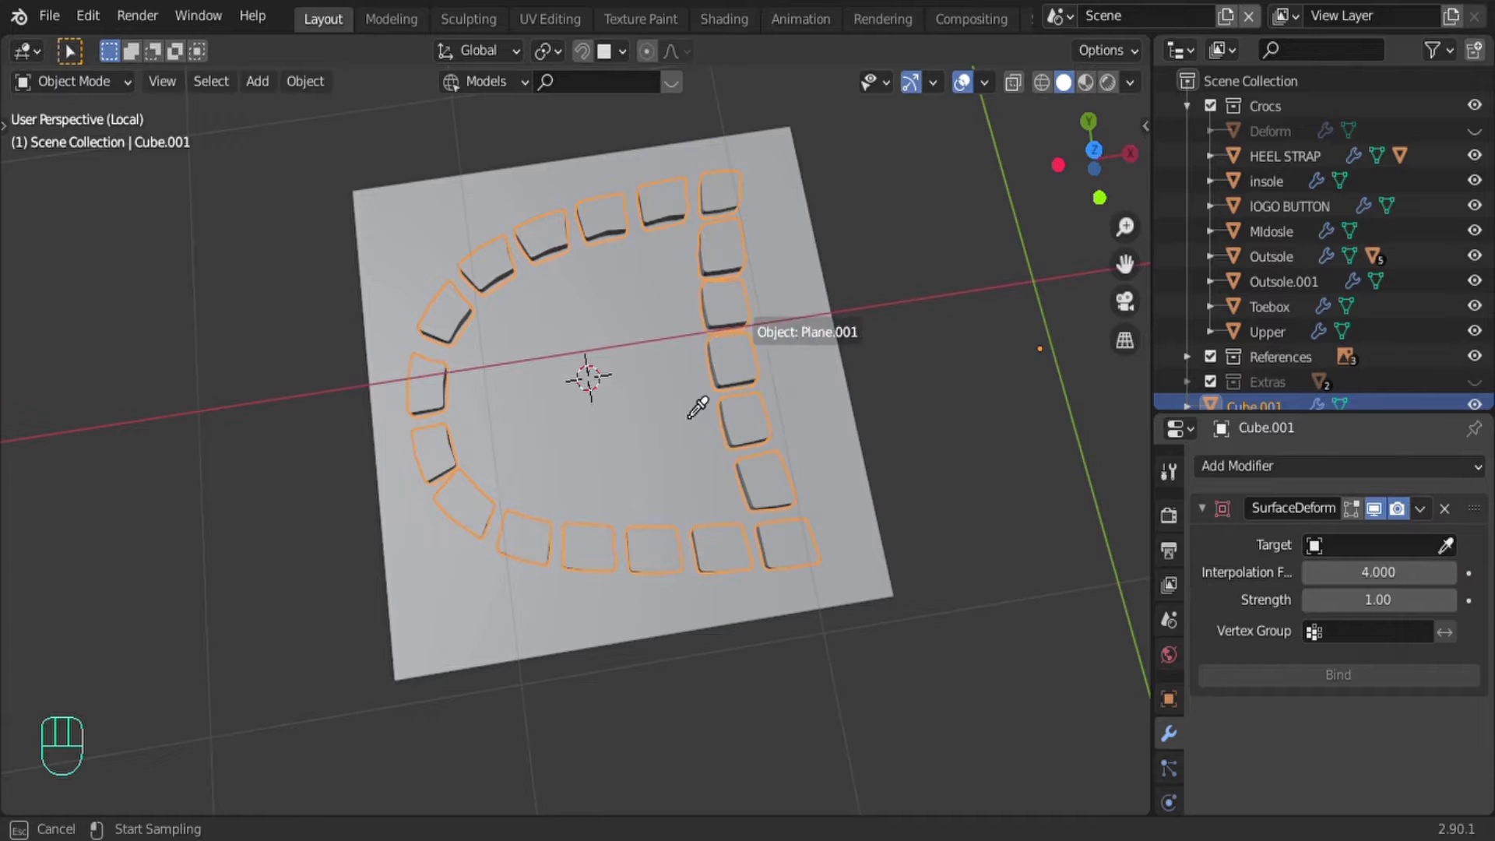
click(648, 455)
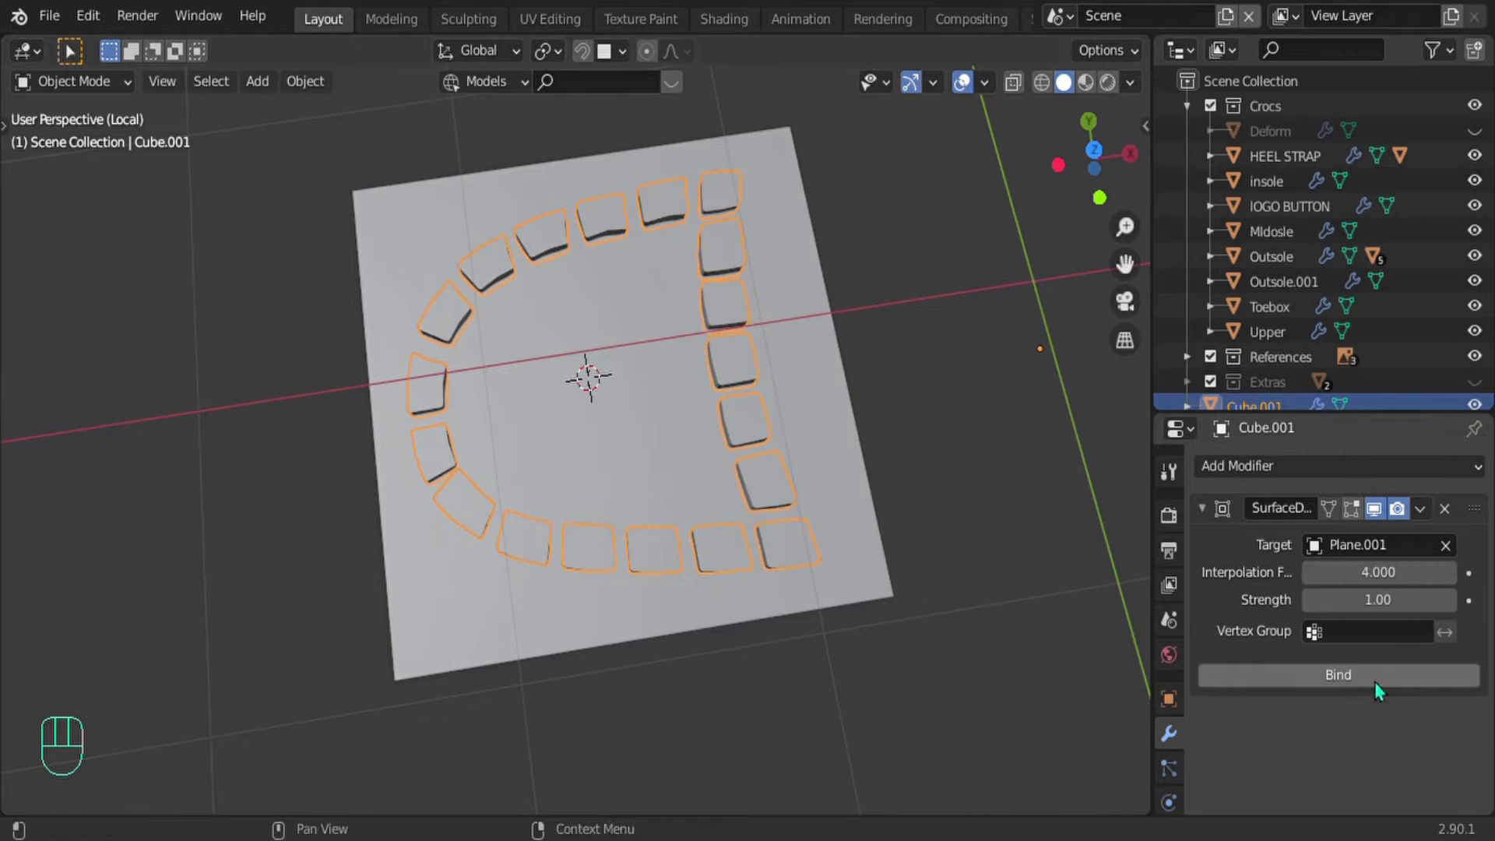
Step: Test the Surface Deform binding by trial-moving vertices of the plane with proportional editing, cancelling each move
middle_drag(505, 537, 501, 498)
right_click(501, 499)
key(Tab)
right_click(532, 455)
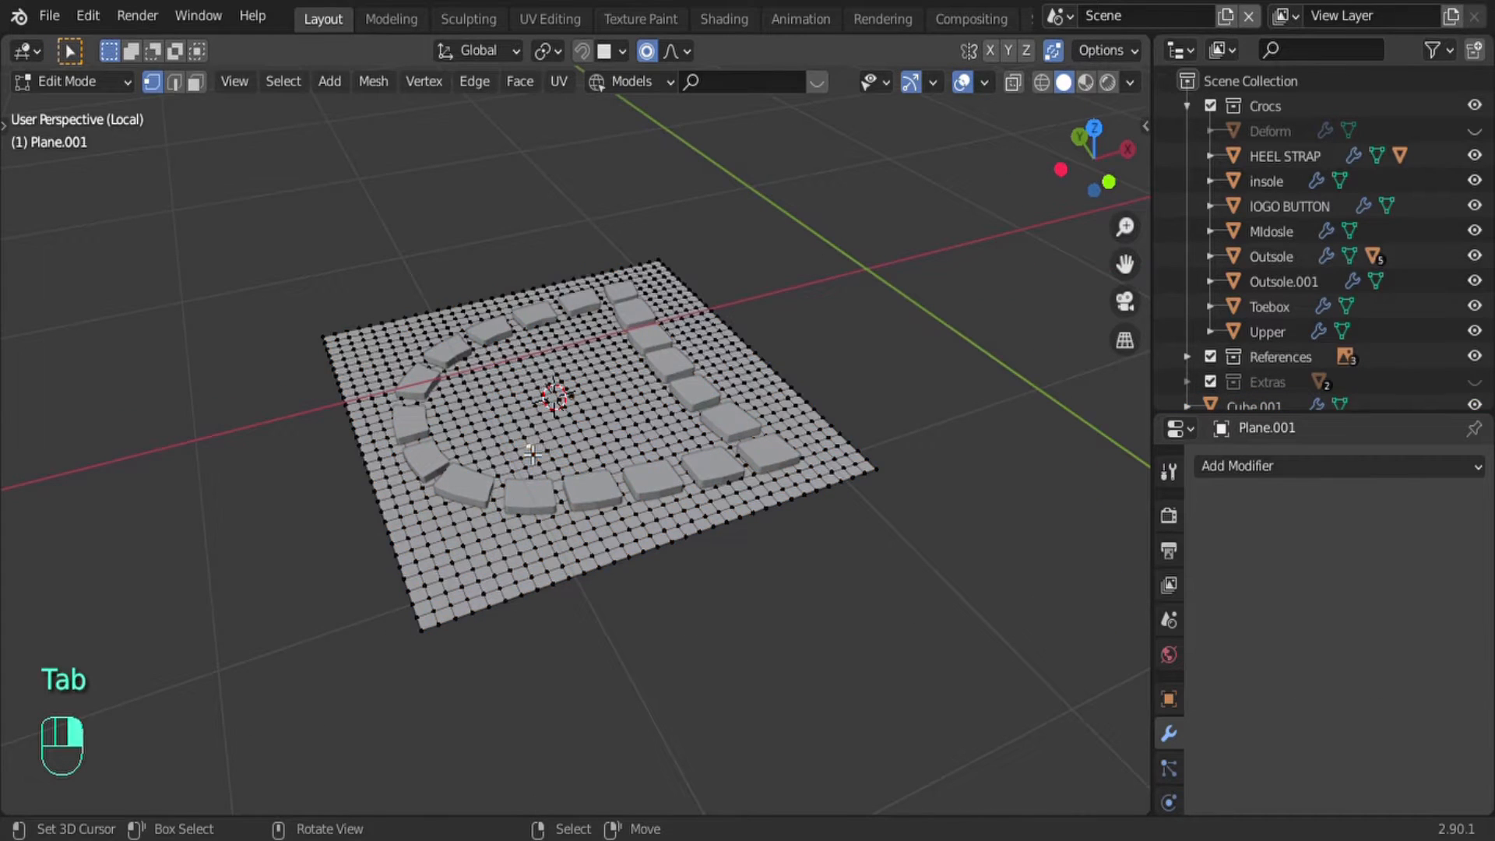
key(g)
right_click(566, 424)
key(g)
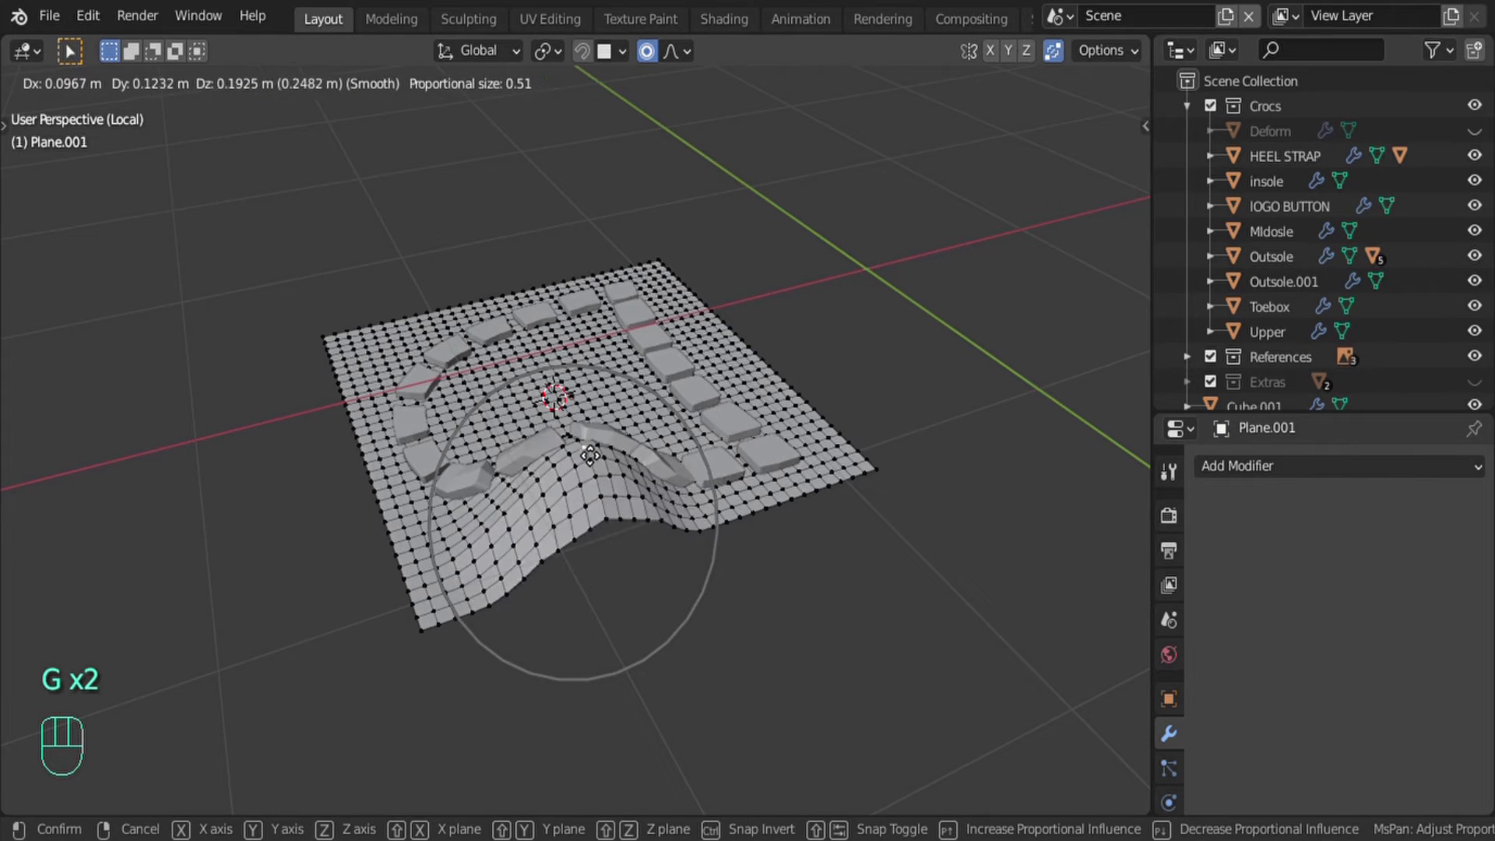
right_click(599, 541)
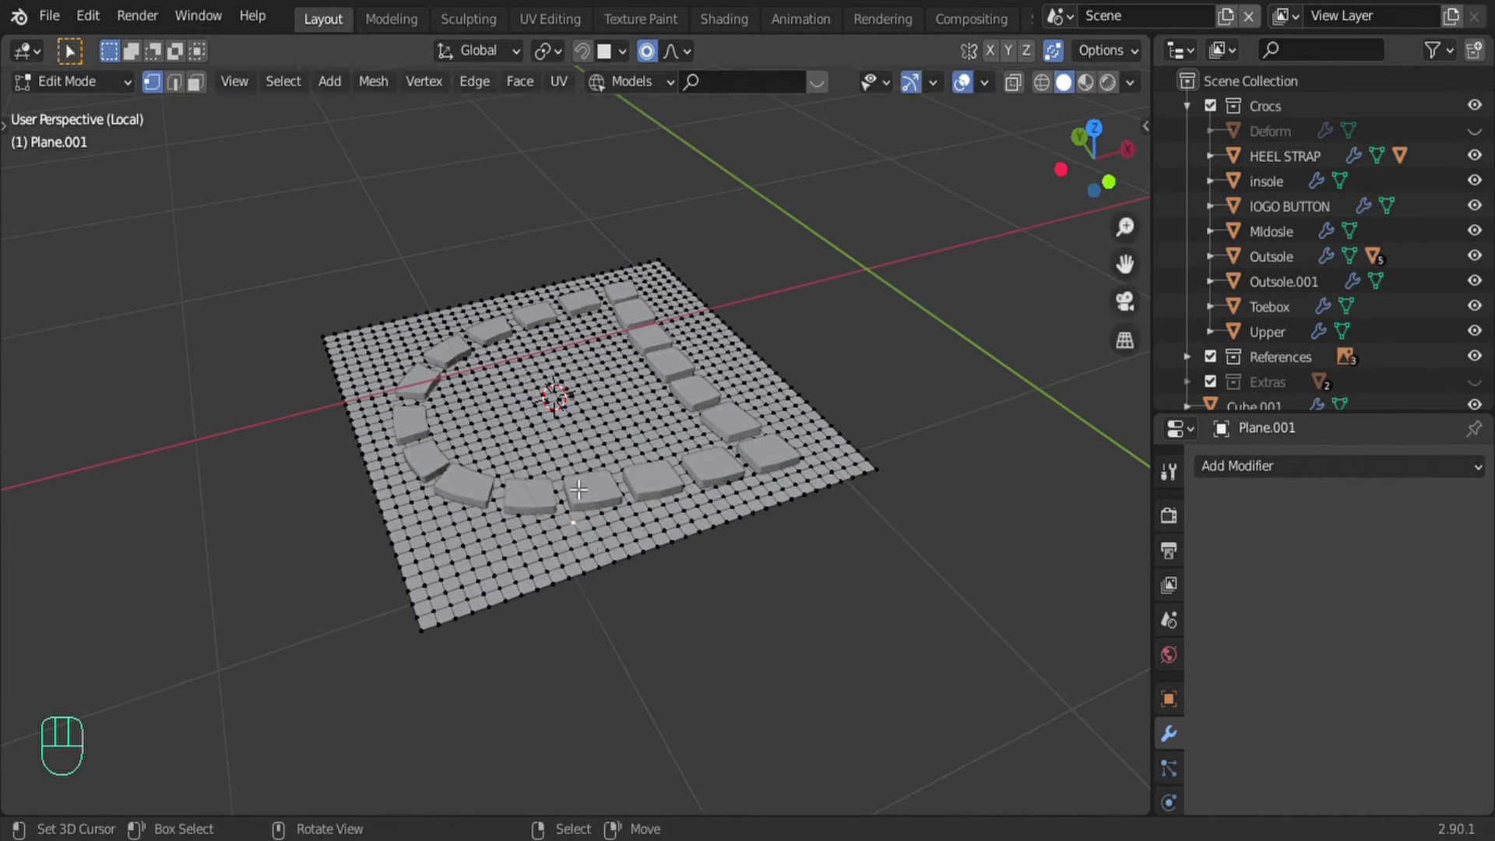
key(Tab)
Step: Leave local view, add the outsole to the selection, and isolate it together with the plane and heel treads
middle_drag(567, 479, 583, 421)
scroll(583, 421, up, 2)
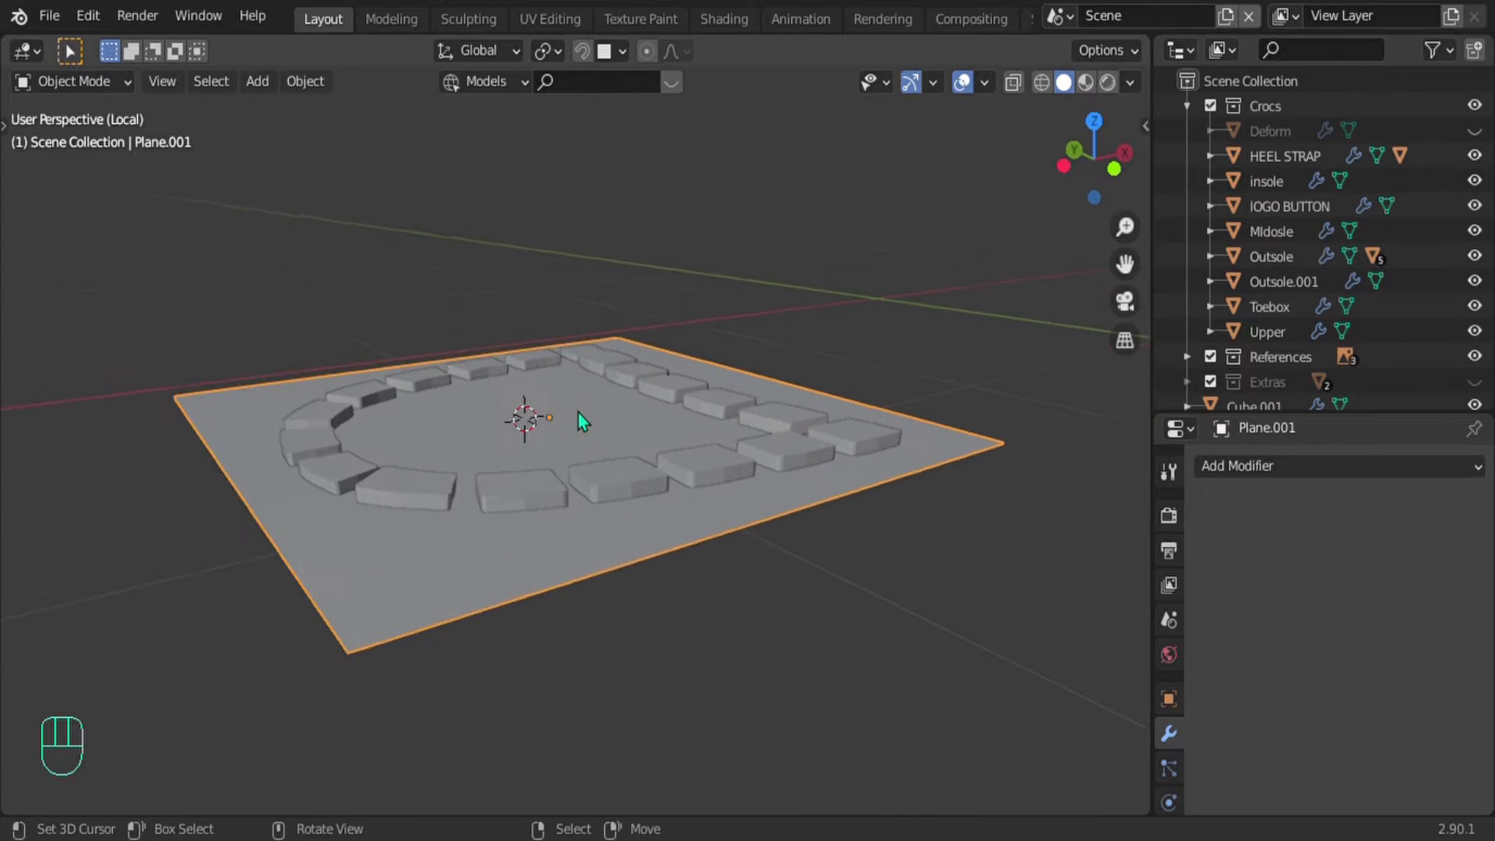
key(KP_Divide)
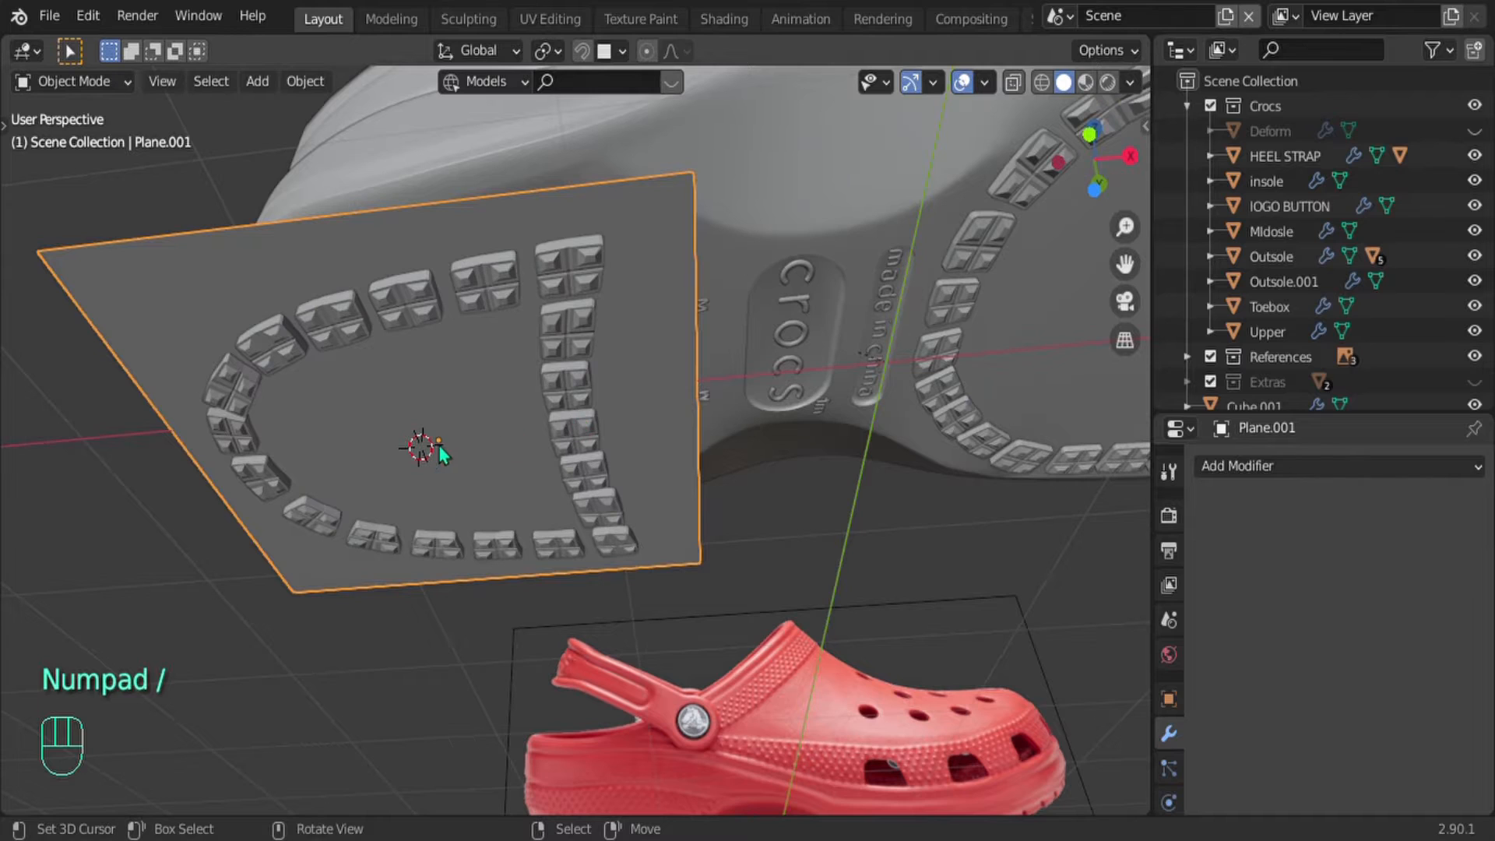
scroll(449, 417, down, 3)
shift+middle_drag(474, 413, 408, 291)
shift+click(408, 296)
key(KP_Divide)
click(404, 595)
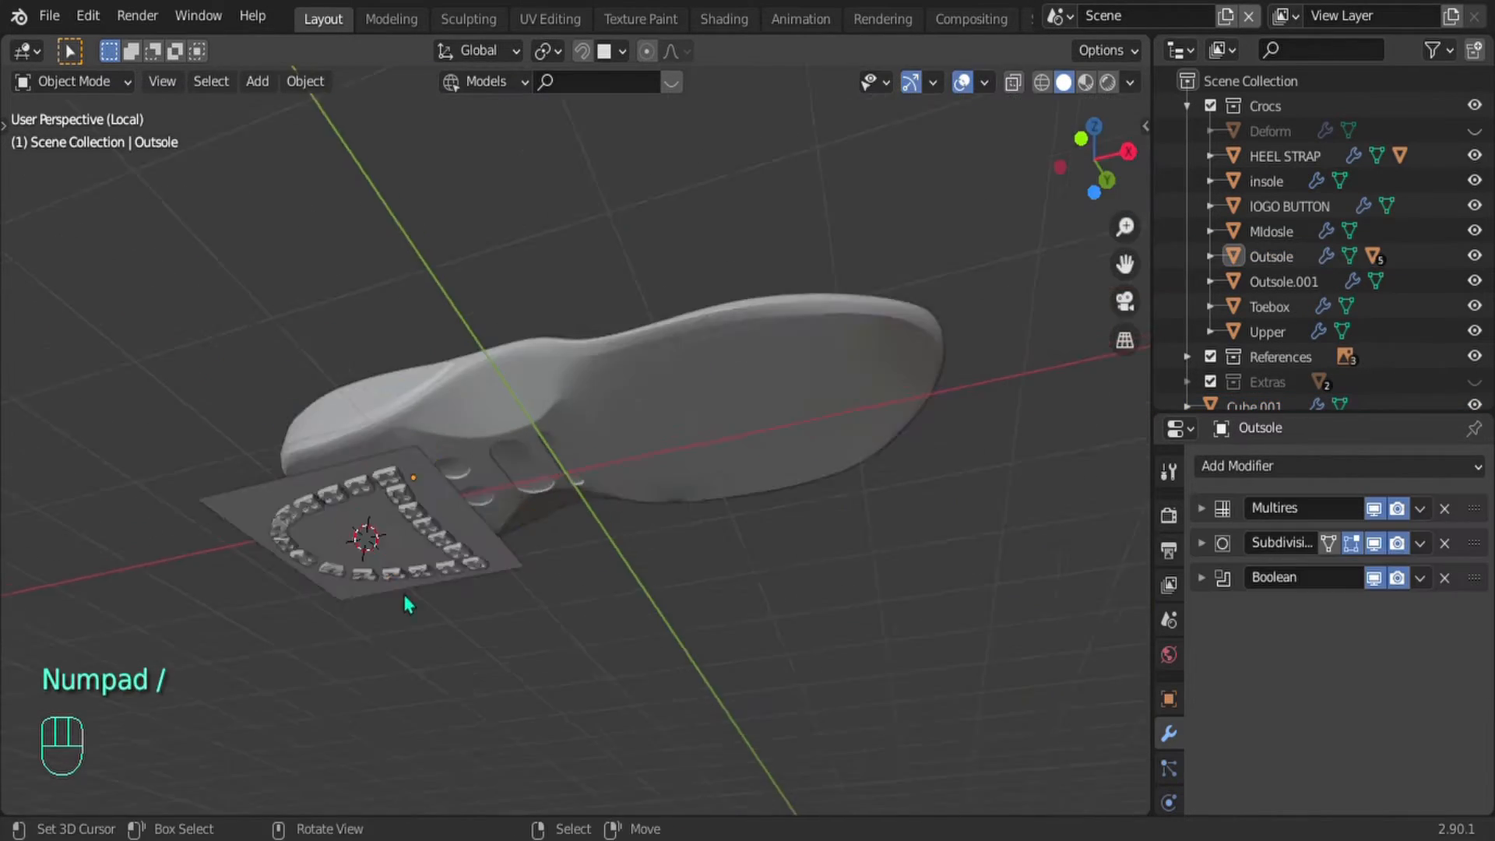
Step: Select the guide plane and move it up toward the heel of the outsole
click(393, 522)
scroll(467, 436, up, 3)
middle_drag(514, 381, 320, 282)
key(KP_1)
middle_drag(545, 456, 865, 269)
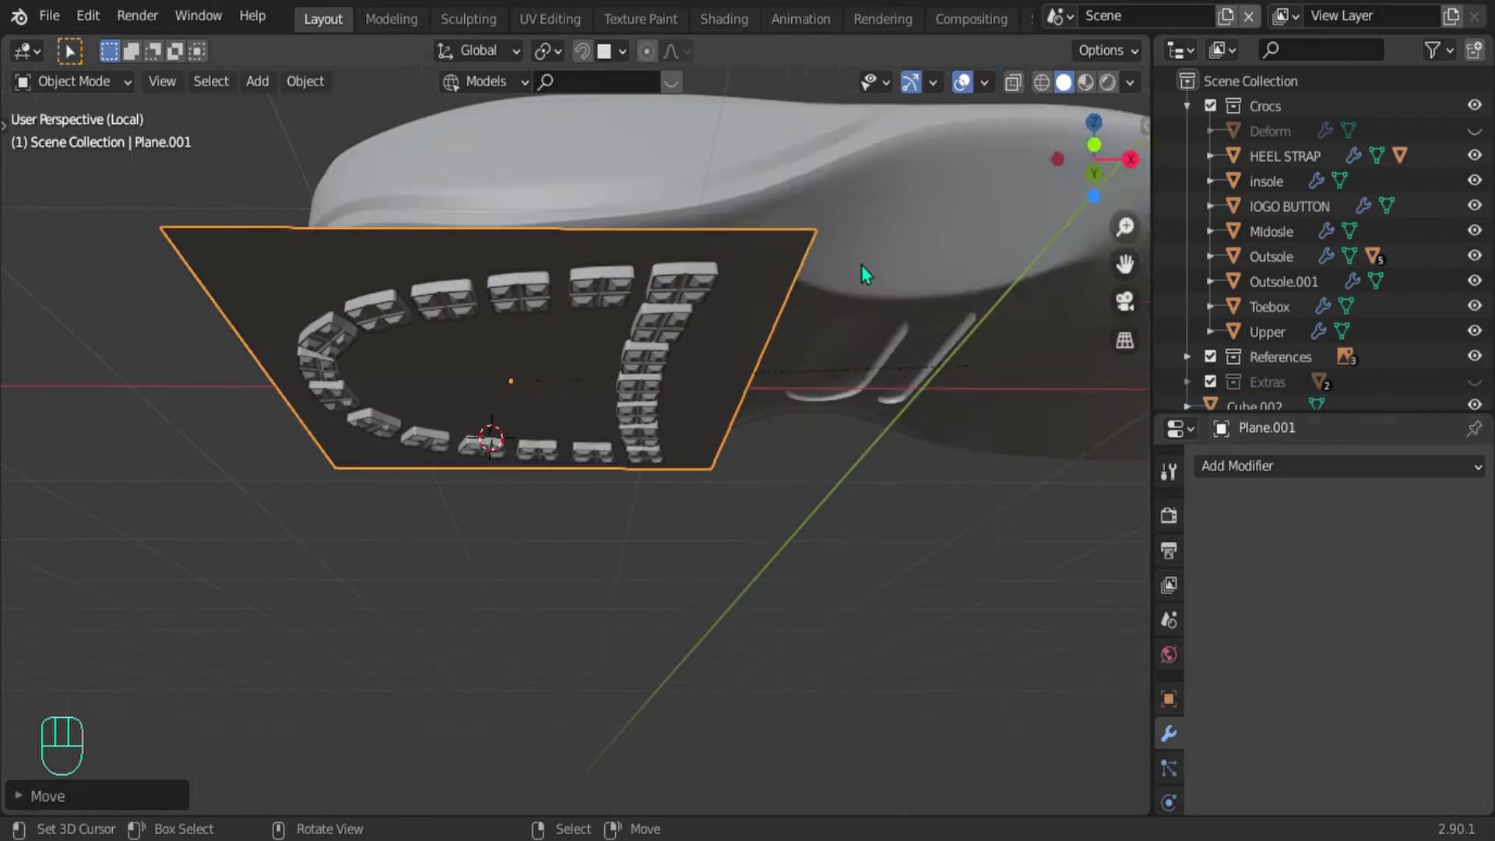
Step: Add a Shrinkwrap modifier to the plane with Outsole as target and Outside Surface as snap mode
click(1277, 466)
click(1216, 220)
middle_drag(841, 475, 800, 536)
click(1446, 607)
click(865, 311)
middle_drag(748, 475, 880, 498)
scroll(647, 390, up, 3)
click(1353, 576)
click(1355, 694)
Step: Set the plane's Shrinkwrap offset to -0.039 m
shift+drag(1372, 639, 1401, 638)
middle_drag(880, 366, 779, 545)
shift+drag(1379, 639, 1351, 638)
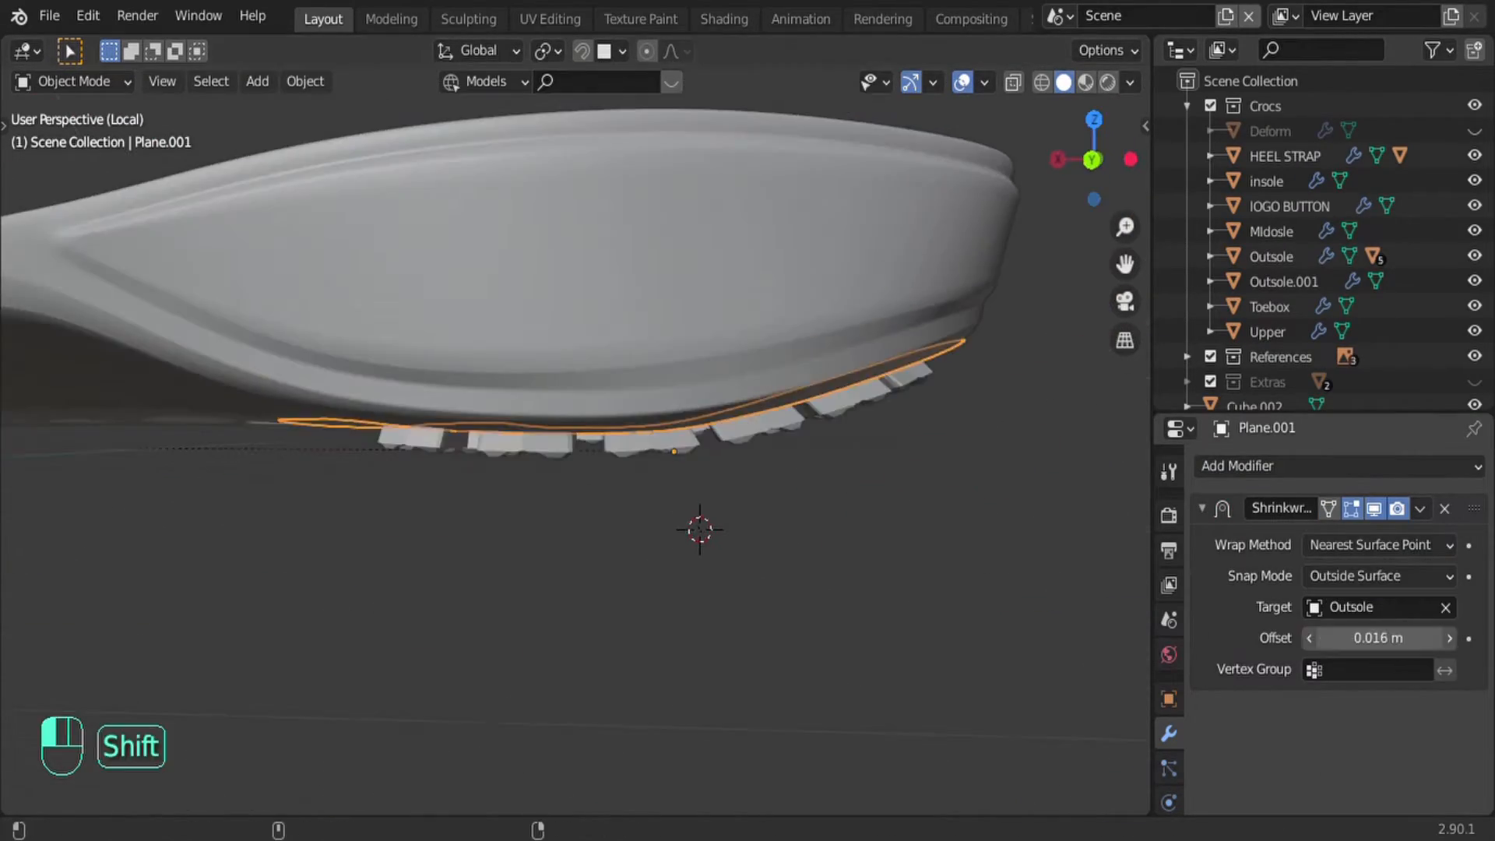
Step: In the bottom view, shift the plane's vertices near the heel's curved edge with proportional editing
key(KP_1)
shift+middle_drag(545, 436, 735, 409)
key(Tab)
key(ctrl+KP_1)
key(g)
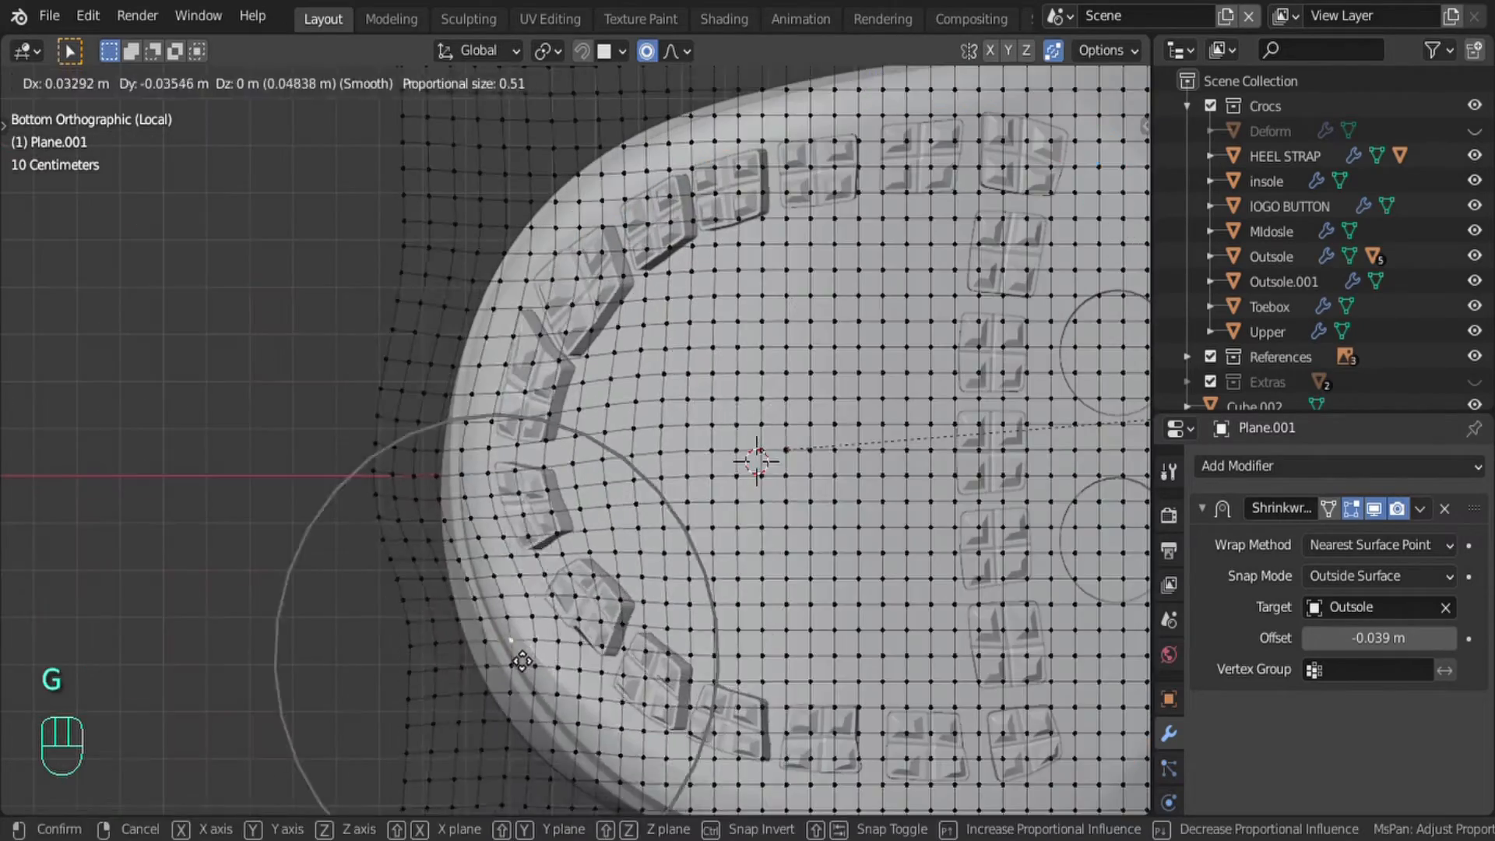
click(625, 521)
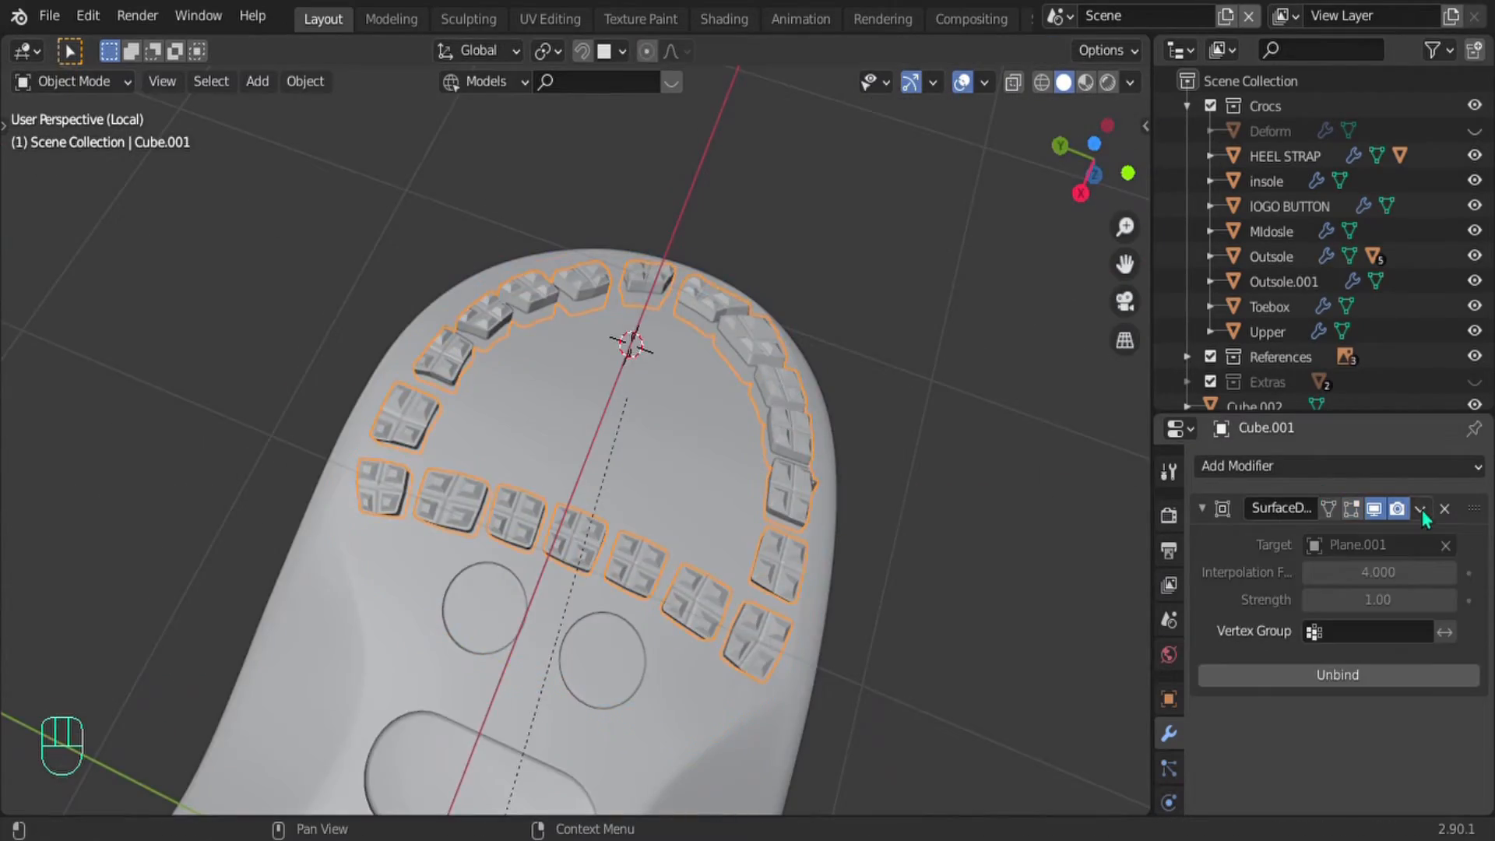
middle_drag(857, 389, 887, 352)
key(s)
key(x)
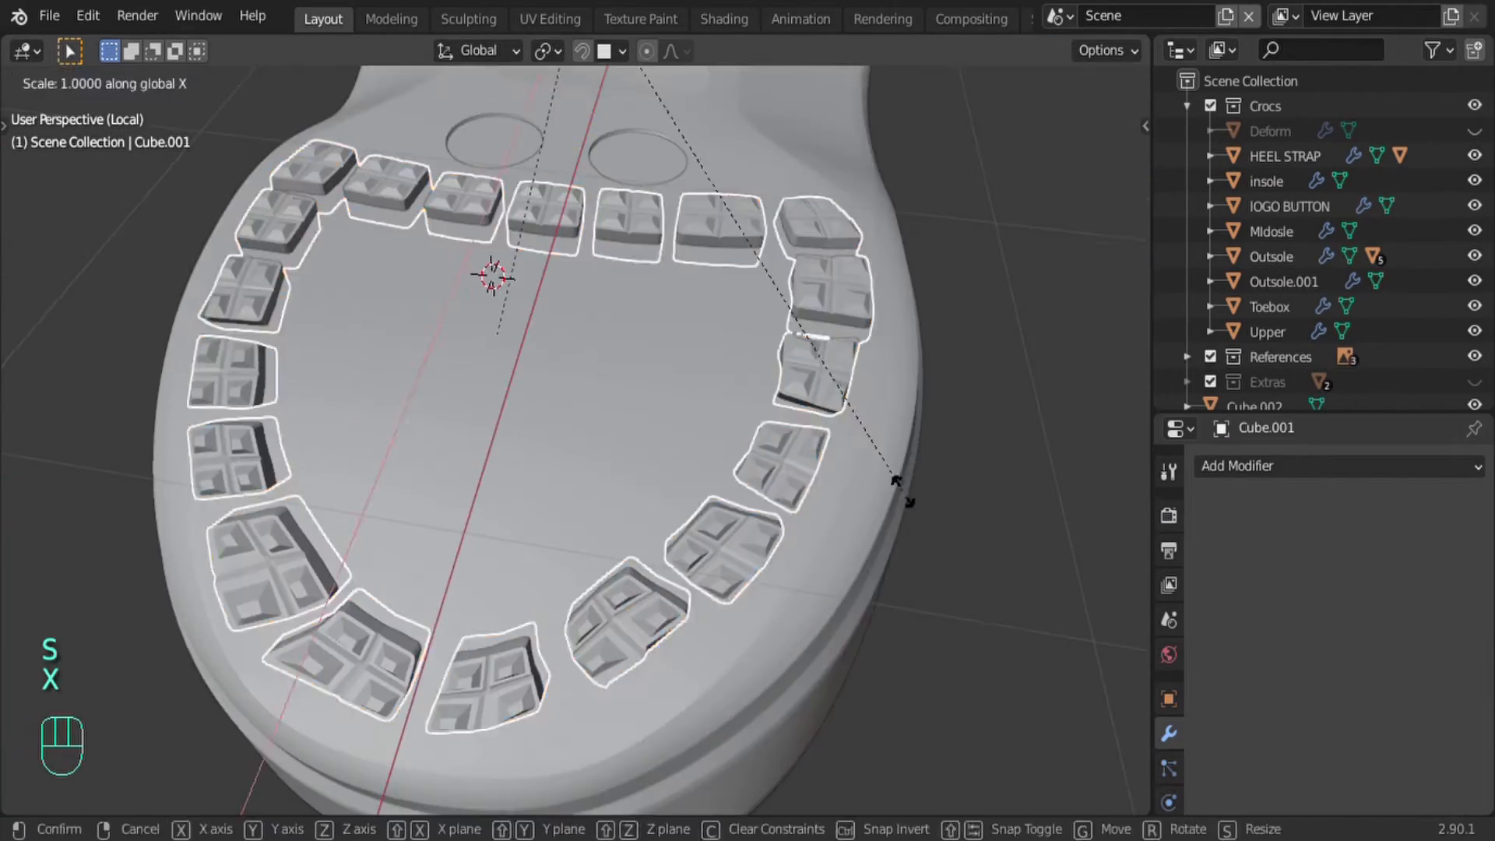
Step: Return to Object Mode, select the heel treads and apply their Surface Deform modifier
key(Tab)
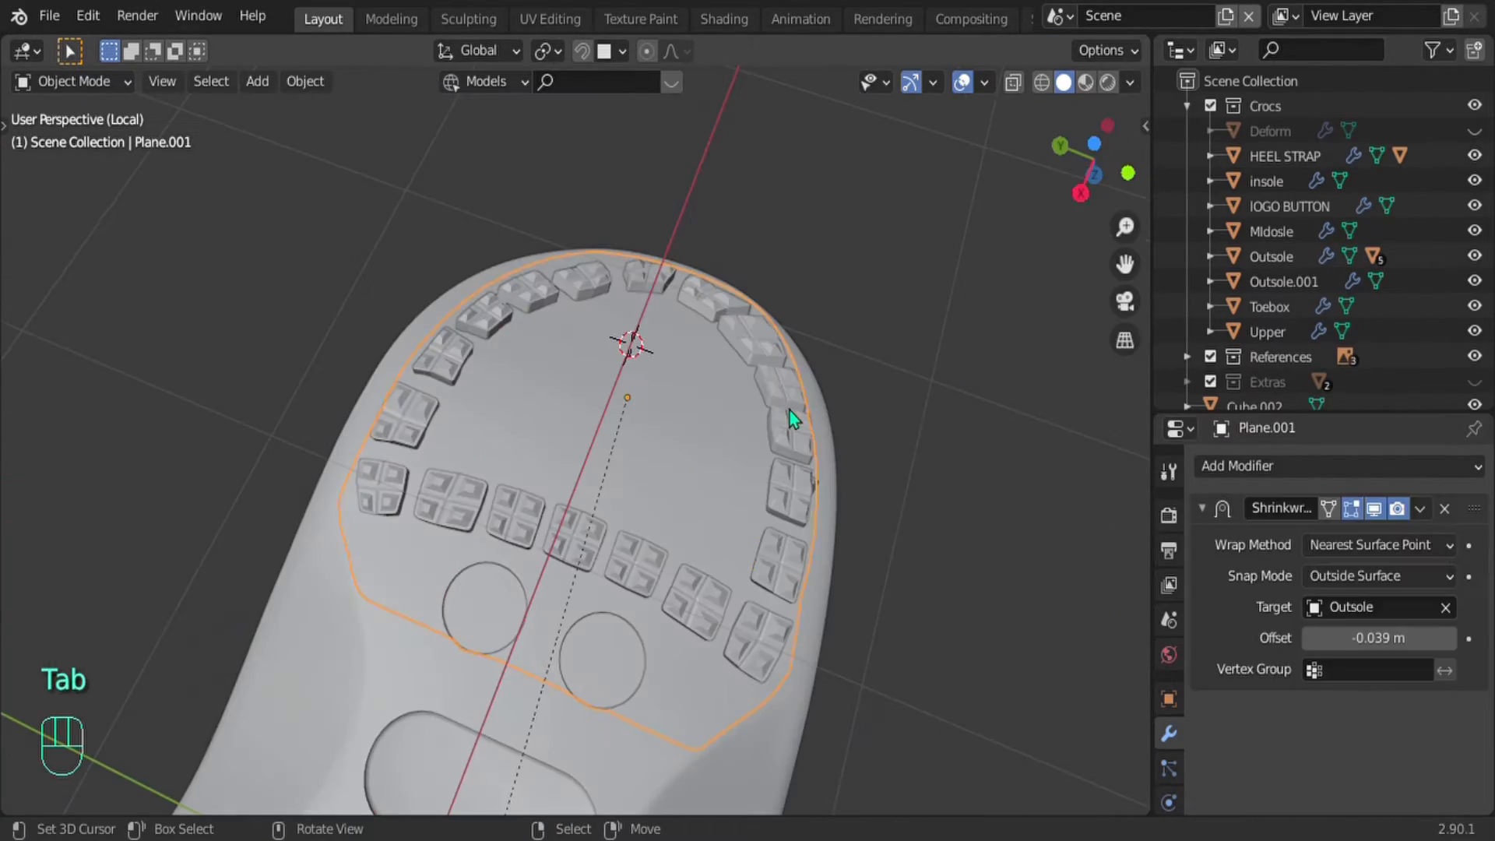
click(790, 419)
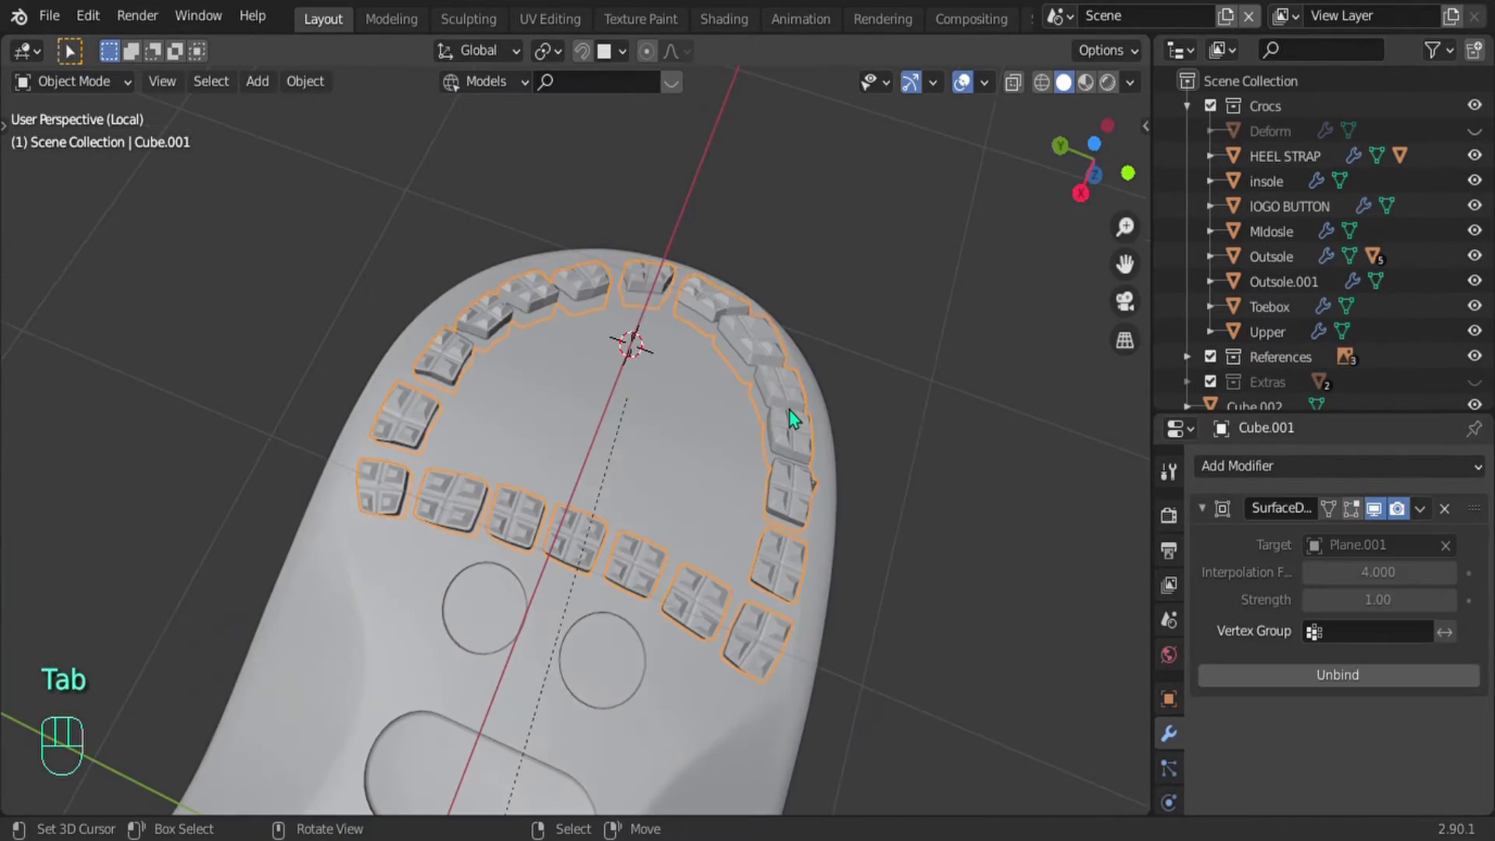
click(1421, 510)
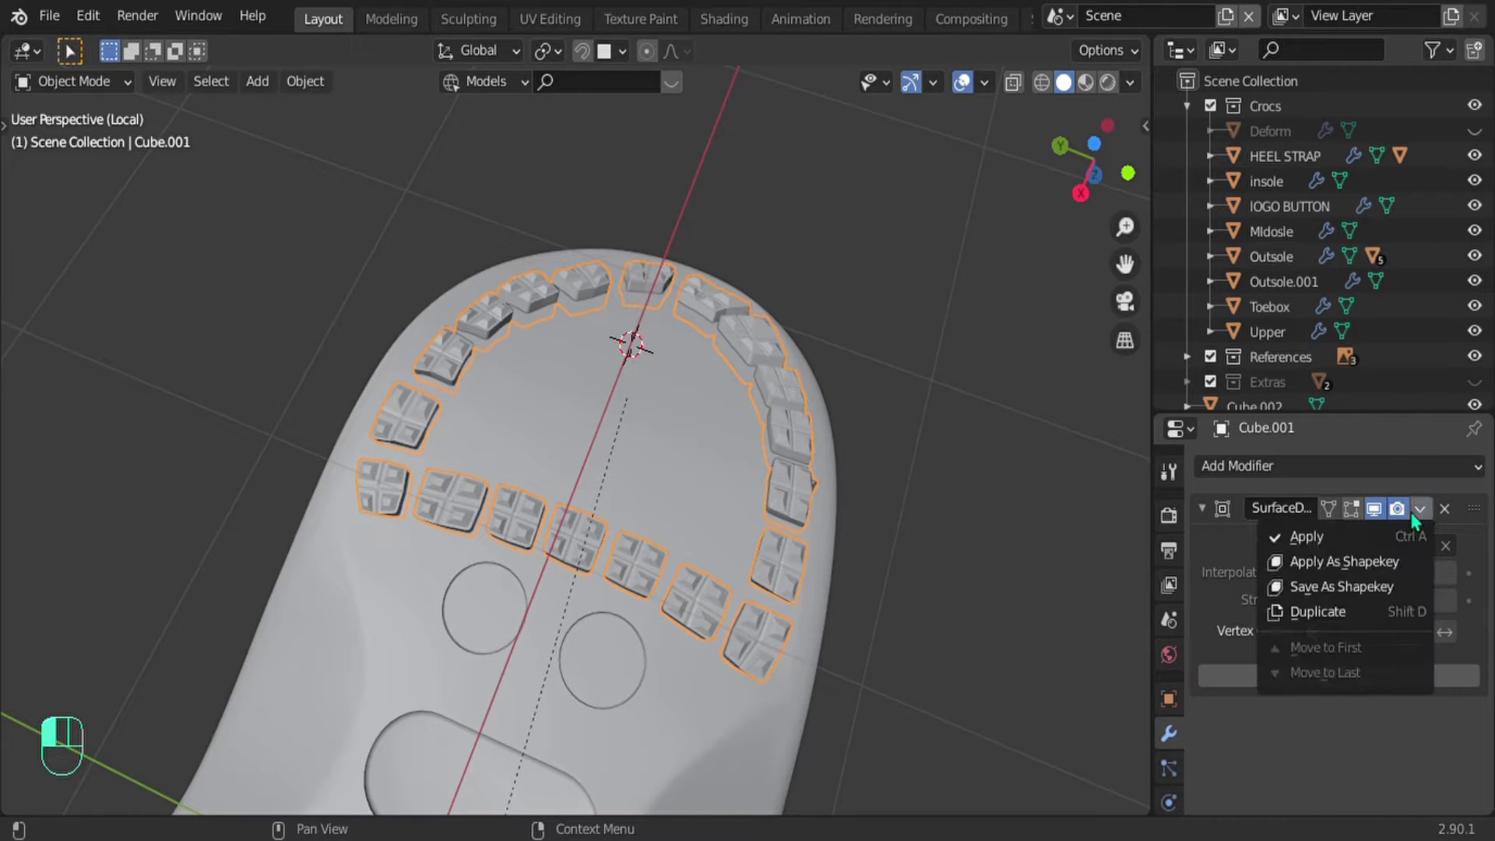
click(1302, 537)
middle_drag(502, 486, 904, 493)
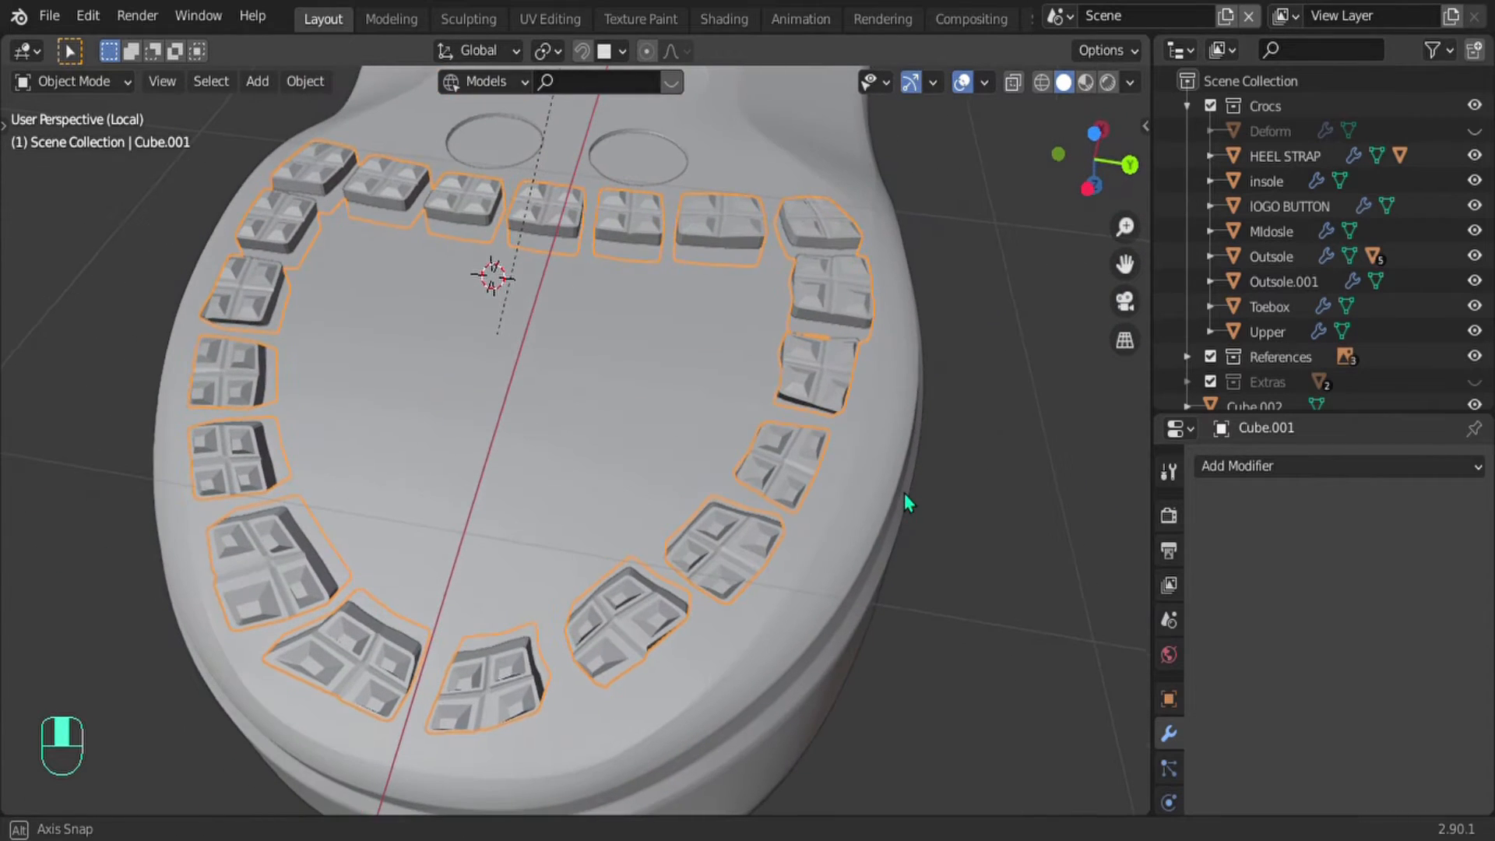
key(s)
key(x)
right_click(834, 483)
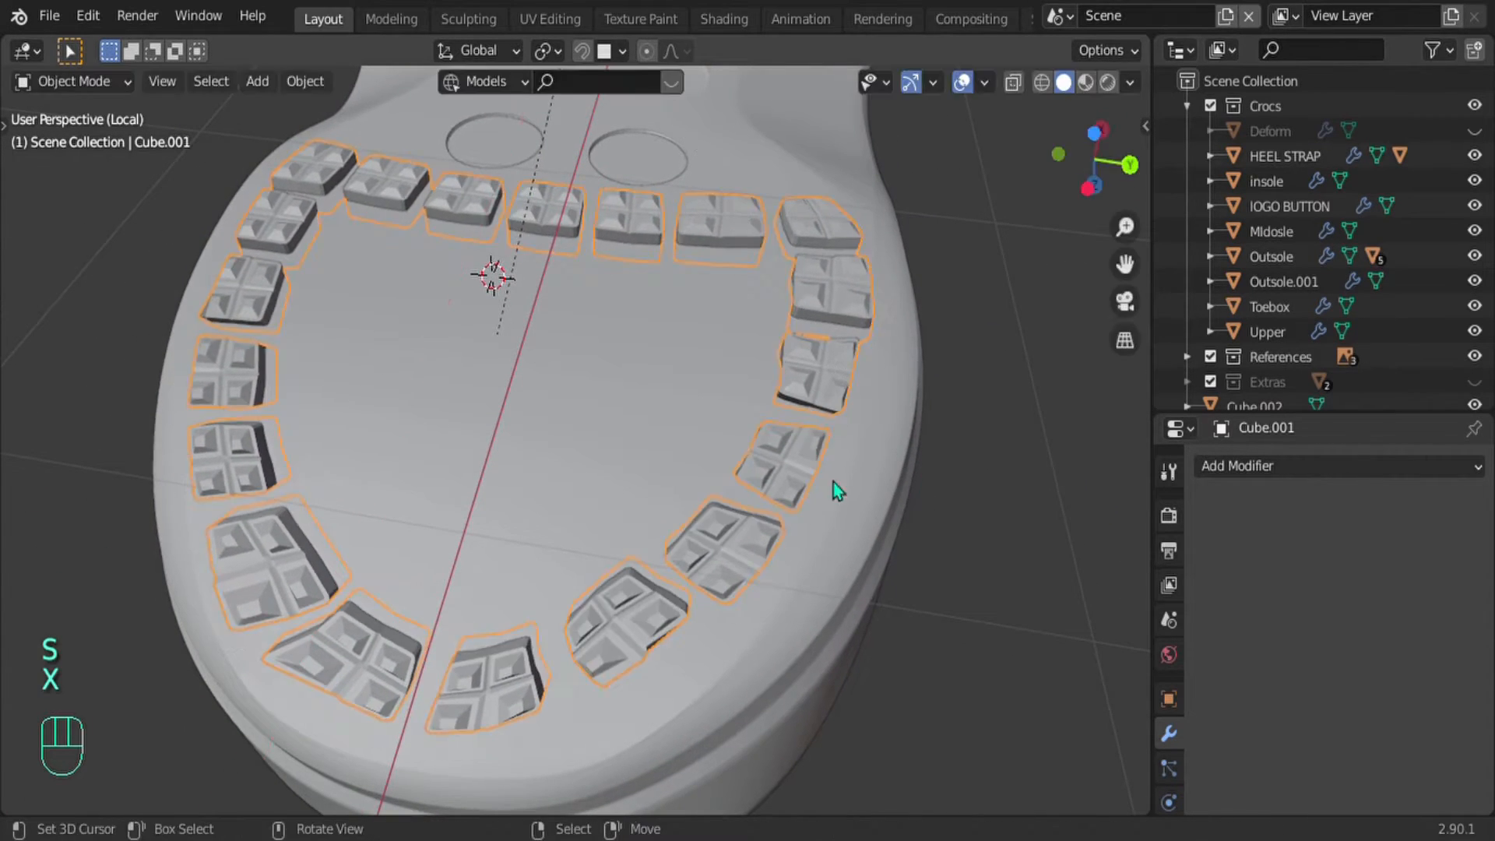
Step: Place the 3D cursor amid the heel treads, make it the pivot point, and widen the treads slightly along Y
shift+click(501, 378)
key(period)
click(634, 395)
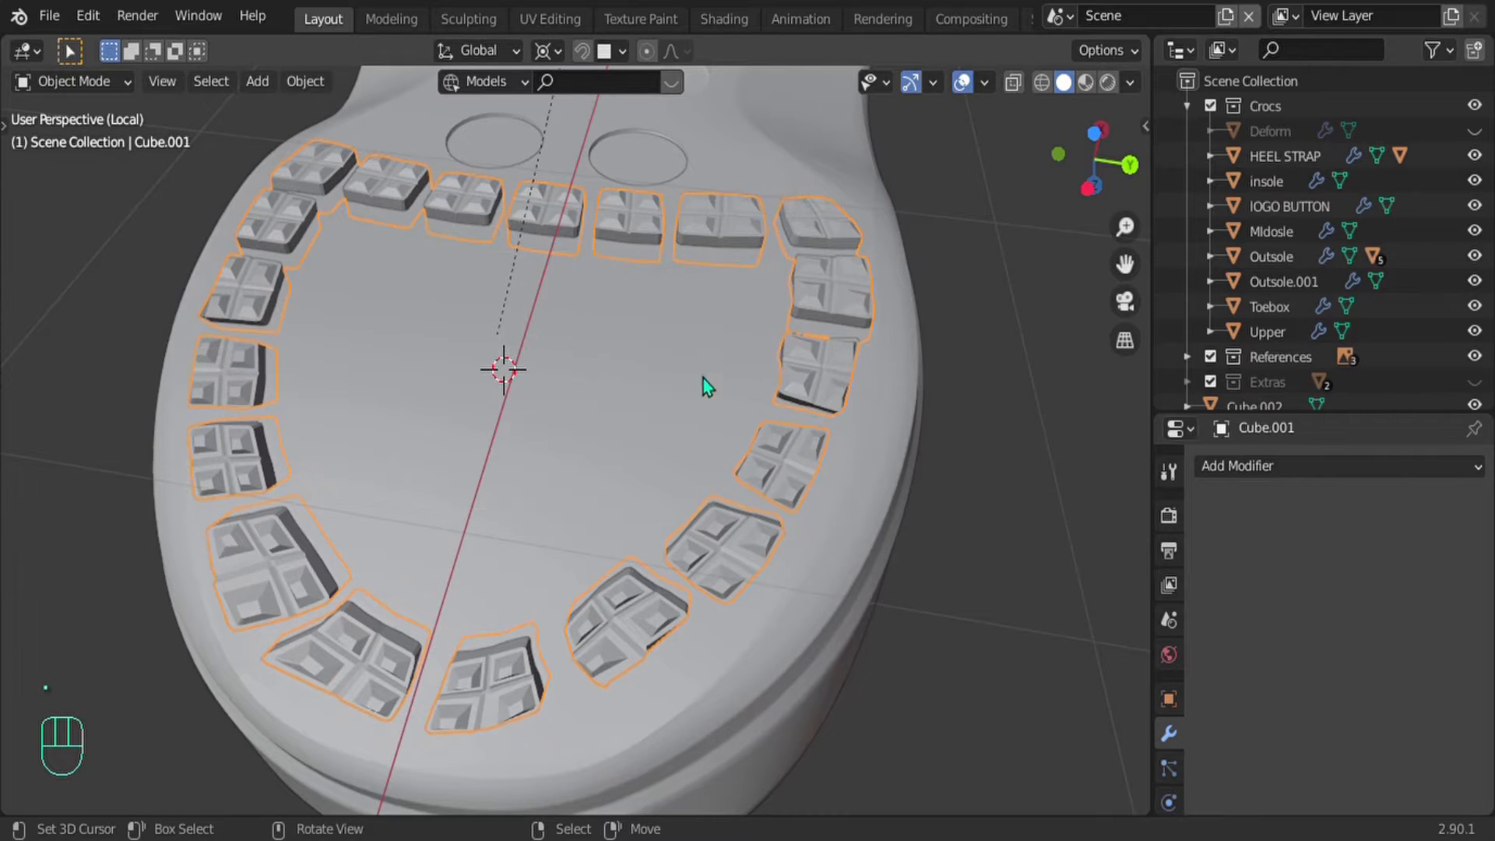
key(s)
key(y)
click(741, 422)
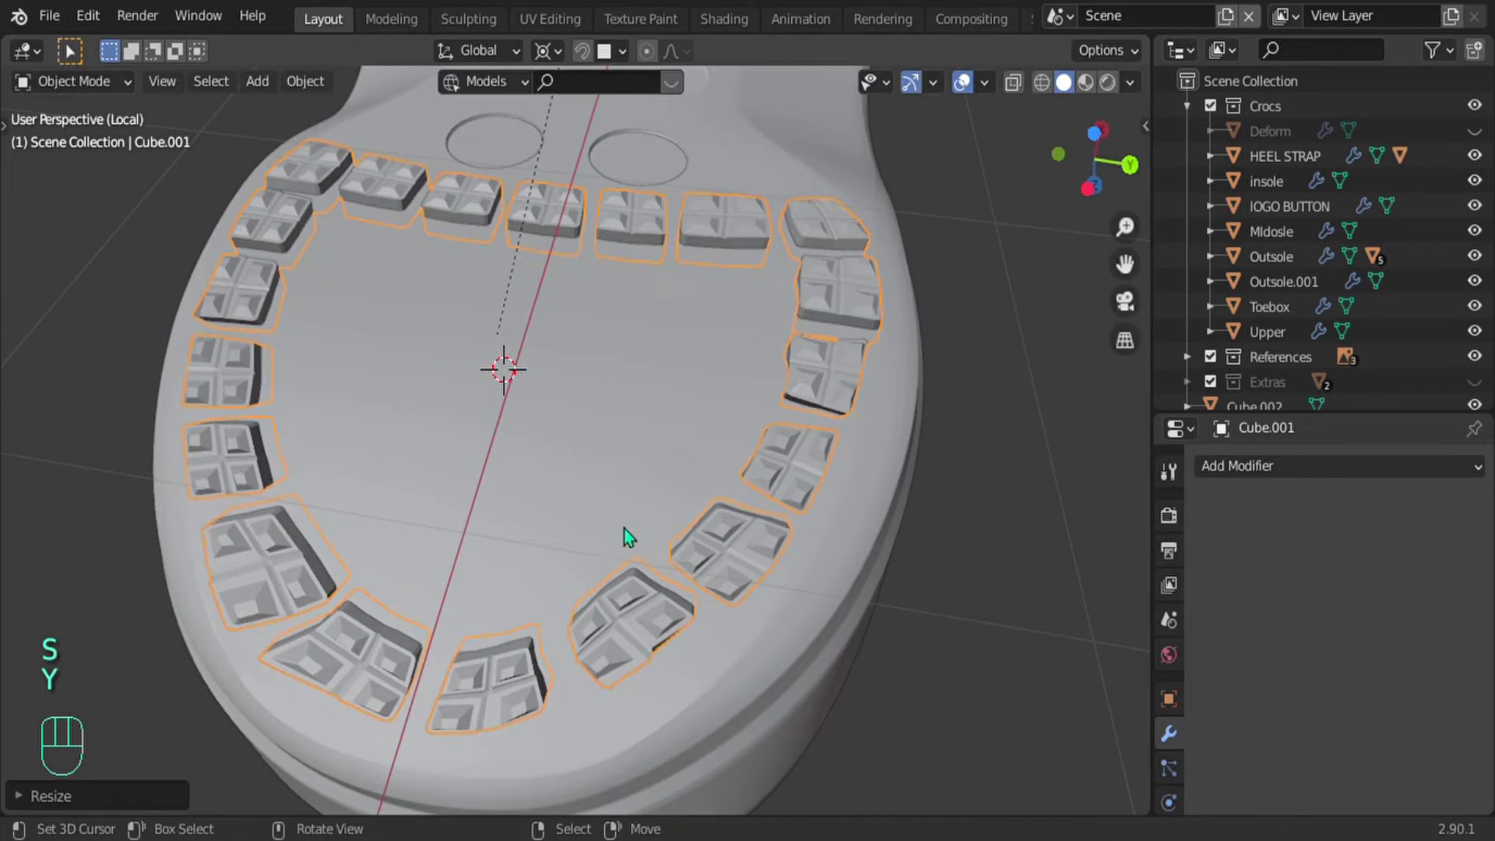
Step: Enter Edit Mode on the heel treads and nudge vertices of uneven blocks with proportional editing
middle_drag(624, 534, 629, 463)
shift+middle_drag(523, 549, 557, 509)
key(Tab)
right_click(307, 604)
middle_drag(306, 604, 337, 575)
key(g)
click(373, 575)
shift+middle_drag(607, 623, 601, 319)
key(g)
click(569, 382)
Step: With X-ray enabled, select the outer base vertices of a heel tread block and adjust their position against the outsole
middle_drag(685, 561, 778, 436)
key(alt+z)
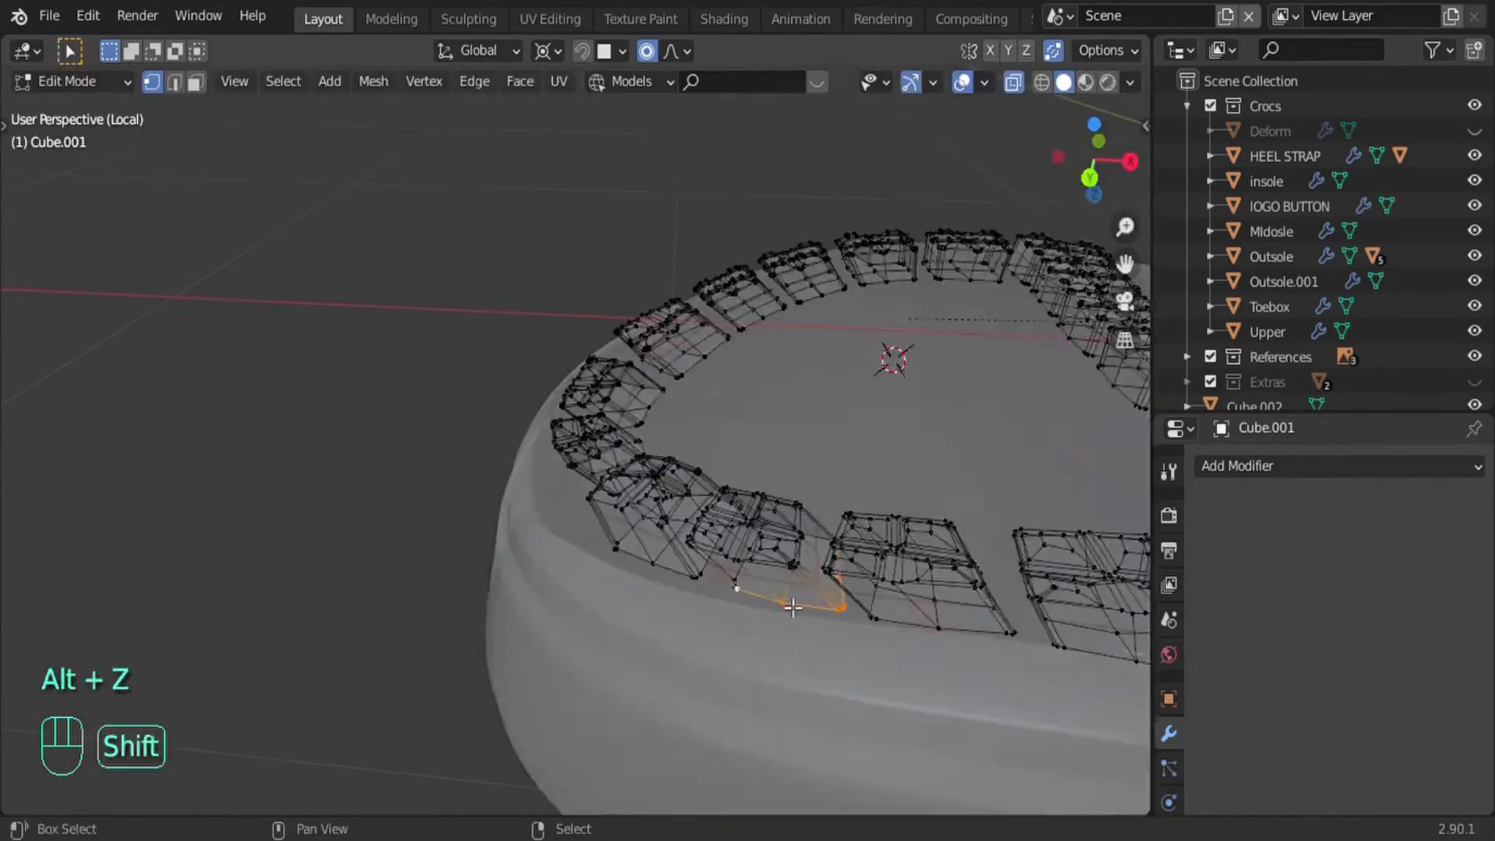
key(g)
click(779, 573)
middle_drag(778, 538, 805, 507)
key(Tab)
key(ctrl+2)
key(ctrl+z)
key(Tab)
Step: Leave local view, reposition one whole heel tread block in Edit Mode, and return to Object Mode
middle_drag(657, 147, 815, 394)
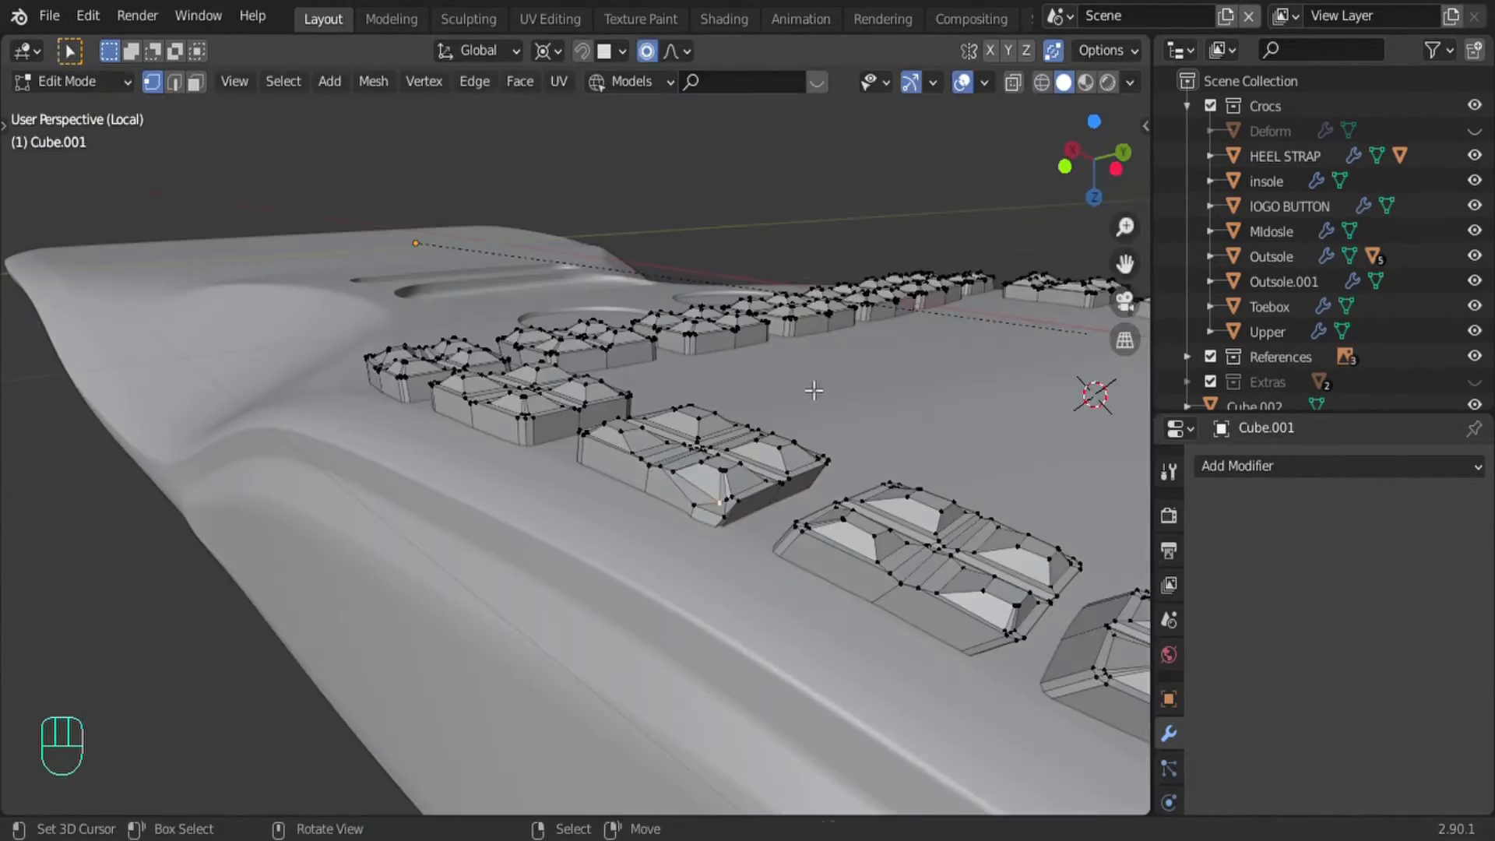
key(Tab)
key(slash)
key(Tab)
scroll(376, 397, up, 2)
key(l)
key(g)
click(394, 651)
scroll(558, 500, down, 3)
key(Tab)
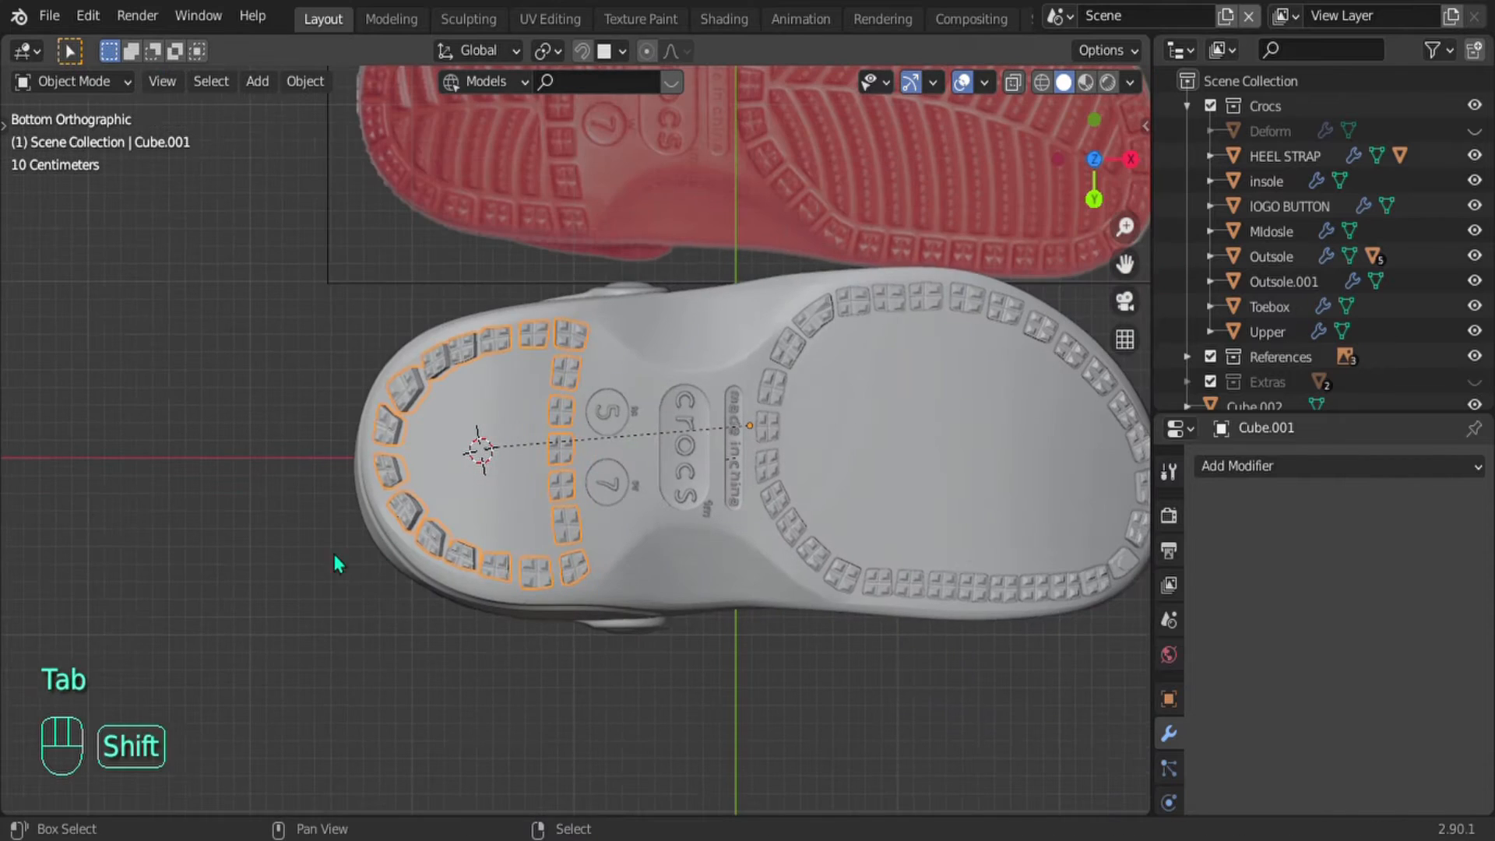
Step: Deselect the heel treads and save the Crocs v2.blend file
right_click(258, 573)
scroll(257, 572, down, 2)
shift+middle_drag(502, 537, 442, 553)
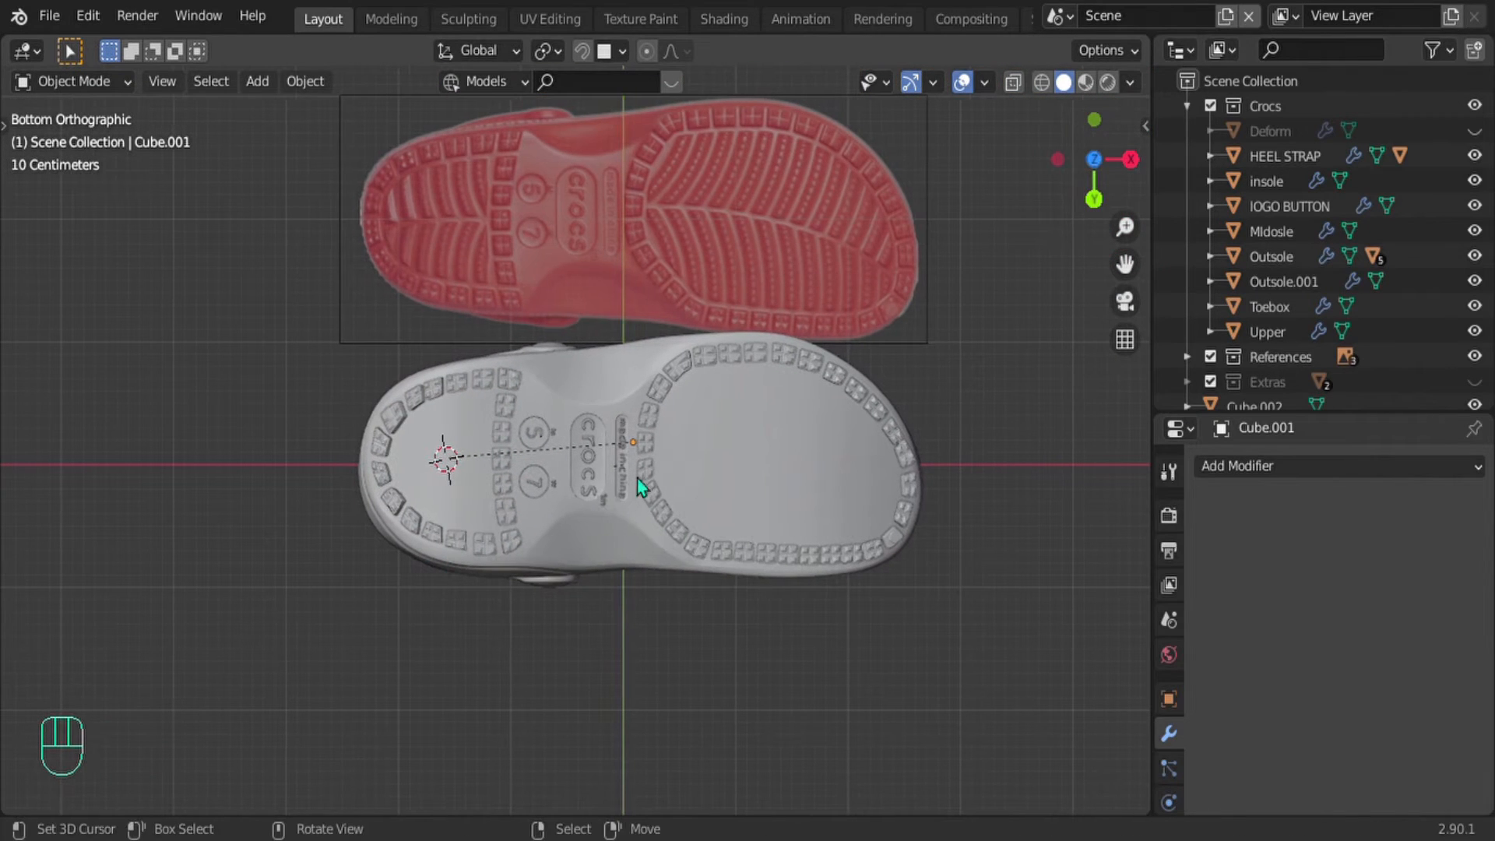
key(ctrl+s)
scroll(715, 438, up, 2)
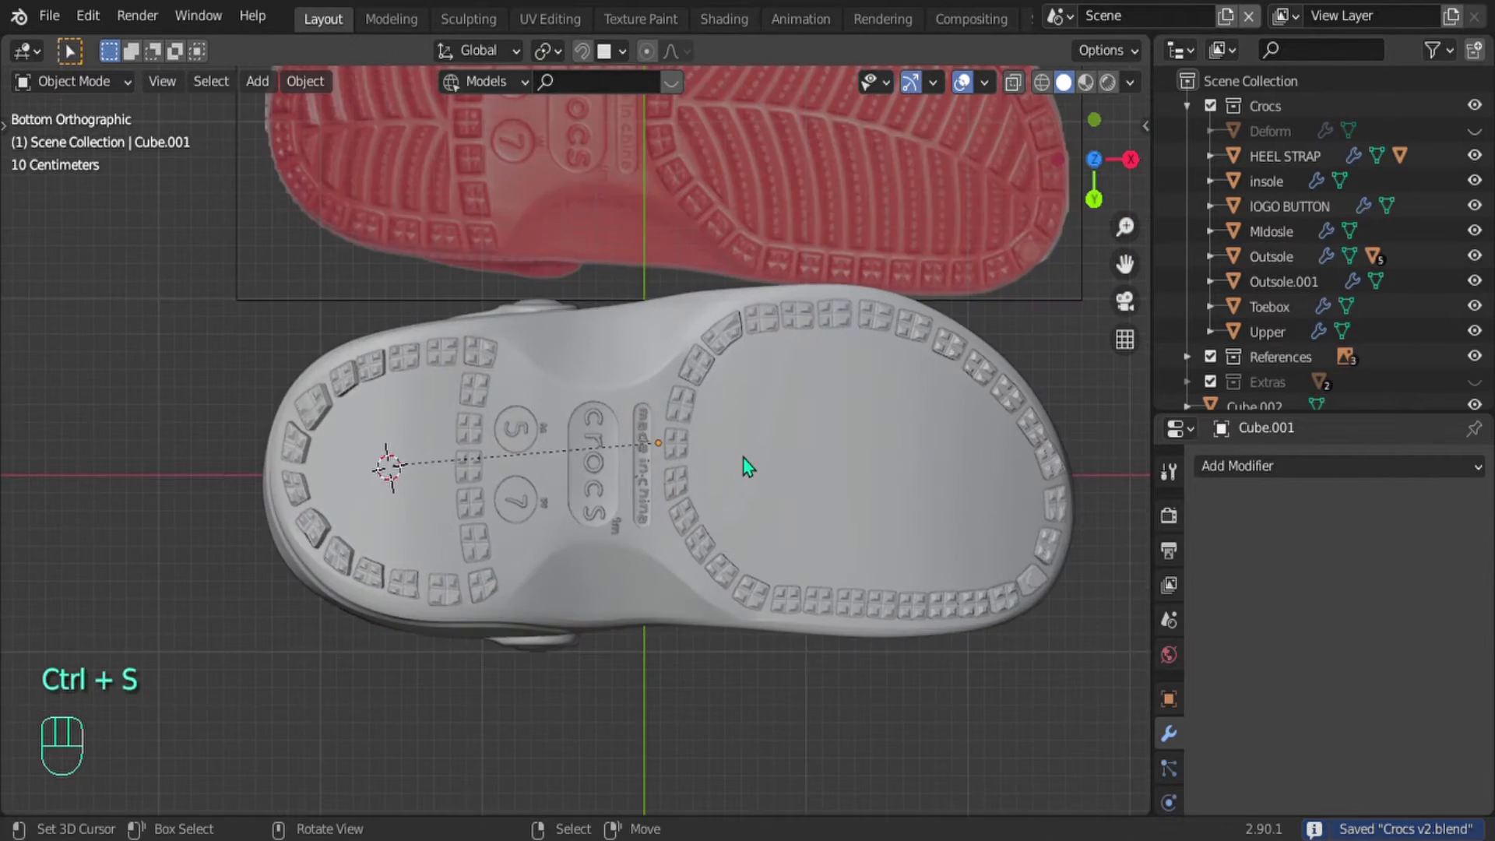
Step: Place the 3D cursor on a heel ridge of the bottom reference, add a plane there and scale it down
ctrl+middle_drag(745, 458, 802, 168)
shift+middle_drag(810, 369, 765, 447)
click(960, 82)
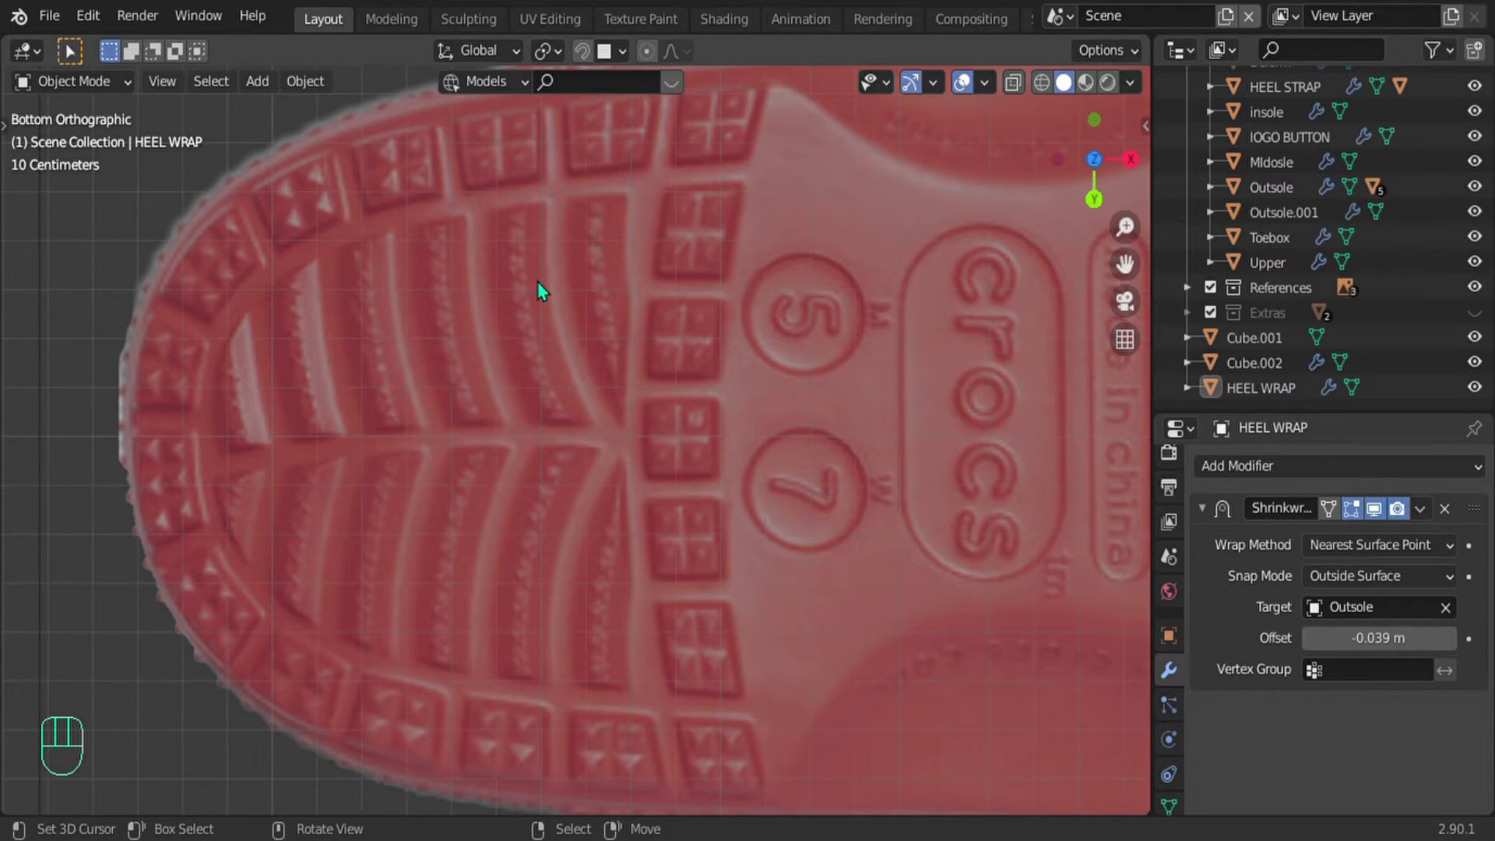
shift+middle_drag(718, 268, 694, 324)
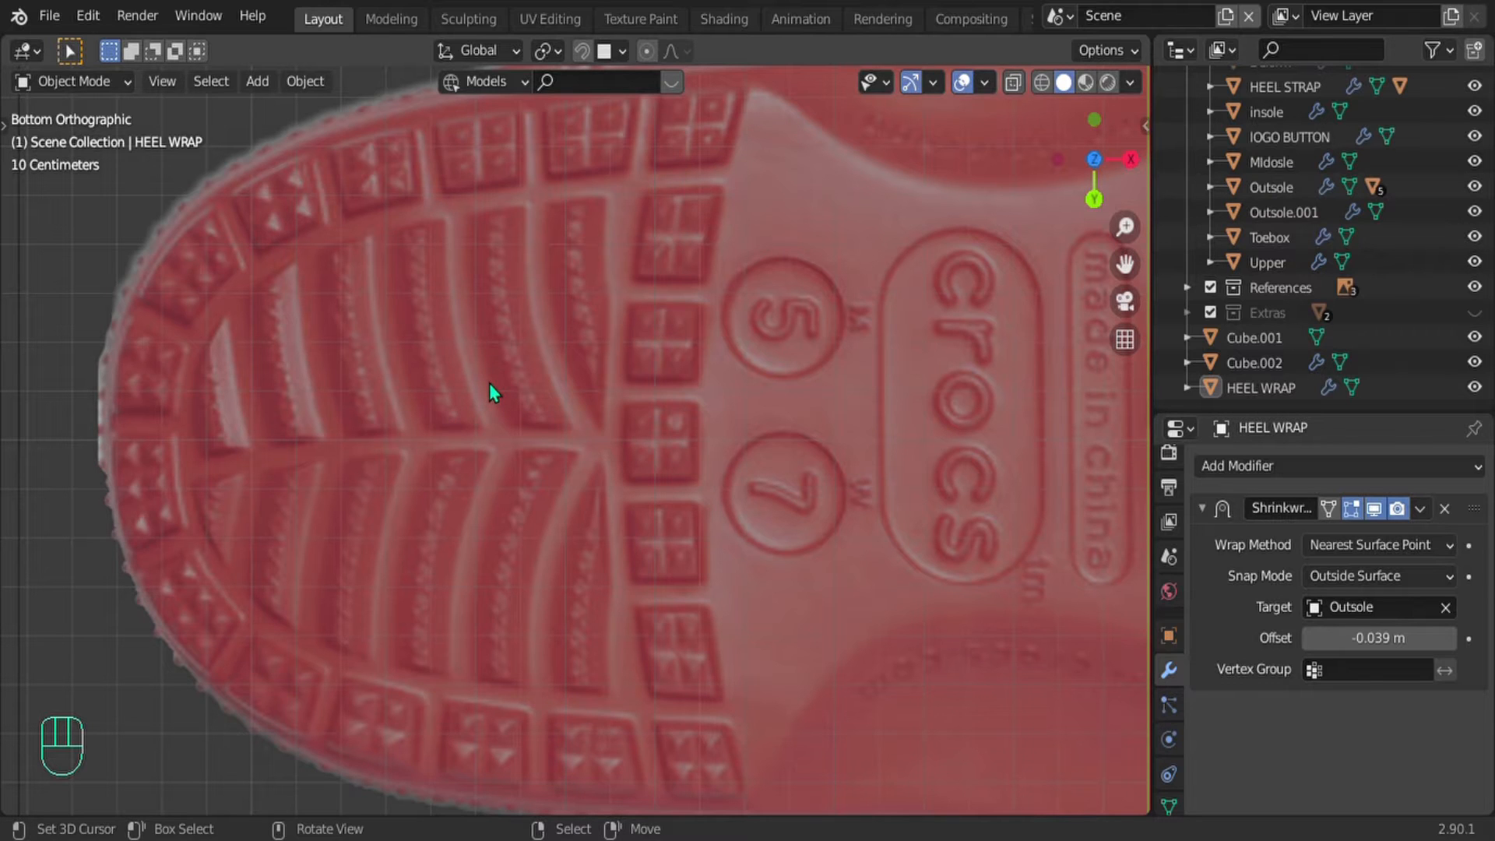
shift+middle_drag(567, 404, 528, 450)
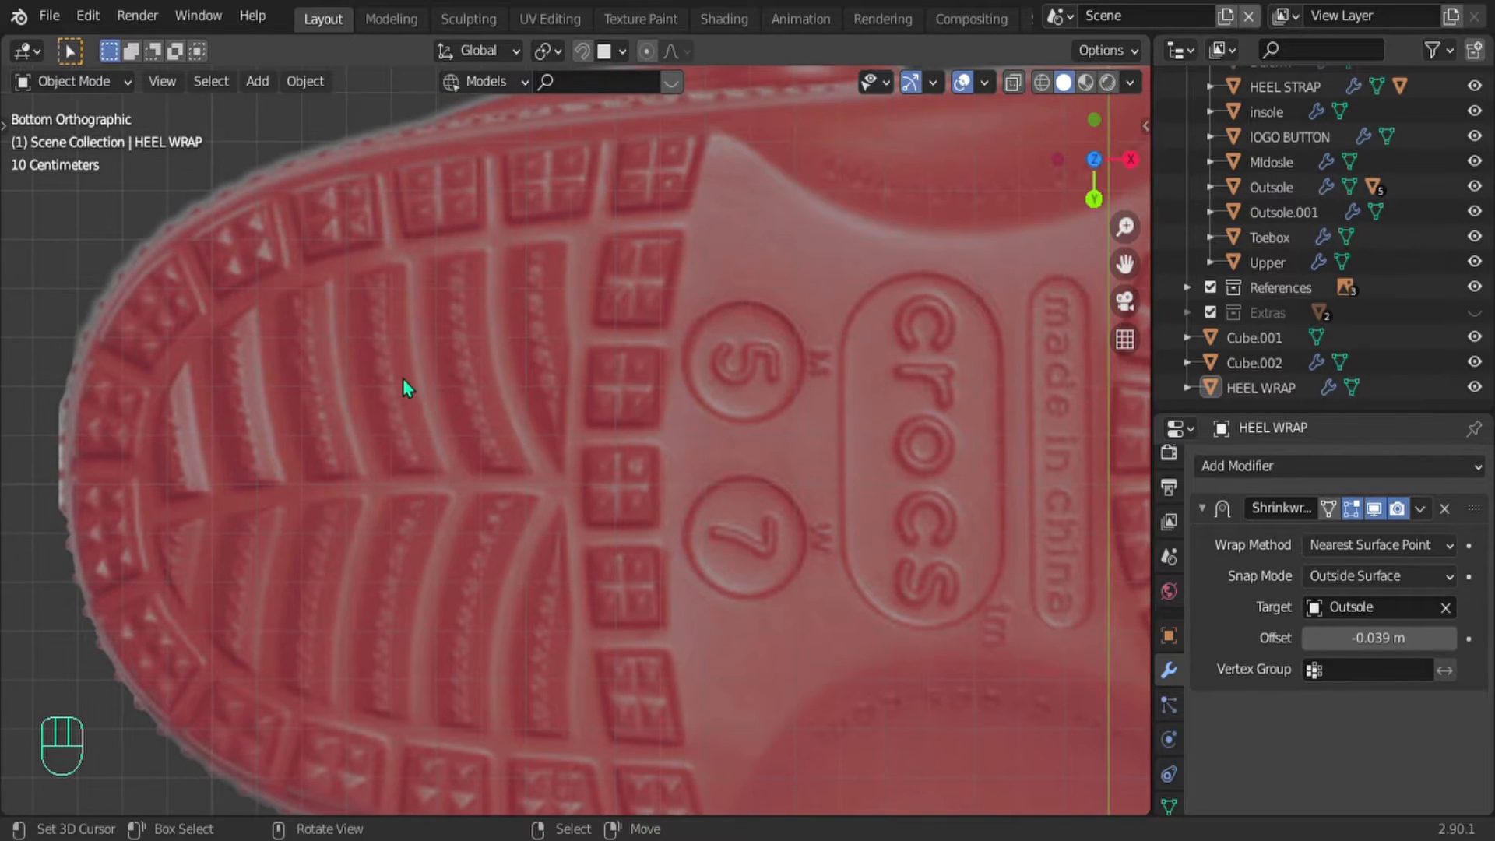
key(shift+a)
mouse_move(384, 333)
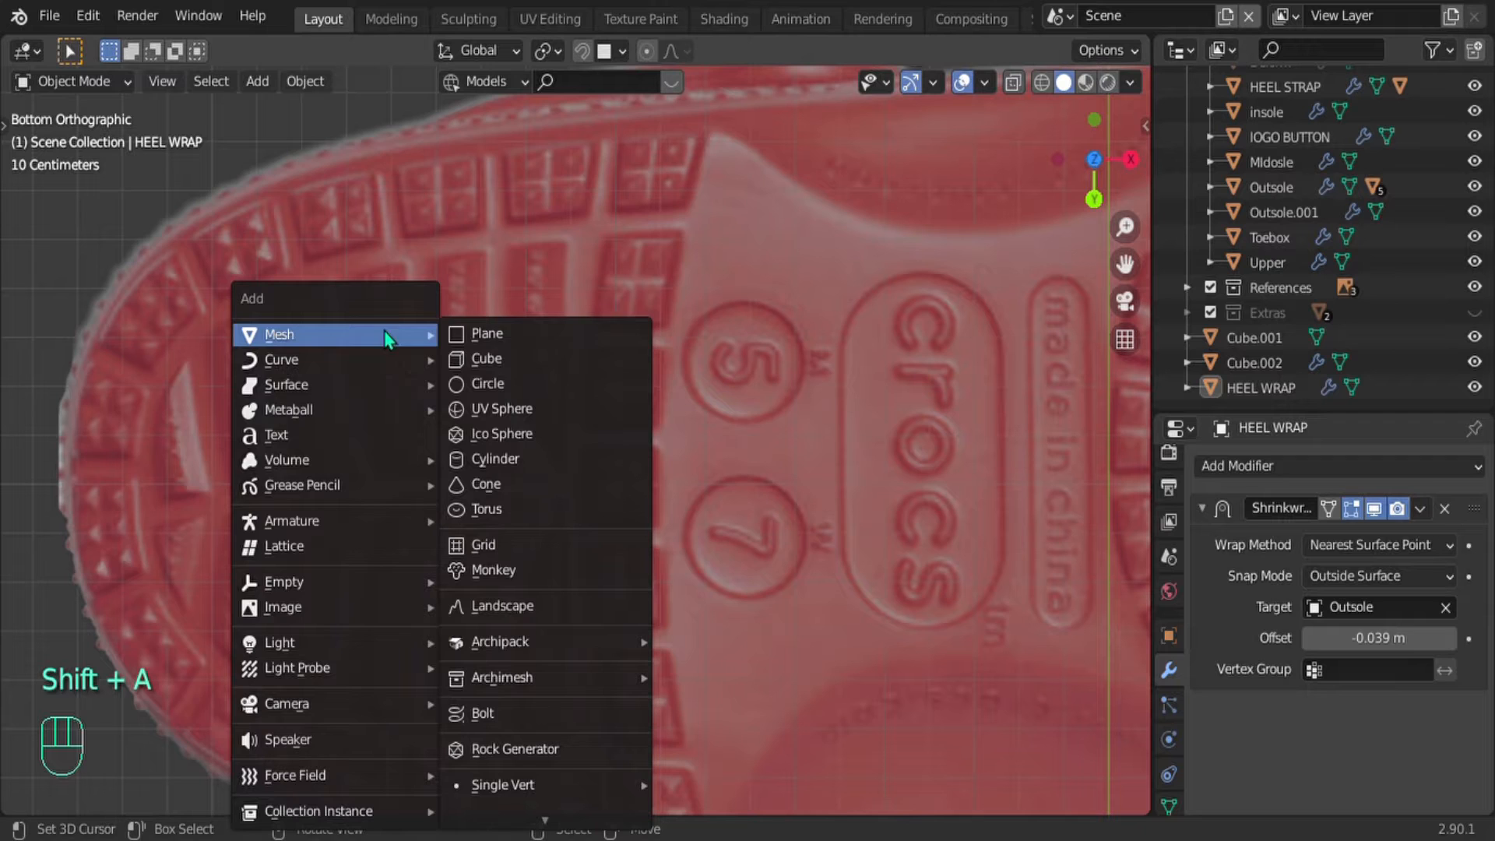
click(541, 332)
key(s)
click(417, 397)
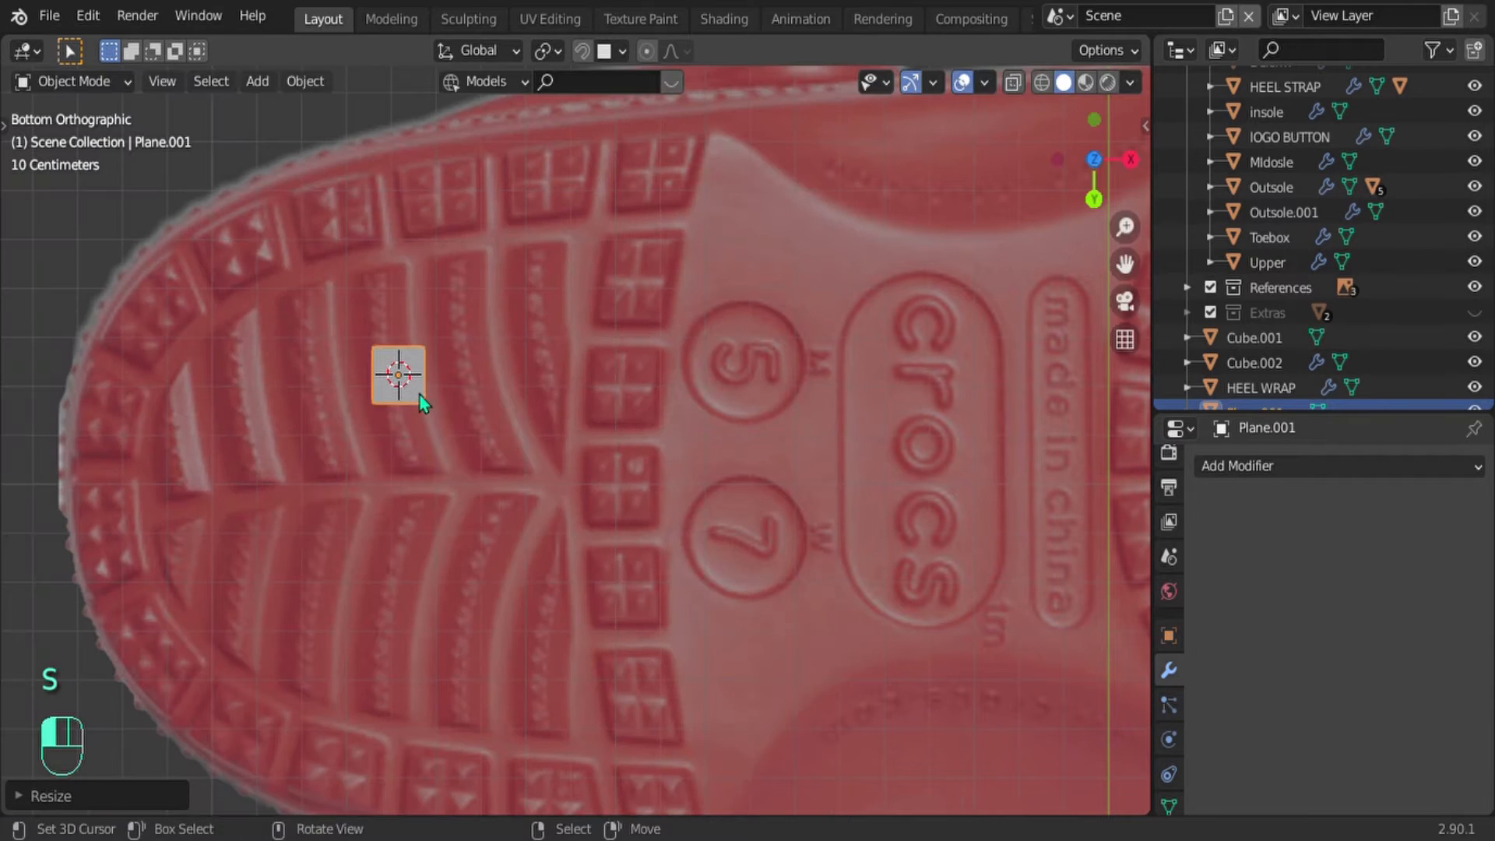
Step: Rotate the small plane slightly over the heel ridge in the reference
scroll(415, 394, up, 2)
shift+middle_drag(411, 378, 651, 468)
shift+middle_drag(564, 507, 587, 468)
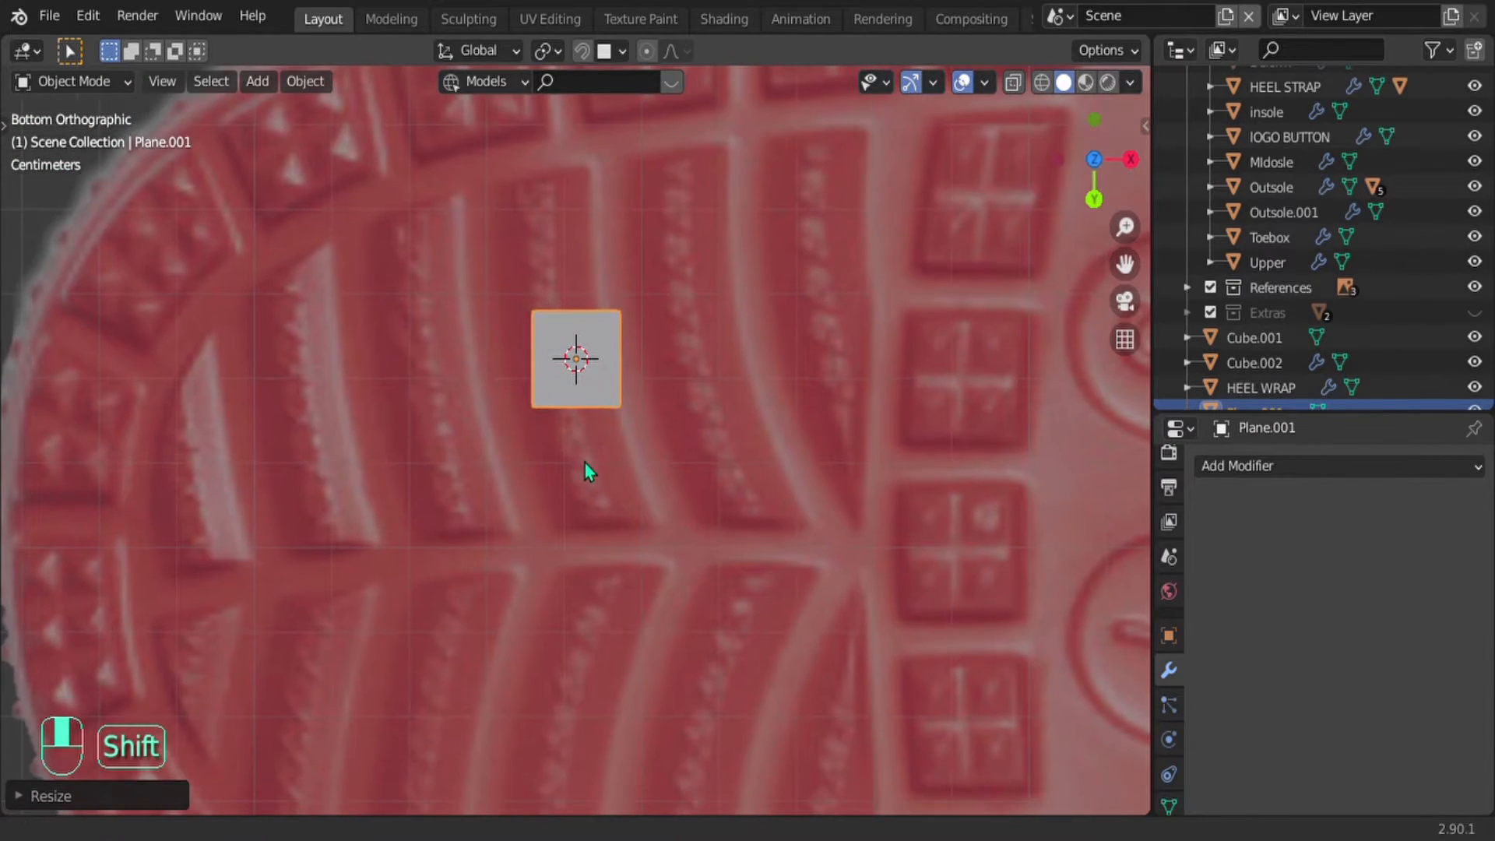
key(r)
click(610, 447)
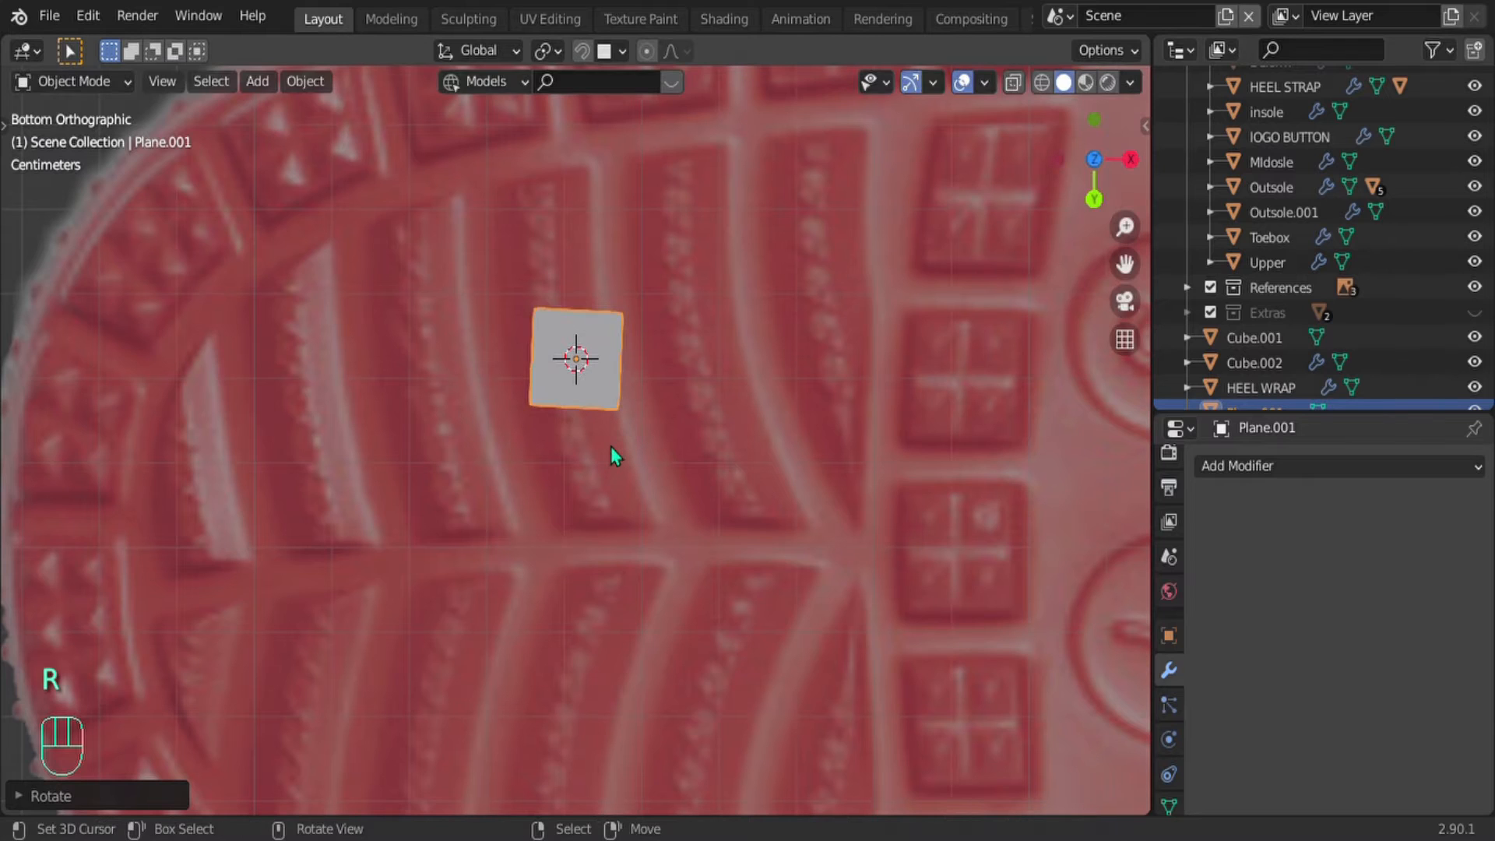
Step: Move the small plane to the inner end of the heel ridge near the centre groove and rotate it to match the reference
key(g)
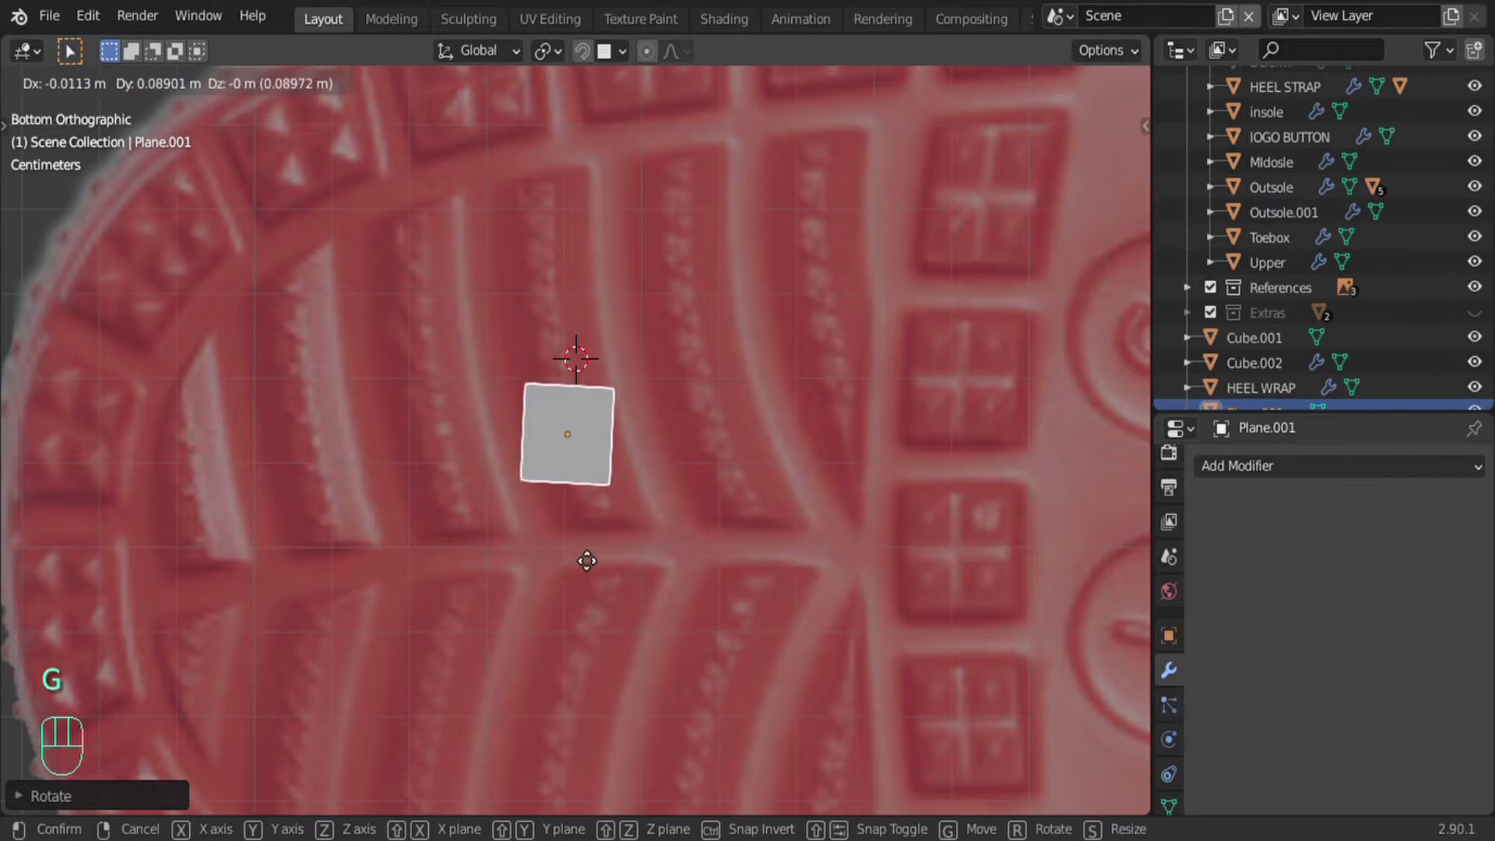
click(617, 559)
key(r)
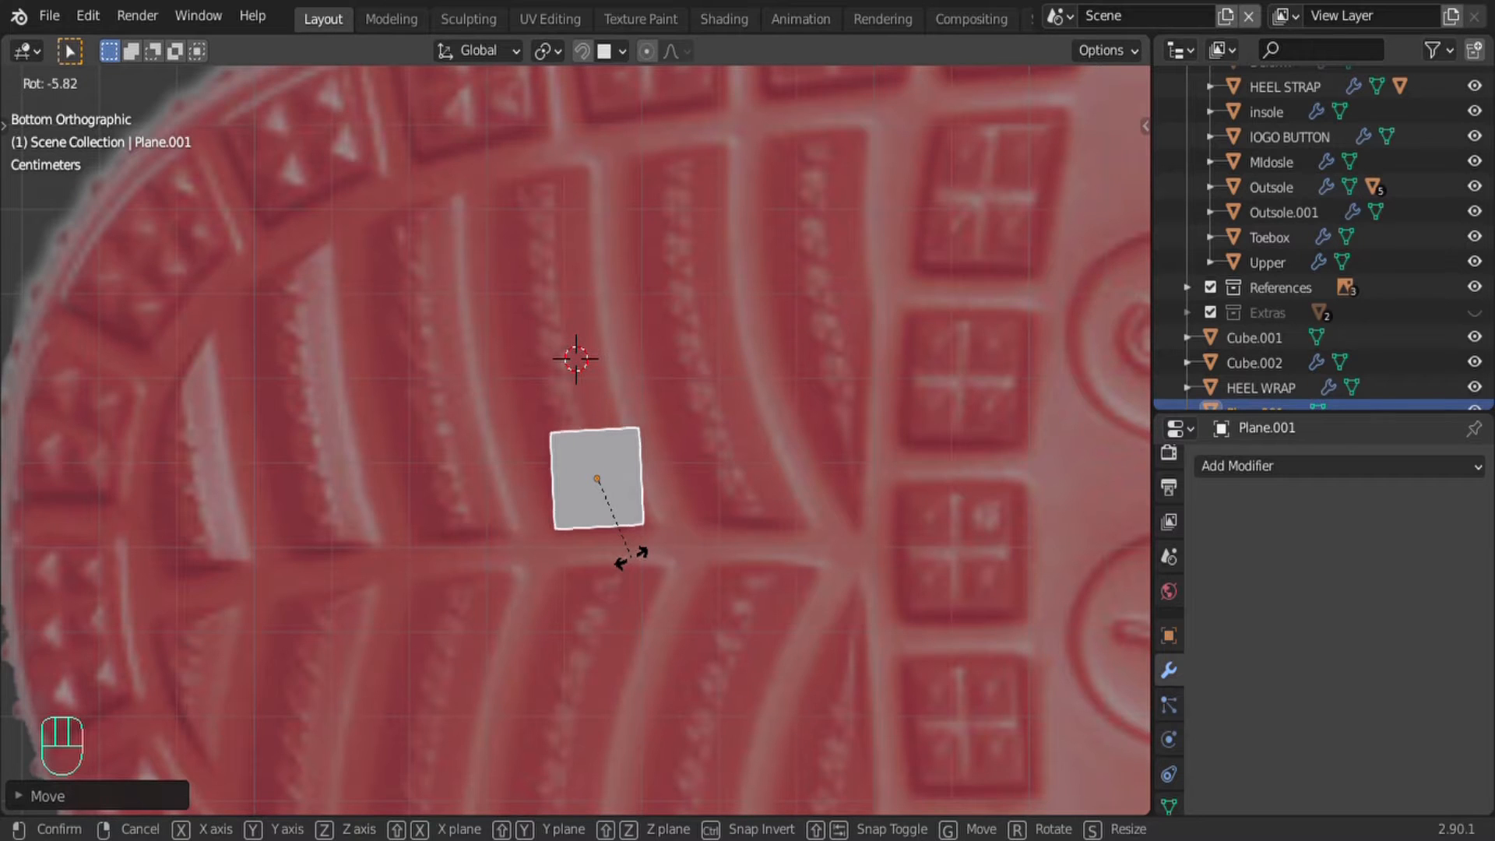
click(622, 556)
Step: Delete the plane's two upper vertices in Edit Mode, leaving only its lower edge
key(Tab)
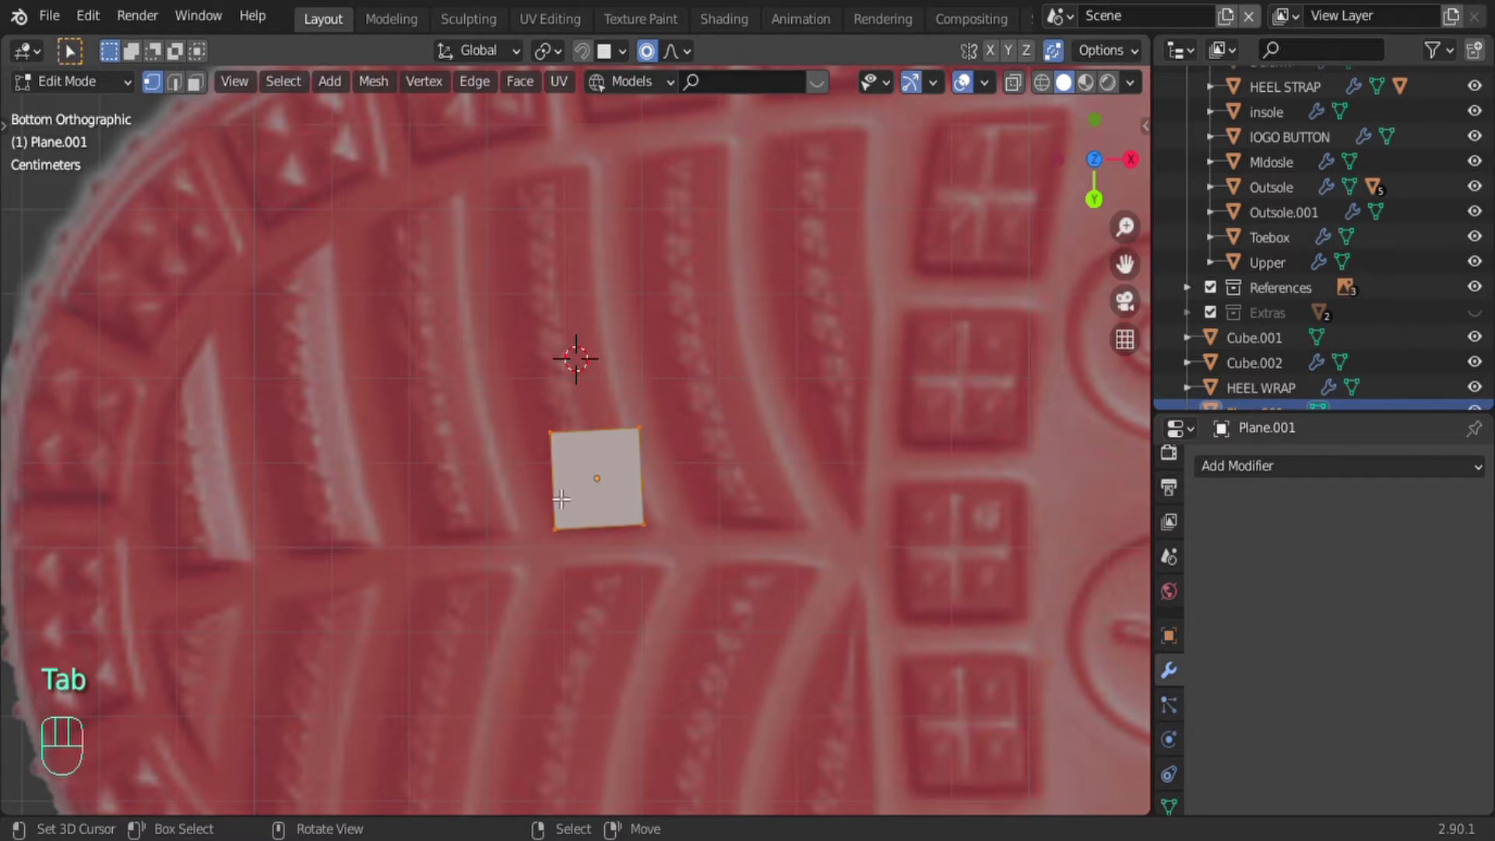
right_click(560, 550)
right_click(552, 433)
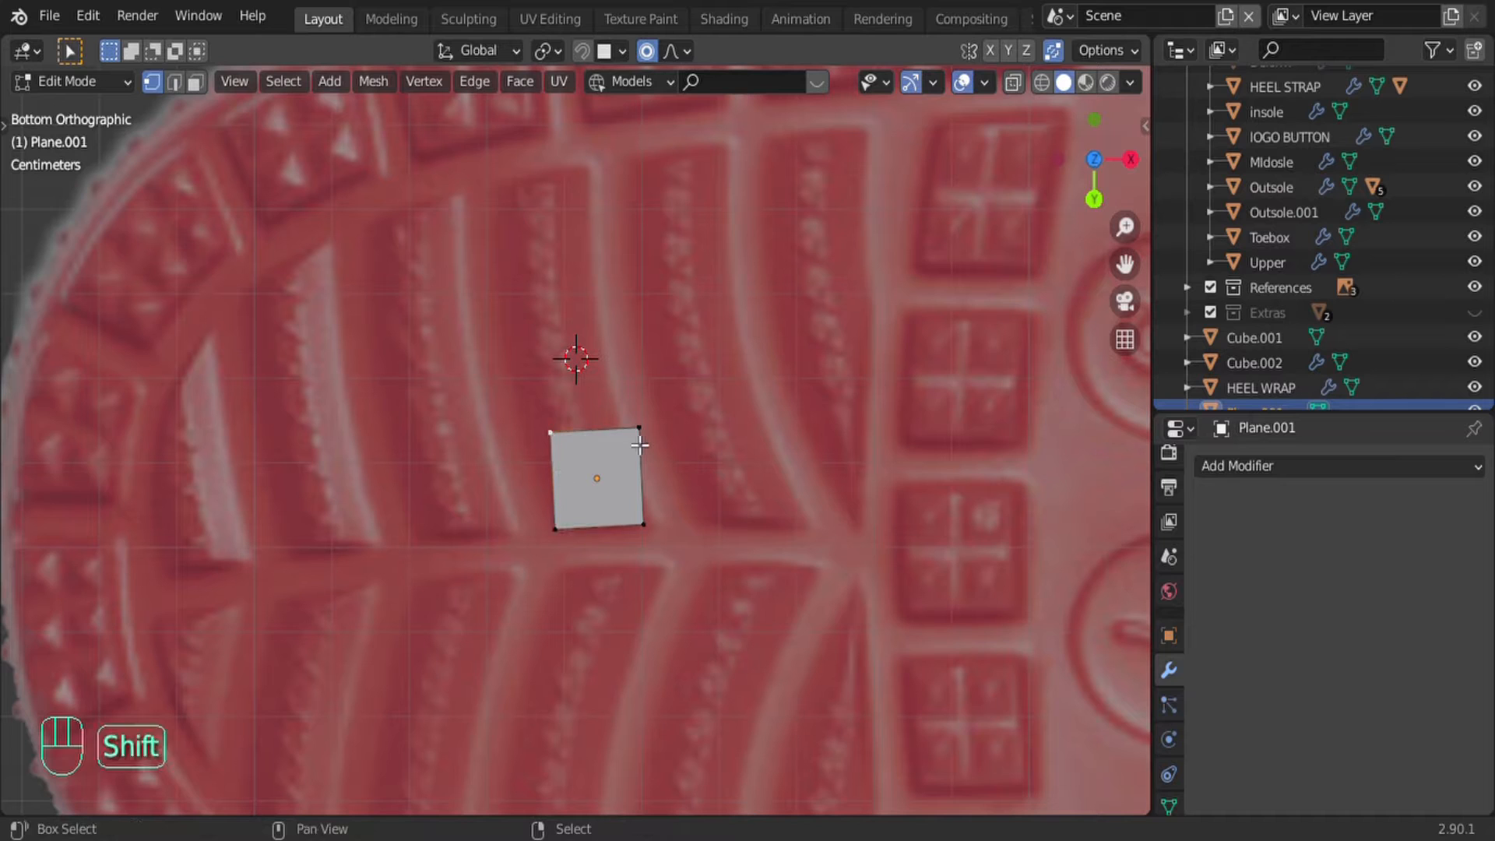
shift+right_click(639, 428)
key(Delete)
click(629, 436)
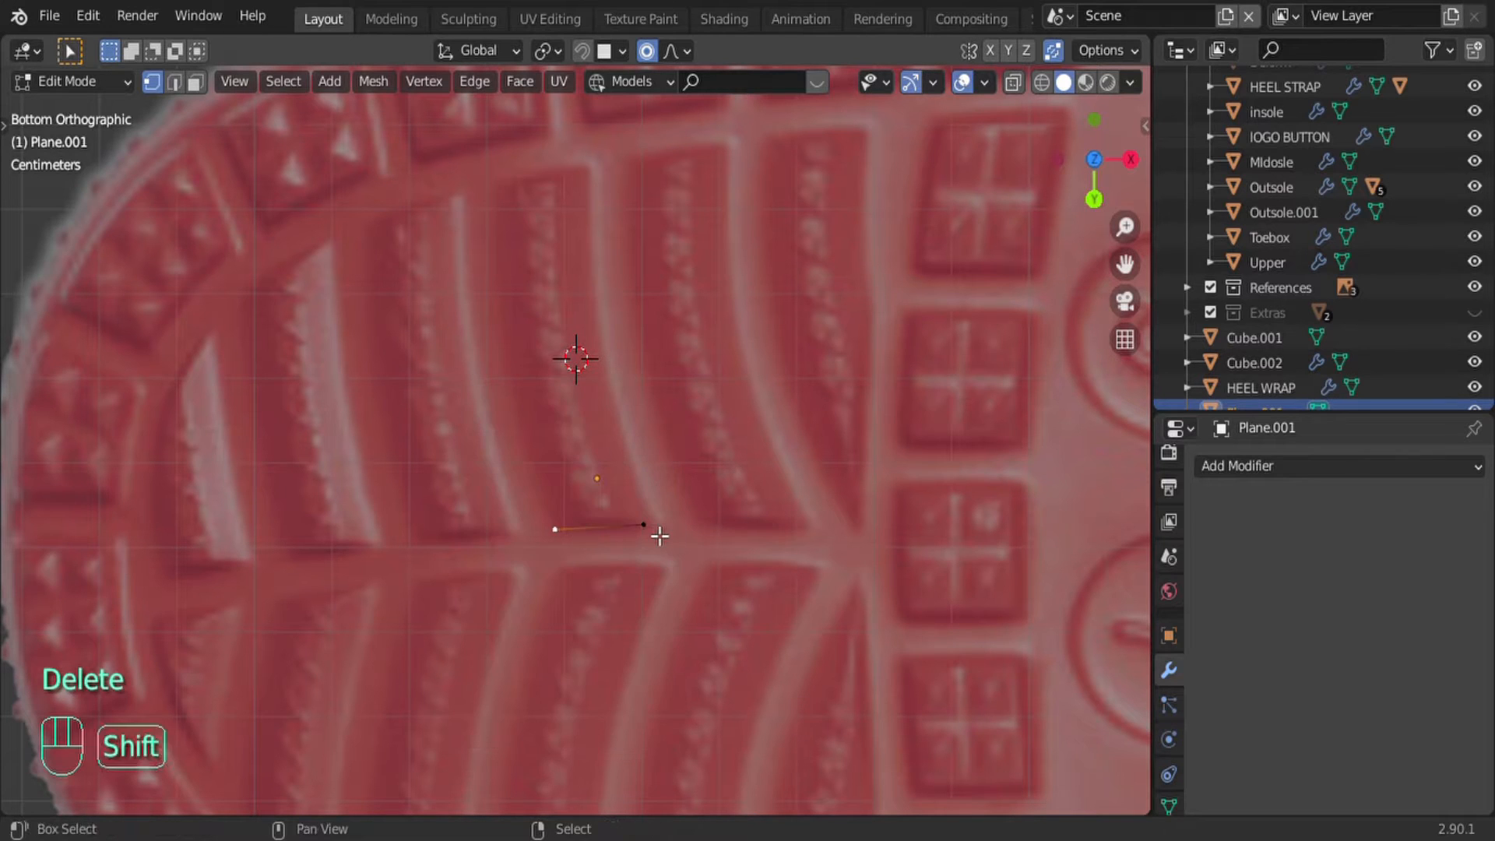
Step: Move and rotate the remaining edge to the midfoot end of the centre groove, then shorten it to span the groove beside the last ridge
shift+right_click(645, 526)
key(g)
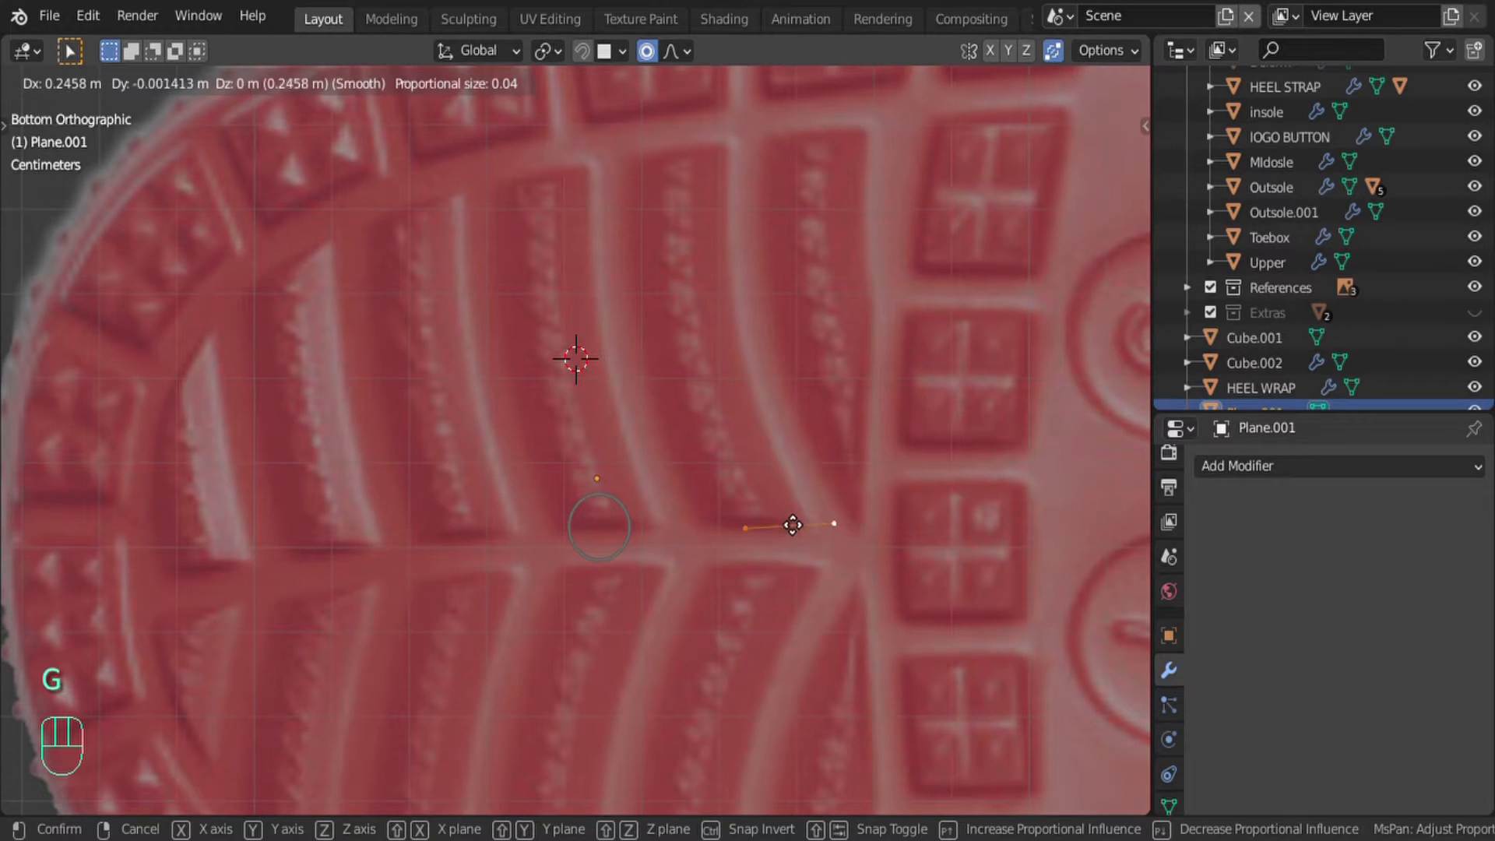
click(802, 524)
key(r)
click(876, 571)
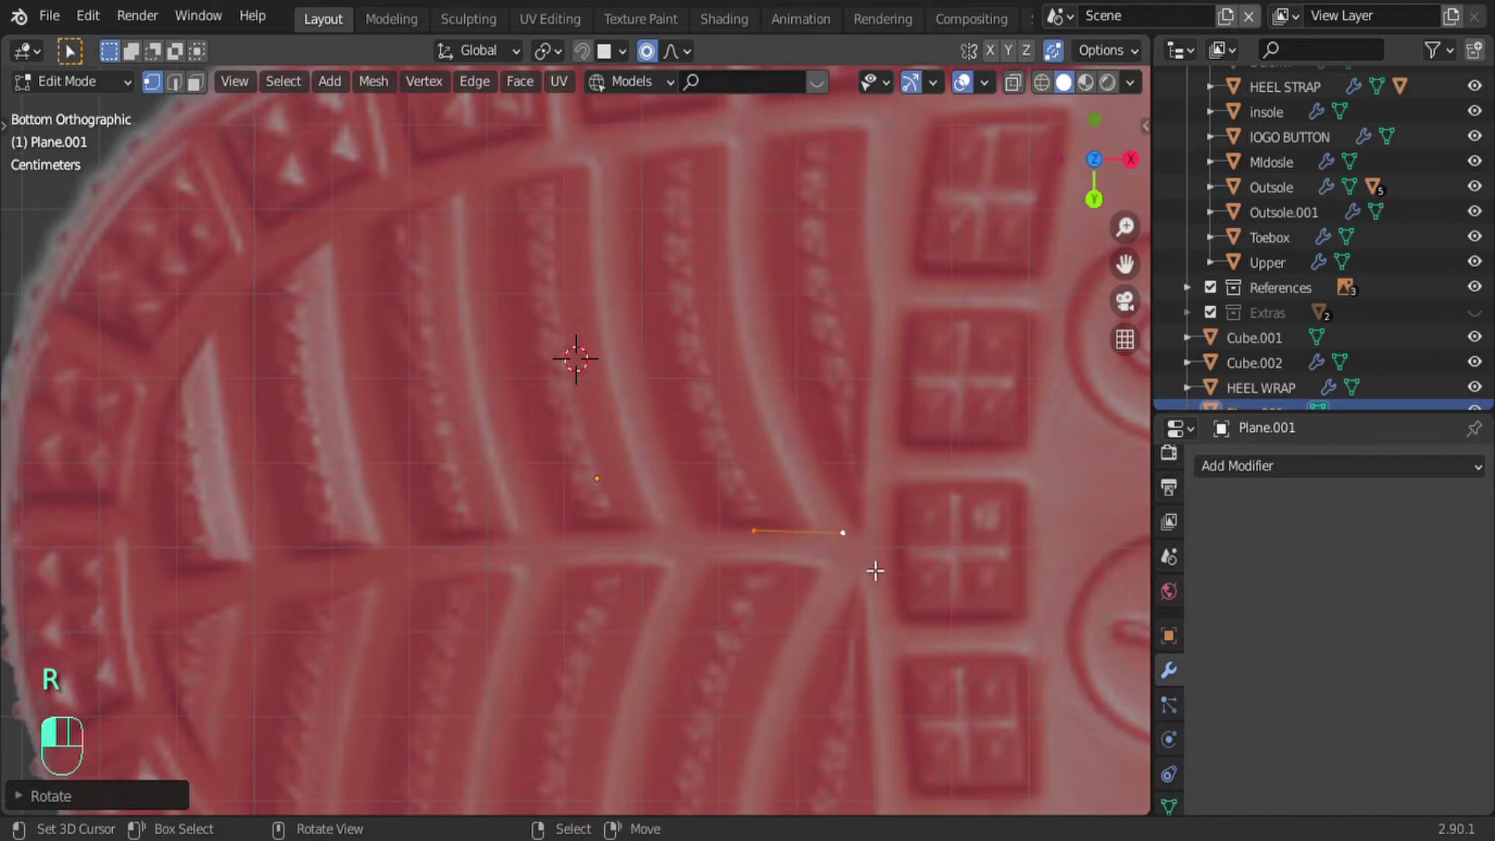
right_click(755, 535)
key(g)
click(802, 535)
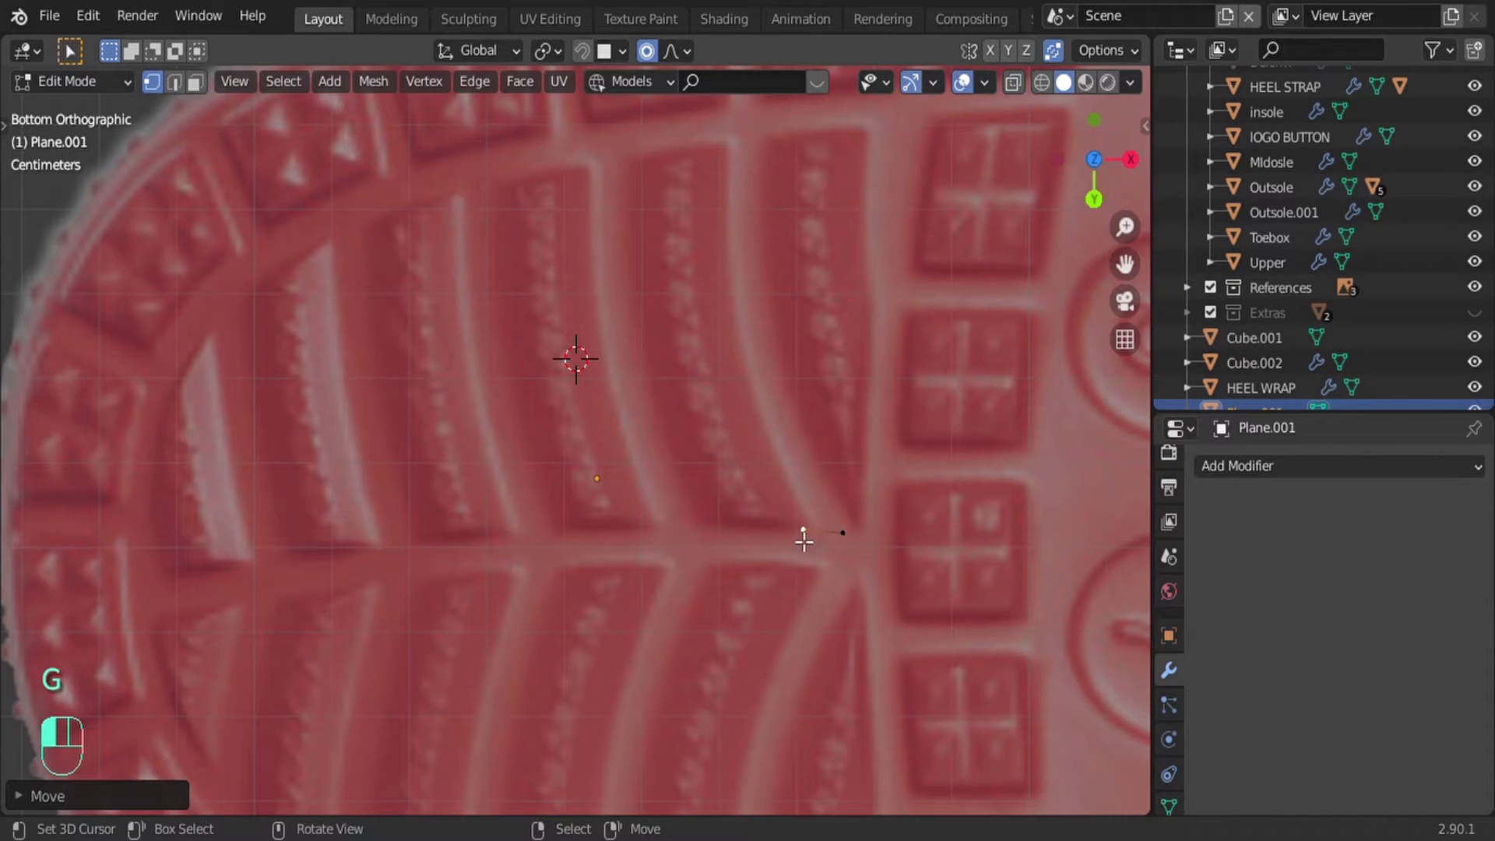
Step: Extrude vertices along the inner ends of the upper ridges toward the heel and close an outline around the rearmost ridge
ctrl+right_click(713, 526)
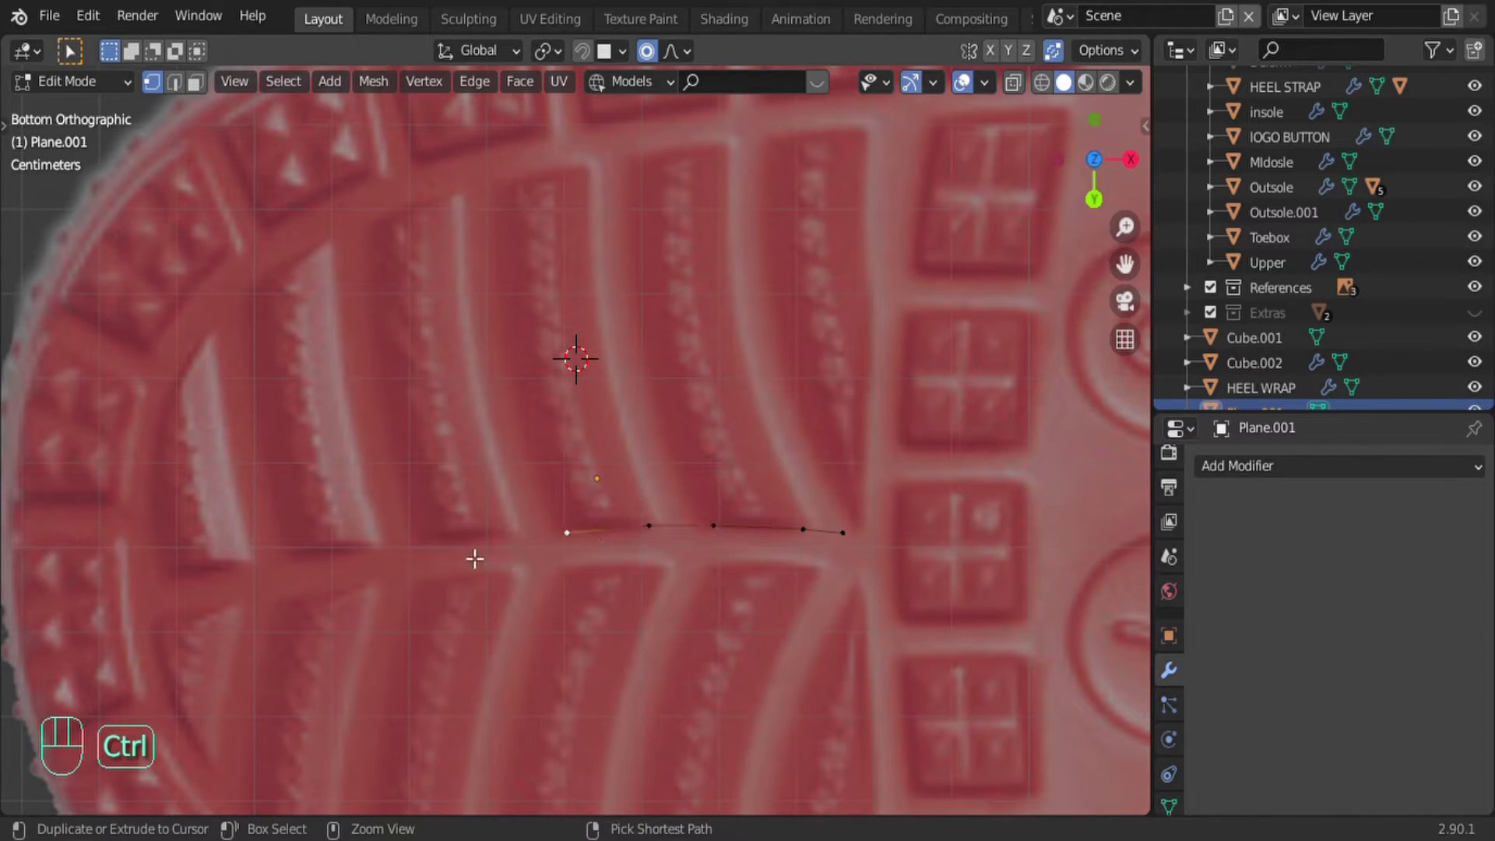
ctrl+right_click(417, 537)
ctrl+right_click(217, 345)
click(250, 566)
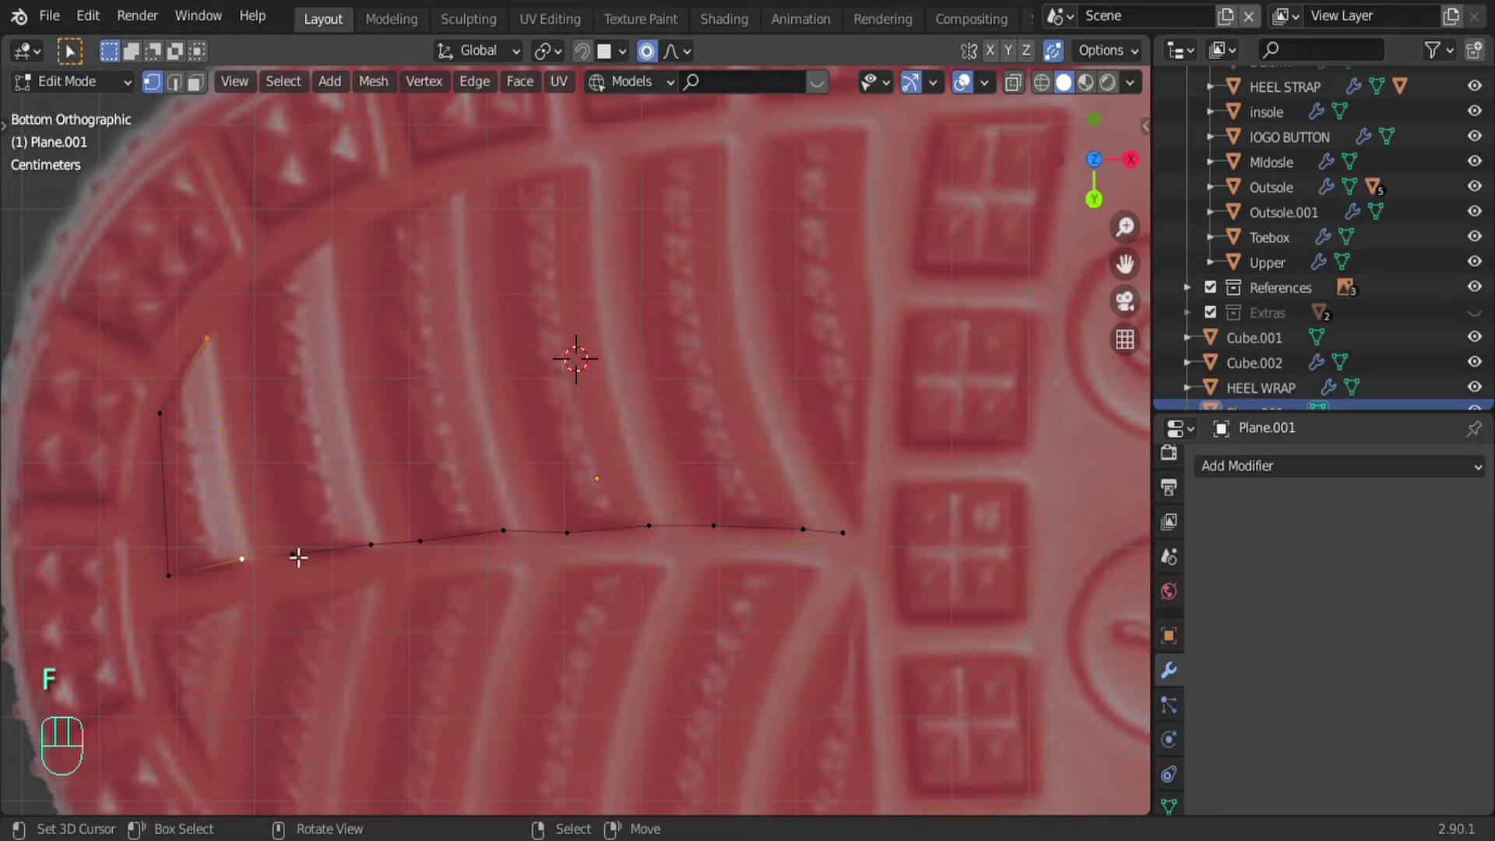
Step: Outline the second and third upper ridges from the heel by extruding vertices around them and joining the end vertices
ctrl+right_click(256, 292)
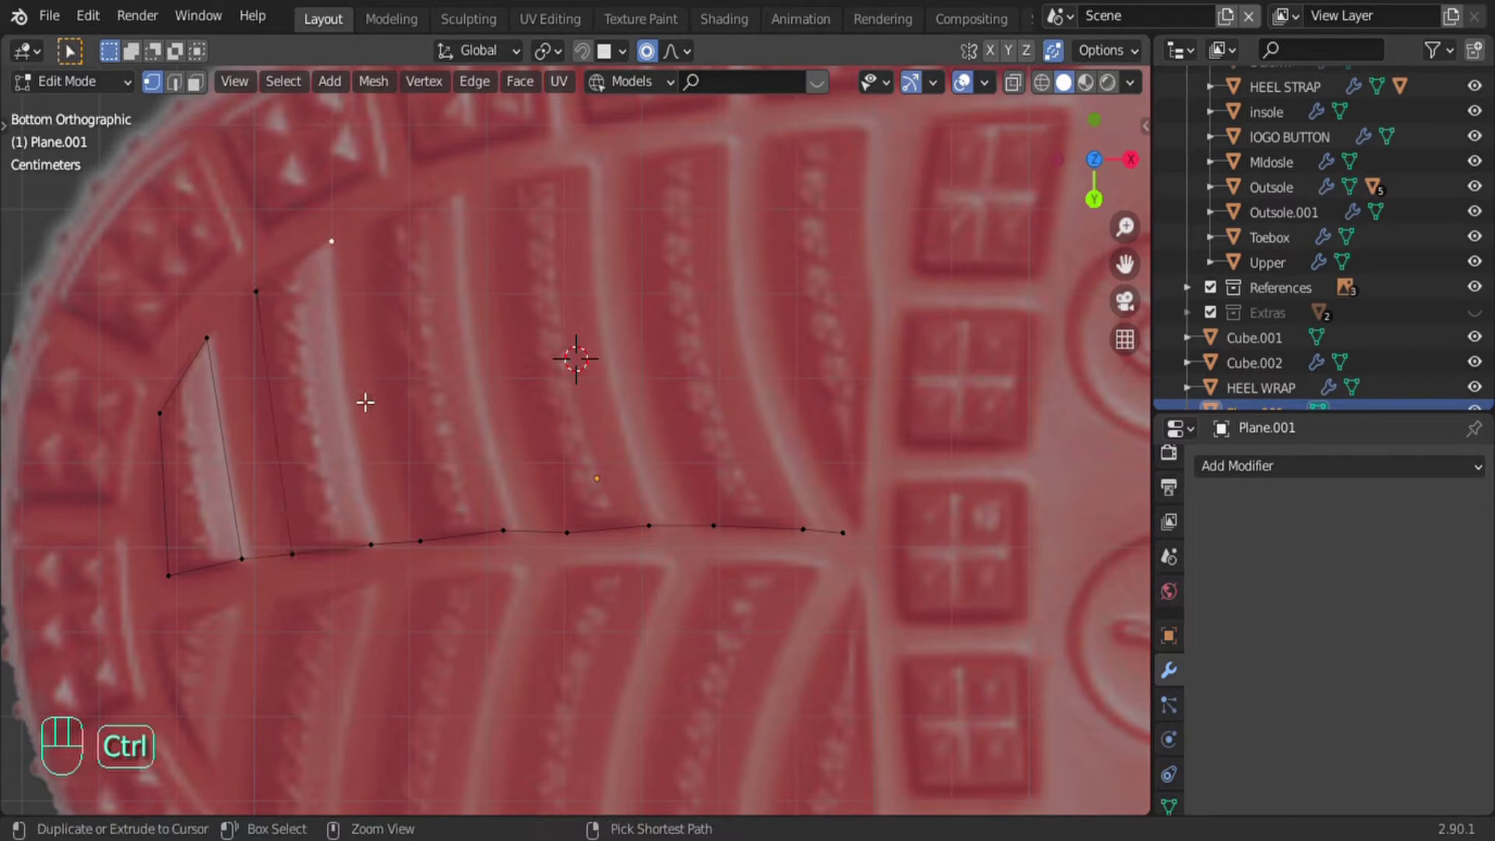
shift+click(371, 545)
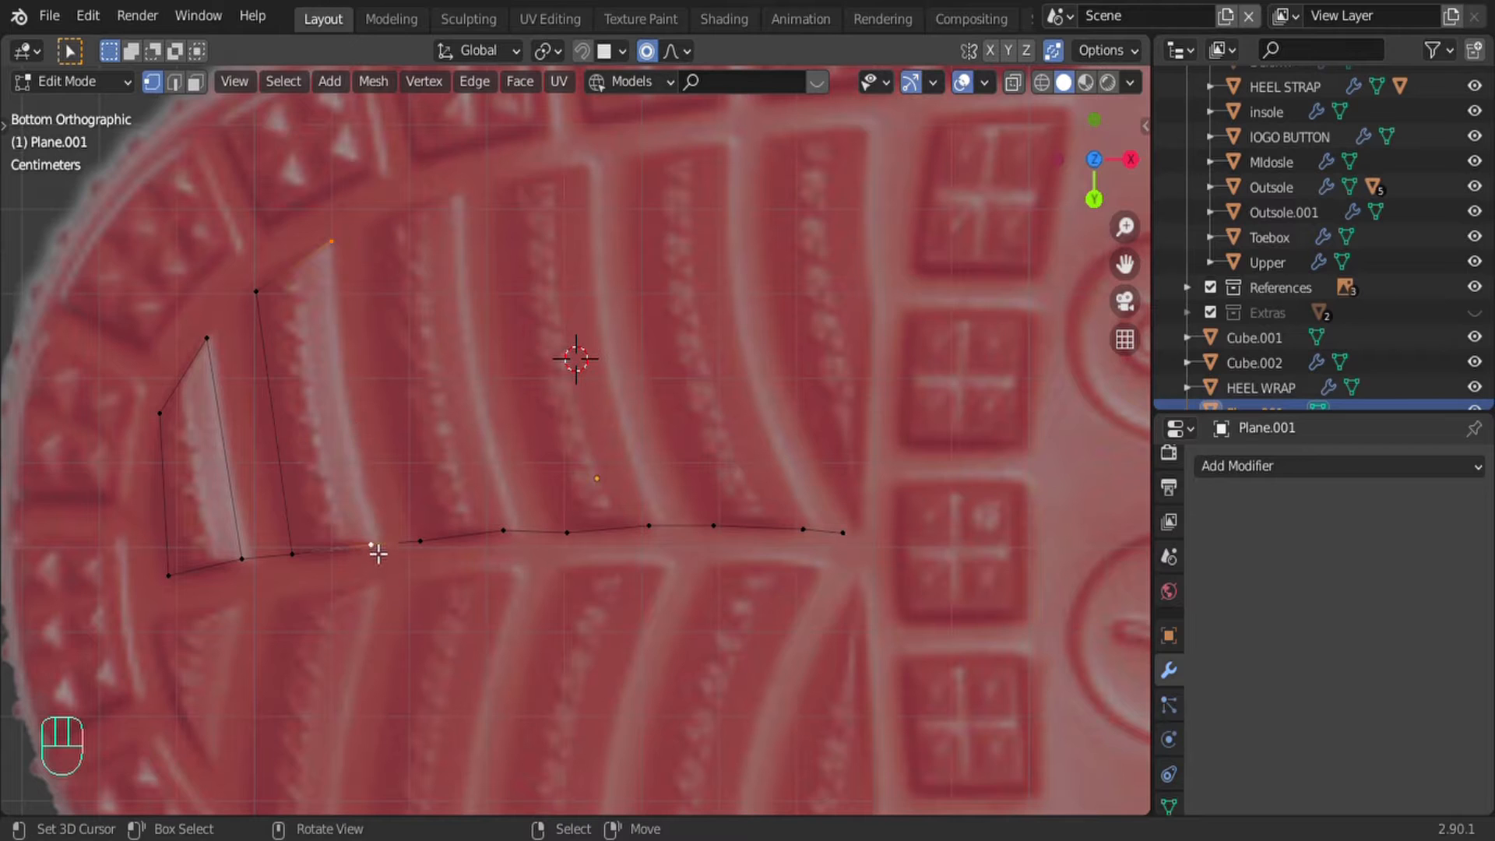
right_click(423, 539)
ctrl+click(370, 232)
ctrl+click(460, 201)
shift+right_click(504, 530)
key(f)
Step: Trace the fourth and fifth upper ridges from the heel with extruded vertices and connect each outline back to its base
right_click(567, 533)
ctrl+click(505, 190)
ctrl+click(589, 173)
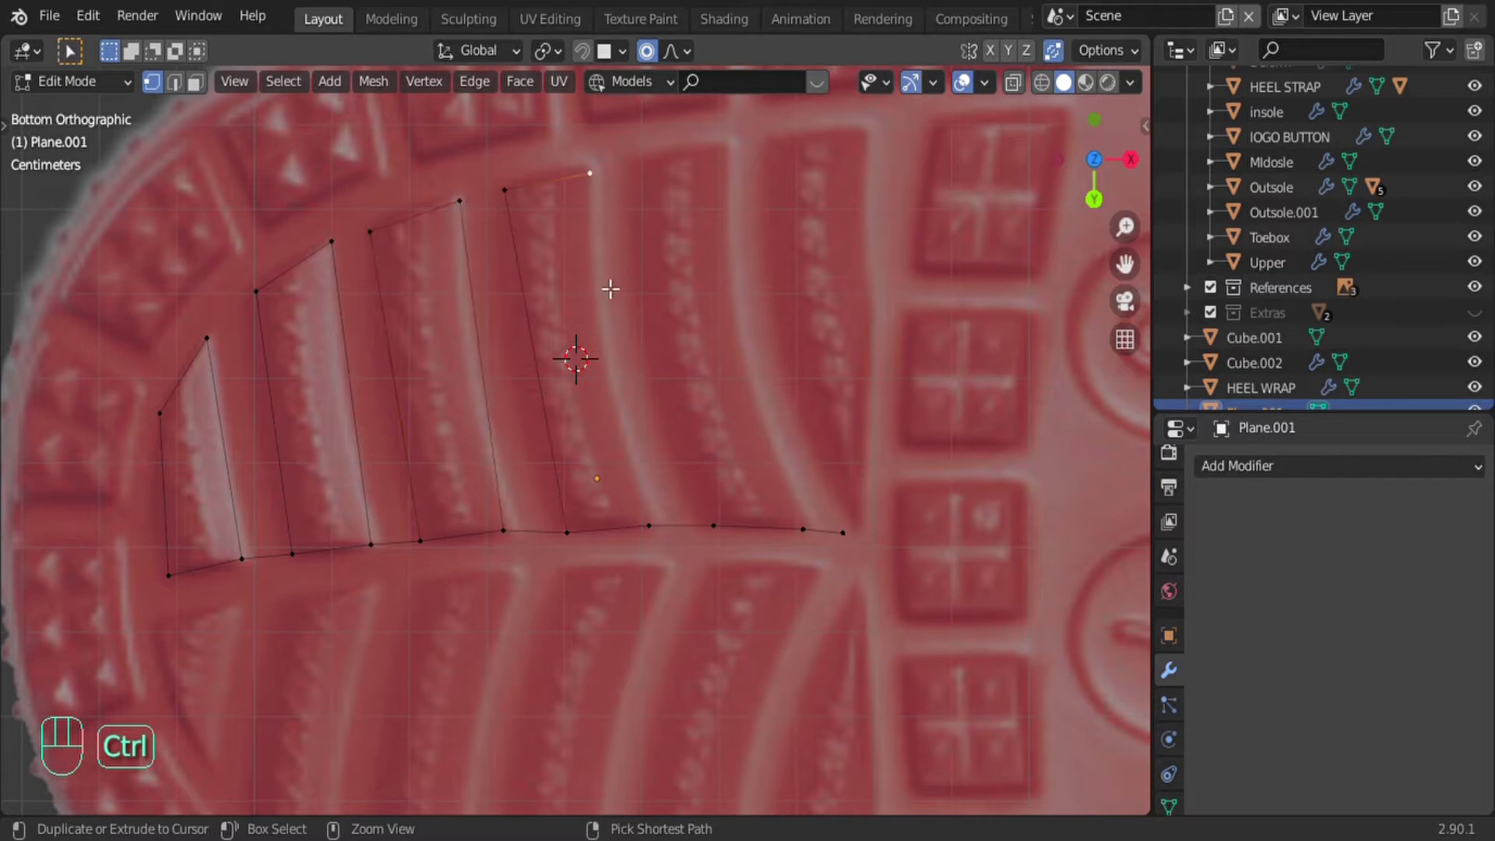
shift+right_click(649, 527)
key(f)
right_click(714, 527)
ctrl+click(641, 162)
ctrl+click(732, 144)
shift+right_click(803, 531)
key(f)
Step: Outline the triangular upper ridge nearest the midfoot and close it at its inner tip
right_click(844, 534)
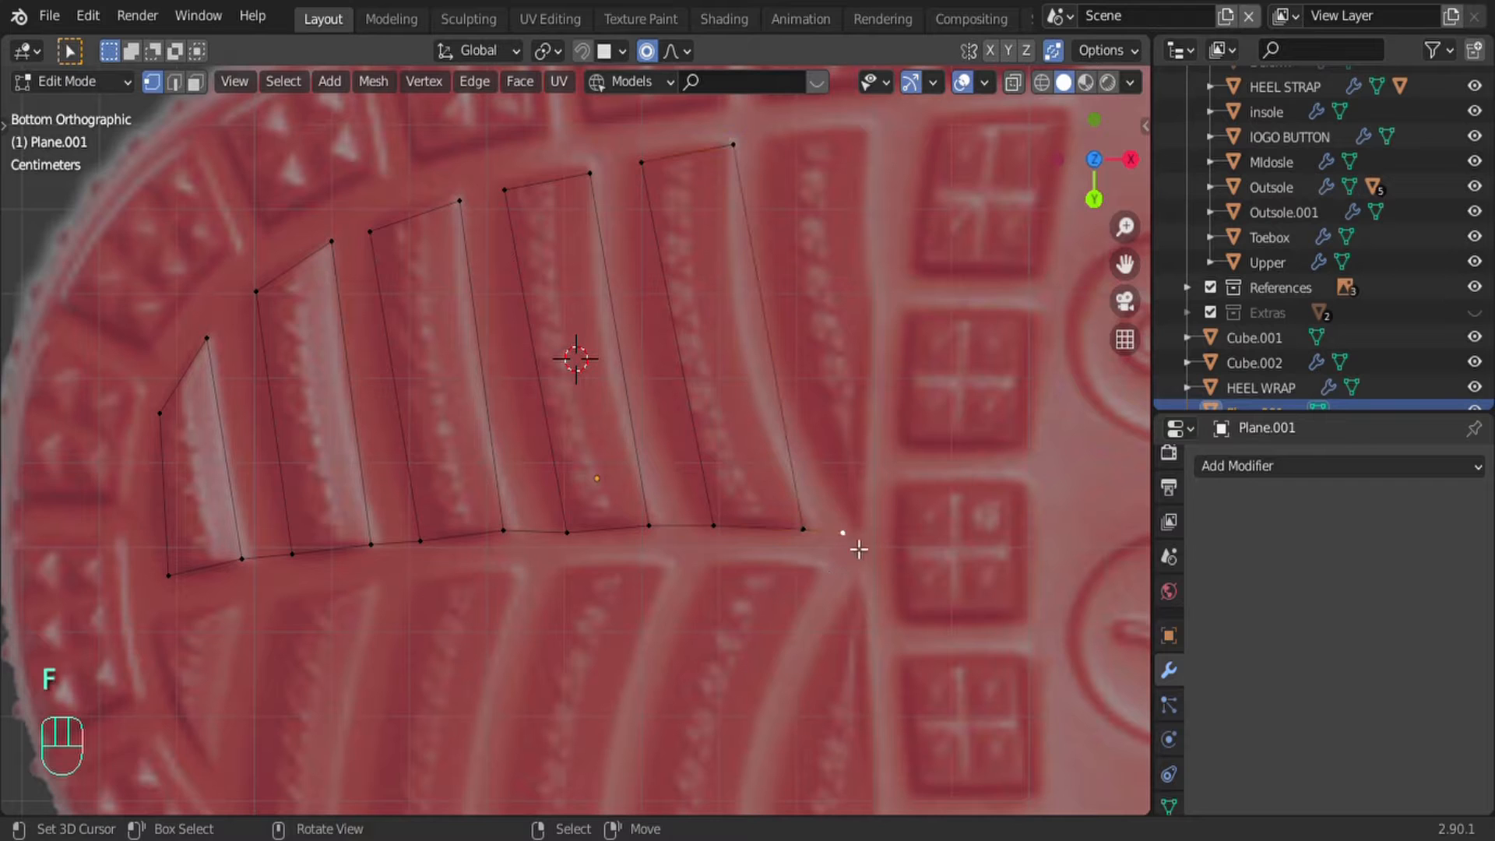
ctrl+click(771, 144)
ctrl+click(860, 140)
shift+right_click(844, 535)
key(f)
Step: Delete the five short edges that connect neighbouring ridge outlines along the centre groove
shift+middle_drag(444, 394, 584, 387)
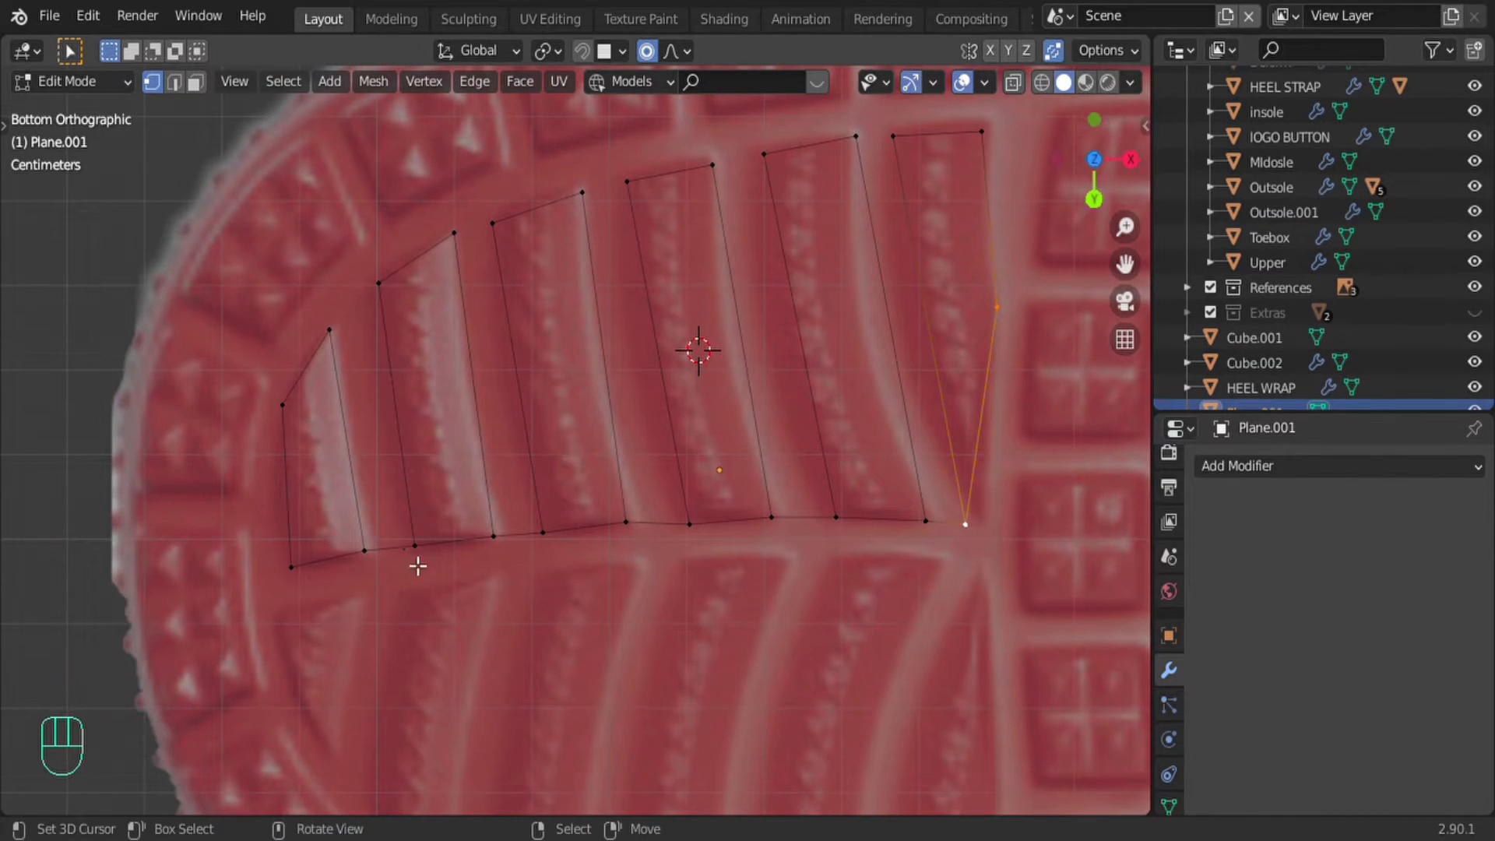
shift+middle_drag(789, 569, 740, 413)
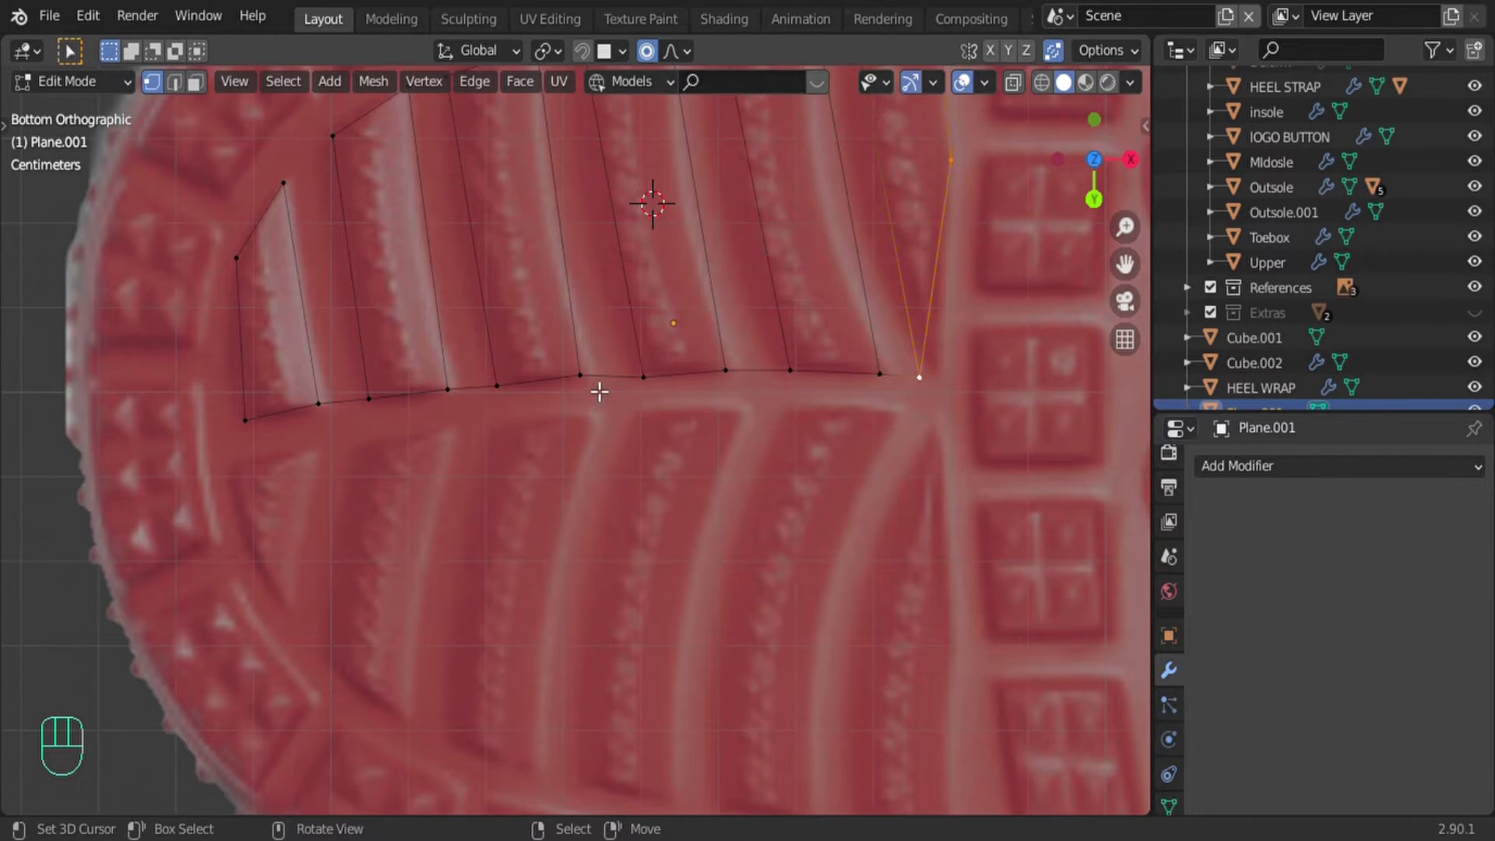
right_click(623, 389)
shift+middle_drag(304, 411, 330, 456)
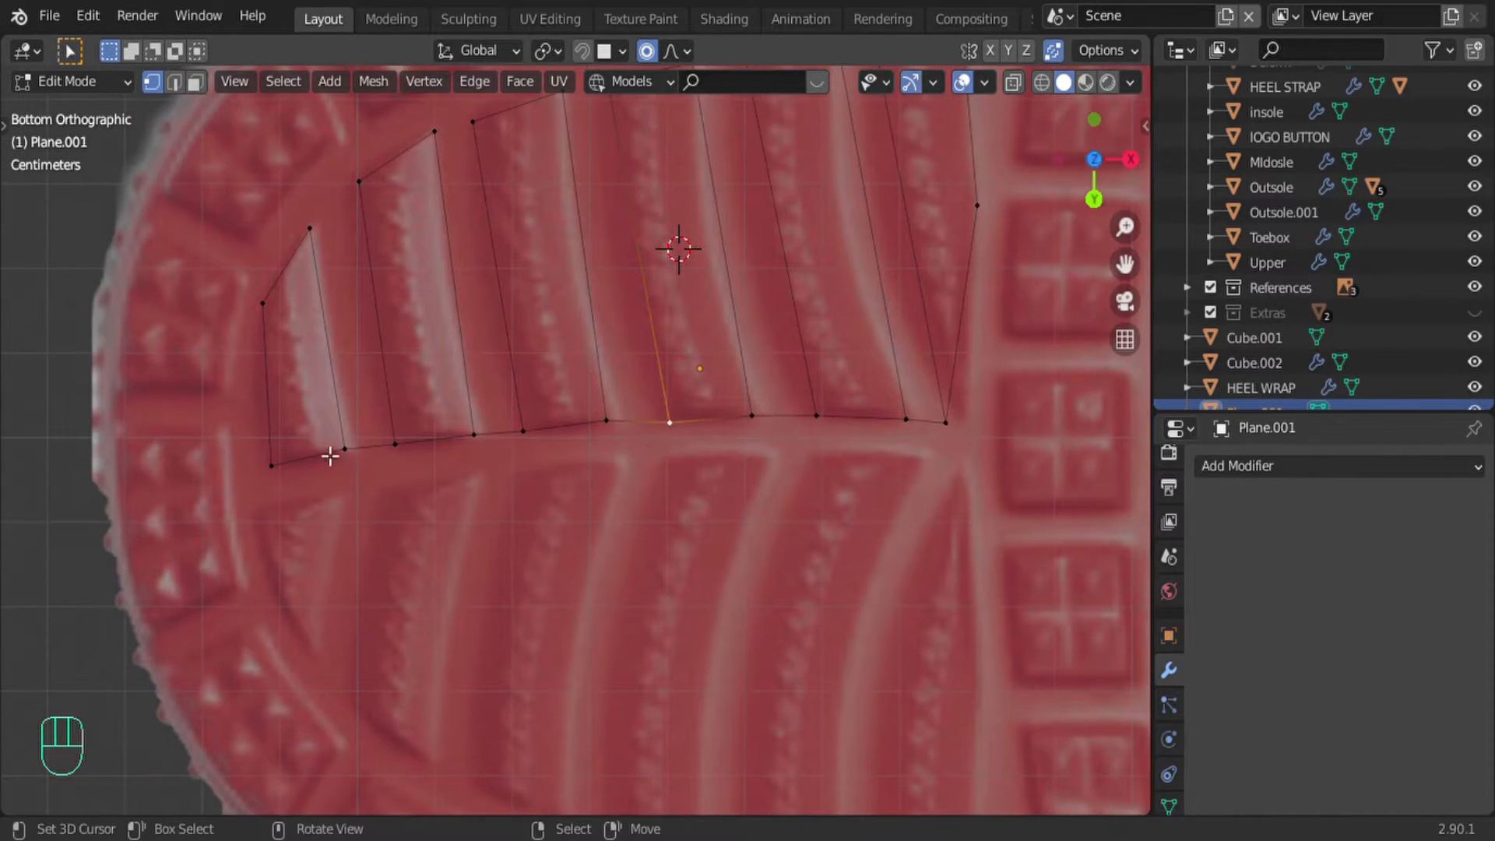
key(2)
right_click(398, 444)
shift+right_click(510, 436)
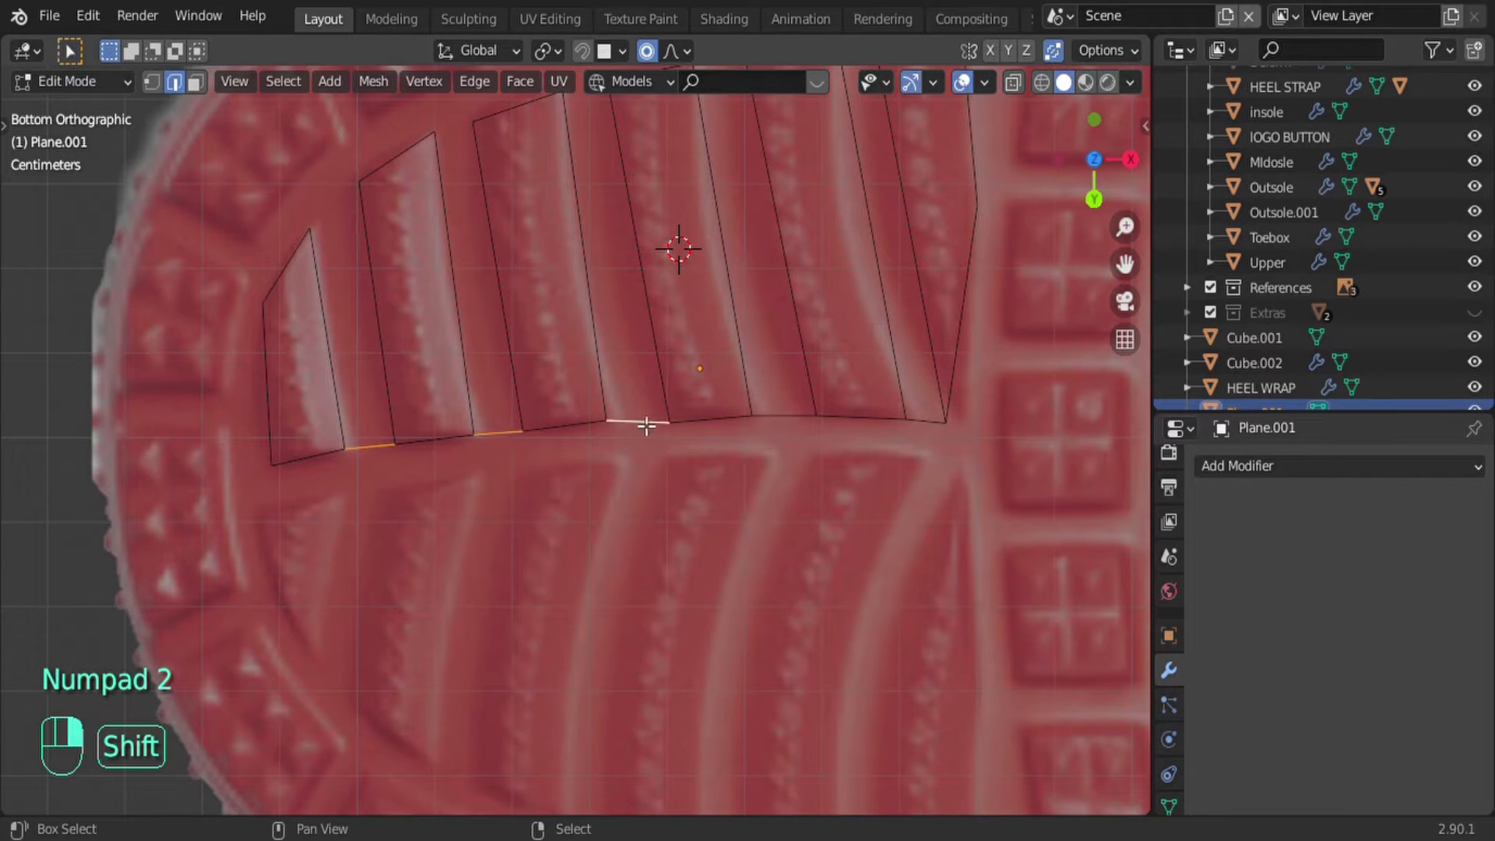
shift+right_click(794, 425)
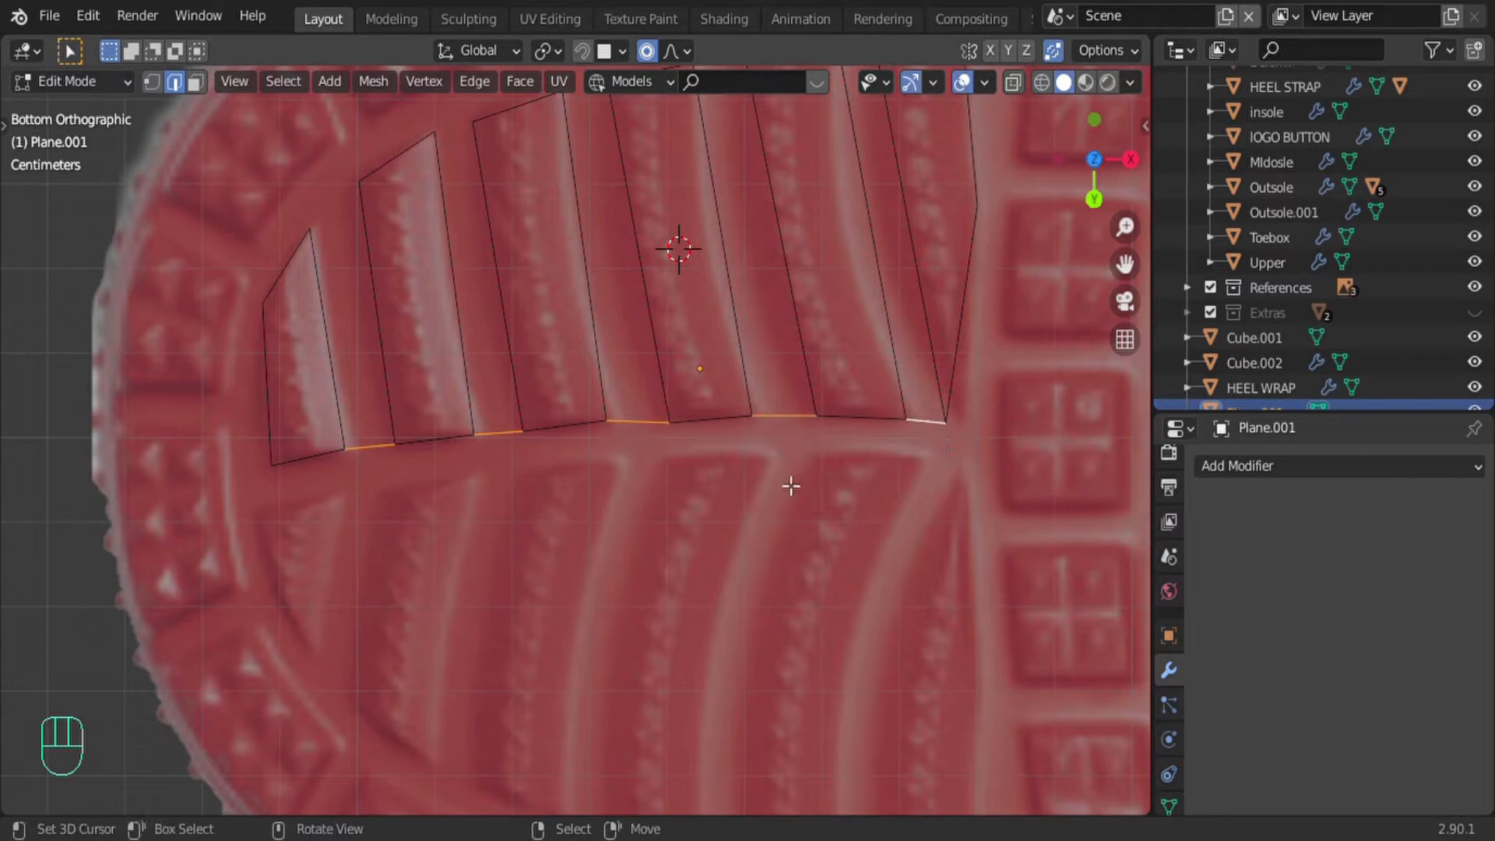
key(Delete)
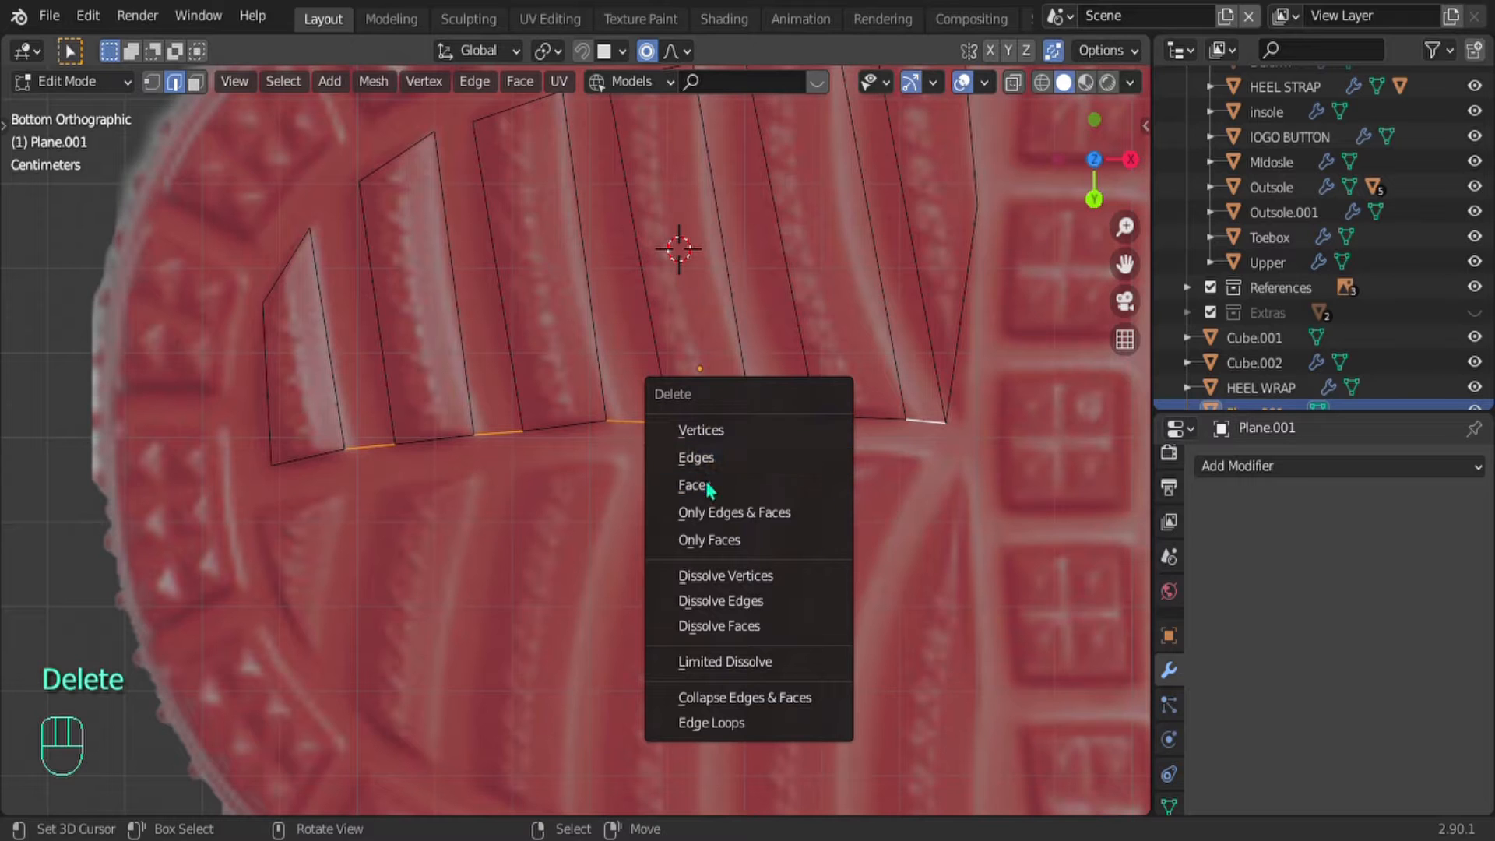
click(711, 461)
shift+middle_drag(553, 444, 512, 577)
shift+middle_drag(818, 369, 427, 431)
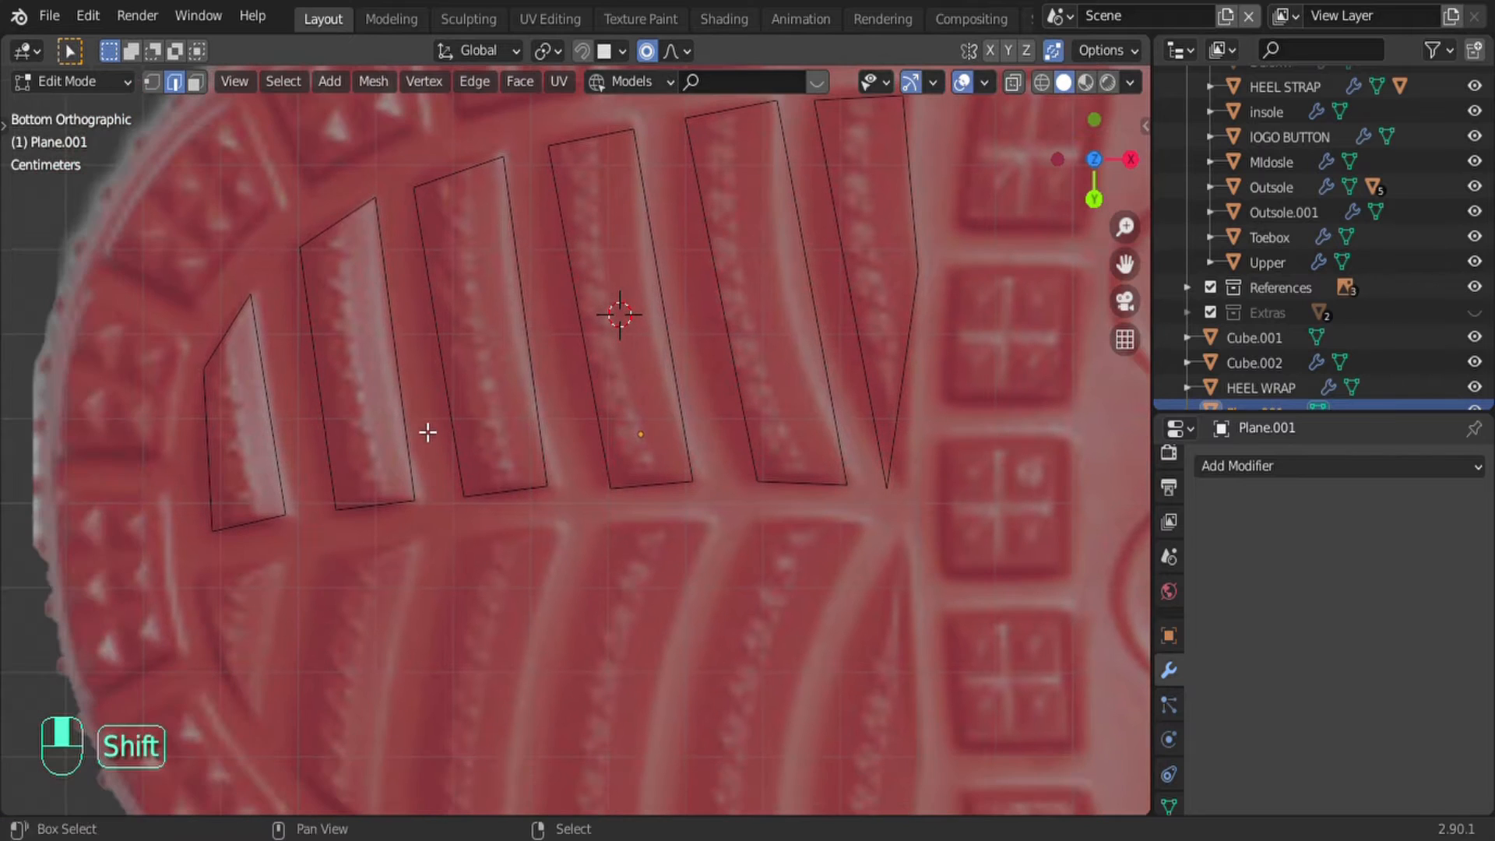
shift+middle_drag(401, 544, 377, 504)
Step: Duplicate all six ridge outlines and mirror the copy by scaling it -1 along Y
key(a)
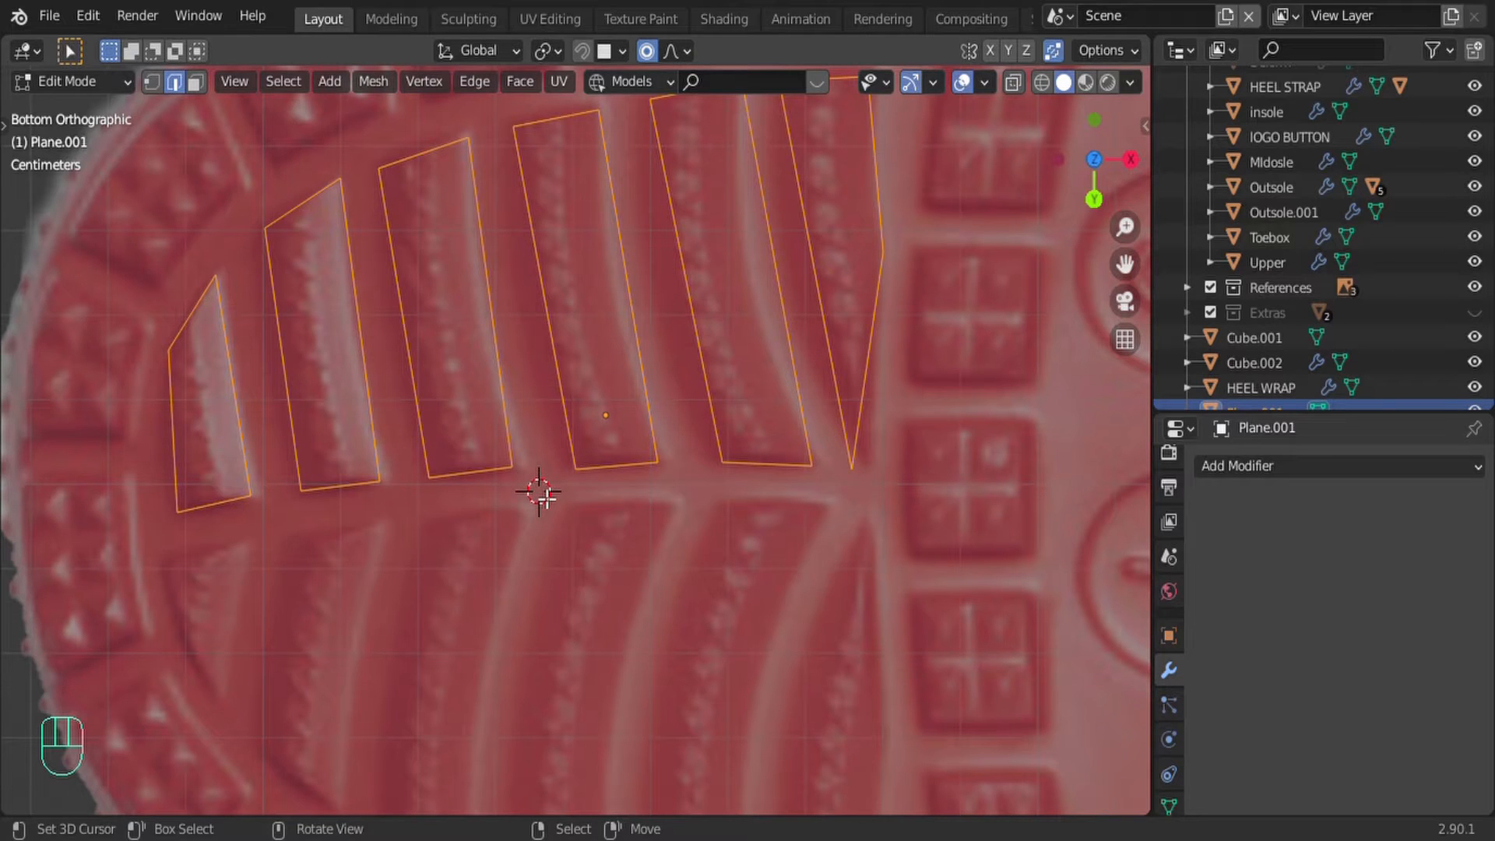
key(shift+d)
click(550, 644)
key(s)
key(y)
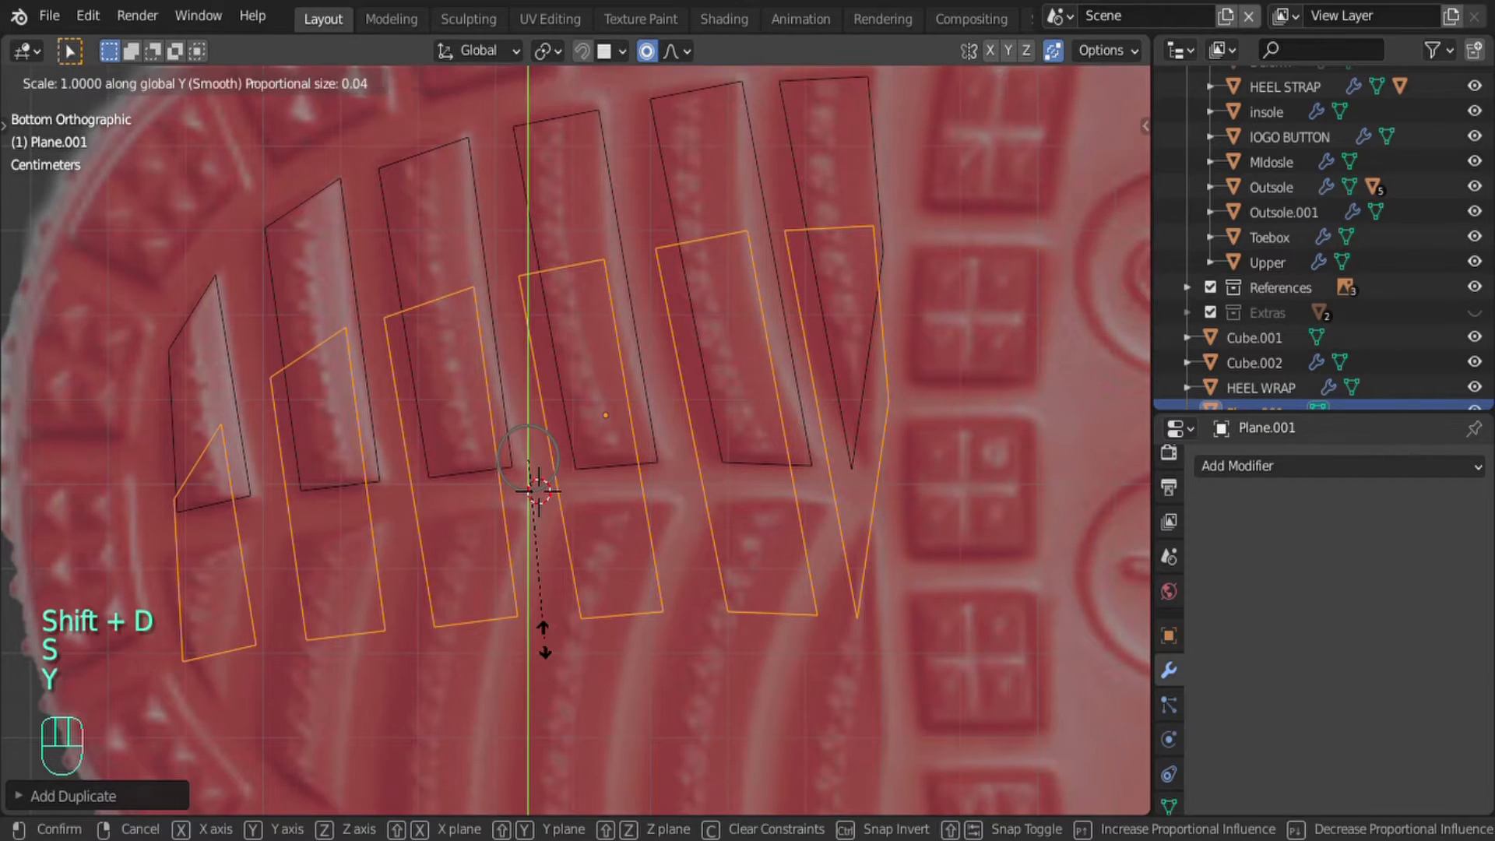
key(KP_Subtract)
key(KP_1)
key(Return)
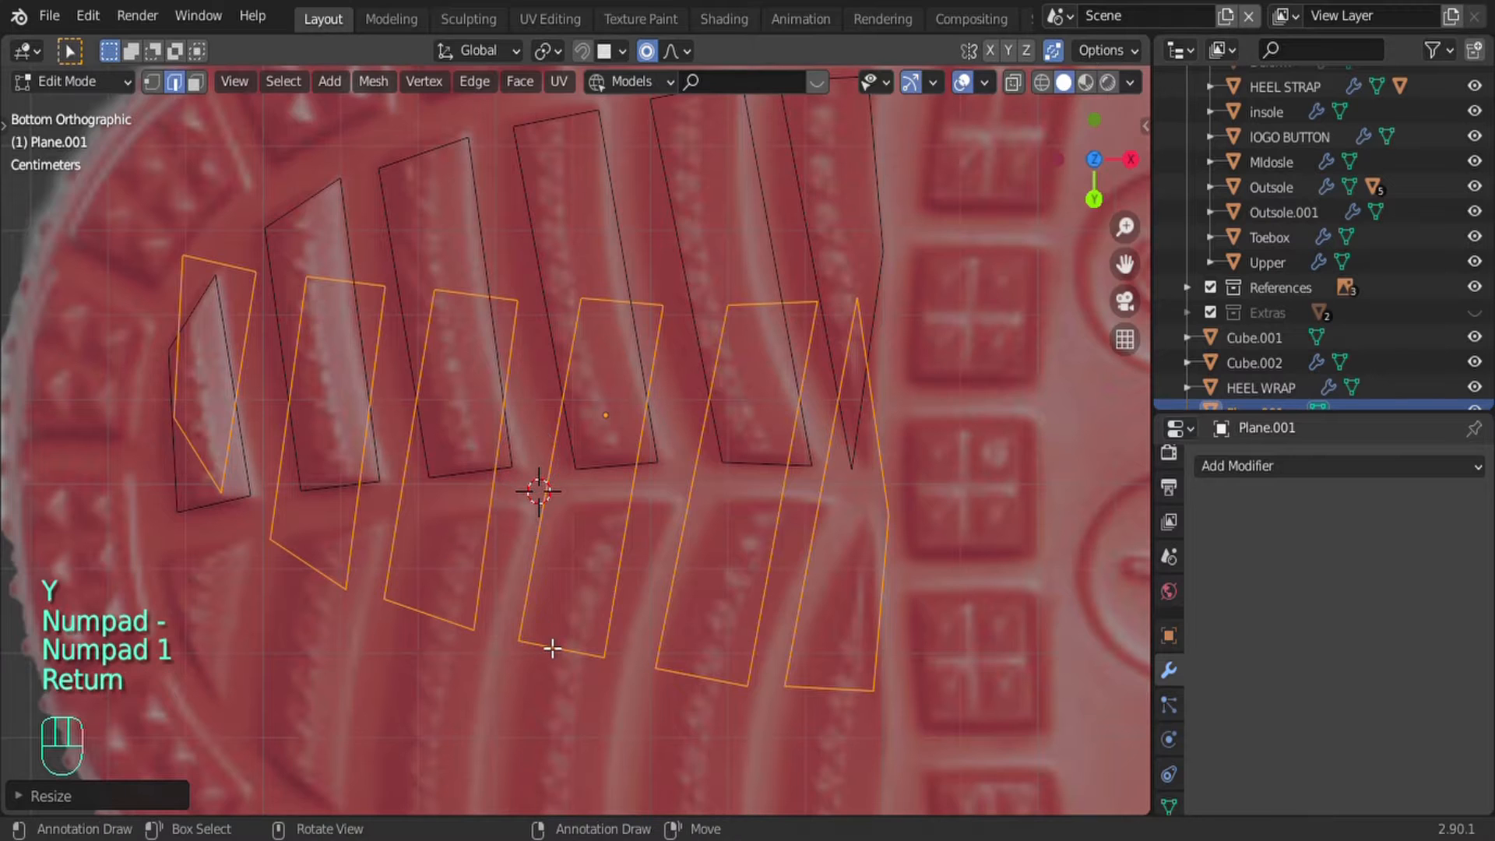
Step: Move the mirrored outlines over the lower row of heel ridges in the reference
scroll(552, 648, down, 2)
shift+middle_drag(577, 561, 601, 444)
key(g)
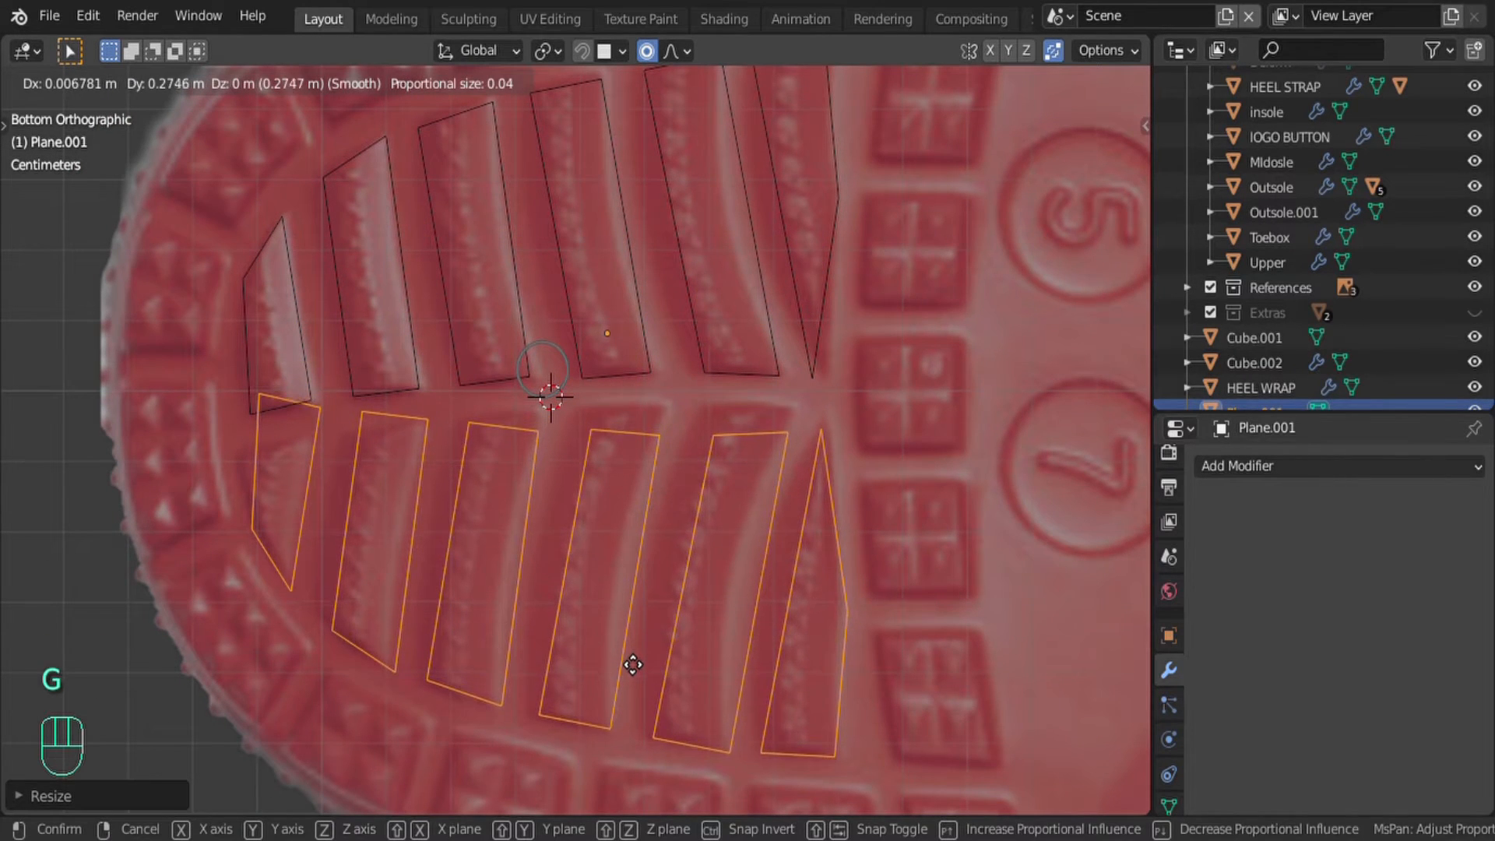
click(633, 665)
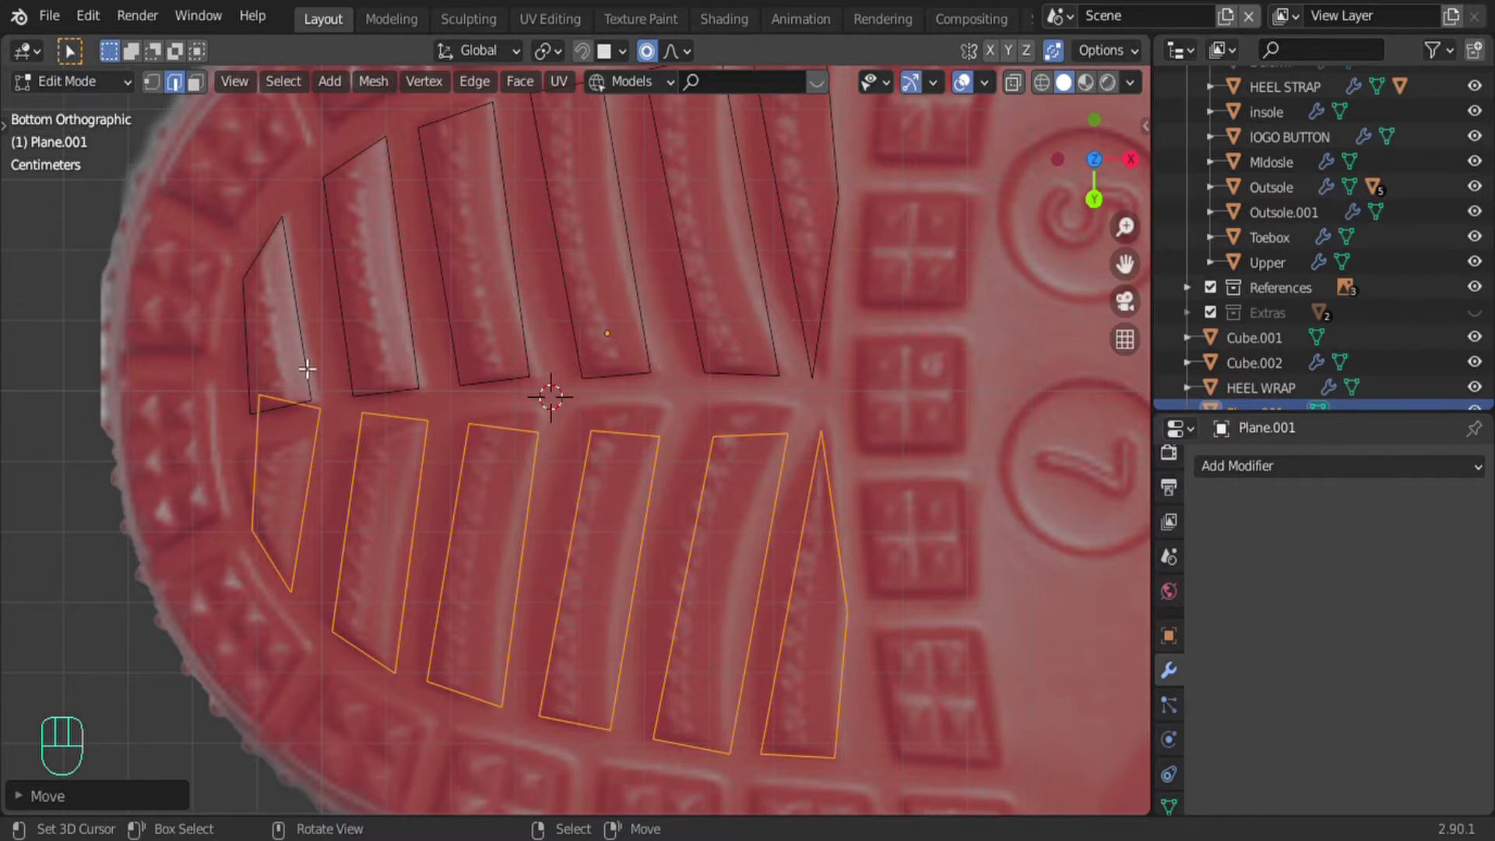
Step: Align the inner corners of the rearmost lower ridge outline and the heel-side inner corner of its neighbour with the reference
key(1)
right_click(276, 394)
key(g)
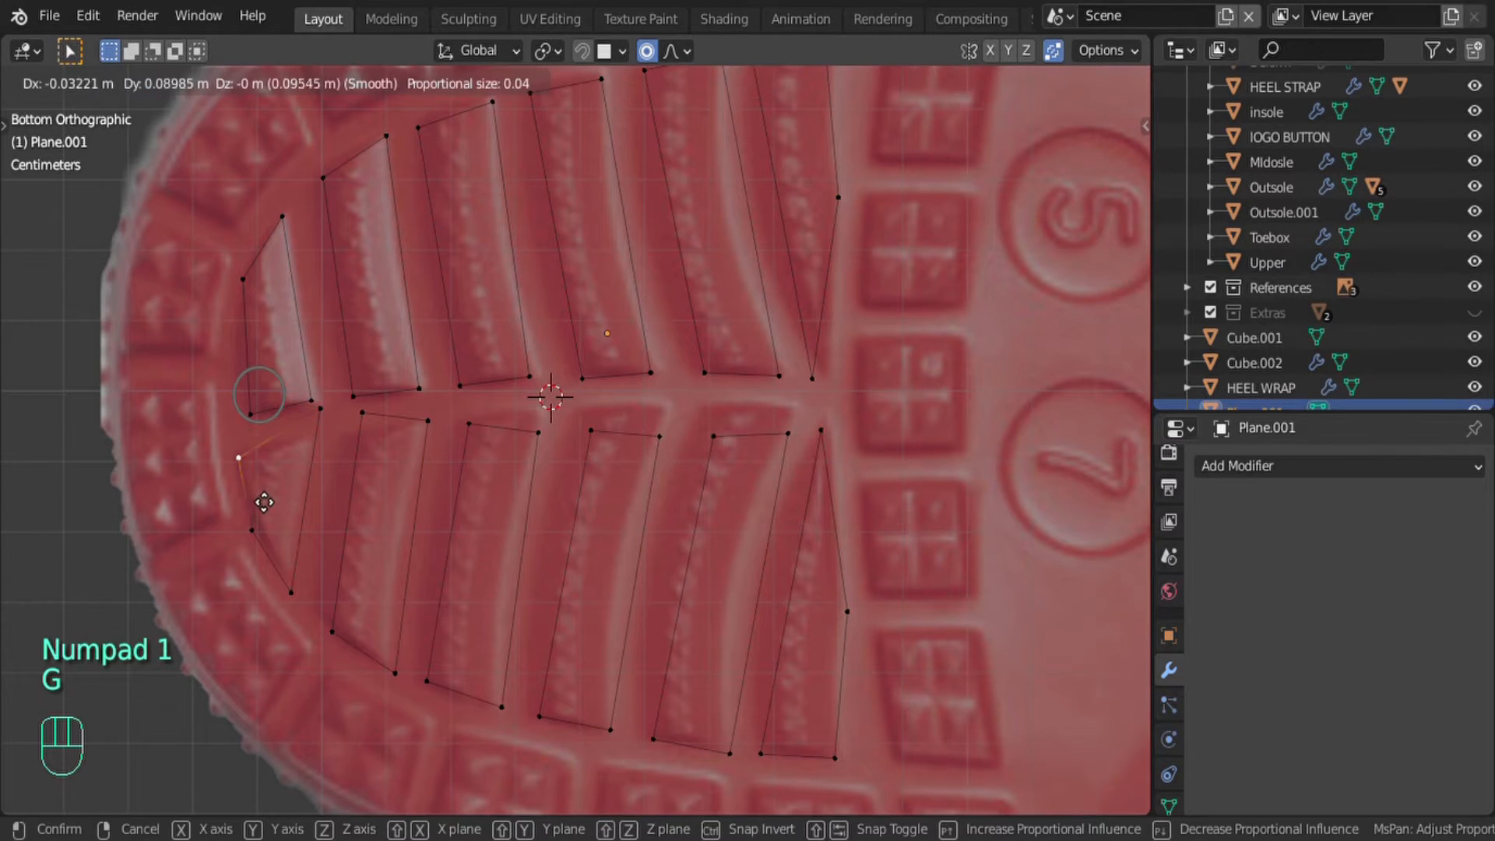
click(307, 434)
key(g)
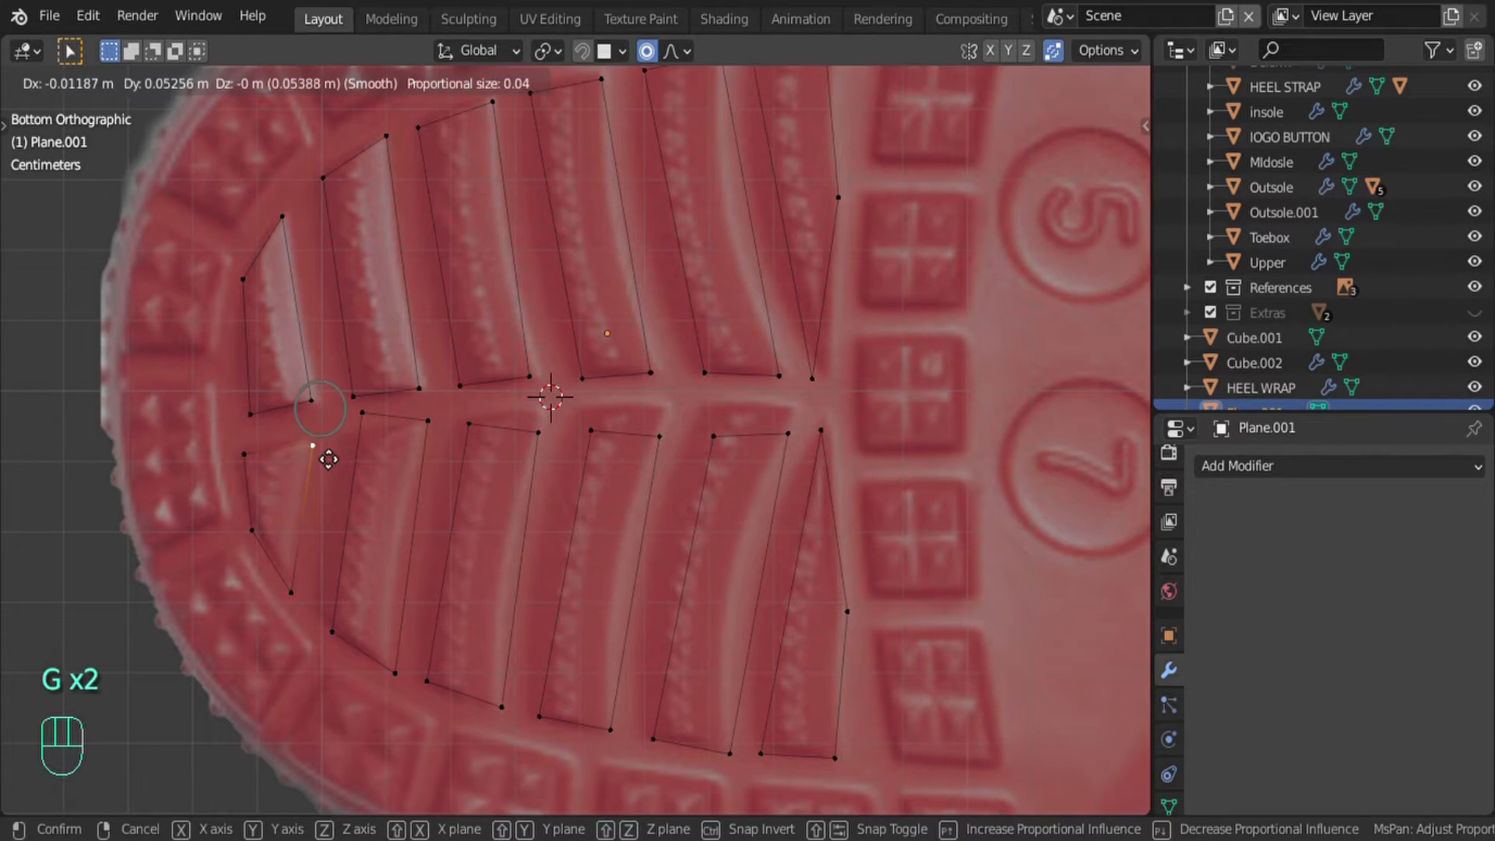
click(346, 444)
key(g)
click(343, 461)
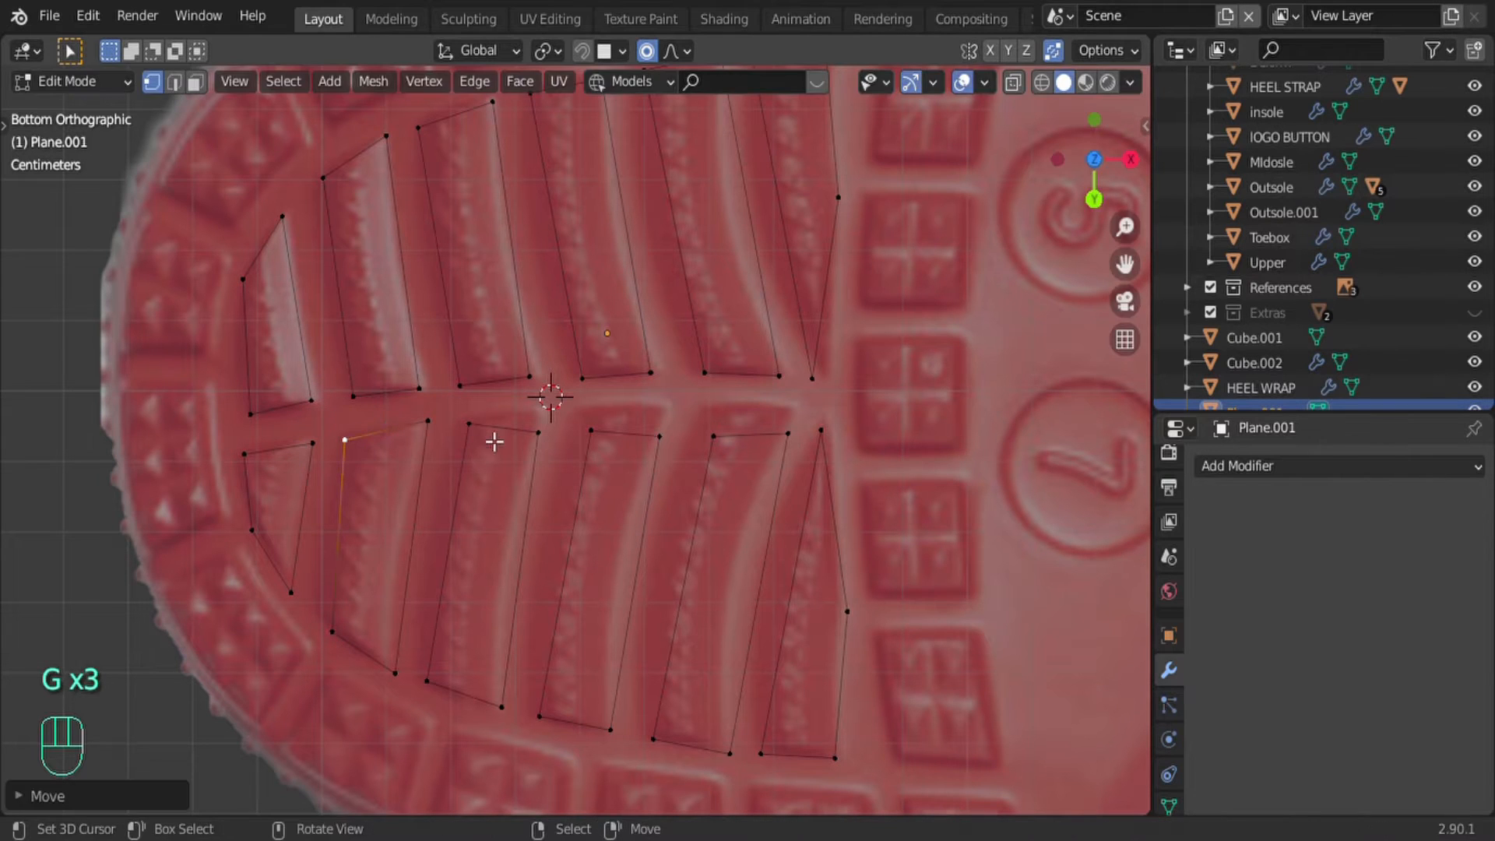
Step: Move the third lower outline's midfoot-side inner corner and both inner corners of the fourth onto the reference ridges
right_click(541, 435)
key(g)
click(540, 417)
right_click(594, 443)
key(g)
click(579, 427)
right_click(667, 441)
click(663, 411)
Step: Fit the fifth lower outline's two inner corners and the triangular outline's tip to the reference
right_click(713, 436)
key(g)
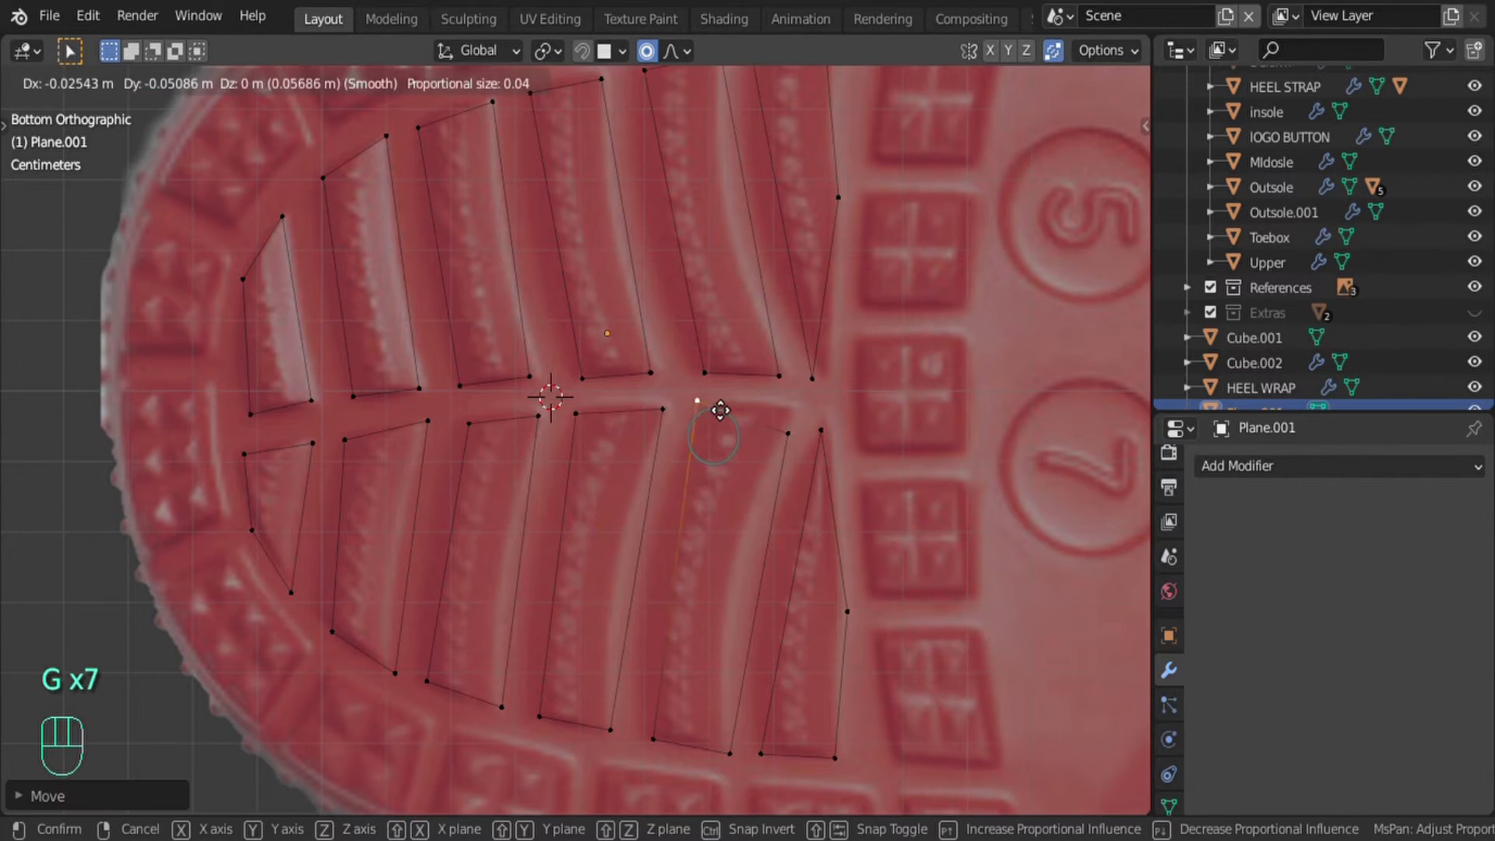
click(708, 405)
right_click(790, 434)
key(g)
click(795, 417)
right_click(845, 449)
key(g)
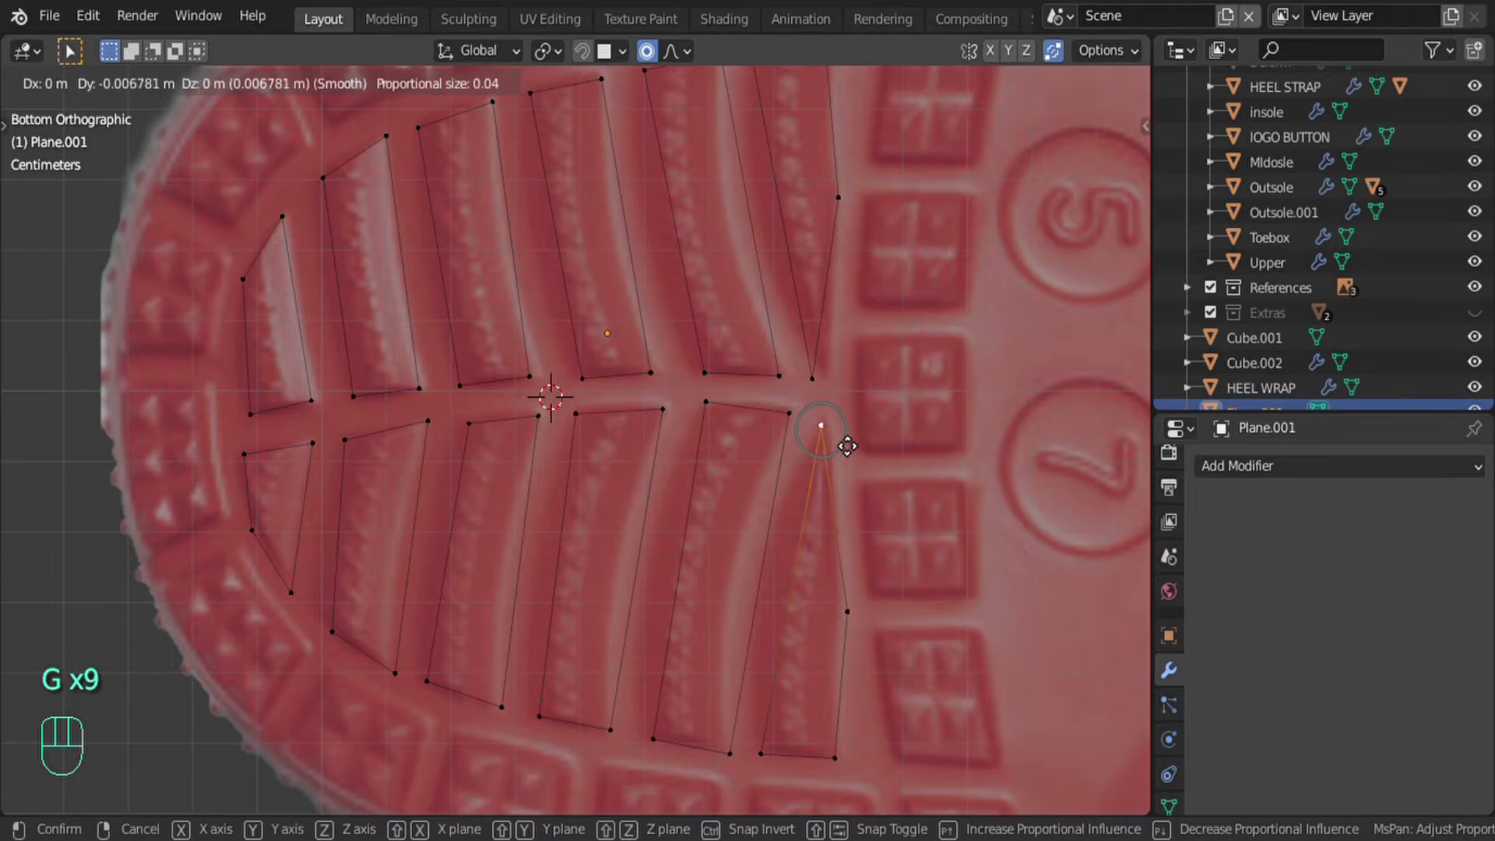
click(848, 444)
Step: Select all the closed ridge outlines, fill them with faces, and turn on X-ray display to see the reference through them
scroll(503, 434, down, 2)
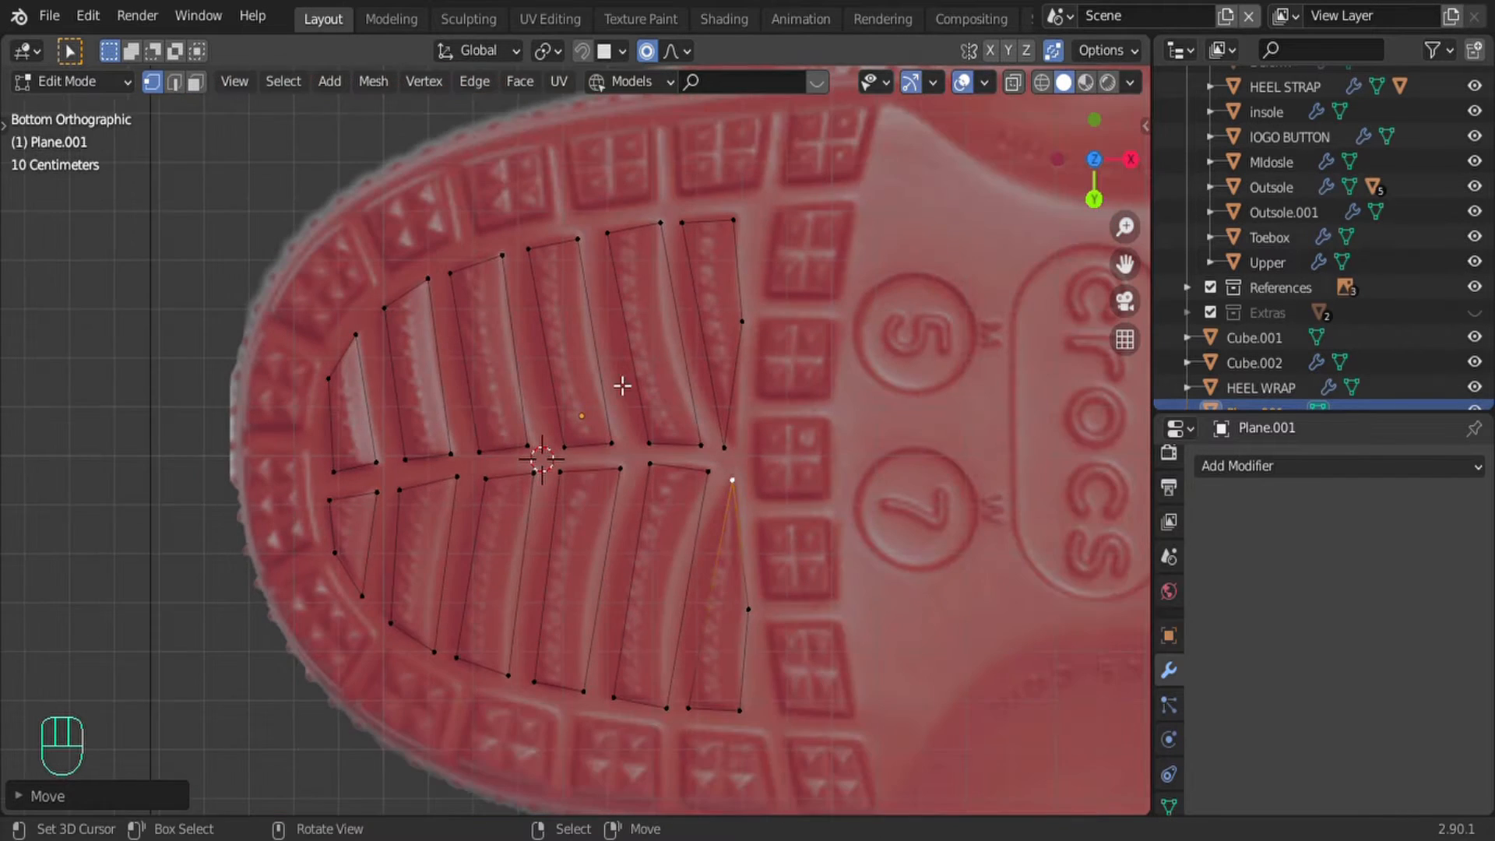
scroll(540, 405, up, 2)
shift+middle_drag(535, 371, 497, 470)
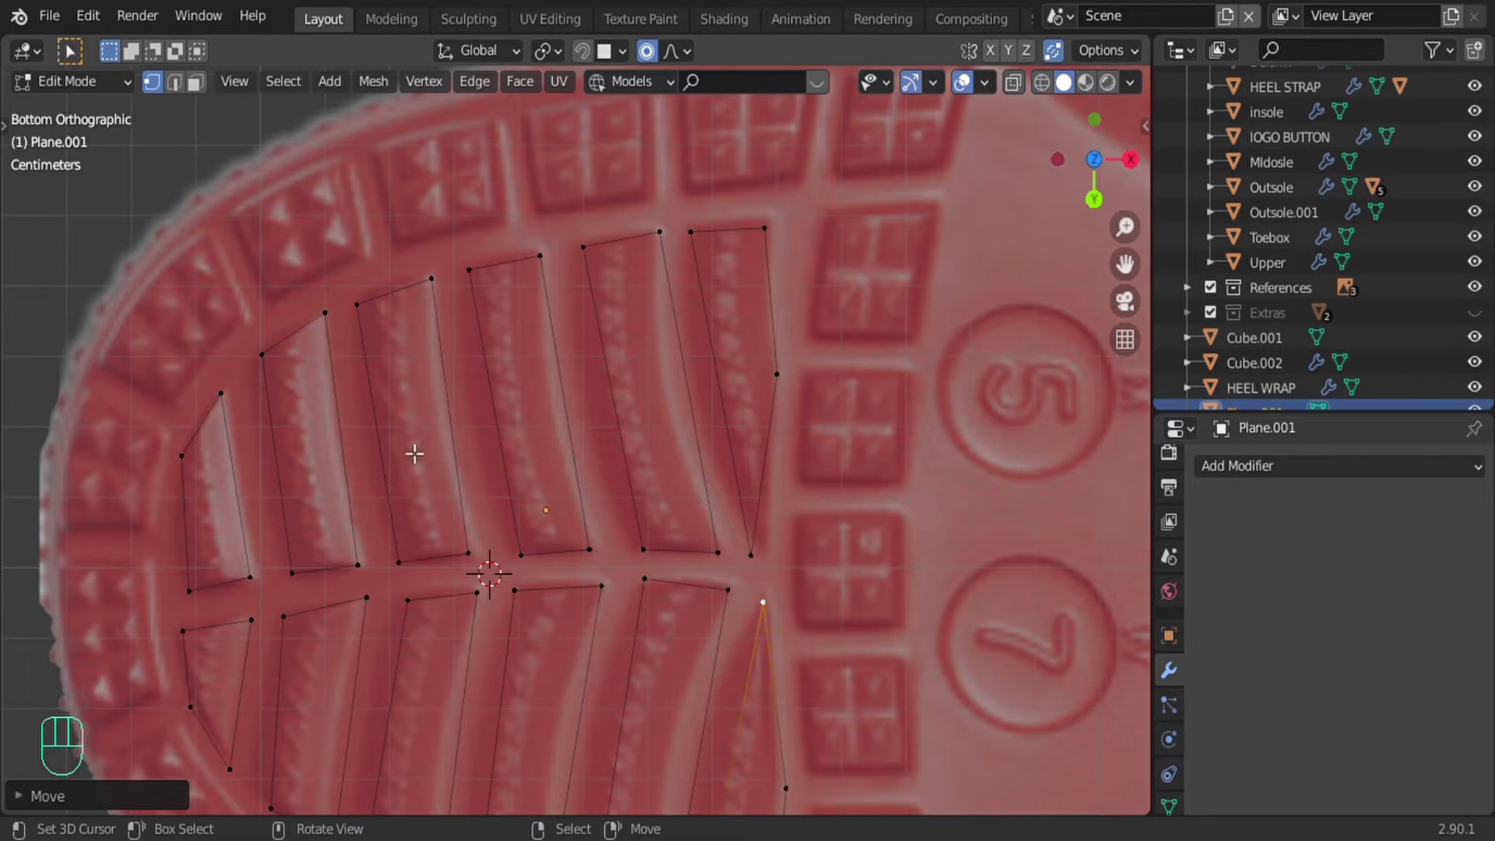
shift+middle_drag(698, 412, 554, 404)
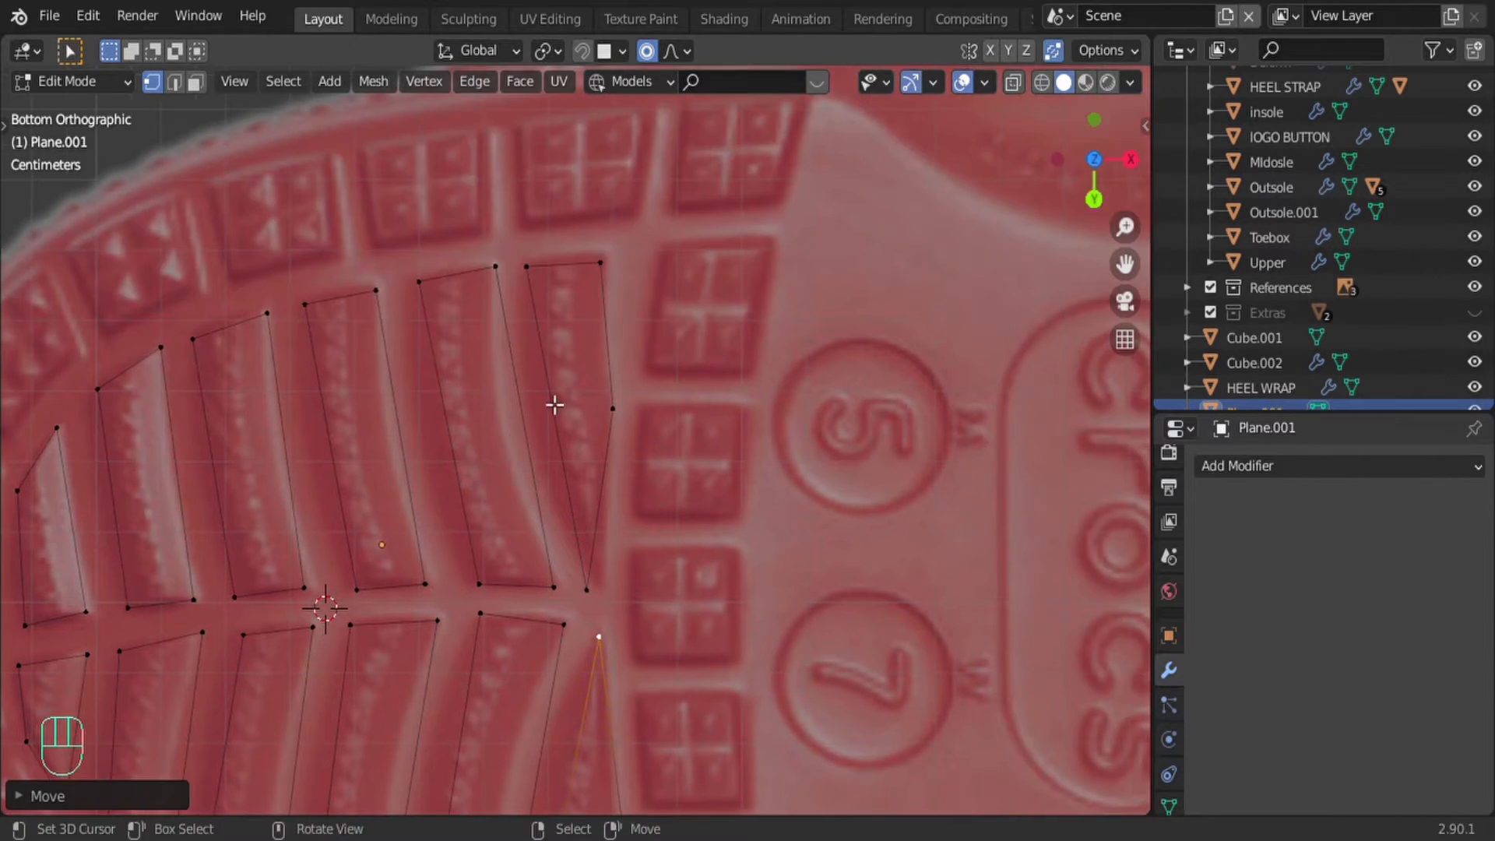
key(ctrl+r)
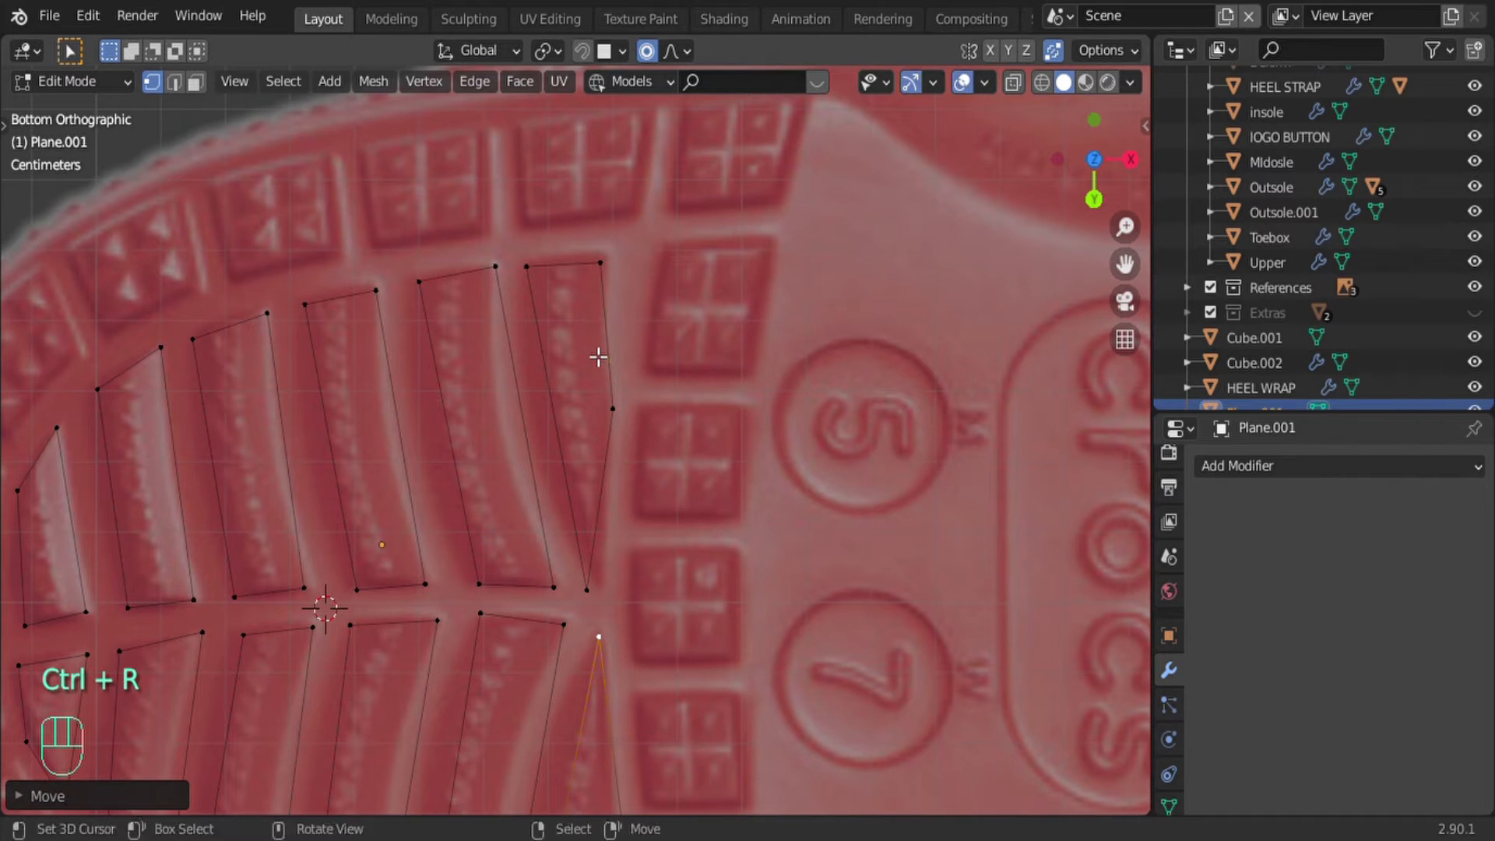
right_click(624, 422)
shift+right_click(598, 581)
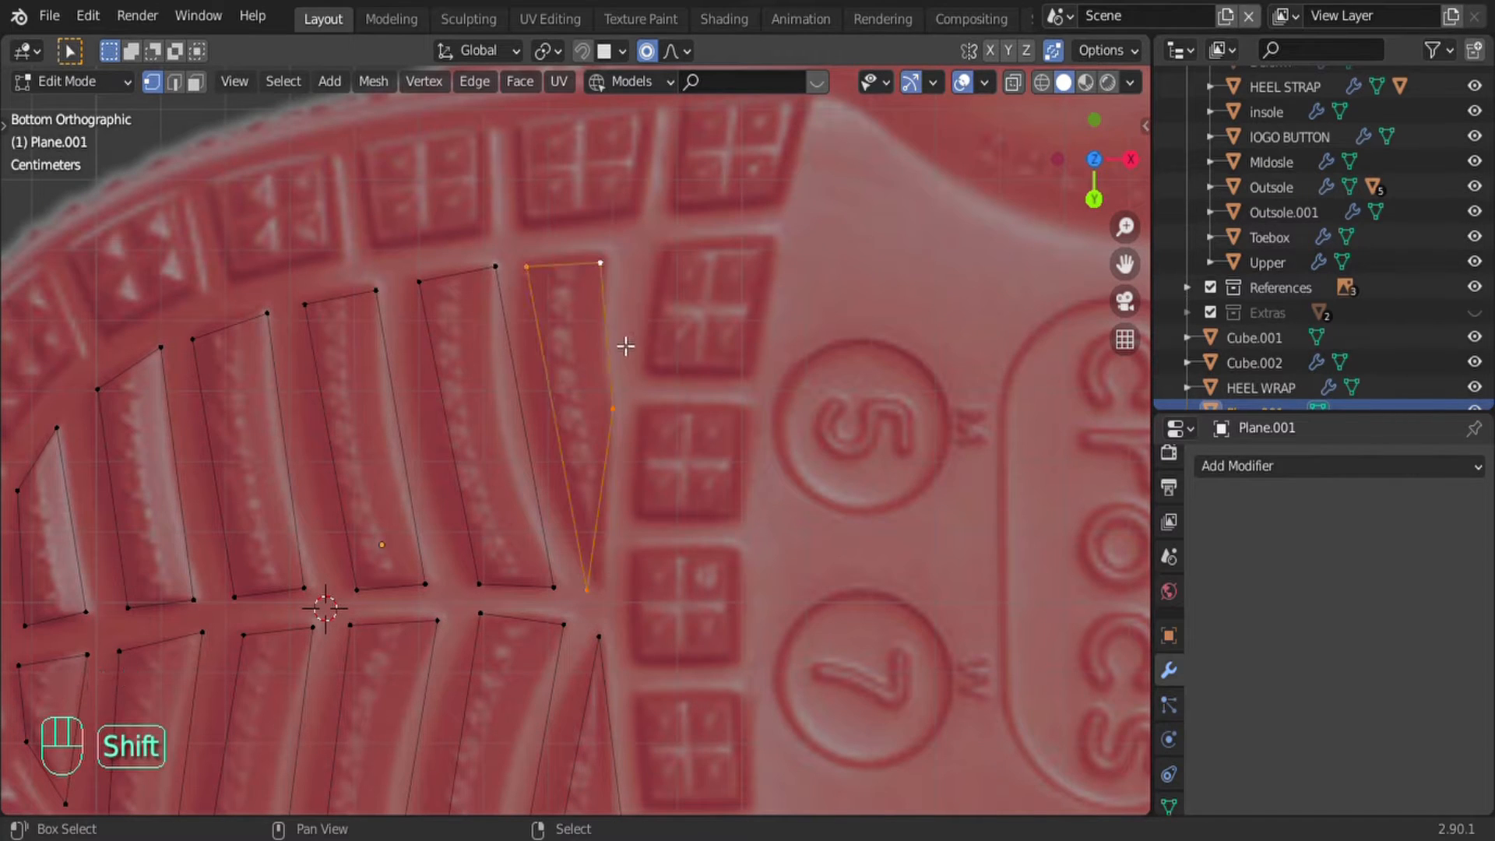
key(a)
key(f)
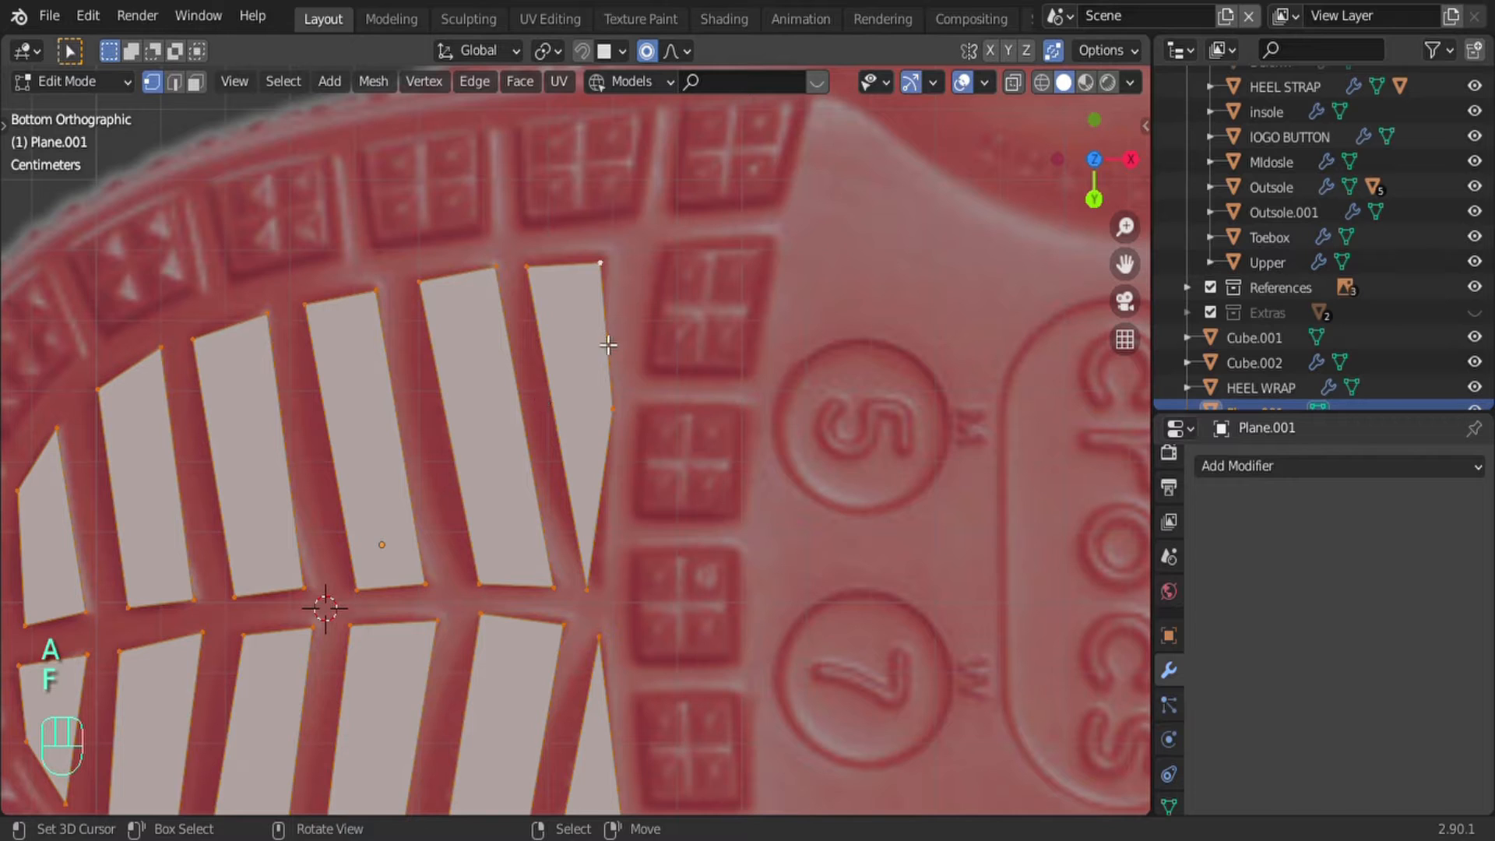
key(alt+z)
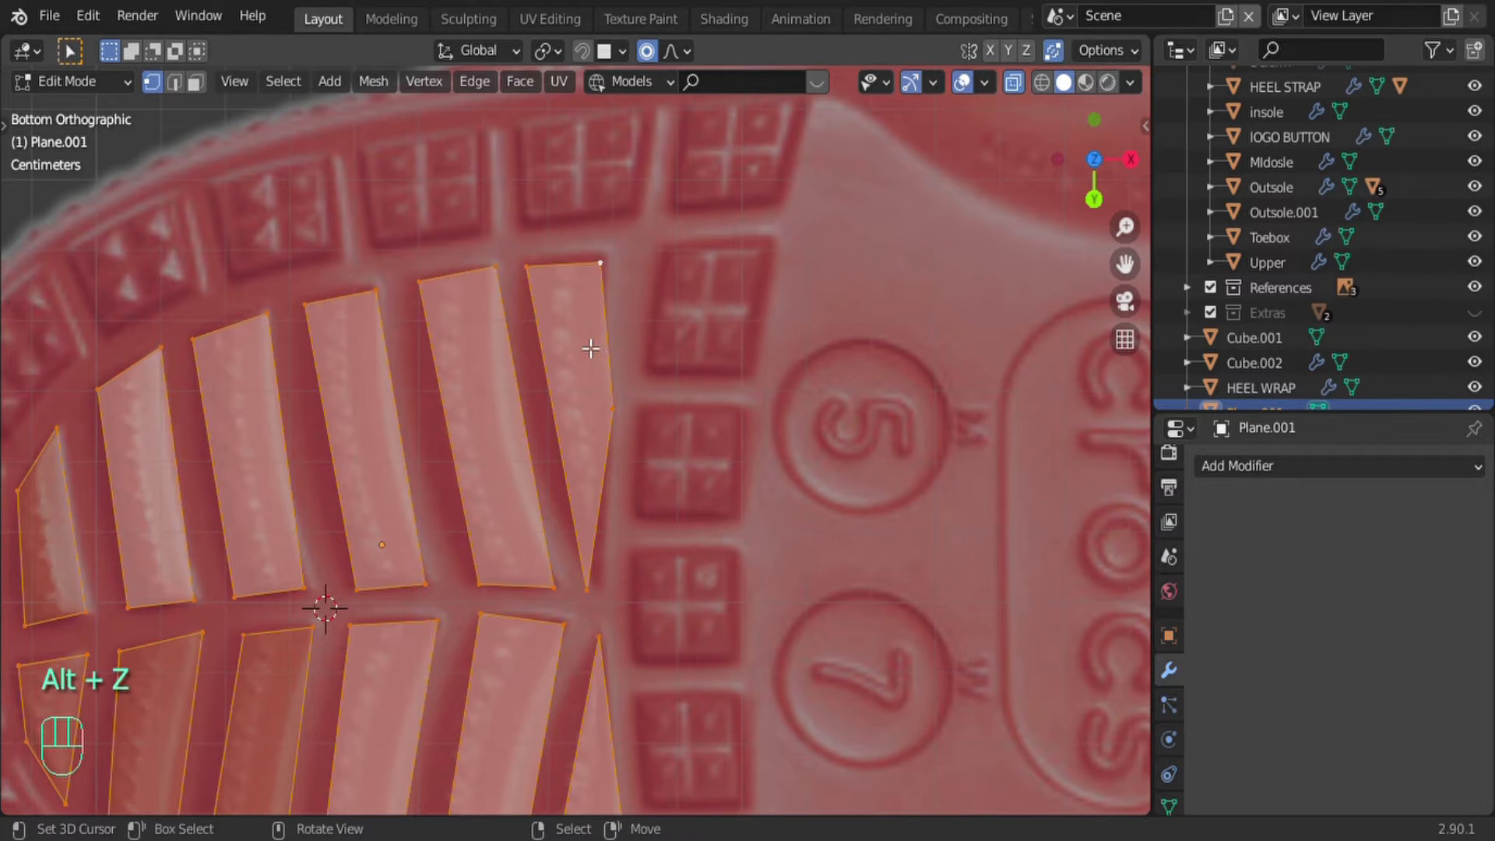
Step: Add three loop cuts across the triangular upper ridge and restrict proportional editing to connected geometry
key(ctrl+r)
scroll(609, 363, up, 1)
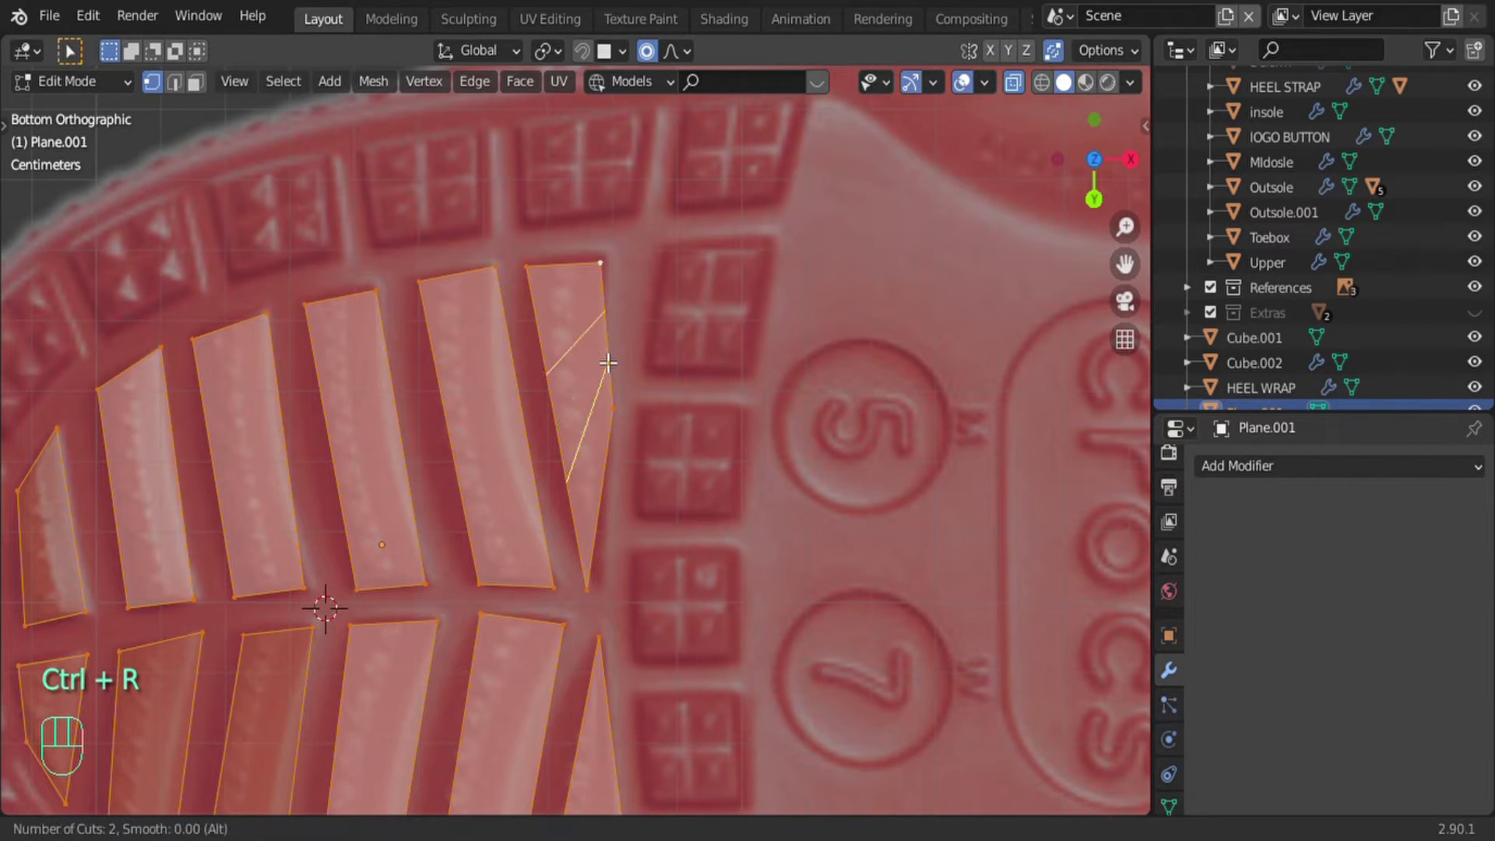
click(609, 362)
click(608, 363)
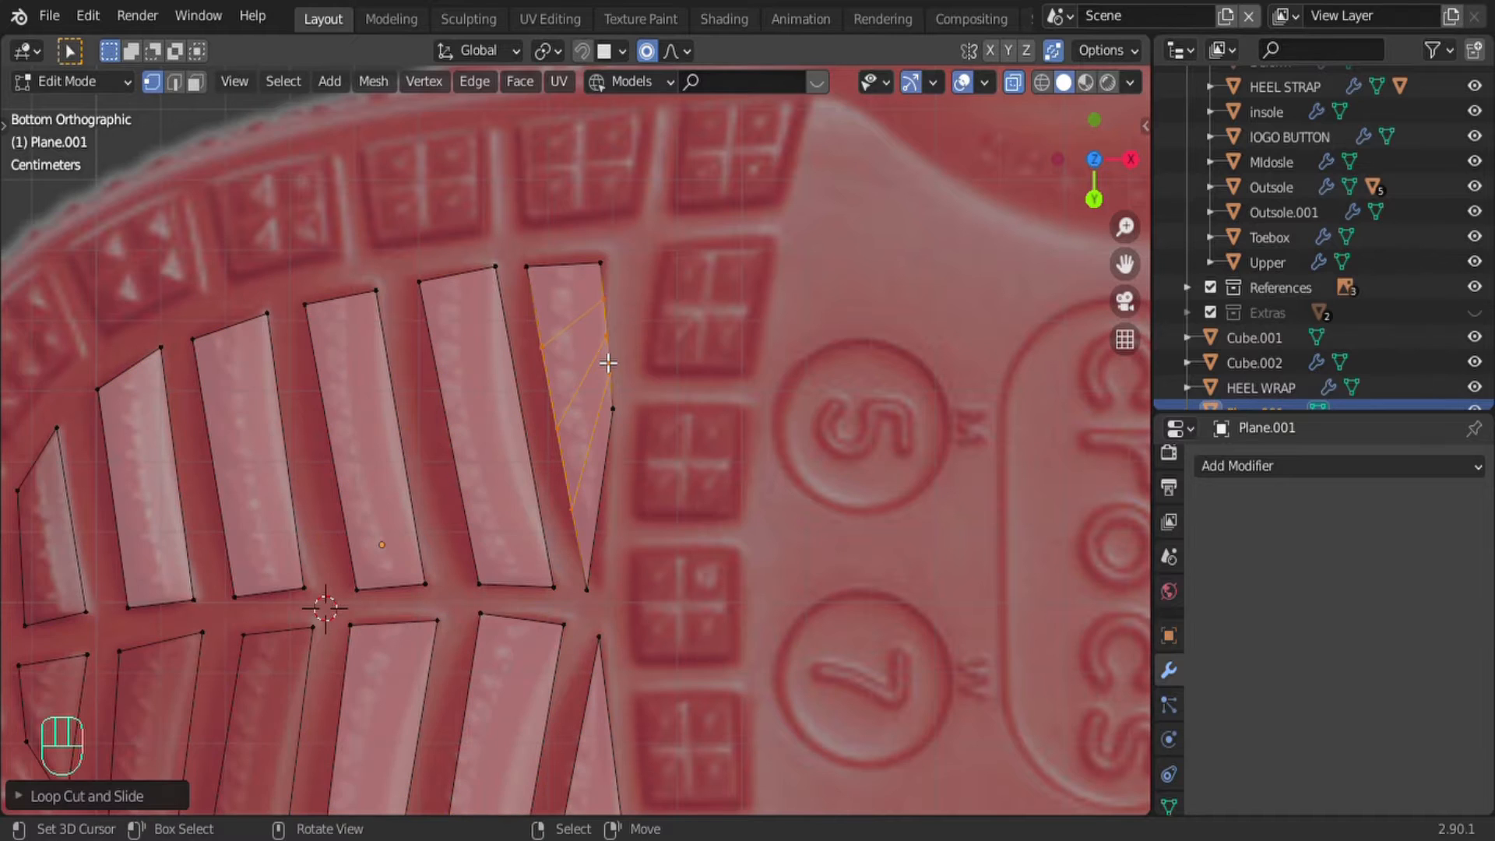
click(556, 428)
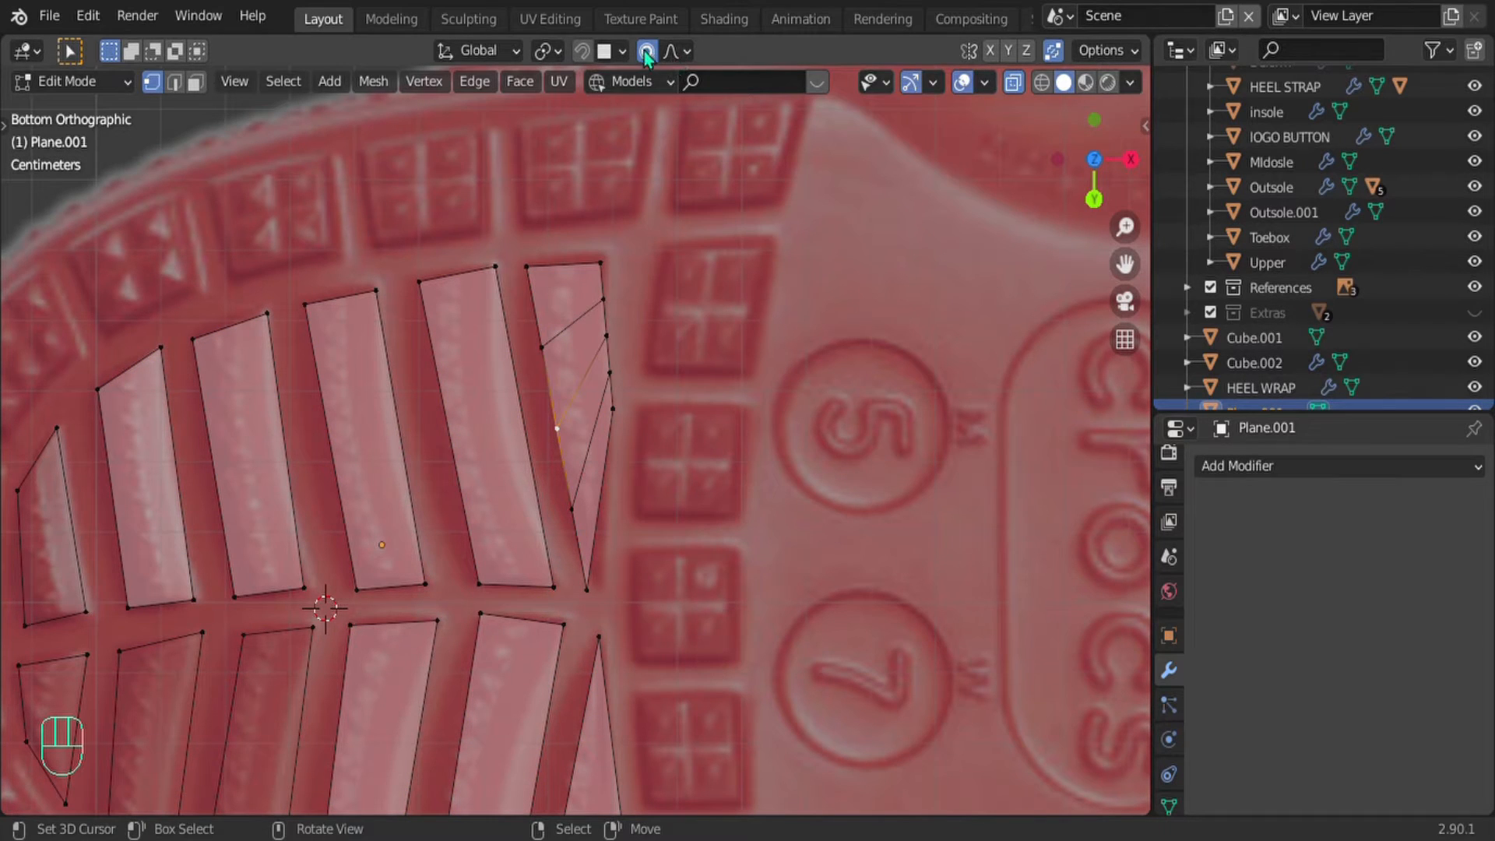
click(691, 50)
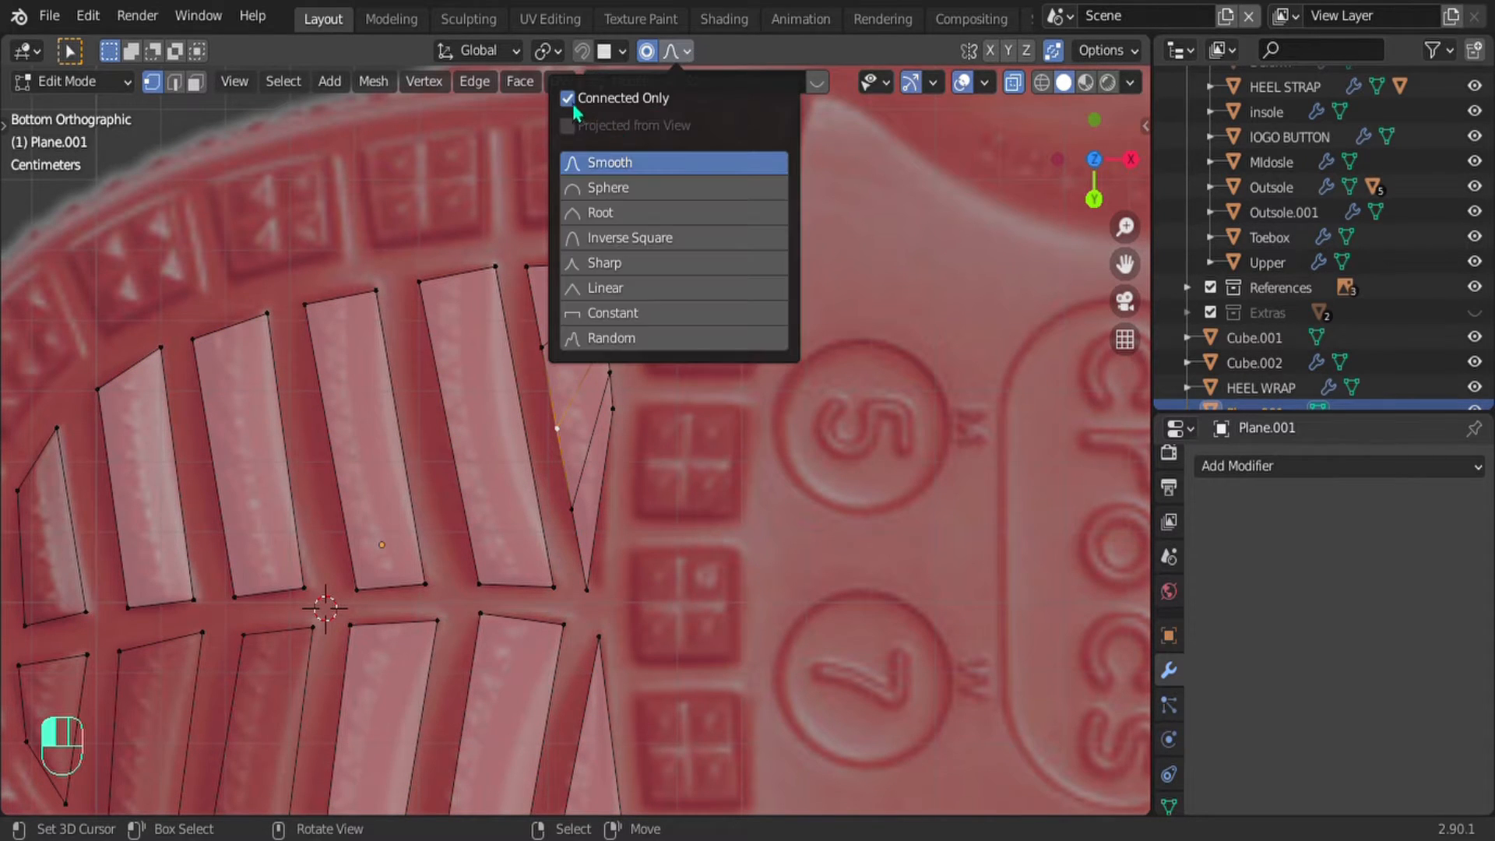
scroll(551, 470, down, 2)
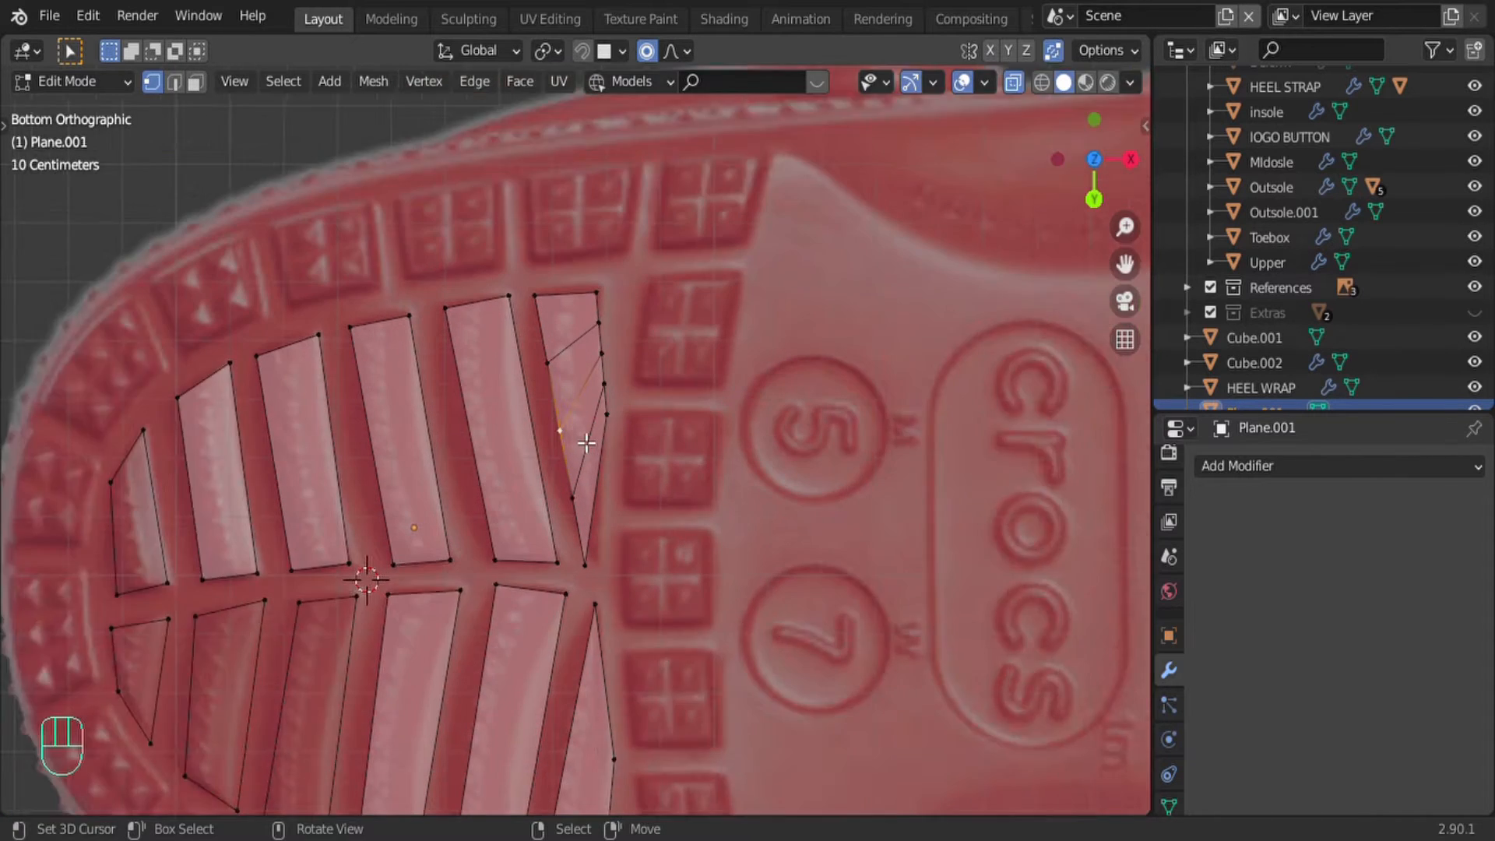
Step: Bend the lower part of the triangular upper ridge's heel-side edge and shift its tip to match the reference
scroll(575, 437, up, 3)
key(g)
scroll(557, 441, down, 4)
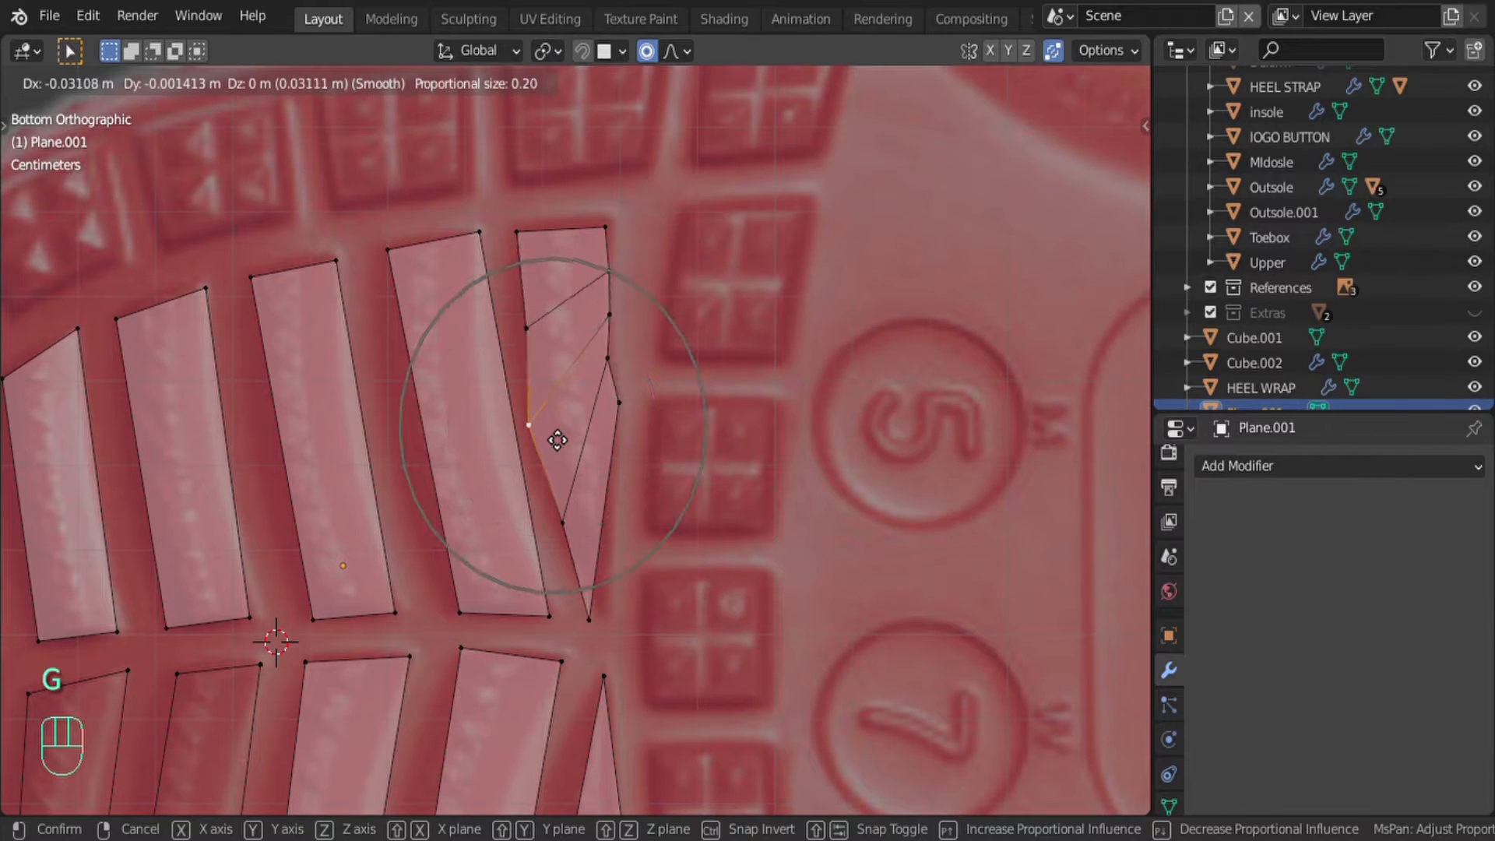
click(606, 604)
key(g)
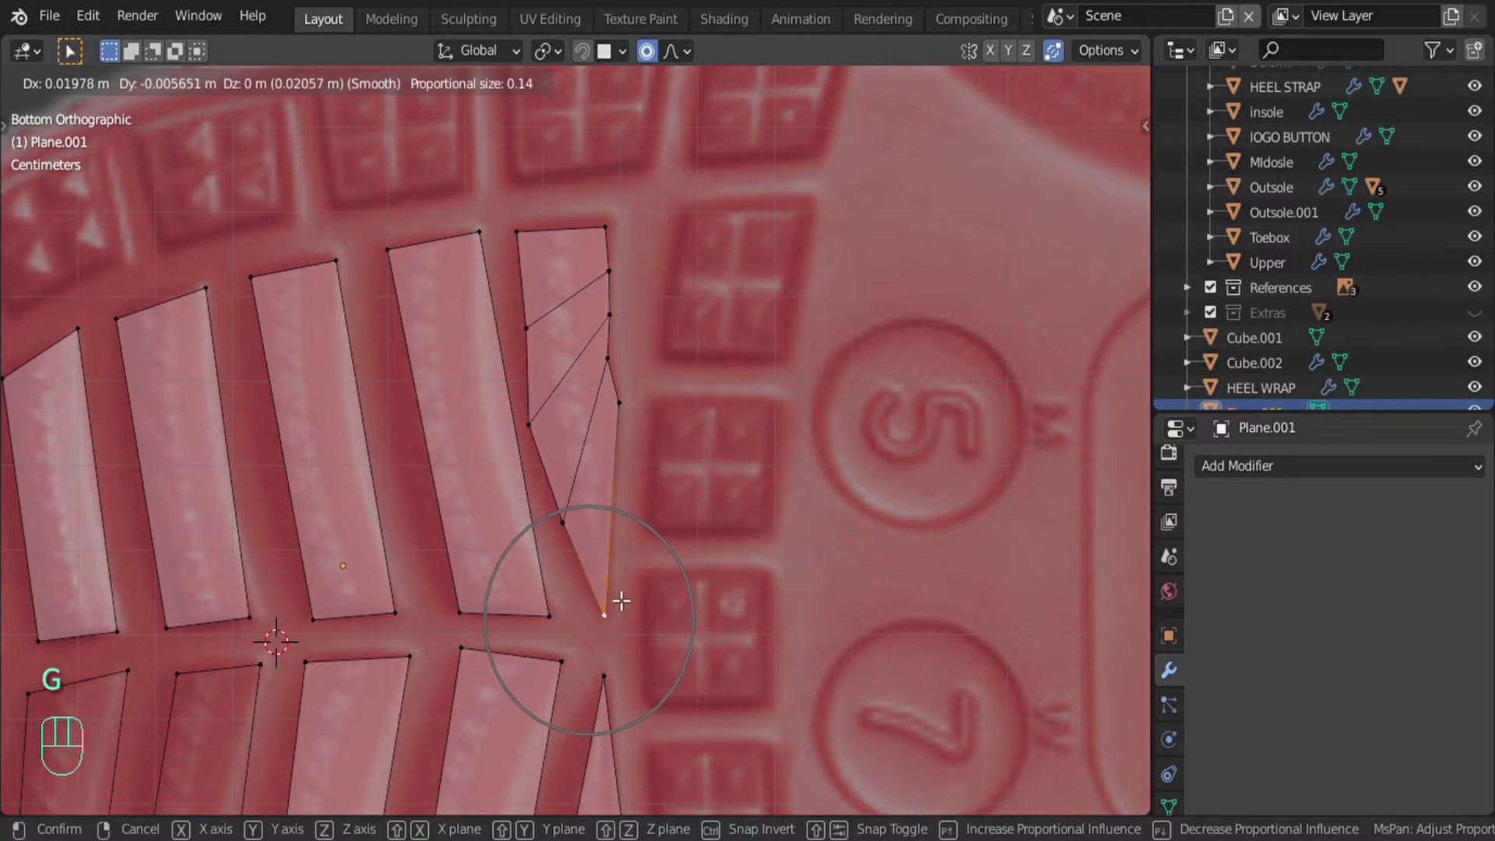
click(621, 600)
click(569, 533)
key(g)
click(564, 540)
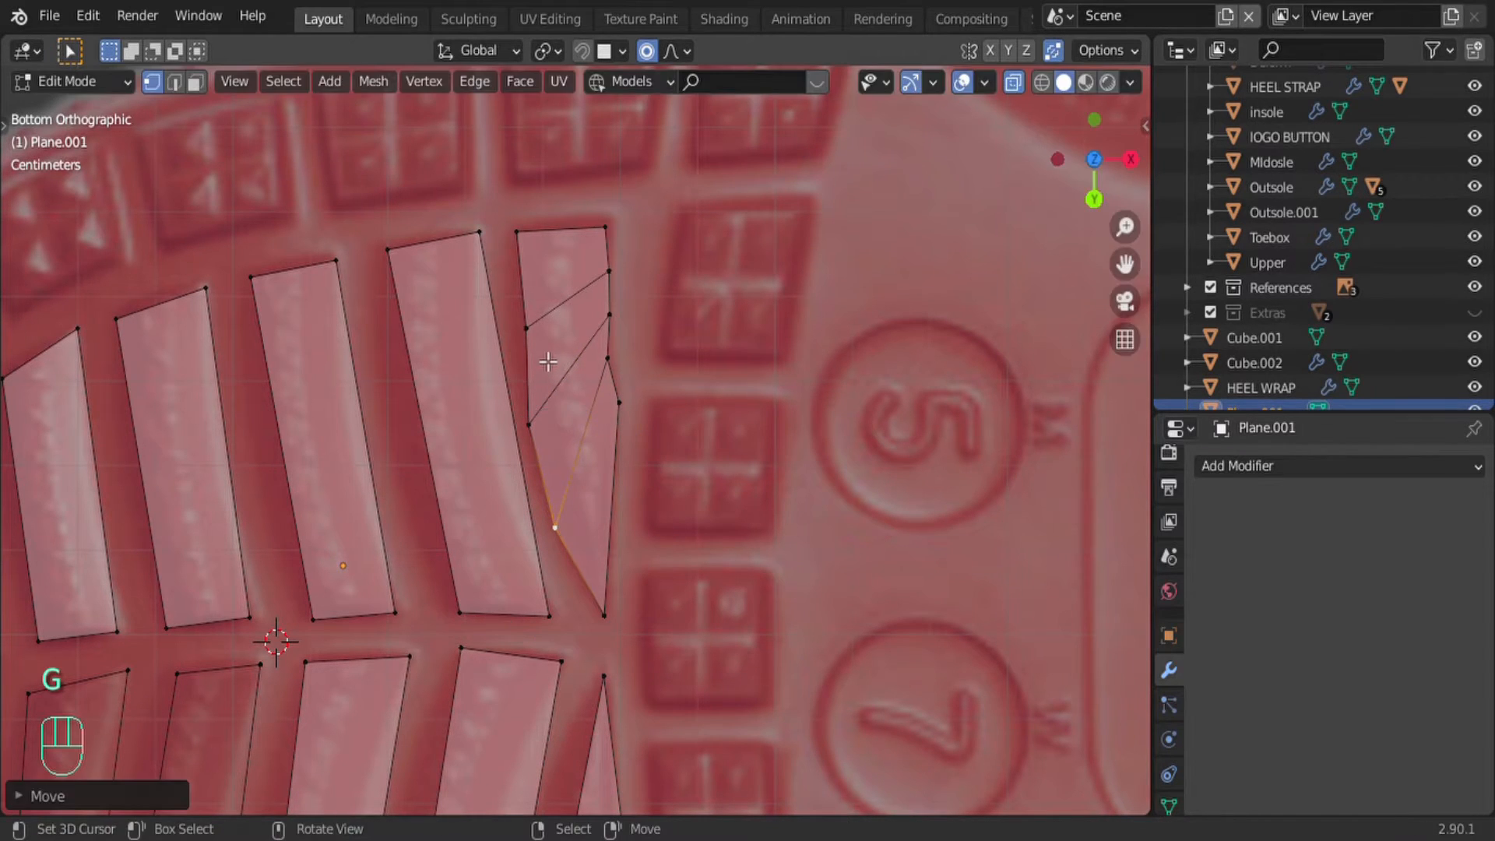
Step: Fit the triangular upper ridge's upper heel-side edge point and outer heel-side corner to the reference
click(533, 335)
key(g)
click(531, 341)
click(527, 249)
key(g)
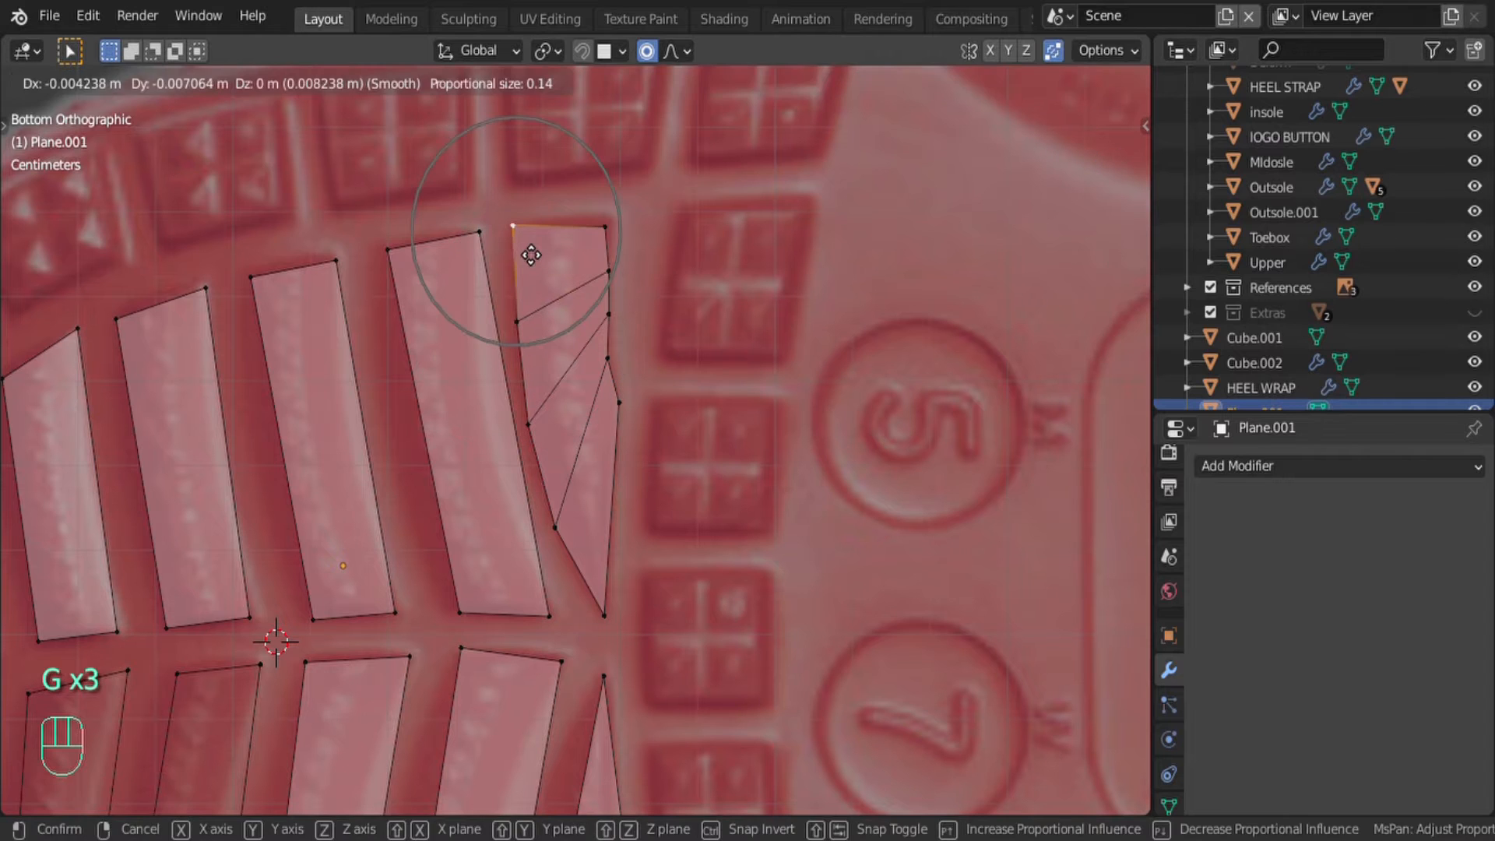
click(530, 251)
Step: Divide the fifth upper ridge from the heel with six cross cuts and curve both sides along the reference
click(621, 366)
key(g)
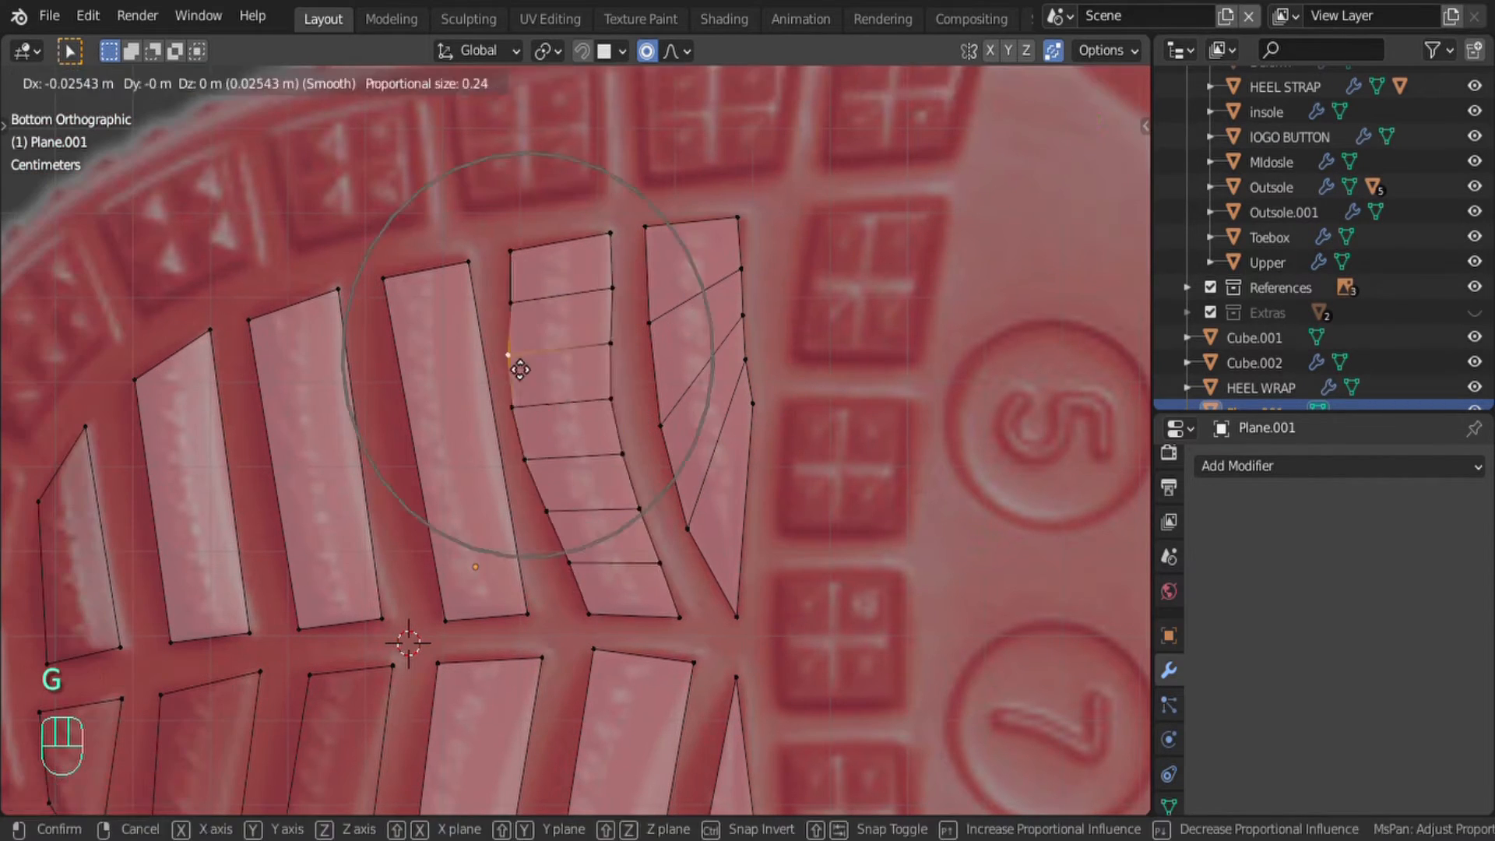
click(538, 358)
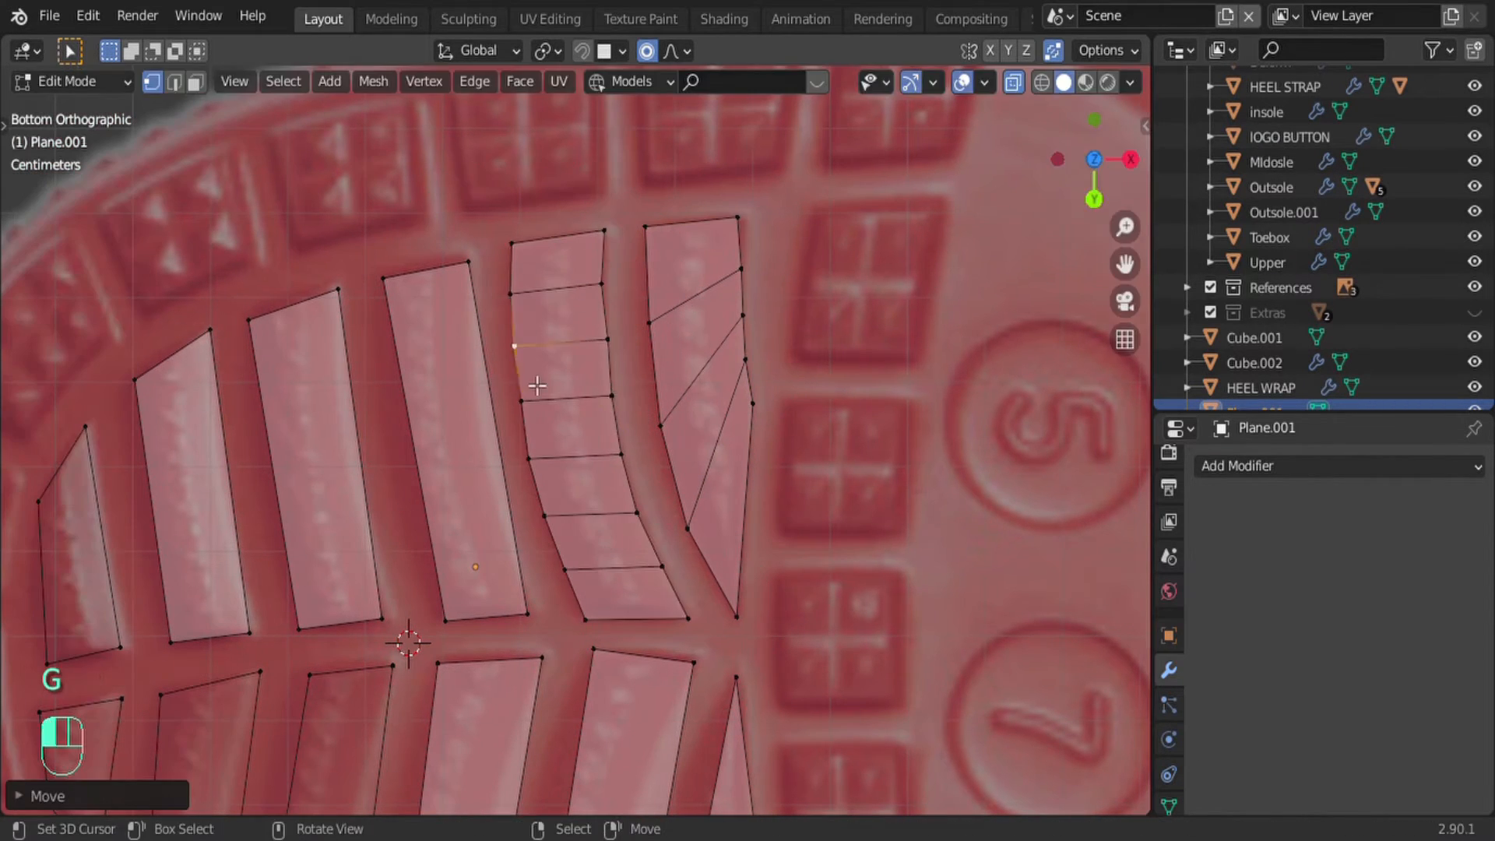
right_click(600, 467)
key(g)
right_click(643, 636)
Step: Add six cross cuts to the fourth upper ridge and five to the third, curving their sides to the reference
key(ctrl+r)
right_click(457, 420)
key(g)
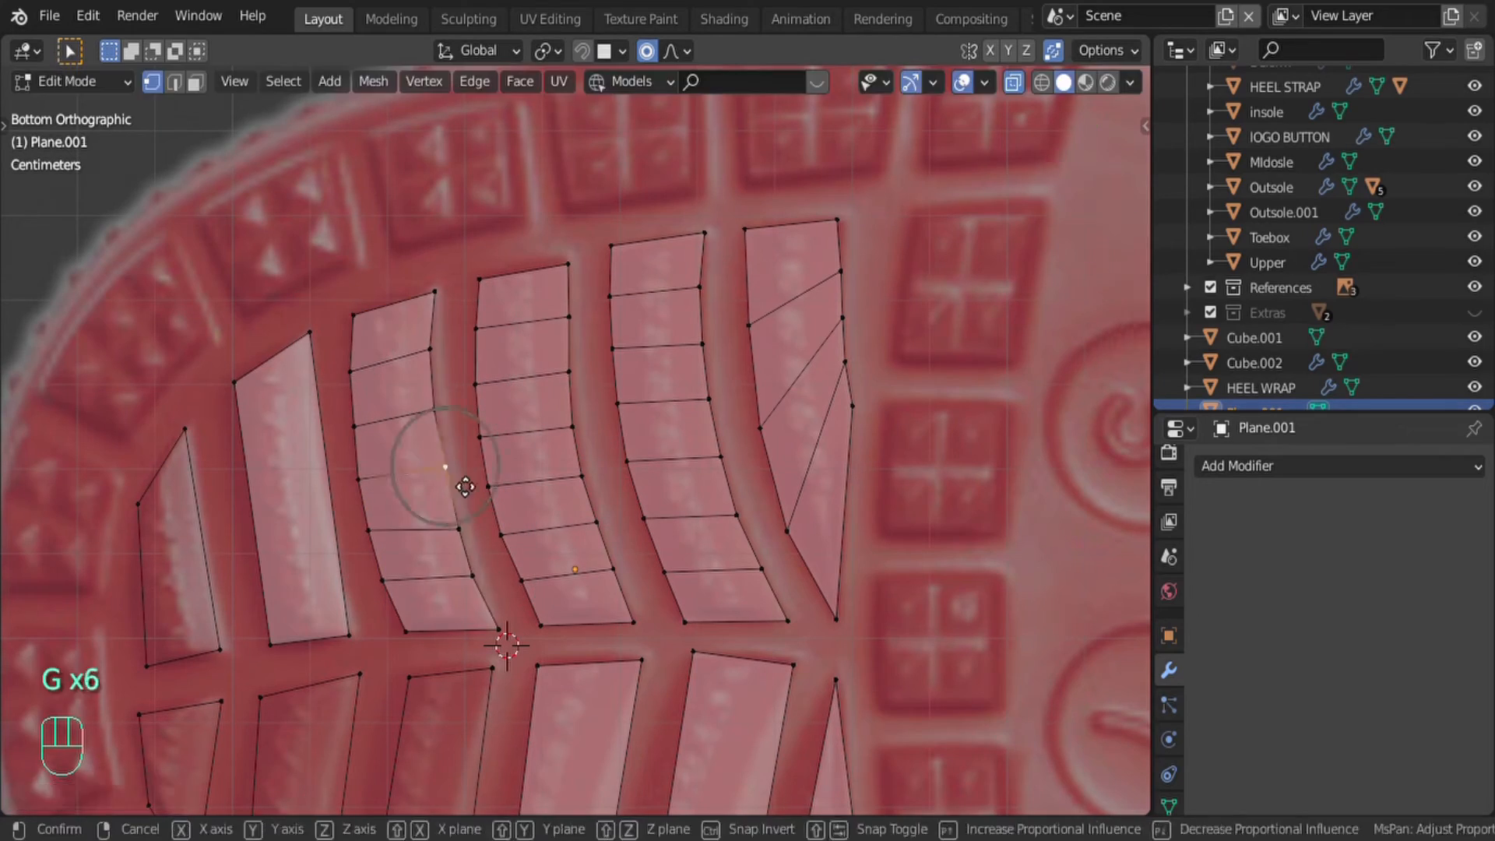
click(464, 488)
Step: Add cross cuts to the two rearmost upper ridges and fit them to the reference, shifting the linked ridge along X
key(l)
key(g)
key(x)
click(307, 504)
Step: Add cross cuts to the two rearmost lower ridges and curve their sides to follow the reference
scroll(222, 576, up, 1)
shift+middle_drag(223, 575, 290, 243)
right_click(123, 499)
key(g)
click(133, 511)
Step: Add five loop cuts across the third lower ridge and bend its sides onto the reference
key(ctrl+r)
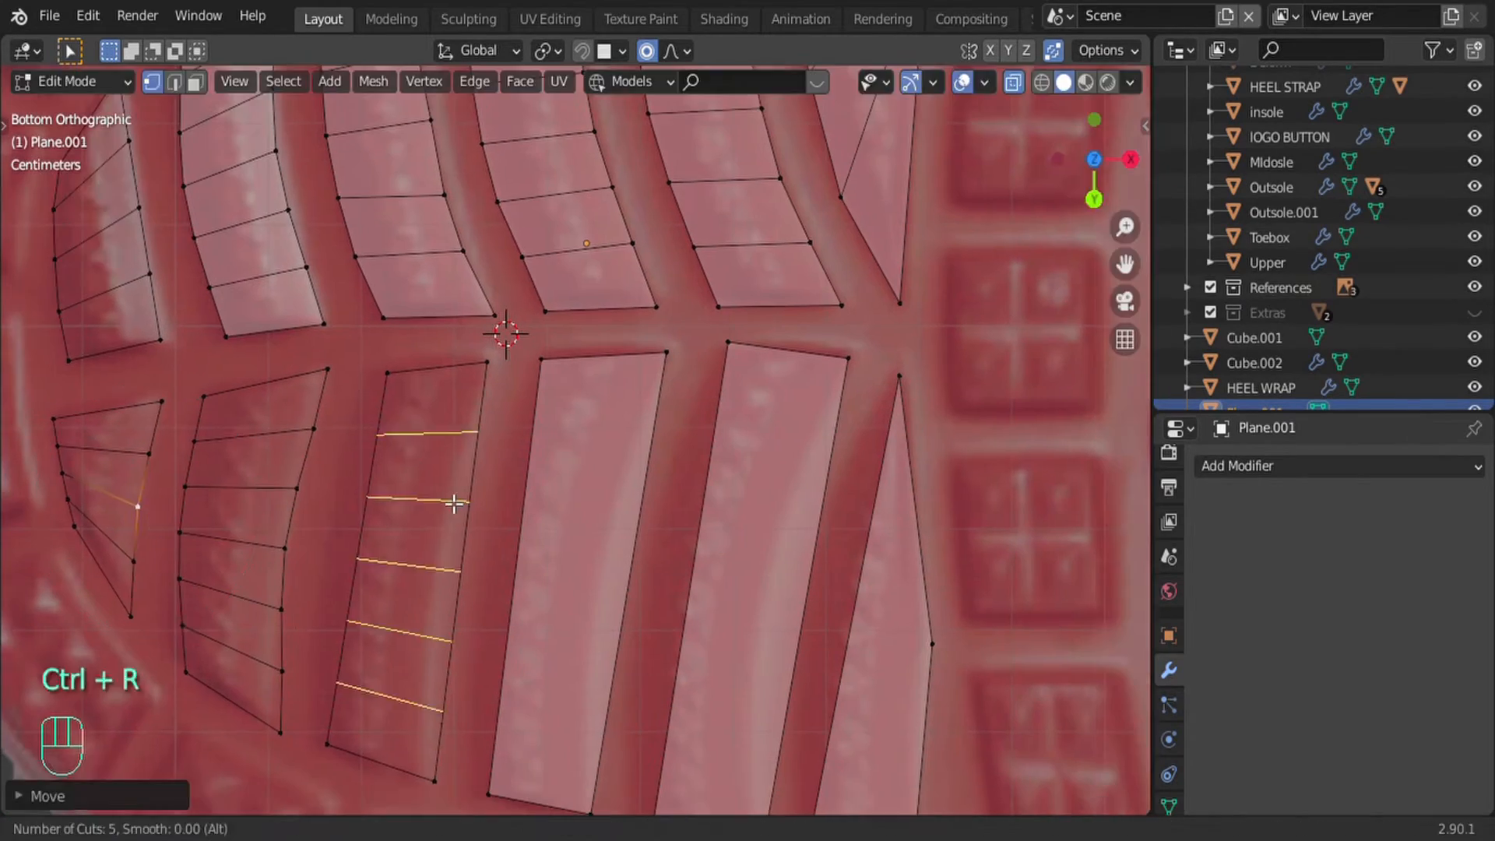
click(454, 504)
right_click(389, 724)
key(g)
click(405, 738)
Step: Add cross cuts to the fourth, fifth and triangular lower ridges and shape their sides to the reference
shift+middle_drag(547, 516, 454, 517)
key(ctrl+r)
key(g)
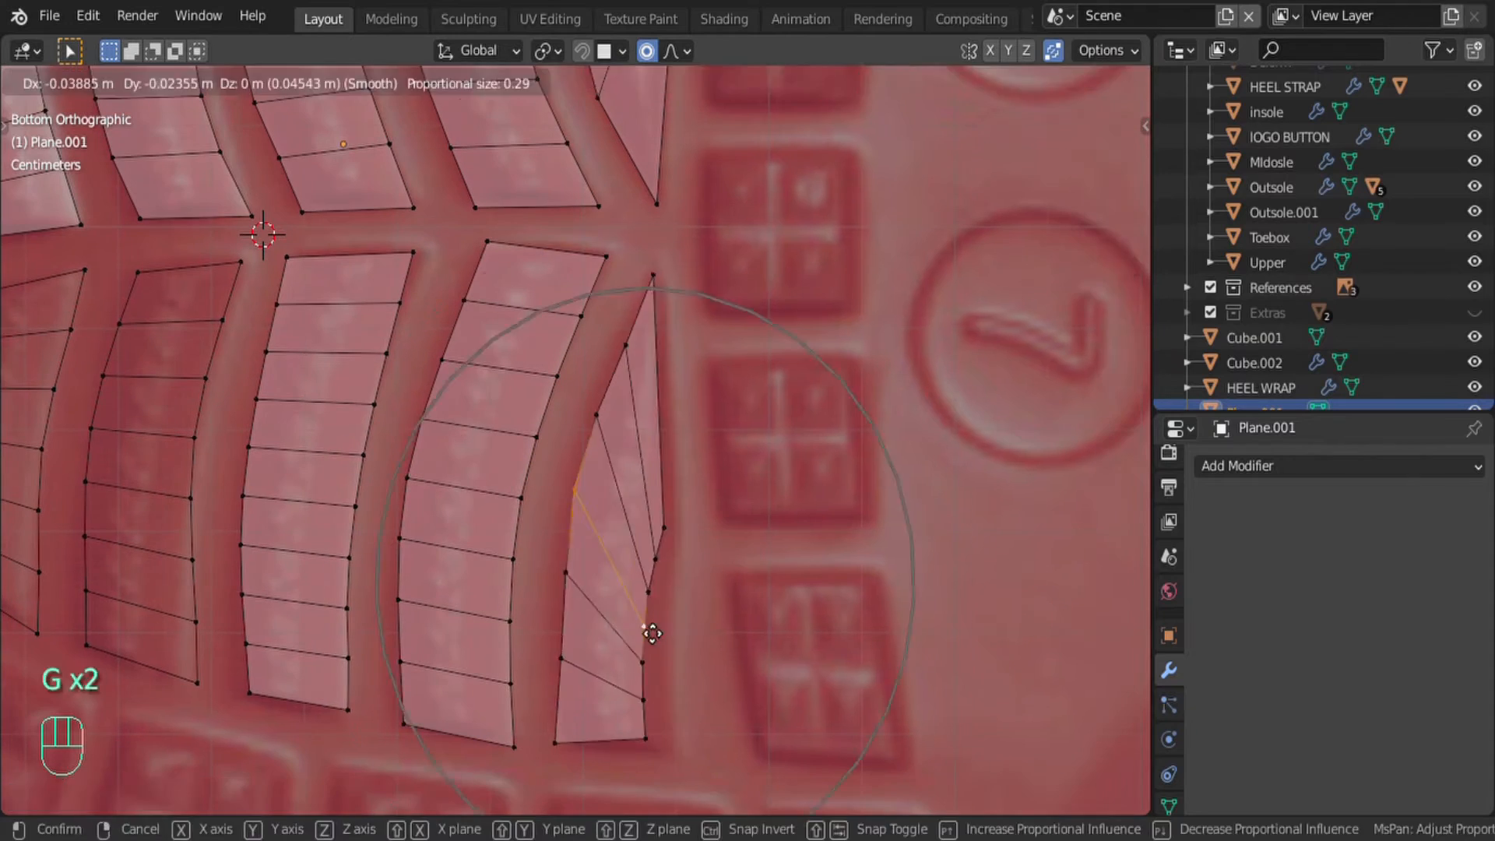
click(690, 471)
Step: Correct the normals of the darker ridge faces to match the others and check the ridges in Object Mode
scroll(692, 373, down, 2)
key(l)
key(alt+n)
shift+middle_drag(692, 282, 687, 317)
key(Tab)
key(alt+z)
key(alt+z)
key(Tab)
key(Tab)
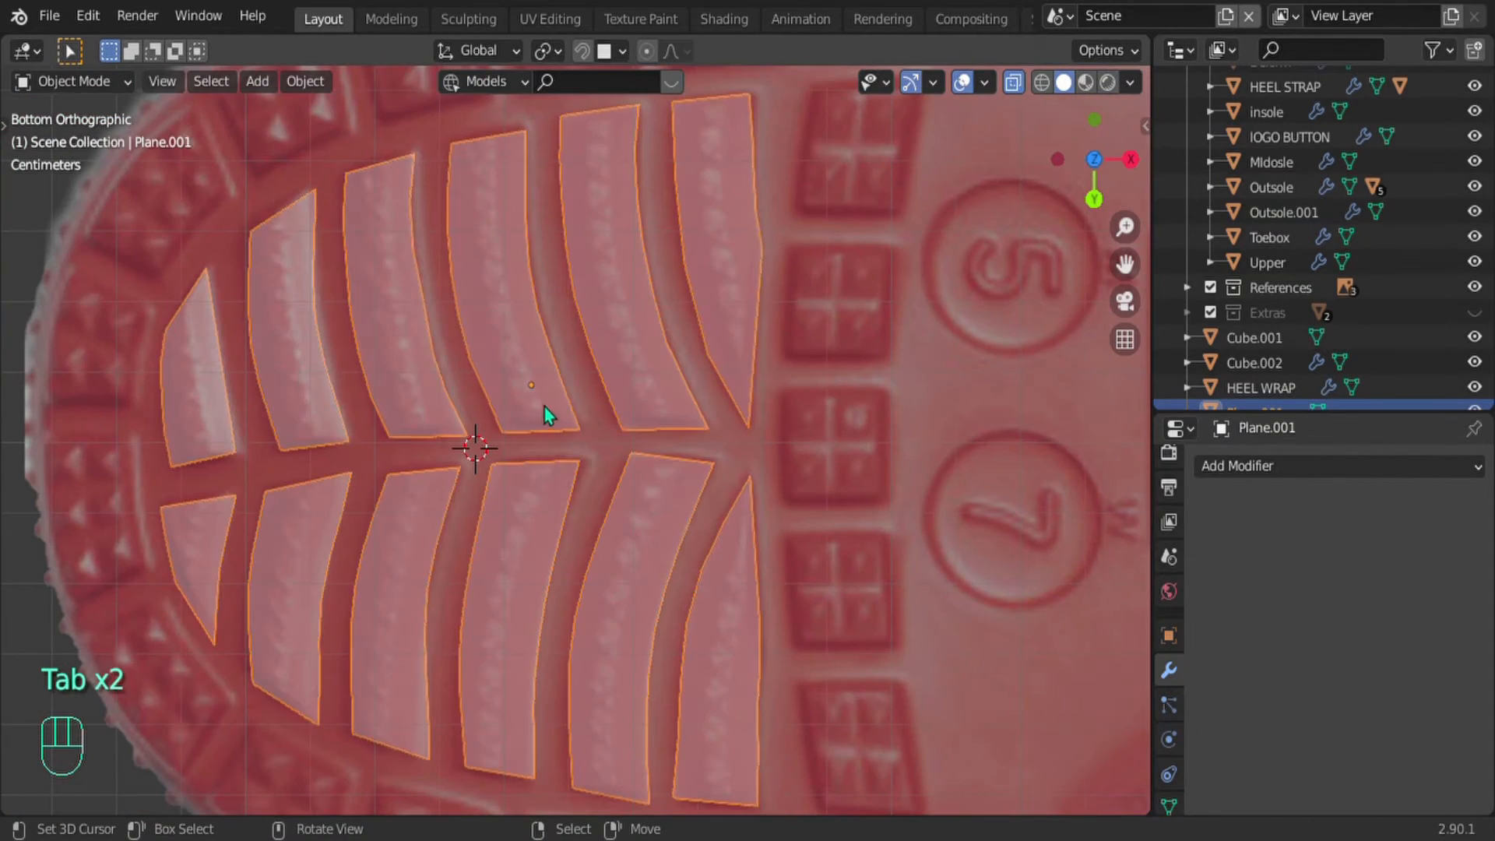
Step: Add a centred lengthwise loop cut to the fifth upper ridge and bevel it with two segments into a narrow double strip
shift+middle_drag(586, 408, 459, 468)
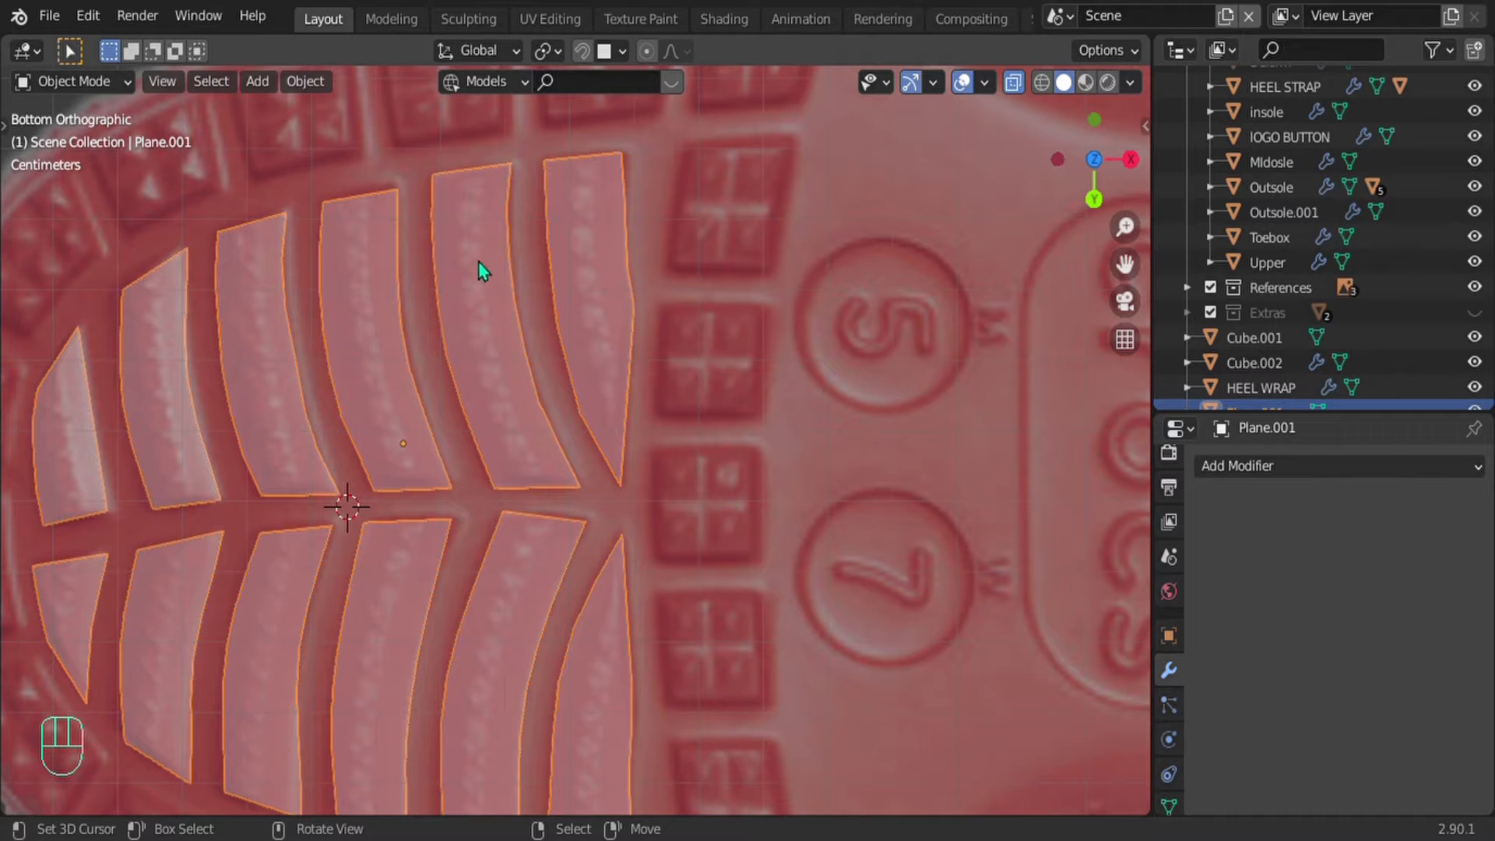
key(Tab)
key(ctrl+r)
click(476, 225)
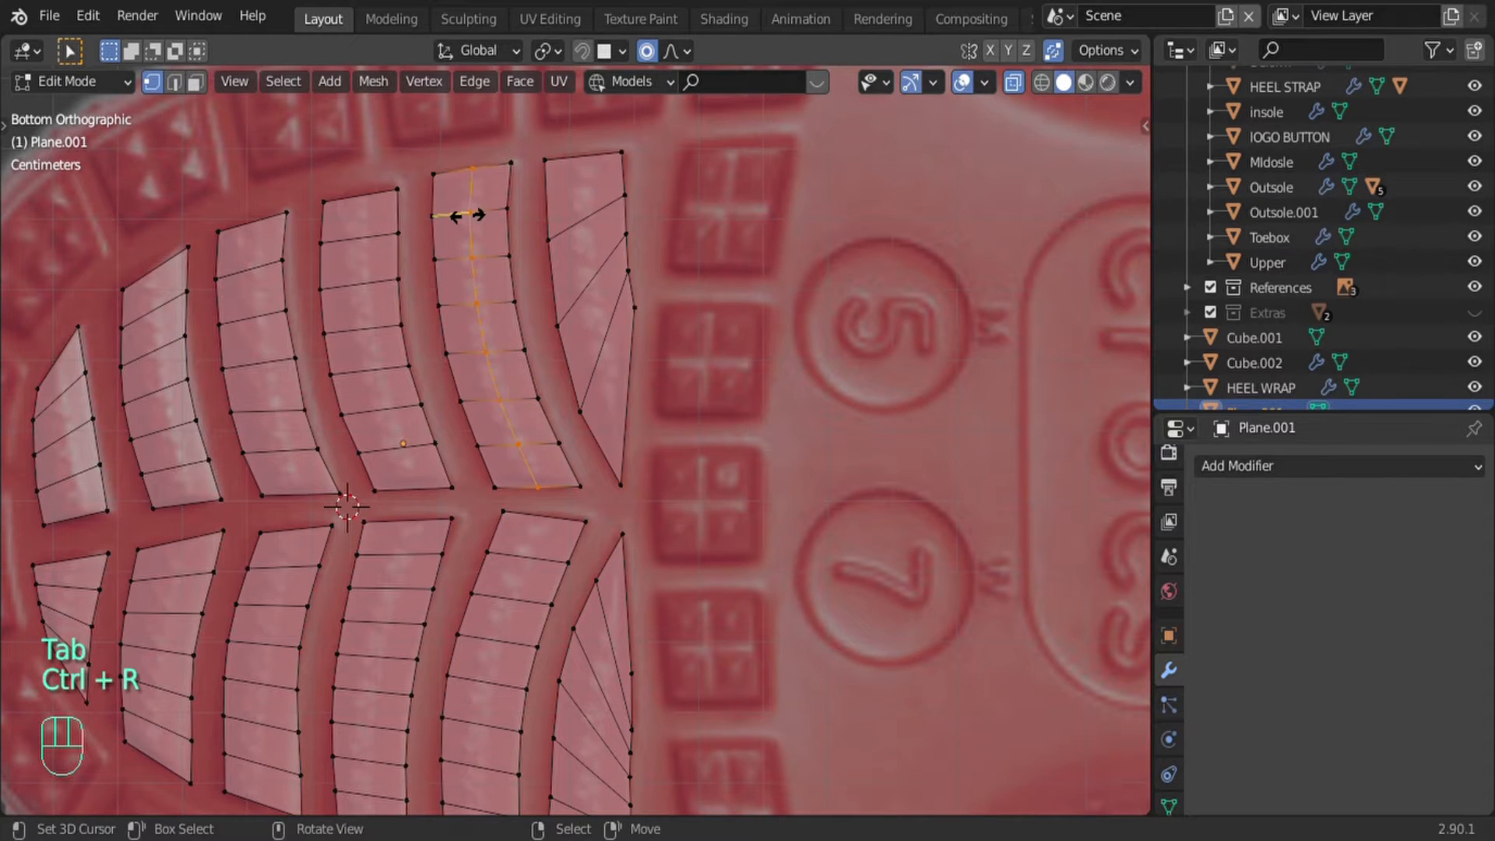
click(471, 222)
scroll(489, 255, up, 1)
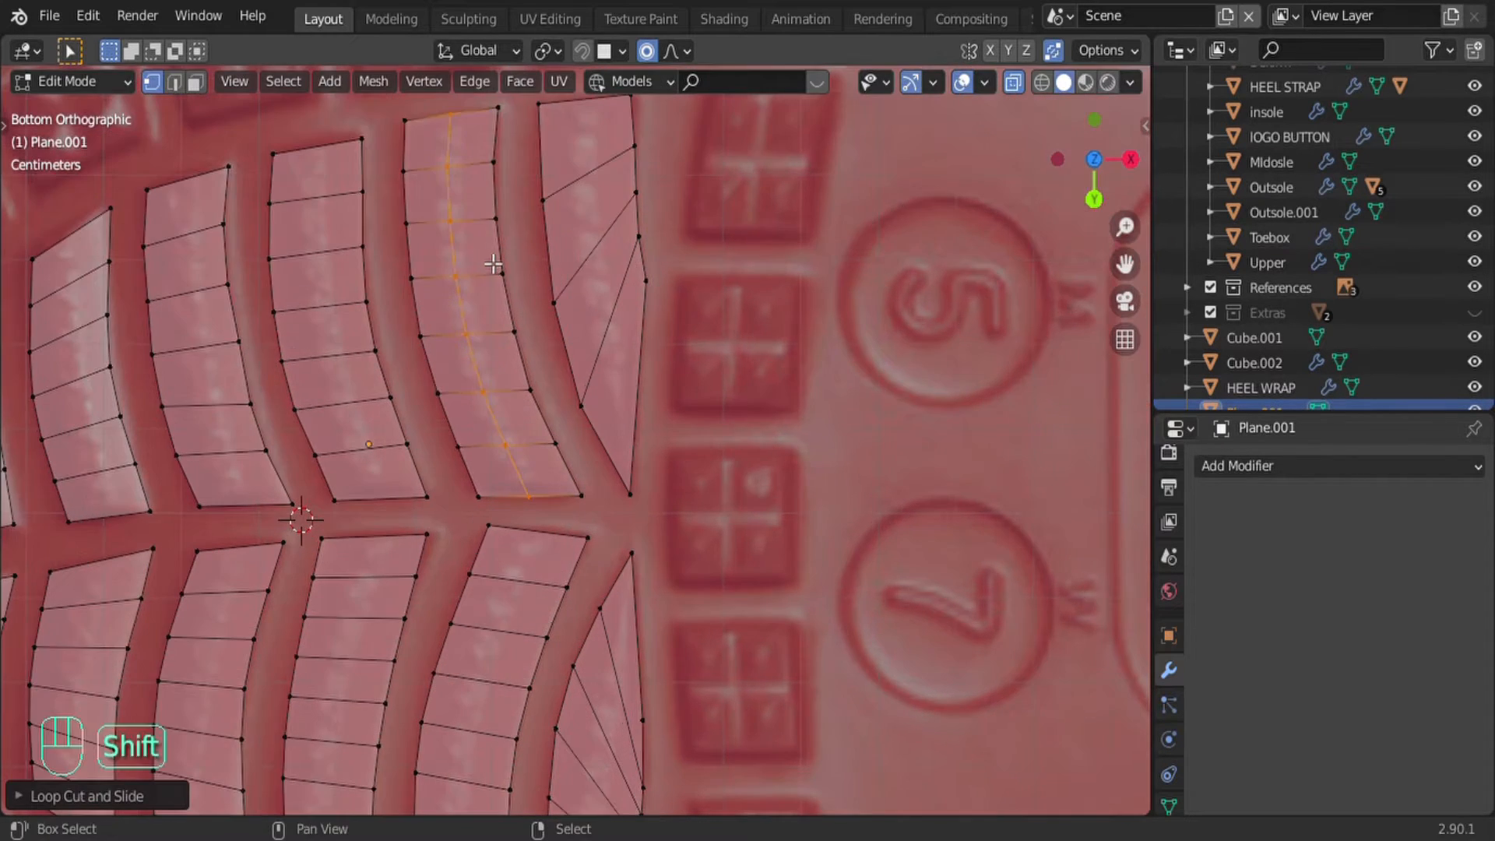
shift+middle_drag(480, 275, 491, 311)
key(ctrl+b)
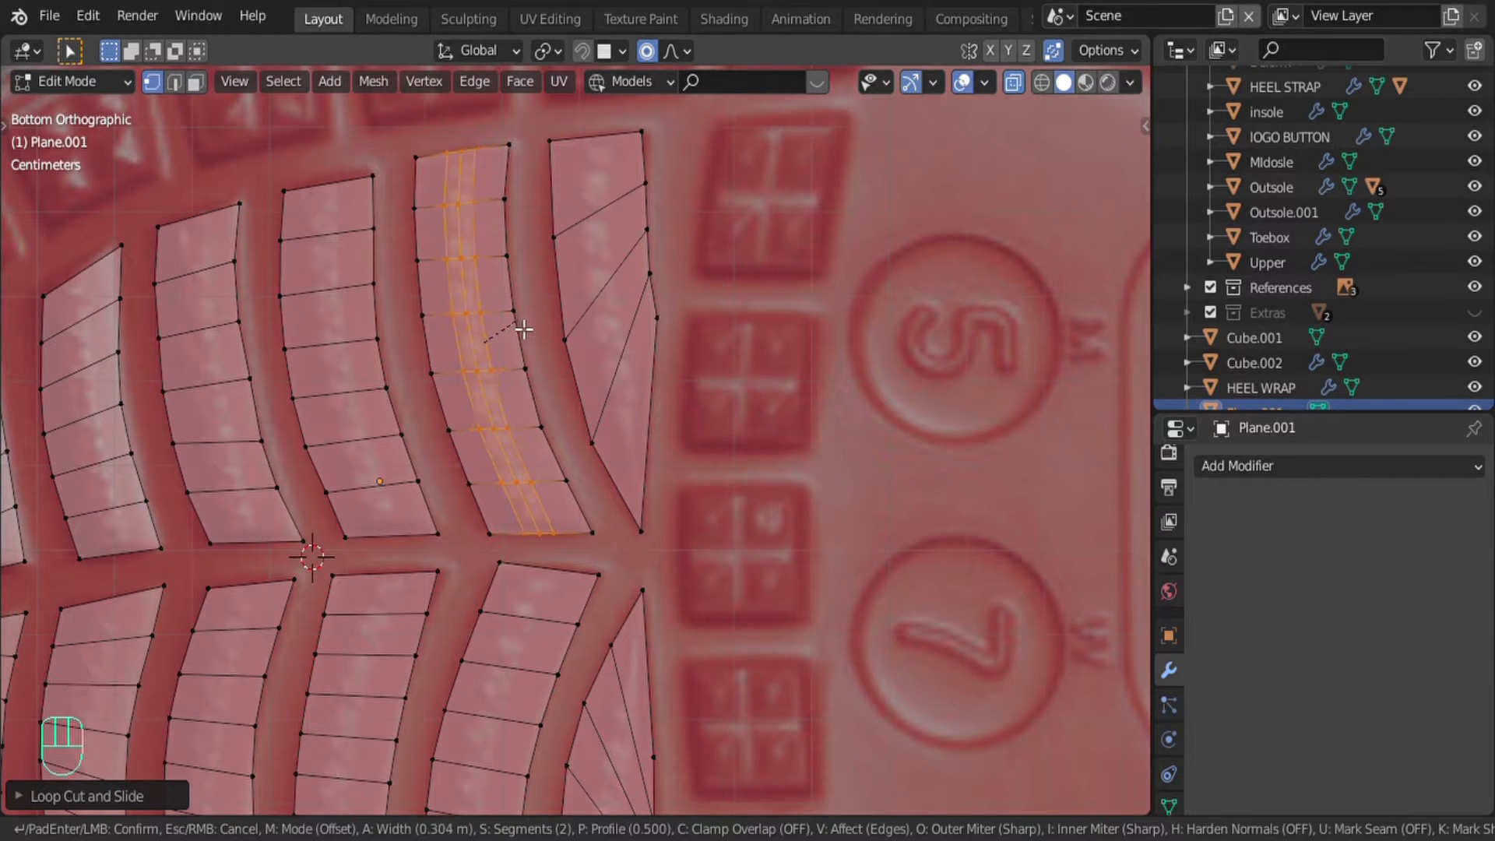
click(524, 329)
Step: Cut the fourth upper ridge lengthwise through its centre and bevel the new loop into a narrow double strip
key(ctrl+r)
click(317, 241)
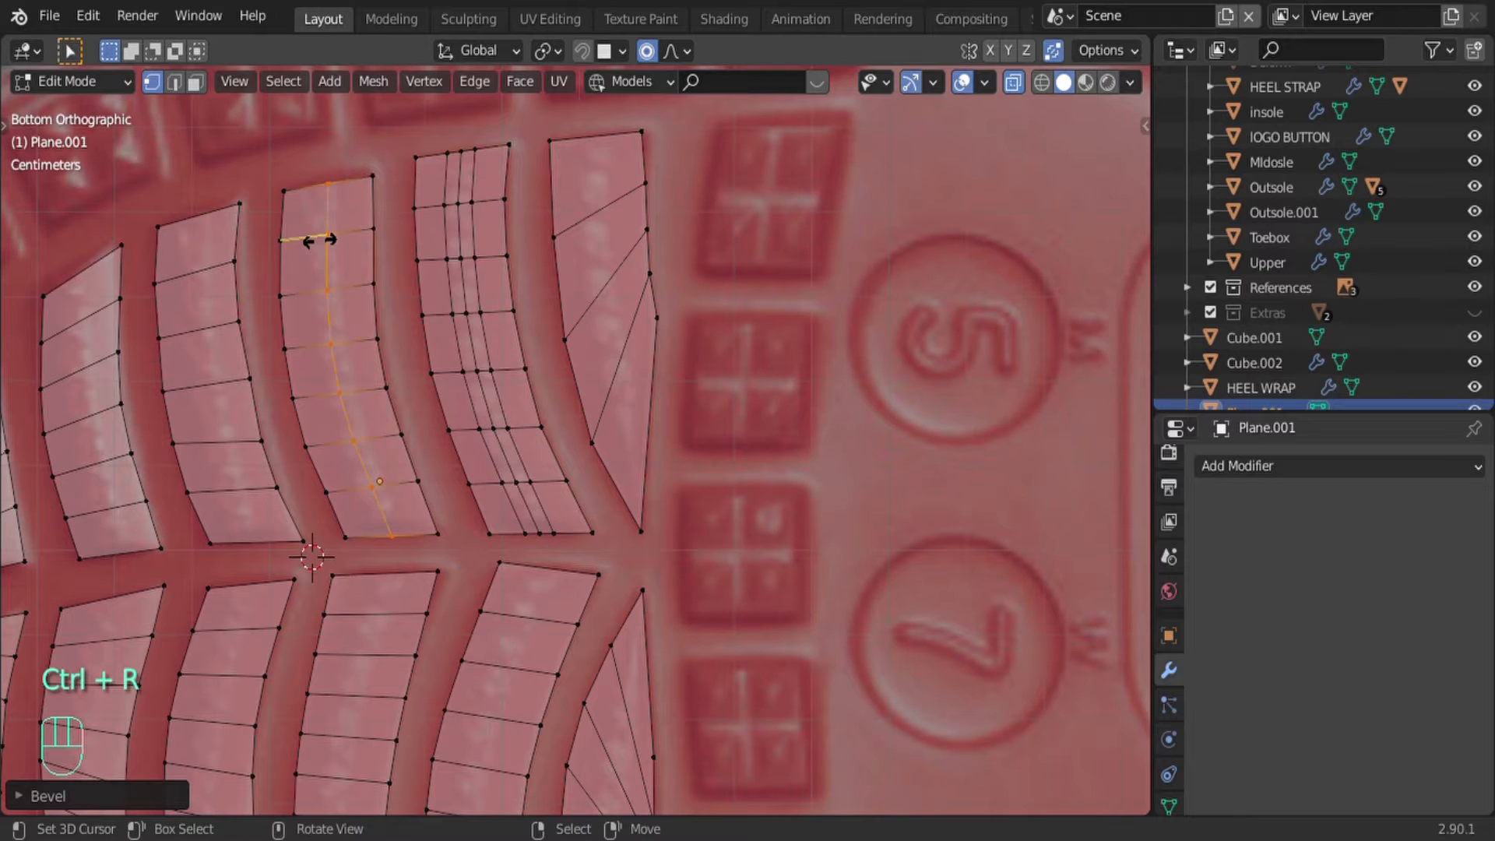
click(318, 240)
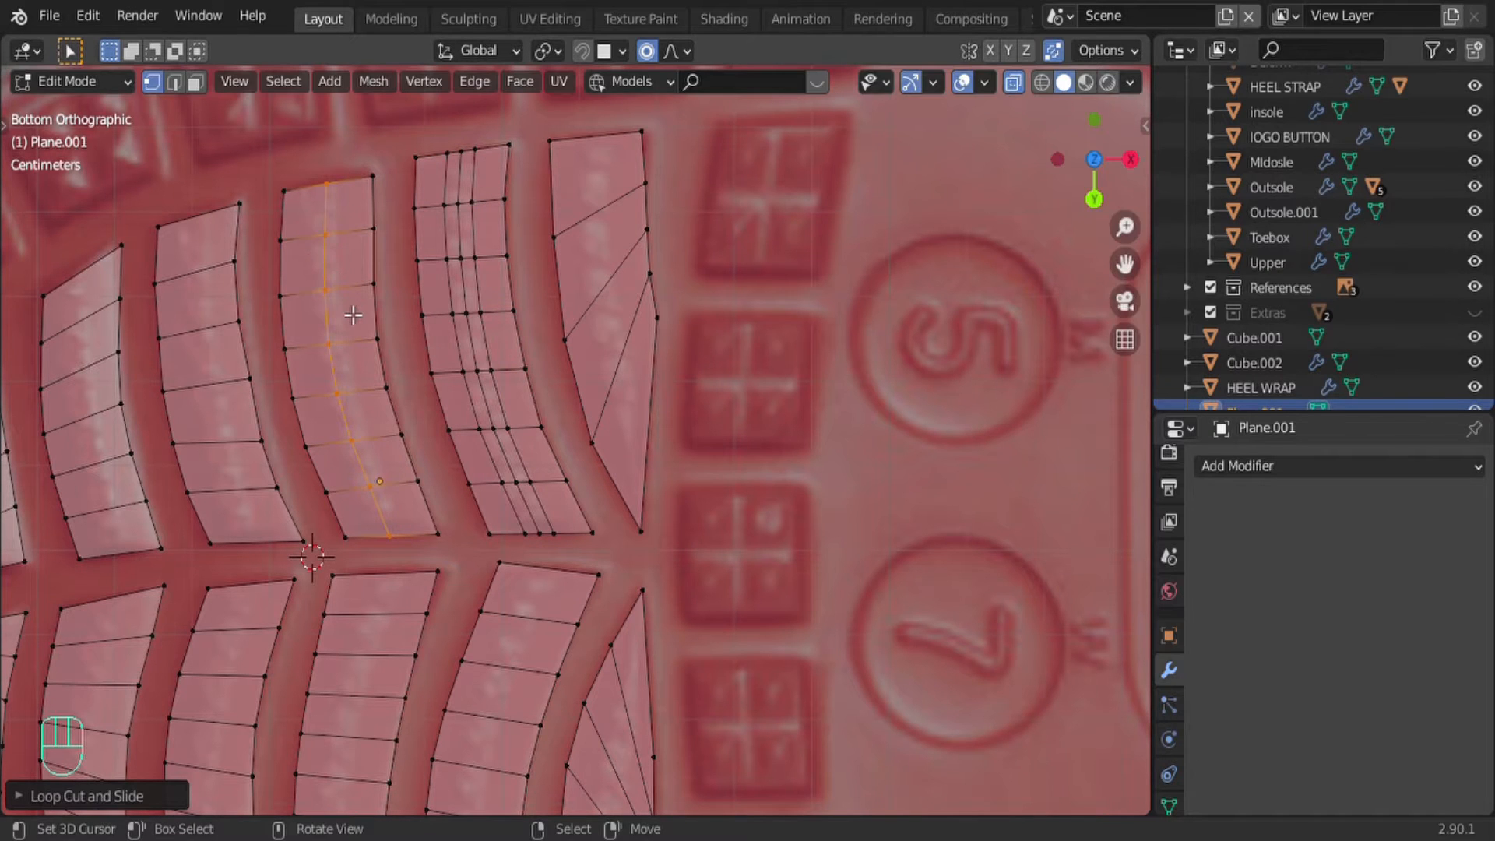
key(ctrl+b)
click(400, 320)
Step: Add bevelled lengthwise centre loops to the three rearmost upper ridges and the triangular upper ridge
scroll(441, 413, down, 3)
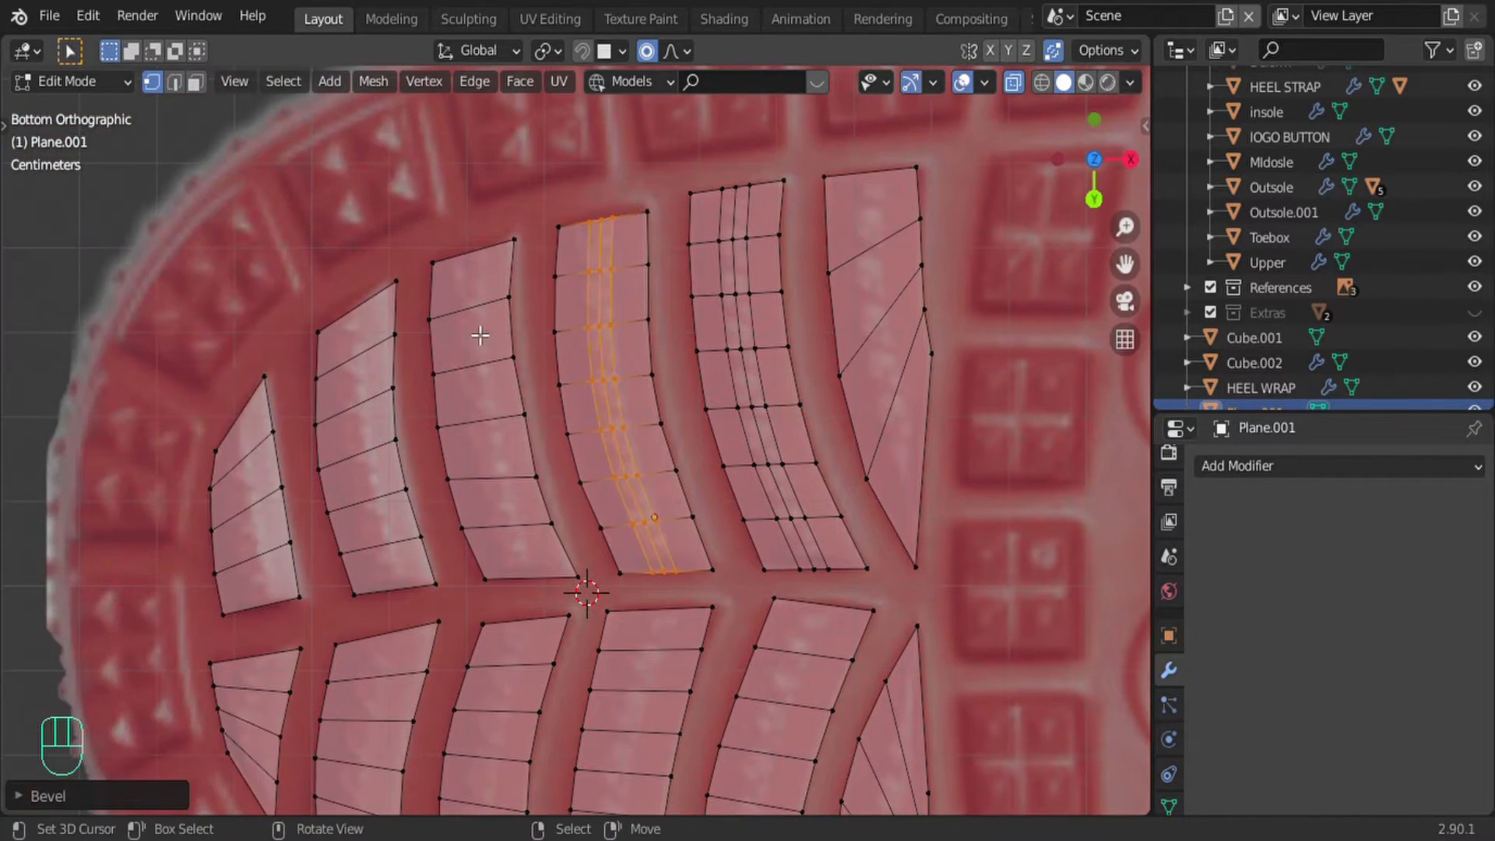
key(ctrl+r)
click(440, 413)
key(ctrl+b)
key(ctrl+r)
key(ctrl+r)
key(ctrl+b)
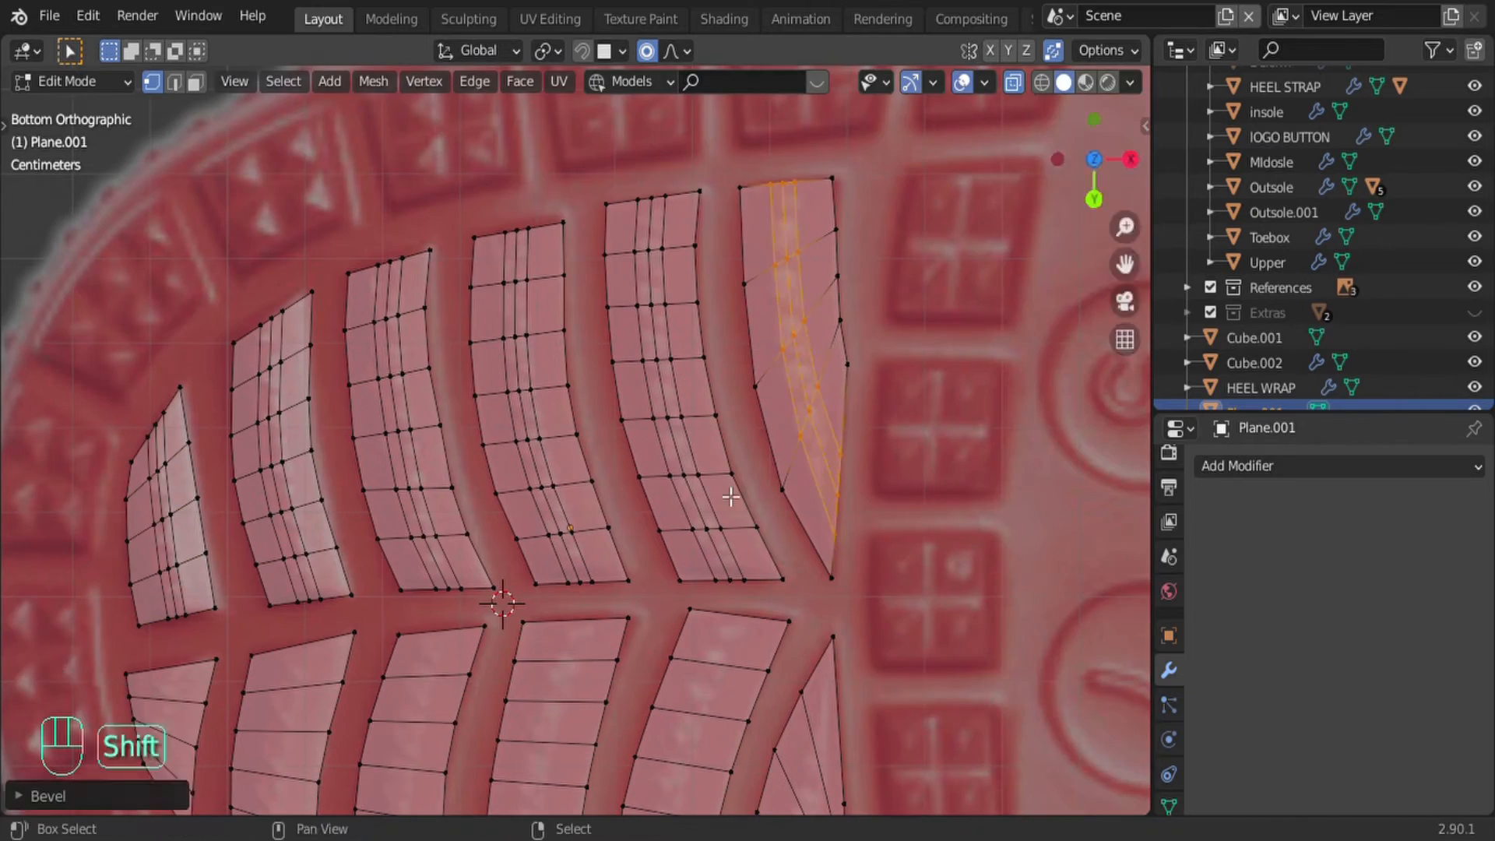
Step: Add bevelled lengthwise centre loops to the five lower ridges nearest the heel
shift+middle_drag(825, 584, 868, 385)
key(ctrl+b)
click(390, 574)
key(ctrl+r)
key(ctrl+b)
key(ctrl+r)
key(ctrl+b)
key(ctrl+r)
key(ctrl+b)
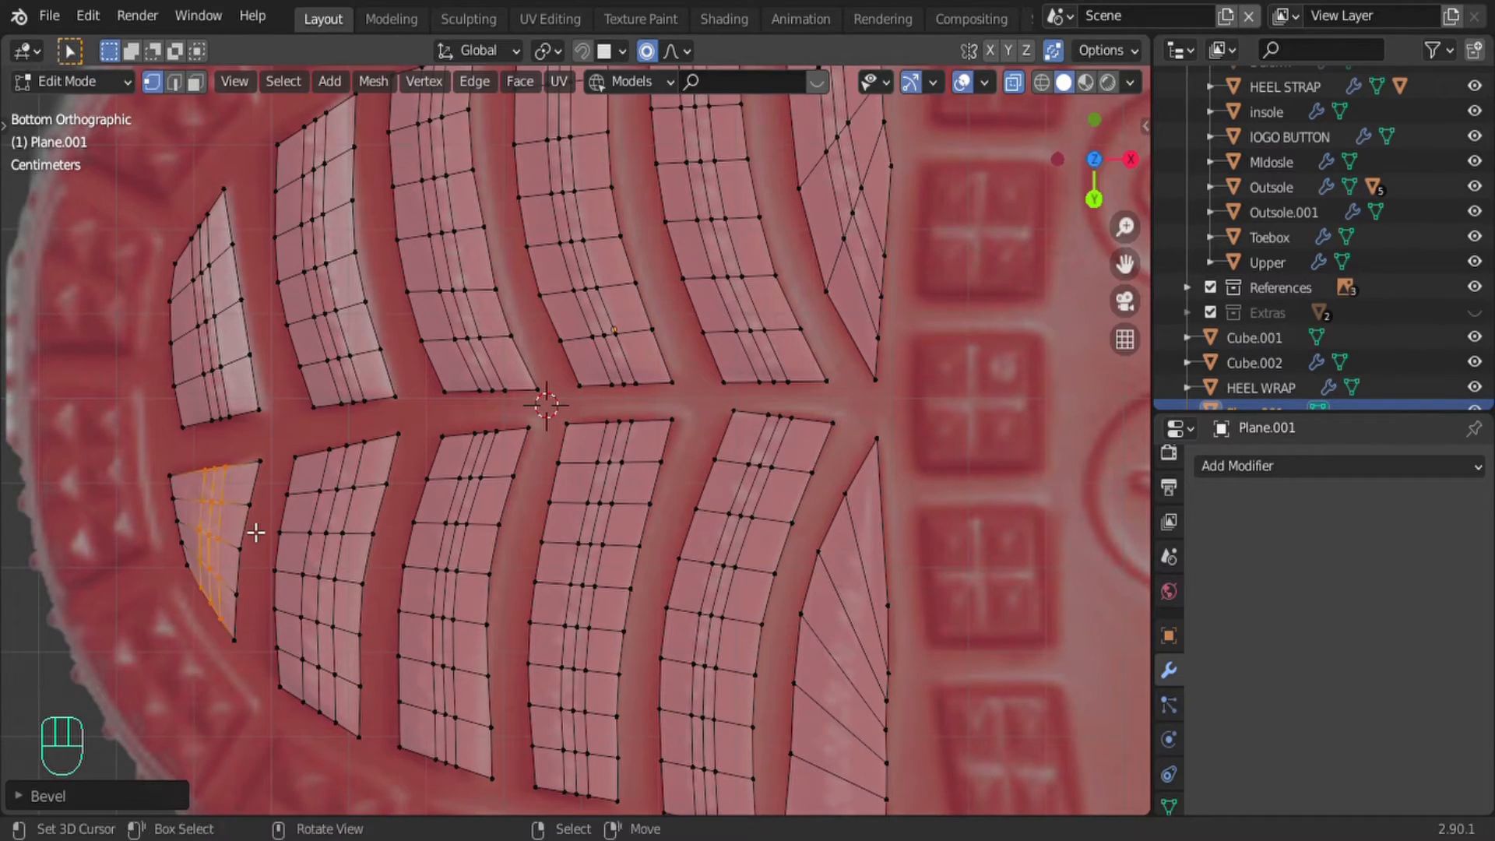
Step: Cut the triangular lower ridge lengthwise and bevel the loop into a narrow double strip
shift+middle_drag(420, 550, 372, 543)
shift+middle_drag(787, 662, 606, 548)
key(ctrl+r)
click(642, 646)
key(ctrl+b)
click(668, 641)
Step: Select the central face strips of the second to fifth upper ridges from the heel
scroll(607, 436, down, 2)
shift+middle_drag(523, 276, 624, 407)
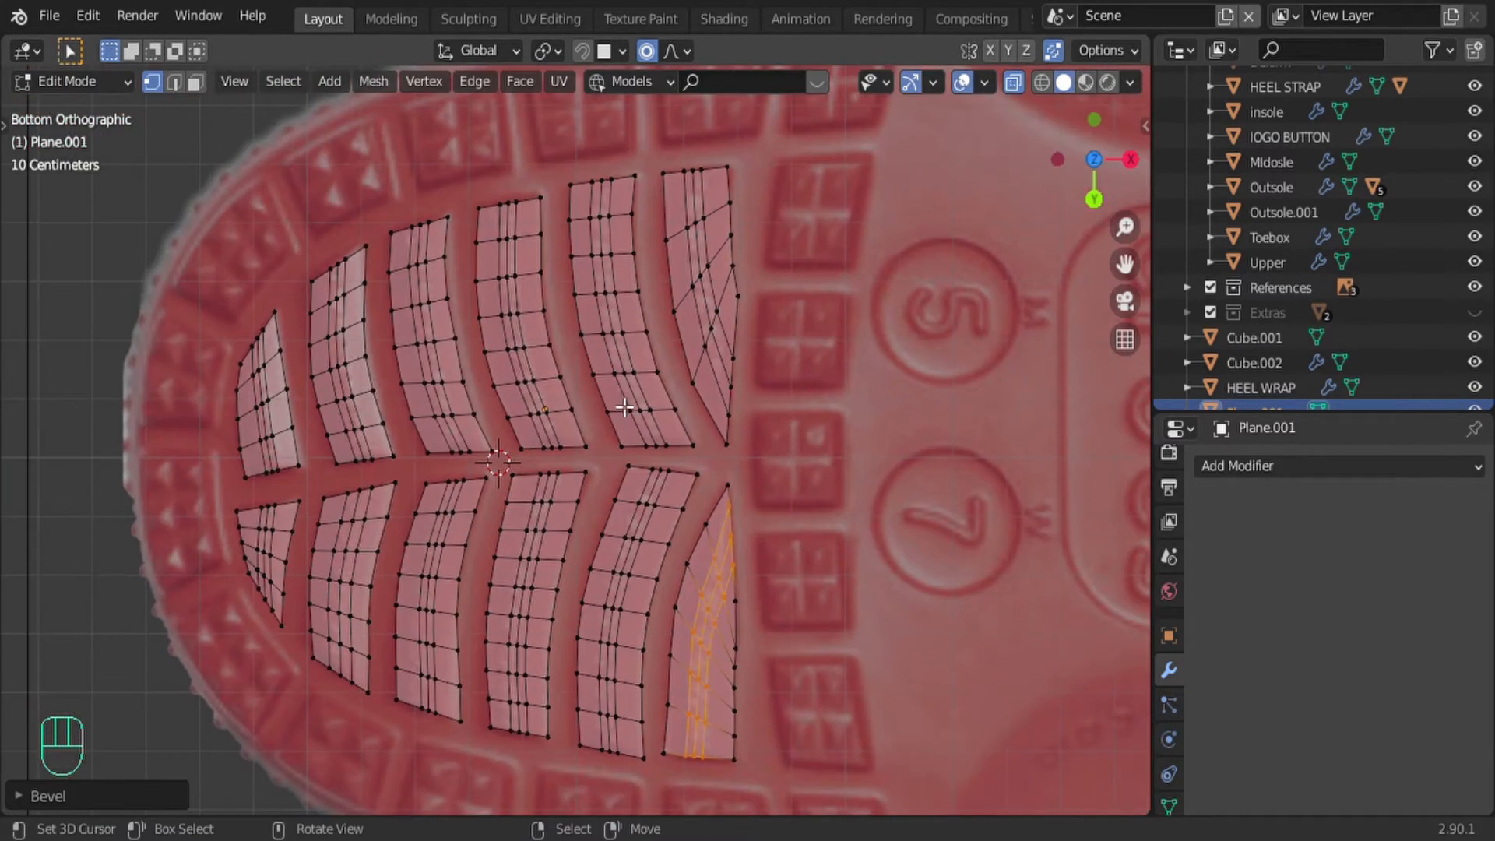
key(3)
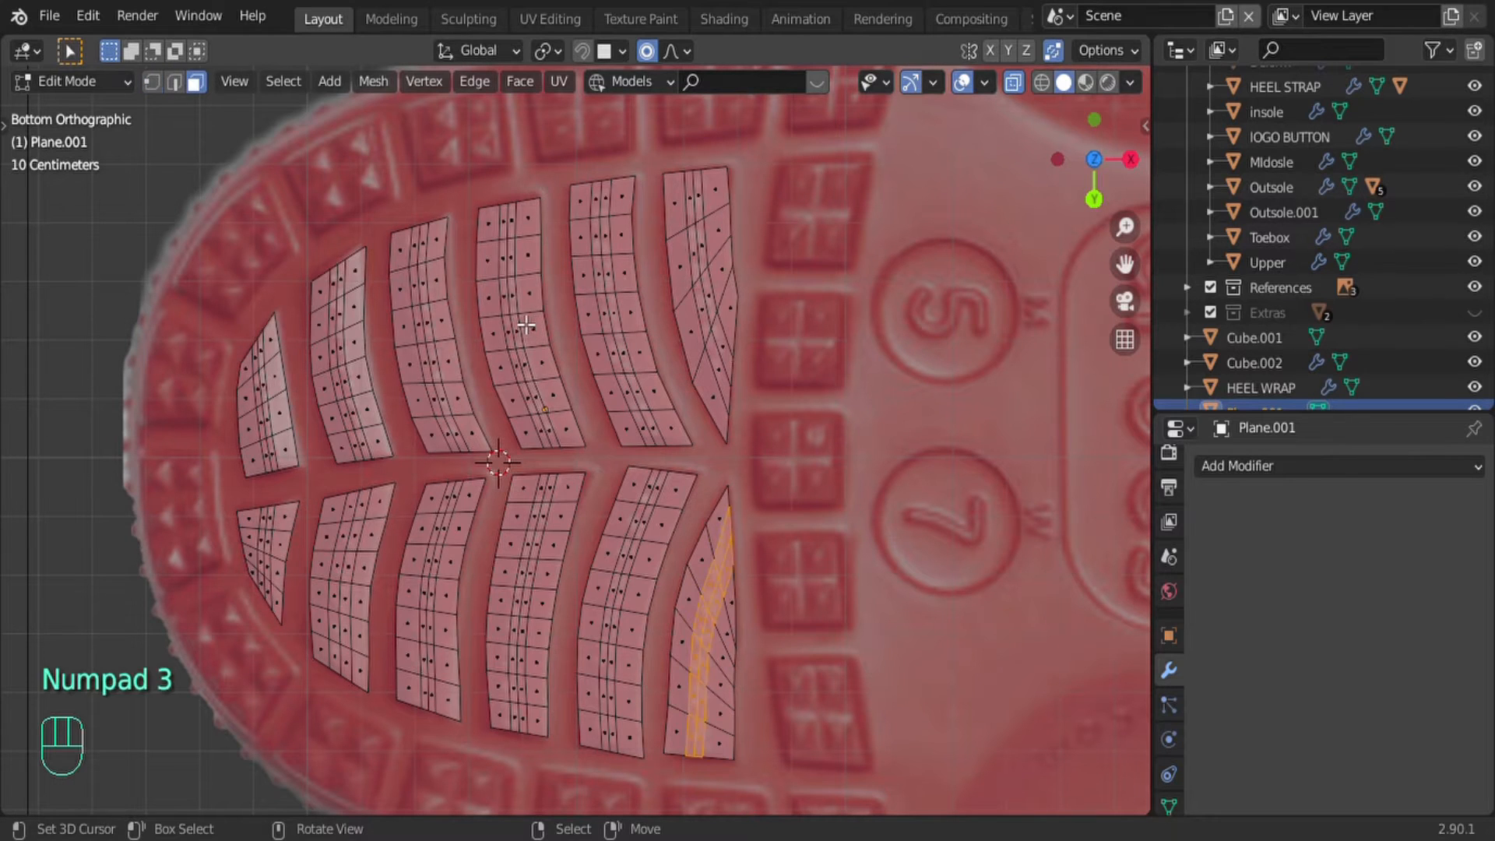
alt+click(517, 323)
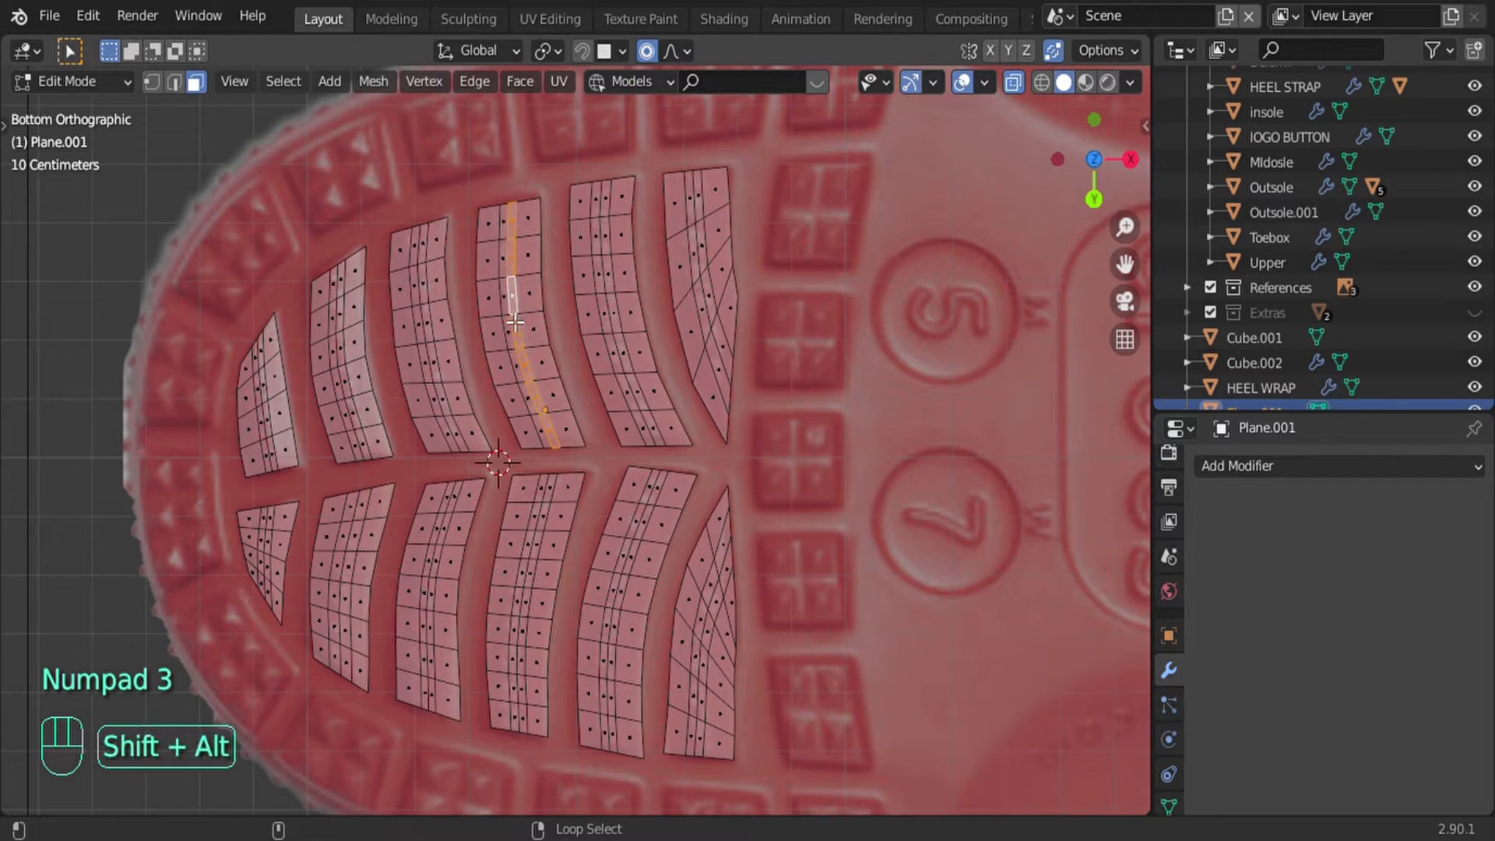
alt+shift+click(427, 313)
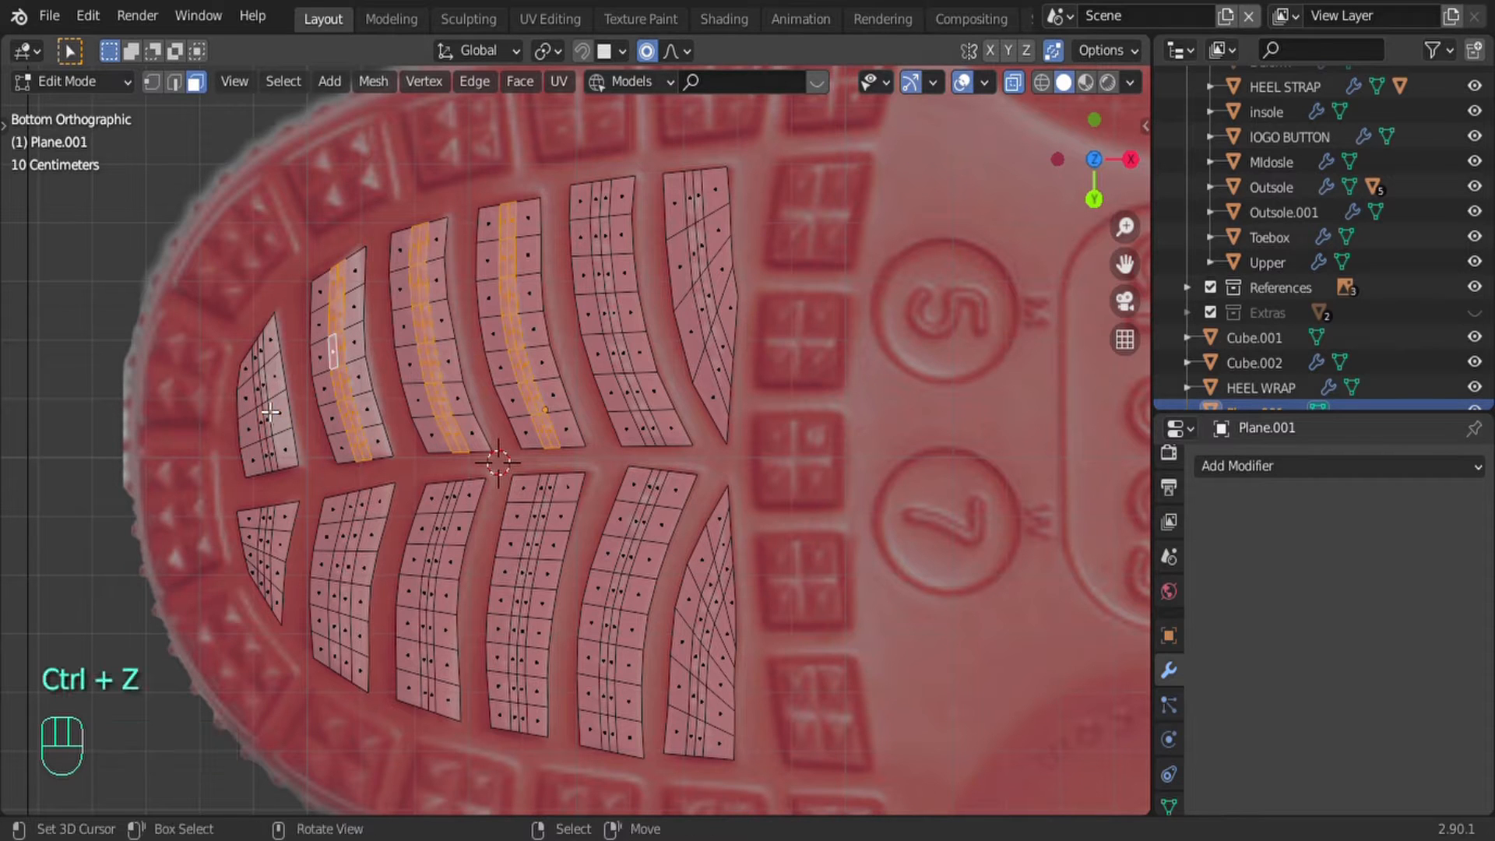
key(ctrl+z)
alt+shift+right_click(610, 308)
alt+shift+right_click(598, 274)
alt+shift+right_click(702, 268)
key(ctrl+z)
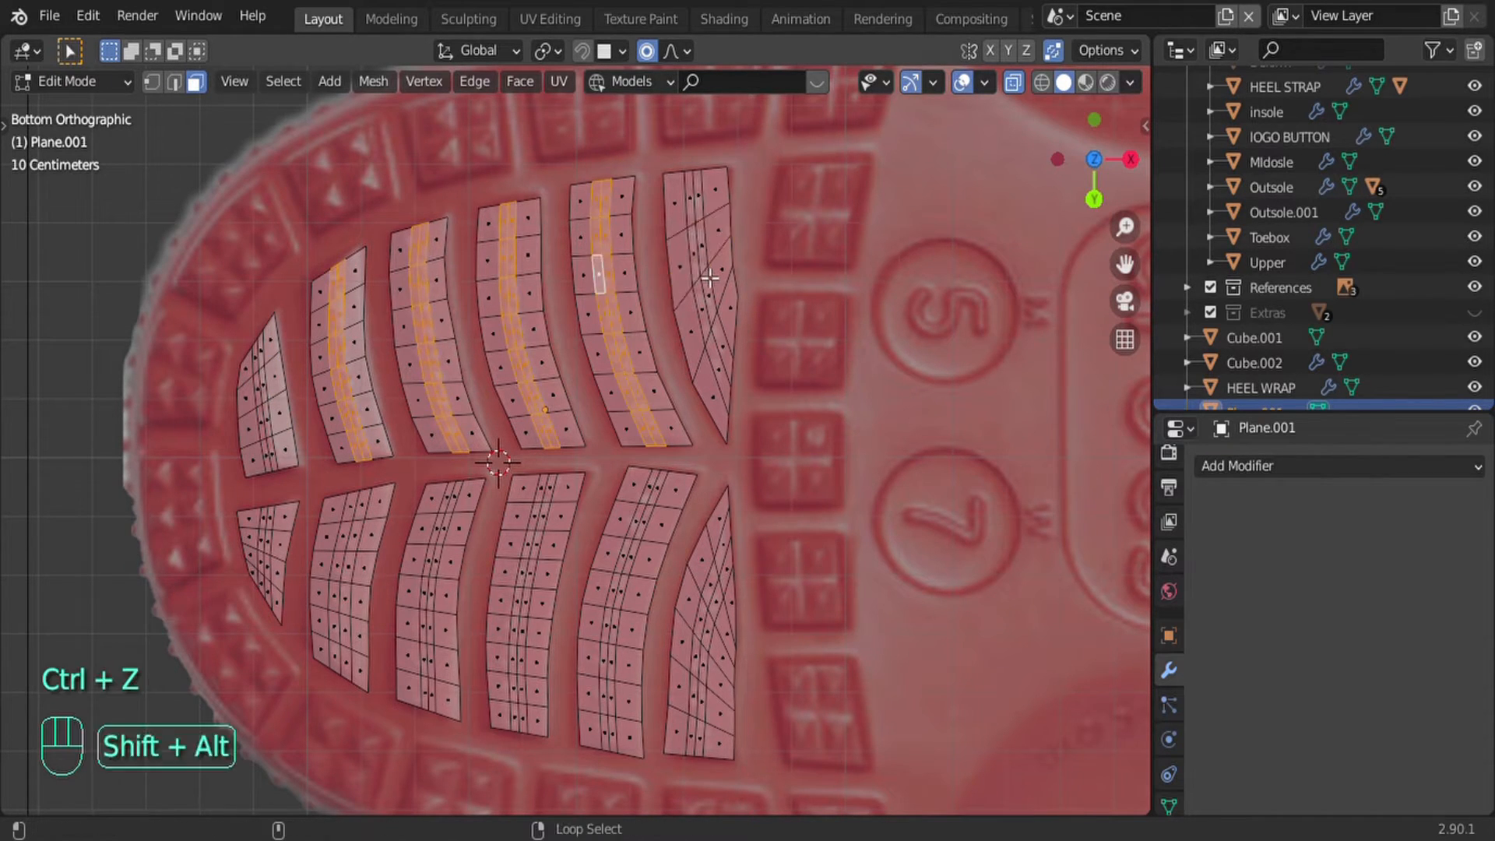
Step: Add the central face strips of the triangular upper ridge, the rearmost upper ridge and all six lower ridges to the selection
scroll(739, 257, up, 2)
alt+shift+right_click(752, 218)
alt+shift+right_click(768, 225)
alt+shift+click(689, 567)
alt+shift+click(520, 580)
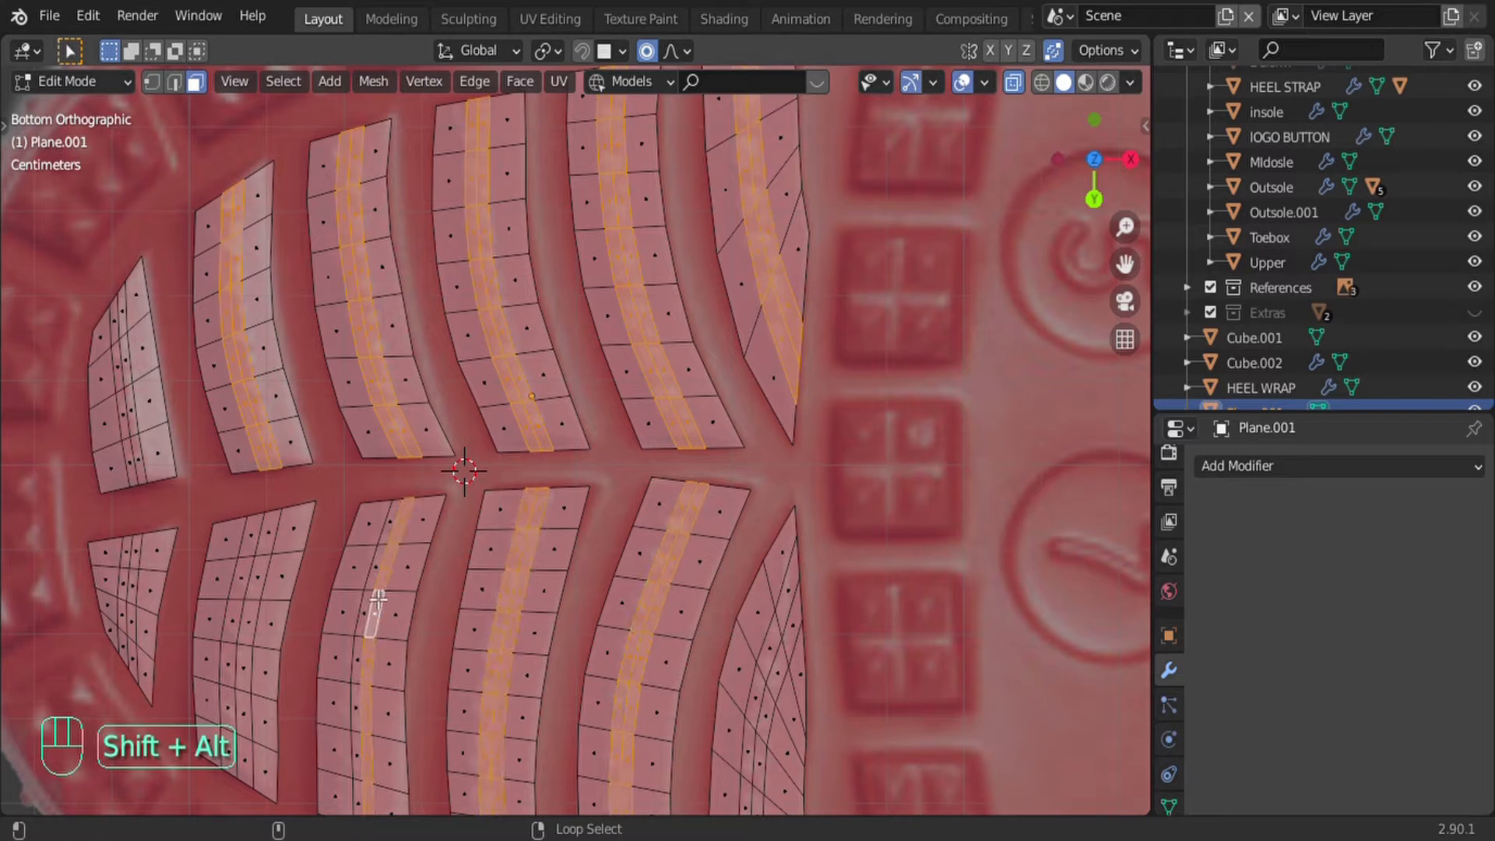
alt+shift+click(242, 578)
key(ctrl+z)
scroll(747, 662, down, 2)
alt+shift+right_click(710, 624)
scroll(373, 421, up, 3)
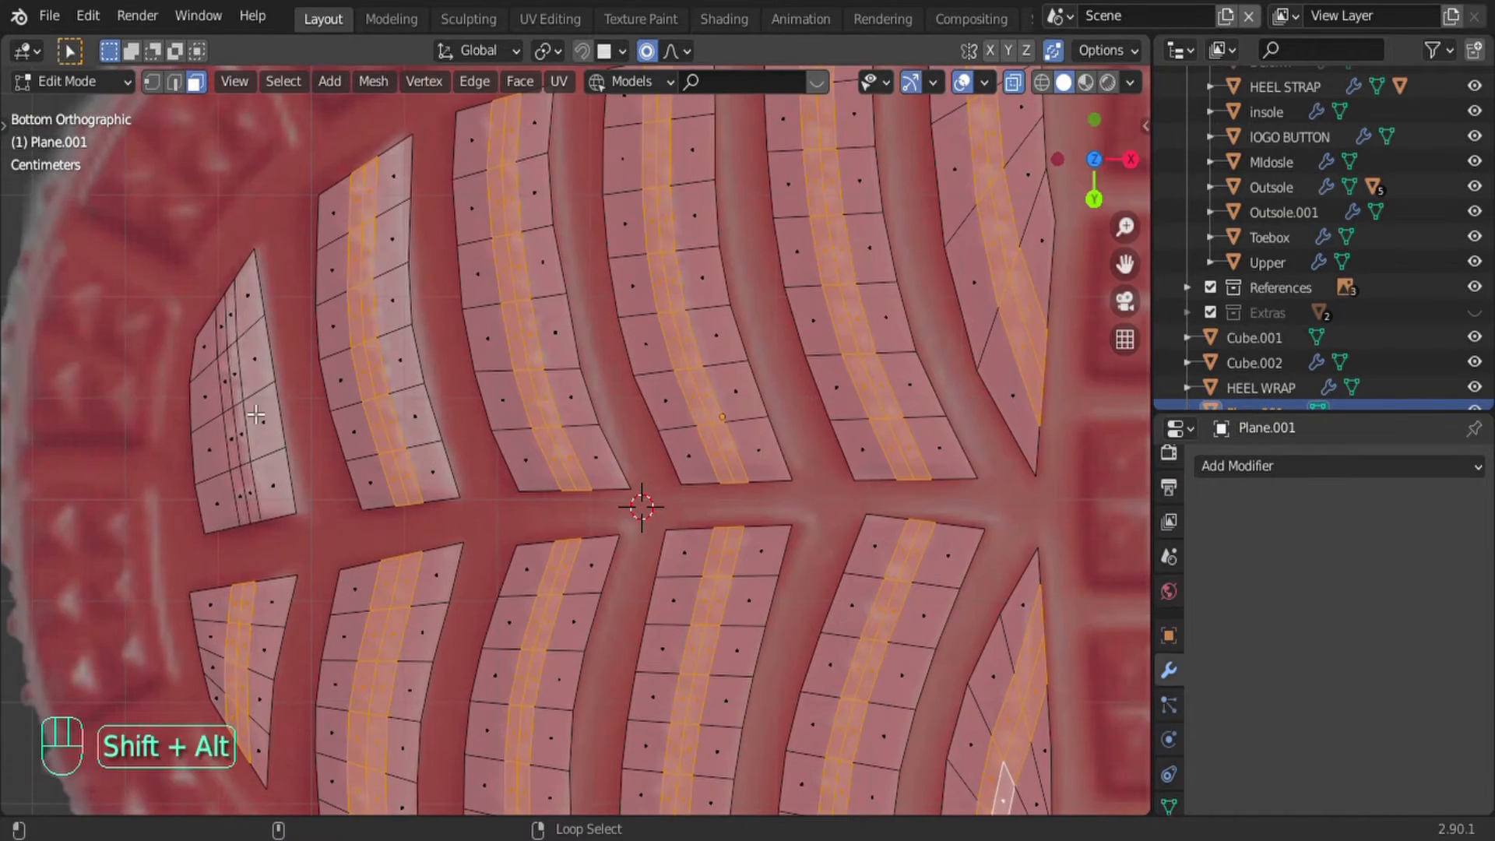
alt+shift+right_click(245, 393)
alt+shift+right_click(228, 383)
Step: Move the selected central strips of all ridges about -0.028 m along the global Z axis
scroll(545, 437, down, 4)
shift+middle_drag(845, 556, 597, 599)
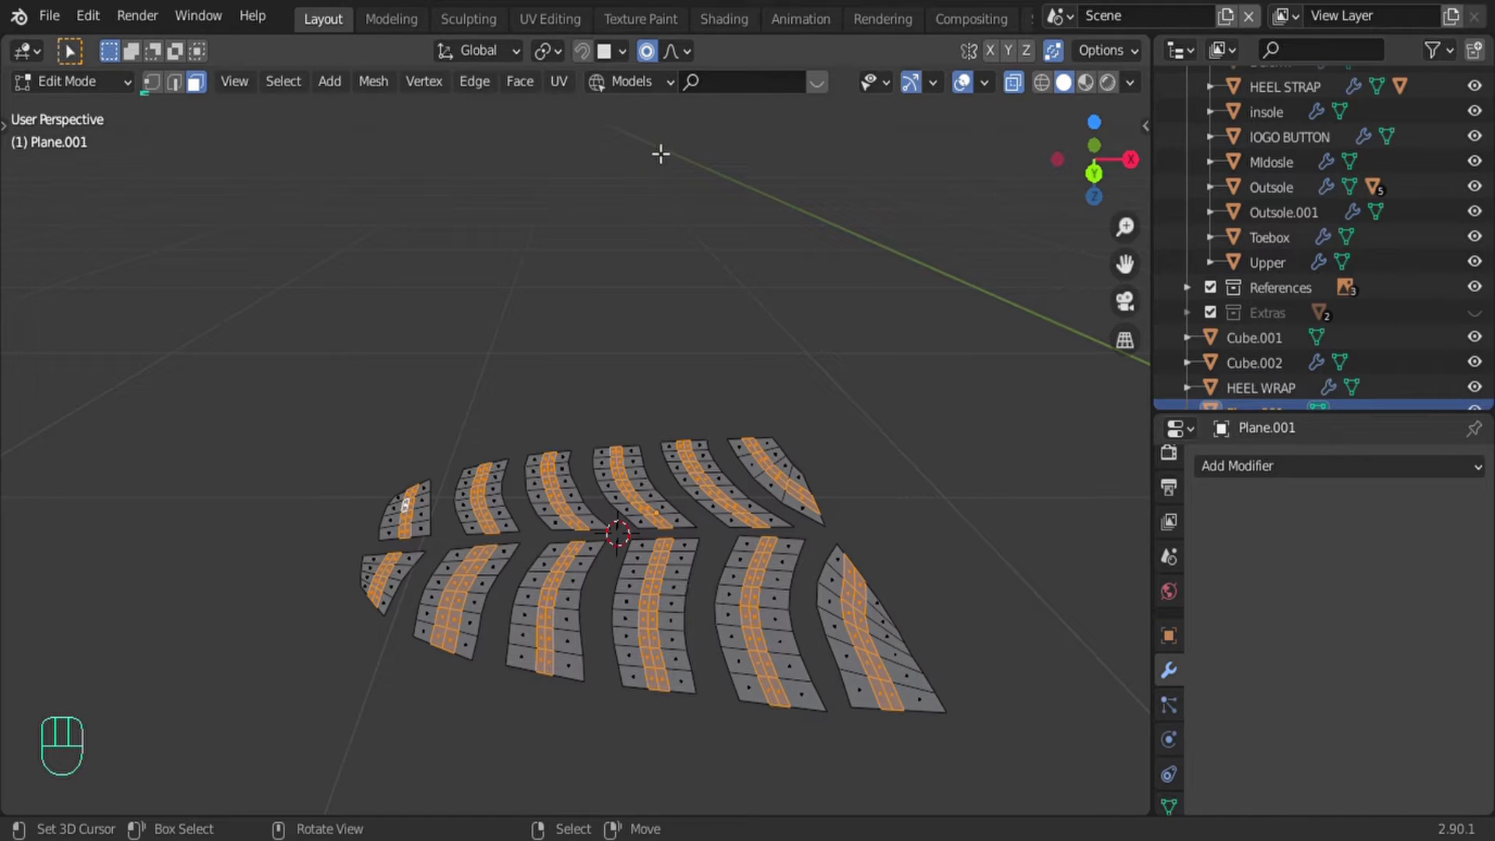
key(g)
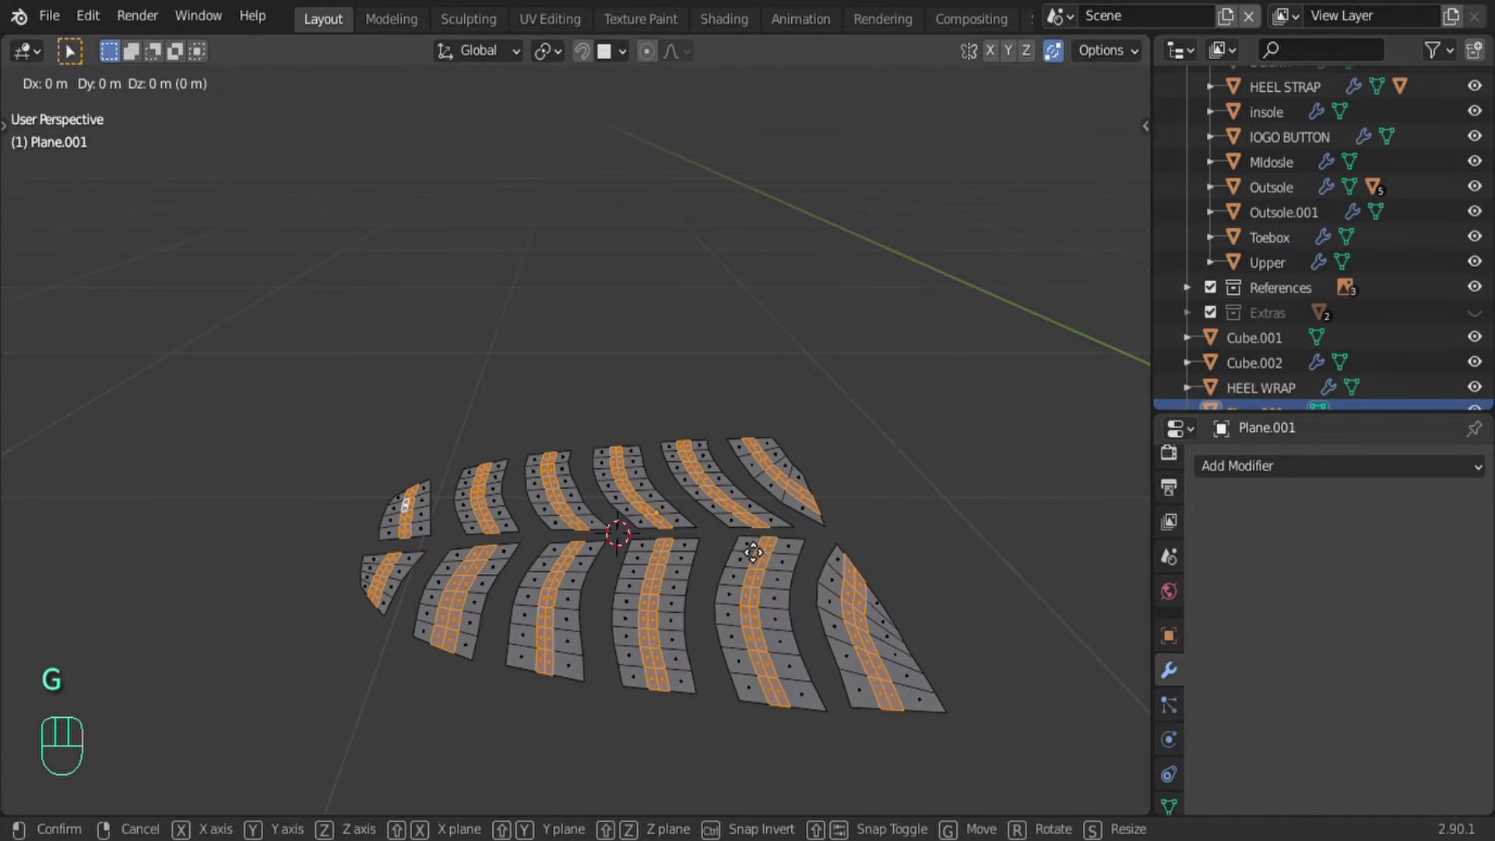
key(z)
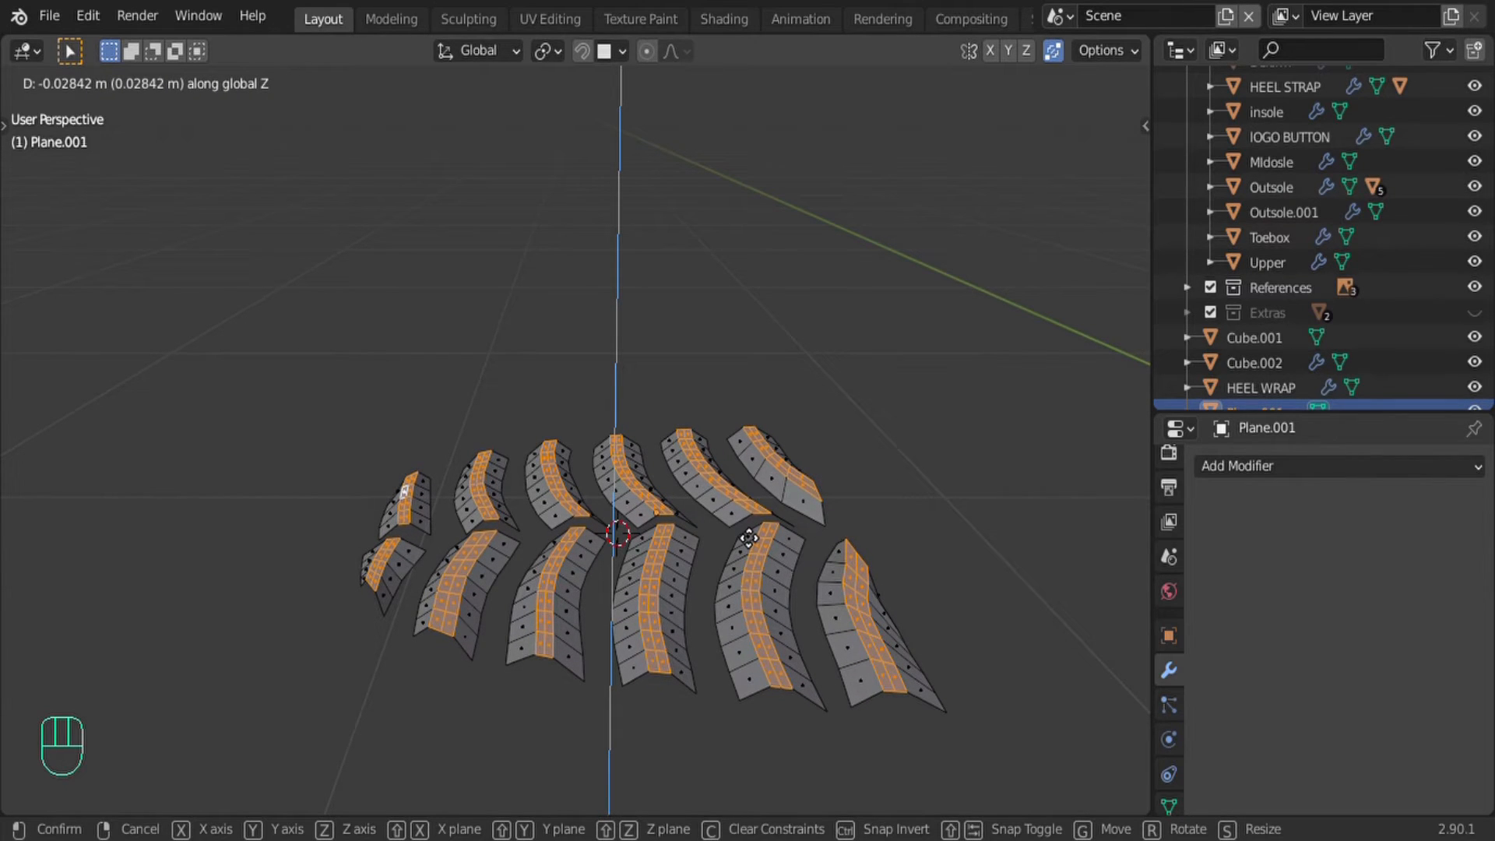
click(749, 537)
middle_drag(330, 669, 615, 429)
Step: Turn off X-ray, check the raised ridges in Object Mode and return to vertex editing
key(Tab)
key(alt+z)
scroll(649, 519, up, 2)
key(Tab)
scroll(658, 519, up, 1)
key(1)
scroll(633, 486, up, 2)
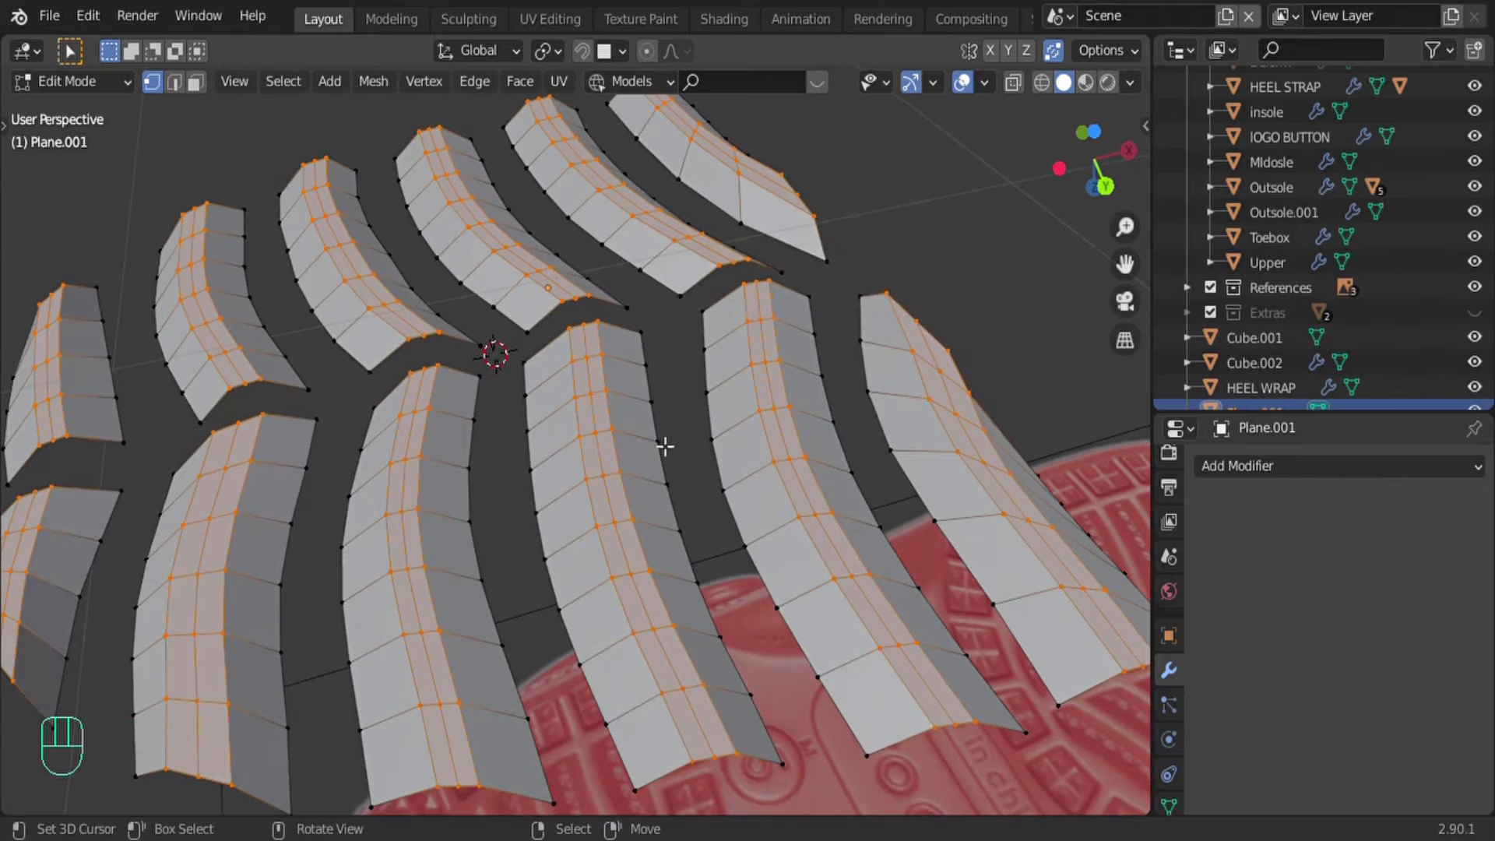
Step: Select the elevated edge loops bordering every ridge's central strip and bevel them with 2 segments, about 0.156 m wide
key(2)
alt+click(608, 384)
alt+shift+click(584, 391)
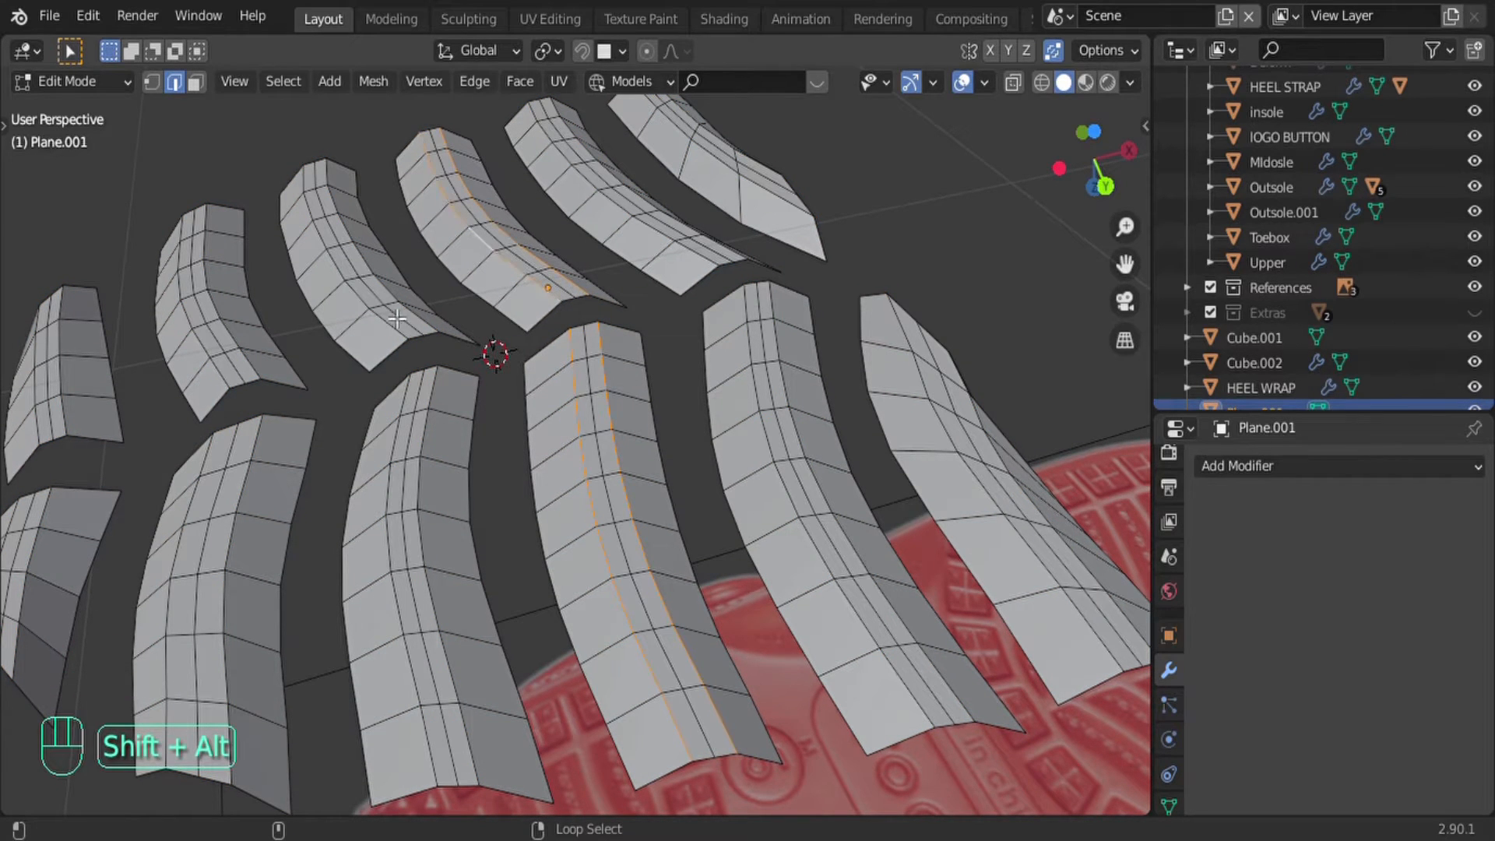
alt+shift+click(229, 343)
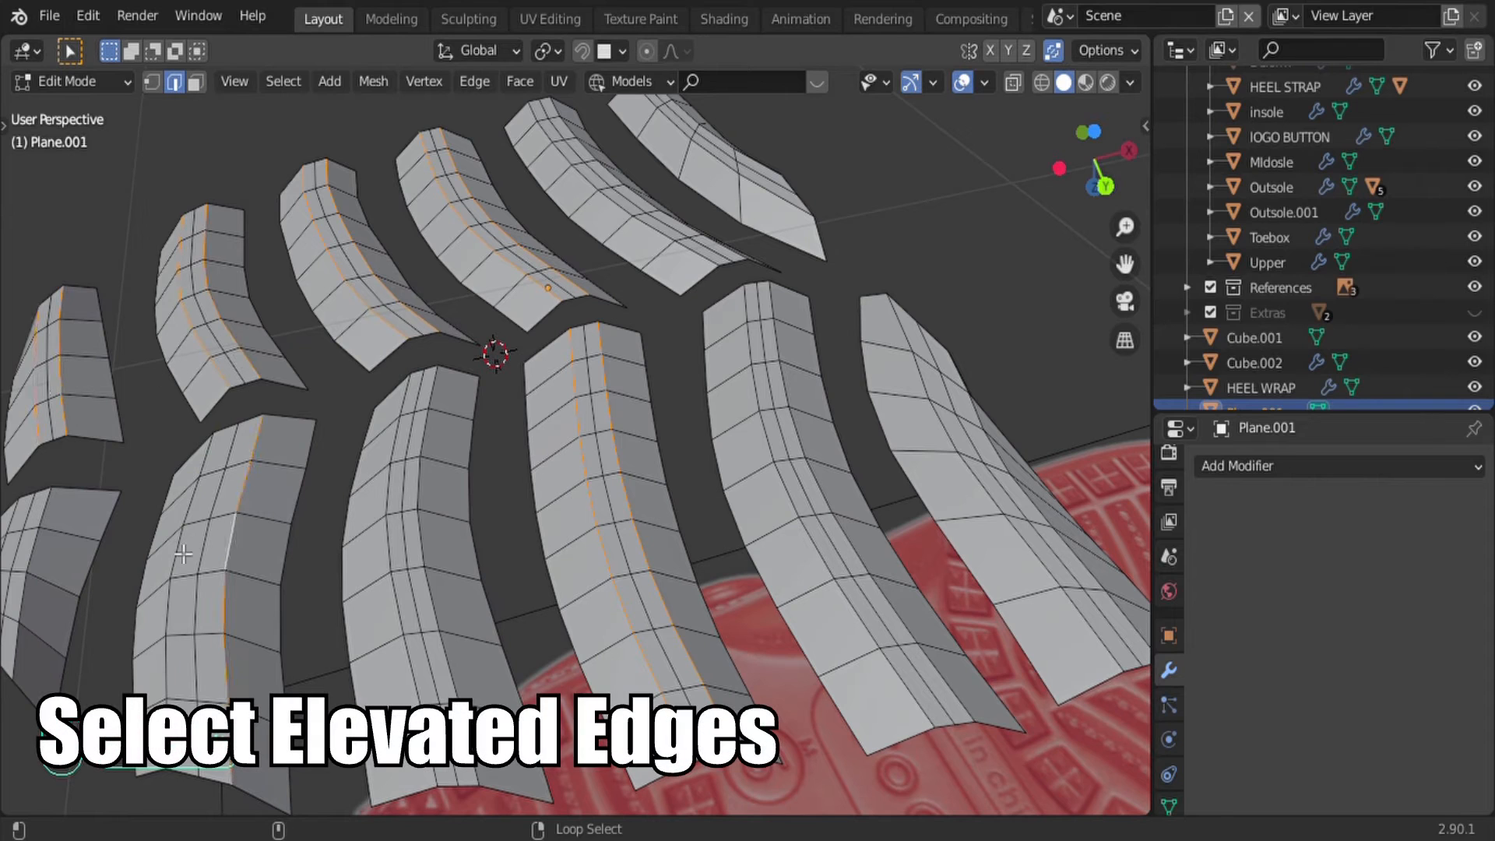
alt+shift+click(994, 444)
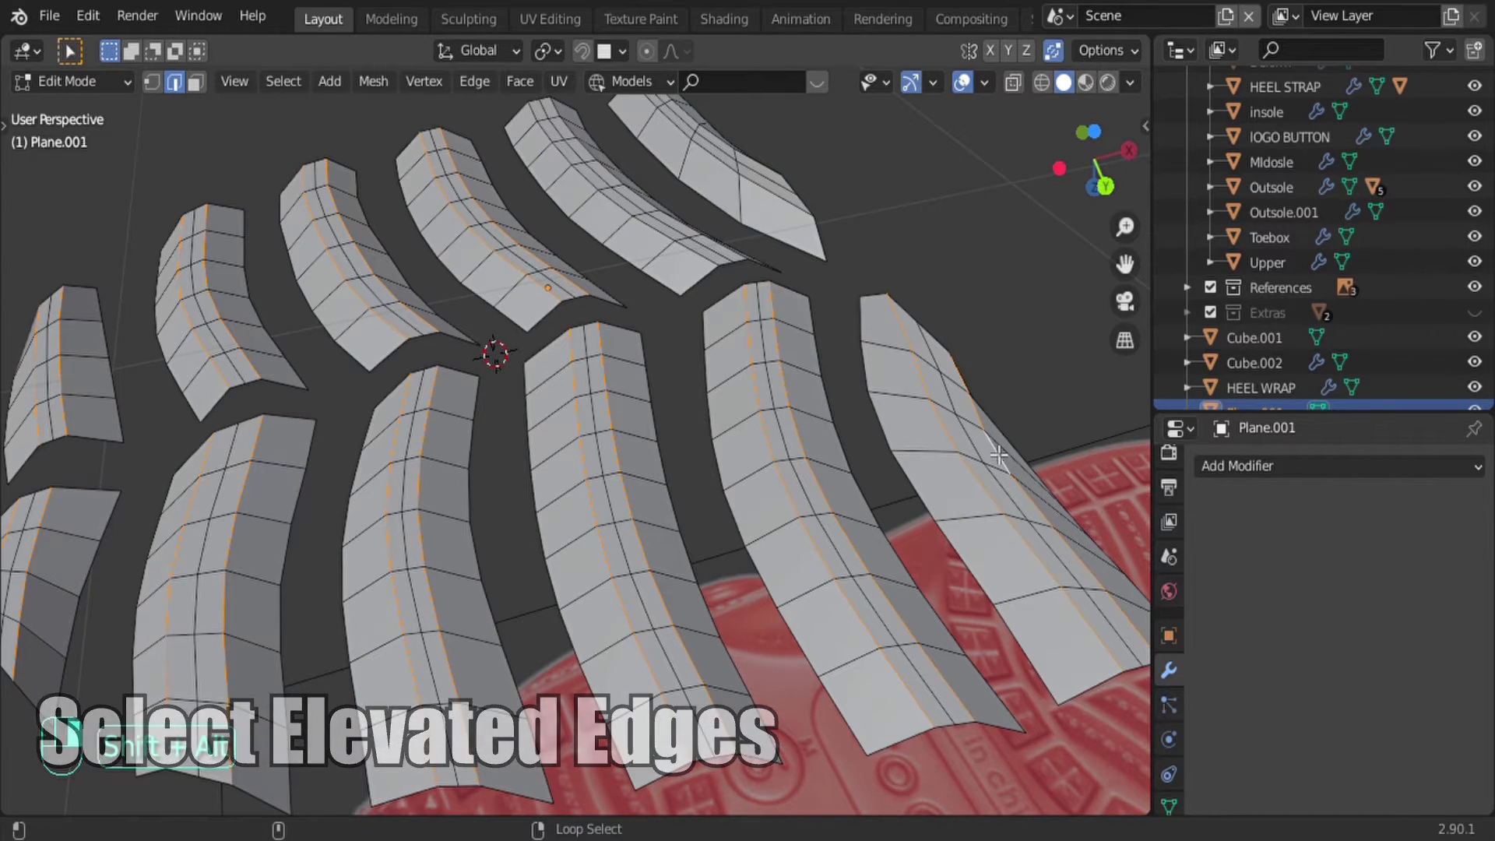
alt+shift+click(641, 201)
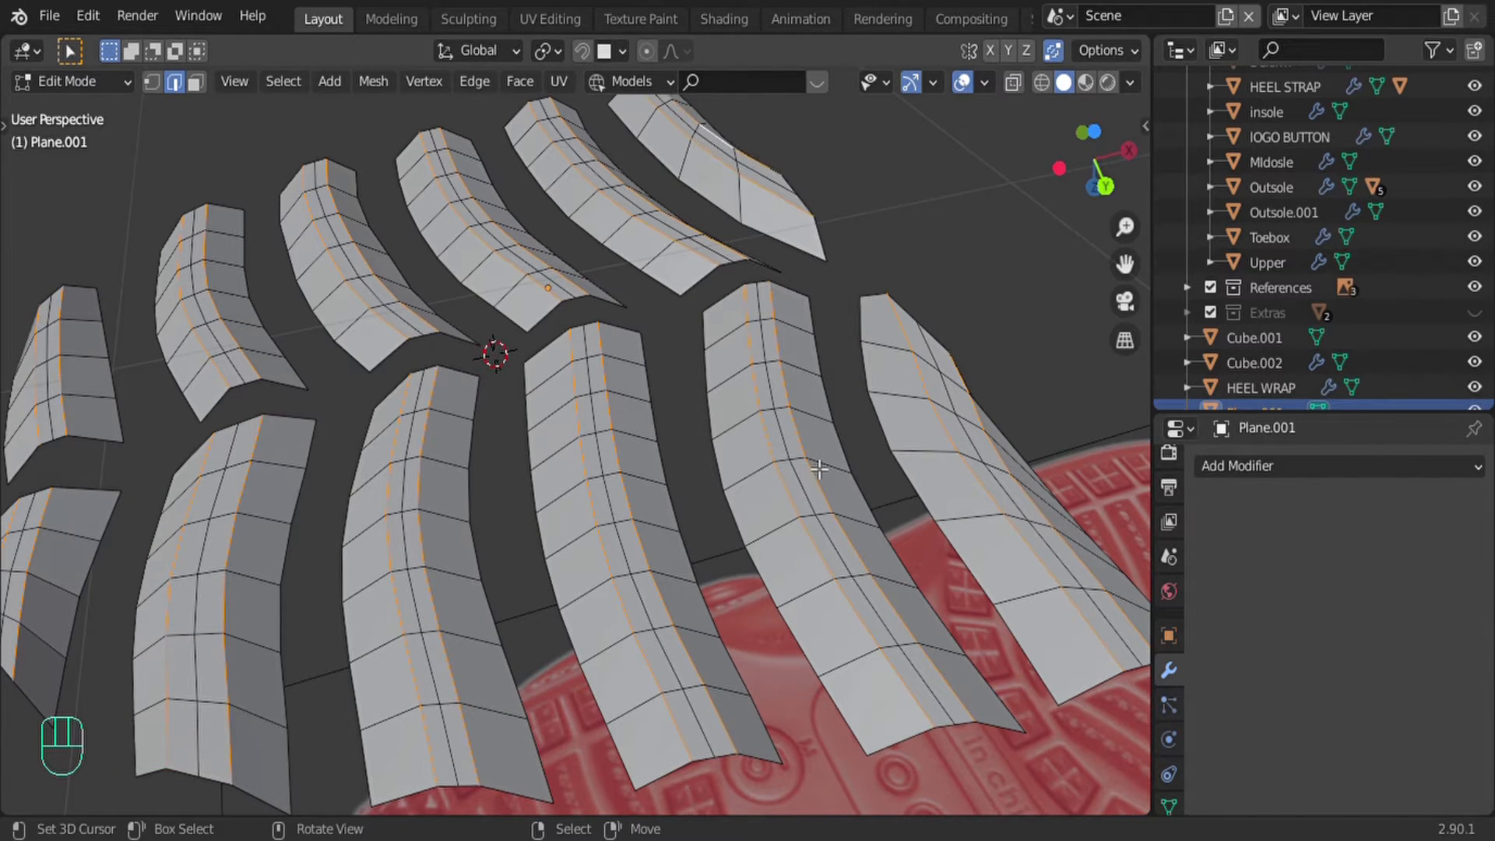
key(ctrl+b)
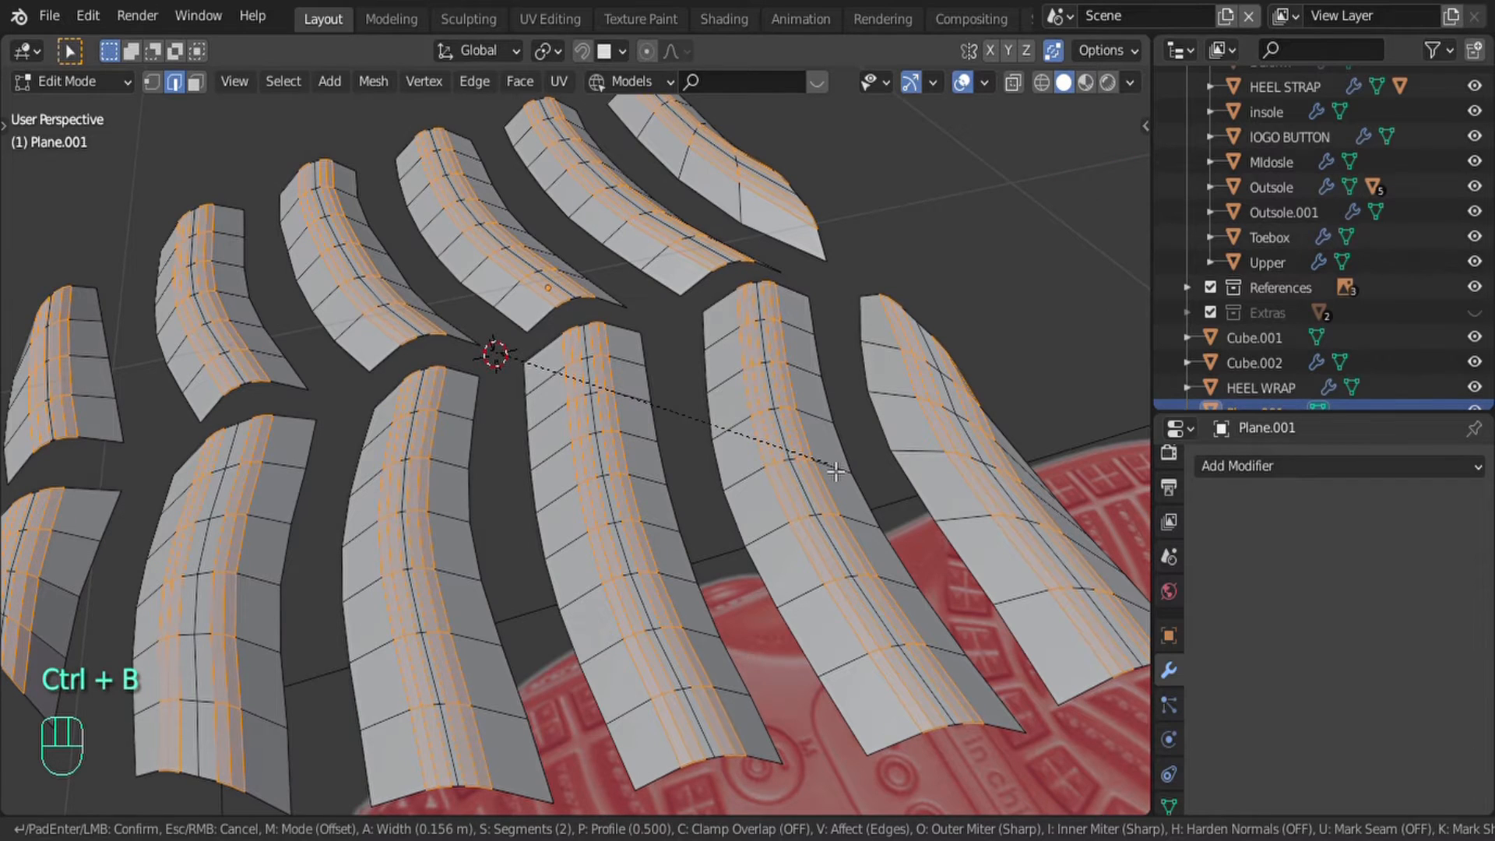
click(833, 474)
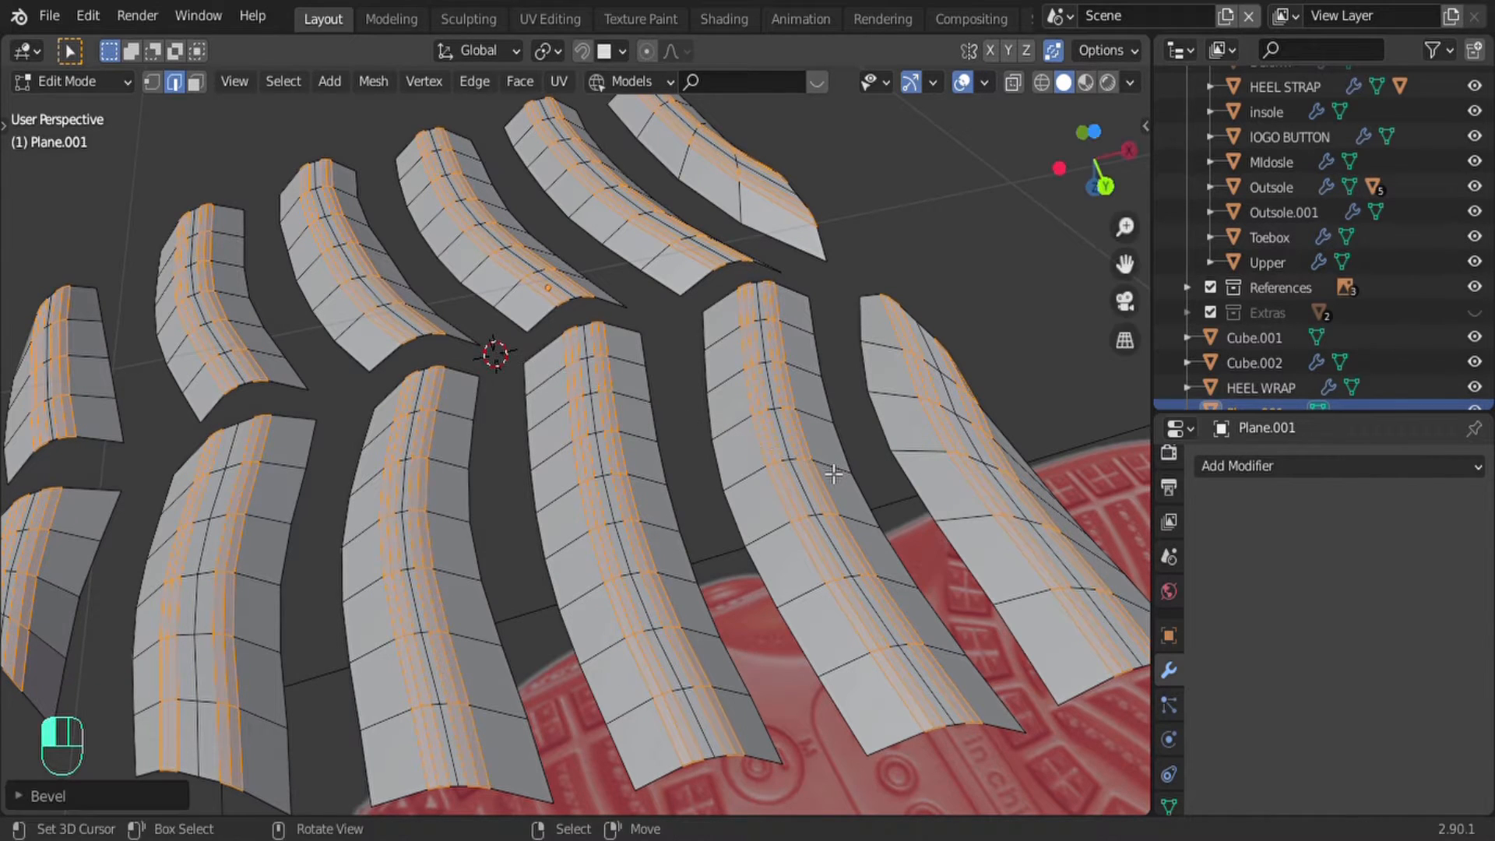
Step: Fill the open curved ends of the ridges with faces, starting from the corner vertices of each end
shift+middle_drag(733, 510, 810, 359)
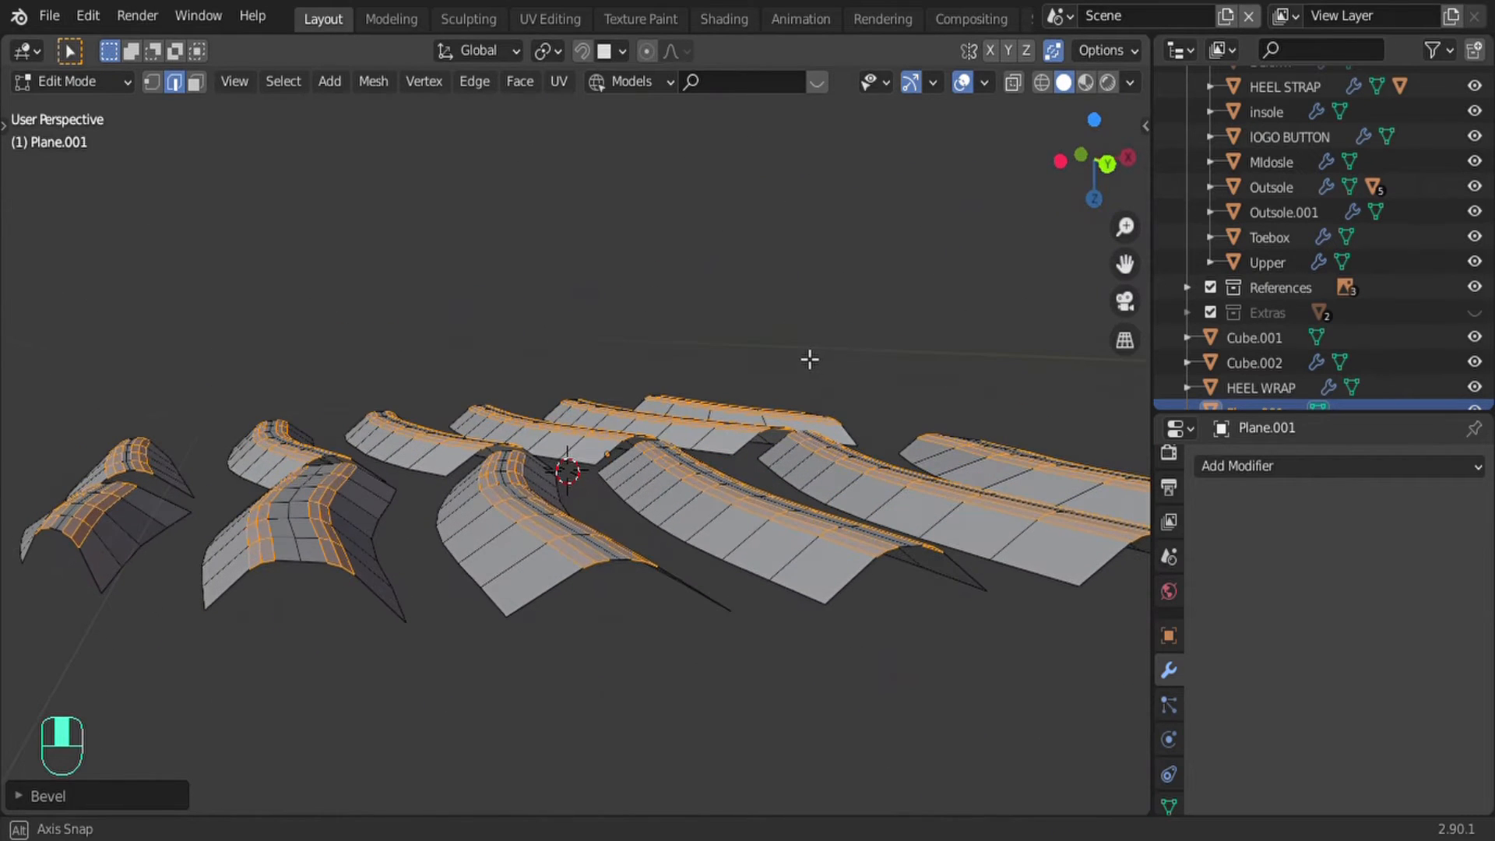
key(1)
right_click(523, 624)
shift+right_click(679, 600)
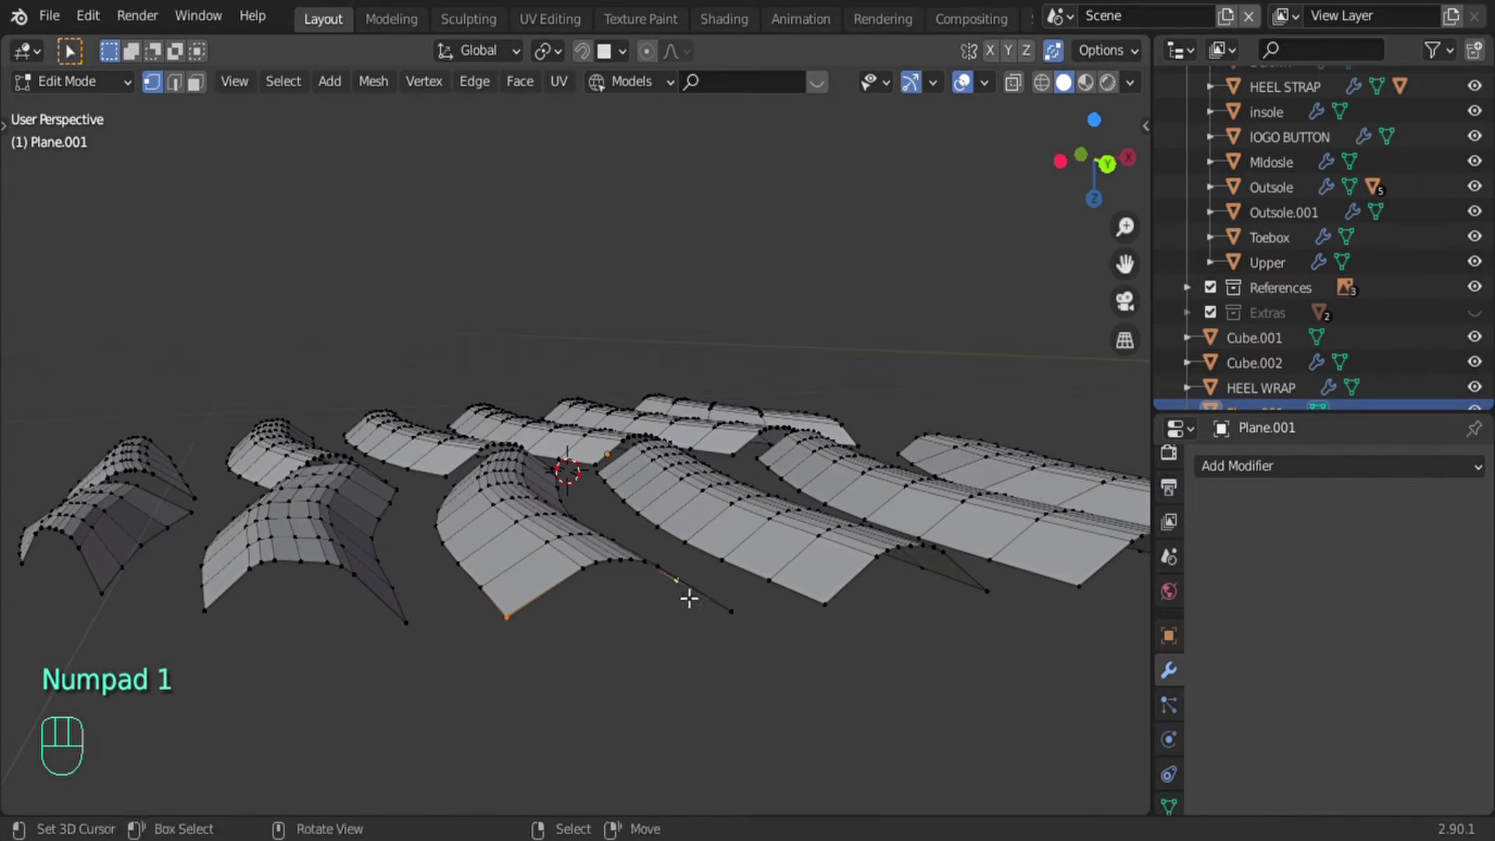
middle_drag(644, 654, 728, 630)
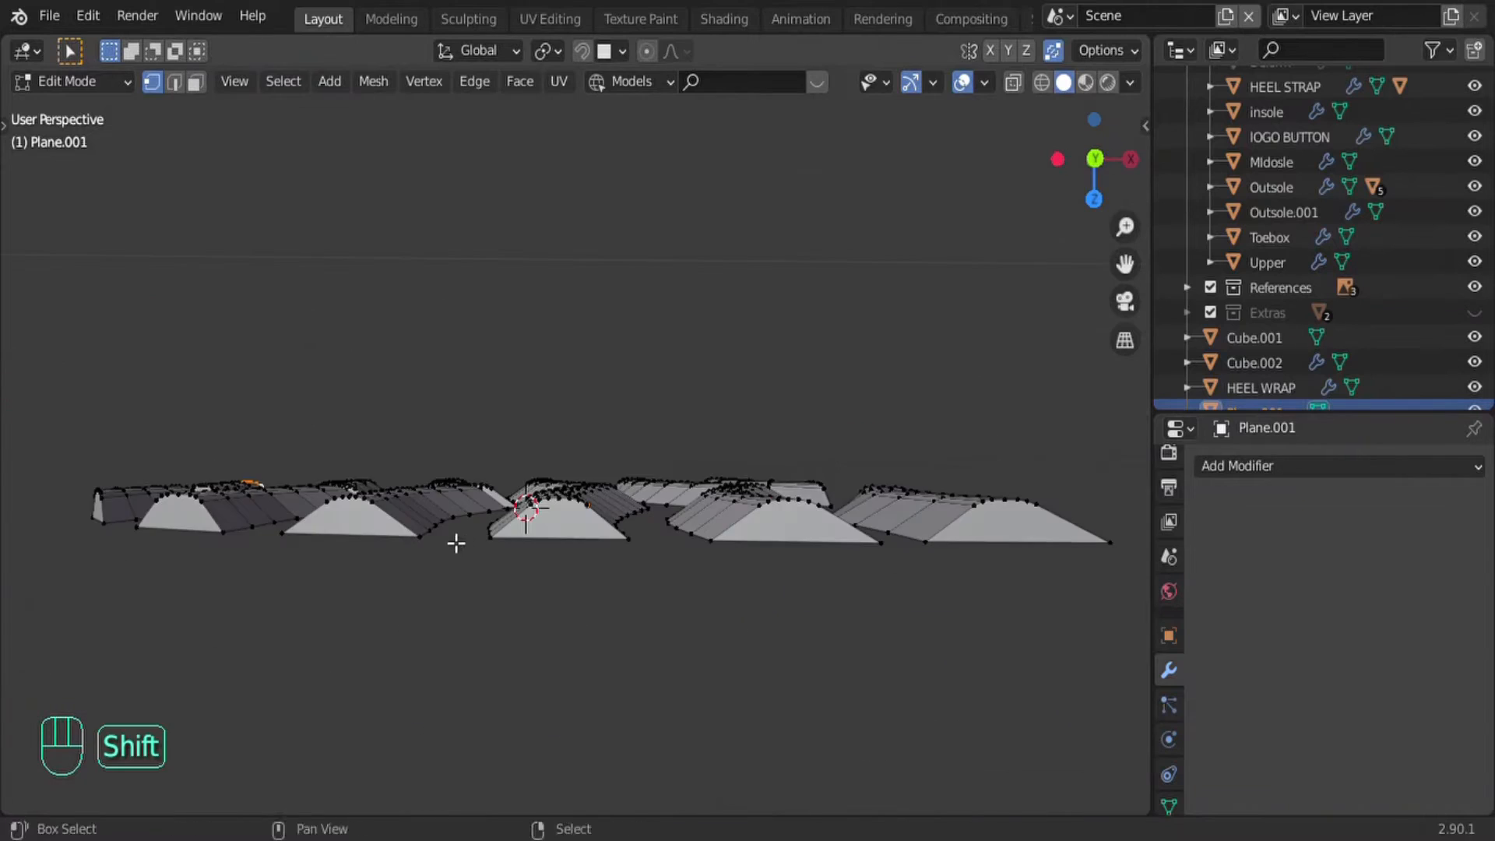
middle_drag(769, 572, 848, 607)
scroll(604, 608, up, 1)
middle_drag(604, 608, 647, 511)
Step: Close the undersides of the three lower ridges nearest the heel with Grid Fill
key(ctrl+z)
key(space)
key(Return)
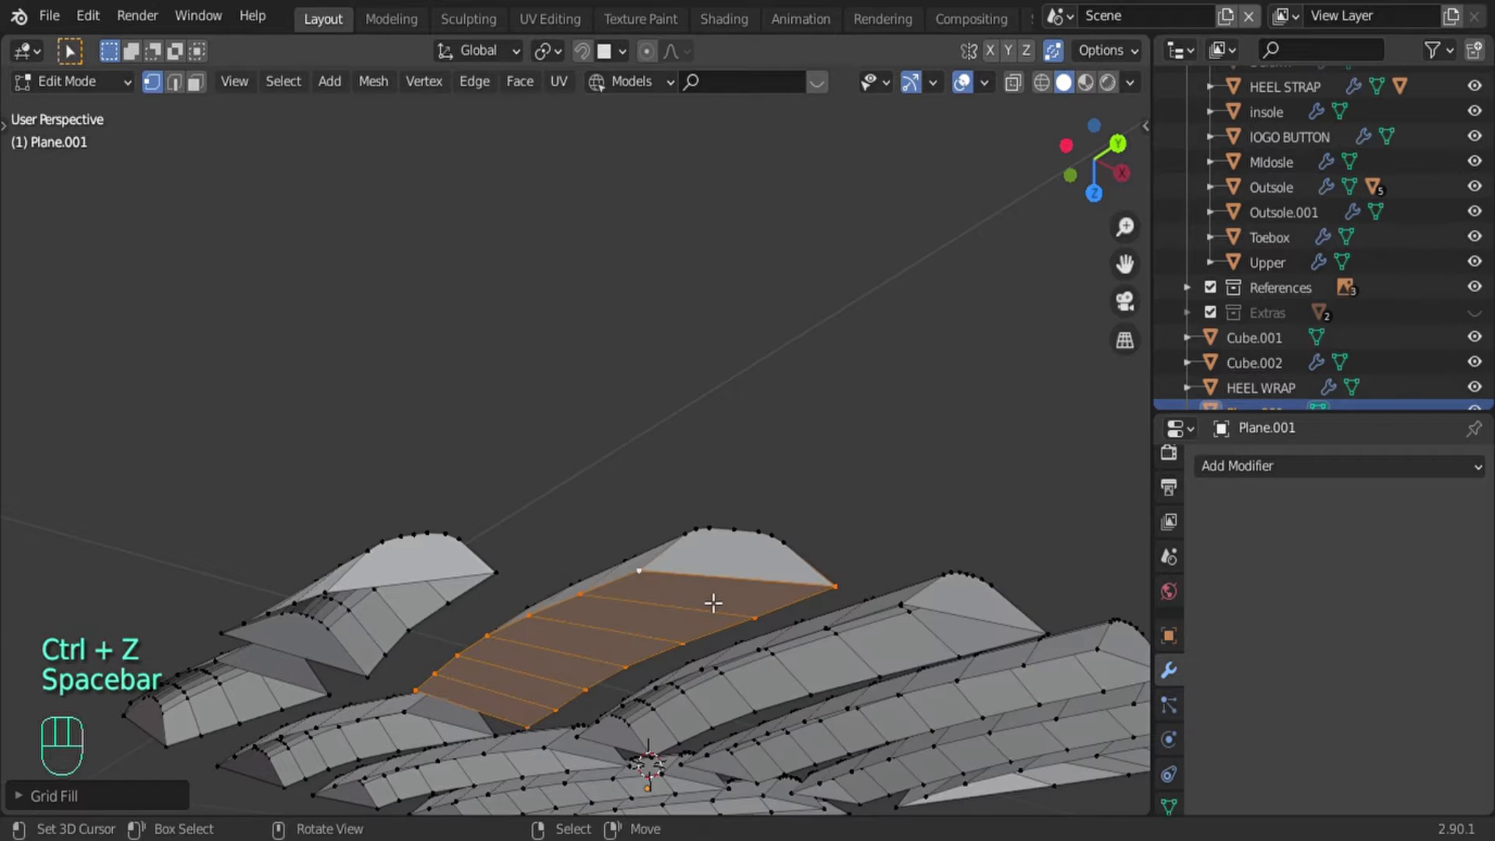
alt+click(420, 595)
key(shift+r)
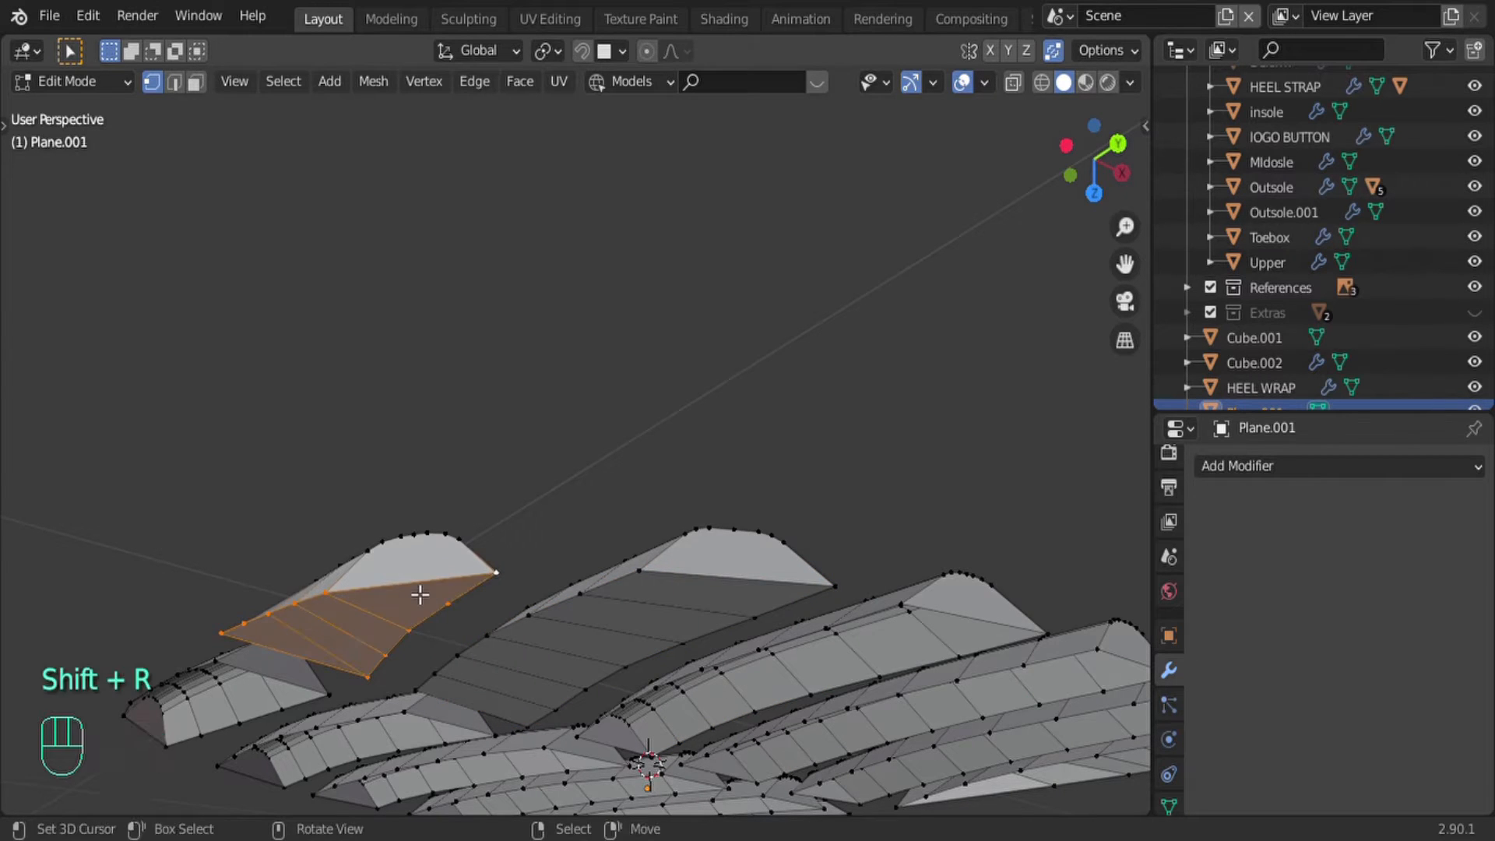
middle_drag(418, 595, 619, 550)
alt+click(619, 550)
key(shift+r)
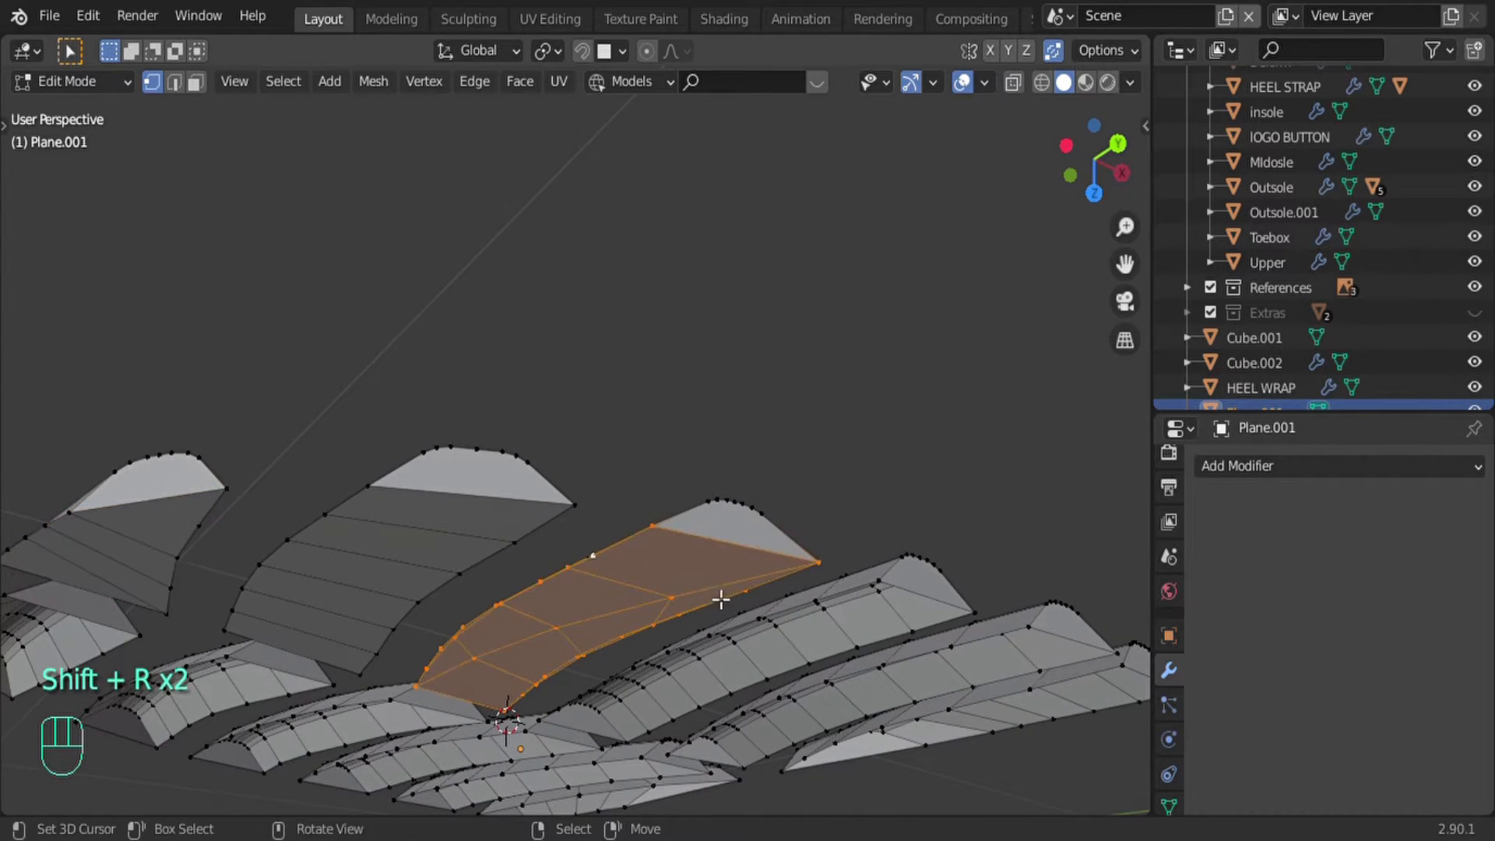
Step: Close the undersides of the remaining three lower ridges with Grid Fill
middle_drag(718, 594, 626, 488)
alt+right_click(732, 461)
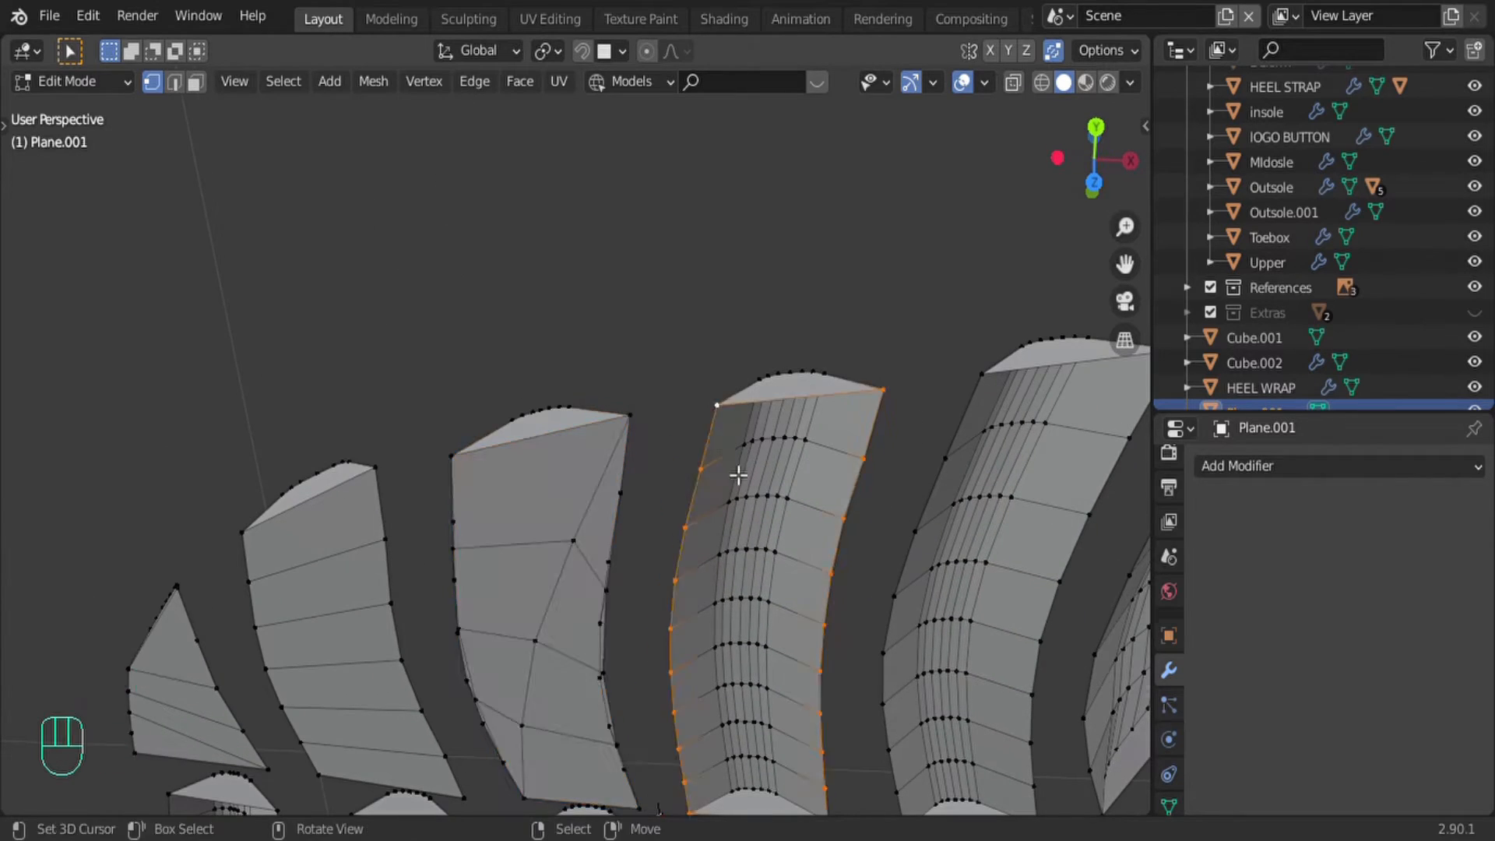
key(space)
key(Return)
alt+right_click(748, 427)
key(shift+r)
alt+right_click(927, 424)
key(shift+r)
Step: Grid Fill the open undersides of the upper row of ridges, working from the heel towards the triangular ridge
middle_drag(927, 425, 748, 553)
alt+right_click(459, 425)
key(shift+r)
alt+right_click(713, 416)
alt+right_click(669, 412)
key(shift+r)
key(shift+r)
alt+right_click(768, 344)
key(shift+r)
alt+right_click(884, 295)
key(shift+r)
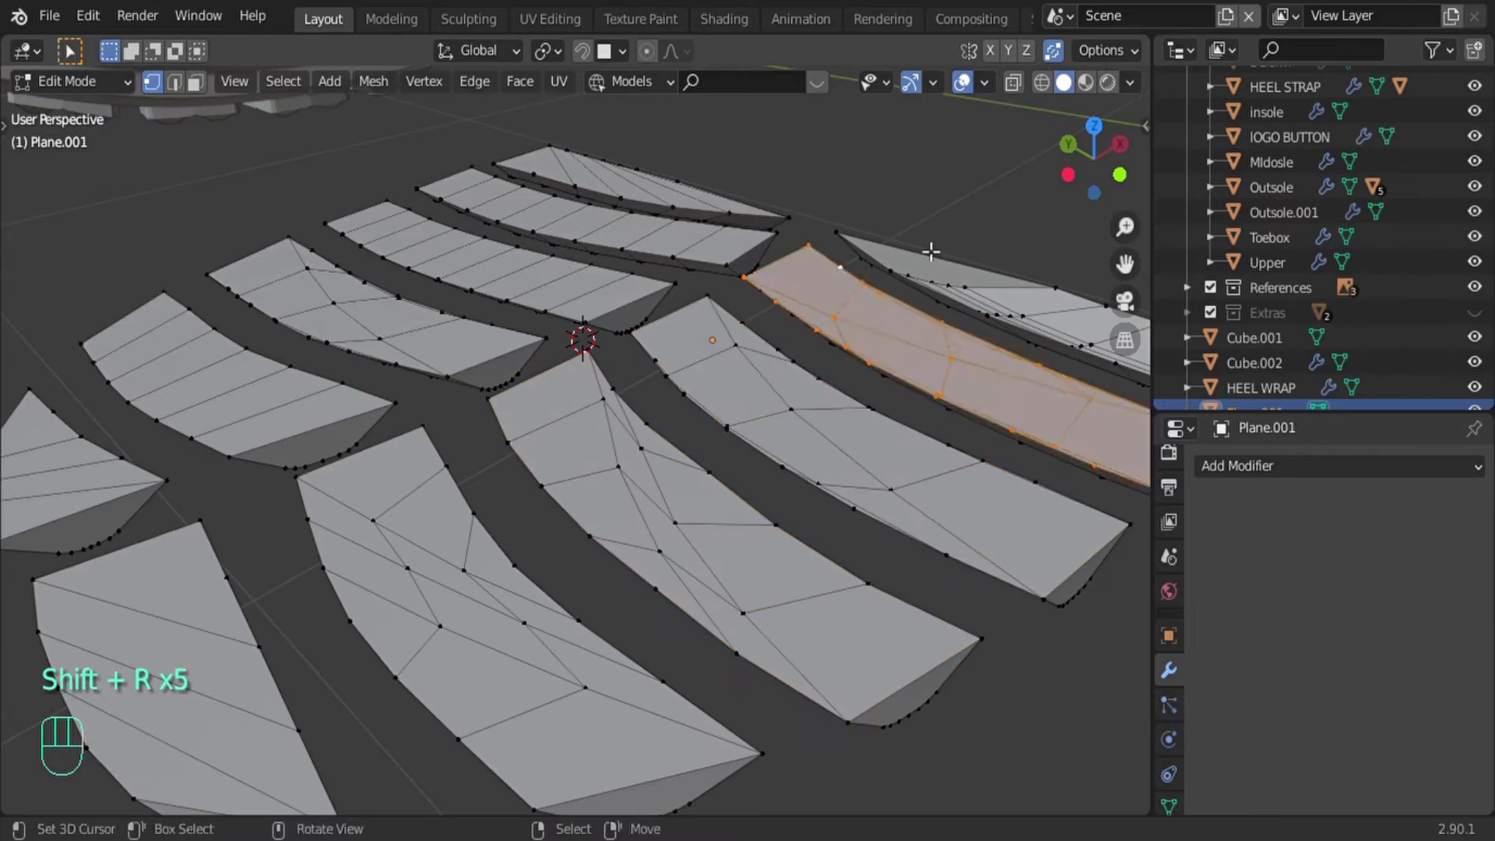
alt+right_click(932, 252)
Step: Switch to edge selection and keep the curved outer end edge of the ridge next to the heel ridge selected
middle_drag(932, 252, 597, 496)
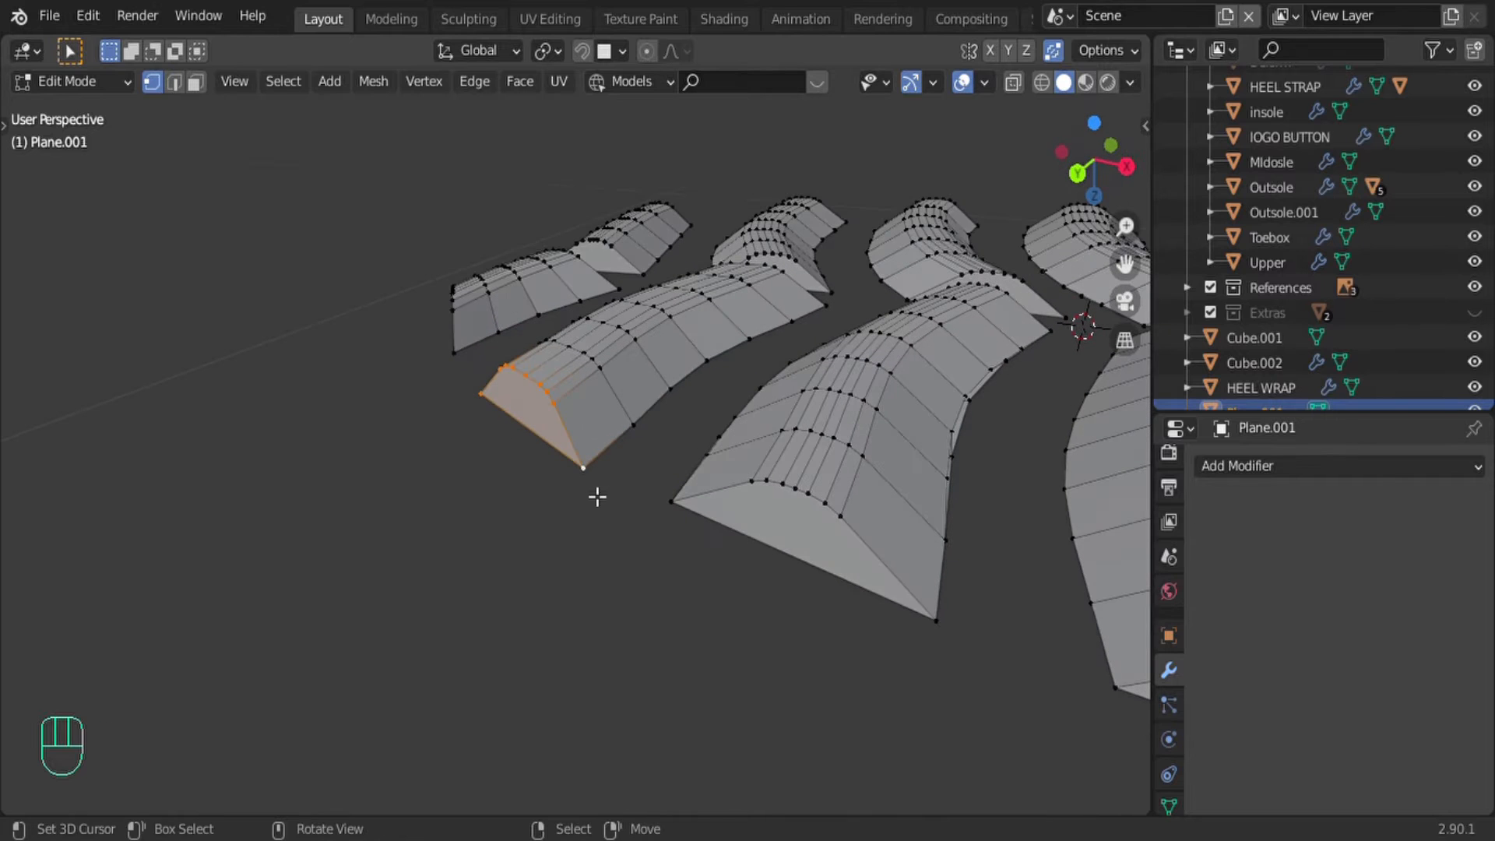
key(2)
click(556, 458)
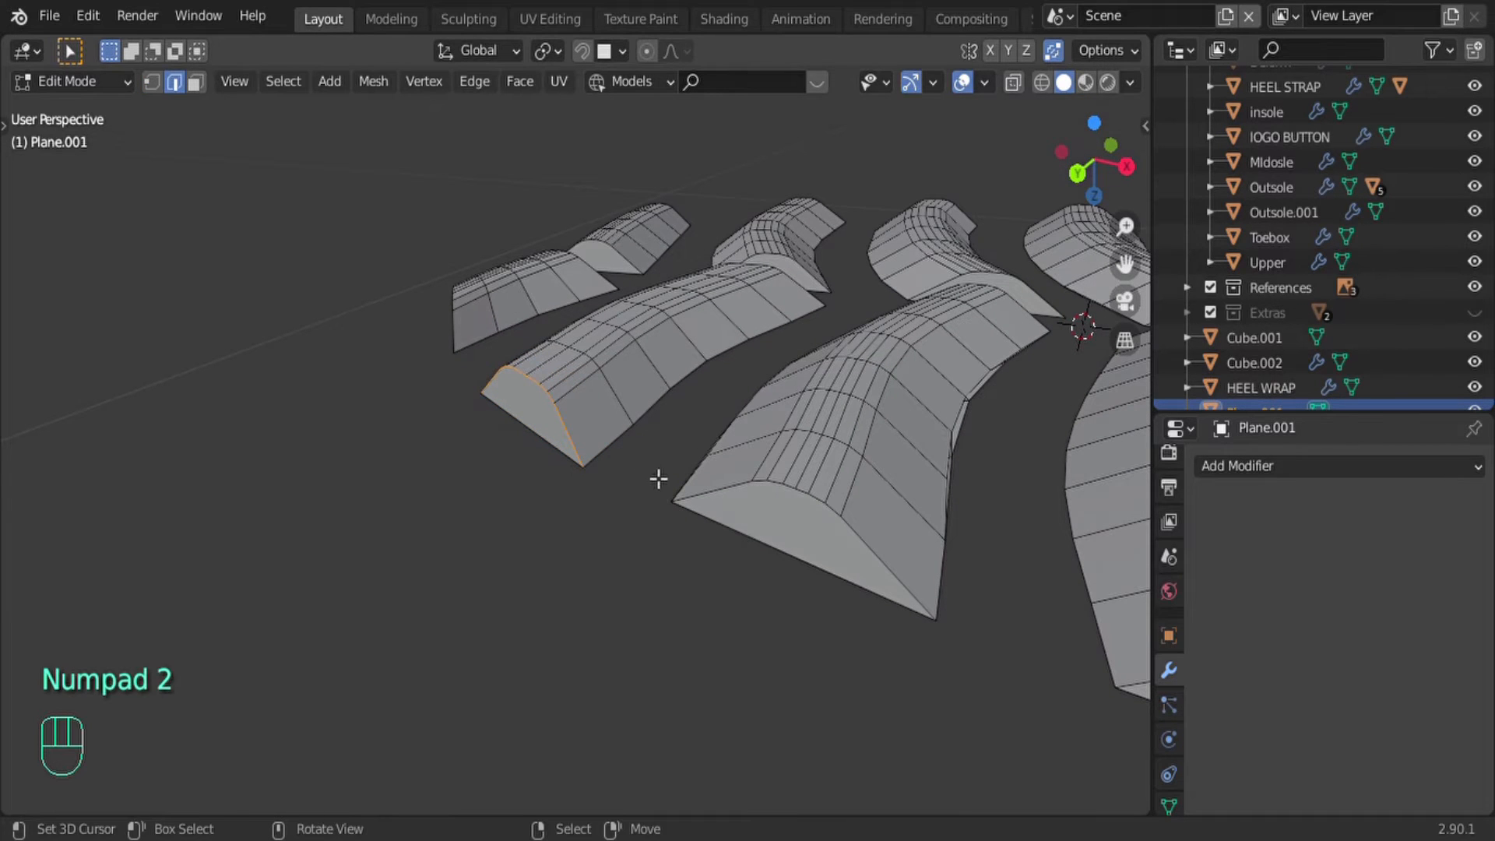
key(ctrl+b)
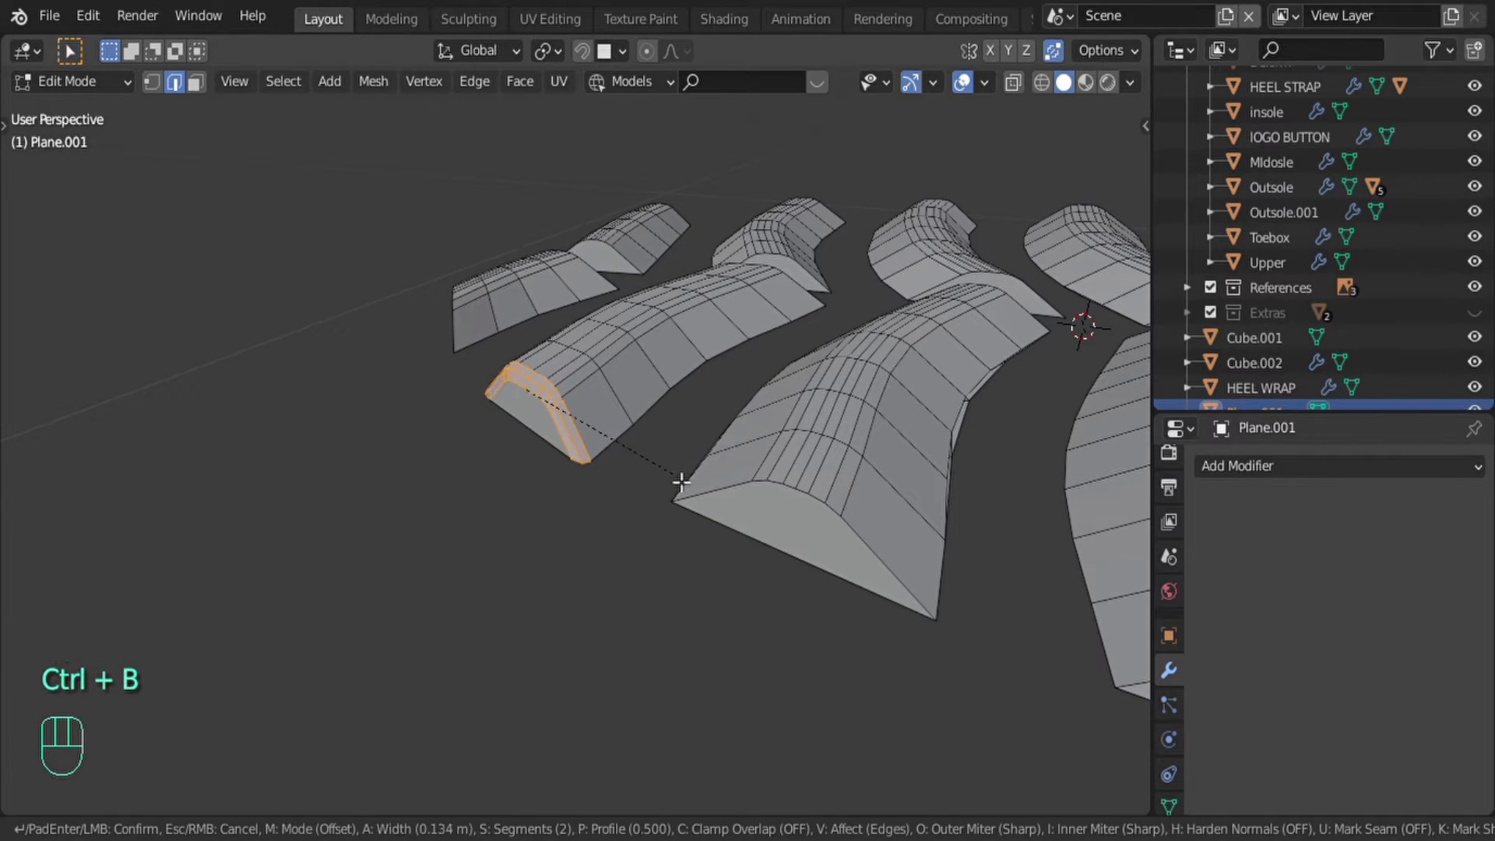
right_click(682, 482)
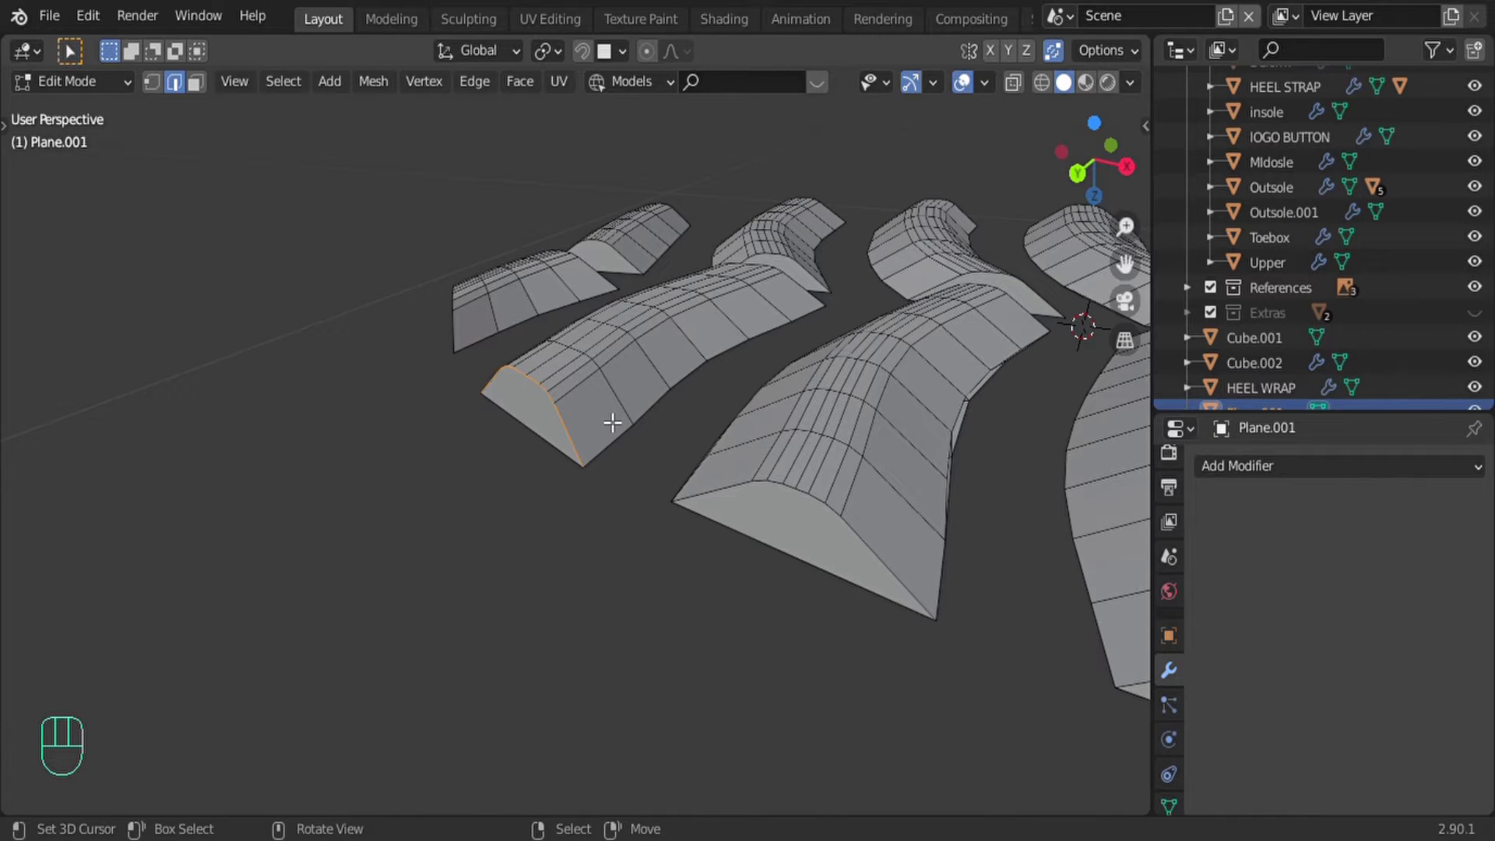
scroll(611, 413, up, 2)
shift+middle_drag(610, 413, 571, 461)
key(Tab)
middle_drag(710, 395, 589, 459)
key(Tab)
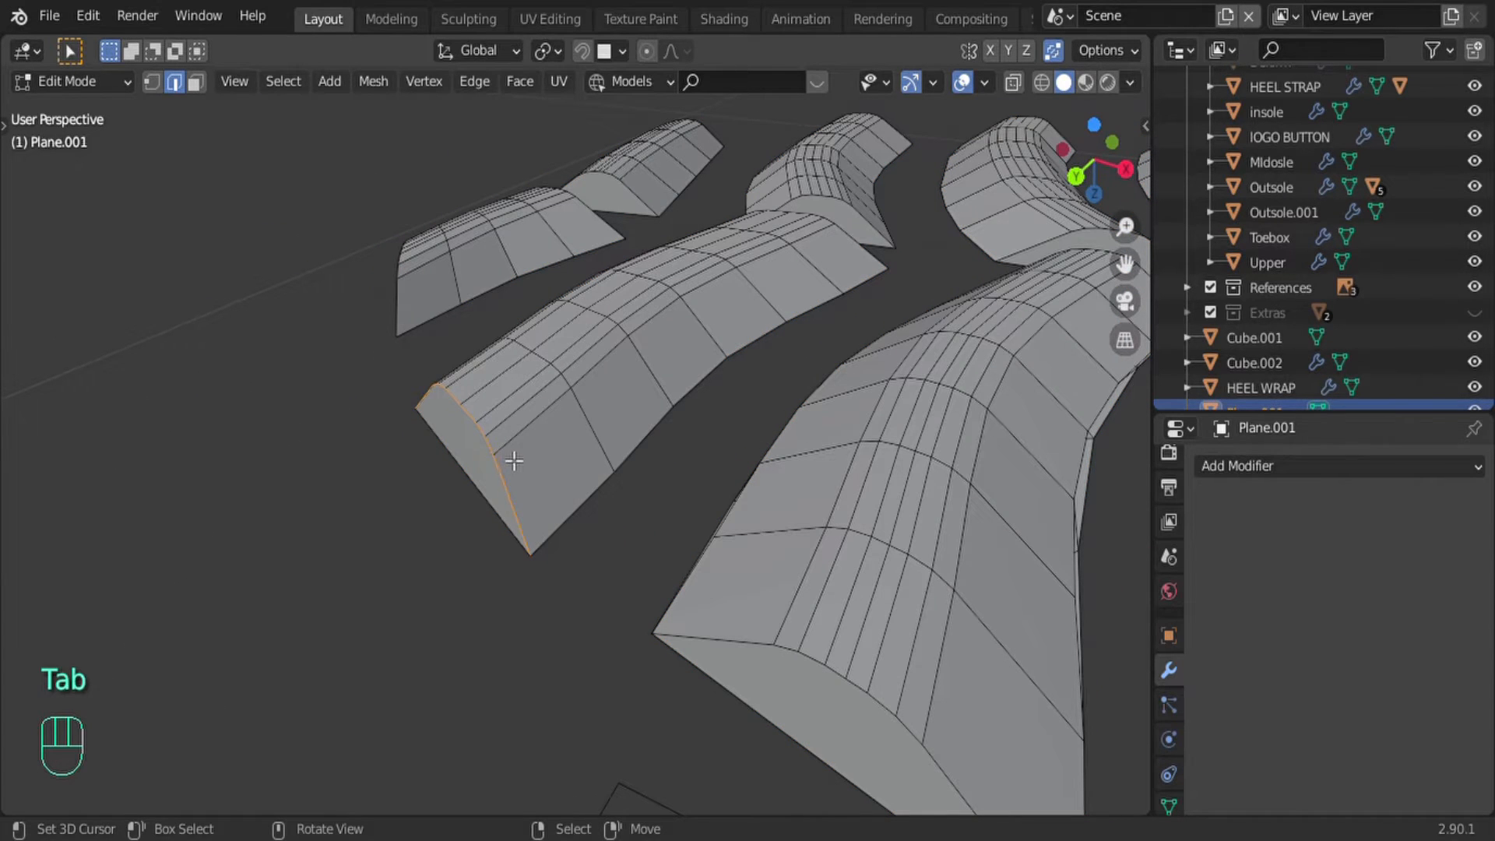
key(ctrl+b)
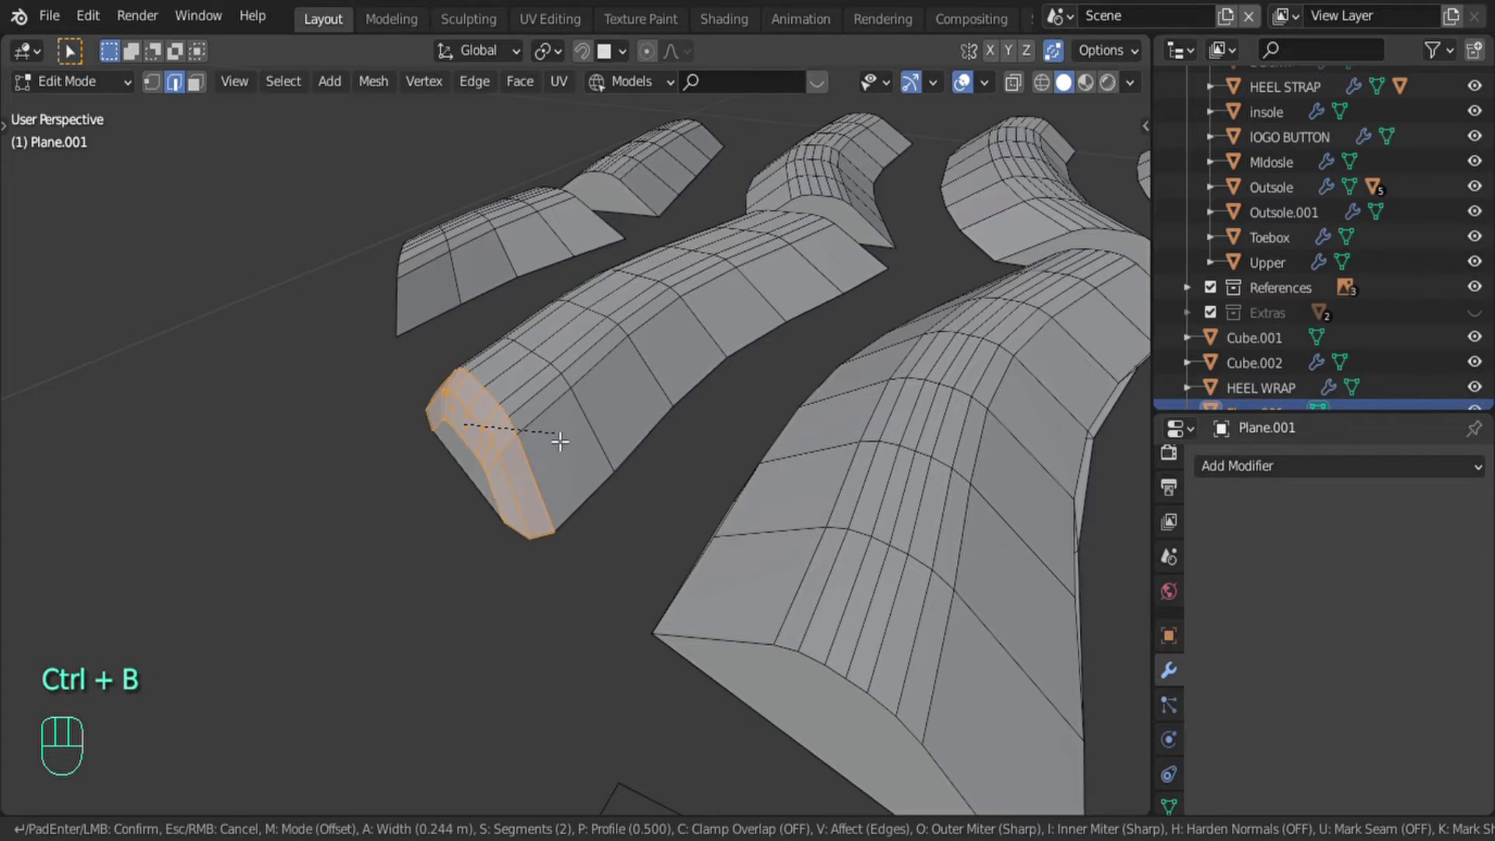
right_click(554, 442)
scroll(507, 441, down, 3)
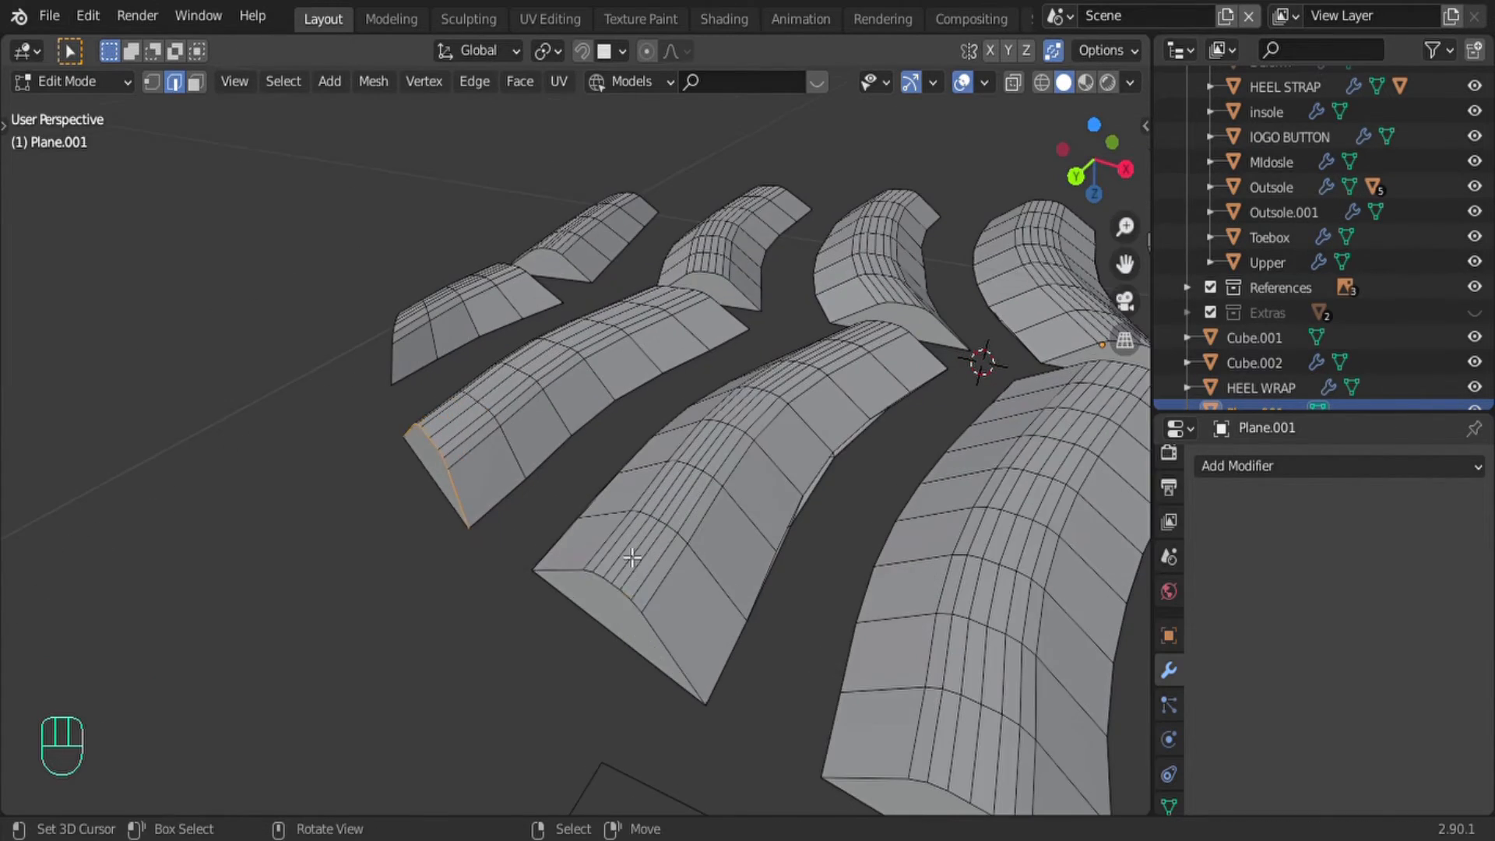
key(ctrl+z)
Step: Extend the selection with the curved end edges of the neighbouring ridges
middle_drag(608, 537, 546, 499)
alt+shift+right_click(415, 430)
alt+shift+right_click(318, 315)
middle_drag(318, 316, 592, 374)
Step: Set the Screencast Keys overlay colour to black
key(n)
click(1015, 174)
drag(1111, 211, 1124, 397)
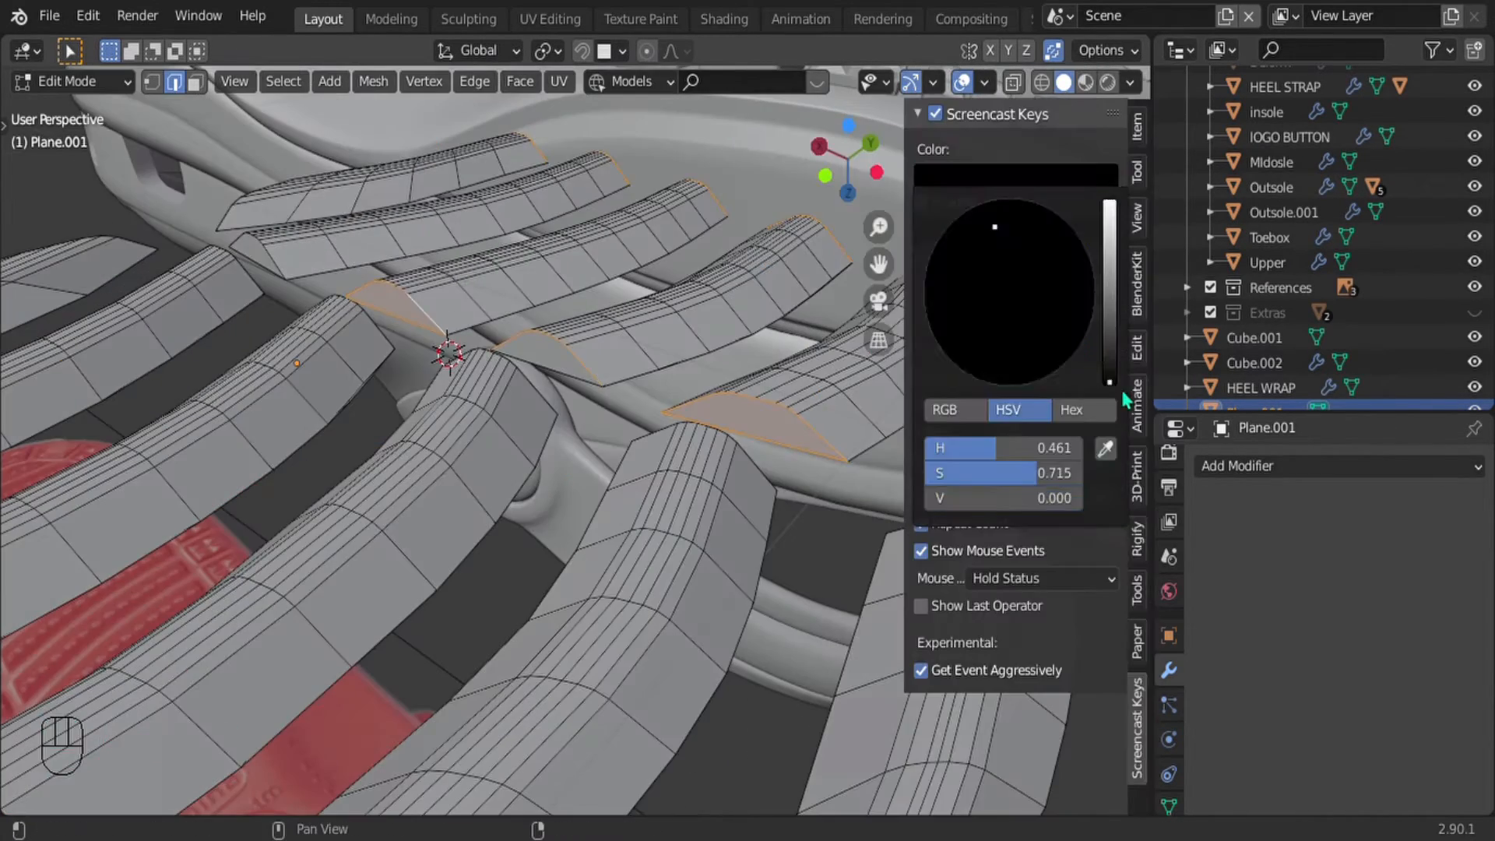
key(n)
Step: Add the remaining ridge end edges to the selection and bevel them all with two segments, about 0.213 m wide
middle_drag(701, 405, 551, 510)
alt+shift+right_click(426, 465)
alt+shift+right_click(550, 510)
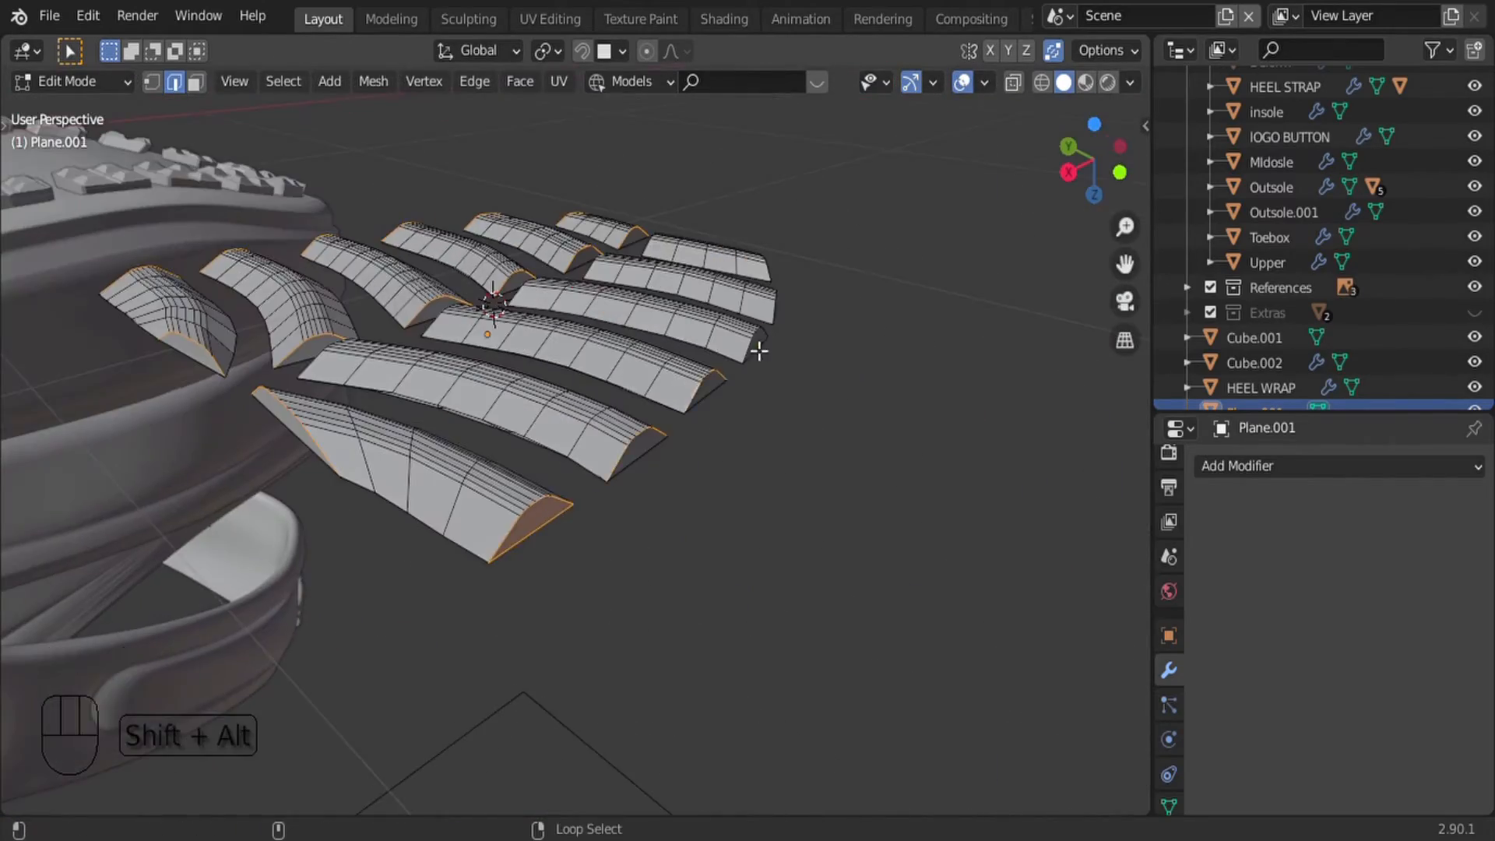
alt+shift+right_click(758, 348)
middle_drag(757, 348, 500, 479)
scroll(384, 407, up, 3)
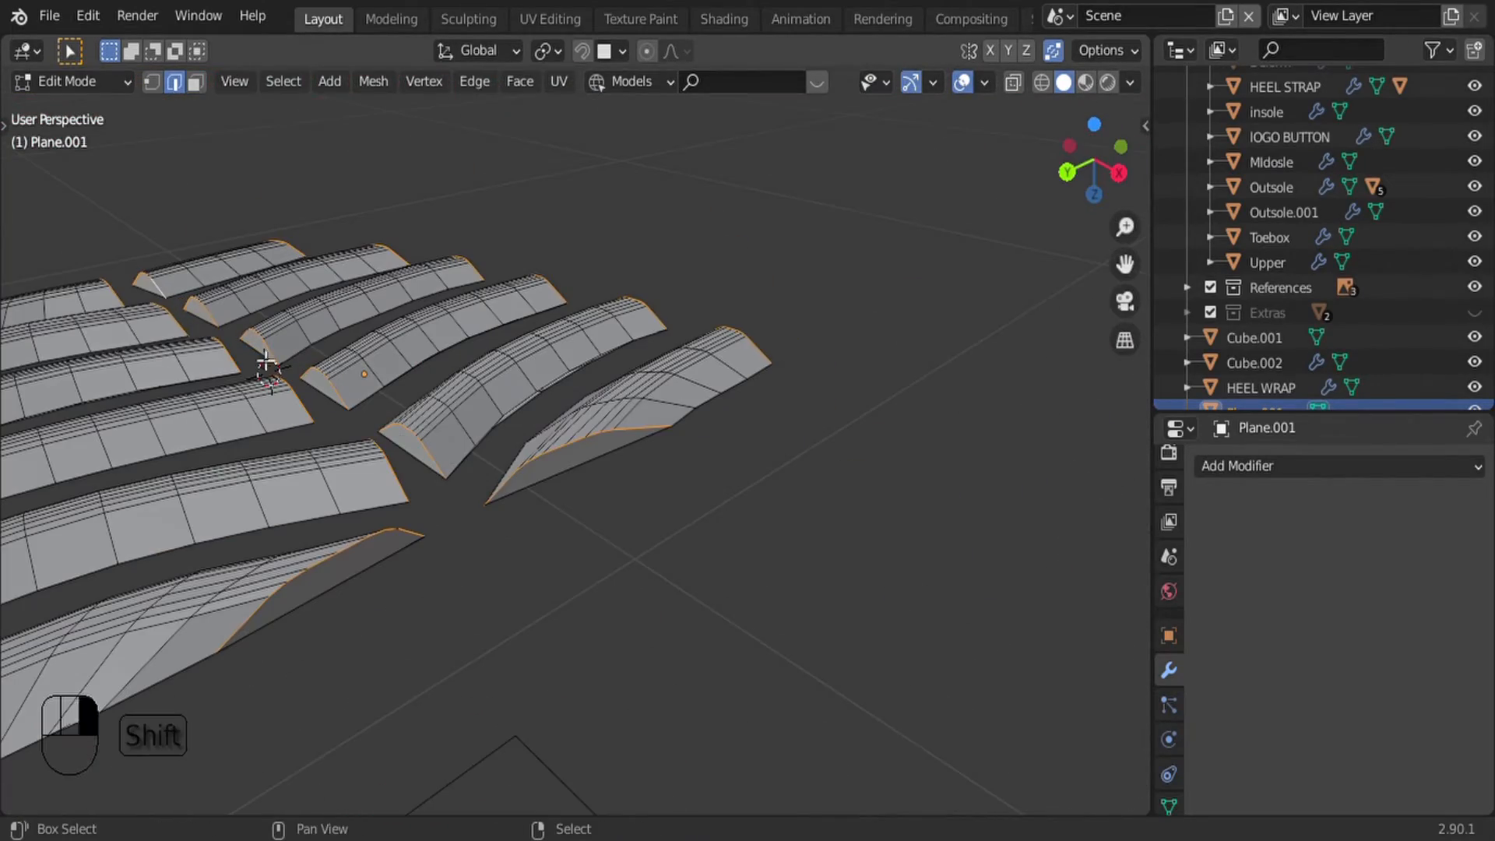
key(ctrl+b)
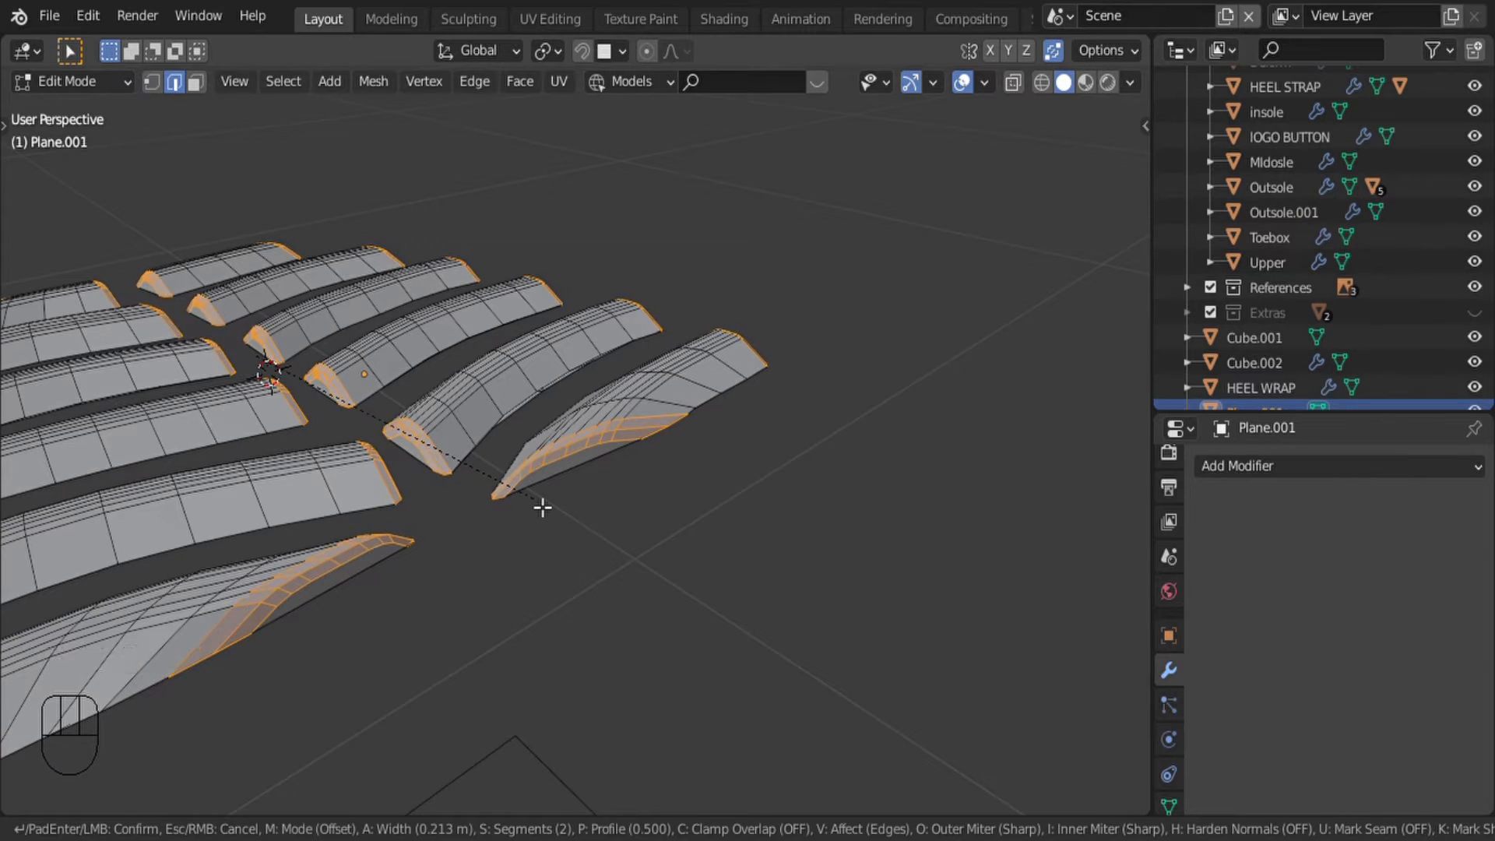
click(541, 507)
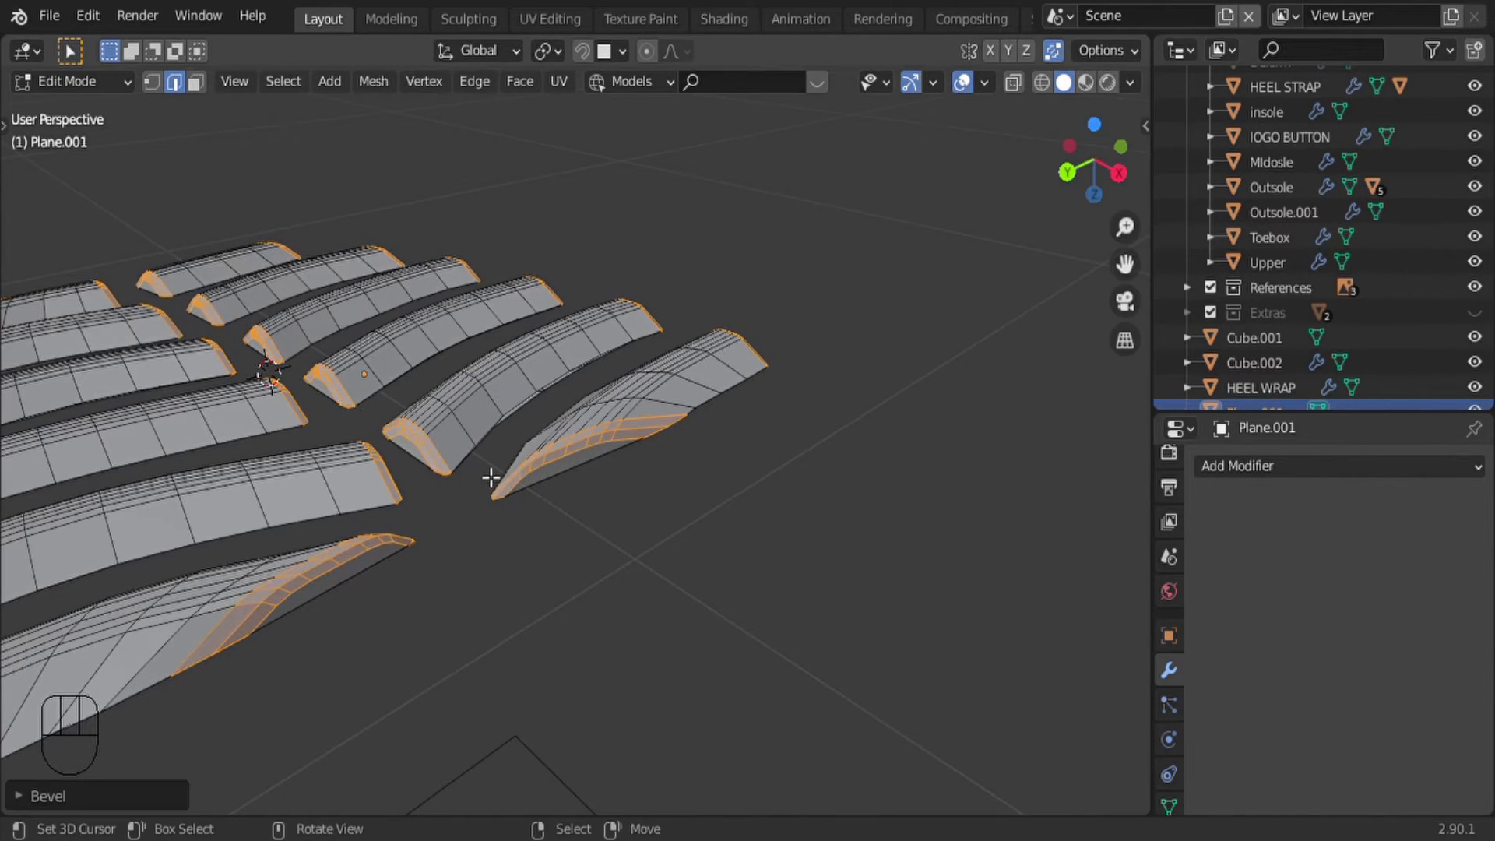
middle_drag(493, 478, 584, 402)
scroll(590, 388, up, 4)
key(1)
alt+shift+right_click(210, 301)
key(ctrl+b)
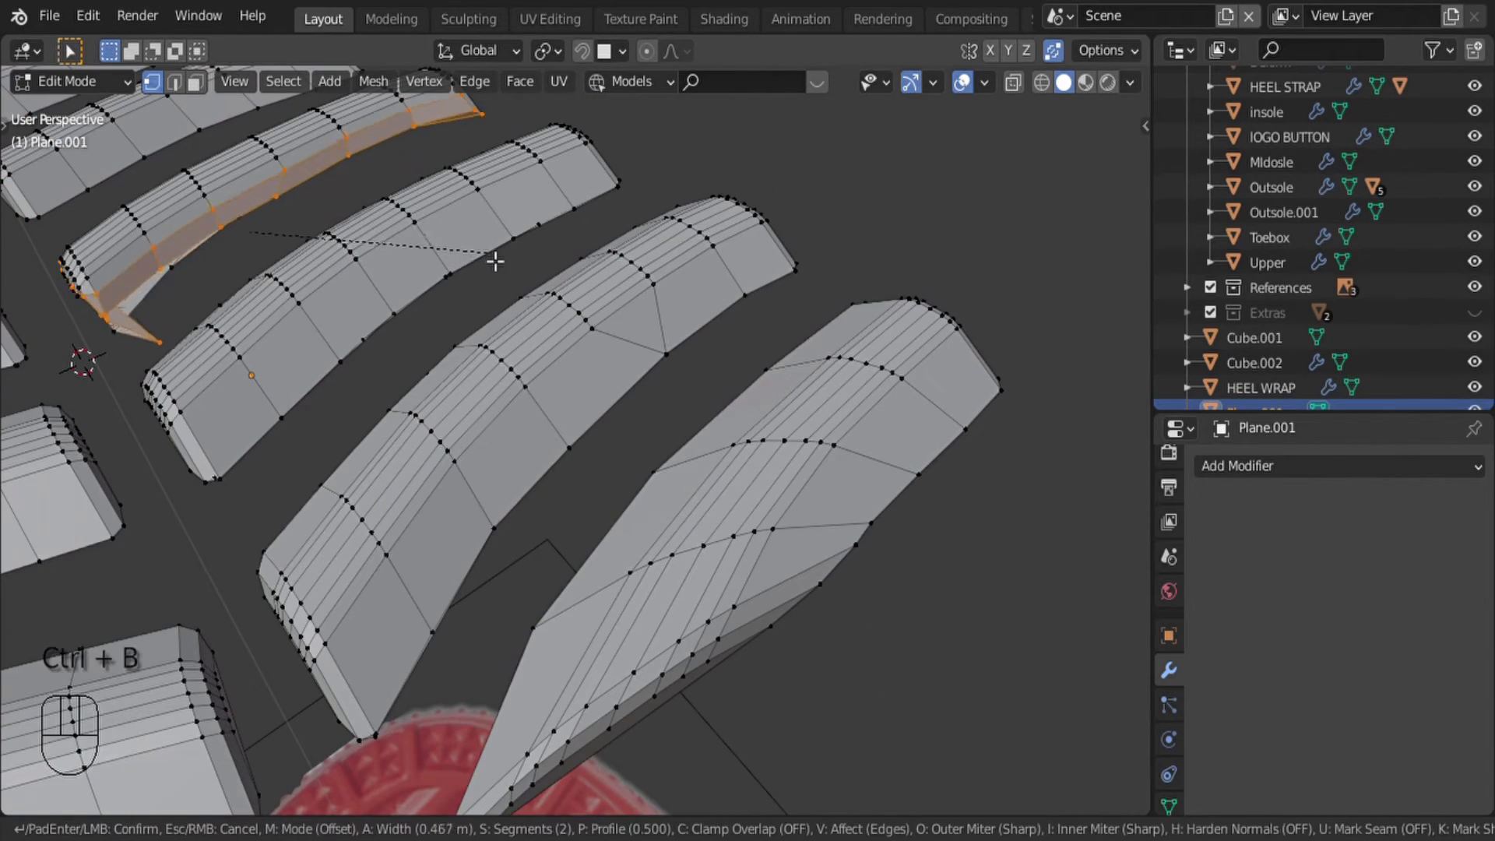
right_click(479, 261)
Step: Return the ridges to Object Mode and shade them smooth
scroll(479, 262, down, 5)
key(Tab)
key(w)
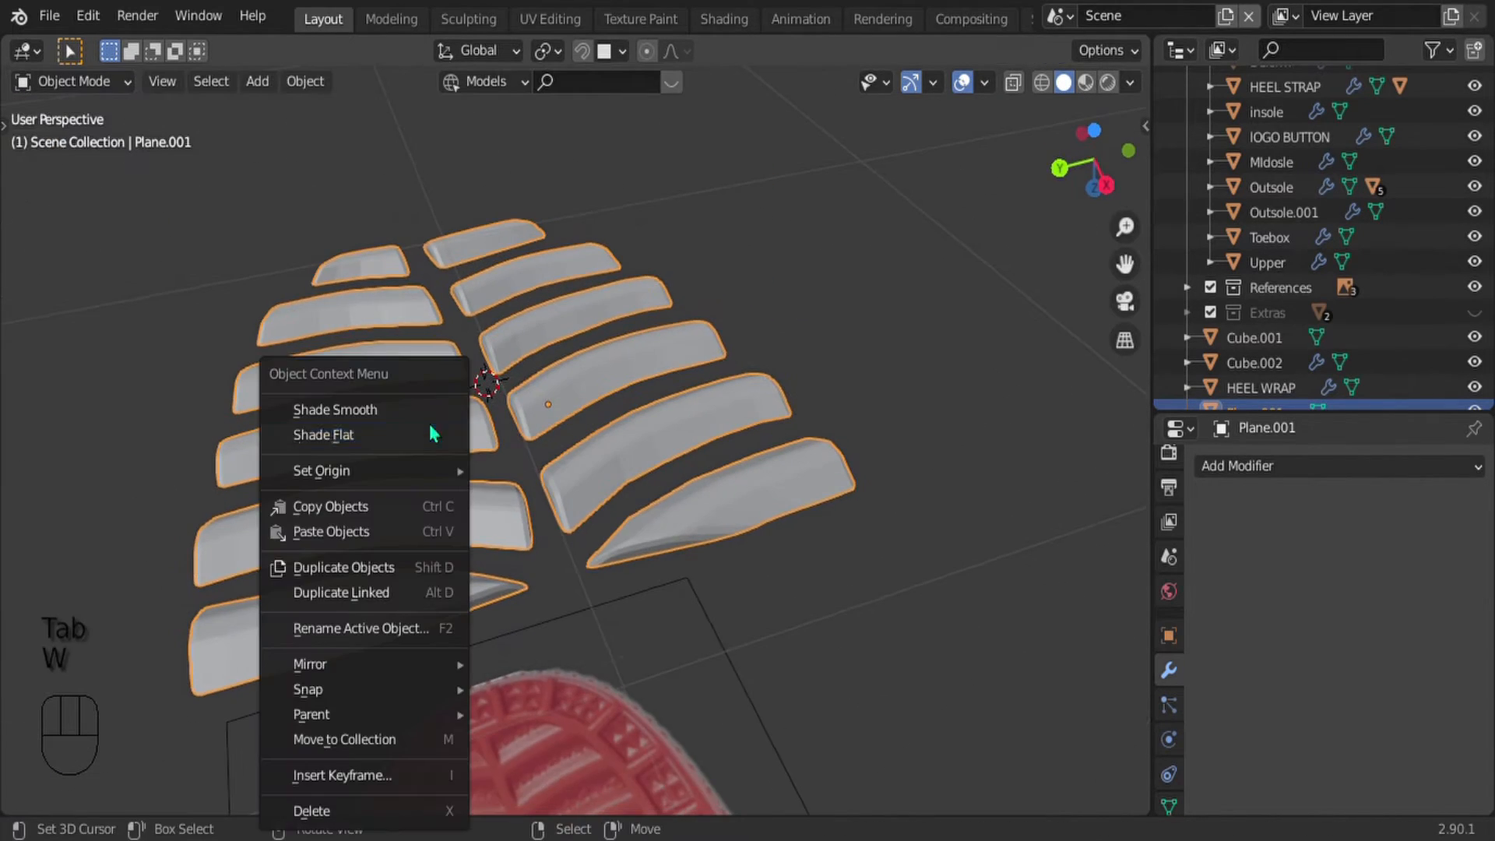
click(369, 409)
middle_drag(637, 370, 568, 422)
scroll(573, 430, up, 2)
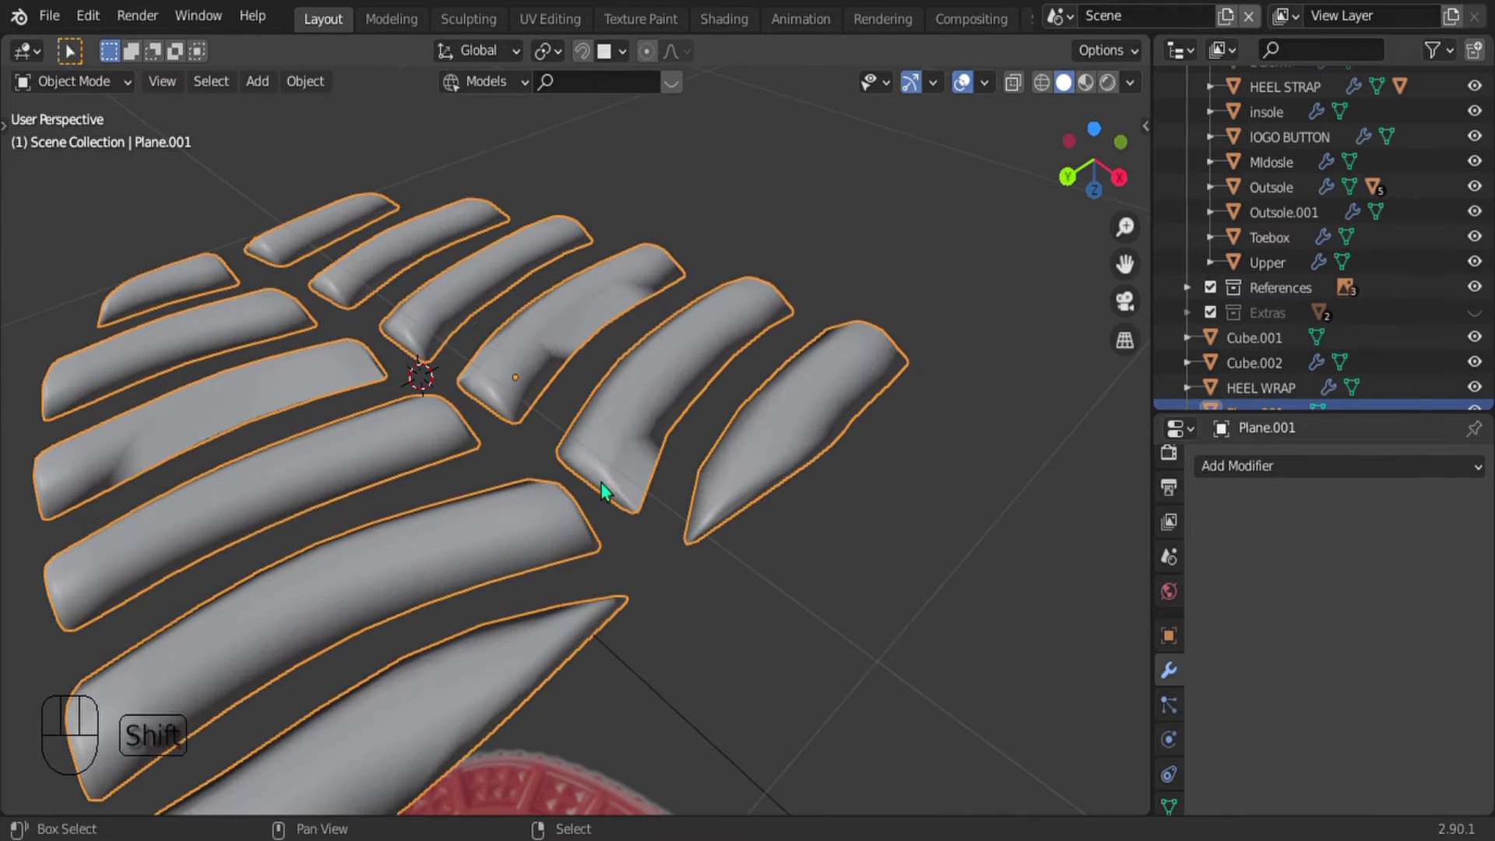
shift+middle_drag(603, 492, 670, 499)
Step: Add a Subdivision Surface modifier to the ridges with both viewport and render levels set to 1
key(ctrl+1)
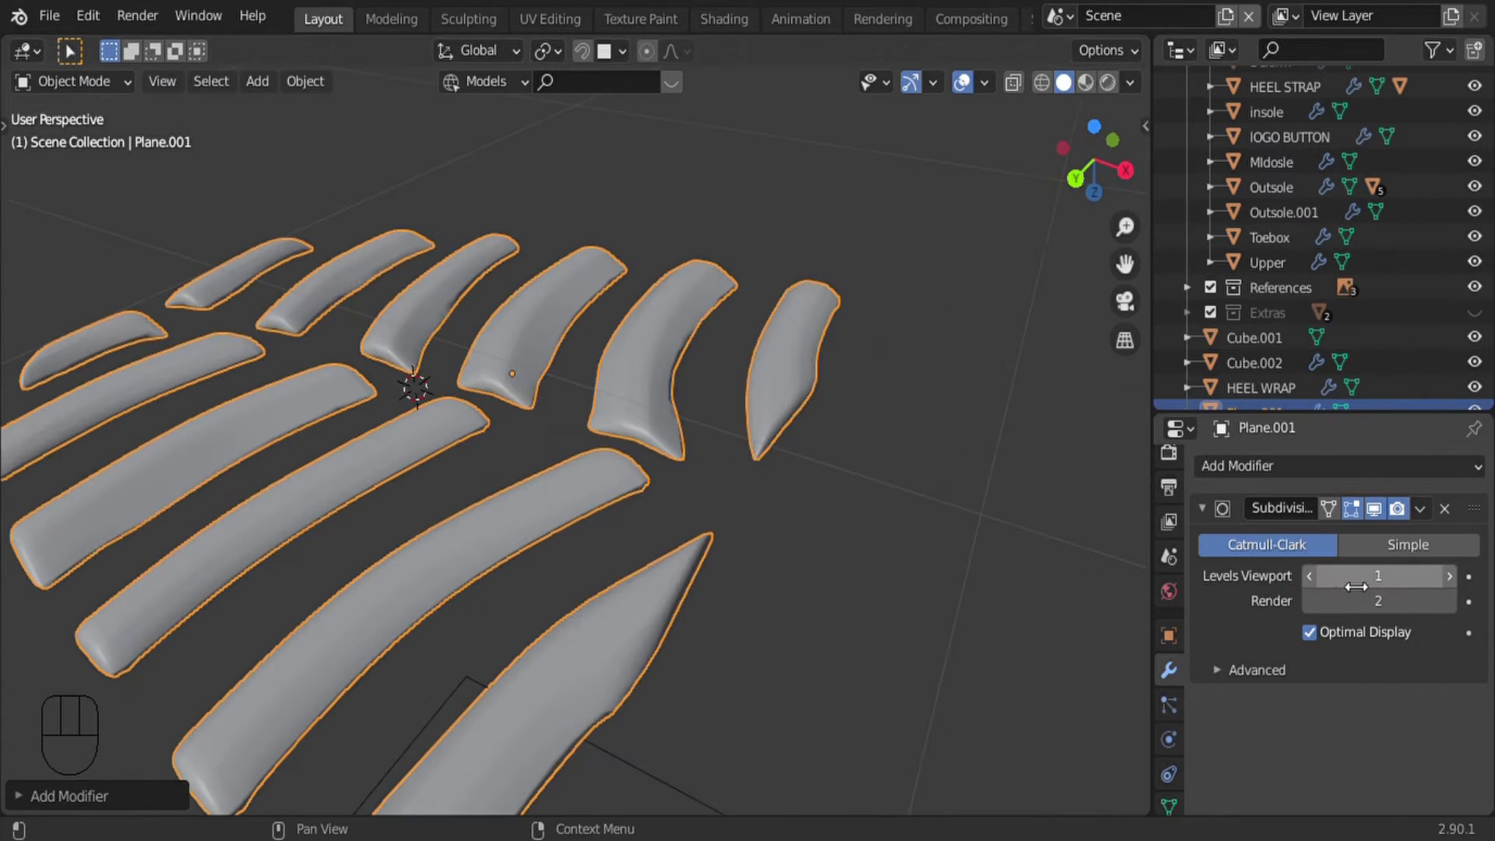
click(1448, 581)
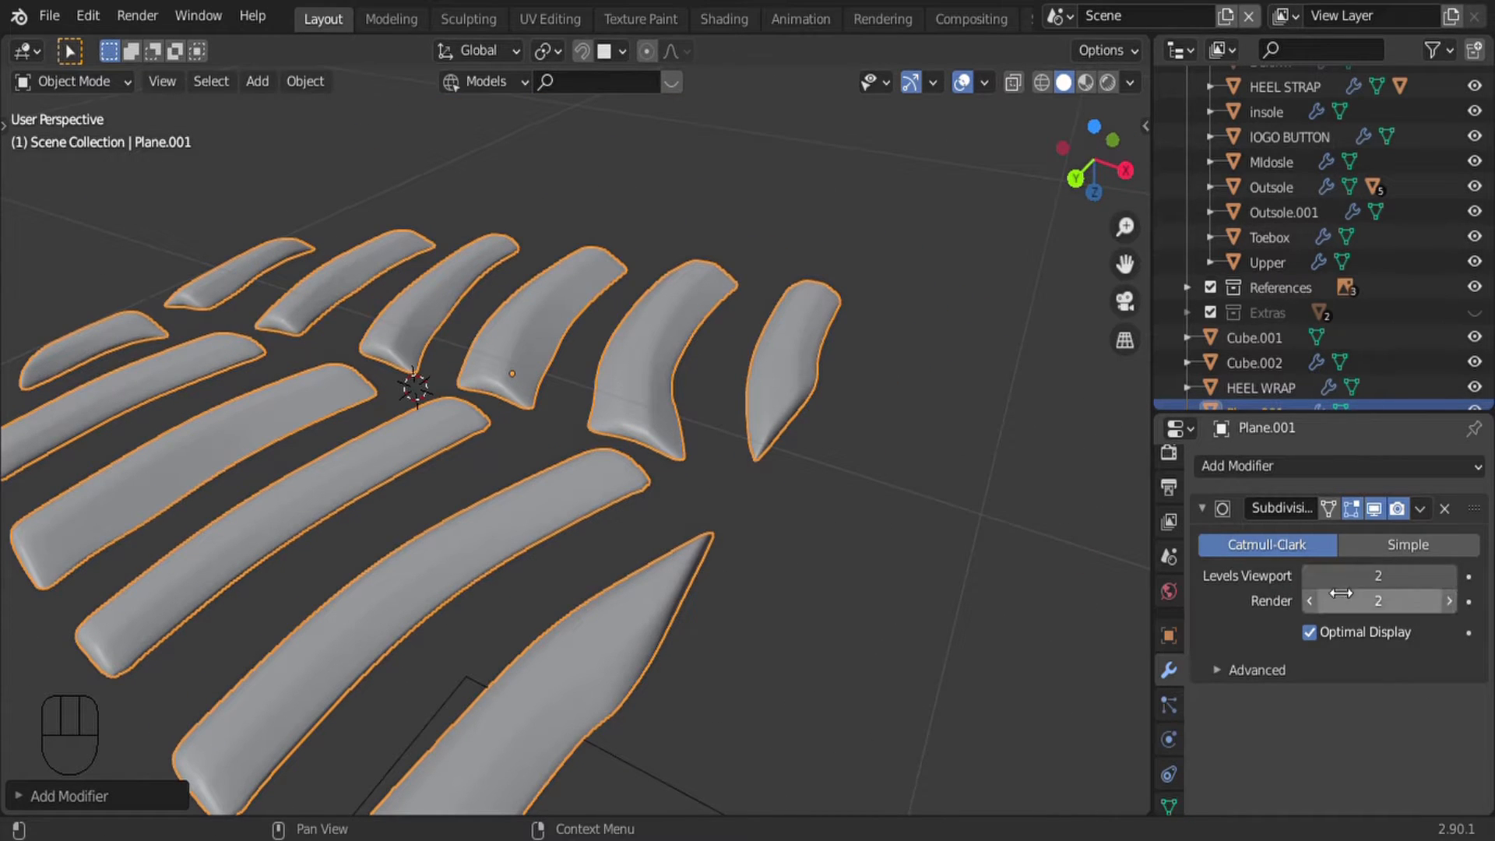
click(1310, 578)
click(1309, 602)
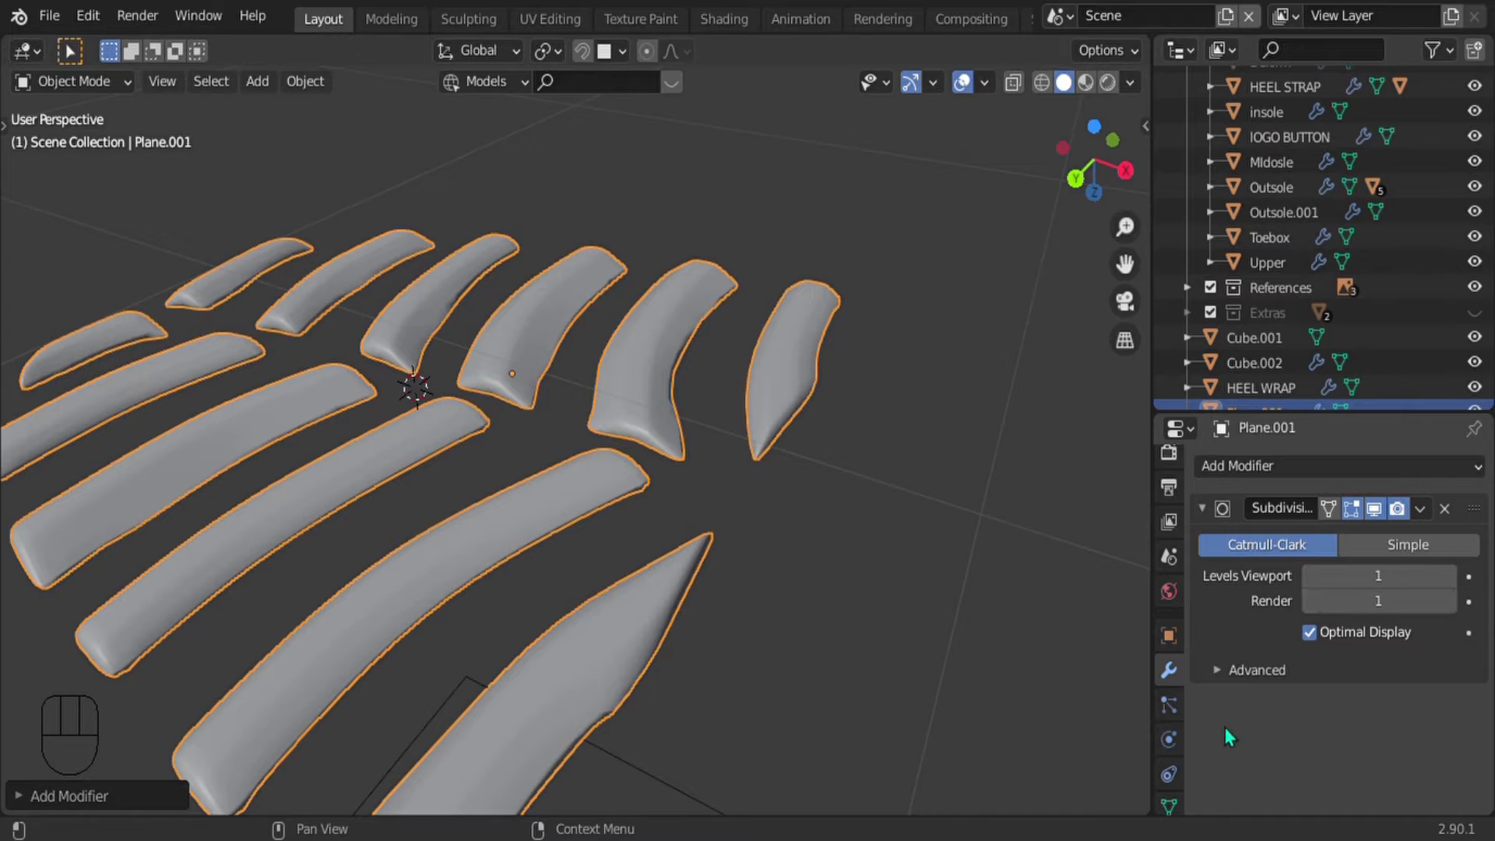
Step: Enable Auto Smooth at 30° in the ridge mesh's normals settings
click(1169, 635)
click(1169, 806)
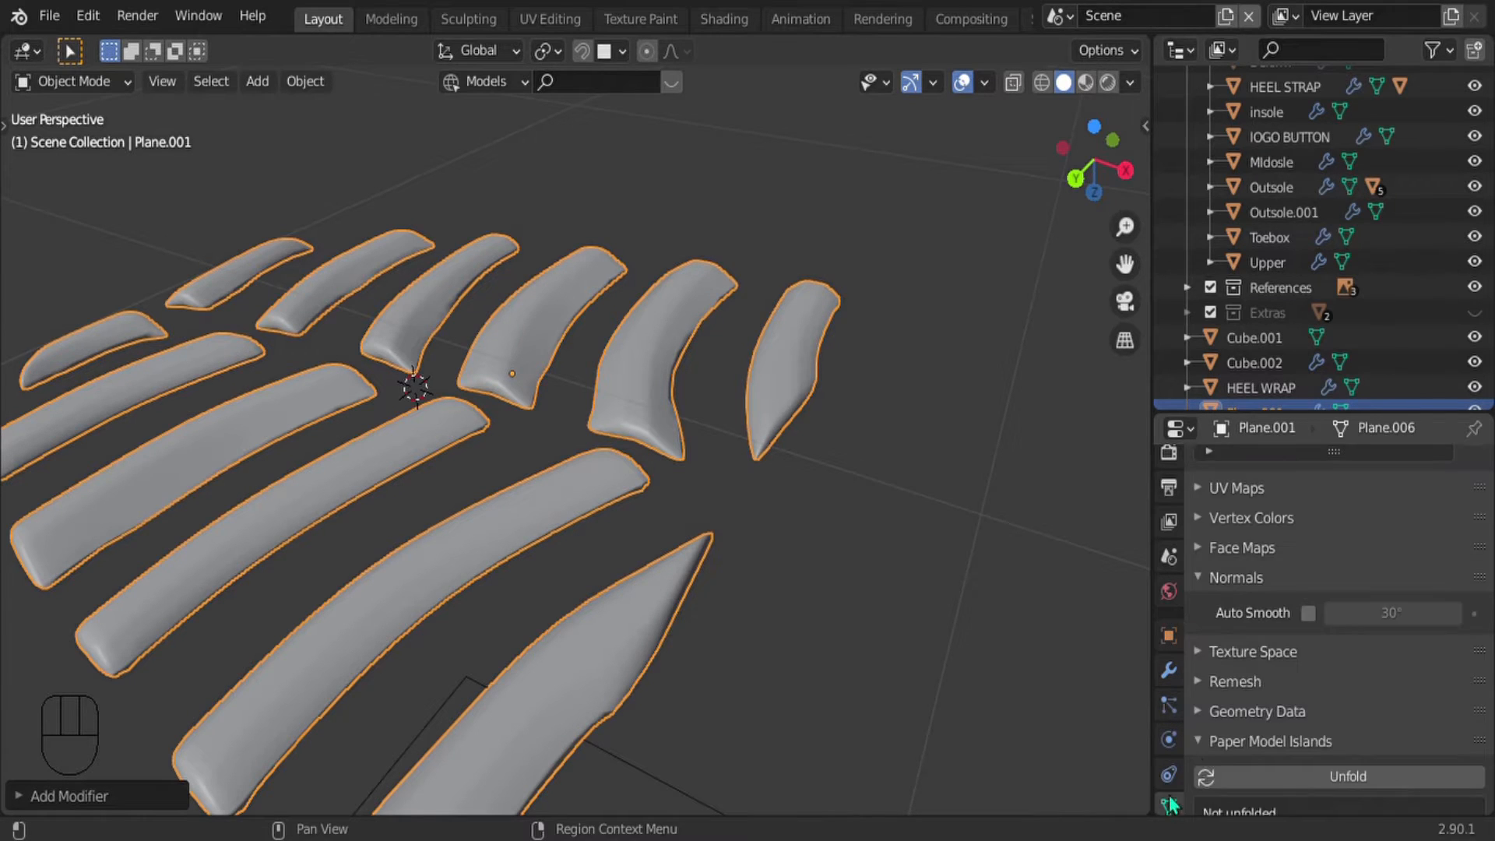
scroll(1316, 591, down, 2)
click(1311, 556)
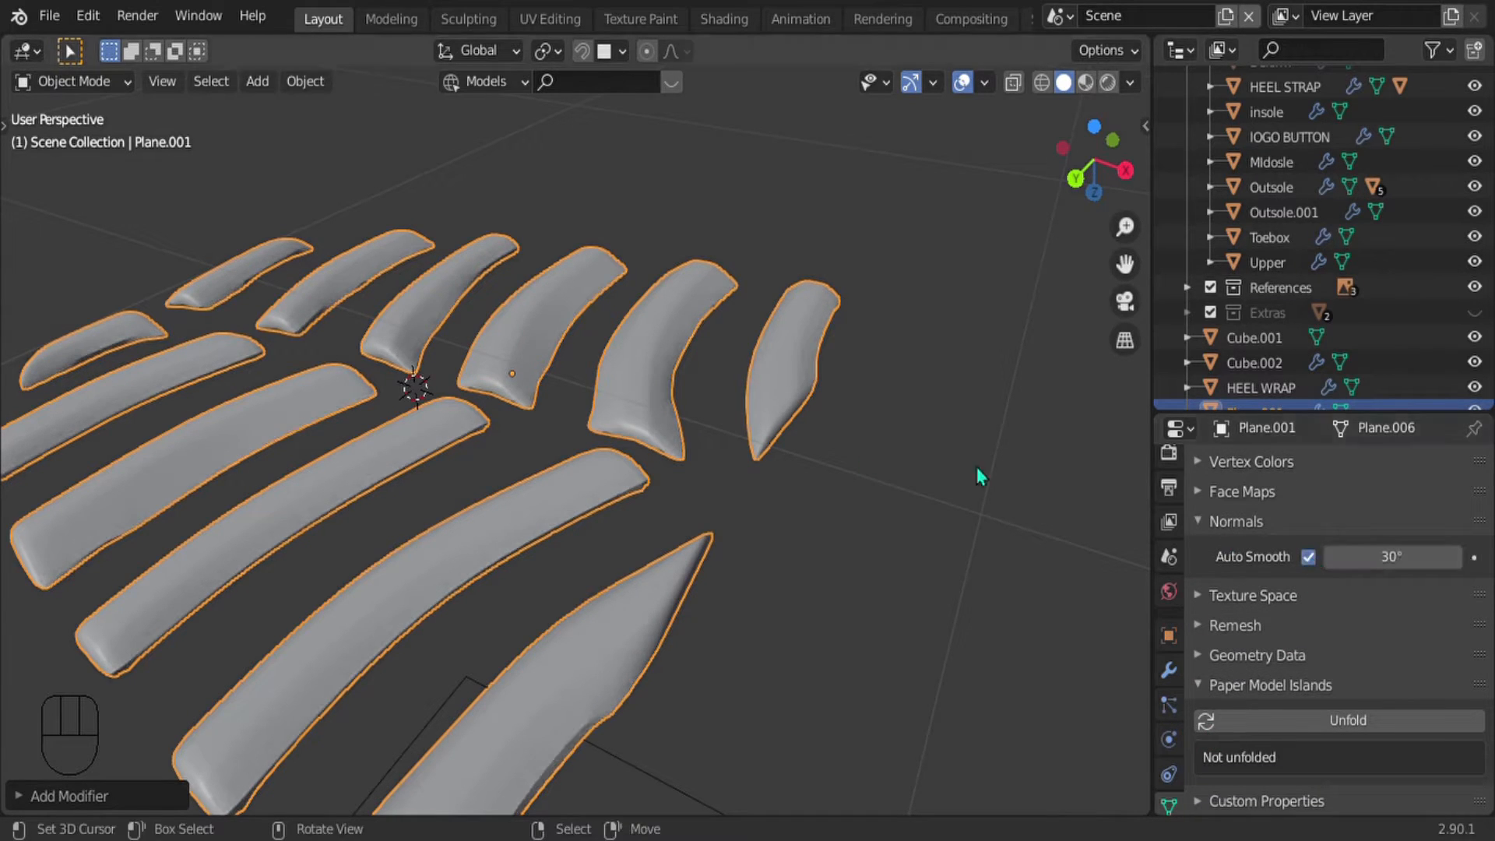
Step: Select the bottom edge loop of the small ridge at the heel's tip and crease it to 1.000
middle_drag(736, 484, 652, 488)
right_click(648, 569)
shift+middle_drag(517, 343, 592, 401)
shift+middle_drag(358, 335, 498, 544)
scroll(414, 339, up, 4)
shift+middle_drag(444, 385, 445, 389)
scroll(446, 384, down, 3)
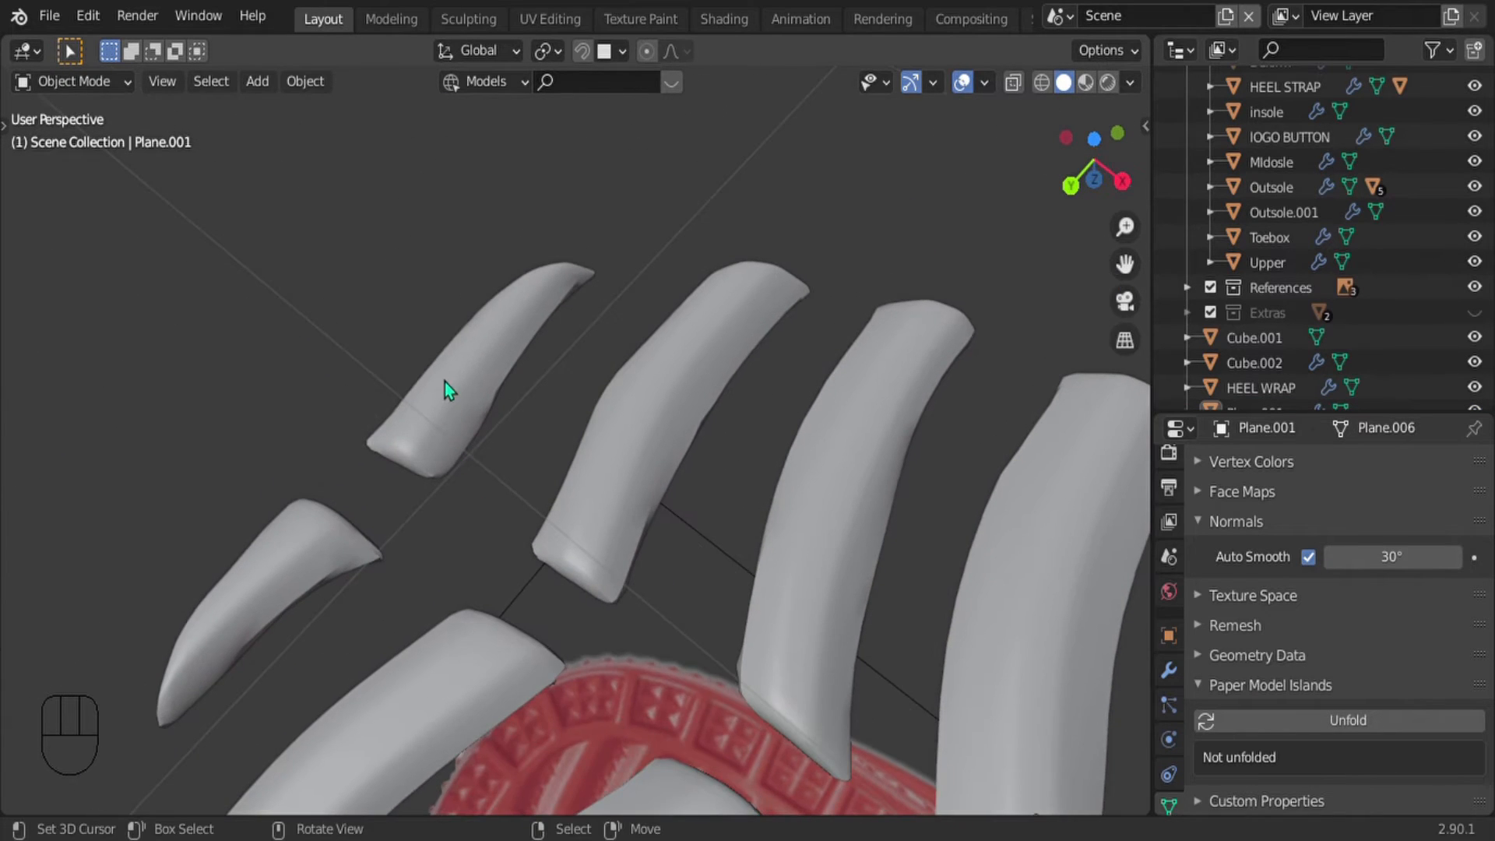
key(a)
key(Tab)
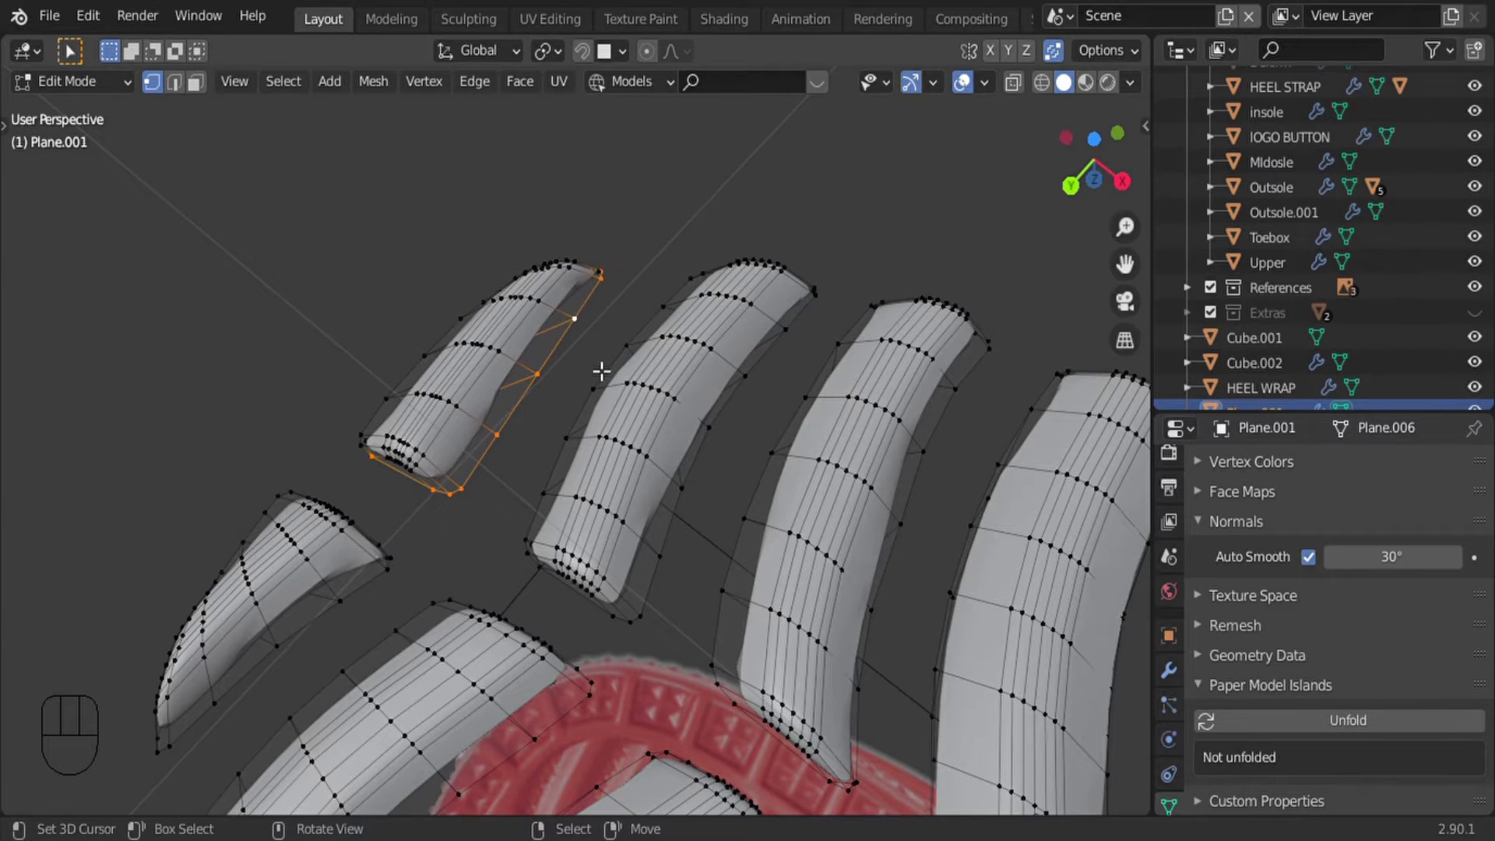
key(shift+e)
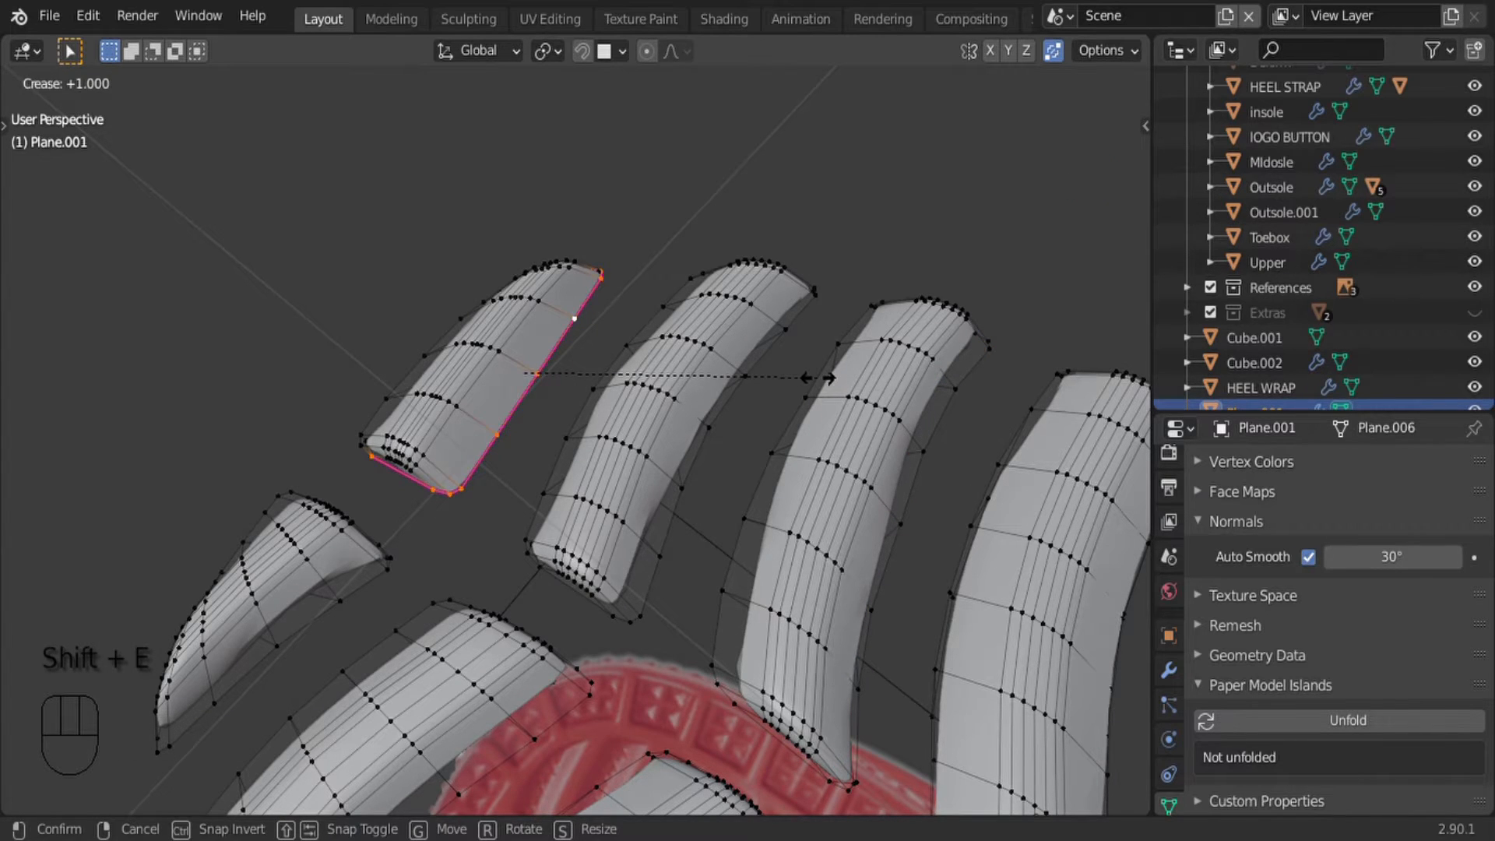
click(817, 377)
Step: Select the bottom edge loop of the other small heel ridge and extend the selection to the neighbouring ridges' loops
key(Tab)
key(Tab)
alt+click(310, 644)
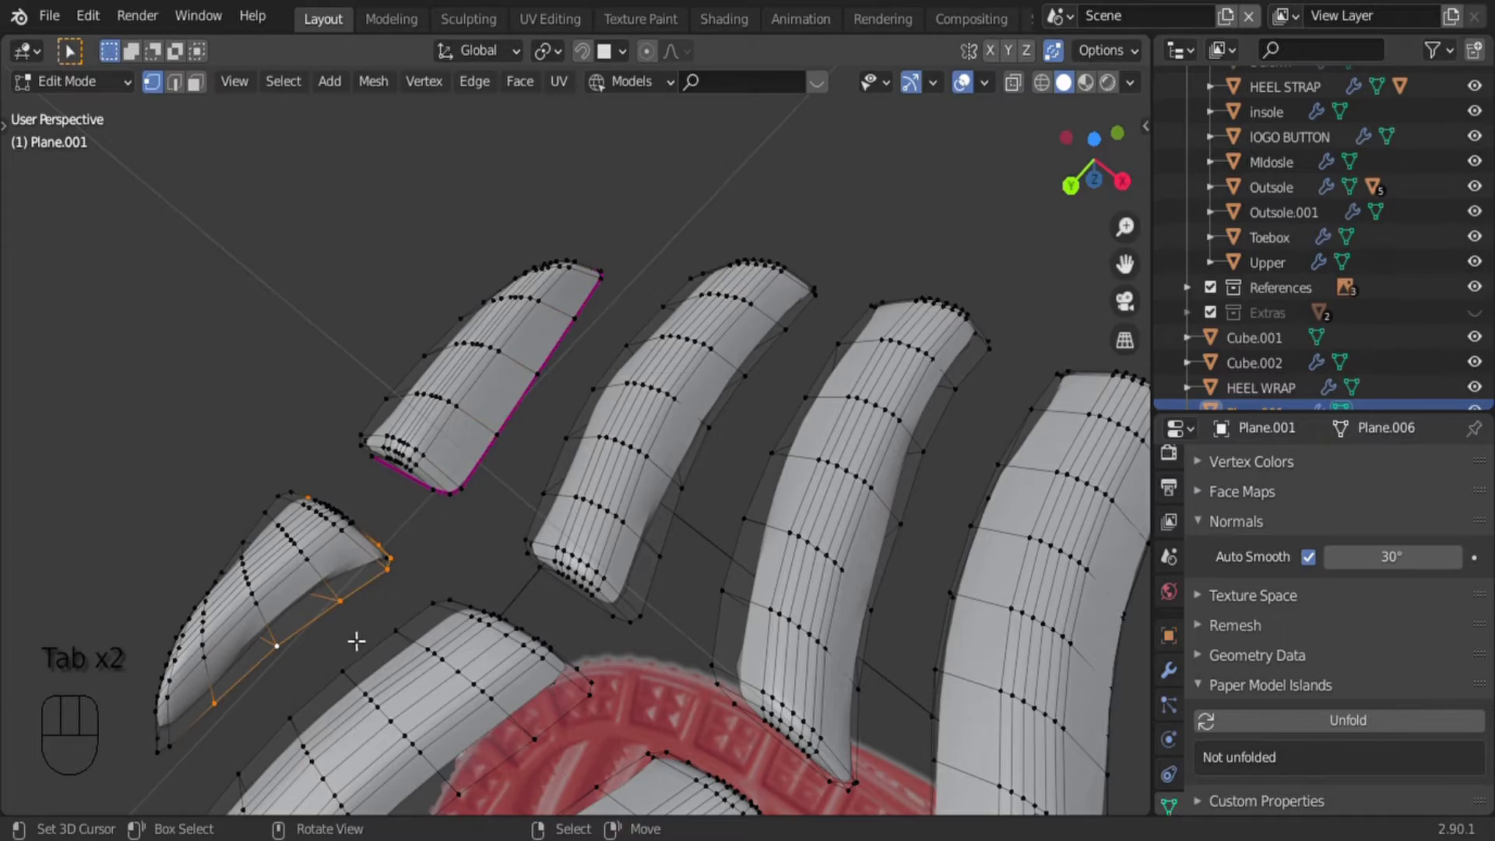
alt+shift+click(700, 527)
alt+shift+right_click(658, 413)
middle_drag(555, 325, 655, 401)
Step: Edge-slide a ridge's edge loop, repeat the last operation on further loops, and save the file
key(g)
key(g)
alt+right_click(358, 551)
key(shift+r)
key(2)
key(shift+r)
key(shift+r)
key(shift+r)
key(shift+r)
key(Tab)
key(ctrl+s)
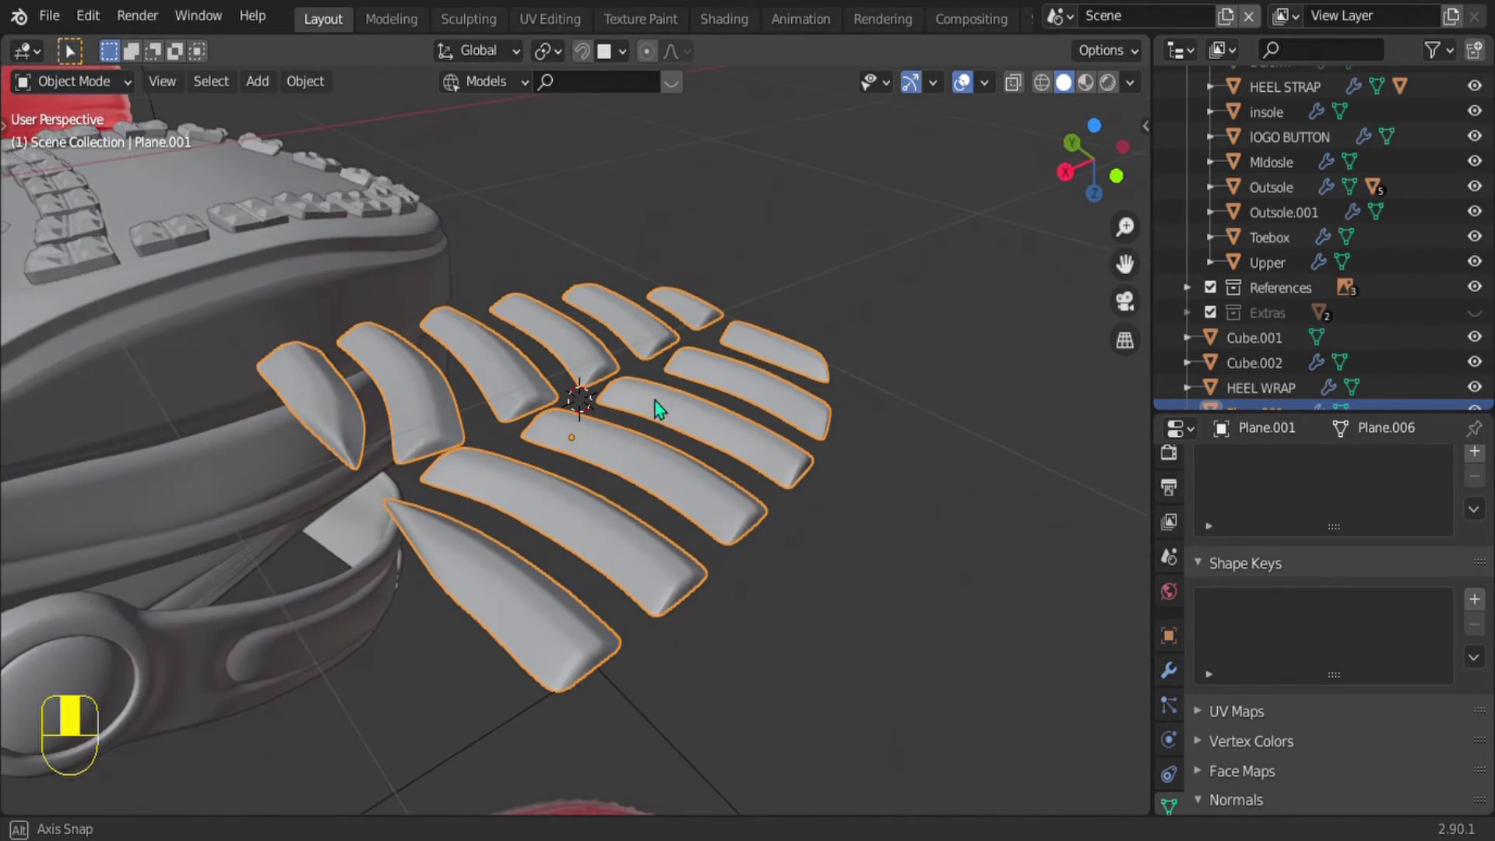
Step: From the bottom view, move the ridges along Y from the reference image onto the shoe model's heel
shift+middle_drag(213, 185, 595, 464)
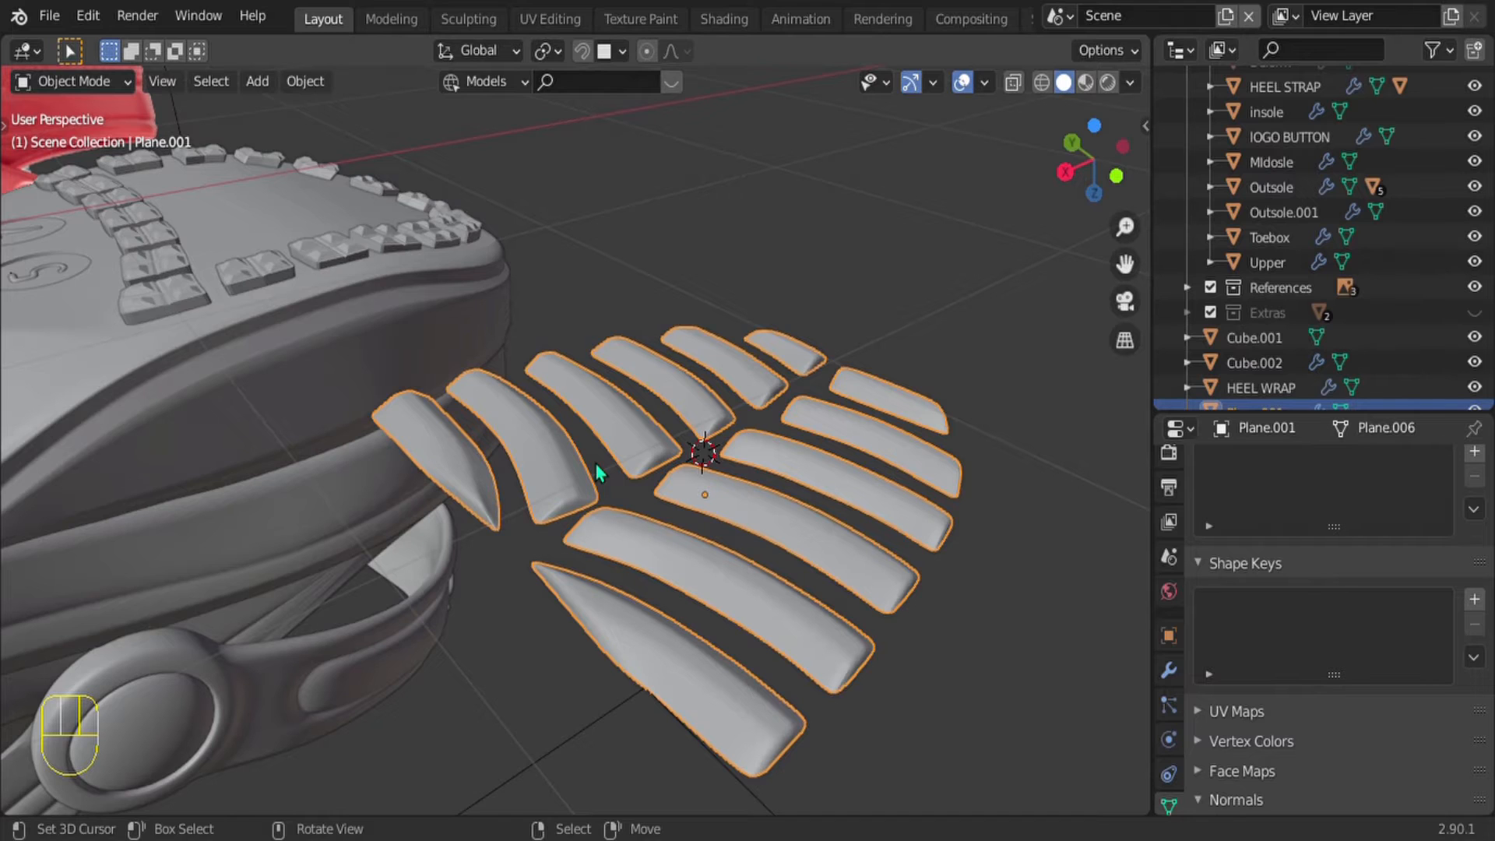
key(KP_7)
key(KP_9)
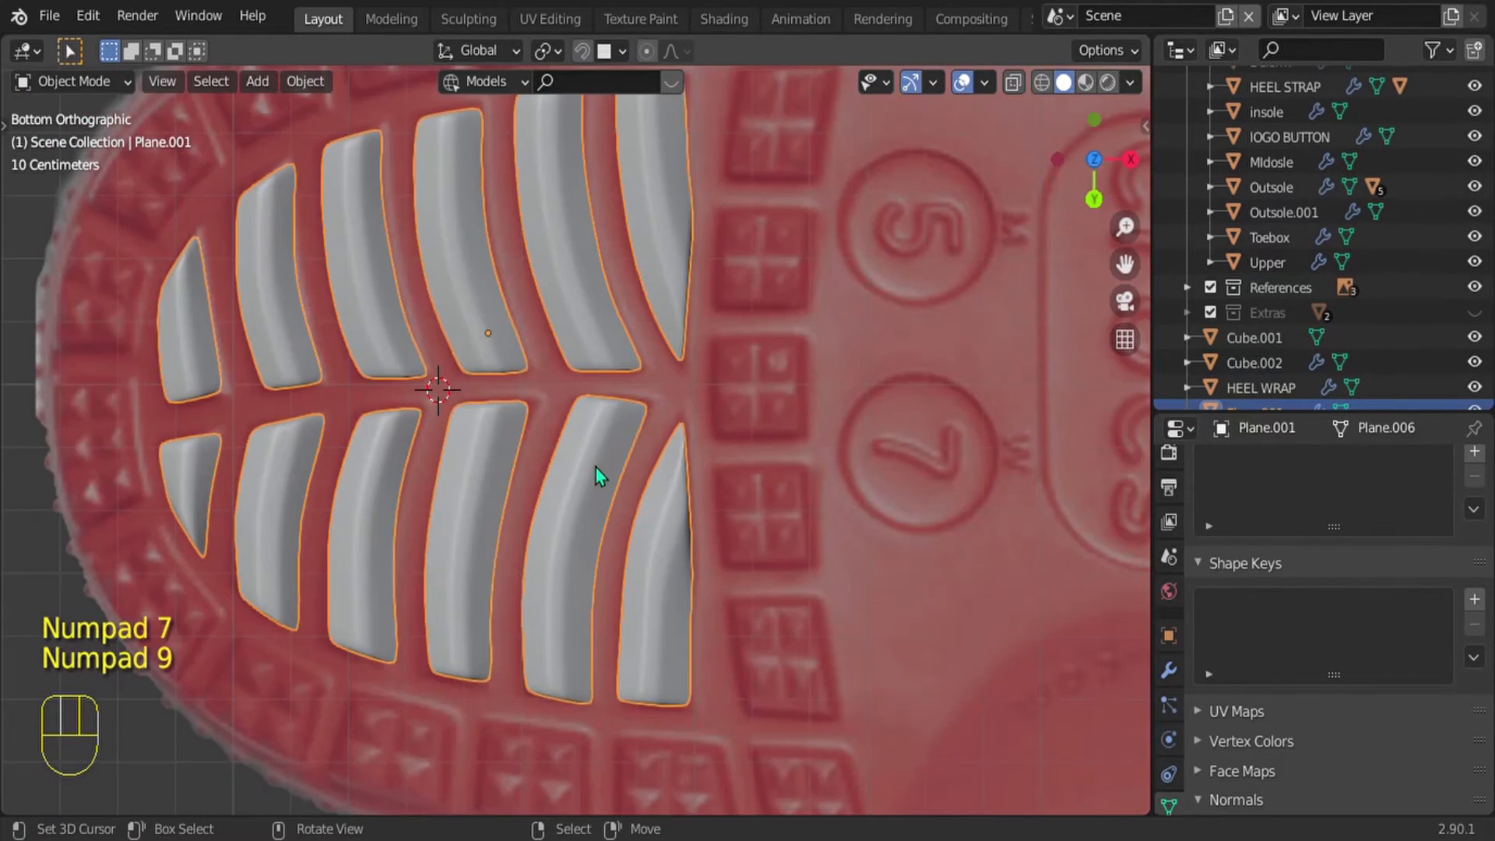
scroll(596, 469, down, 5)
shift+middle_drag(600, 314, 676, 324)
key(g)
key(y)
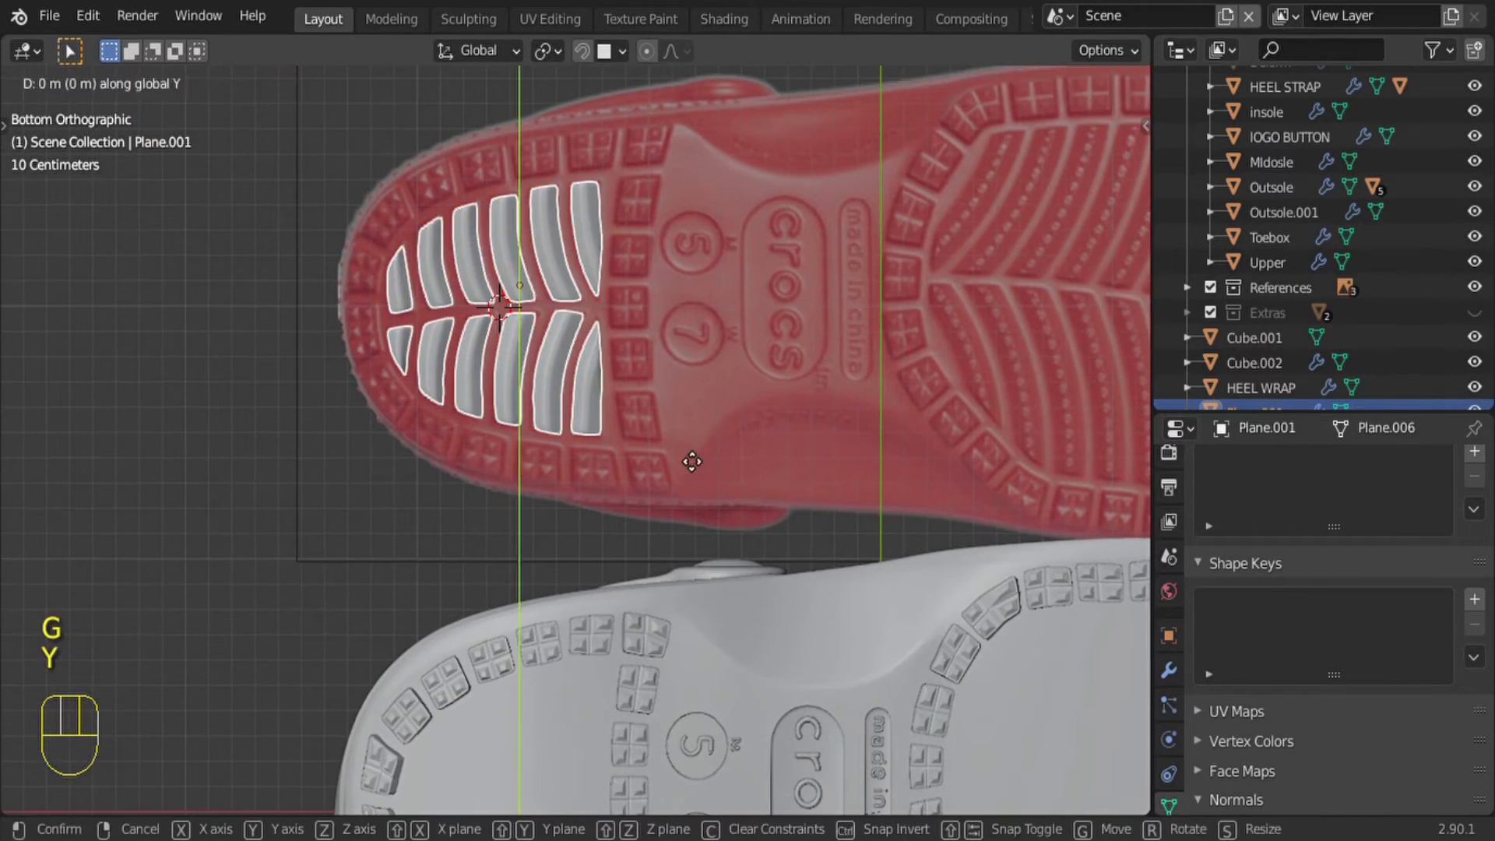
click(678, 707)
shift+middle_drag(678, 707, 638, 427)
scroll(615, 491, up, 2)
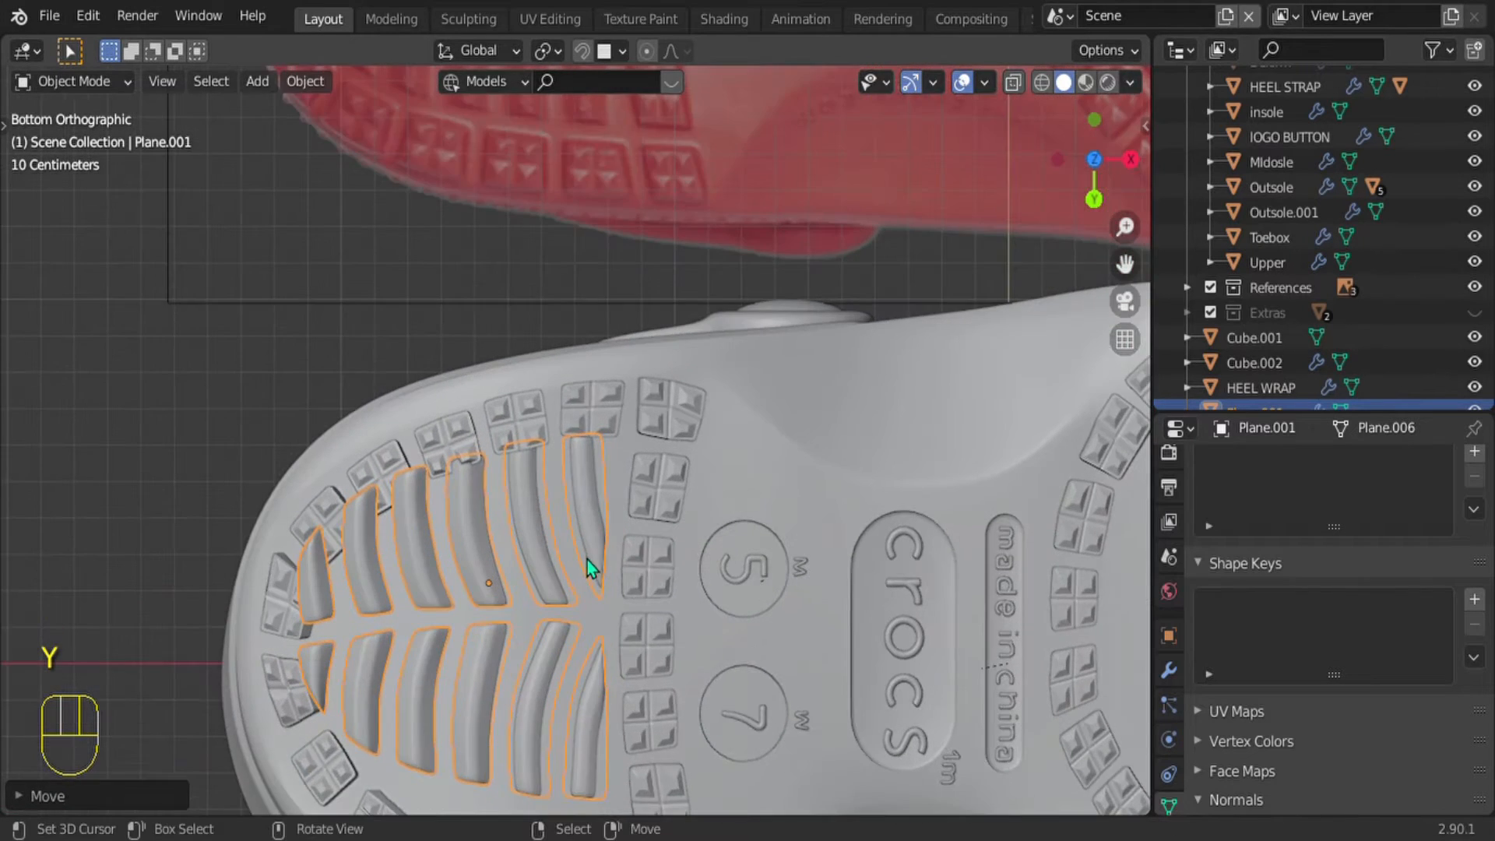
Step: Fine-tune the ridges along Y and X to sit centrally within the heel's ring of tread blocks
shift+middle_drag(587, 559, 598, 383)
key(g)
key(y)
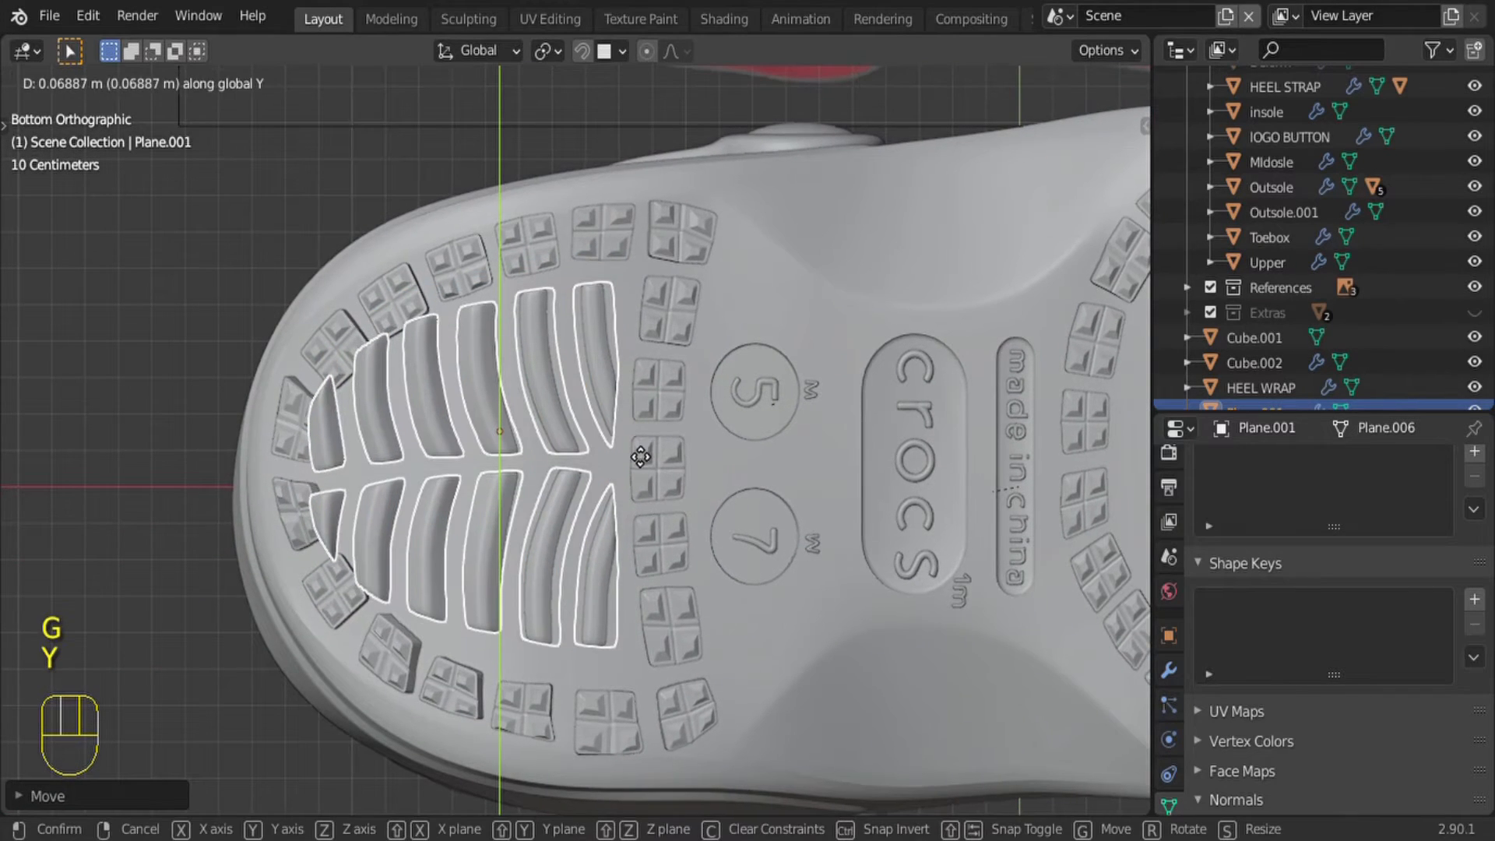
click(640, 470)
key(g)
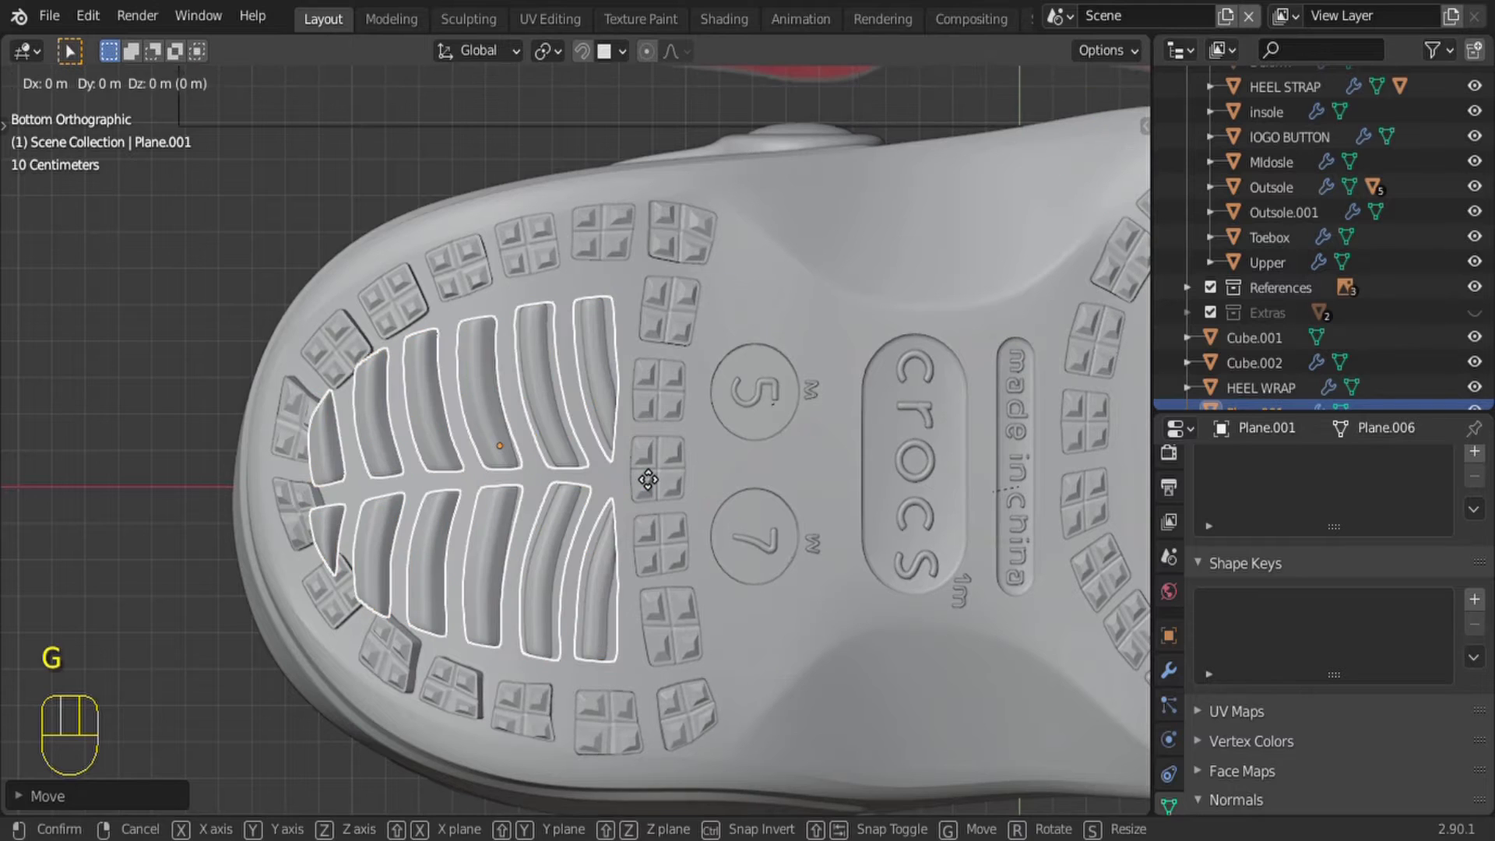
key(x)
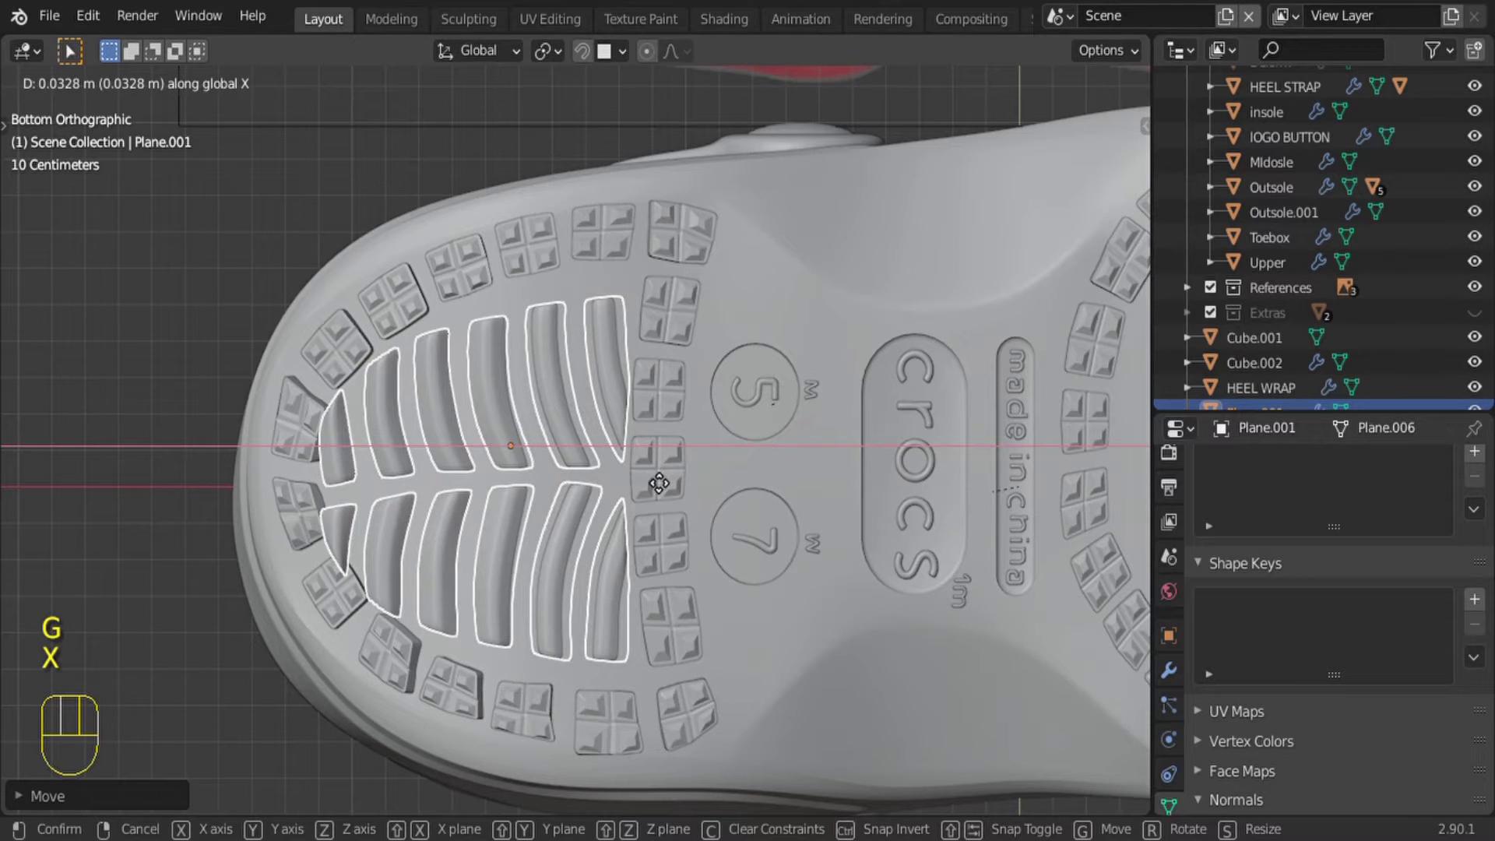
click(666, 487)
Step: Delete the old HEEL WRAP object and add a new plane scaled to about 0.69 to cover the heel ridges
scroll(680, 385, down, 6)
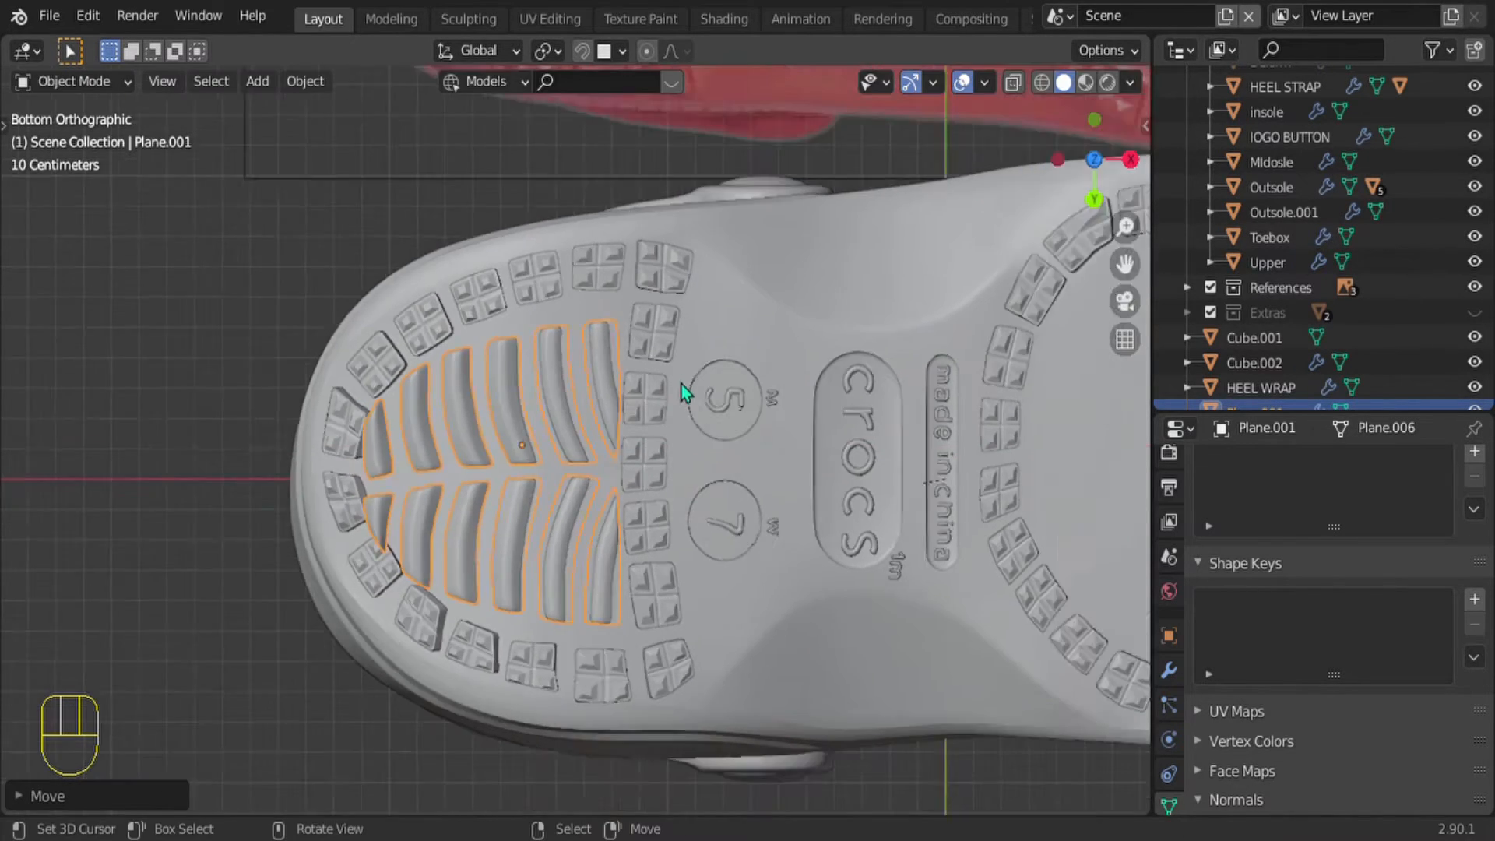
mouse_move(661, 337)
shift+middle_down()
mouse_move(657, 400)
mouse_move(666, 362)
shift+middle_up()
scroll(569, 452, up, 2)
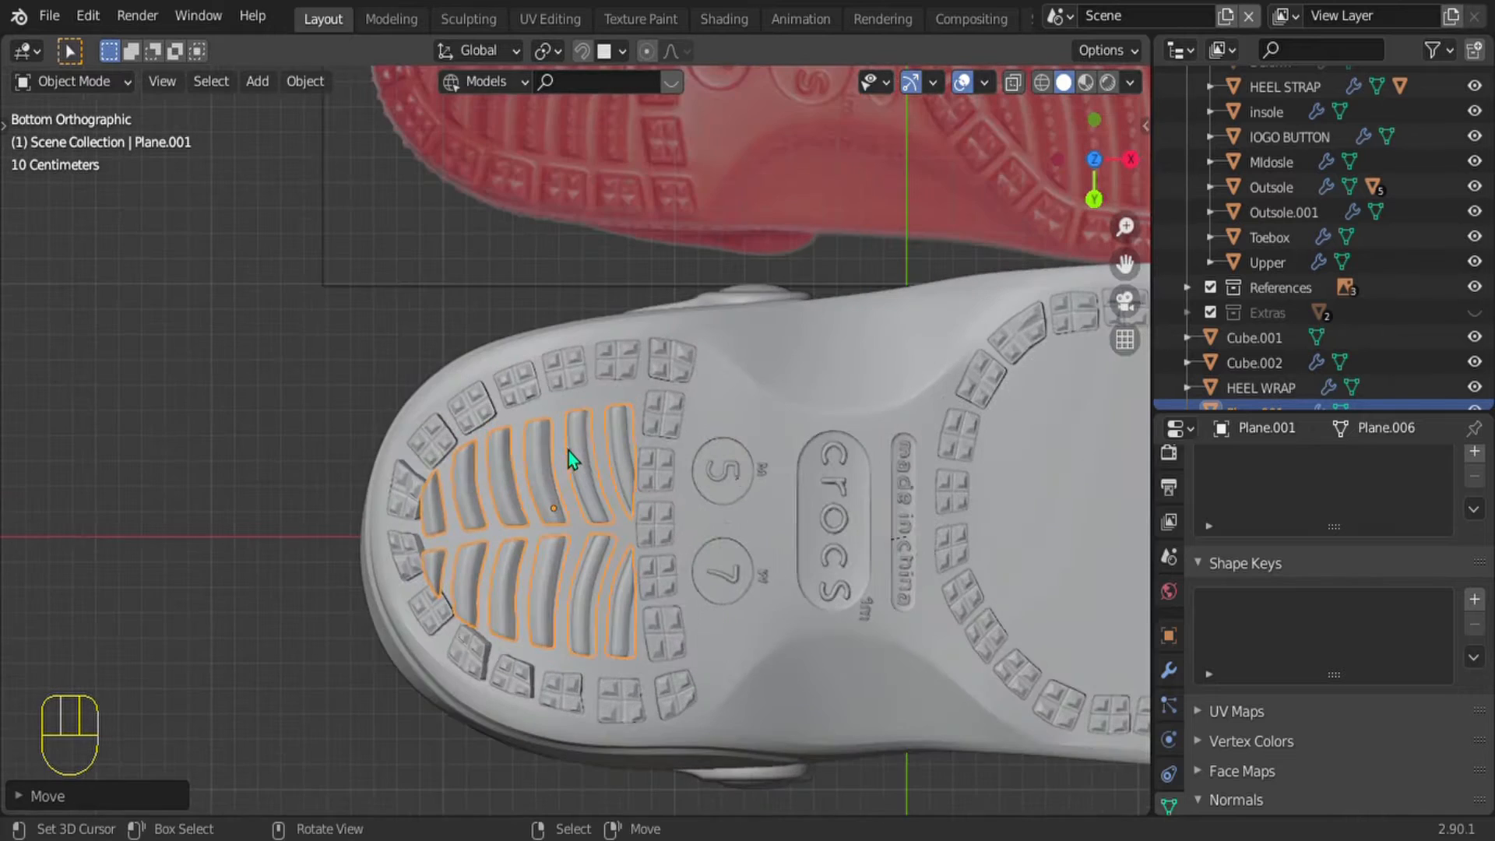
key(Delete)
key(shift+a)
mouse_move(549, 342)
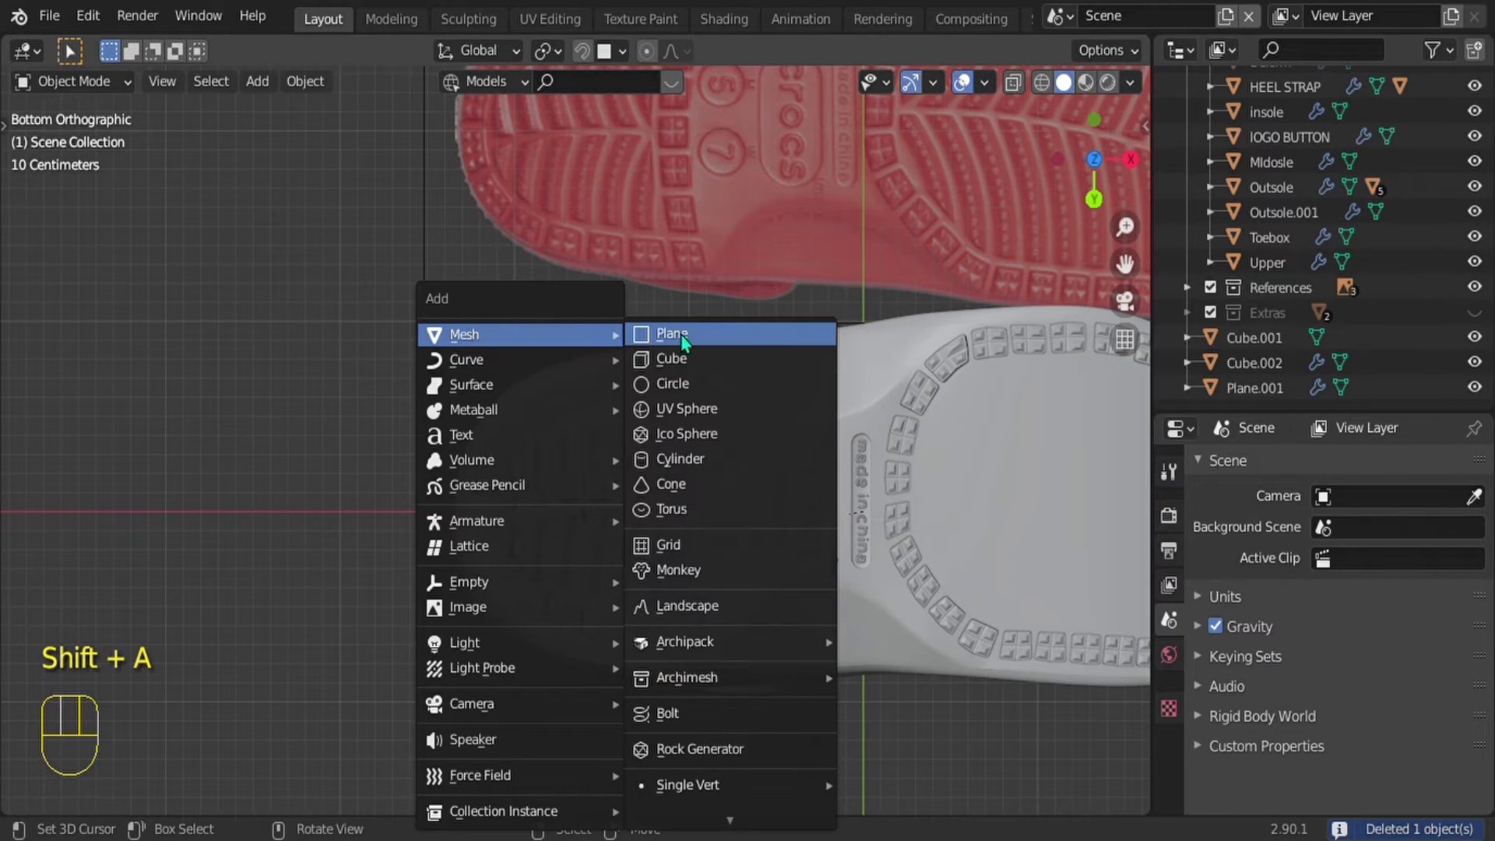
click(681, 334)
key(s)
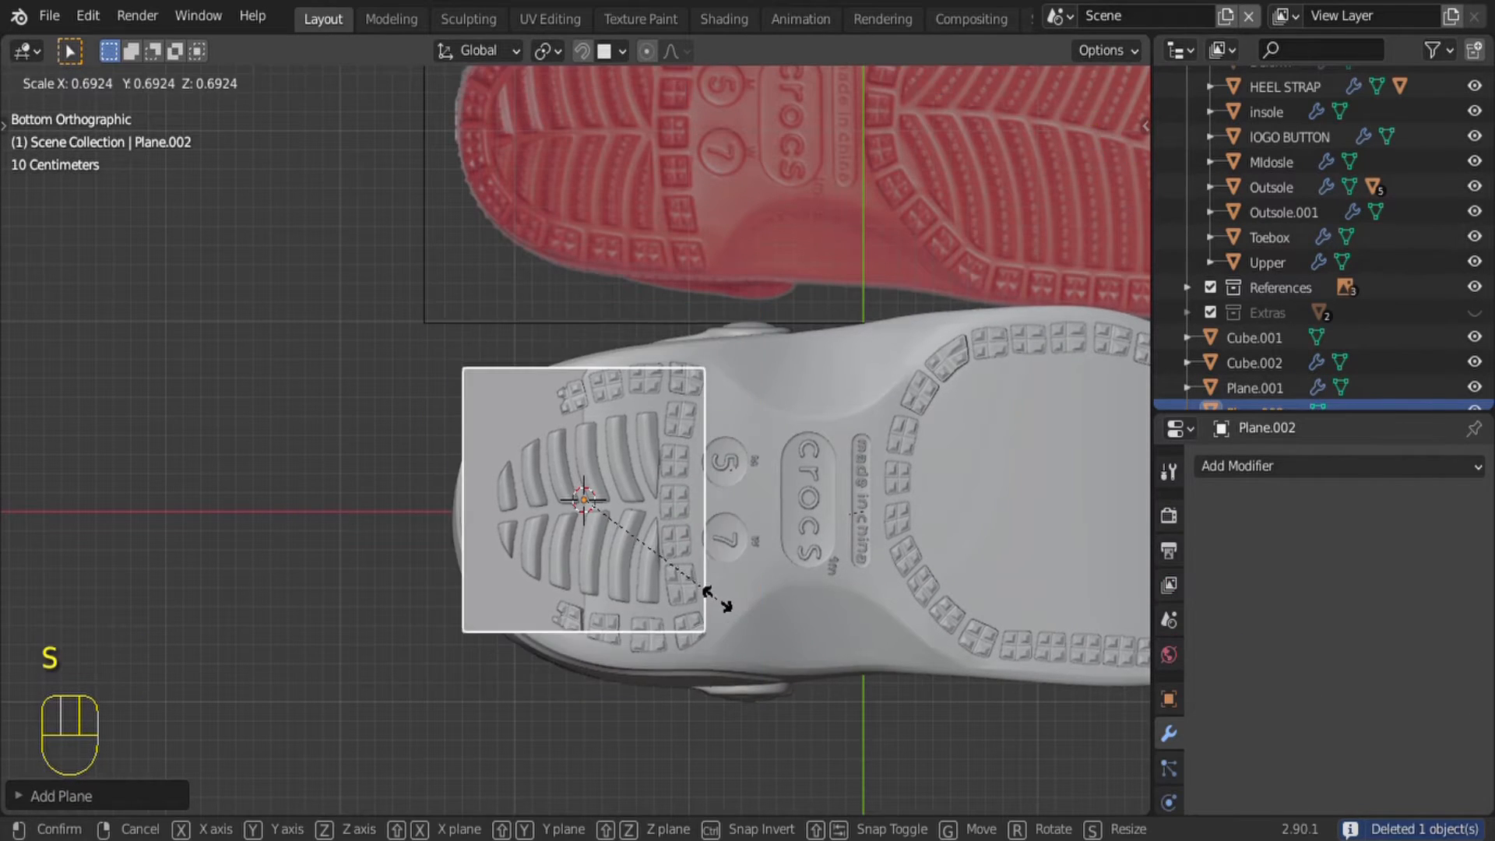
click(734, 616)
Step: Subdivide the new plane in Edit Mode
key(Tab)
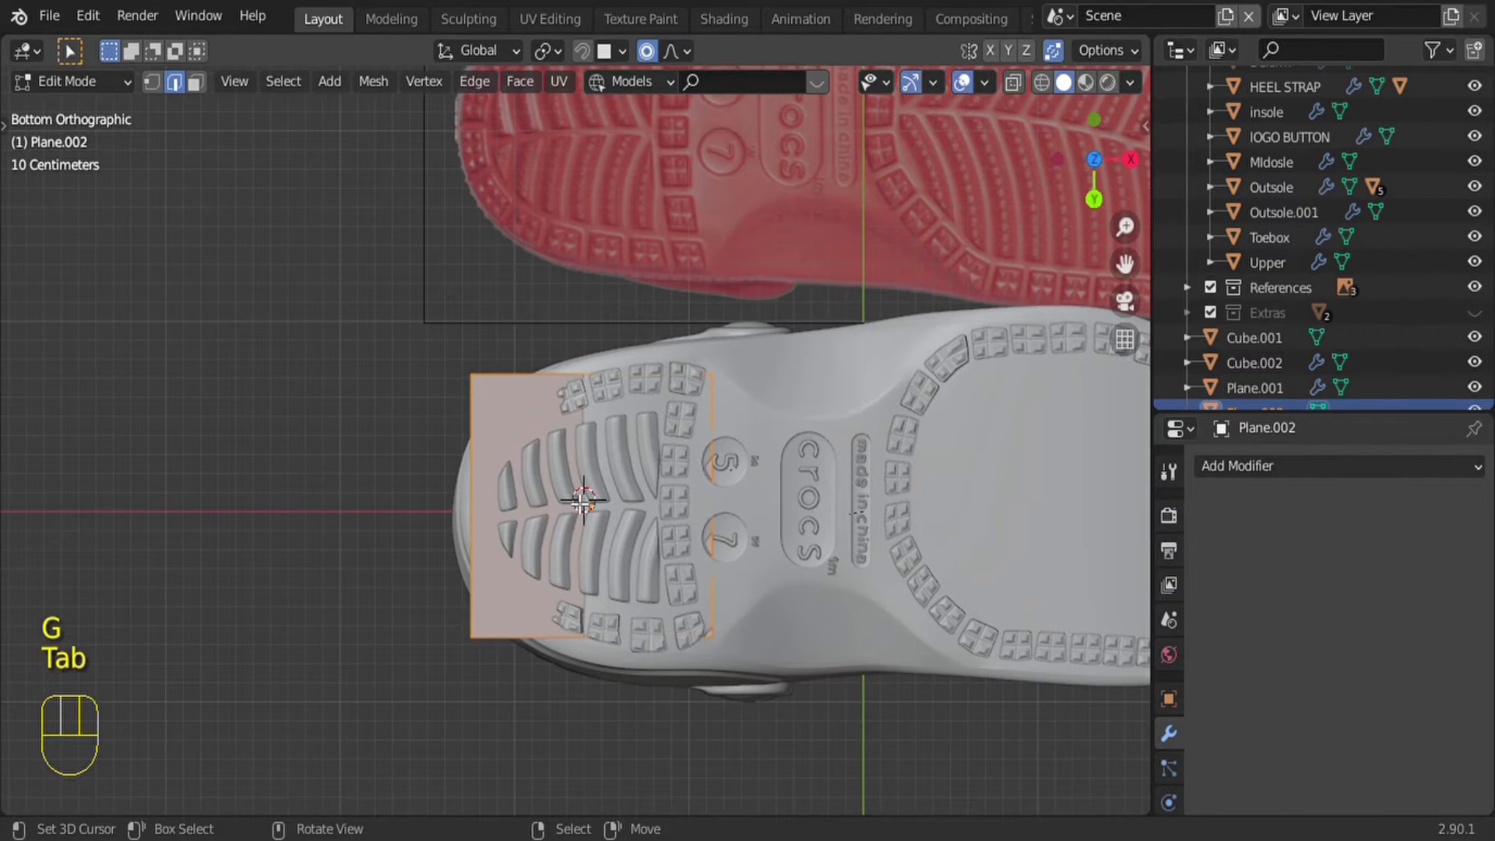
key(w)
key(Tab)
Step: From the front view, move the plane along Z to the height of the ridges' bases
key(KP_1)
key(g)
key(z)
click(670, 522)
key(g)
key(z)
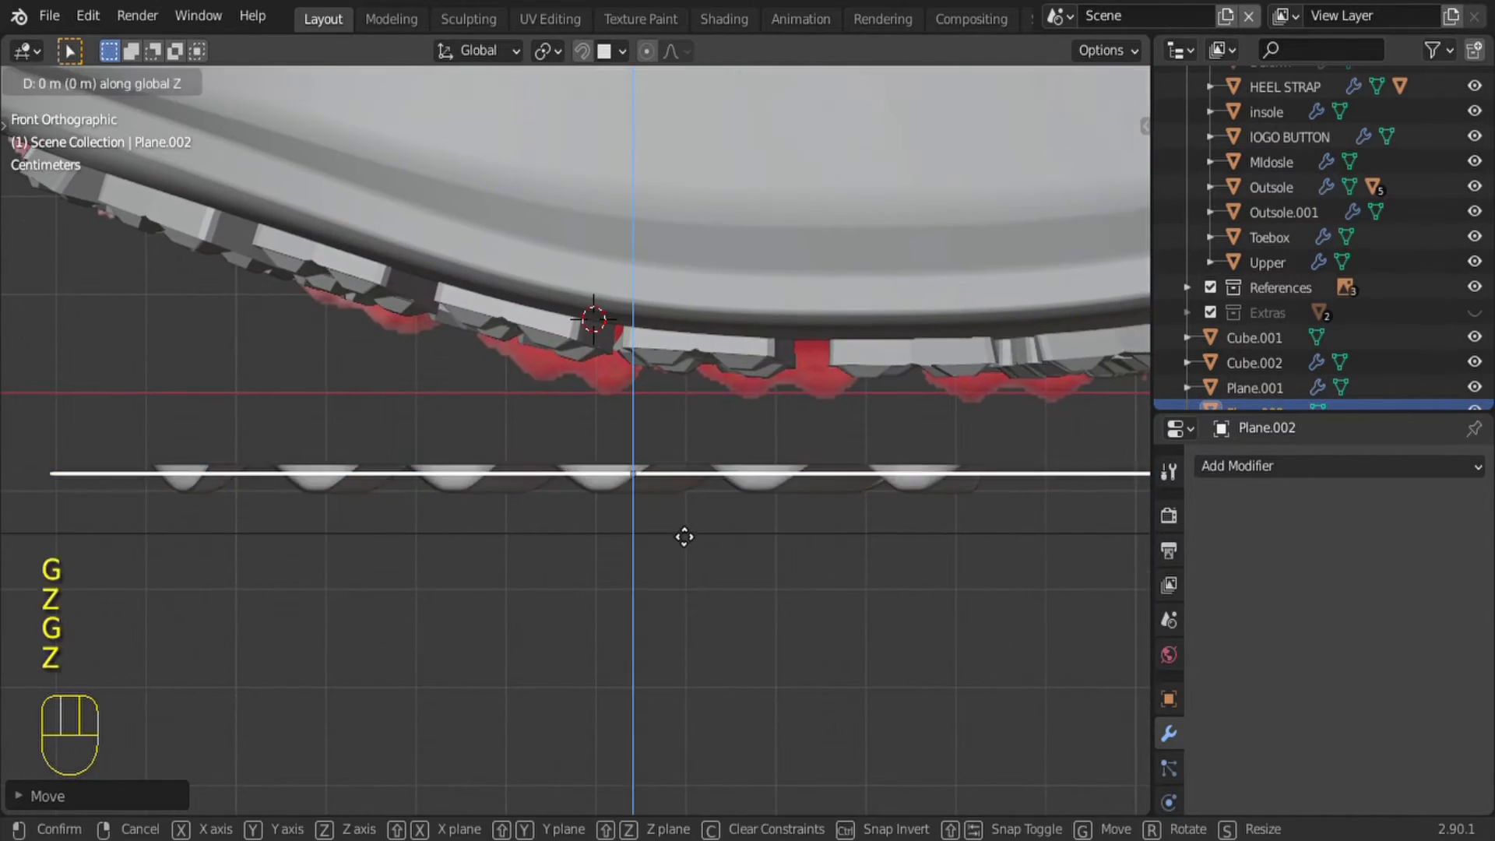
right_click(665, 442)
Step: Add a Surface Deform modifier to the ridges and bind them to the subdivided plane
right_click(411, 399)
right_click(475, 475)
click(1218, 508)
click(1324, 466)
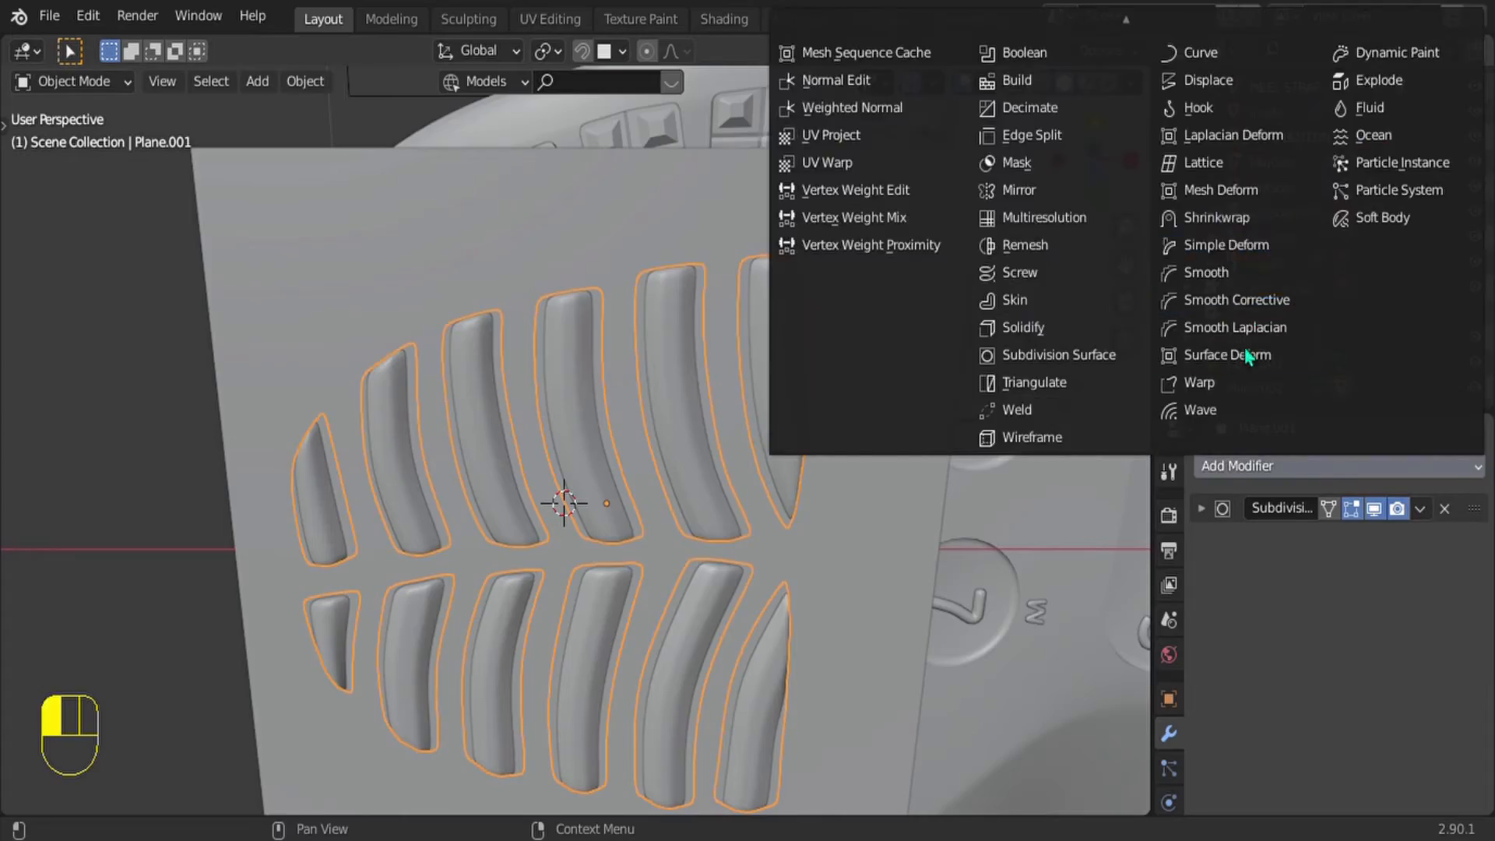
click(1248, 357)
click(1335, 707)
Step: Try moving part of the plane's mesh to test how the bound ridges deform
right_click(434, 397)
key(Tab)
key(g)
key(Tab)
Step: Add a Shrinkwrap modifier to the plane targeting Outsole with a 0.012 m offset, and leave local view
right_click(534, 414)
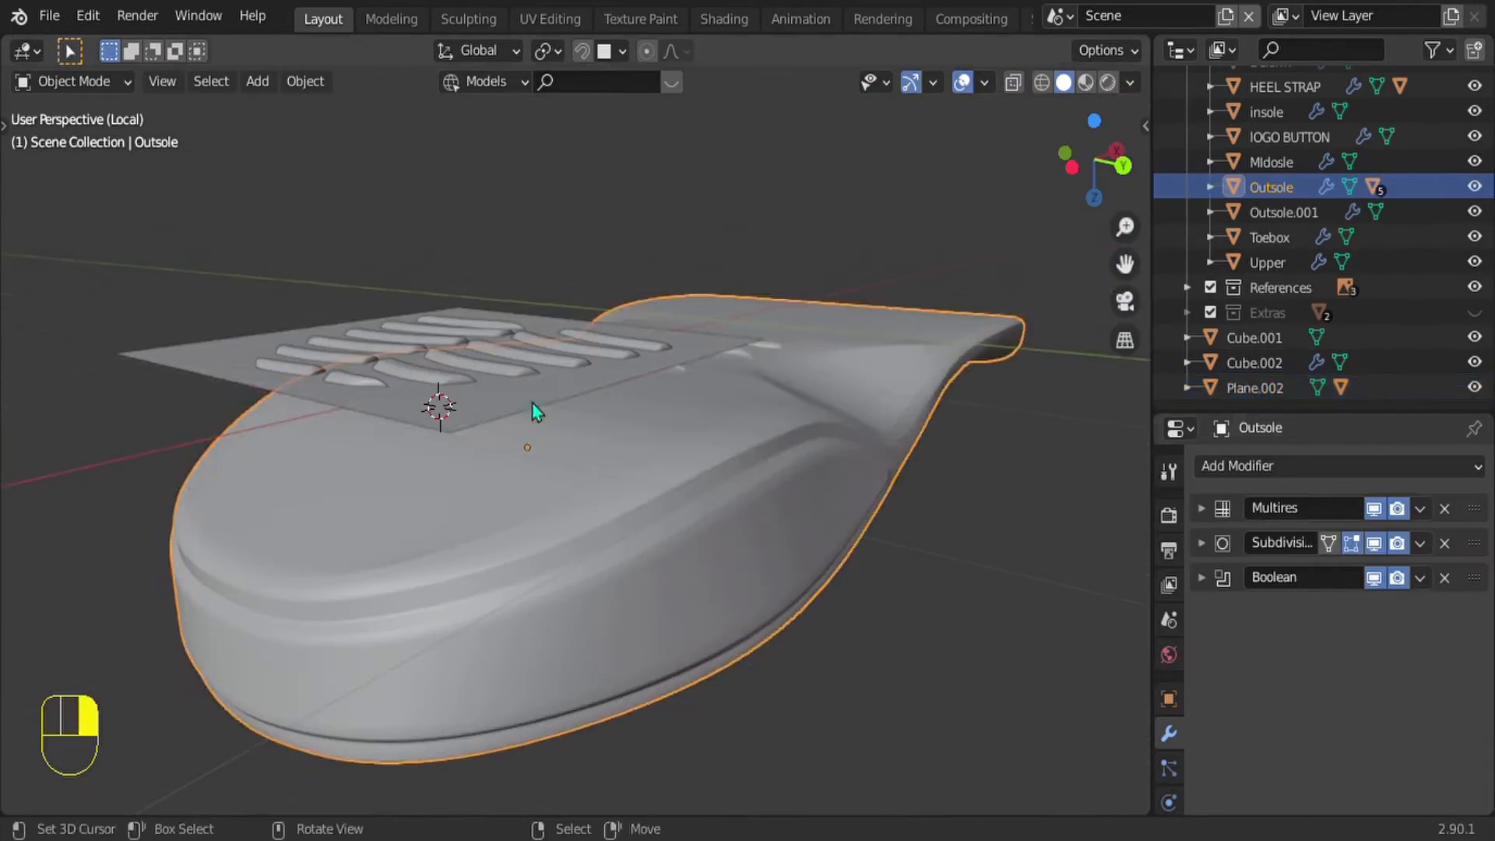
right_click(499, 380)
click(1324, 466)
click(1242, 235)
click(1446, 607)
click(338, 530)
mouse_move(1377, 638)
shift+mouse_down()
mouse_move(1394, 638)
mouse_move(1382, 638)
shift+mouse_up()
key(KP_Divide)
Step: From the bottom view, move the plane's selected mesh points along X to refit the ridges on the heel
key(ctrl+KP_7)
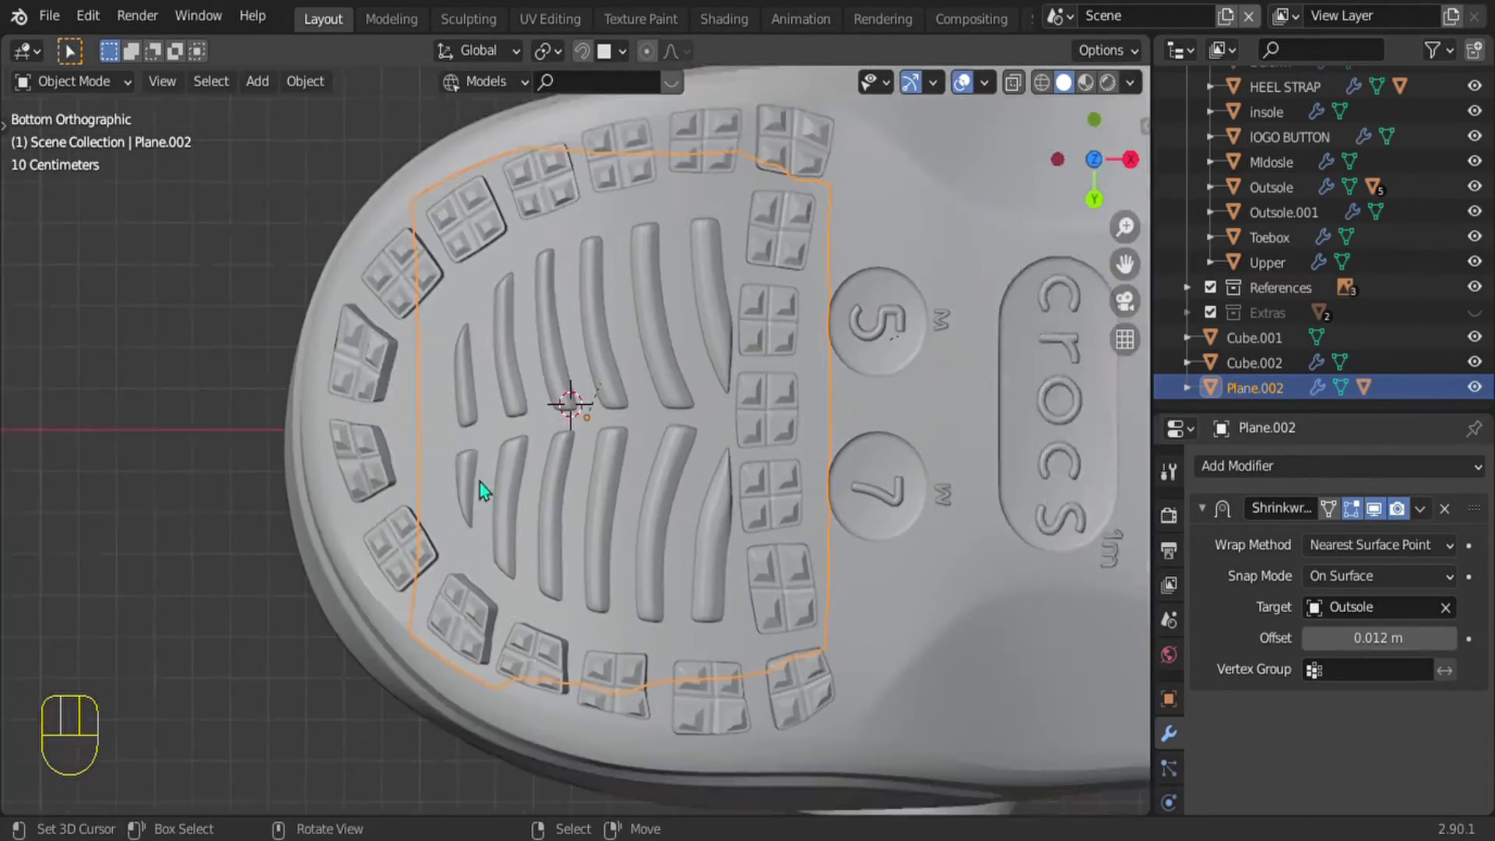
key(Tab)
key(g)
key(x)
click(456, 436)
Step: Adjust the plane's two long sides along Y so the ridges spread evenly between the tread blocks
scroll(576, 350, down, 2)
right_click(663, 216)
key(g)
key(y)
right_click(661, 633)
key(g)
key(y)
key(Tab)
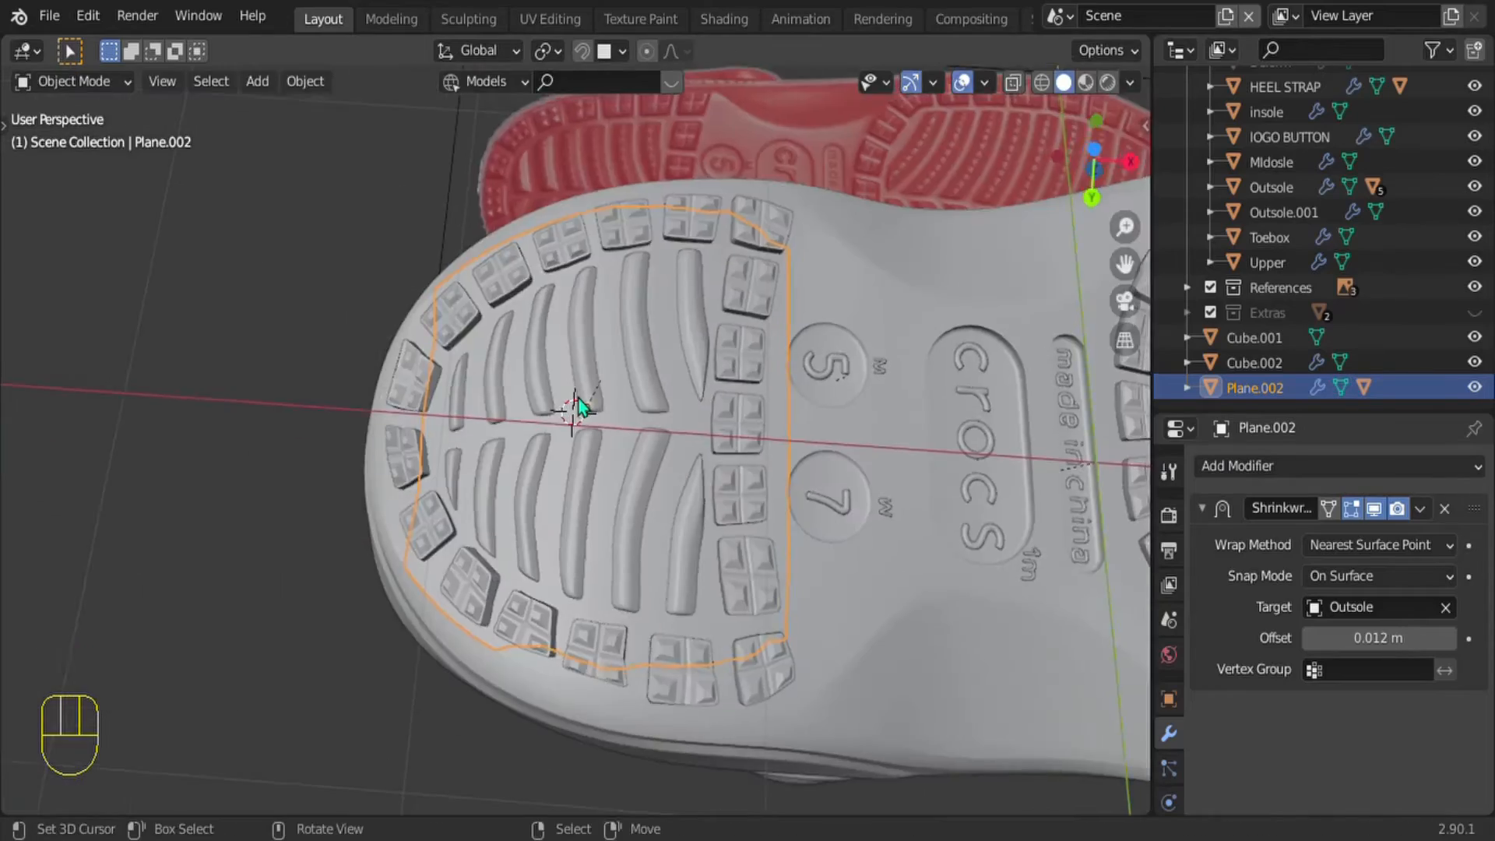
Step: Shift the plane's selected mesh points along X again and inspect the wrapped ridges around the heel
key(ctrl+KP_7)
key(Tab)
key(g)
key(x)
key(Tab)
middle_drag(226, 420, 711, 387)
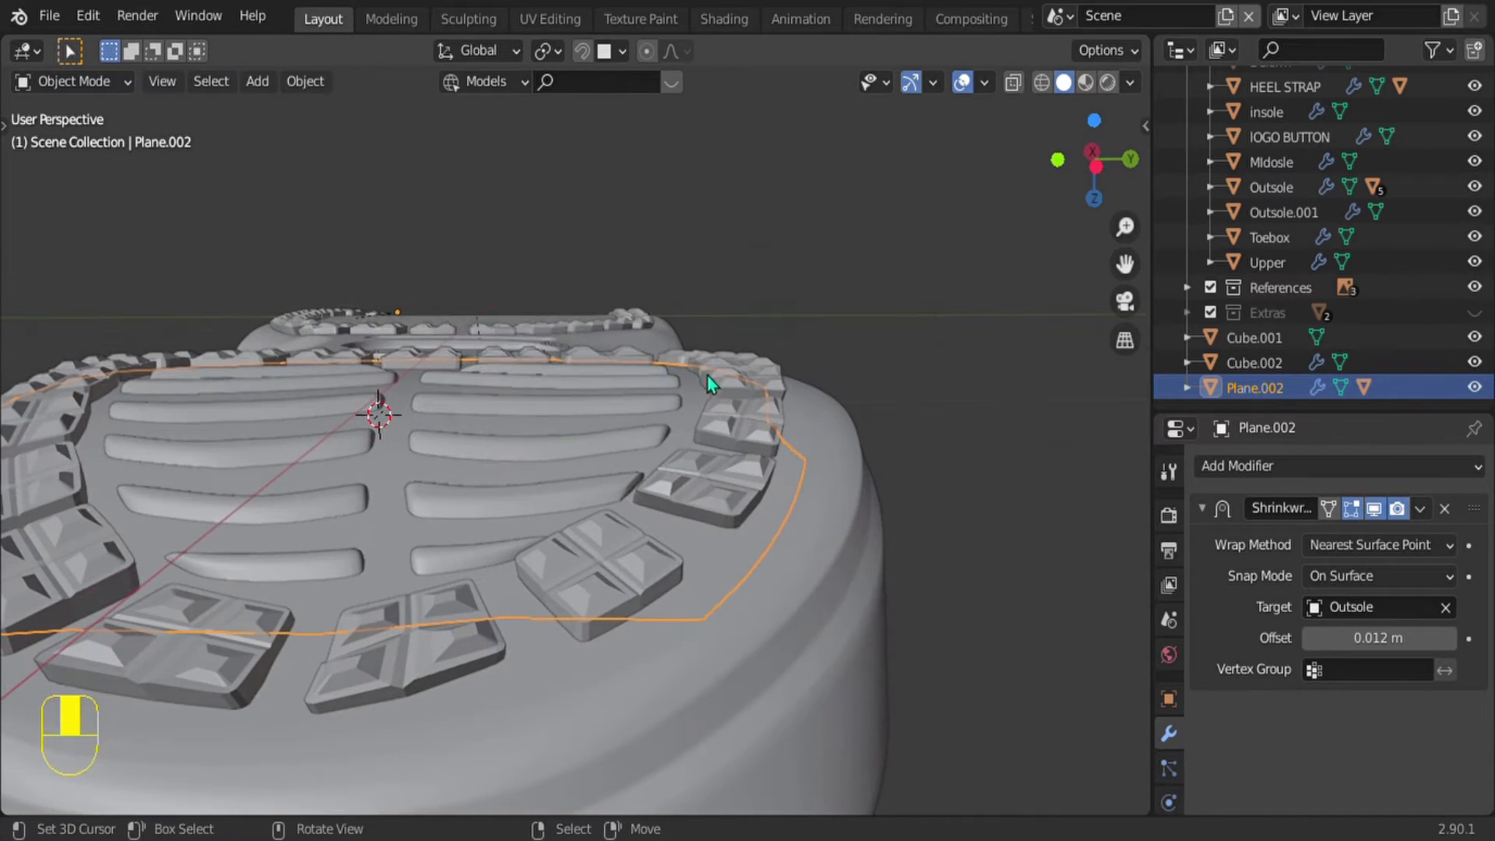
Step: Move the heel ridges slightly outward from the sole along Z, check them around the heel, and save the file
right_click(639, 412)
key(g)
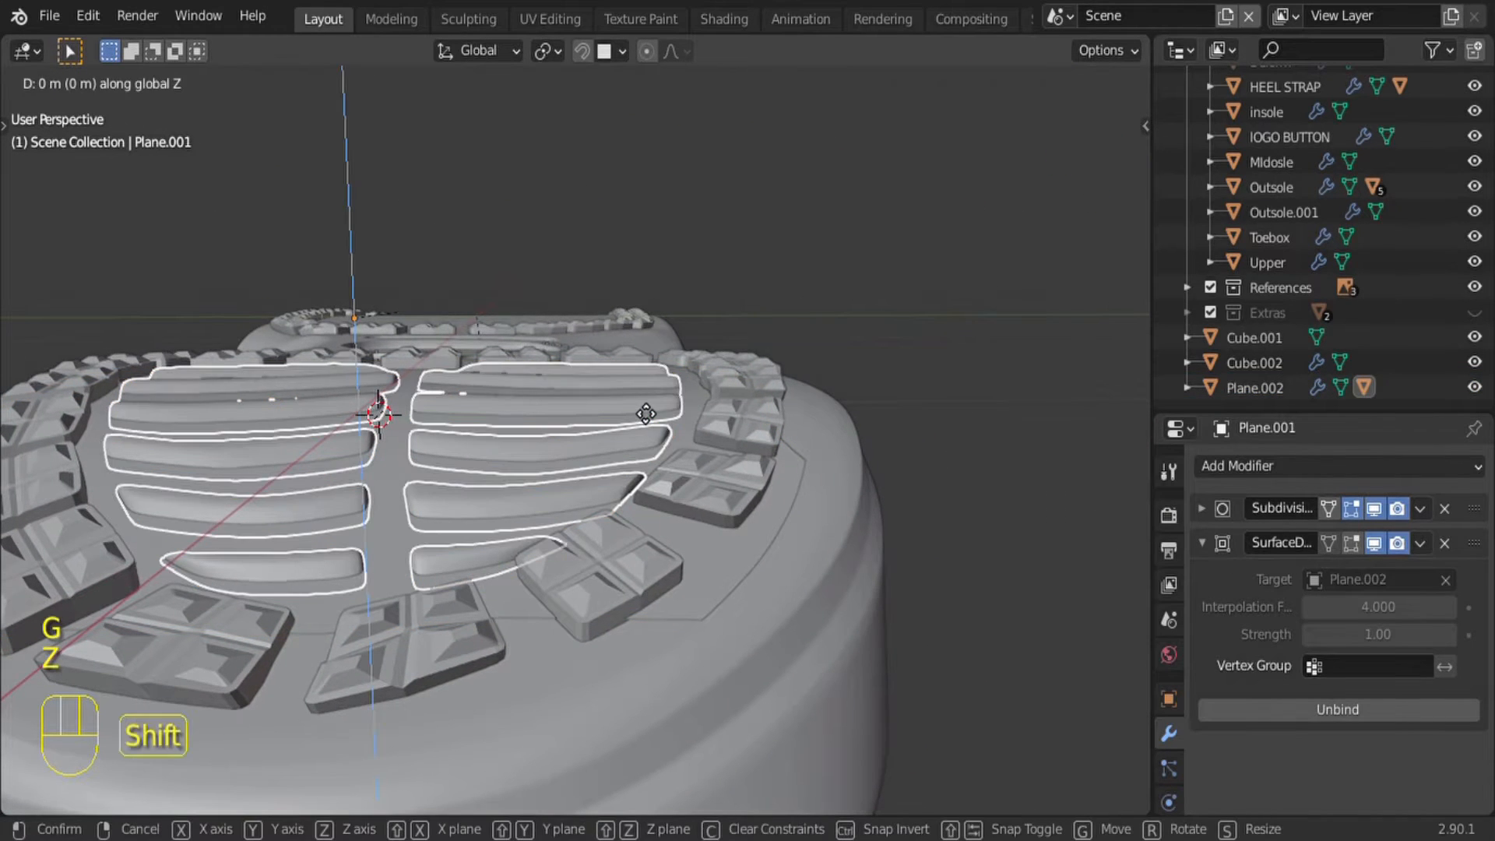
click(654, 364)
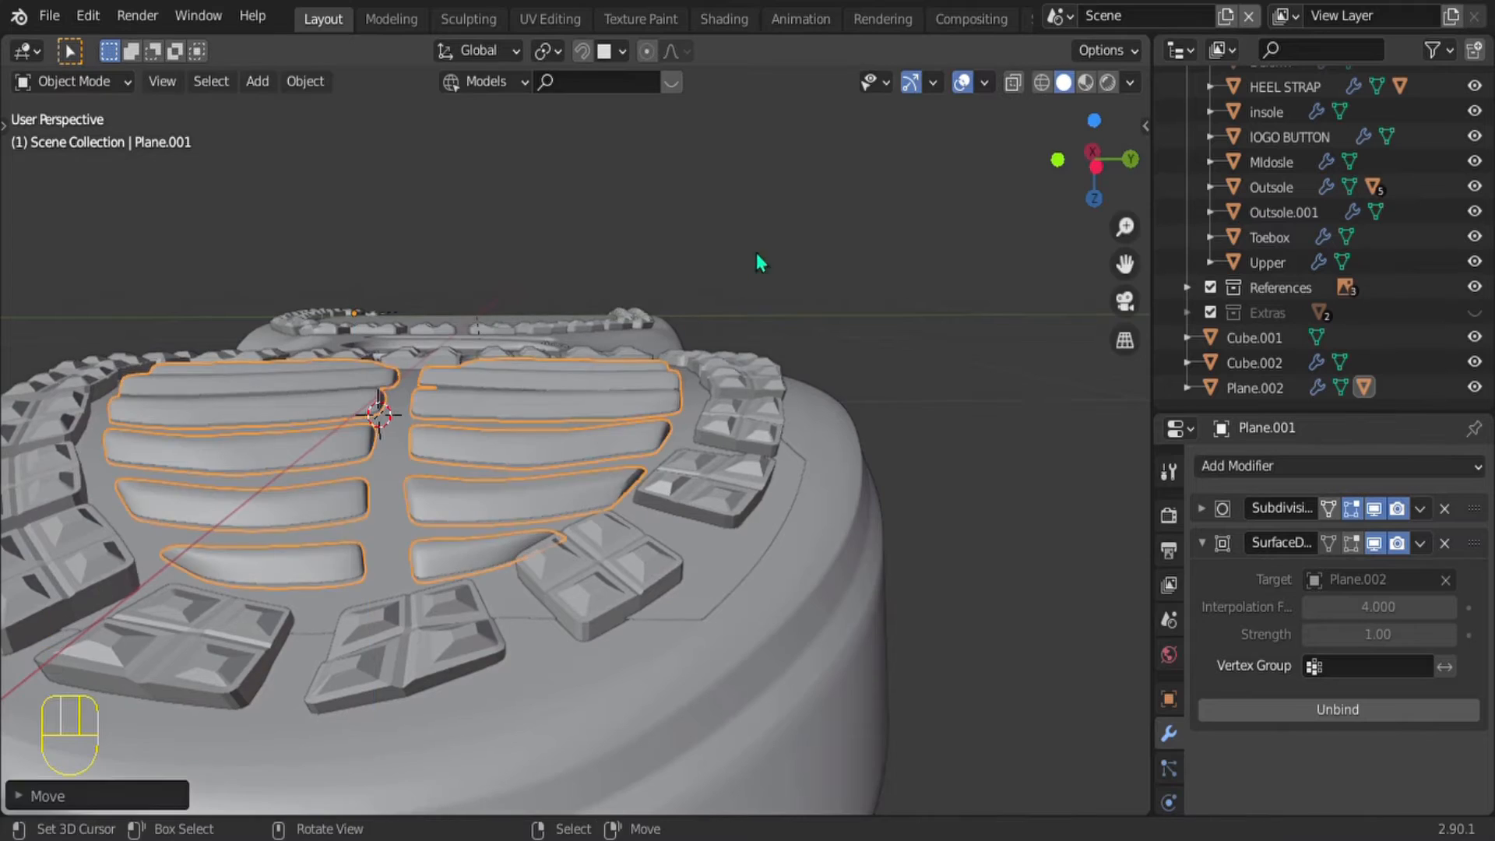
middle_drag(761, 250, 651, 607)
key(ctrl+s)
Step: Duplicate the heel ridges onto the forefoot of the bottom reference image and clear the copy's parent
scroll(641, 503, down, 3)
shift+middle_drag(641, 504, 615, 537)
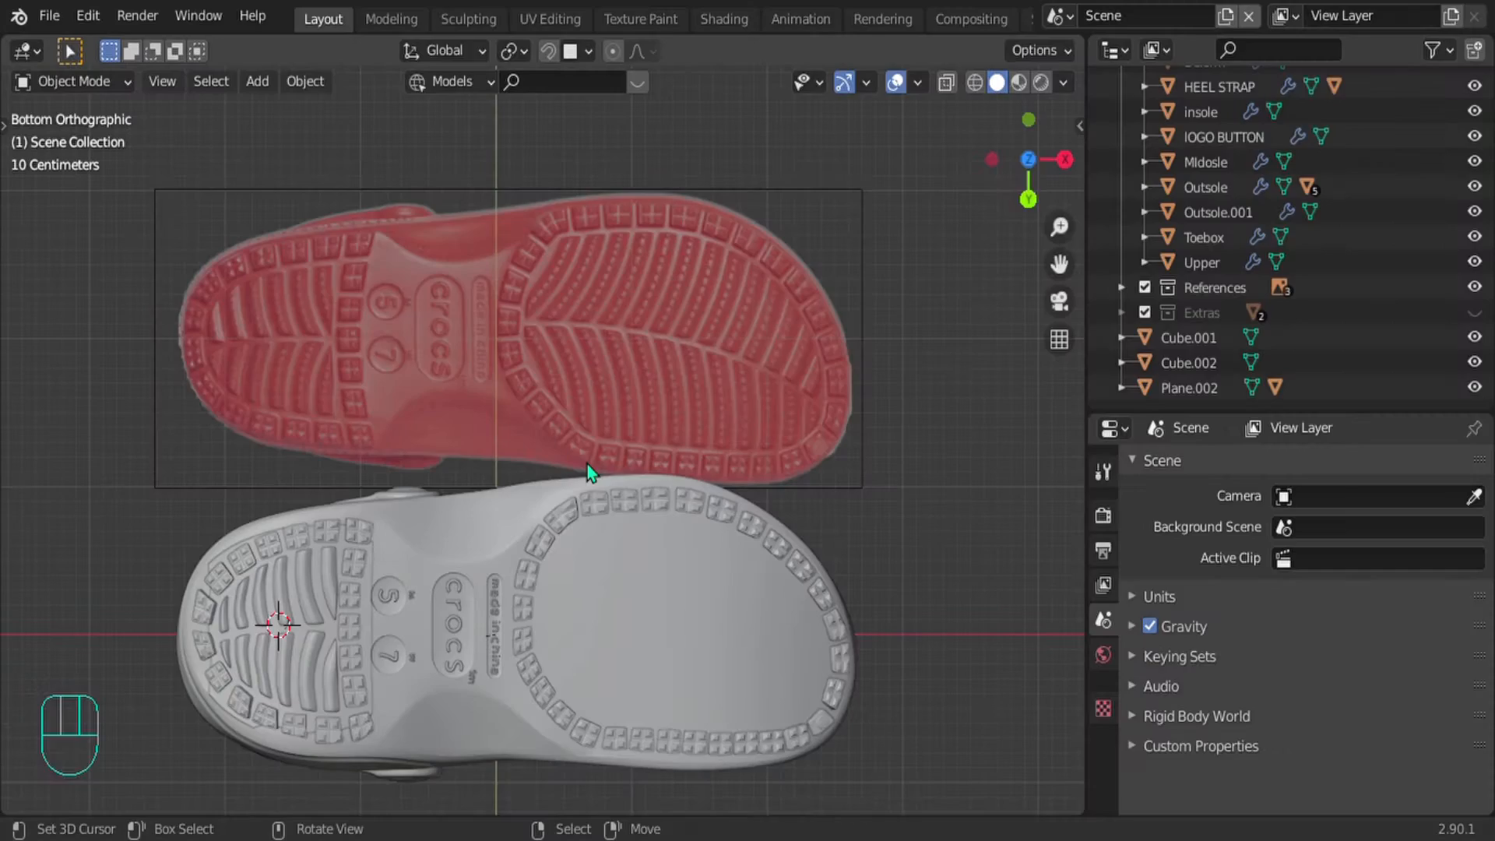
shift+middle_drag(522, 497, 527, 470)
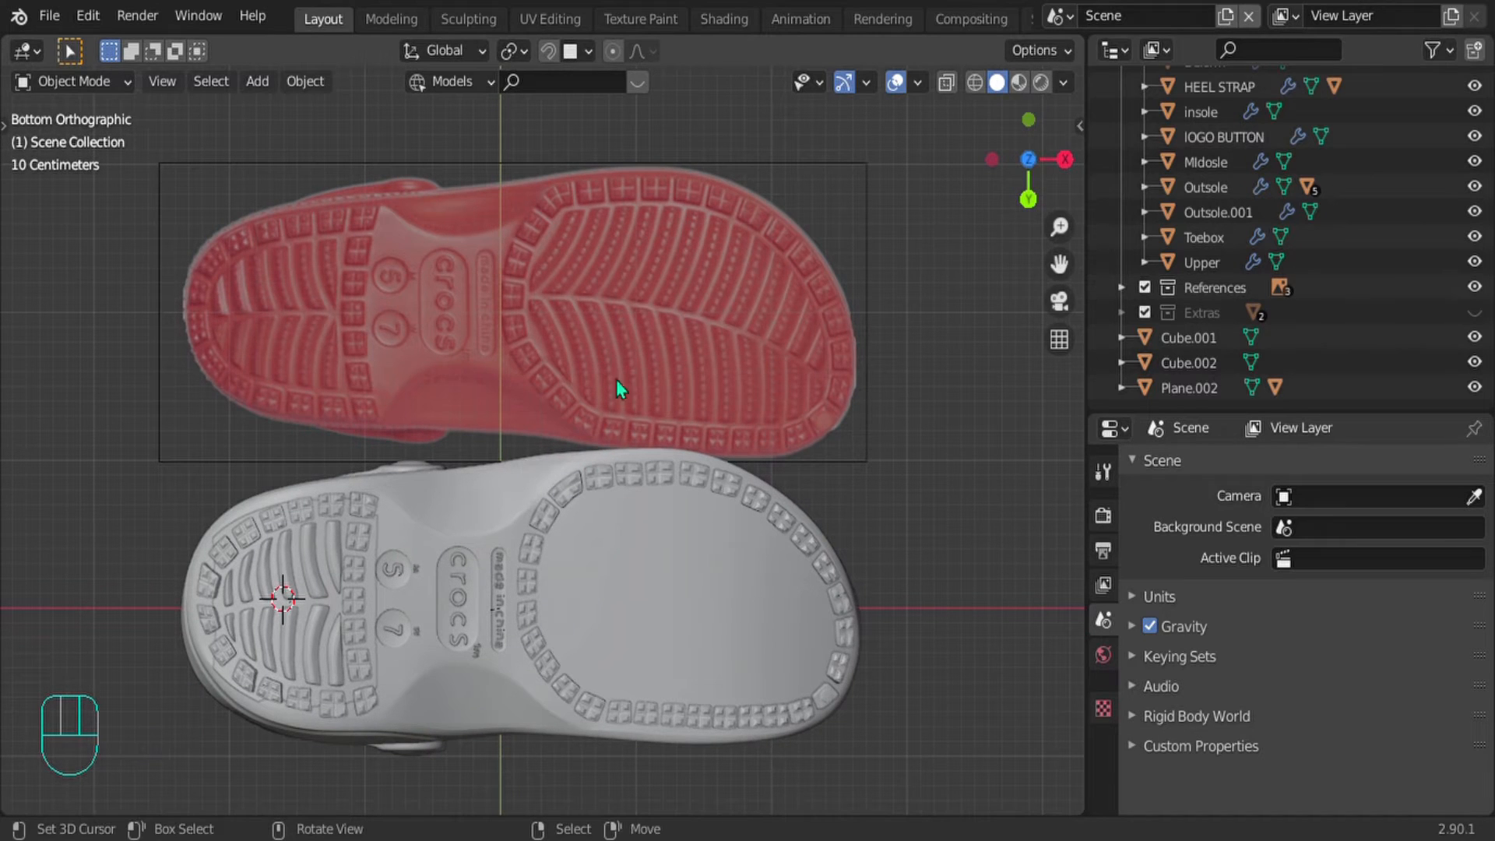
right_click(314, 577)
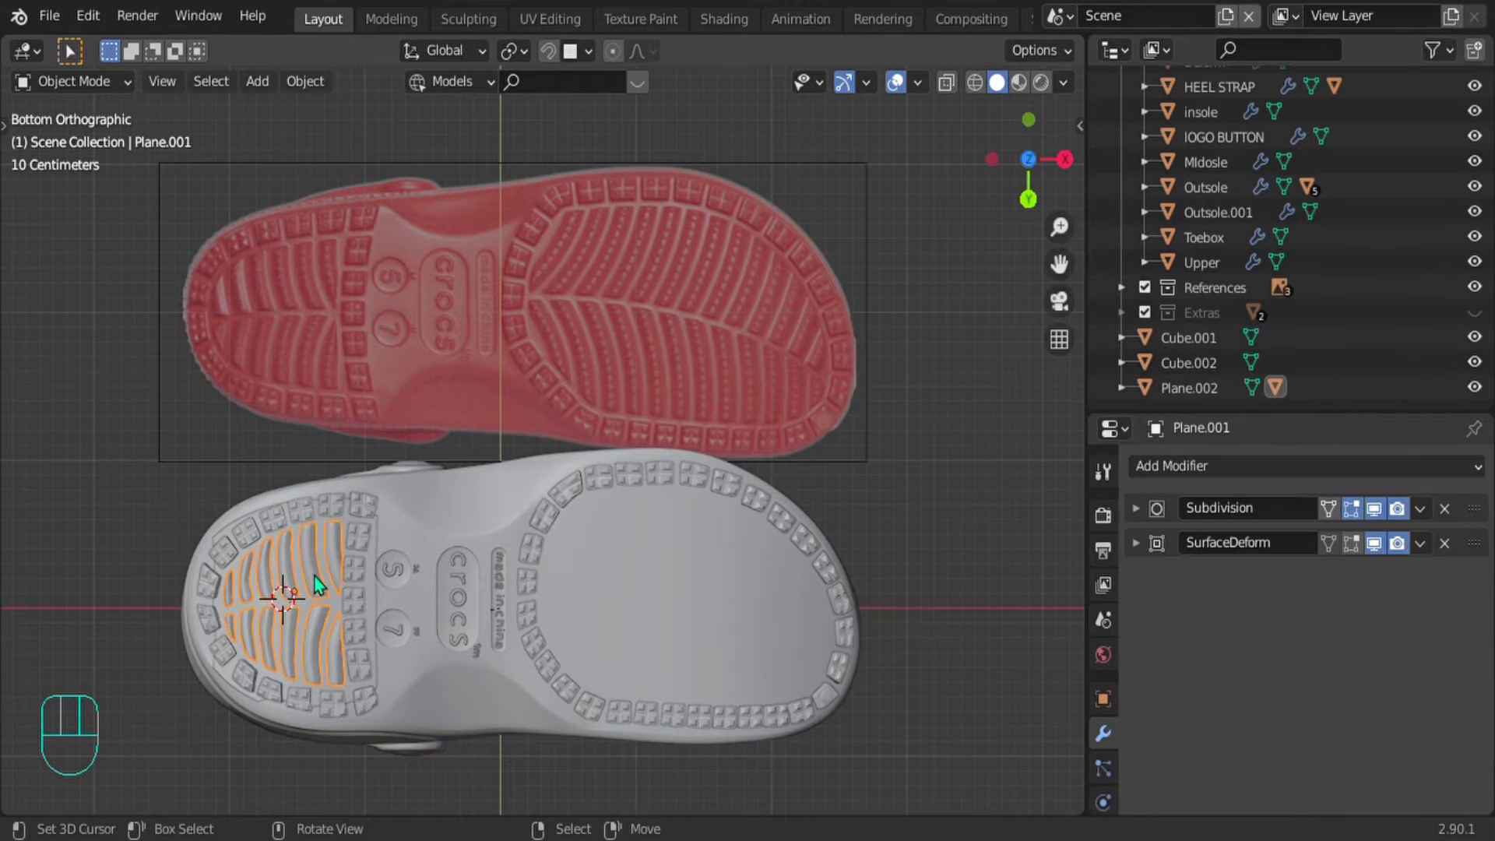
key(shift+d)
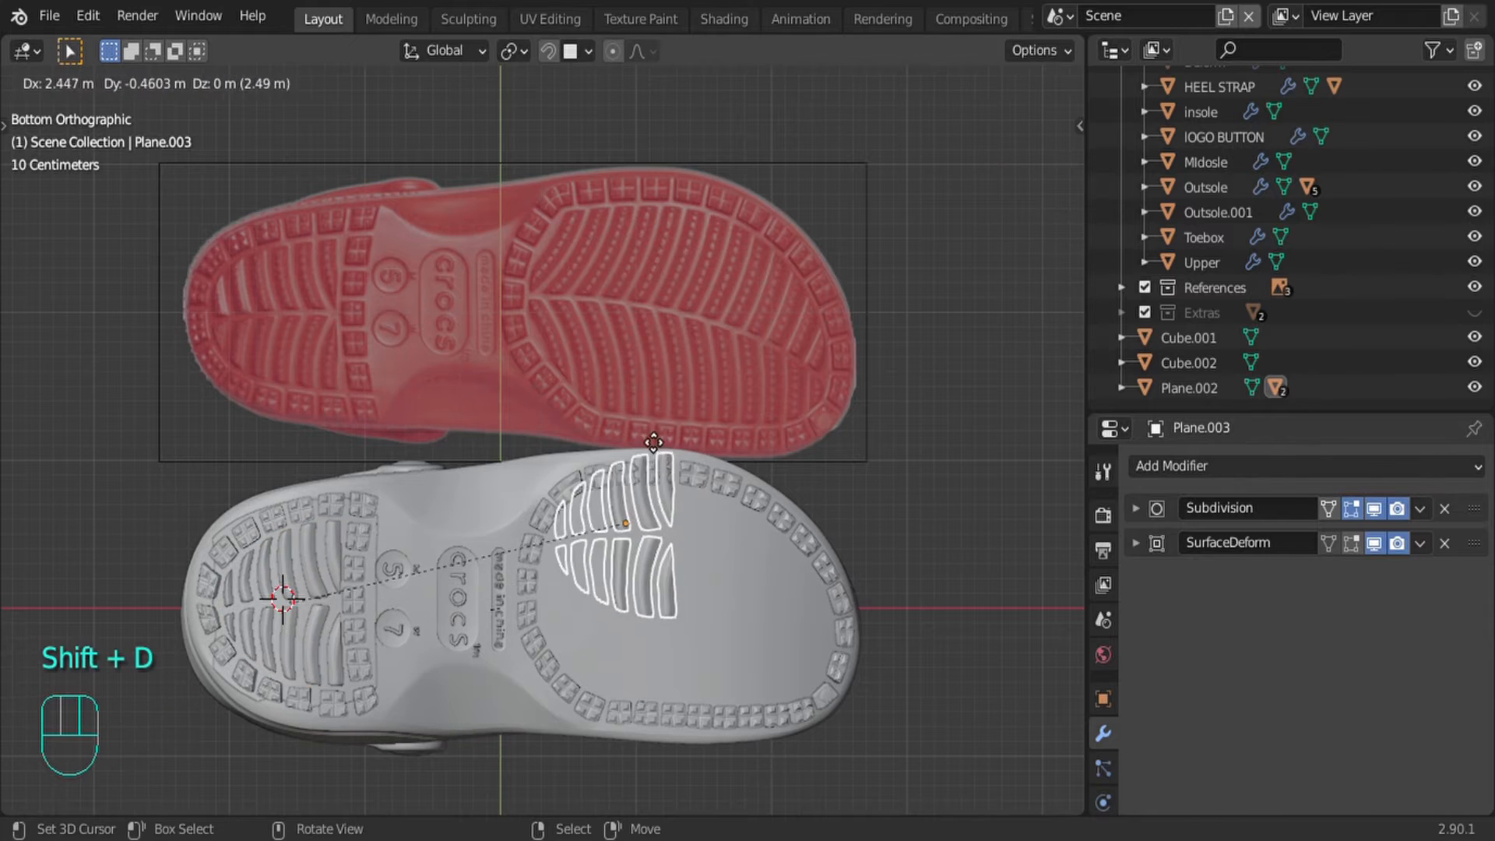
click(675, 319)
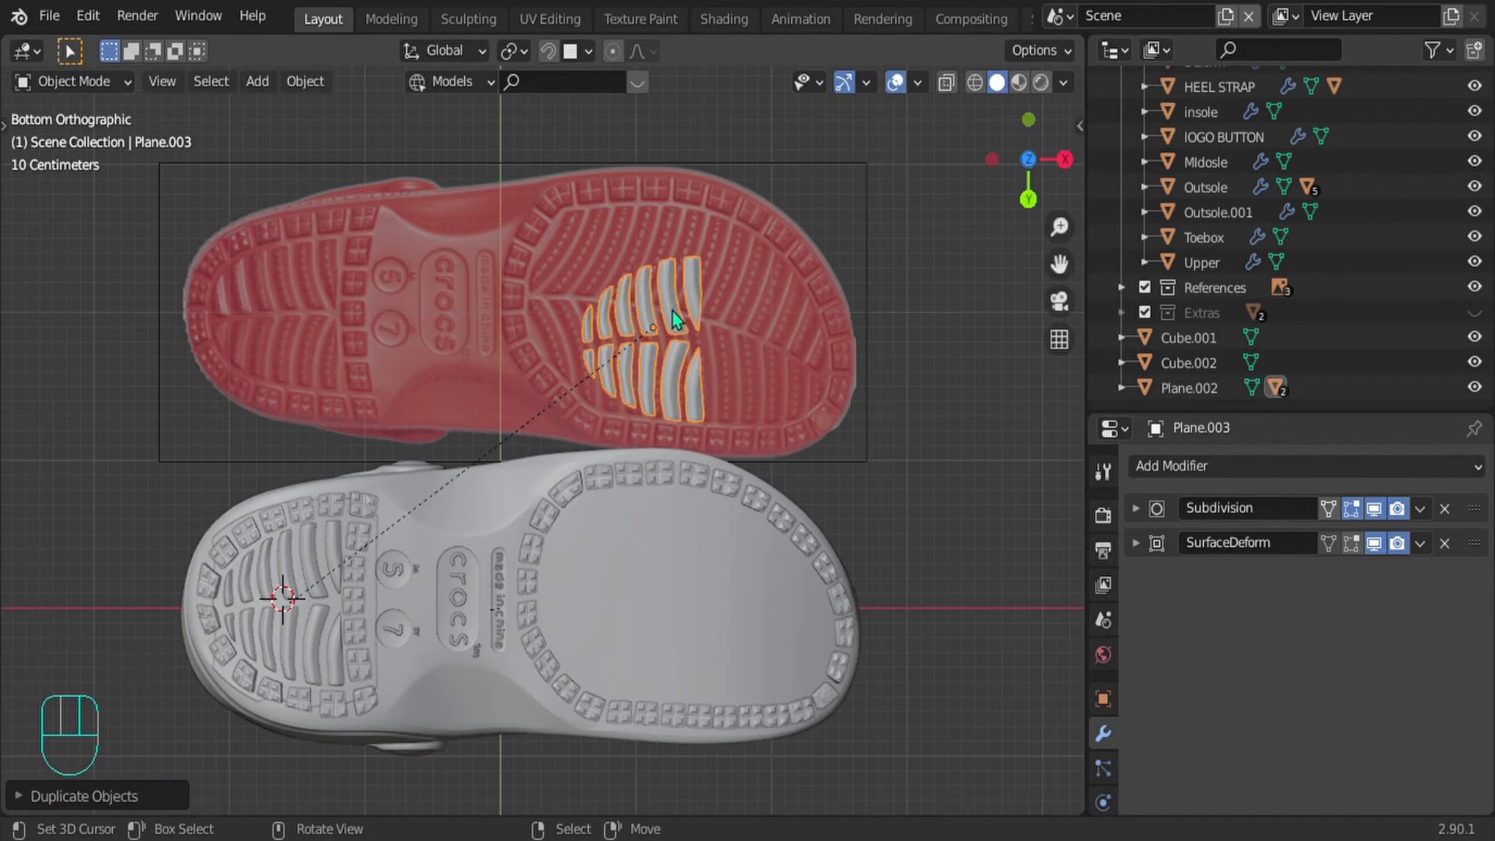
key(alt+p)
click(672, 310)
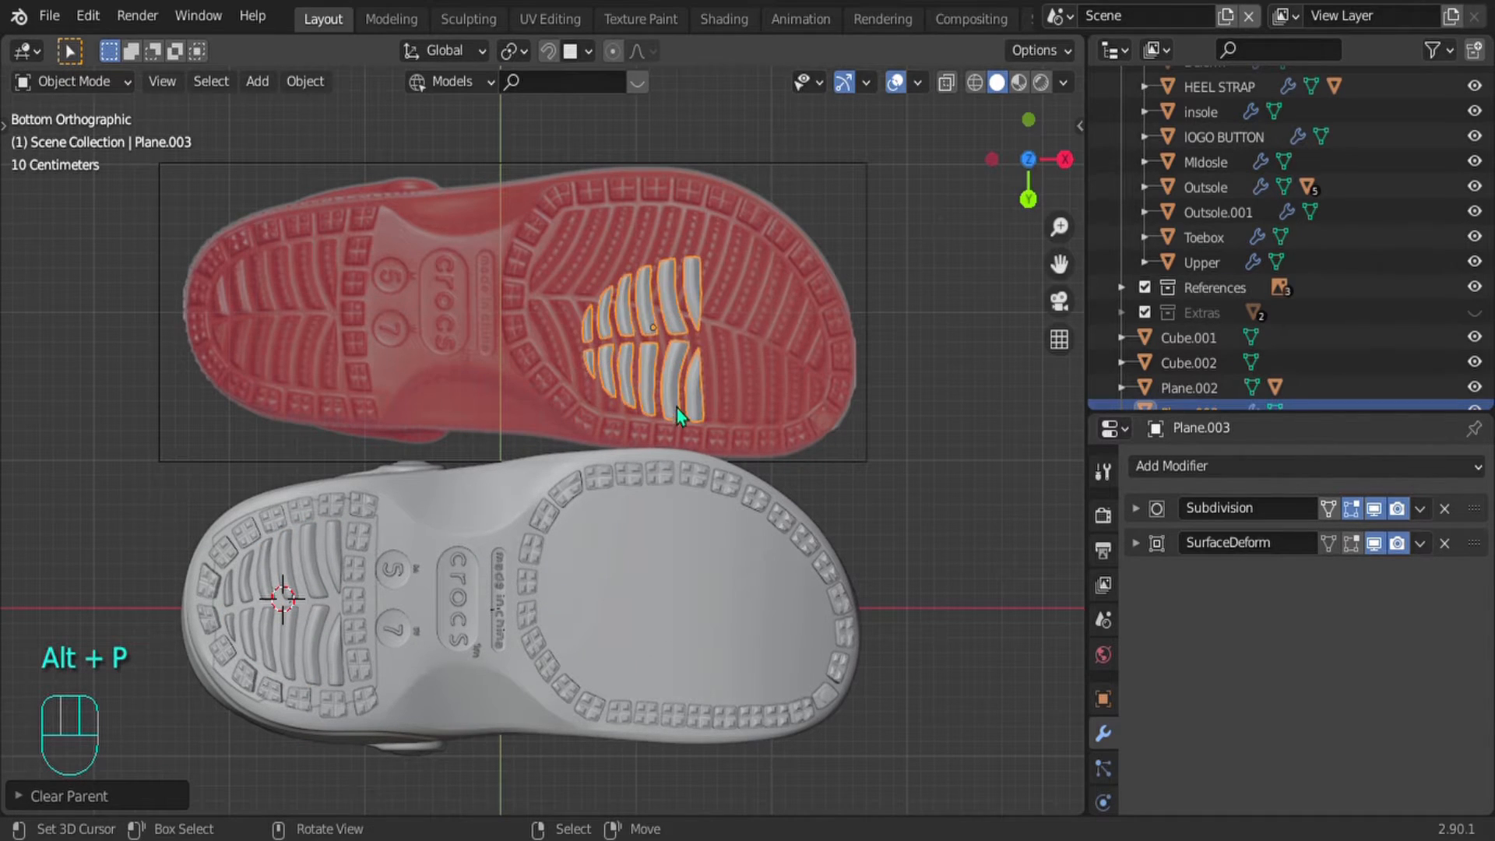
Step: Rotate the copied ridges about Z so they taper toward the toe, and mirror them with a Y scale of -1
key(r)
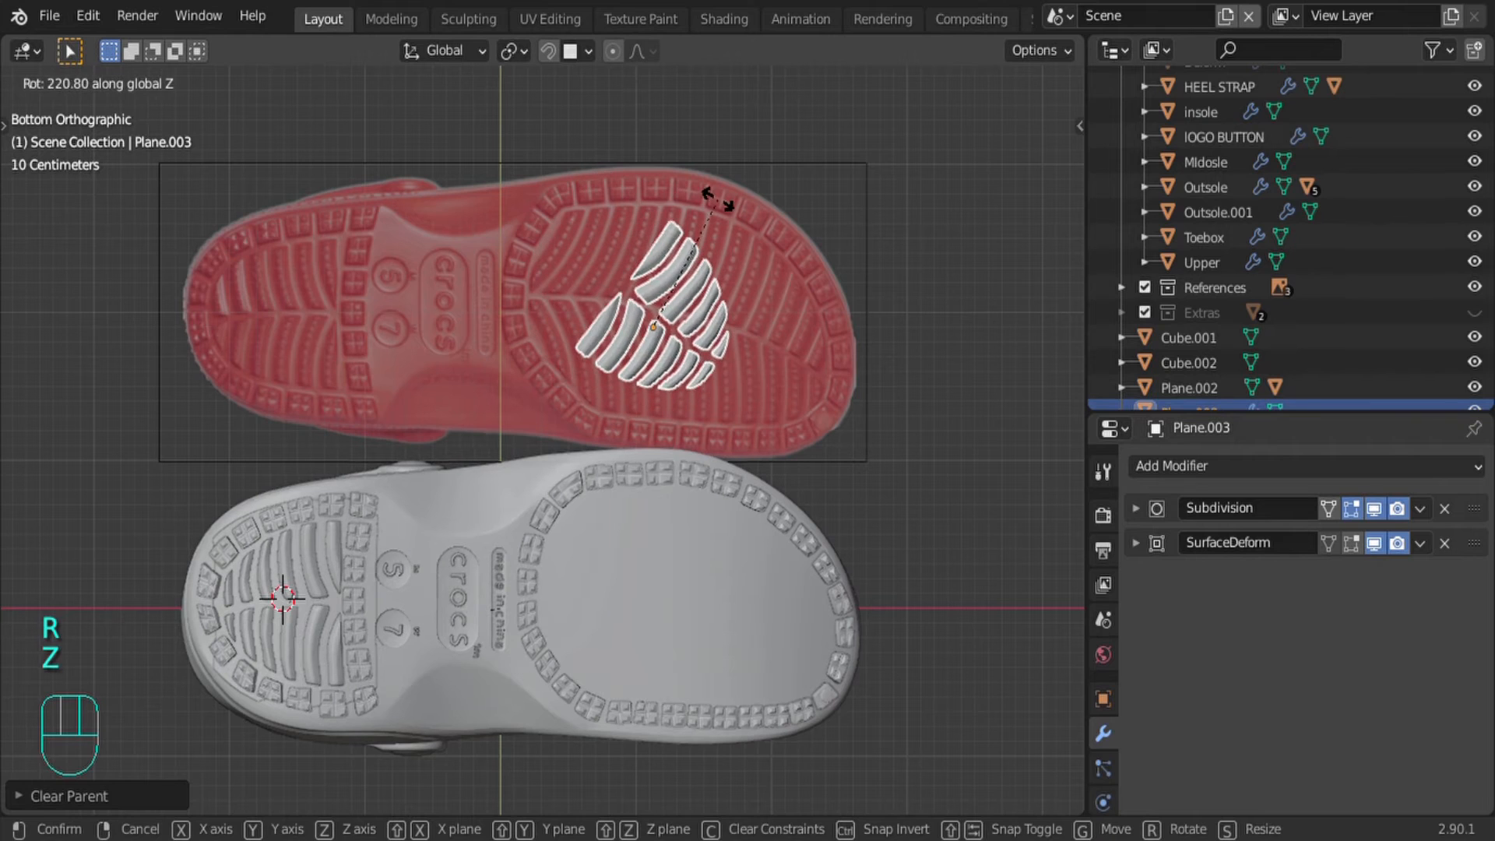
click(666, 206)
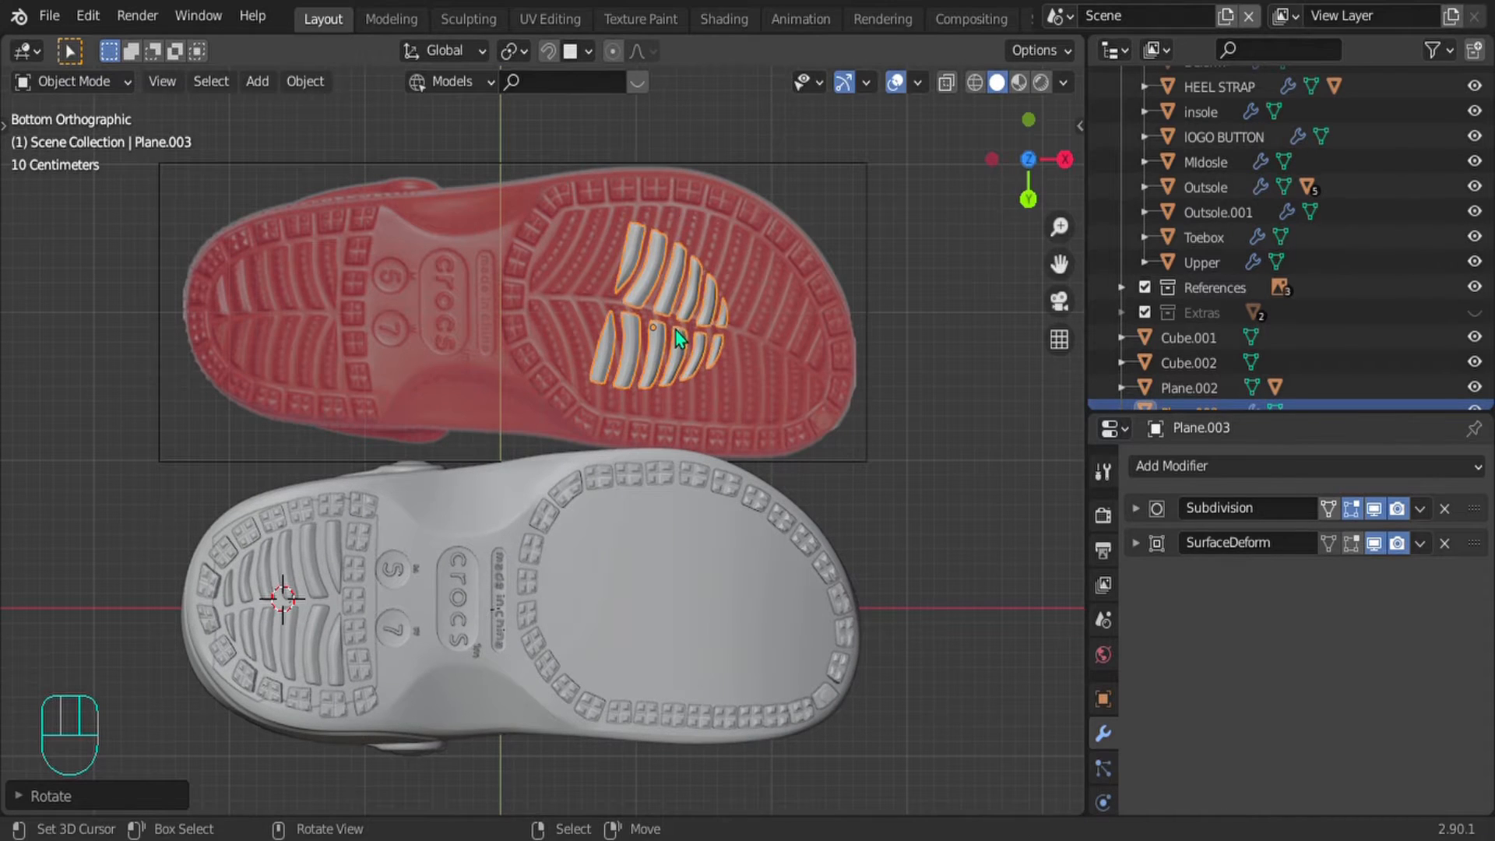
key(s)
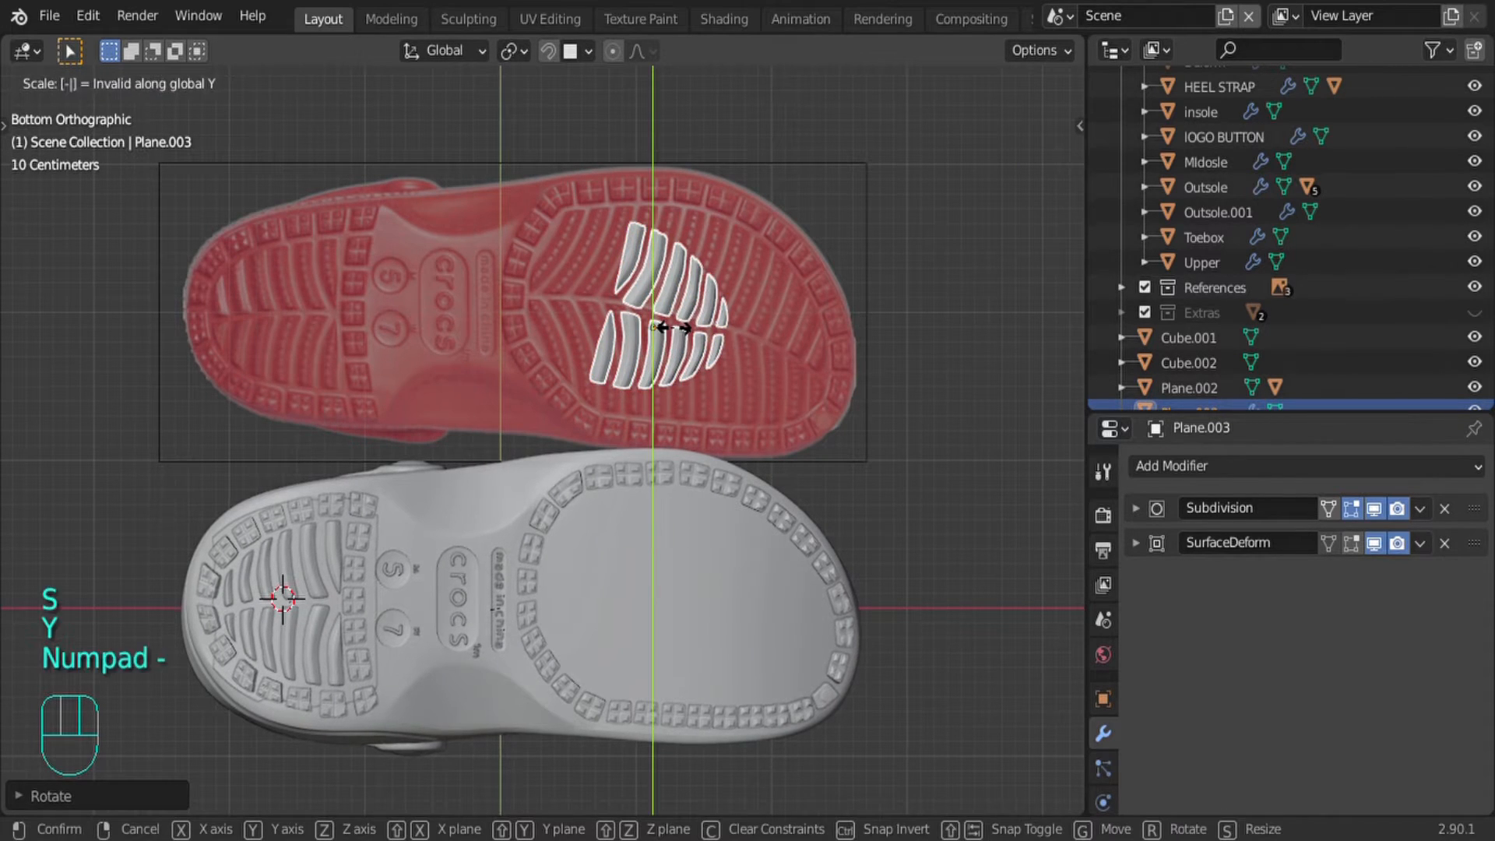
key(Return)
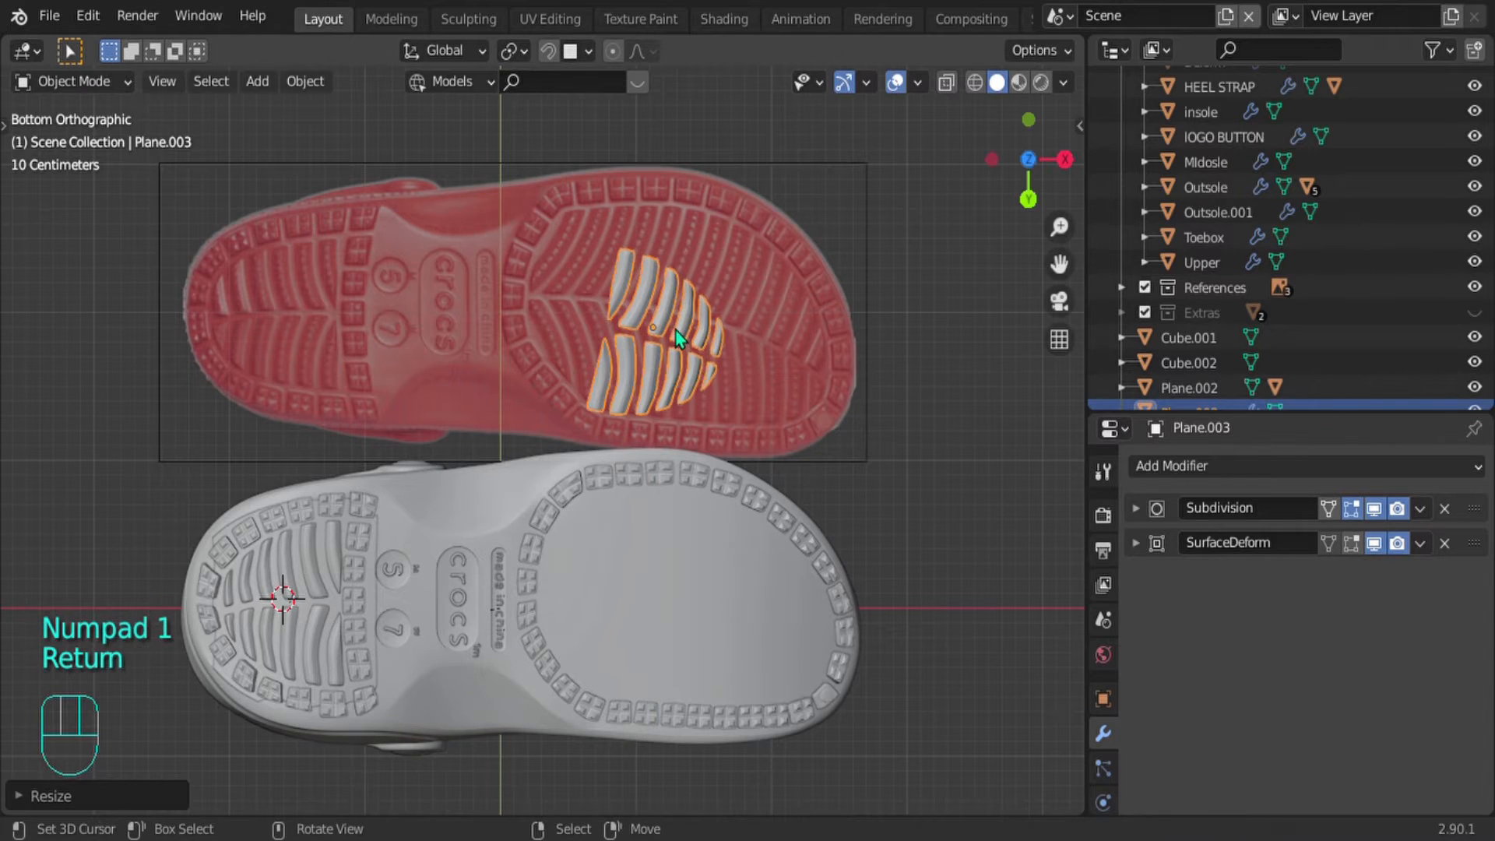
Step: Enlarge the copied ridges and position them over the toe end of the reference tread
key(g)
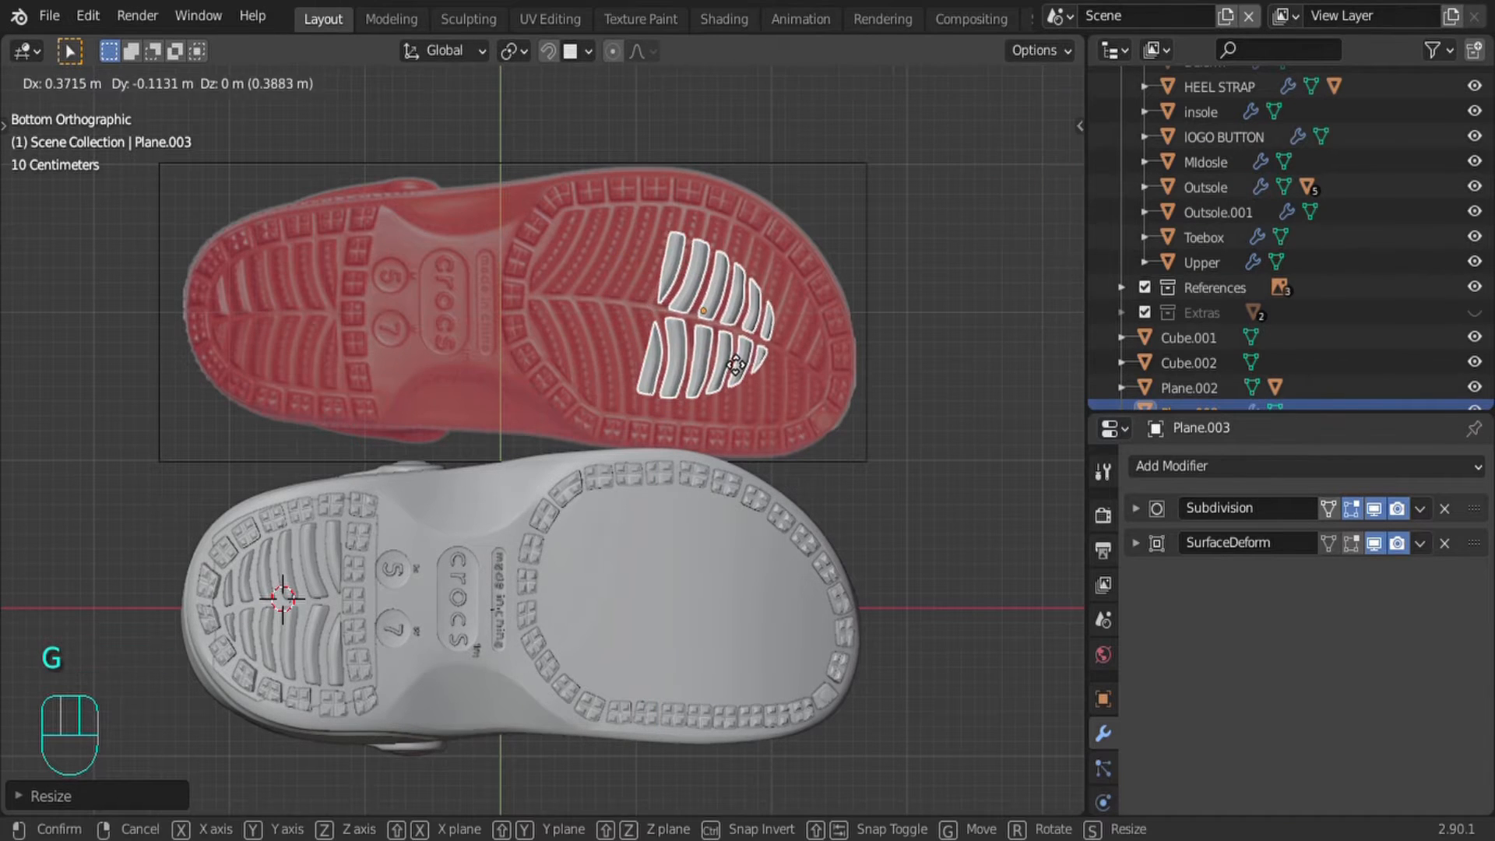
click(760, 380)
key(s)
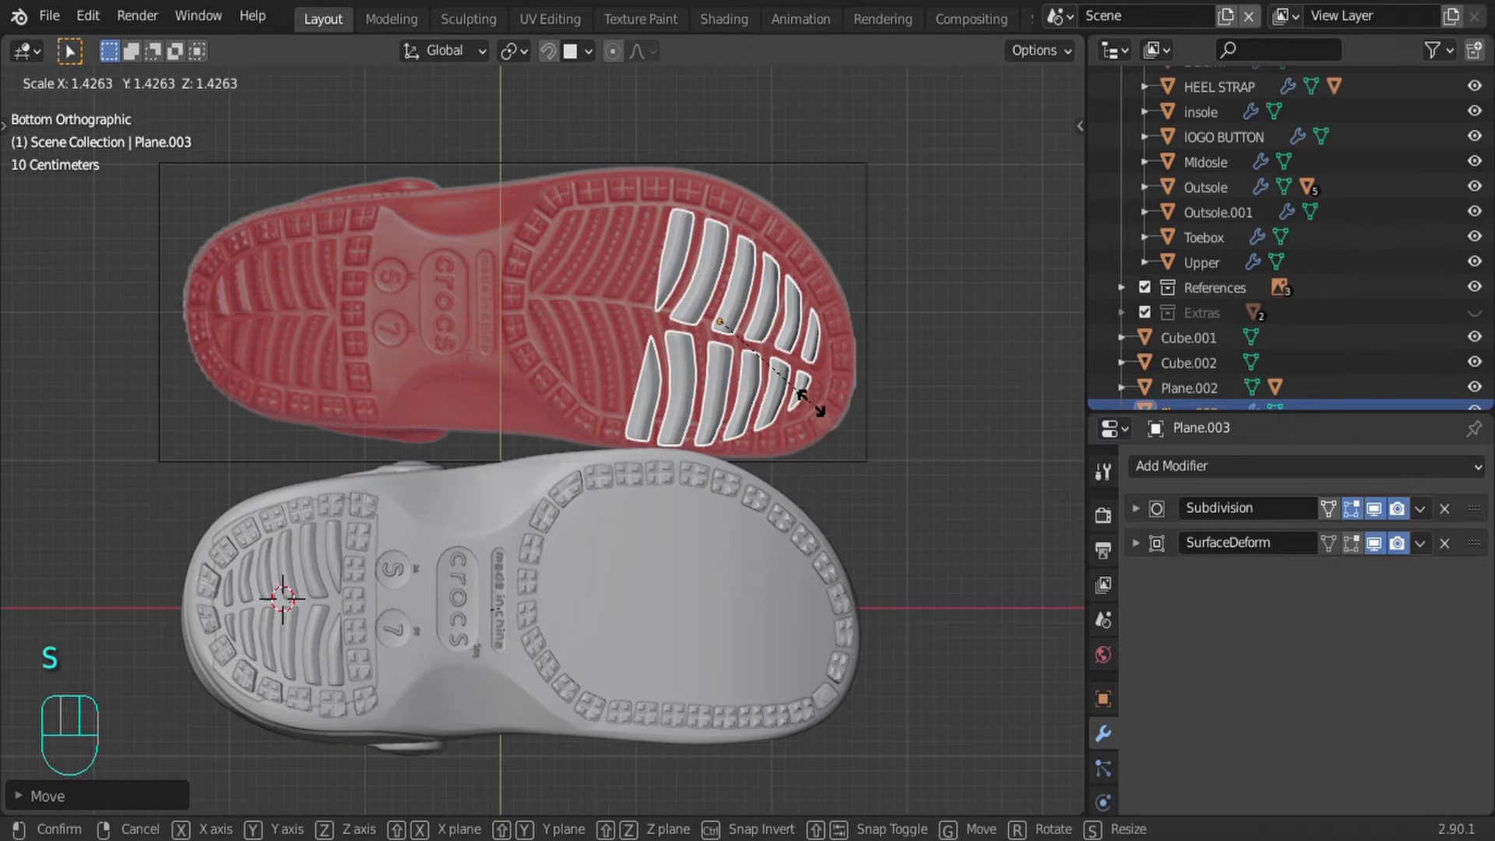
click(803, 407)
key(g)
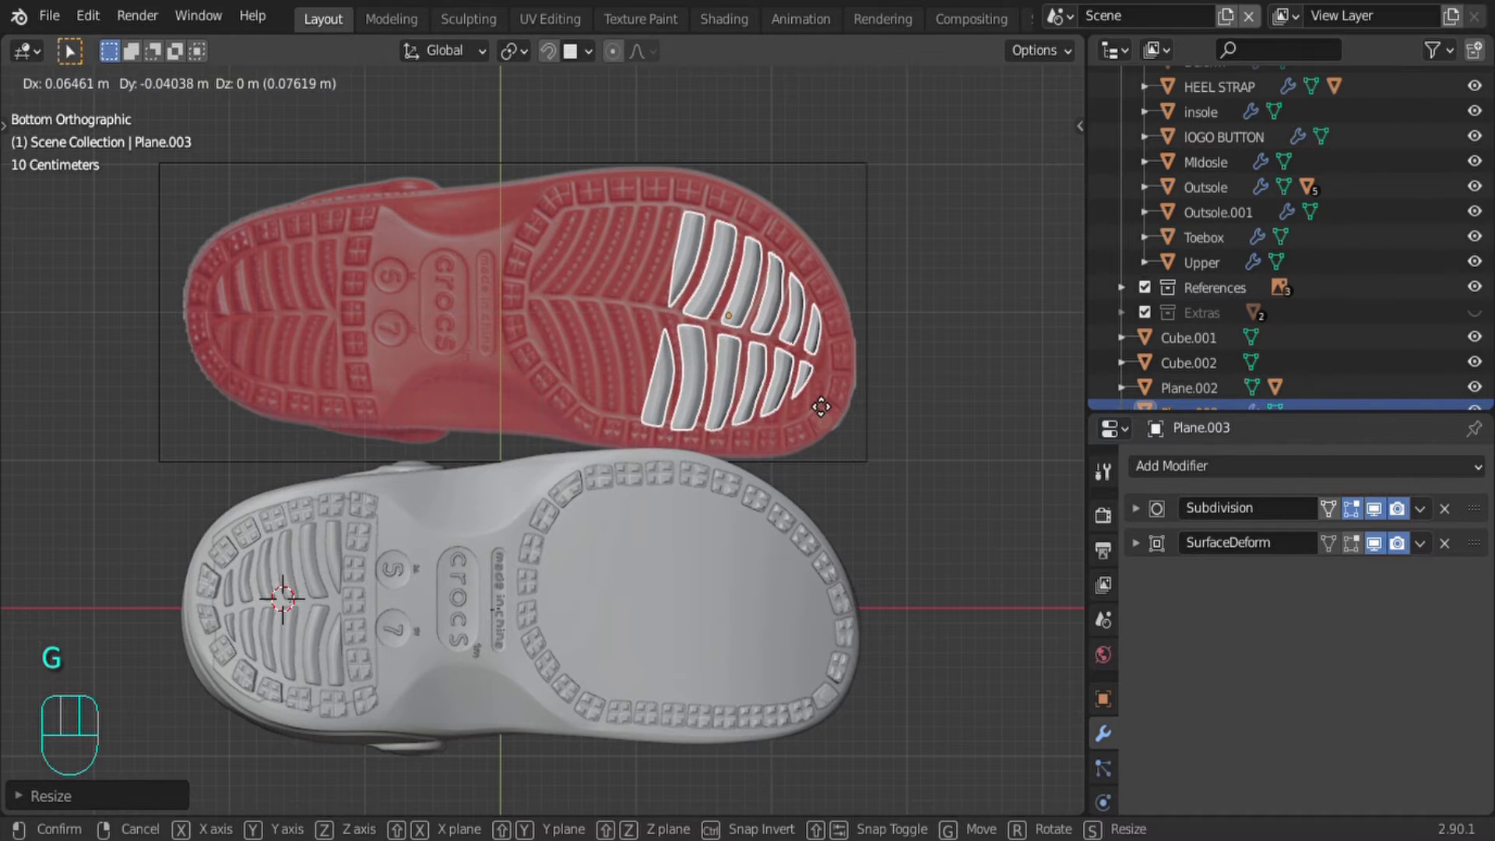
click(821, 407)
scroll(714, 360, up, 1)
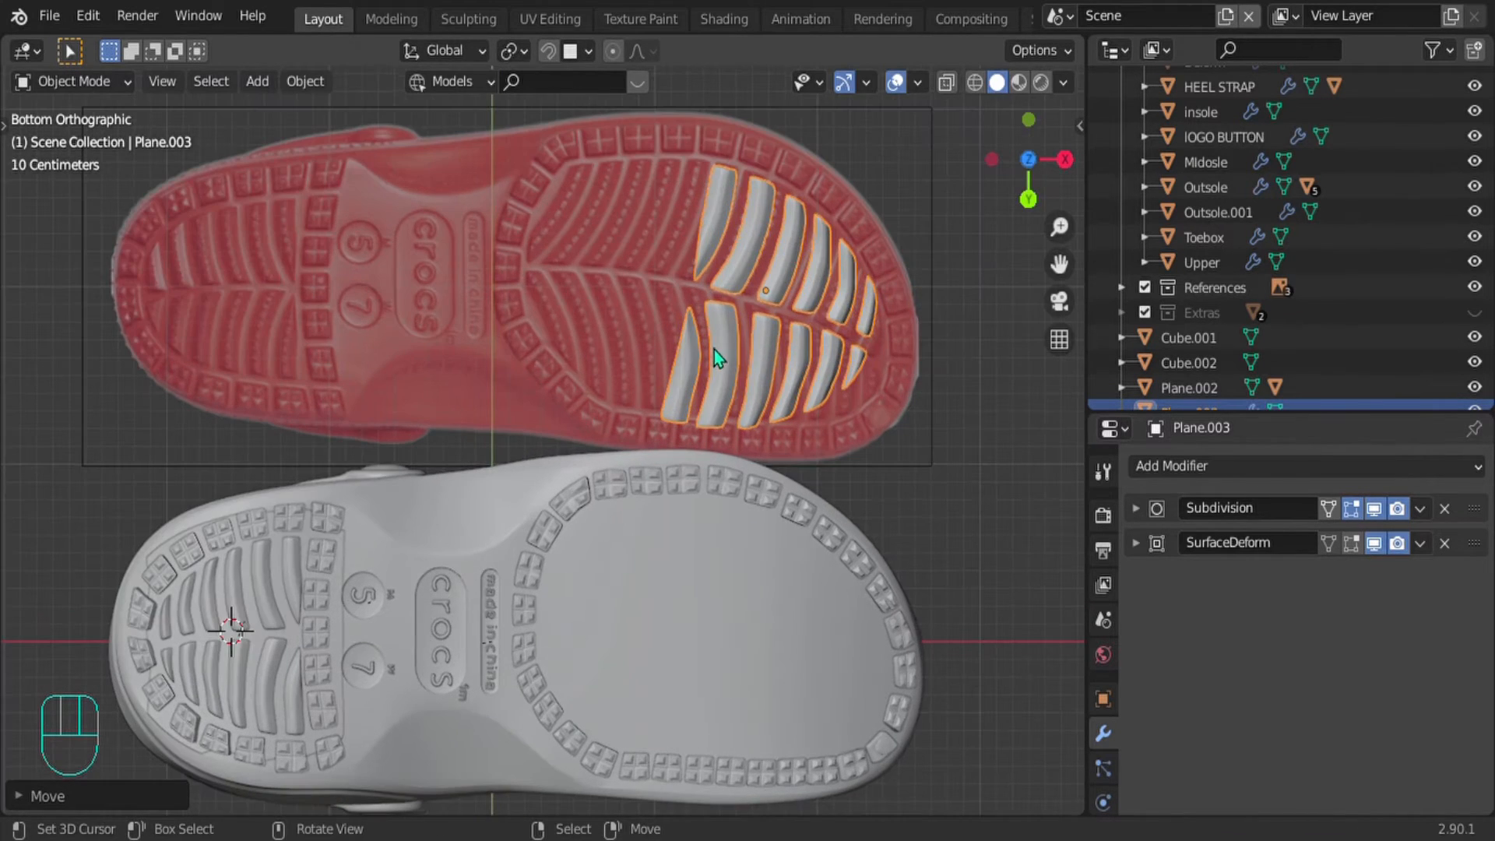
Step: Delete the vertices of the two ridges nearest the middle of the shoe from the copy
key(Tab)
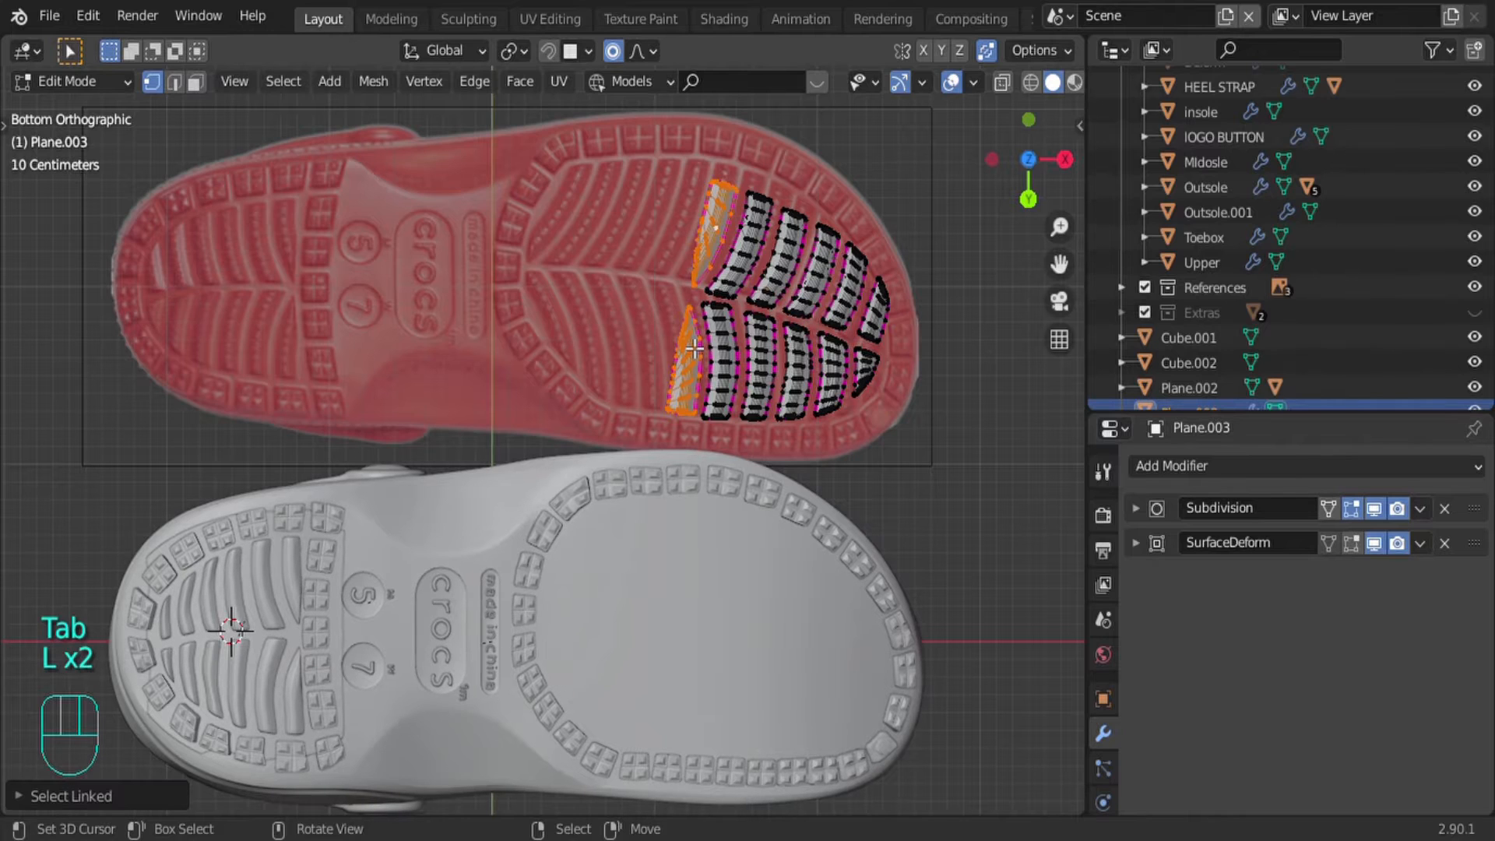
key(Delete)
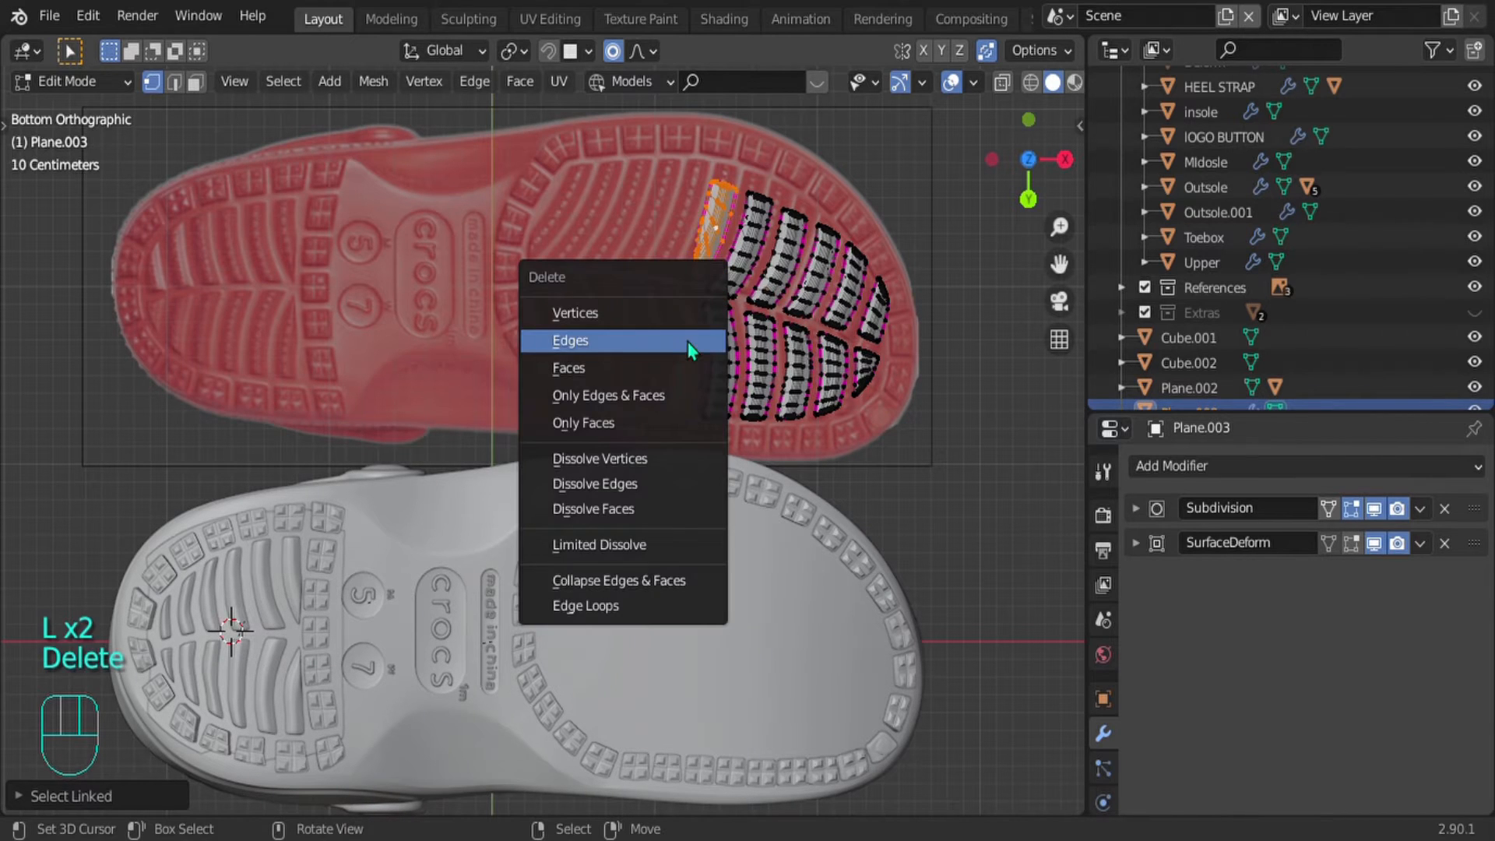
click(568, 313)
key(Tab)
Step: Fine-tune the copied ridges' scale, rotation and position to line up with the reference's toe ridges
scroll(659, 324, up, 3)
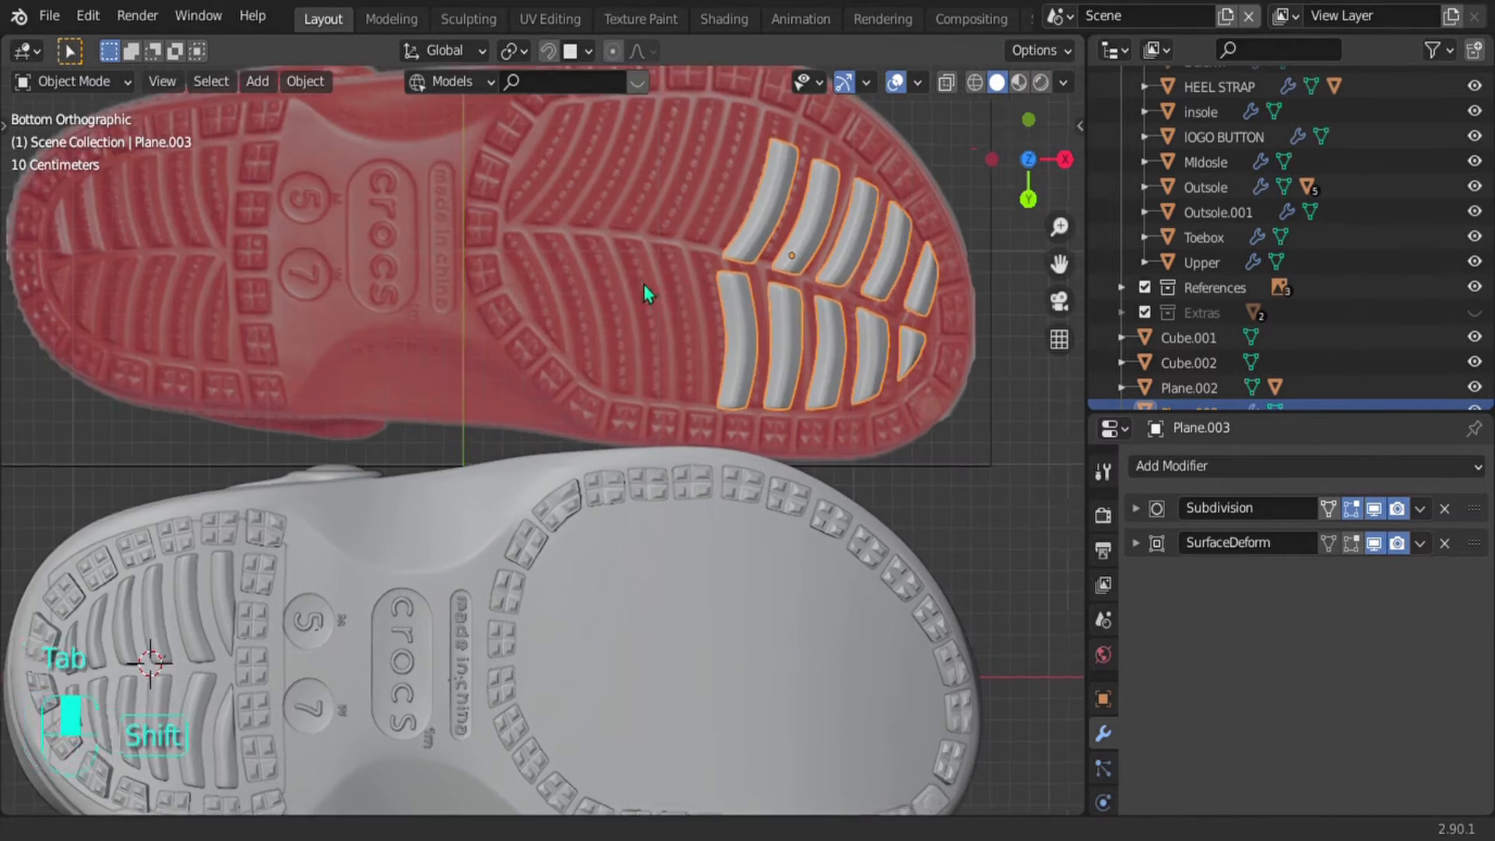
scroll(657, 314, up, 2)
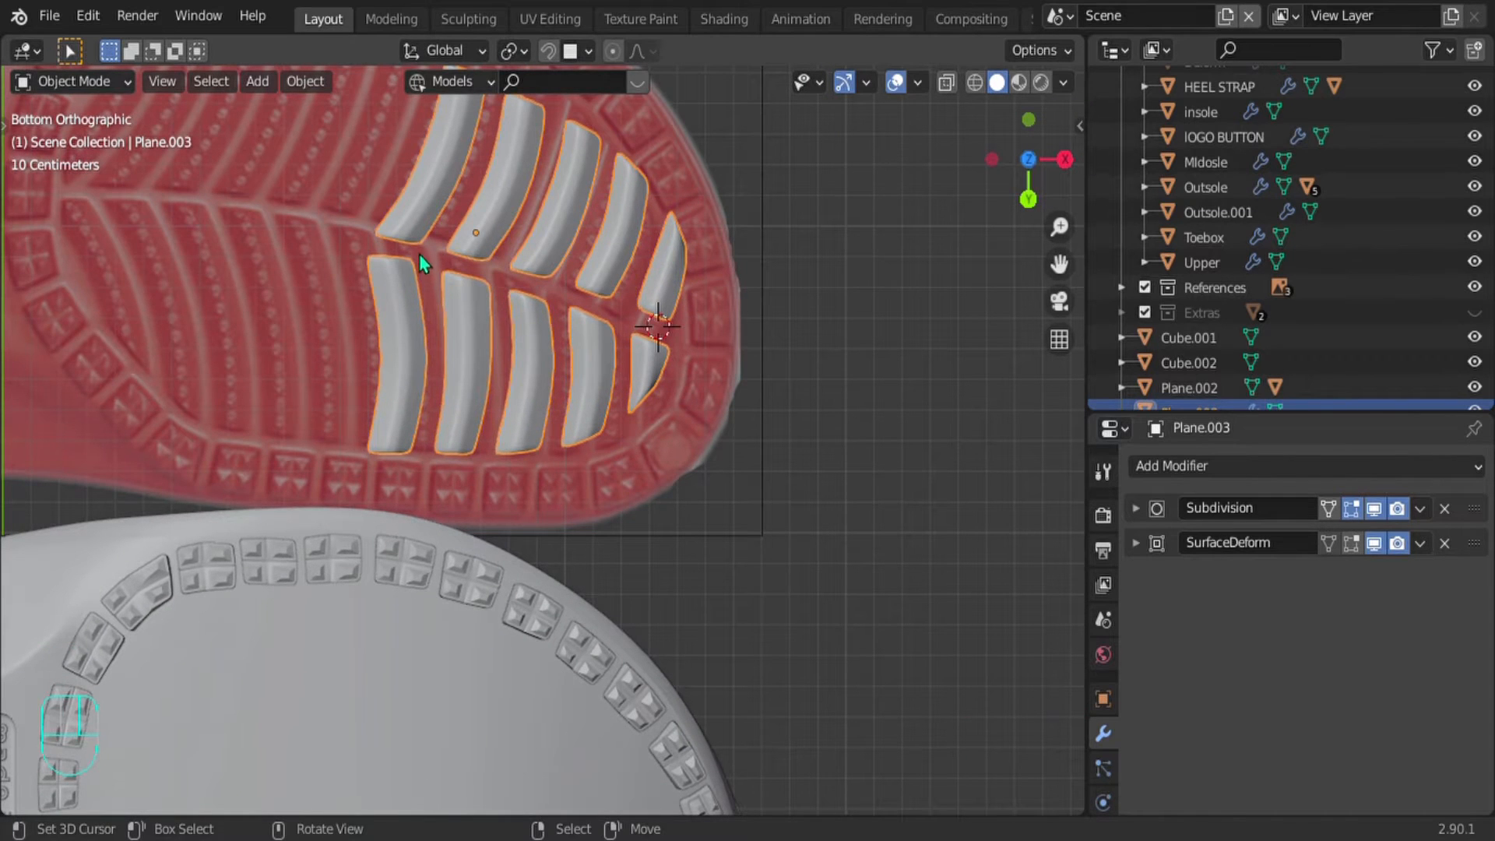
shift+middle_drag(591, 289, 619, 355)
key(s)
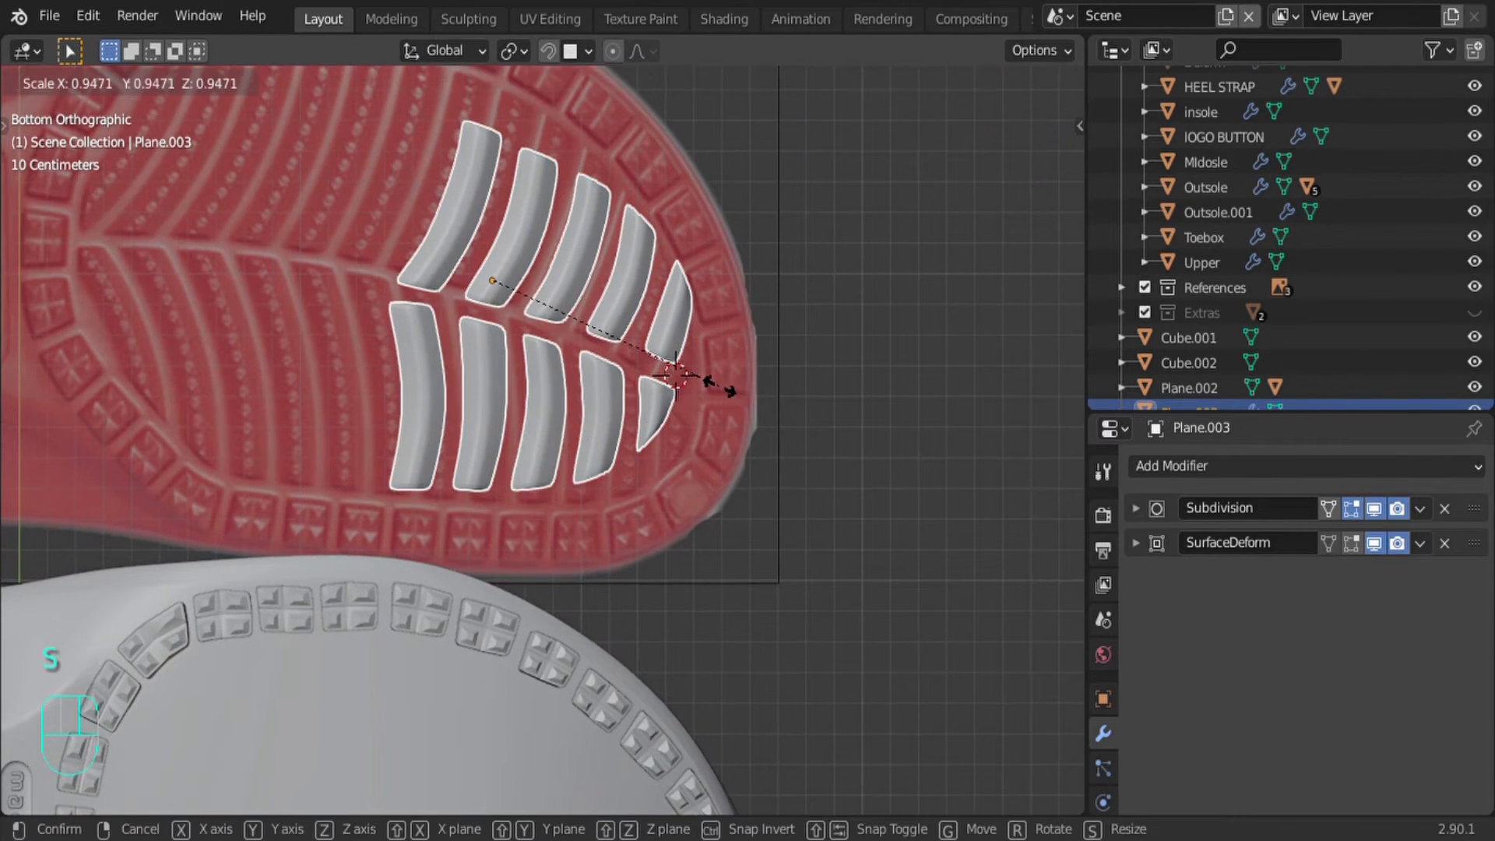
click(731, 401)
key(r)
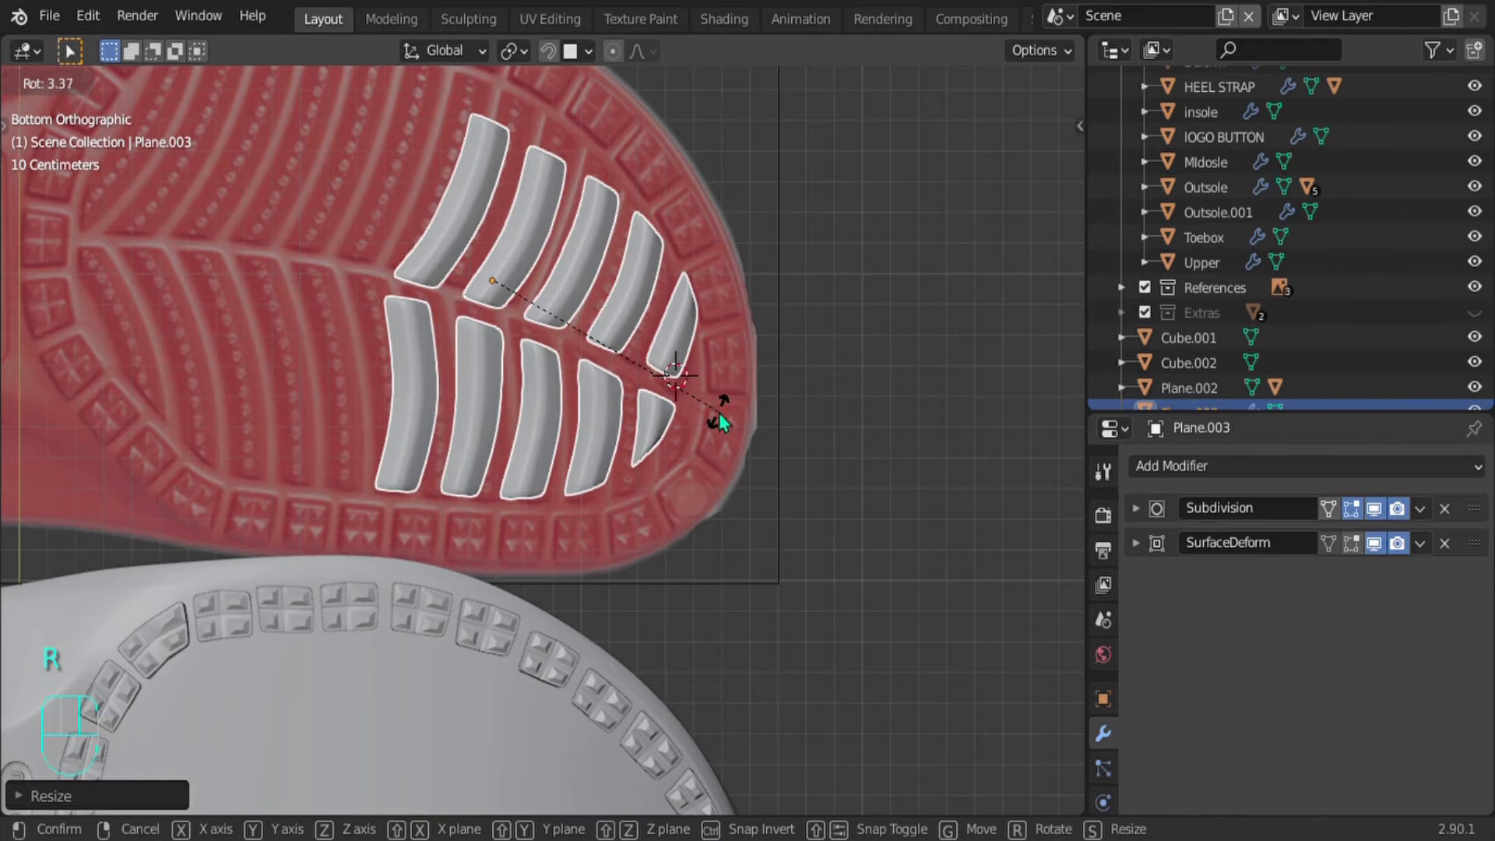
click(703, 406)
key(g)
click(668, 412)
shift+middle_drag(675, 420, 781, 520)
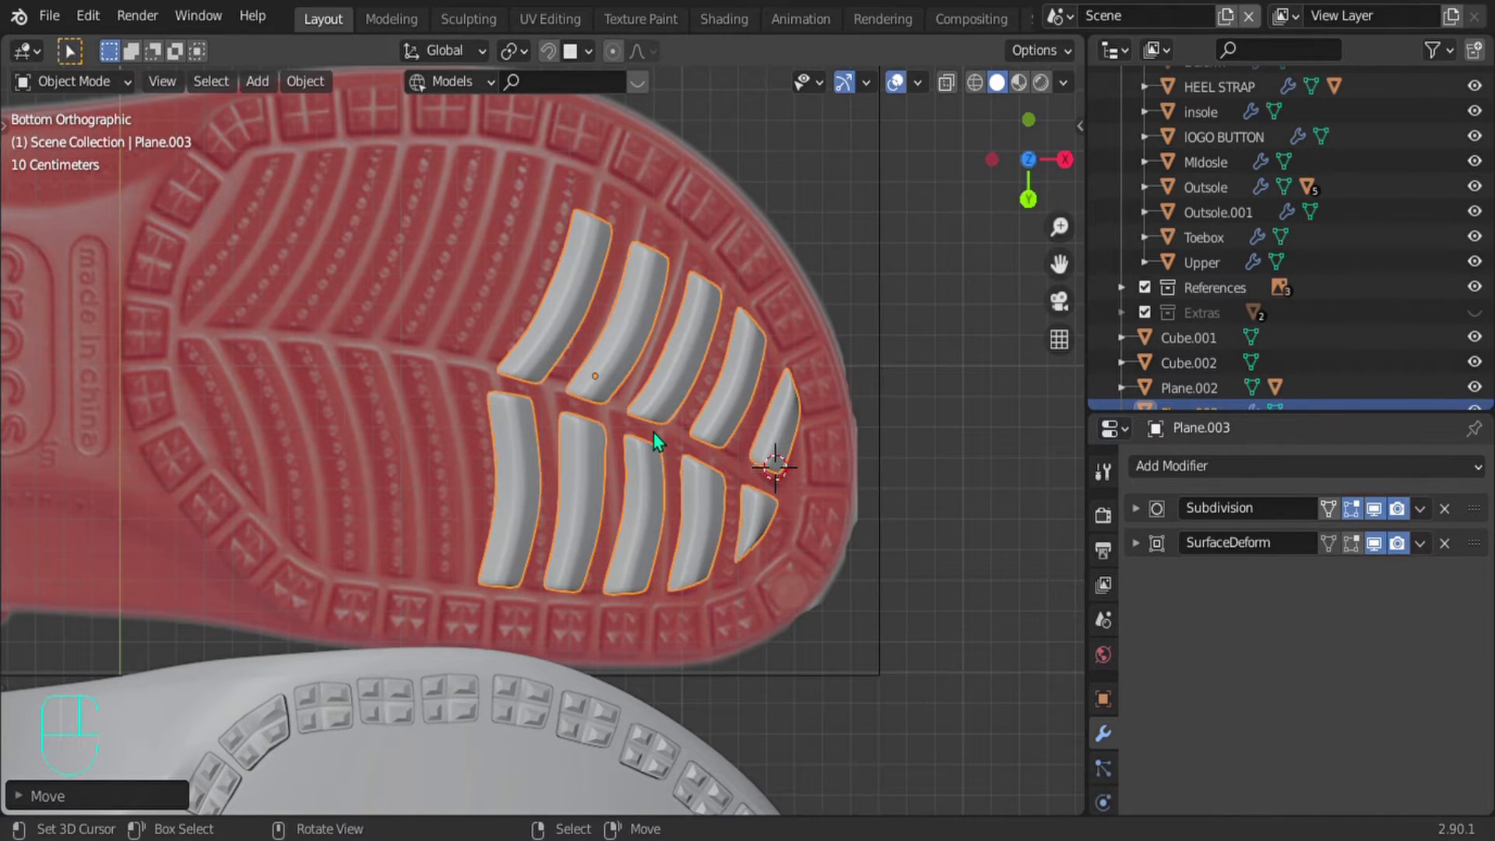
Step: With X-ray on, fit each ridge to the reference using proportional editing and duplicate ridges to fill the whole forefoot
scroll(718, 363, up, 1)
key(Tab)
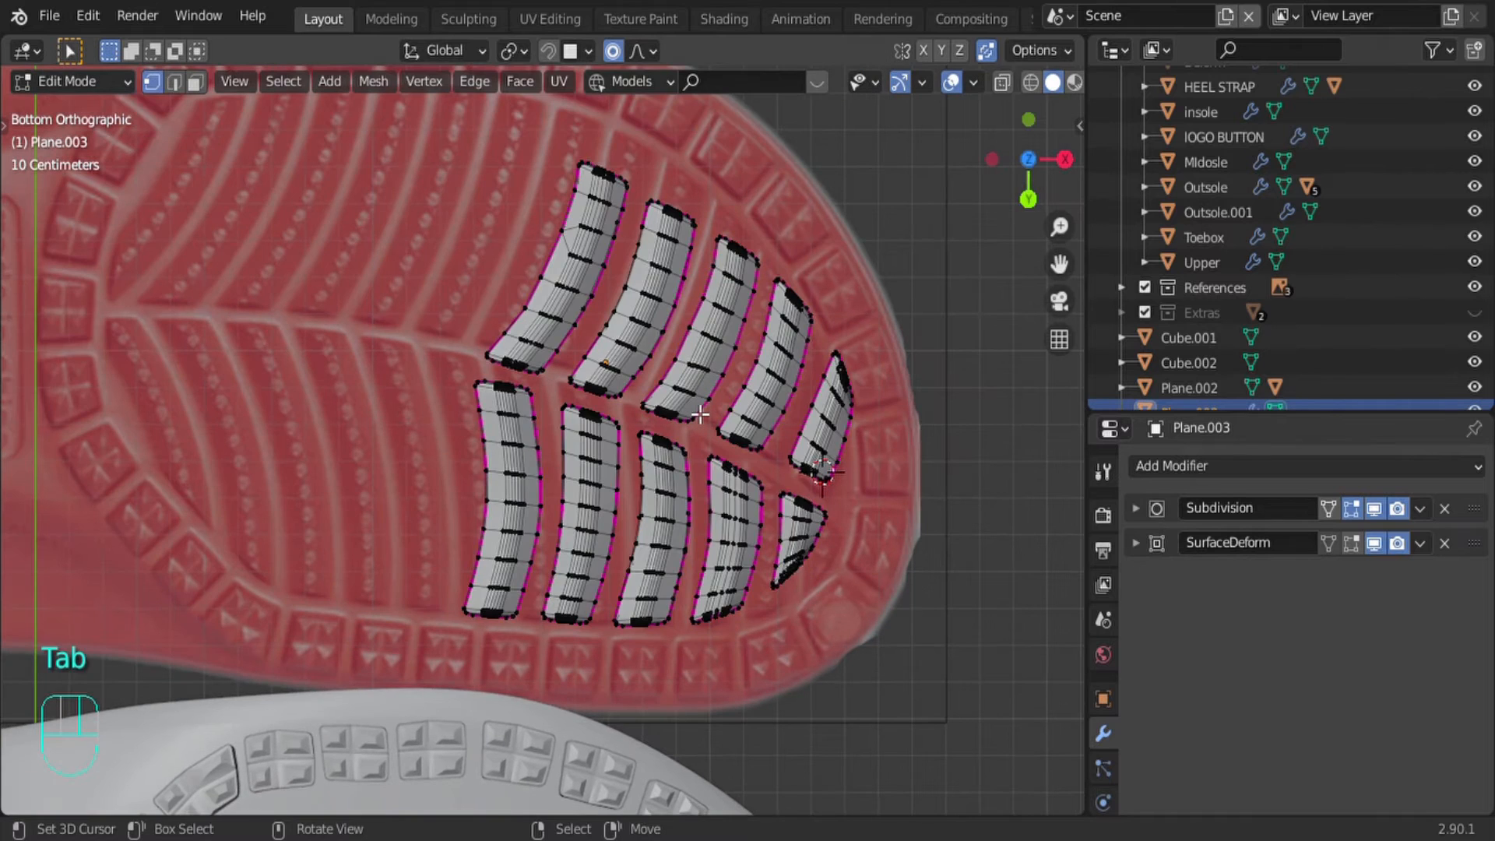
key(alt+z)
shift+middle_drag(701, 415, 596, 385)
key(l)
key(l)
key(l)
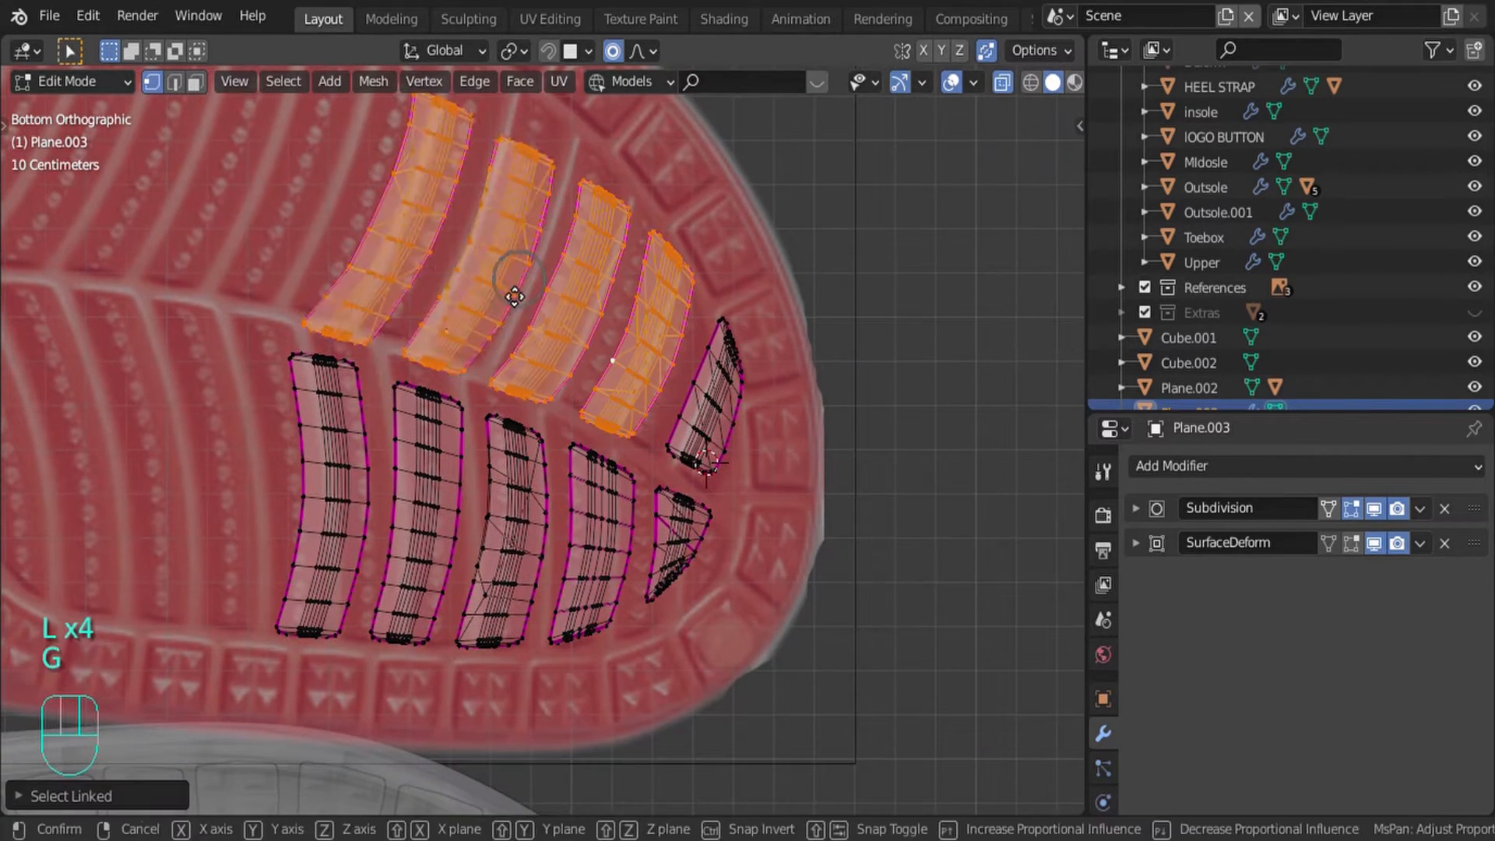
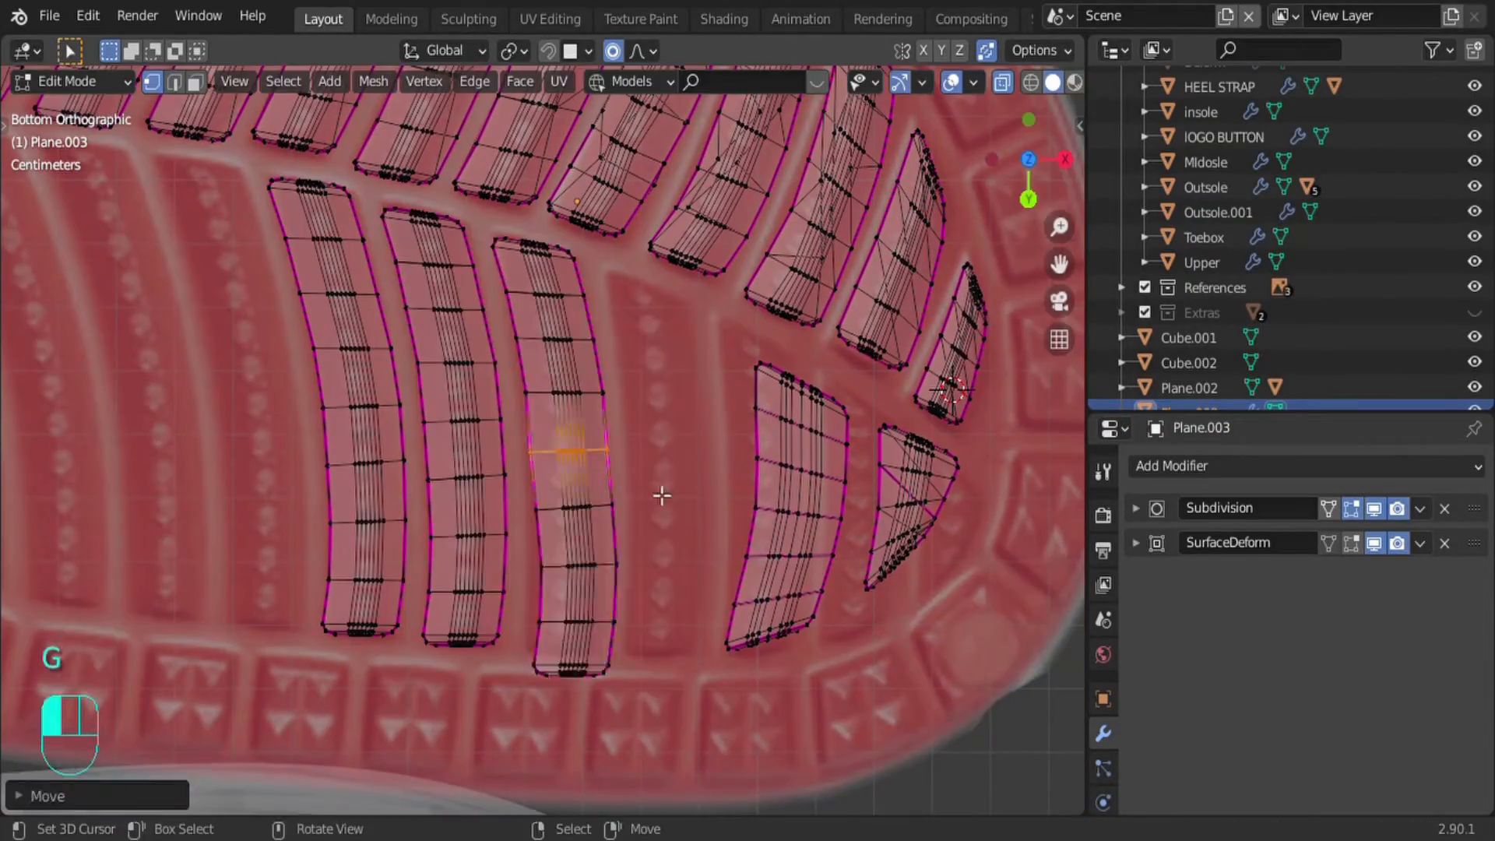
key(r)
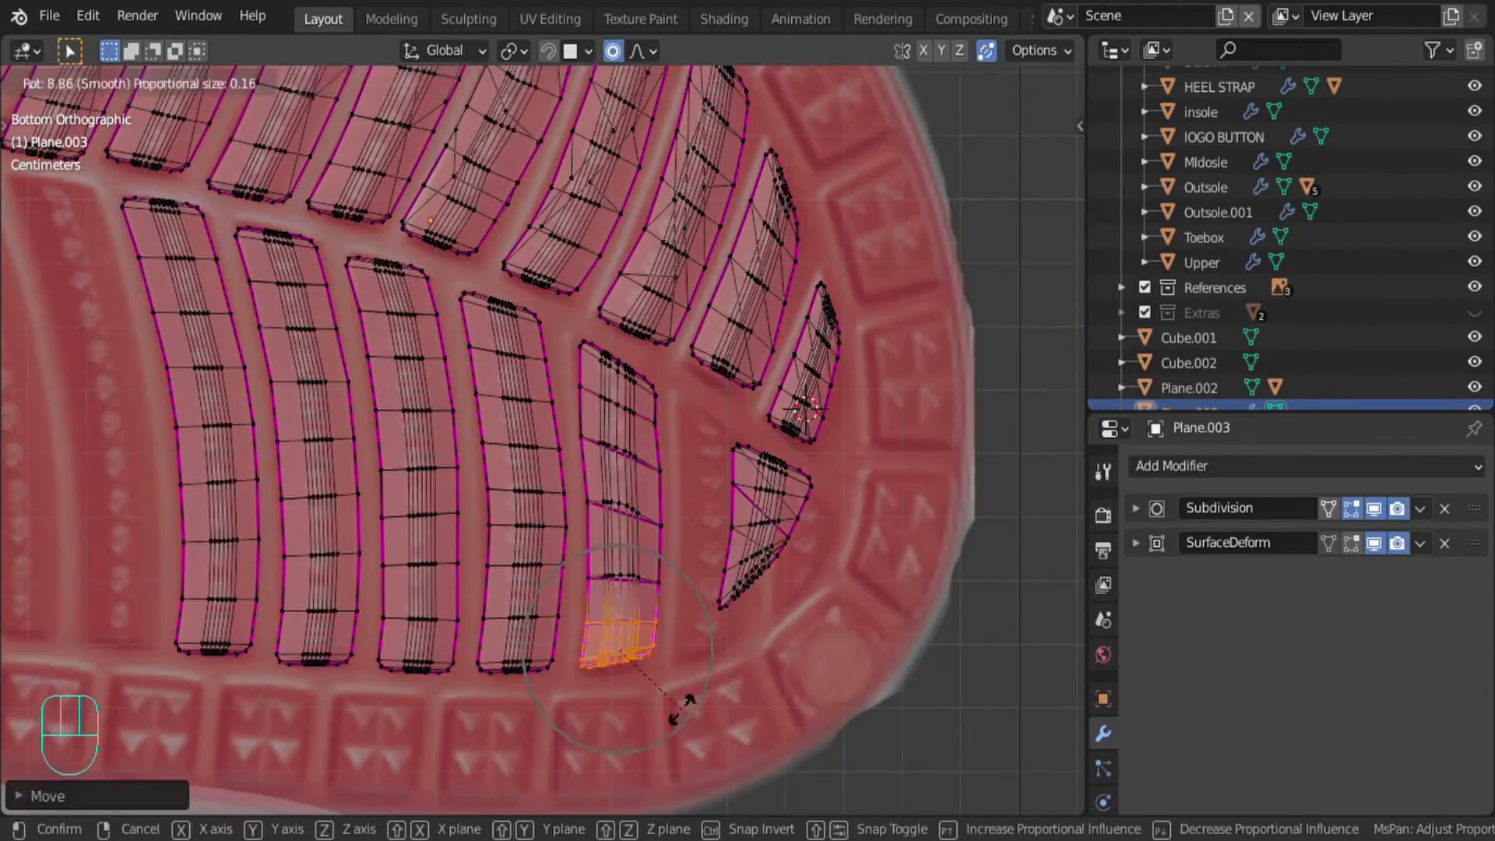
key(shift+d)
key(r)
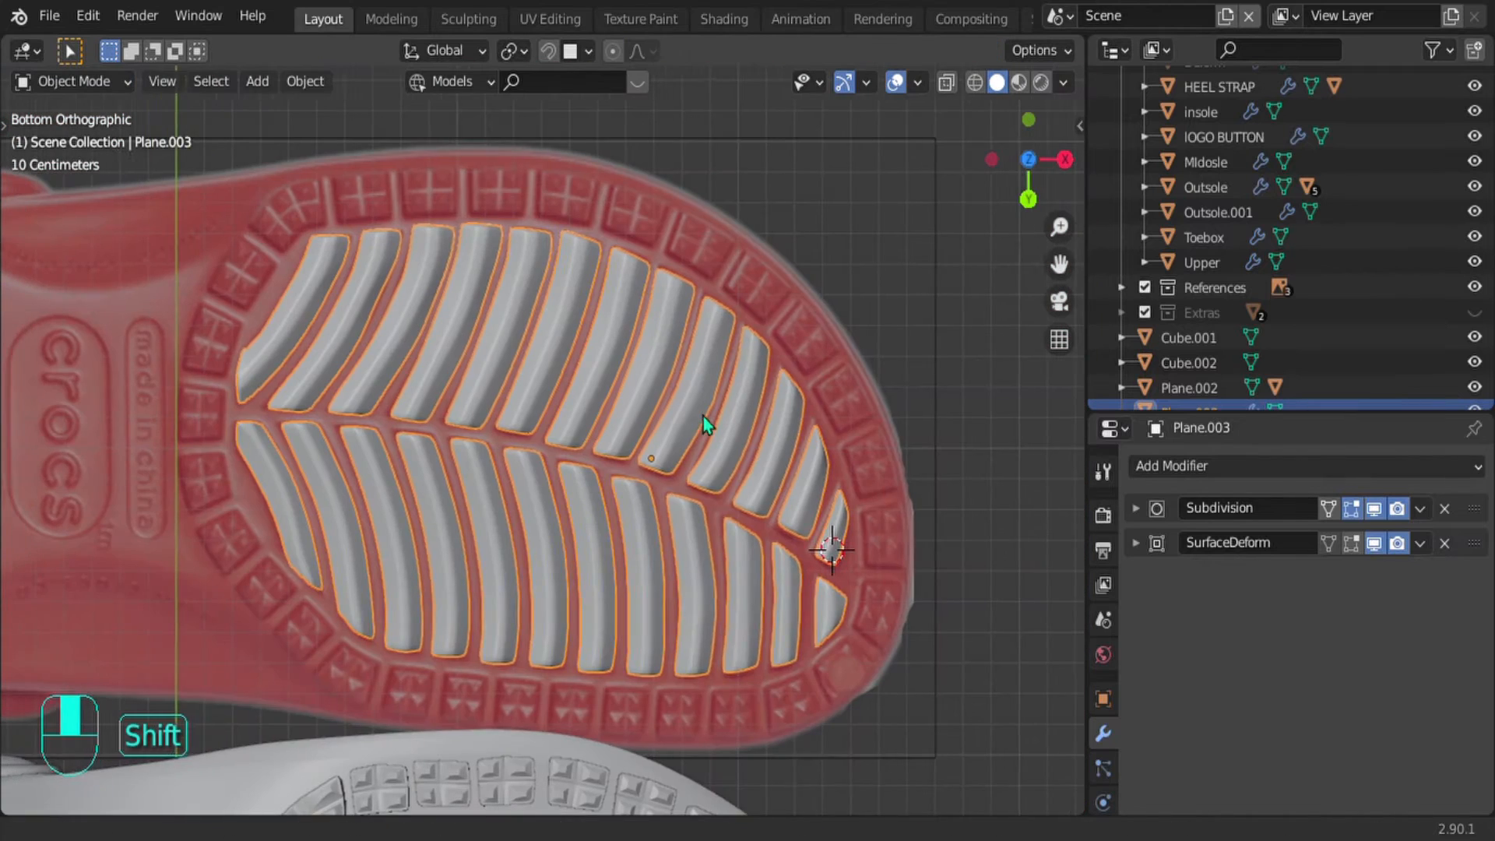
Step: Add a plane over the forefoot ridges and scale it along X and Y so it covers them all
shift+middle_drag(704, 417, 720, 418)
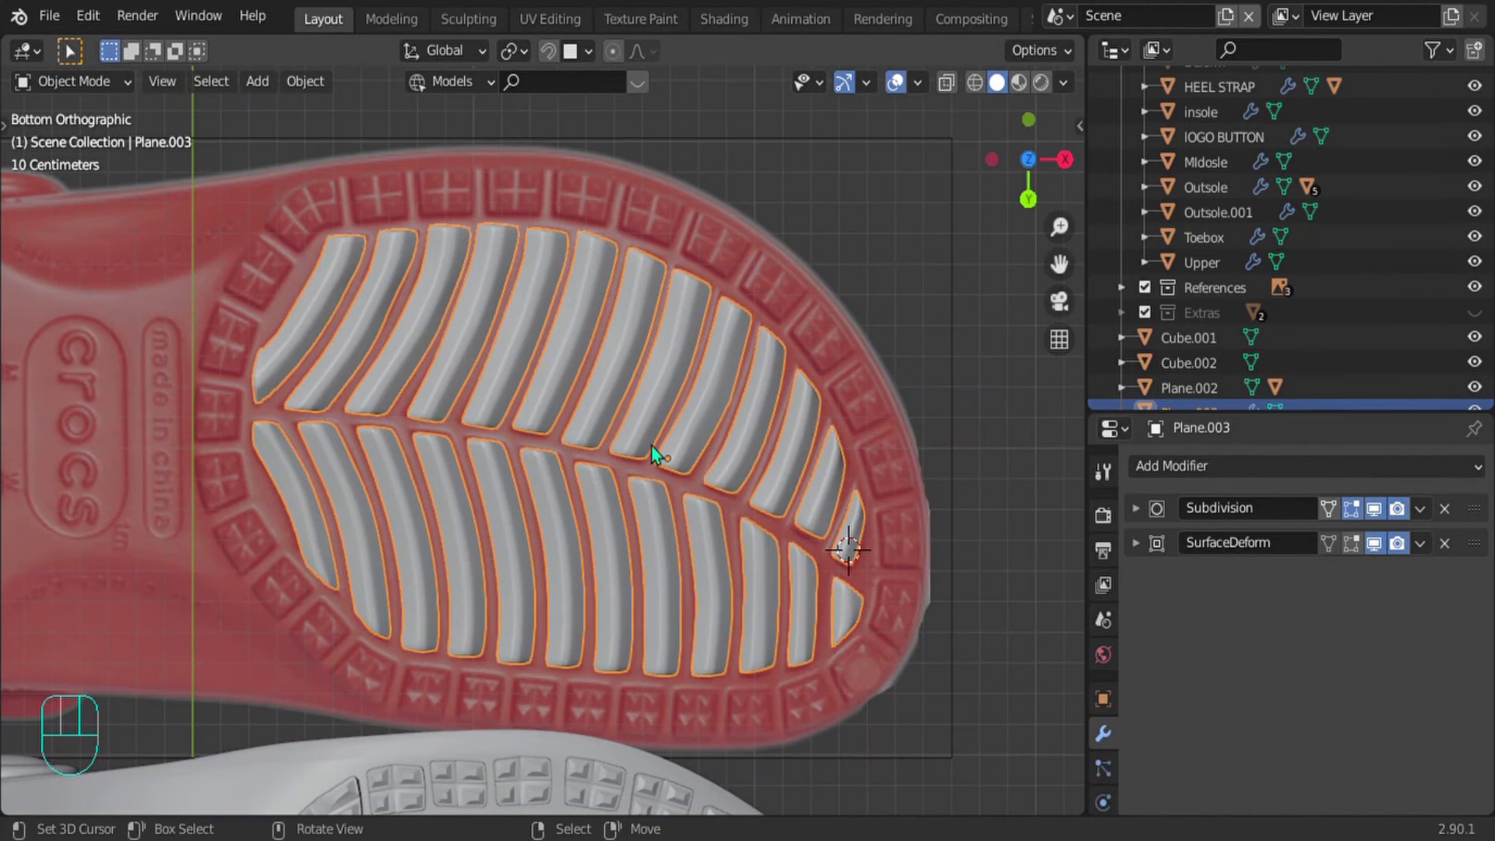
key(shift+a)
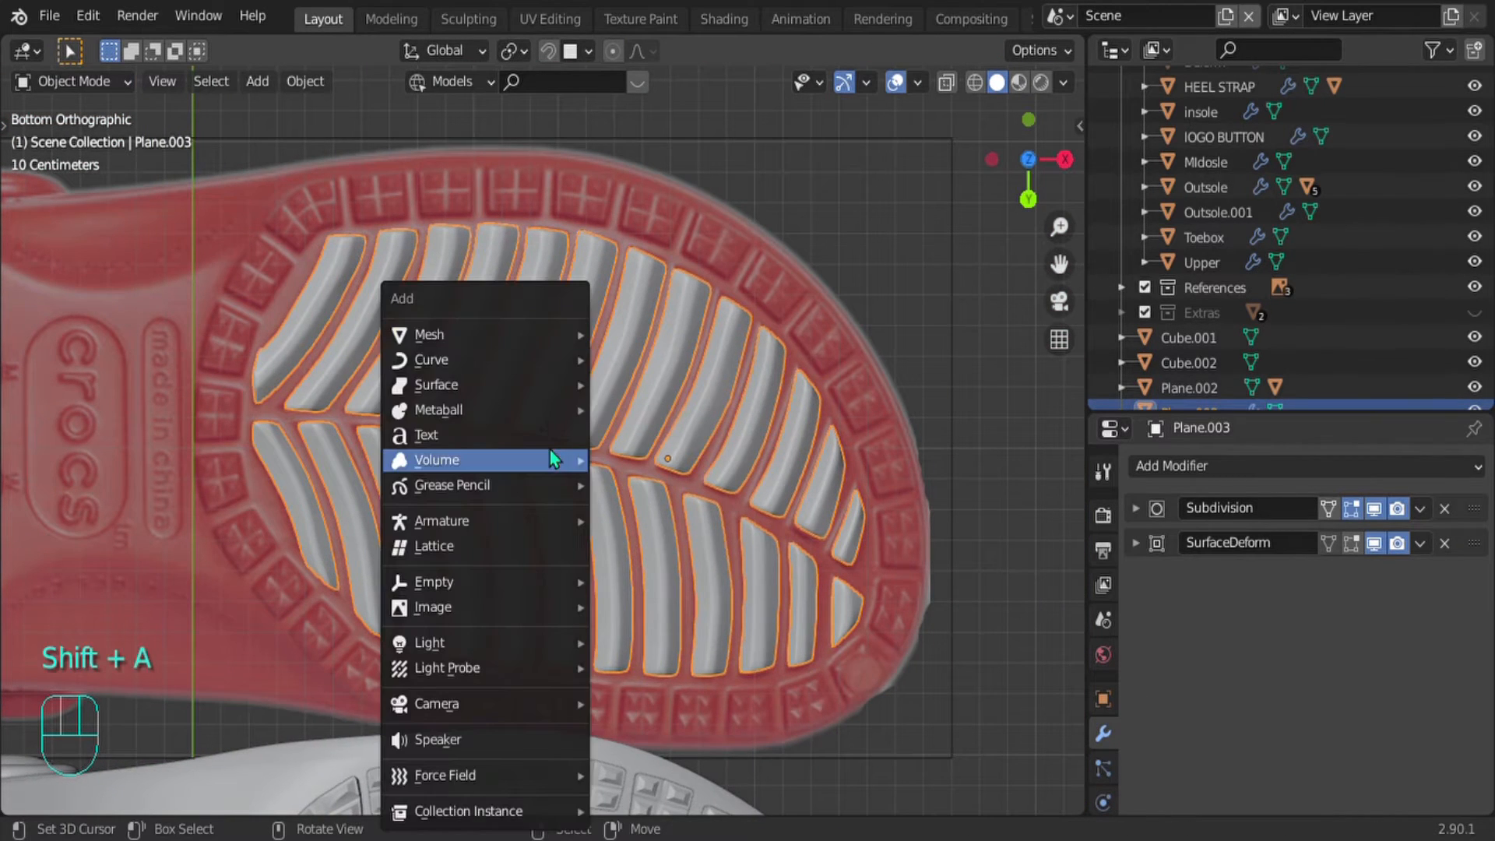
mouse_move(474, 346)
click(646, 335)
key(s)
key(x)
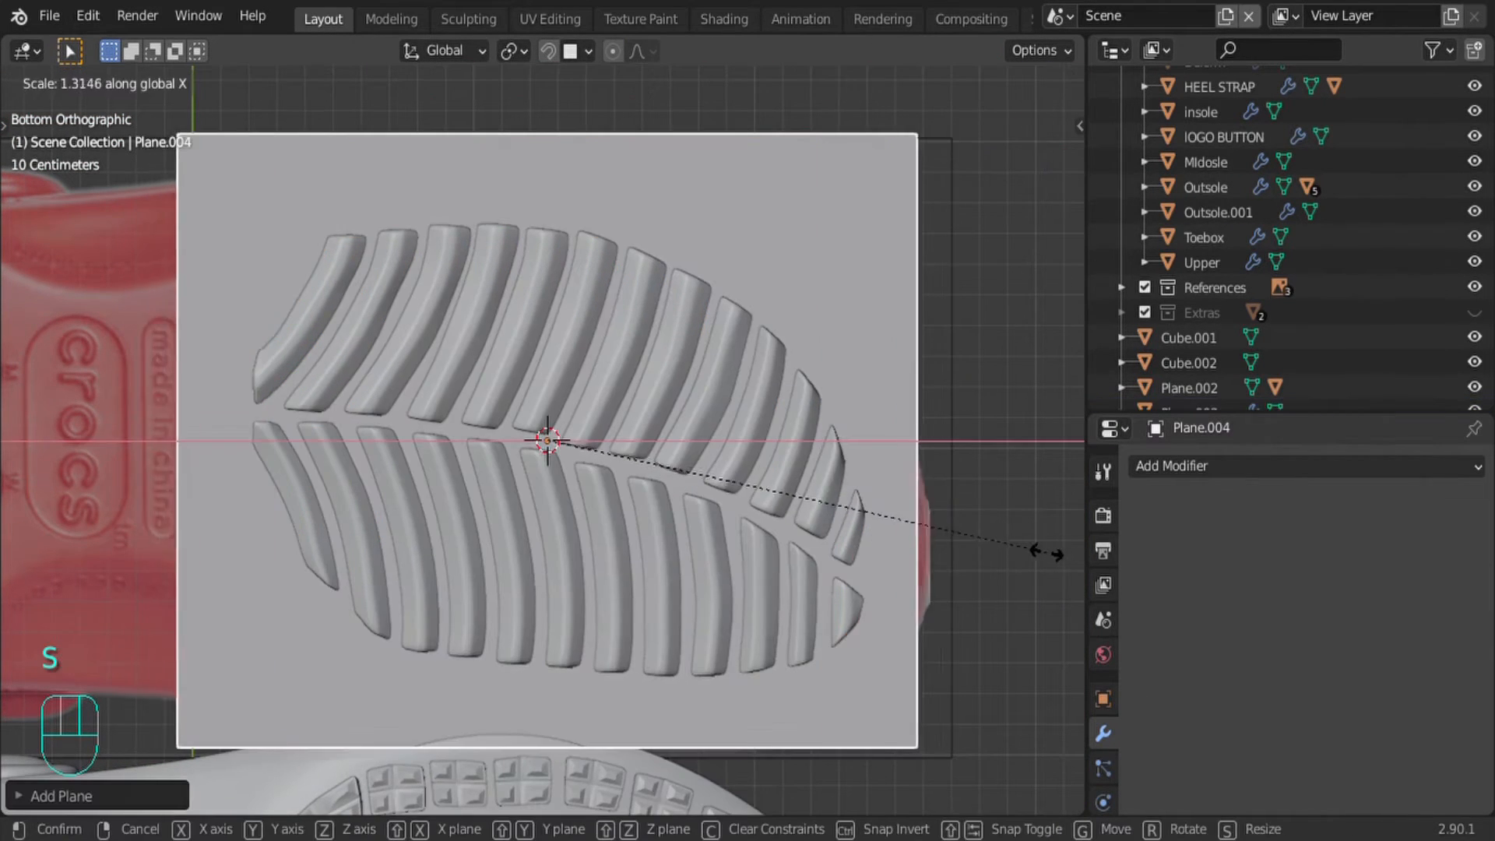
click(1024, 547)
key(s)
key(y)
click(653, 218)
Step: Subdivide the forefoot plane repeatedly into a dense grid
key(w)
click(508, 361)
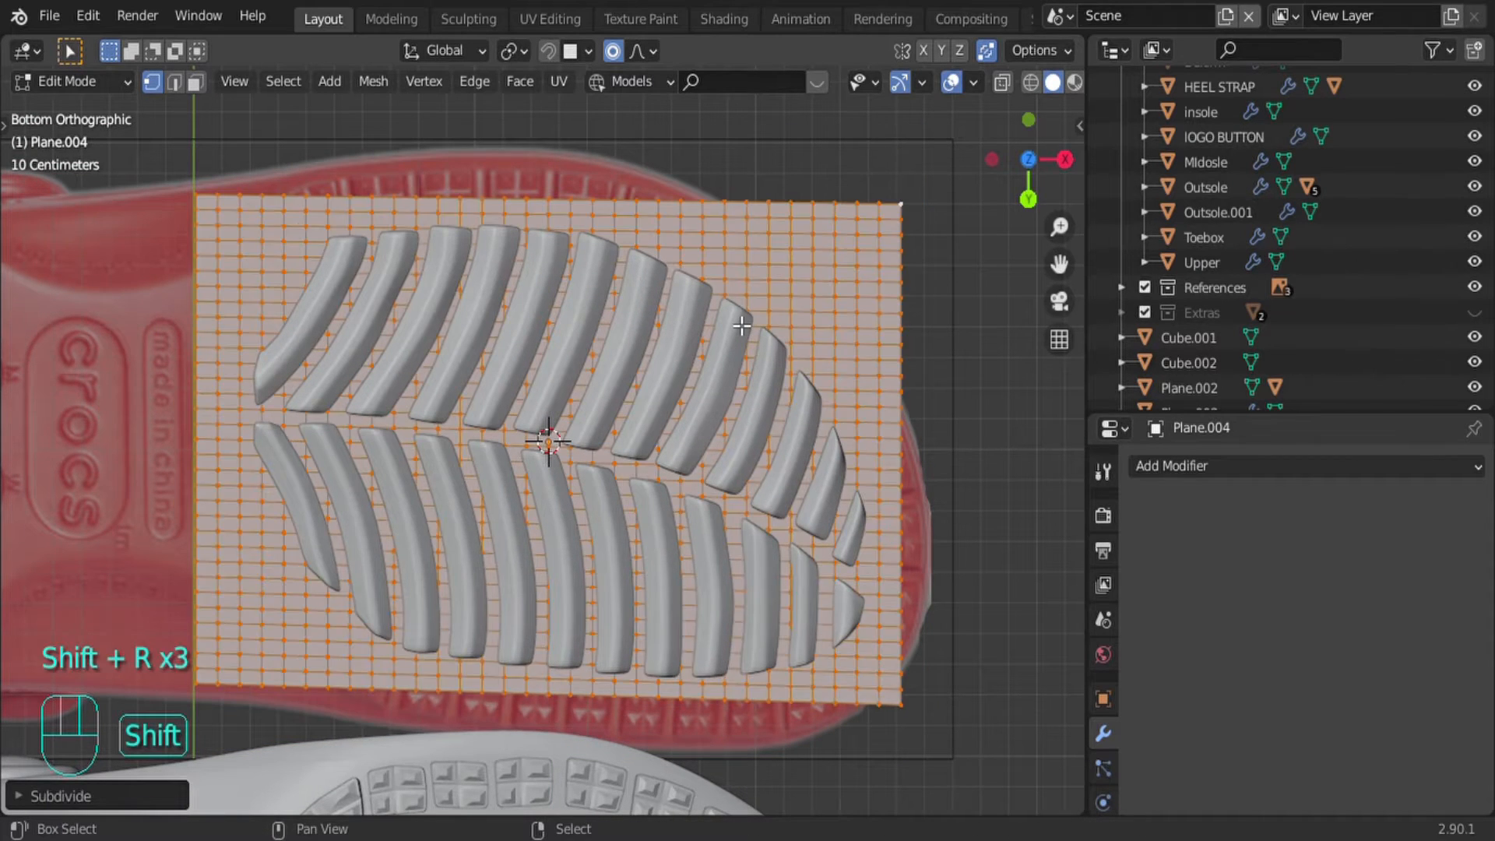
key(Tab)
Step: Check the forefoot plane's height from the front, and parent the forefoot ridges to the plane
middle_drag(626, 374, 634, 220)
key(KP_1)
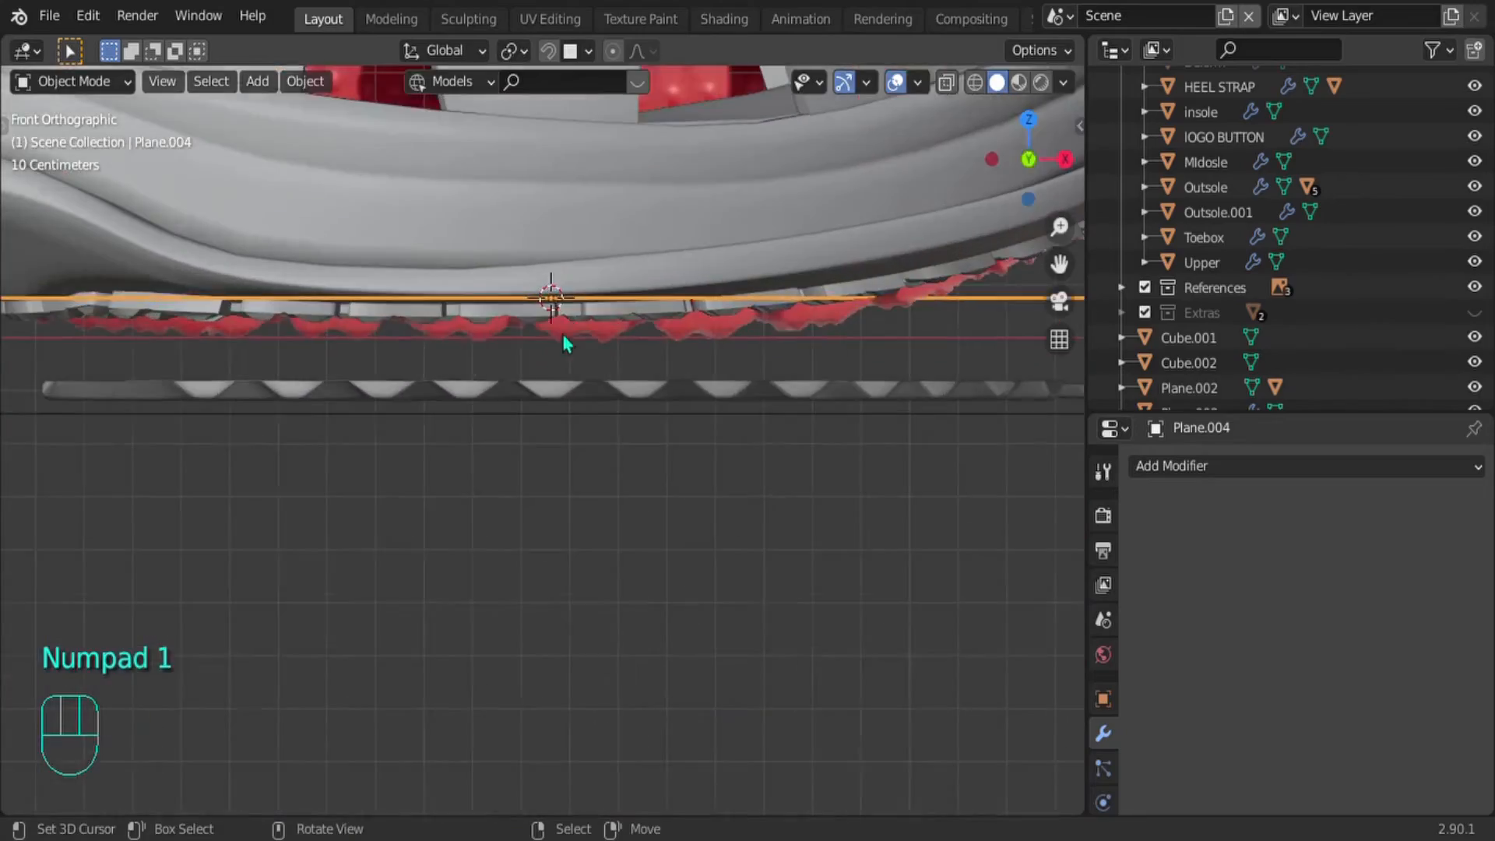
middle_drag(568, 343, 701, 257)
right_click(771, 499)
shift+right_click(811, 398)
key(ctrl+p)
click(812, 396)
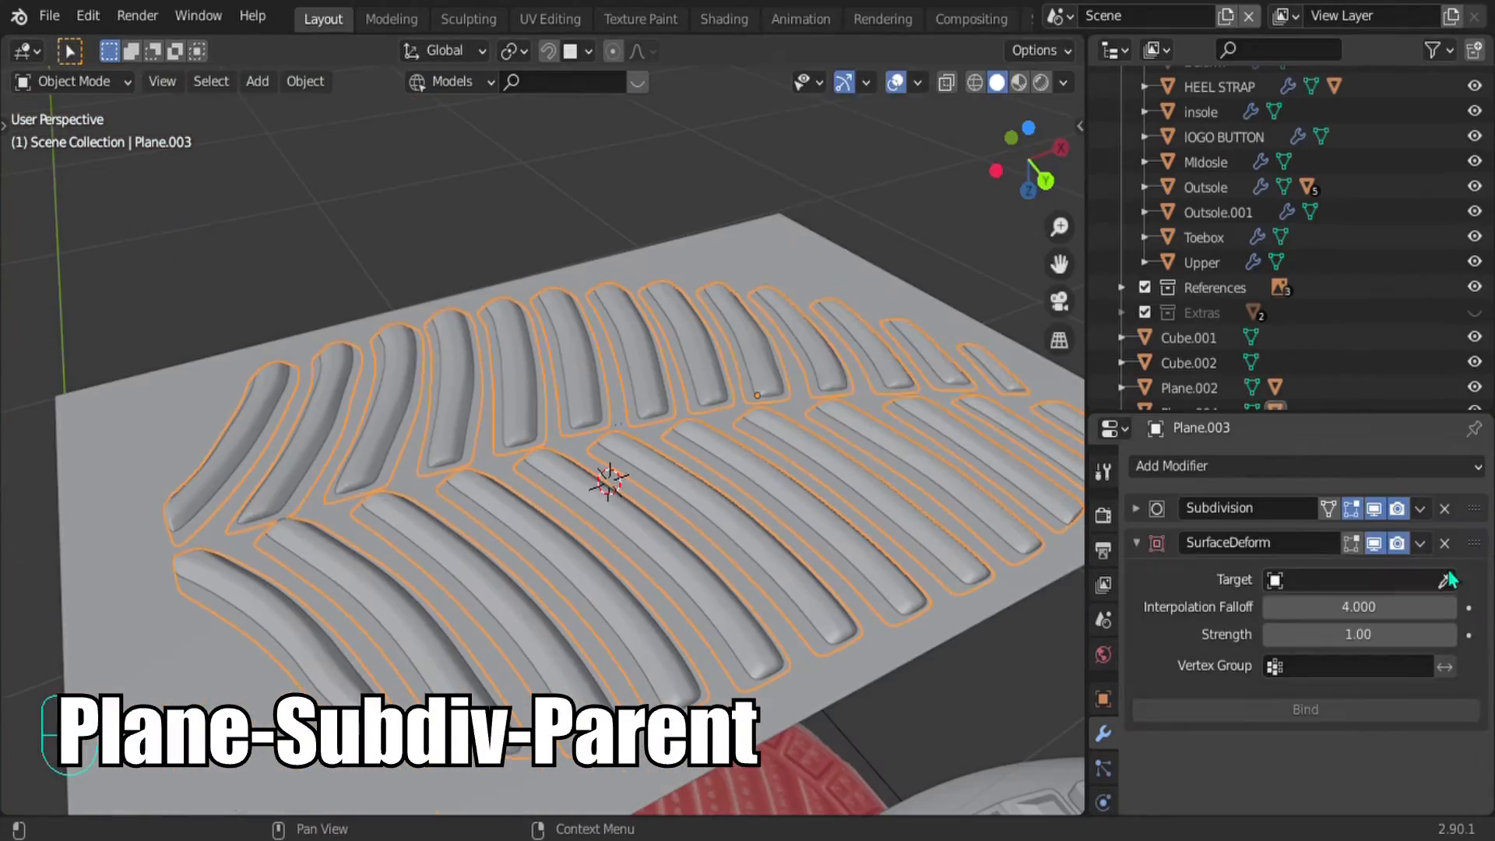
Step: With proportional editing, move vertices along the side edge of the shrinkwrapped forefoot plane so the ridges sit inside the tread blocks
key(Tab)
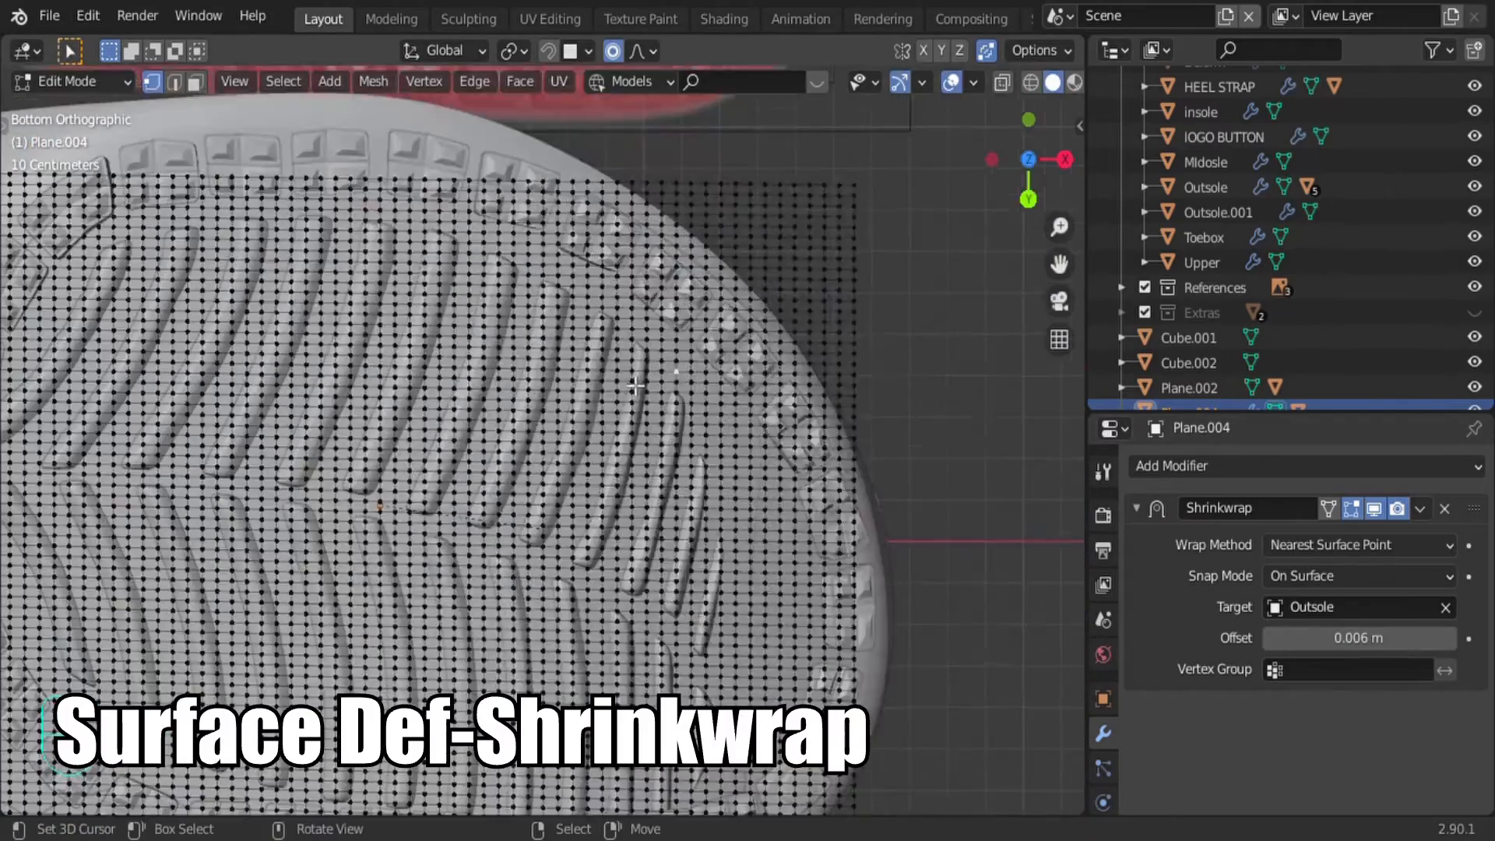
key(g)
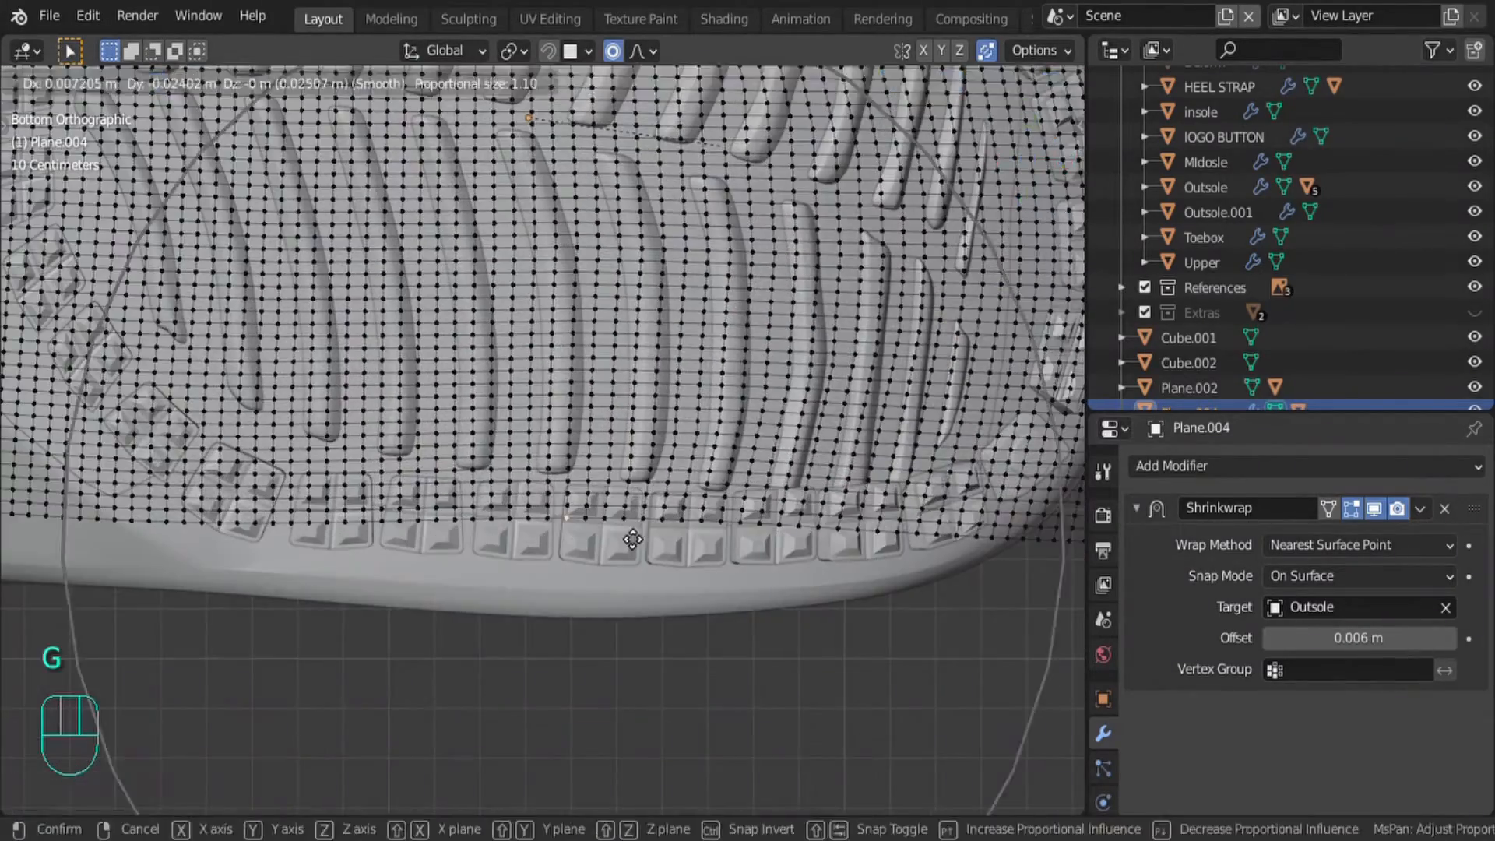
click(479, 440)
key(g)
click(479, 441)
middle_drag(545, 389, 545, 468)
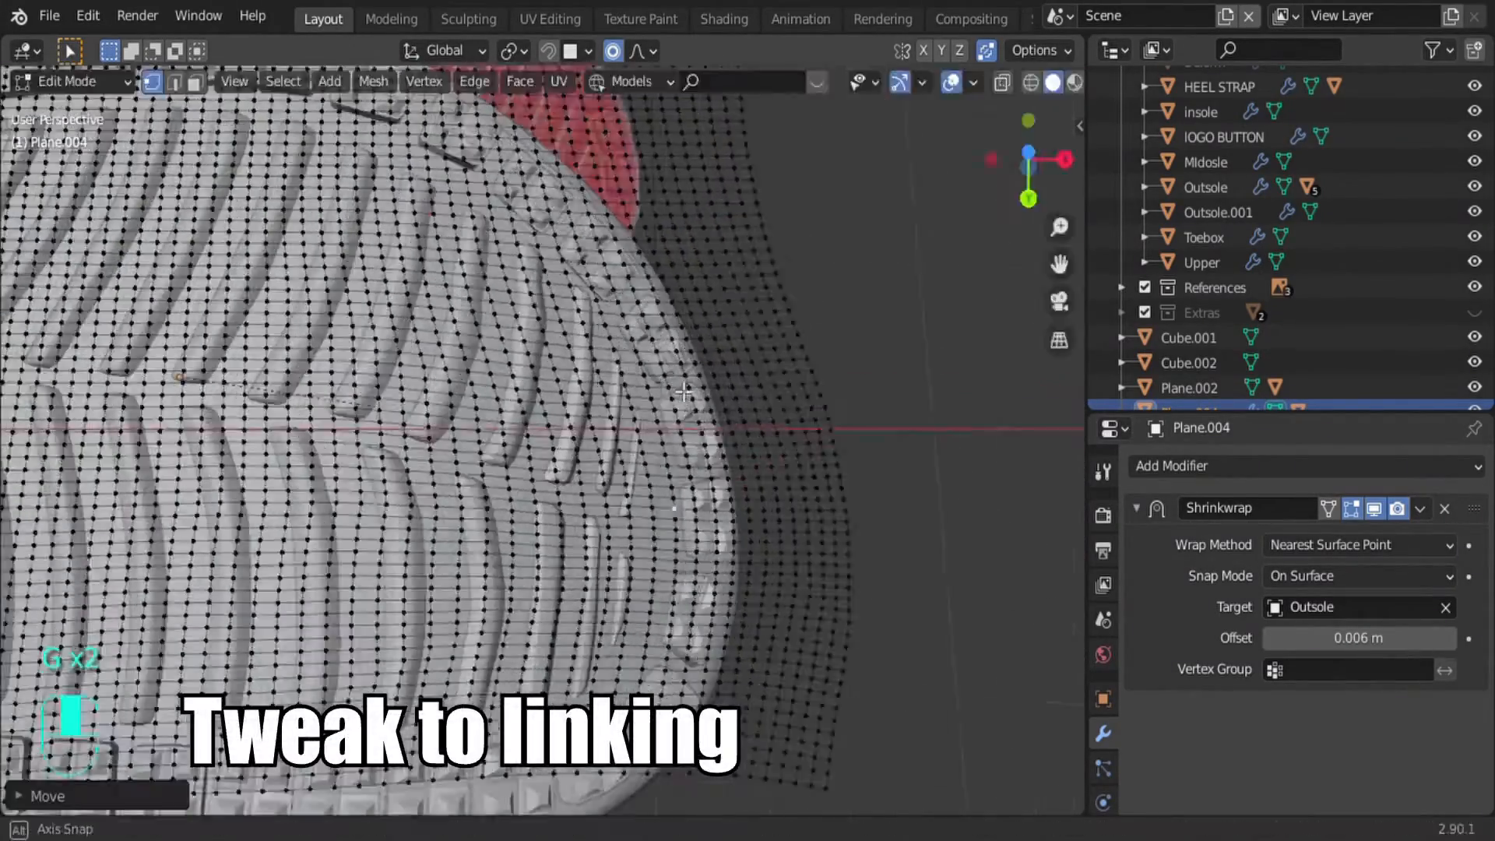
Step: From the bottom view, keep adjusting the forefoot plane's vertices with proportional editing to align the toe-end ridges with the surrounding block border
key(KP_7)
key(KP_9)
right_click(648, 598)
key(g)
click(676, 623)
key(g)
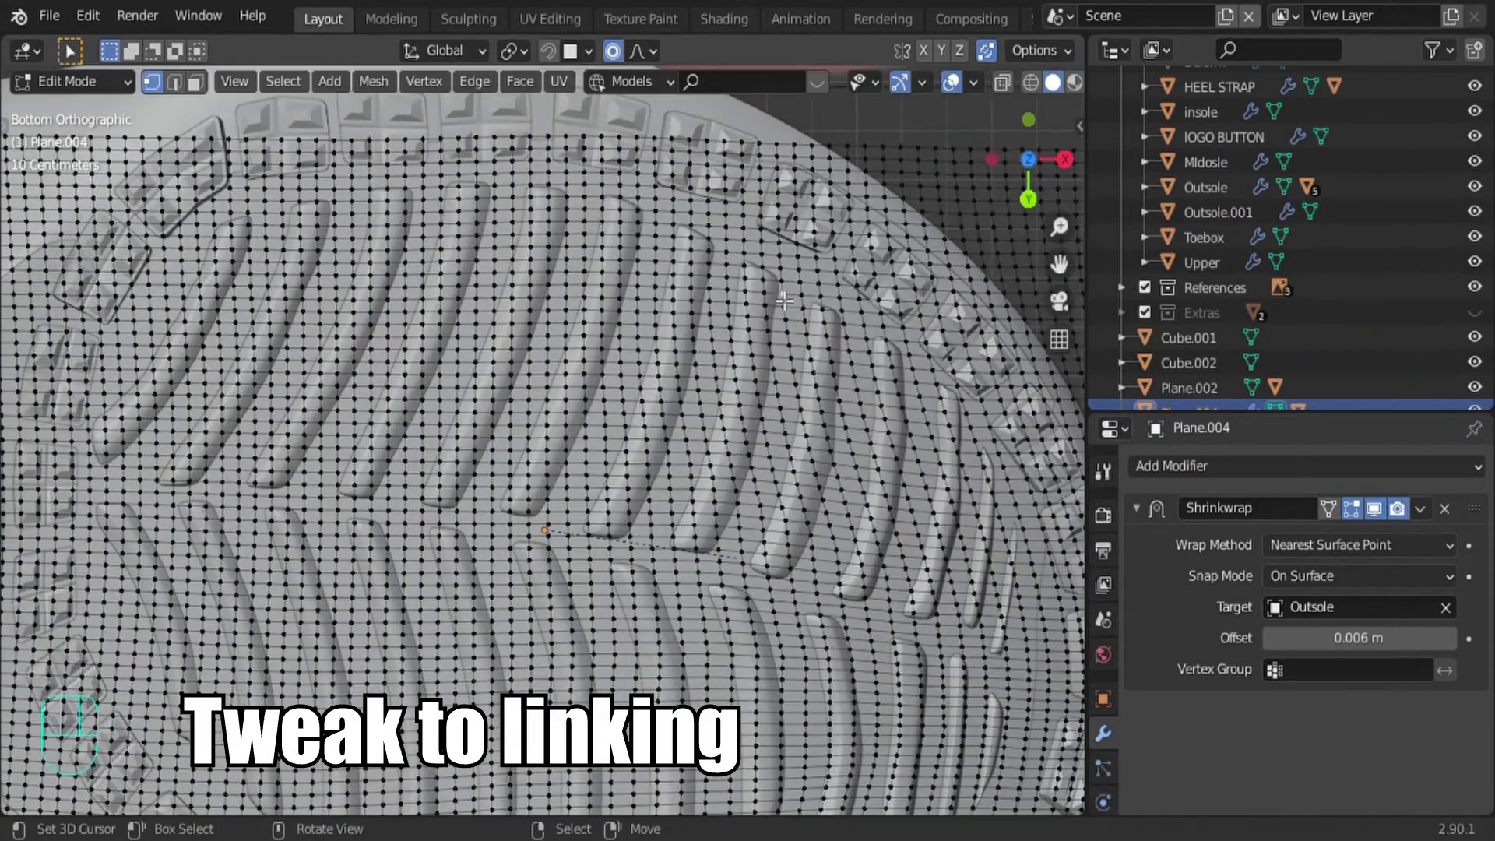
key(Tab)
key(Tab)
scroll(558, 387, up, 4)
mouse_move(557, 387)
shift+middle_down()
mouse_move(537, 366)
mouse_move(565, 403)
shift+middle_up()
key(g)
click(545, 366)
right_click(538, 360)
key(g)
click(555, 363)
Step: Leave vertex editing and move the forefoot ridges along Z to seat them on the outsole surface
key(Tab)
click(607, 460)
key(g)
key(z)
click(617, 467)
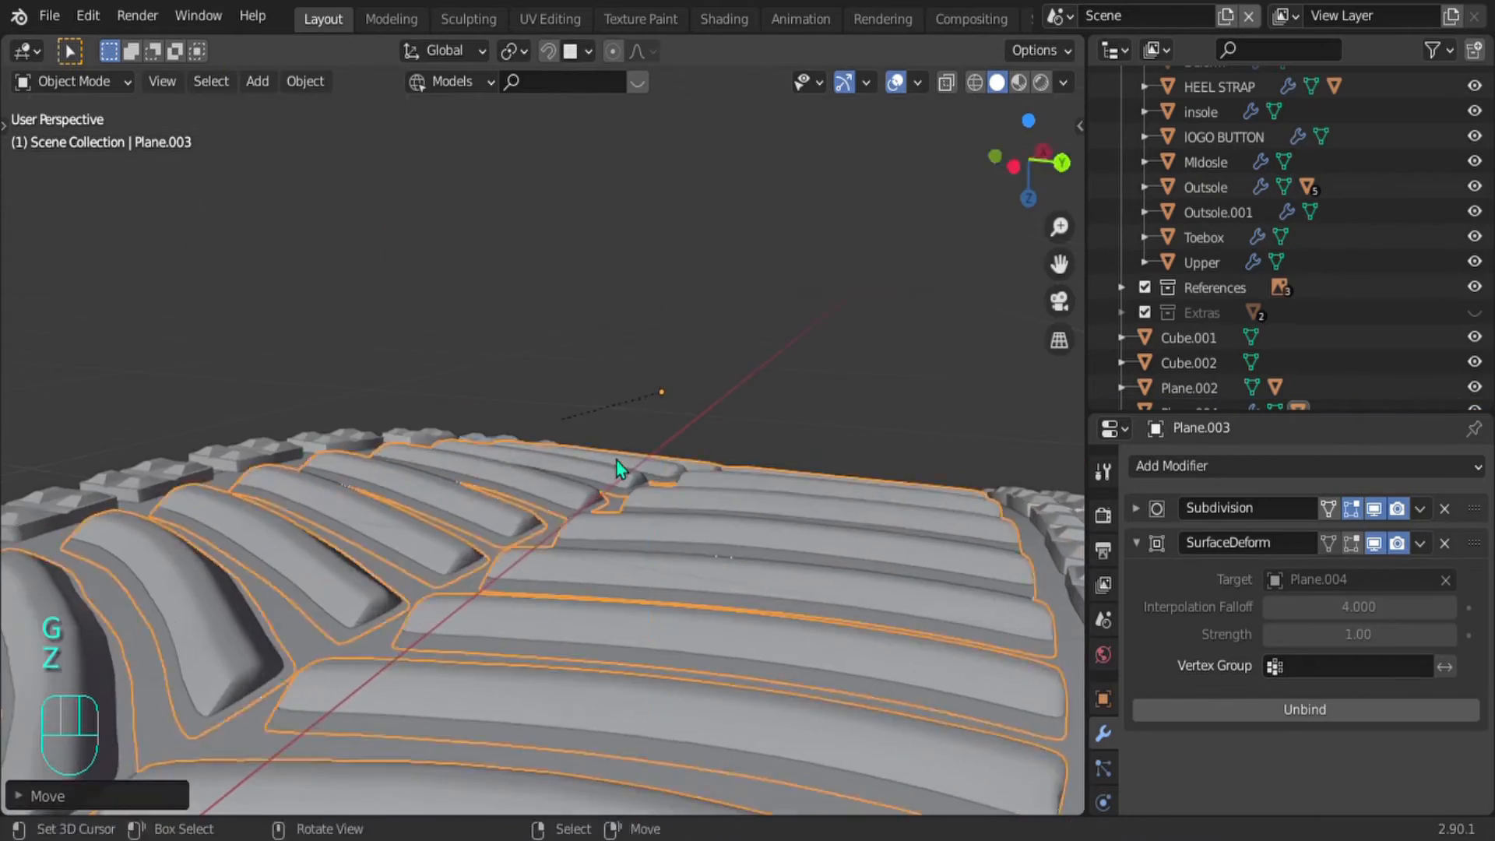
Step: Apply the Shrinkwrap modifier on the forefoot plane and hide the plane
click(623, 467)
click(1419, 508)
click(1374, 535)
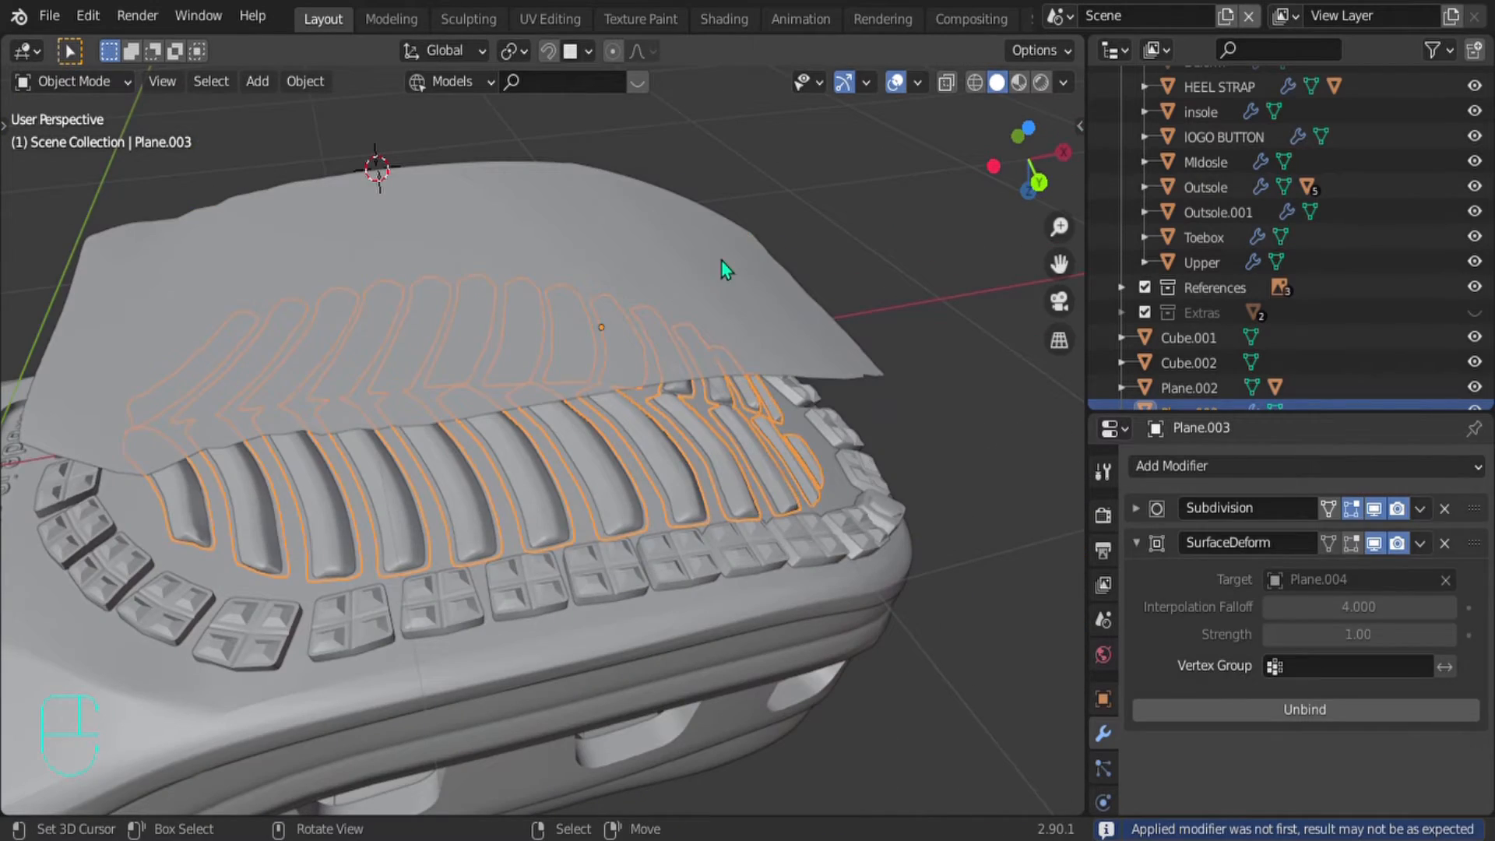
right_click(667, 354)
middle_drag(667, 354, 614, 391)
scroll(614, 392, down, 4)
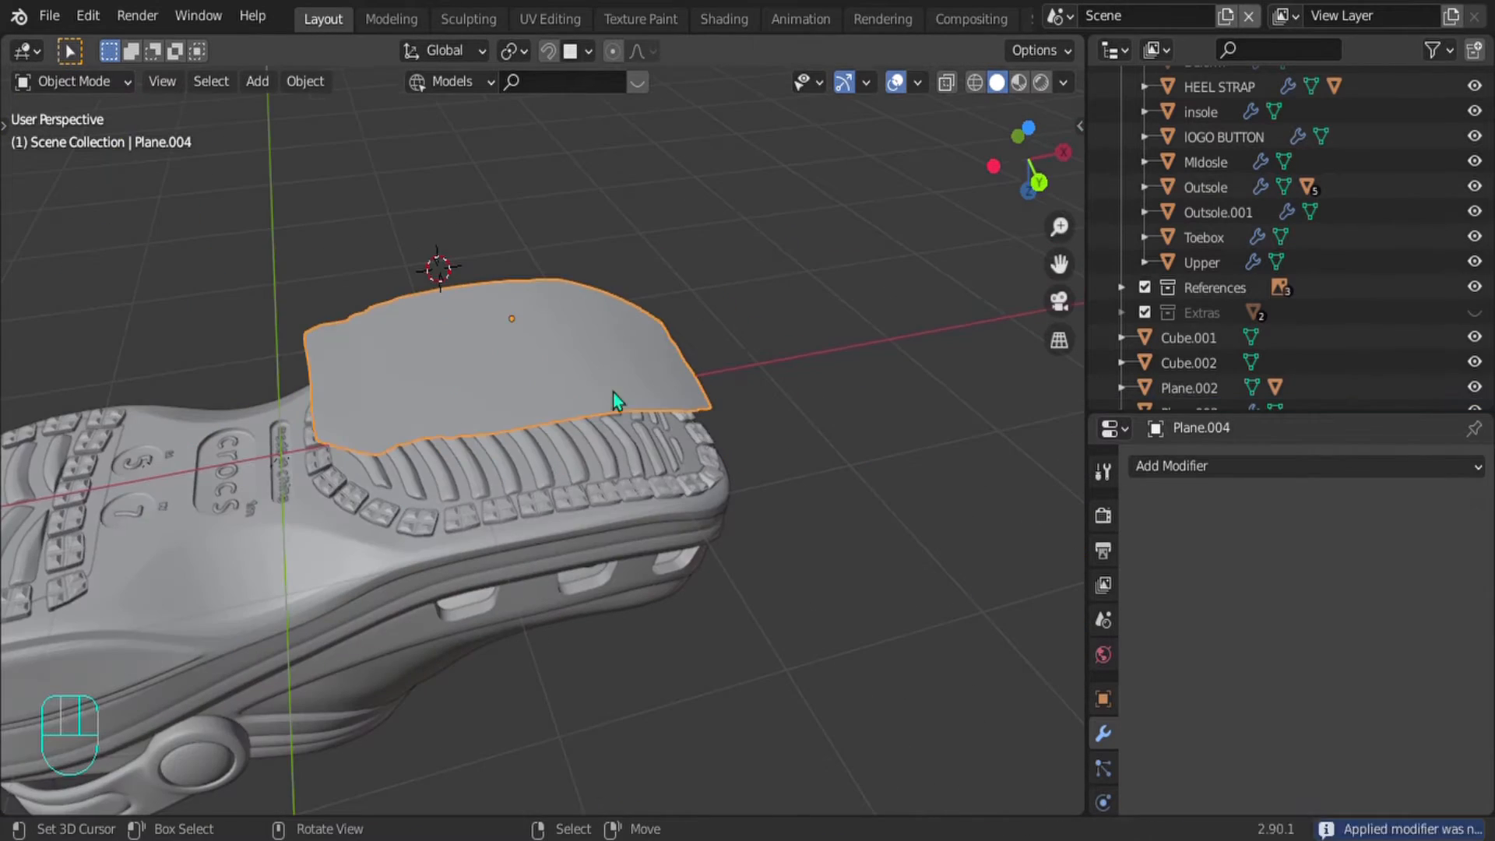
key(h)
Step: Turn off the viewport overlays and inspect the finished shoe from the outsole, the top opening and the front
middle_drag(527, 407, 543, 611)
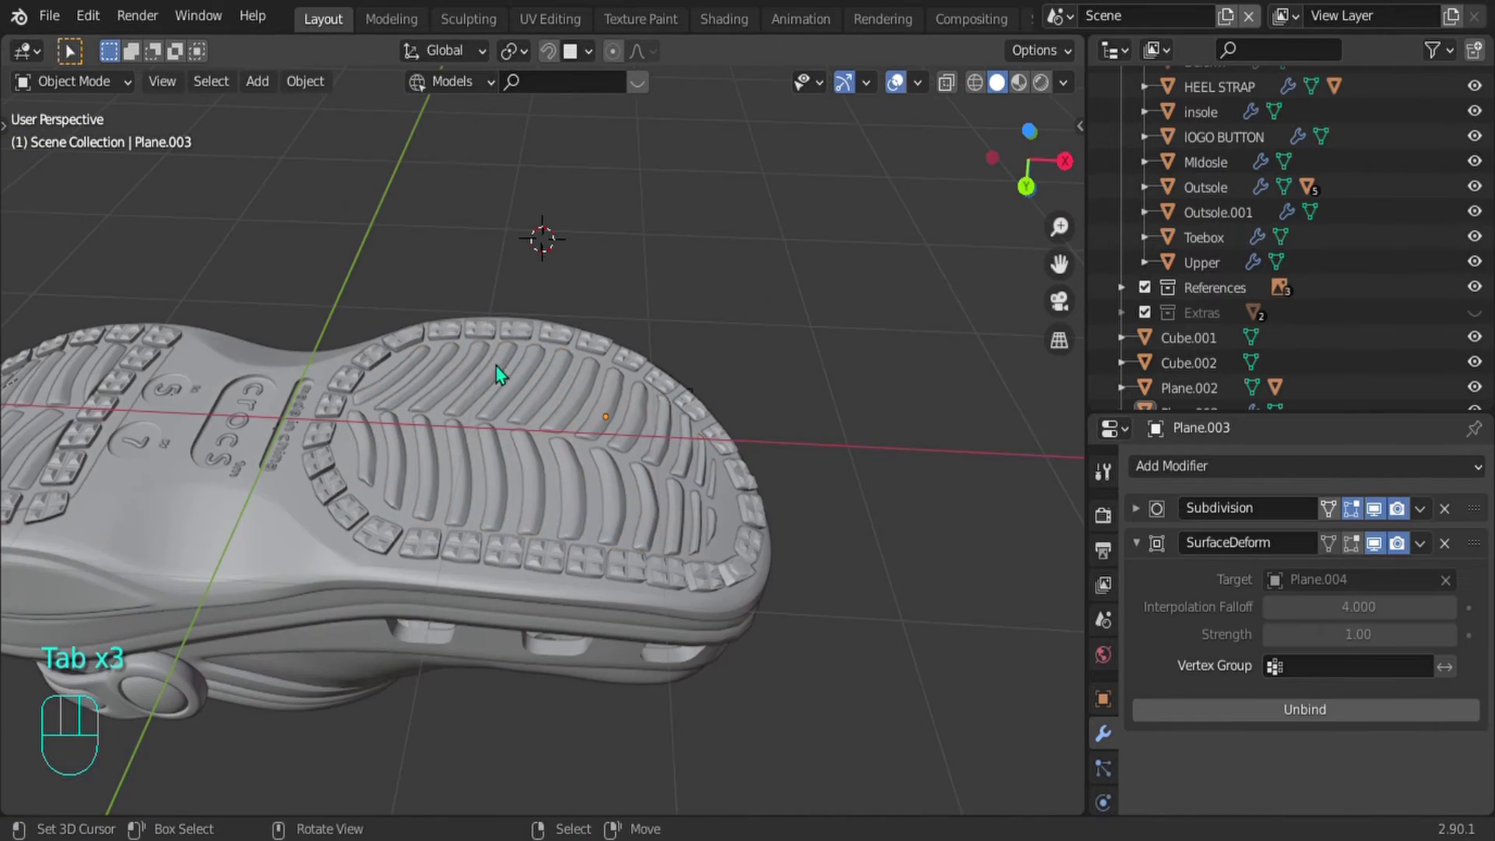
middle_drag(501, 376, 563, 442)
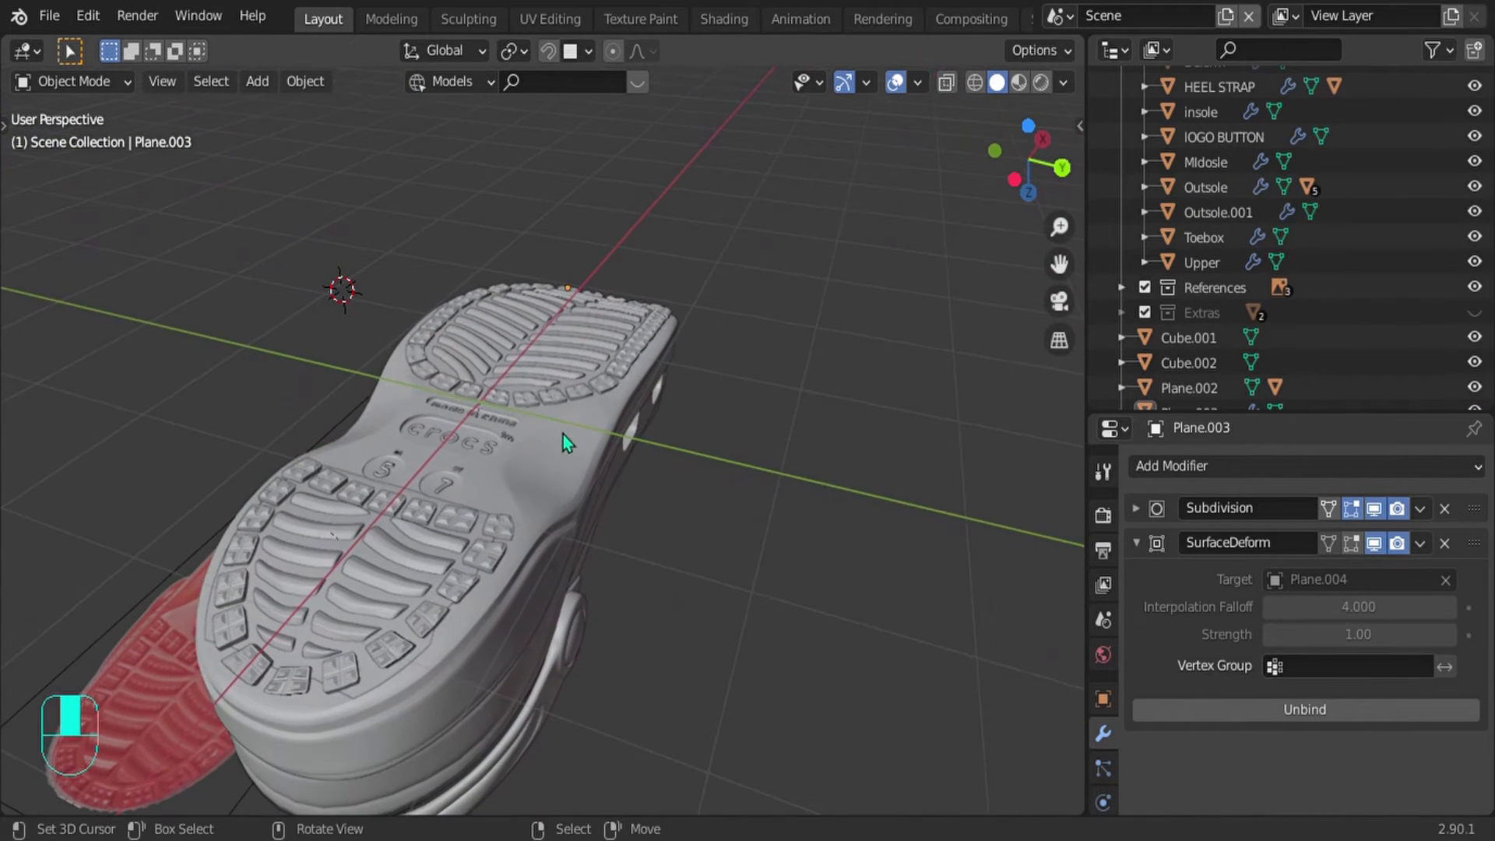
click(896, 82)
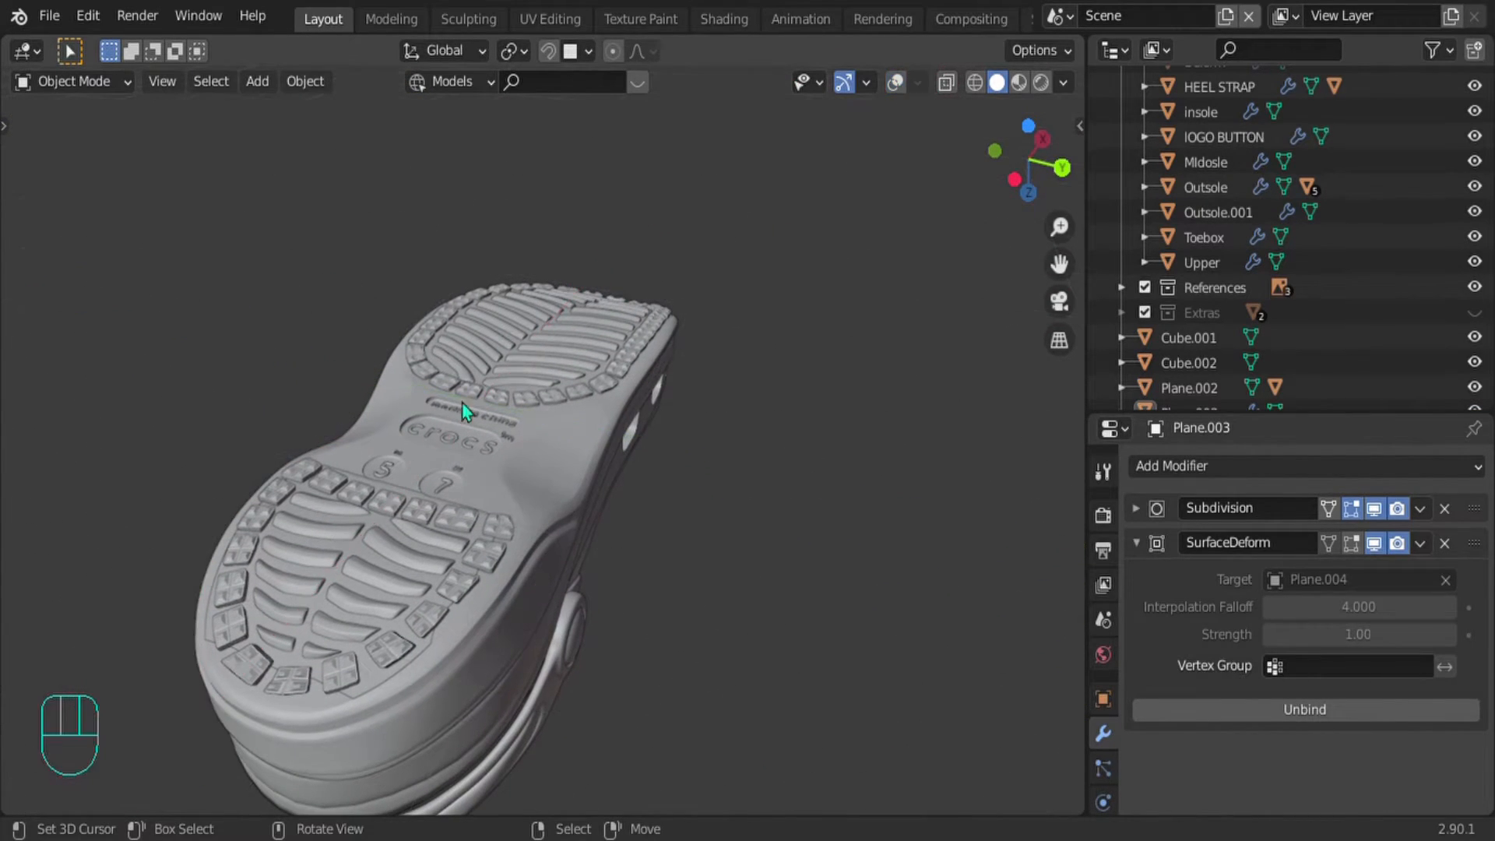
middle_drag(468, 410, 685, 311)
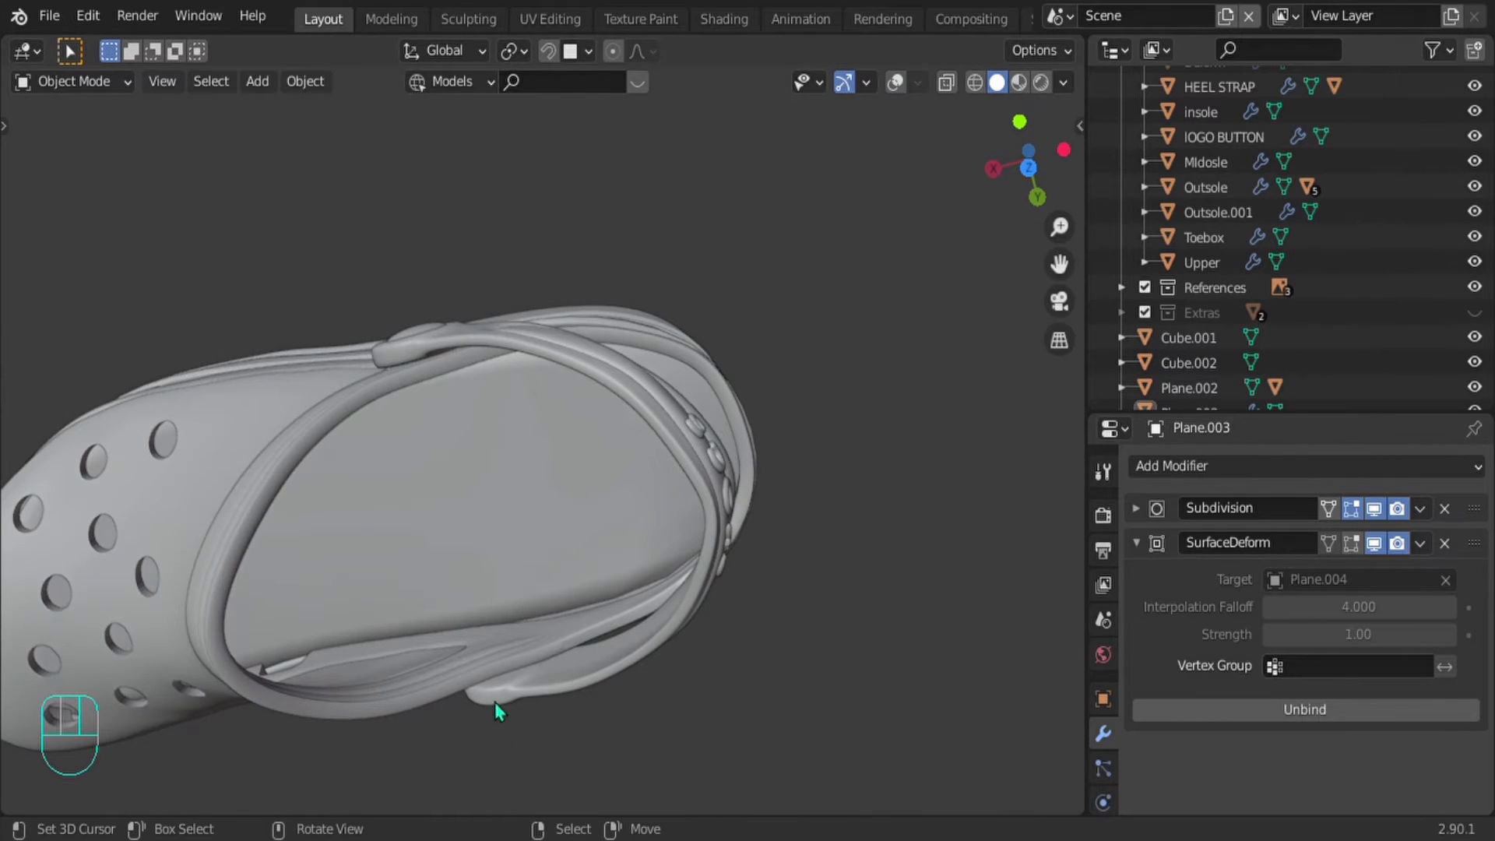
middle_drag(496, 710, 637, 541)
key(KP_1)
shift+middle_drag(511, 583, 579, 545)
ctrl+middle_drag(413, 648, 381, 565)
shift+middle_drag(324, 611, 501, 528)
middle_drag(764, 600, 168, 567)
middle_drag(572, 558, 454, 564)
shift+middle_drag(608, 616, 413, 620)
middle_drag(740, 581, 825, 588)
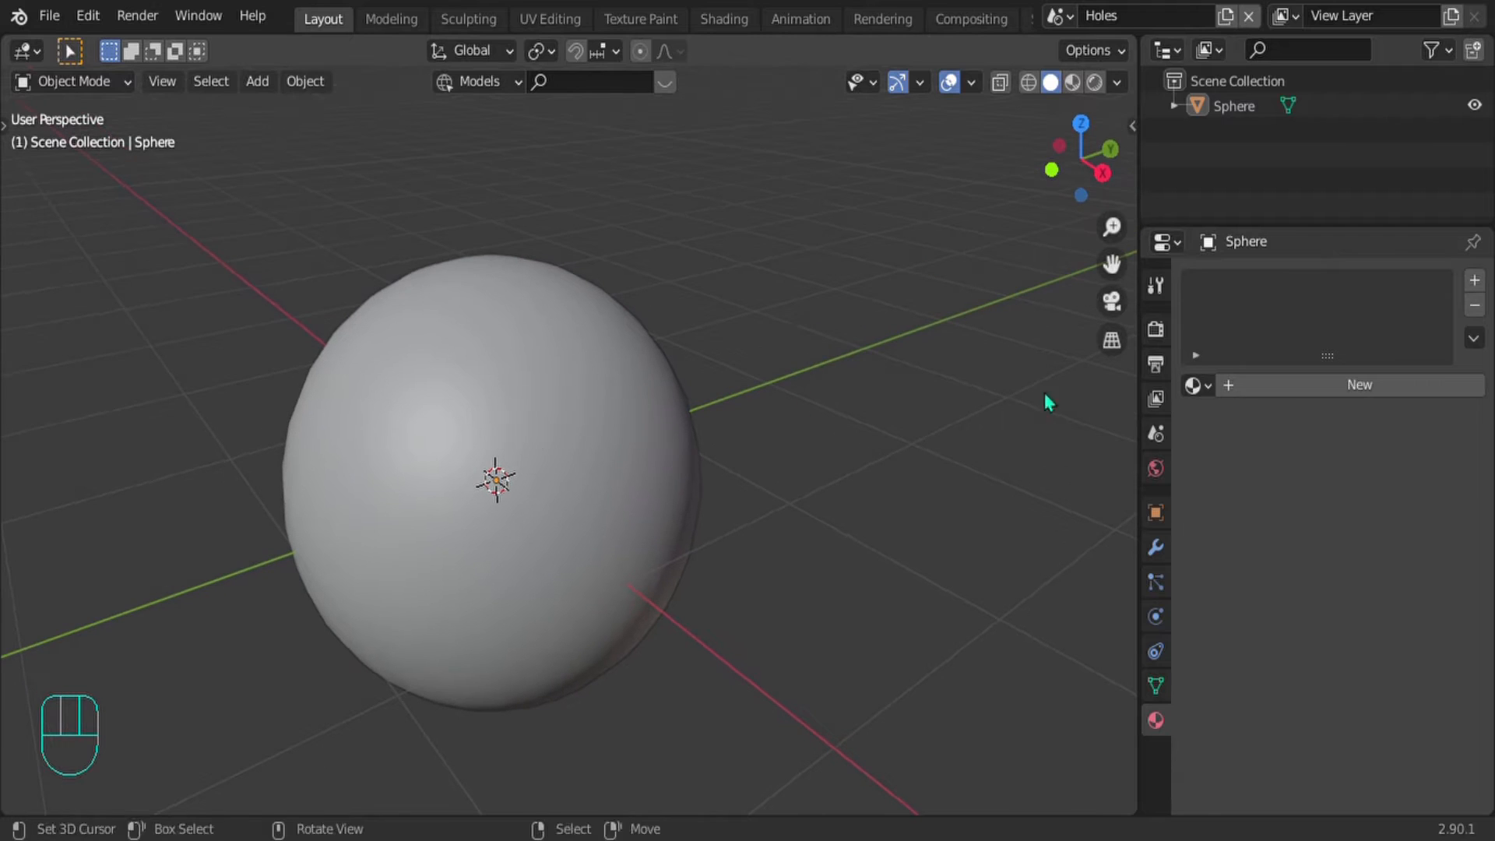
Step: Create a new material on the sphere and name it cROCS
click(1226, 386)
double_click(1244, 384)
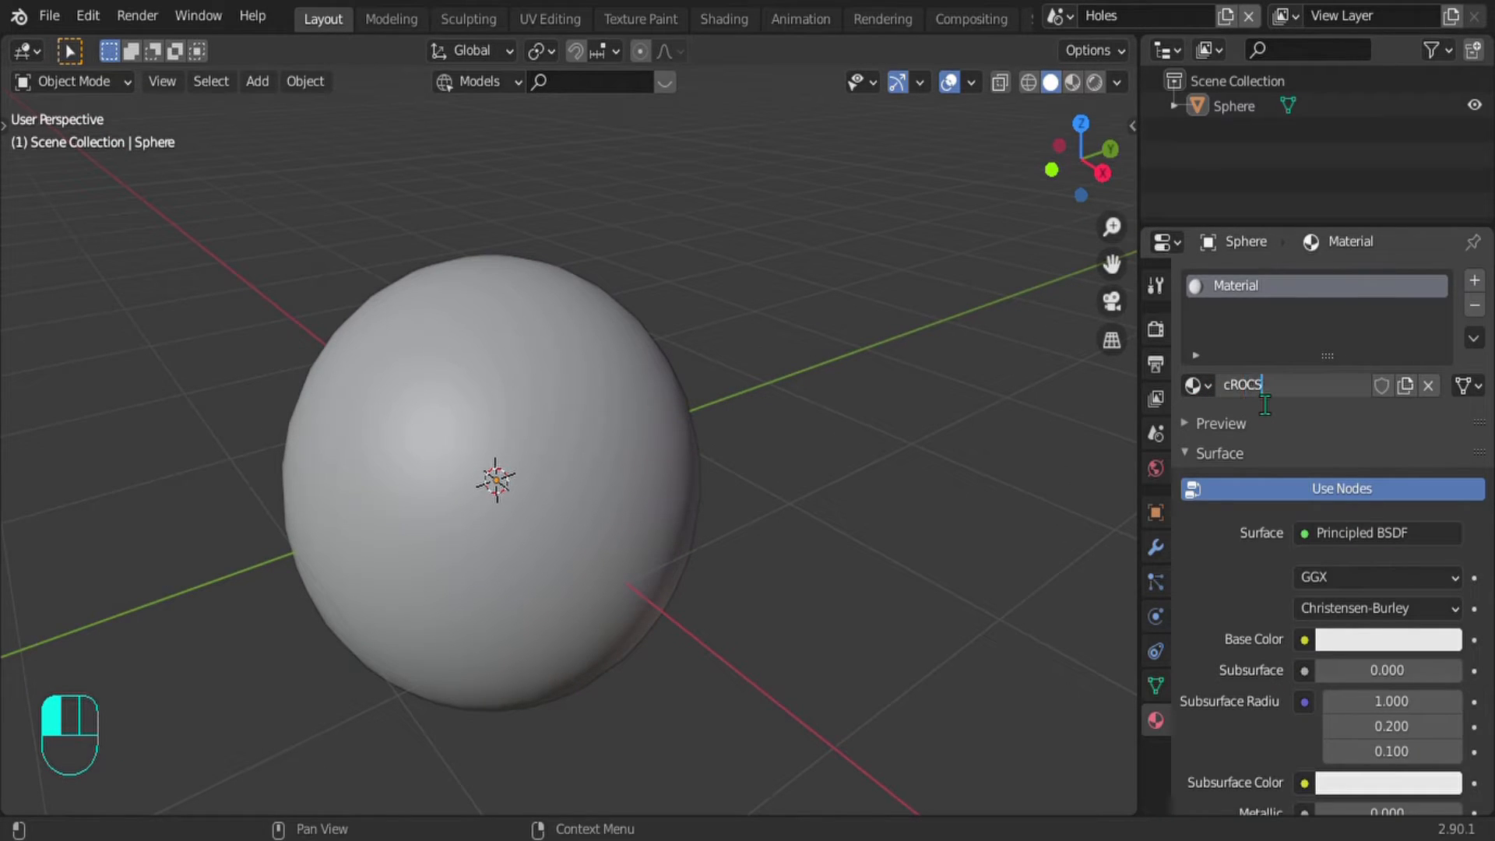
key(Return)
middle_drag(84, 491, 211, 471)
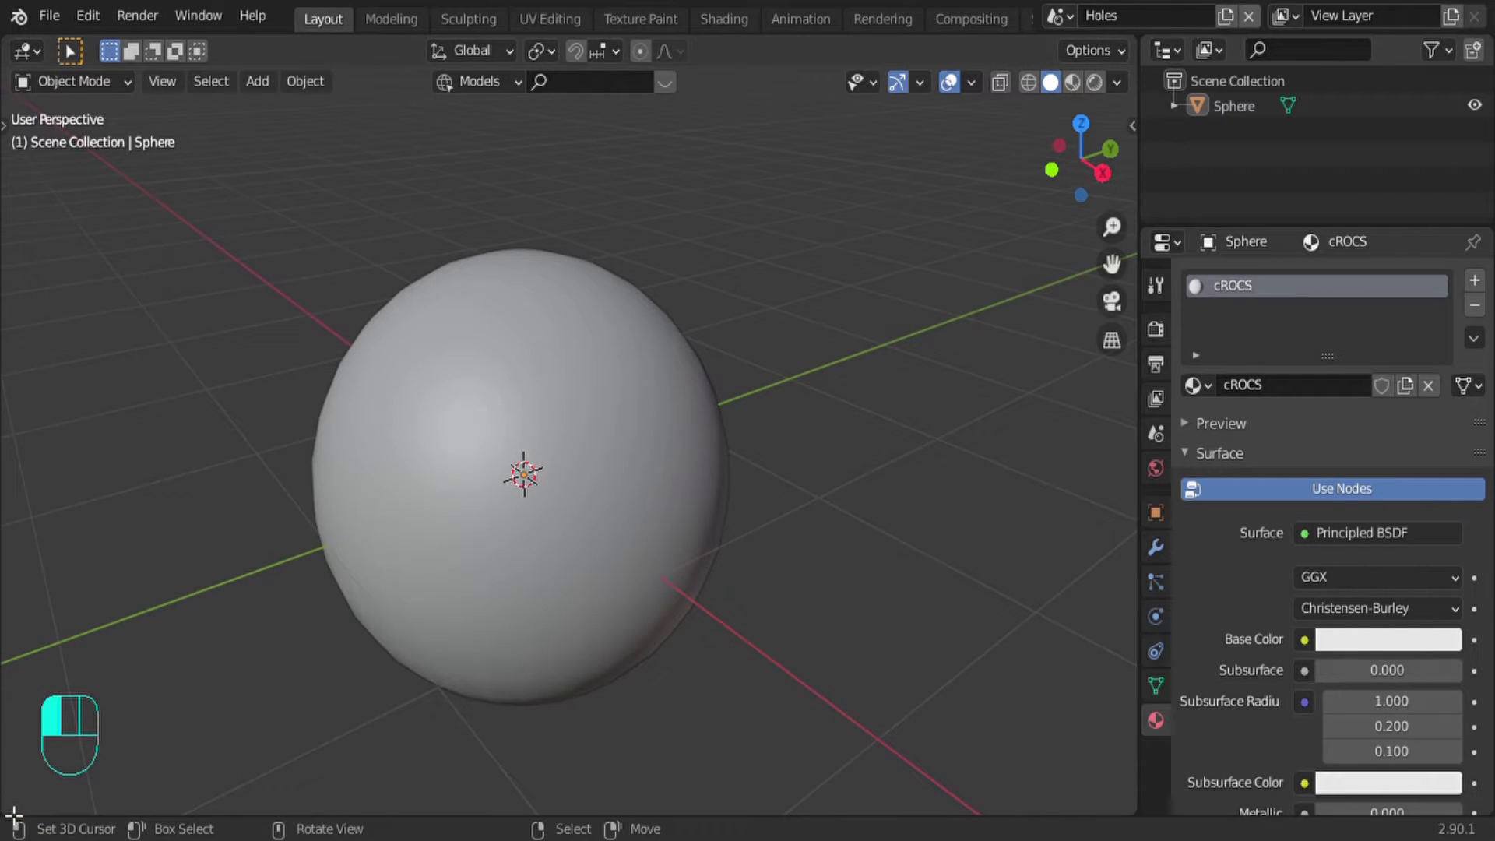
Step: Split off two extra areas from the 3D viewport and set one to Shader Editor and the other to UV Editor
drag(356, 818, 534, 796)
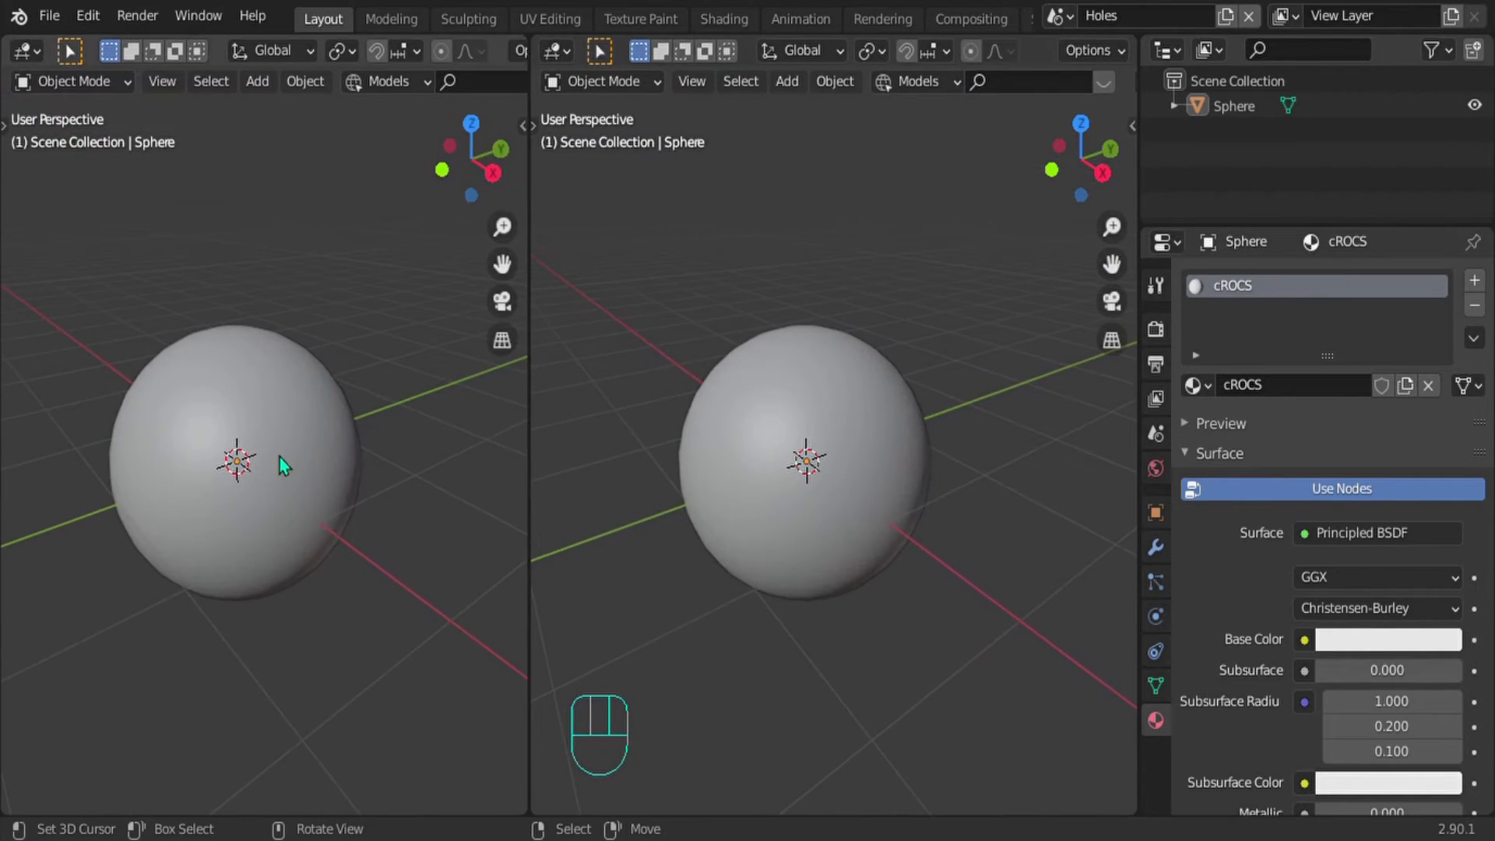
drag(26, 109, 31, 458)
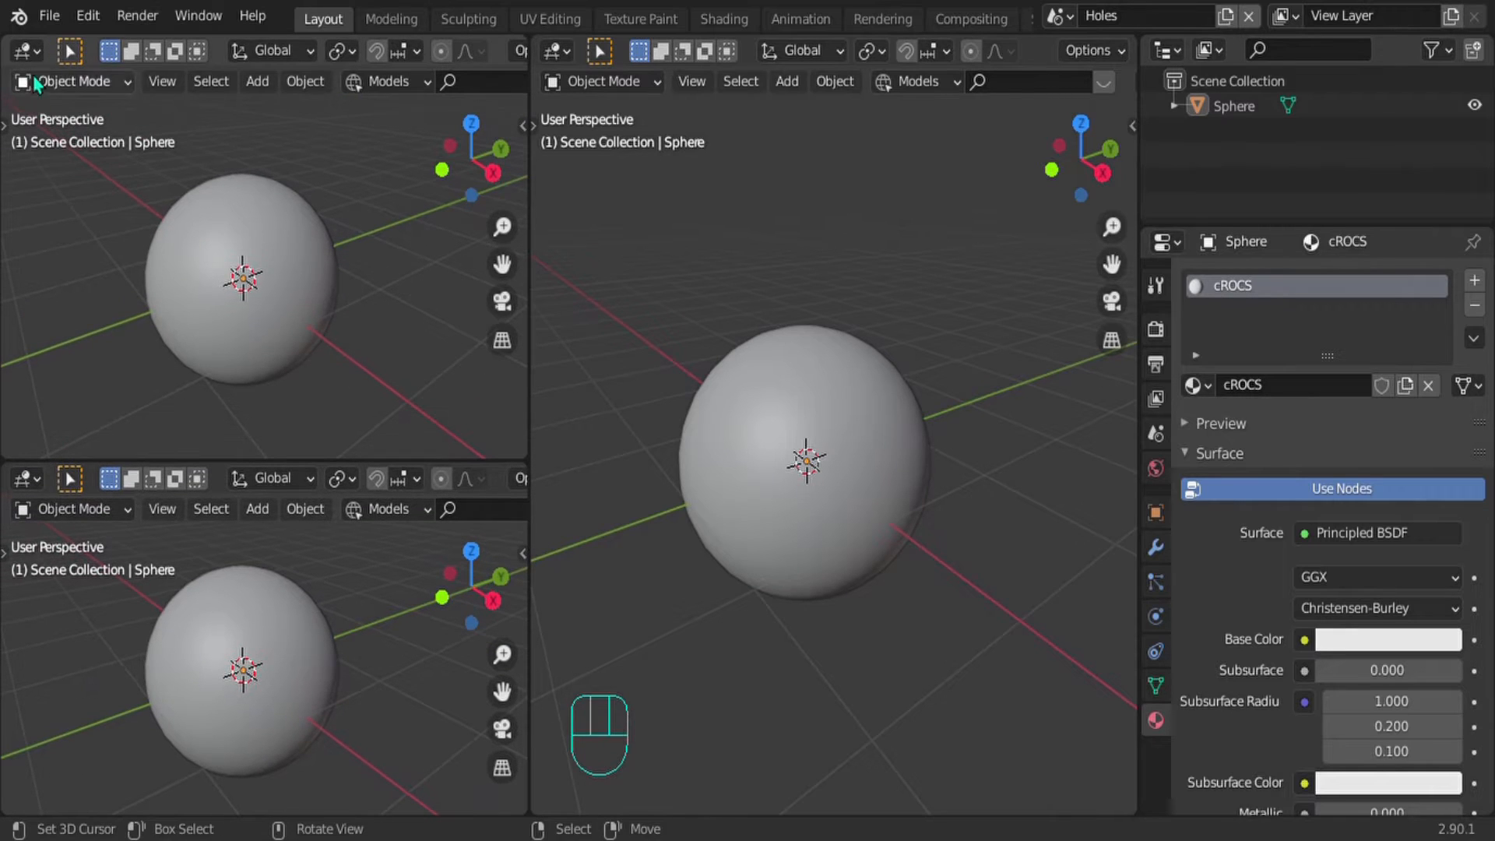
click(31, 52)
click(91, 279)
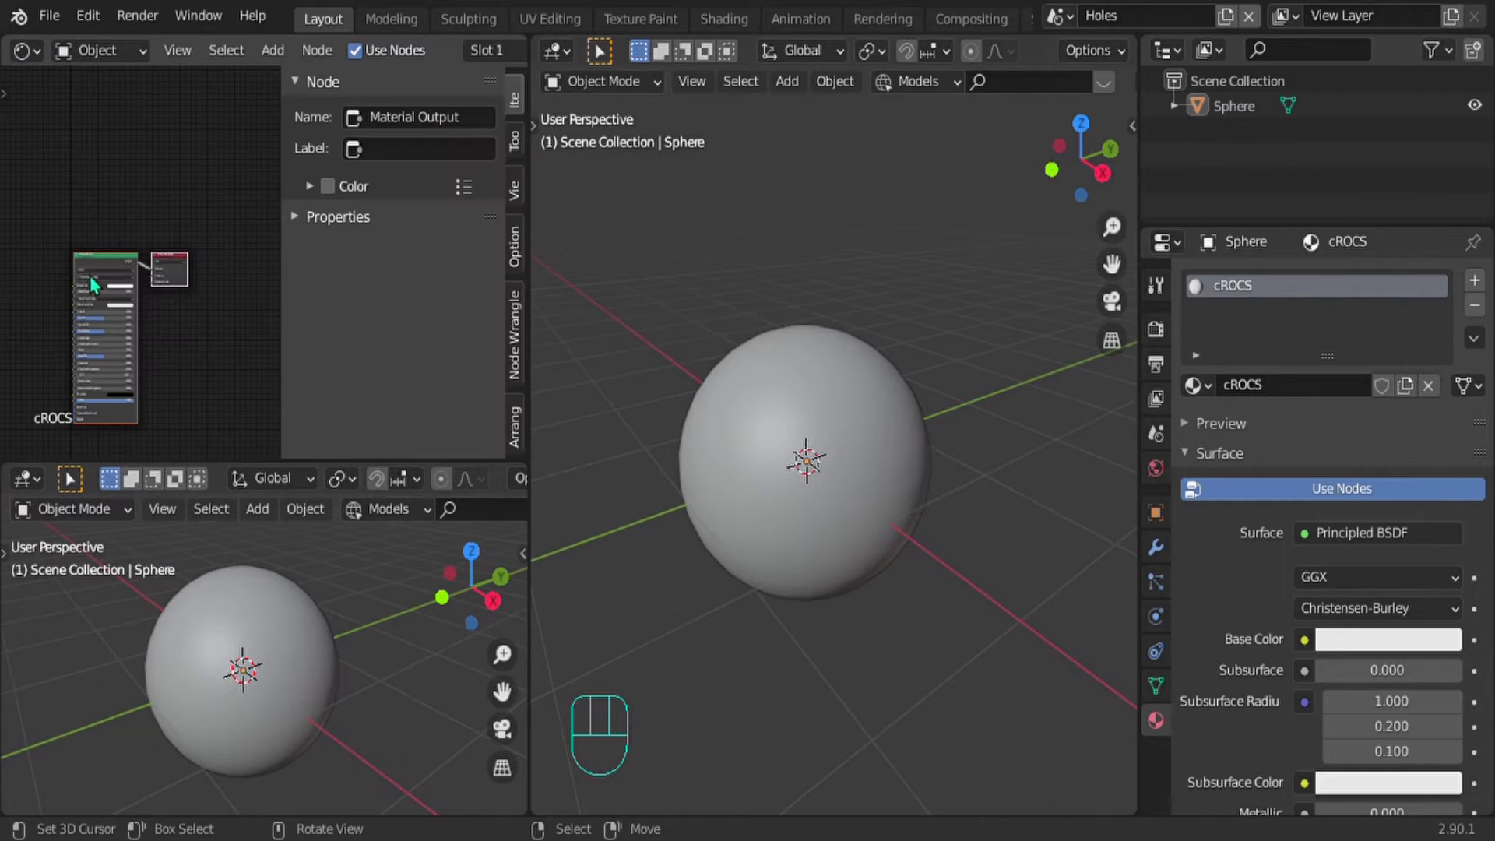
click(24, 480)
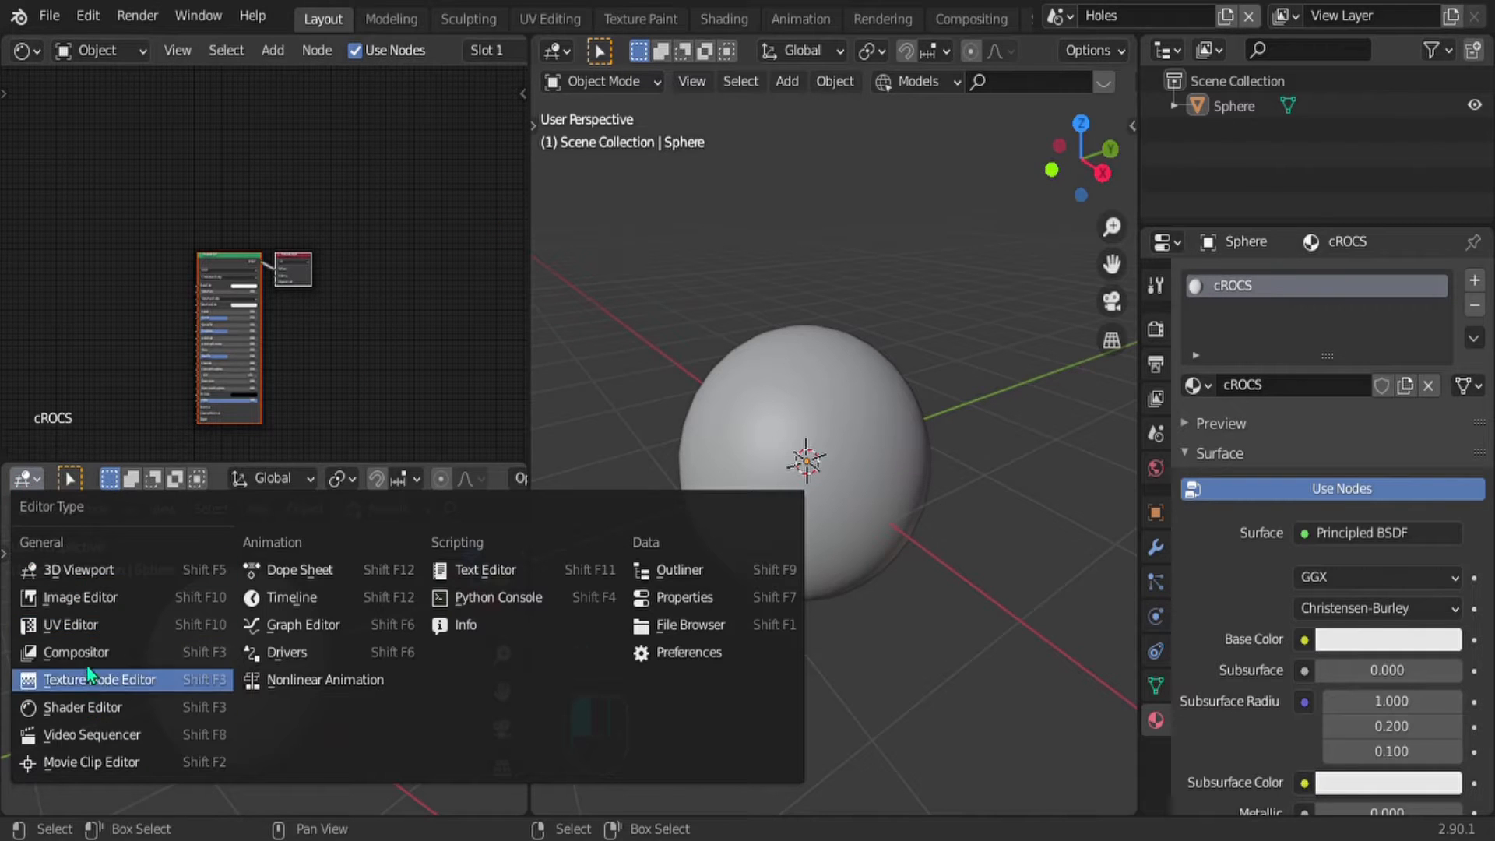
click(78, 625)
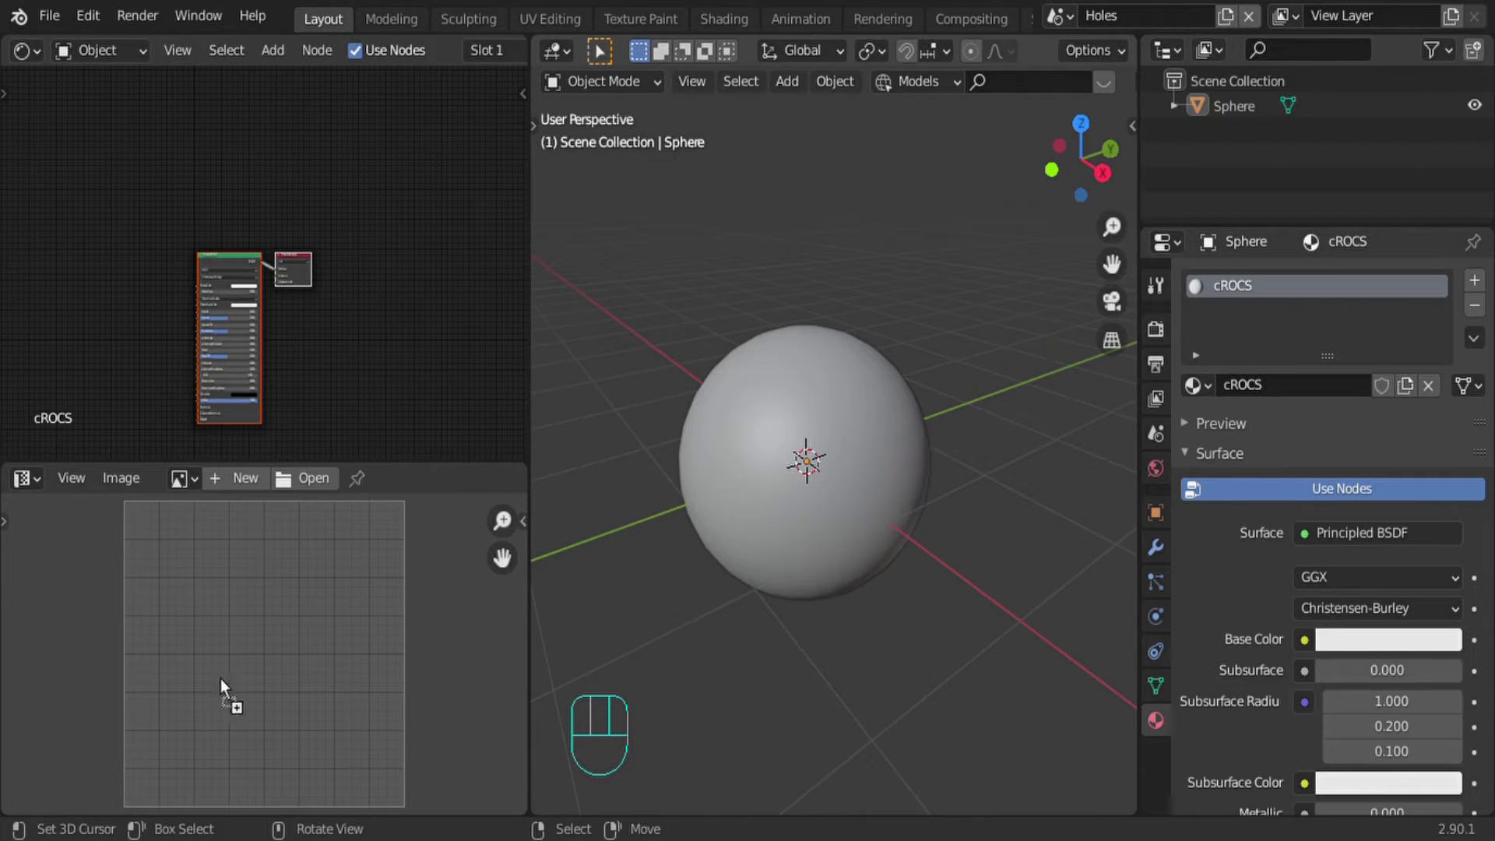
Step: Load the image Crocs textures.png into the UV Editor
drag(226, 647, 225, 640)
scroll(224, 641, down, 3)
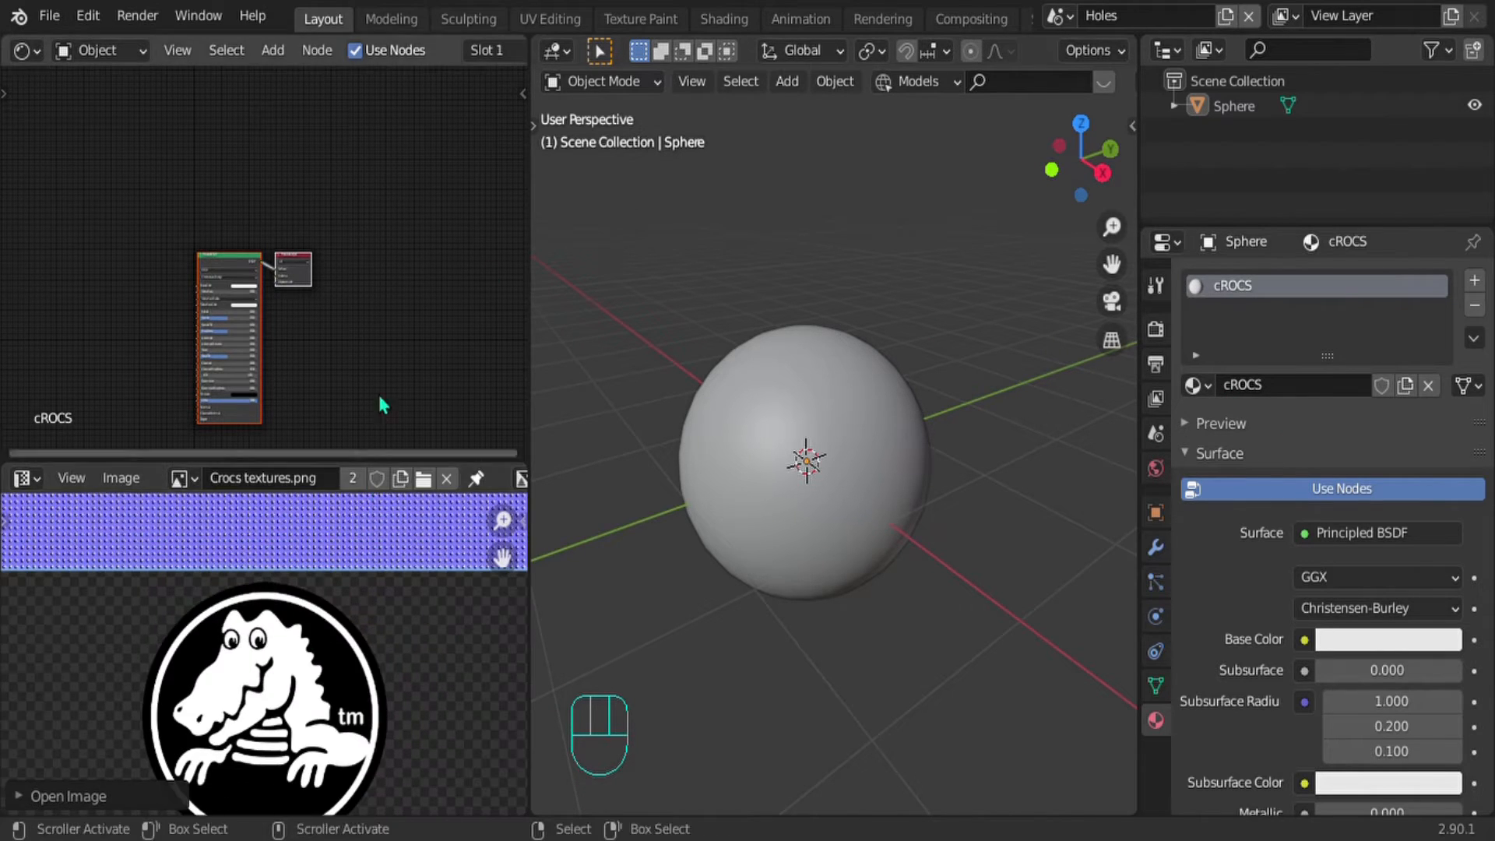
key(Delete)
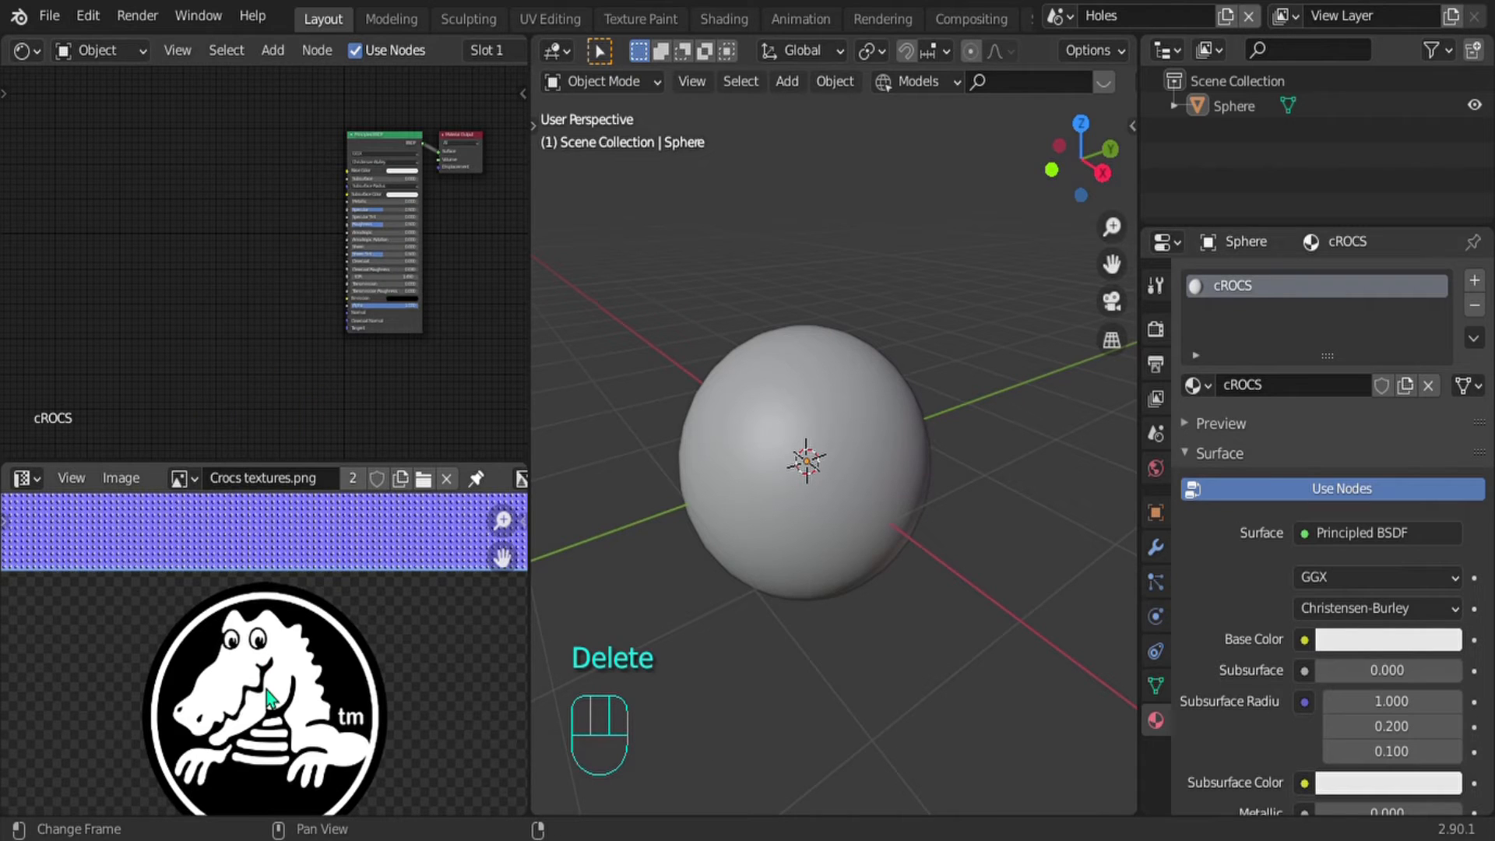
Step: Set the Principled BSDF Base Color by sampling the red square in the Crocs texture image
middle_drag(272, 697, 149, 519)
scroll(390, 193, up, 4)
shift+middle_drag(338, 215, 264, 289)
scroll(238, 246, up, 5)
scroll(284, 305, up, 2)
click(335, 288)
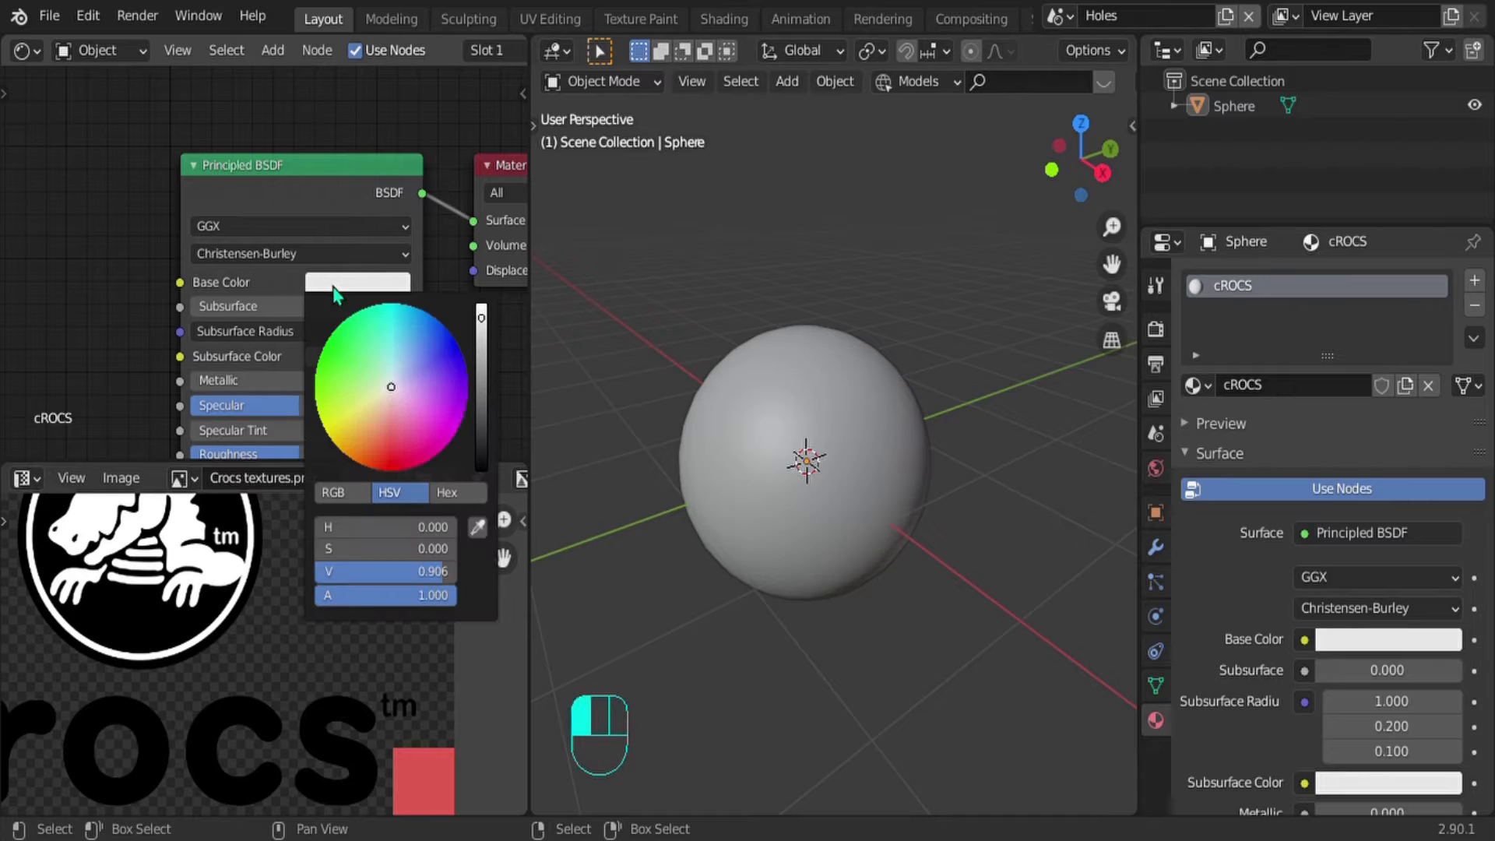
click(478, 529)
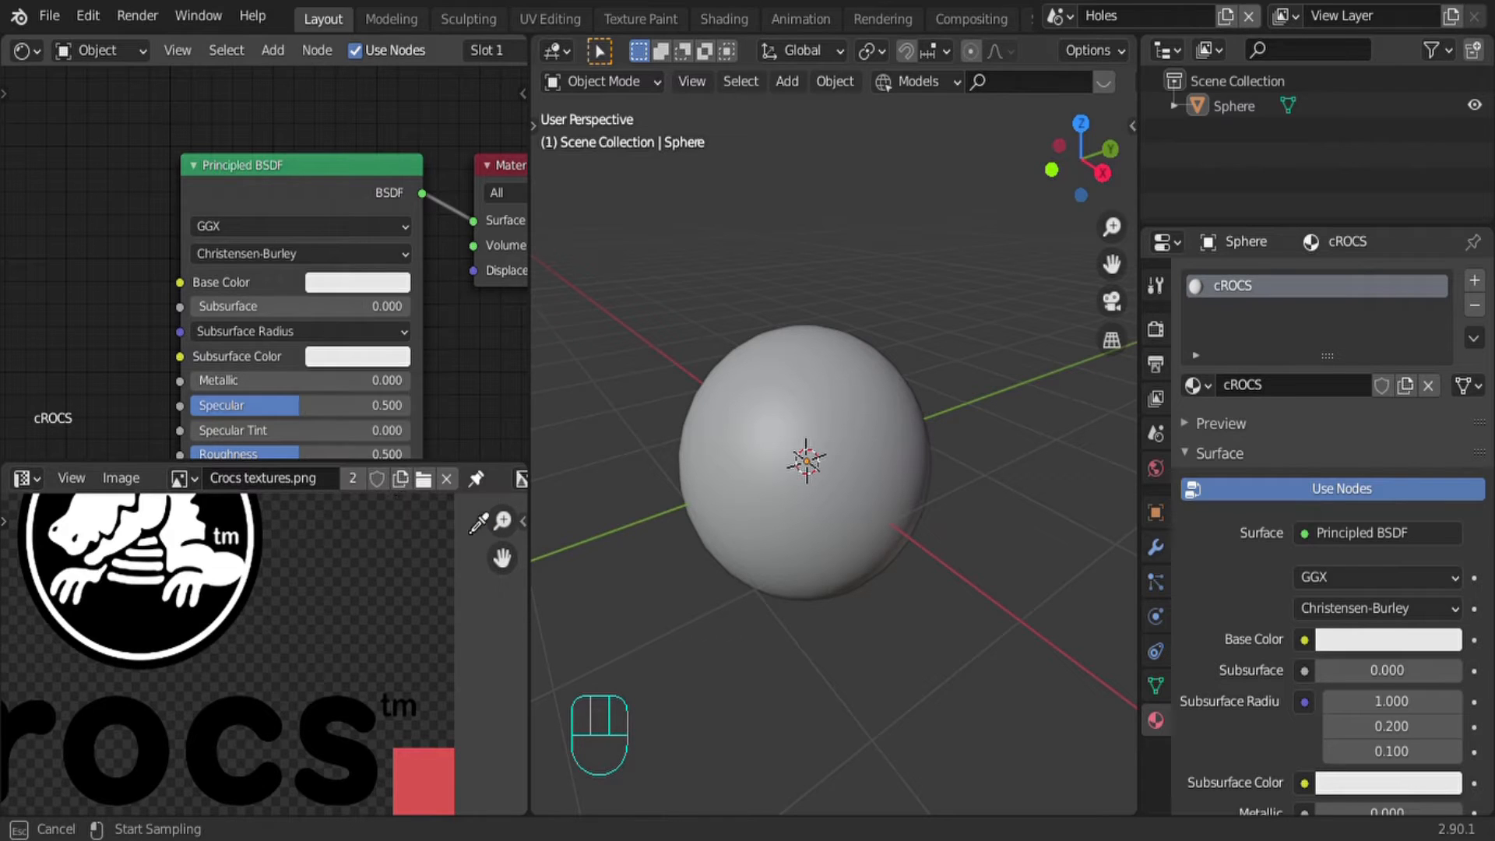
click(418, 791)
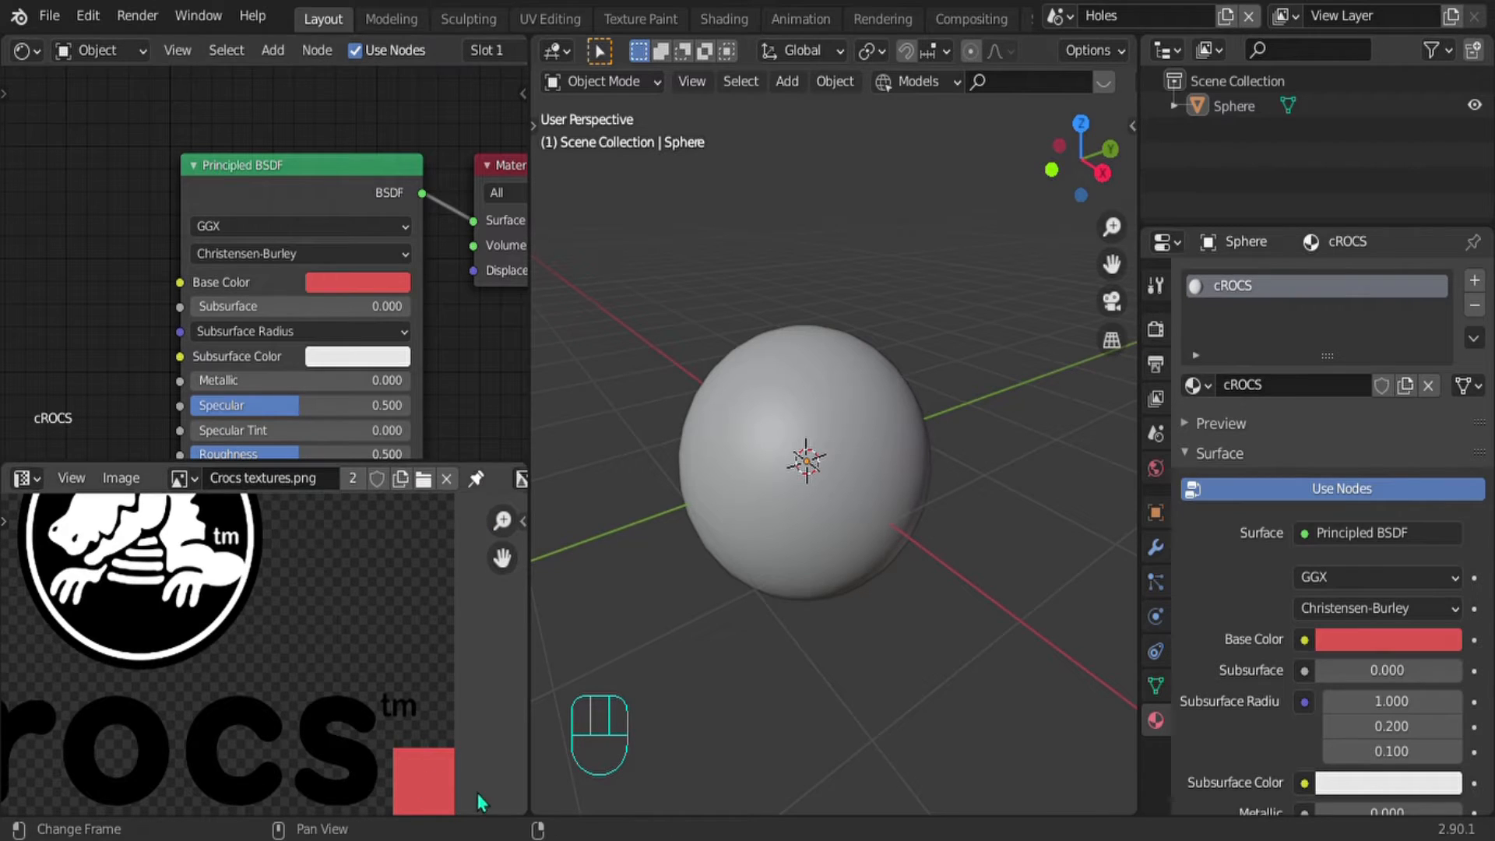
Step: Raise the Base Color's saturation to 0.822
click(340, 283)
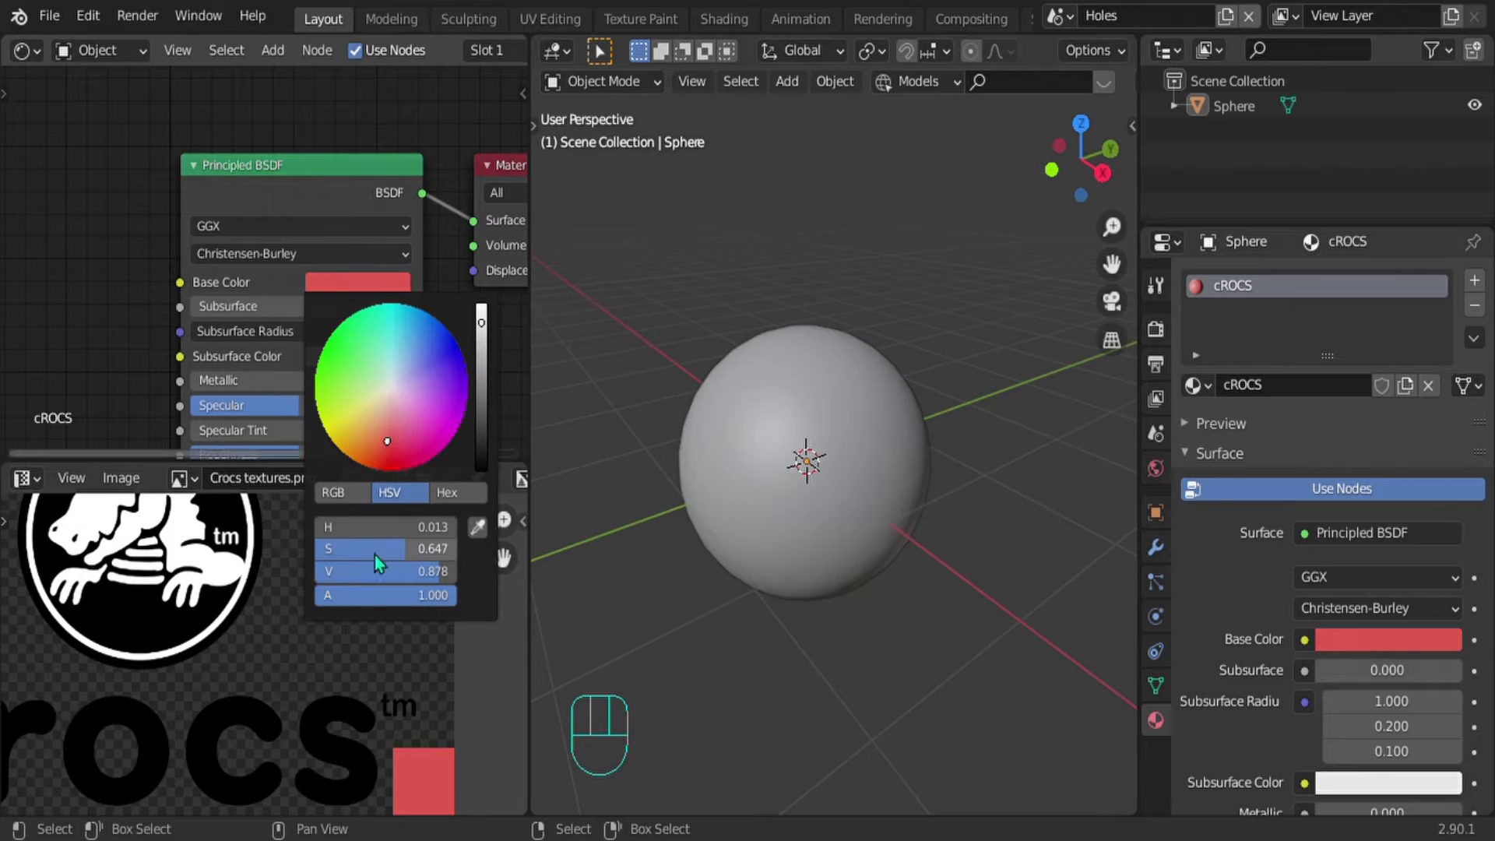
drag(344, 547, 366, 547)
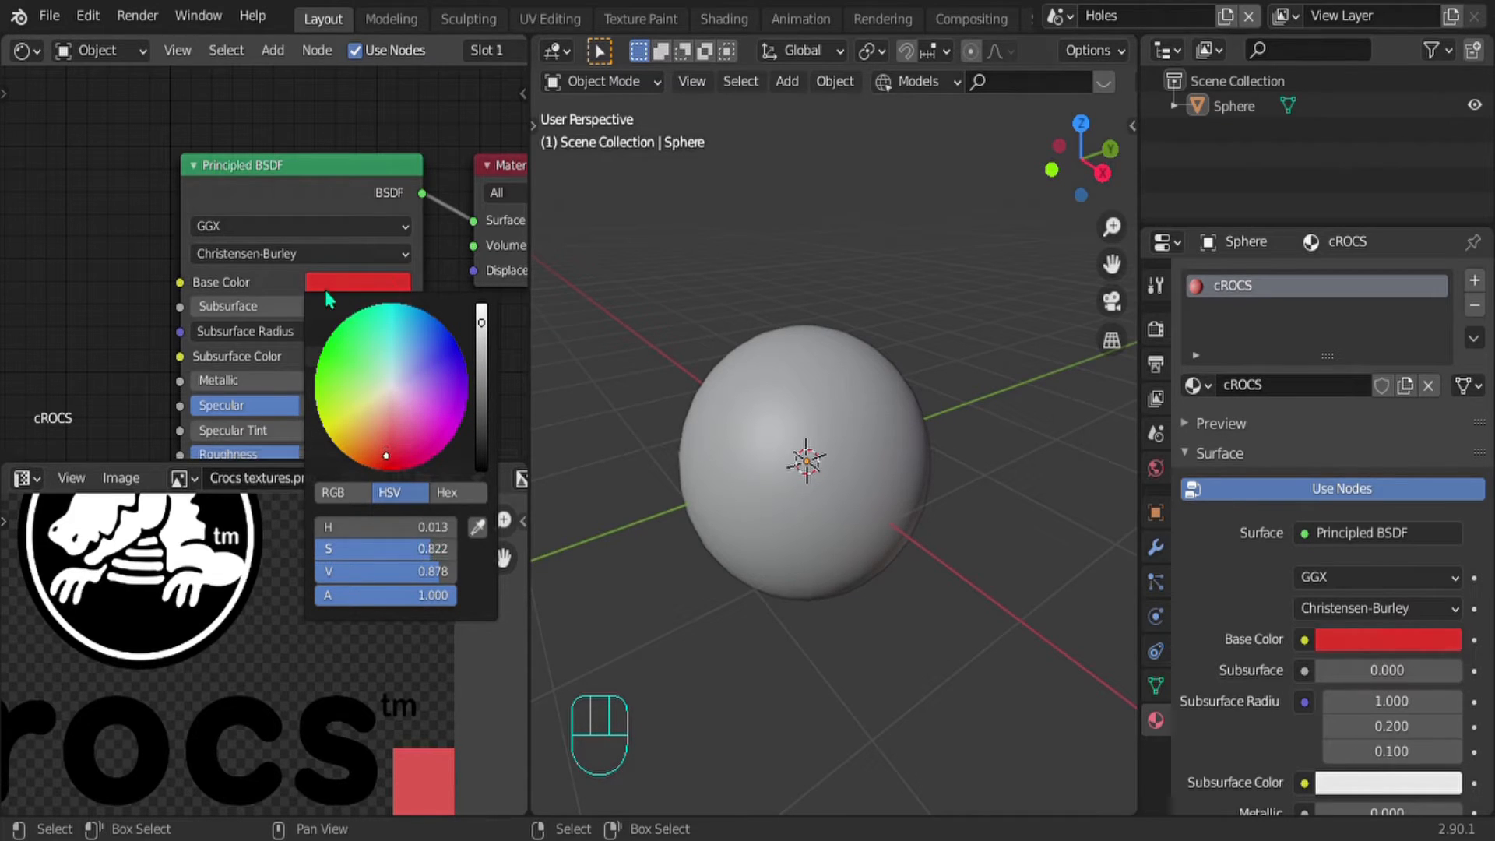
scroll(110, 251, down, 3)
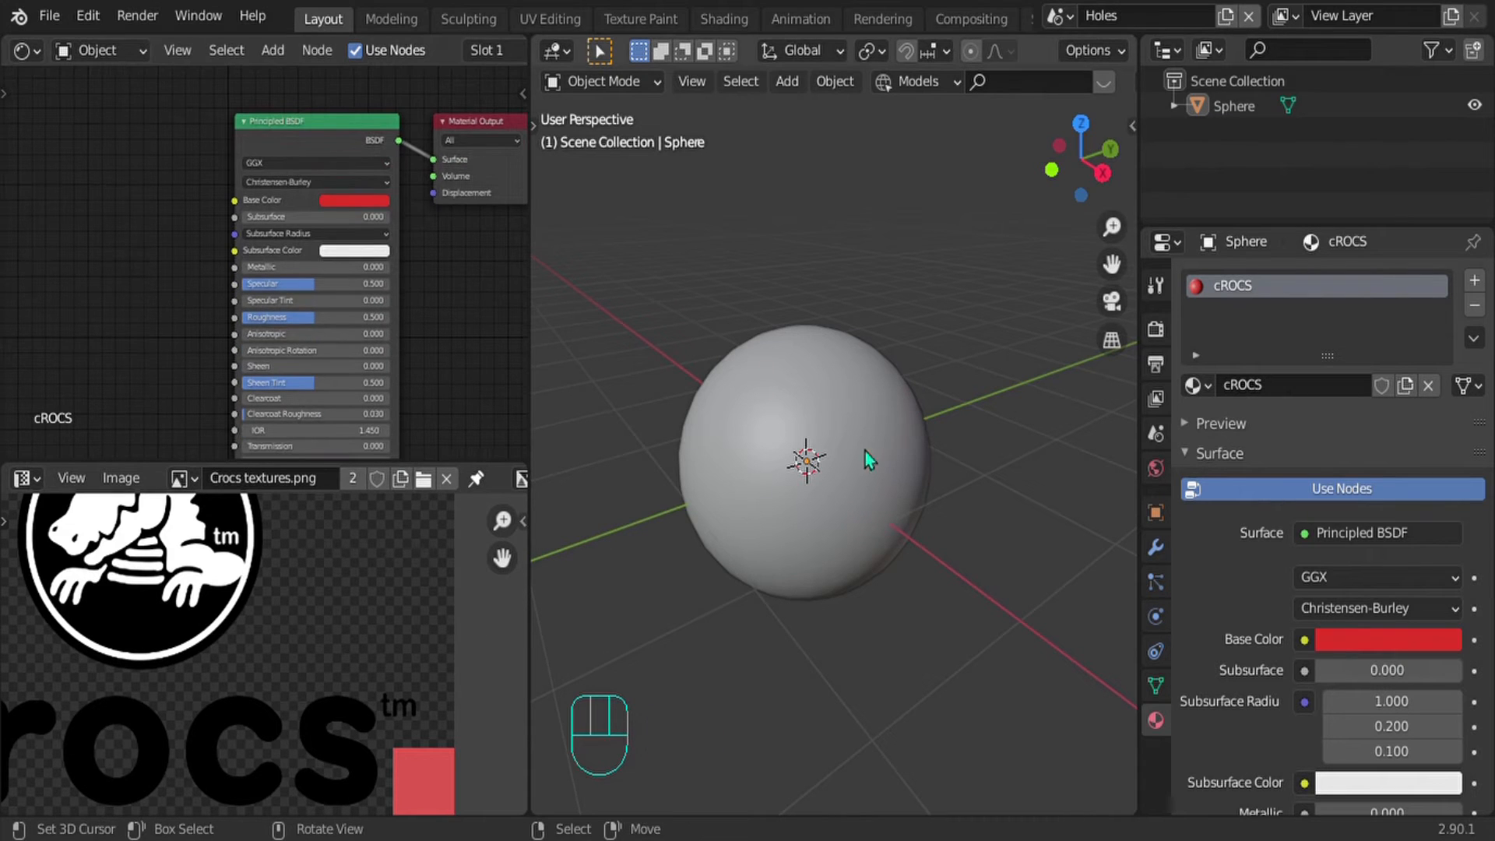
Step: Switch the 3D viewport to Rendered shading and disable Scene World lighting to preview the red material on the sphere
mouse_move(818, 464)
shift+middle_down()
mouse_move(805, 456)
mouse_move(816, 427)
shift+middle_up()
key(z)
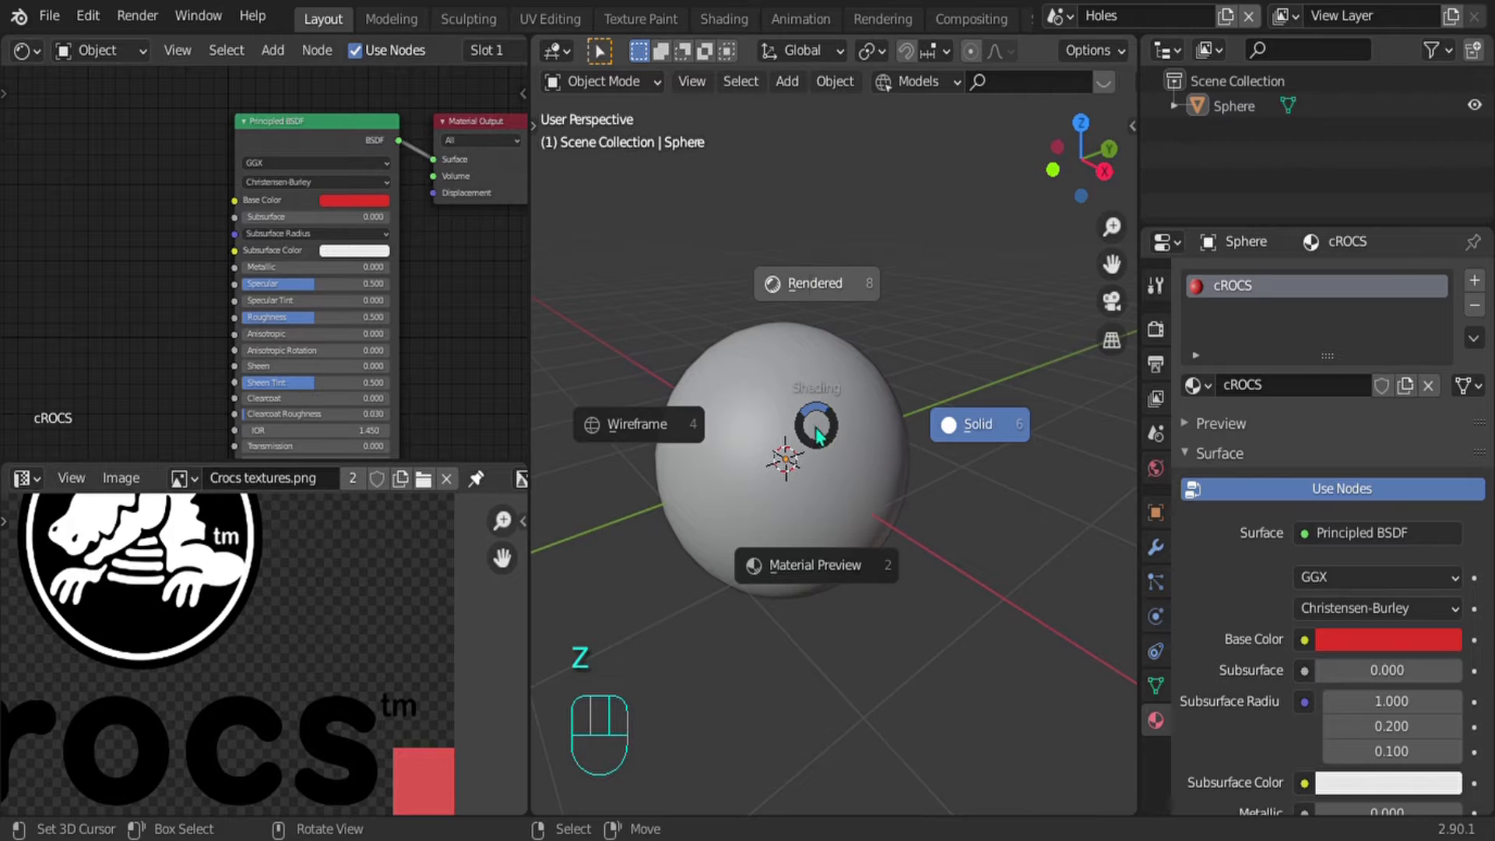
click(791, 273)
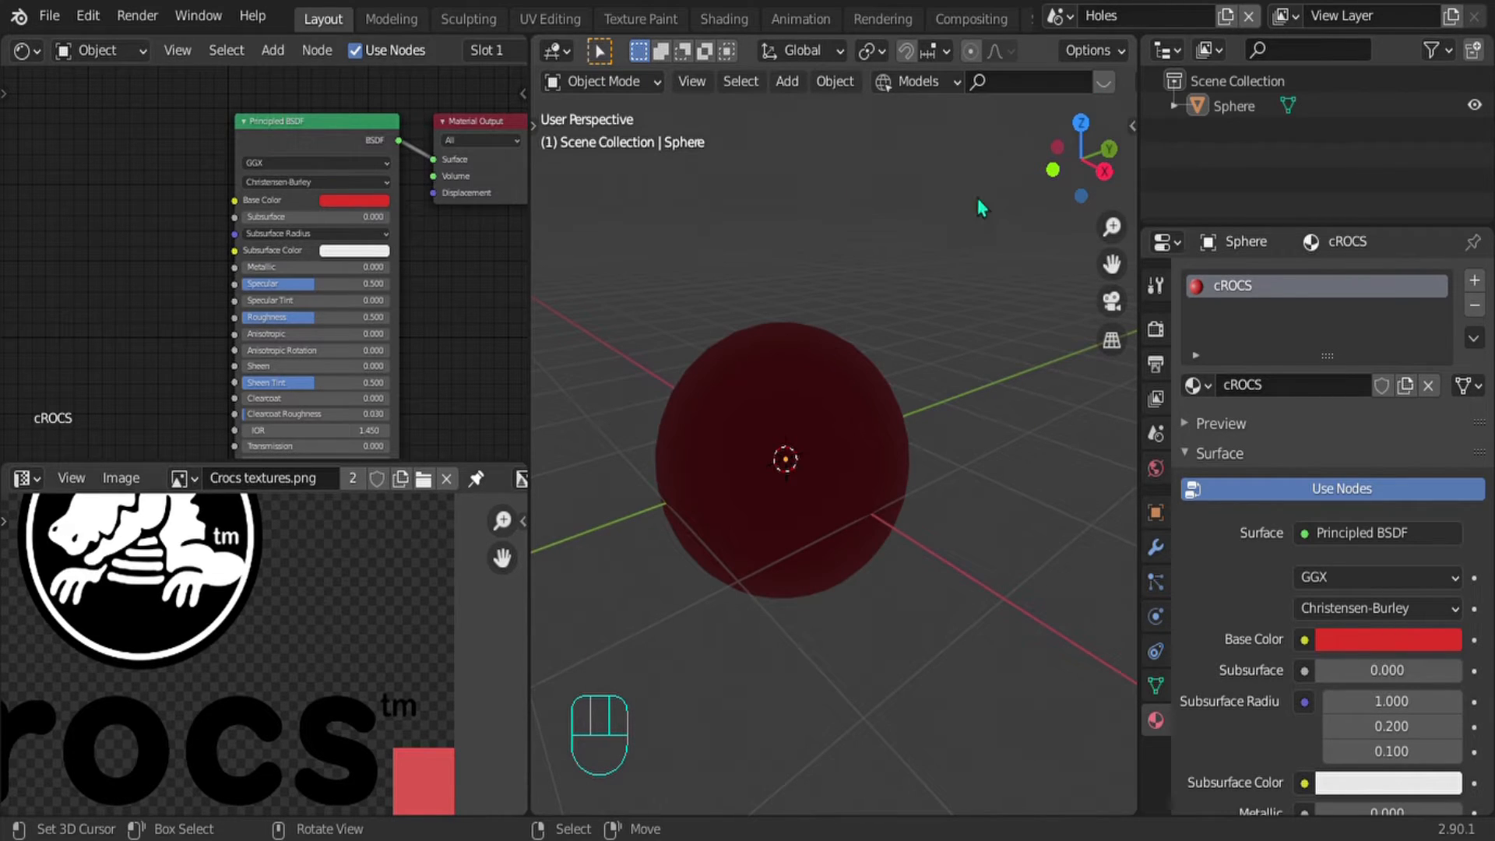
scroll(1017, 87, down, 6)
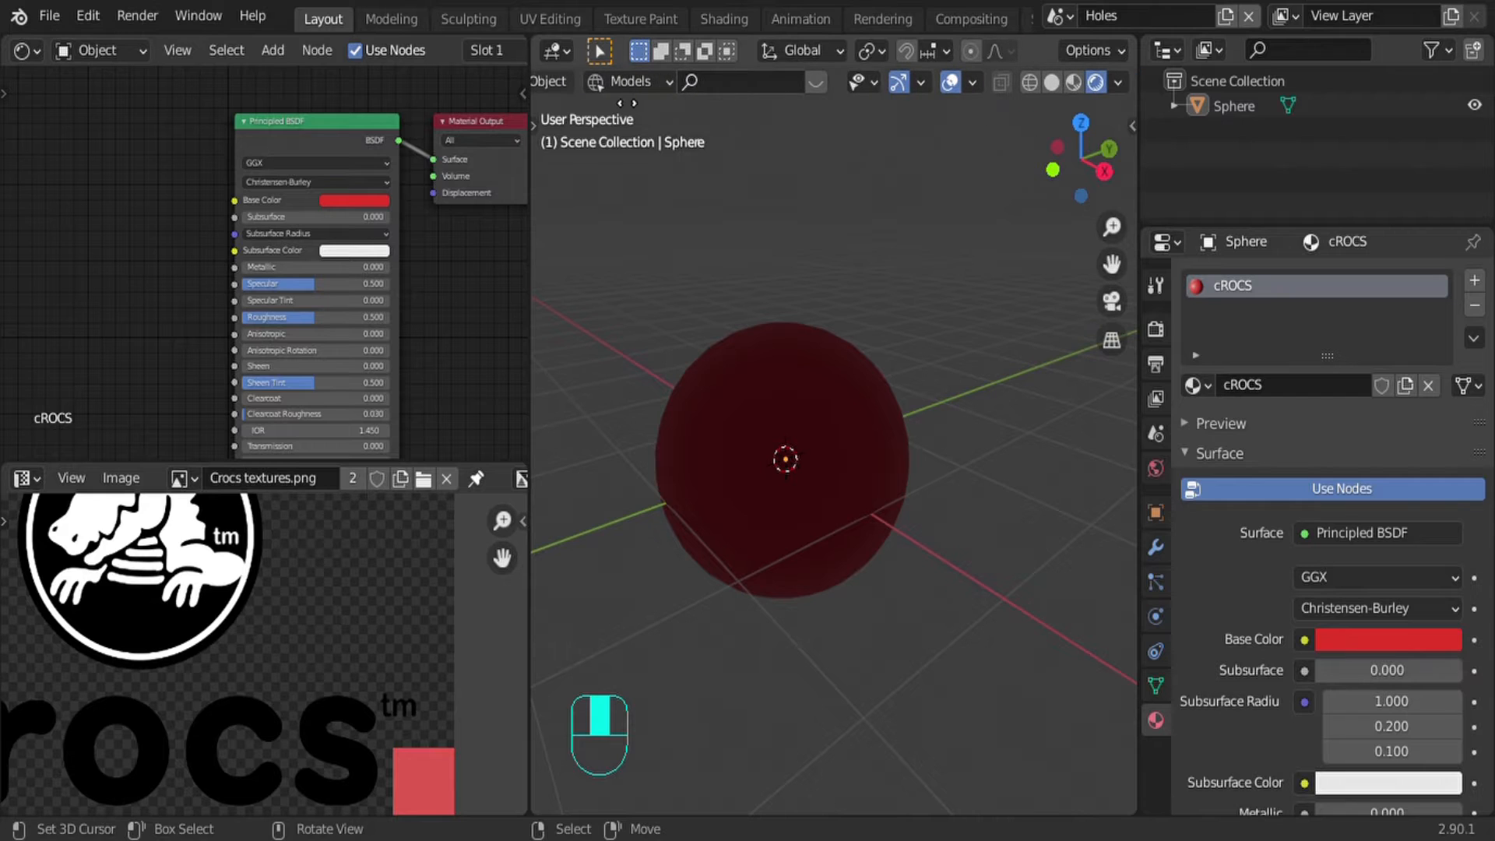
click(1122, 82)
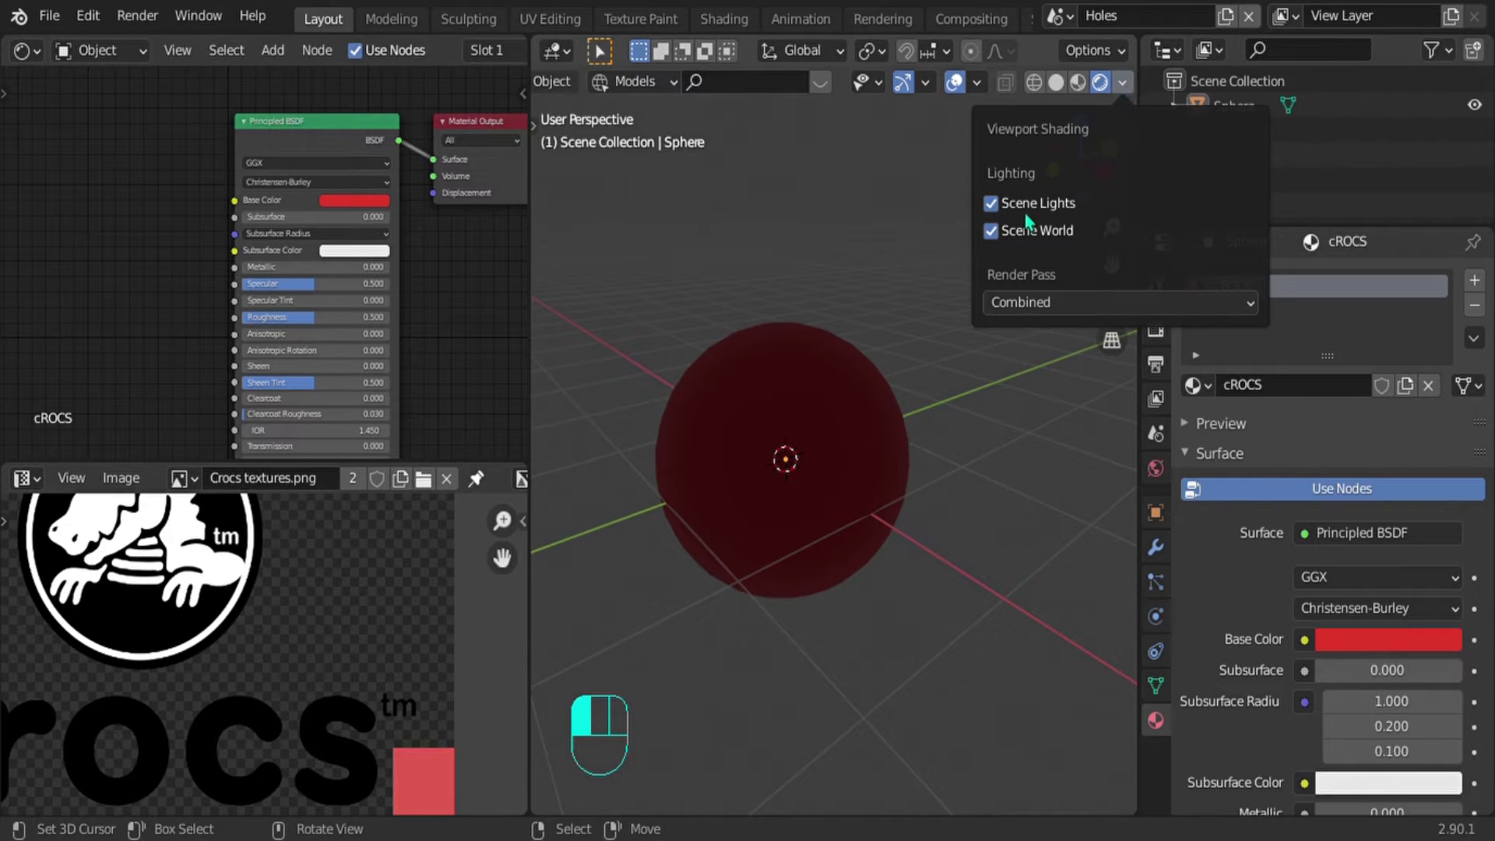
click(991, 231)
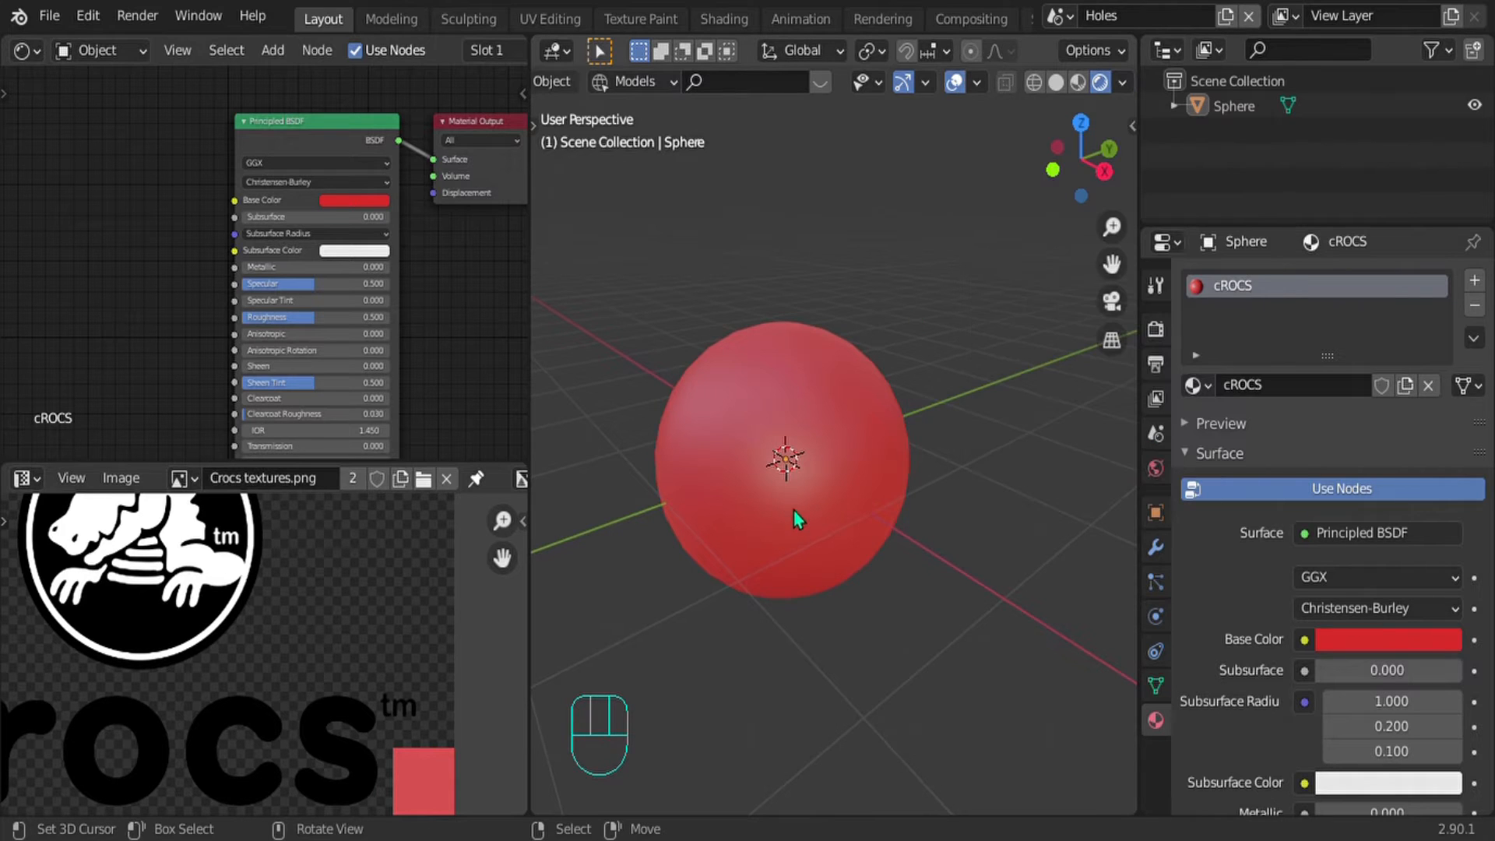
scroll(794, 514, up, 3)
shift+middle_drag(797, 506, 871, 478)
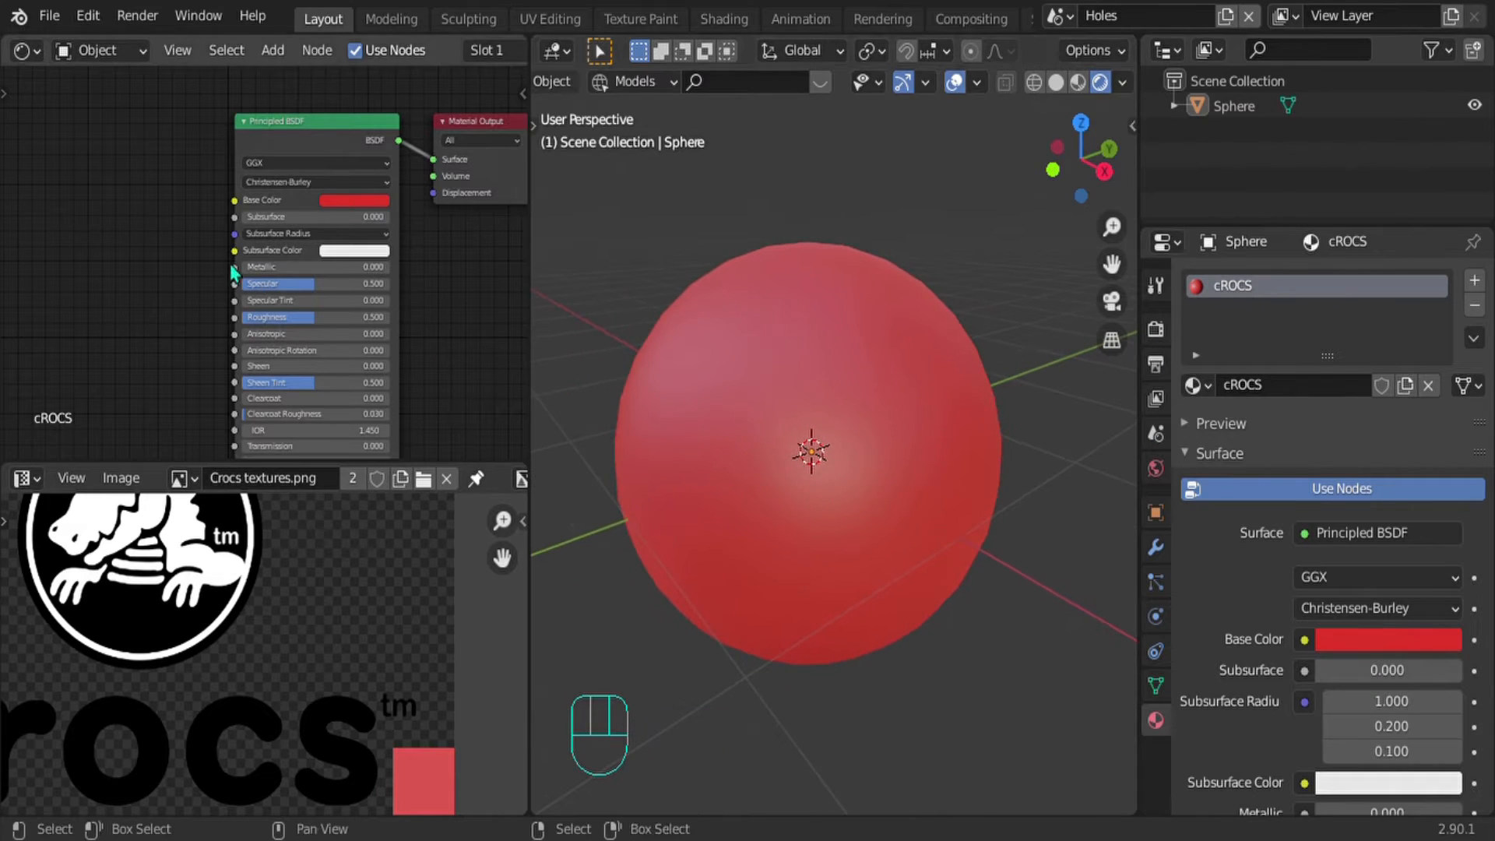
scroll(203, 310, down, 2)
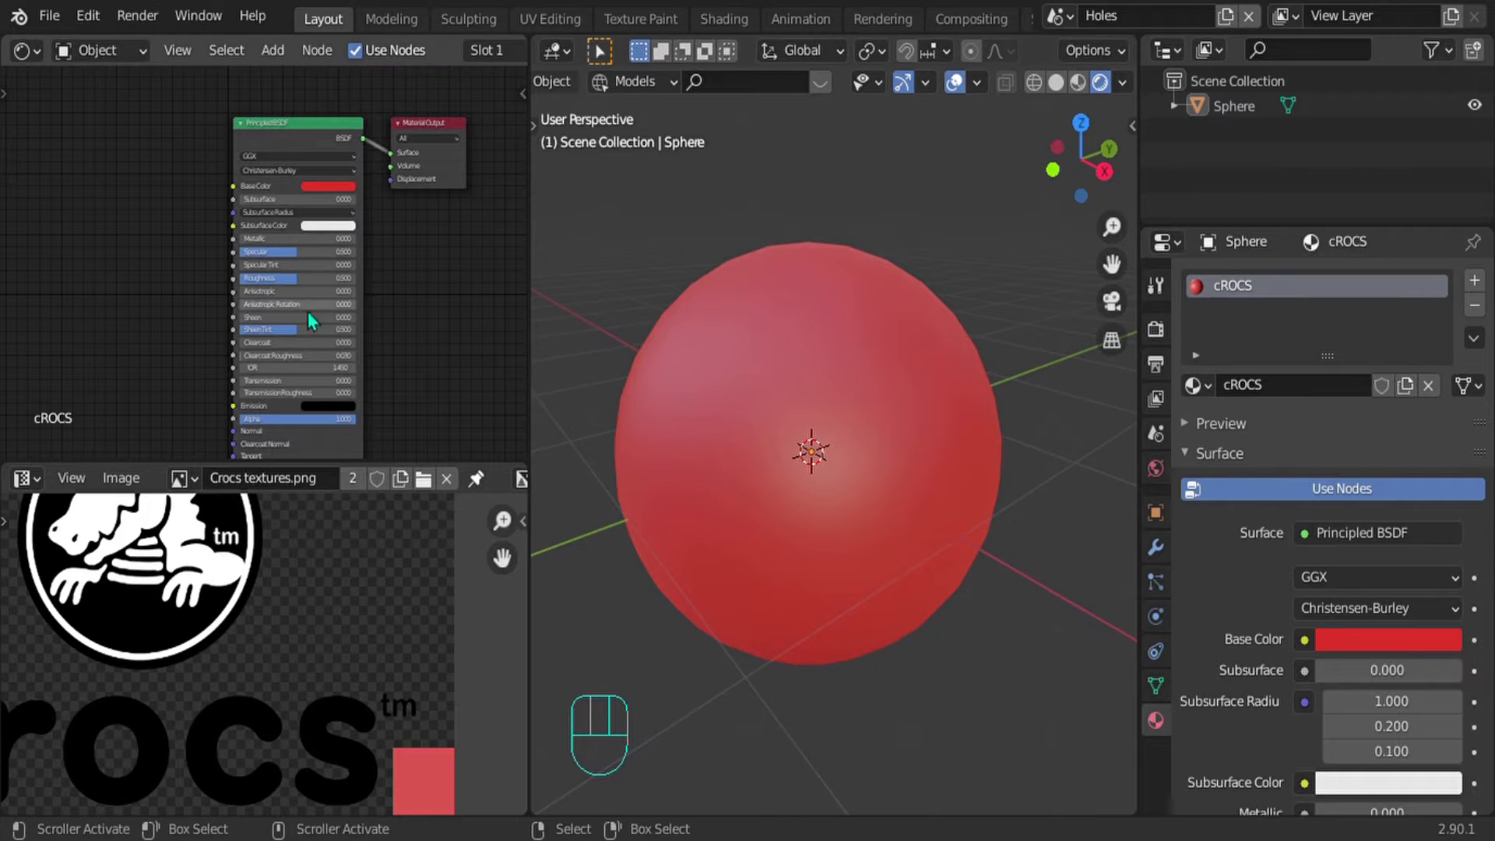
scroll(236, 330, up, 3)
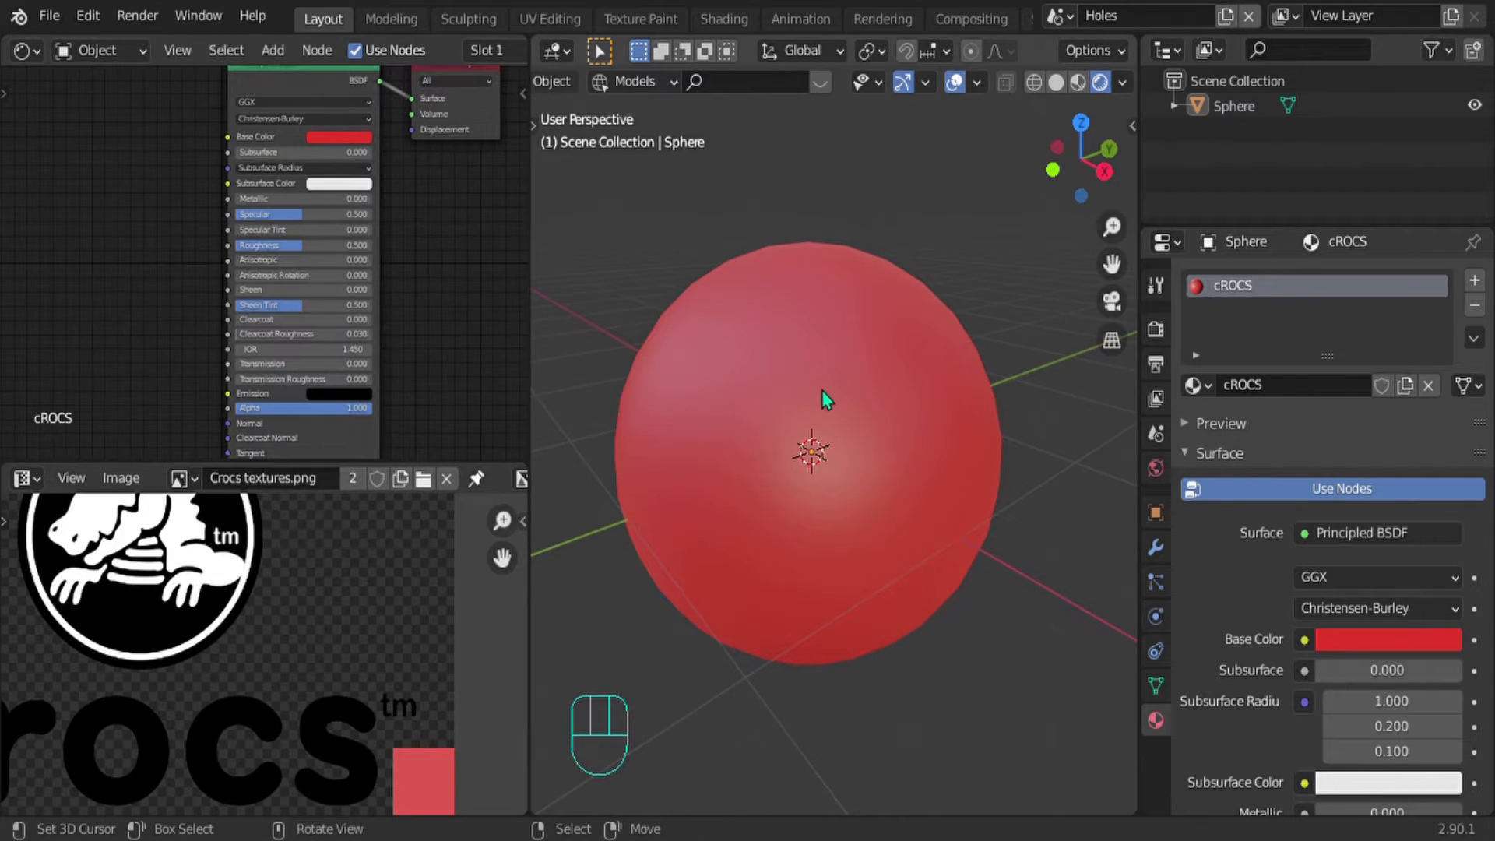
Step: Load Lateral.png into the image editor and examine the fine surface grain of the shoe up close
click(185, 478)
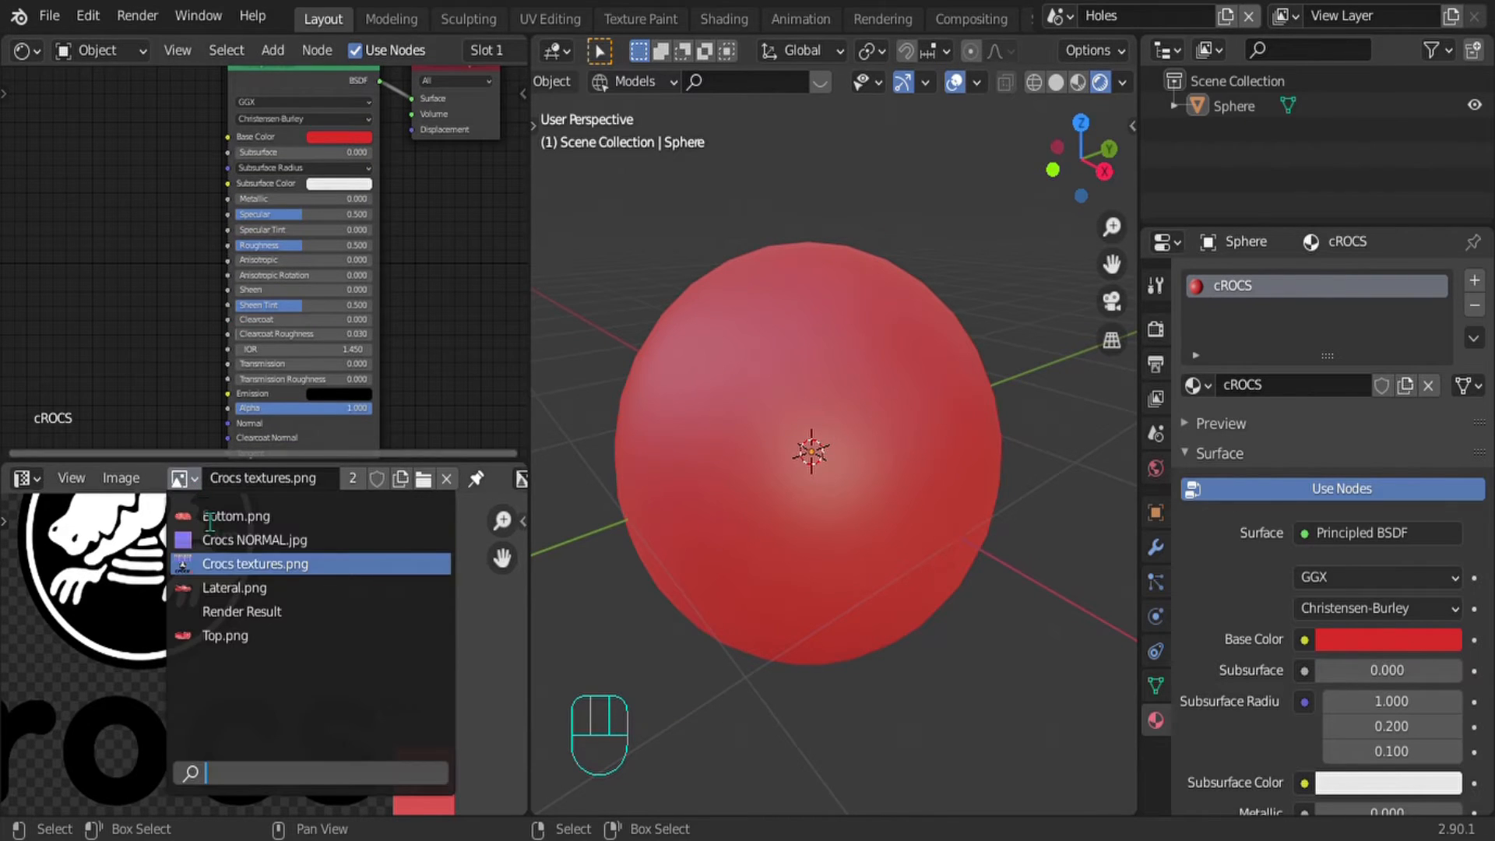
click(224, 587)
key(shift+Home)
scroll(254, 601, up, 5)
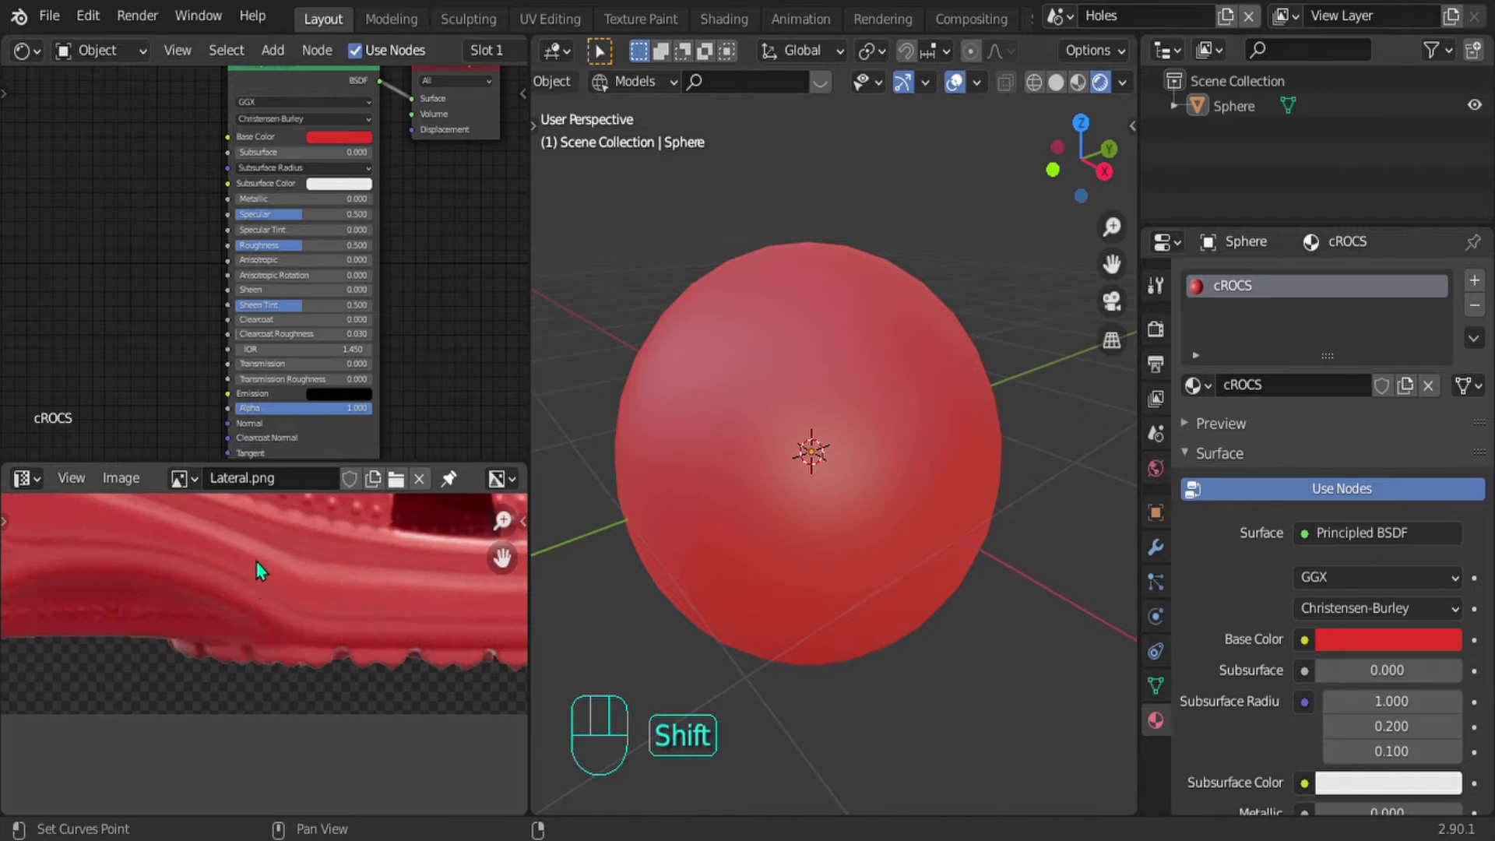
shift+middle_drag(255, 562, 279, 701)
scroll(290, 641, up, 3)
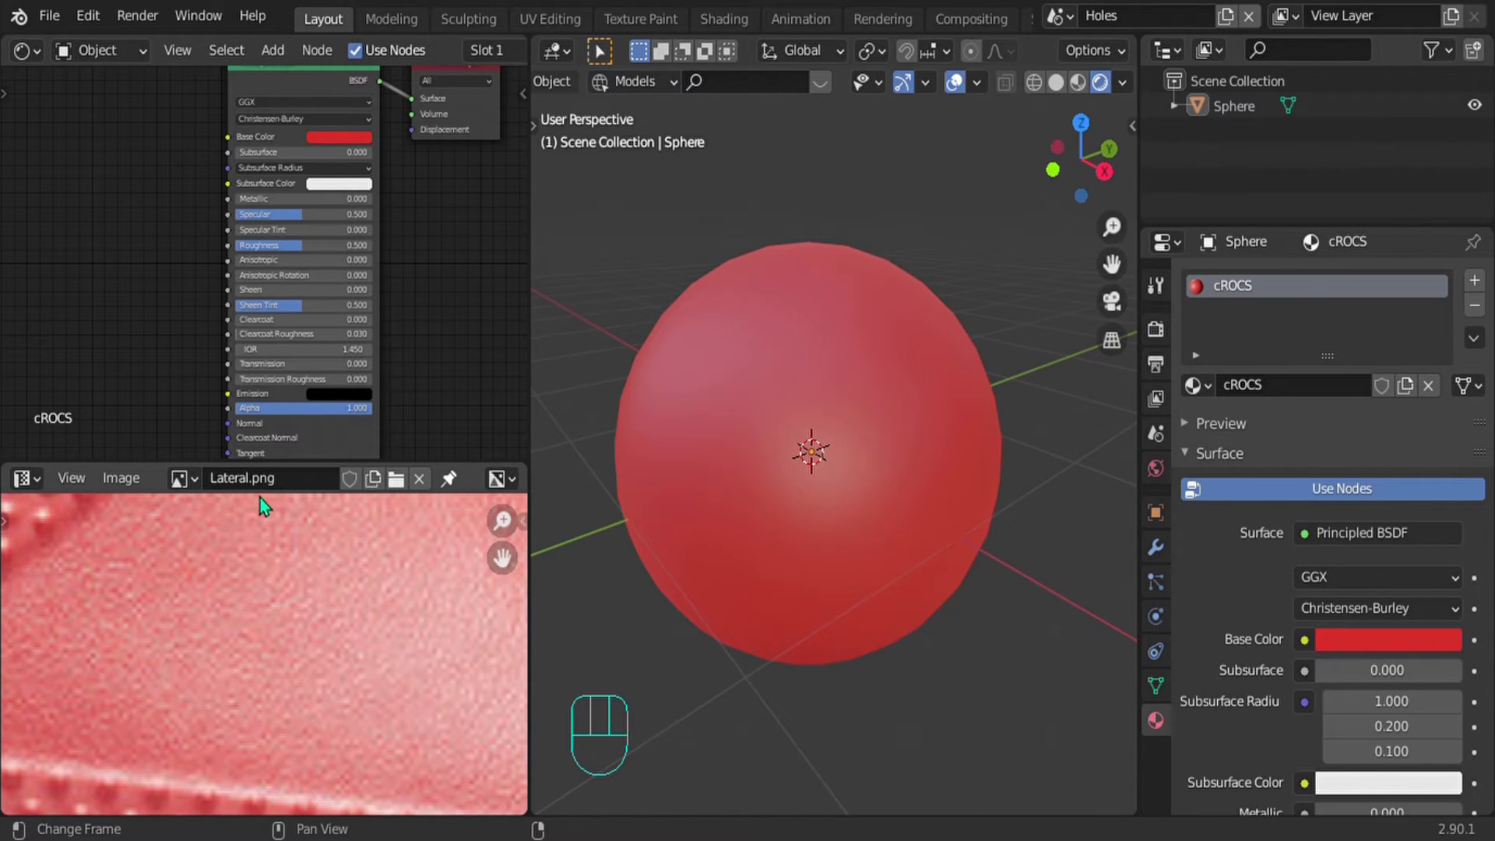
click(260, 452)
scroll(166, 610, down, 2)
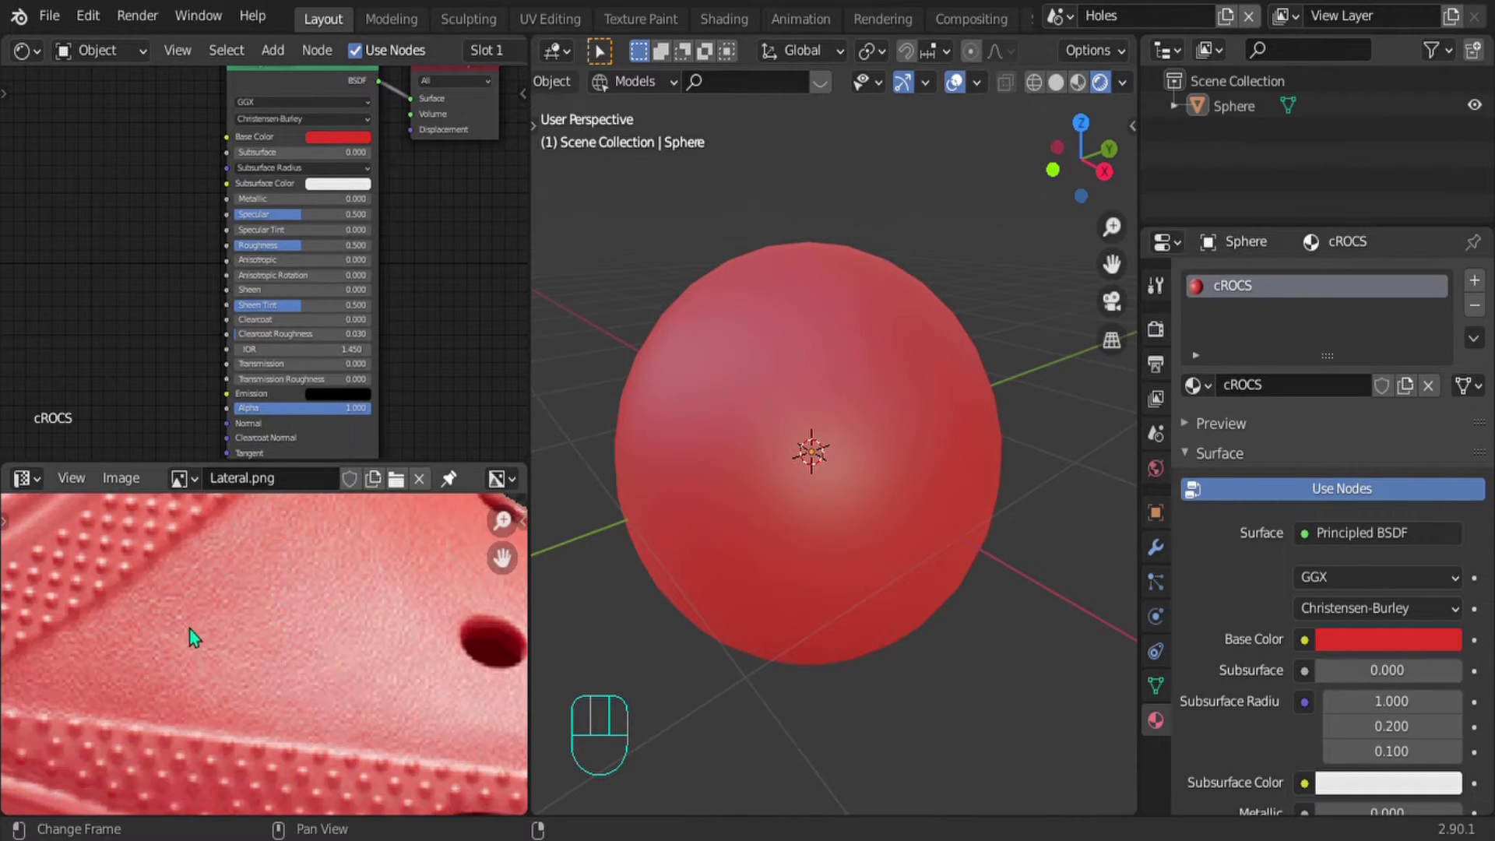
scroll(247, 304, down, 2)
Step: Add a Noise Texture node beside the Principled BSDF in the cROCS material
shift+middle_drag(237, 288, 297, 236)
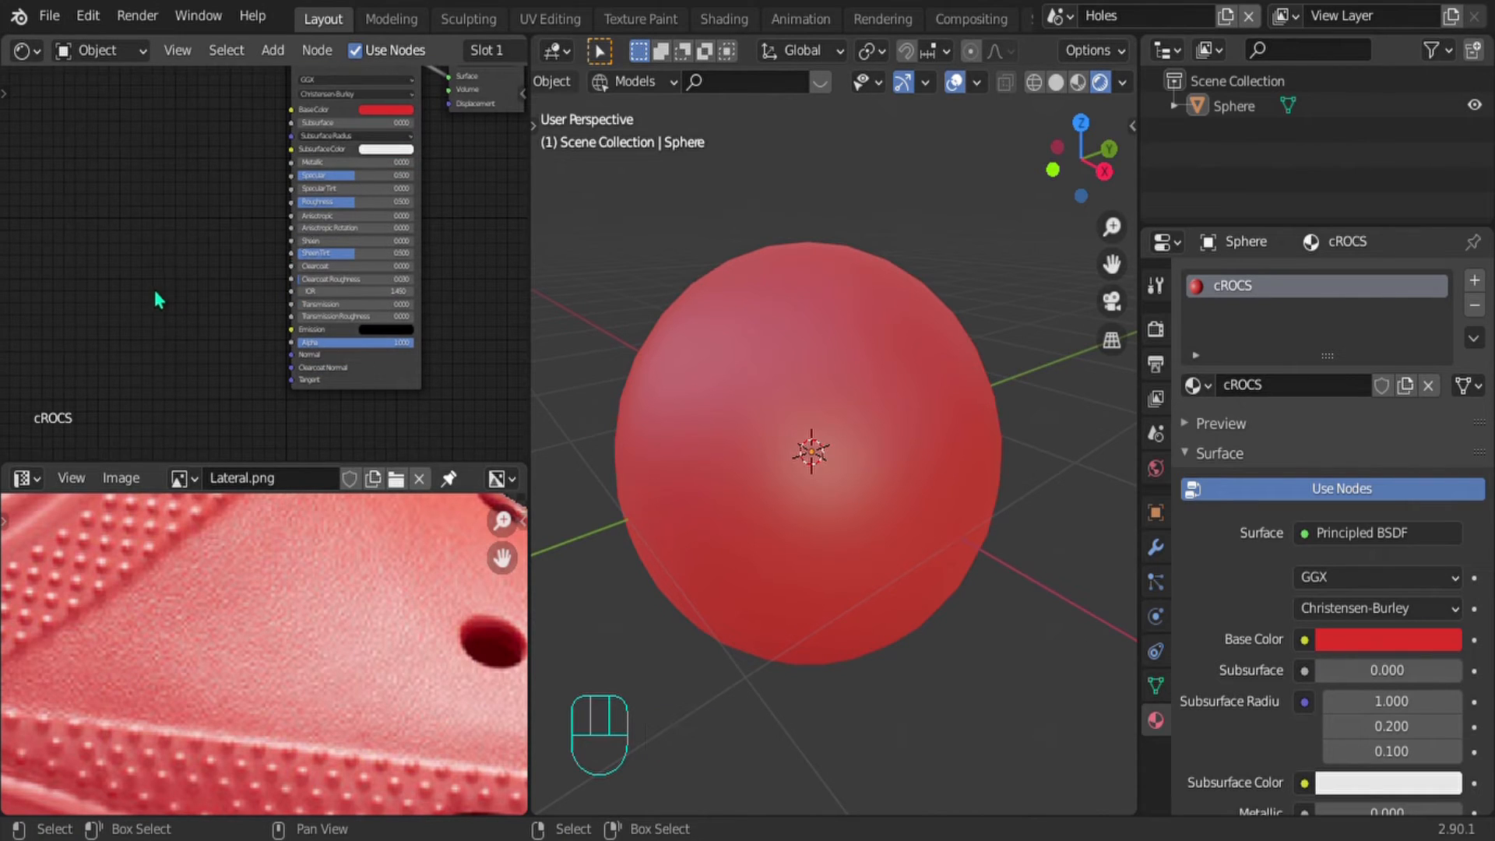
key(shift+a)
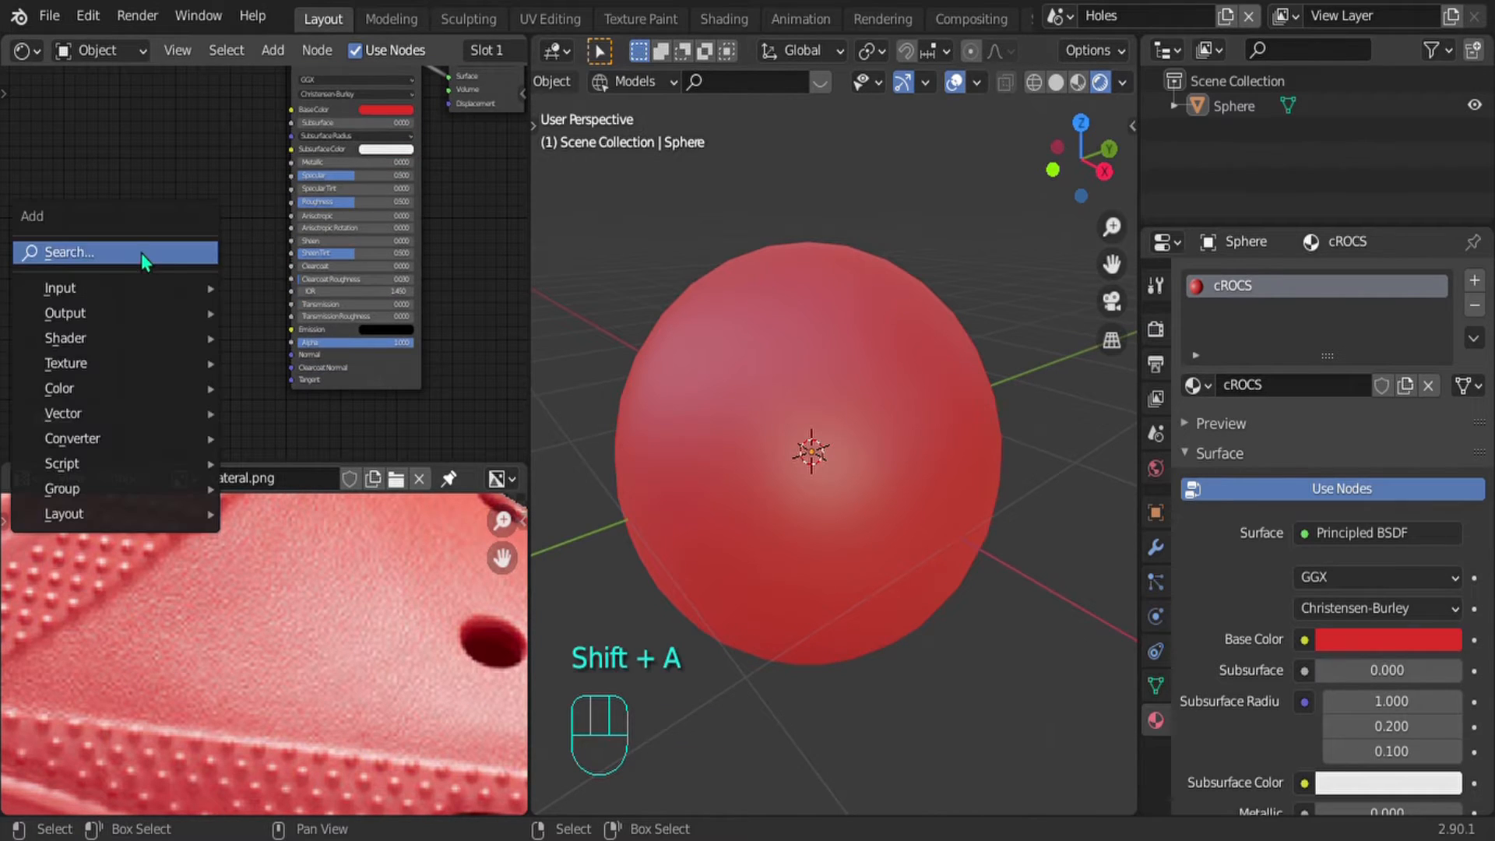
mouse_move(76, 366)
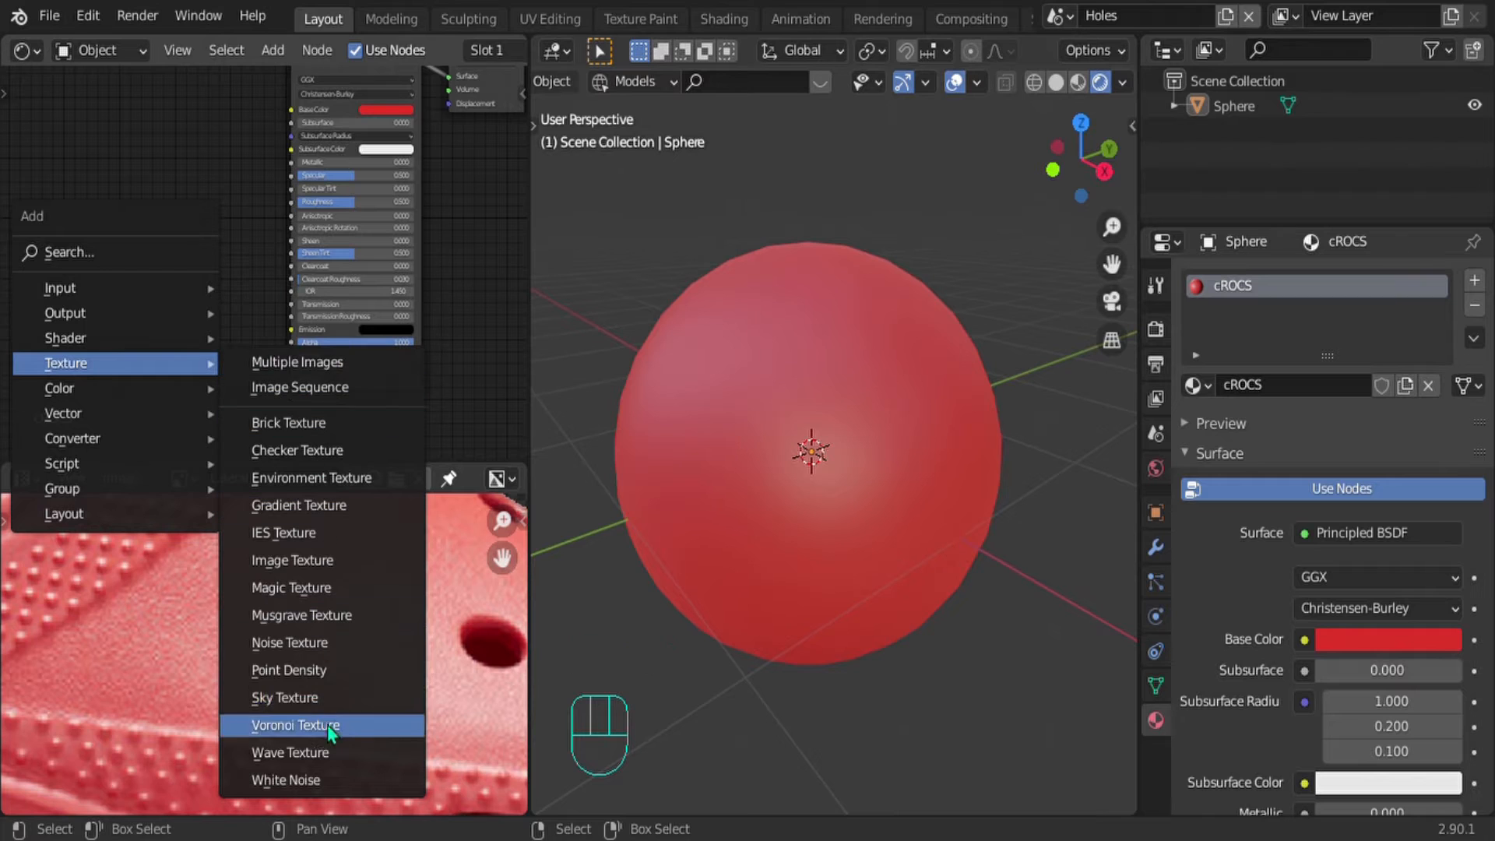
click(296, 643)
click(171, 274)
Step: Add a ColorRamp node next to the Noise Texture and shift both nodes away from the Principled BSDF
key(shift+a)
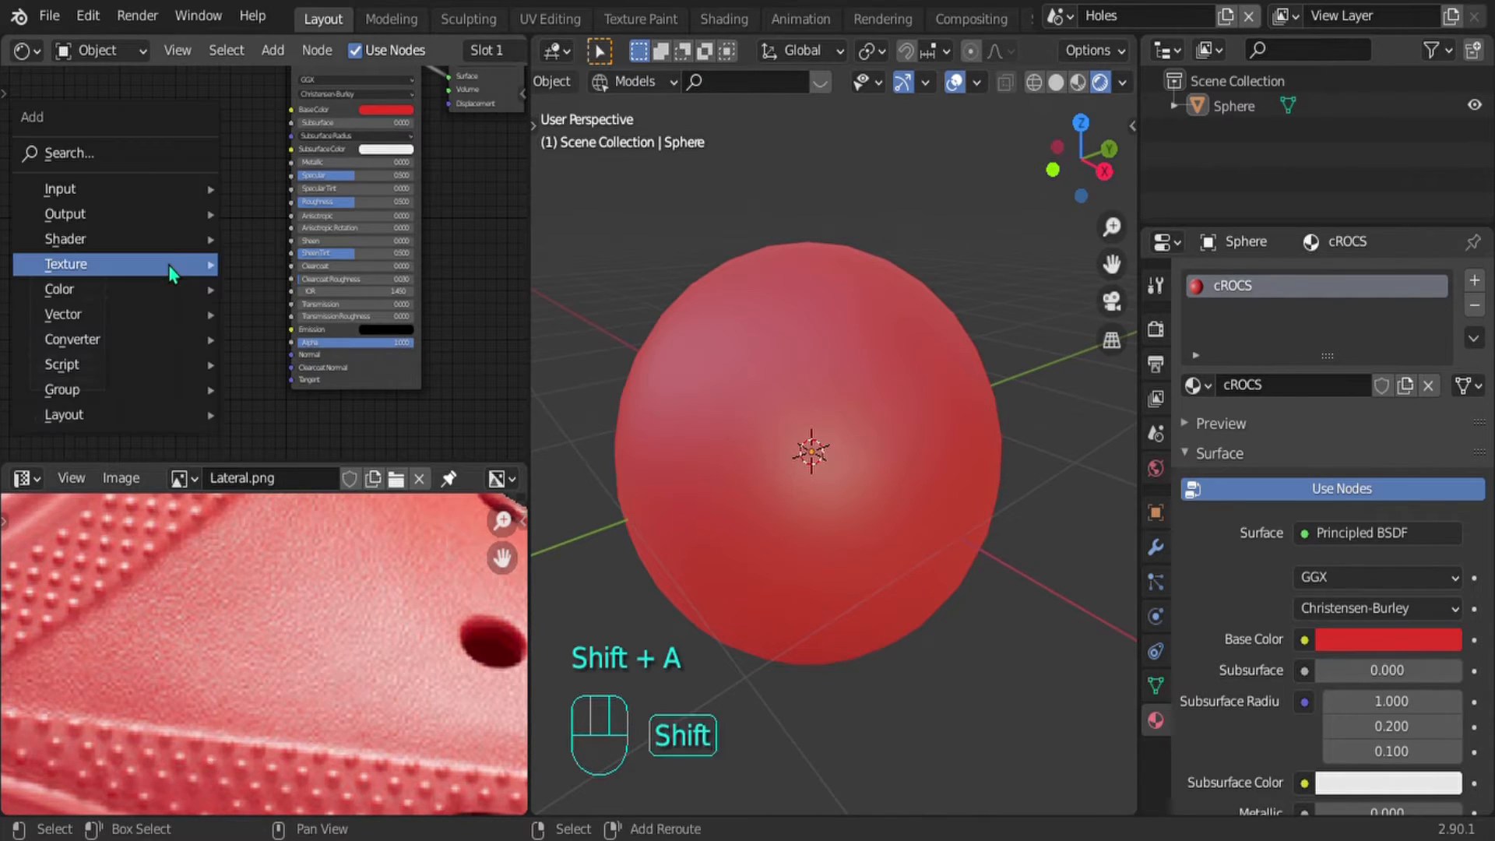
click(156, 158)
text(col)
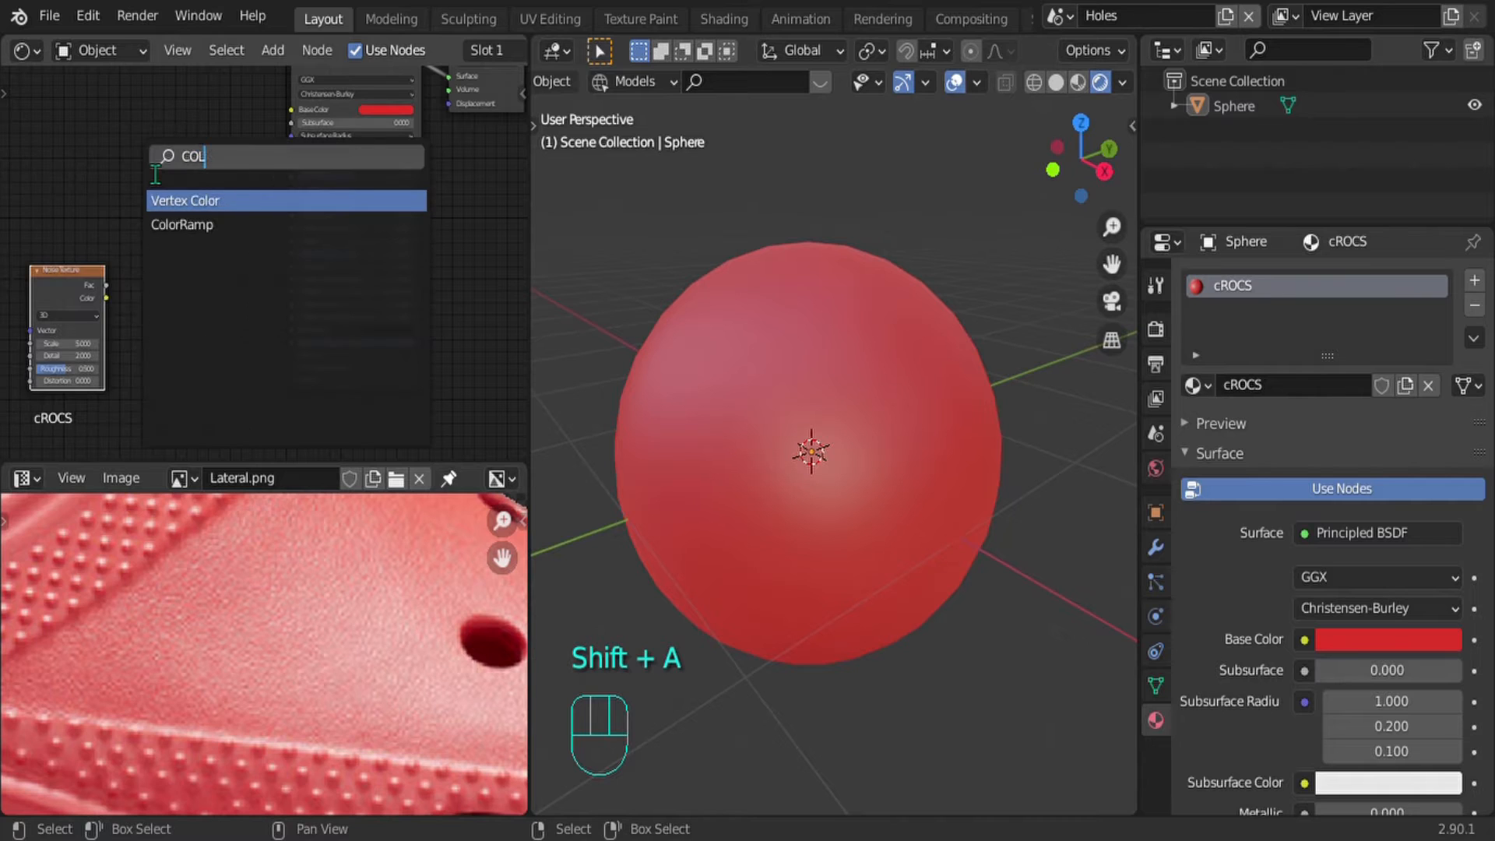
key(Down)
key(Return)
click(197, 343)
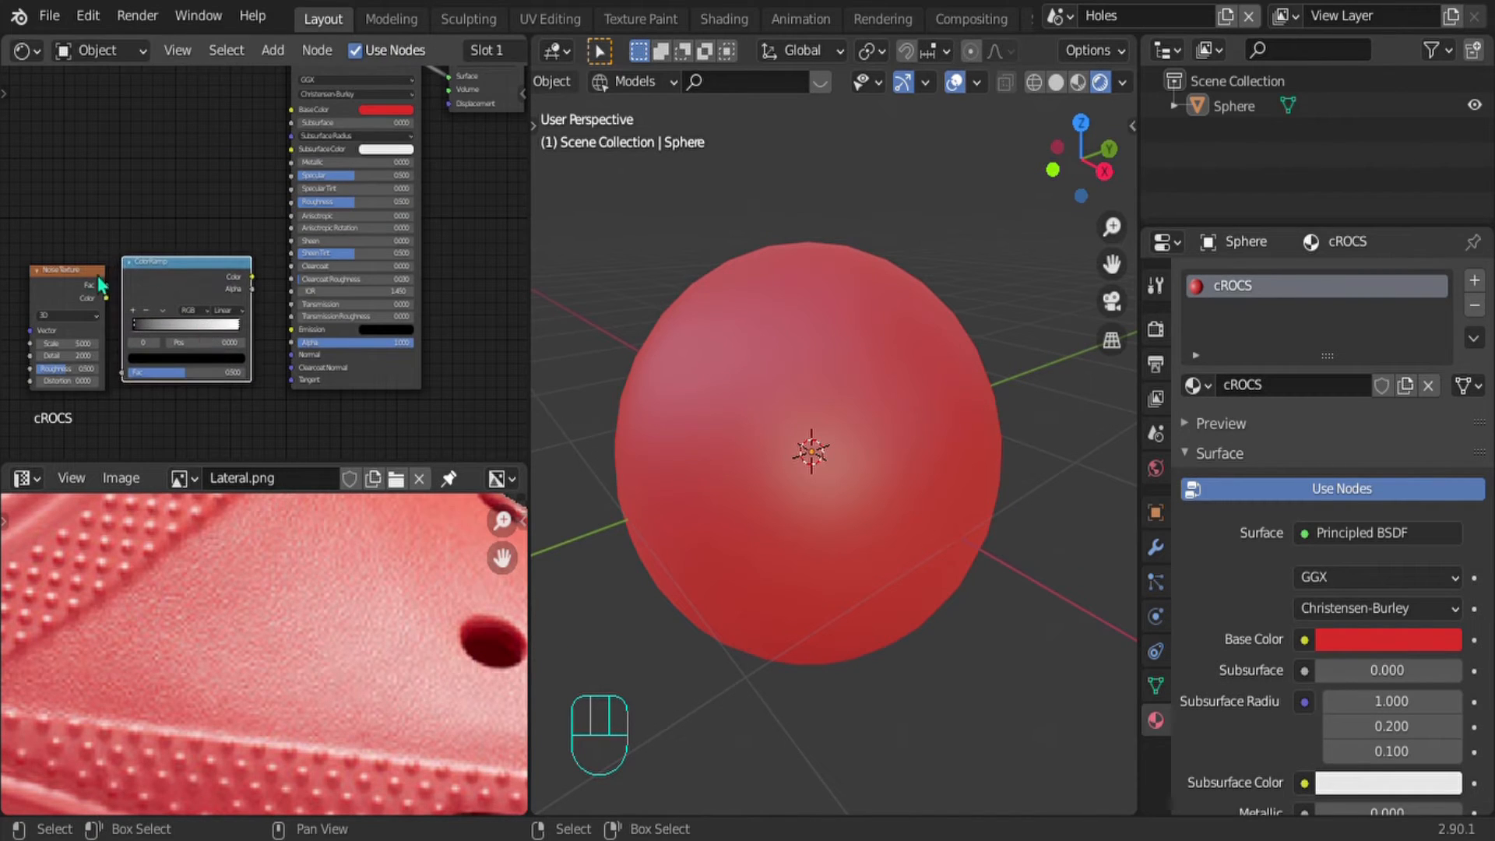
key(g)
click(134, 337)
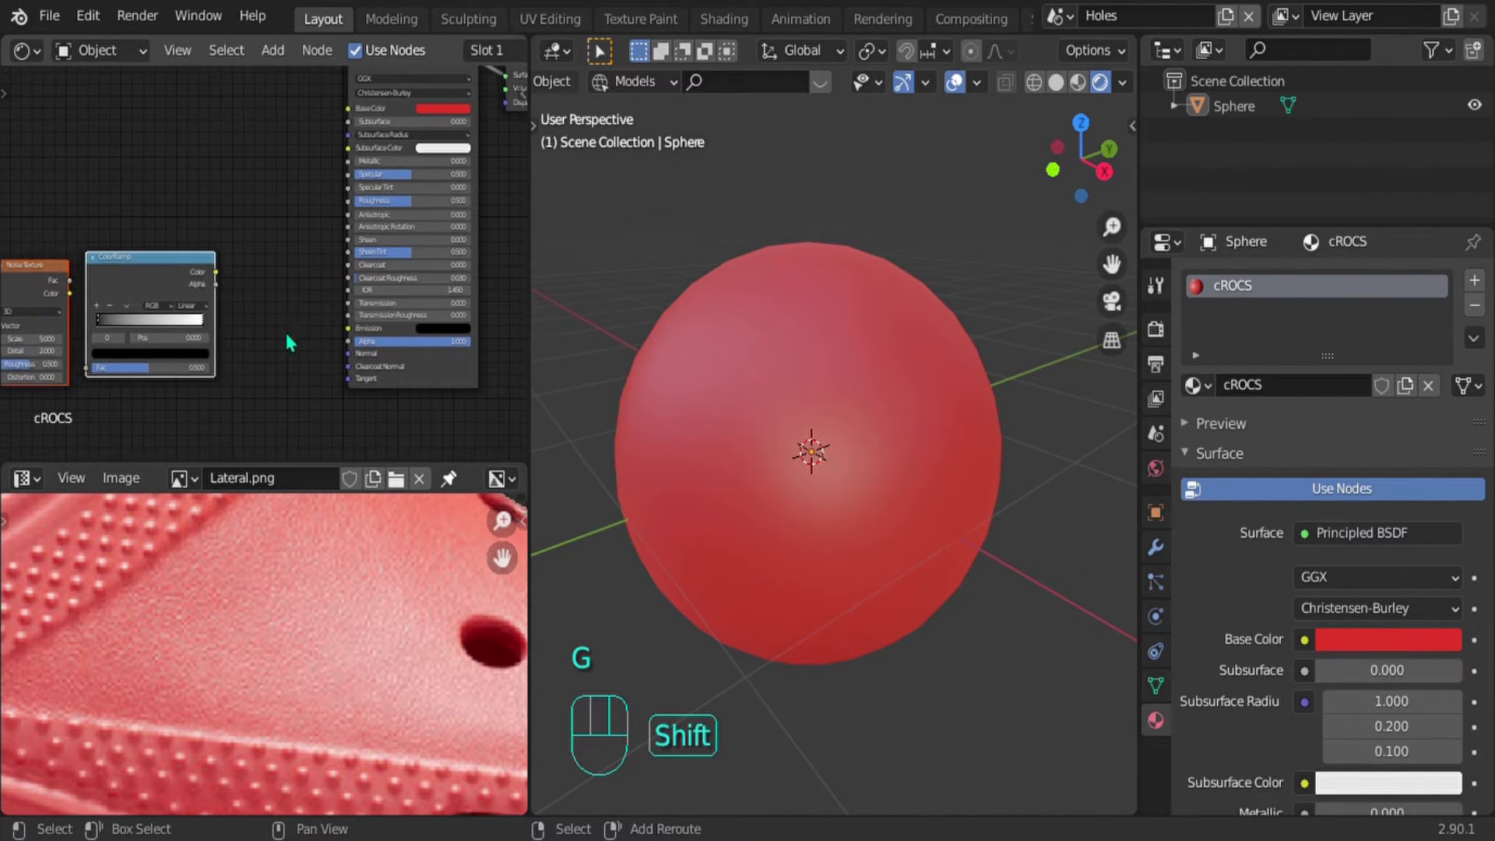
Step: Add a Bump node between the ColorRamp and the Principled BSDF, and space the other two nodes away from it
key(shift+a)
click(284, 328)
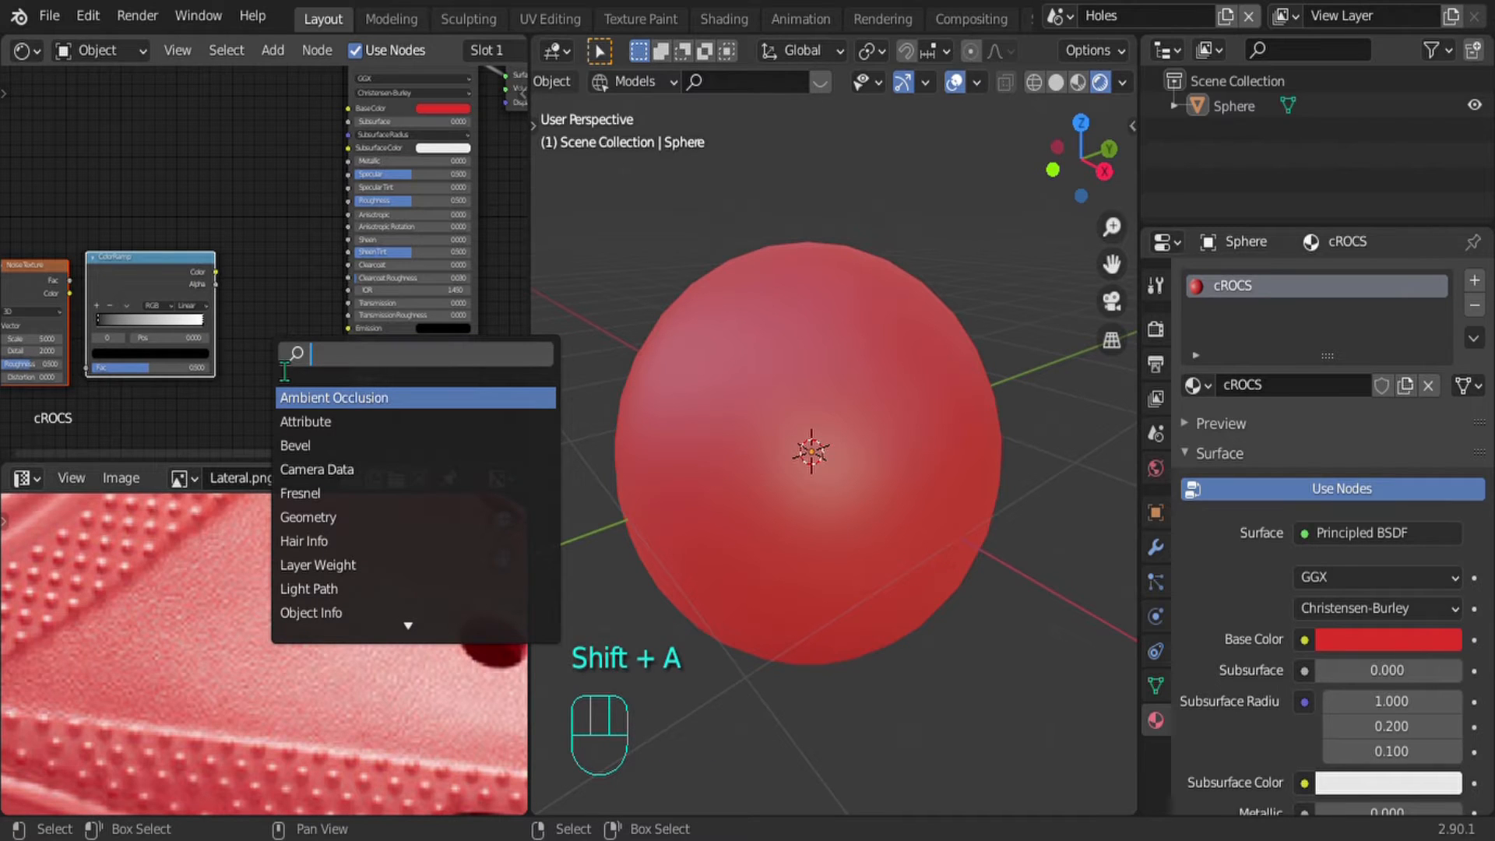
text(BUMP)
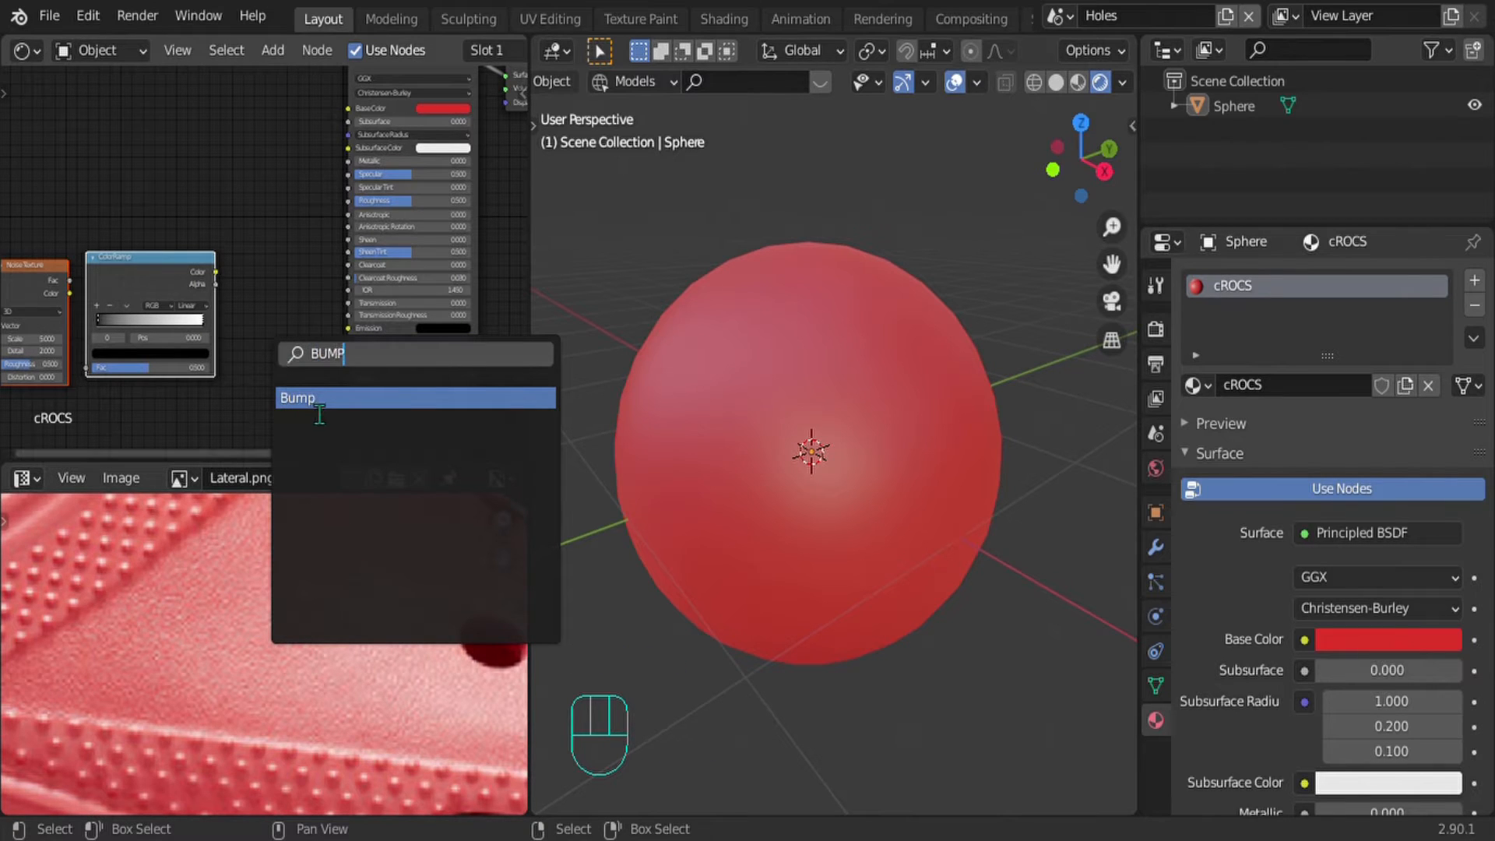
key(Return)
click(245, 286)
shift+middle_drag(321, 255, 428, 226)
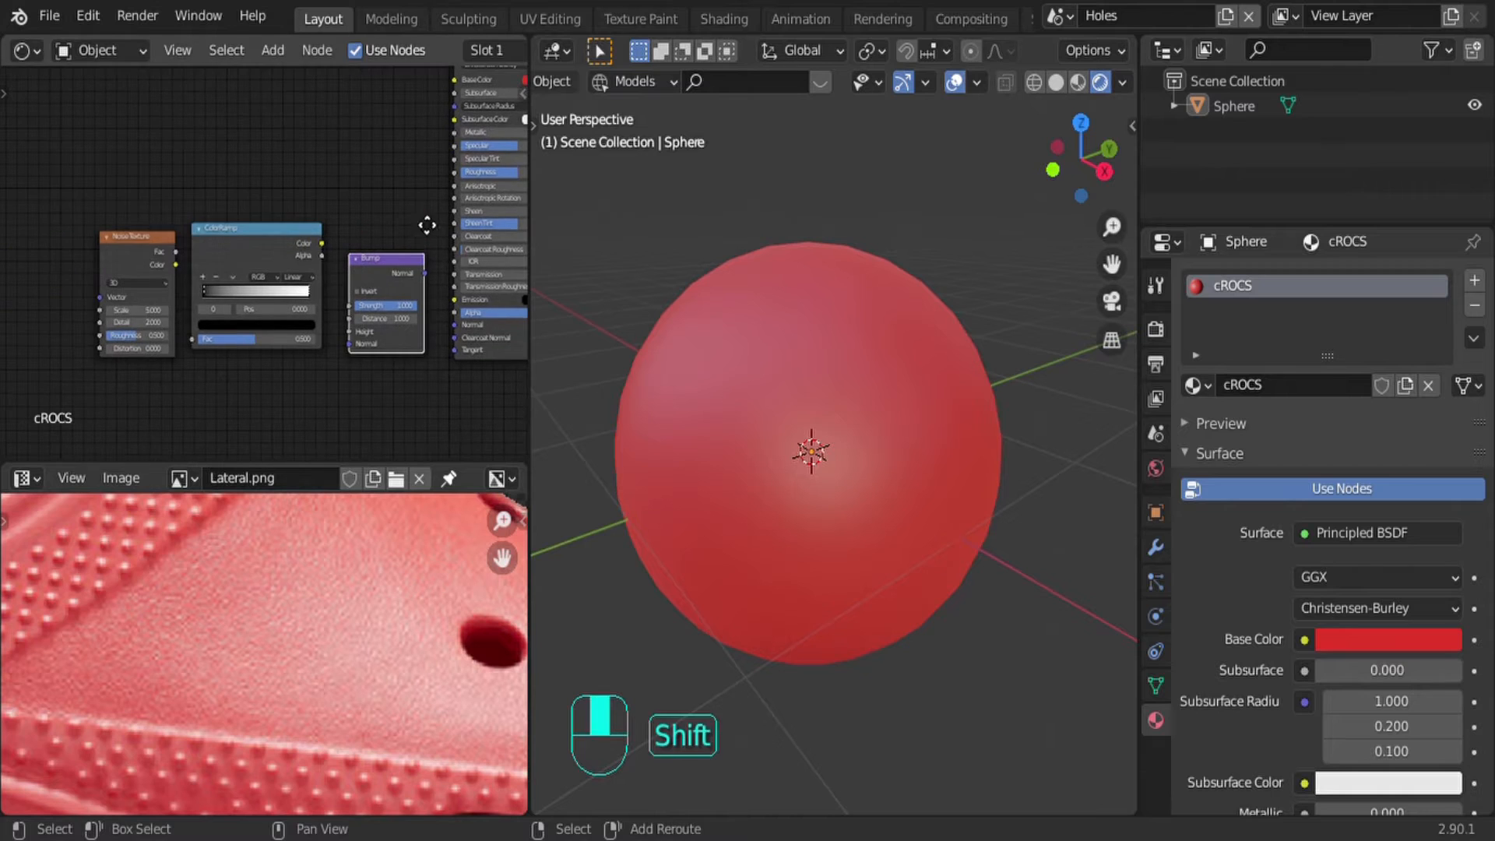
drag(270, 305, 116, 197)
key(g)
click(231, 306)
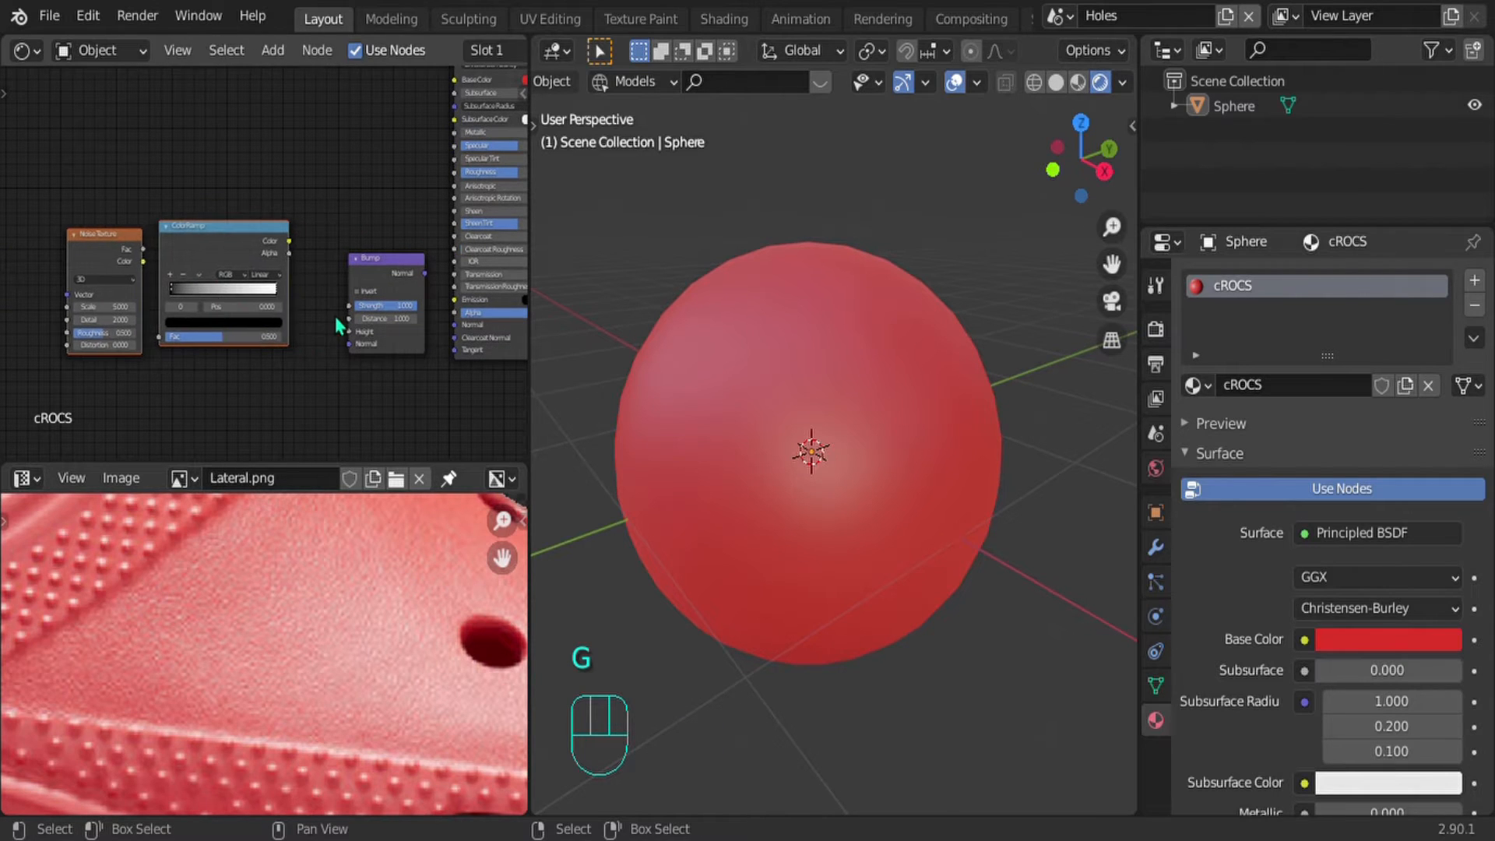
Step: Connect the Noise Texture's Fac output to the ColorRamp's Fac and the ColorRamp's Color output to the Bump node's Height
scroll(335, 316, up, 2)
click(102, 185)
drag(99, 246, 123, 366)
shift+middle_drag(274, 274, 159, 286)
scroll(167, 279, up, 2)
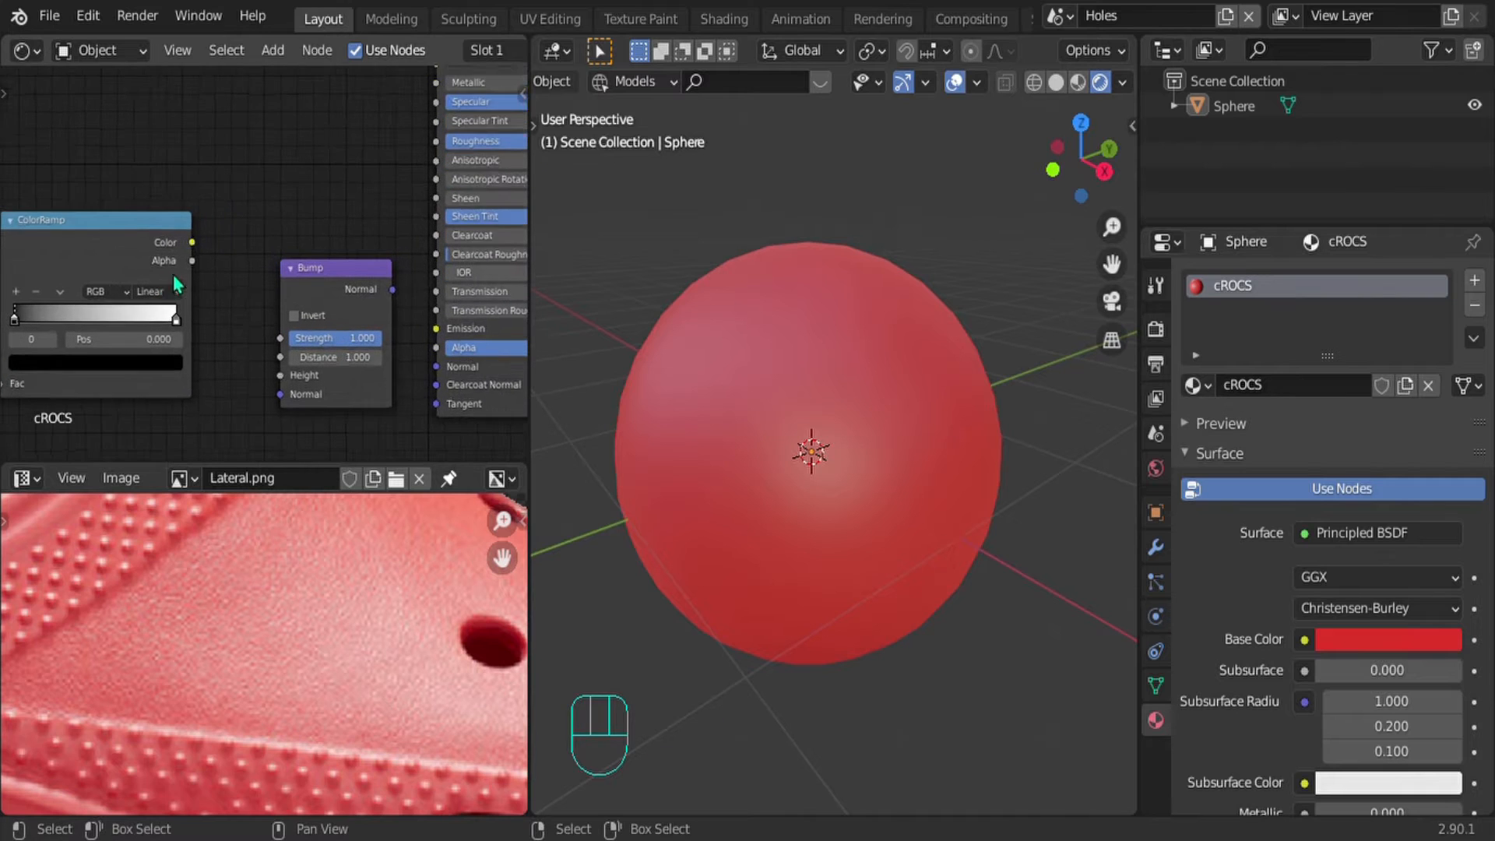
drag(187, 241, 283, 384)
Step: Connect the Bump node's Normal output to the Principled BSDF's Normal input and reduce the Bump Strength to 0.213
middle_drag(397, 334, 200, 211)
drag(218, 213, 238, 255)
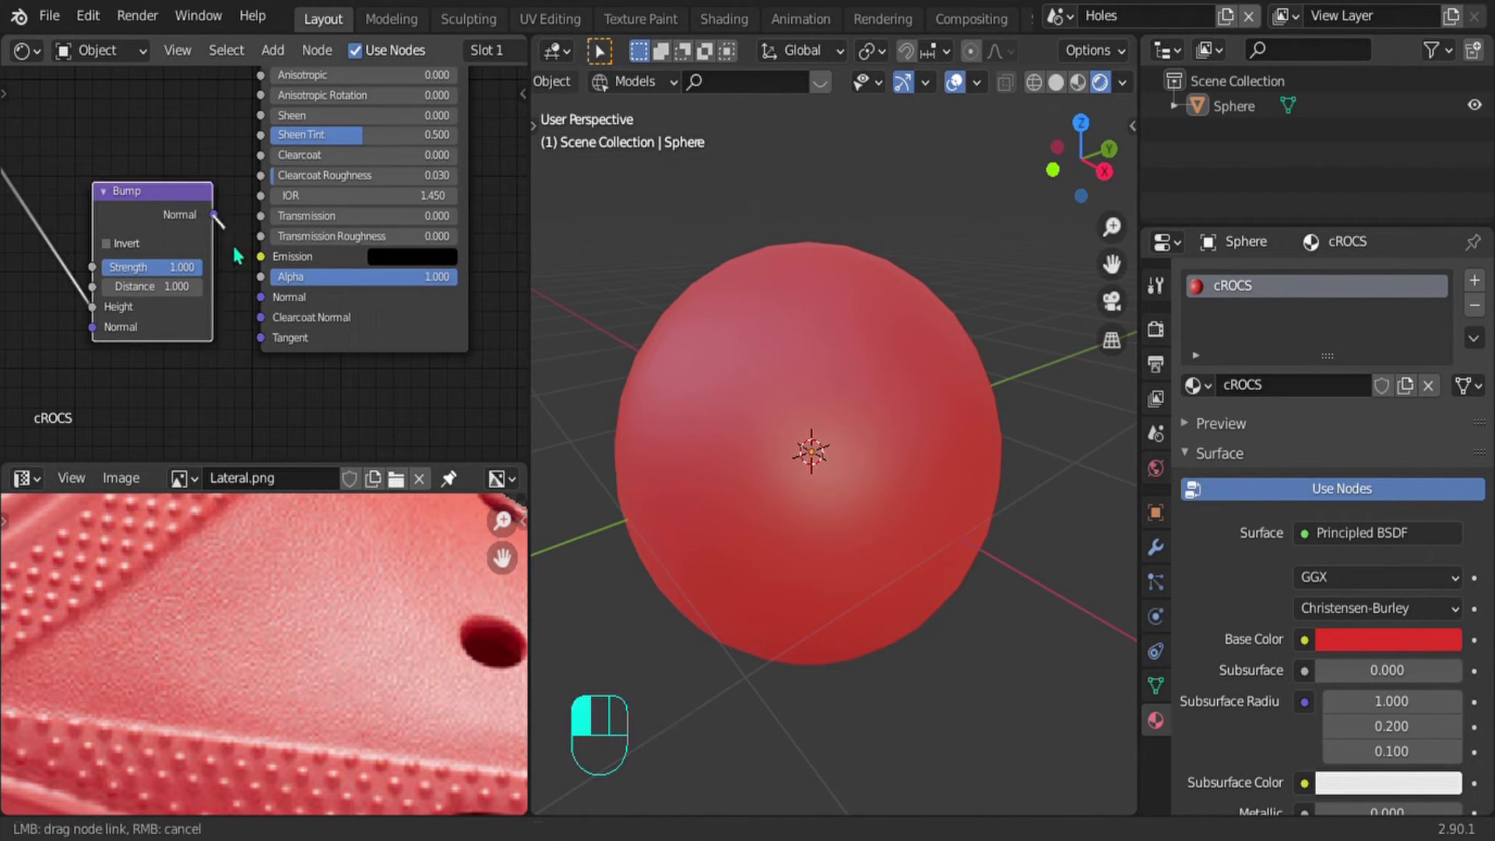
drag(264, 313, 263, 313)
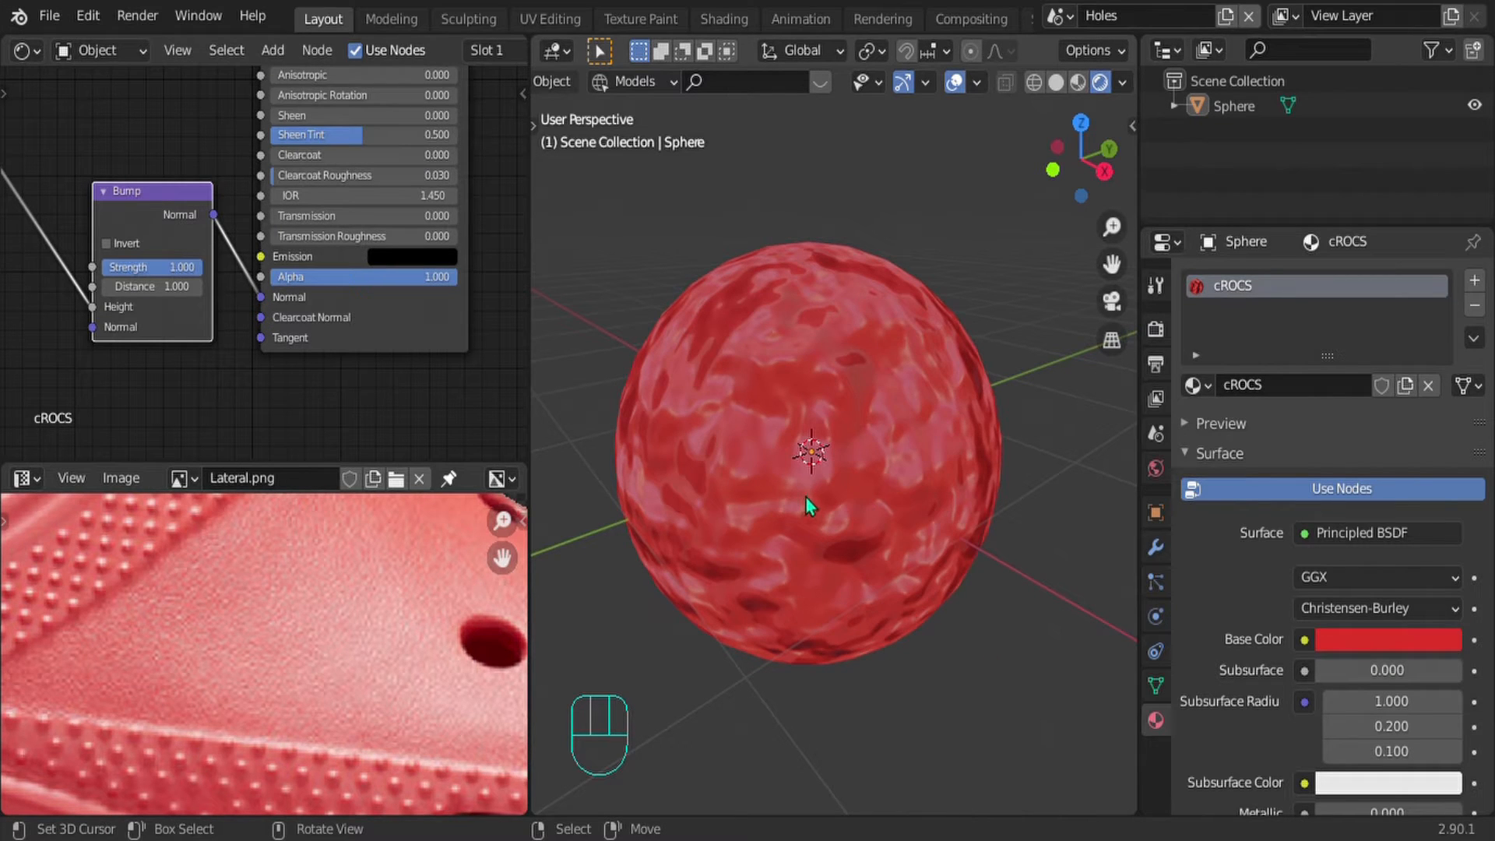
mouse_move(824, 436)
middle_down()
mouse_move(888, 430)
mouse_move(825, 428)
middle_up()
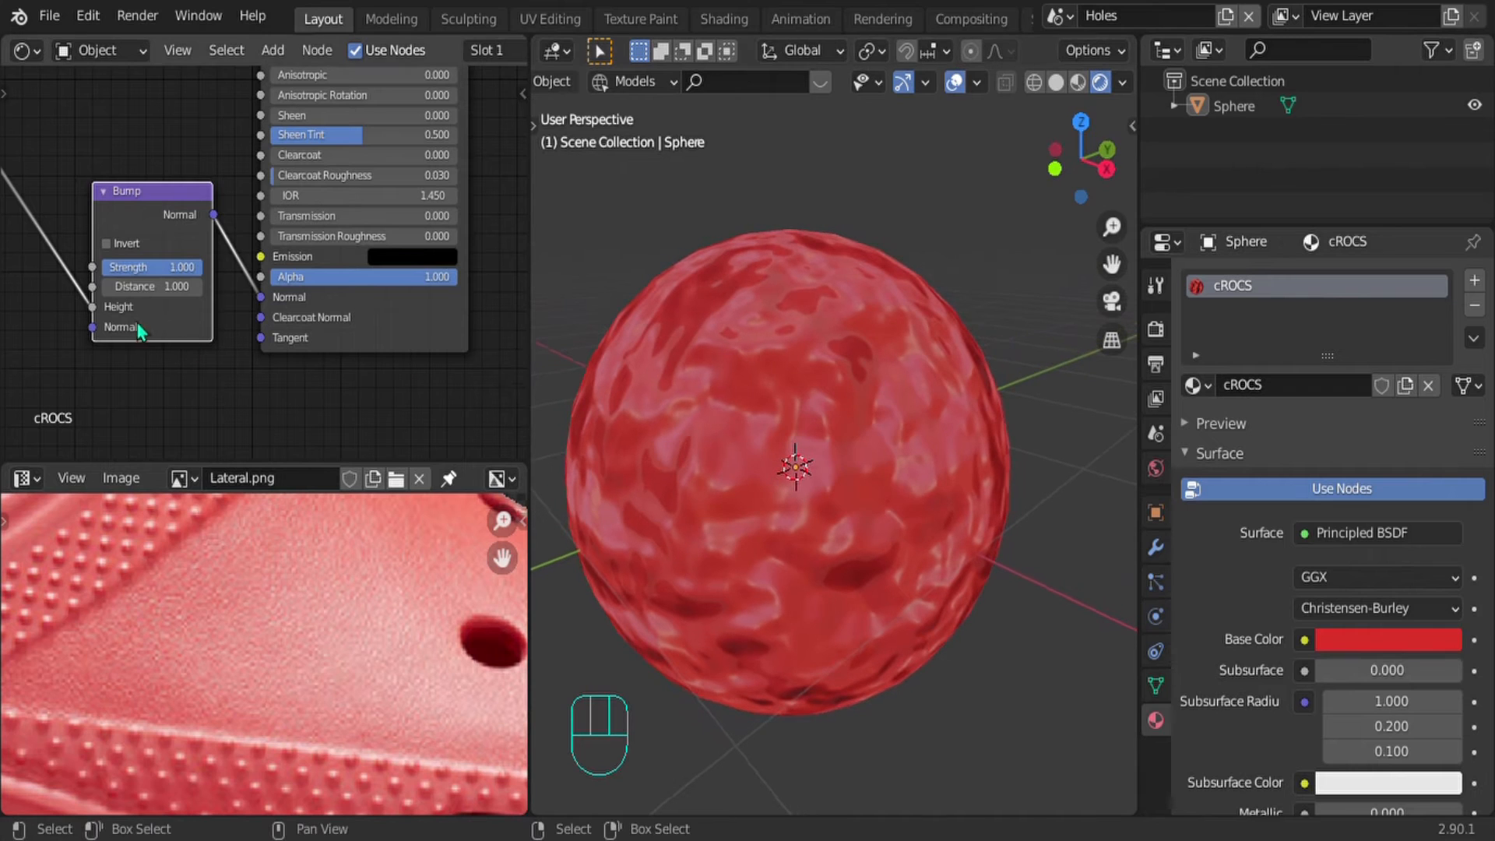
scroll(132, 270, up, 3)
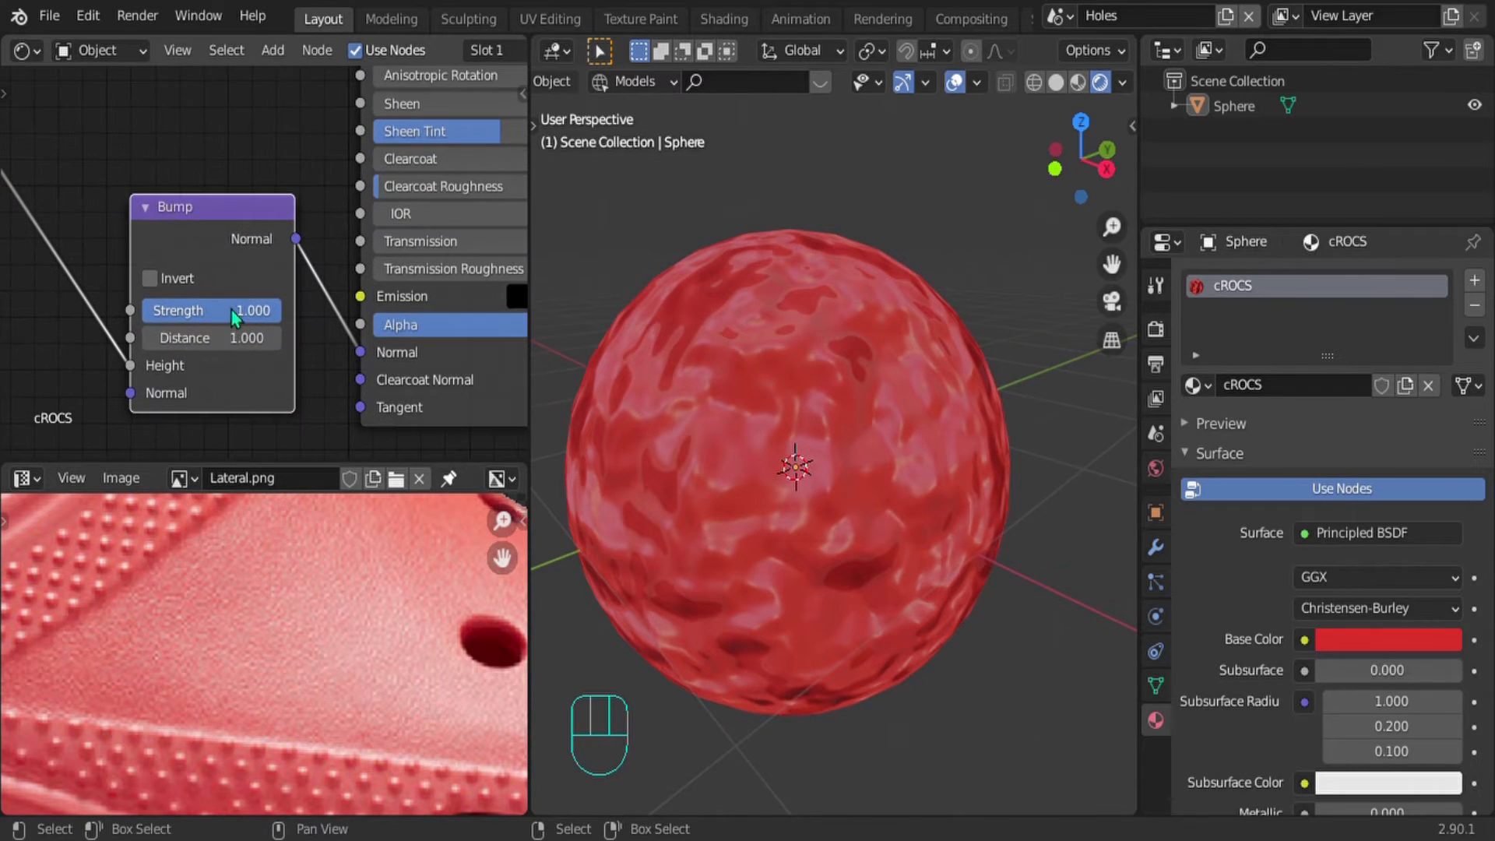
drag(234, 312, 175, 311)
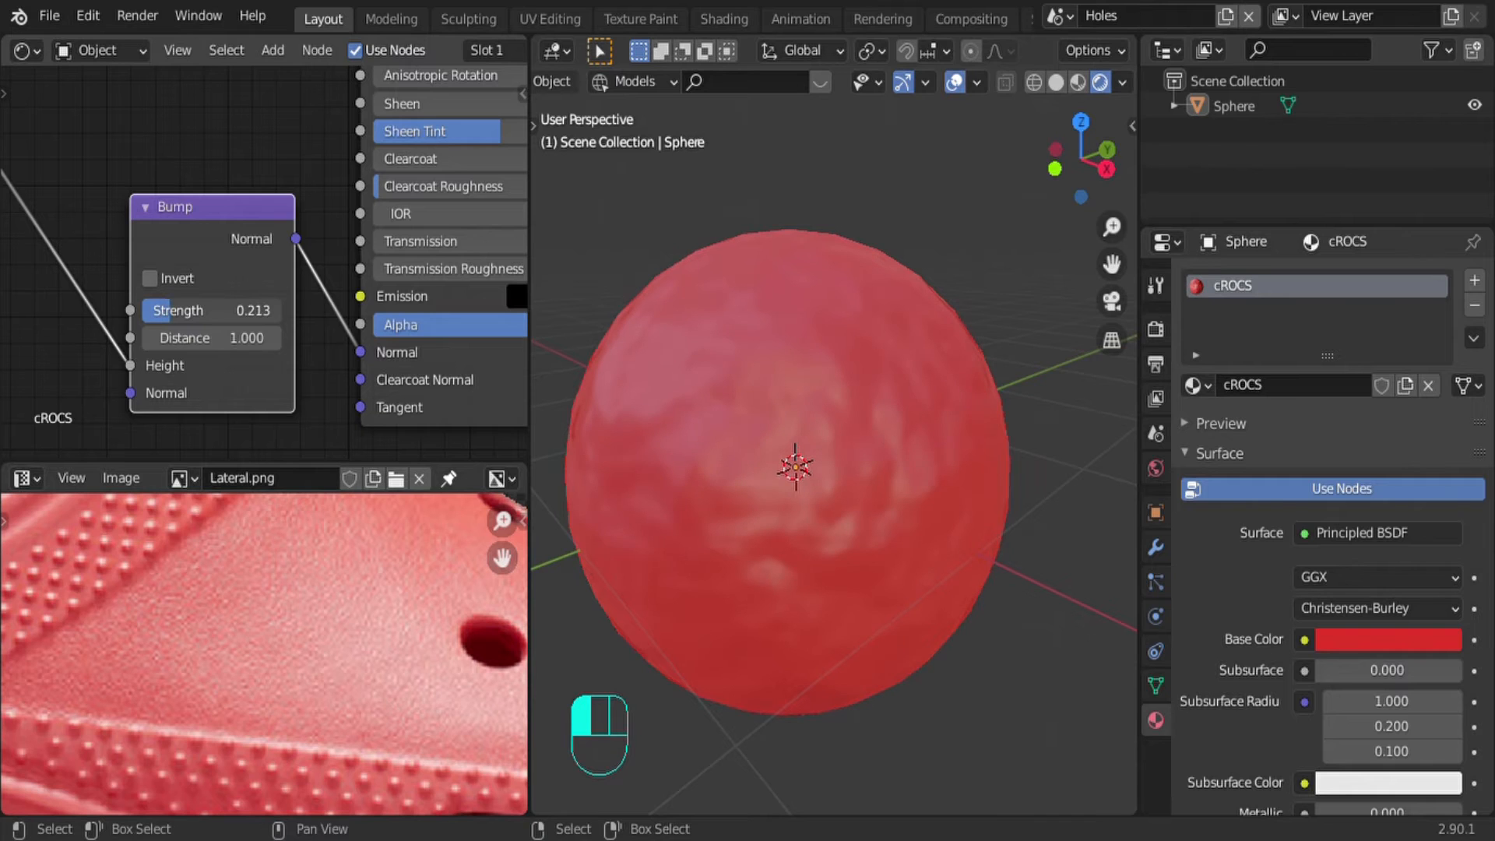
Step: Set the Noise Texture's Scale to 260
shift+middle_drag(153, 345, 370, 289)
scroll(284, 285, down, 5)
shift+middle_drag(271, 351, 463, 351)
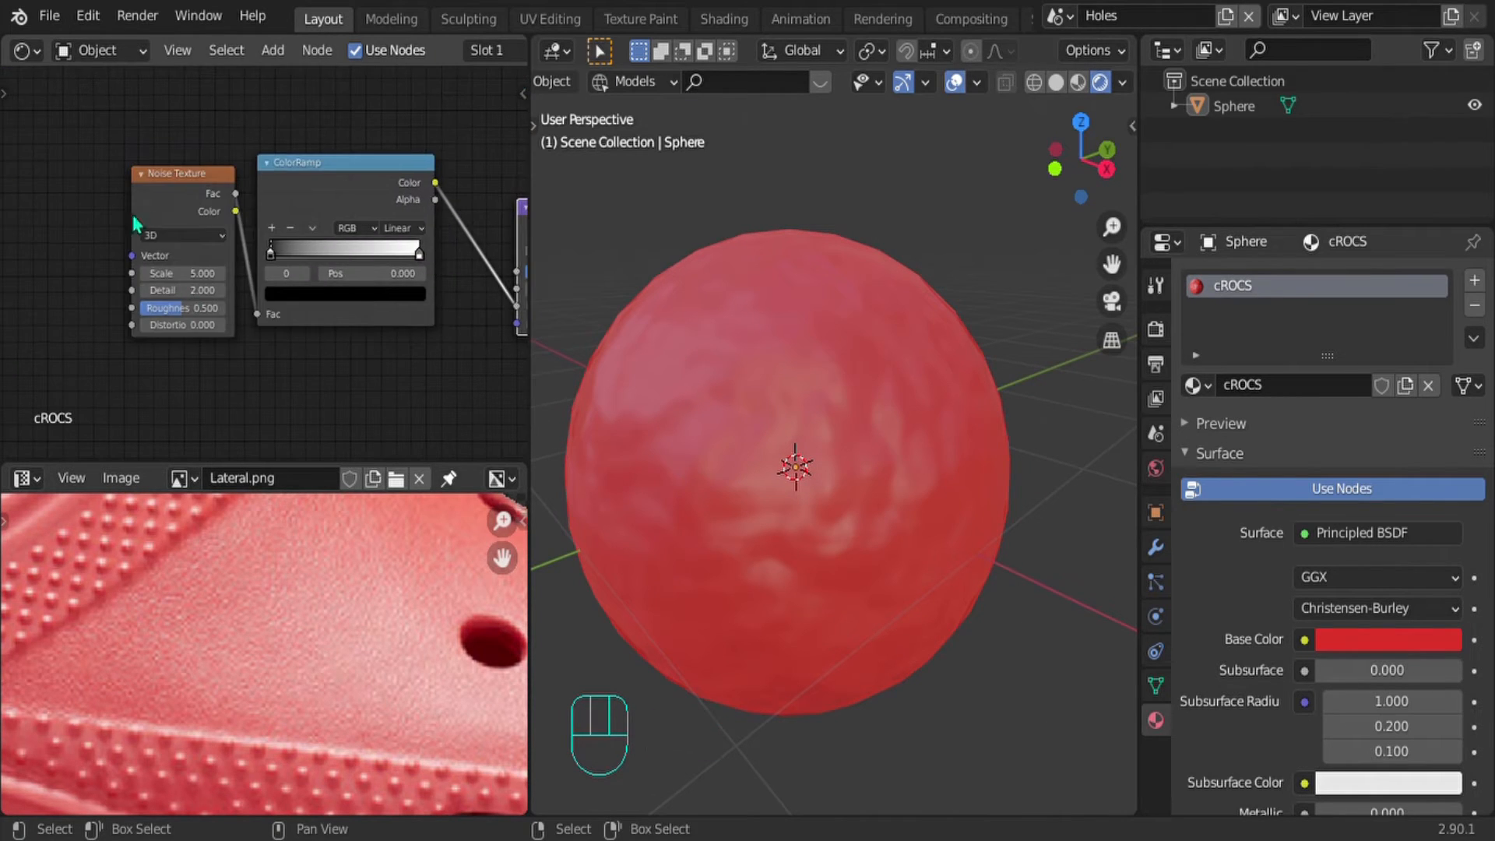
scroll(207, 256, up, 4)
shift+middle_drag(200, 254, 339, 239)
scroll(257, 271, up, 3)
shift+middle_drag(257, 271, 140, 271)
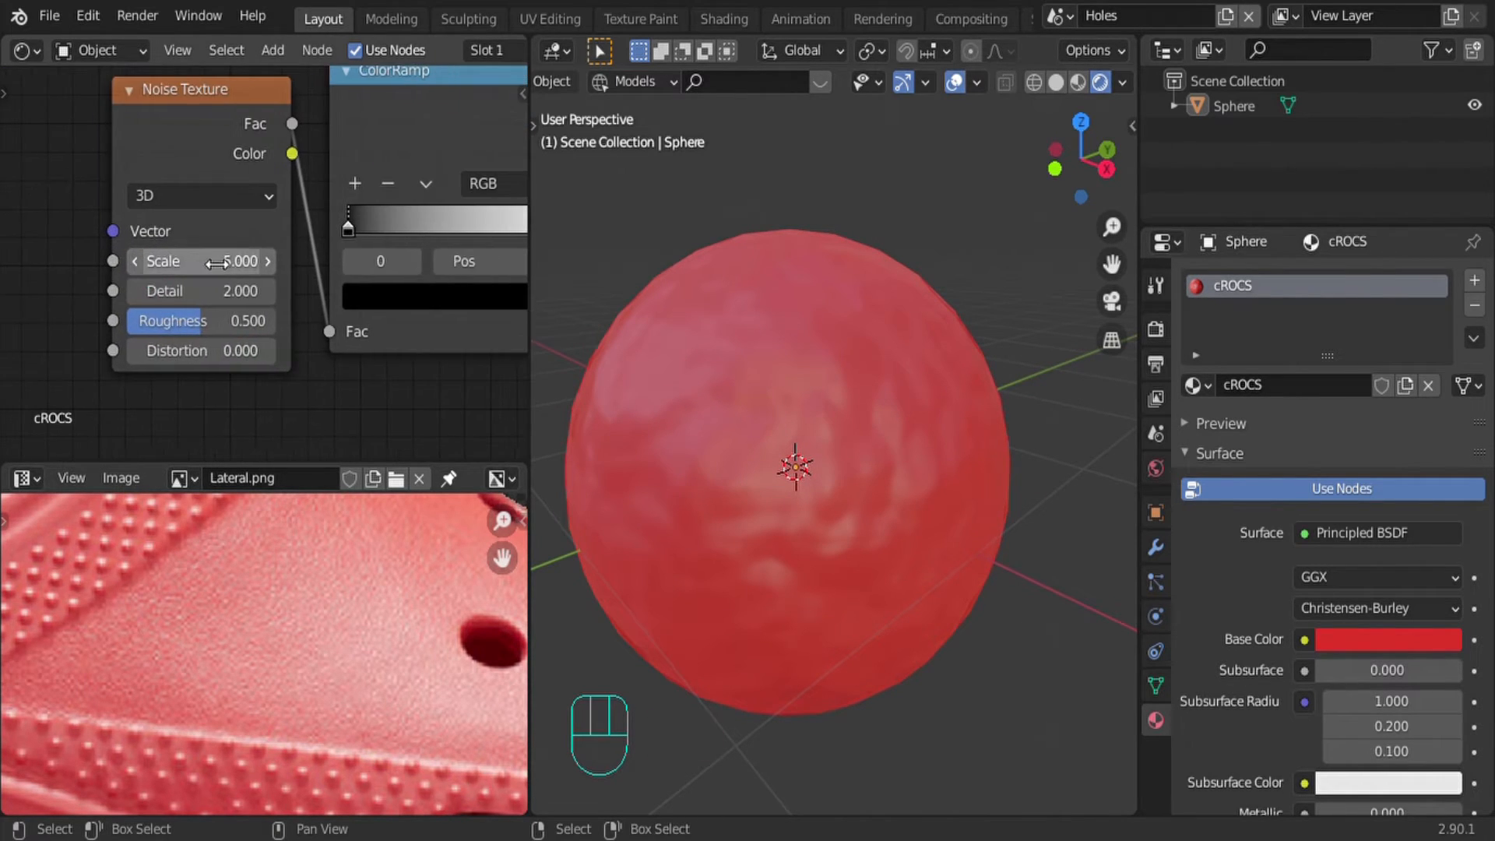
drag(217, 263, 394, 263)
drag(194, 268, 413, 267)
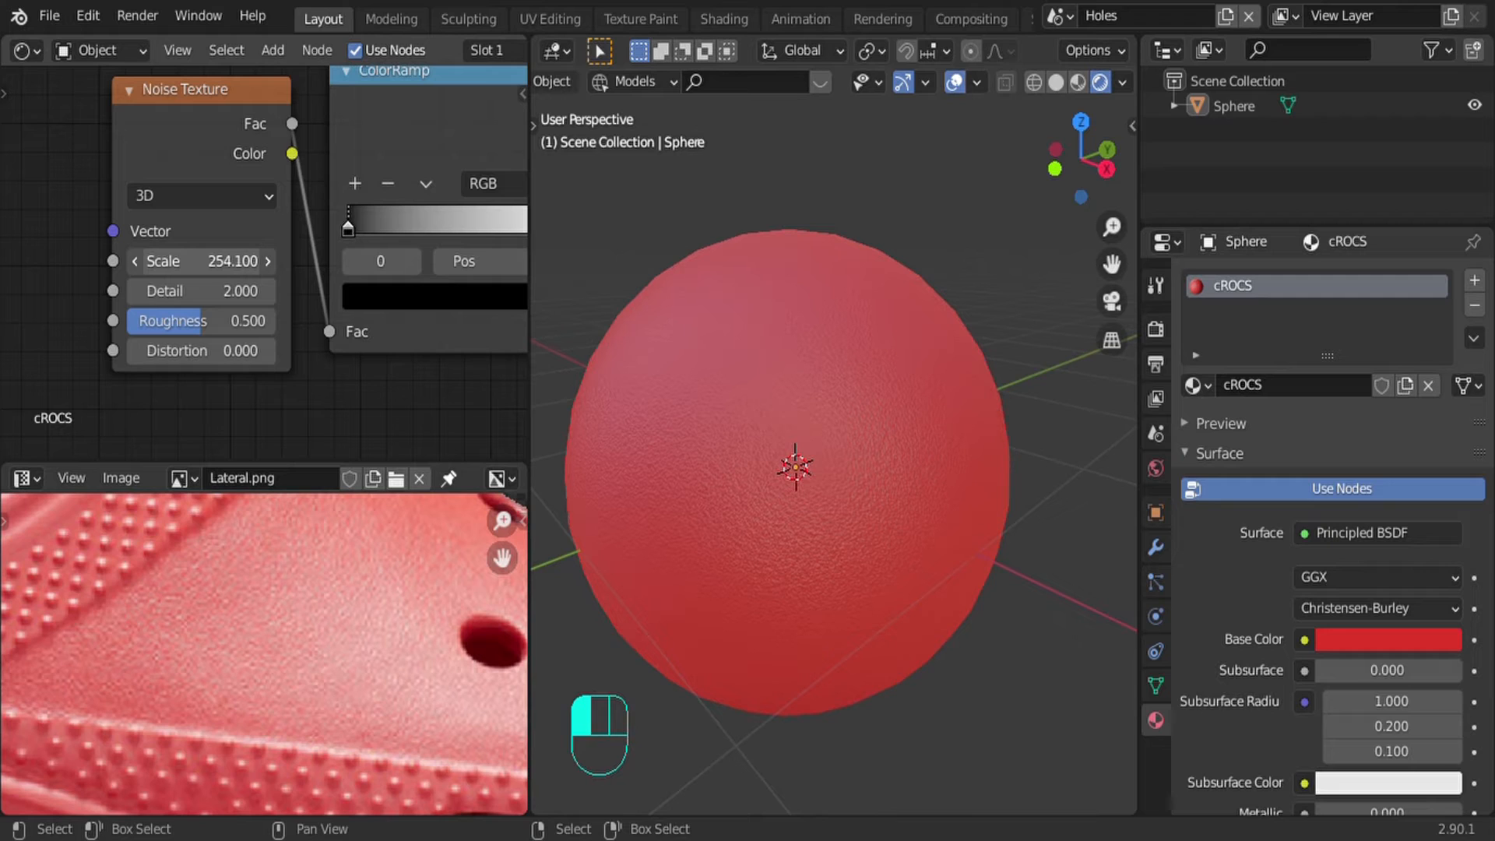
click(247, 271)
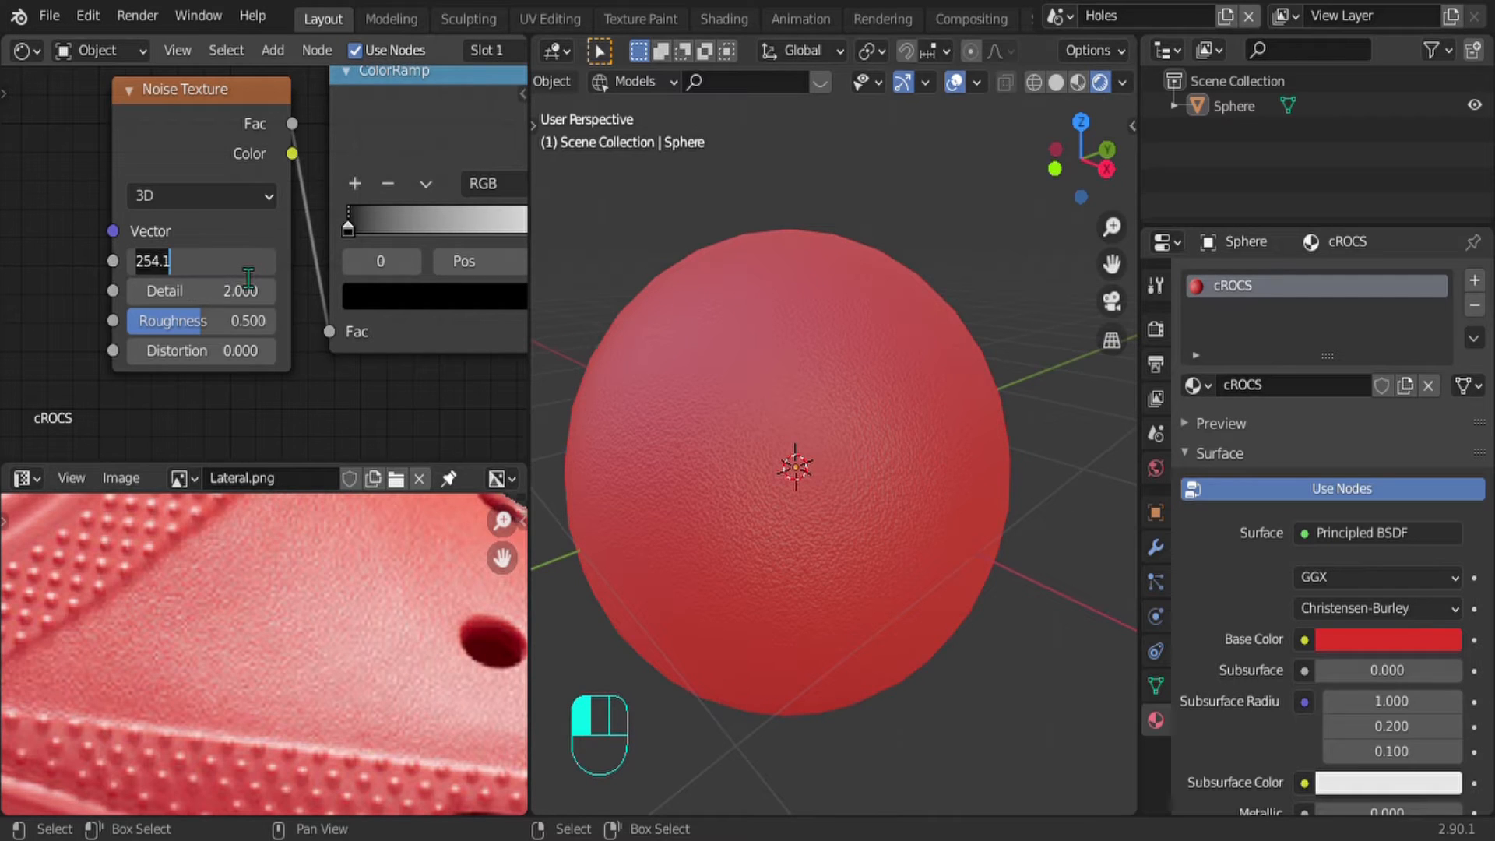
key(Return)
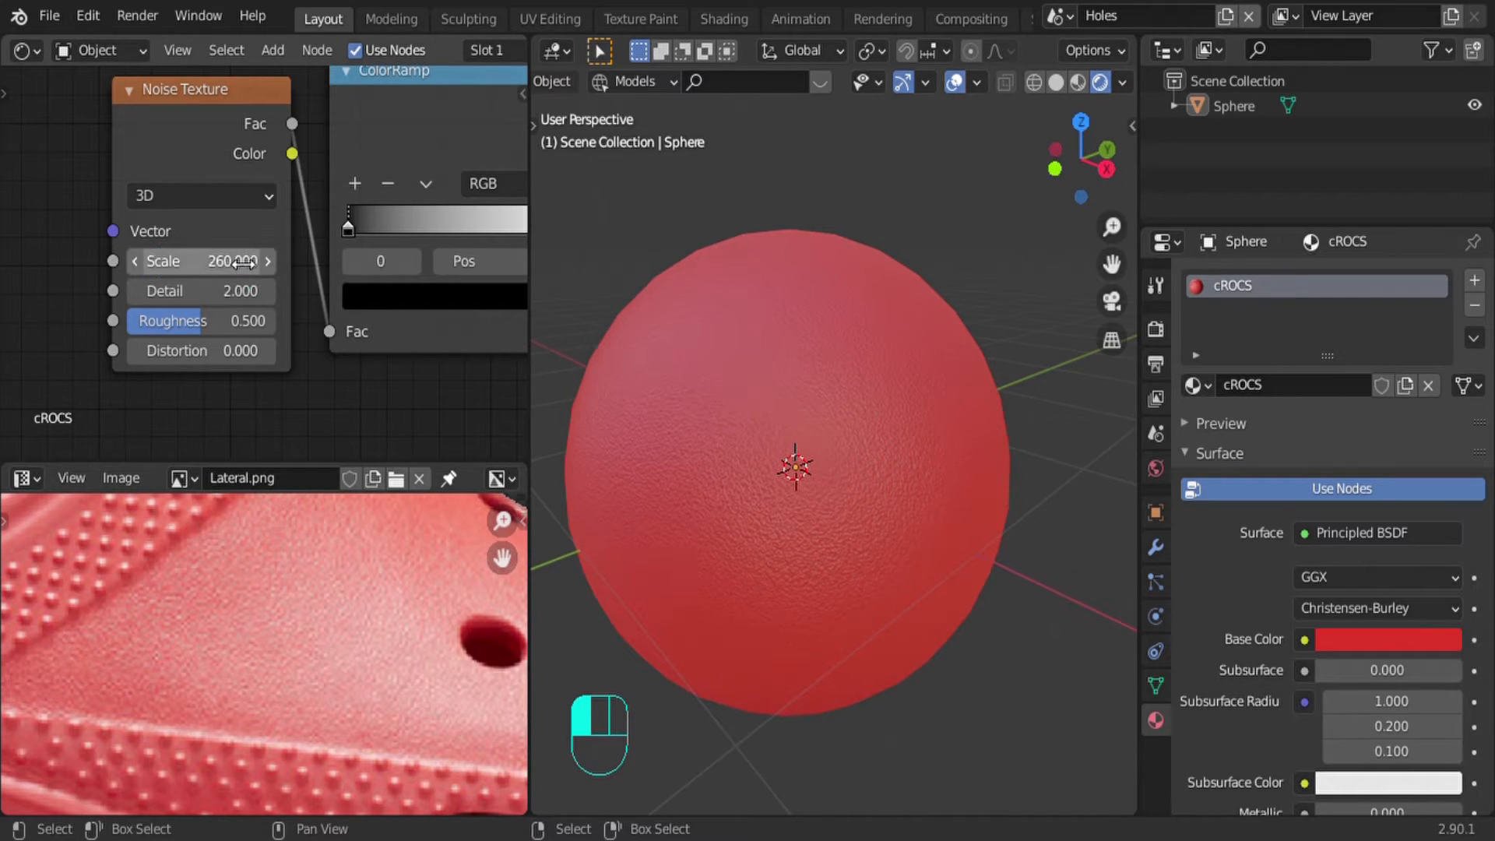
Step: Inspect the grain on the sphere up close and raise the Noise Texture's Scale further
scroll(699, 462, up, 3)
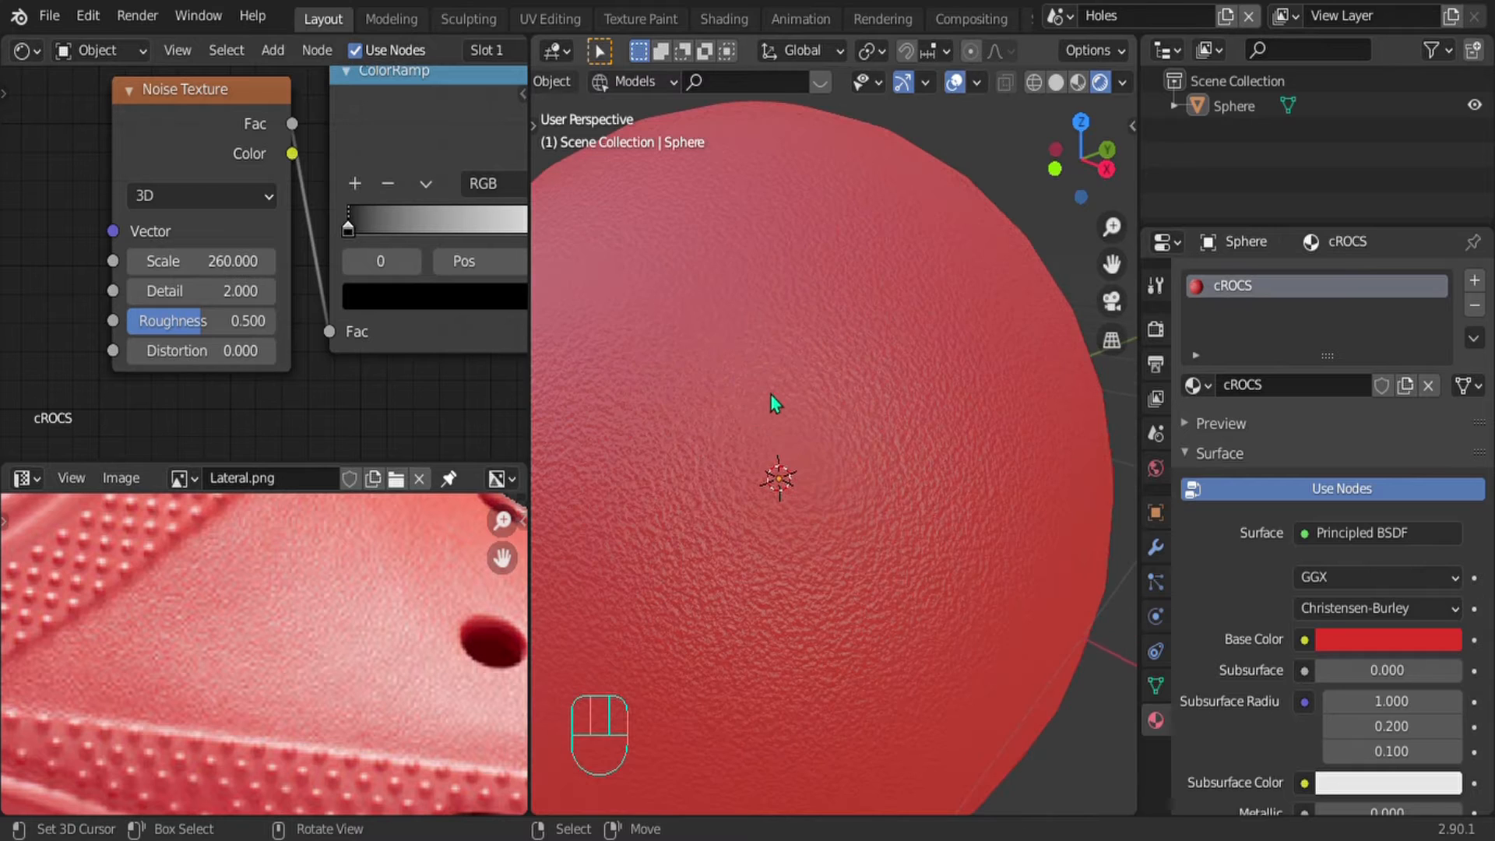
middle_drag(771, 396, 795, 422)
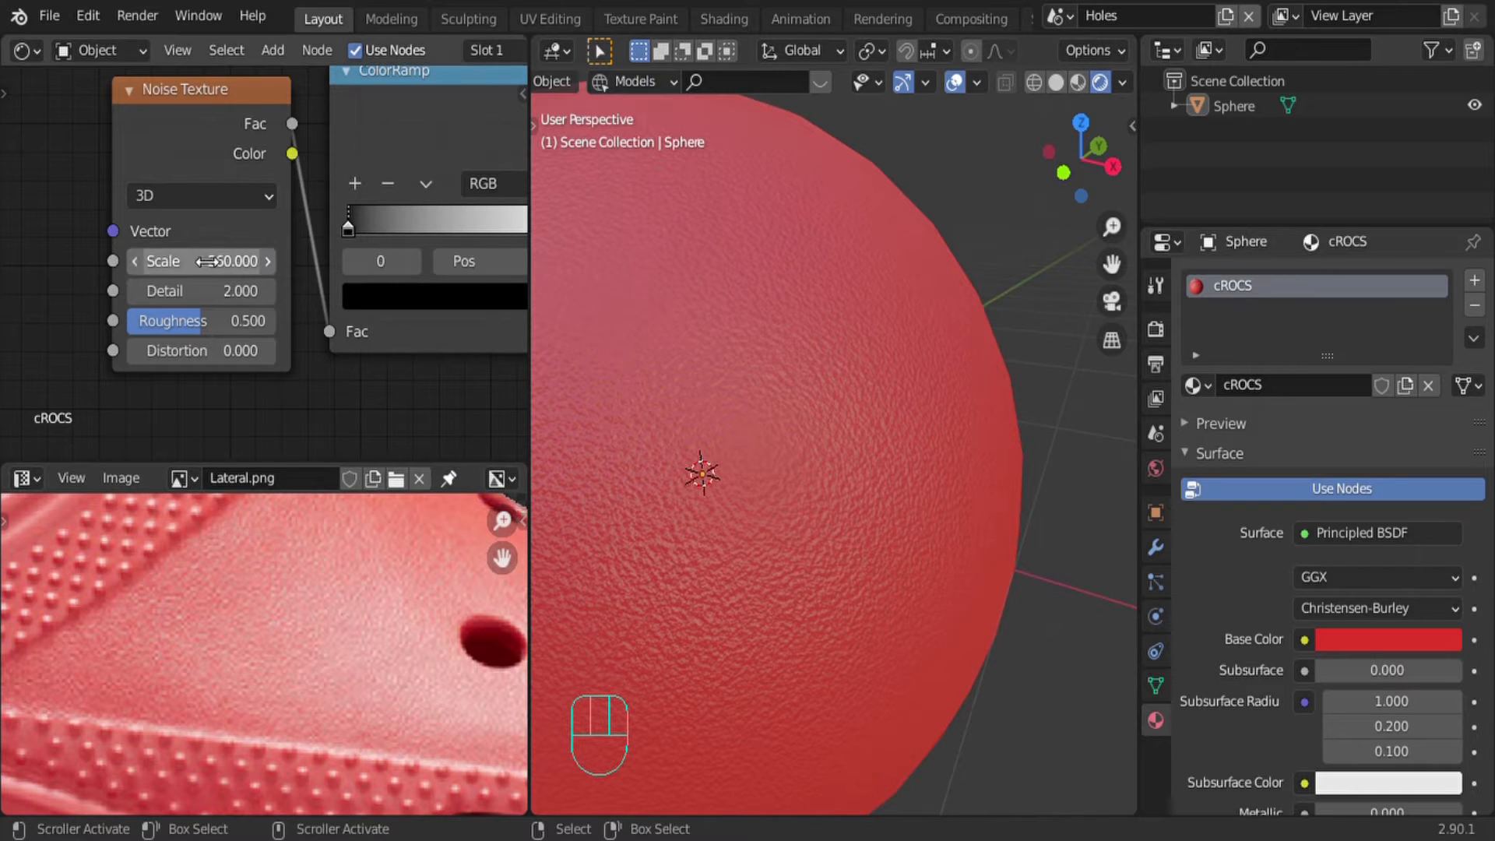
drag(198, 261, 247, 261)
Step: Fine-tune the Bump node's Strength to 0.196
shift+middle_drag(350, 376, 177, 273)
scroll(314, 308, down, 2)
shift+middle_drag(314, 307, 137, 356)
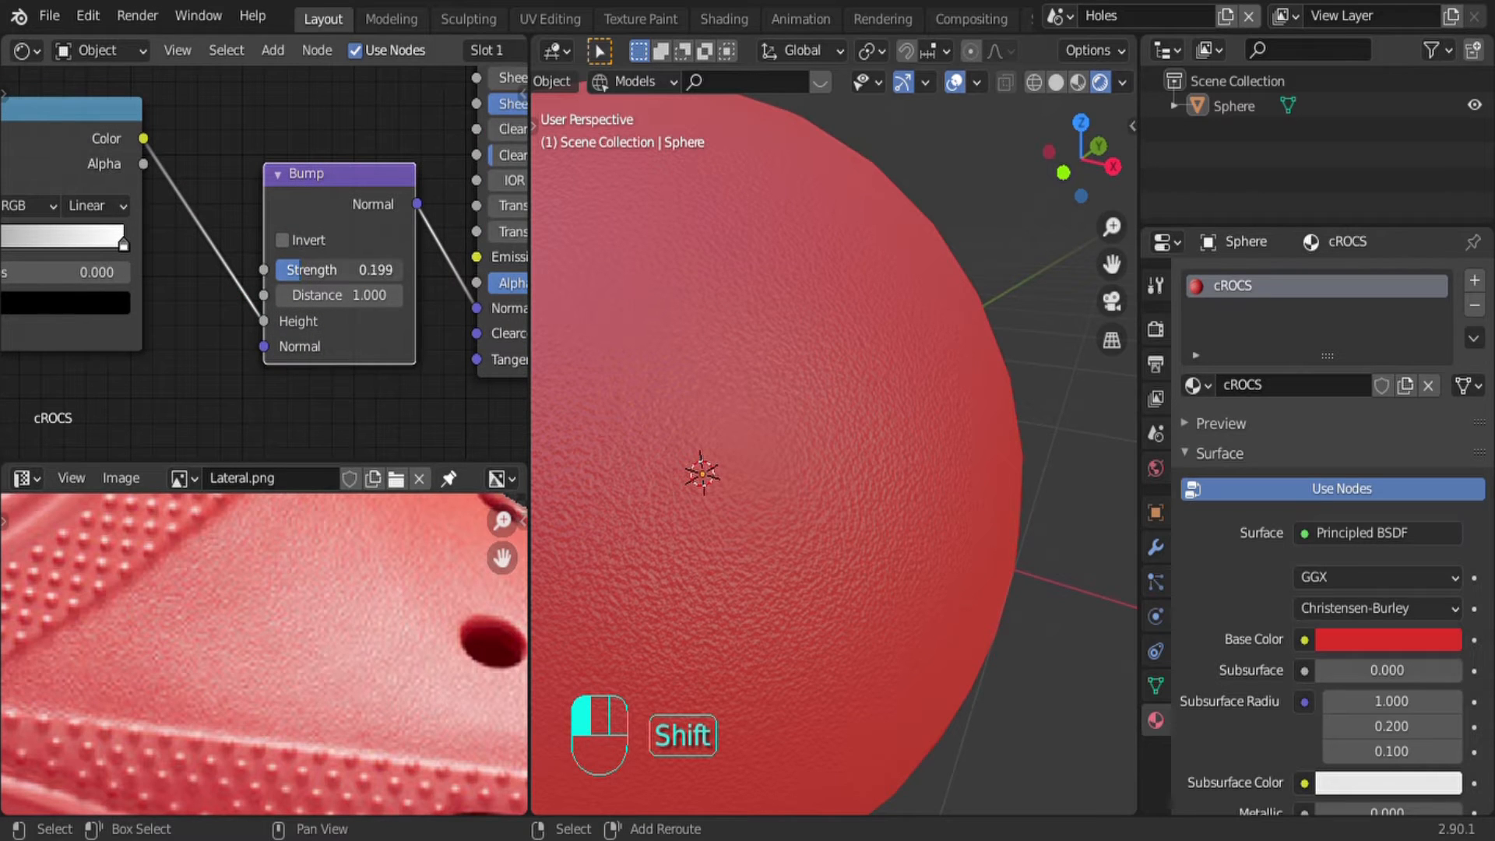
shift+drag(299, 276, 301, 276)
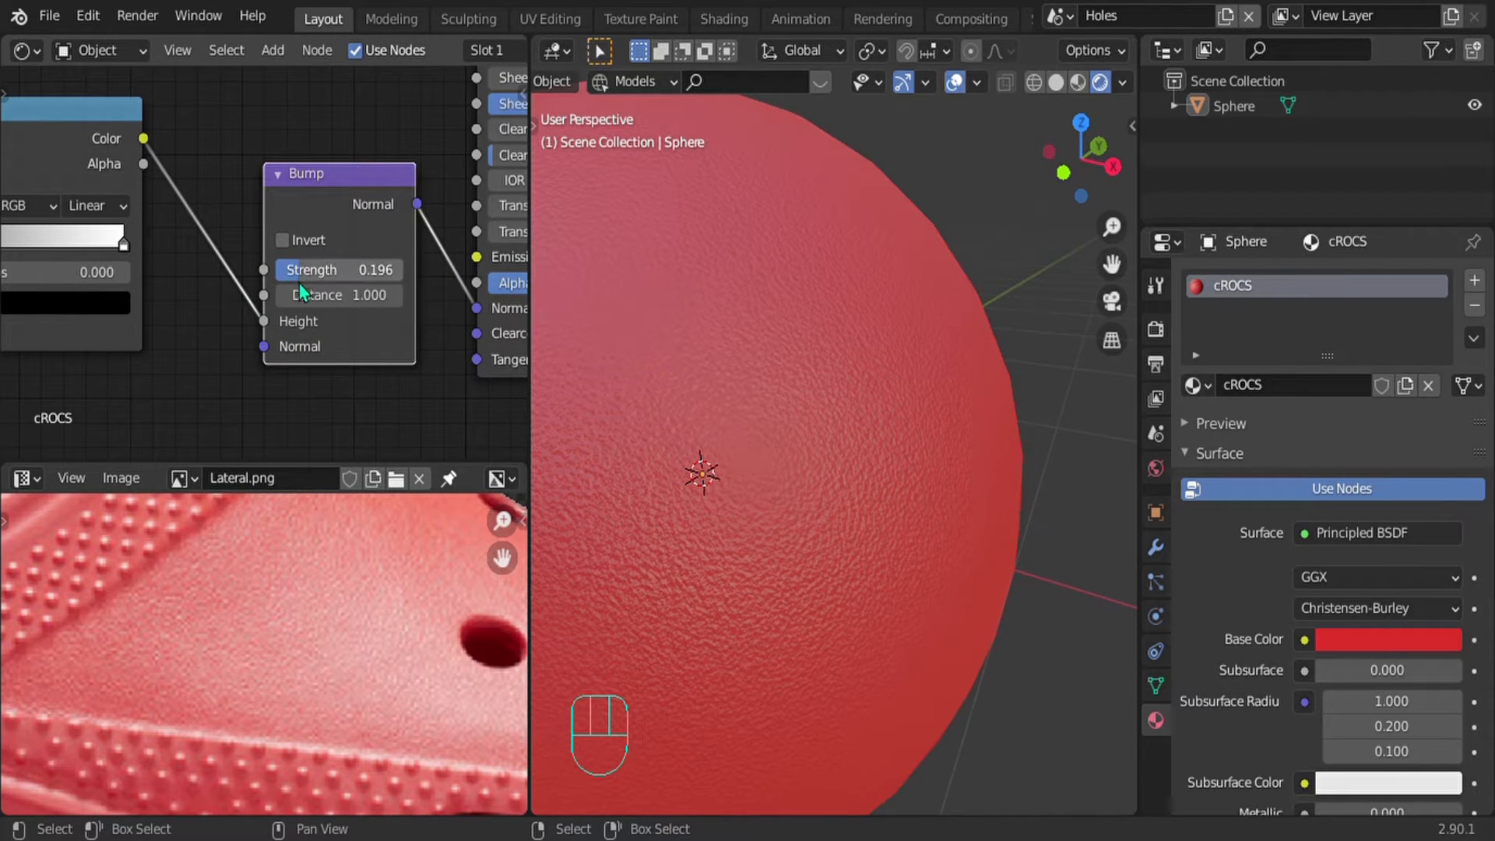
scroll(285, 285, down, 5)
shift+middle_drag(198, 279, 225, 358)
scroll(225, 358, down, 5)
mouse_move(224, 288)
shift+middle_down()
mouse_move(264, 276)
mouse_move(224, 286)
shift+middle_up()
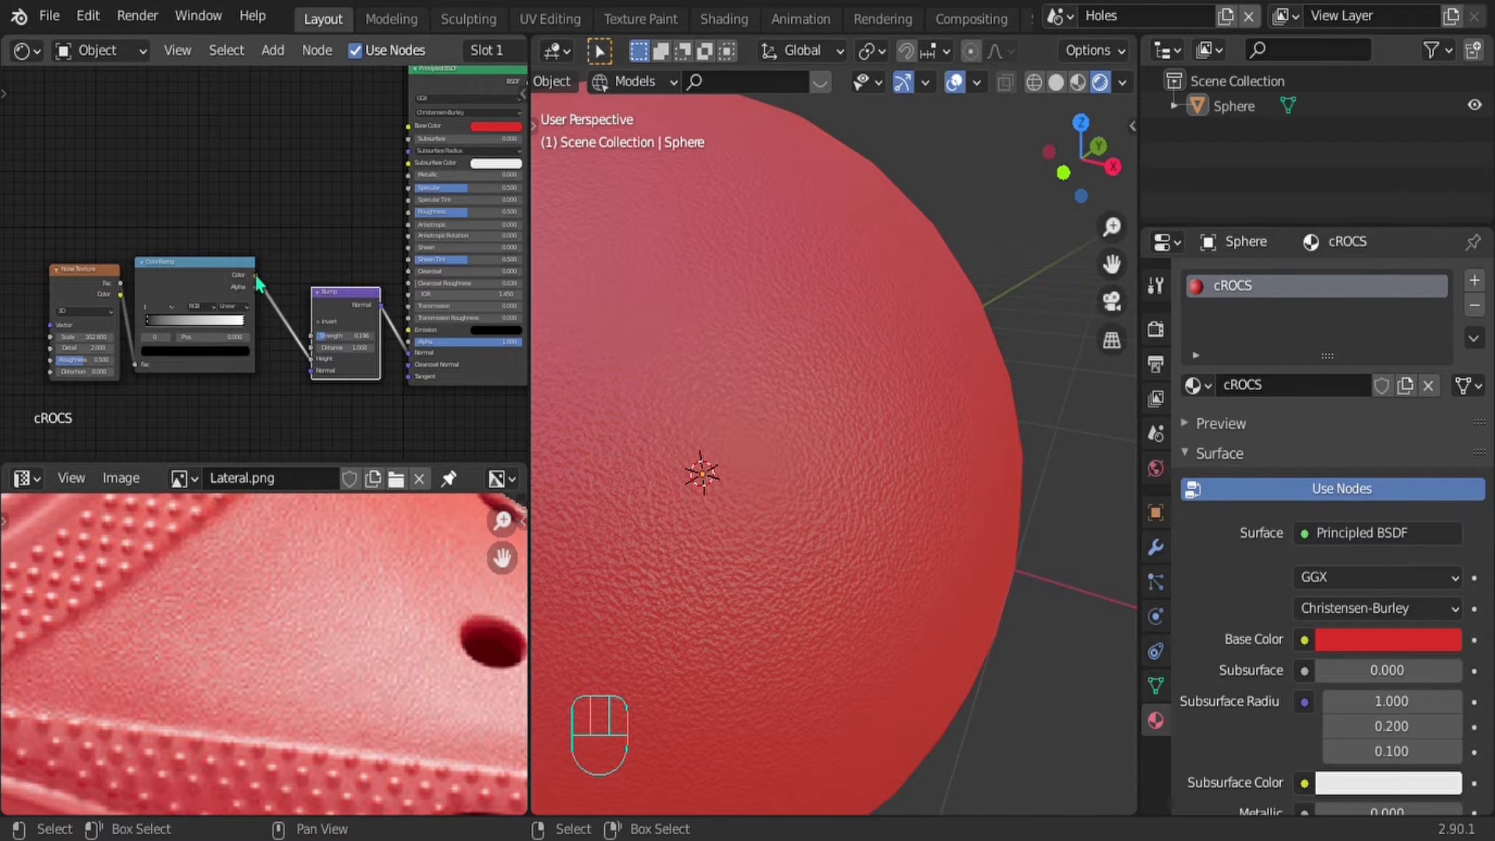
Step: Link the ColorRamp's Color output to the Principled BSDF's Roughness input and inspect the sphere's surface close up
drag(257, 277, 413, 226)
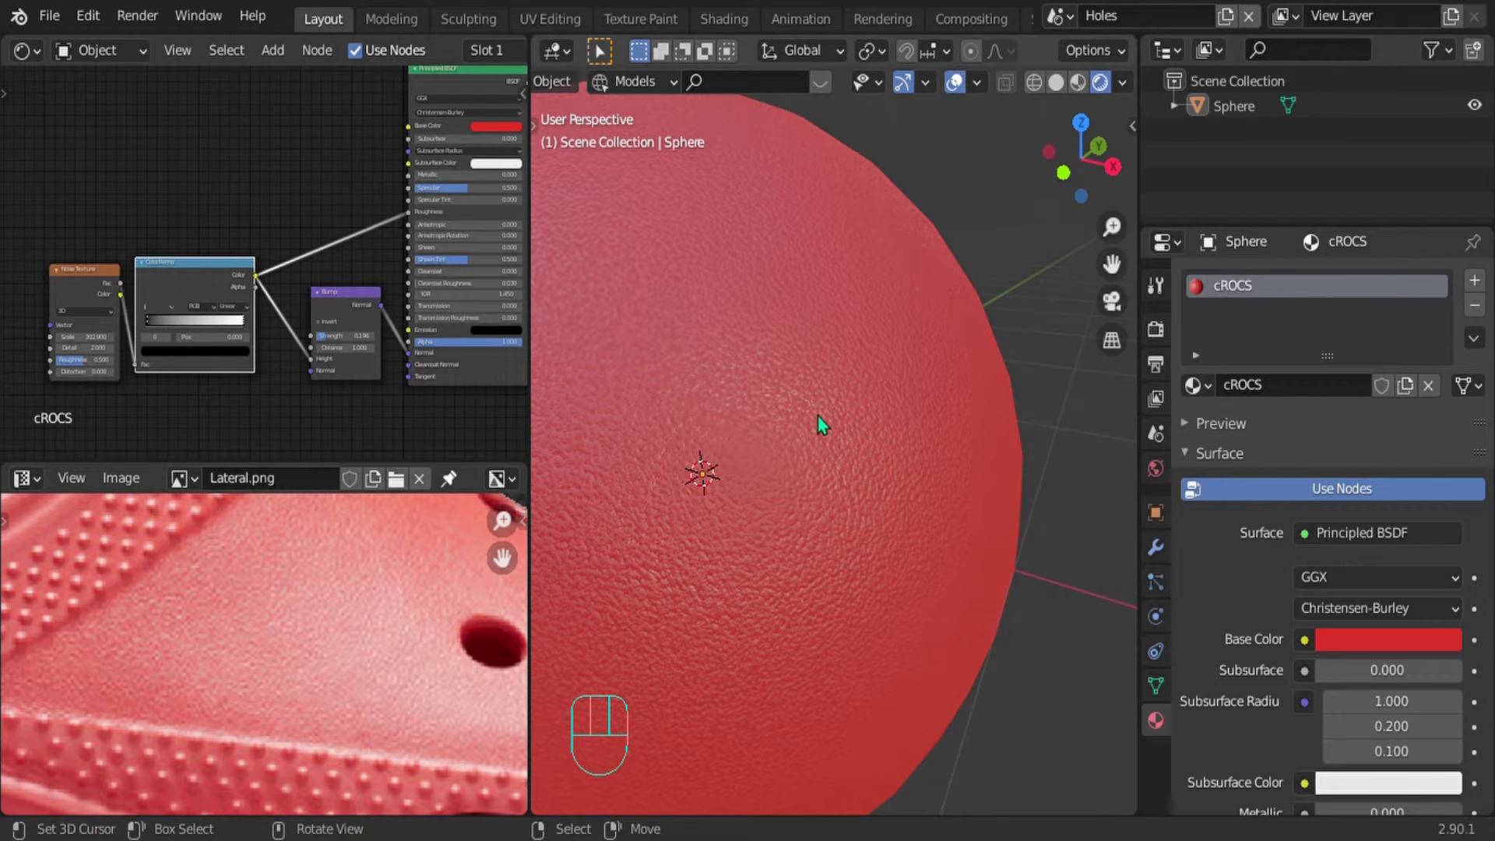
shift+middle_drag(819, 415, 930, 410)
scroll(815, 438, up, 2)
mouse_move(807, 422)
middle_down()
mouse_move(731, 439)
mouse_move(817, 400)
mouse_move(811, 387)
mouse_move(800, 431)
middle_up()
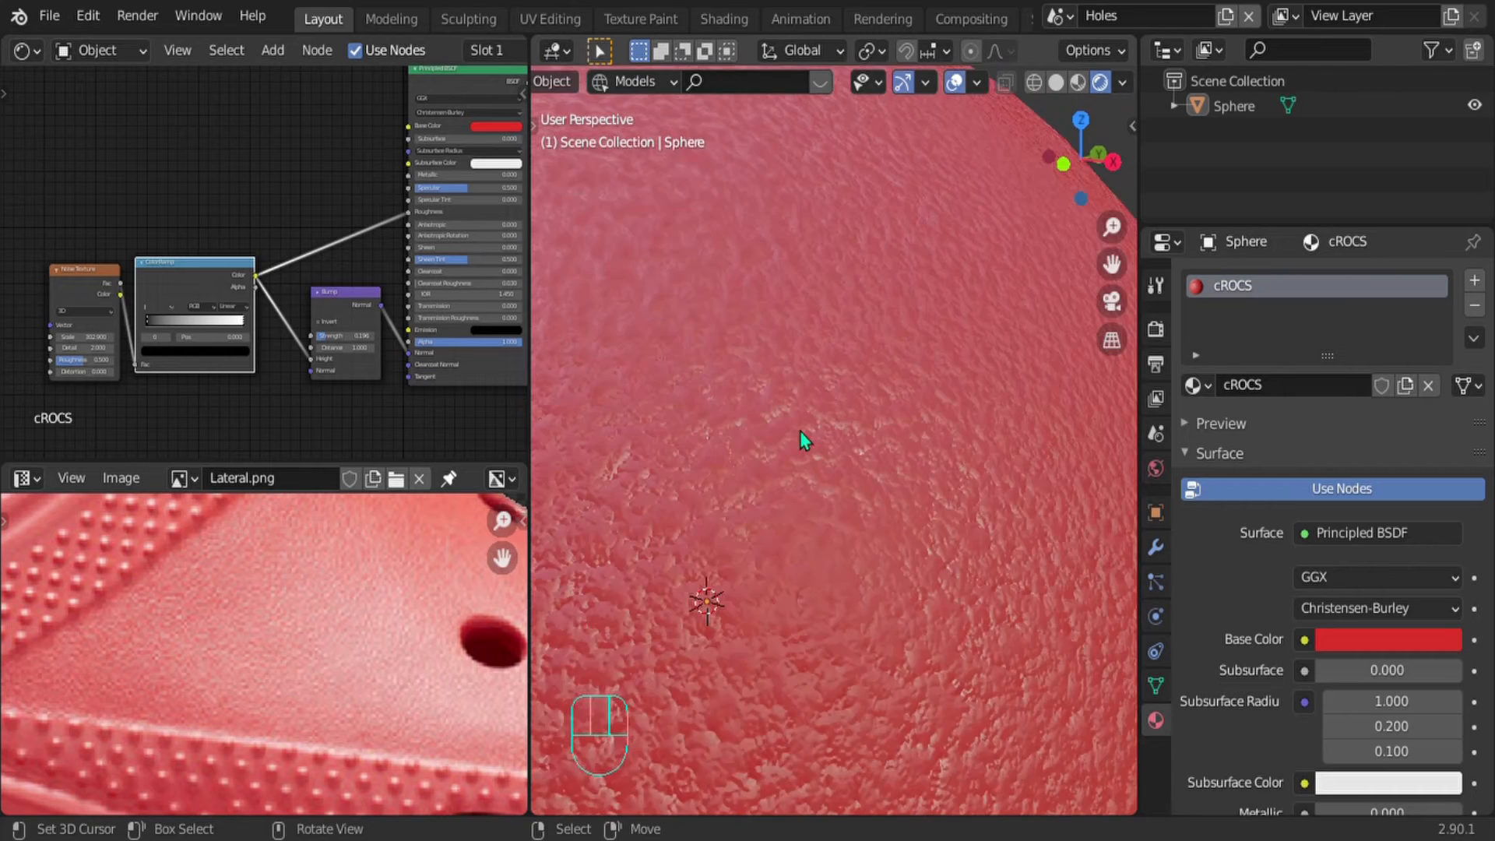
scroll(800, 431, up, 1)
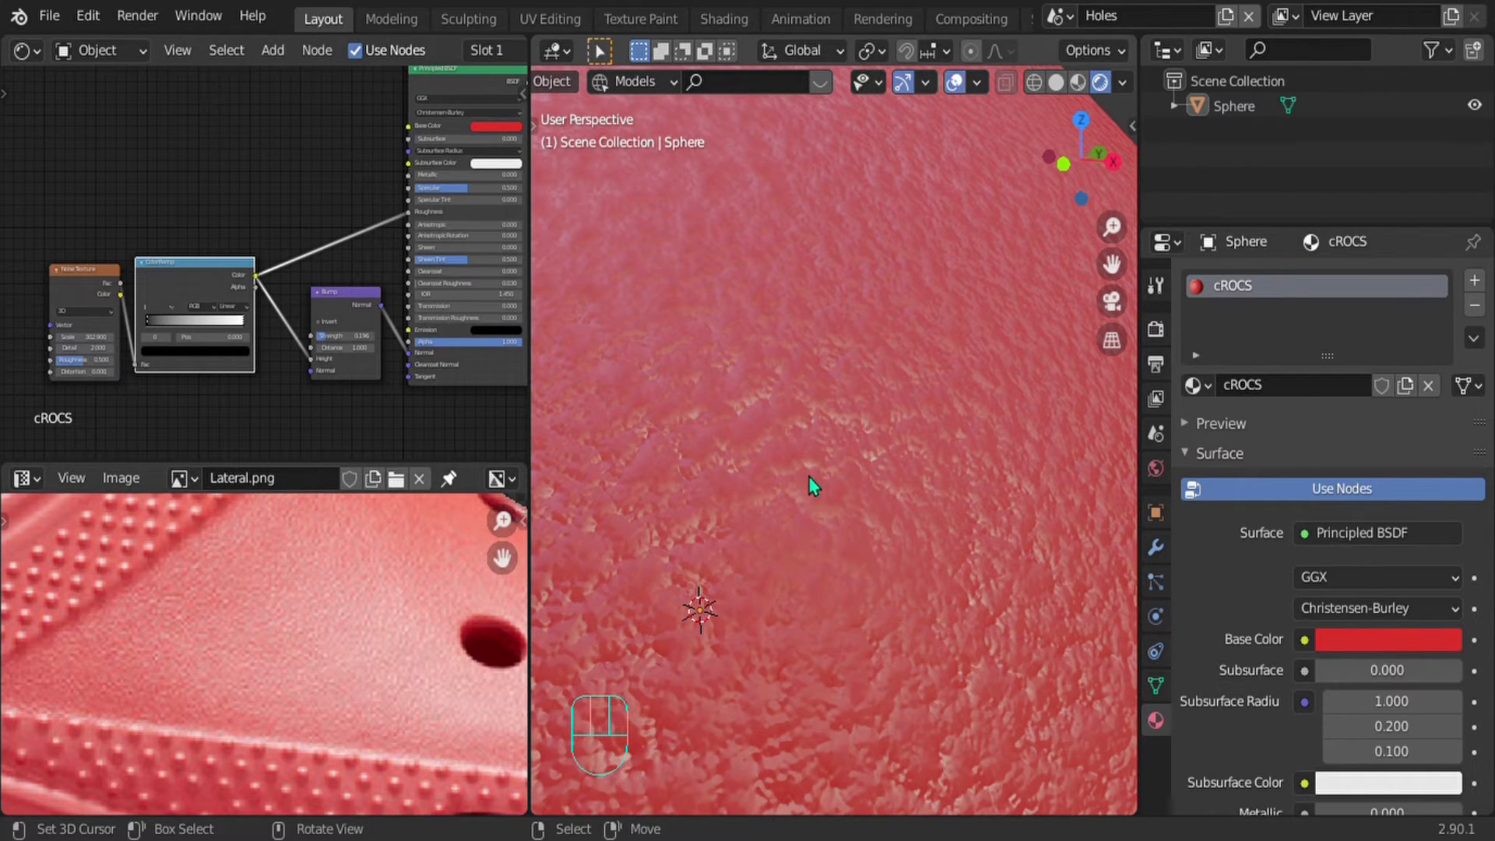
scroll(808, 476, down, 2)
Step: Make room beside the ColorRamp, duplicate it, and insert the copy into the link to the Roughness input
click(174, 343)
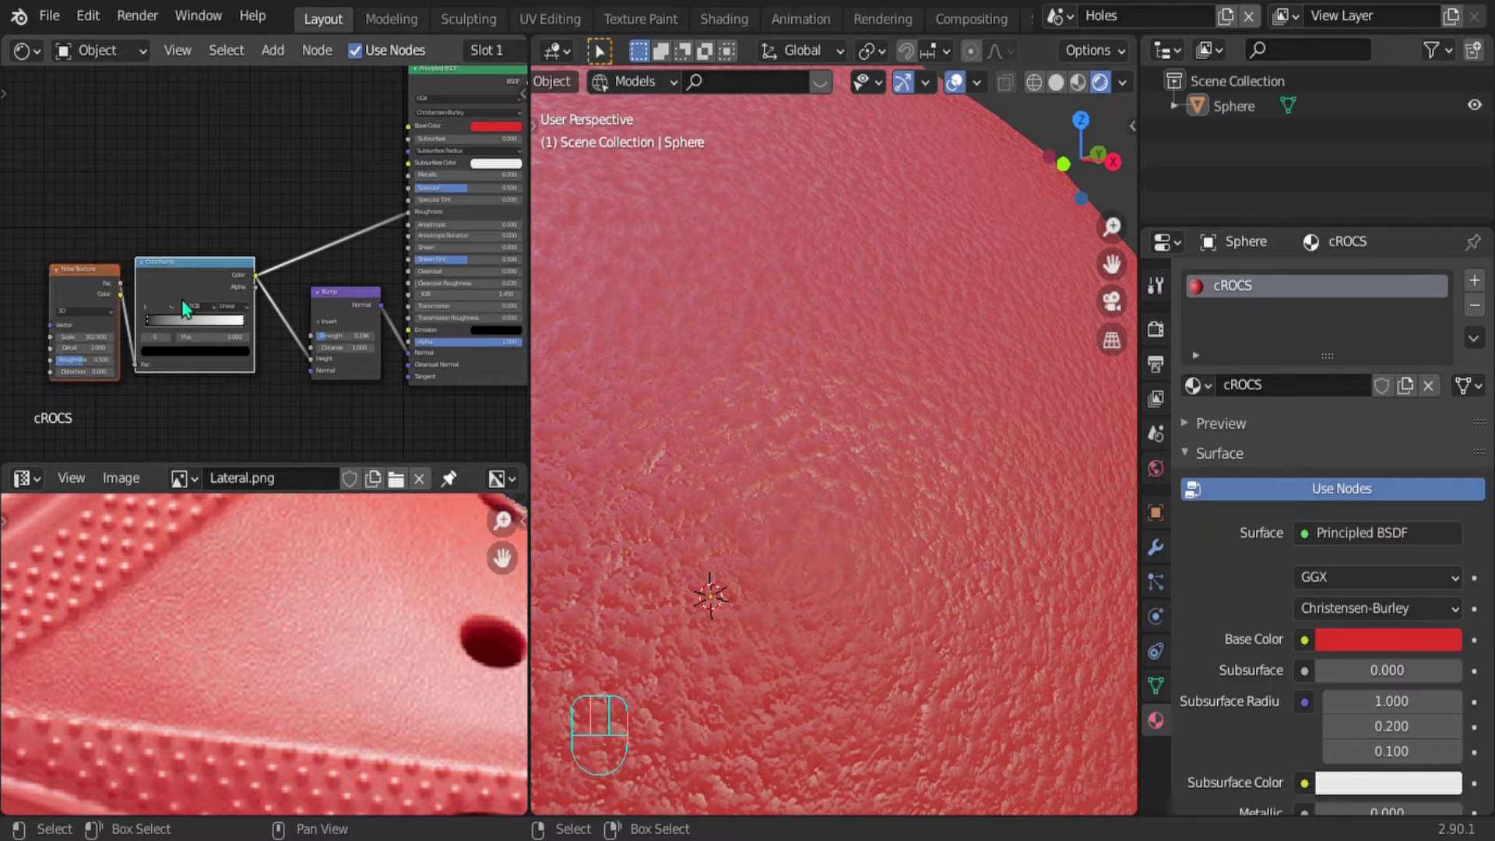
key(g)
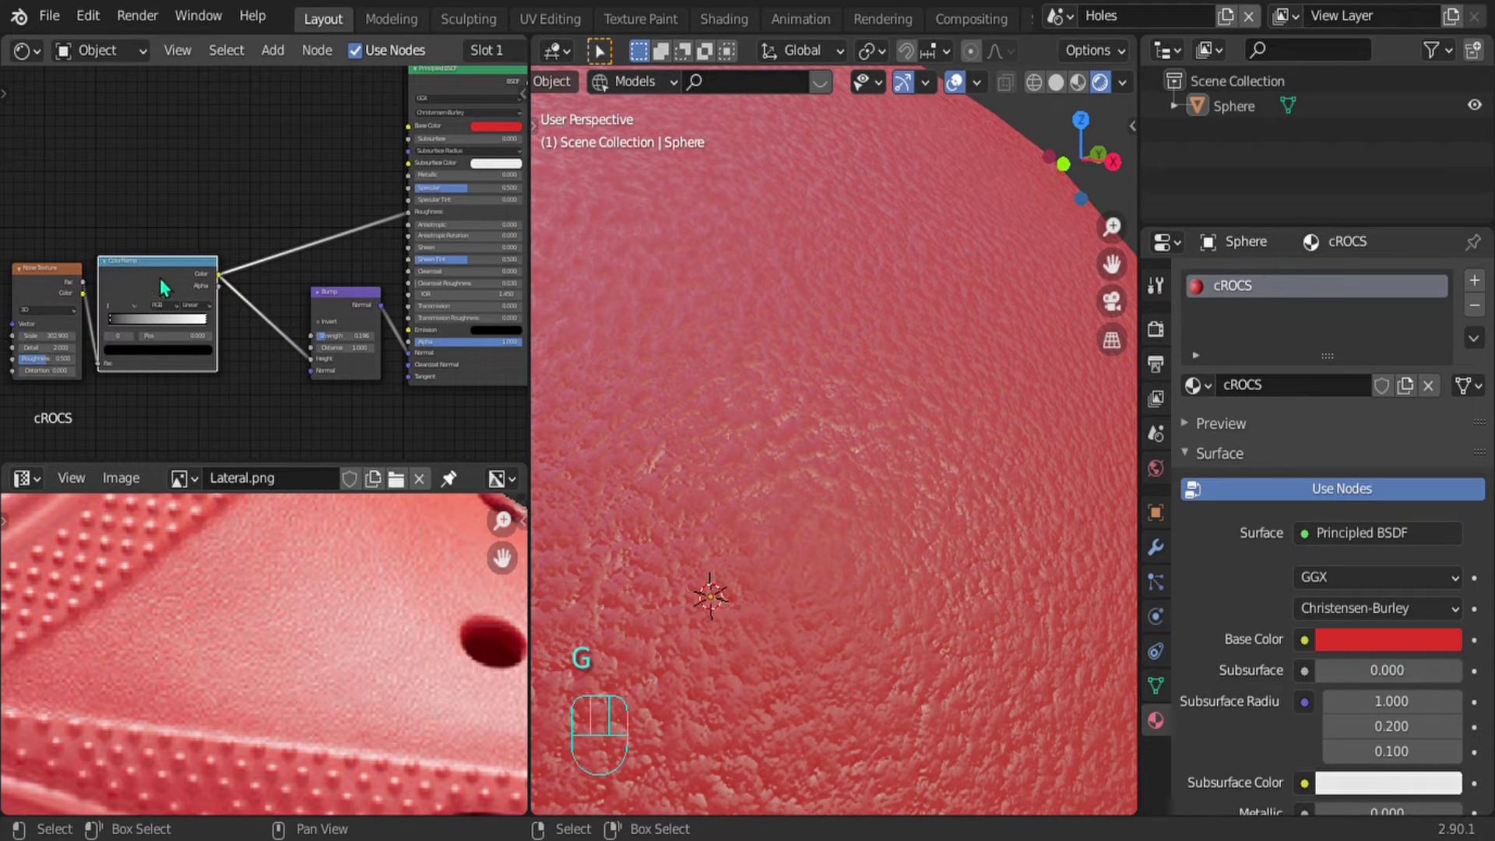
key(shift+d)
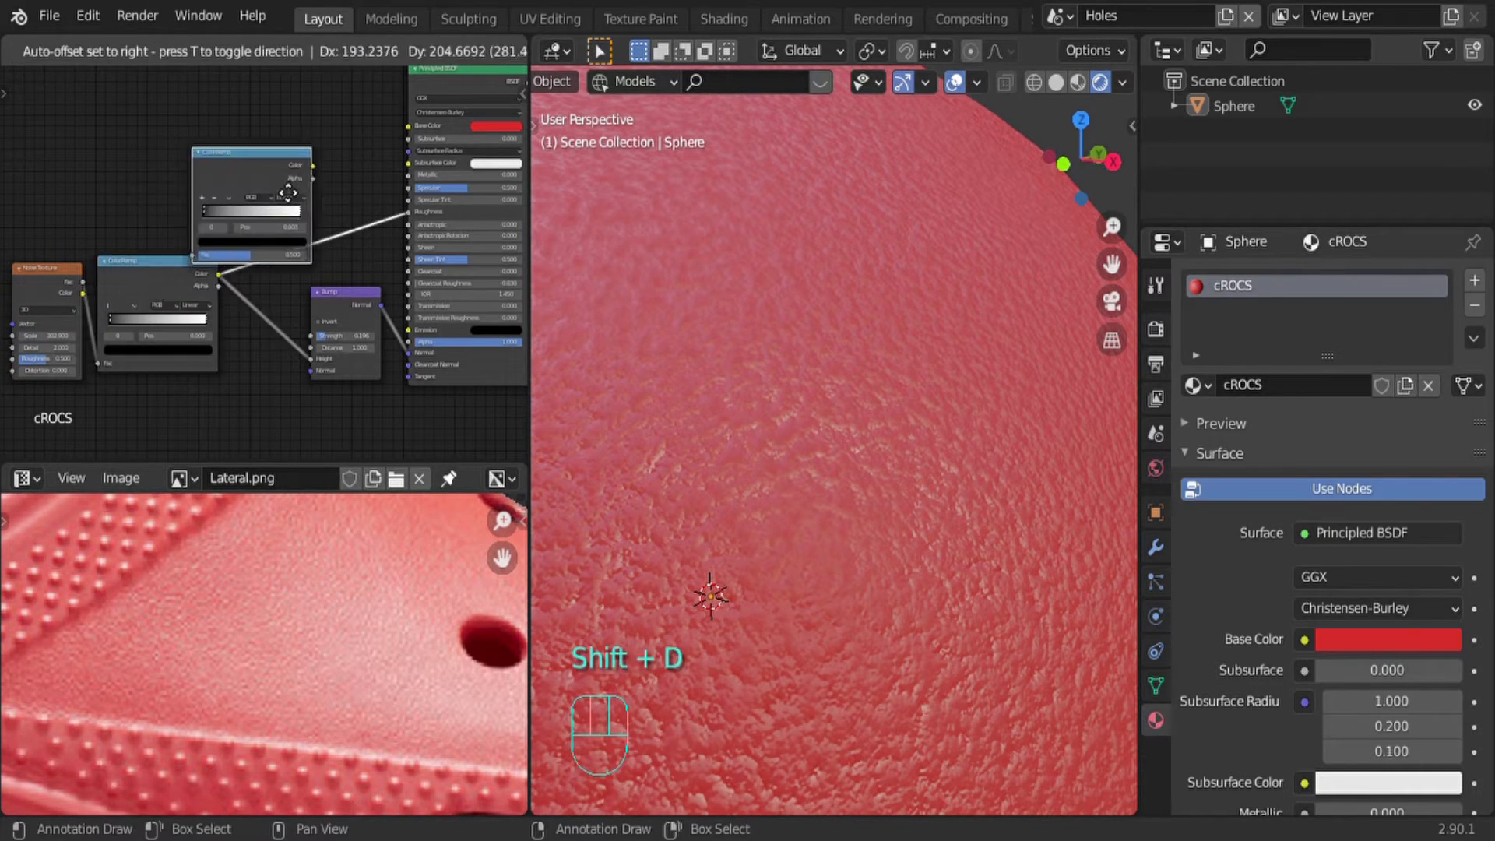
click(296, 187)
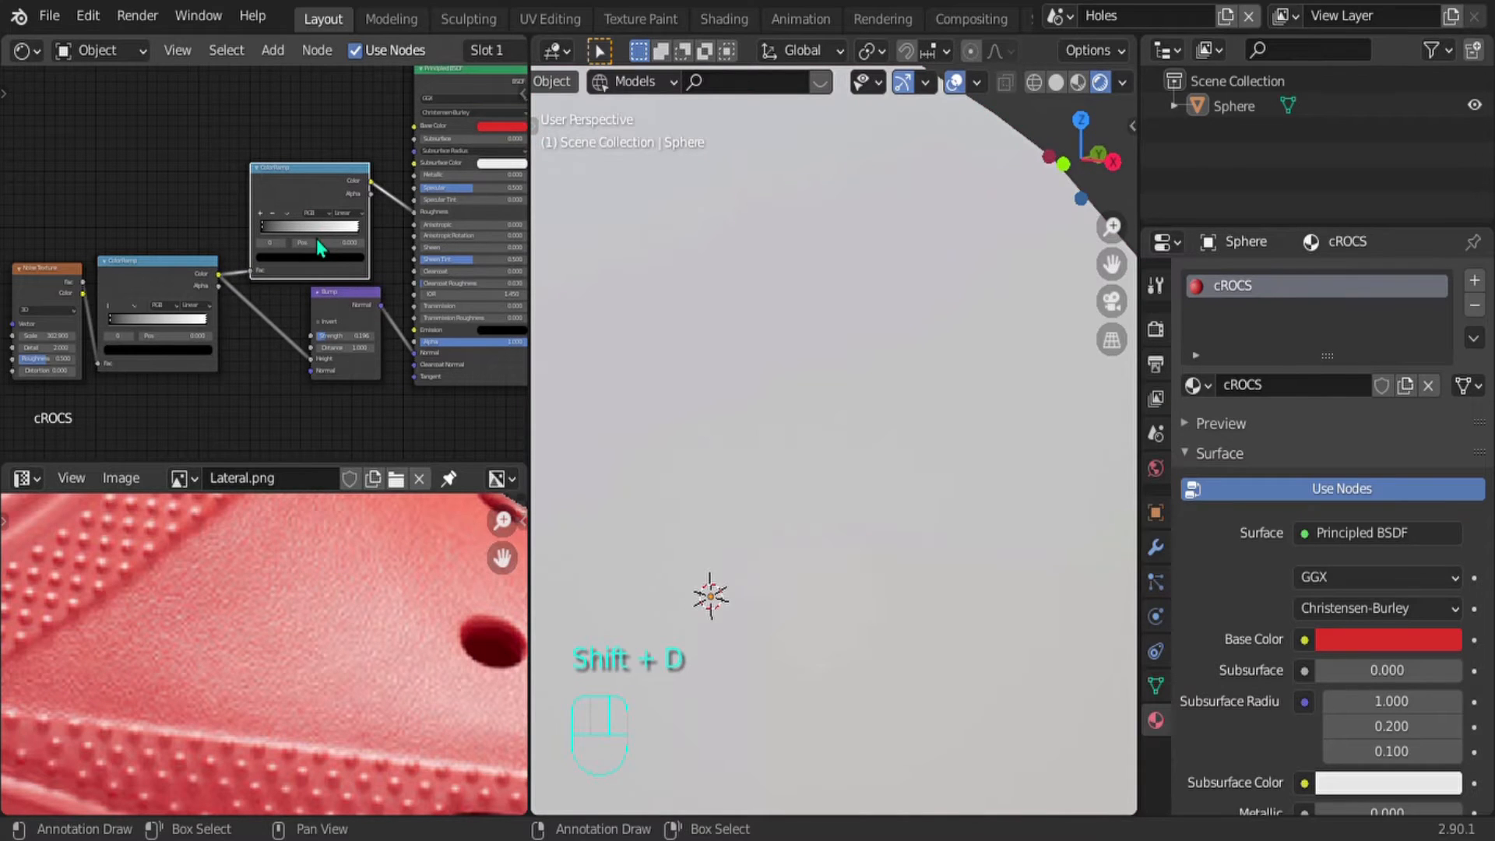
Step: On the new ColorRamp, set the black stop's position to 0.327 and move the white stop slightly inward
scroll(316, 238, up, 1)
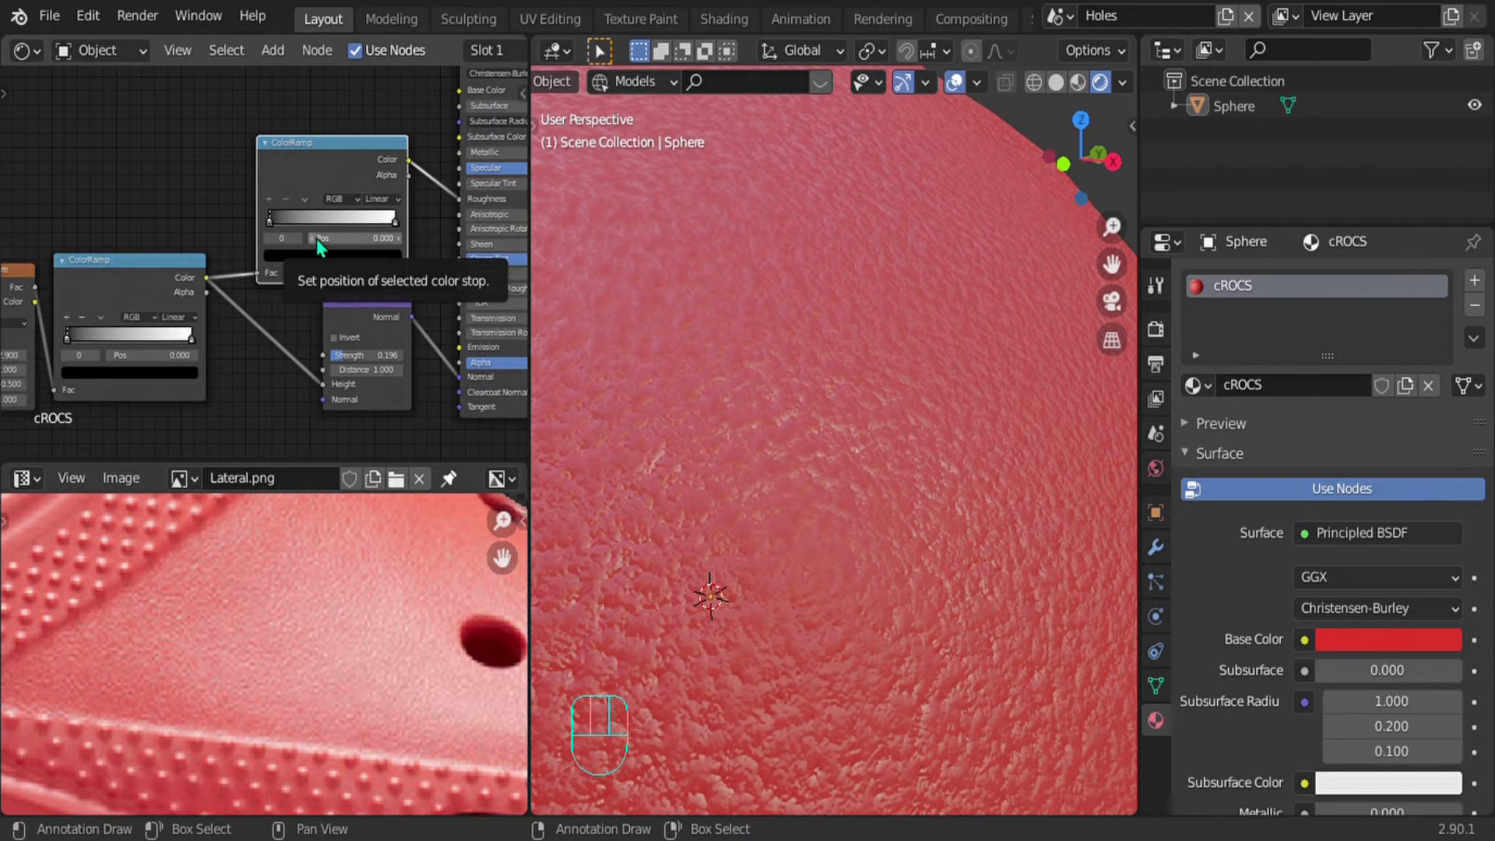
scroll(335, 251, up, 3)
shift+middle_drag(335, 250, 251, 295)
scroll(241, 261, up, 2)
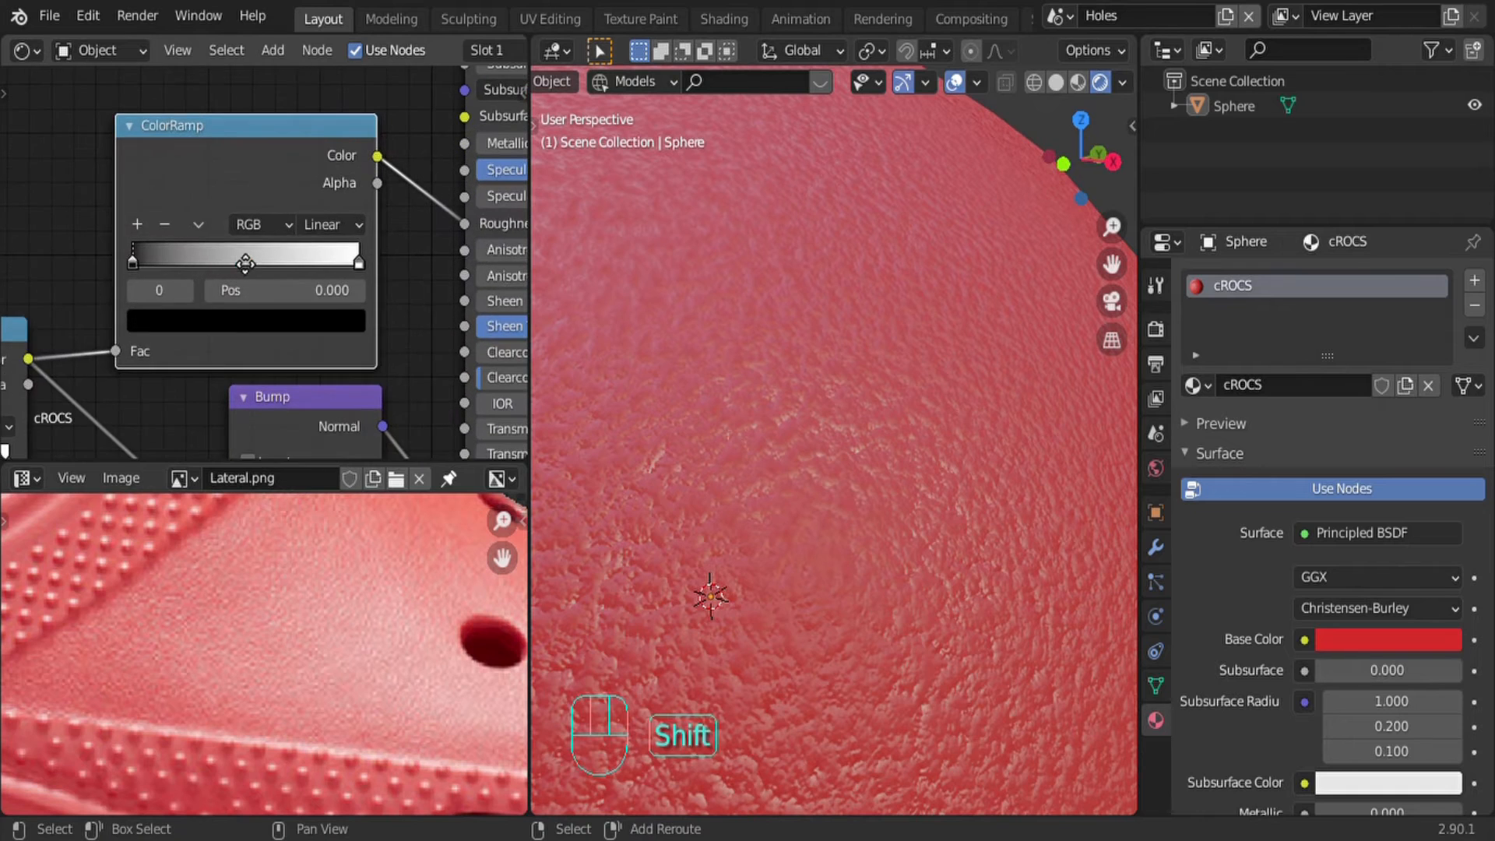
shift+middle_drag(838, 388, 880, 391)
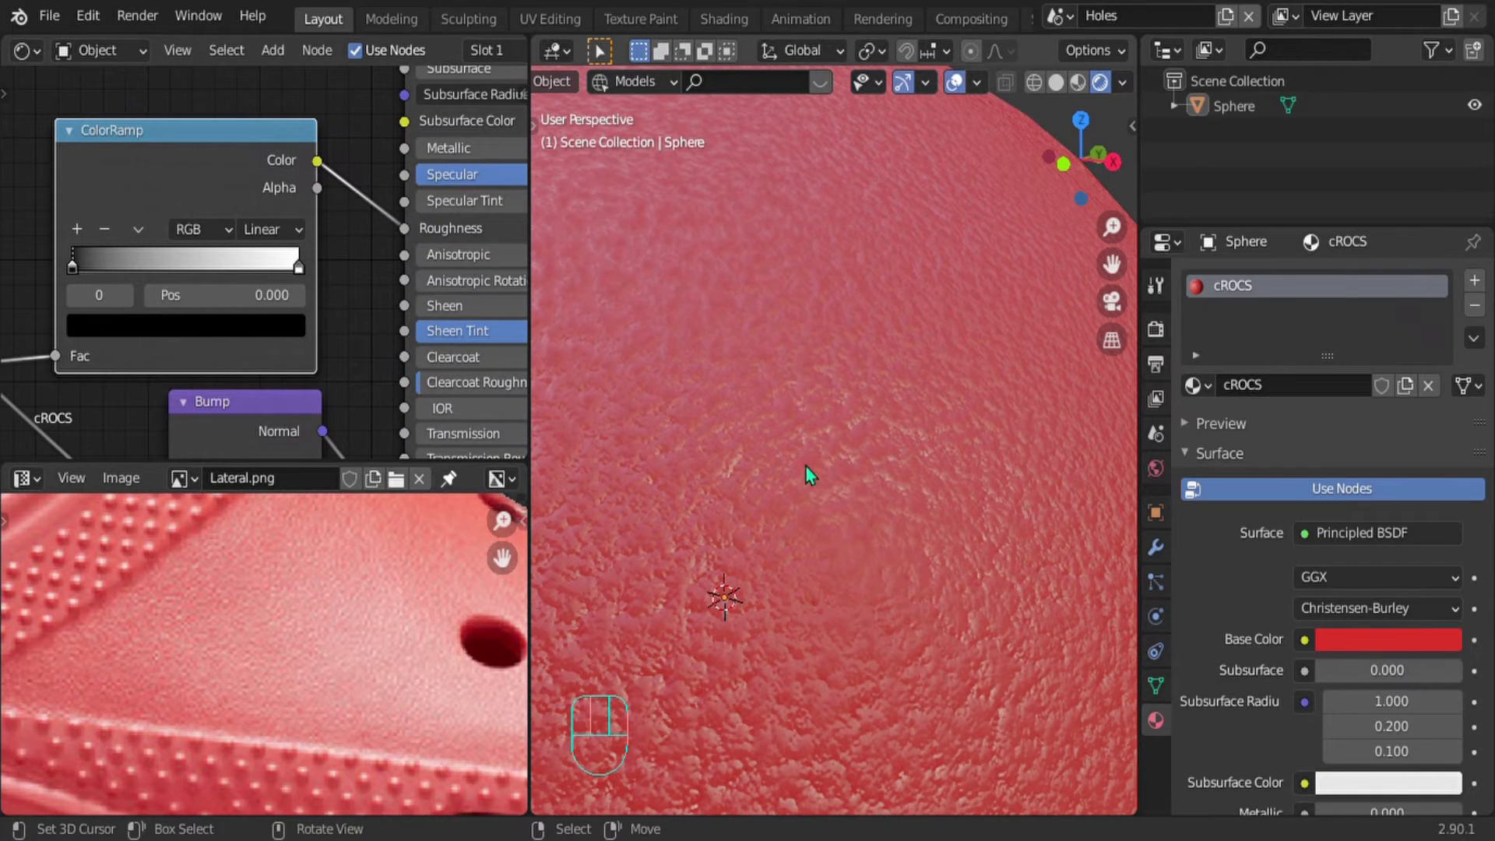
scroll(63, 271, up, 1)
mouse_move(58, 270)
mouse_down()
mouse_move(142, 269)
mouse_move(129, 276)
mouse_move(151, 278)
mouse_move(144, 290)
mouse_move(216, 264)
mouse_move(89, 273)
mouse_up()
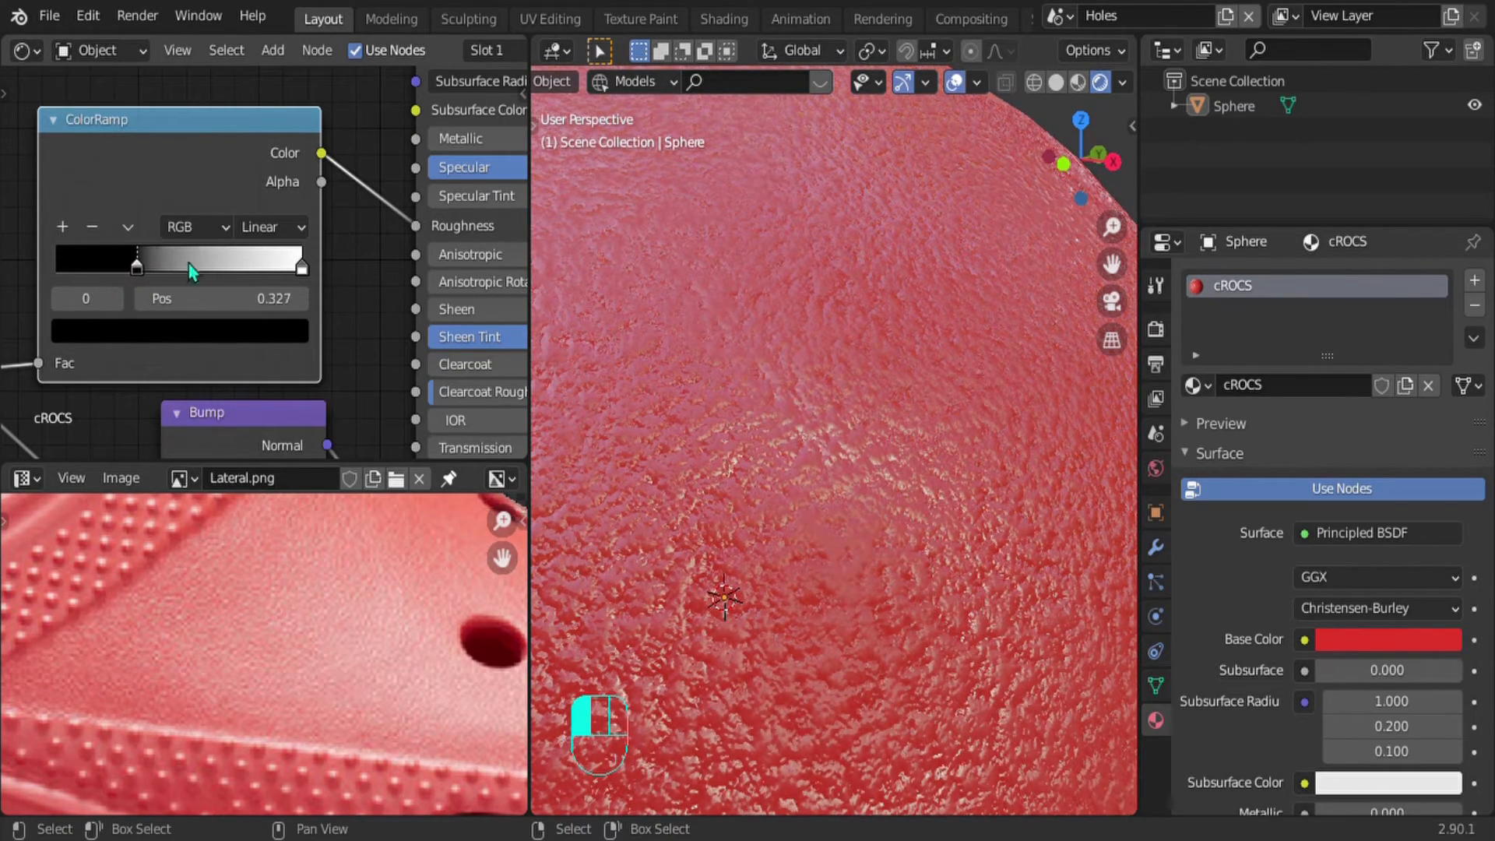
mouse_move(297, 272)
mouse_down()
mouse_move(158, 272)
mouse_move(265, 289)
mouse_up()
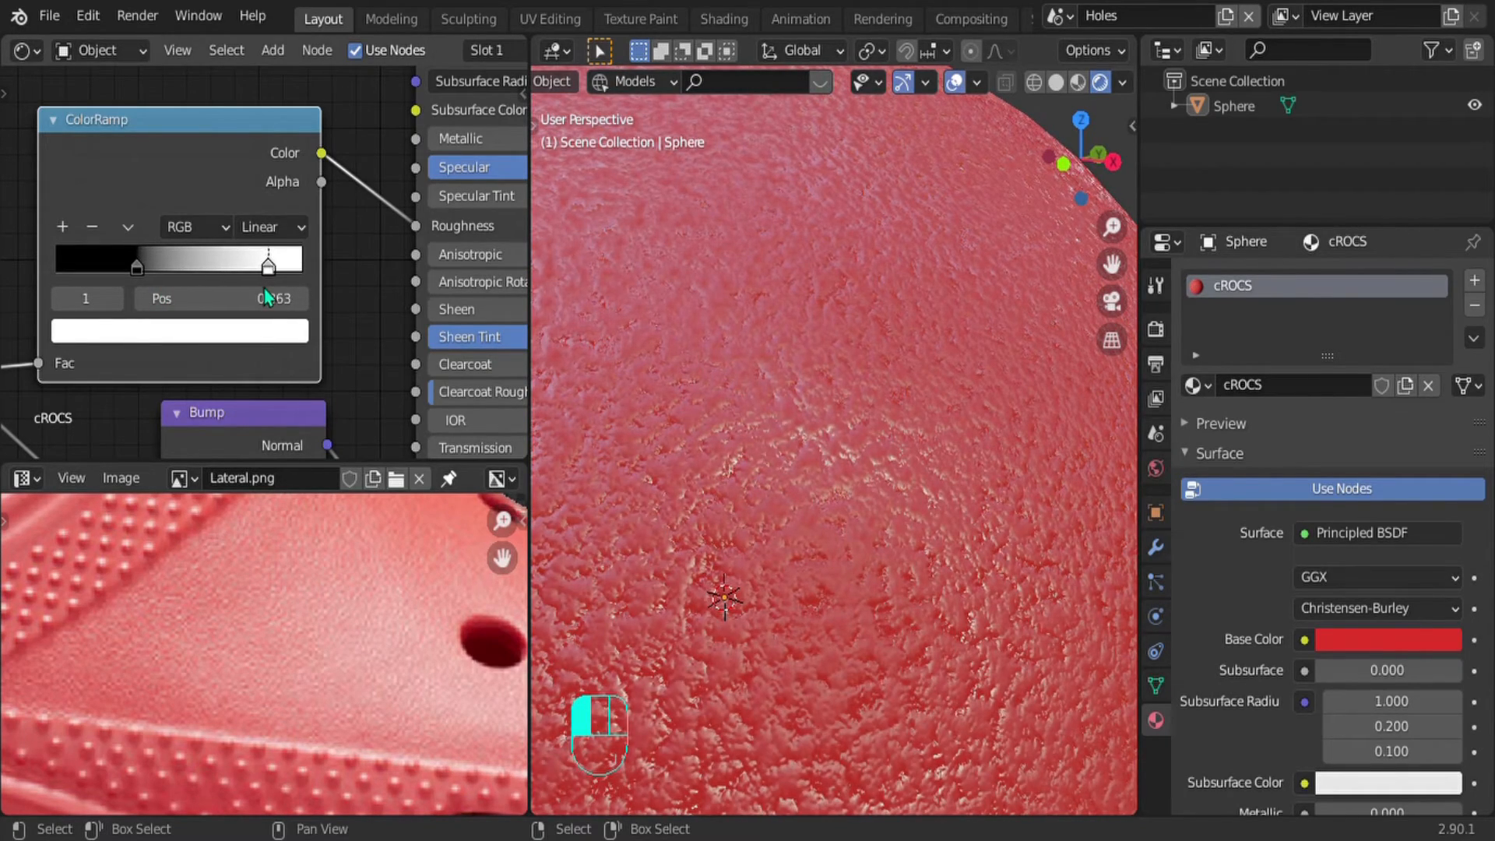
Step: Change the new ColorRamp's black stop to light grey and check the softened roughness on the sphere
click(137, 268)
click(164, 331)
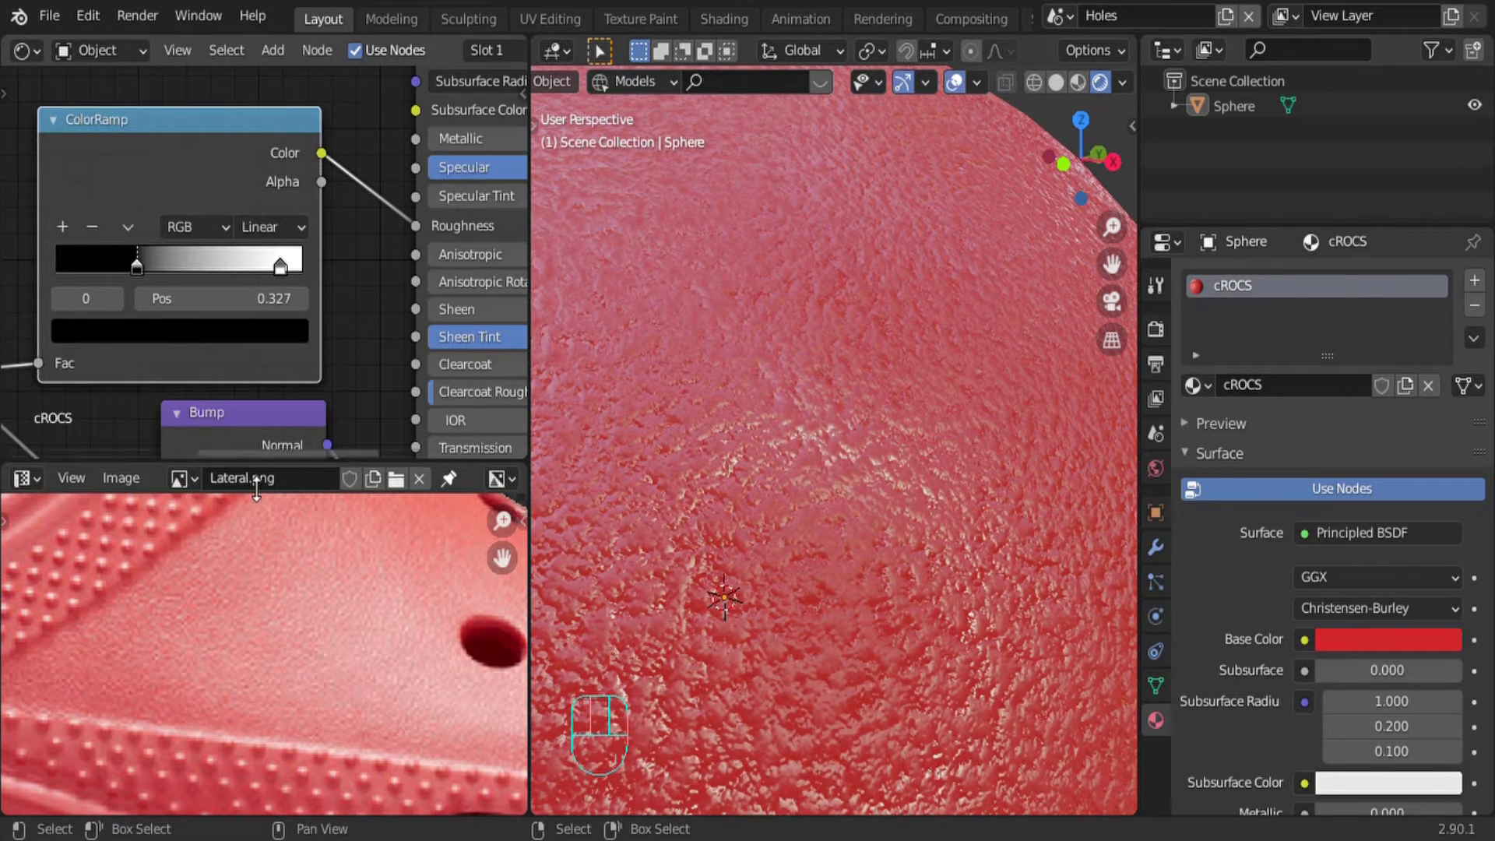
click(180, 332)
drag(260, 439, 258, 400)
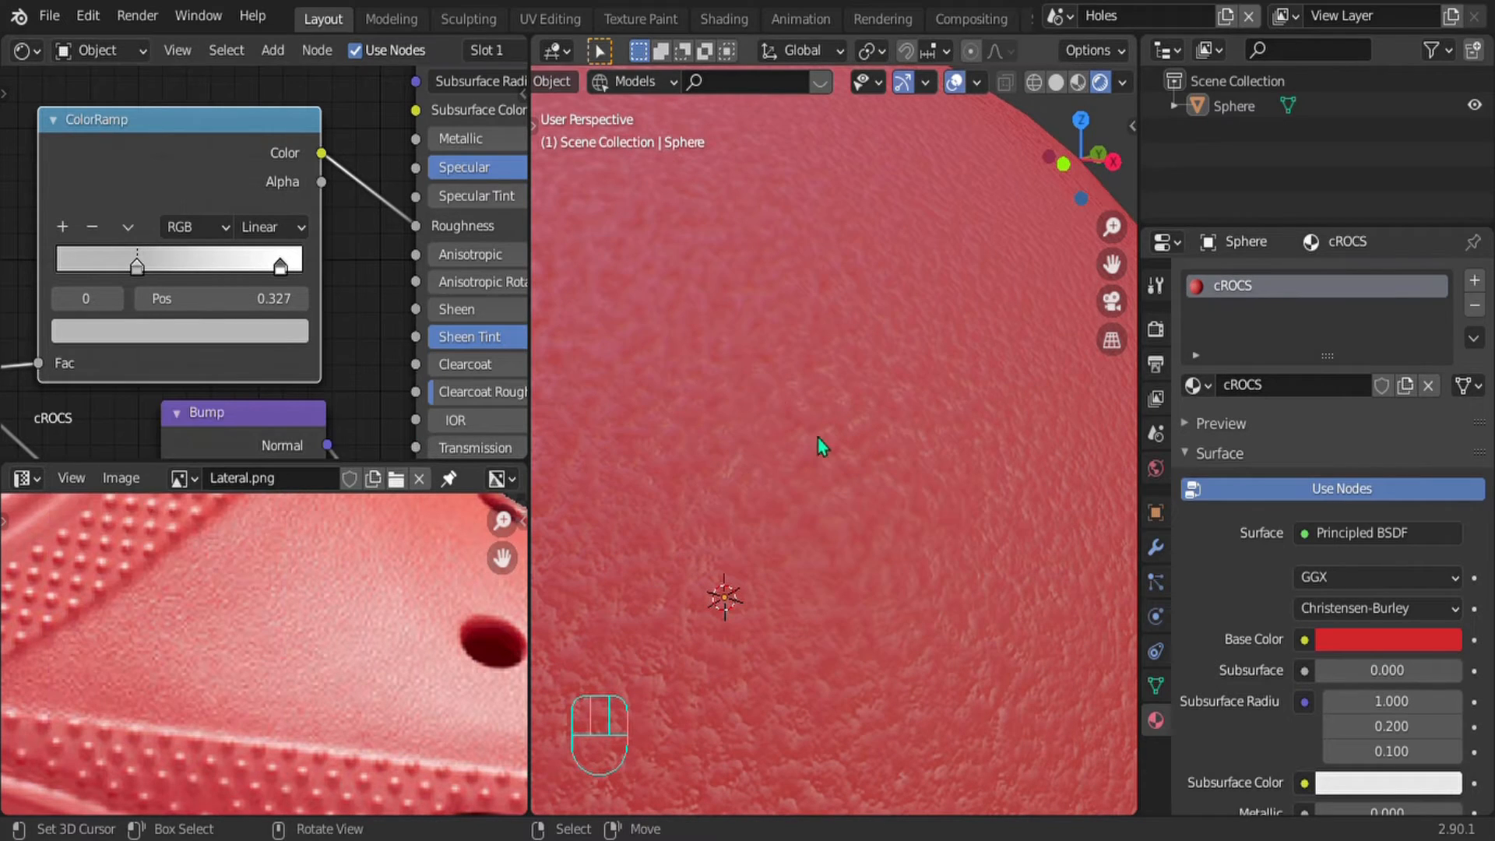
middle_drag(724, 418, 806, 471)
scroll(818, 499, down, 3)
shift+middle_drag(834, 534, 958, 484)
scroll(952, 481, down, 2)
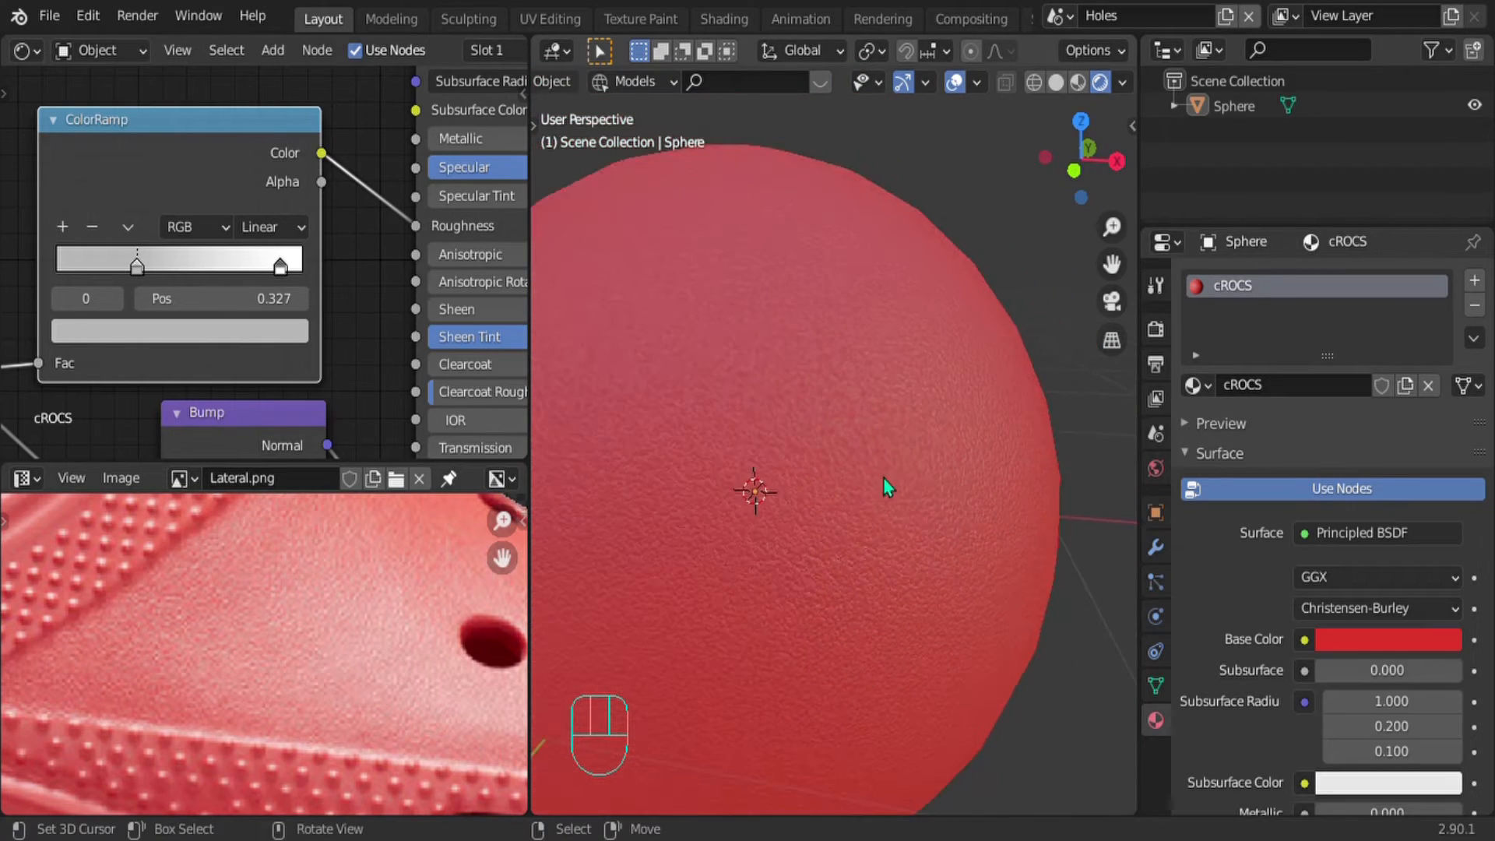
scroll(794, 420, up, 2)
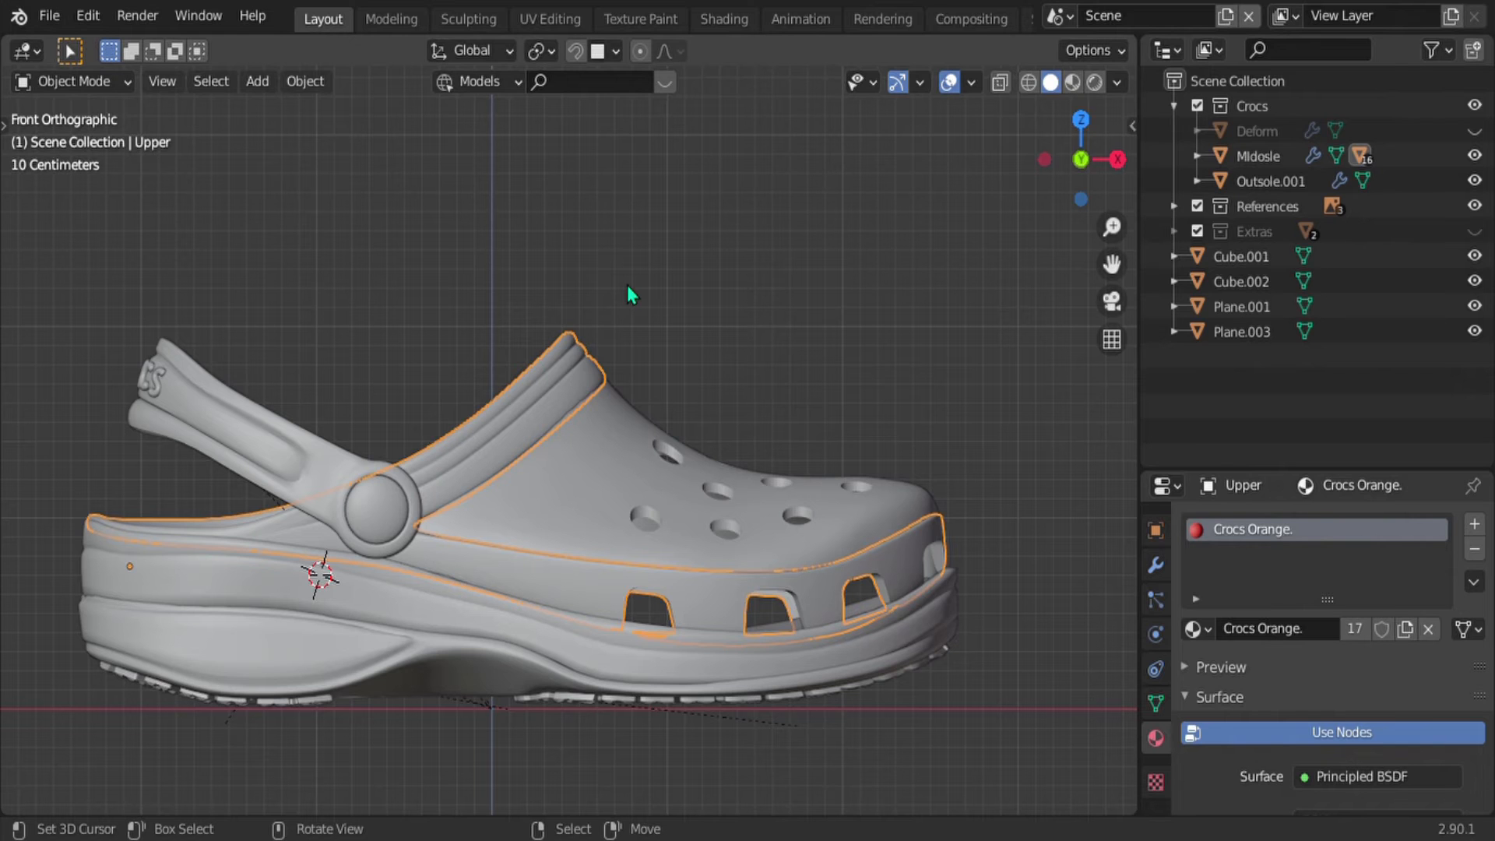
Step: Compare the materials of the clog's toebox, upper and outsole, and isolate the Upper object in local view
click(618, 426)
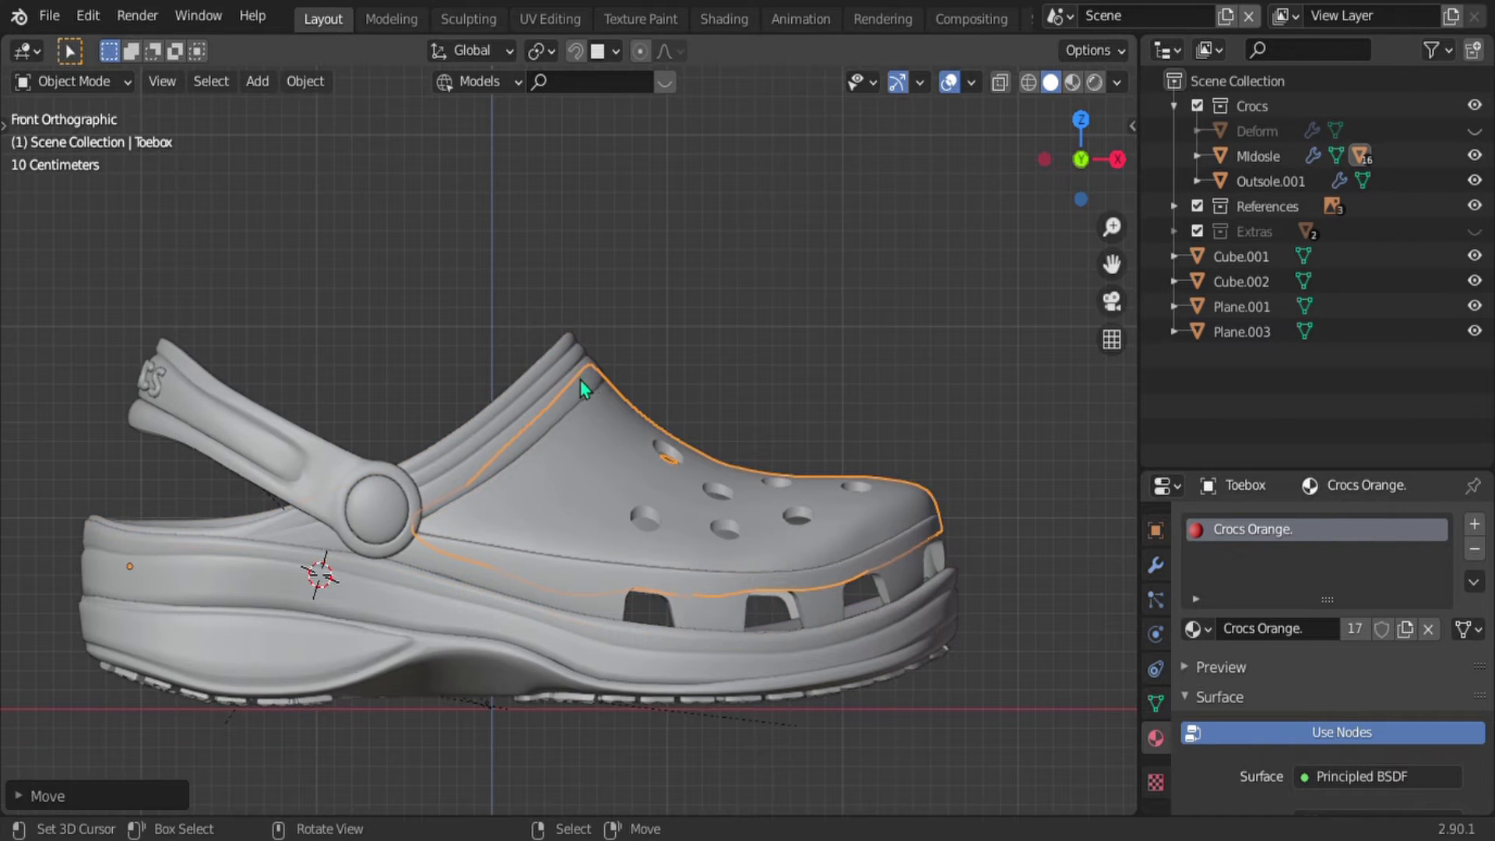
click(570, 392)
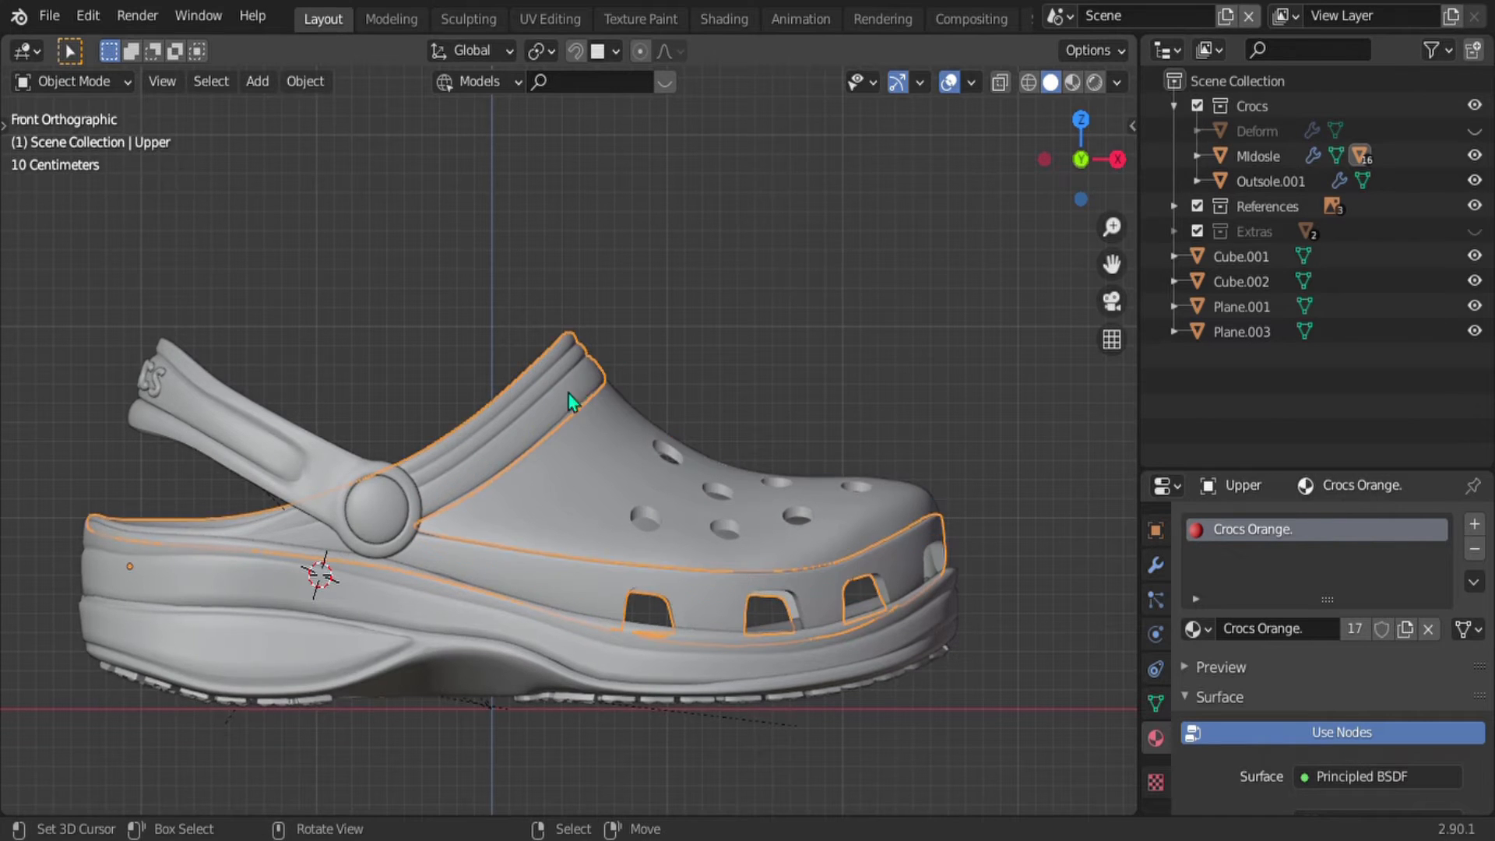
click(344, 599)
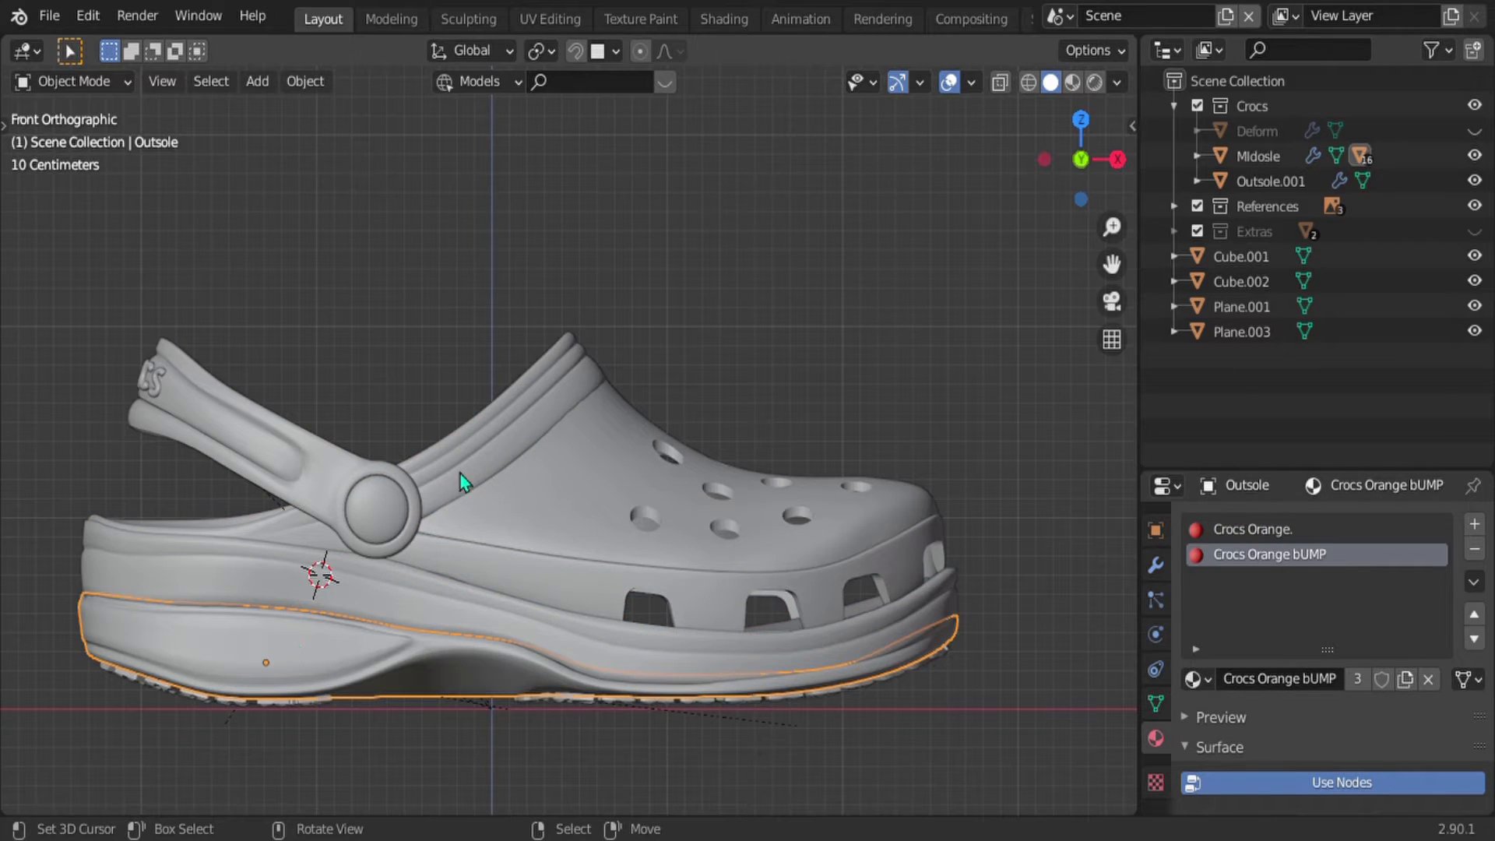
click(510, 427)
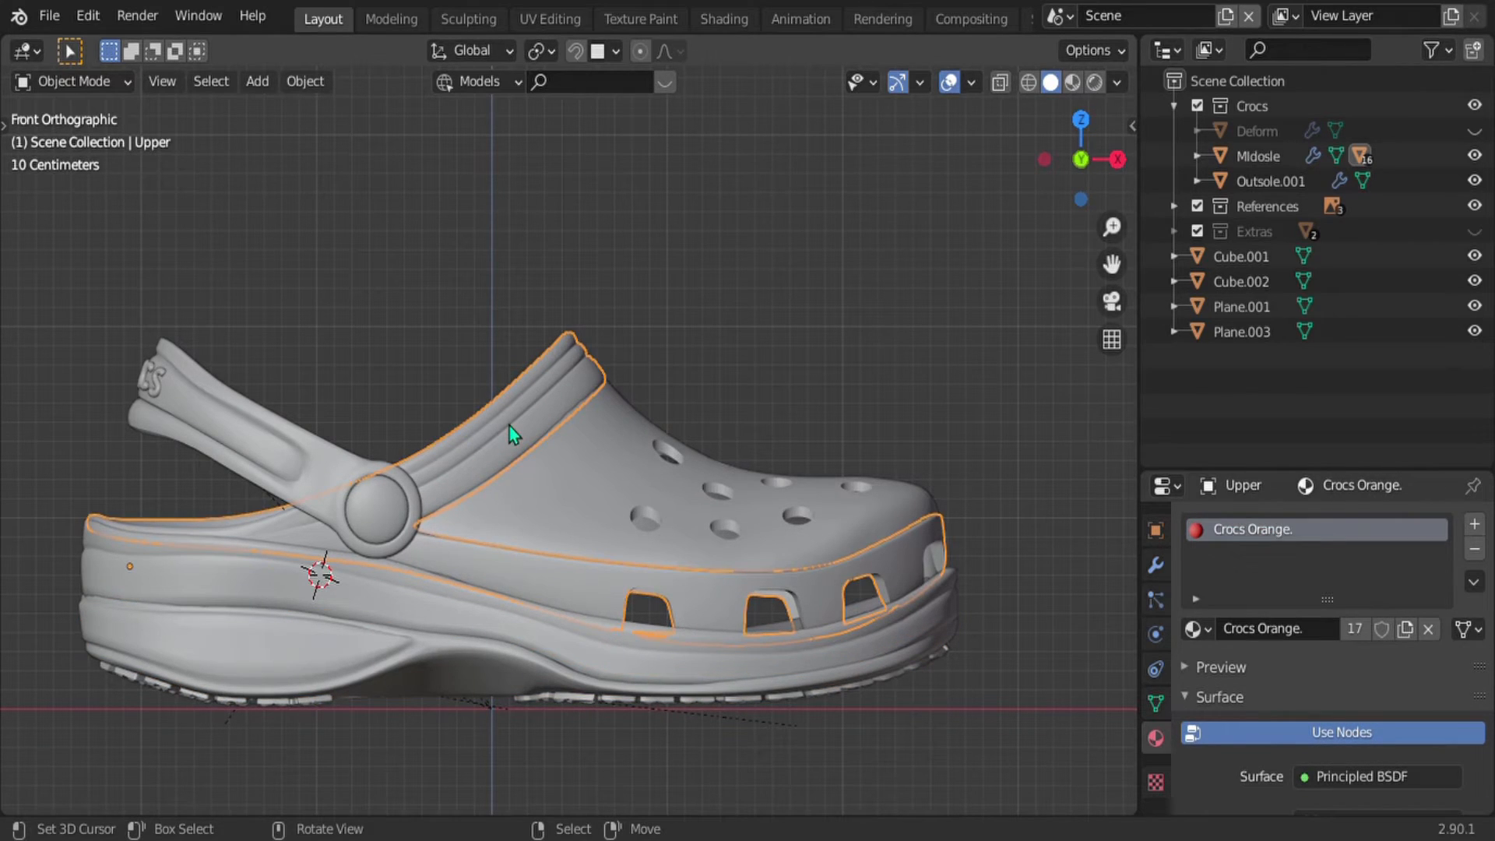
key(KP_Divide)
scroll(545, 444, up, 3)
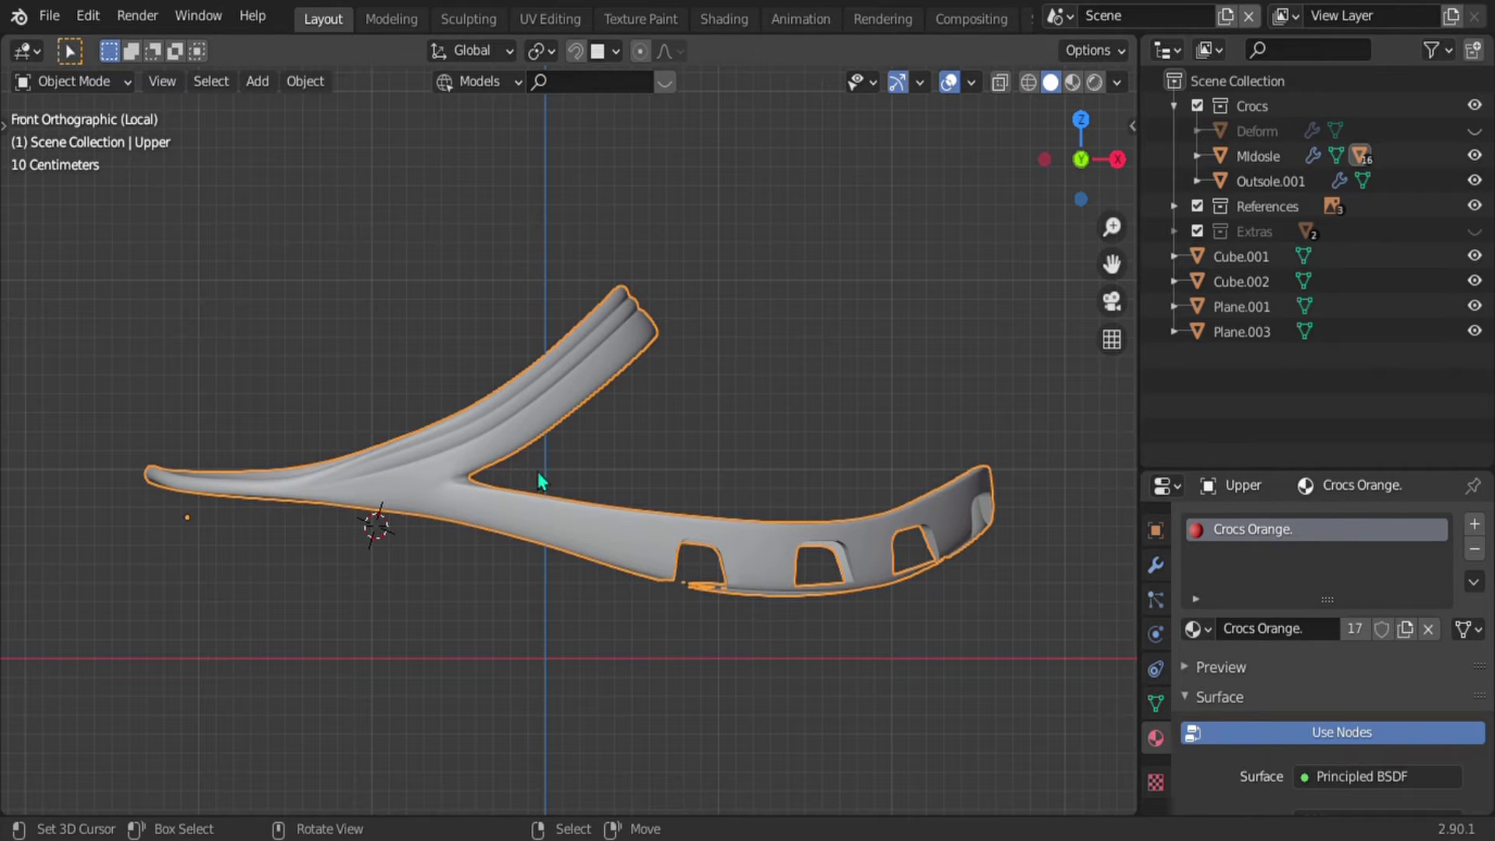
Step: Reset the 3D cursor to the world origin and frame the isolated upper in front view
shift+scroll(550, 591, down, 4)
key(shift+c)
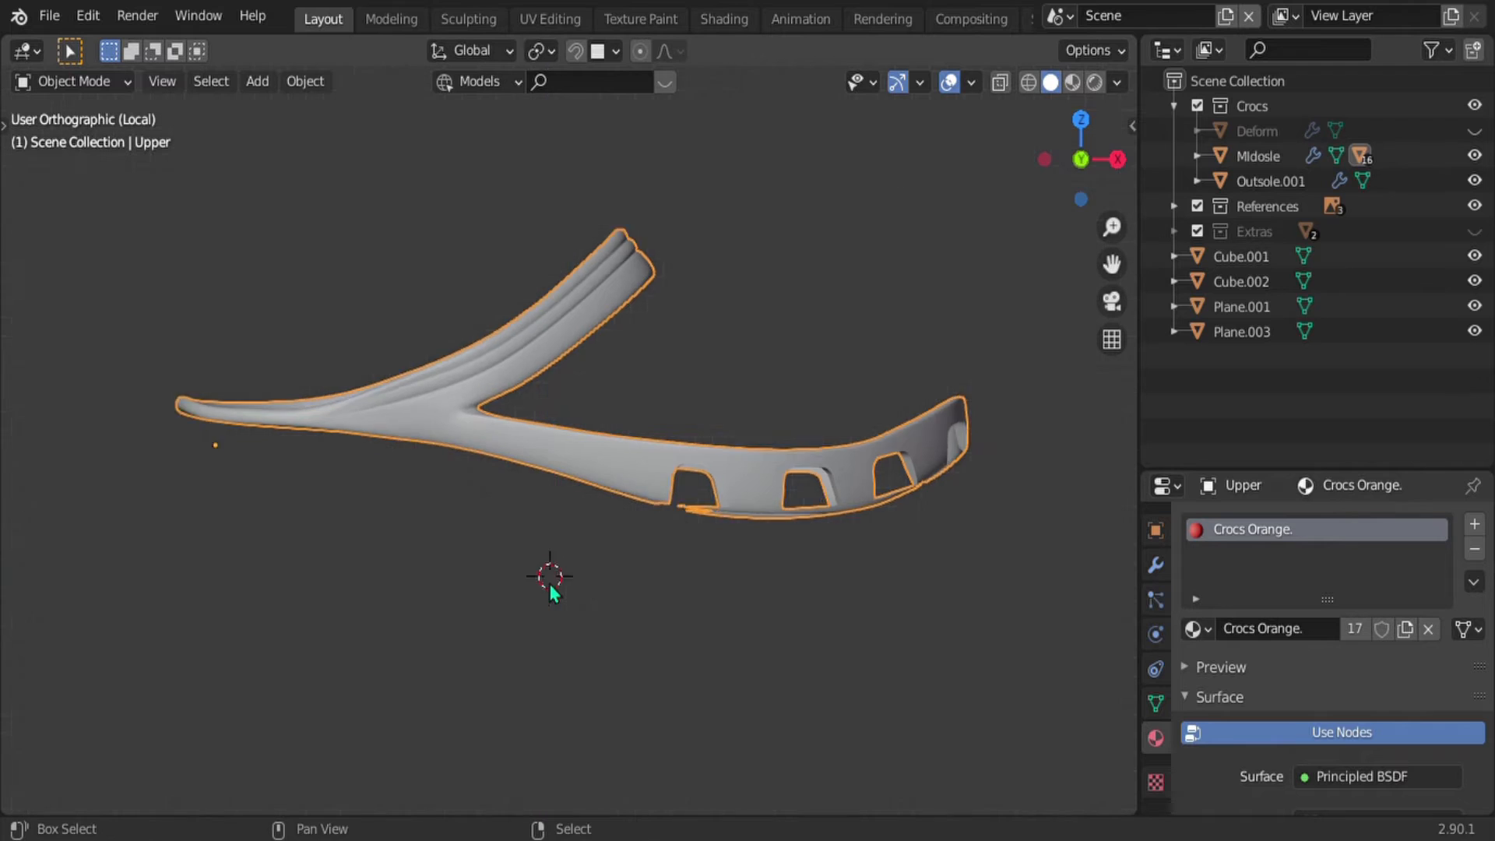
scroll(550, 577, up, 4)
shift+middle_drag(553, 562, 506, 458)
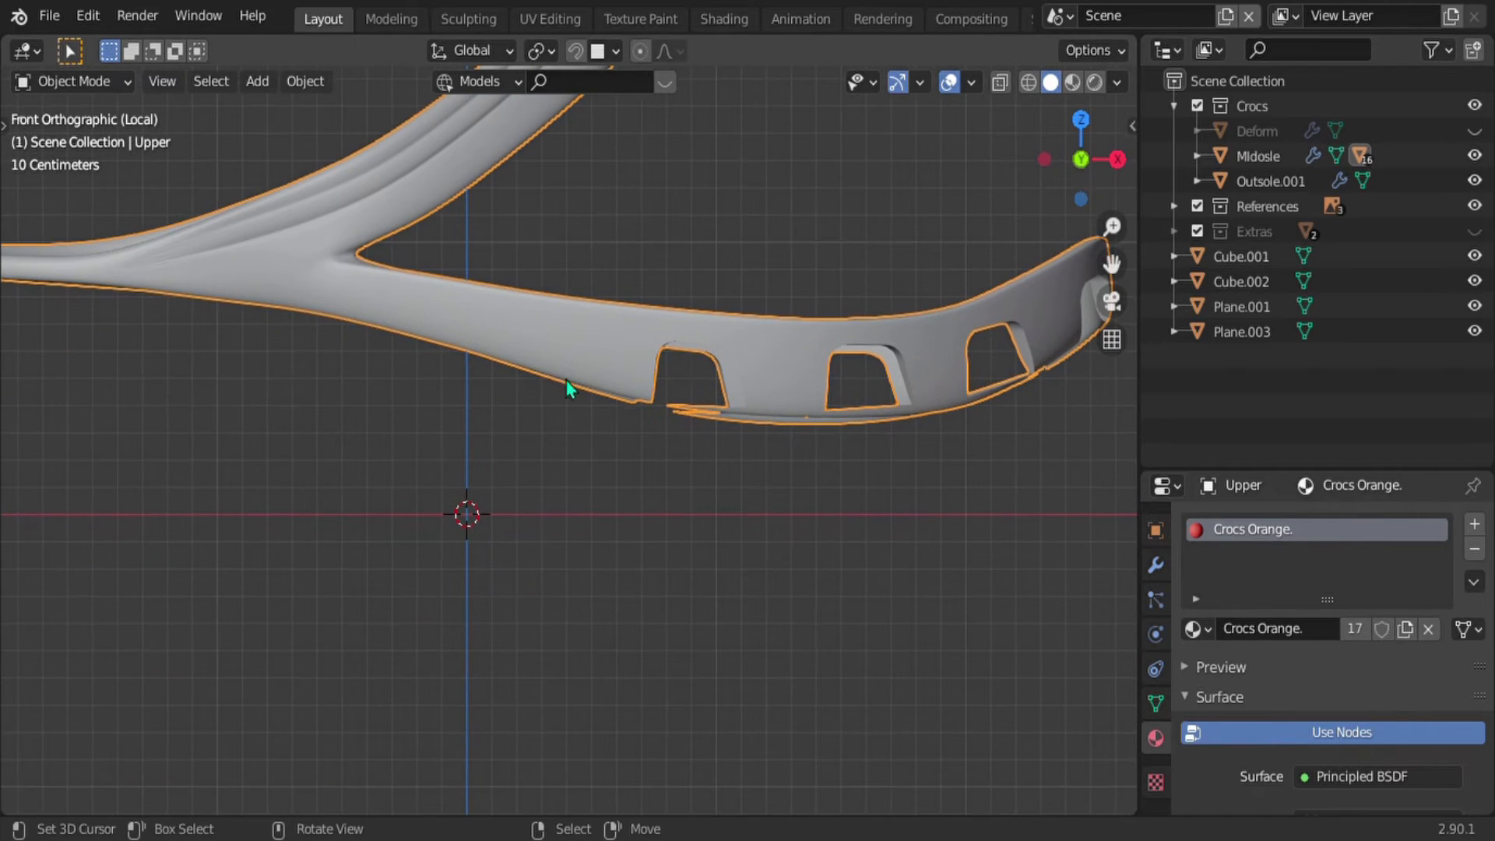
shift+middle_drag(568, 387, 487, 418)
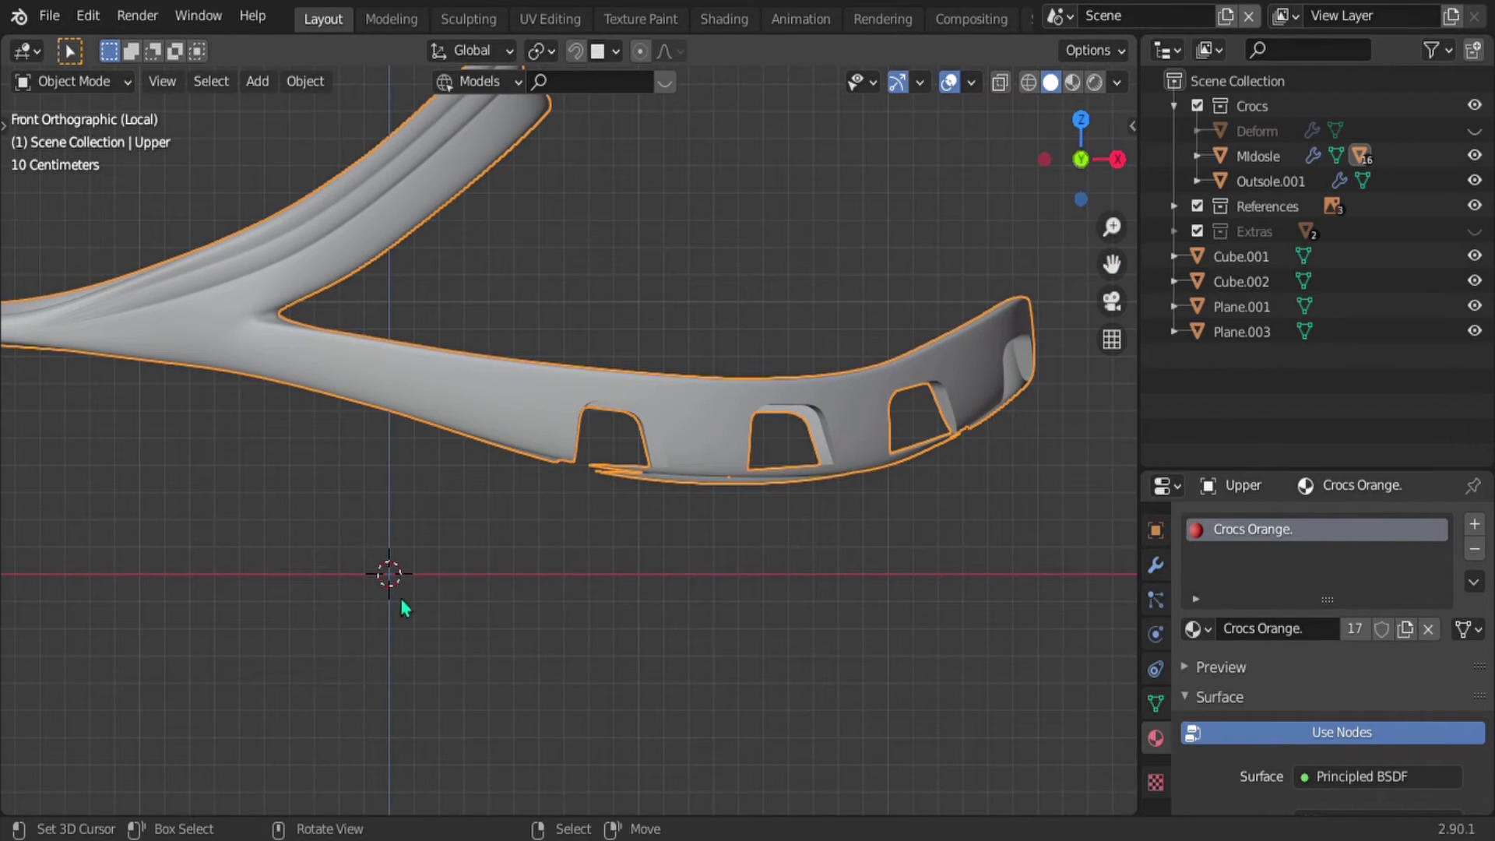
Step: Add a UV sphere at the world origin and rotate it 90 degrees about the X axis
key(shift+a)
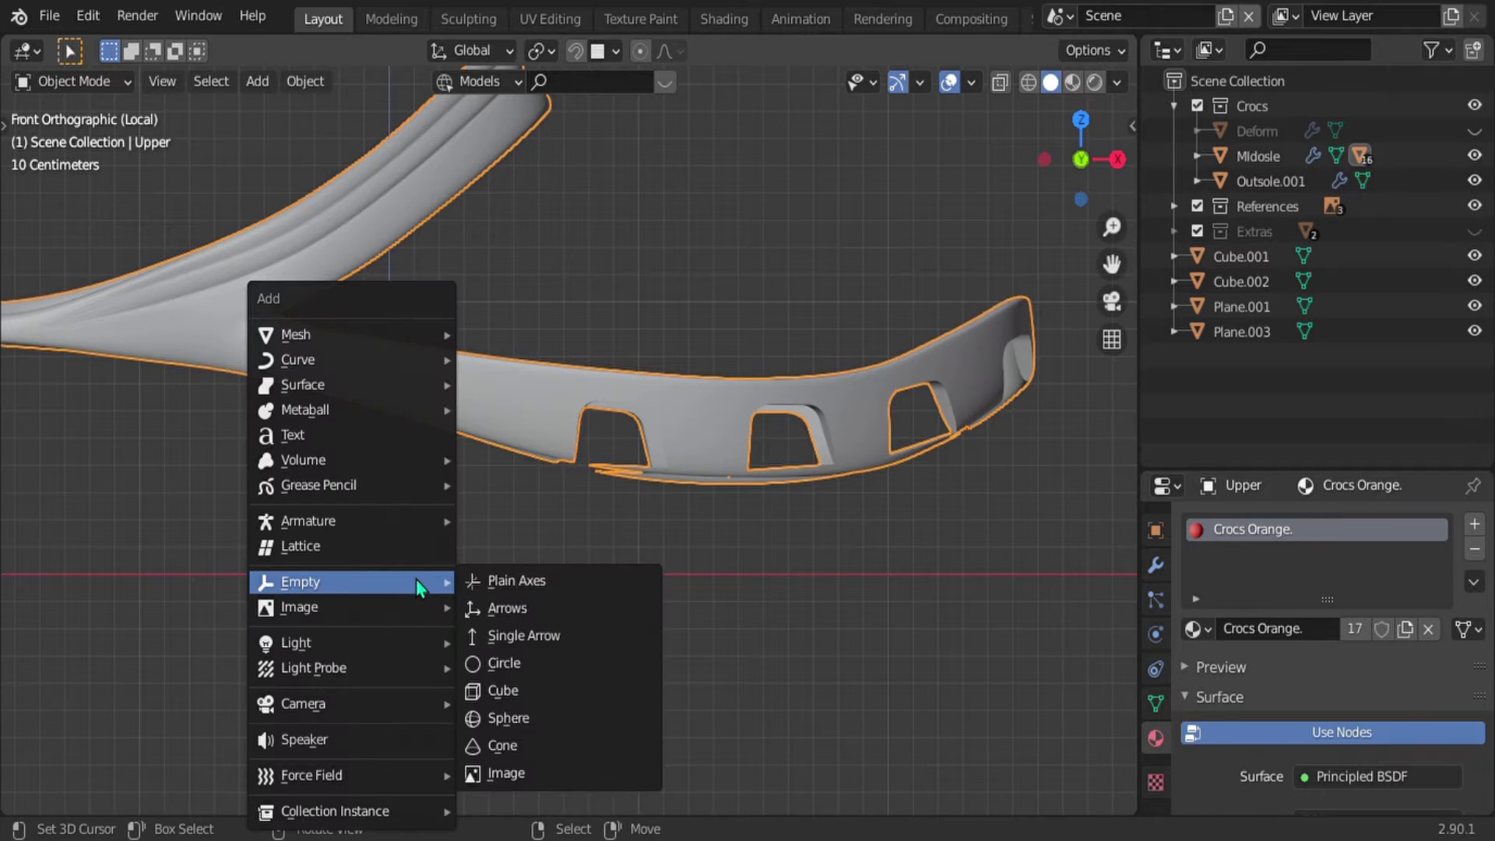
mouse_move(379, 334)
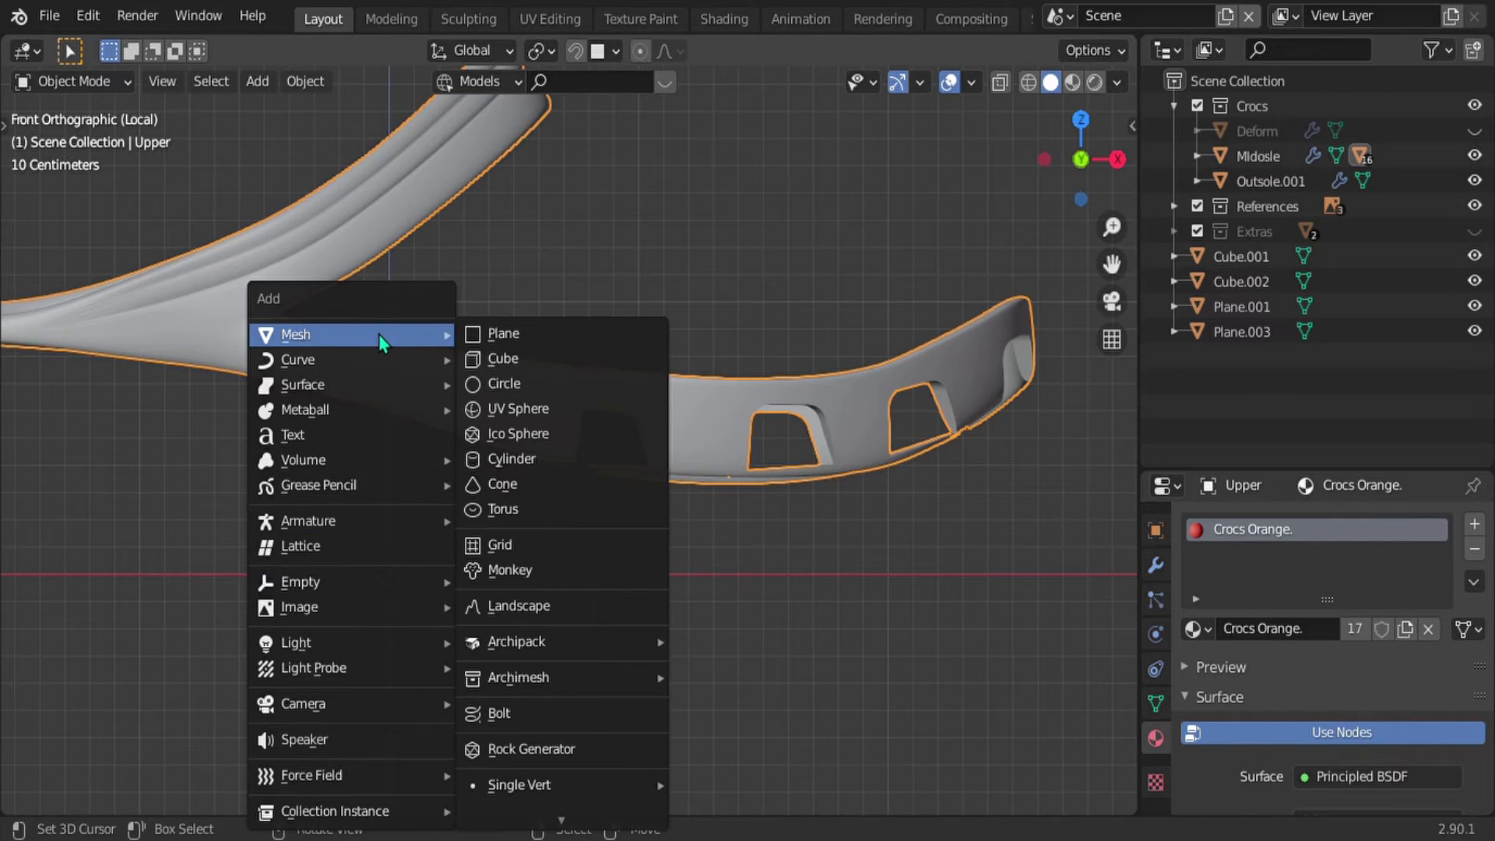
click(526, 421)
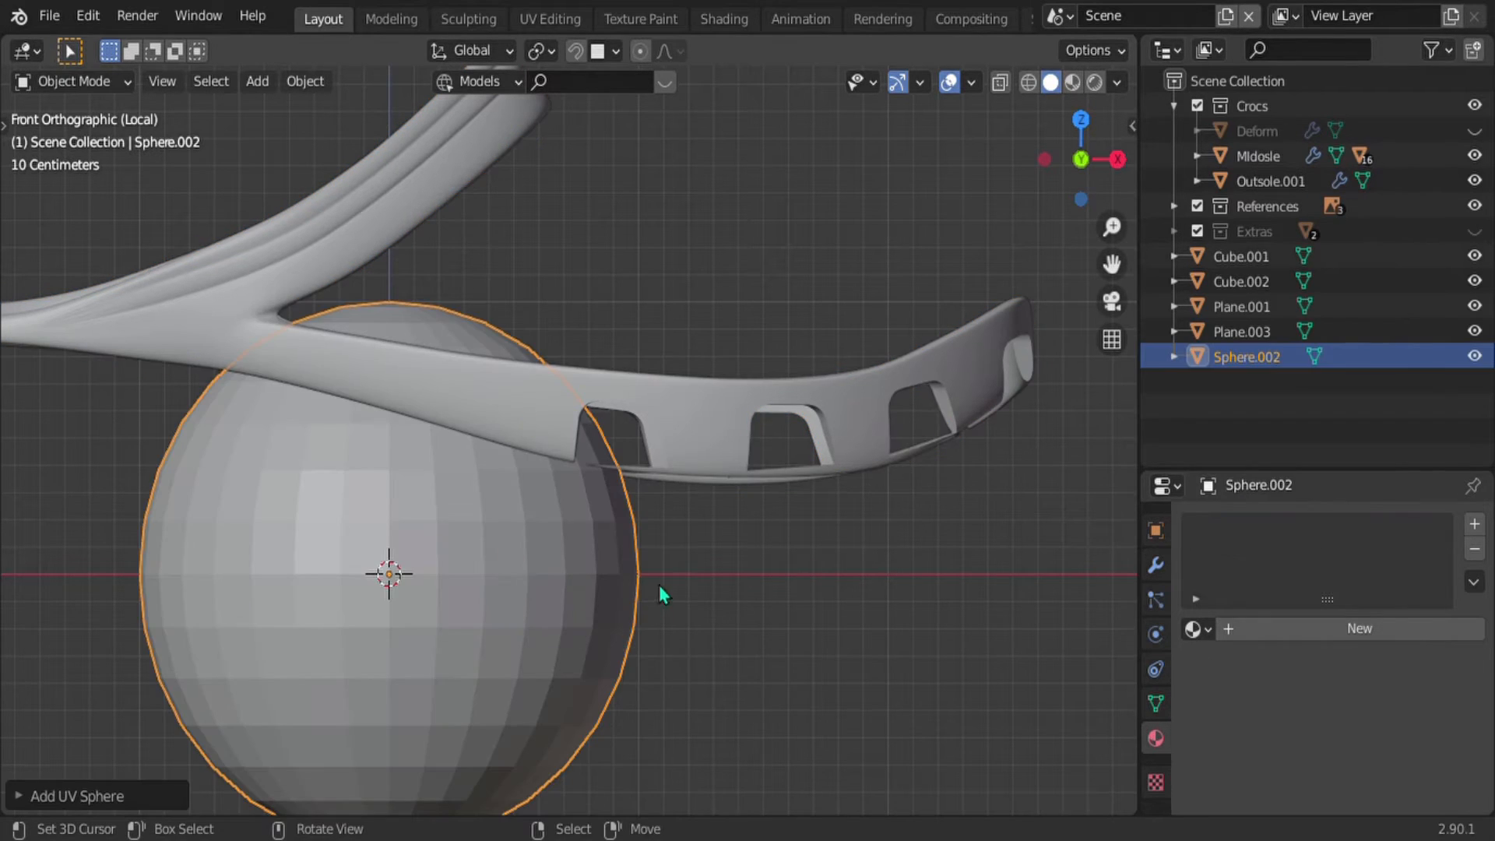
text(rx90)
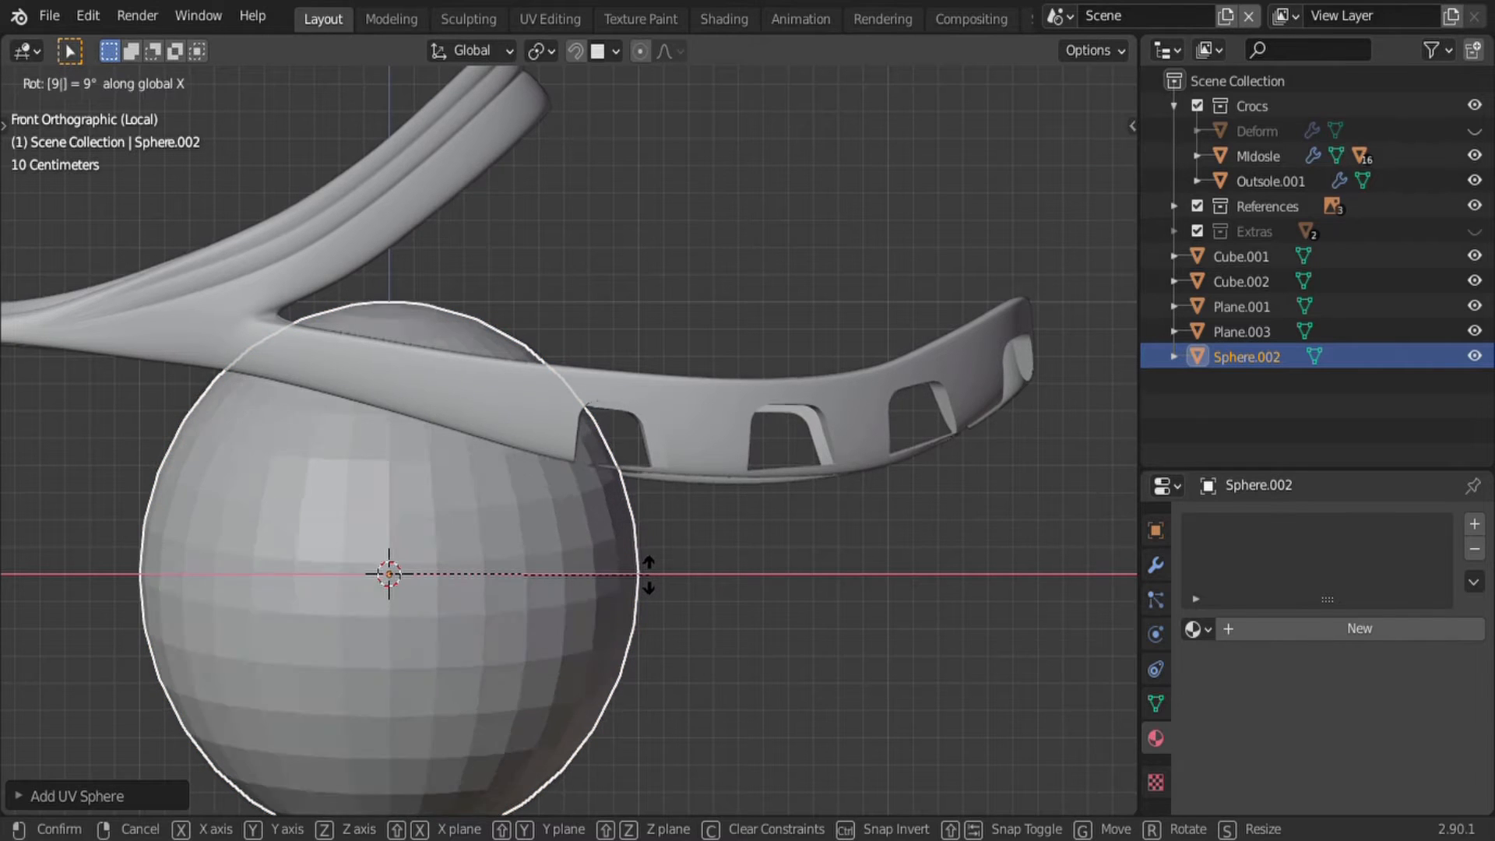
key(Return)
Step: Scale the new sphere down to a tiny bead in two passes, the second by a factor of about 0.25
key(s)
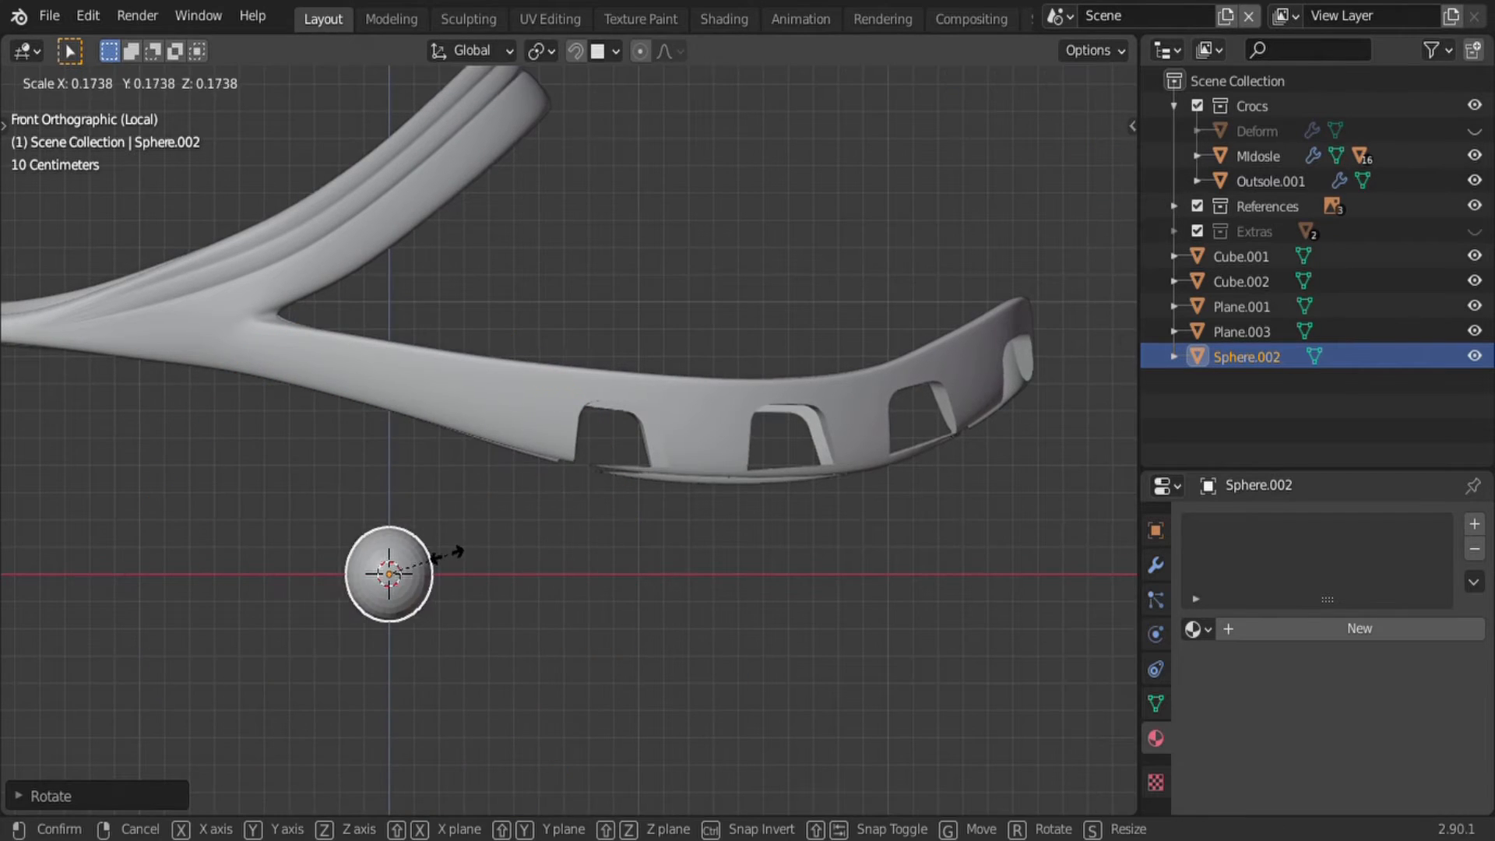
click(451, 557)
key(n)
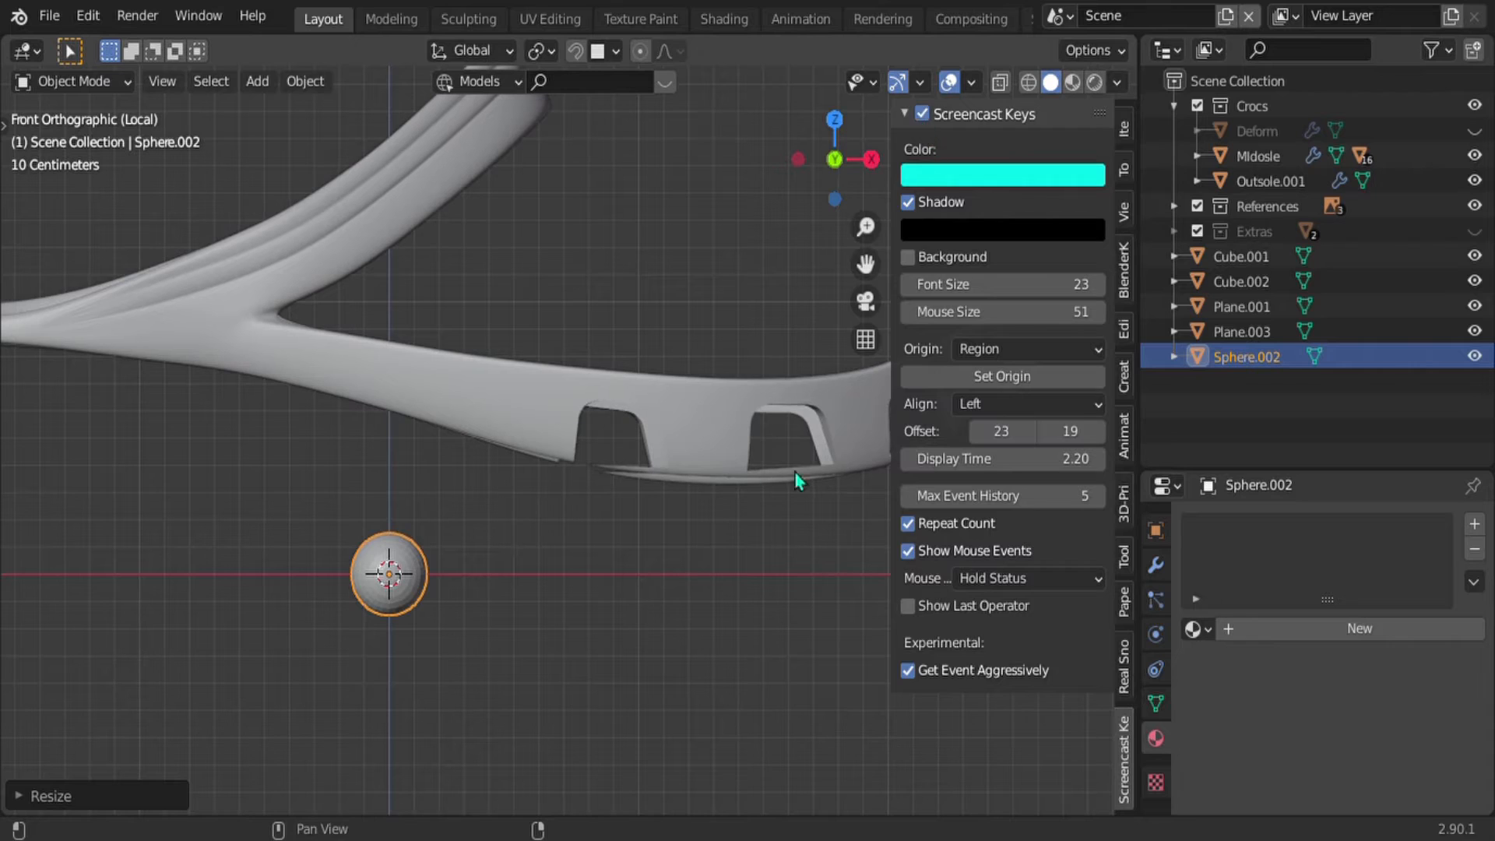
key(n)
key(s)
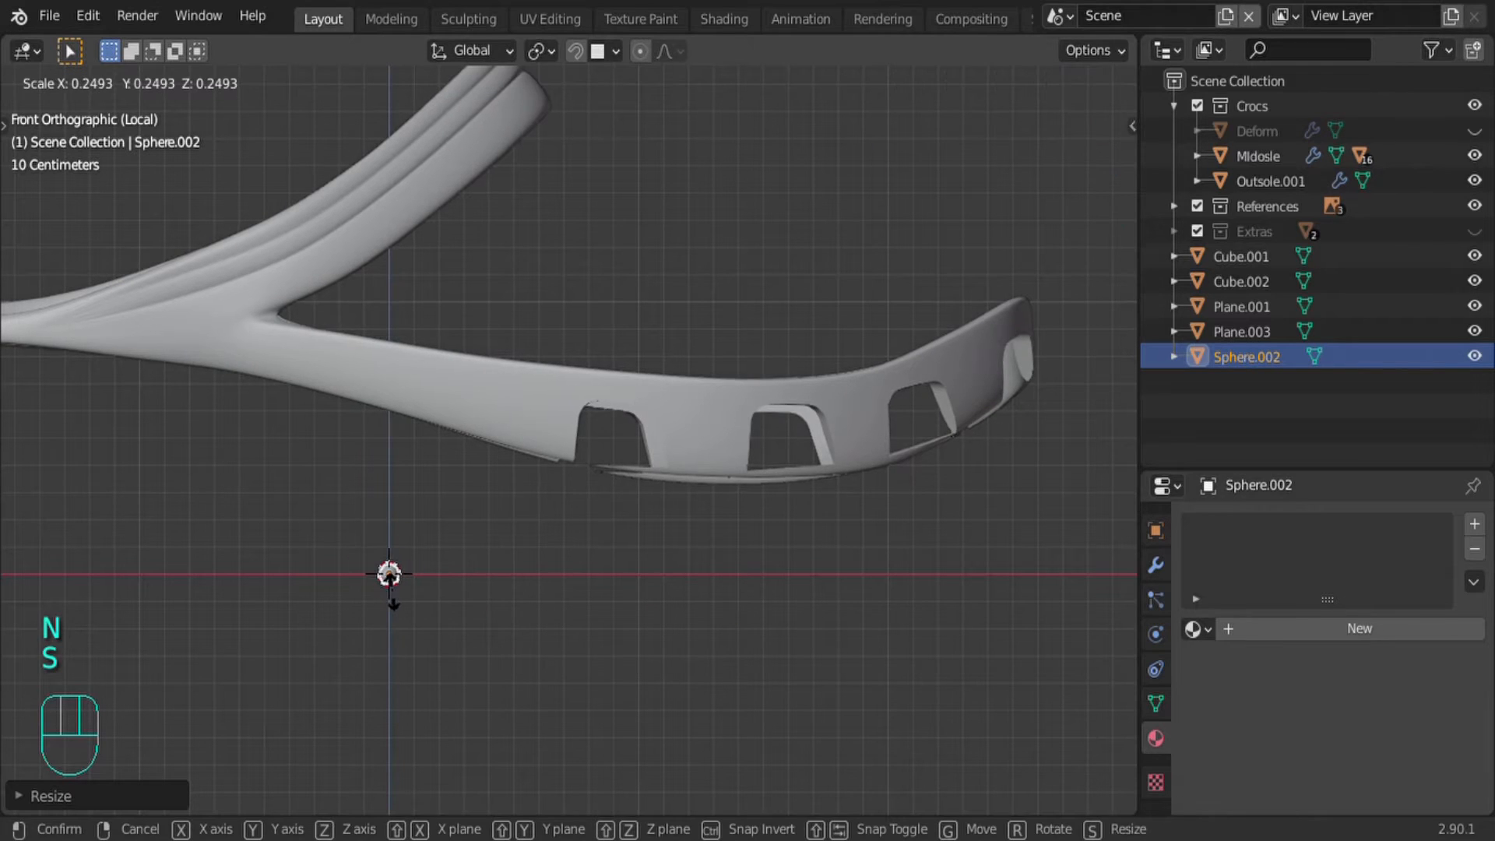
click(393, 602)
Step: Move the small sphere onto the upper's side strip behind the first vent hole and scale it by about 0.8
key(g)
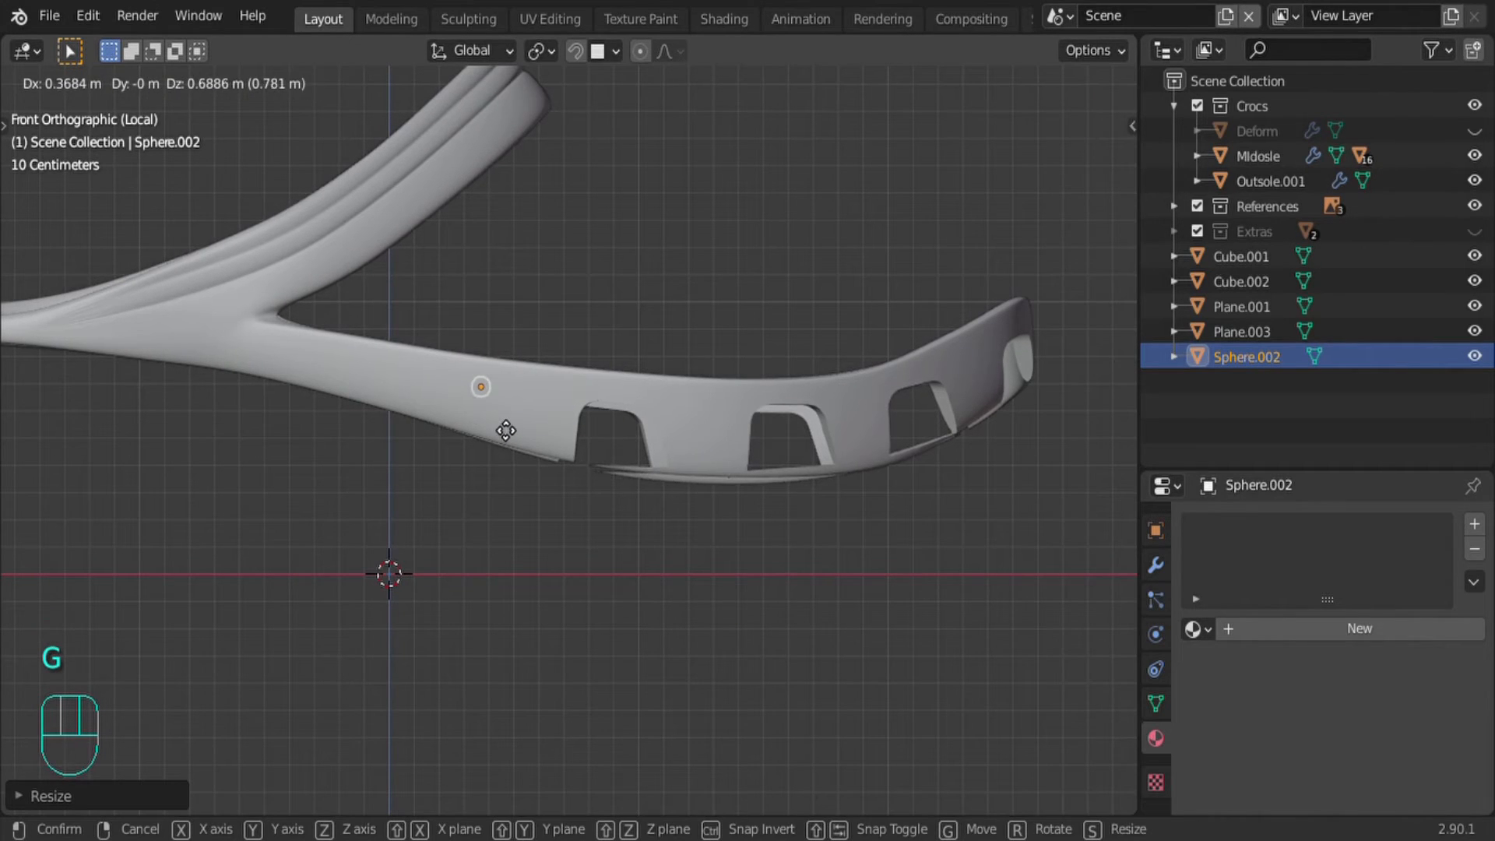
click(500, 426)
key(s)
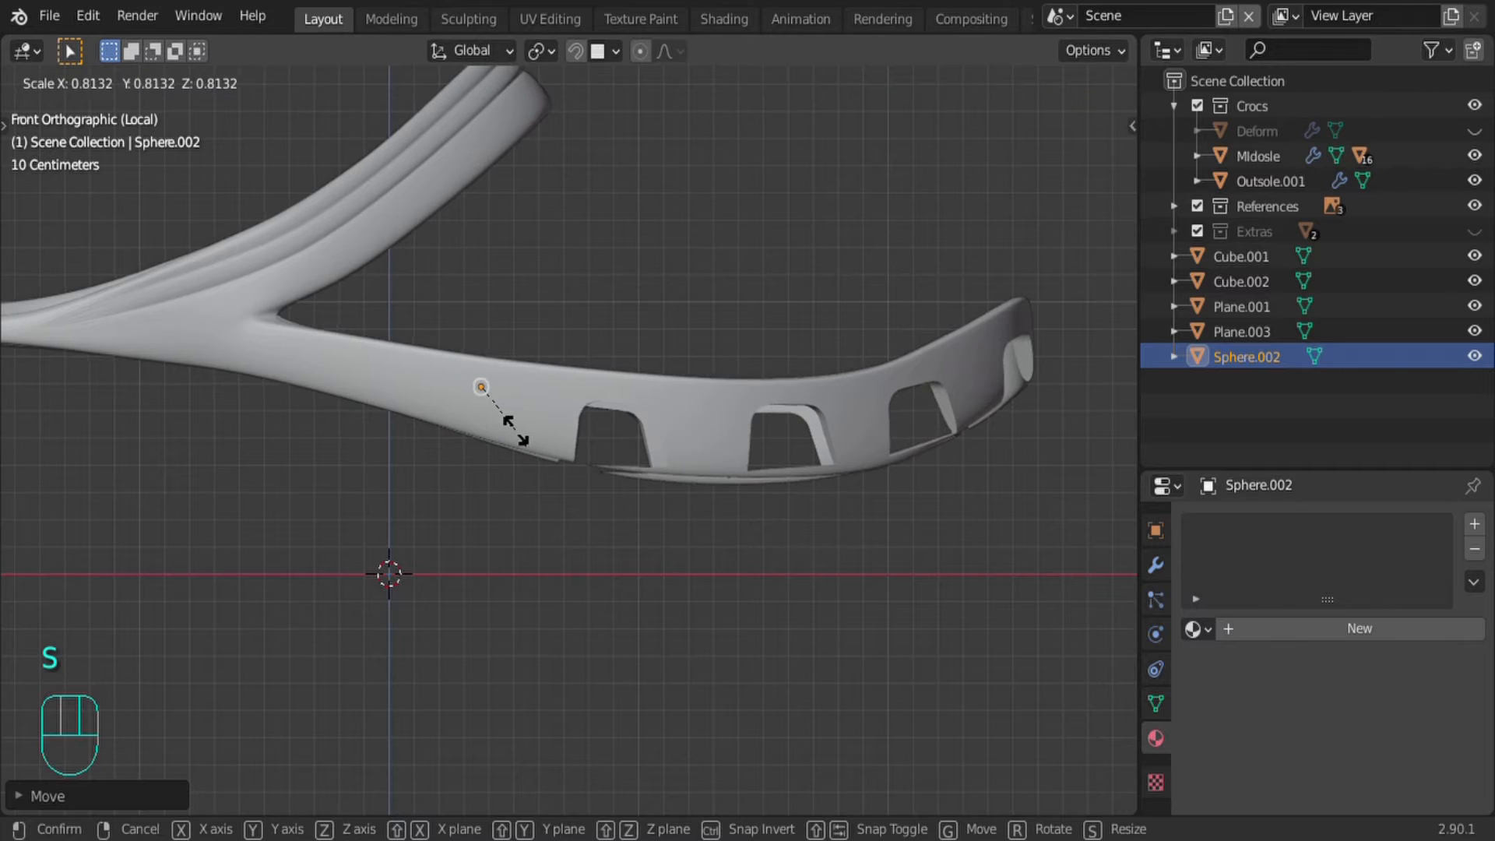
click(507, 423)
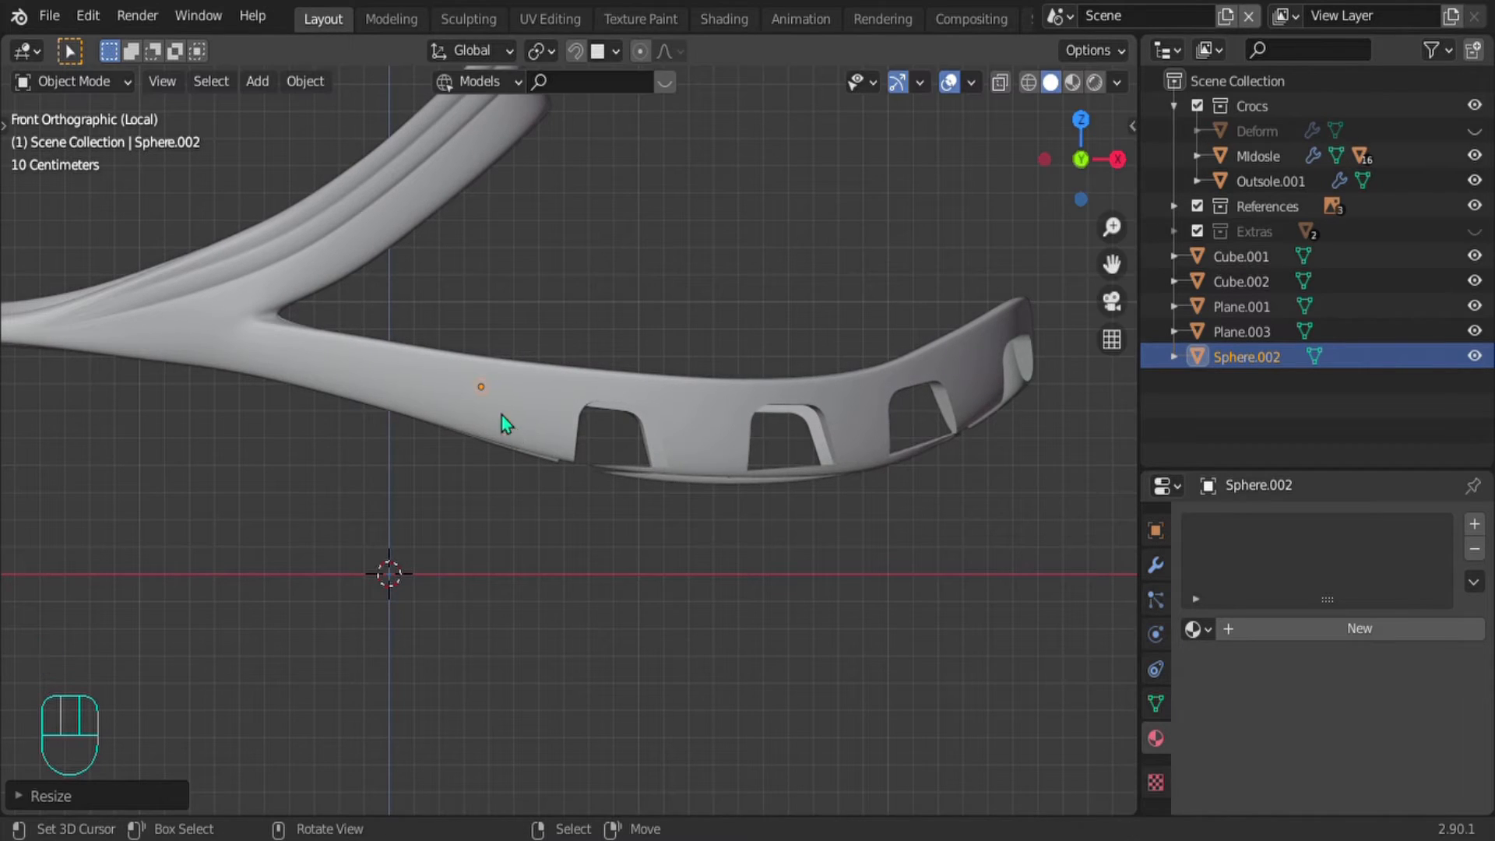
Step: Move the small sphere down beside the world origin, below the upper, and isolate it alone for mesh editing
key(g)
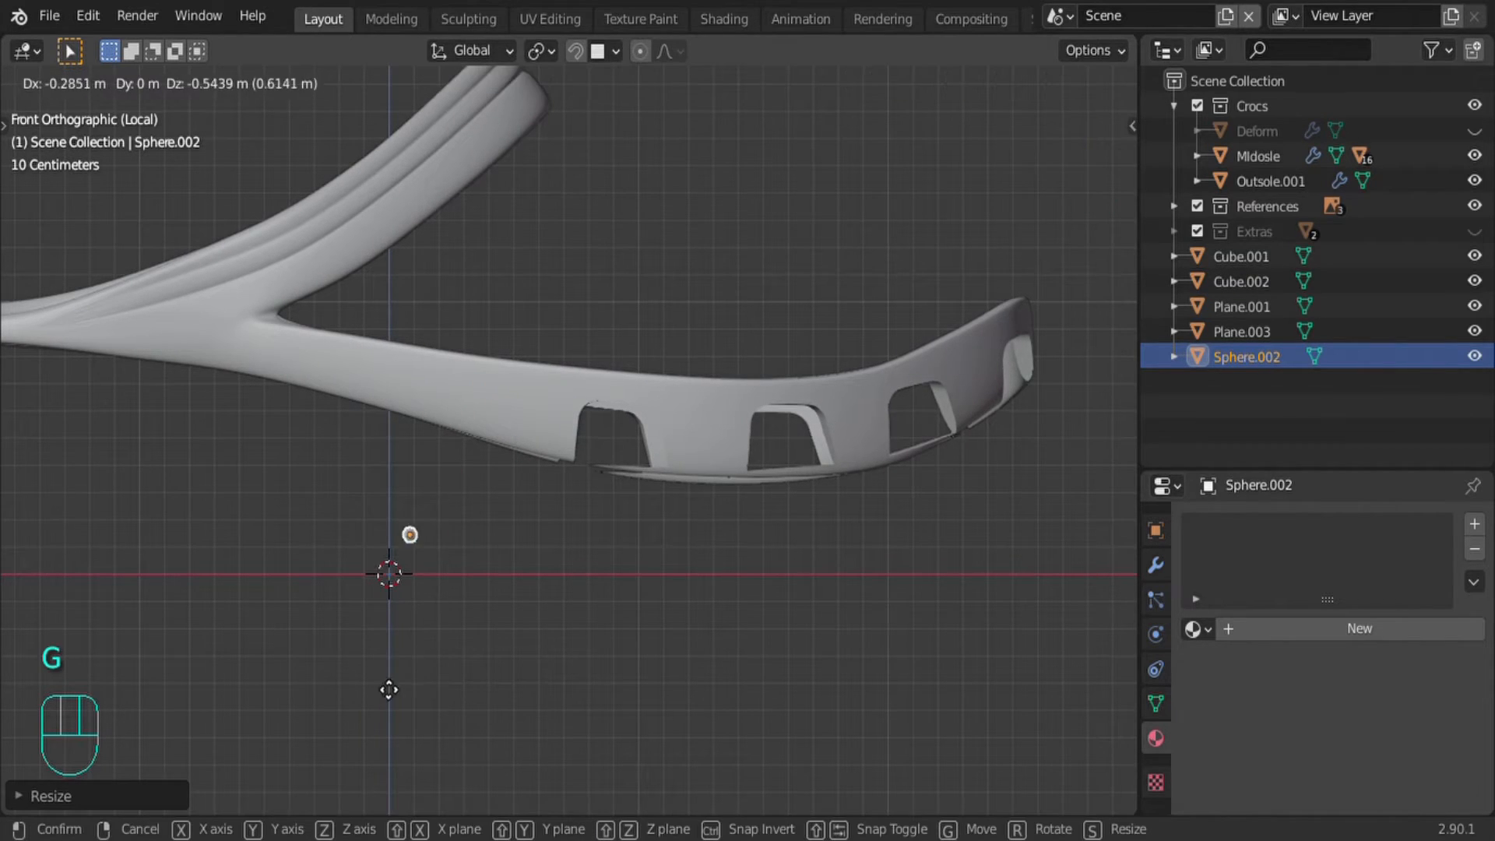
click(412, 638)
scroll(413, 639, up, 4)
shift+middle_drag(468, 571, 684, 363)
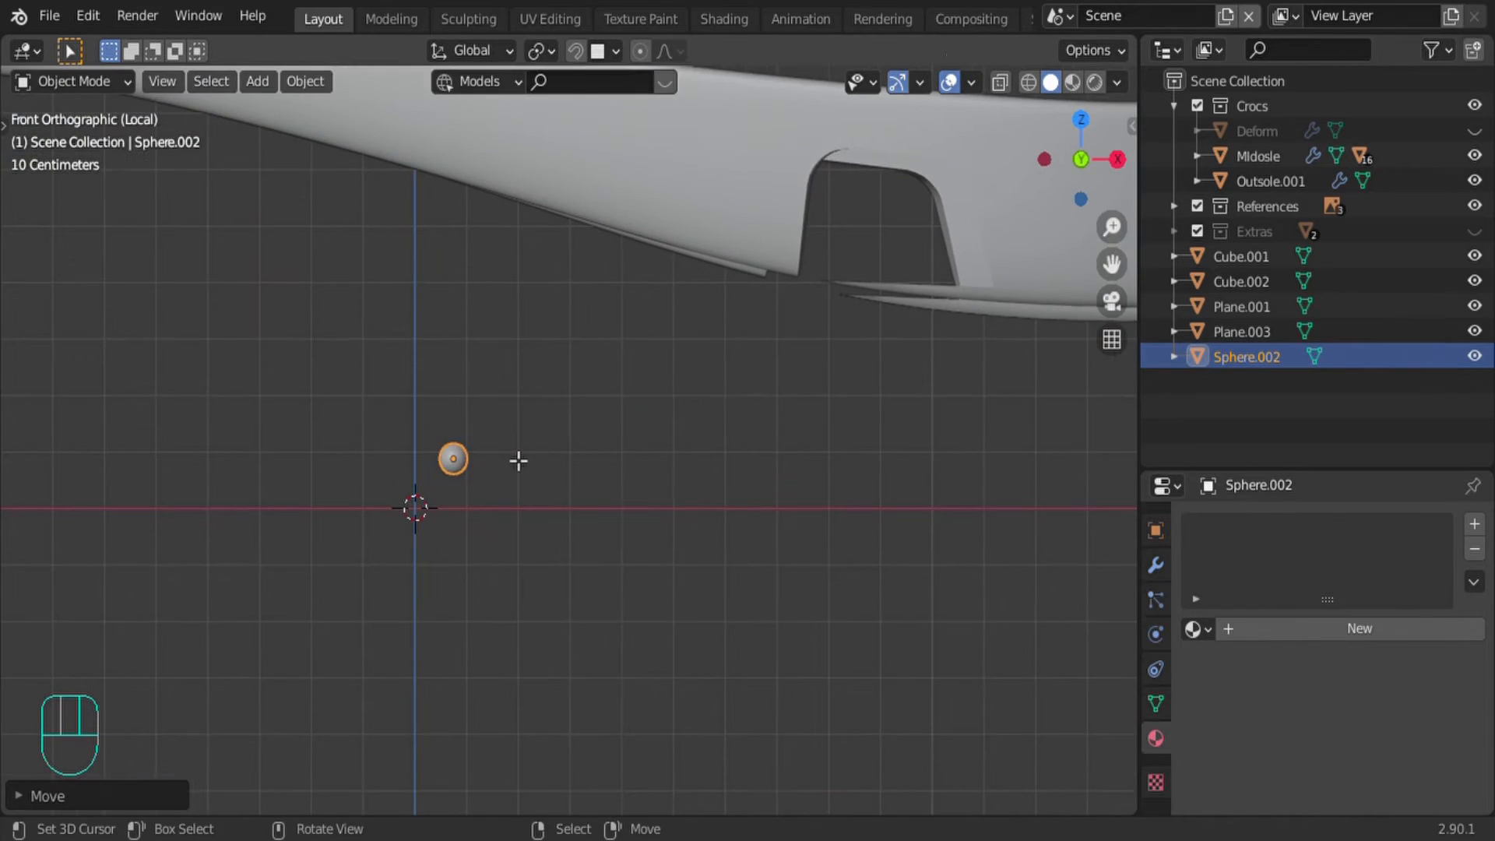
key(Tab)
middle_drag(517, 461, 586, 528)
key(slash)
key(slash)
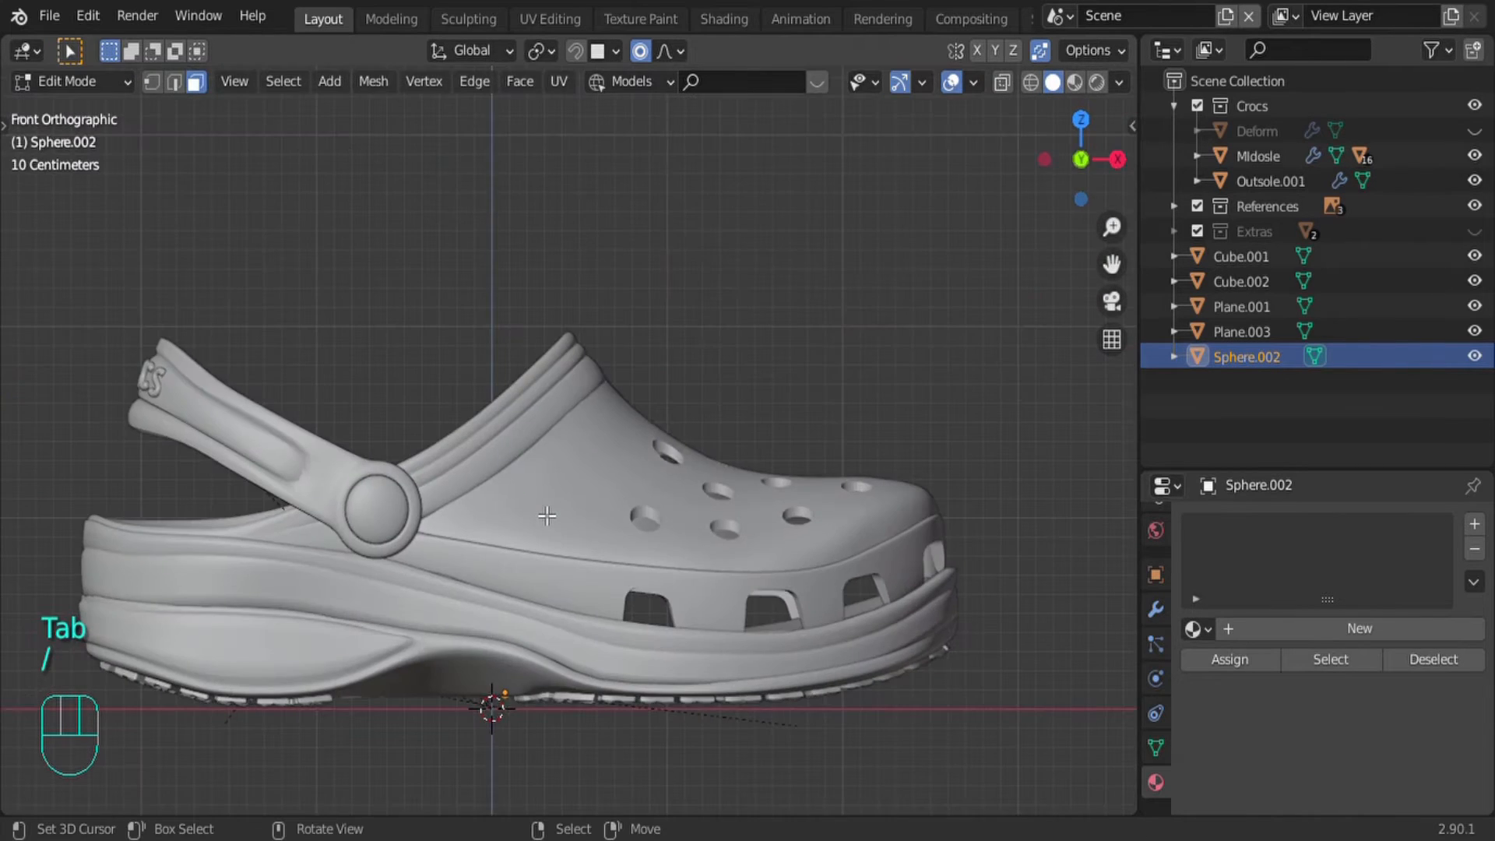
middle_drag(572, 413, 768, 501)
scroll(601, 410, down, 4)
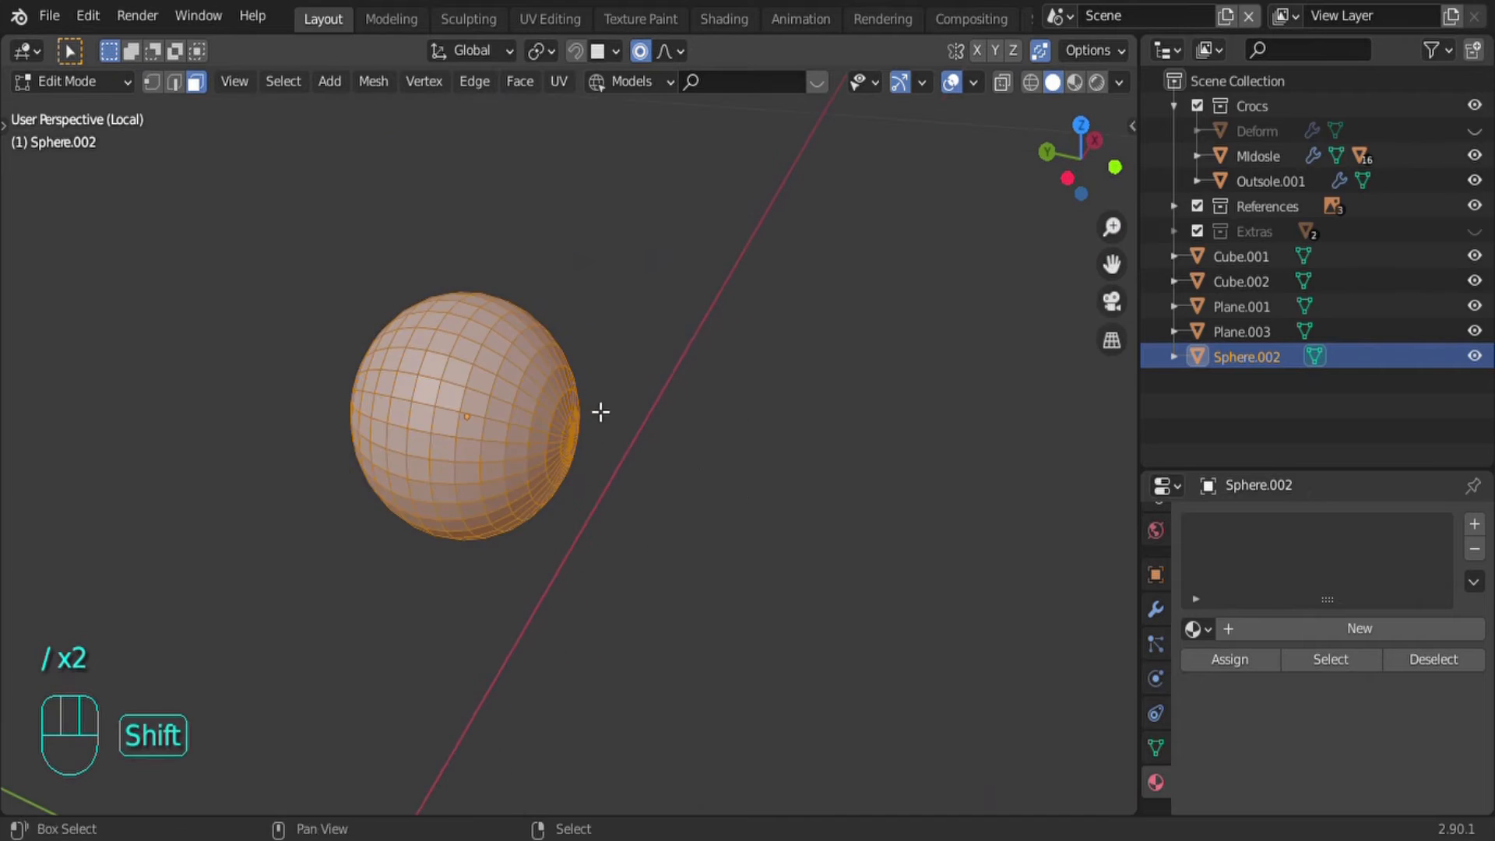
shift+middle_drag(600, 410, 691, 501)
Step: In top view with X-ray on, delete the vertices of the sphere's negative-Y half to leave a dome
key(KP_7)
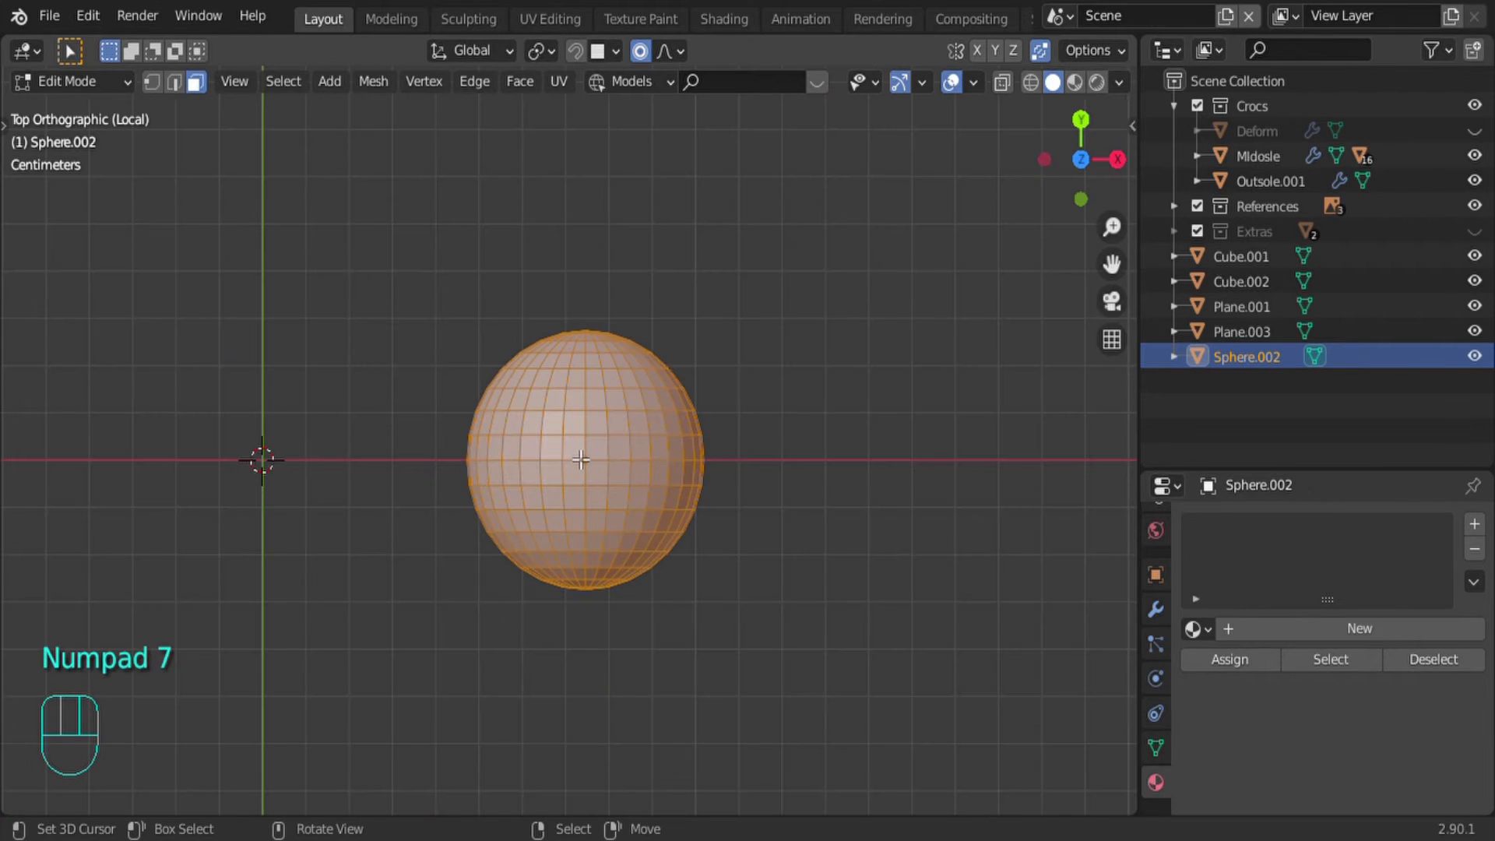
key(1)
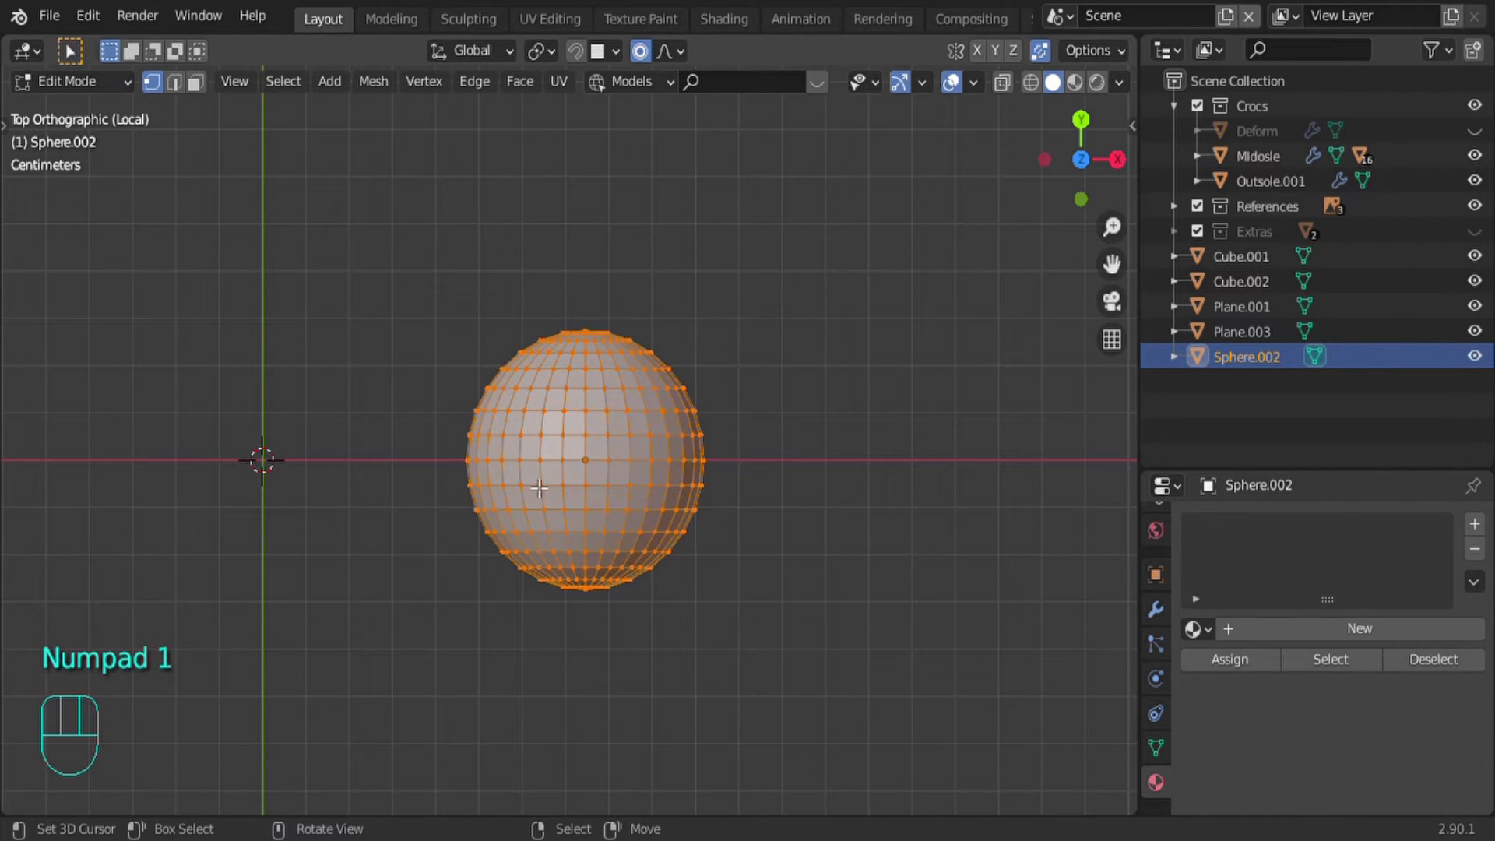
key(alt+z)
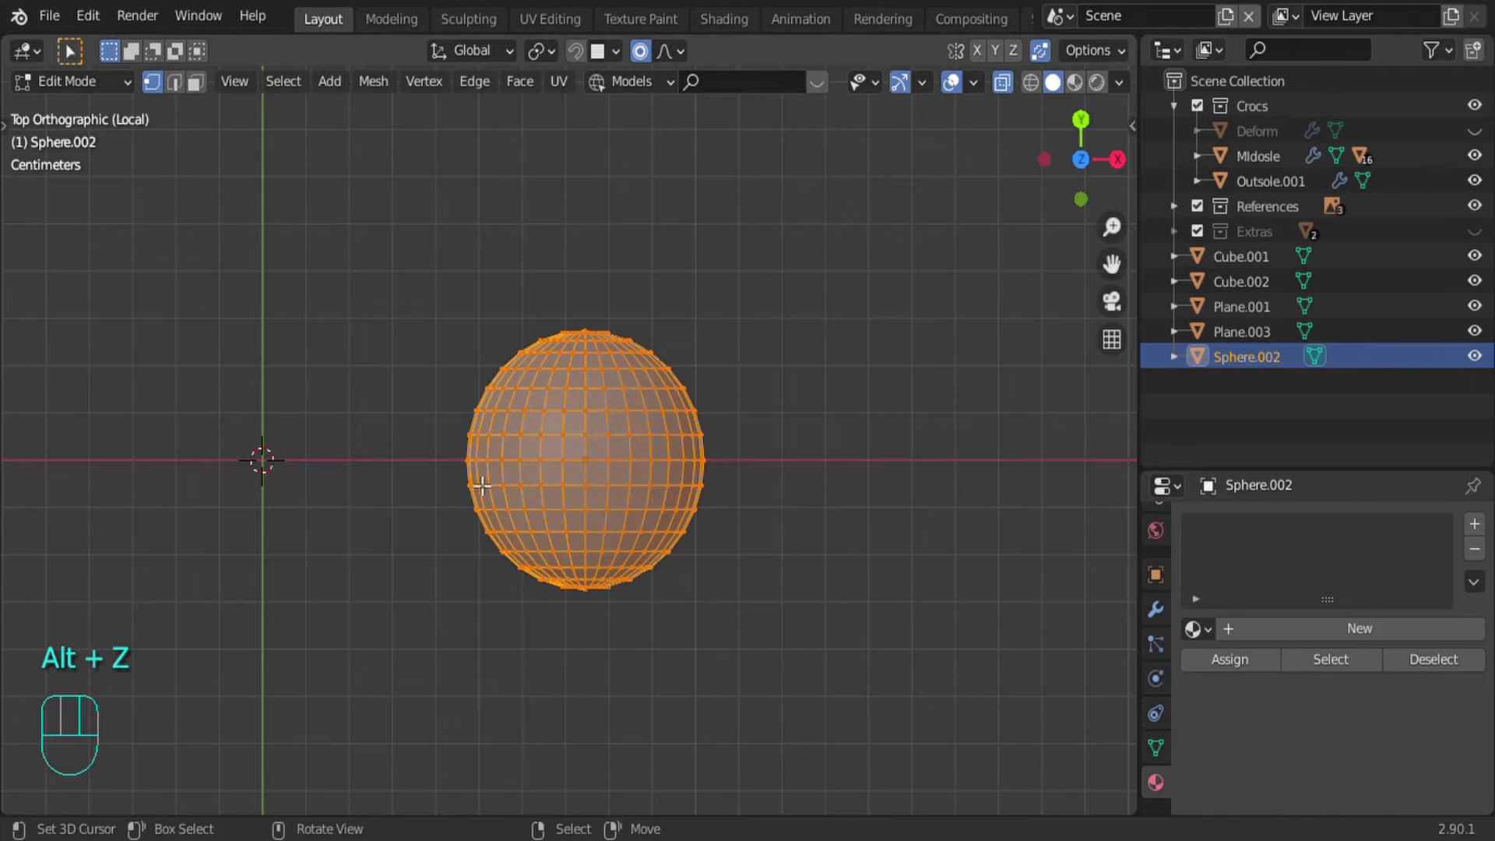
drag(447, 473, 774, 656)
key(Delete)
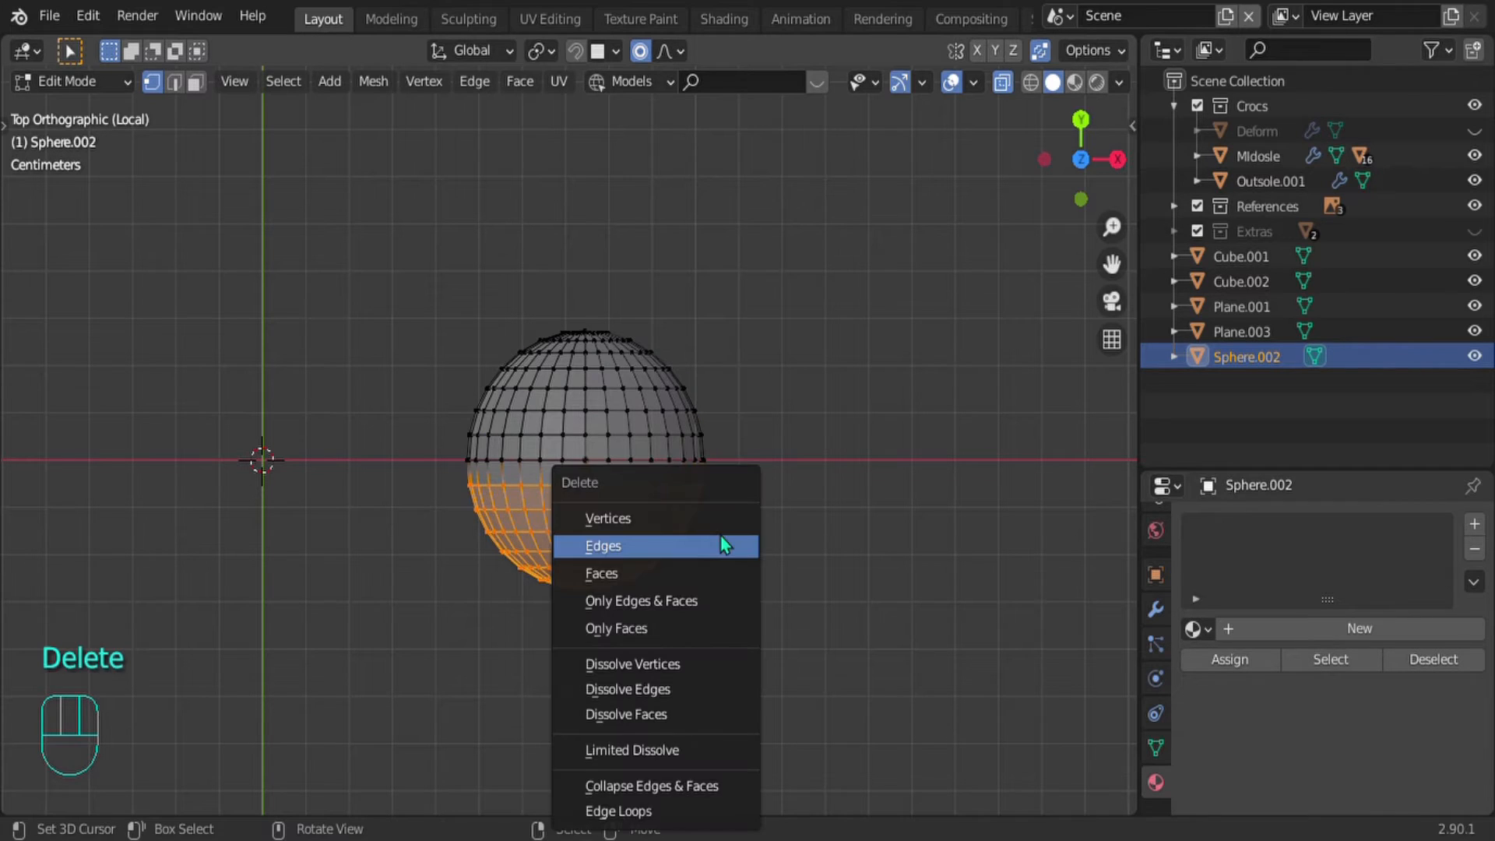
click(645, 517)
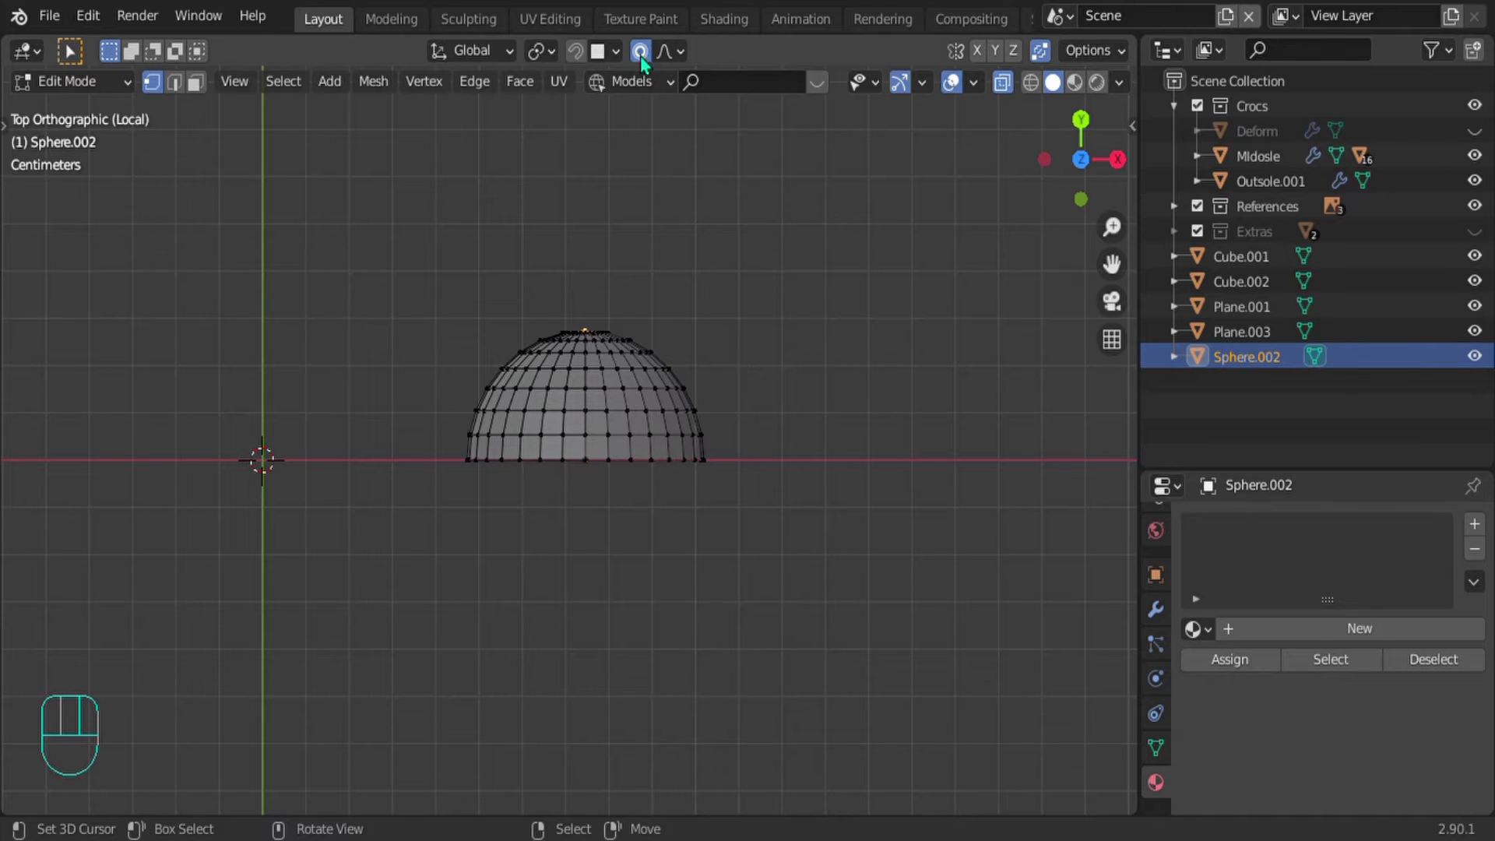
Step: Flatten the dome by moving its pole vertex about 0.009 m along negative Y with smooth proportional editing, size about 0.04
key(g)
key(y)
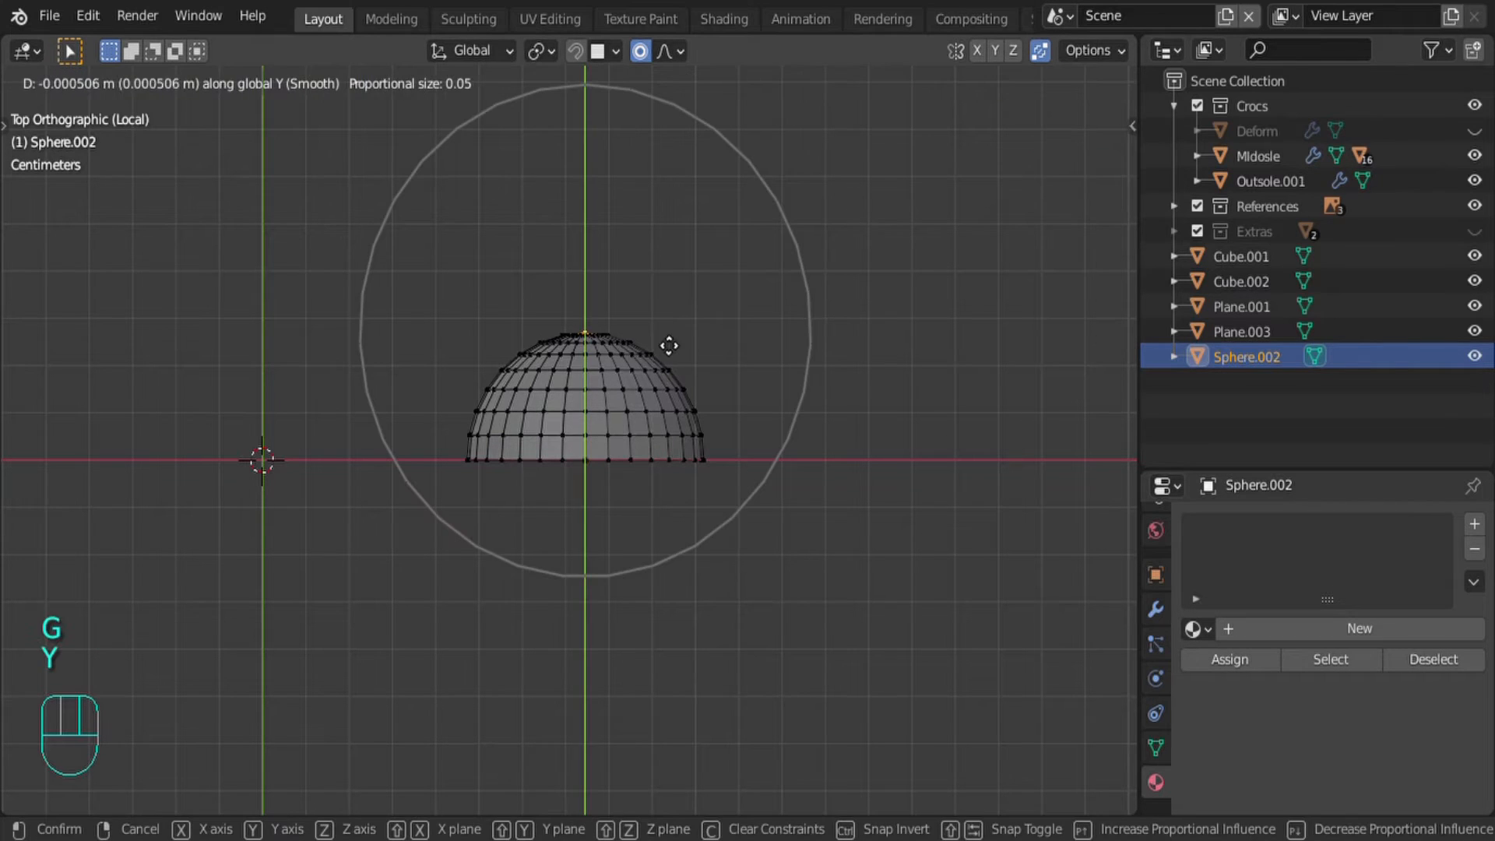
scroll(658, 376, up, 3)
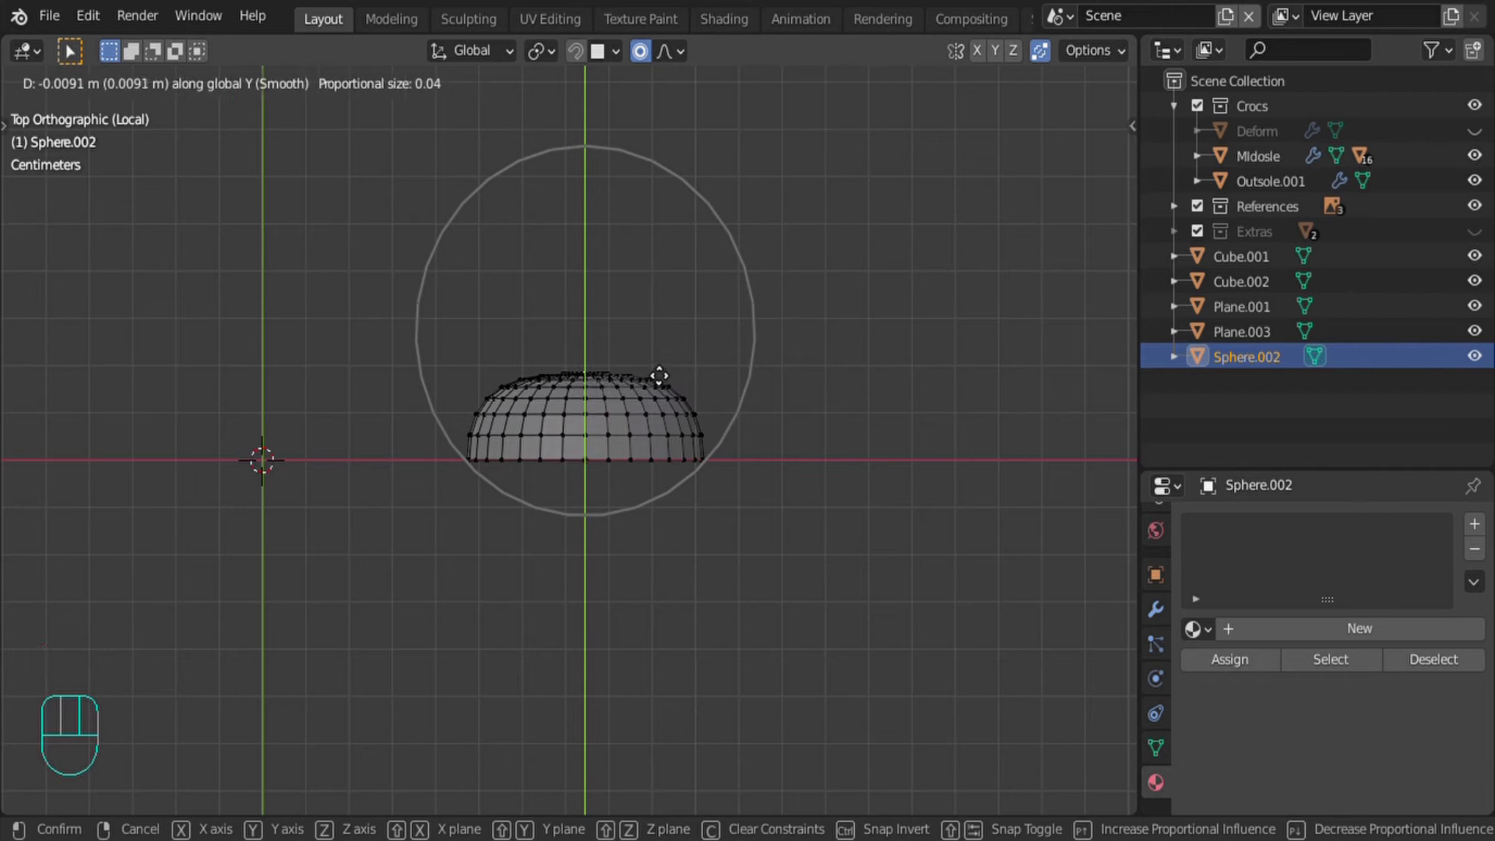
click(670, 385)
key(Tab)
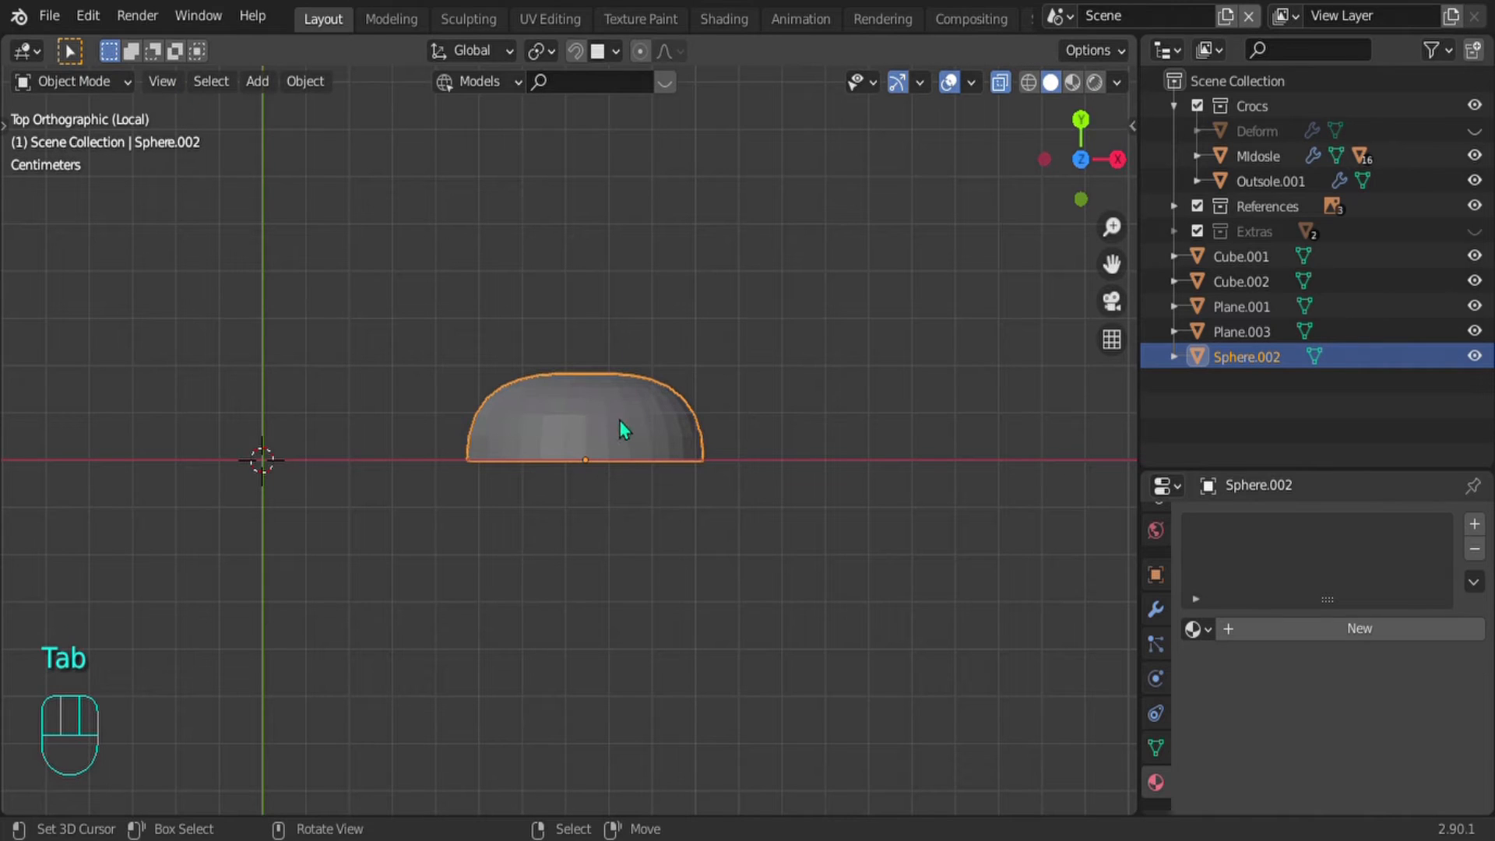
key(alt+z)
key(Tab)
key(g)
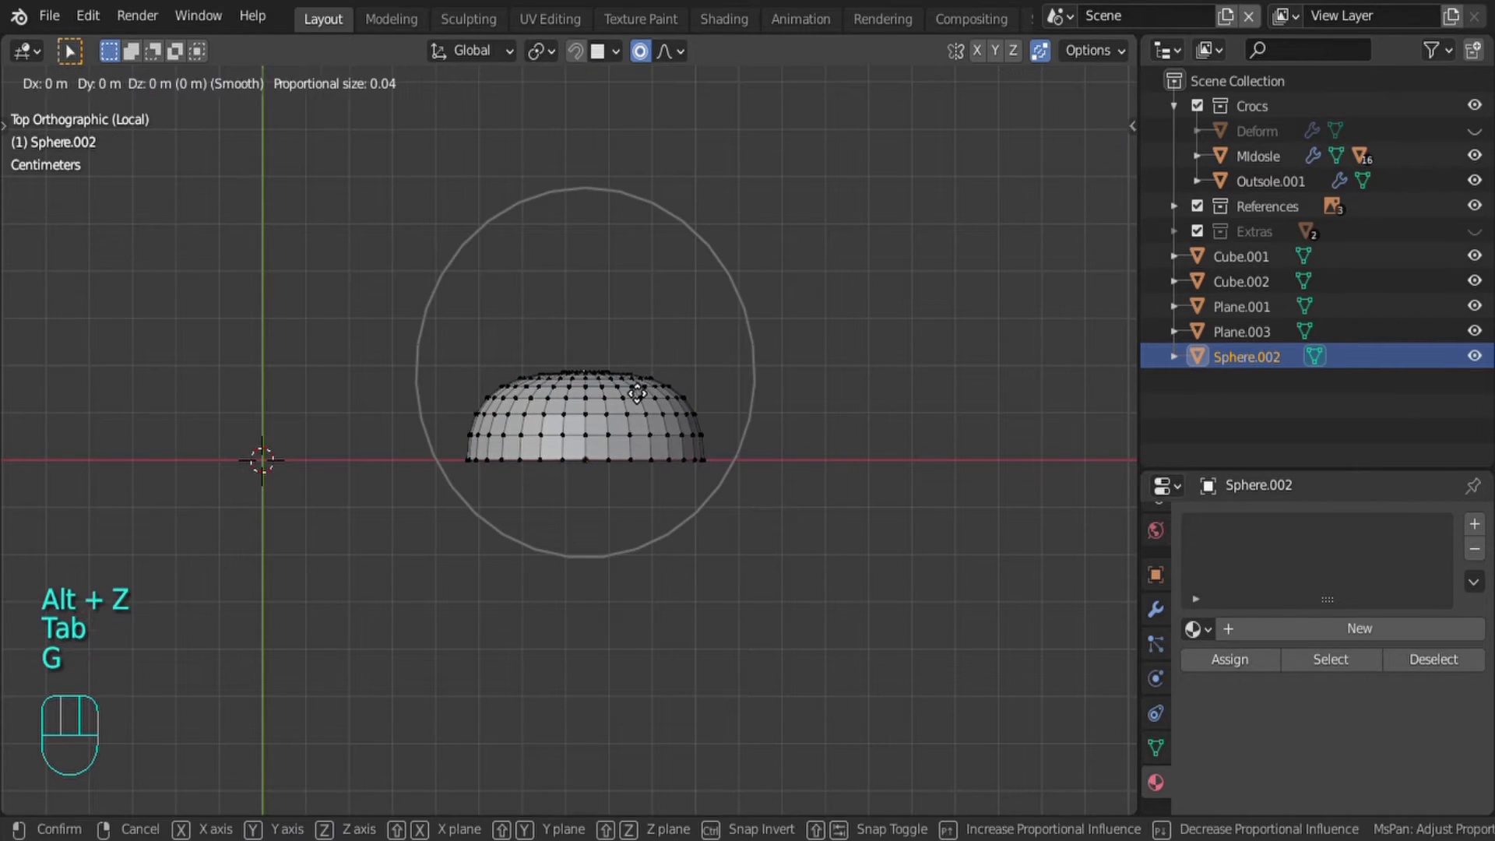
key(y)
click(637, 393)
key(Tab)
Step: Shade the flattened dome smooth and assign the existing cROCS material to it
key(w)
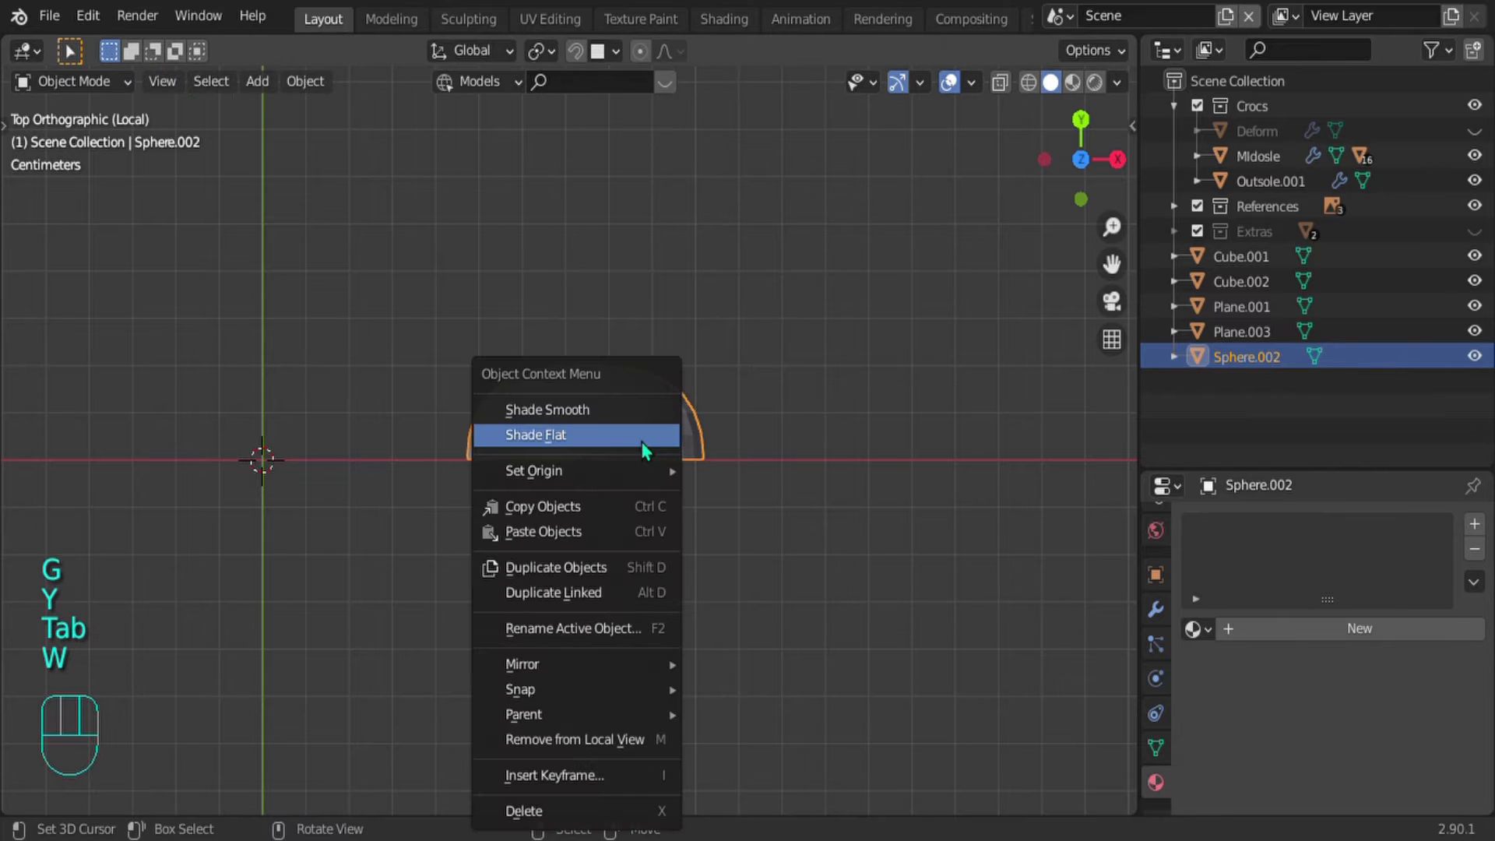
click(584, 410)
middle_drag(637, 464, 970, 511)
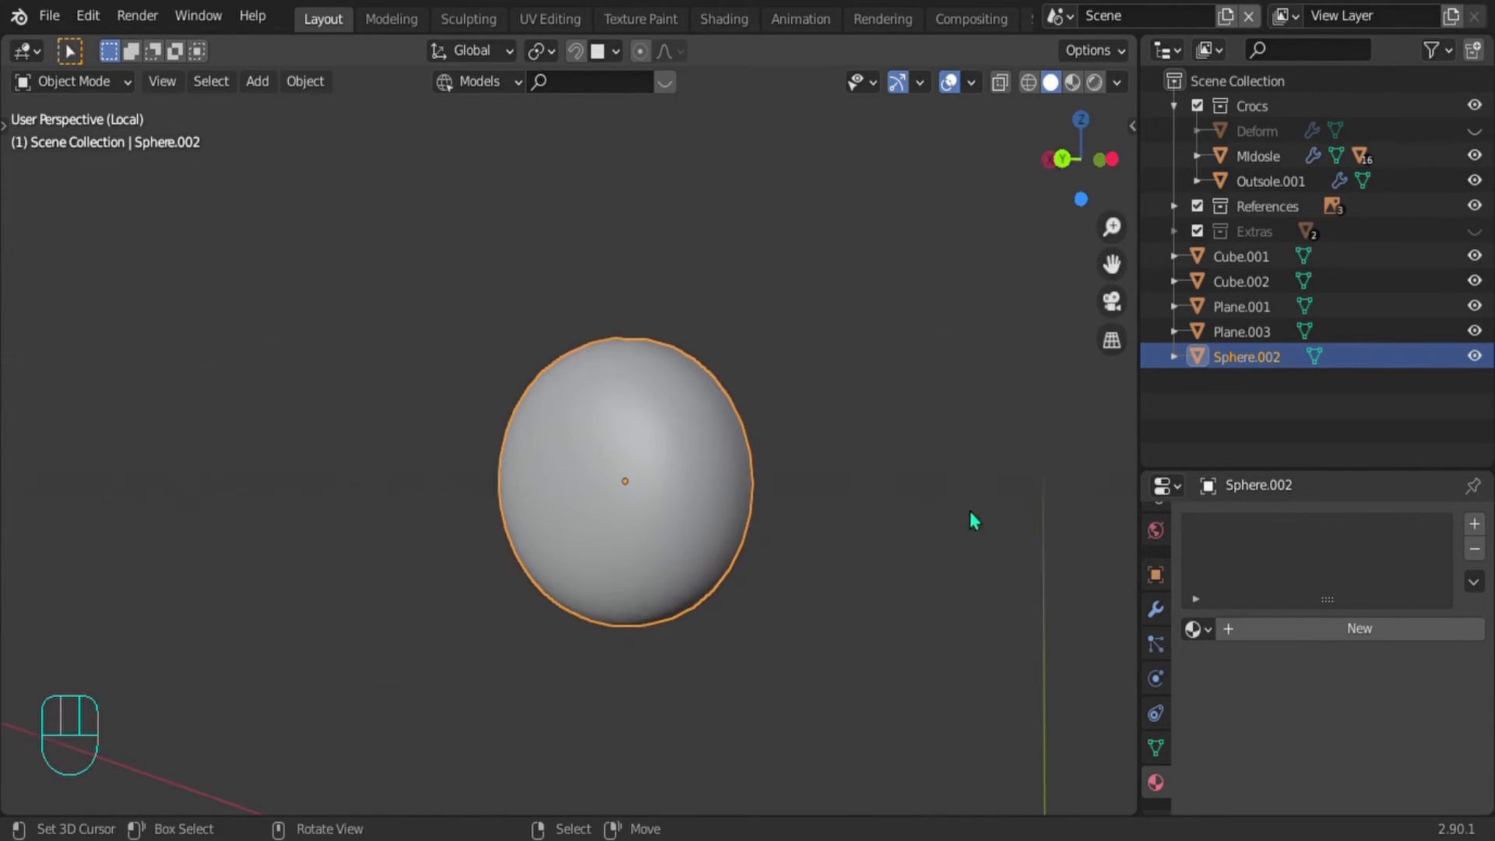
click(1193, 629)
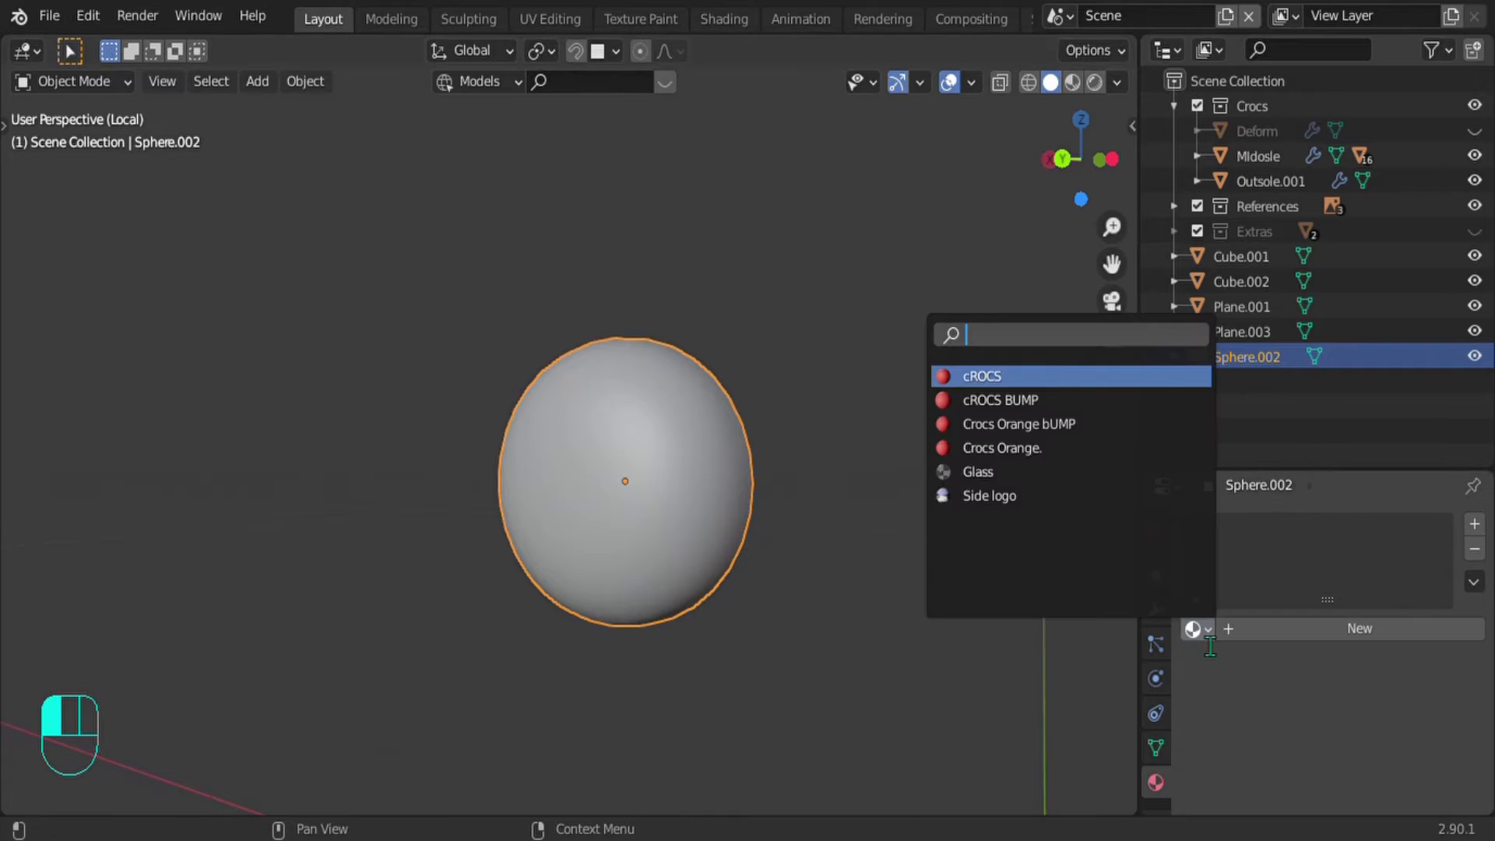
click(1018, 380)
middle_drag(891, 444, 610, 564)
Step: Restore the full shoe and isolate the dome together with the upper
key(slash)
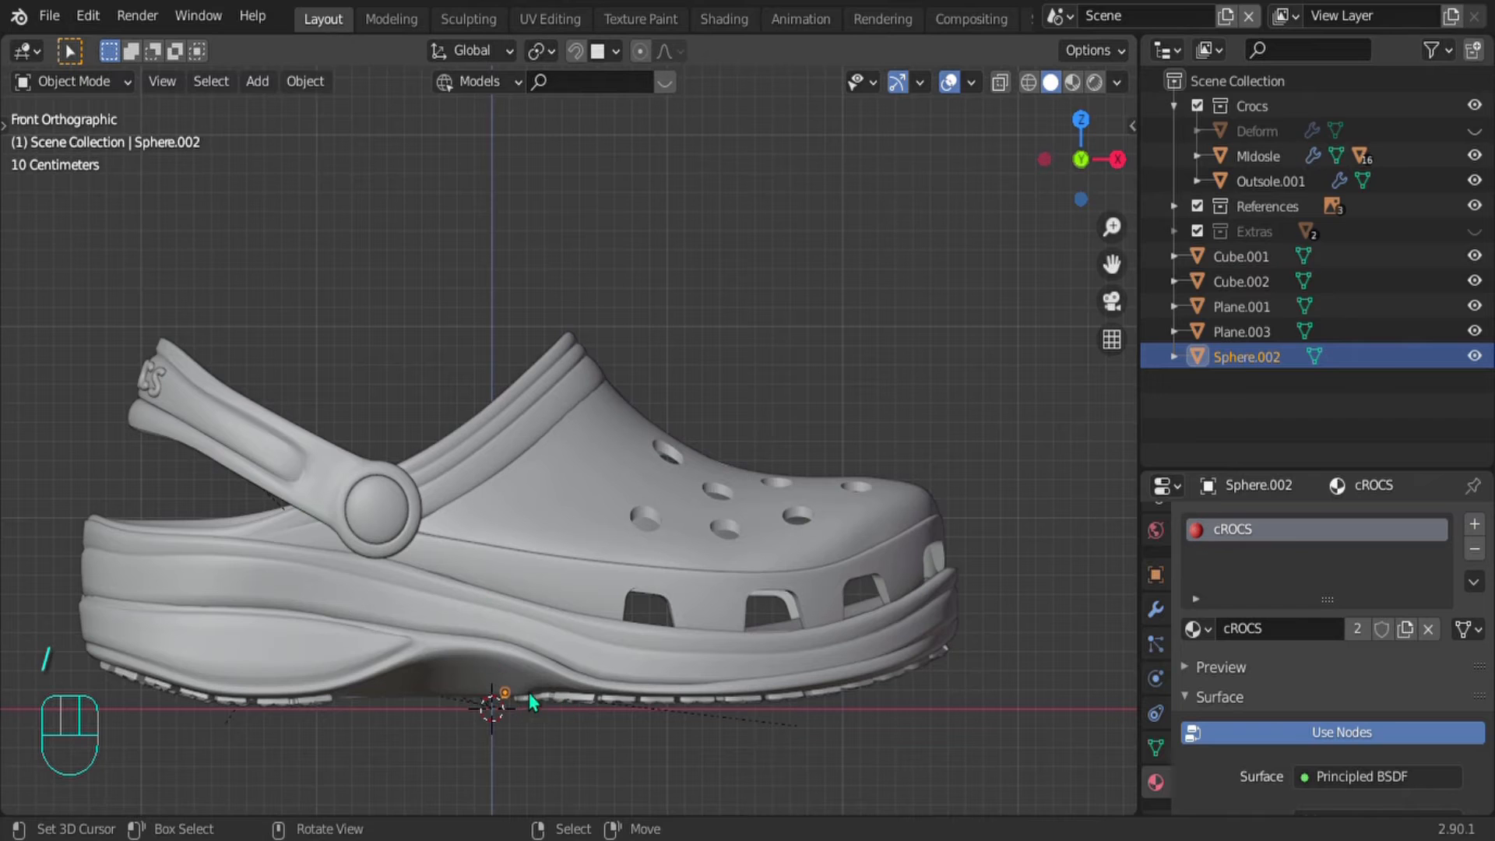
shift+click(553, 598)
key(slash)
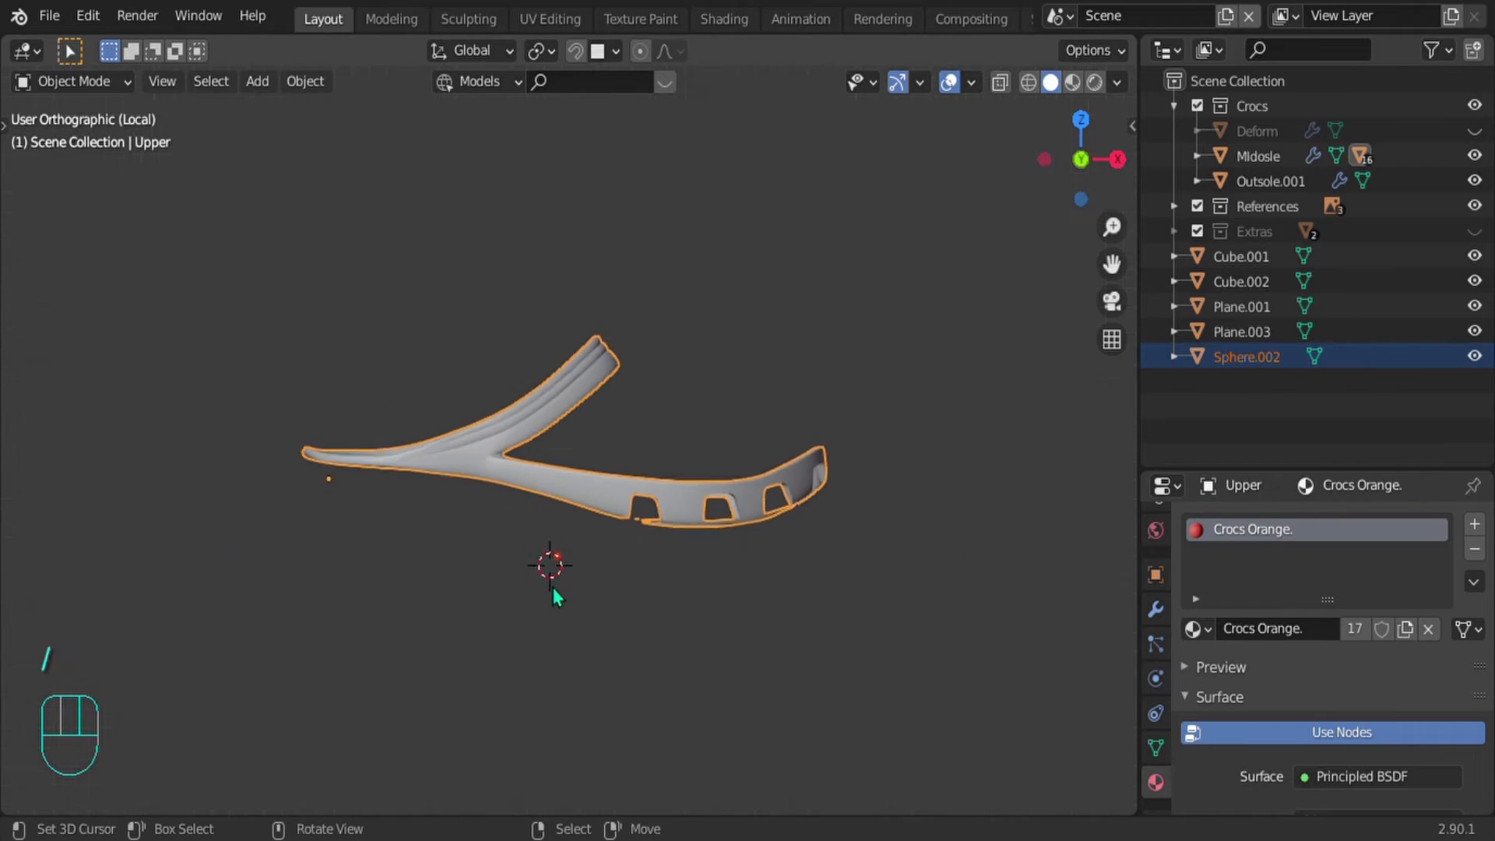
Step: Move the dome in front view to just behind the first vent hole and along Y outside the side strip
click(564, 634)
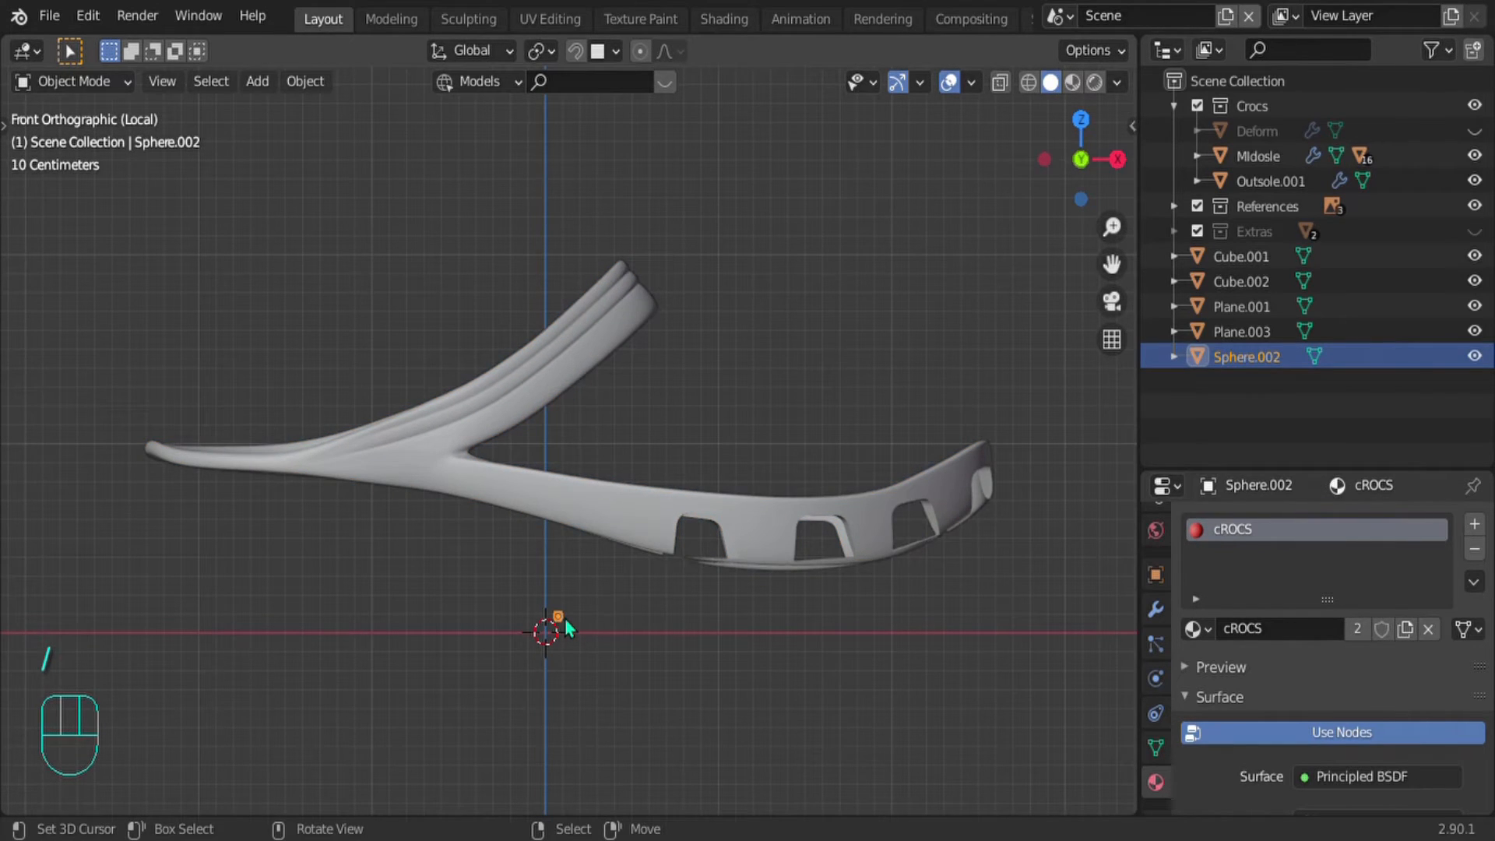
key(g)
click(634, 527)
middle_drag(634, 527, 575, 520)
key(g)
key(y)
click(675, 578)
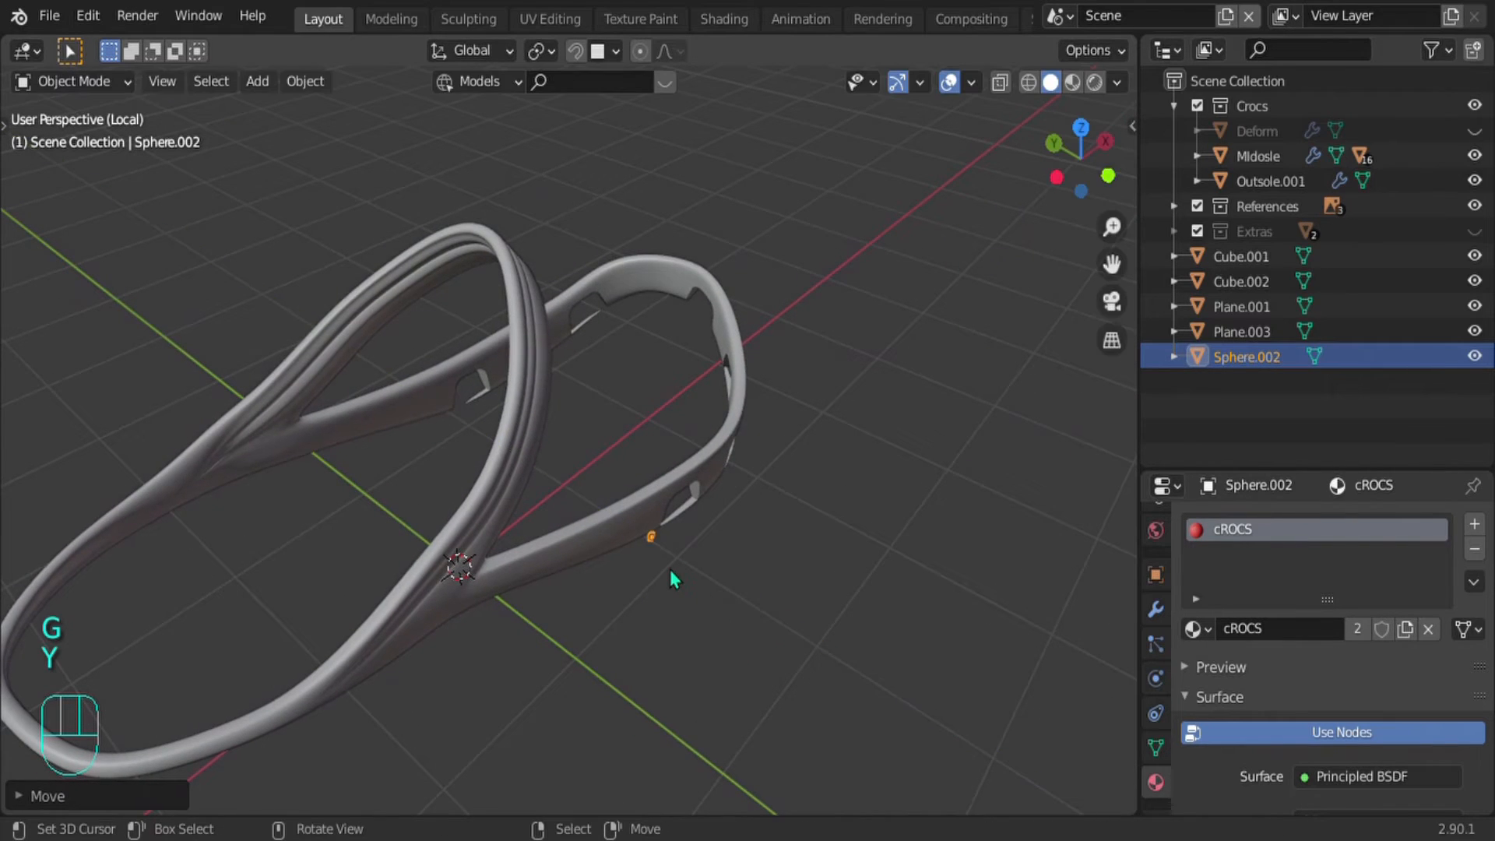
Step: Rotate the dome 180 degrees about the Z axis so its rounded side faces away from the upper
scroll(670, 568, up, 4)
shift+middle_drag(671, 578, 588, 482)
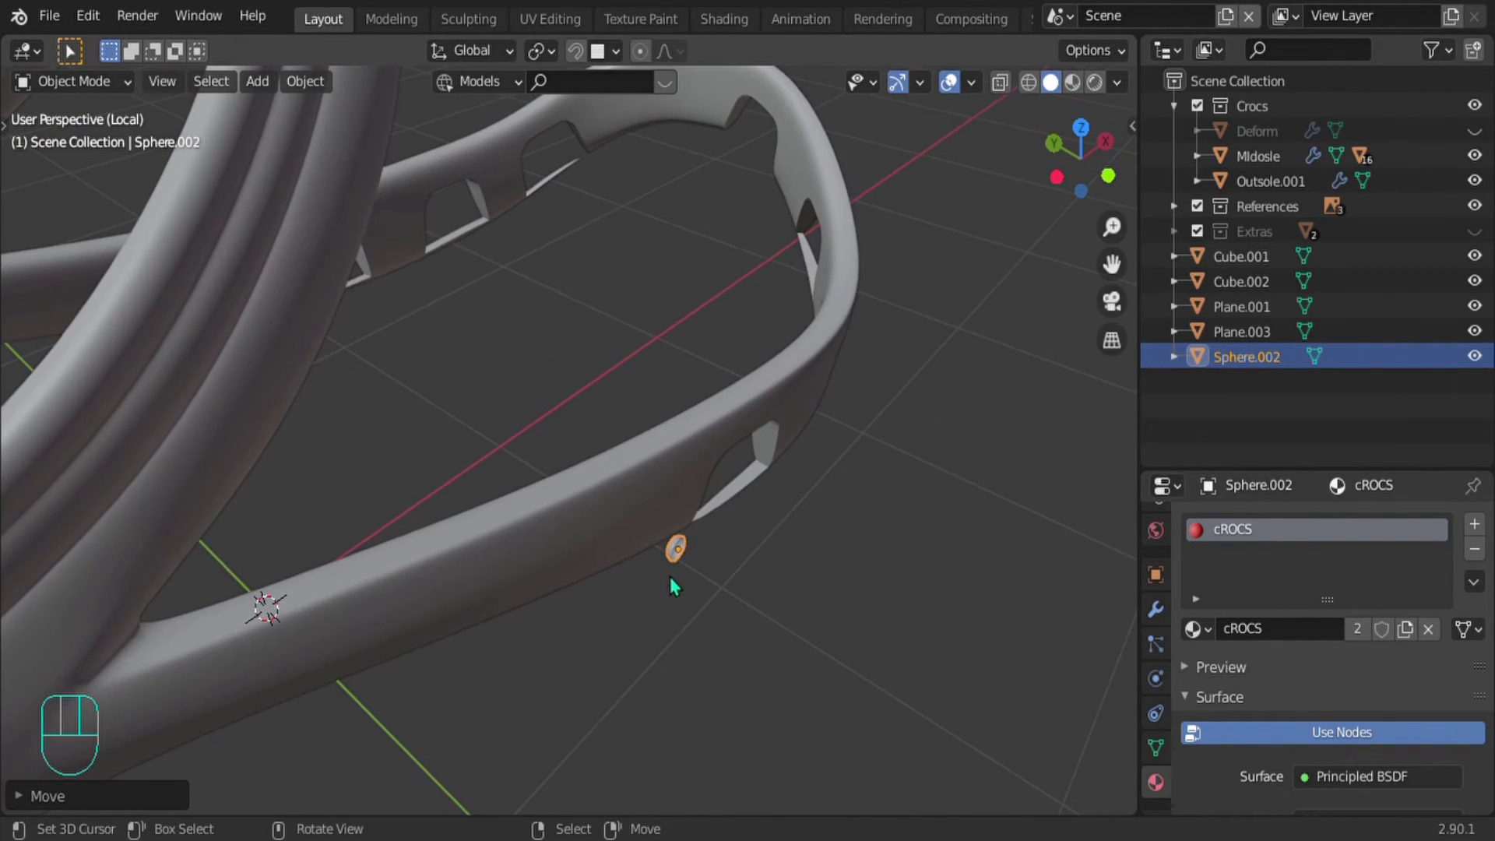
key(r)
key(z)
key(KP_1)
key(KP_8)
key(KP_0)
key(Return)
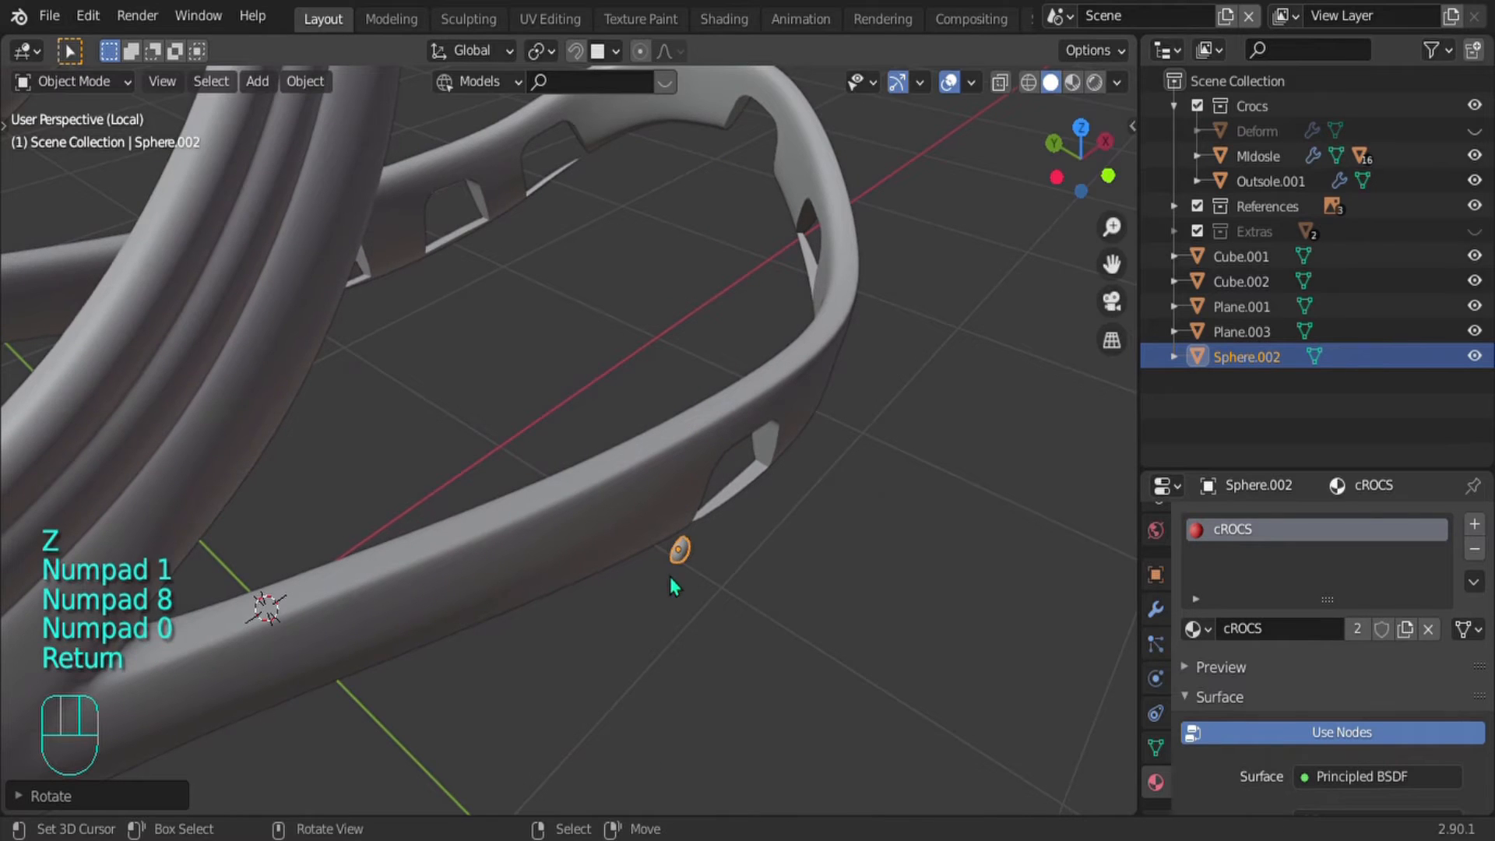
middle_drag(674, 585, 776, 426)
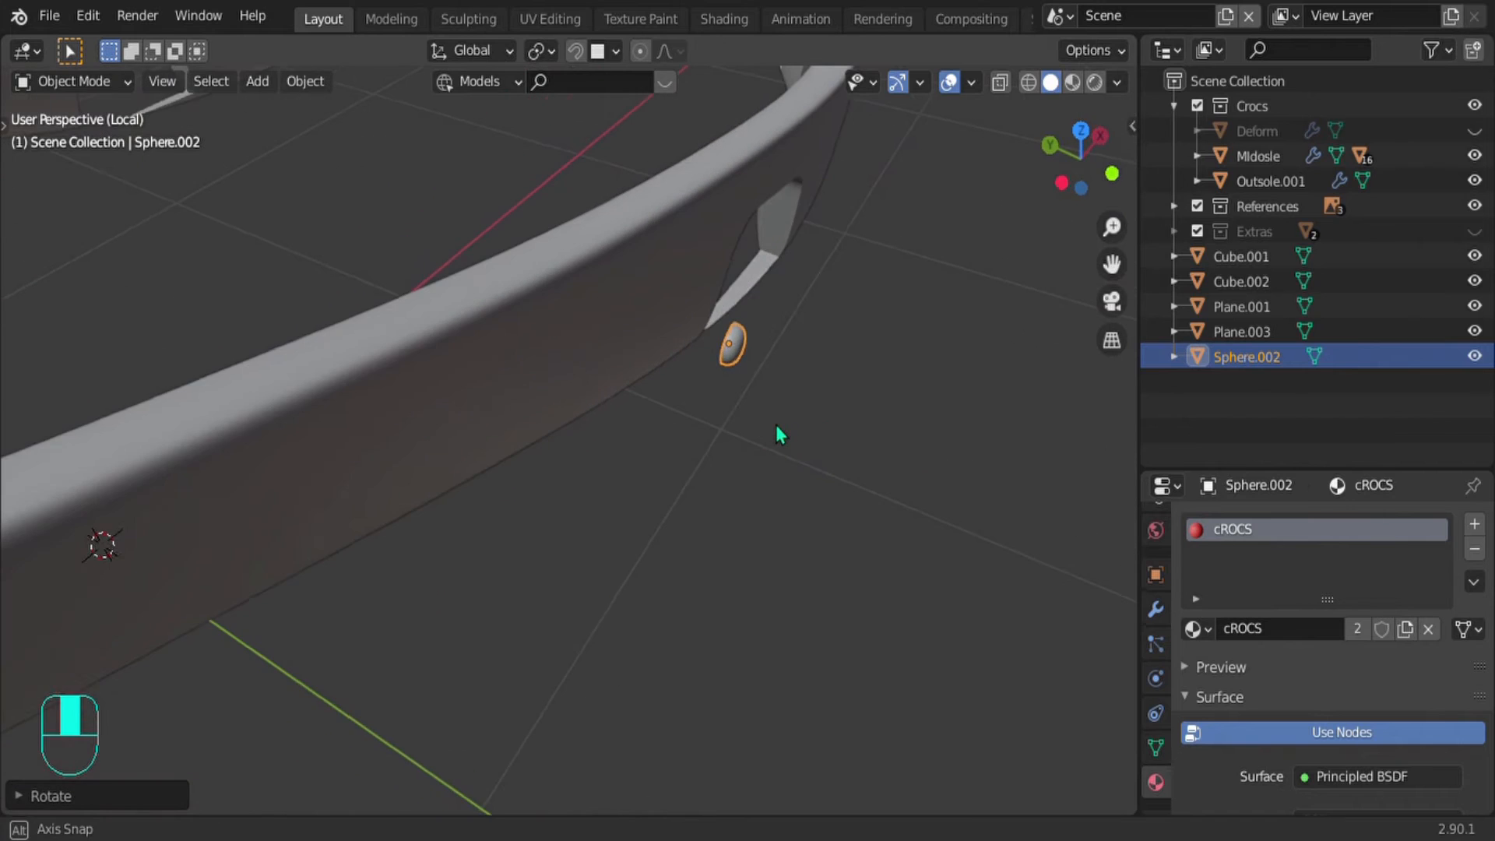
Step: Place the 3D cursor beside the dome in top view and add a NURBS path curve there
key(KP_7)
scroll(745, 475, down, 2)
shift+middle_drag(707, 539, 646, 430)
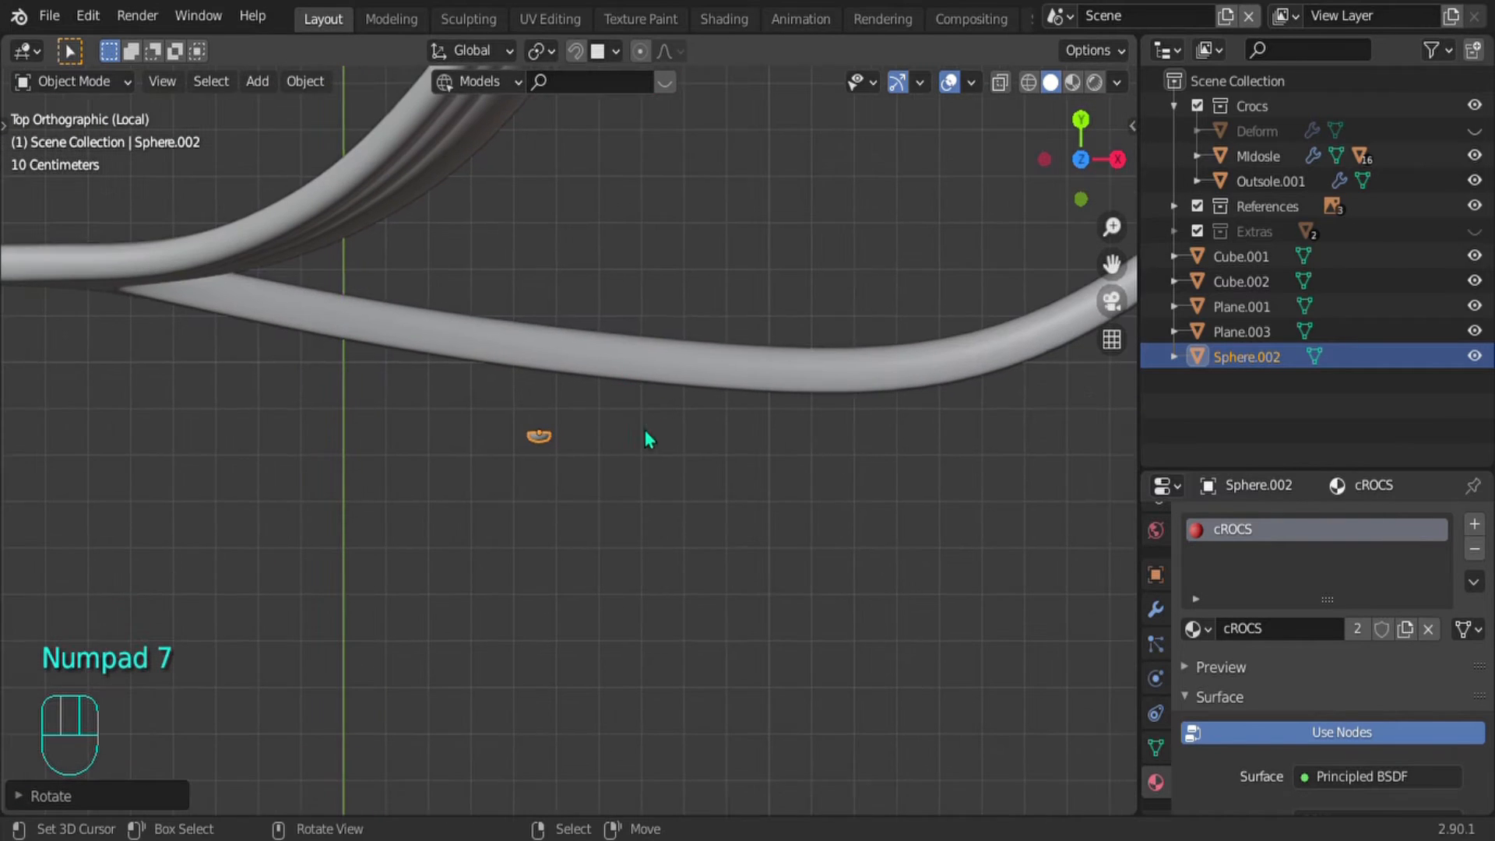
key(shift+a)
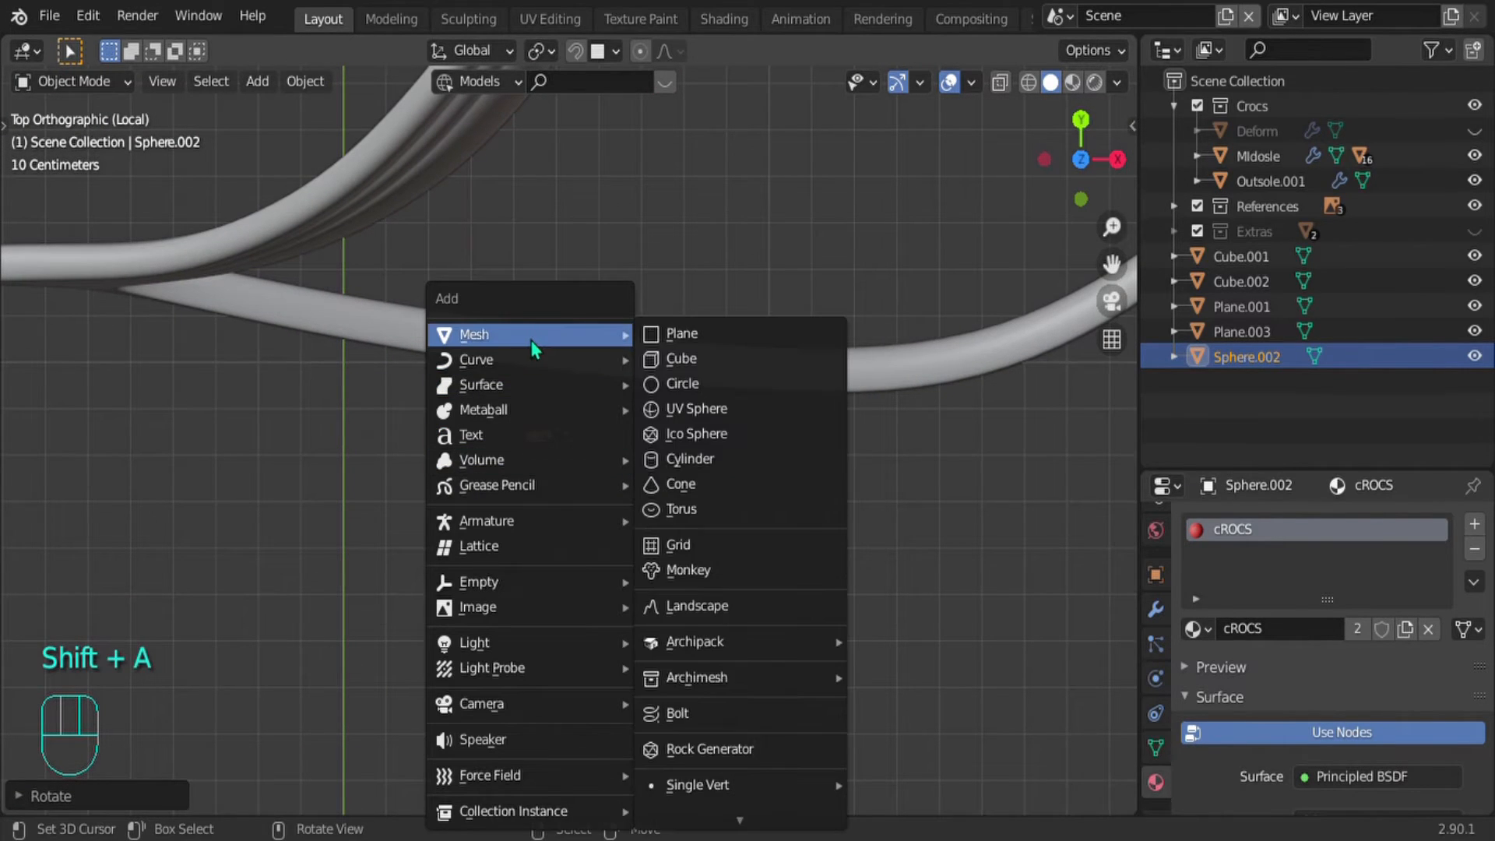
mouse_move(535, 367)
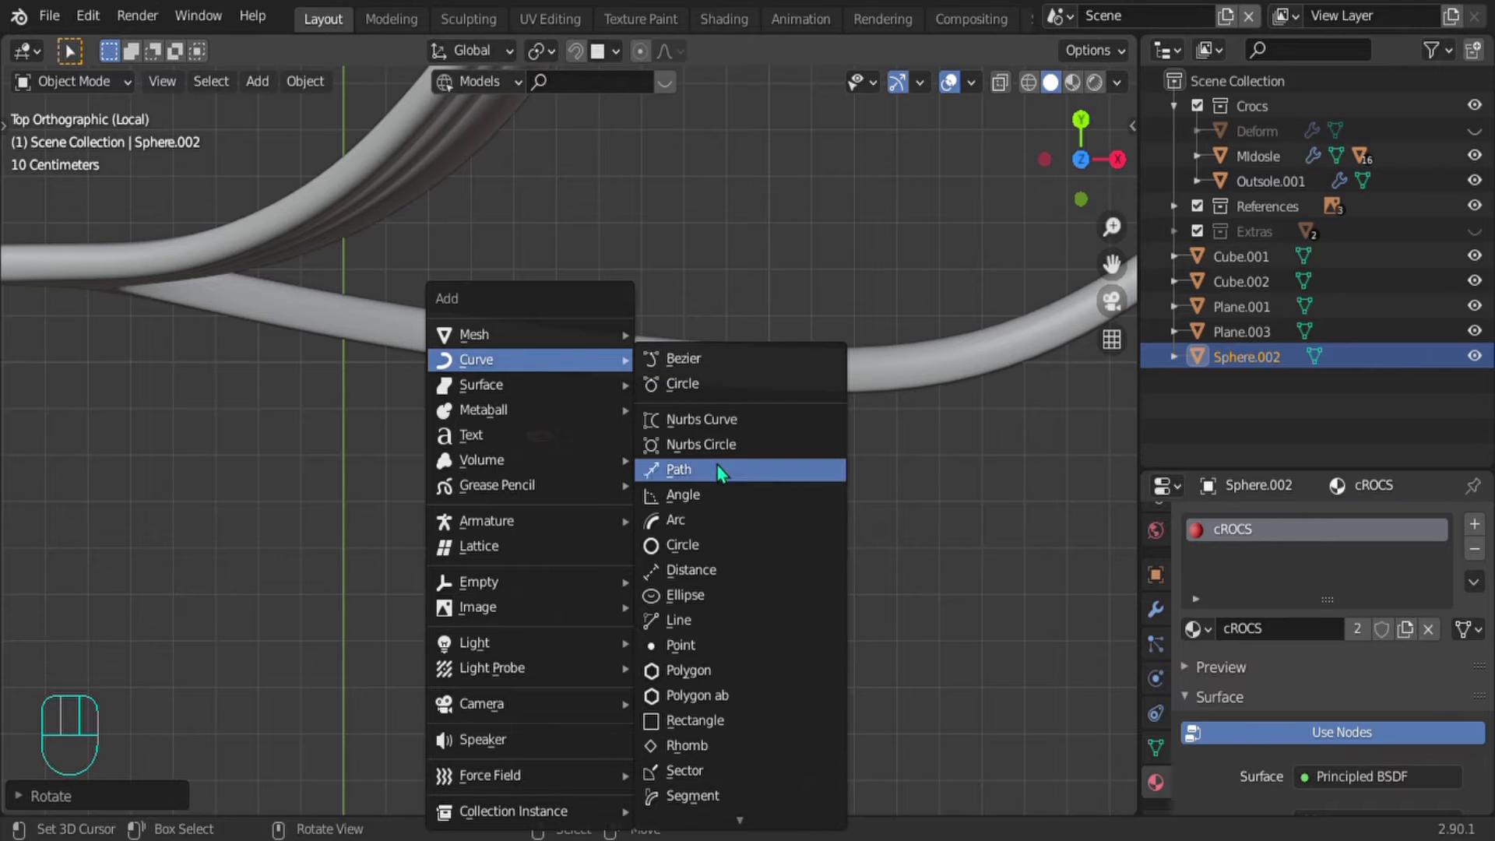
click(686, 468)
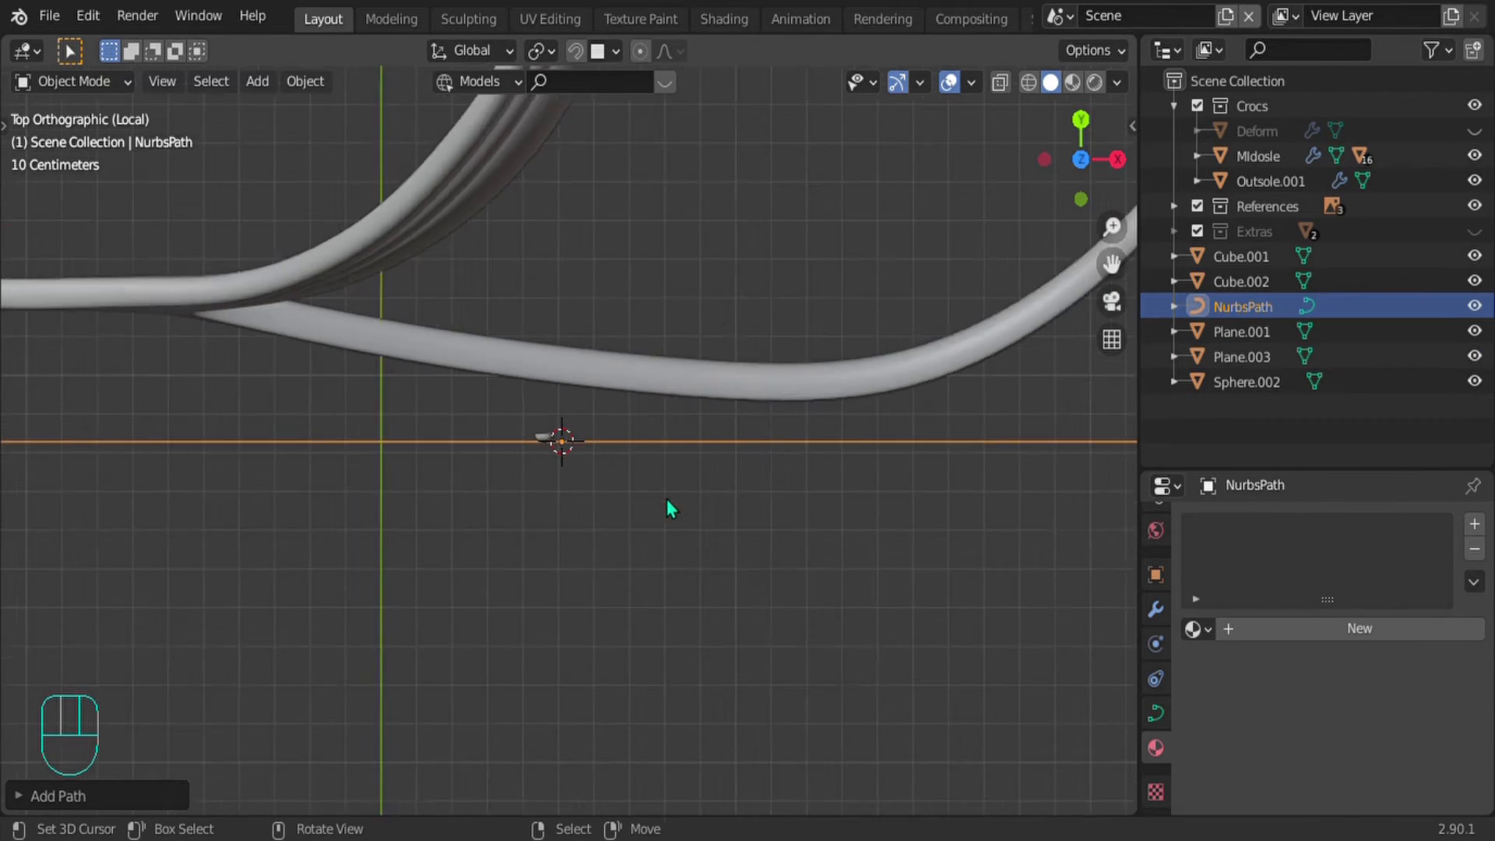
Step: Scale the path up by a factor of about 2 so it extends past both ends of the upper
scroll(667, 503, down, 5)
scroll(654, 496, up, 2)
scroll(653, 503, down, 1)
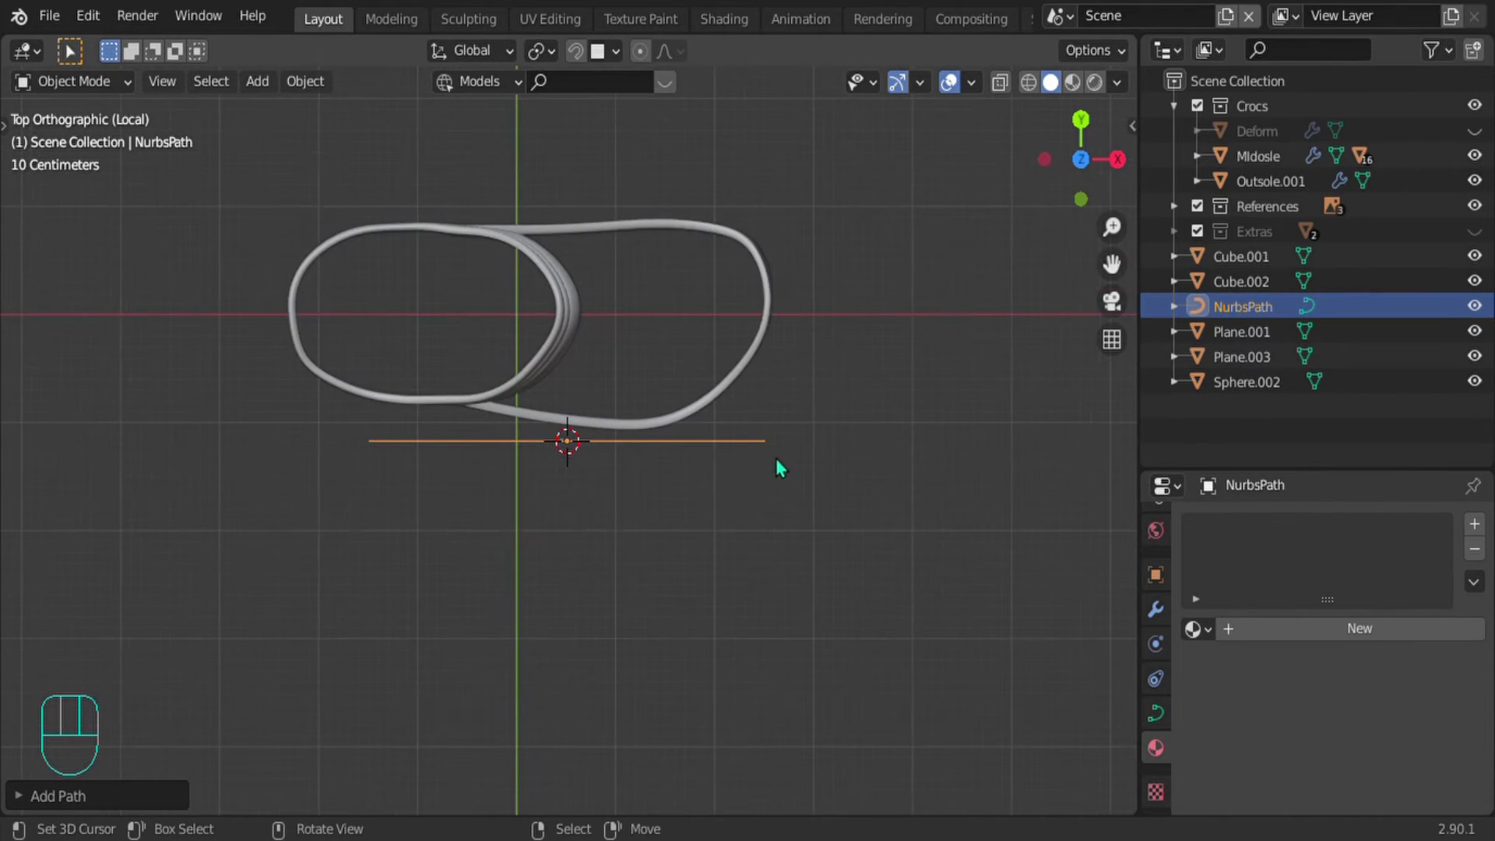
key(s)
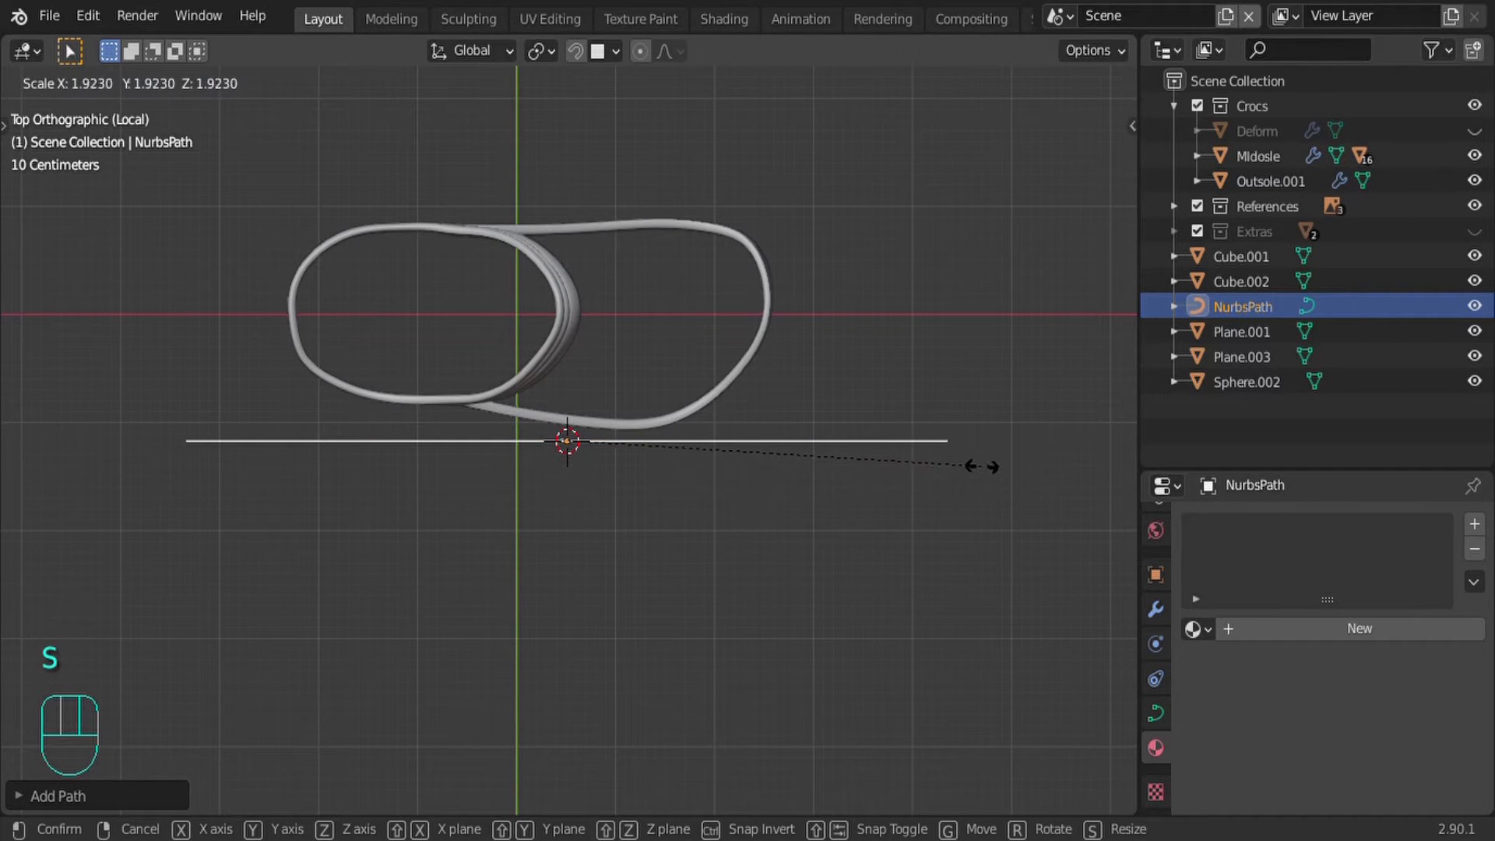
click(1005, 468)
Step: Subdivide the whole path three times in edit mode and return to object mode
key(Tab)
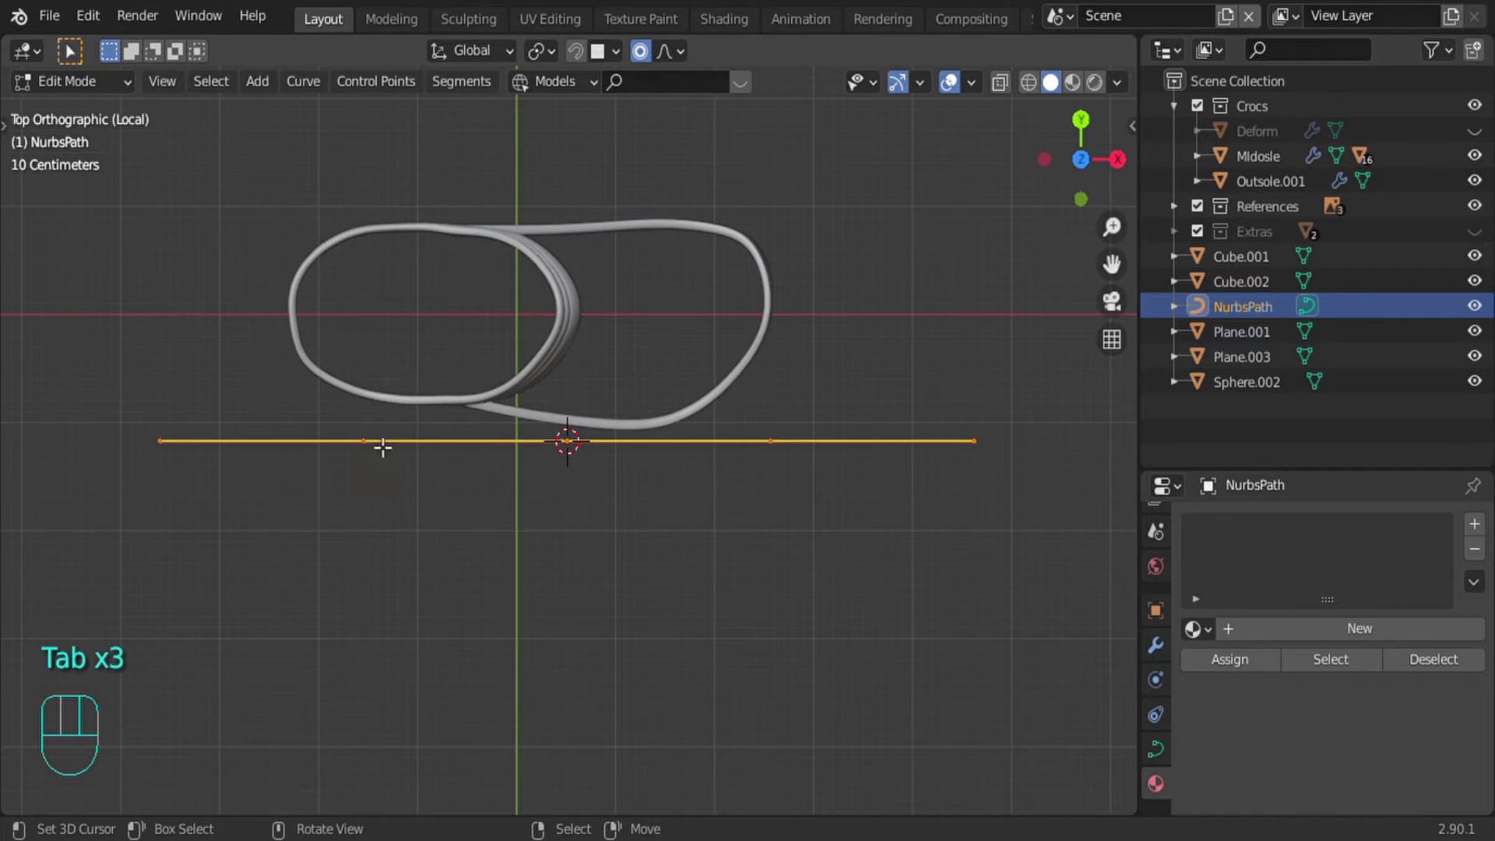
key(w)
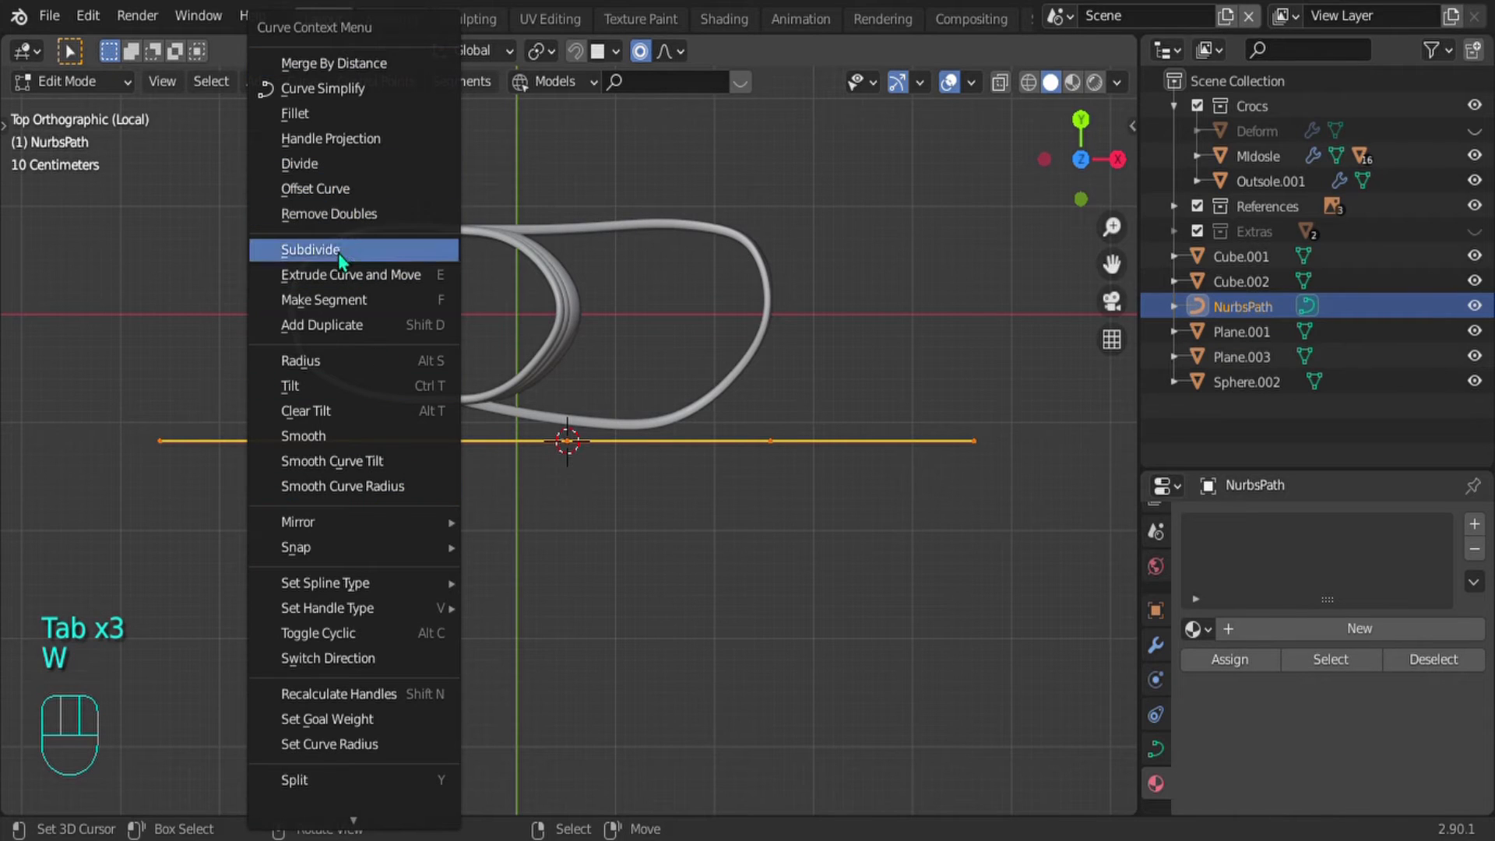
click(341, 255)
key(w)
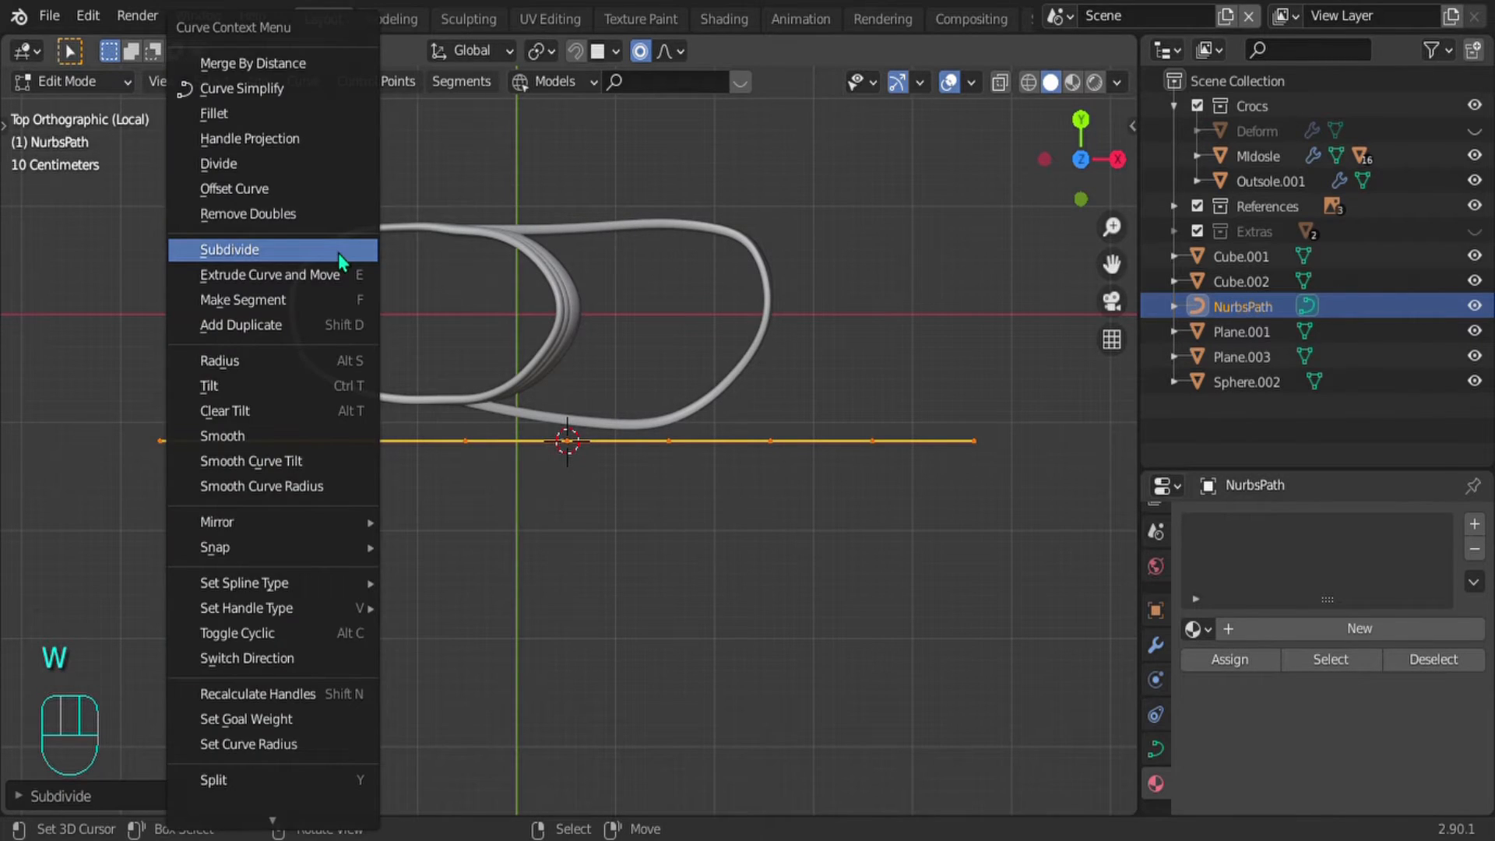
click(338, 251)
key(w)
click(338, 251)
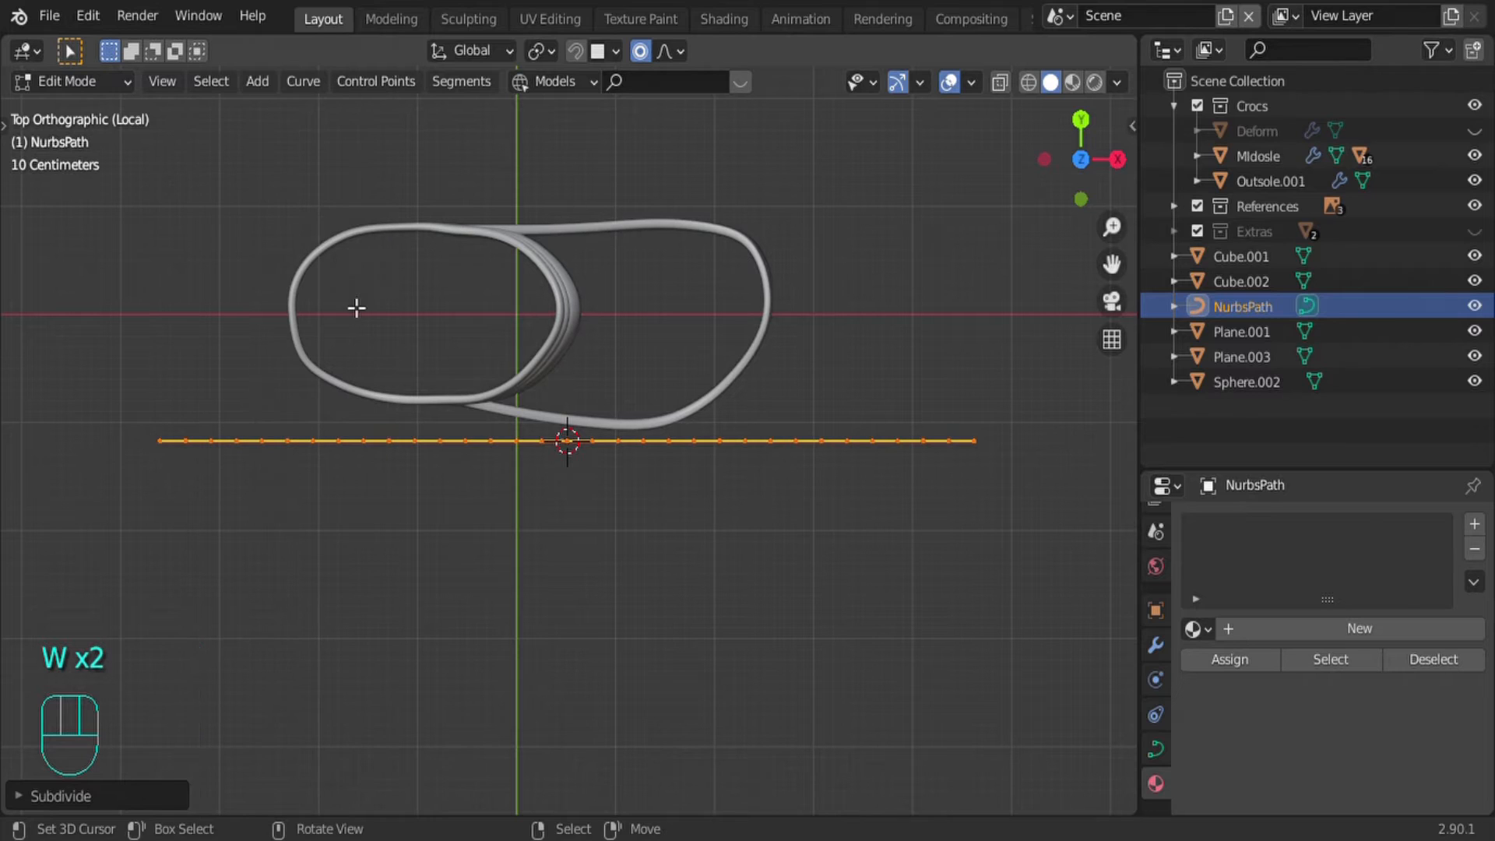
scroll(716, 521, up, 2)
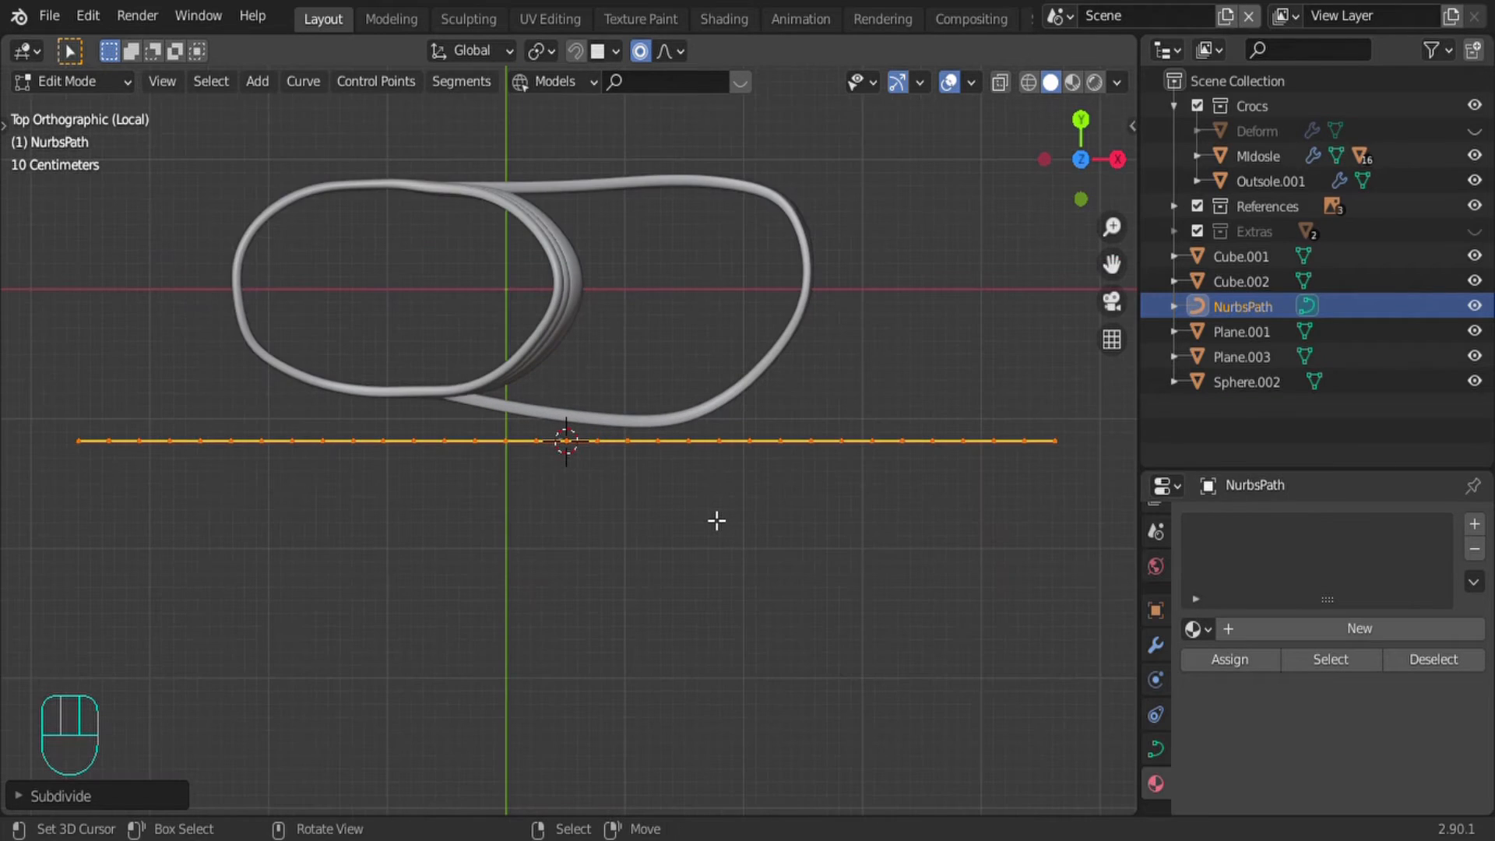
key(Tab)
scroll(581, 479, up, 3)
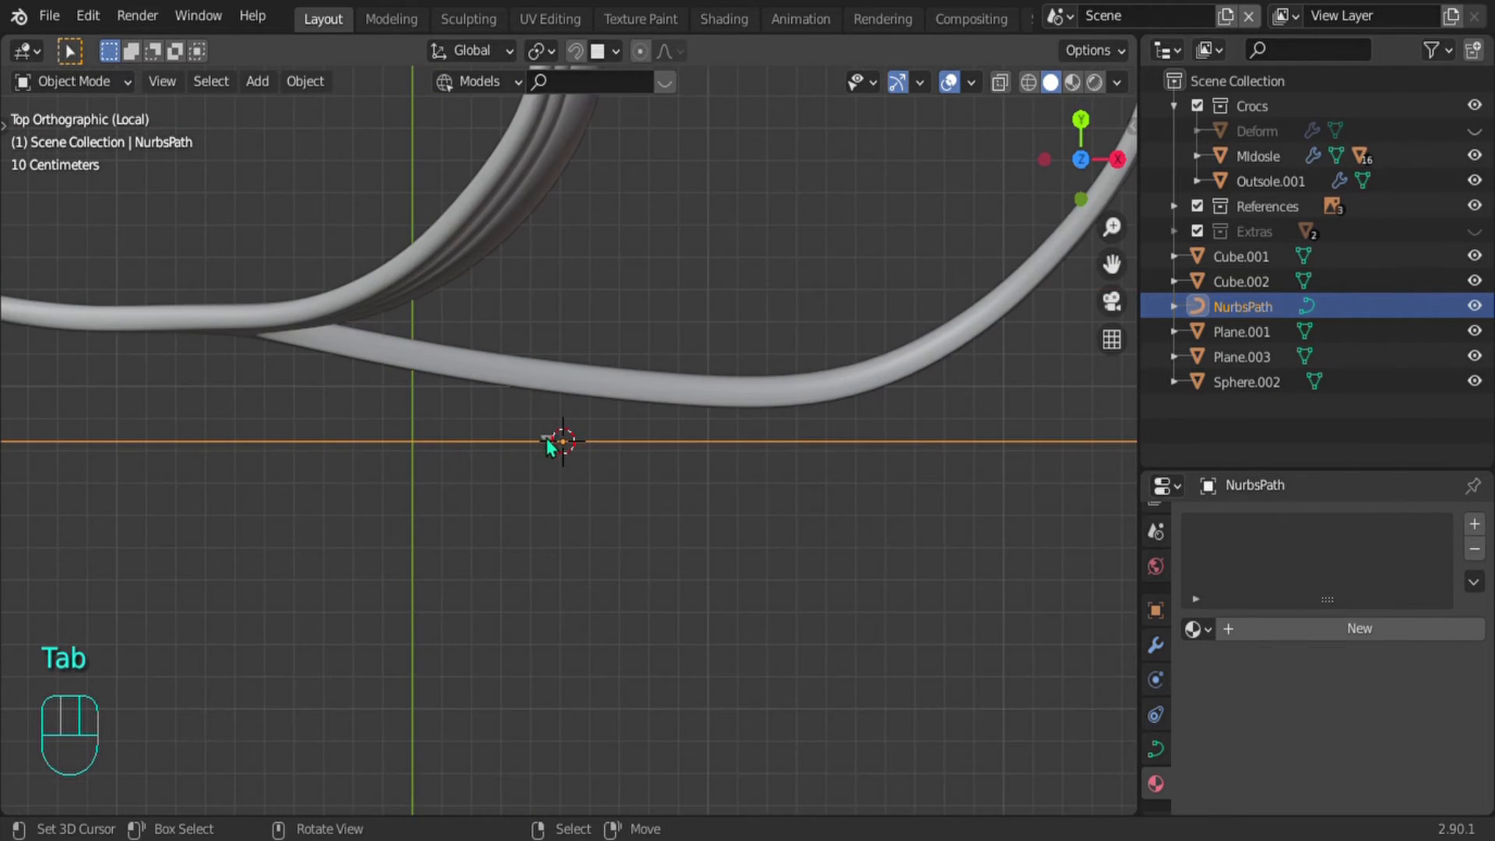
Step: Move the dome along the Y axis to just outside the path, on the side away from the upper
click(547, 443)
key(g)
key(y)
click(568, 475)
scroll(568, 475, up, 2)
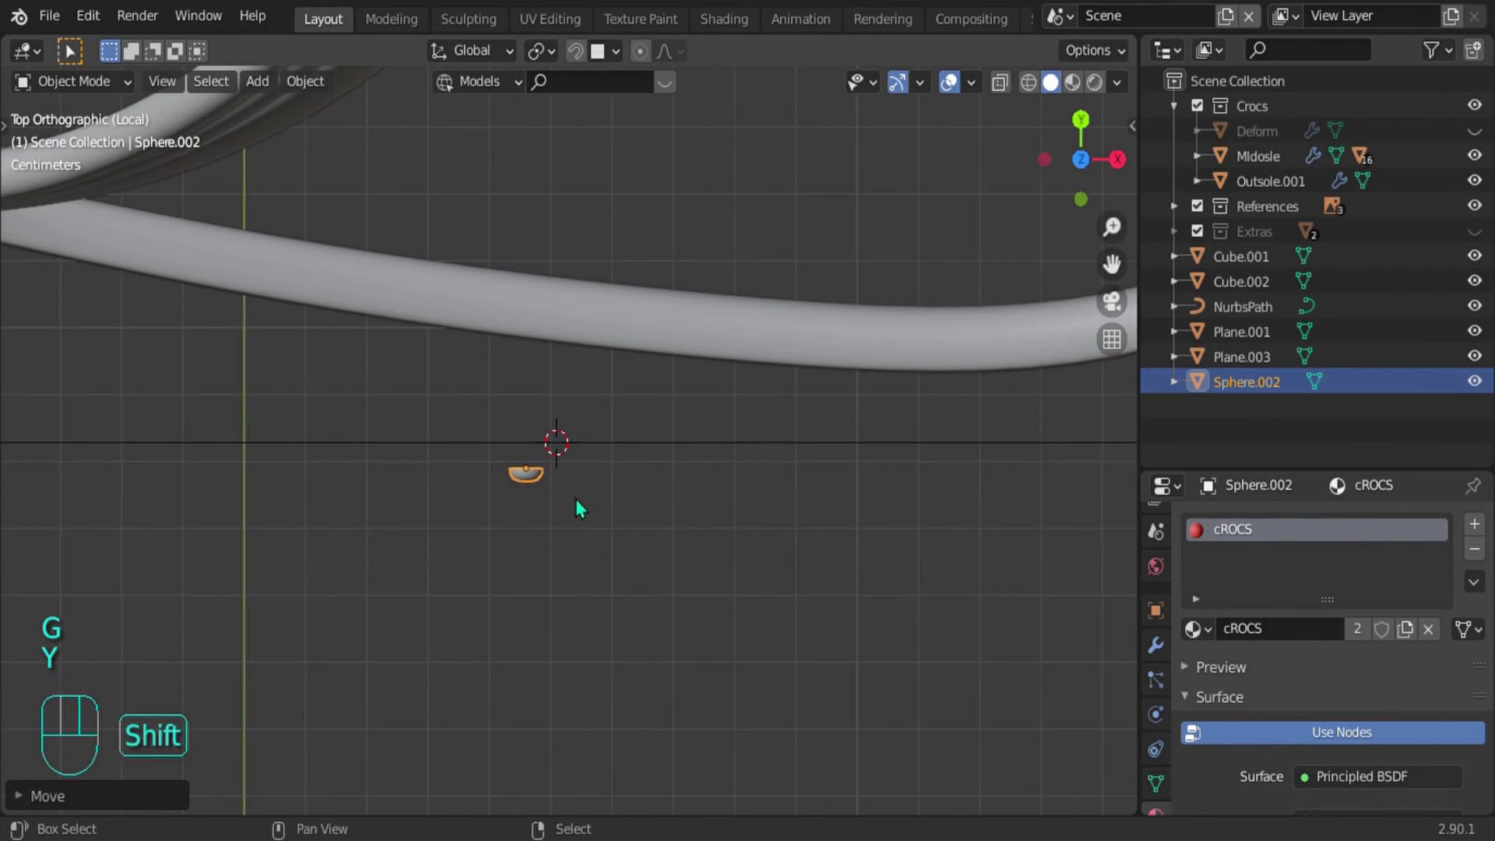
shift+middle_drag(577, 508, 519, 473)
scroll(522, 465, down, 3)
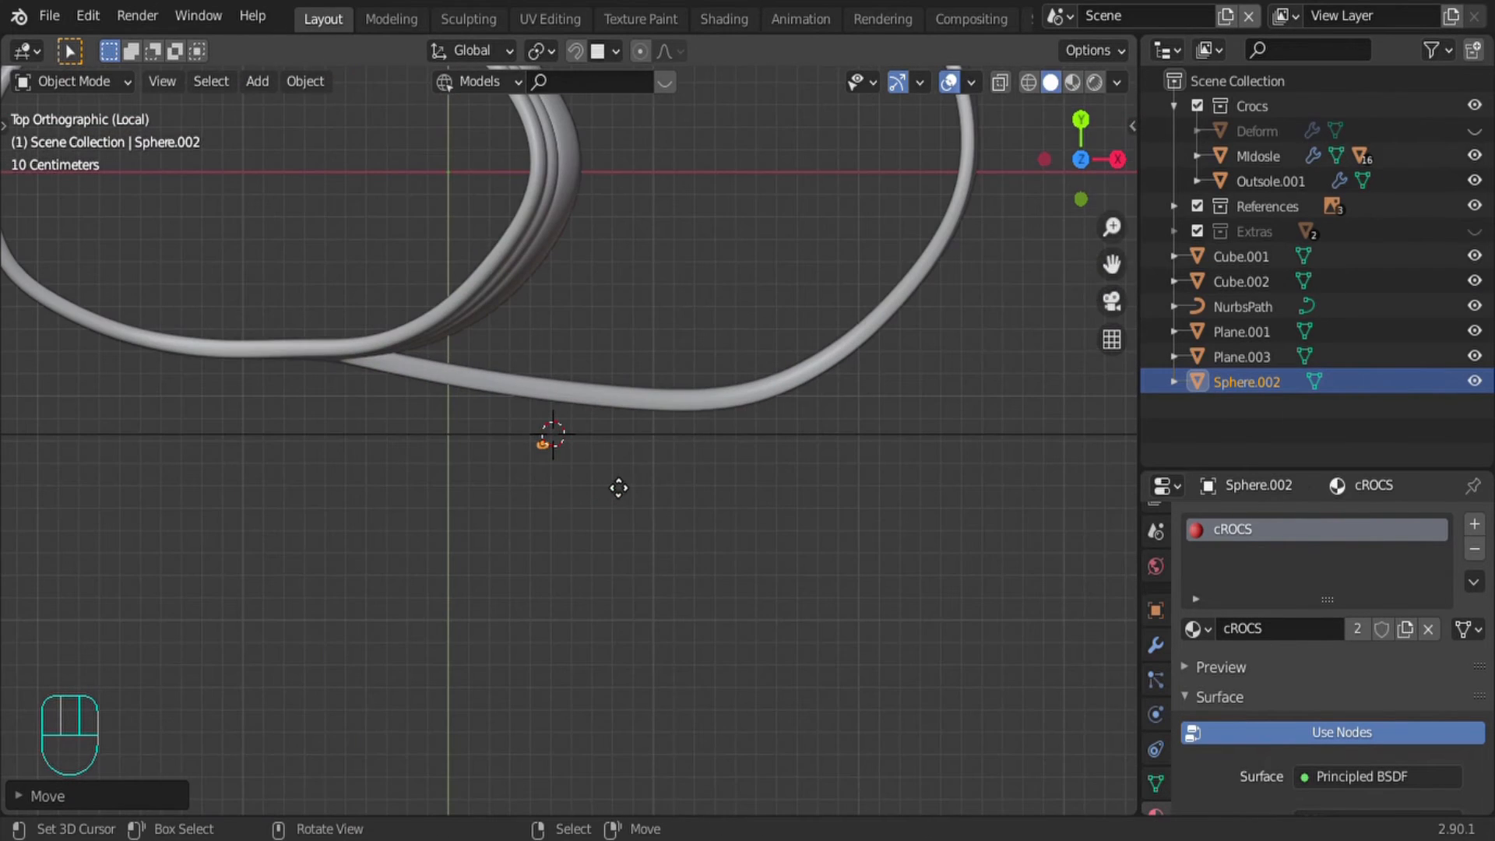
Step: Move the dome along the X axis to the heel-side end of the path
key(g)
key(x)
click(361, 464)
shift+middle_drag(360, 464, 938, 465)
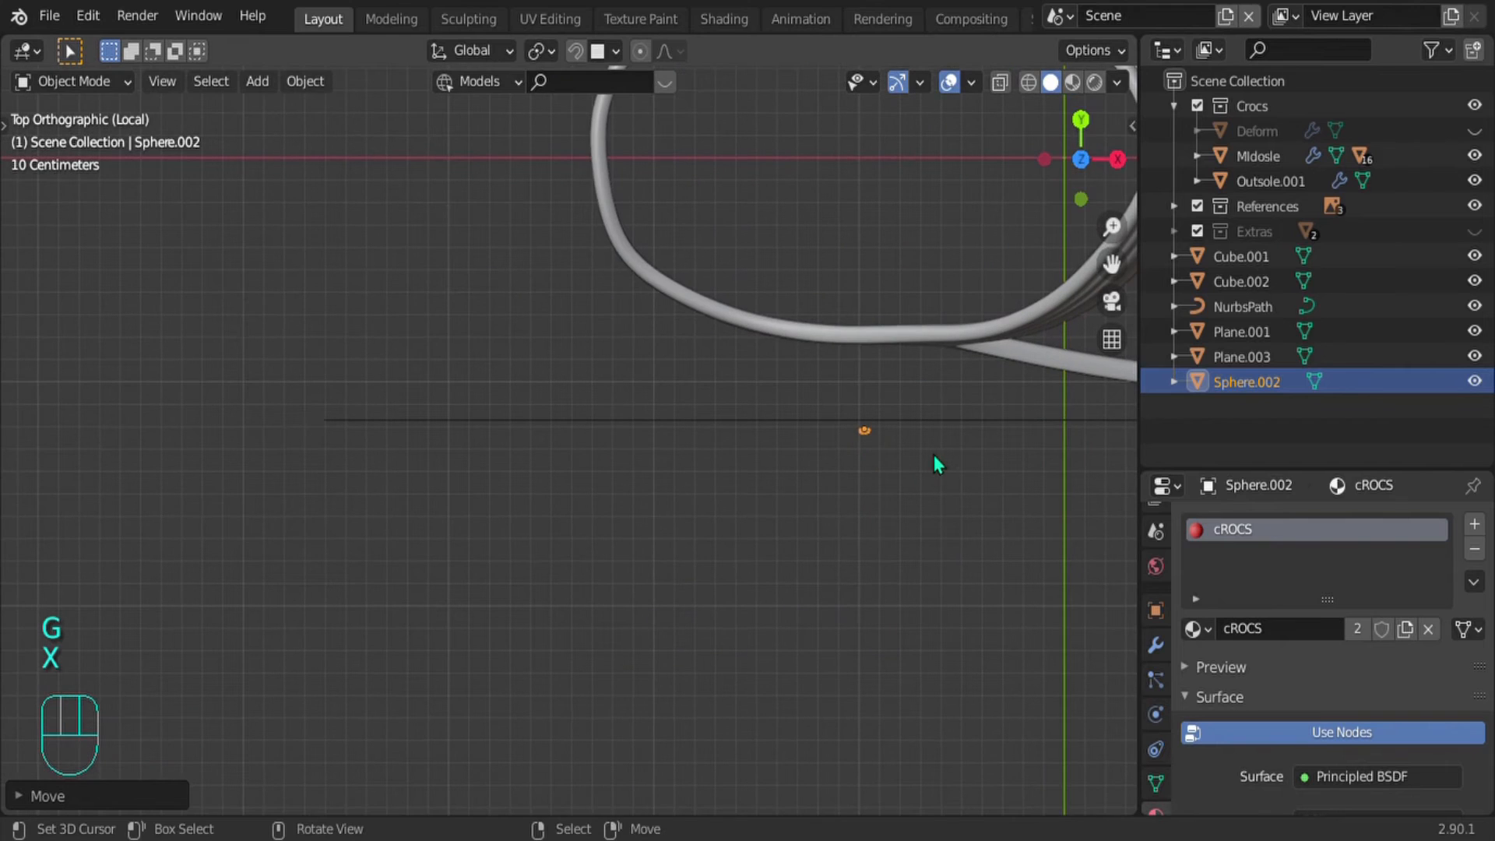
key(g)
click(325, 460)
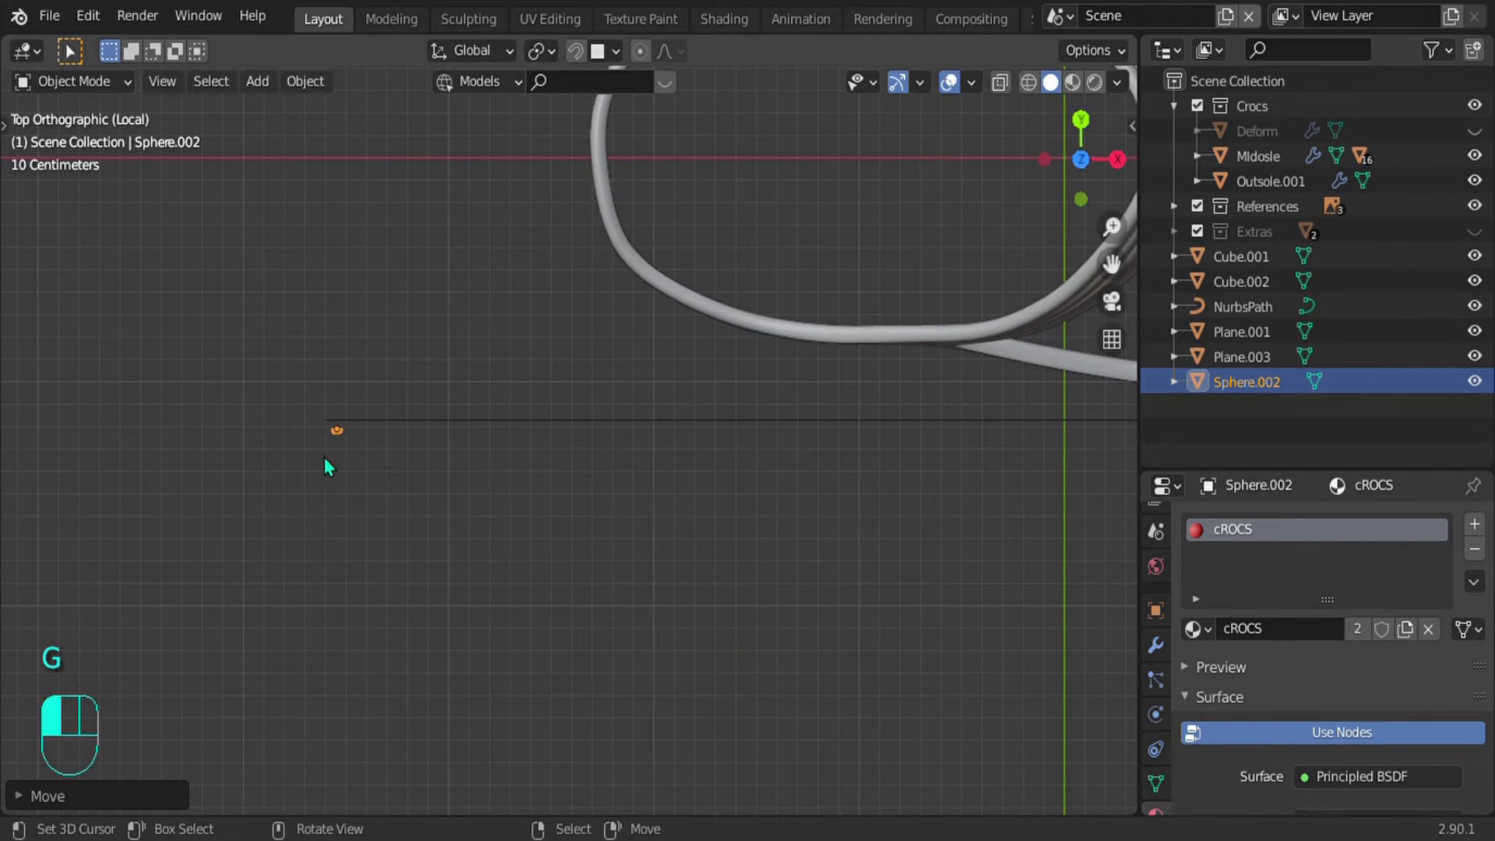
Step: Add an Array modifier to the dome with a relative X offset factor of -1.3
click(1156, 645)
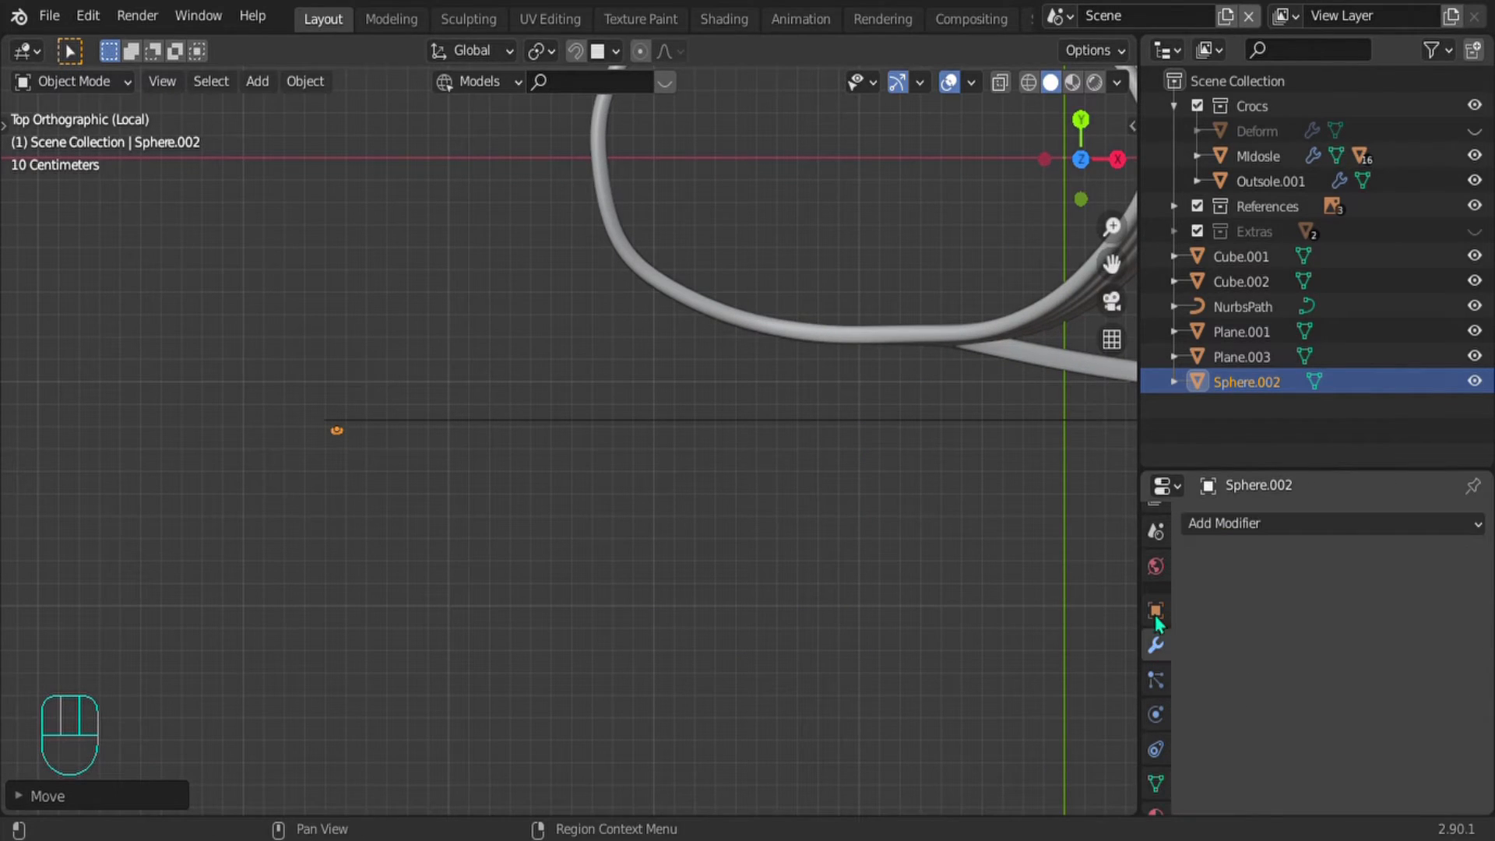
drag(1192, 472, 1199, 349)
click(1208, 400)
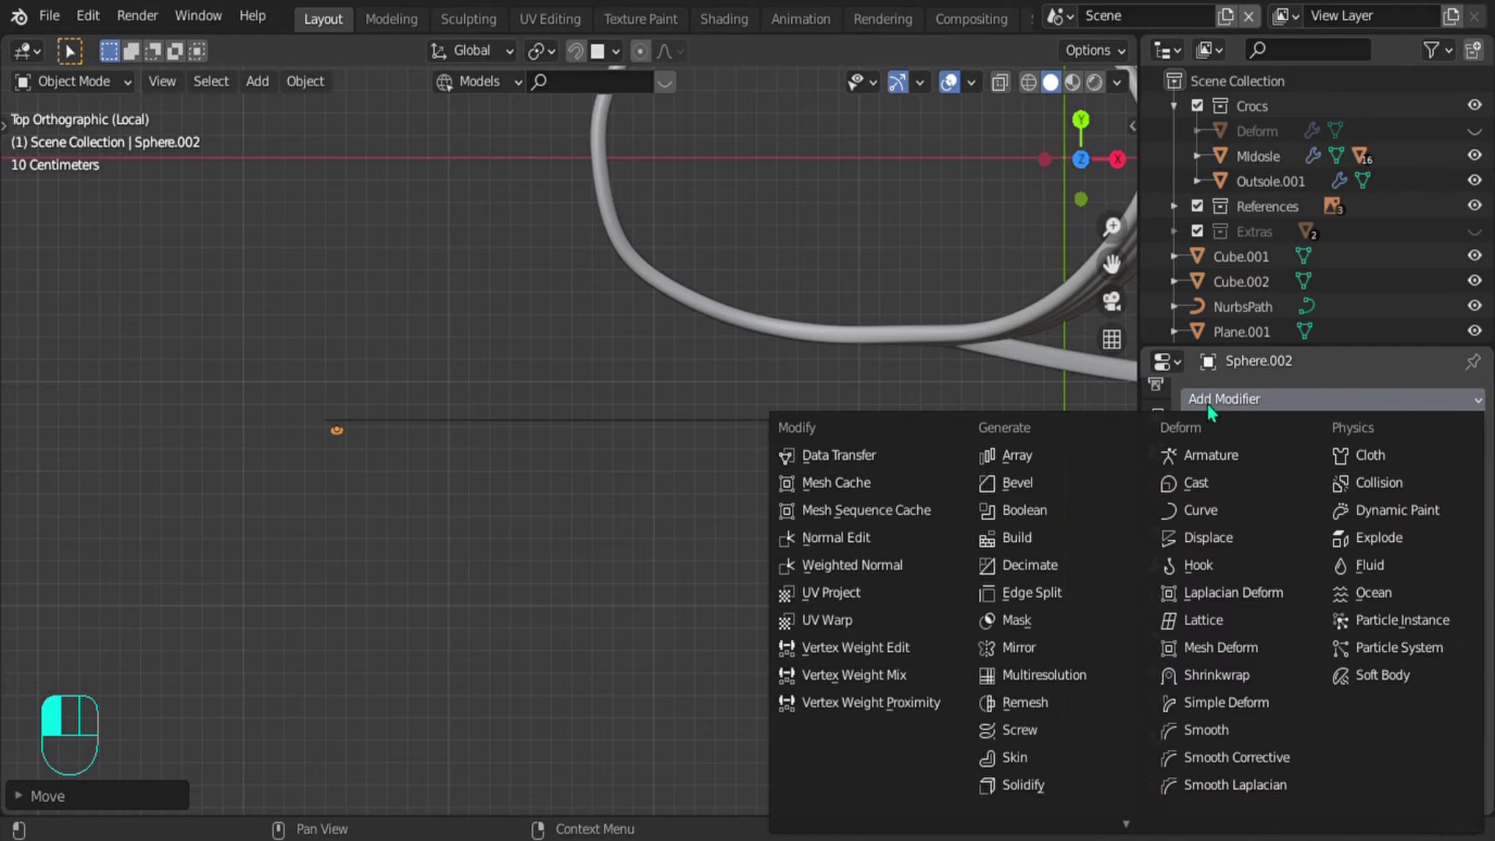
click(1053, 461)
drag(1359, 584, 1359, 585)
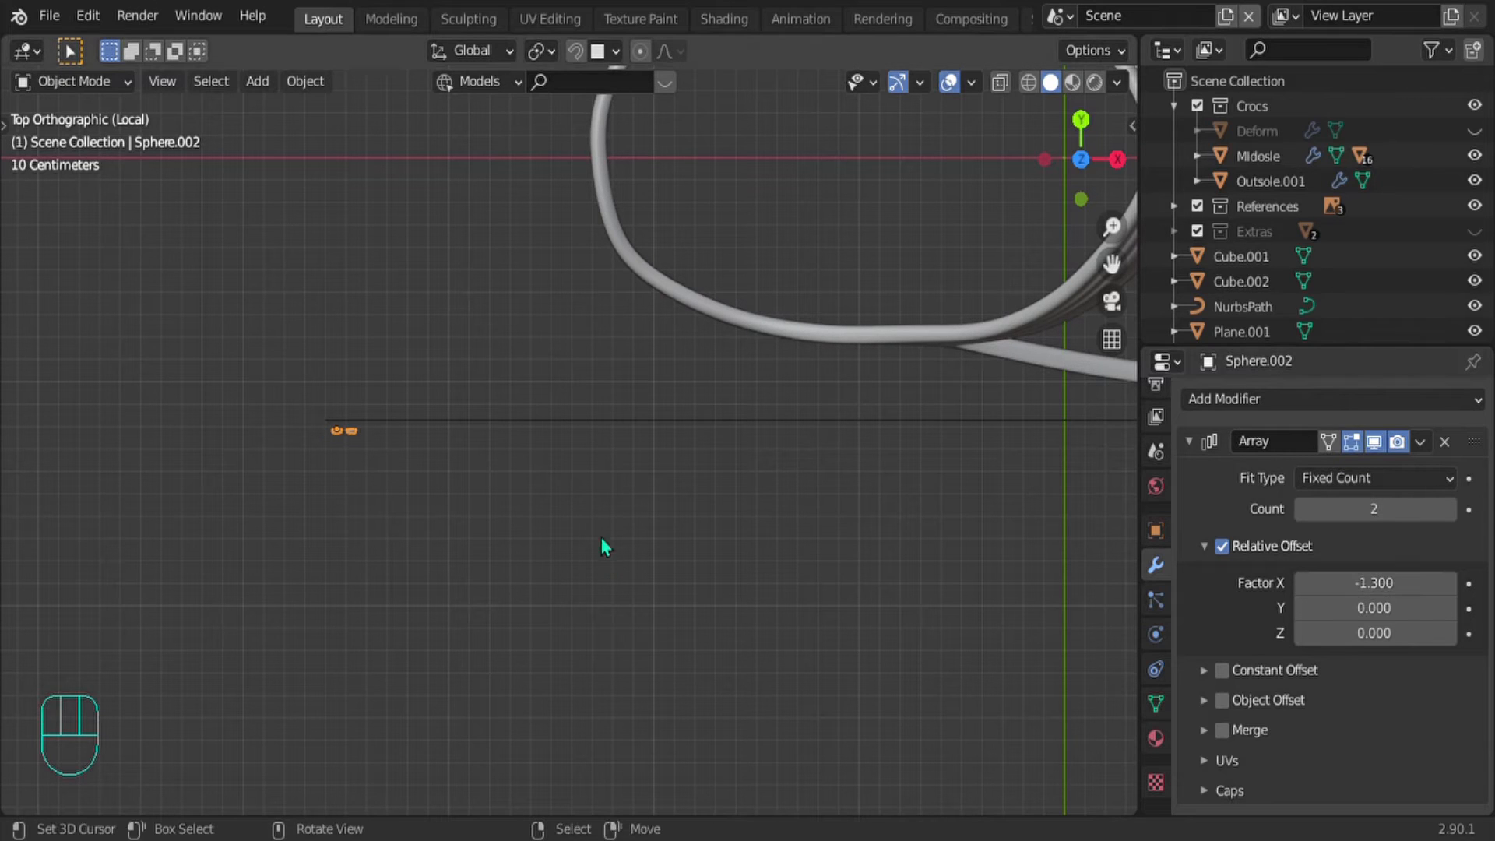
Step: Set the array count to 115 so the row of domes spans the full path
scroll(439, 463, up, 4)
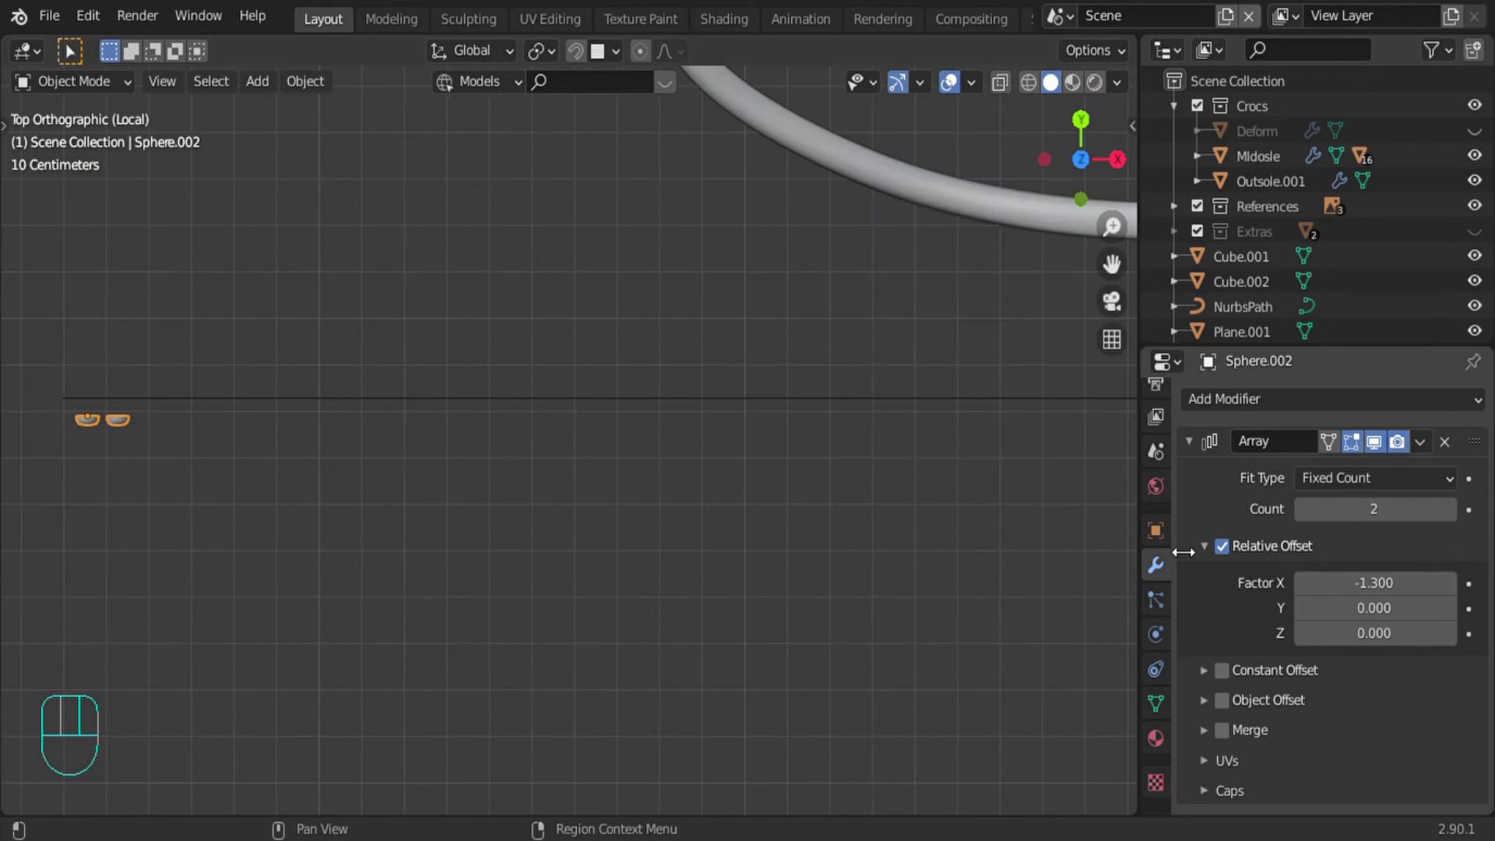
scroll(514, 461, down, 5)
shift+middle_drag(688, 472, 253, 455)
scroll(486, 452, down, 3)
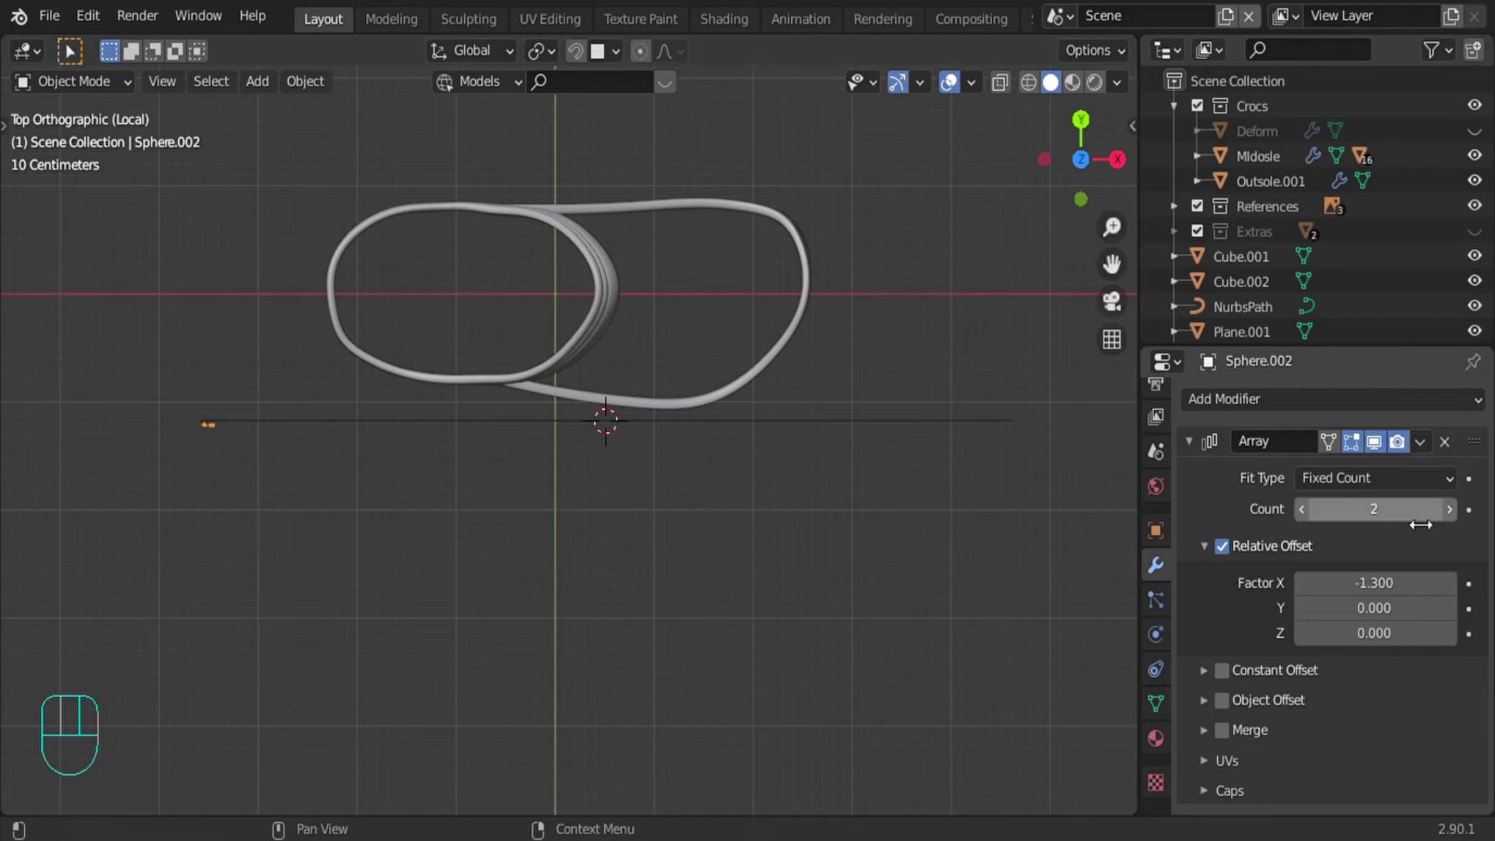
mouse_move(1374, 509)
mouse_down()
mouse_move(1448, 508)
mouse_move(1374, 508)
mouse_up()
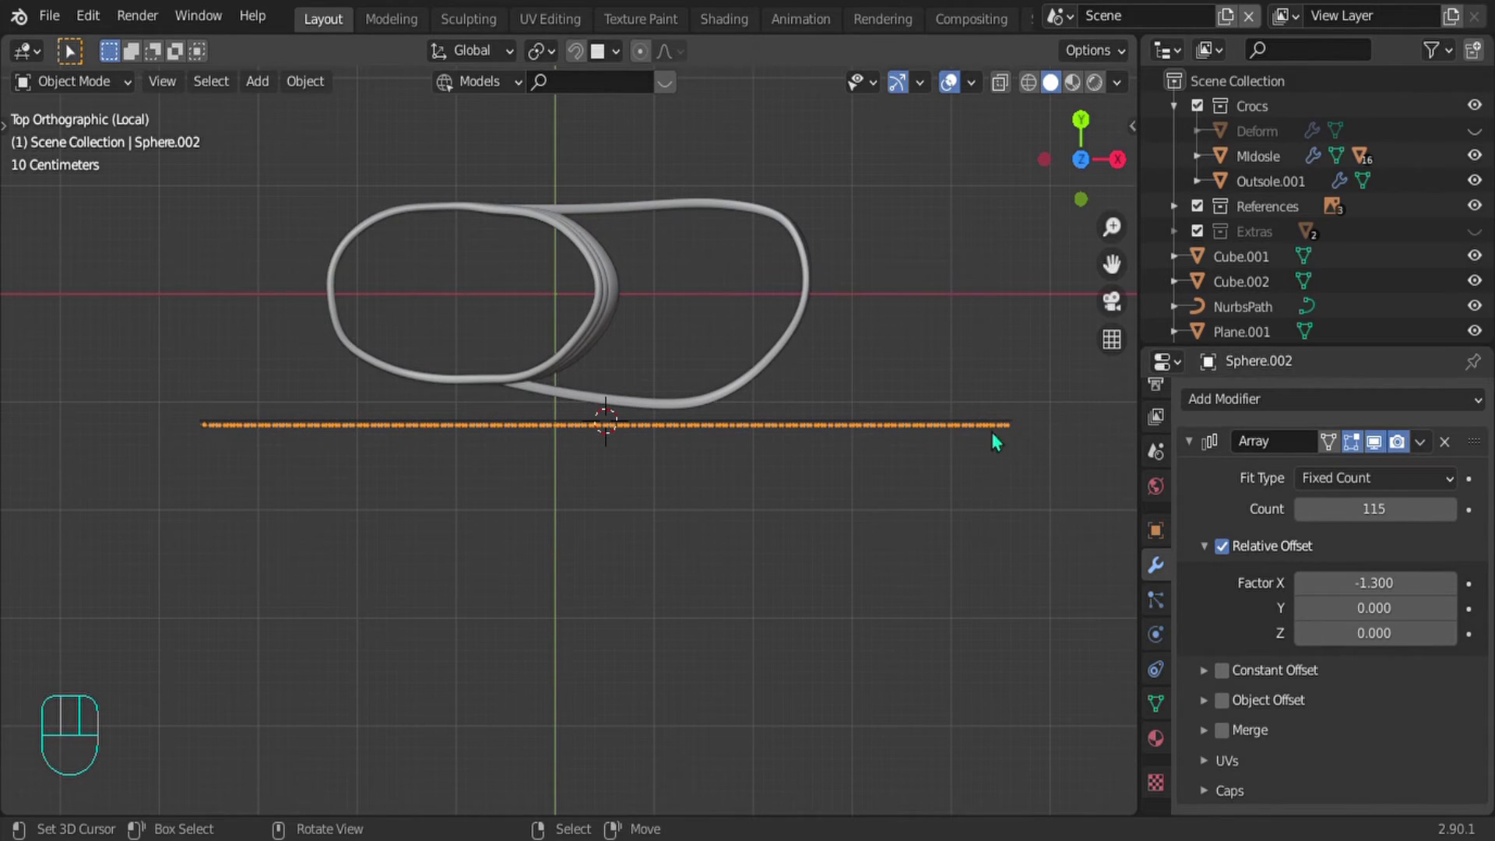
Step: Raise the path along the Z axis to the height of the dome row
middle_drag(992, 436, 713, 207)
click(592, 511)
key(g)
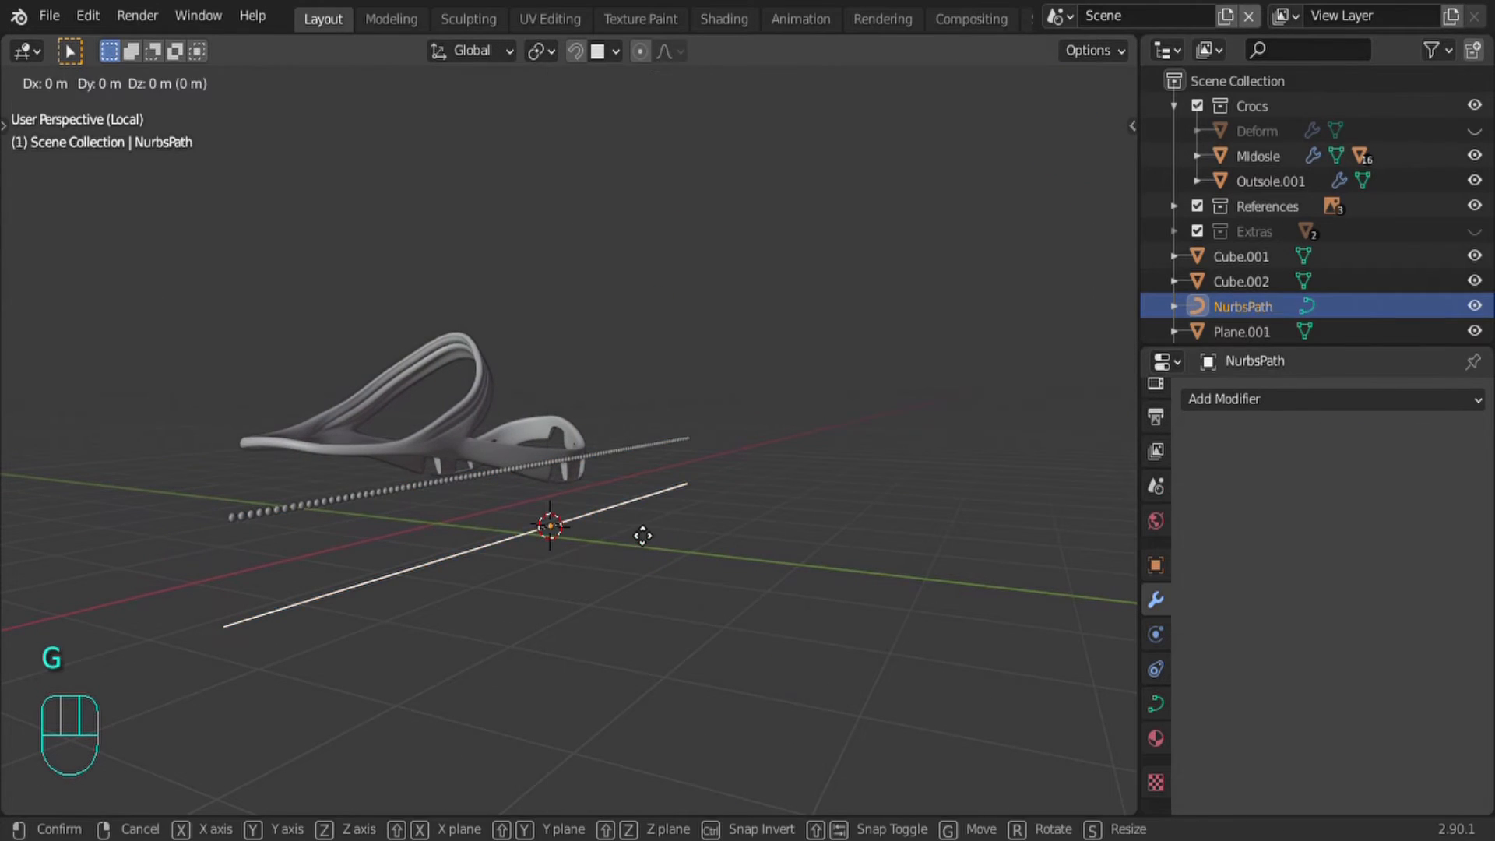
key(z)
click(640, 473)
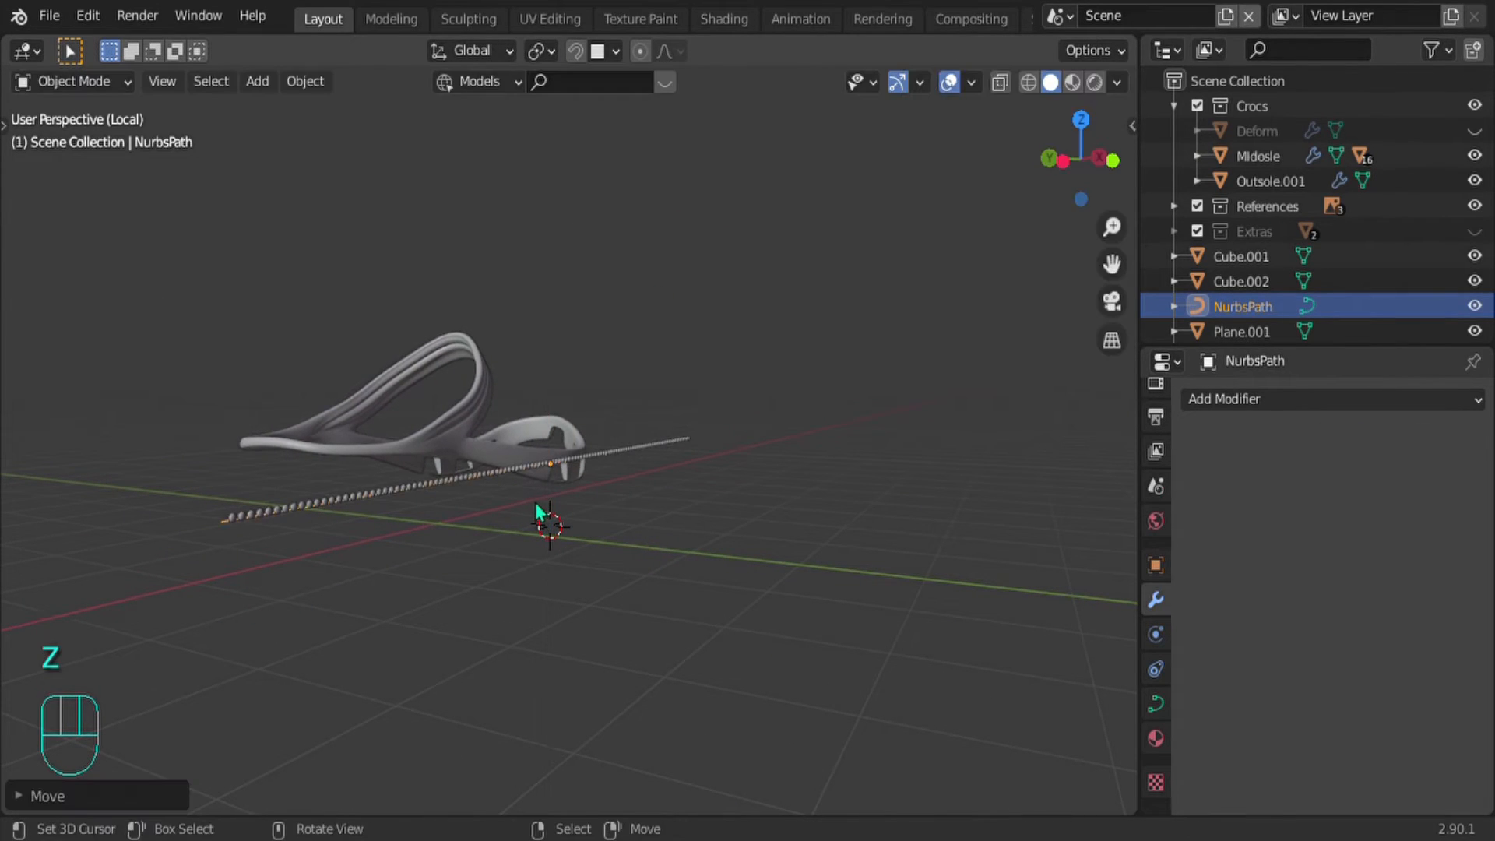
Step: Fine-tune the path's height in front view, raising it about 0.02 m to run through the domes' centres
key(KP_1)
scroll(297, 448, up, 3)
shift+middle_drag(298, 449, 494, 375)
key(f)
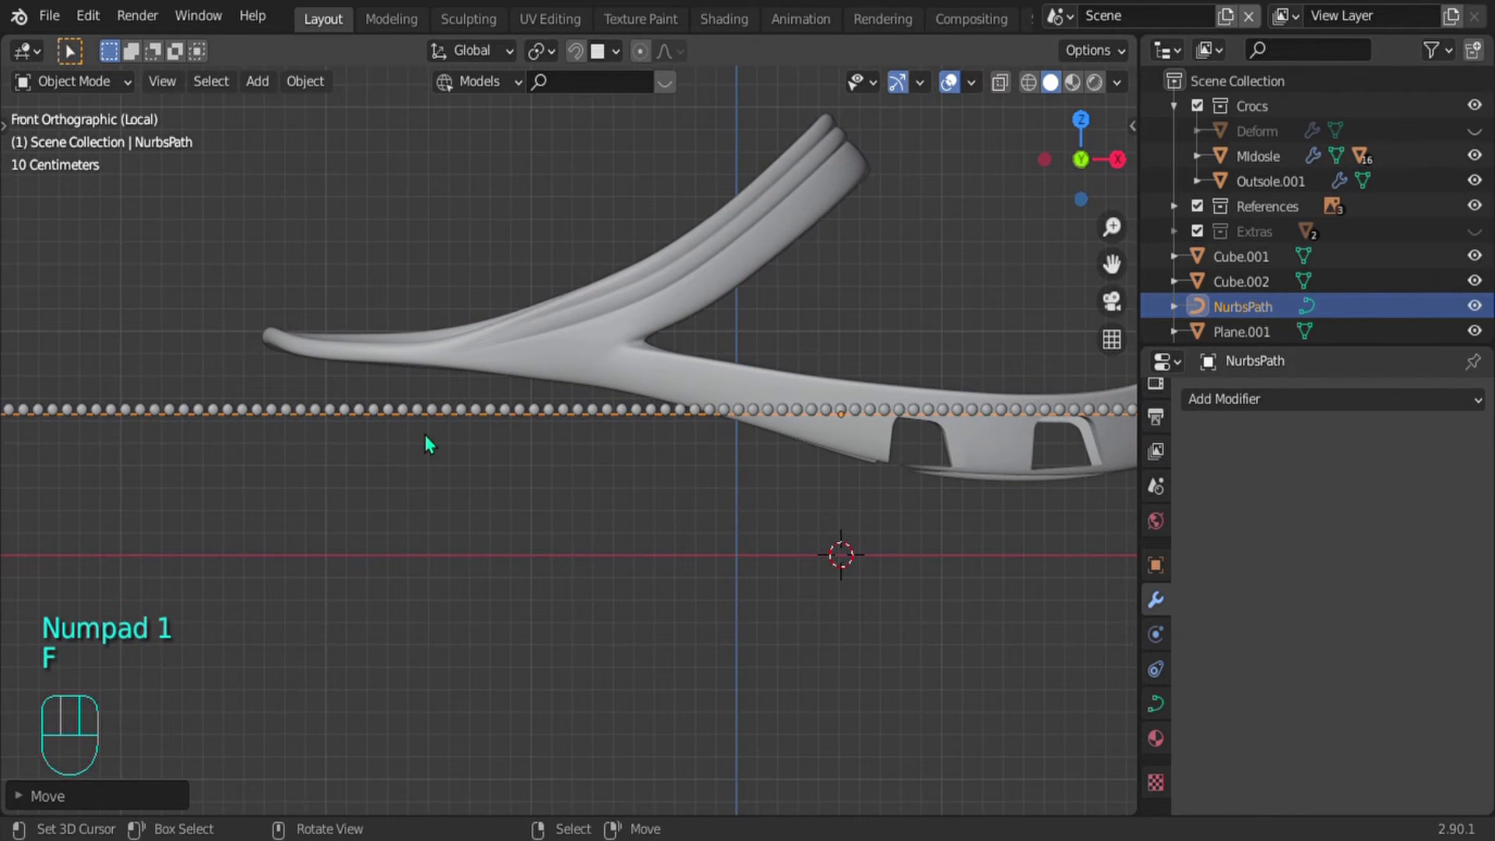
scroll(389, 436, up, 4)
shift+middle_drag(377, 434, 494, 454)
key(g)
key(z)
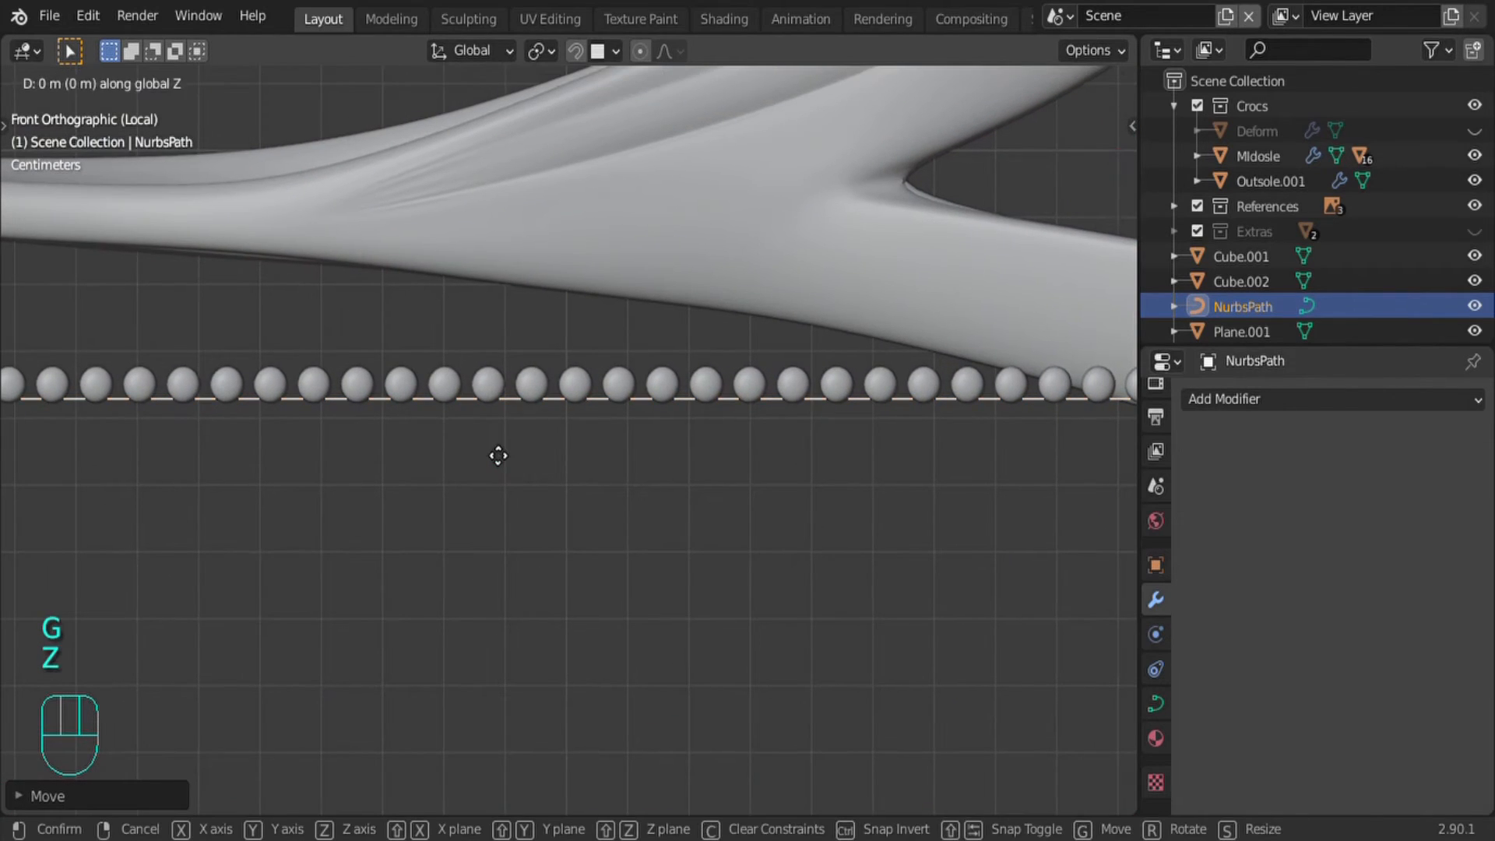
key(shift)
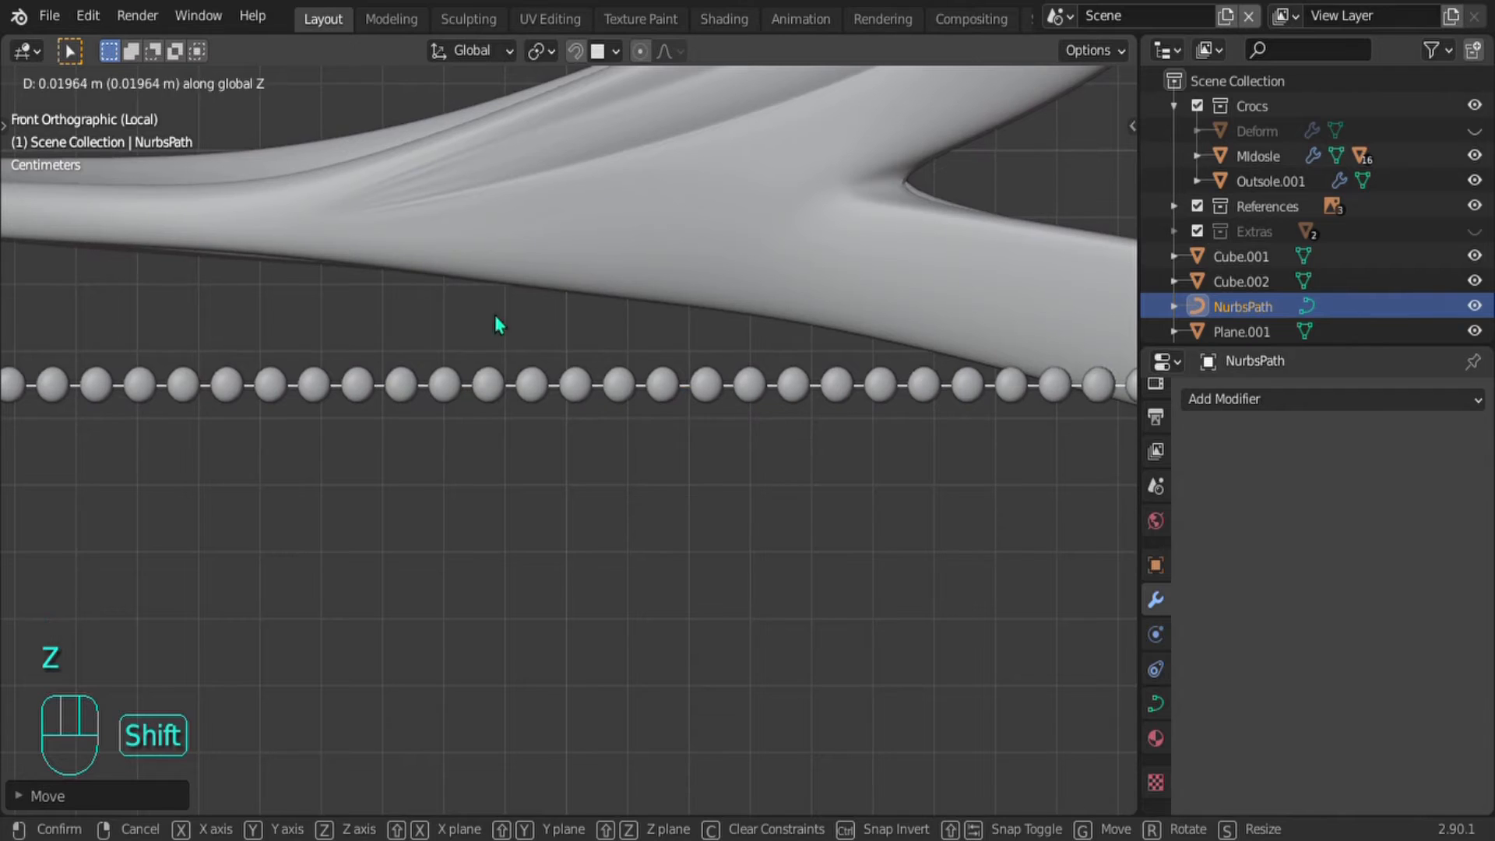
click(497, 321)
scroll(559, 442, down, 5)
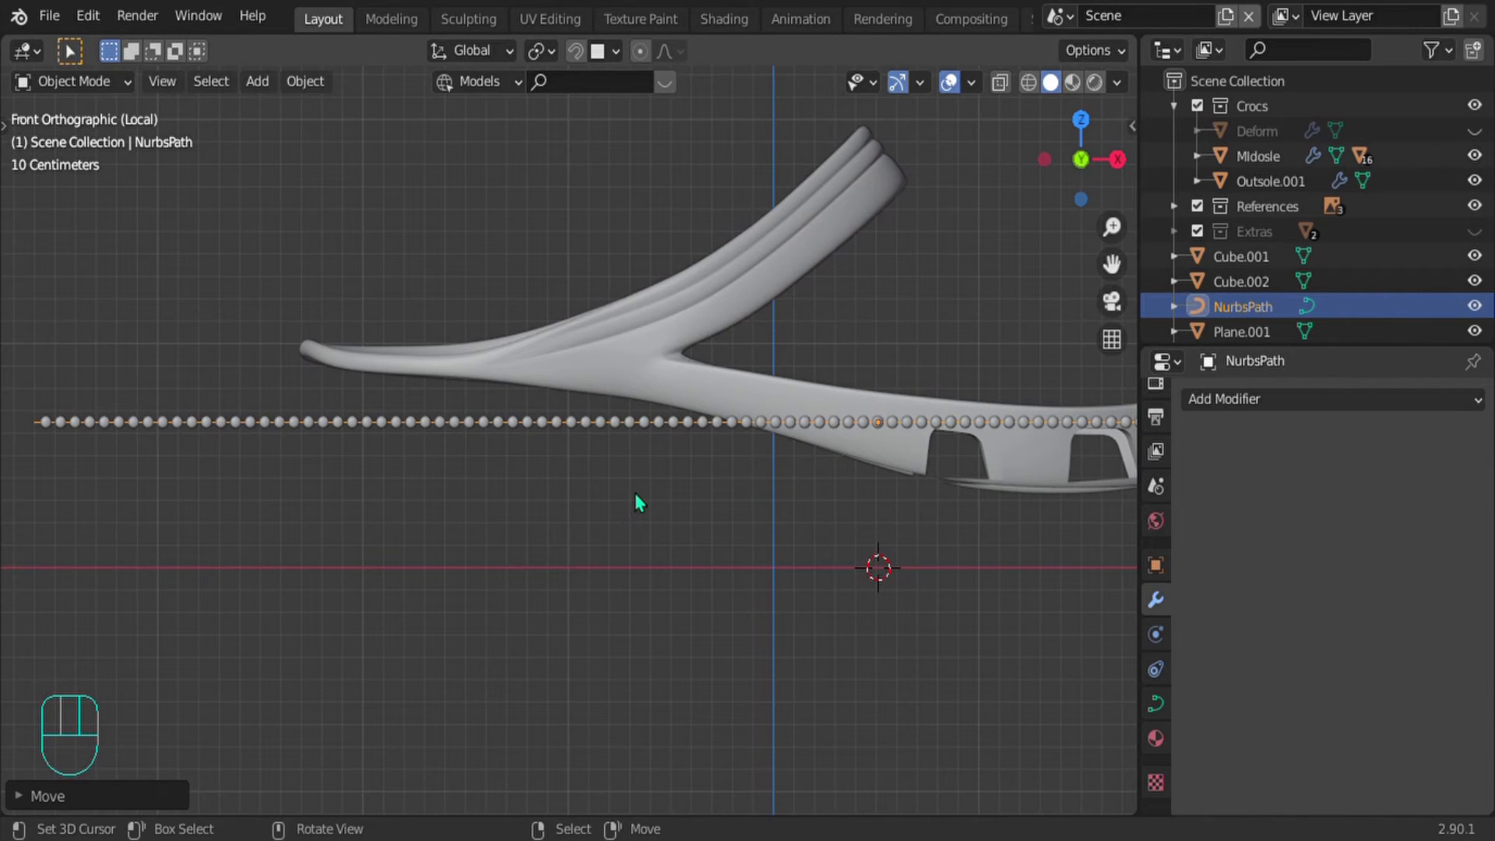
Step: Scale the dome's whole mesh down to about 0.68 in edit mode and return to object mode
shift+middle_drag(661, 487, 536, 428)
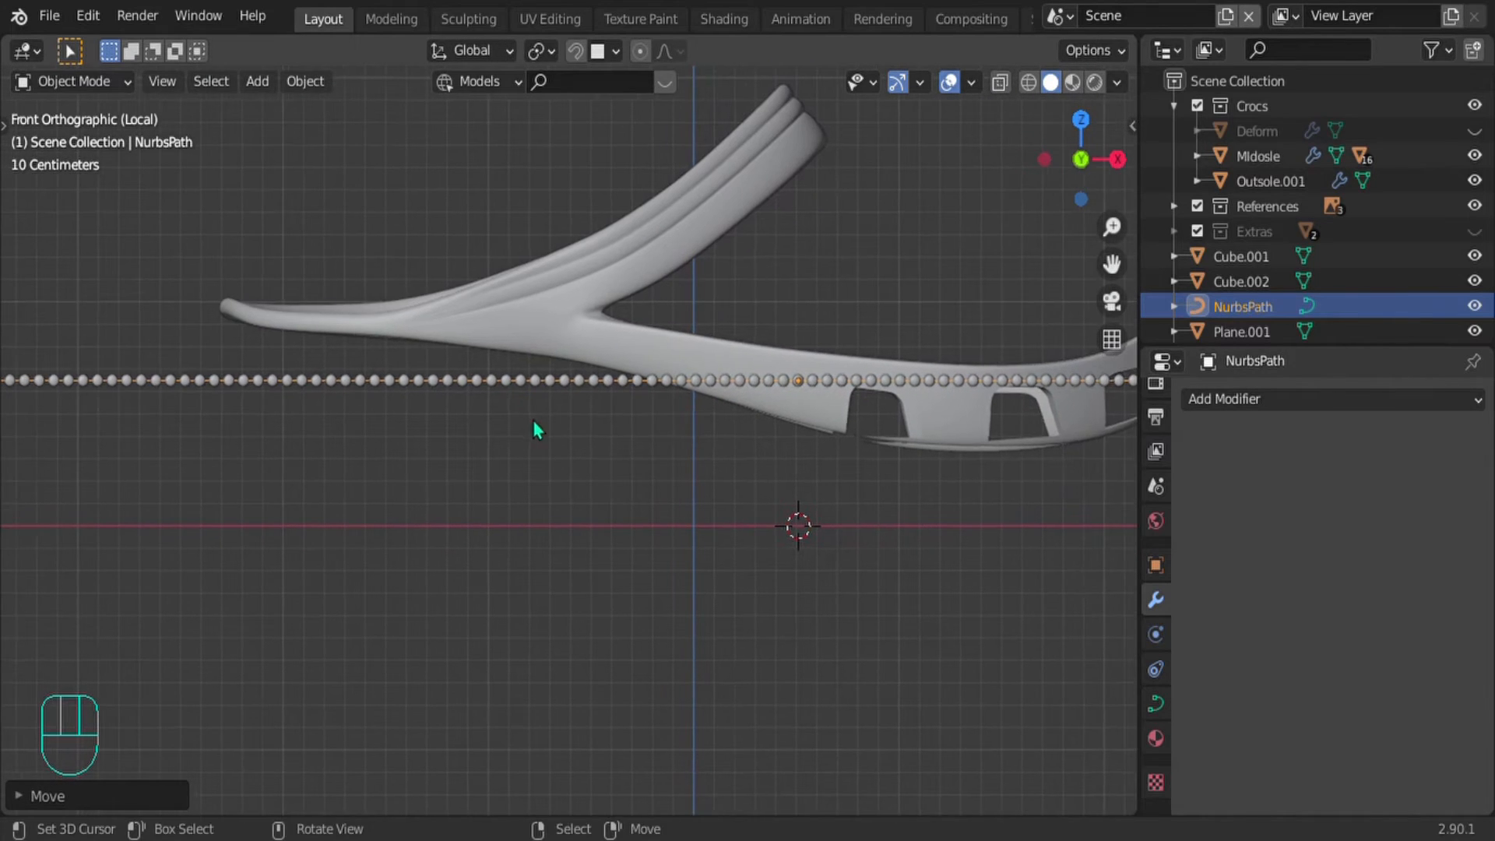
click(503, 380)
key(s)
right_click(603, 425)
shift+middle_drag(420, 384, 753, 384)
key(Tab)
scroll(327, 408, up, 5)
shift+middle_drag(462, 382, 722, 460)
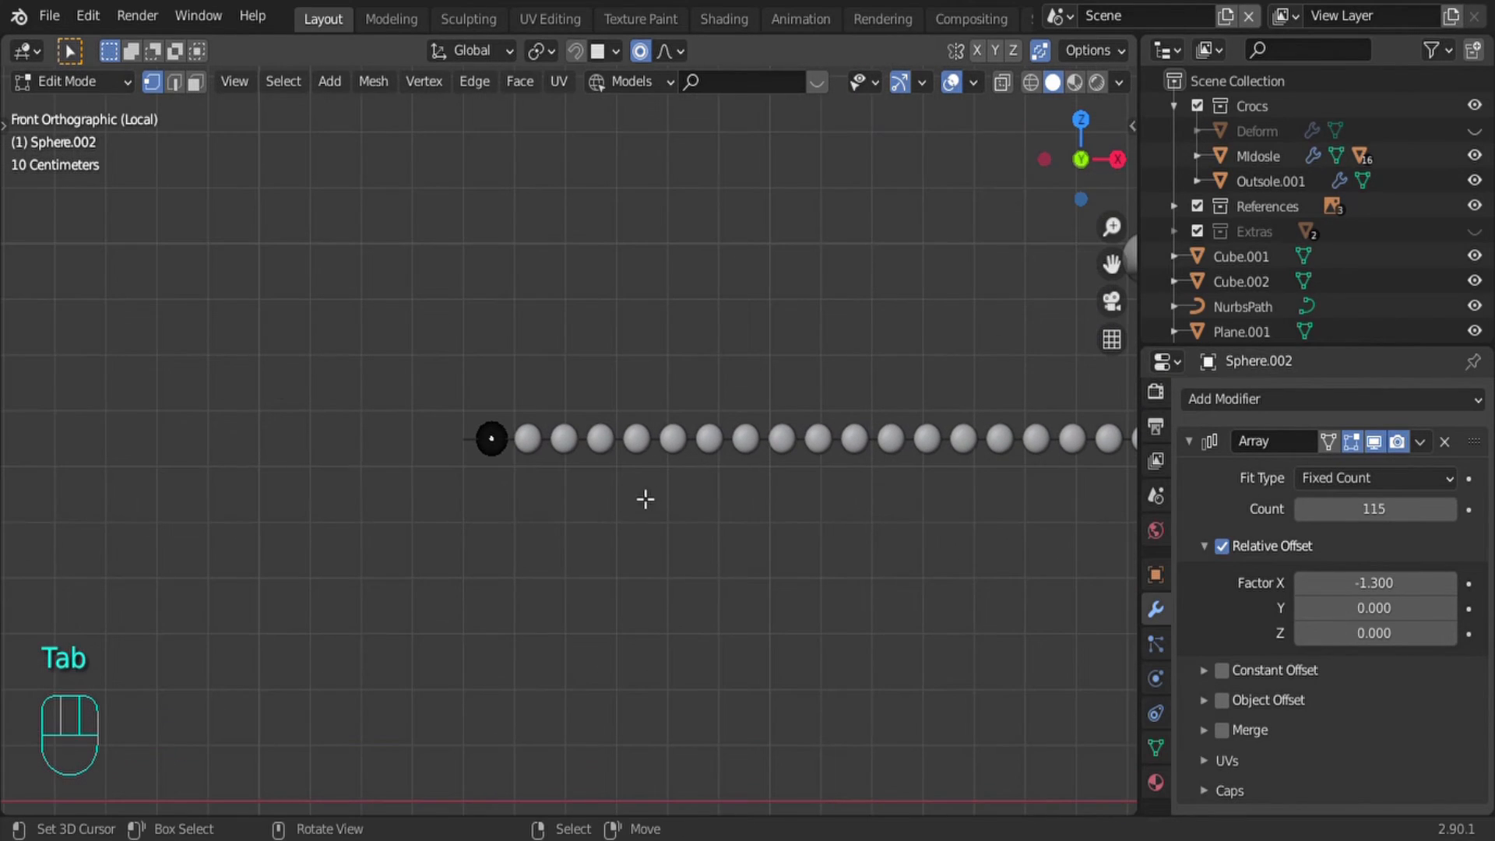
key(a)
key(s)
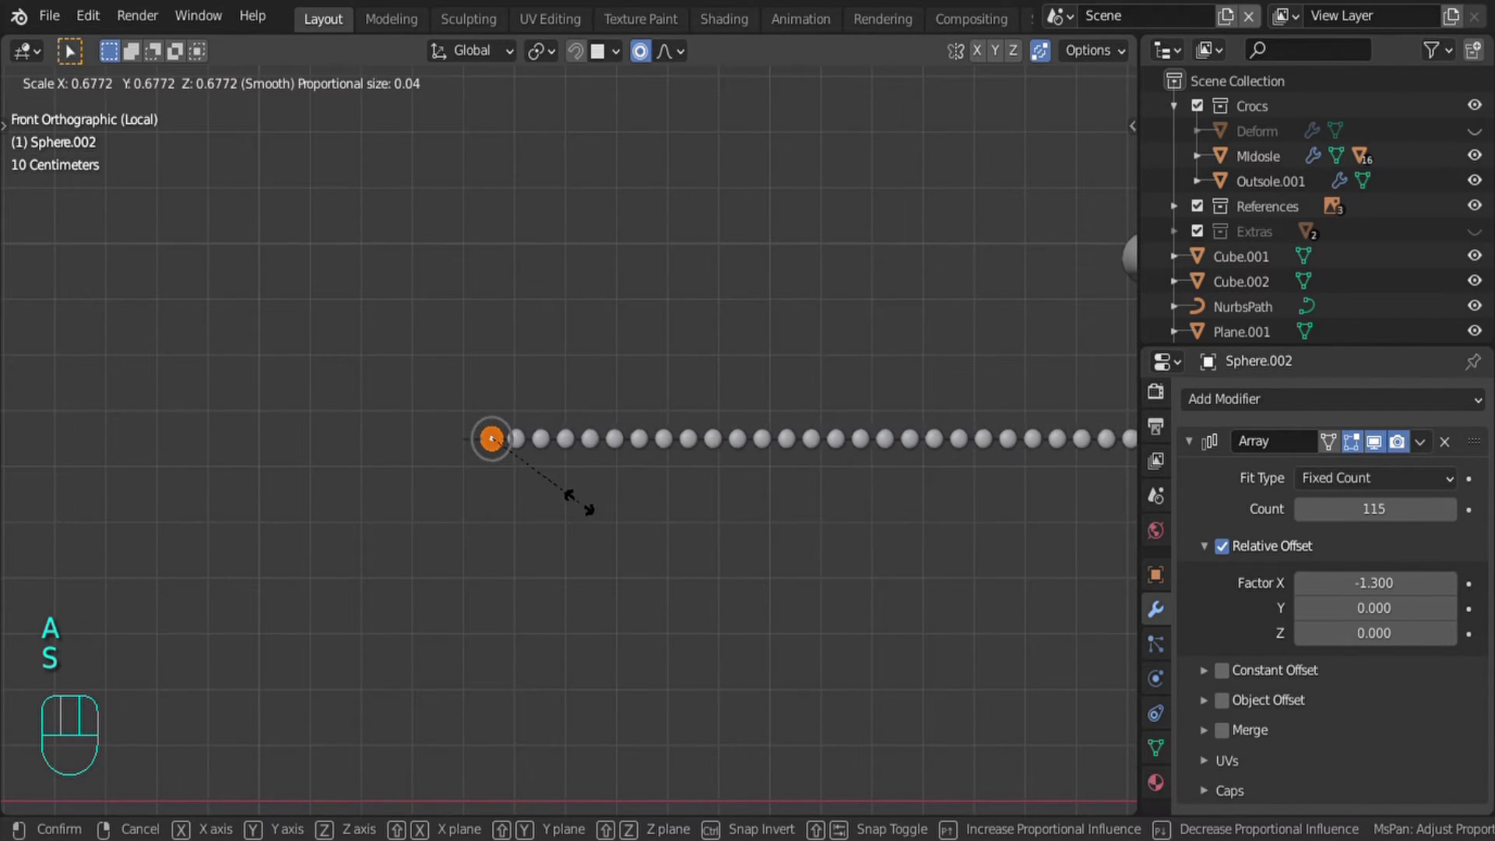
click(580, 502)
key(Tab)
Step: Increase the dome array count to 164 to fill the path again, and collapse the Array modifier's settings
scroll(581, 503, down, 6)
shift+middle_drag(581, 503, 274, 436)
drag(1374, 509, 1449, 509)
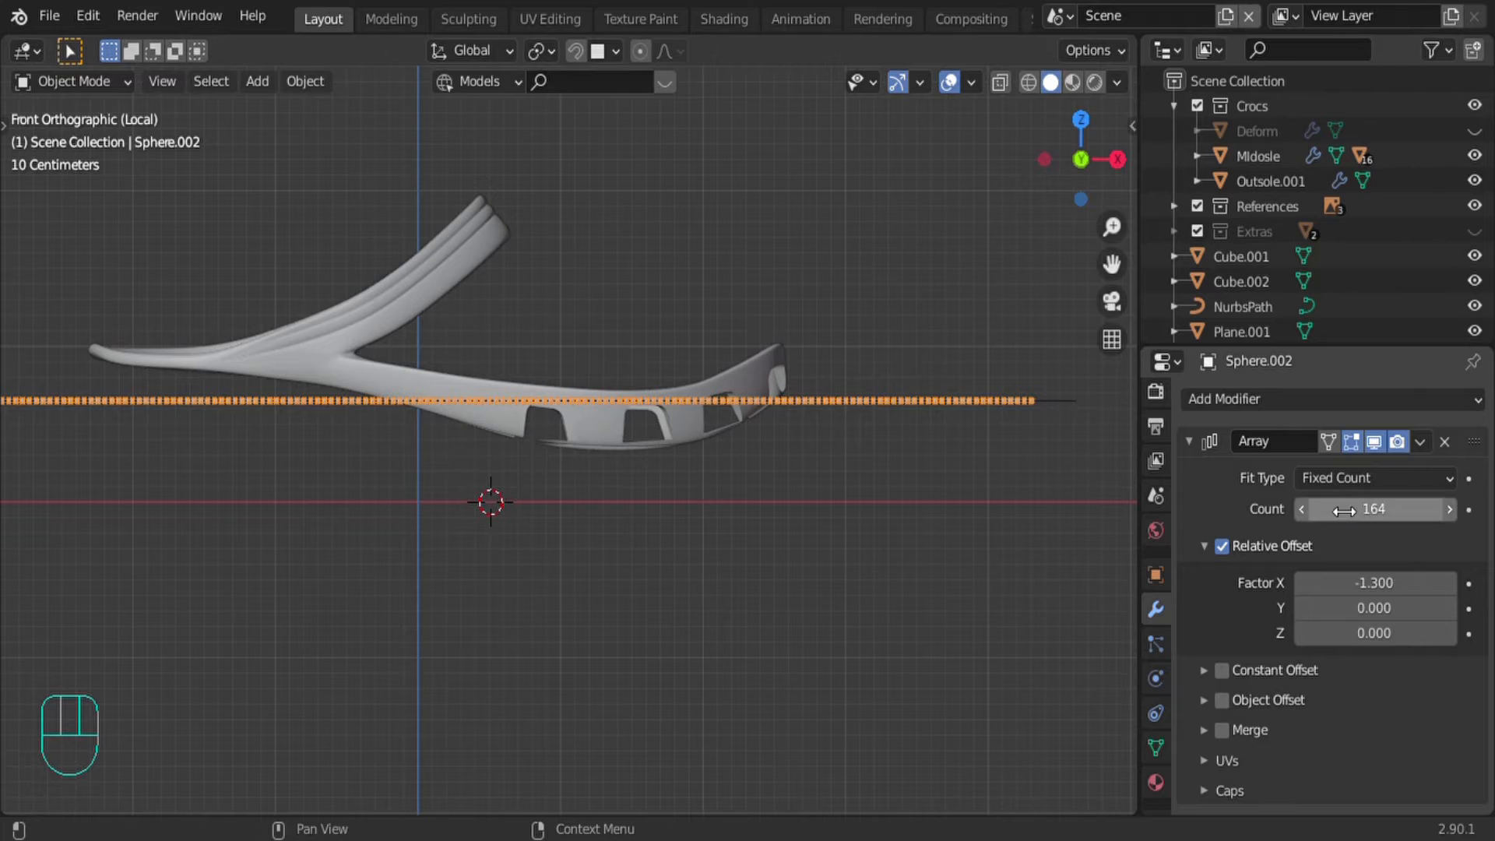
scroll(475, 434, down, 2)
shift+middle_drag(428, 403, 902, 525)
click(1189, 441)
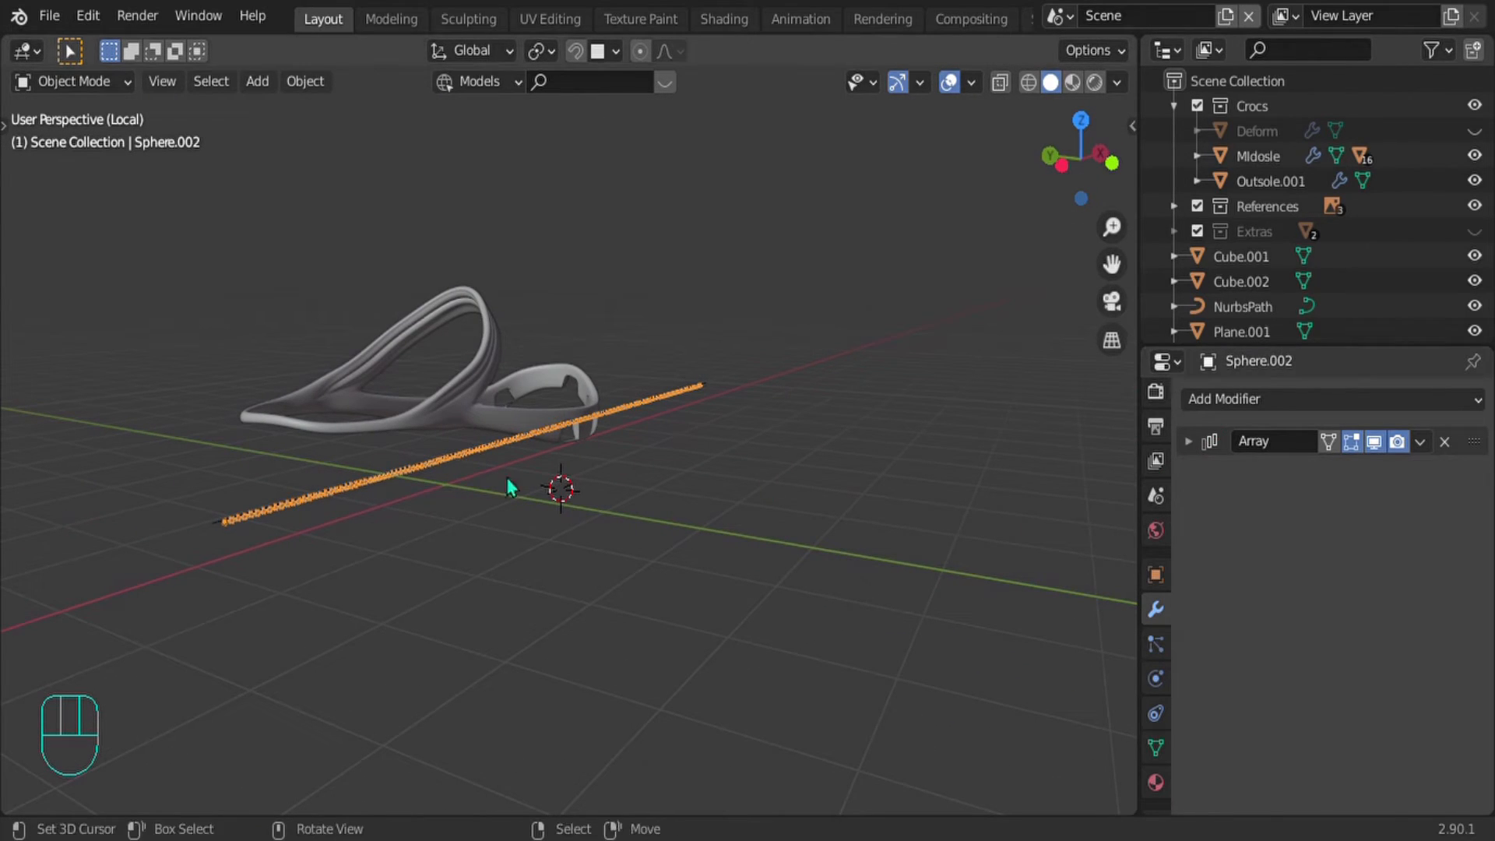
Step: Add a Curve modifier to the dome array and pick NurbsPath as its curve object
scroll(287, 519, up, 3)
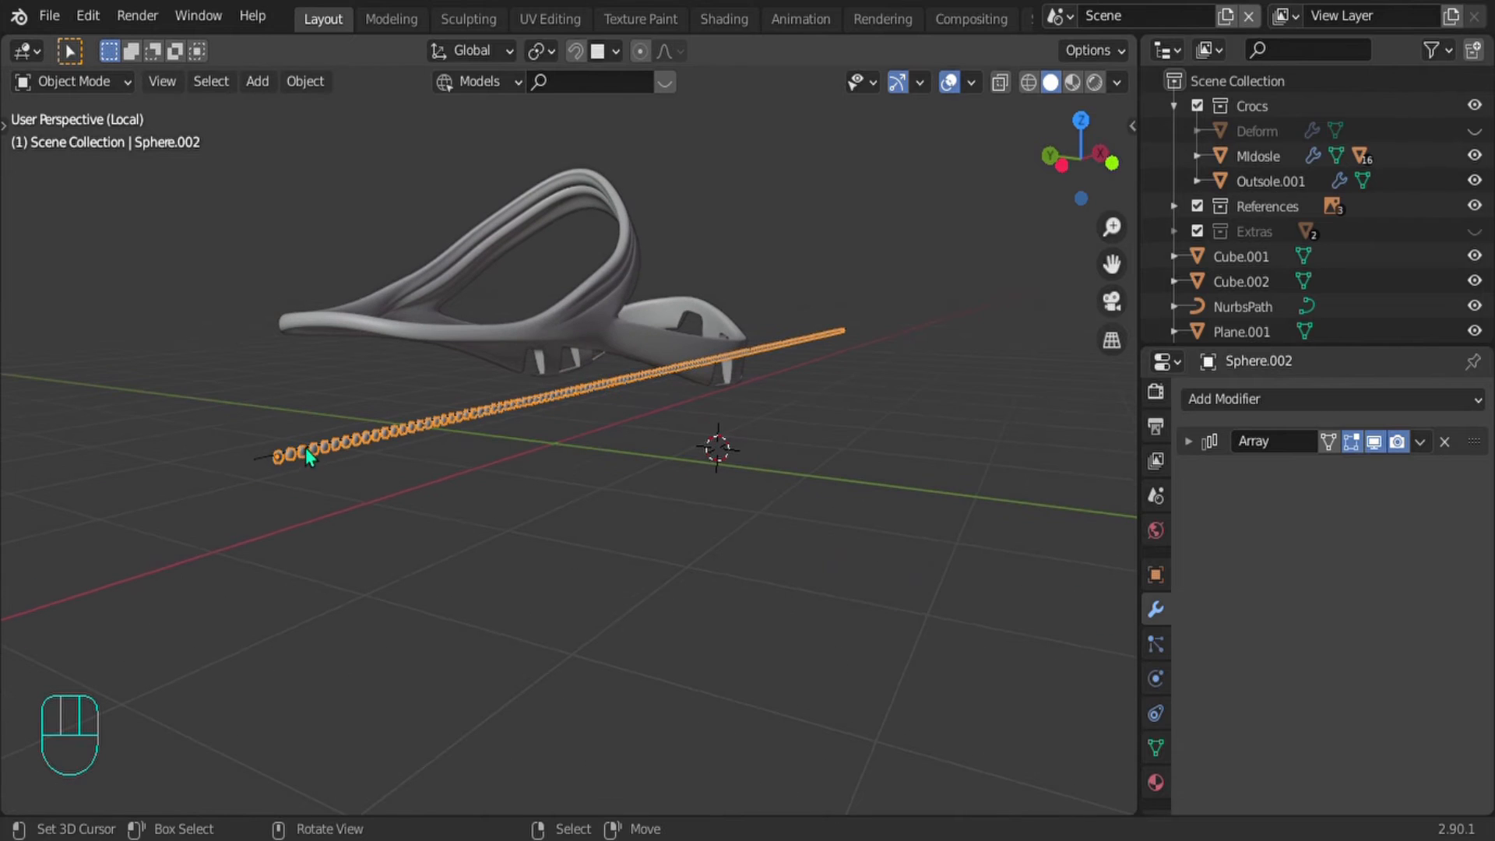
click(1194, 402)
click(989, 477)
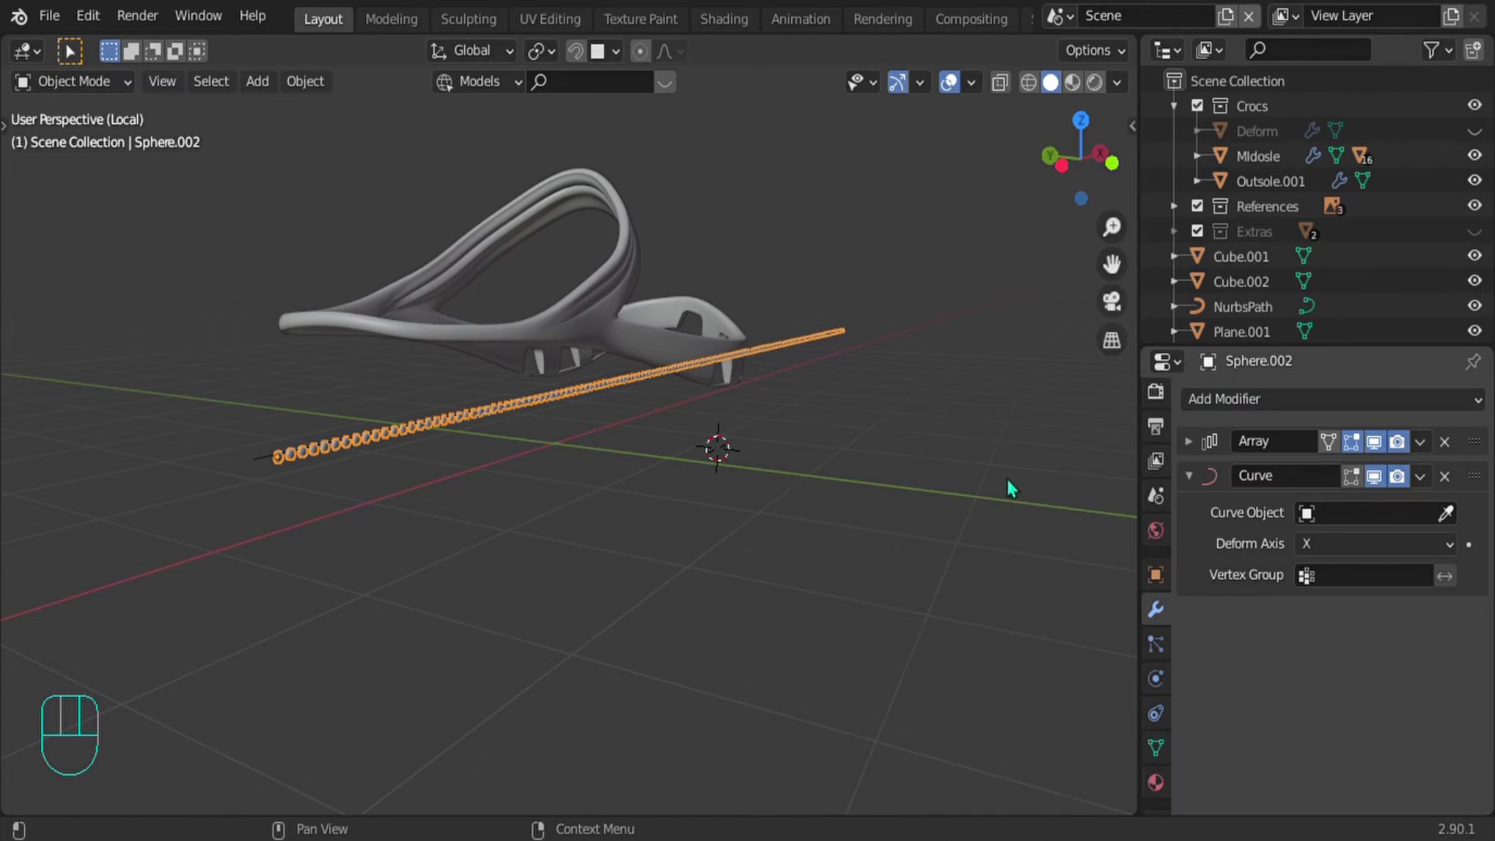
scroll(303, 496, up, 3)
shift+middle_drag(254, 486, 724, 531)
scroll(723, 530, down, 3)
shift+middle_drag(671, 476, 452, 449)
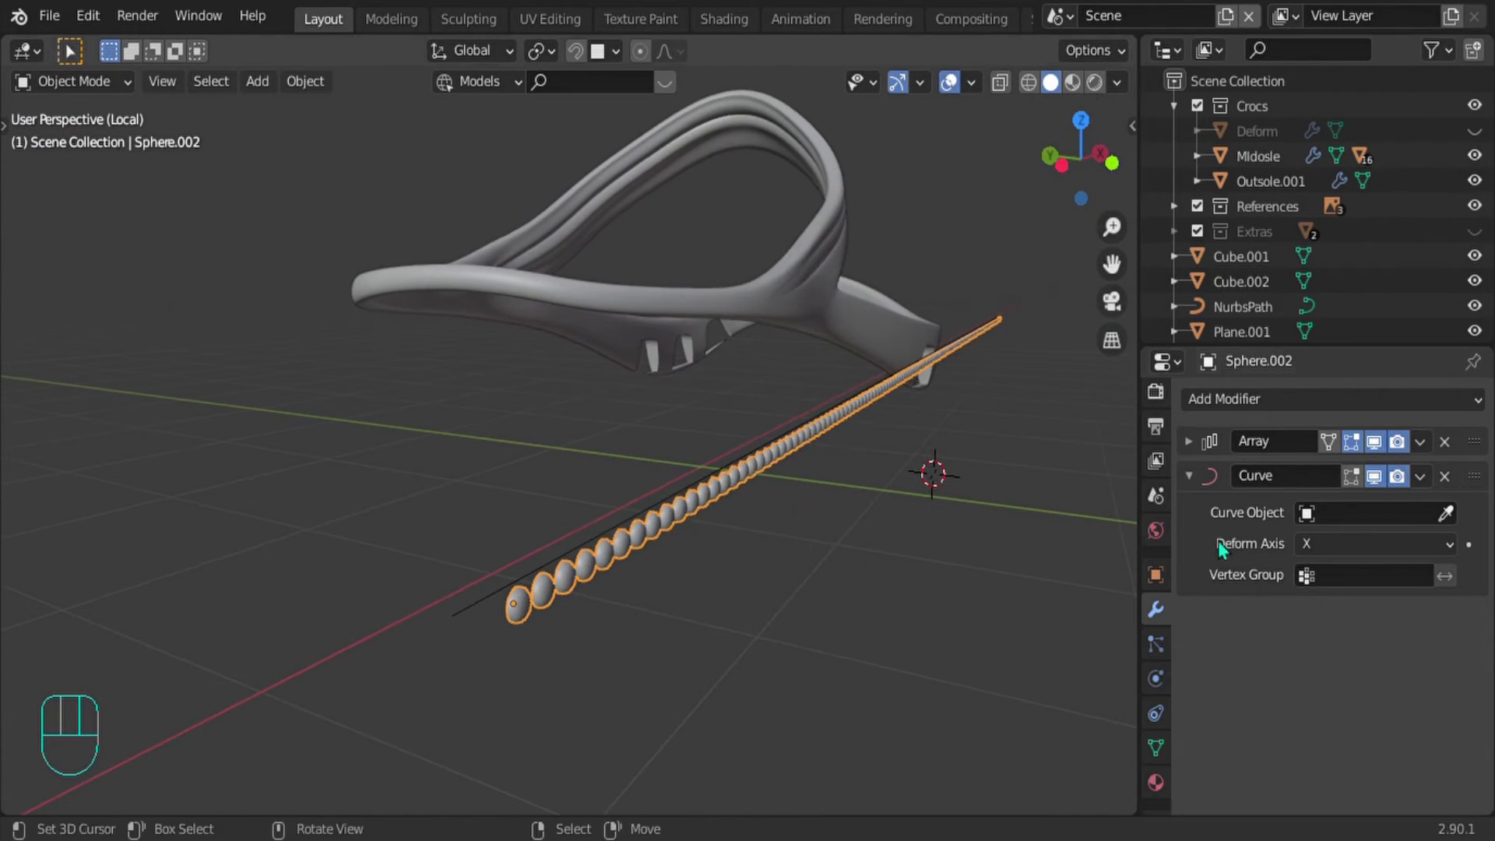
click(1447, 514)
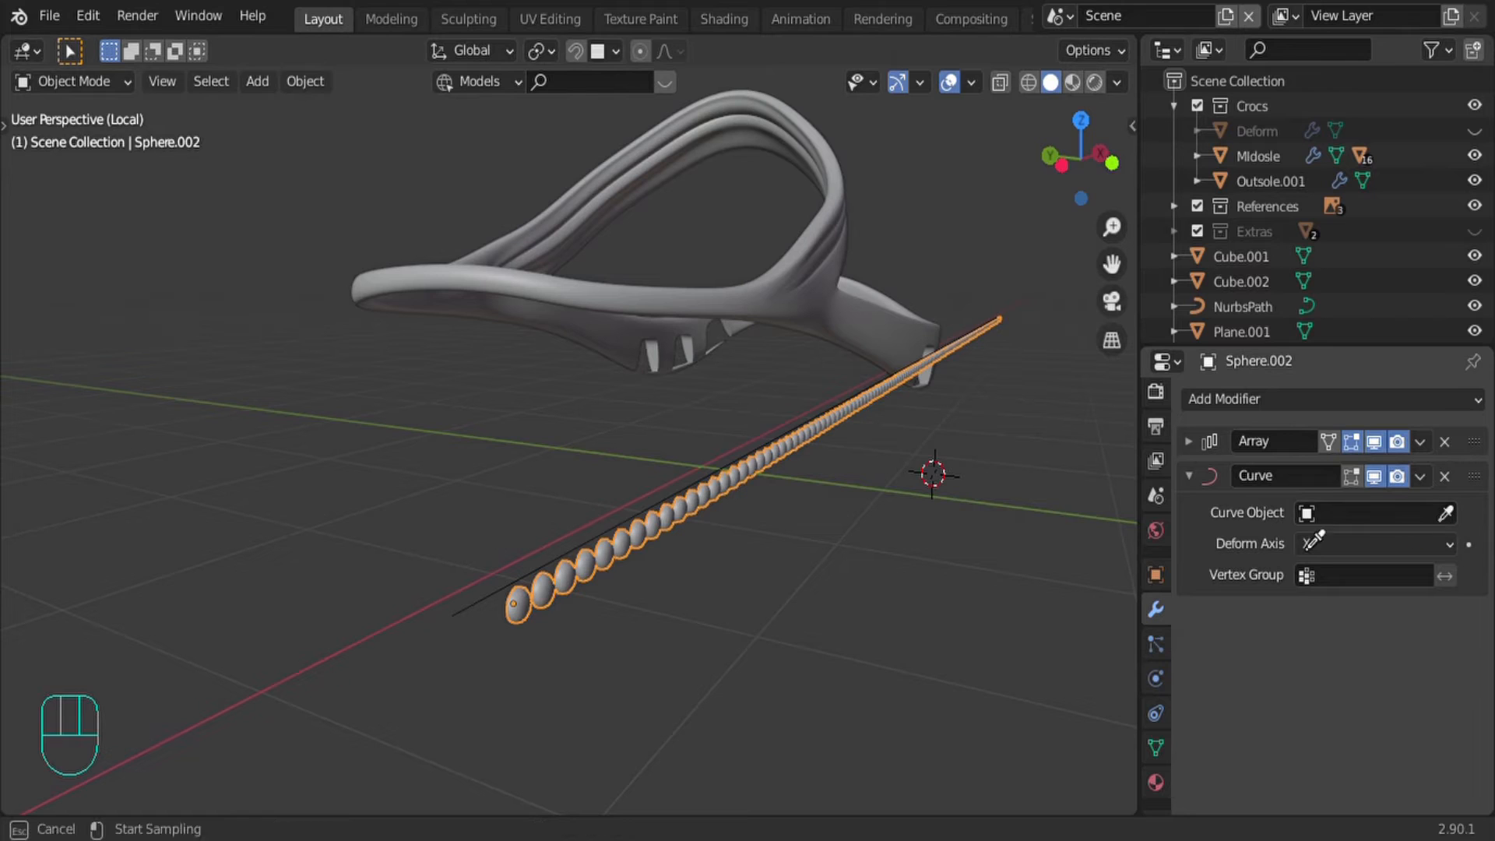
click(511, 602)
scroll(594, 605, down, 3)
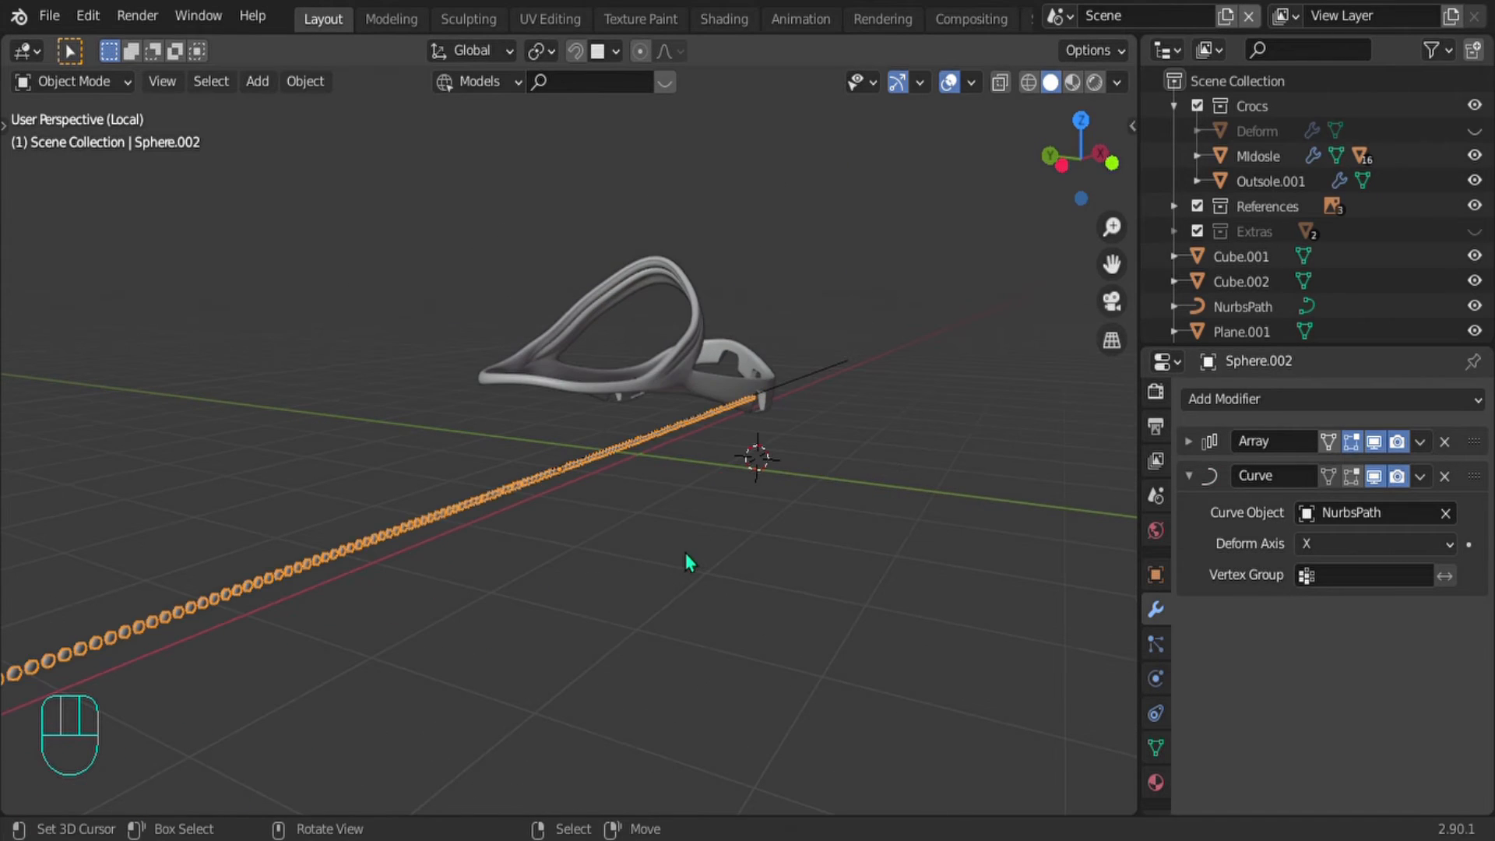
Step: Move the dome row along the X axis in front view until it lines up with the extent of the path
key(KP_1)
scroll(681, 549, down, 2)
key(g)
key(x)
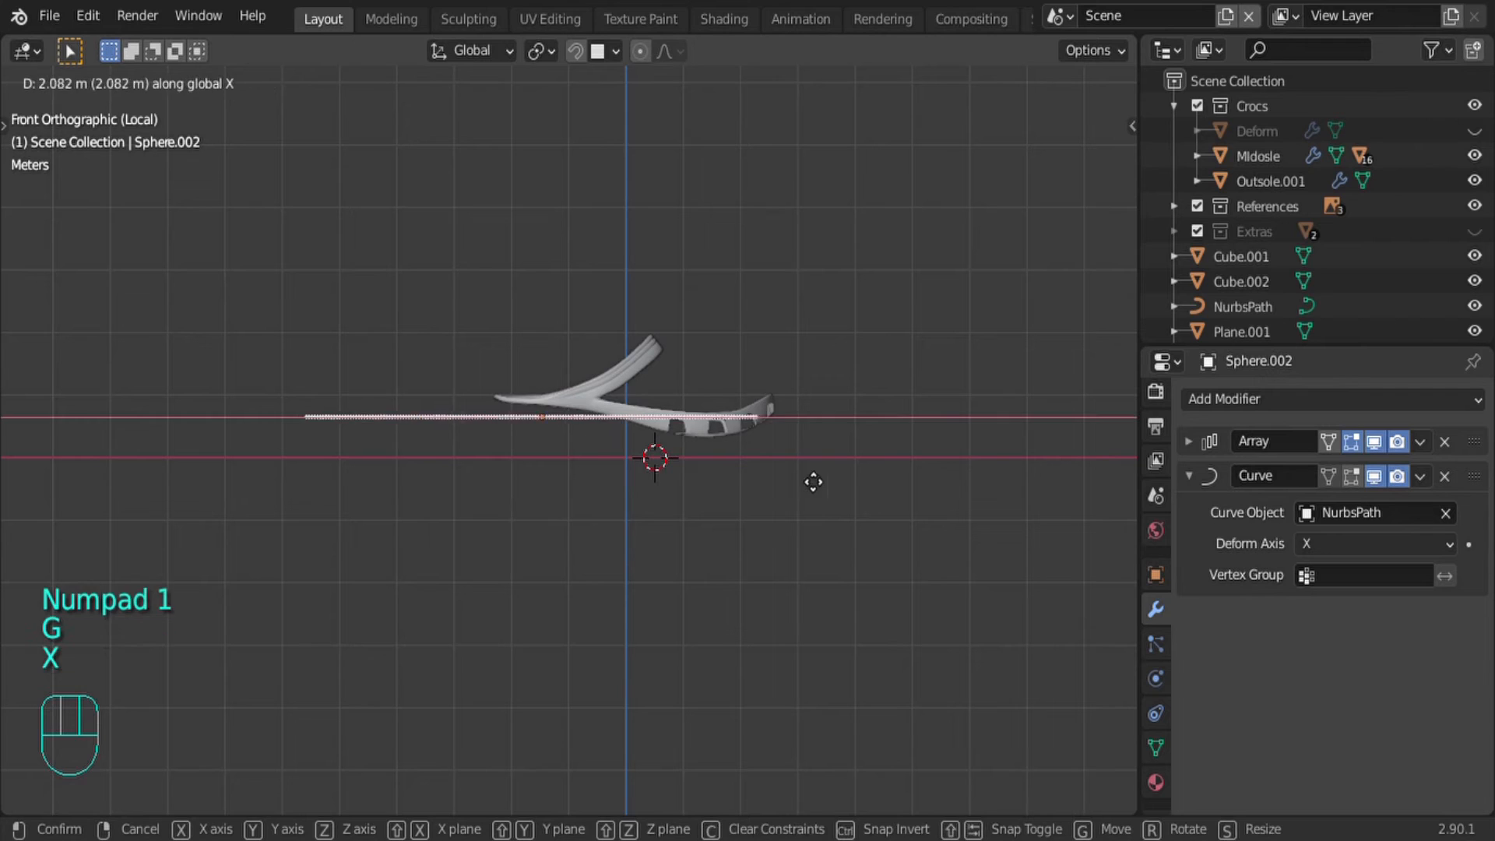
click(887, 491)
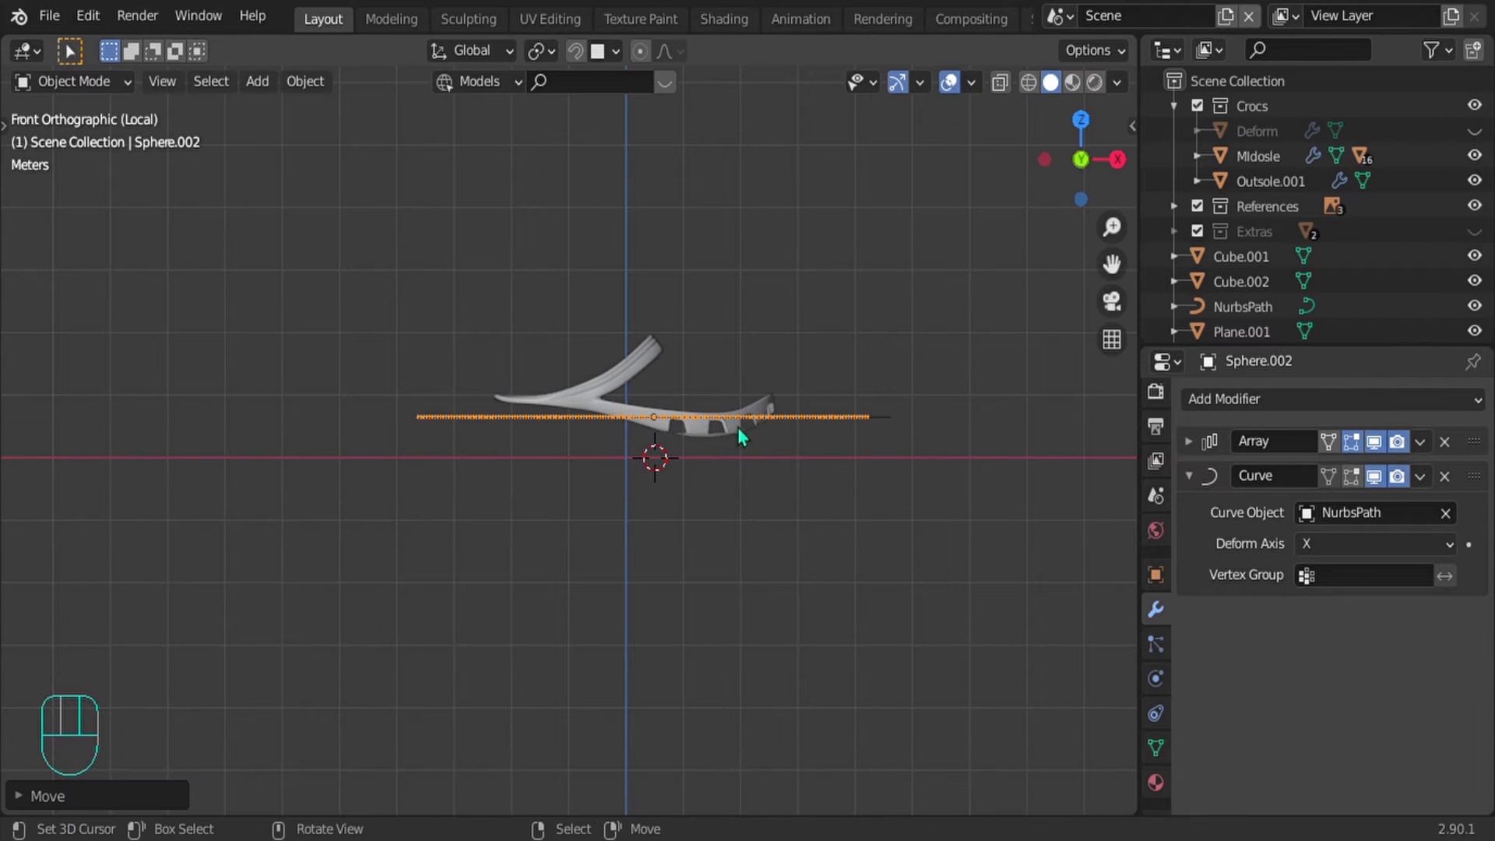
key(g)
key(x)
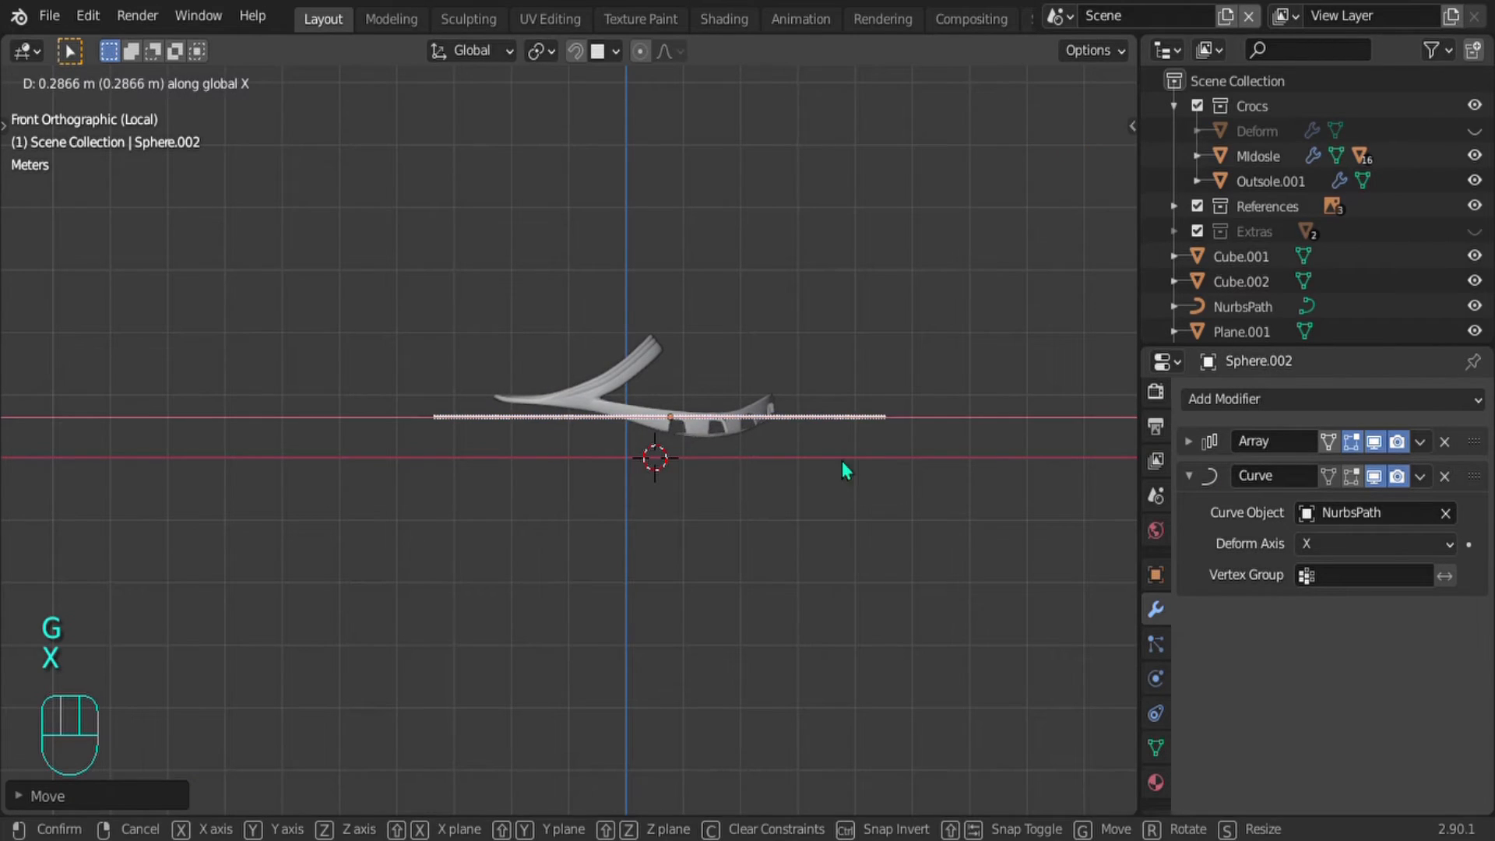
click(842, 464)
scroll(691, 440, up, 4)
key(g)
key(x)
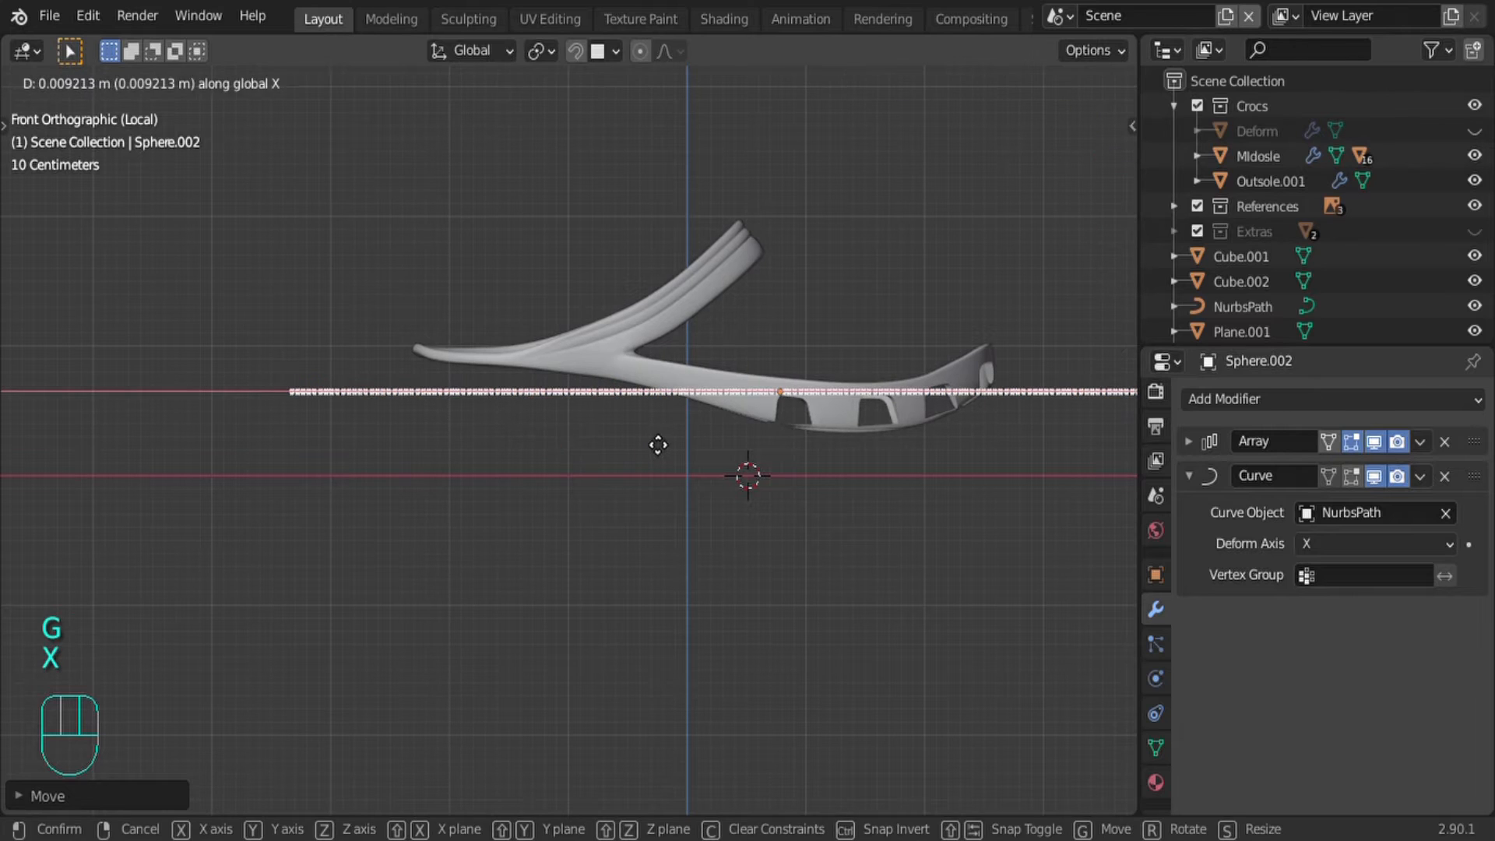
click(659, 445)
Step: Adjust the dome row along the Y axis so it sits on the path
middle_drag(528, 451, 651, 560)
key(g)
key(y)
click(671, 558)
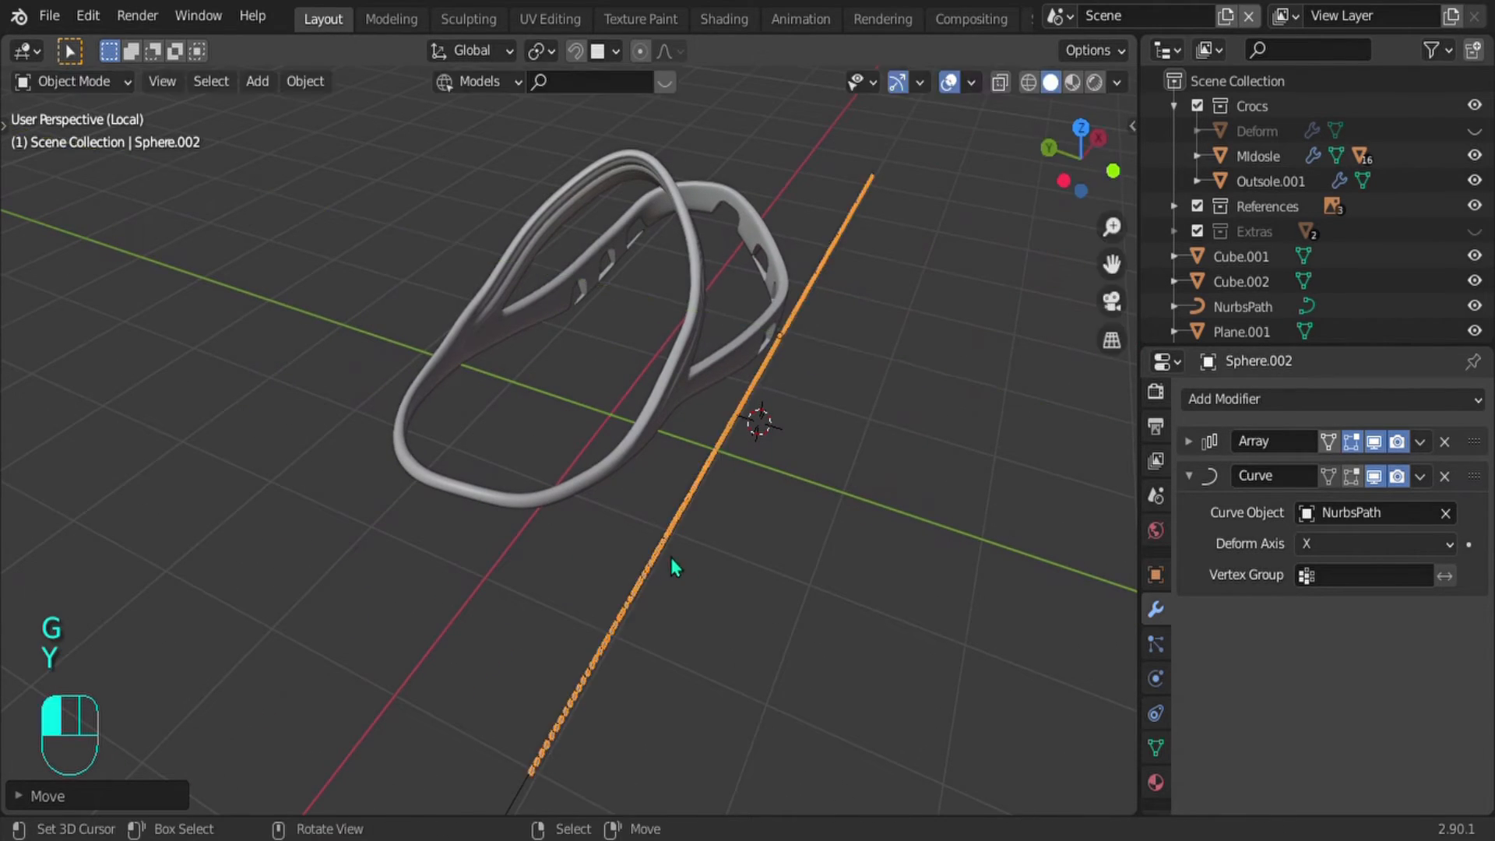
Step: Select the path curve that carries the dome row
scroll(670, 556, up, 7)
shift+middle_drag(668, 494, 634, 319)
scroll(625, 450, down, 2)
scroll(659, 769, down, 1)
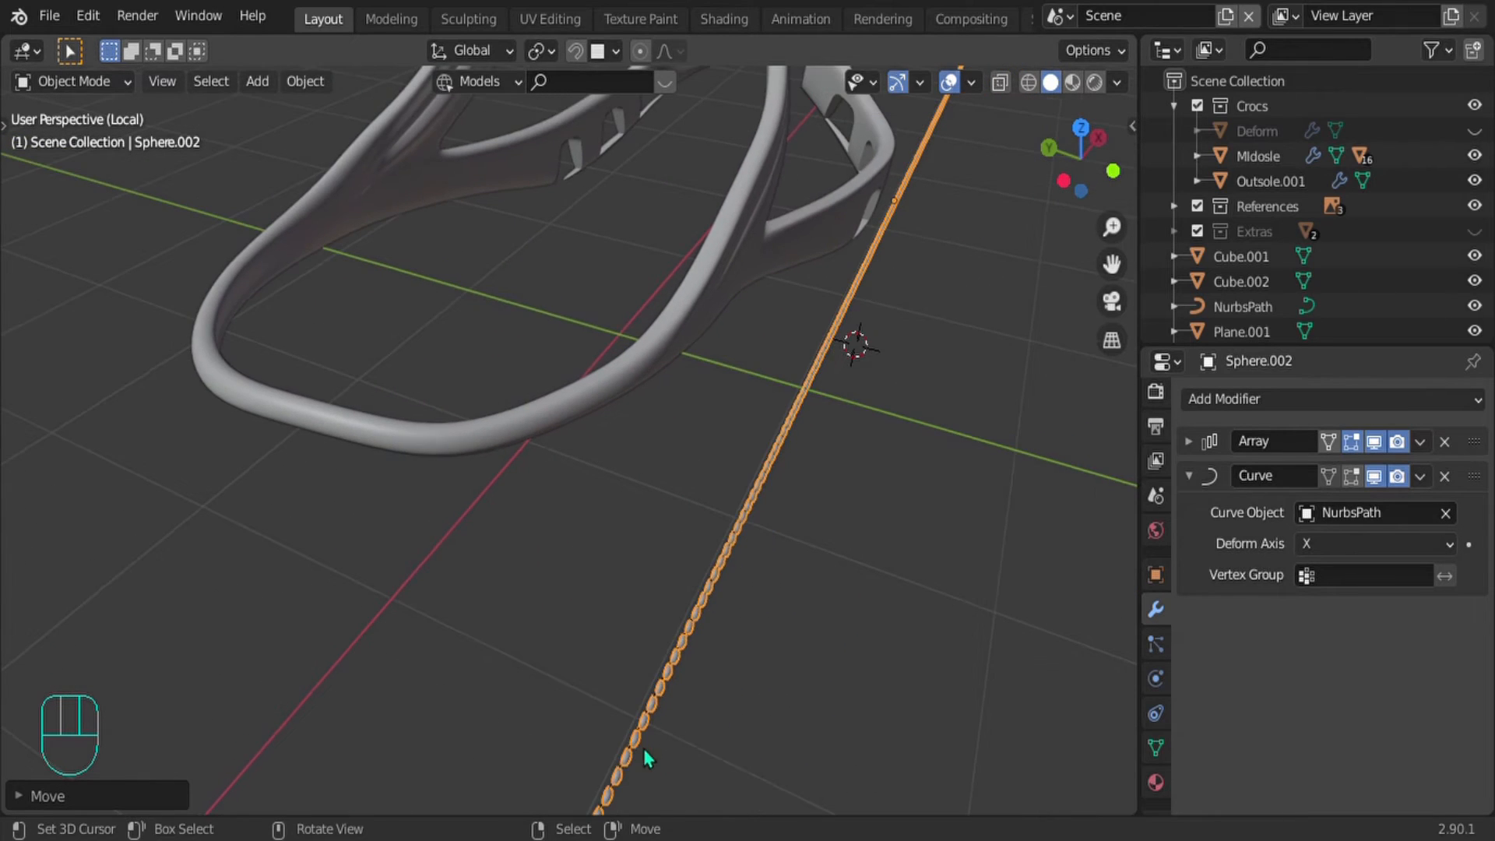
shift+middle_drag(643, 749, 606, 568)
scroll(486, 677, down, 1)
click(412, 759)
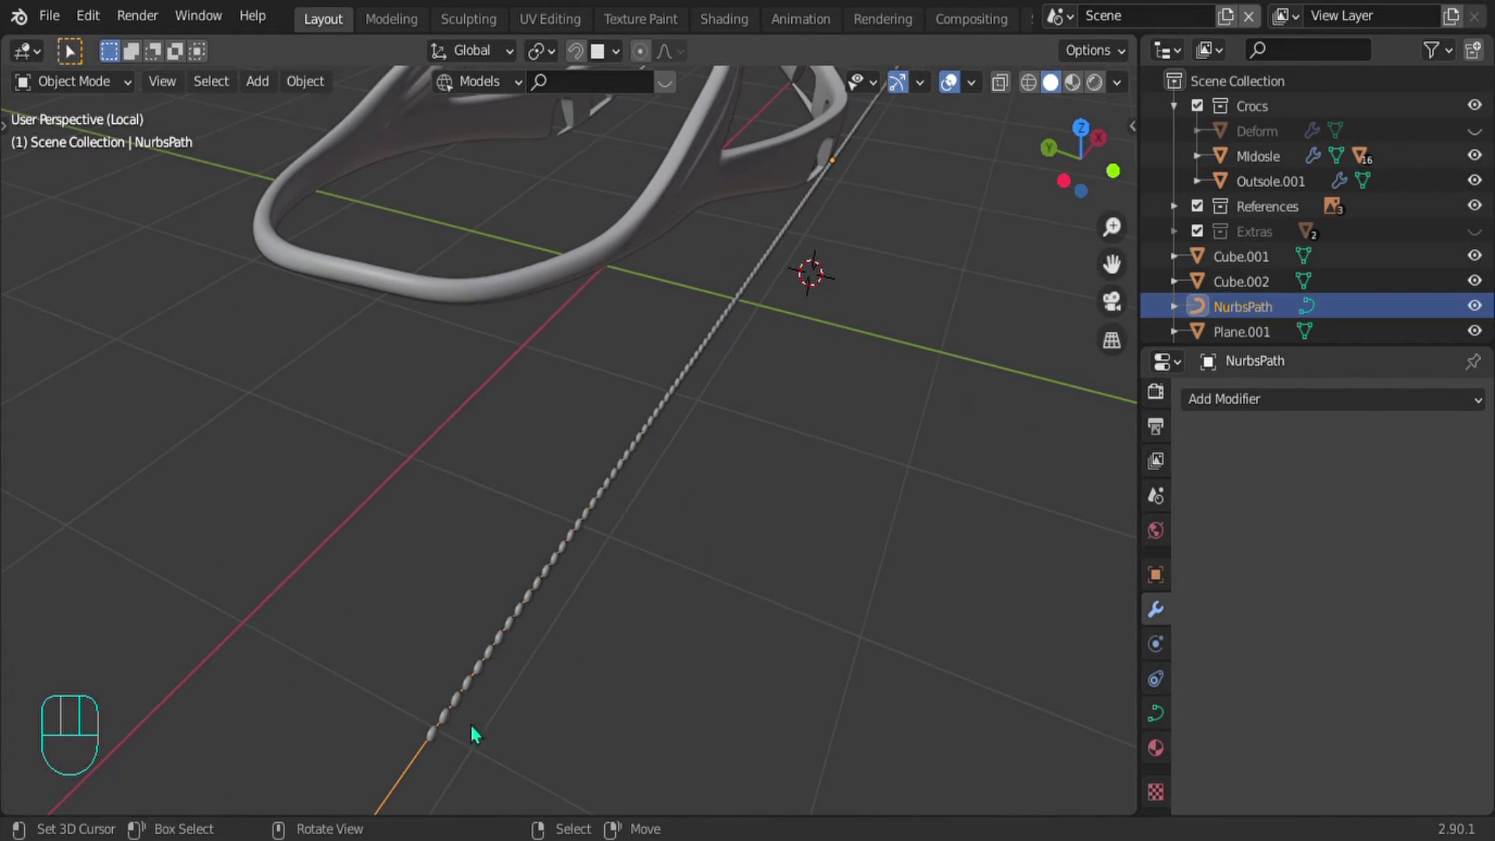
Step: Try moving a control point of the path with proportional editing to test how the dome row follows
key(Tab)
scroll(619, 510, up, 1)
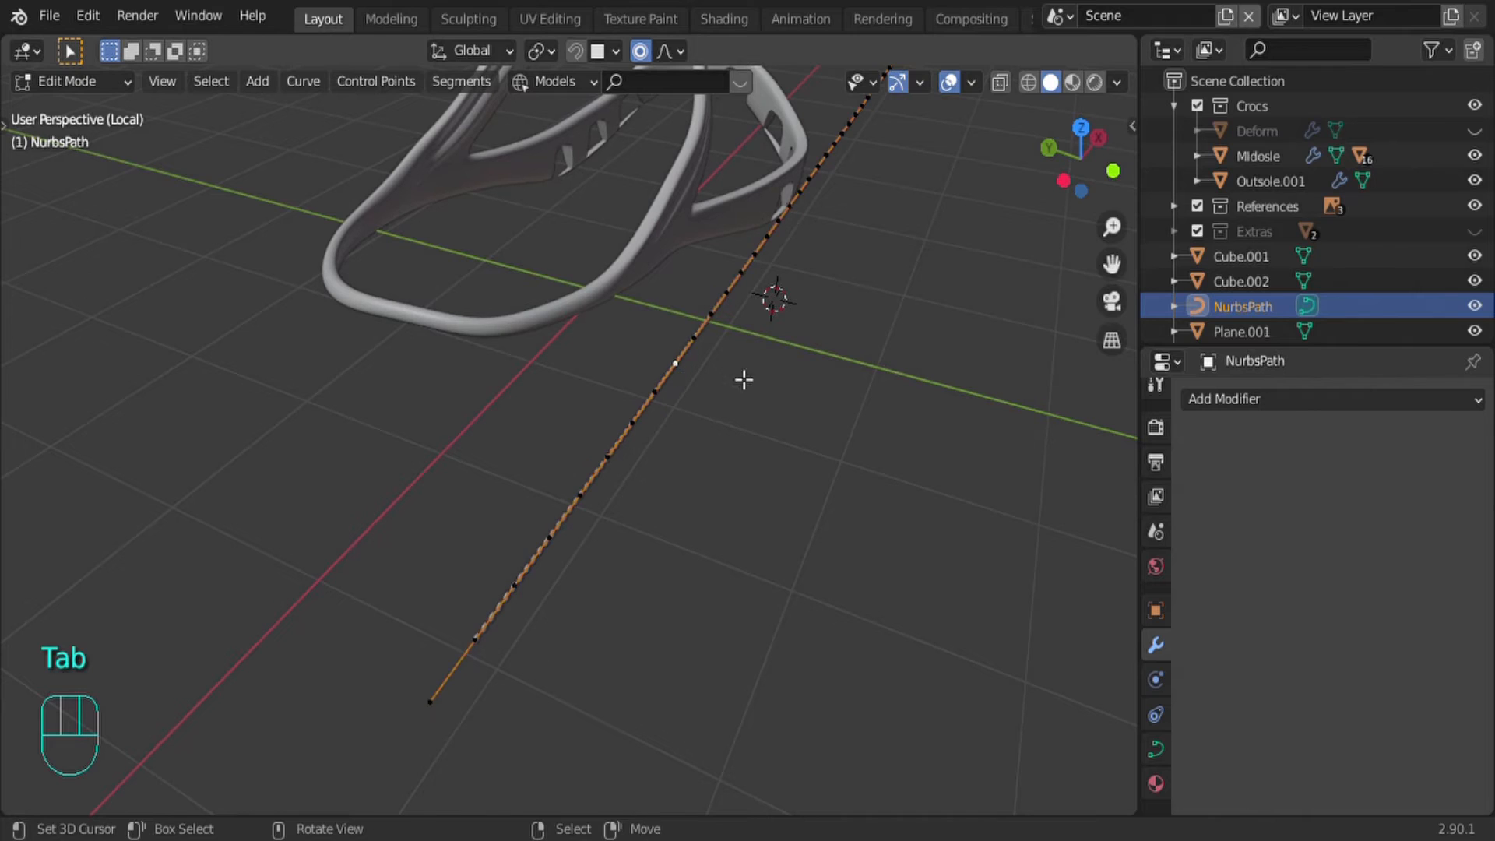
key(g)
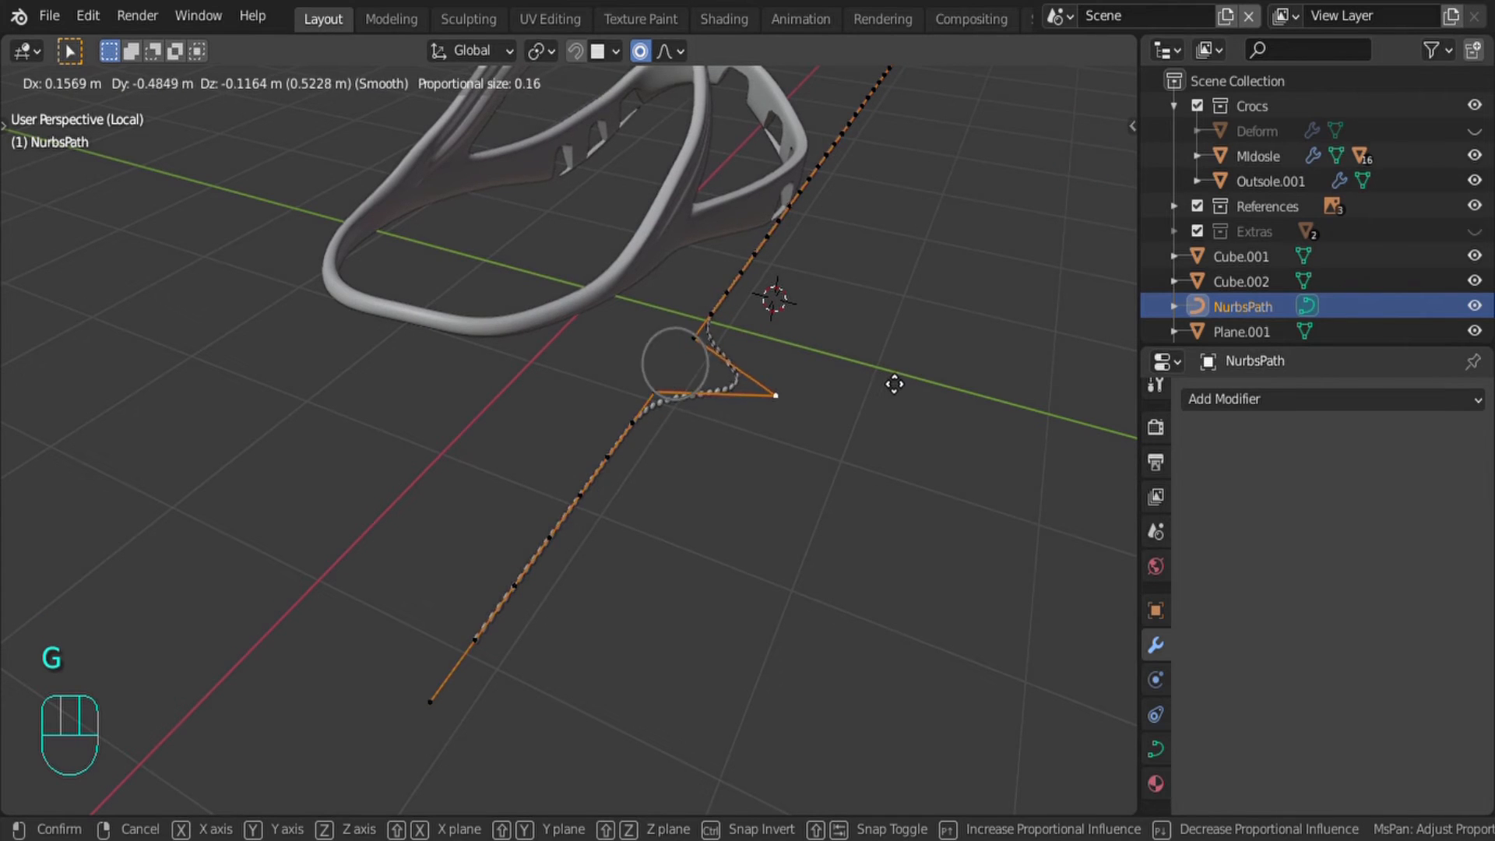
scroll(911, 386, down, 13)
right_click(826, 359)
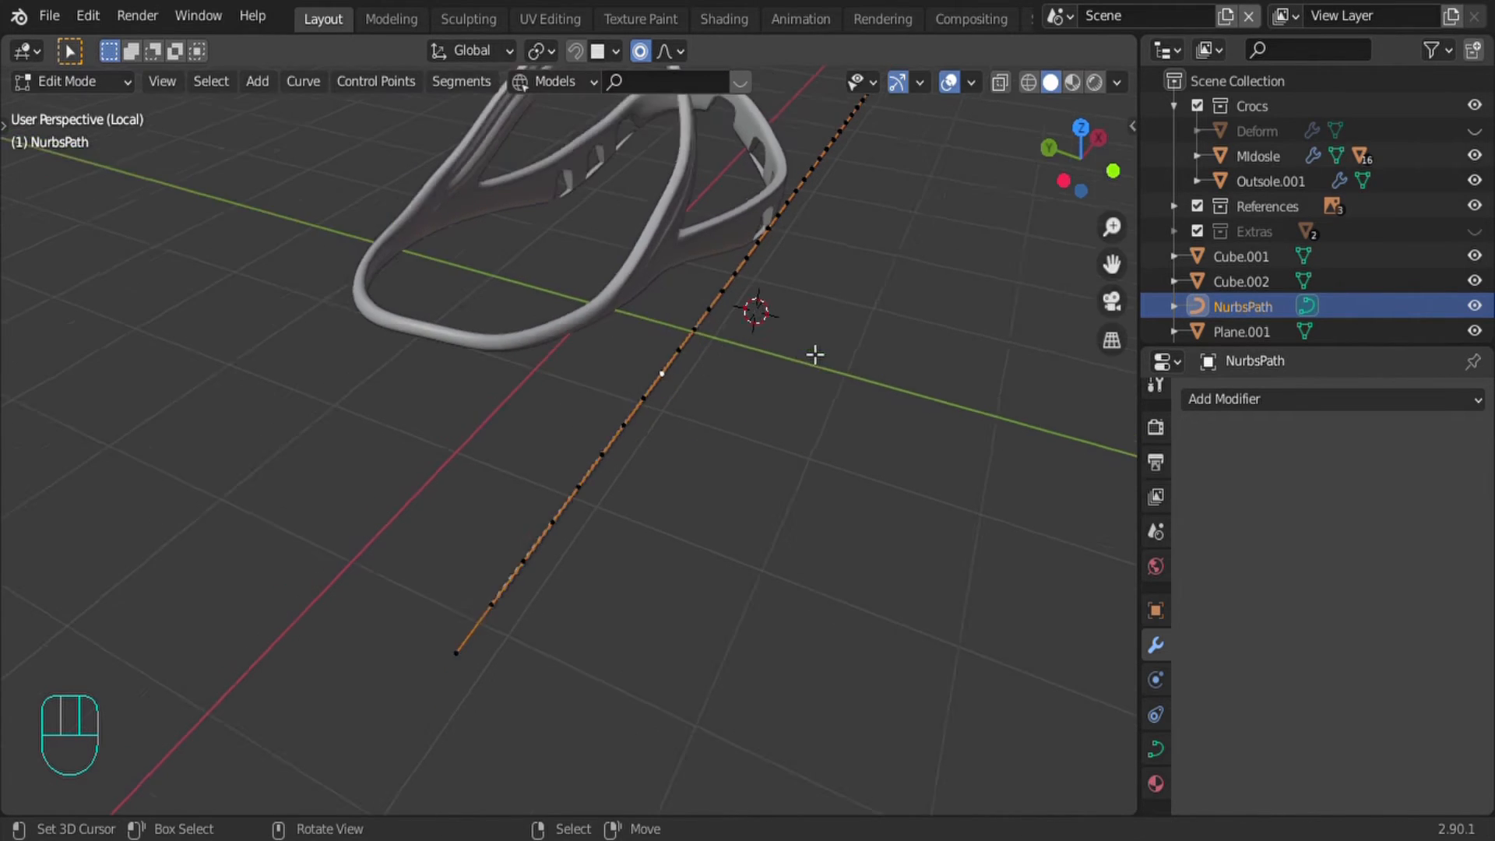
middle_drag(815, 353, 665, 353)
key(Tab)
Step: Move the path in top view so its front end starts beside the strap junction on the clog's near side
shift+middle_drag(705, 306, 591, 306)
key(KP_7)
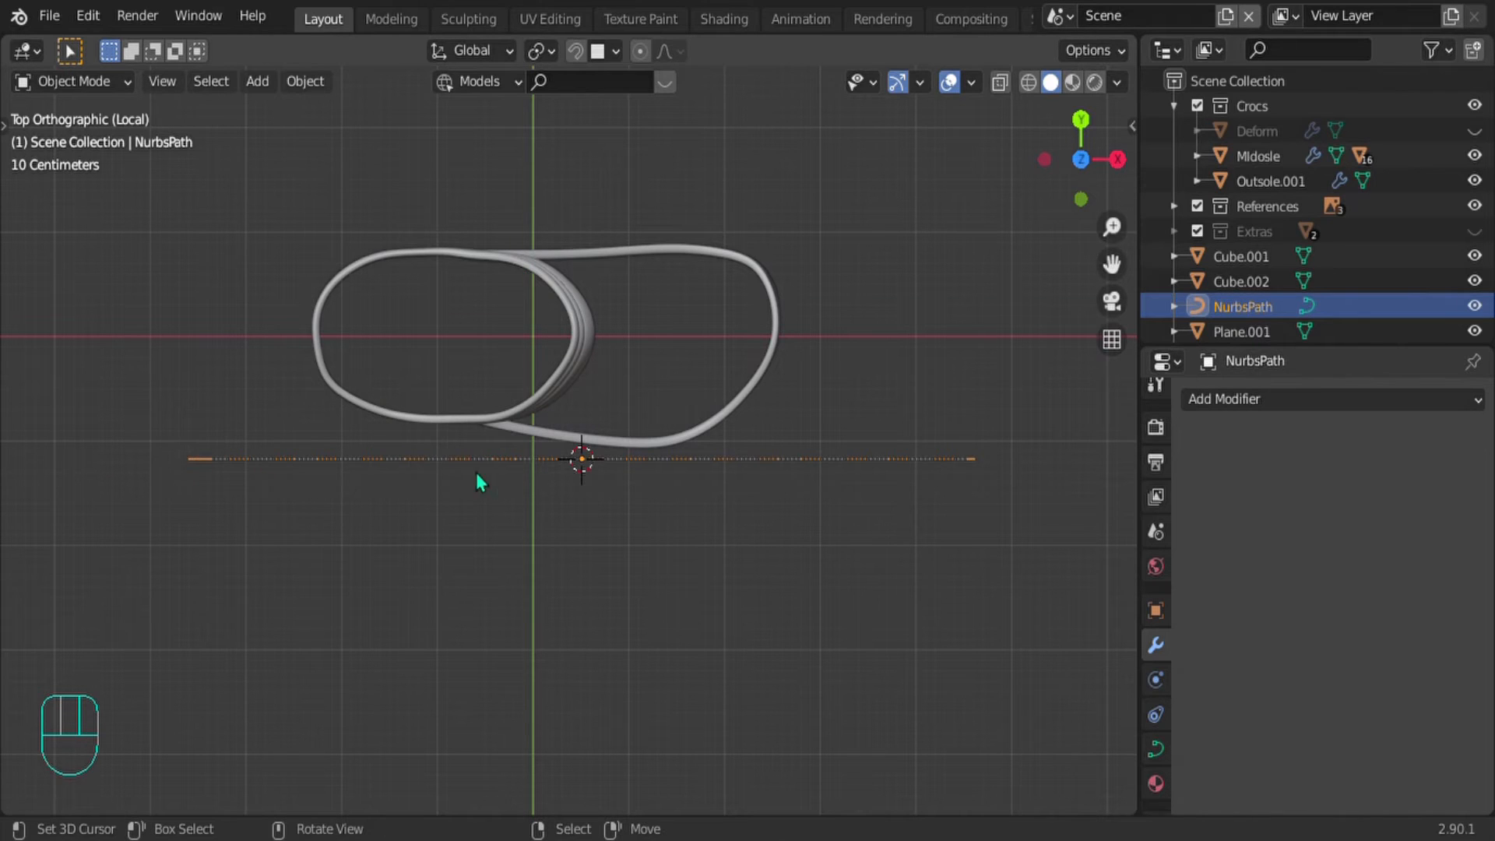
key(g)
key(g)
click(689, 489)
scroll(548, 477, up, 3)
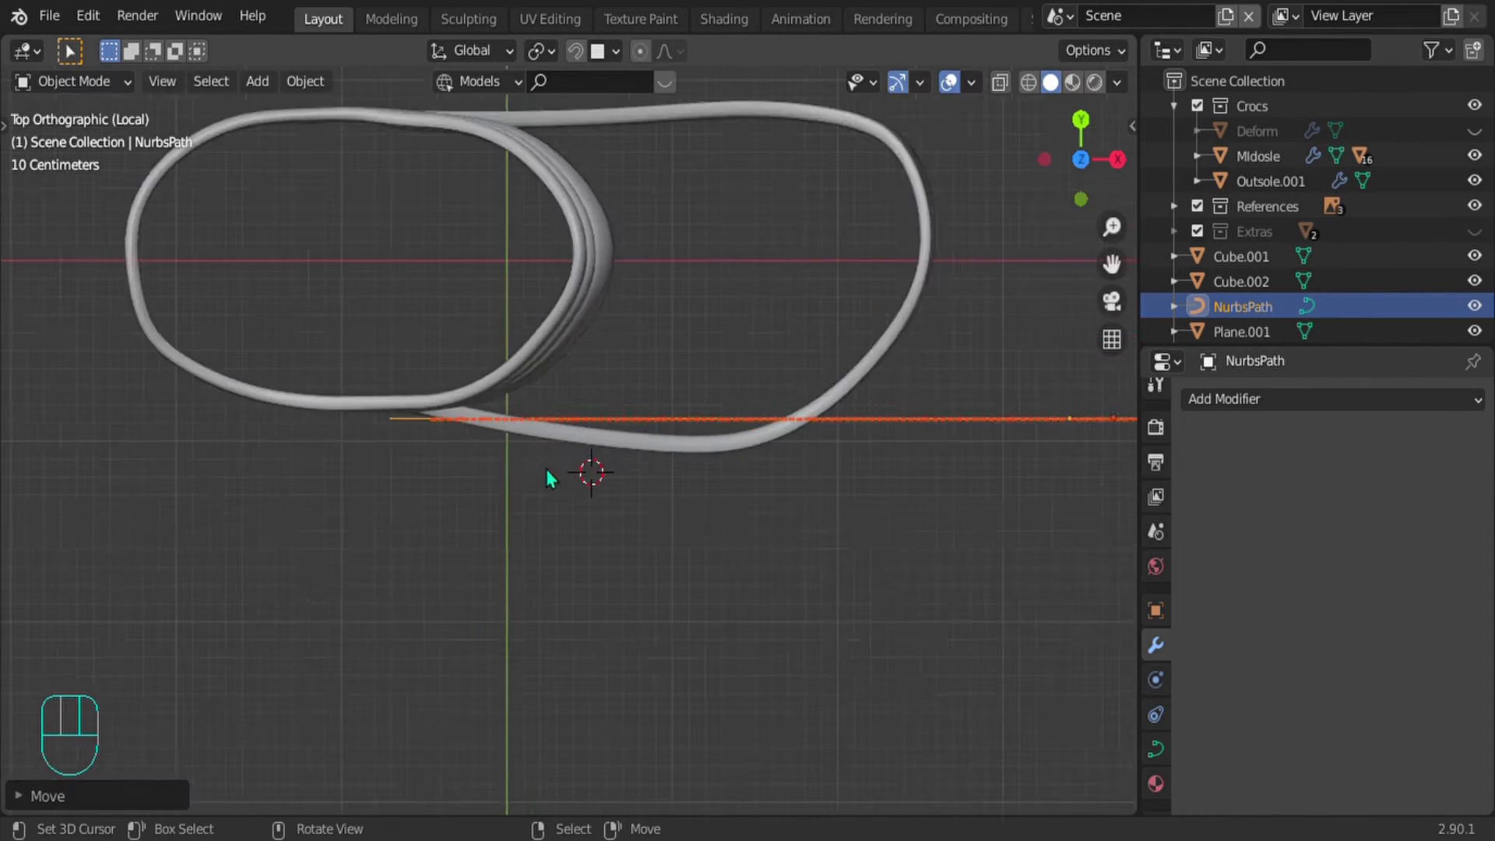
scroll(546, 471, up, 3)
Step: Shift the path's front control points toward the near-side strap in top view, using proportional editing
key(Tab)
key(g)
click(582, 465)
right_click(709, 411)
key(g)
right_click(723, 465)
right_click(638, 398)
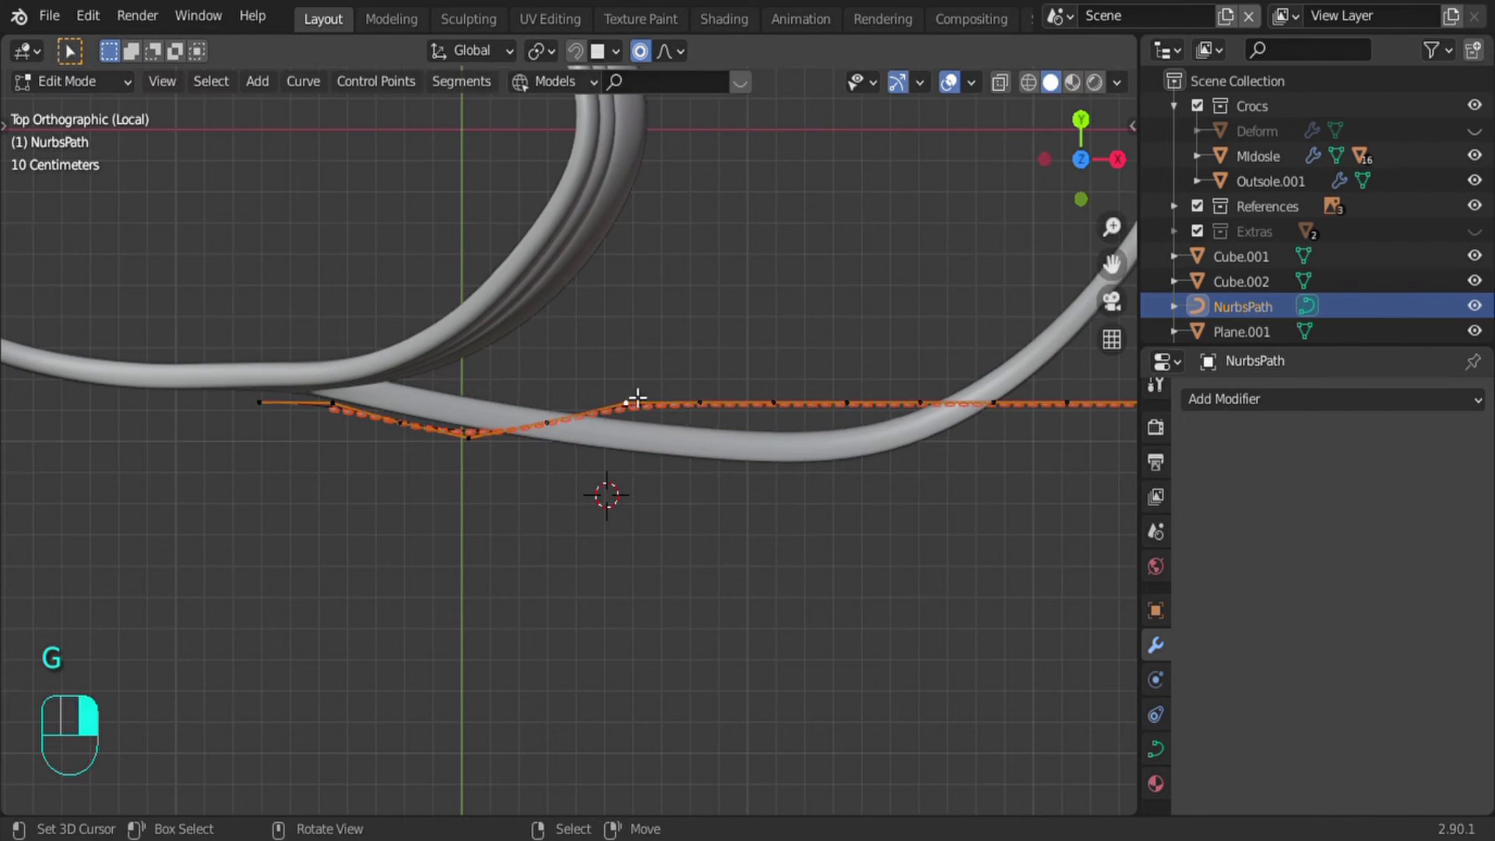
Step: Reposition the near-side control points so the path follows the strap's outer edge from the junction toward the heel
key(g)
click(642, 443)
right_click(786, 407)
key(g)
click(782, 475)
right_click(261, 411)
key(g)
click(259, 398)
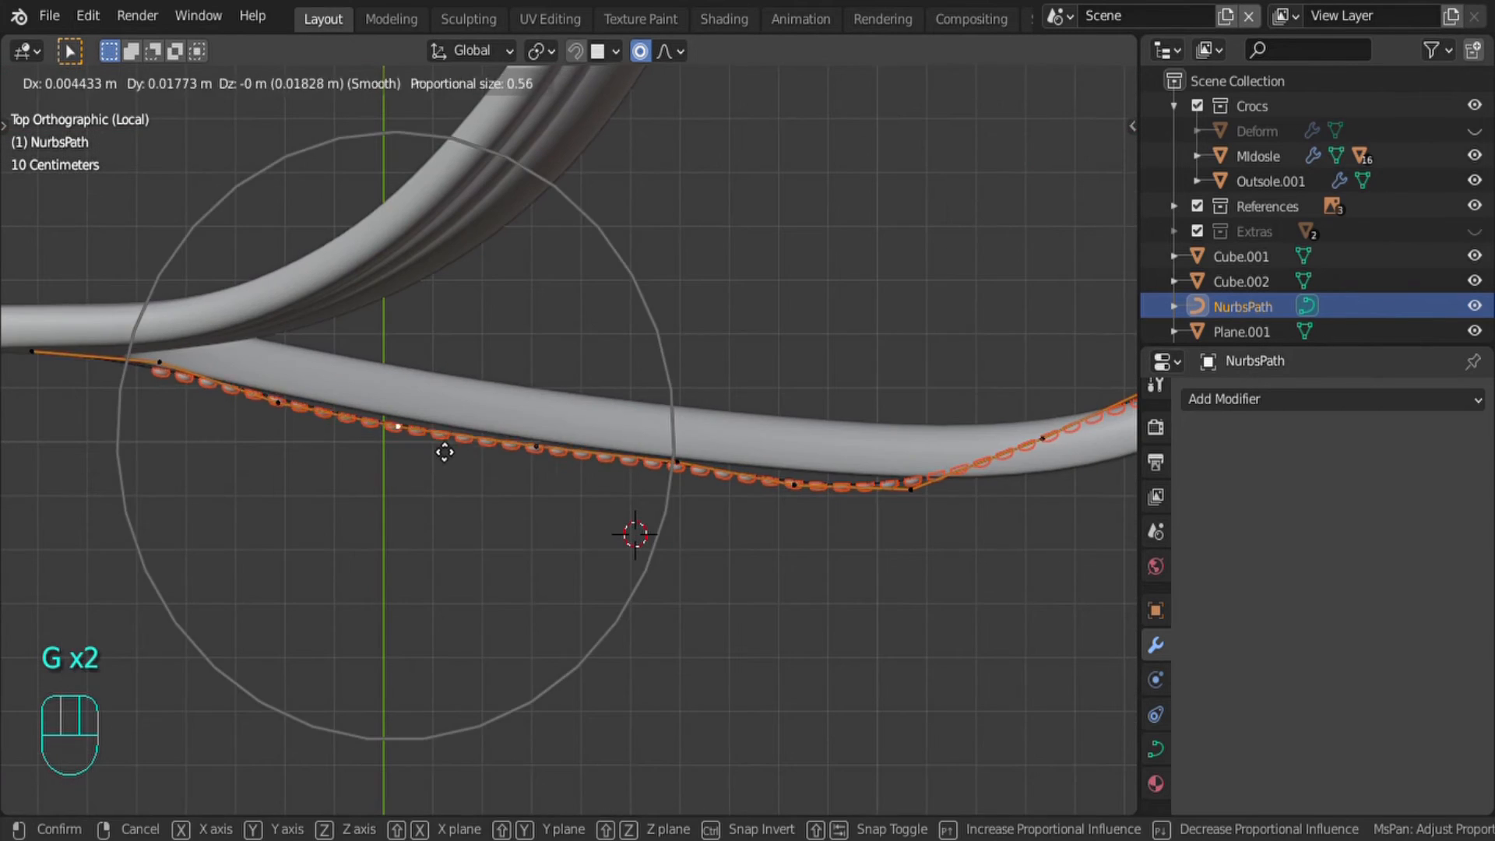
click(445, 450)
Step: Bend the rest of the path around the heel with a wider proportional influence
shift+middle_drag(727, 494, 336, 383)
right_click(652, 343)
key(g)
click(651, 378)
key(g)
scroll(437, 481, down, 10)
key(g)
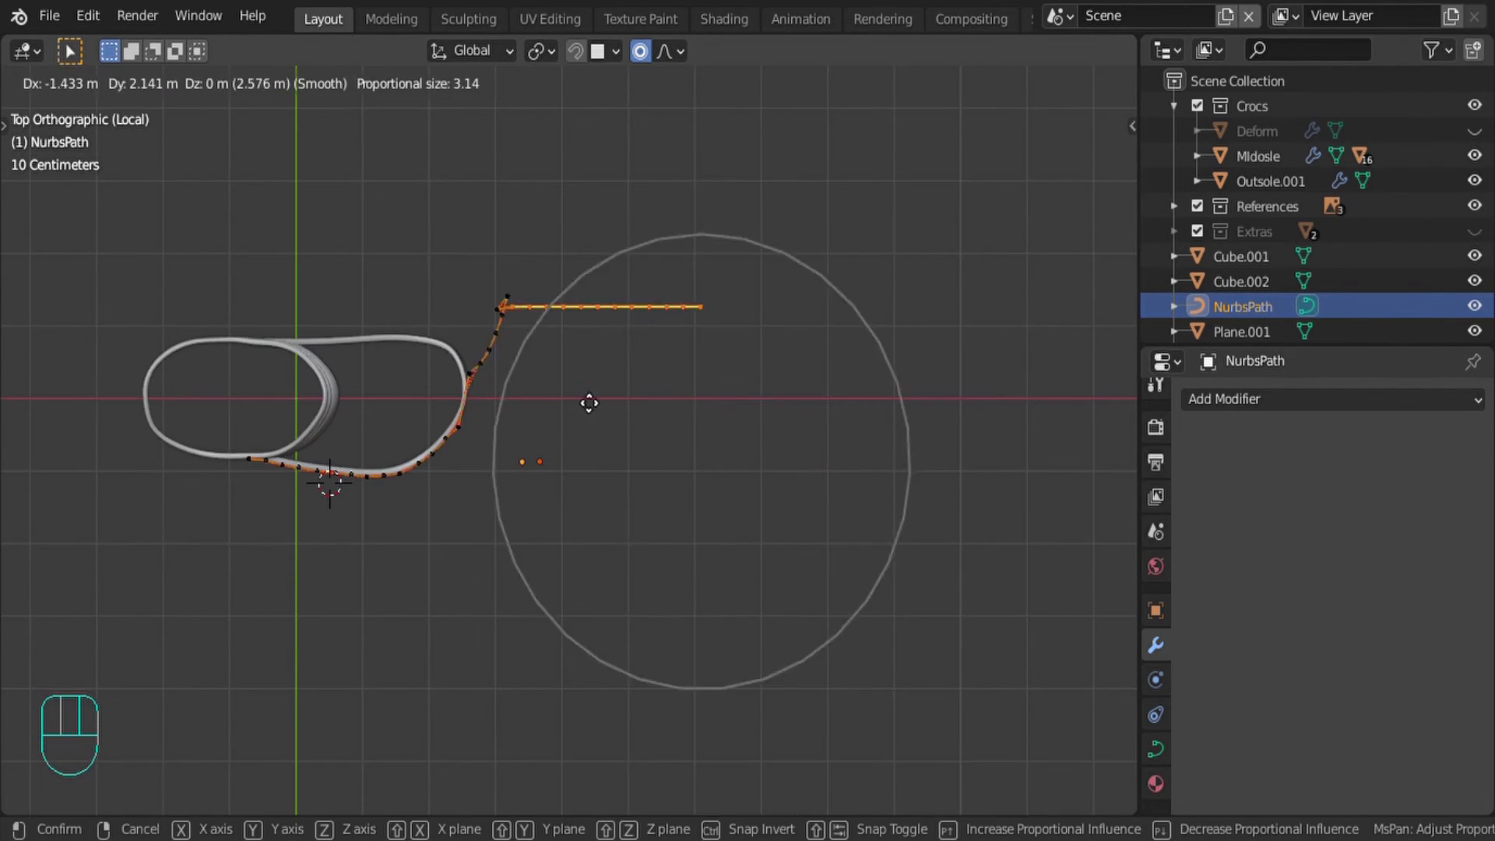
click(328, 405)
Step: Pull the control points at the back of the heel onto the upper's outer edge
scroll(437, 374, up, 10)
key(g)
click(393, 362)
key(g)
click(567, 170)
scroll(538, 390, up, 3)
key(g)
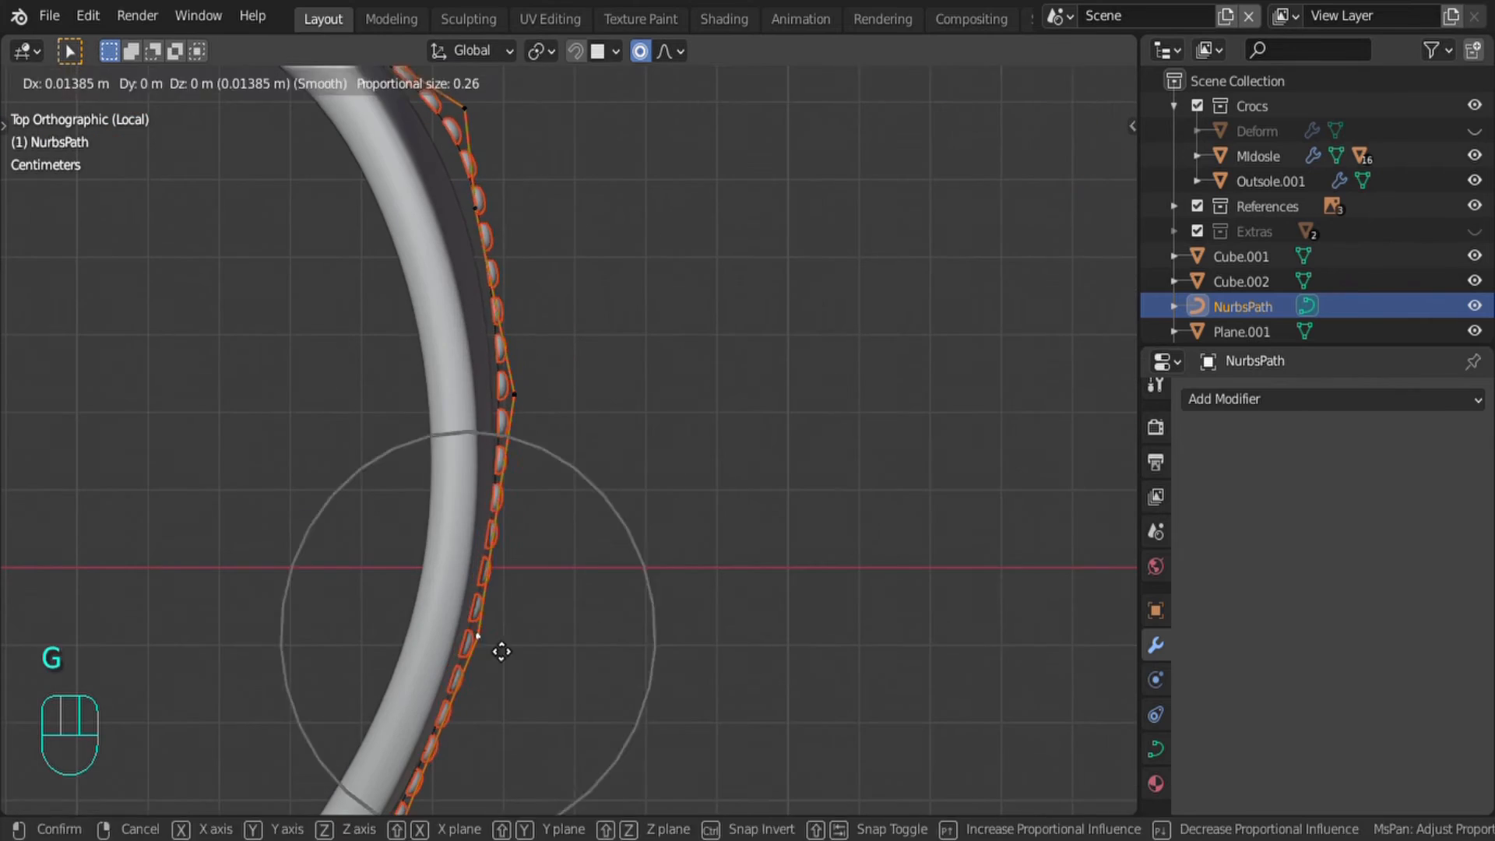
click(501, 652)
Step: Refine the control points around the far half of the heel so the domes hug its outer curve
right_click(514, 395)
key(g)
click(539, 425)
shift+middle_drag(507, 335, 570, 547)
key(g)
click(551, 504)
key(g)
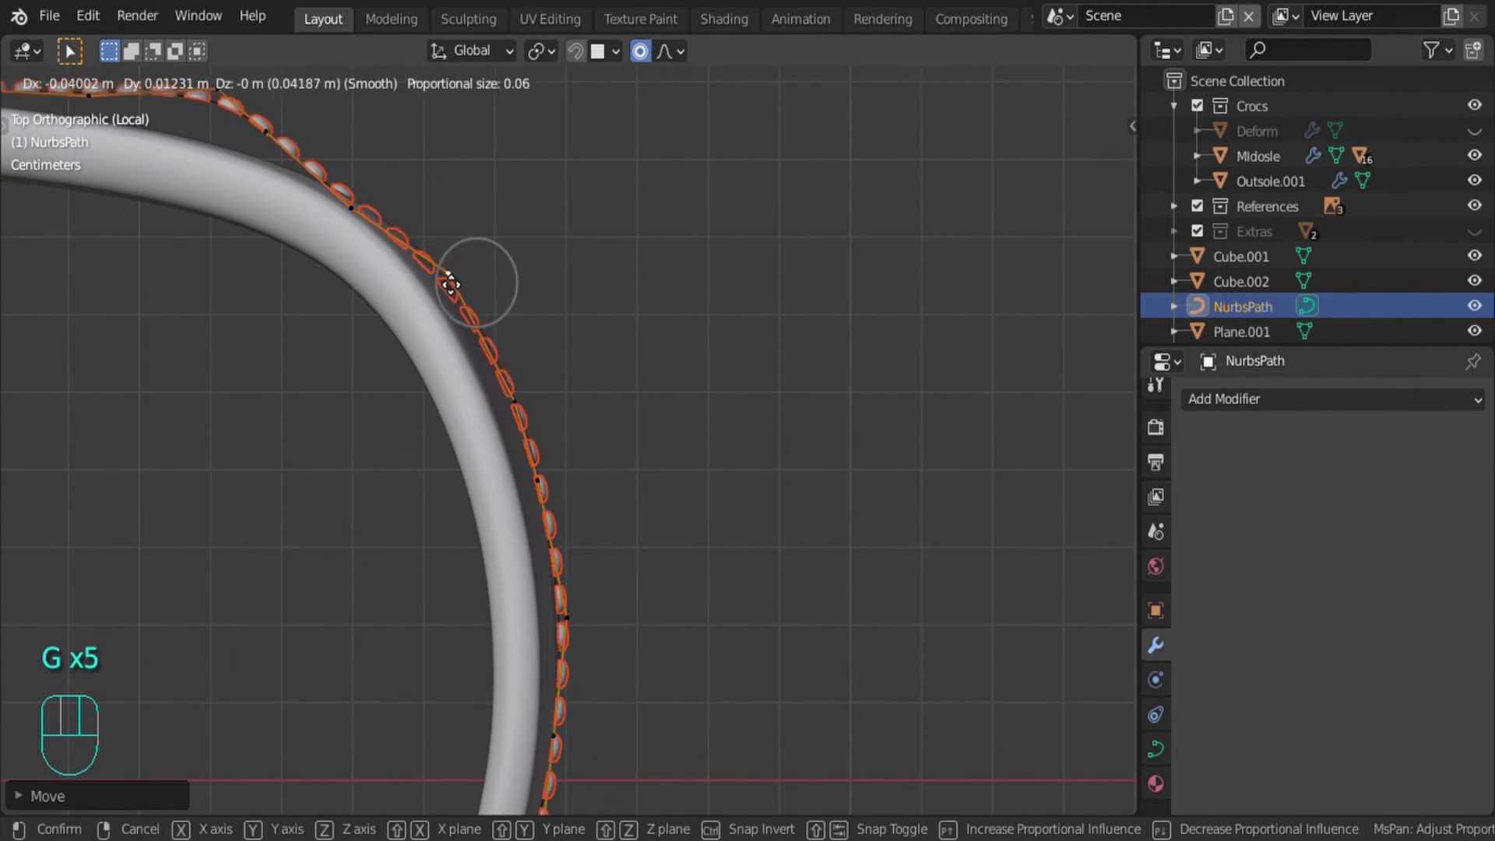
click(451, 285)
Step: Move the control points just past the heel onto the outer edge of the far-side strap
key(g)
click(714, 391)
shift+middle_drag(678, 421, 805, 454)
key(g)
click(587, 430)
scroll(499, 421, up, 4)
key(g)
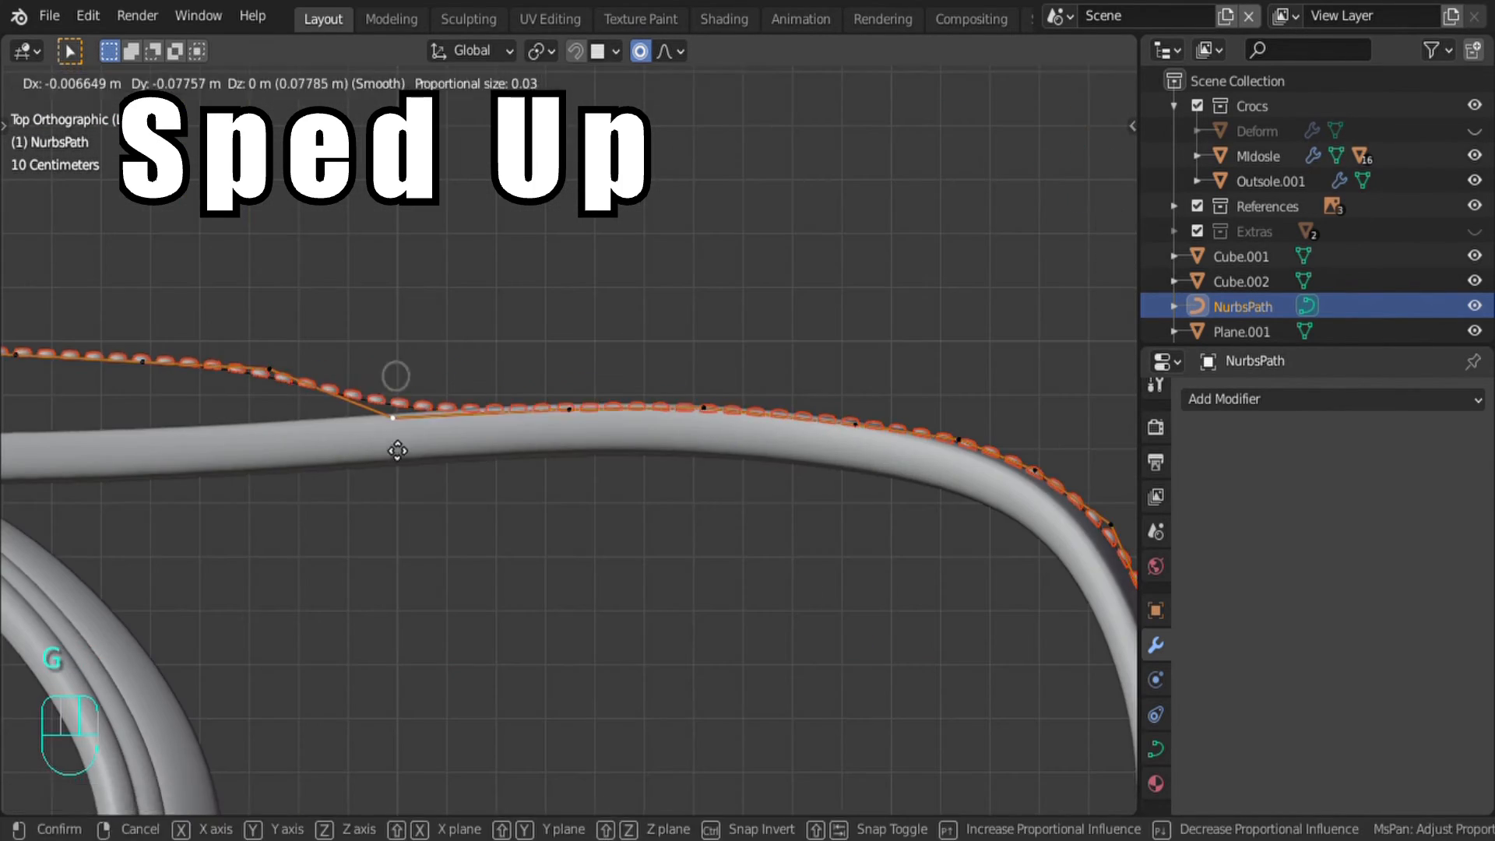
click(398, 451)
Step: Align the remaining end of the path with the far-side strap's outer edge
shift+middle_drag(249, 437, 642, 439)
key(g)
click(231, 466)
shift+middle_drag(180, 412, 821, 425)
key(g)
right_click(441, 428)
Step: Hide the far-side half of the path's control points and return to Object Mode
key(KP_1)
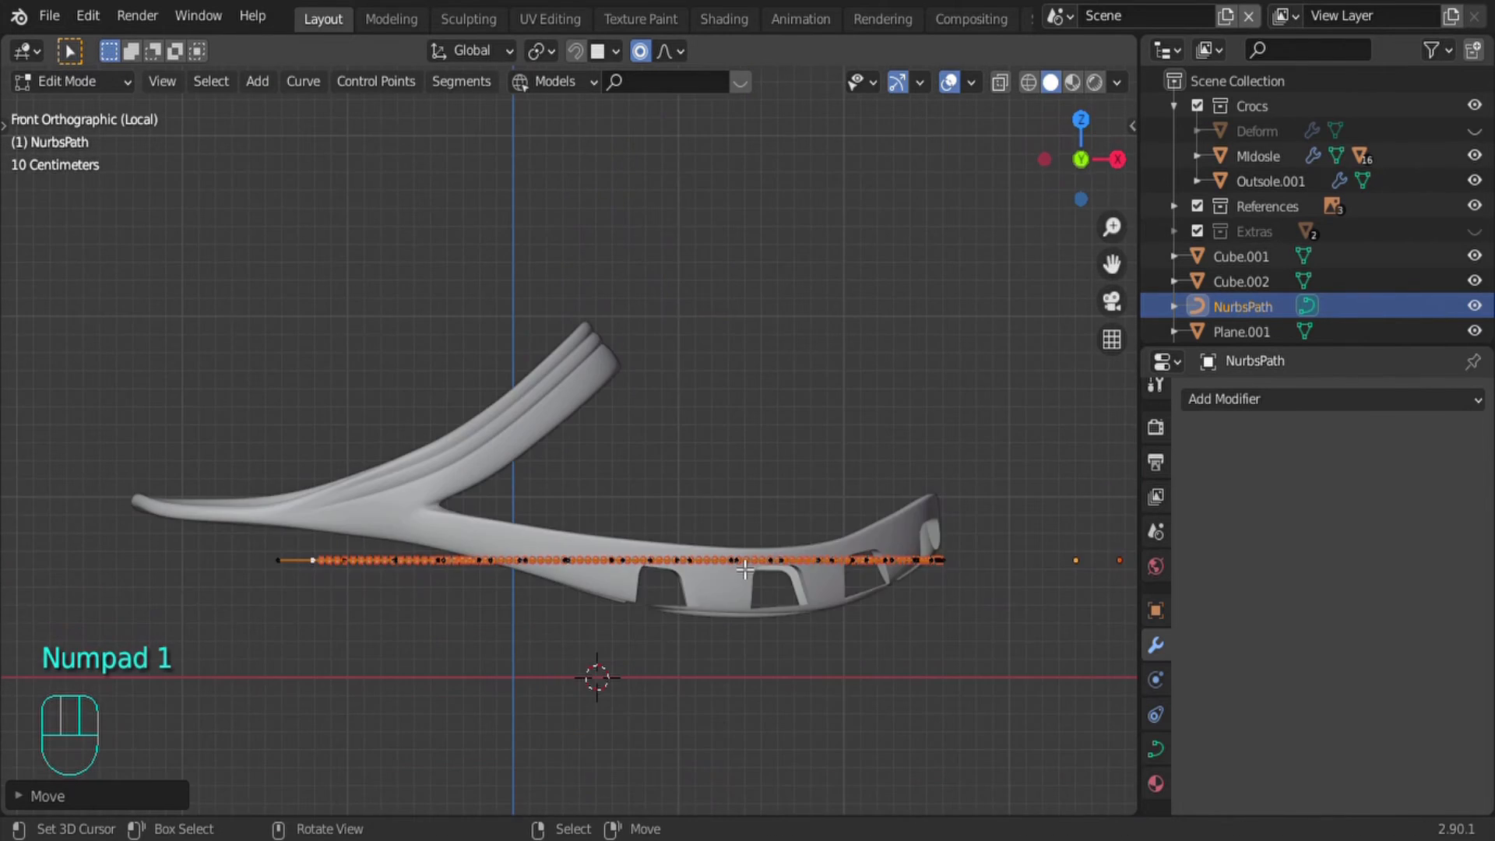
middle_drag(745, 571, 660, 543)
drag(311, 228, 1020, 387)
key(h)
key(Tab)
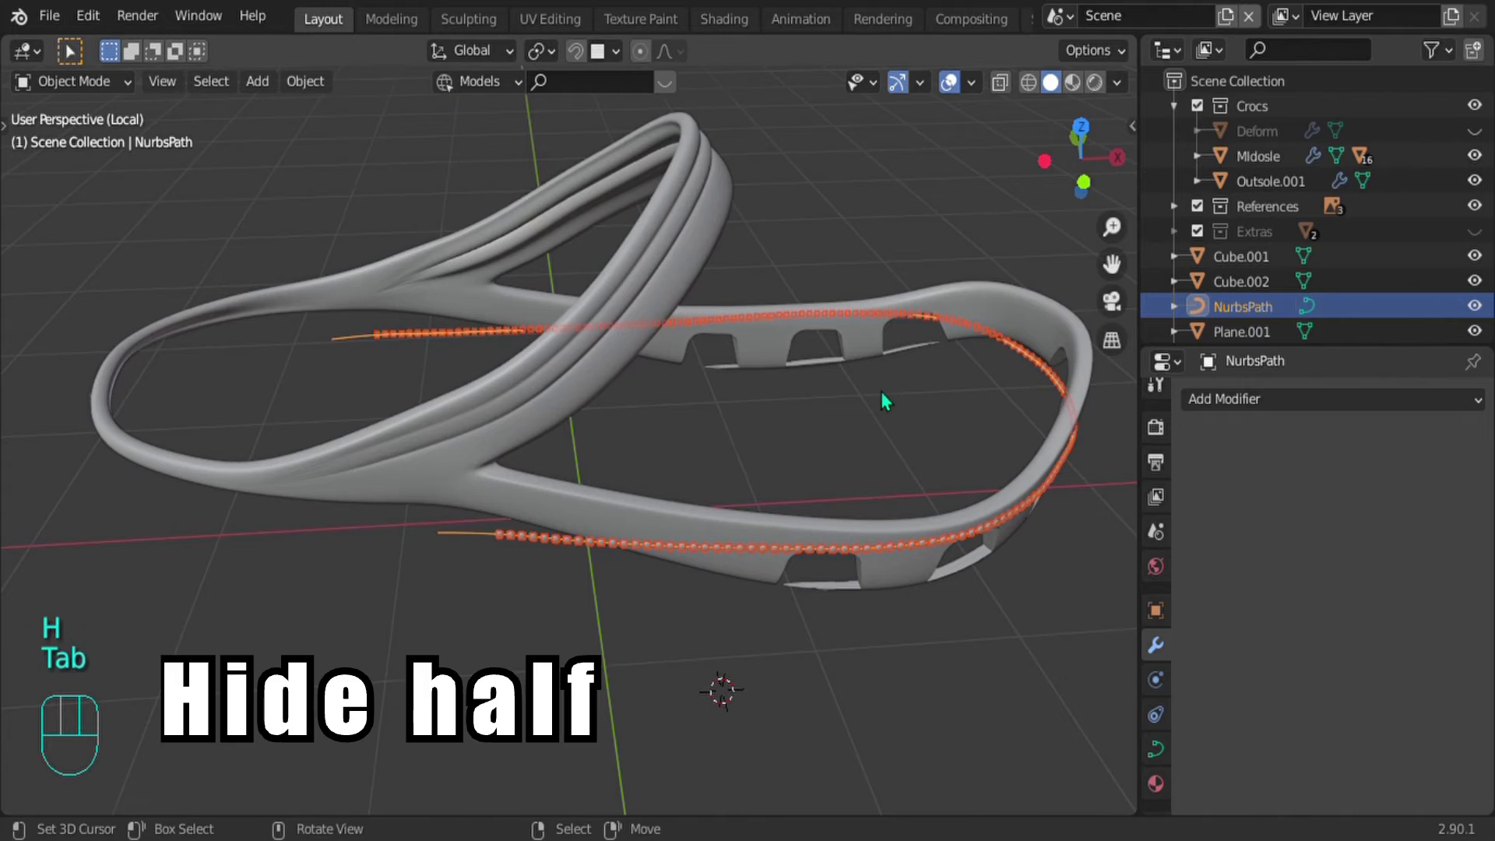
Step: Raise the front end of the visible path half onto the strap junction in front view, using proportional editing
key(KP_1)
key(Tab)
scroll(367, 578, up, 2)
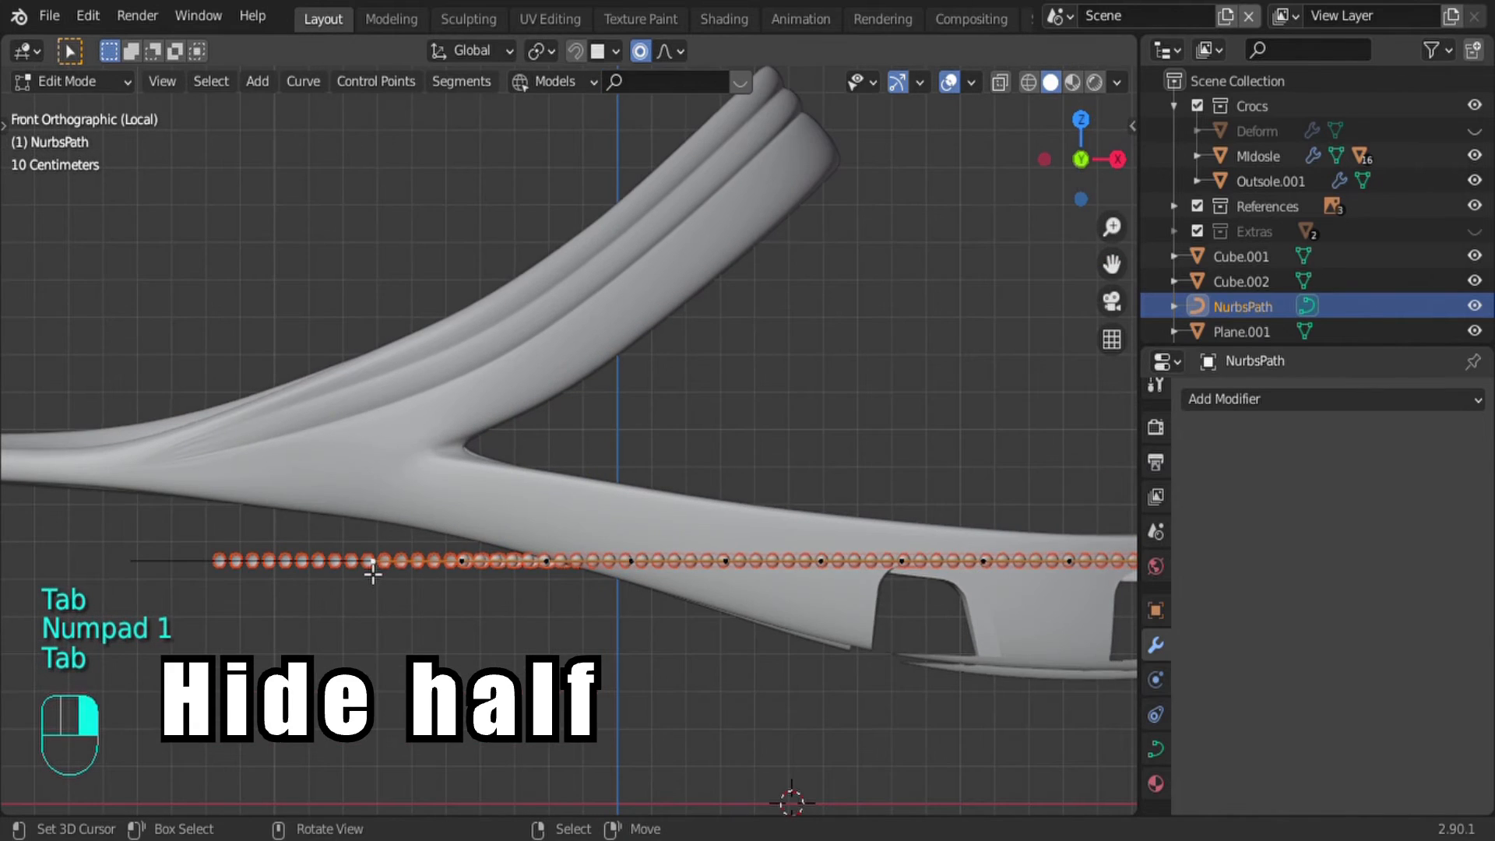
key(g)
scroll(422, 569, down, 20)
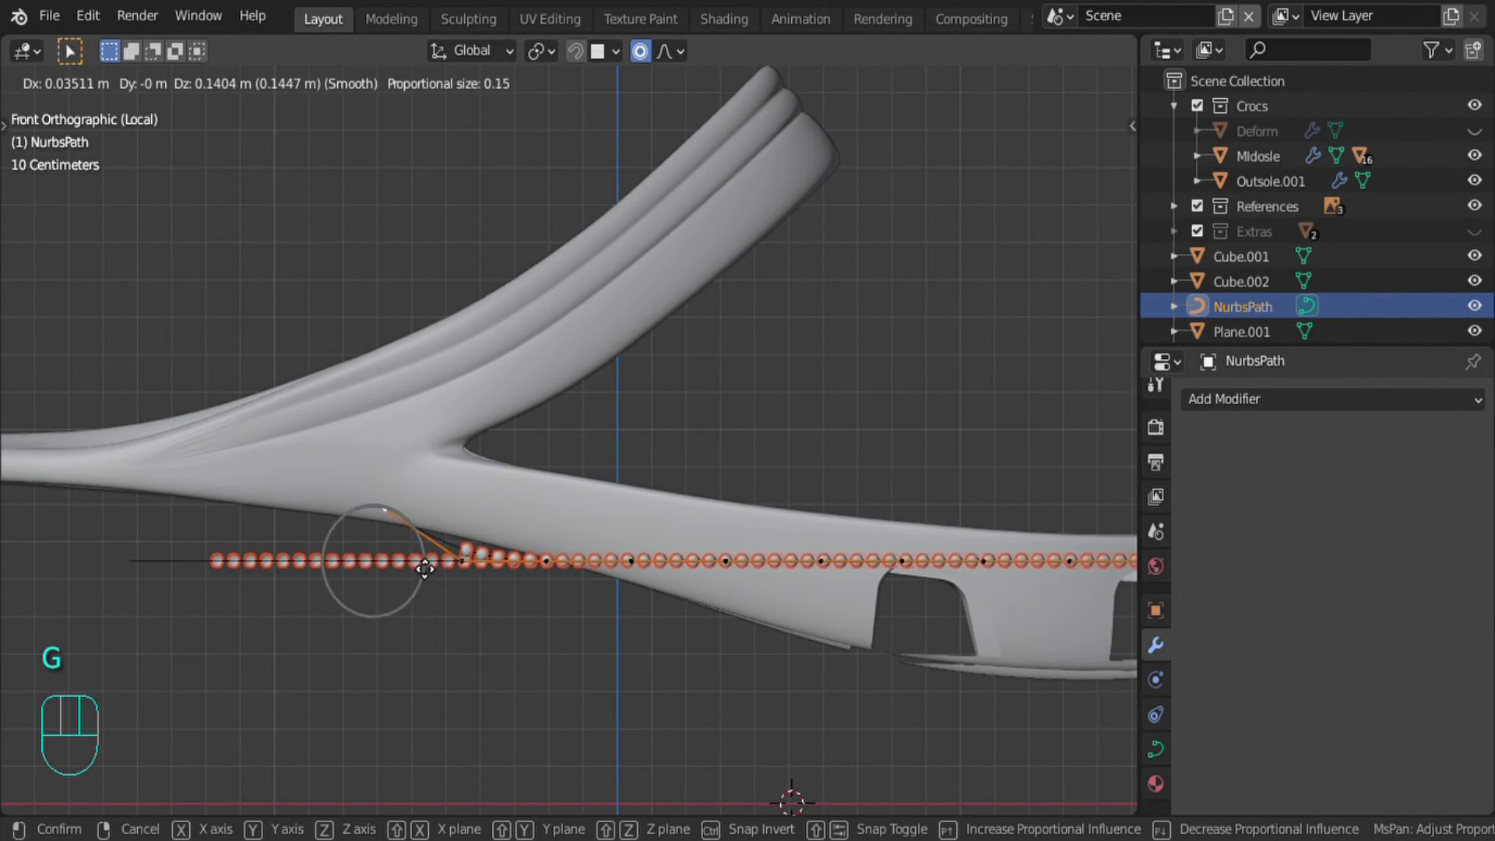
click(442, 503)
Step: Raise the next control points behind the strap junction along Z onto the side strap
right_click(639, 574)
key(g)
scroll(668, 534, up, 6)
key(z)
click(668, 528)
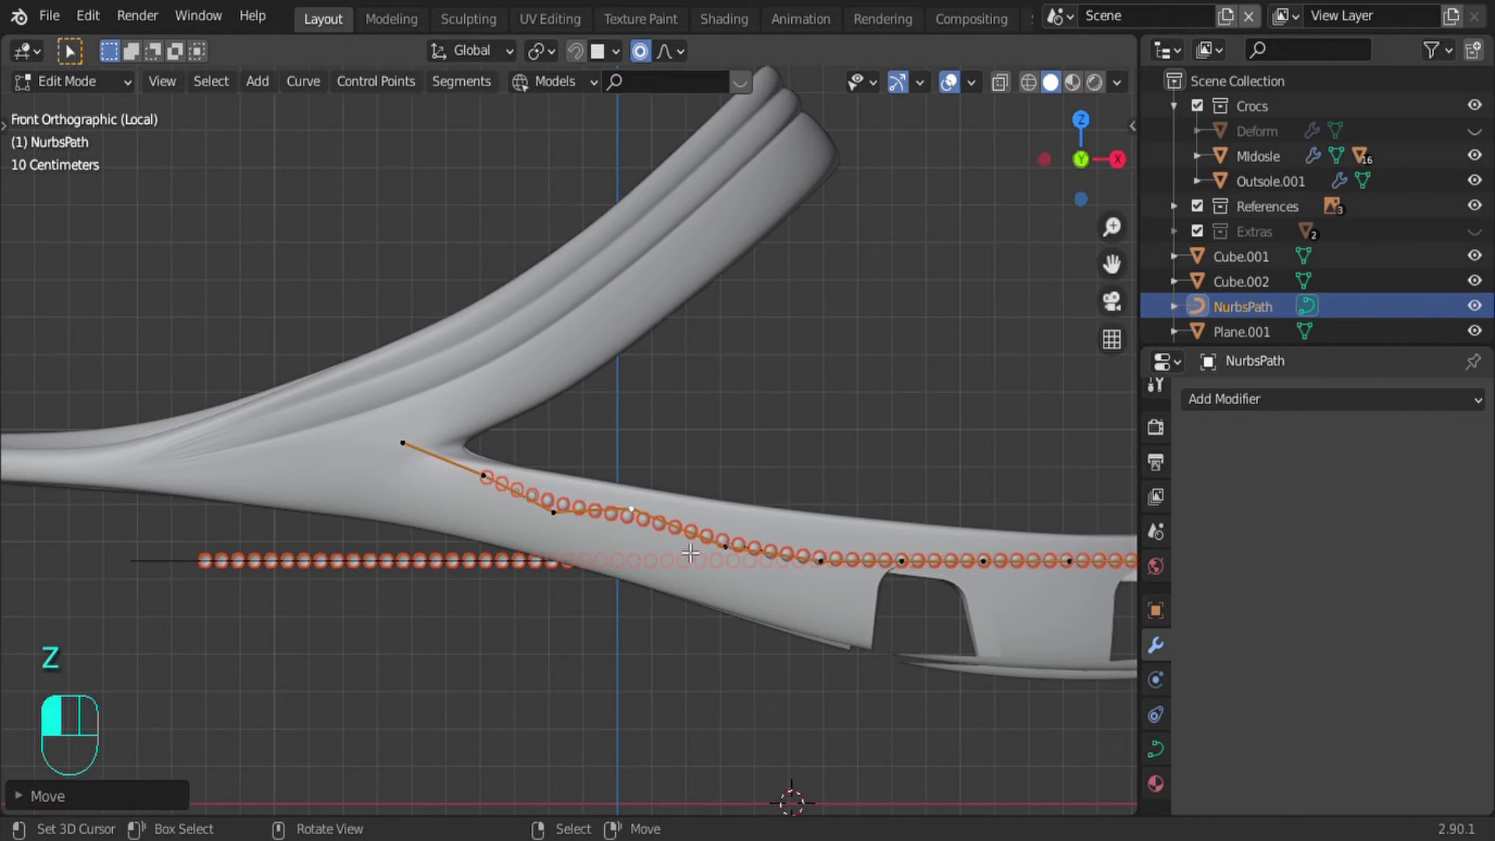
right_click(839, 578)
key(g)
key(z)
click(840, 553)
Step: Fine-tune the front control points along Z so the dome row runs evenly below the strap's upper edge
right_click(727, 569)
key(g)
key(z)
click(727, 560)
scroll(555, 519, up, 8)
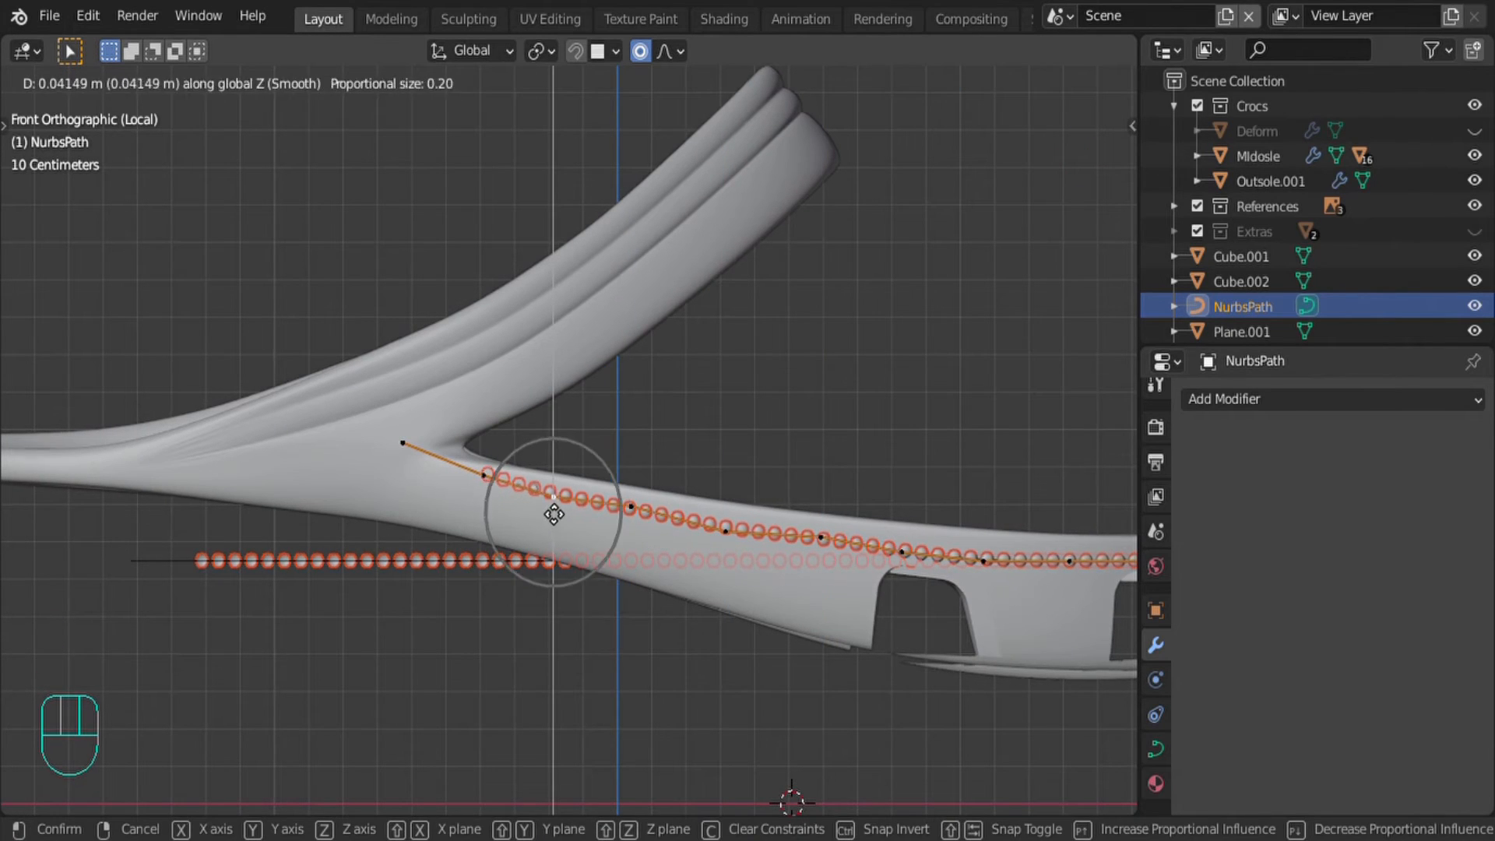
click(553, 515)
right_click(725, 555)
key(g)
key(z)
click(724, 553)
Step: Adjust the mid-side control points along Z so the path runs above the side openings
shift+middle_drag(830, 562, 486, 511)
right_click(486, 511)
key(g)
key(z)
click(472, 583)
shift+middle_drag(975, 517, 473, 517)
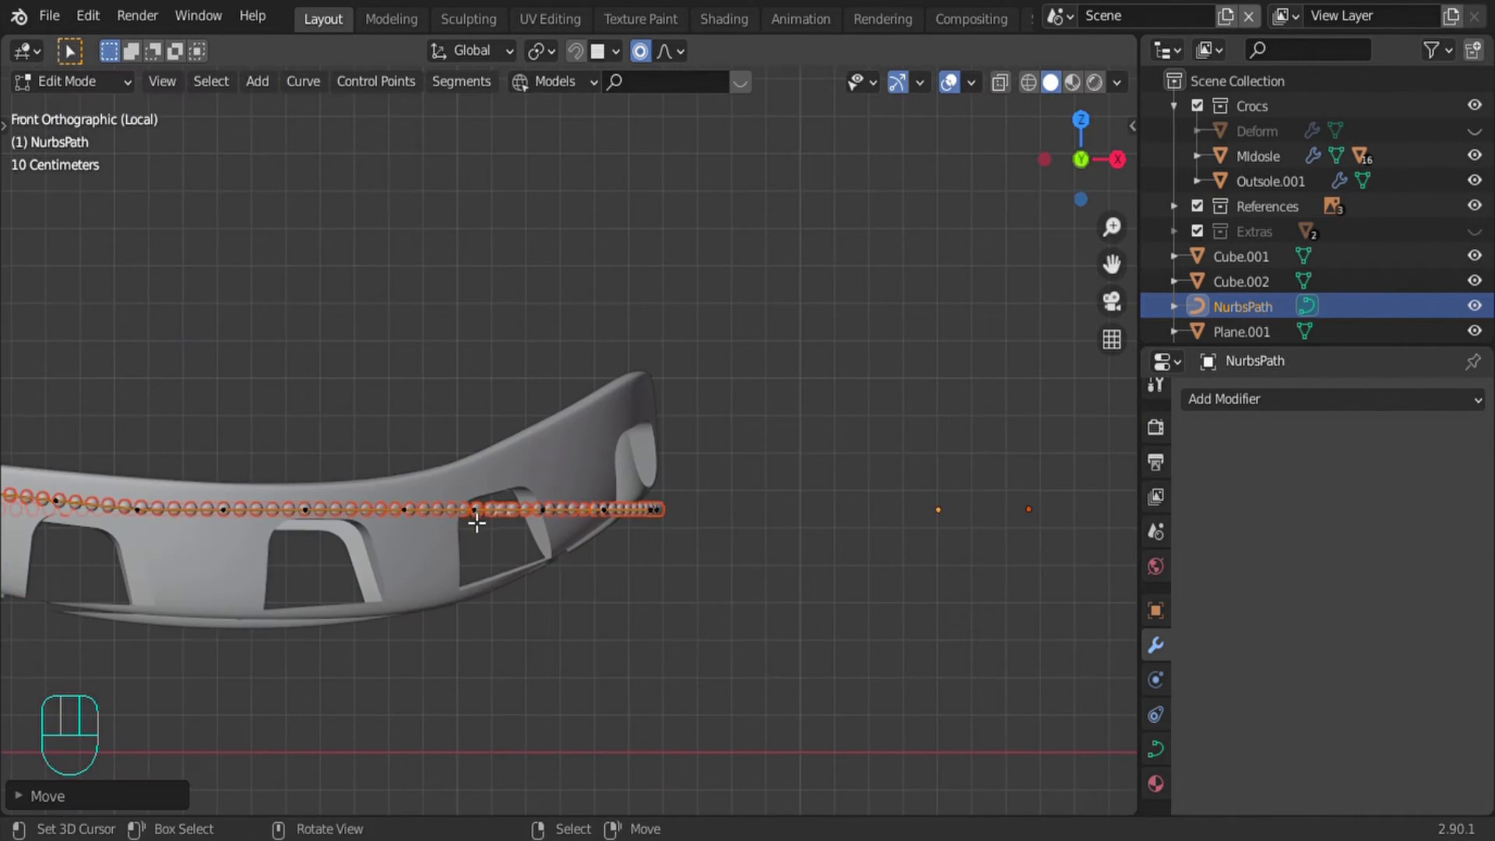
right_click(425, 514)
key(g)
key(z)
click(428, 501)
Step: Raise the heel control points together along Z and move up the point just ahead of them
key(alt+z)
drag(523, 475, 662, 578)
key(alt+z)
key(g)
key(z)
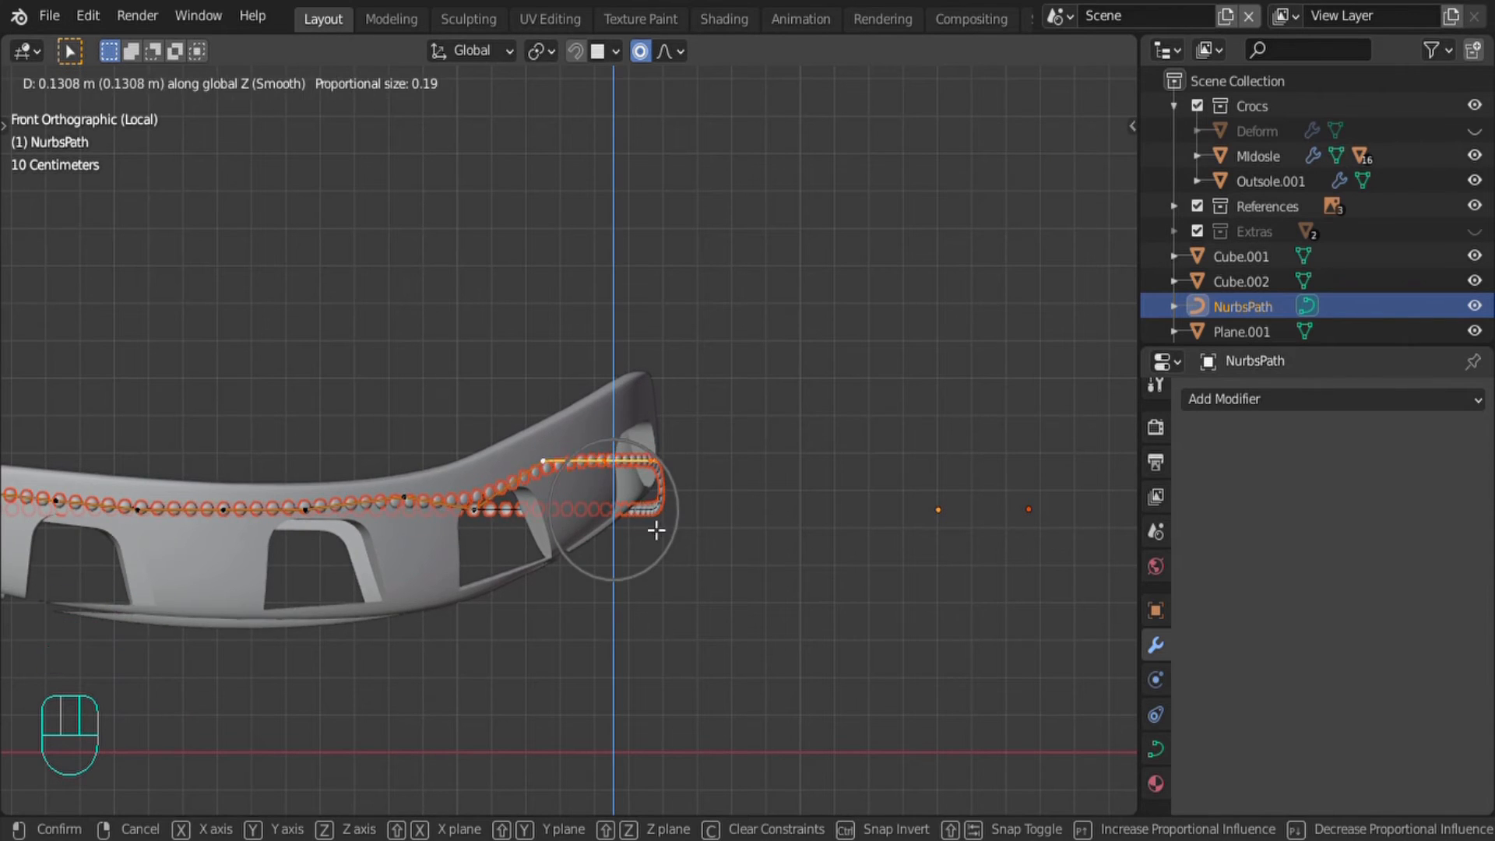
click(657, 527)
right_click(504, 554)
key(g)
click(507, 524)
Step: Rotate and raise the heel control points to match the slope of the heel rim, and leave Edit Mode with nothing selected
drag(520, 424, 707, 476)
key(r)
key(g)
key(z)
click(692, 487)
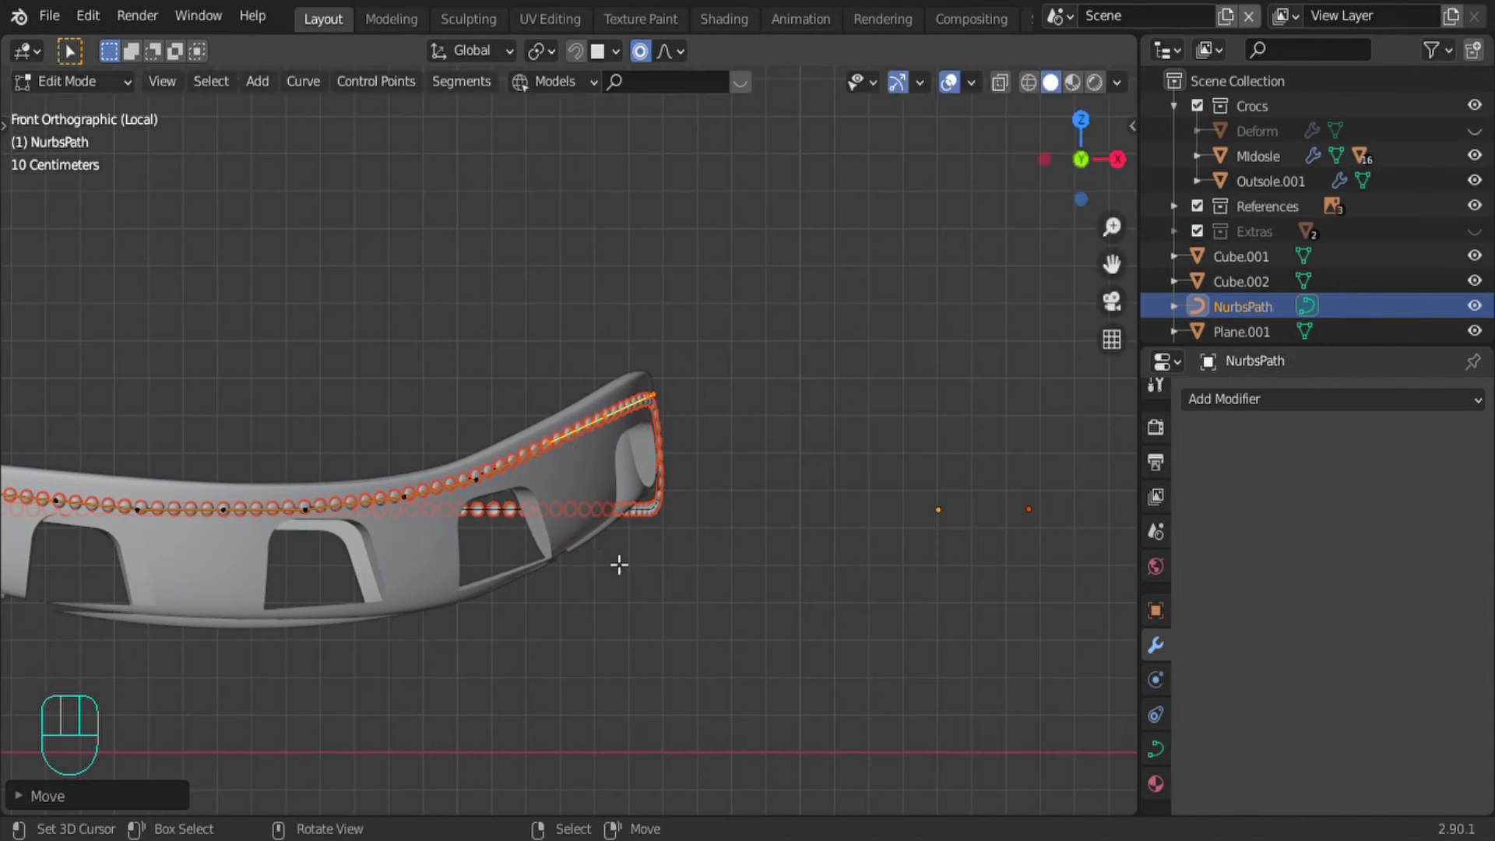
key(r)
click(628, 567)
scroll(628, 566, down, 2)
shift+middle_drag(241, 571, 607, 575)
key(Tab)
click(795, 456)
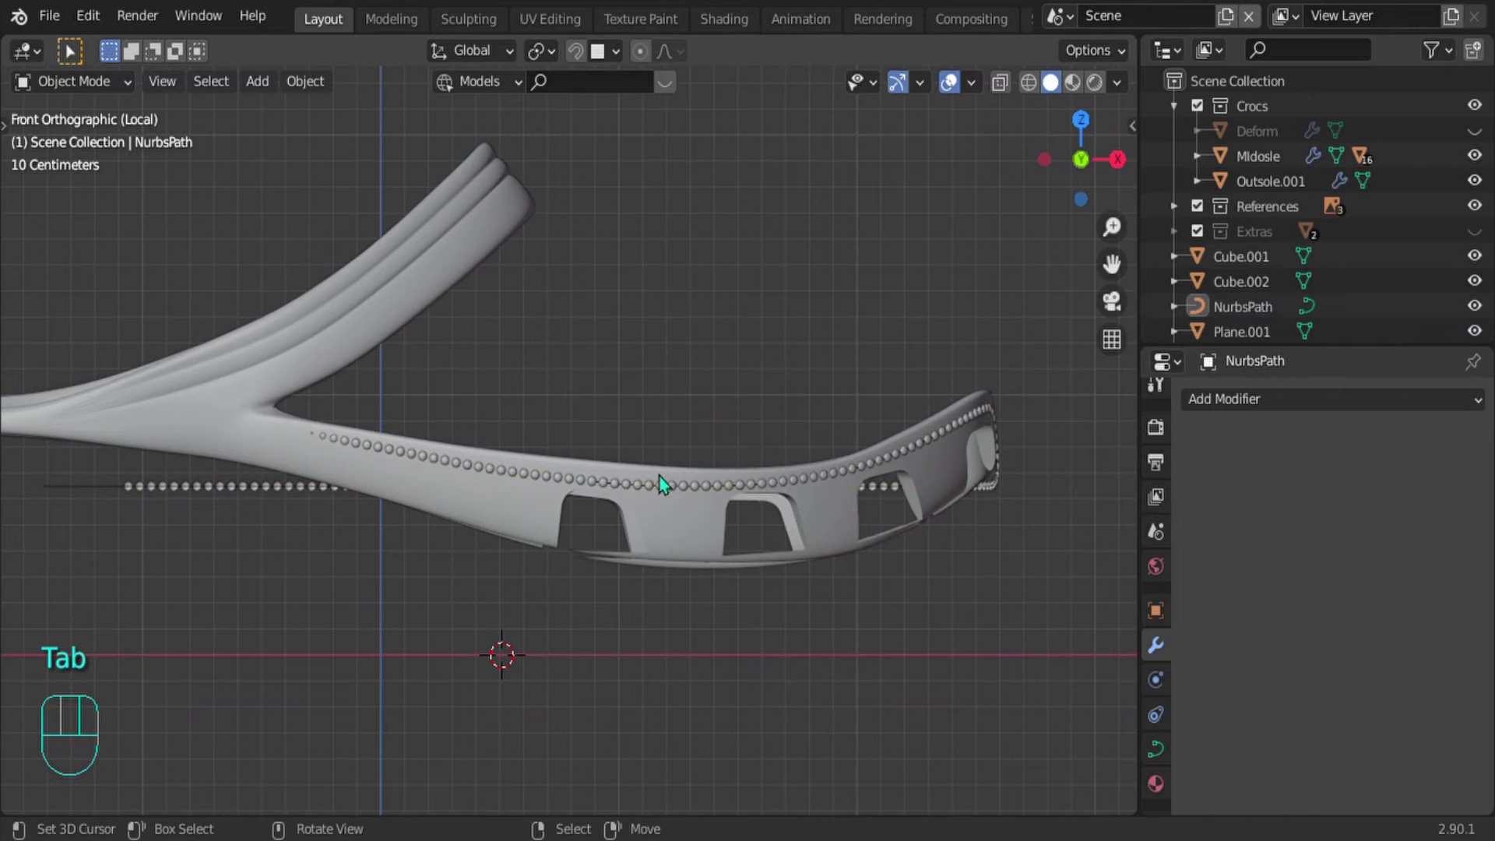
Step: Select the dome row along the near side of the upper
mouse_move(661, 485)
middle_down()
mouse_move(558, 568)
mouse_move(736, 605)
mouse_move(673, 489)
middle_up()
scroll(736, 604, up, 2)
scroll(673, 488, up, 1)
shift+middle_drag(724, 548, 678, 514)
scroll(698, 498, up, 2)
click(676, 491)
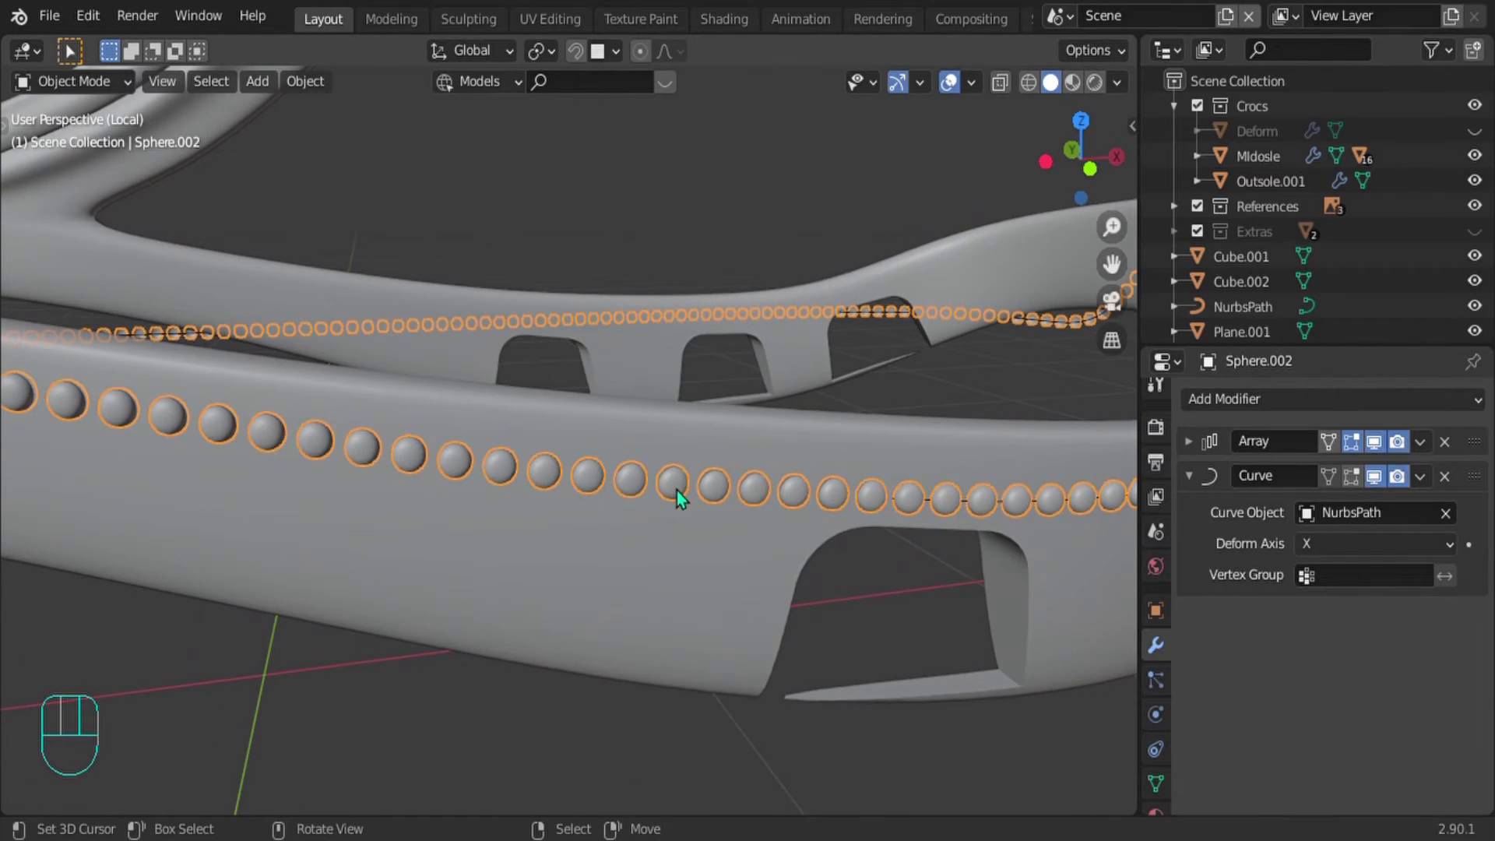
Step: Preview the dome row along the side and heel in Rendered shading
scroll(676, 497, down, 2)
key(z)
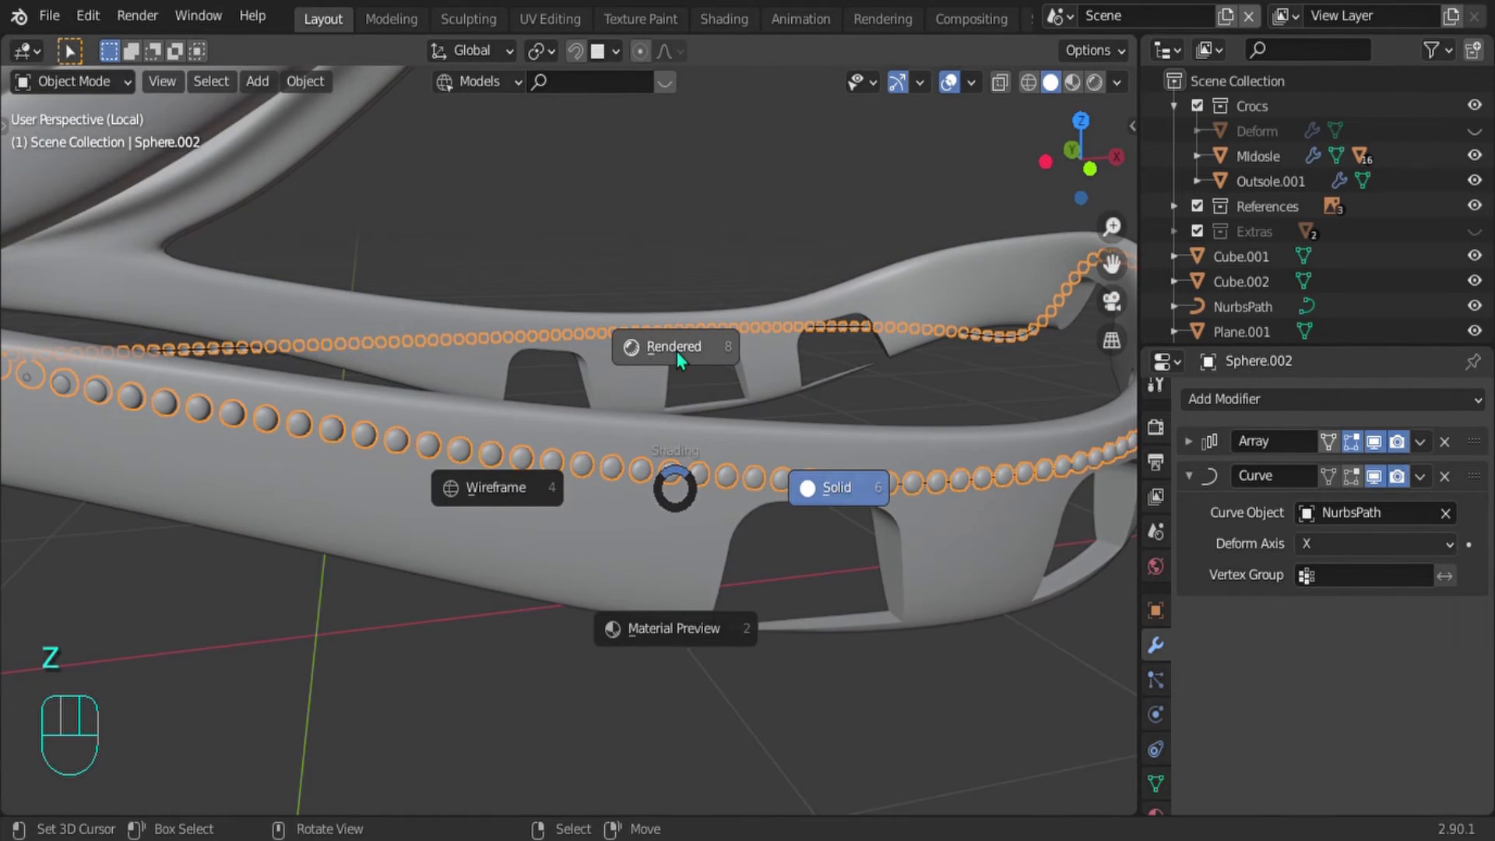
click(686, 413)
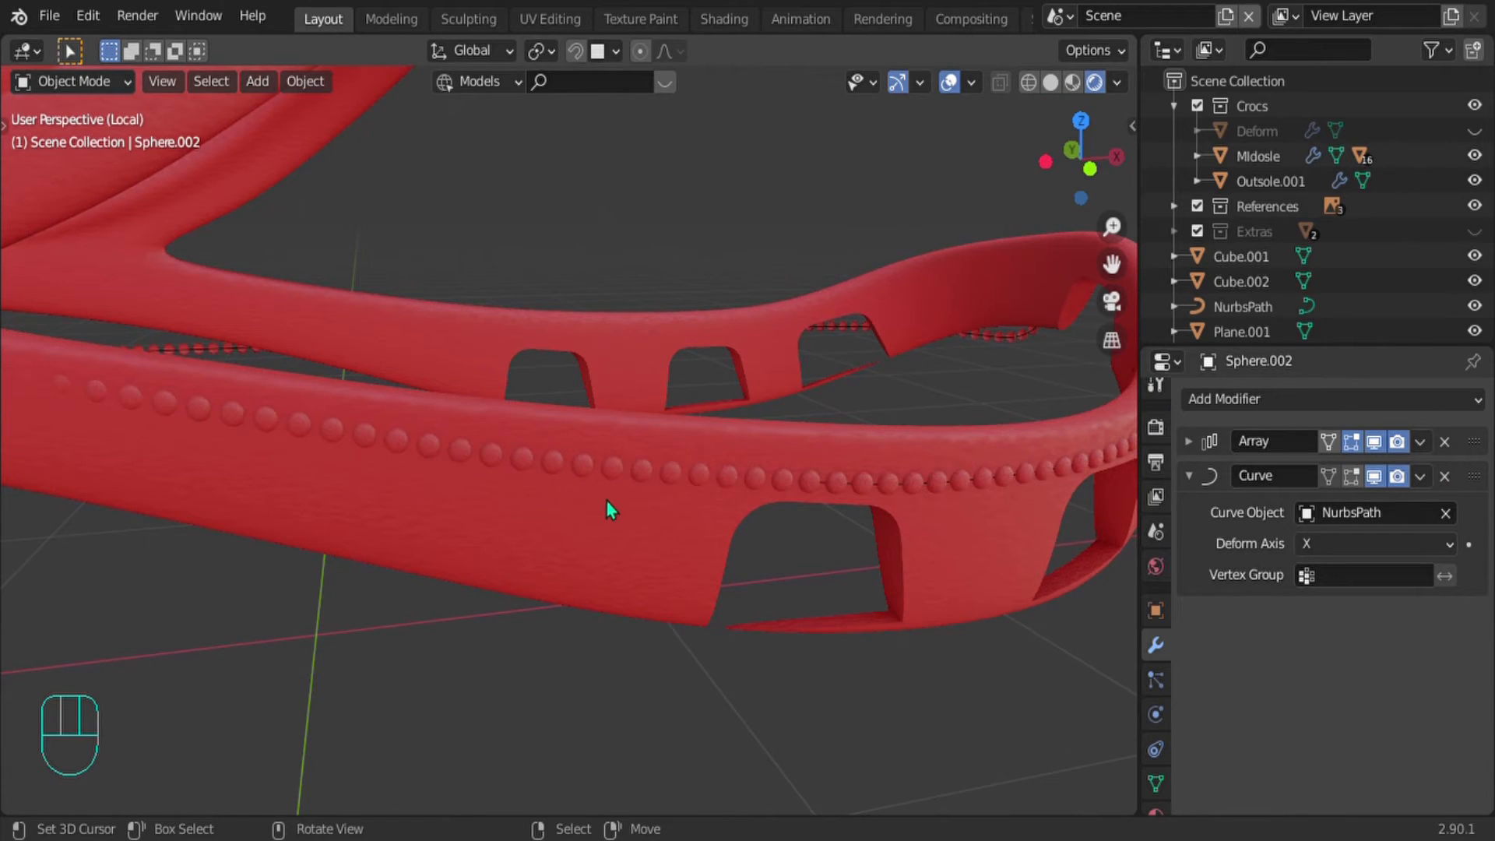
middle_drag(489, 469, 623, 489)
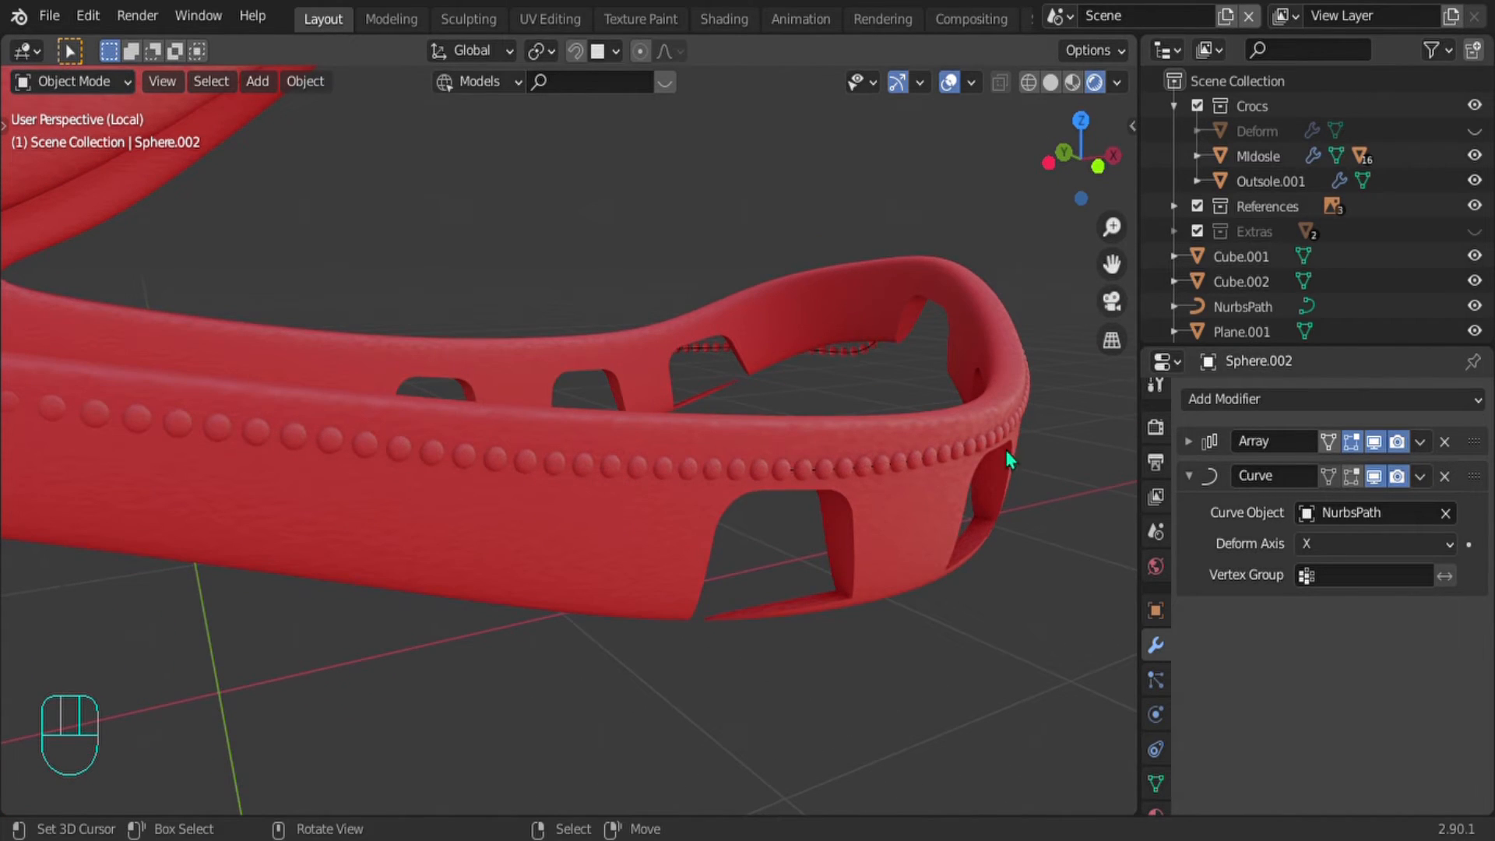
scroll(852, 483, up, 2)
shift+middle_drag(854, 495, 824, 479)
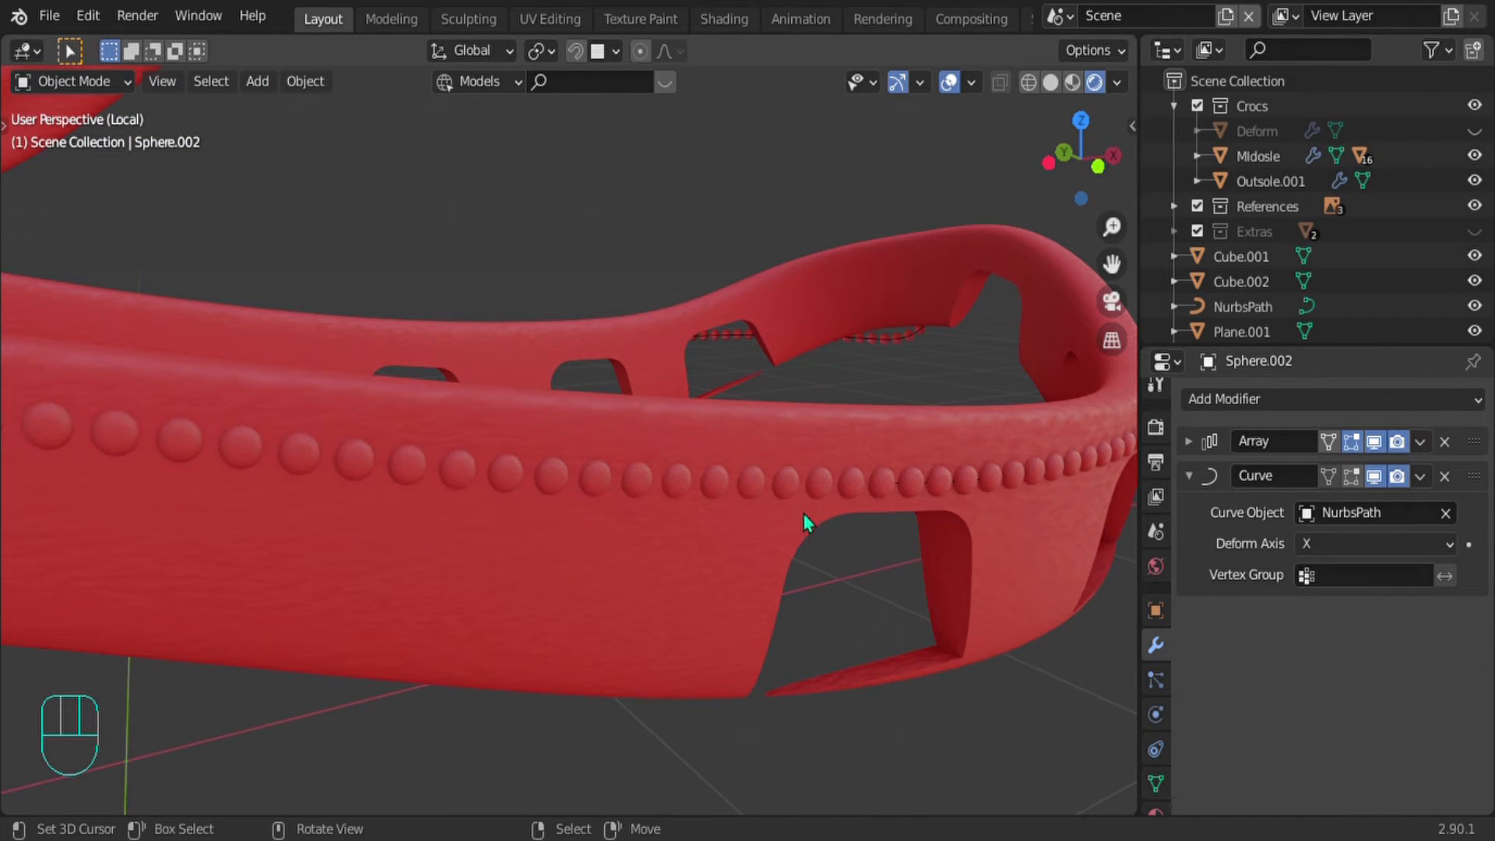
scroll(773, 638, down, 4)
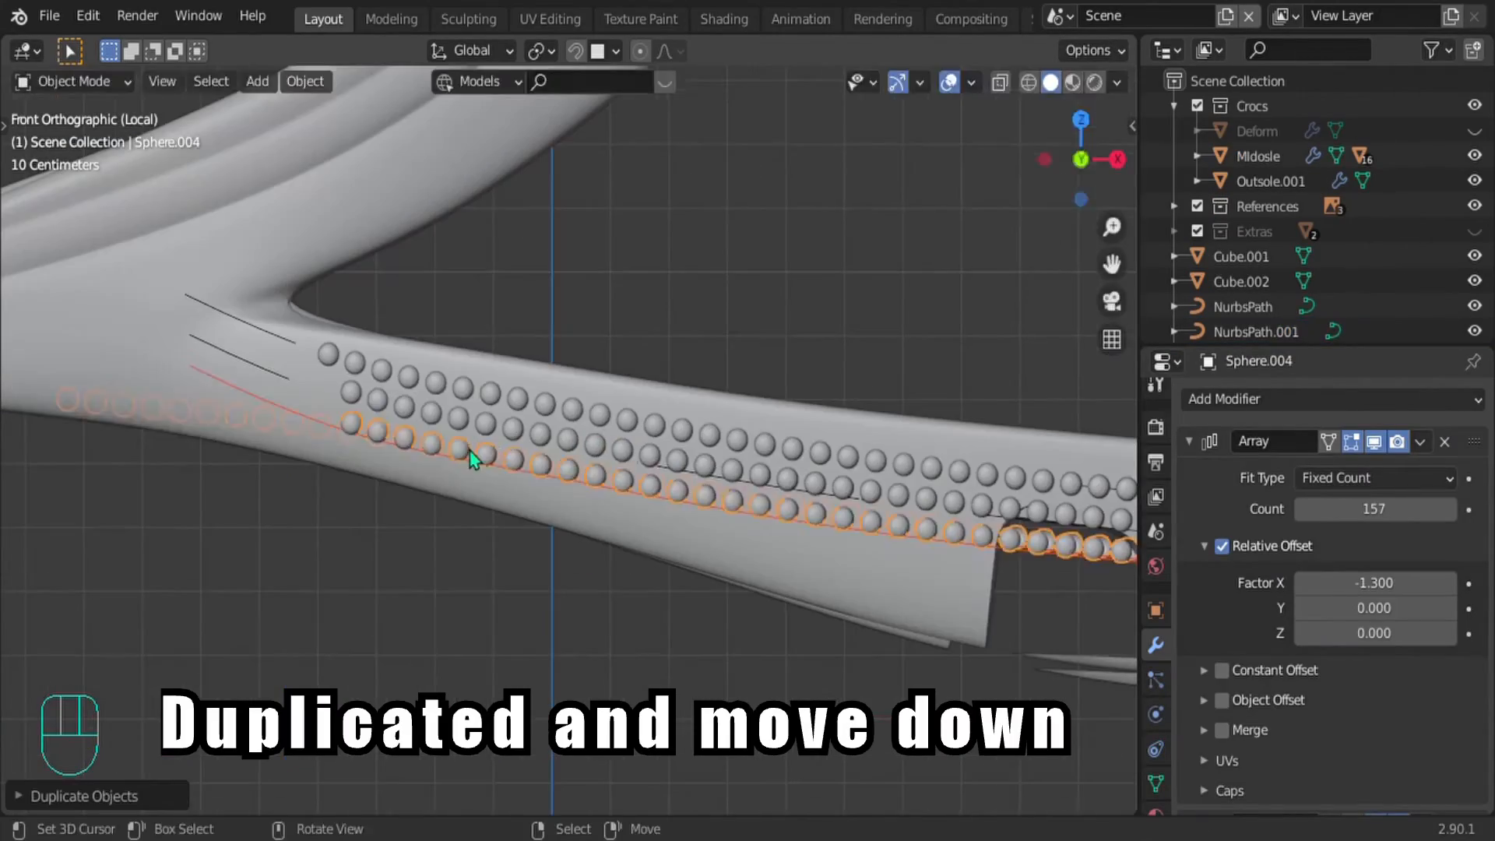
Step: Duplicate the lowest dome row with its path to add another row below, and adjust the fourth row along Y against the upper
key(shift+d)
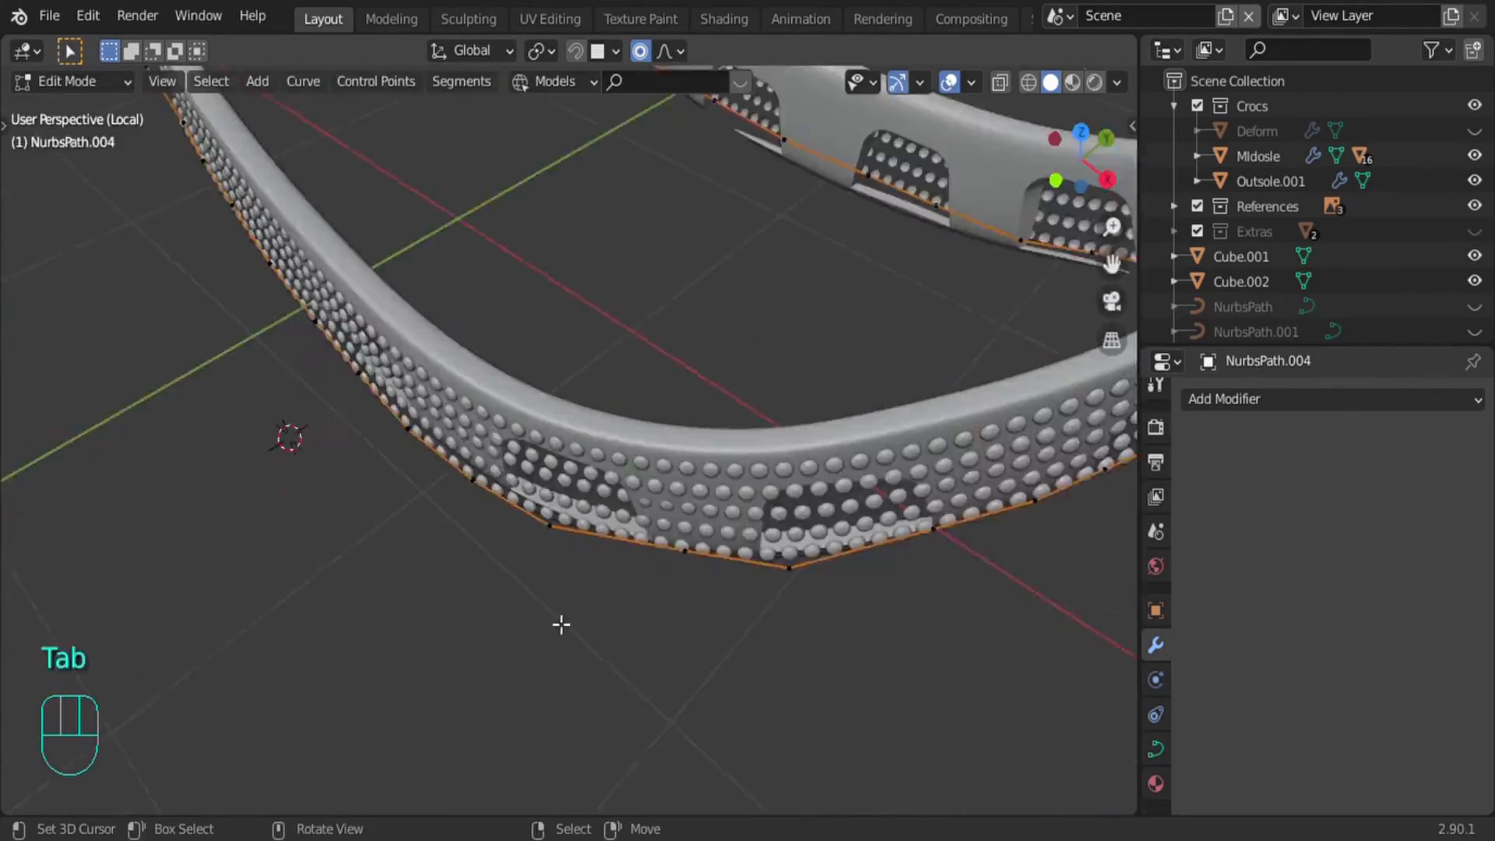
key(Tab)
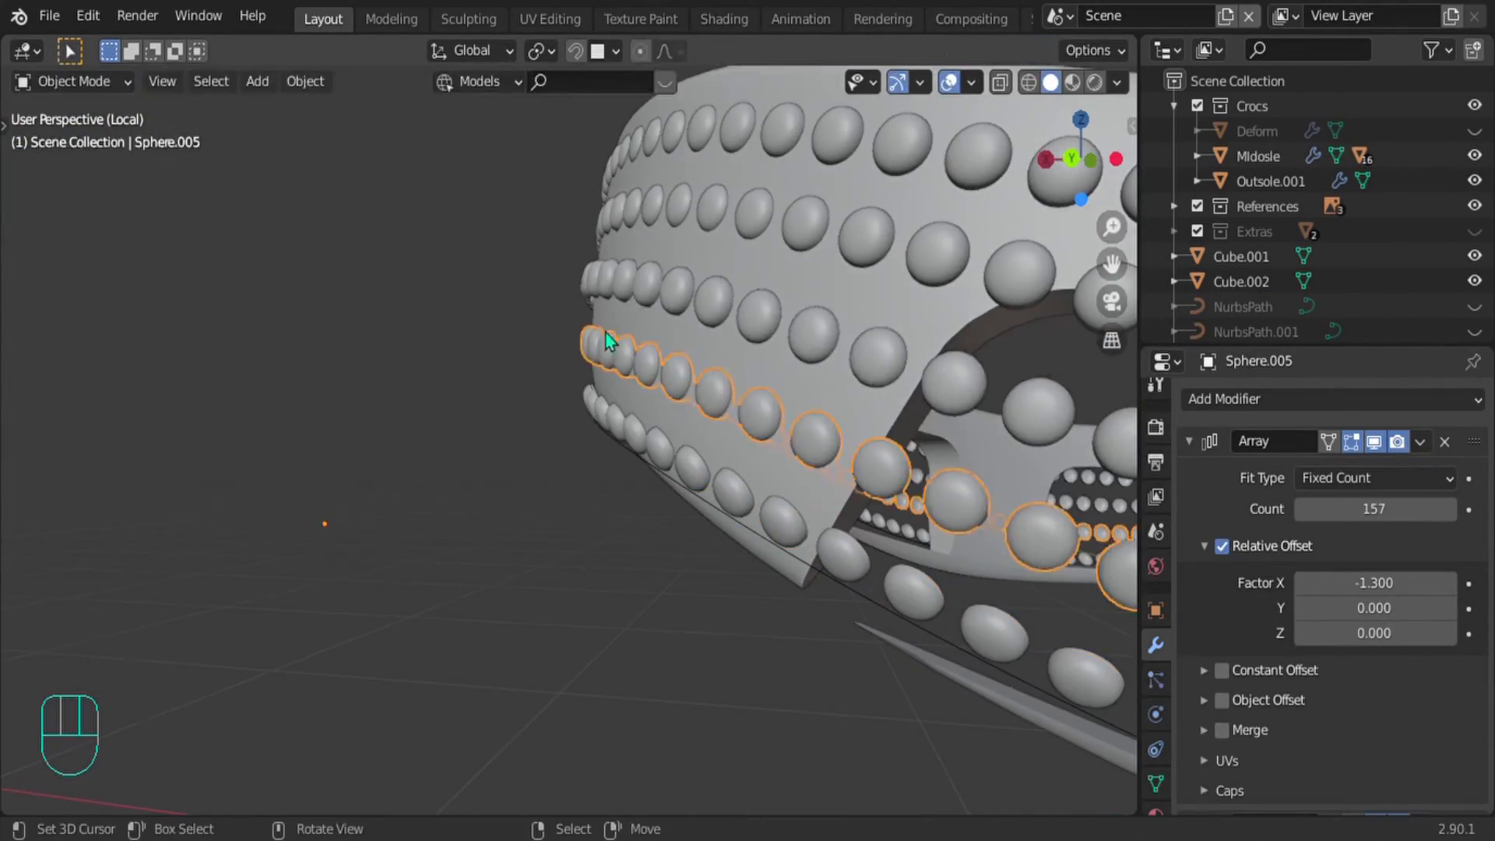
key(g)
key(y)
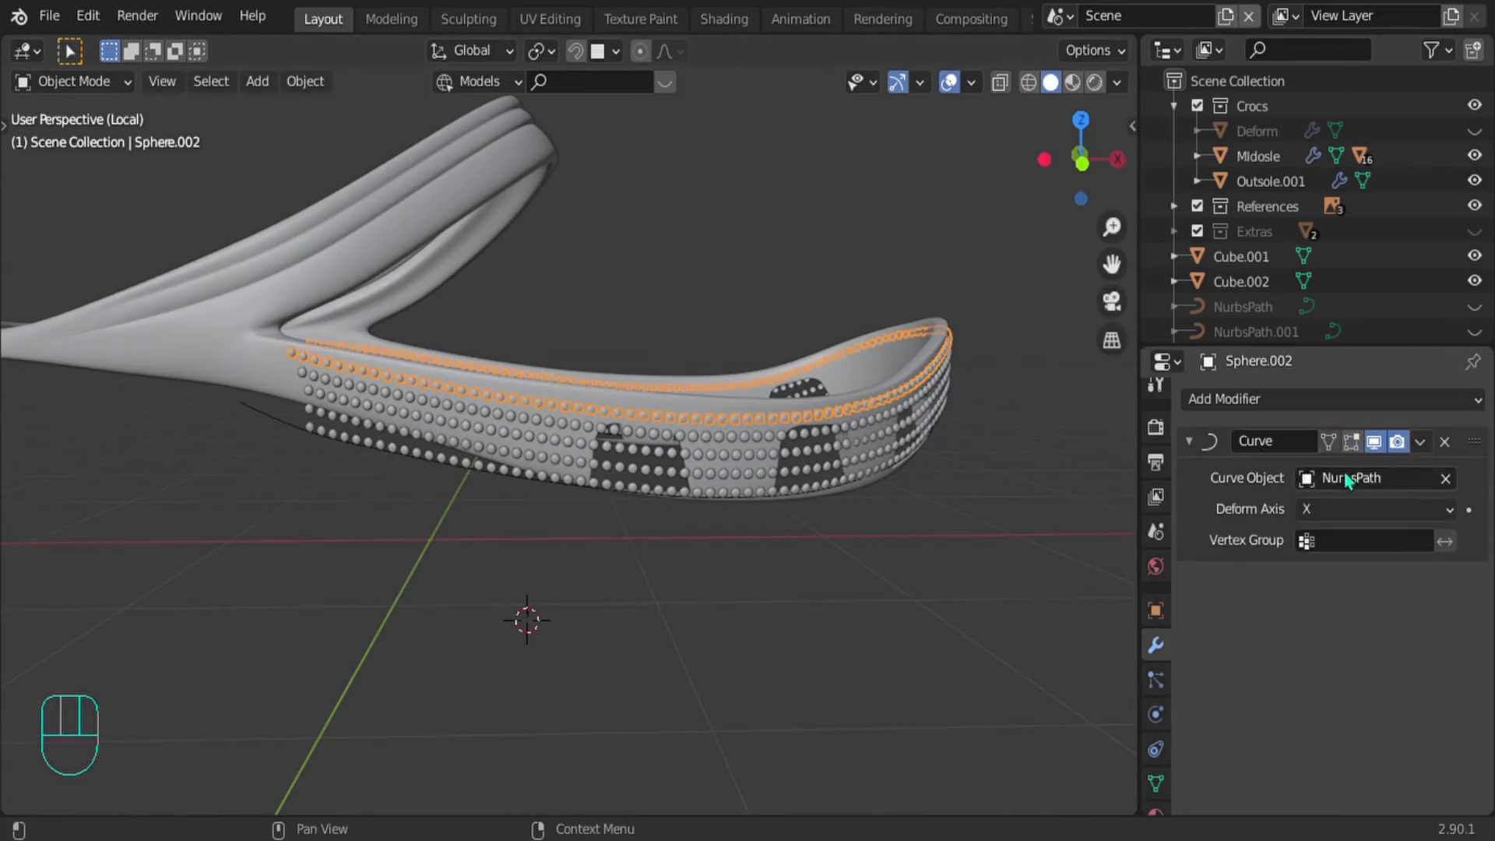
Step: Apply the top dome row's Curve modifier and select the domes over the side openings for removal in Edit Mode
key(ctrl+a)
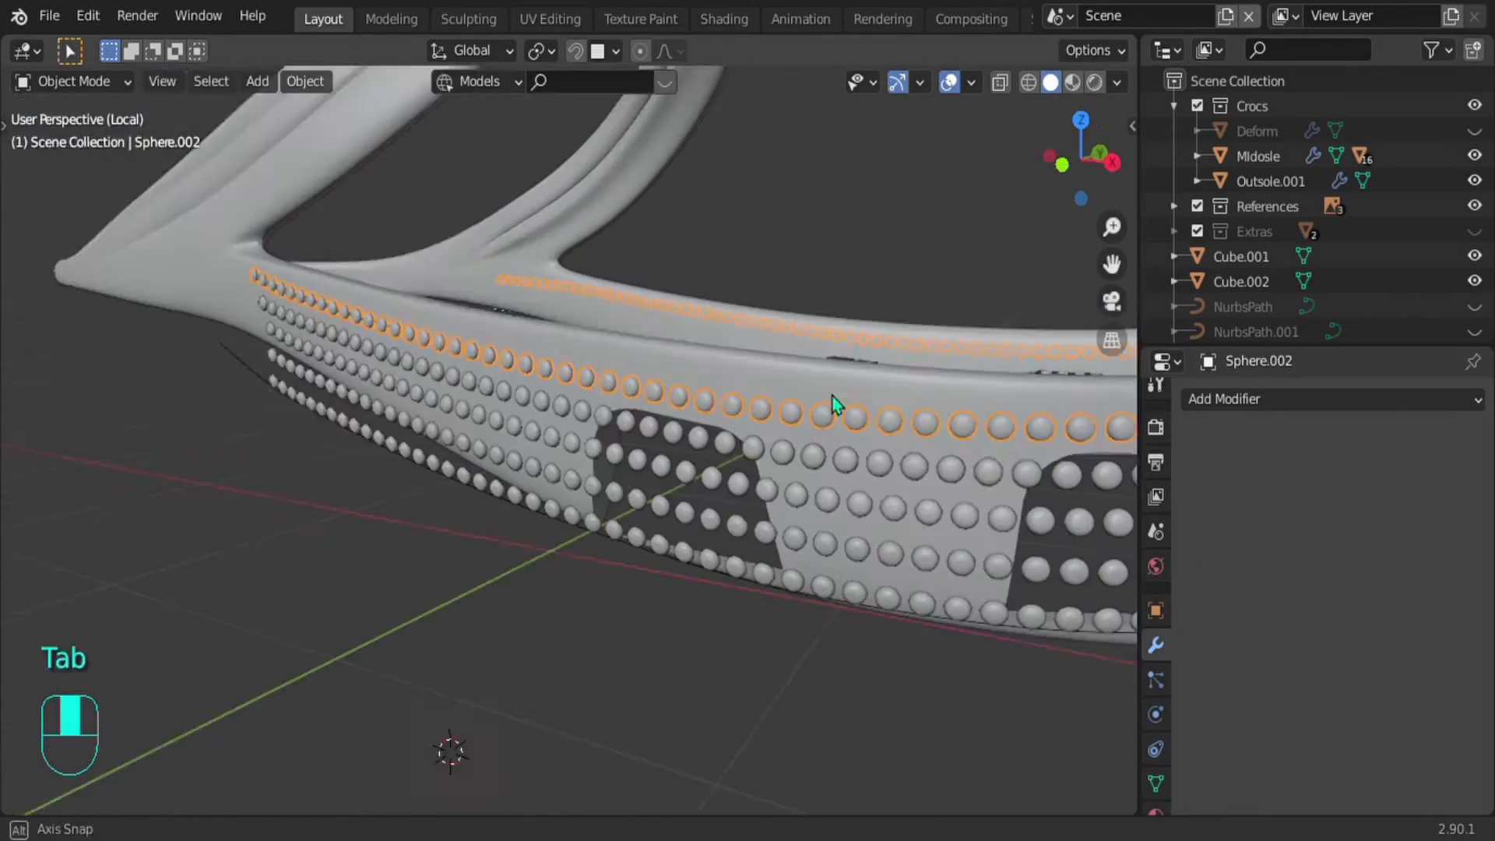
middle_drag(832, 404, 544, 322)
key(Delete)
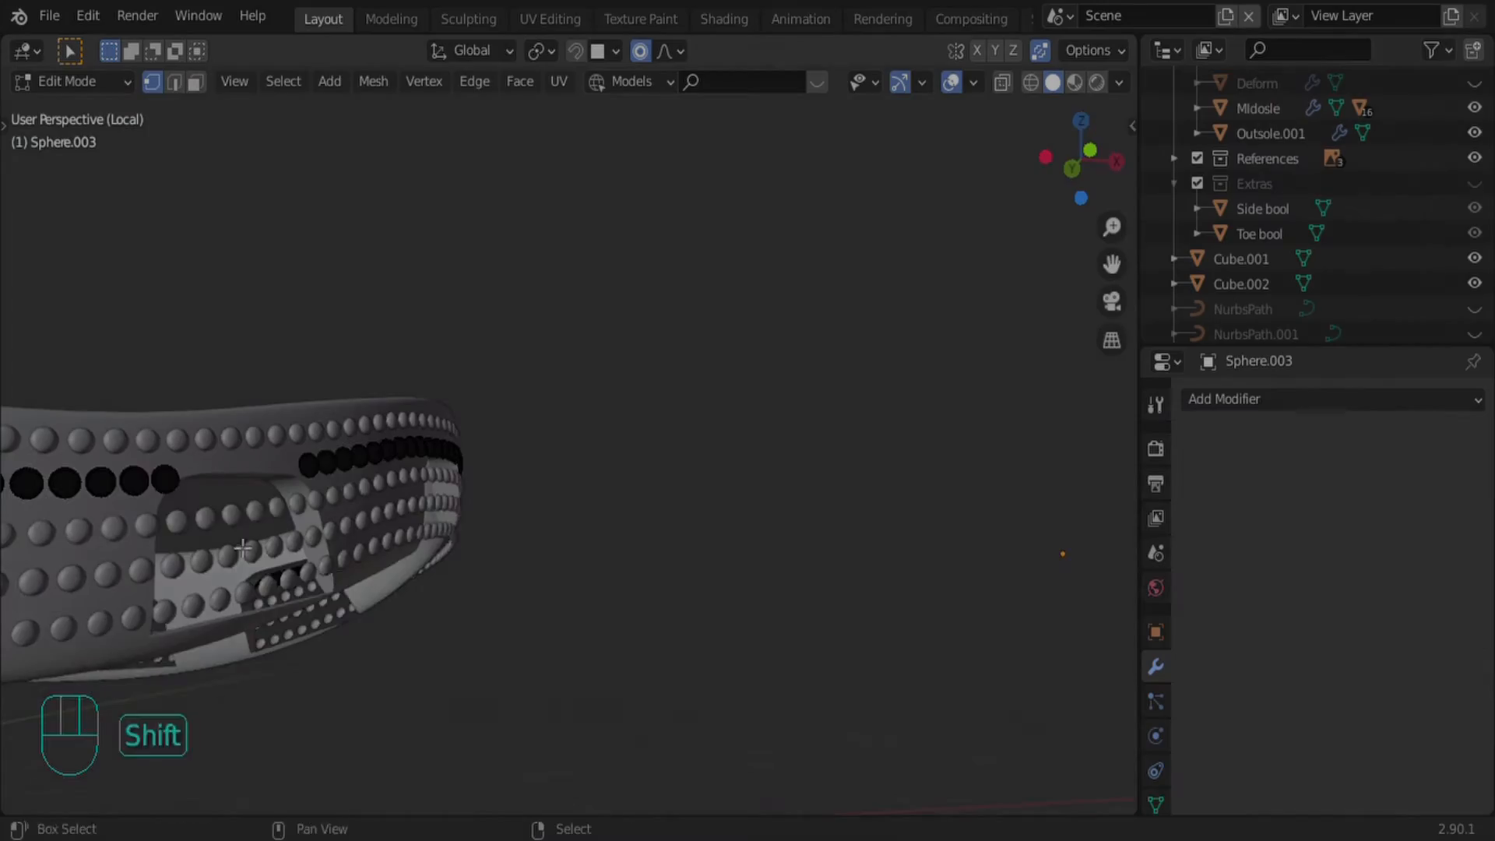
key(grave)
click(301, 545)
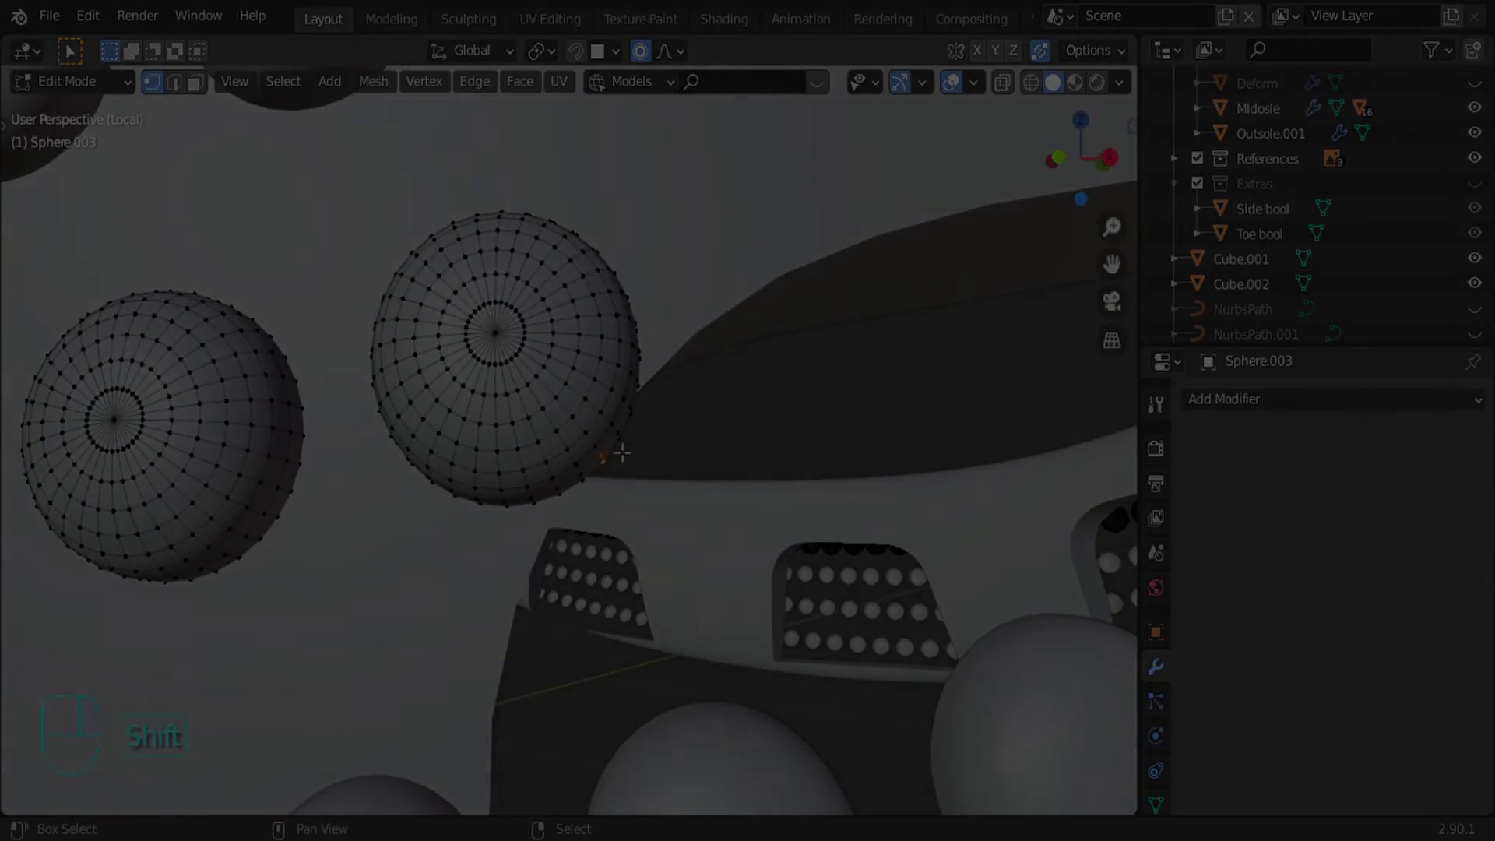
key(c)
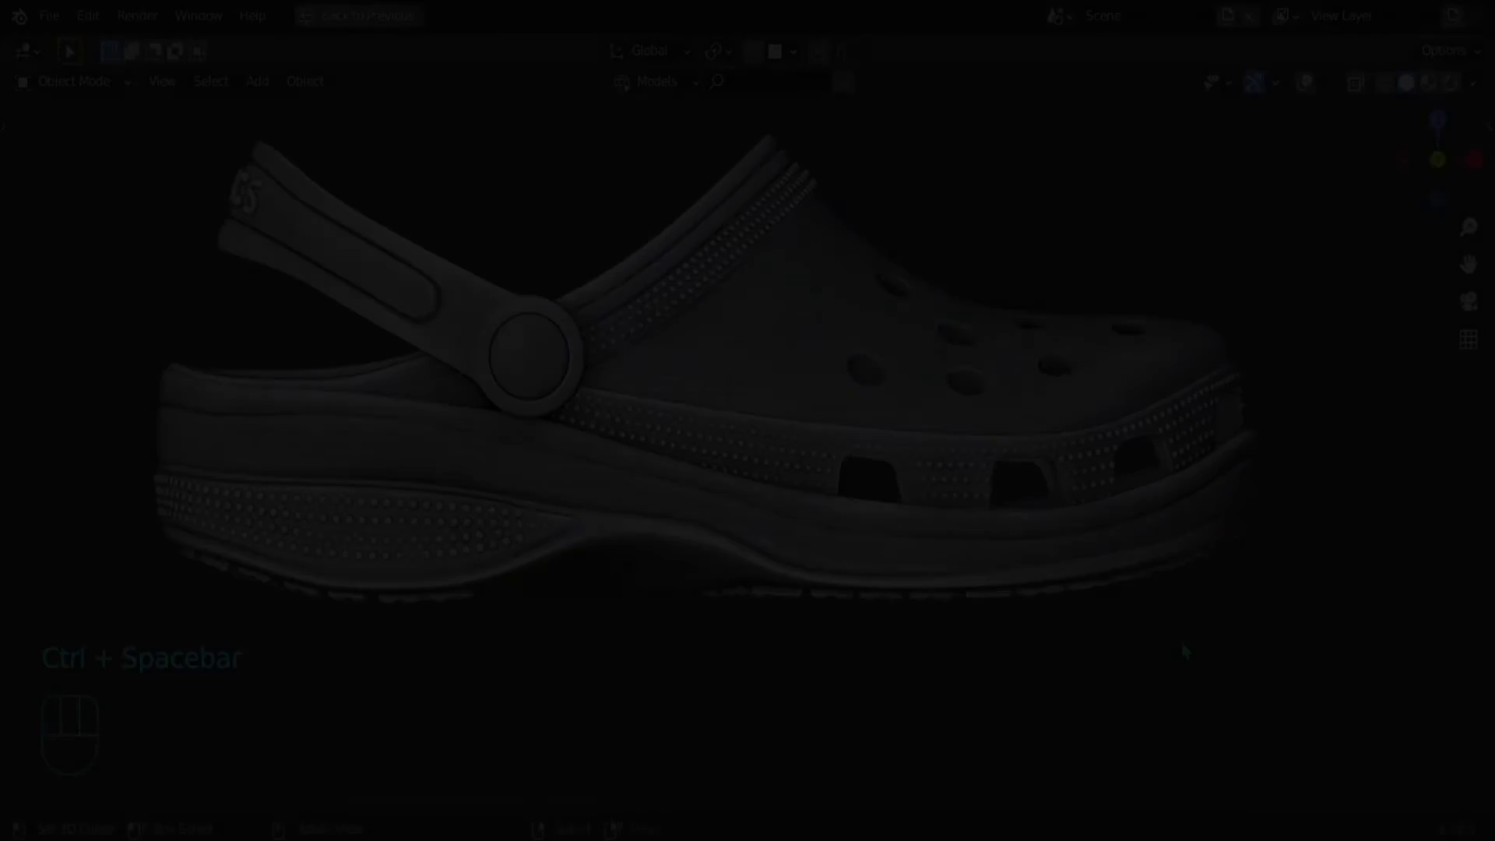
Step: Examine the clog and its rows of bumps from the side, the heel and around the upper
ctrl+middle_drag(1182, 643, 1183, 680)
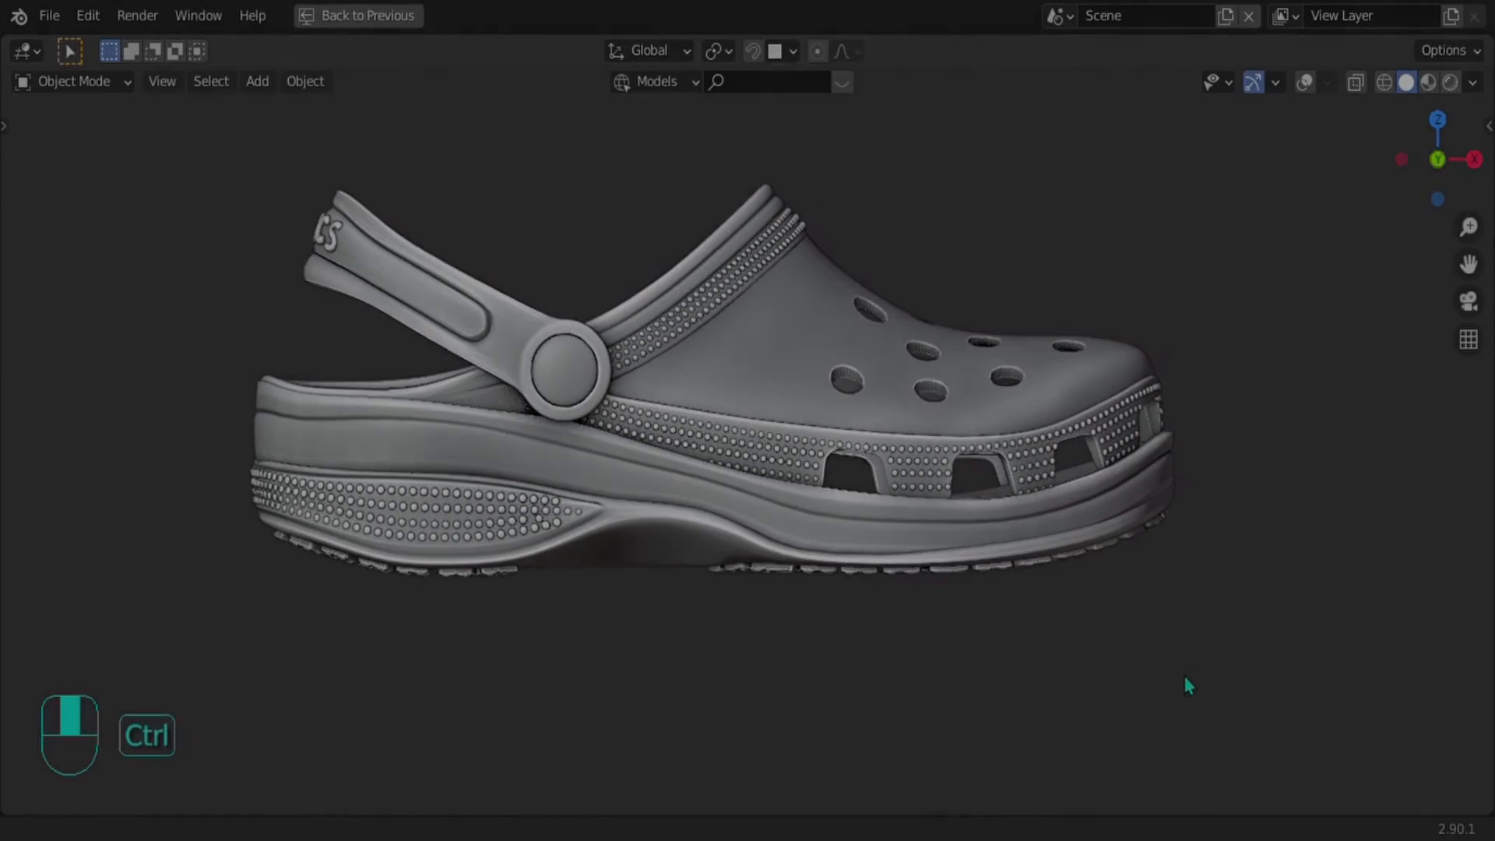
shift+middle_drag(1182, 595, 1144, 645)
middle_drag(1143, 645, 934, 560)
middle_drag(699, 528, 763, 530)
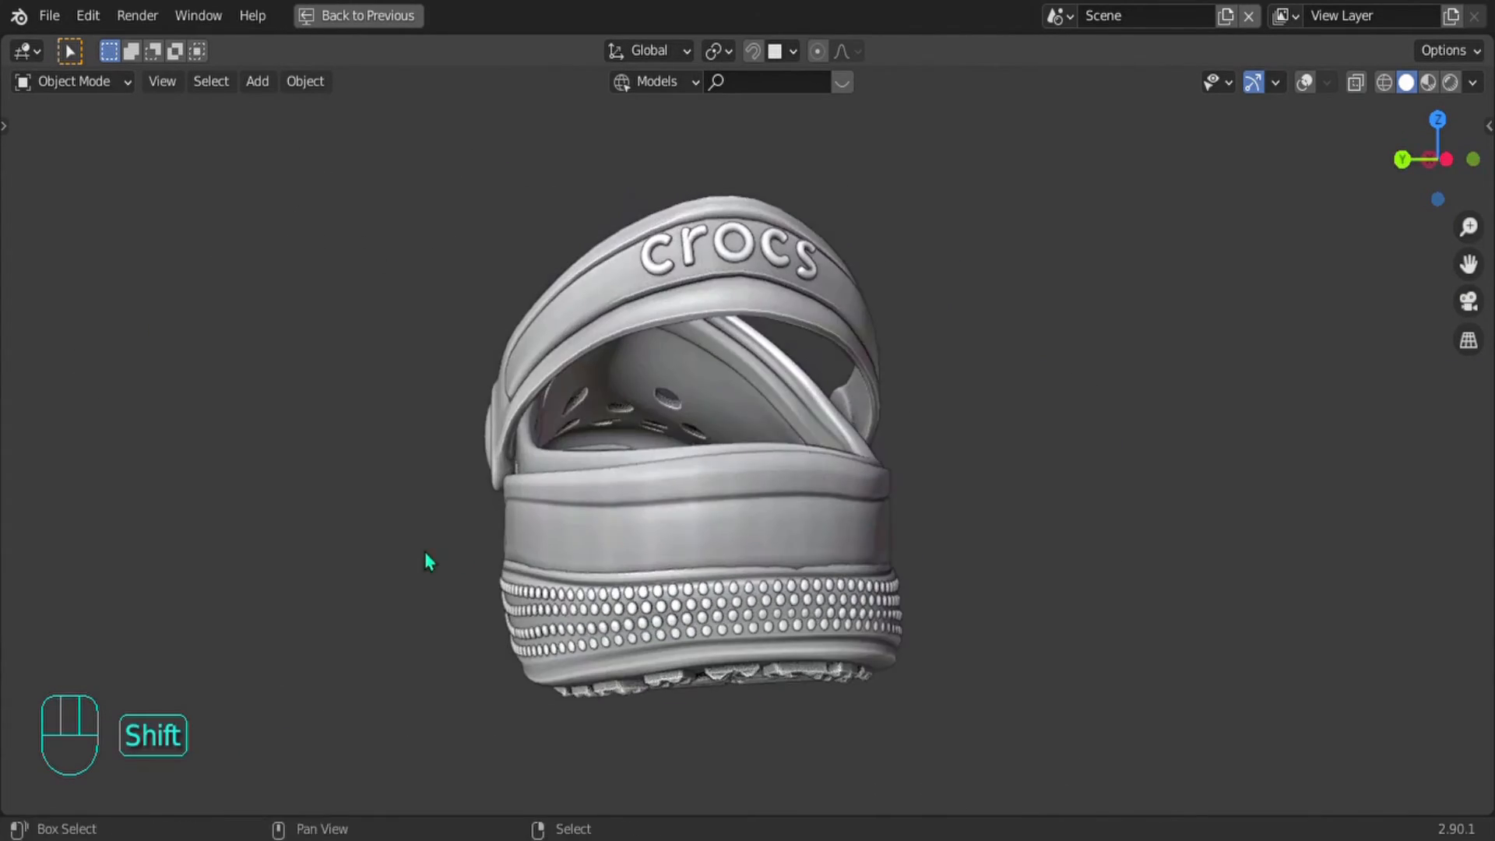
shift+middle_drag(427, 560, 786, 553)
shift+middle_drag(327, 604, 1091, 536)
middle_drag(984, 510, 814, 497)
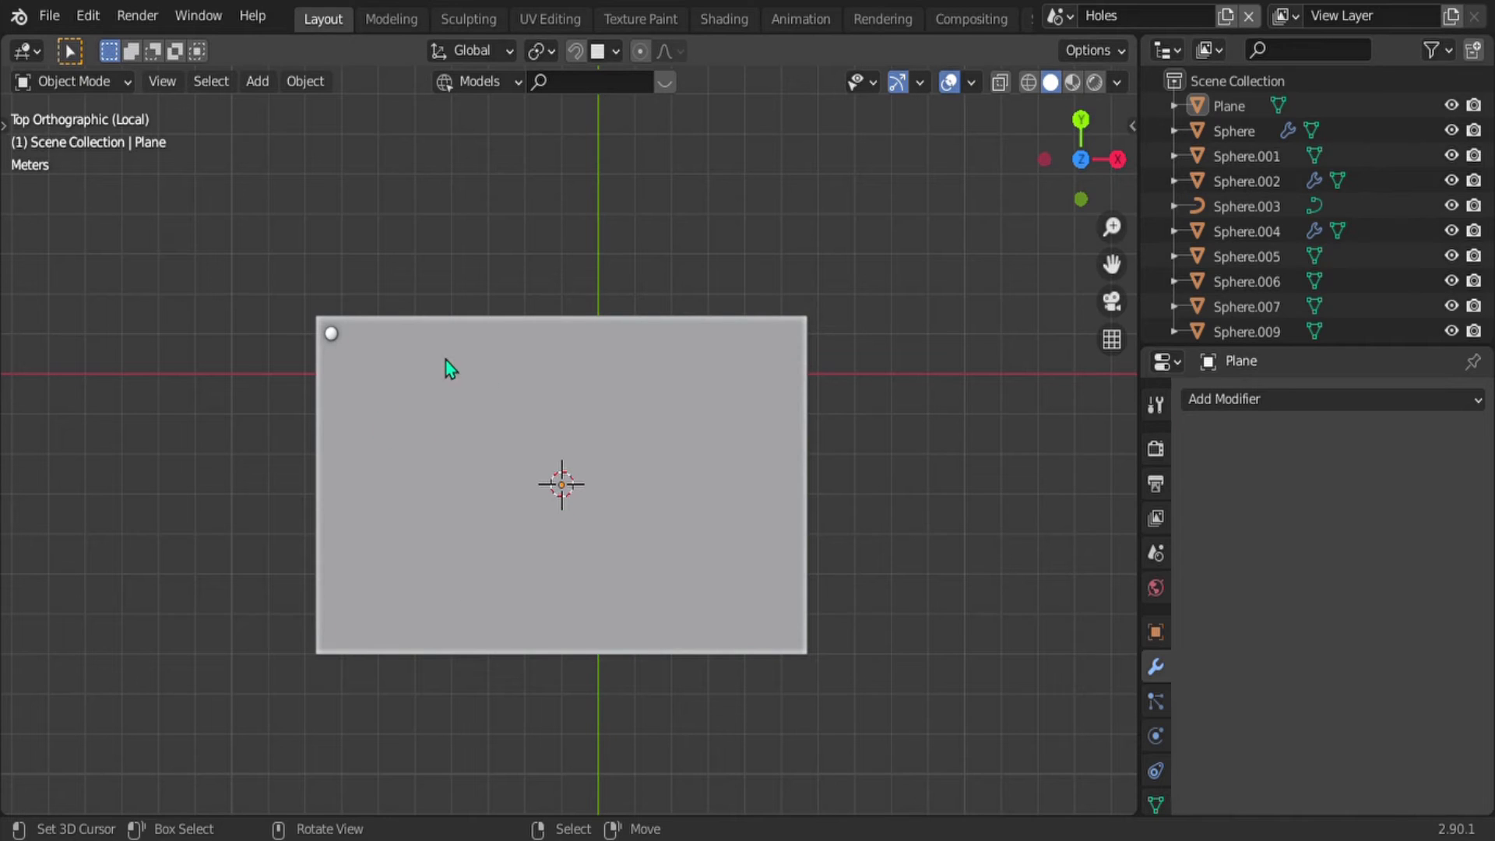
Step: Select the small sphere at the upper-left corner of the plane in the Holes scene
scroll(389, 391, up, 3)
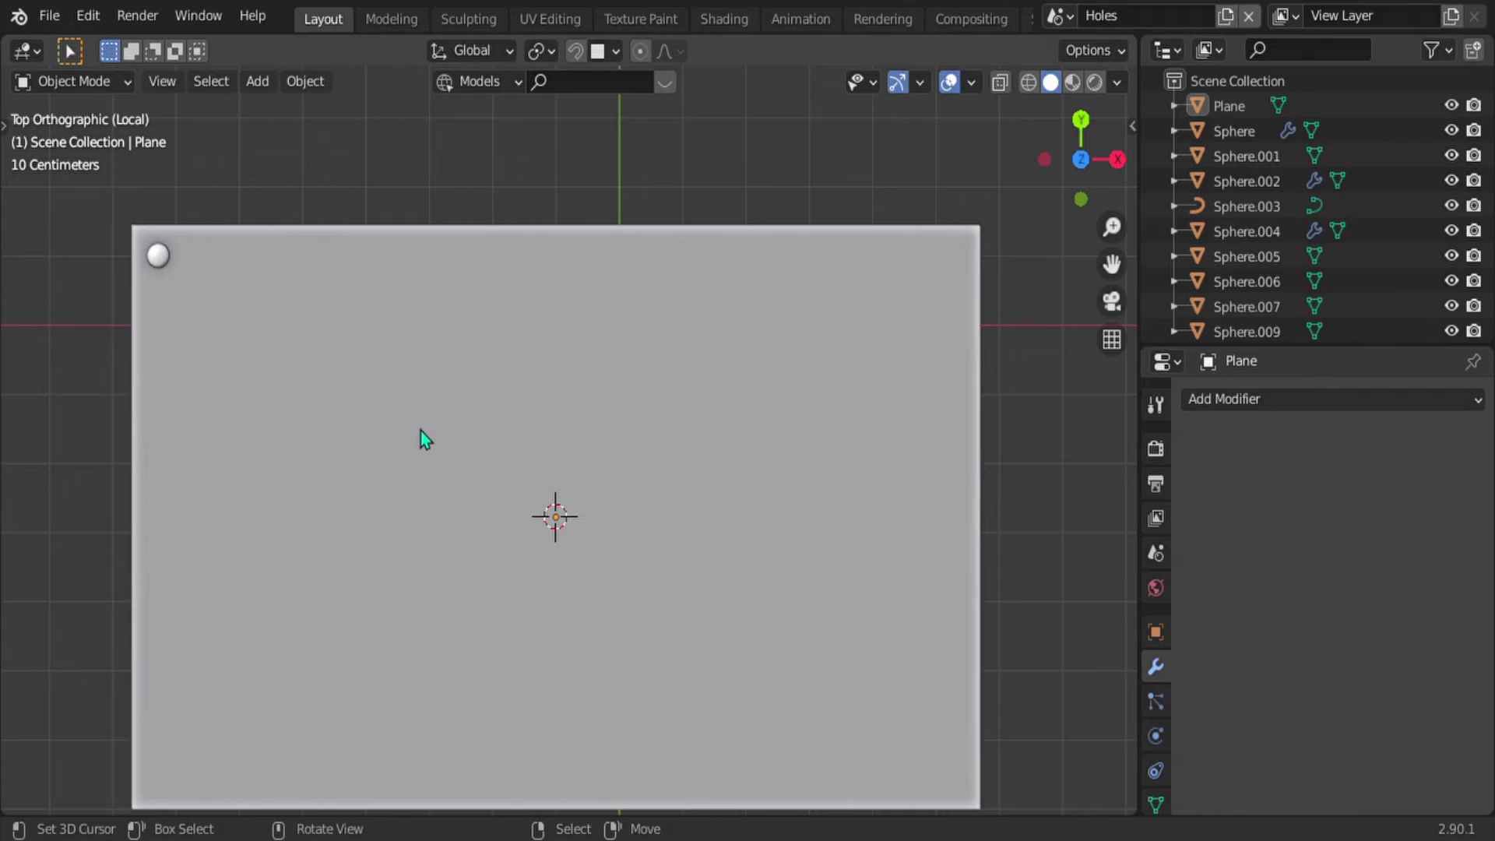
click(462, 445)
scroll(112, 263, up, 2)
shift+middle_drag(177, 320, 385, 508)
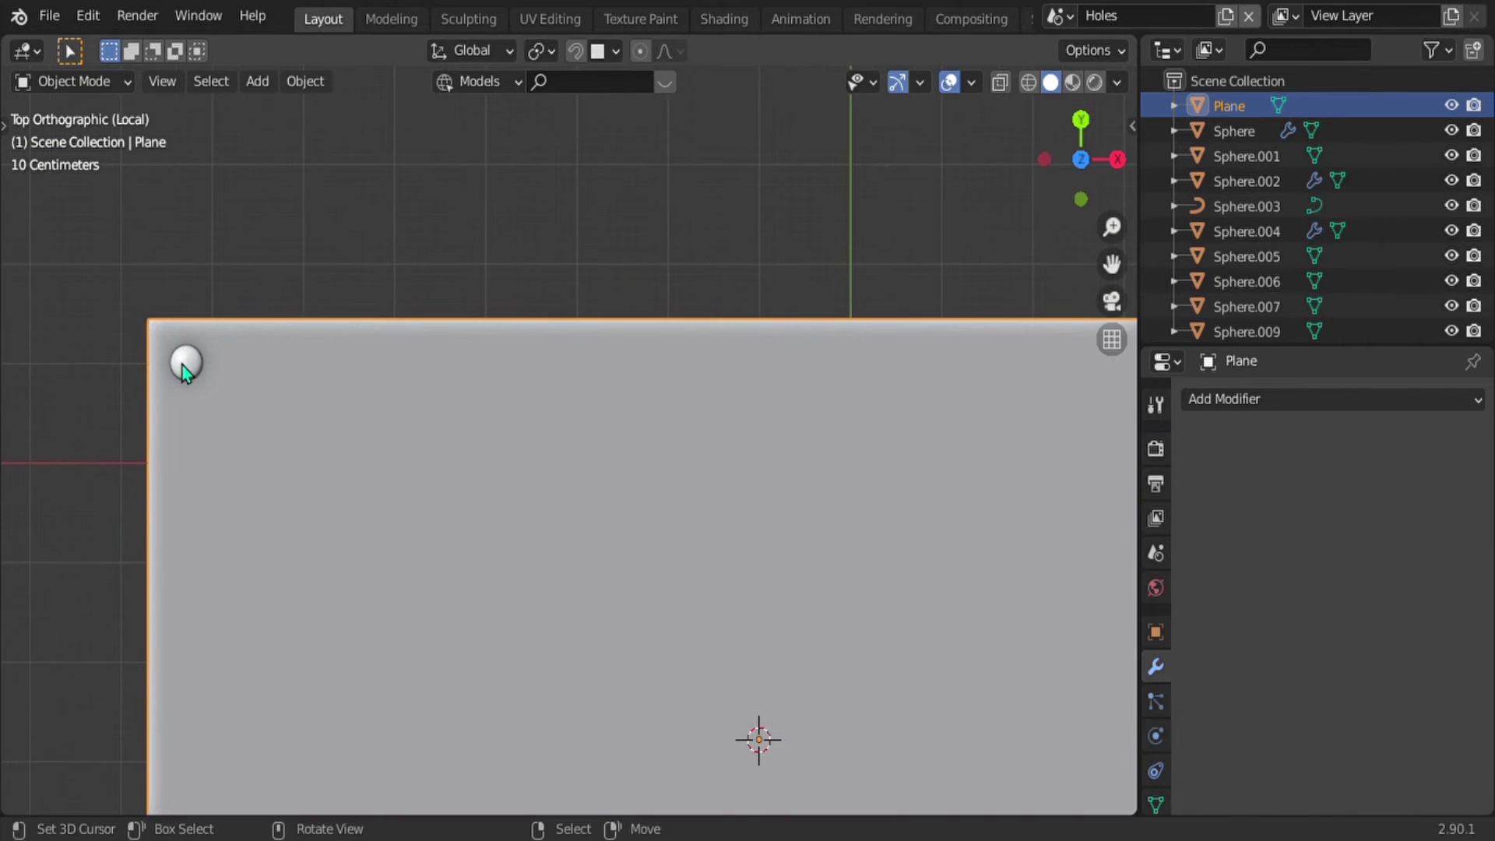
right_click(183, 366)
scroll(184, 366, up, 3)
shift+middle_drag(184, 366, 513, 477)
key(shift+a)
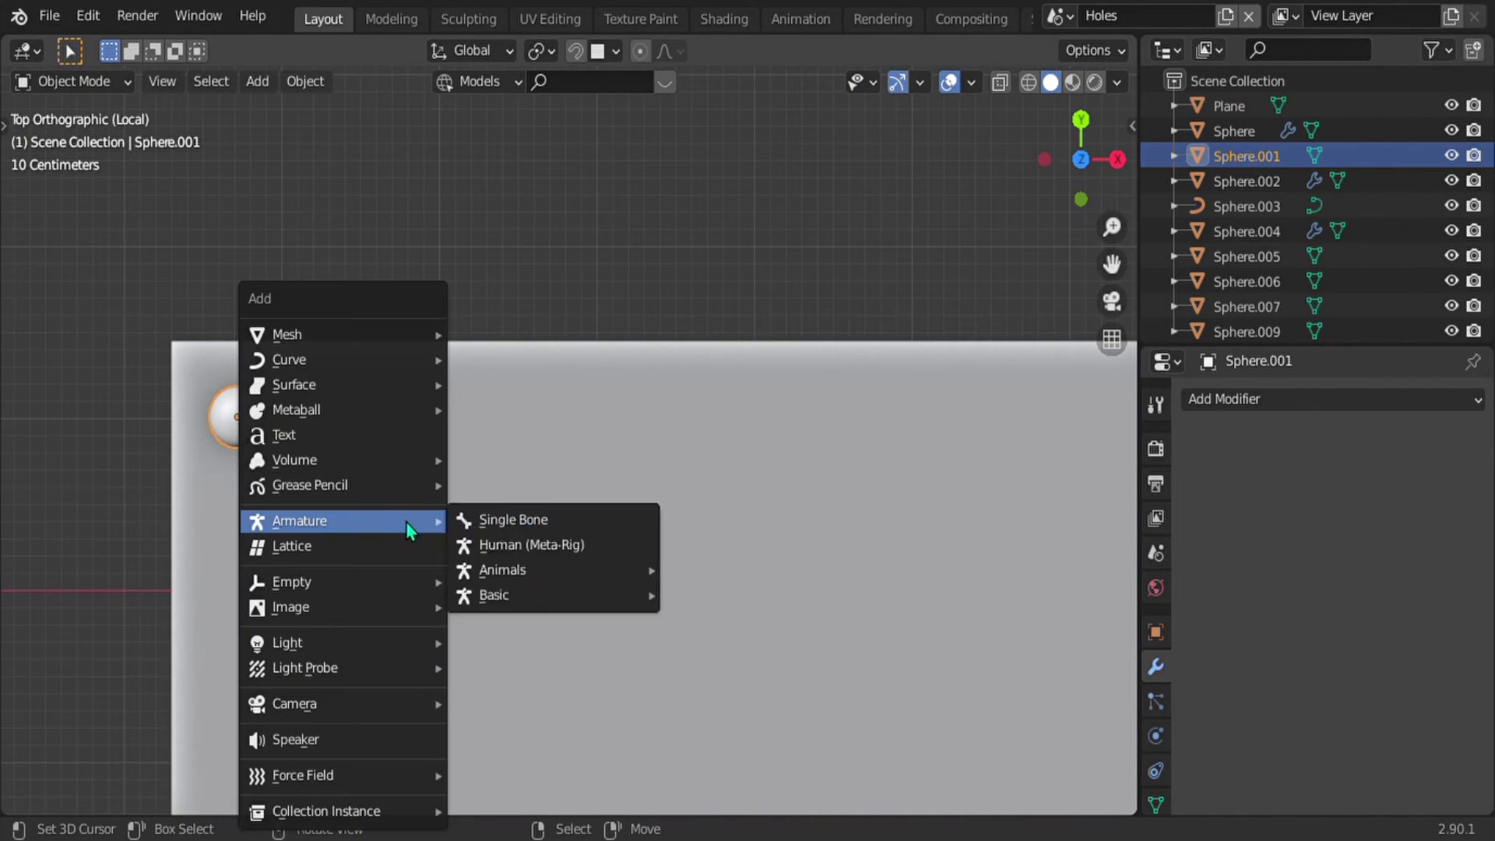
mouse_move(325, 349)
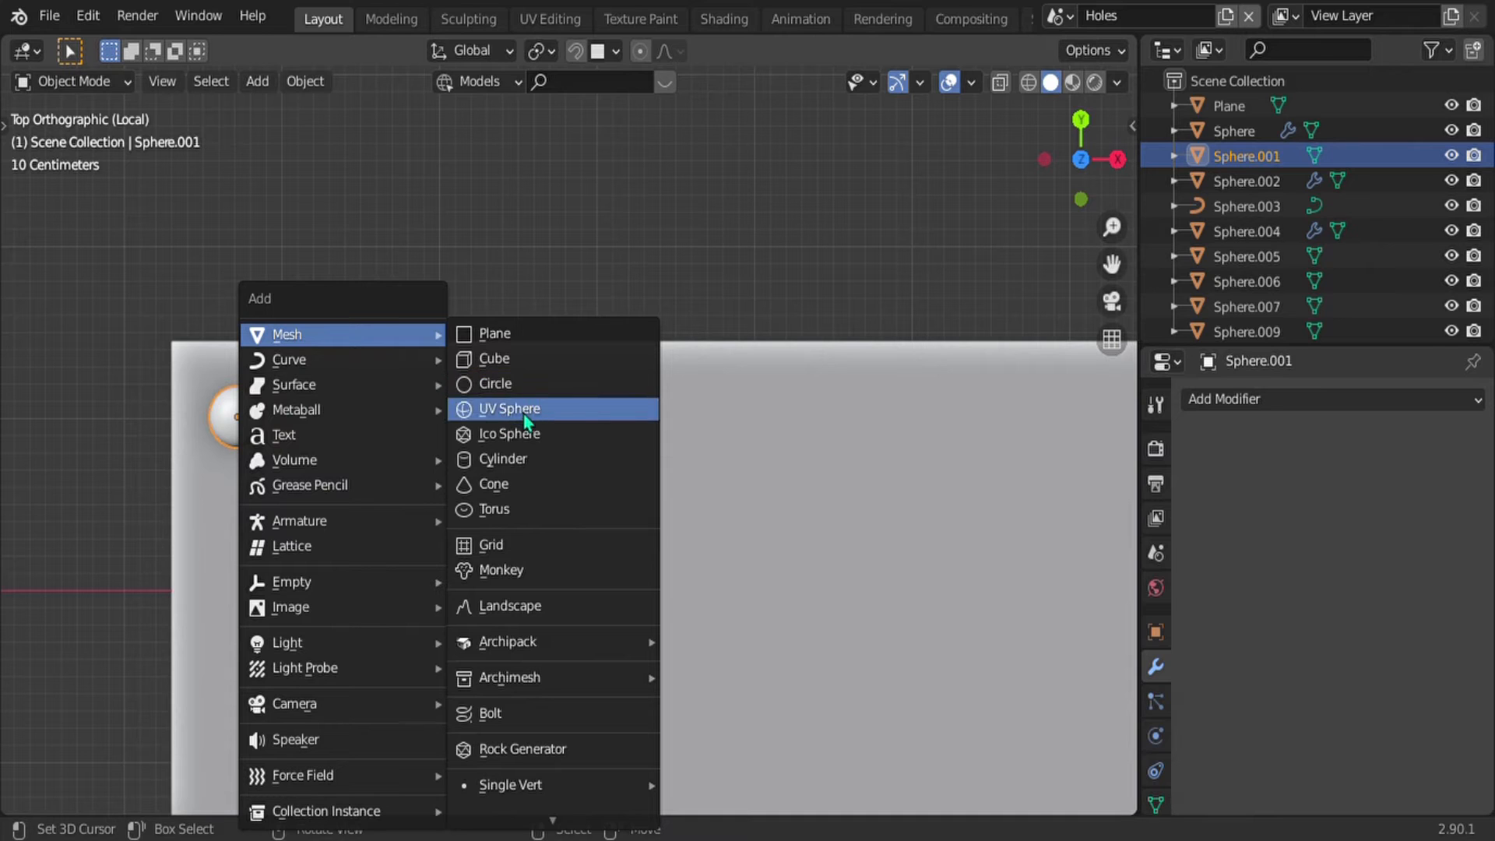
scroll(335, 288, down, 2)
scroll(364, 465, up, 2)
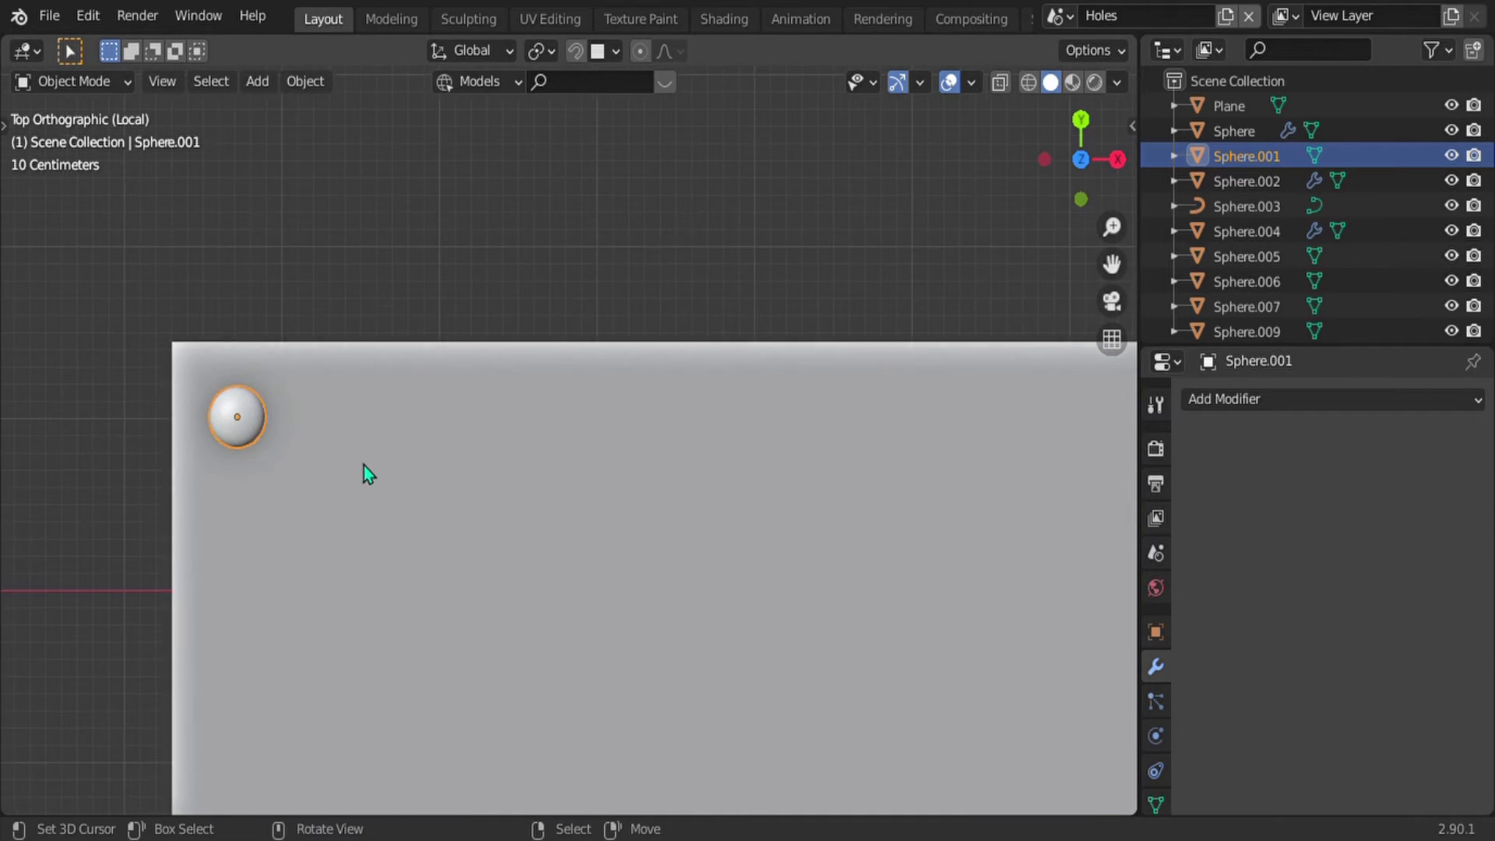
Step: Add an Array modifier to the corner sphere with a relative X offset of 1.190
shift+middle_drag(475, 512, 352, 419)
scroll(343, 405, down, 4)
scroll(265, 317, down, 2)
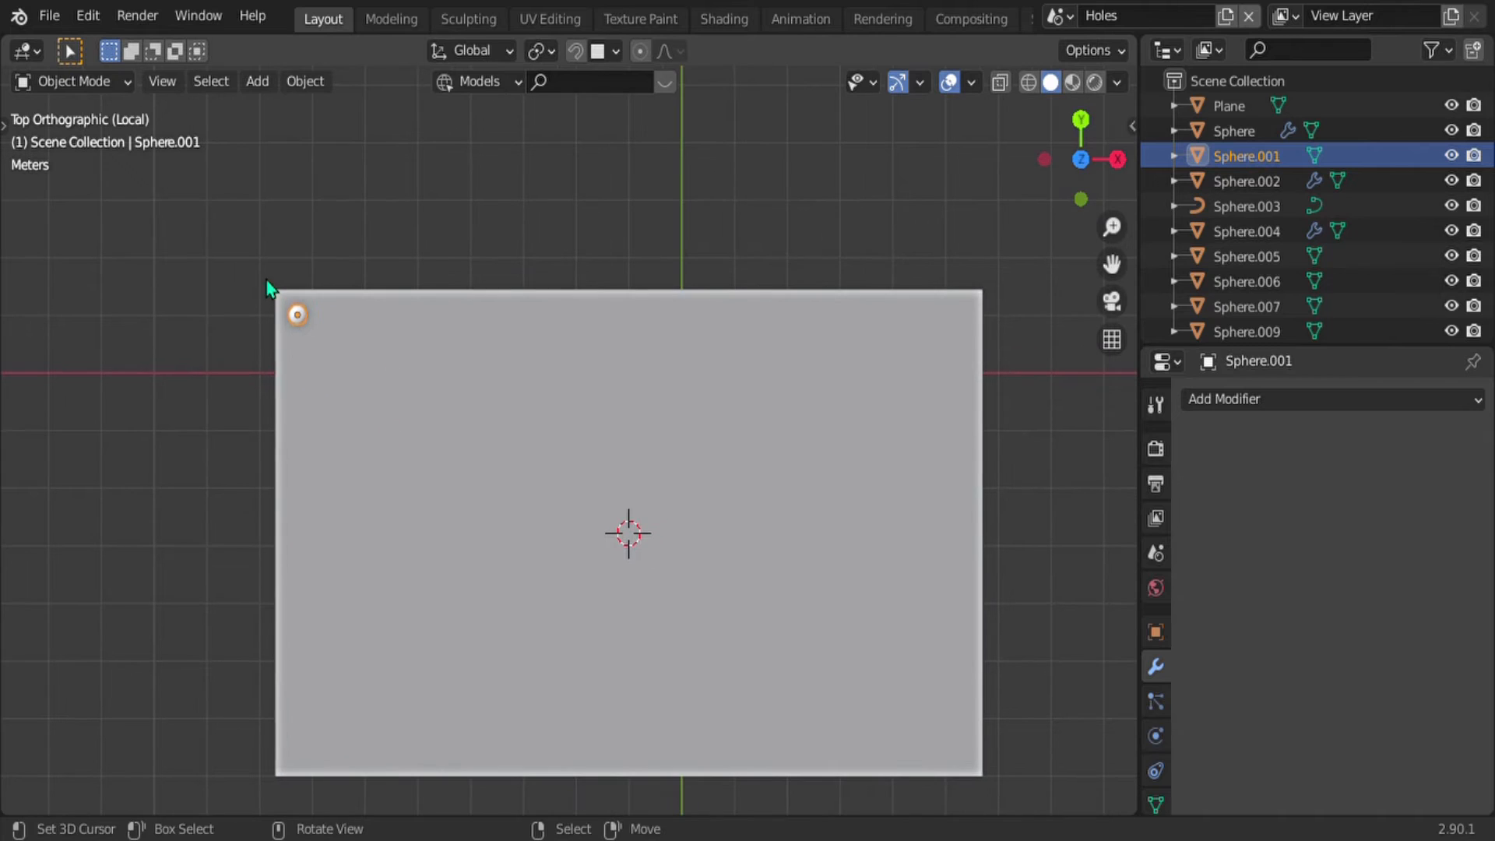
click(1158, 408)
click(1157, 666)
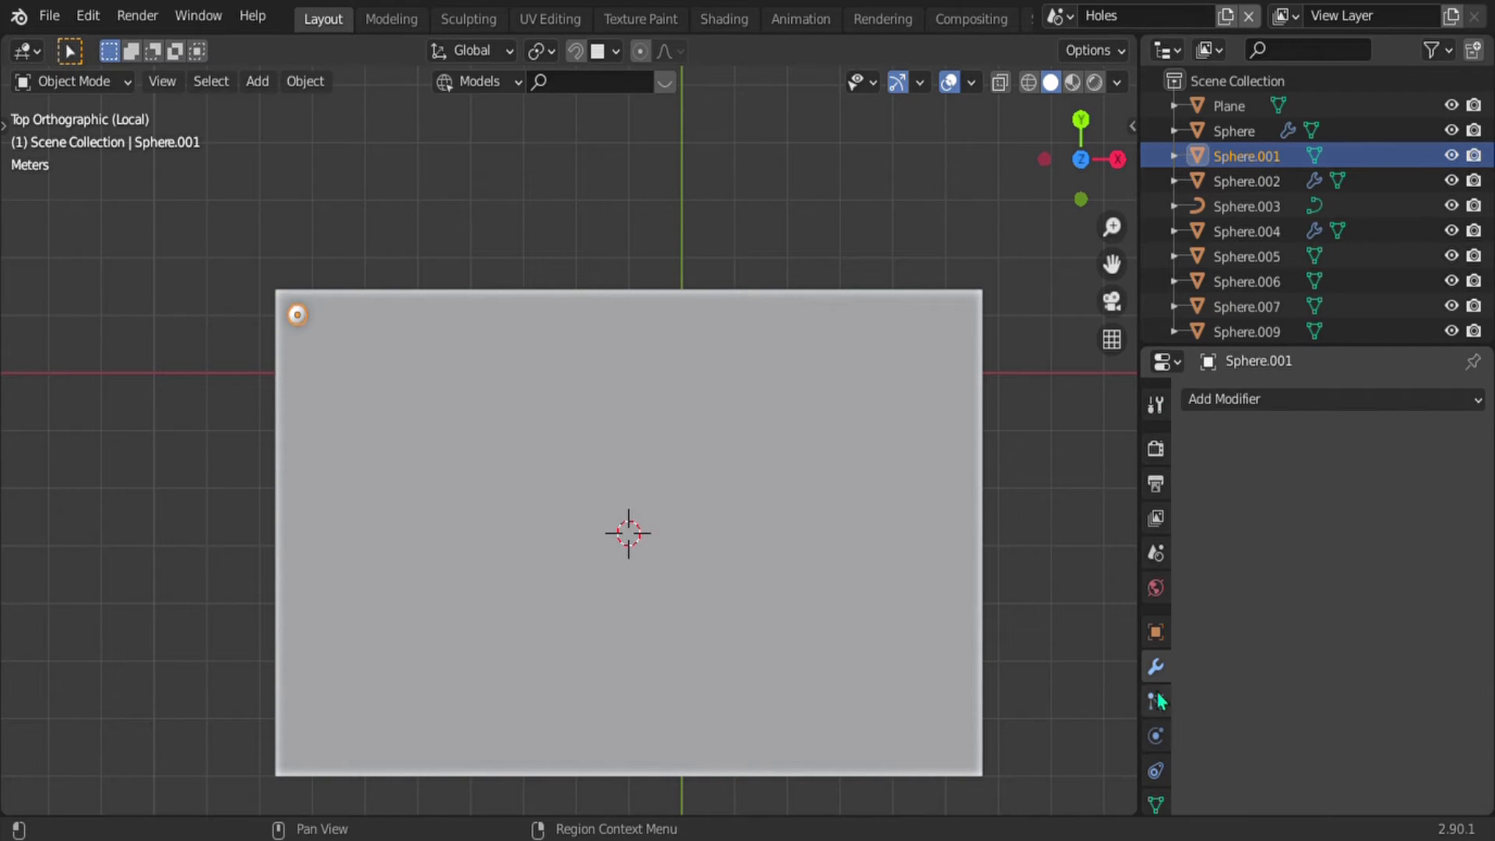
click(1246, 400)
click(1013, 455)
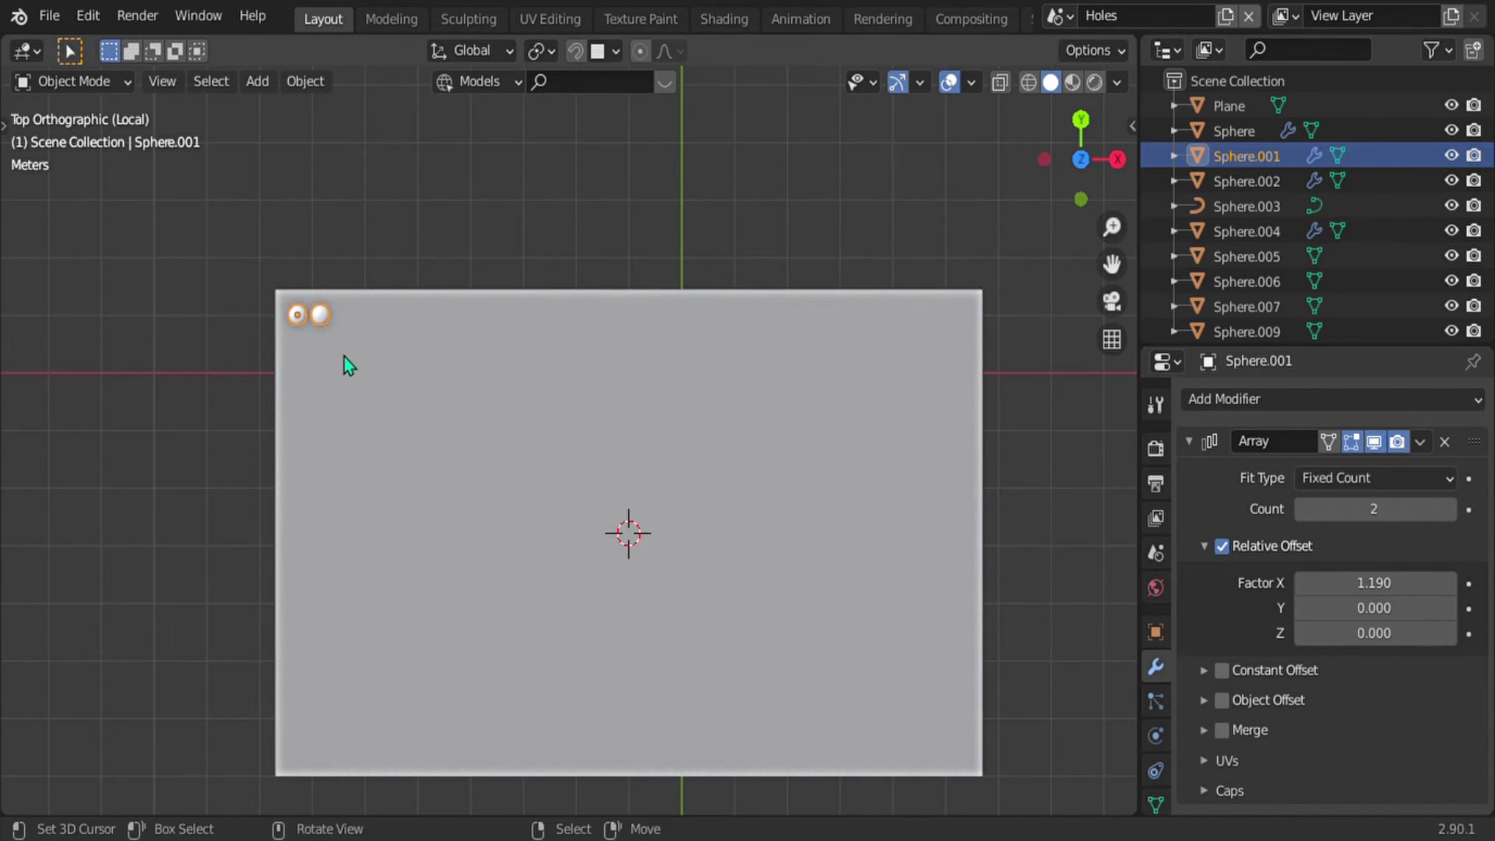
Step: Set the array's count to 27 and its relative X offset to 1.335 so the row spans the plane's width
scroll(343, 360, up, 3)
shift+middle_drag(334, 294, 651, 437)
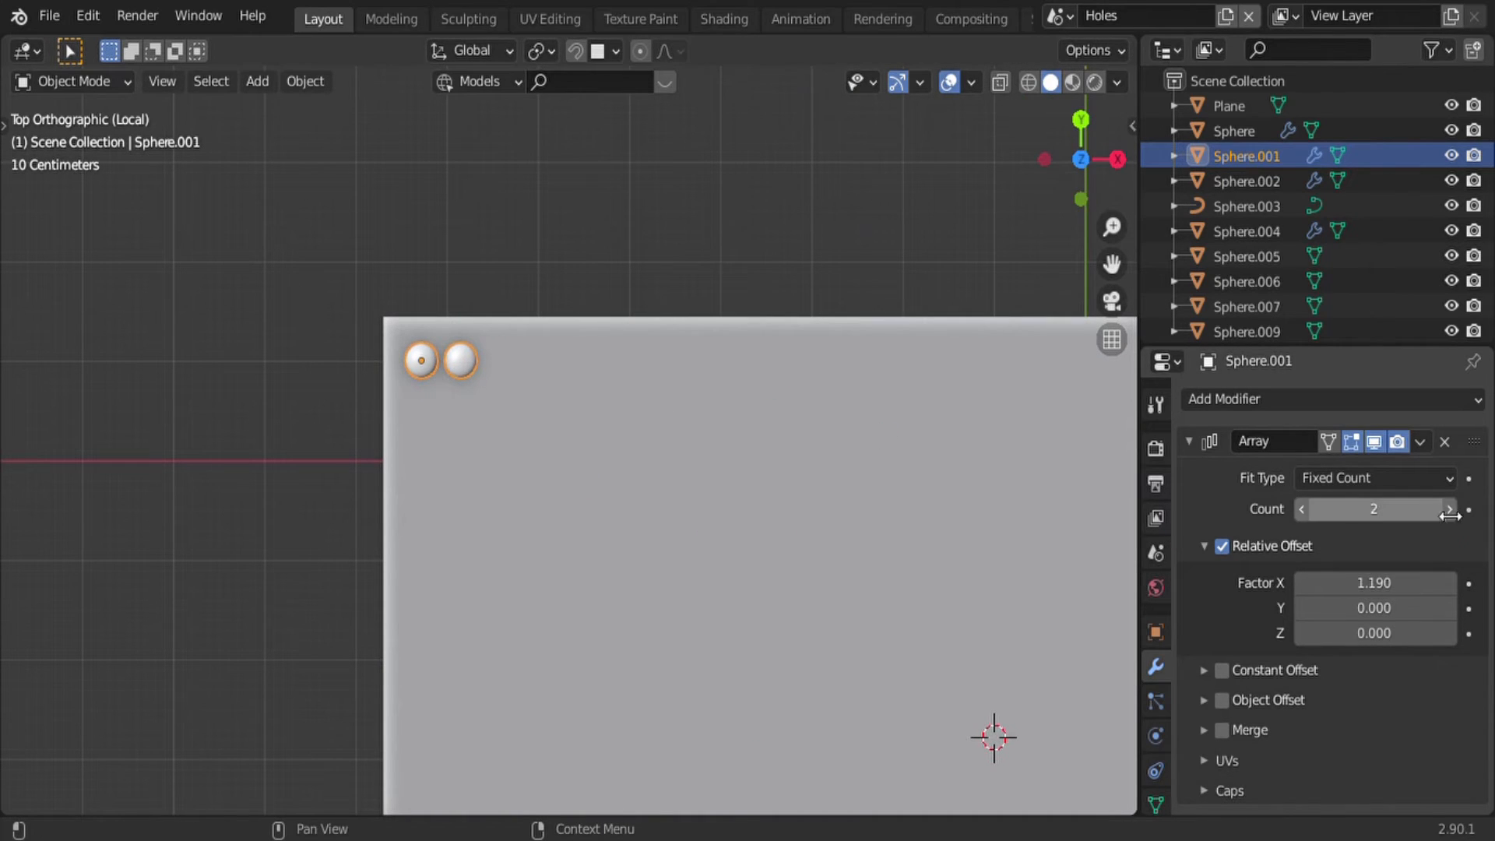
drag(1394, 509, 1447, 509)
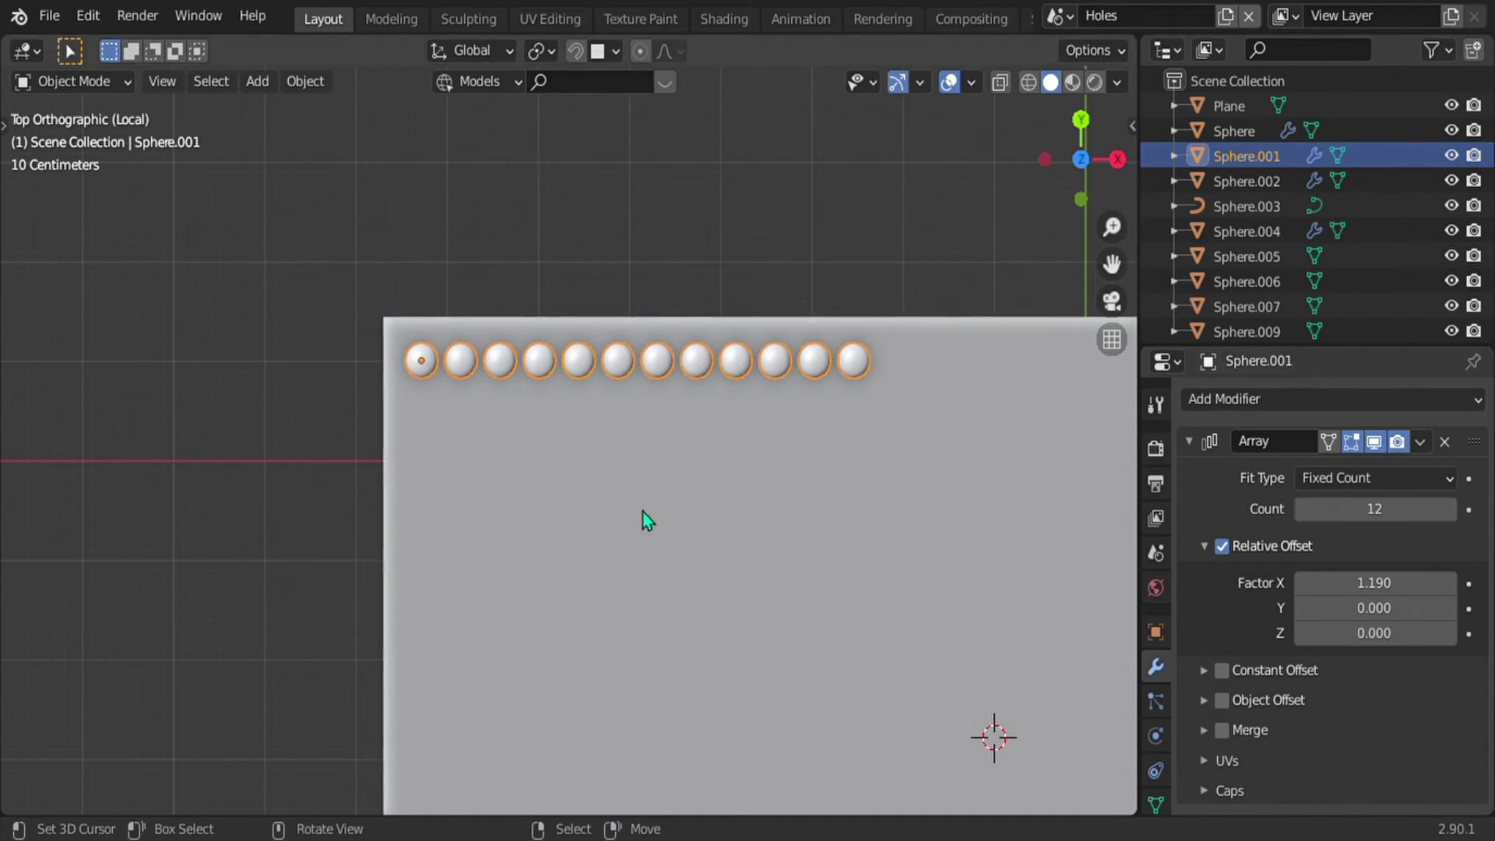
scroll(643, 513, down, 3)
shift+middle_drag(679, 512, 367, 530)
scroll(368, 529, down, 2)
drag(1355, 510, 1363, 510)
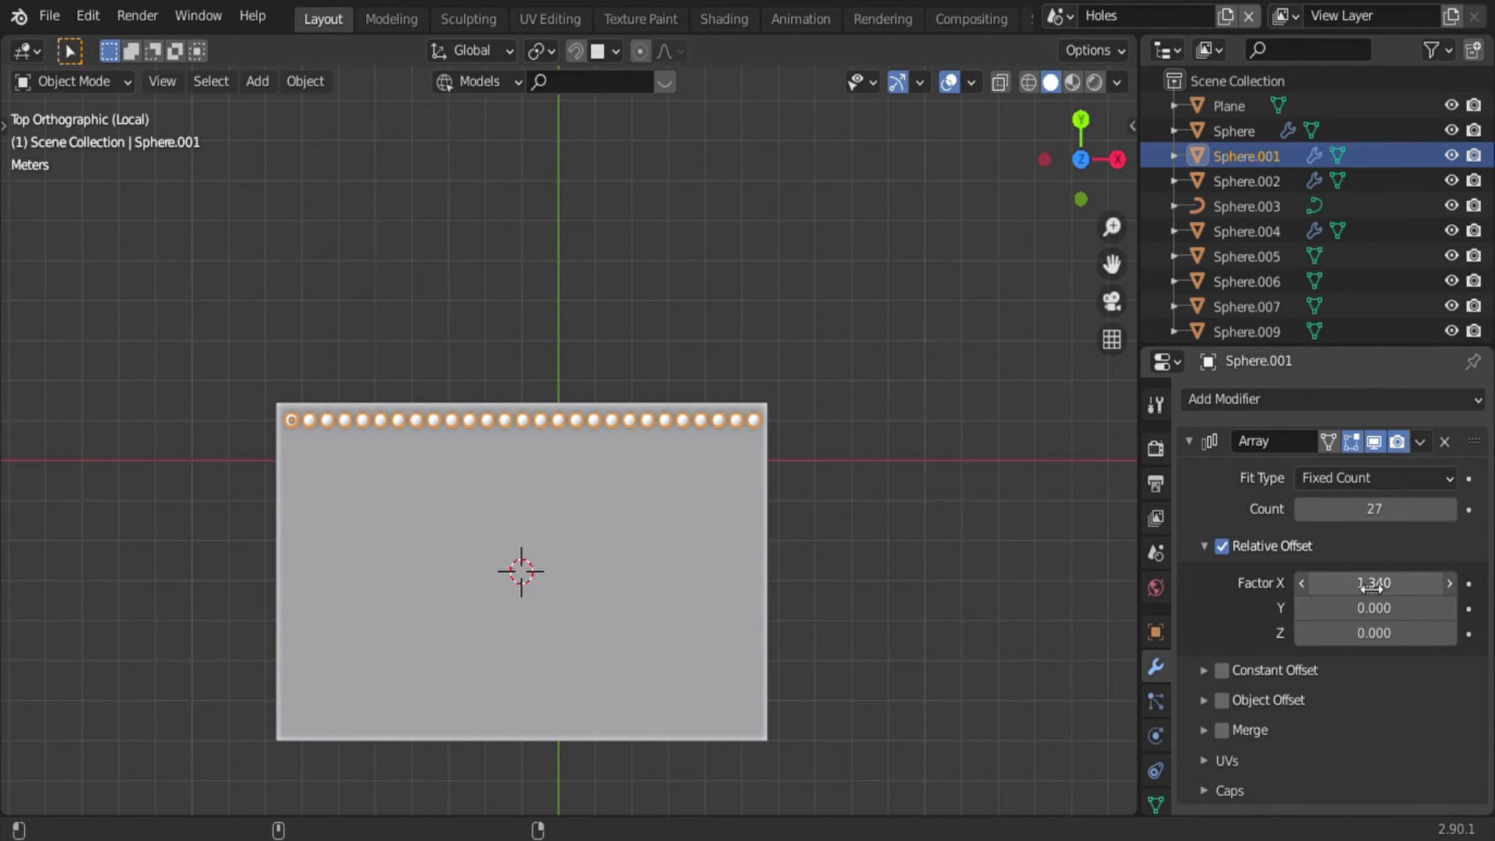
scroll(274, 437, up, 1)
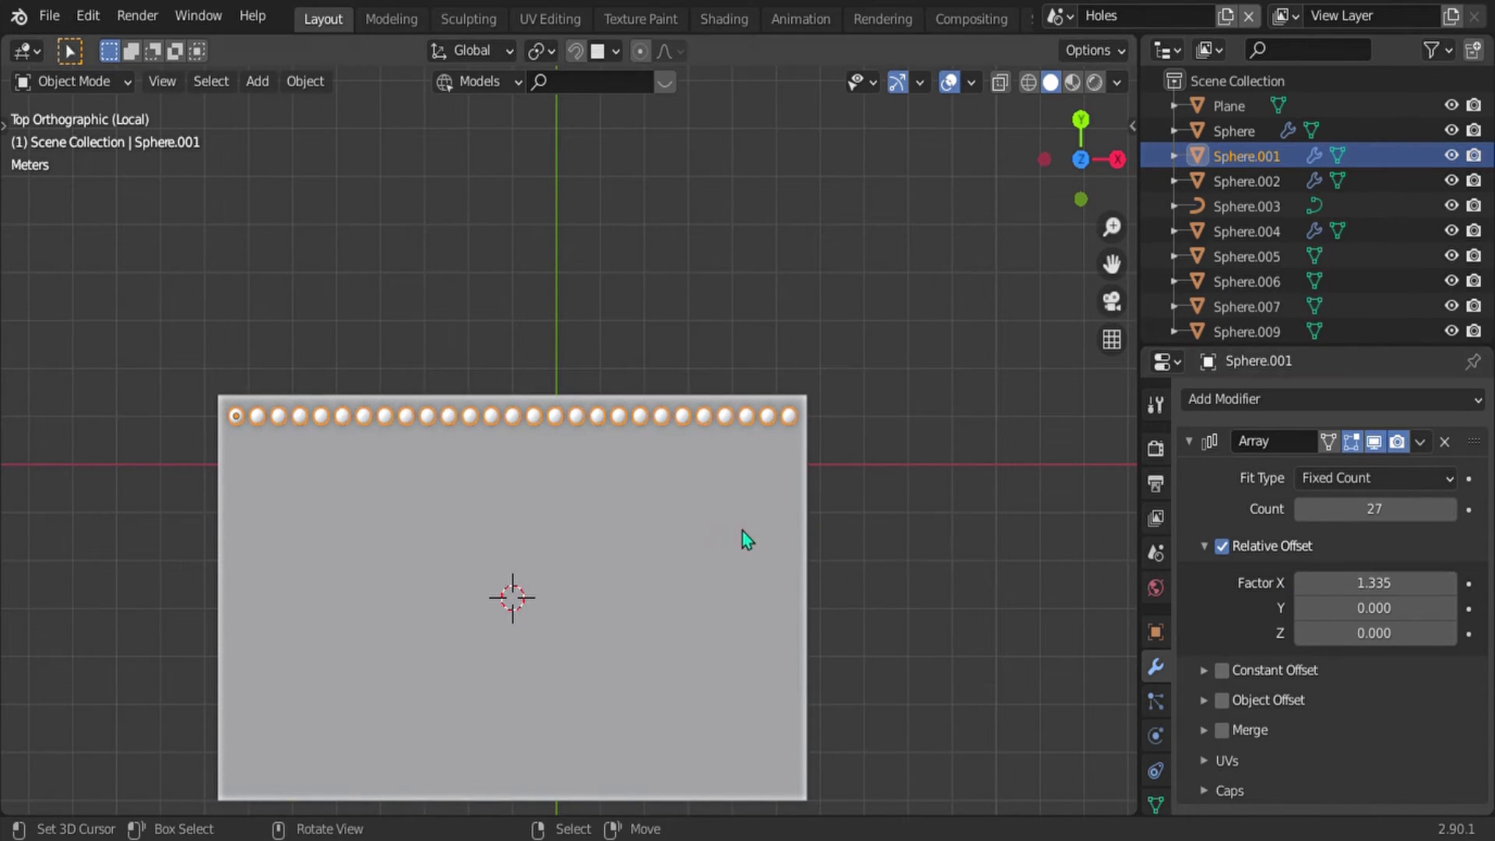
shift+middle_drag(514, 467, 559, 384)
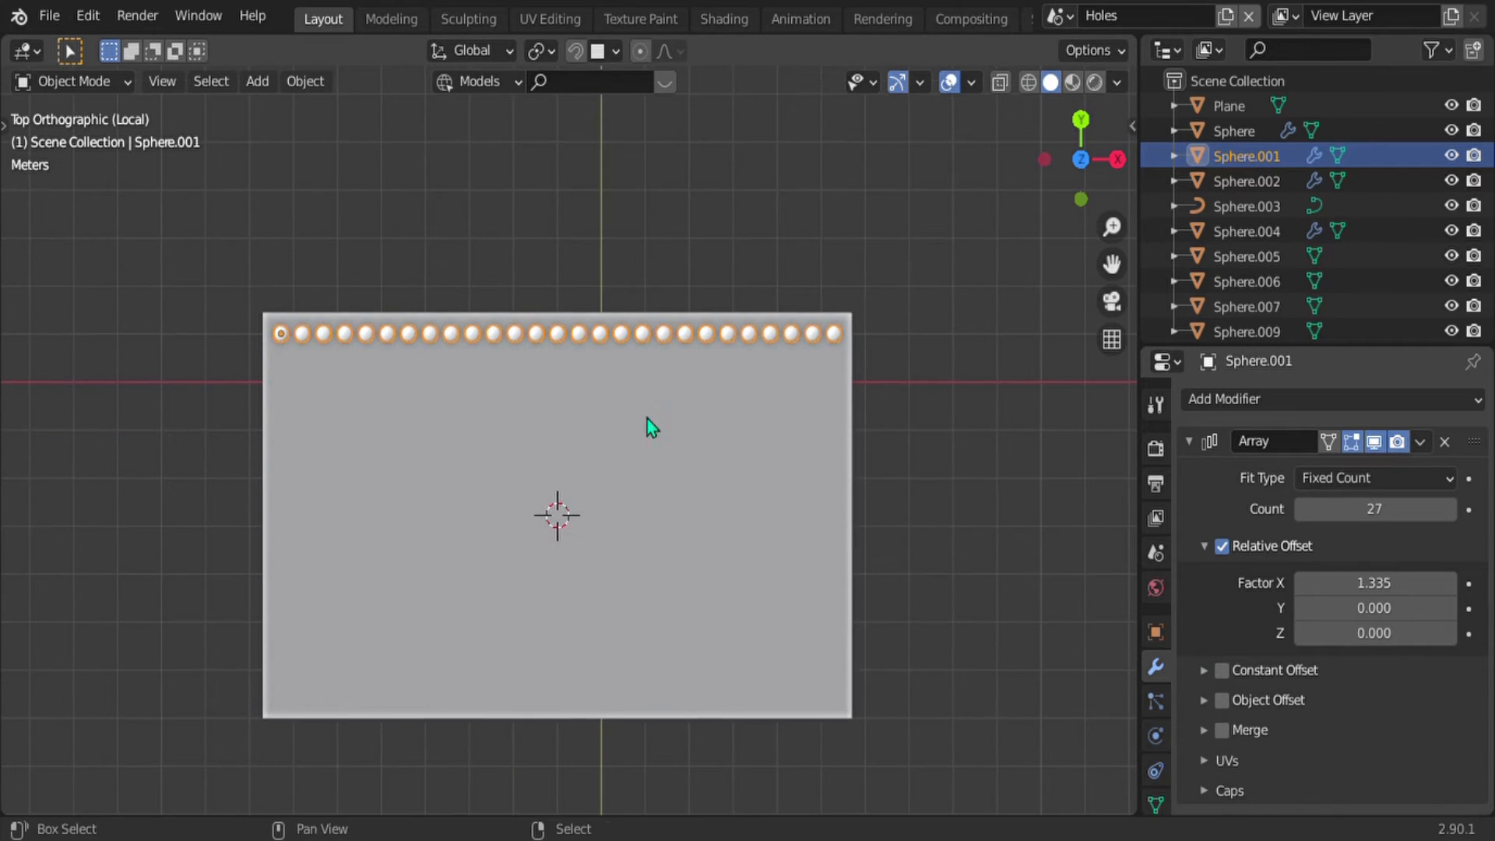
Step: Add a second Array modifier to the sphere row and set its relative X offset to 0
click(1189, 442)
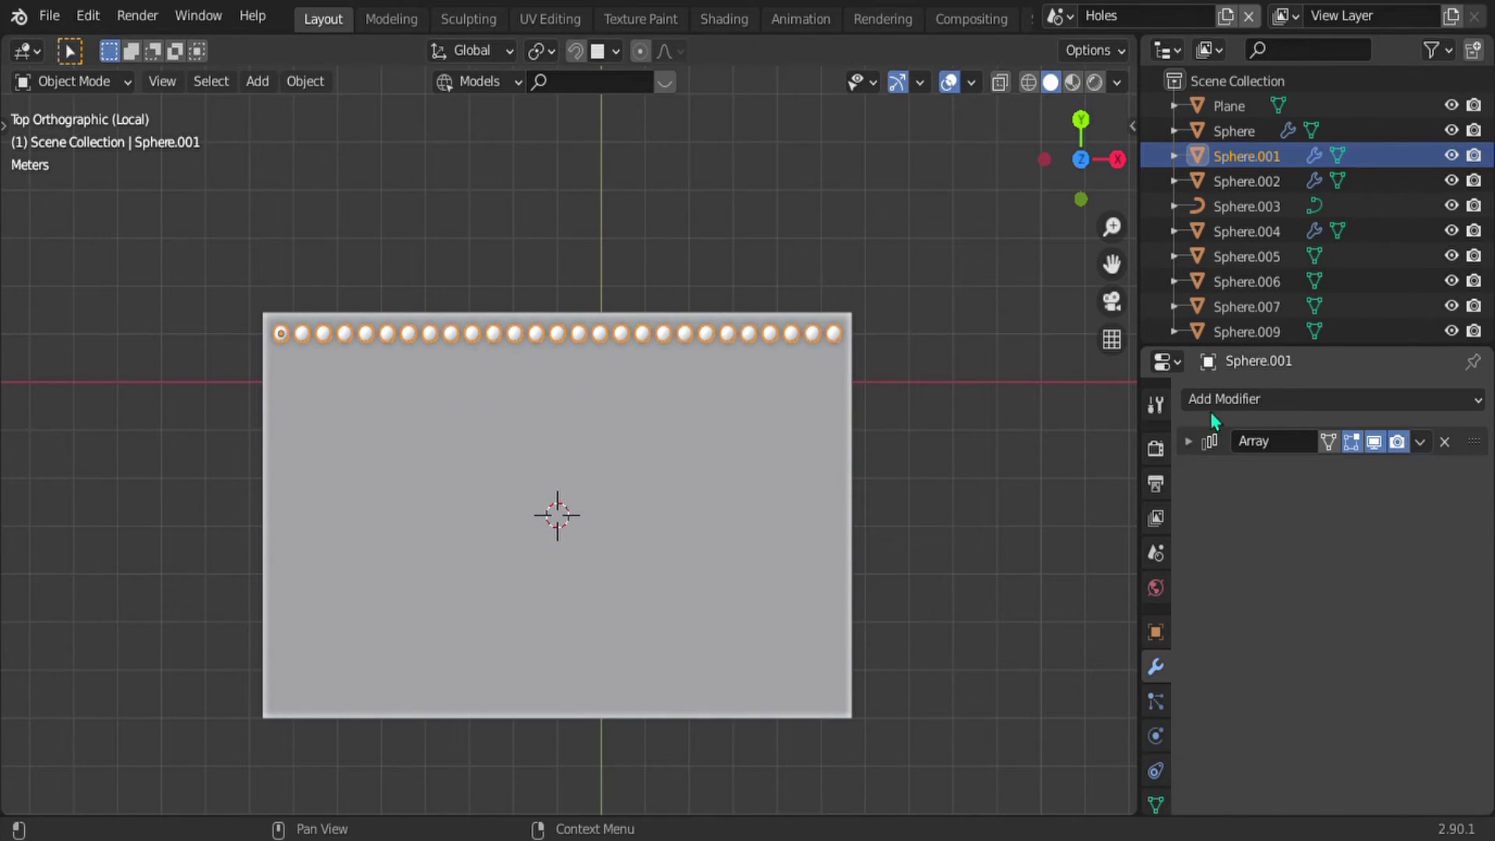
click(1221, 401)
click(1039, 468)
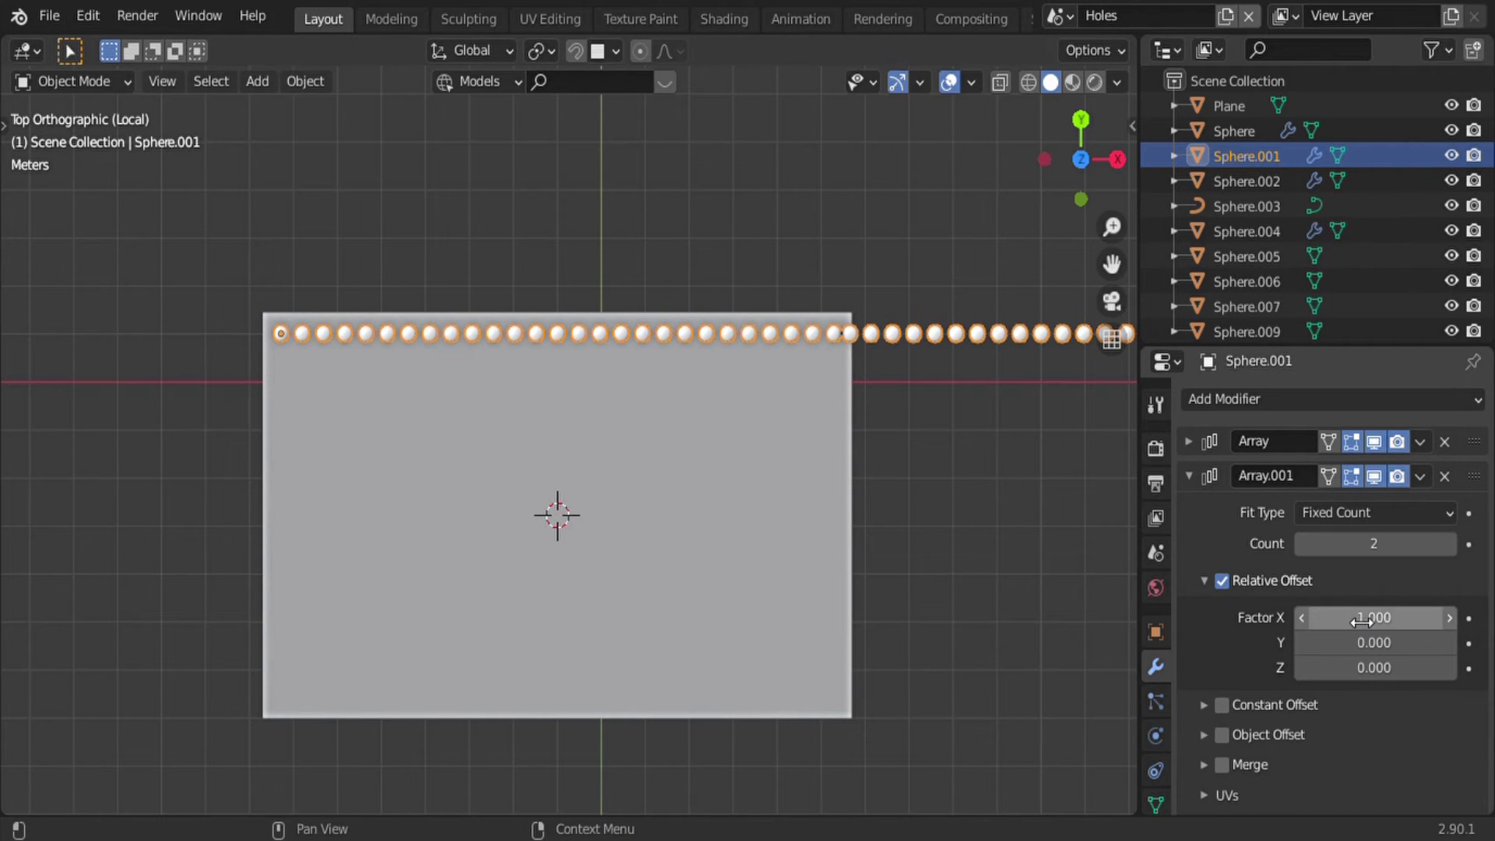
text(0)
key(Return)
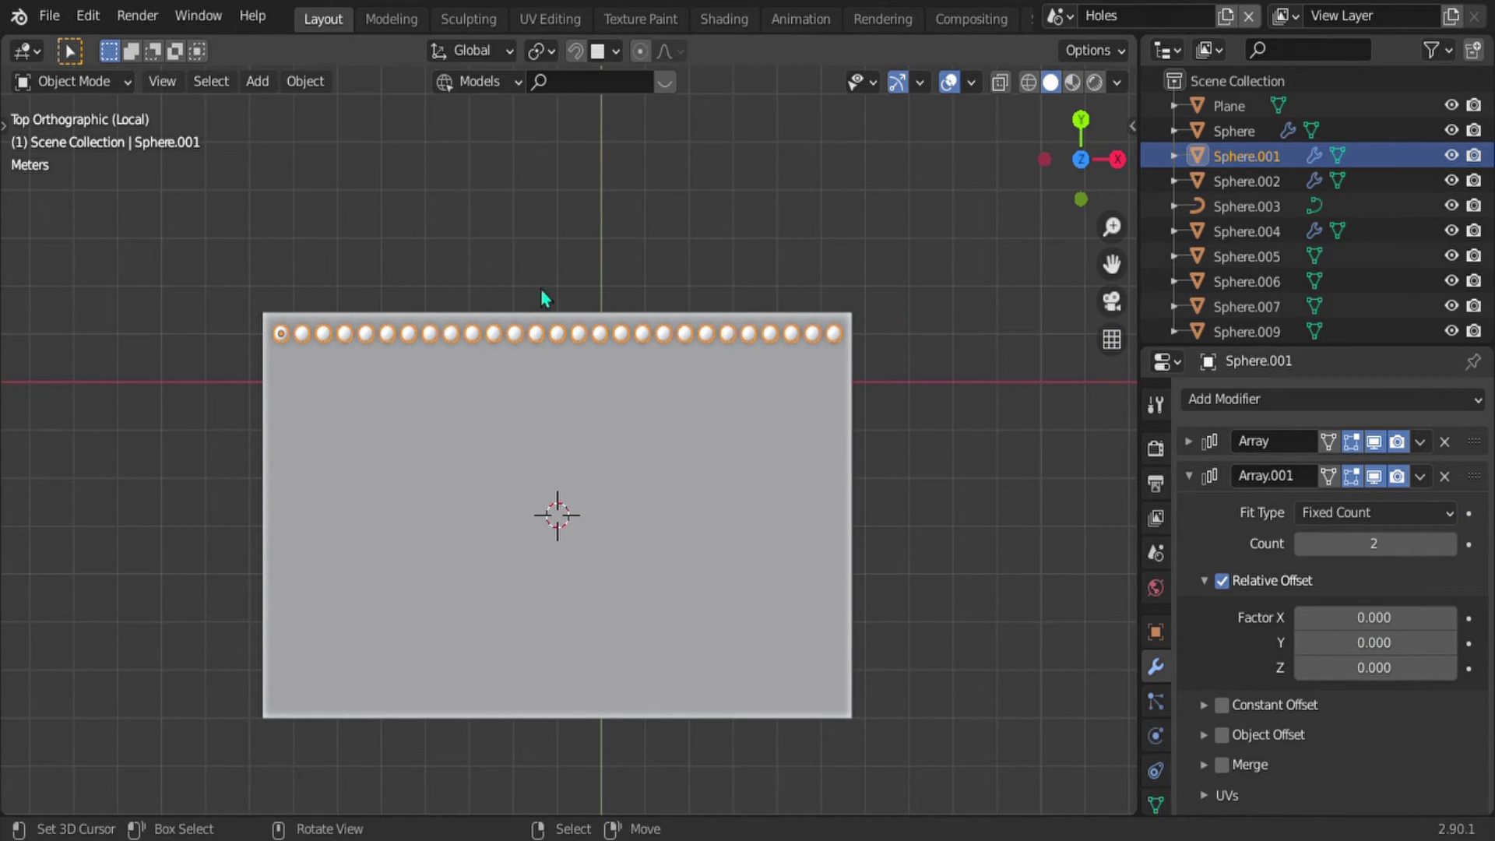
Step: Set the second array's relative Y offset to -1.335, using the first array's spacing in the opposite direction
drag(1375, 643, 1297, 643)
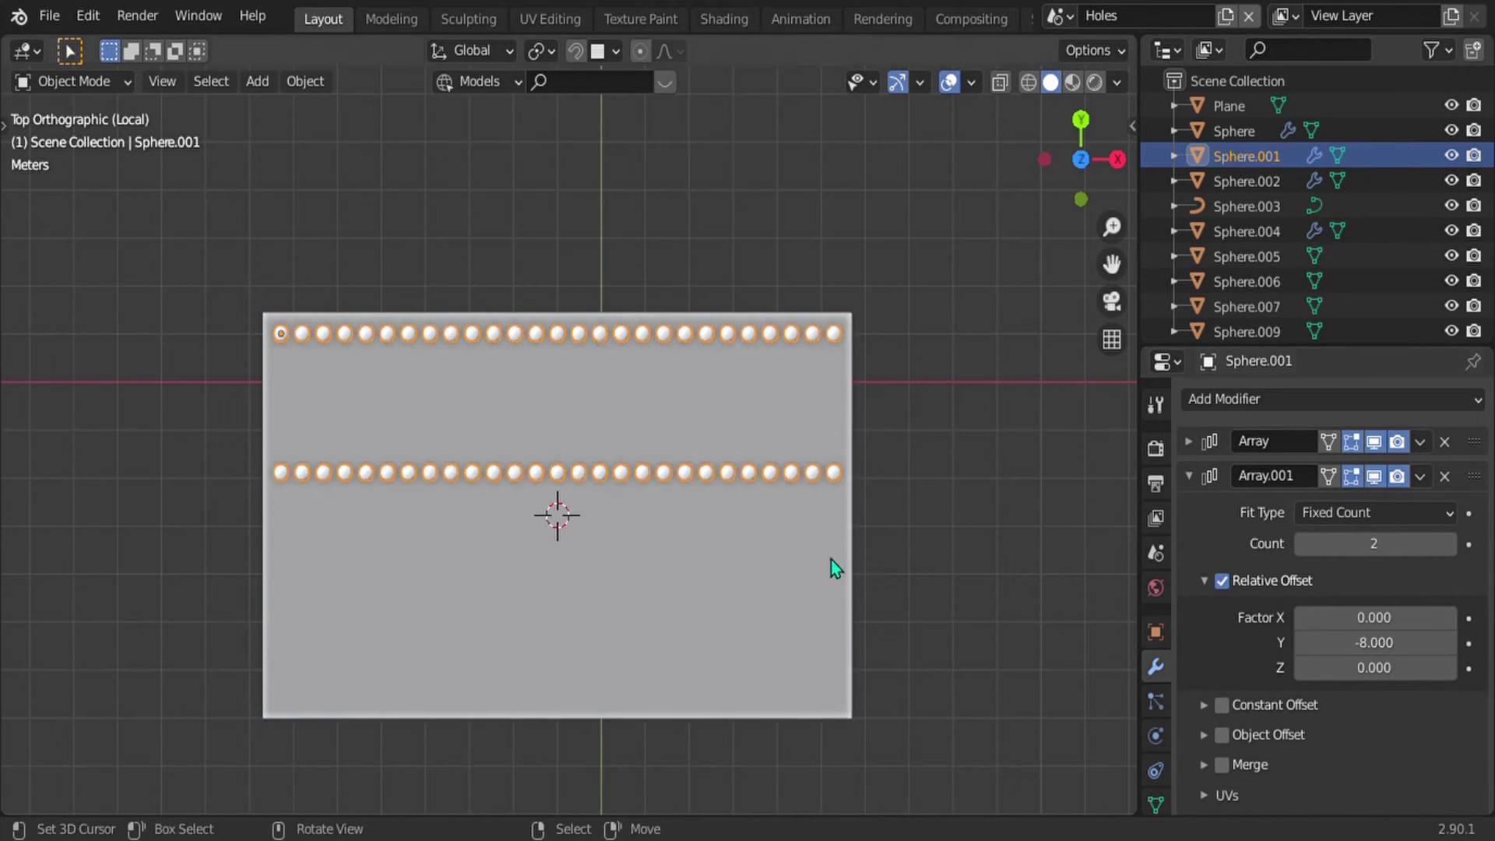
click(1189, 442)
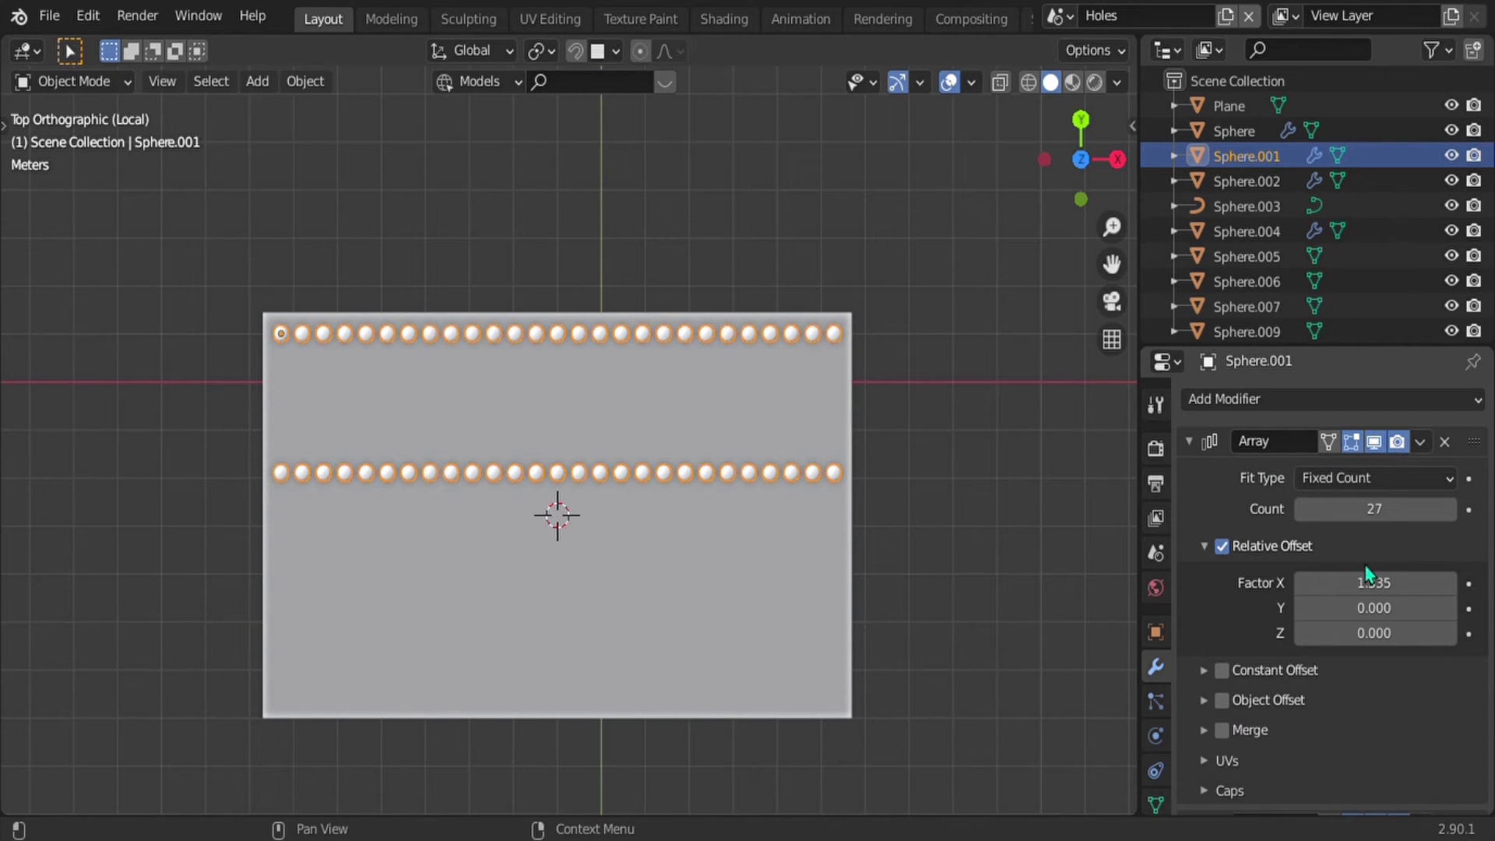
click(1189, 441)
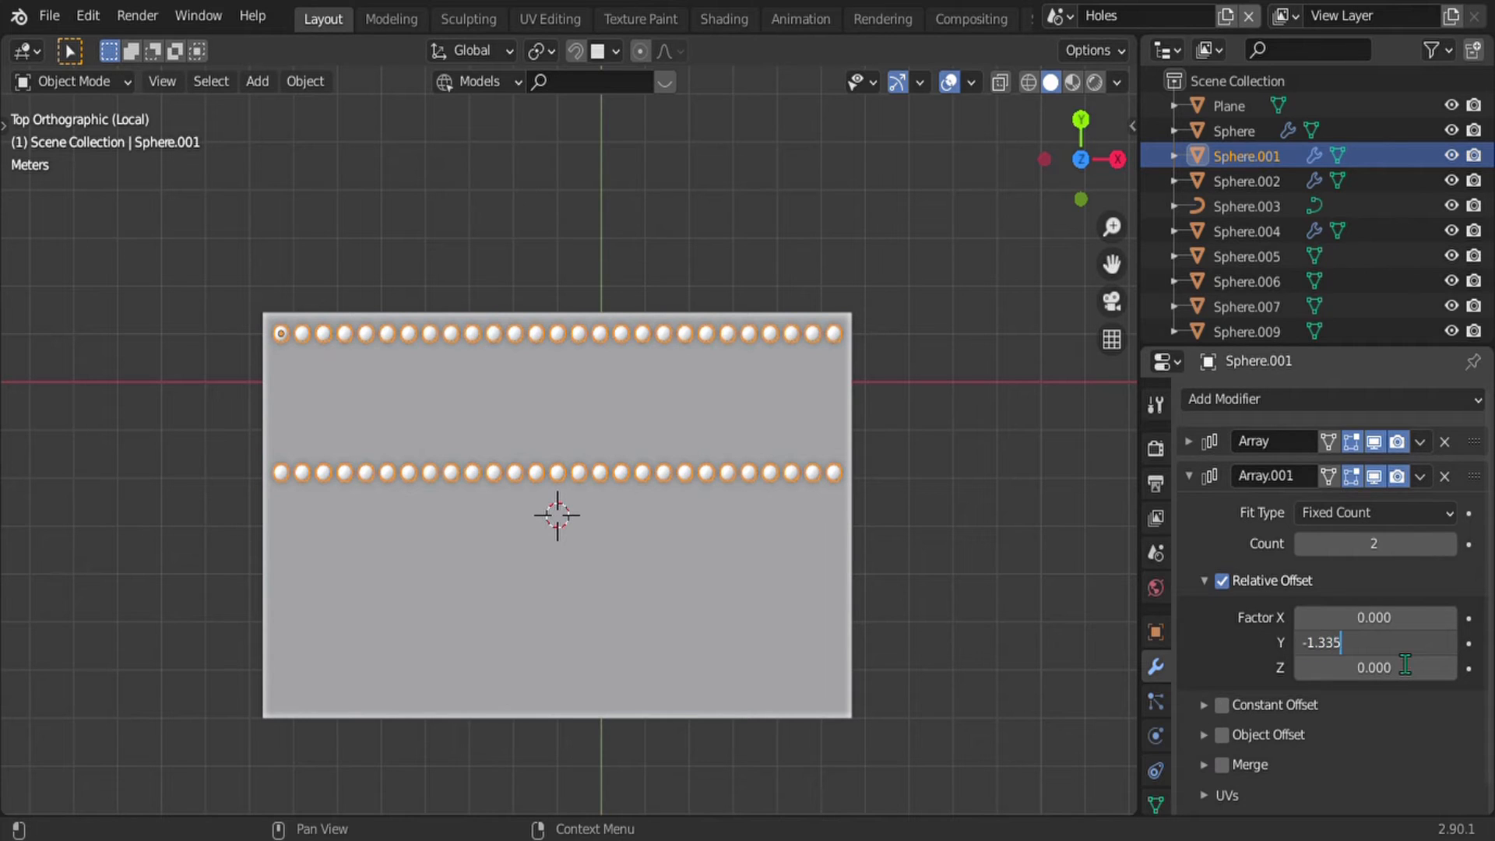
key(Return)
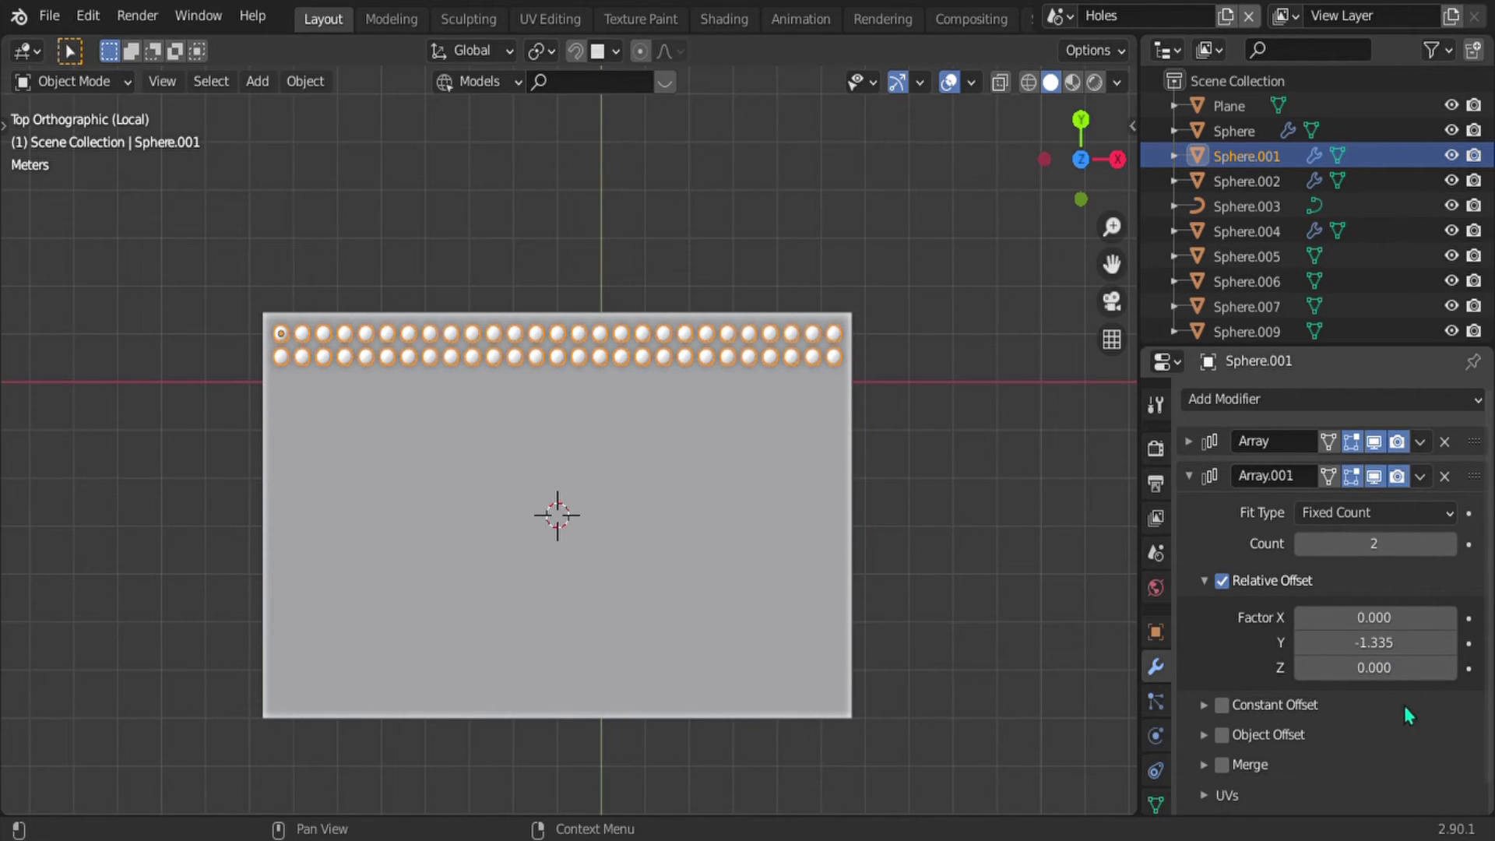
Step: Set the second array's count to 17 so the rows of spheres fill the plane's height
click(1451, 544)
click(1450, 544)
click(1451, 544)
click(1451, 543)
click(1450, 544)
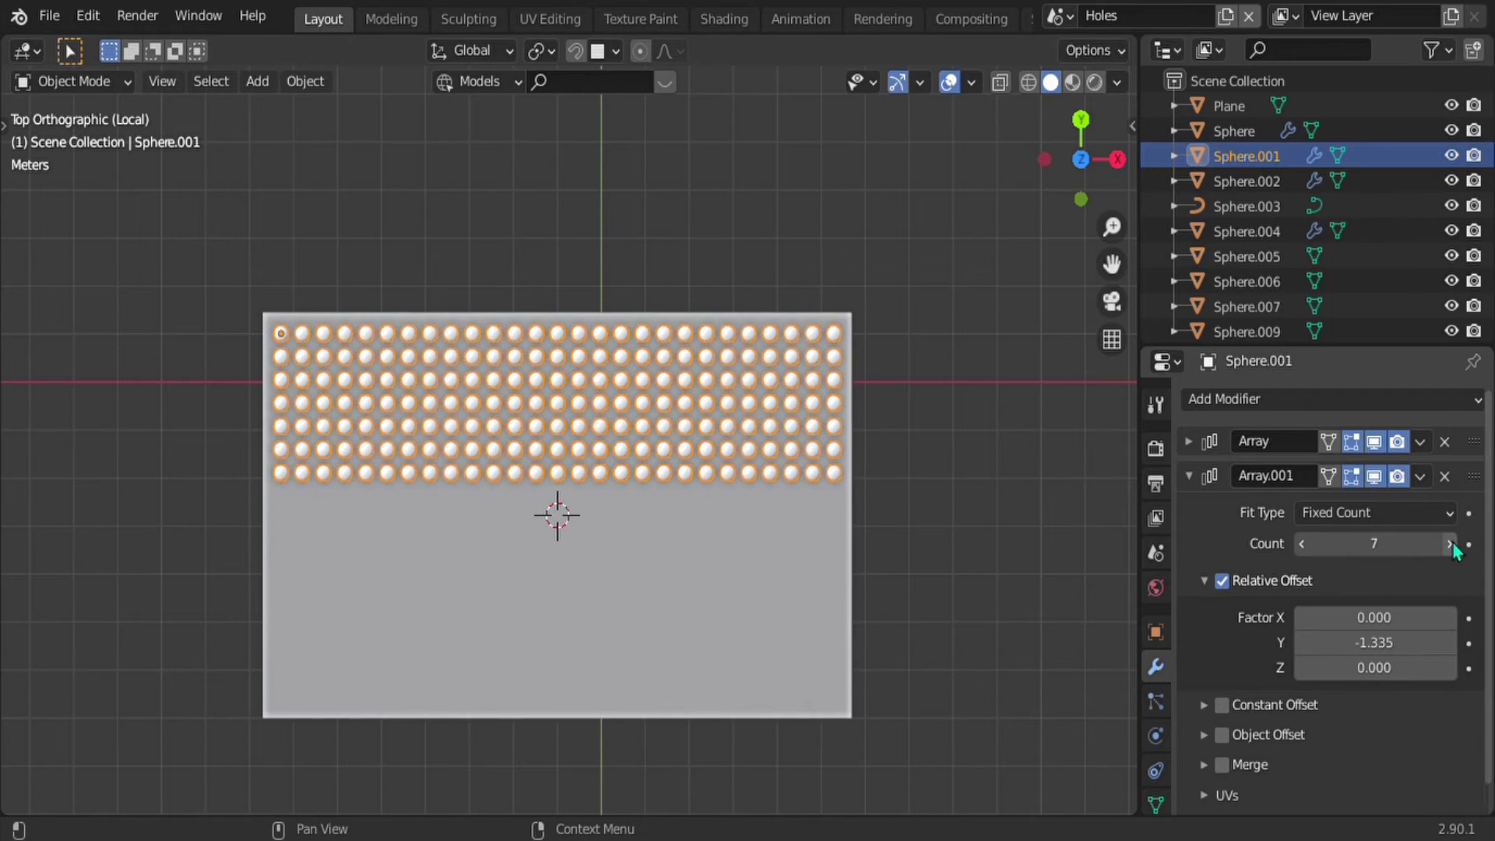
click(1450, 543)
click(1451, 544)
double_click(1451, 544)
triple_click(1451, 544)
double_click(1451, 543)
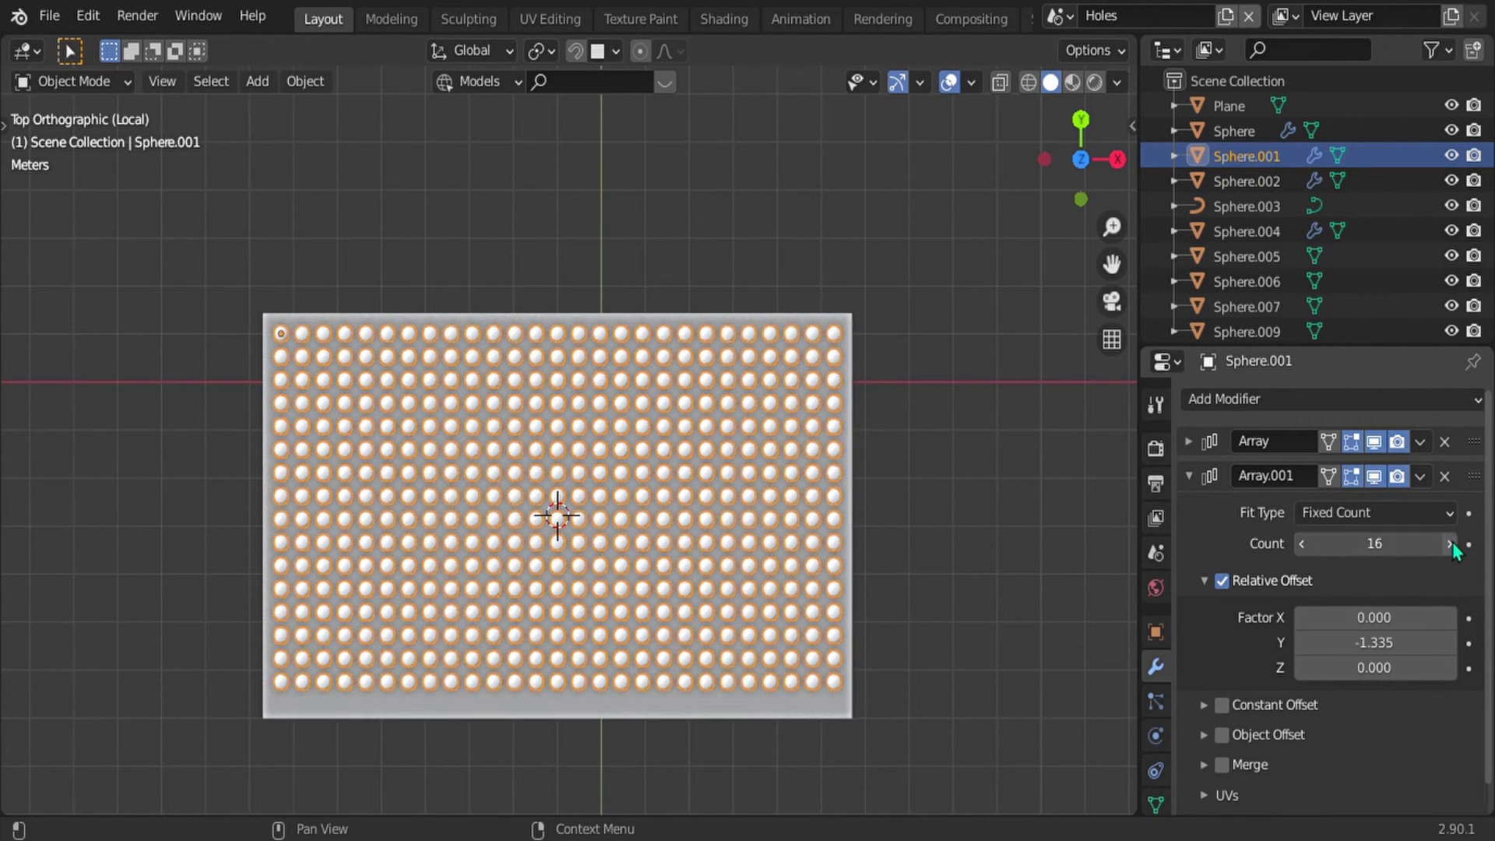
double_click(1451, 543)
click(1308, 546)
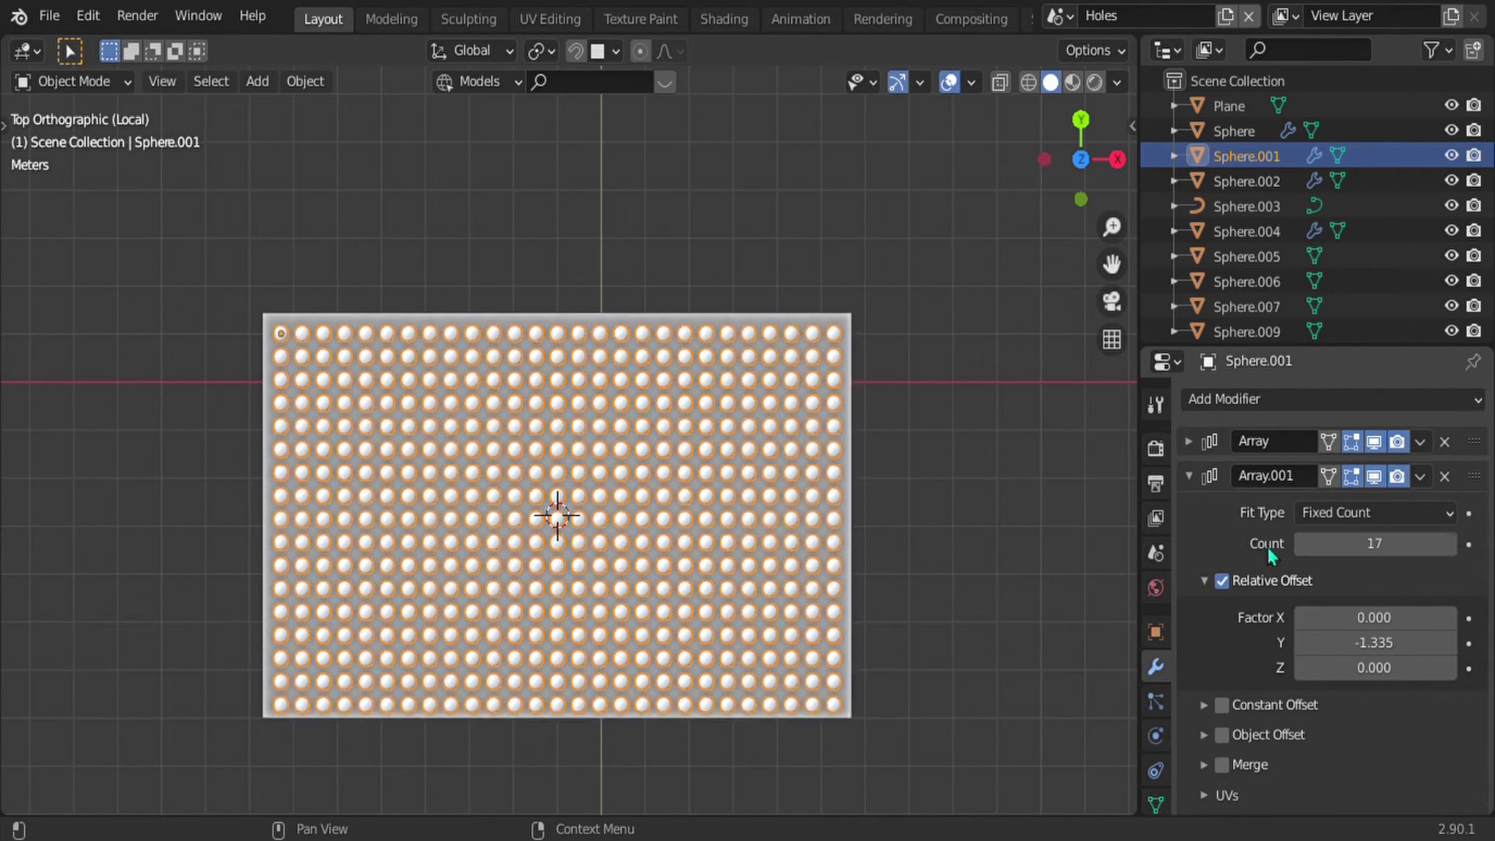
Step: Move the plane's lower edge slightly down along Y in Edit Mode to widen the margin below the last sphere row
click(837, 328)
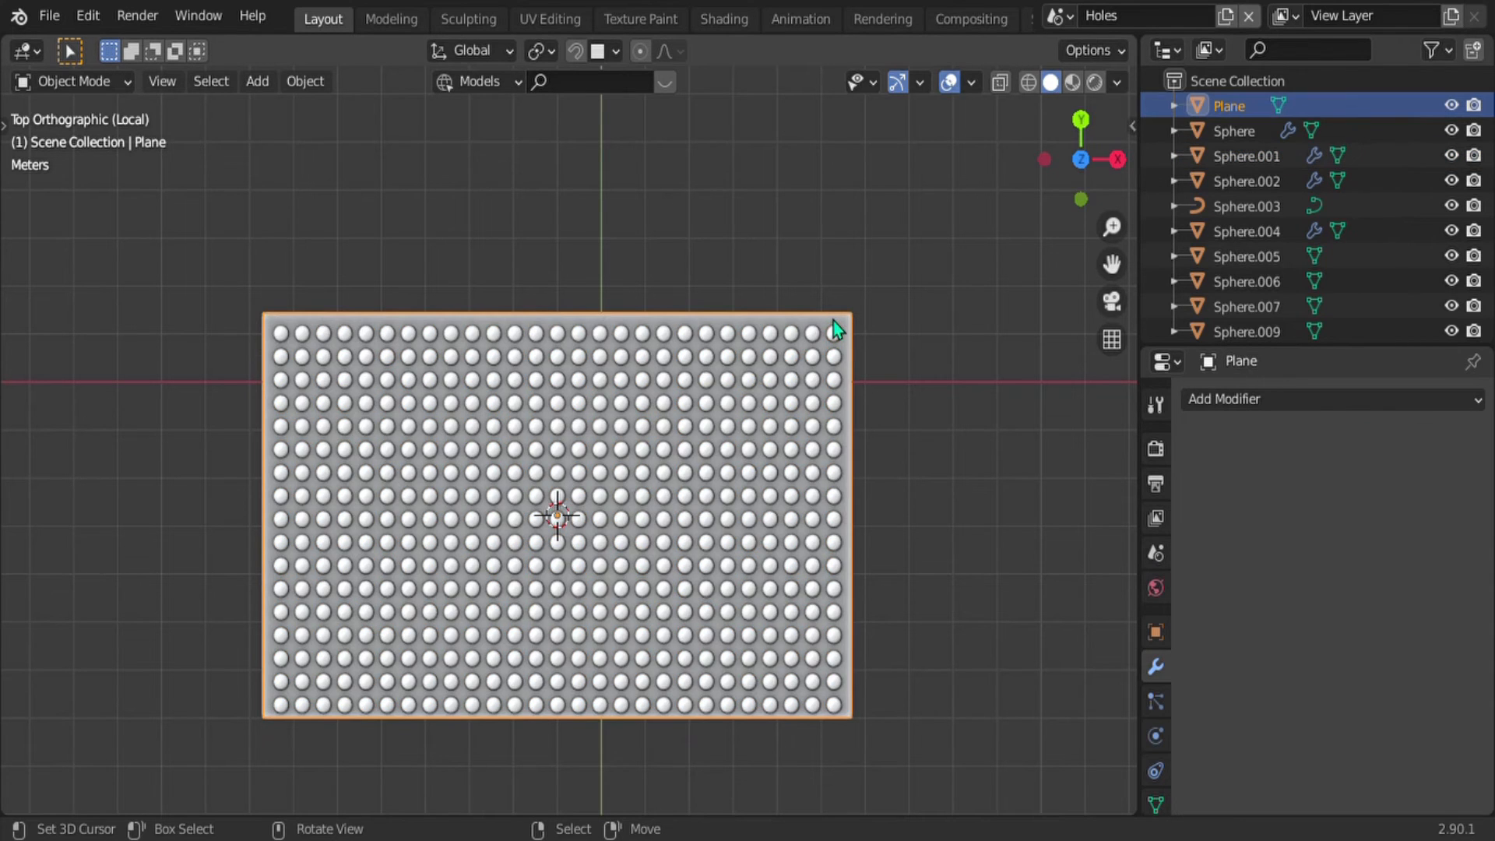
key(Tab)
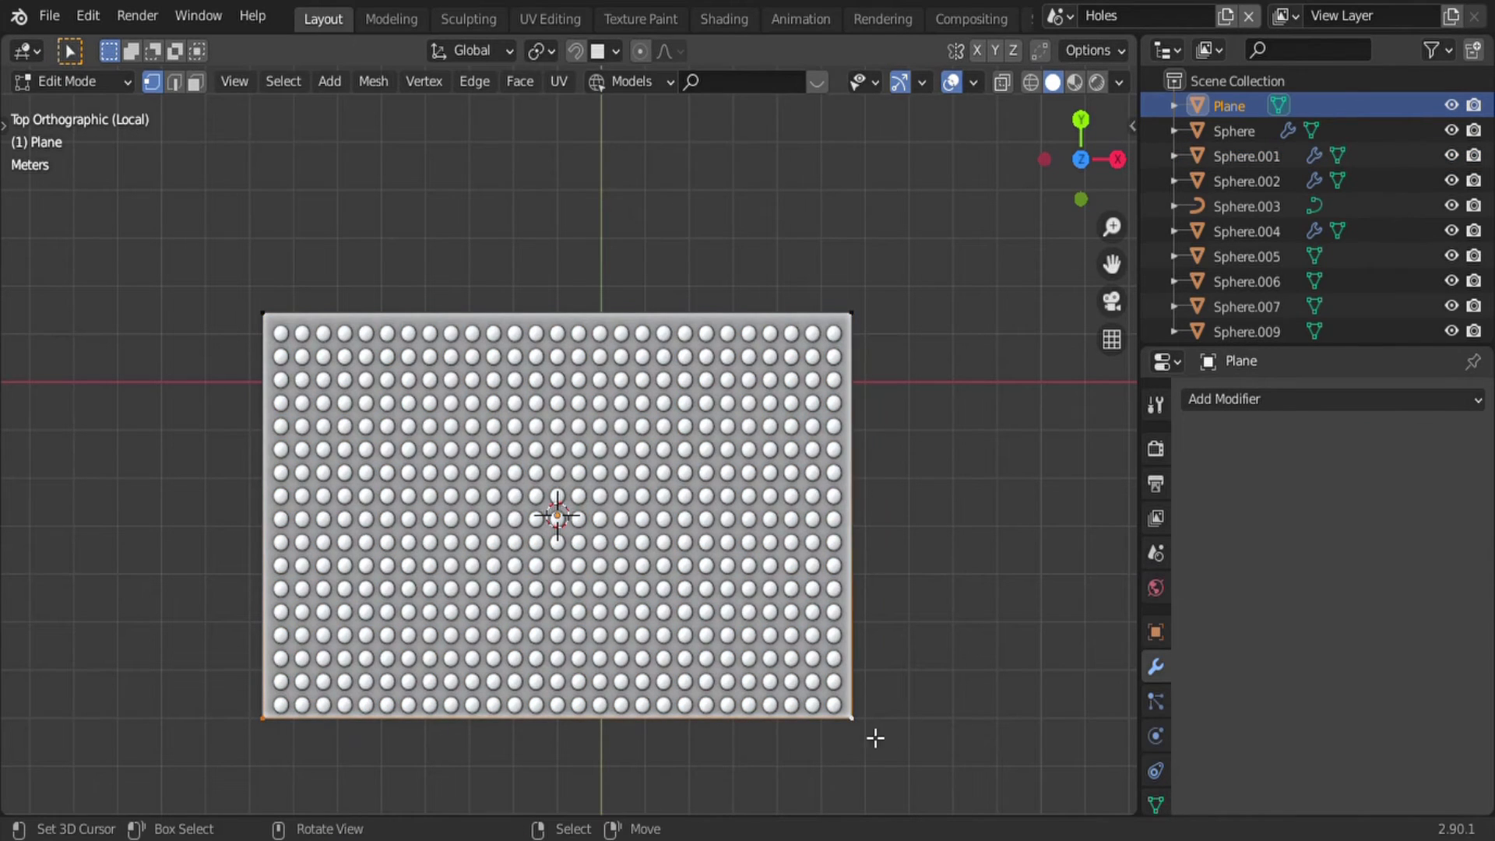
key(g)
key(y)
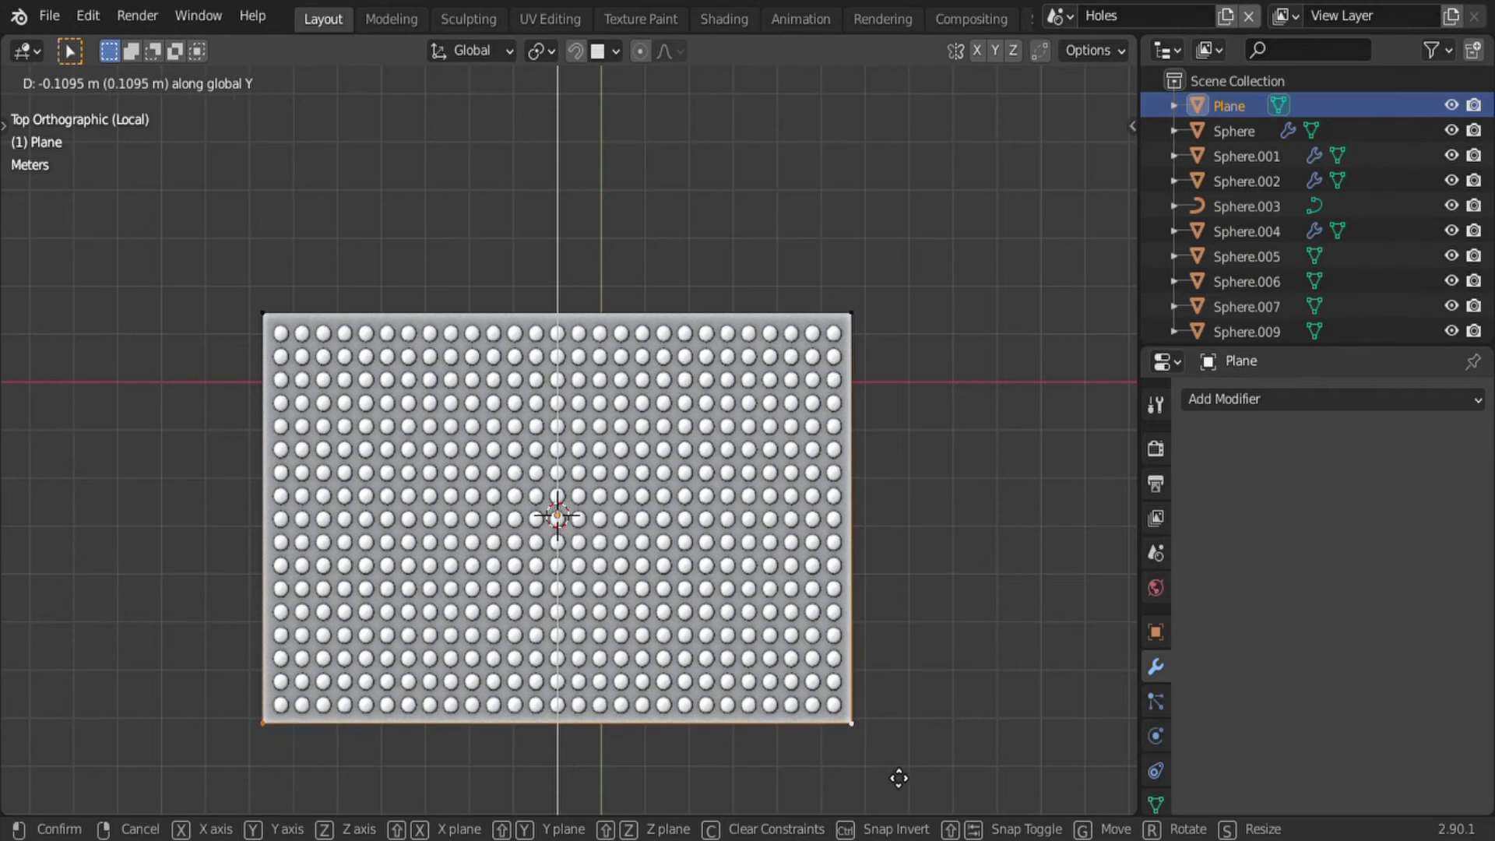
click(901, 788)
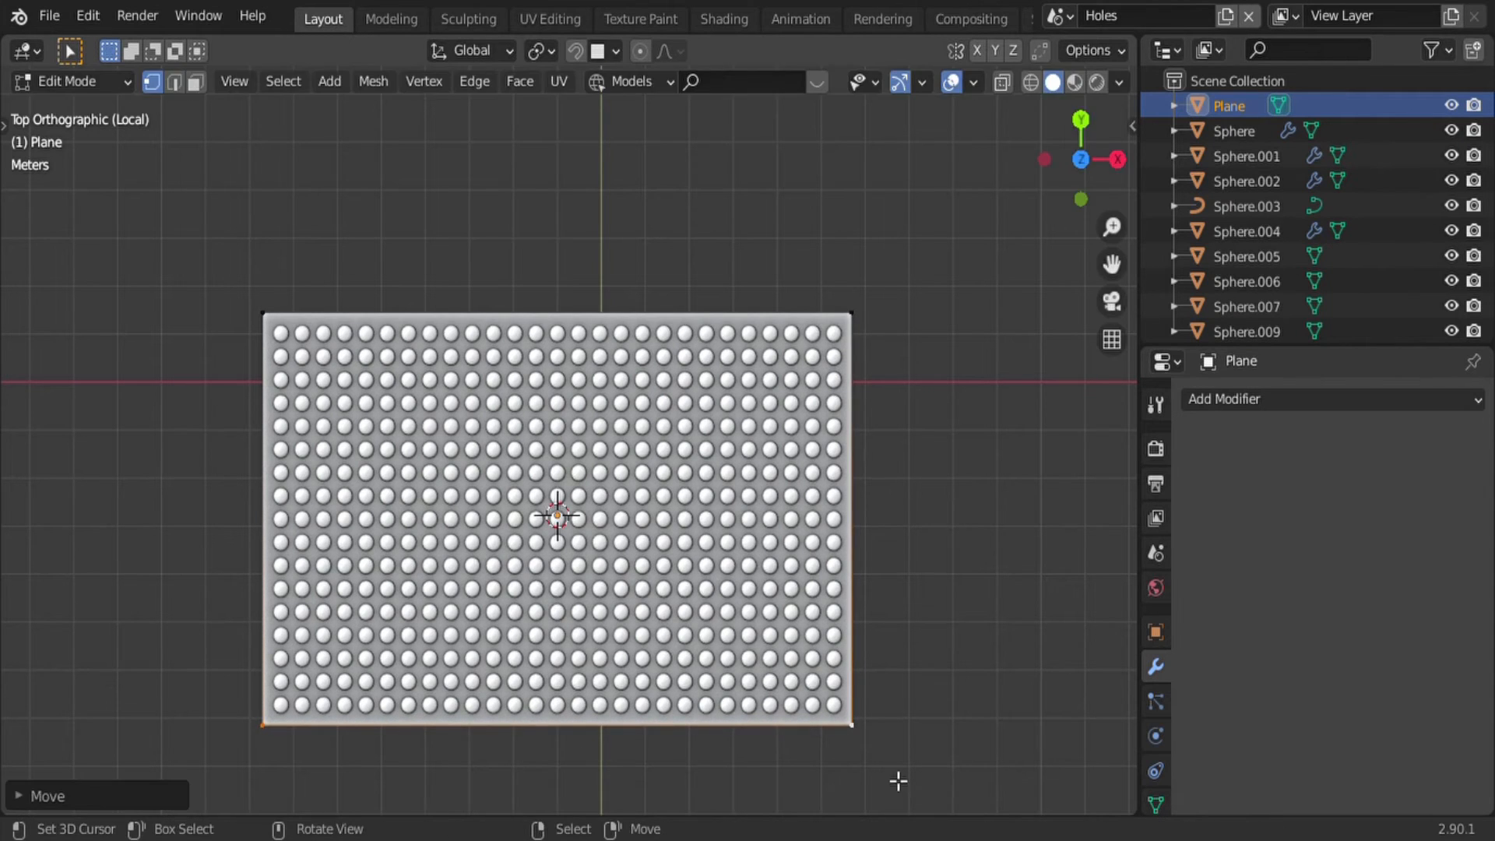
key(Tab)
scroll(367, 462, down, 1)
scroll(488, 471, up, 1)
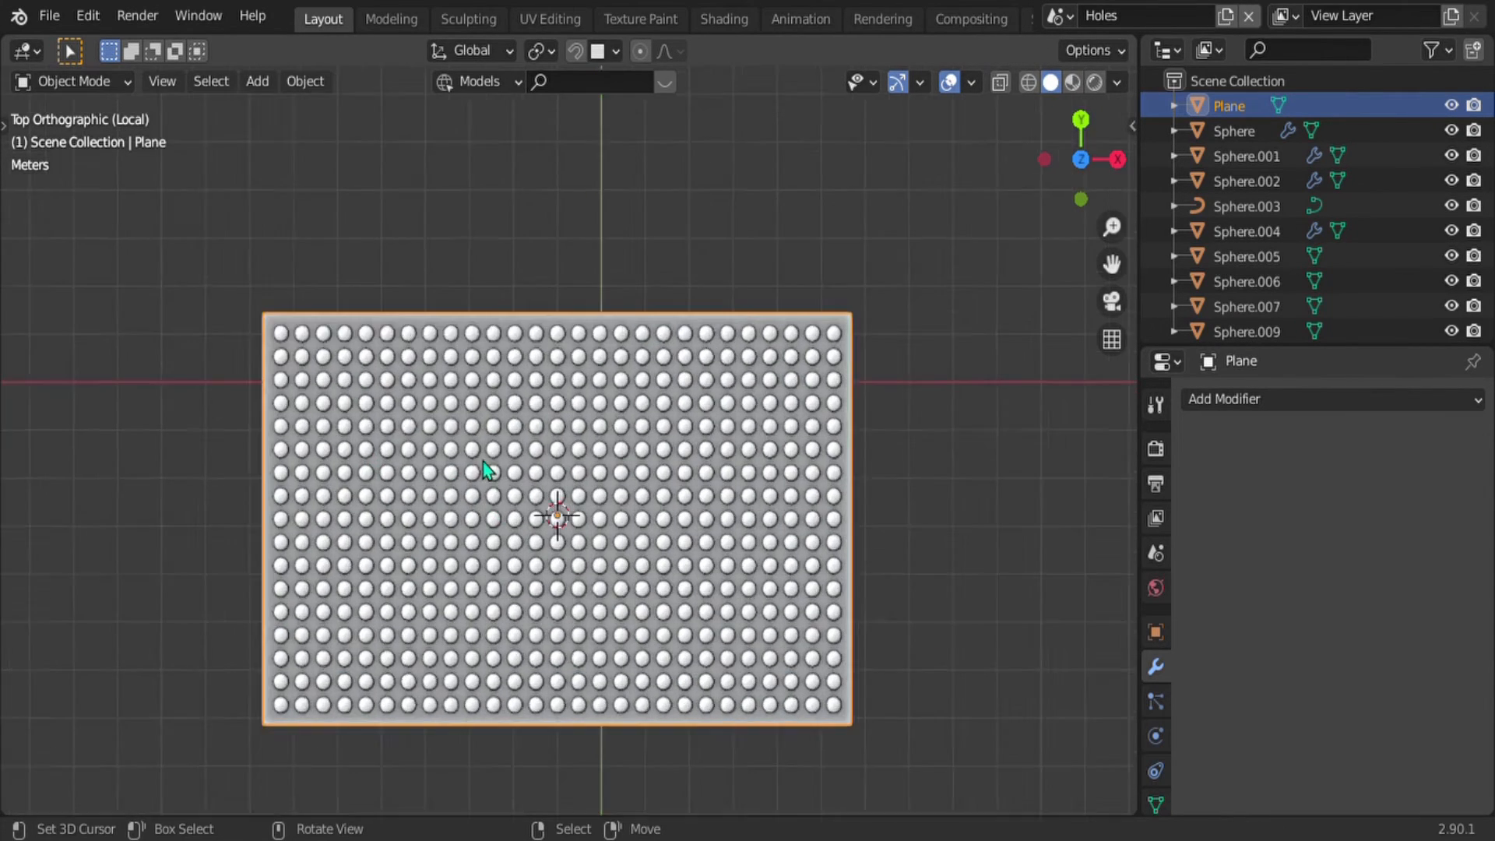
Step: Lower the sphere grid about 1.34 m along Z so the spheres sink into the plane
scroll(591, 413, up, 2)
middle_drag(591, 414, 567, 352)
click(569, 403)
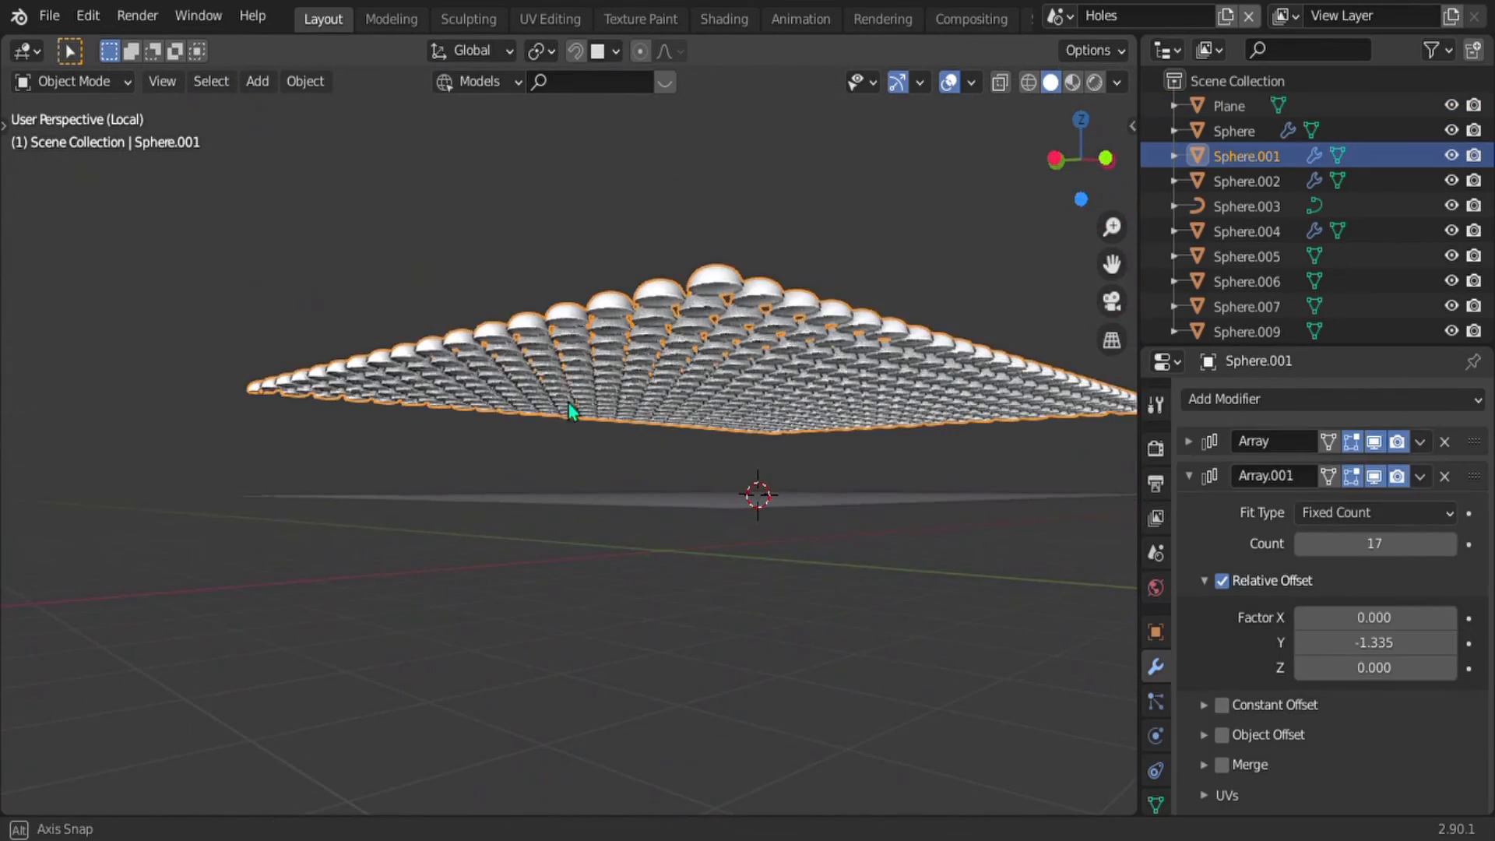
middle_drag(569, 404, 568, 423)
key(g)
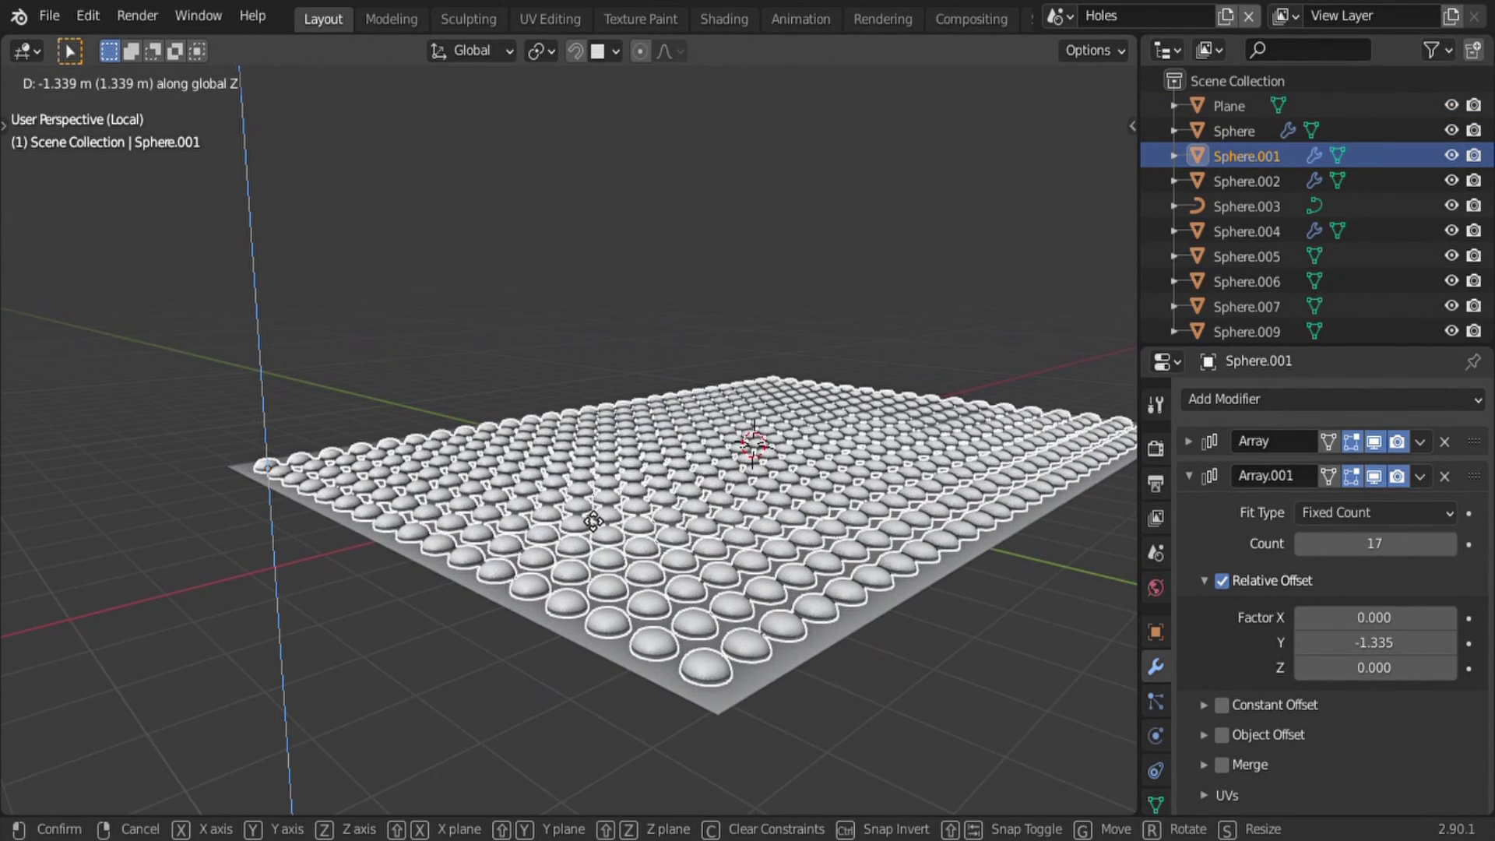
click(588, 515)
ctrl+middle_drag(586, 512, 639, 662)
shift+middle_drag(639, 662, 548, 454)
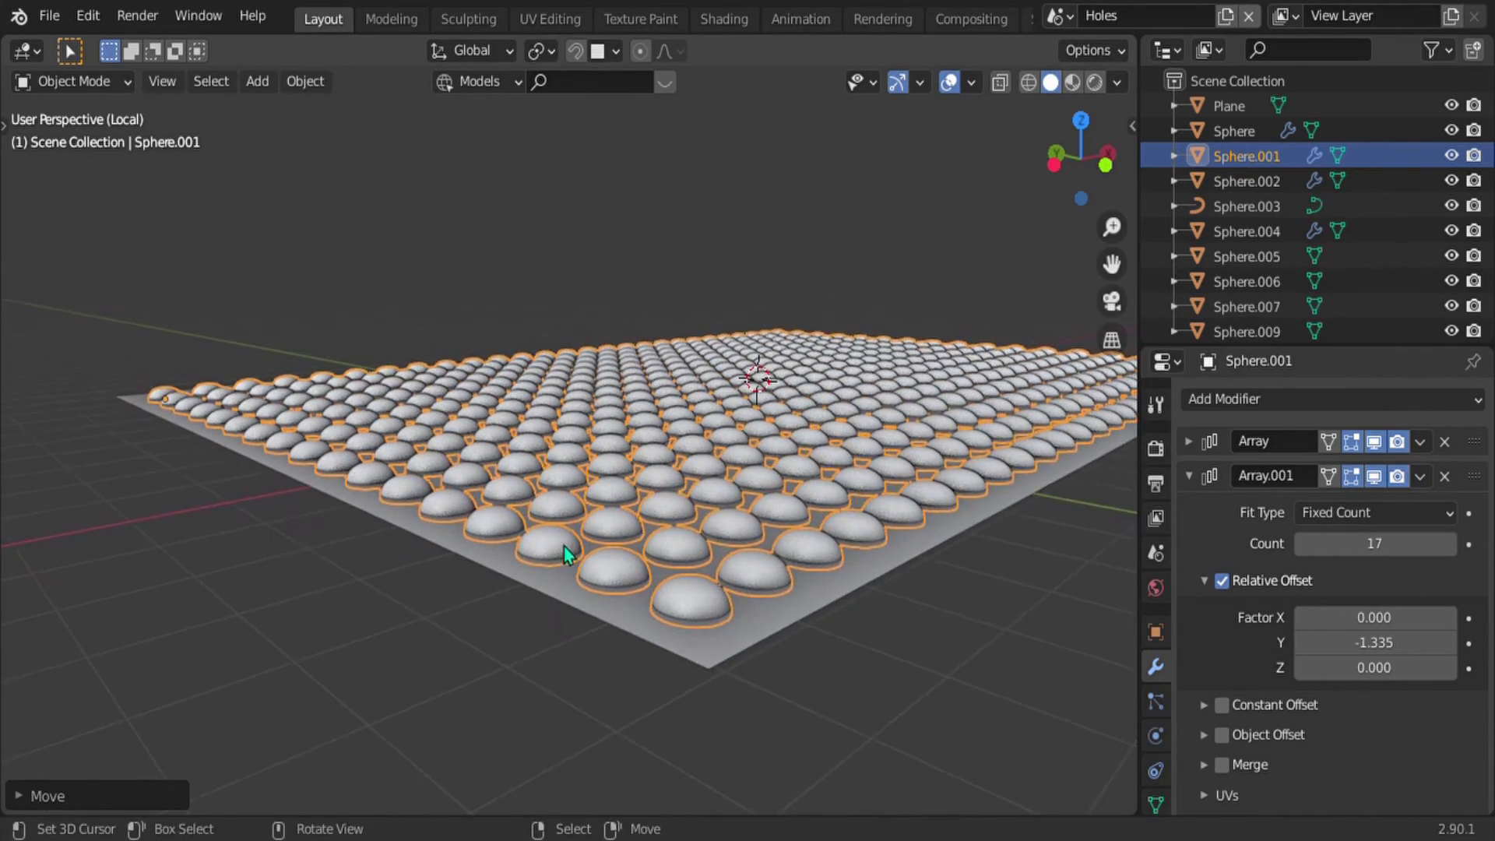
Step: Fine-tune the sphere grid's height along Z by about 0.006 m so the spheres sit as domes on the plane
scroll(566, 555, up, 2)
ctrl+middle_drag(561, 544, 524, 491)
key(g)
key(z)
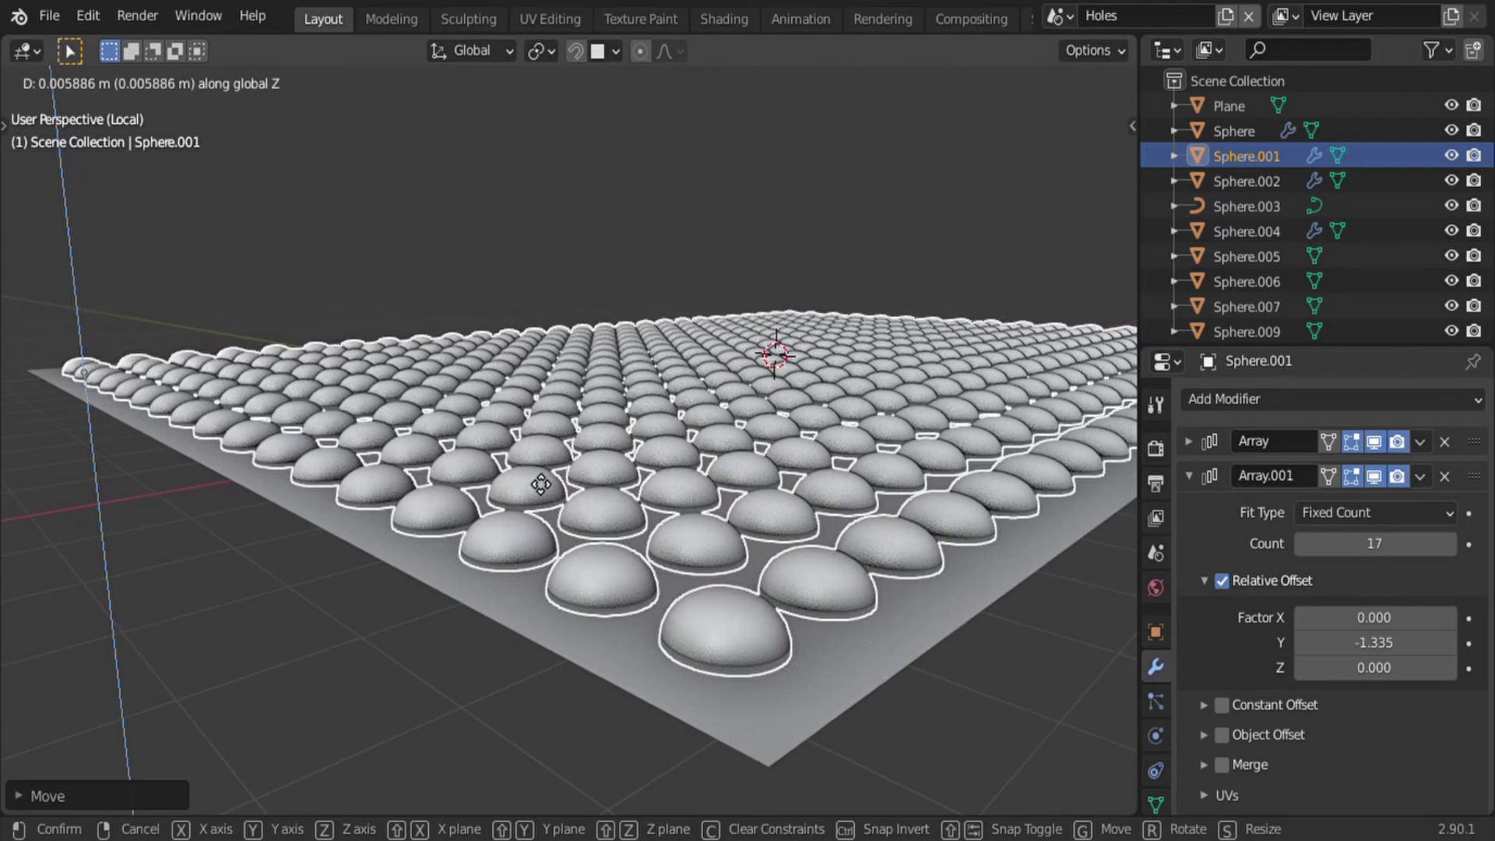
click(536, 483)
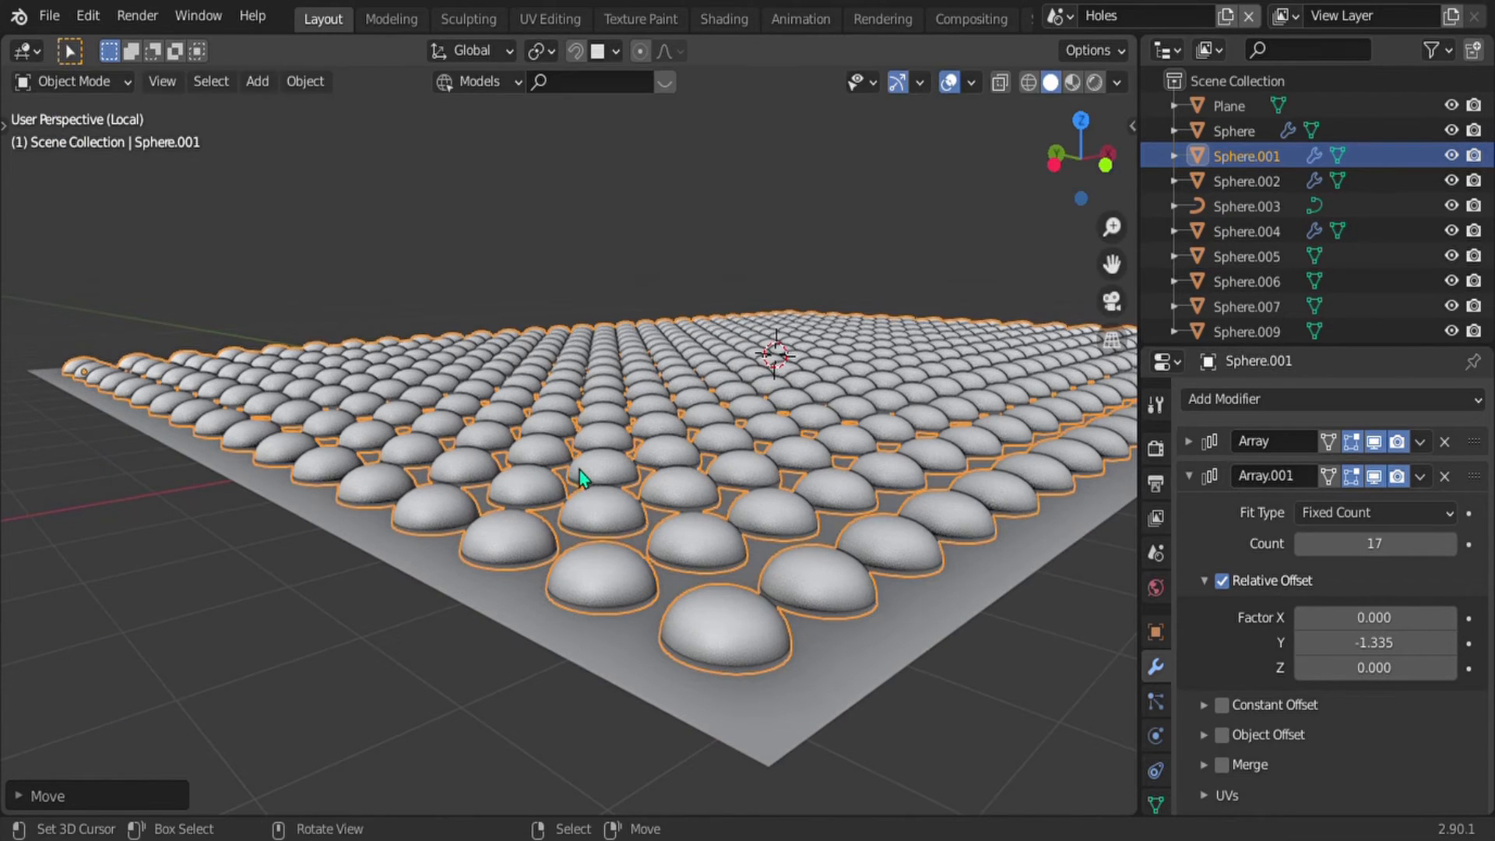
Step: Examine the sphere grid's spacing and margins on the plane from the top and at an angle
key(KP_7)
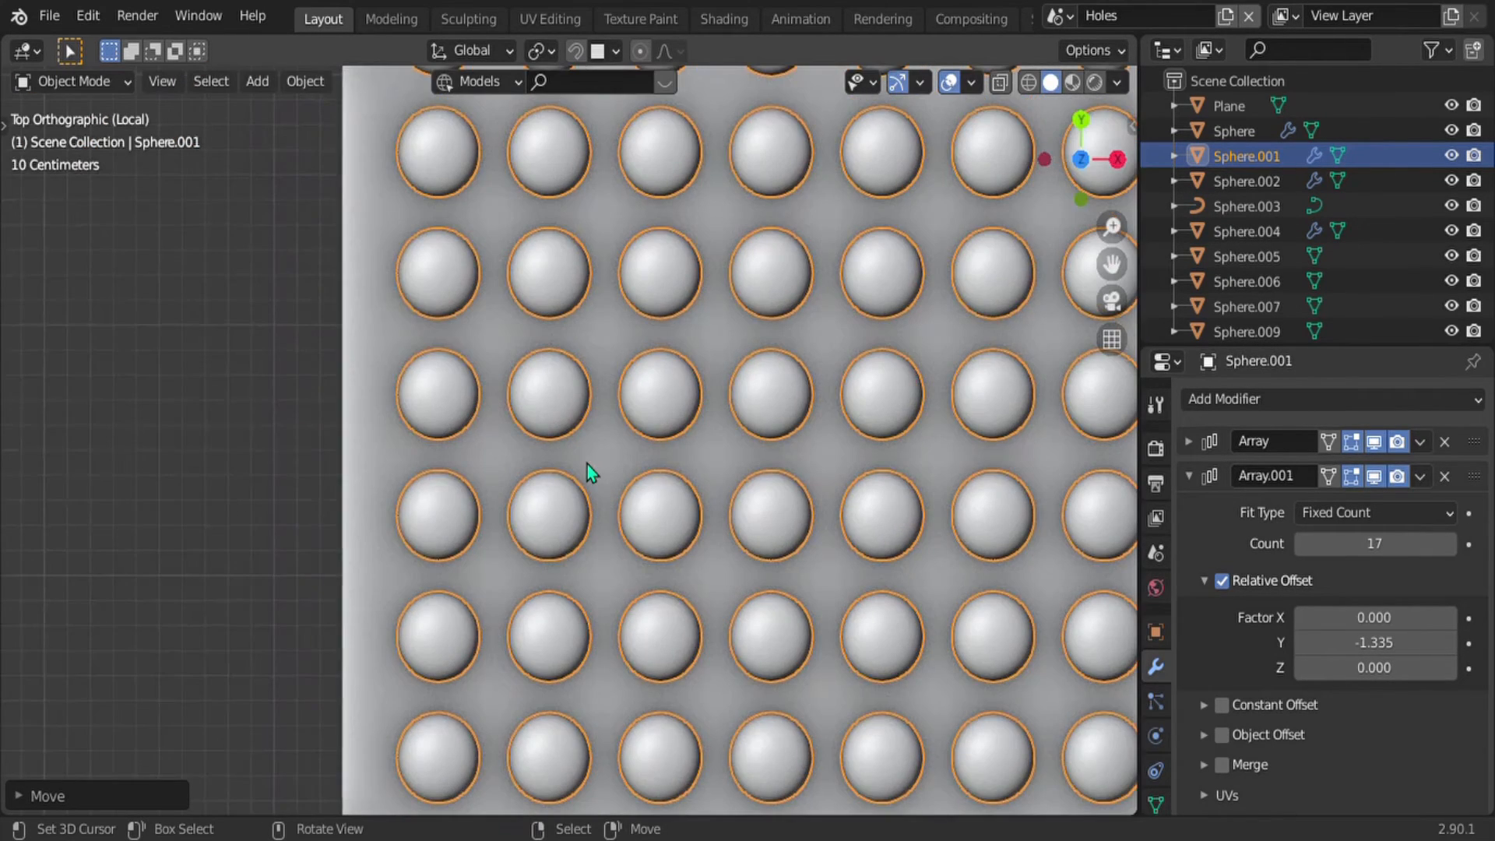
scroll(580, 464, down, 4)
scroll(333, 365, down, 4)
shift+middle_drag(617, 346, 352, 479)
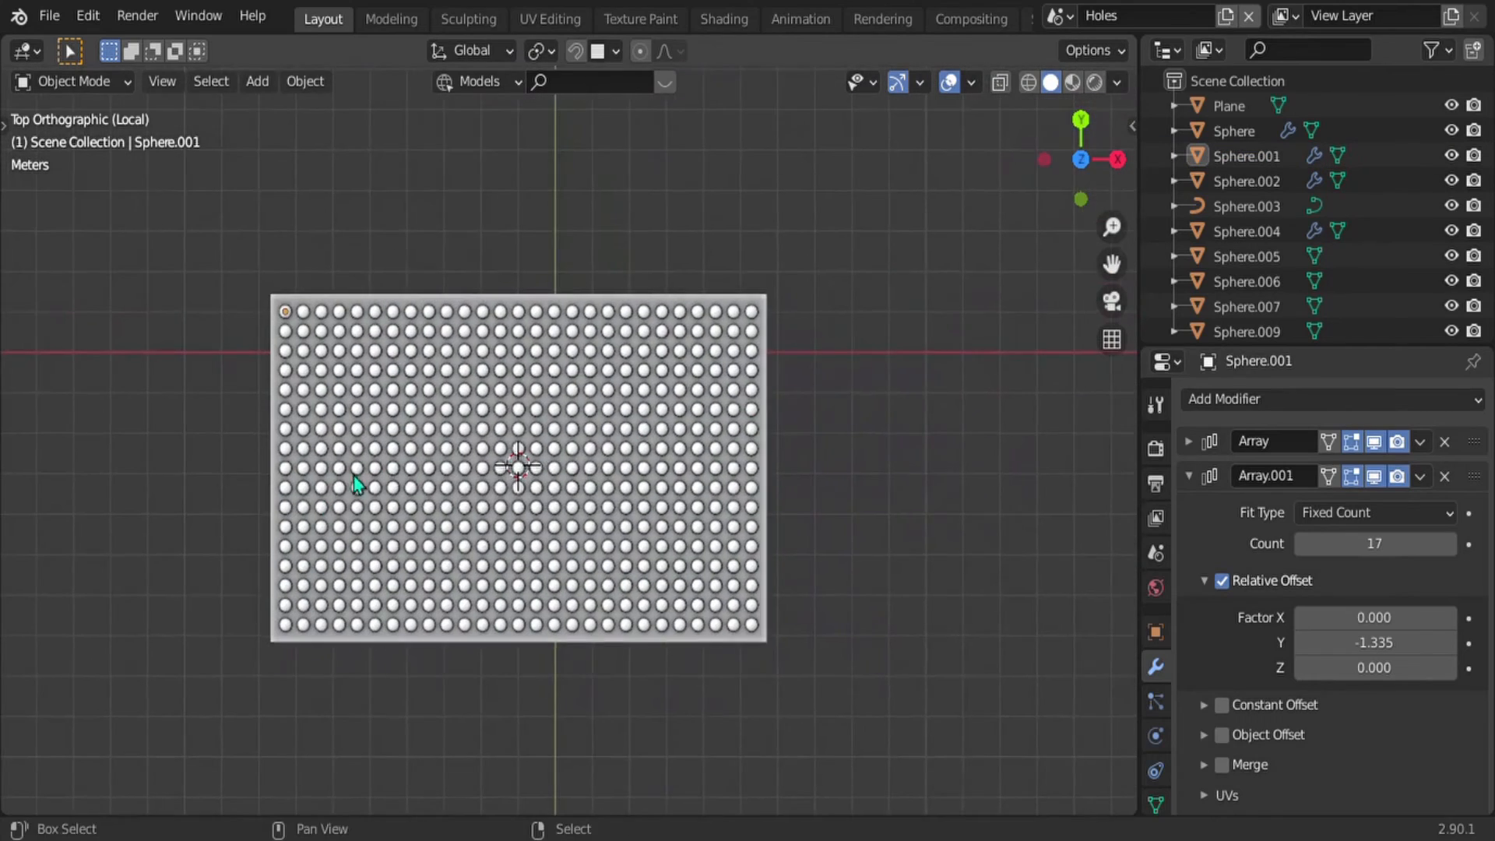
scroll(448, 447, up, 2)
shift+middle_drag(631, 355, 653, 352)
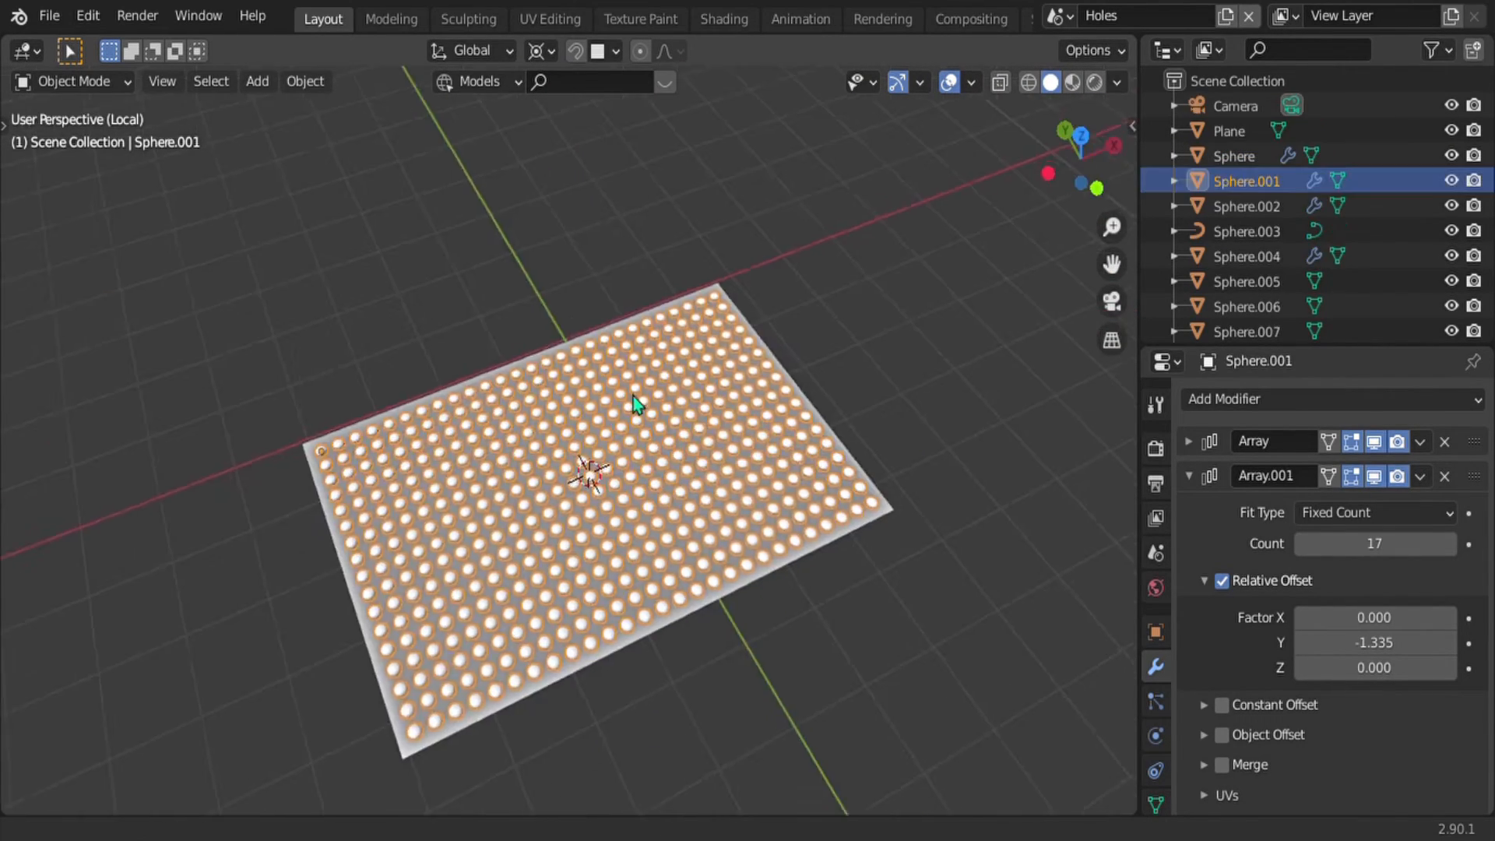
shift+middle_drag(629, 398, 659, 308)
scroll(659, 309, up, 4)
shift+middle_drag(577, 454, 572, 544)
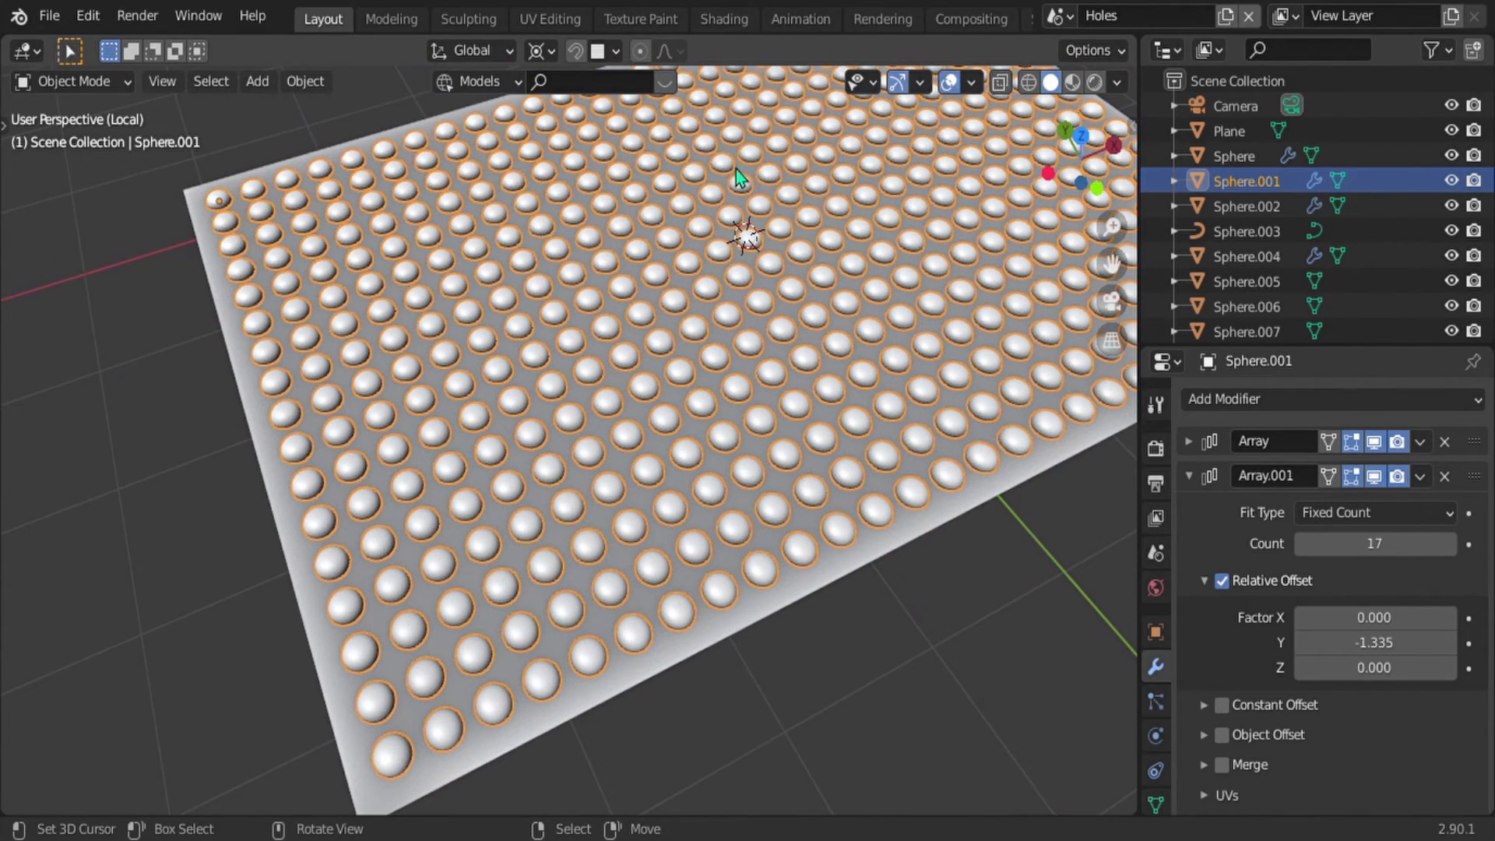
Step: Apply both Array modifiers on the sphere grid and join it with the plane into one object
click(1421, 476)
click(1319, 504)
click(1421, 440)
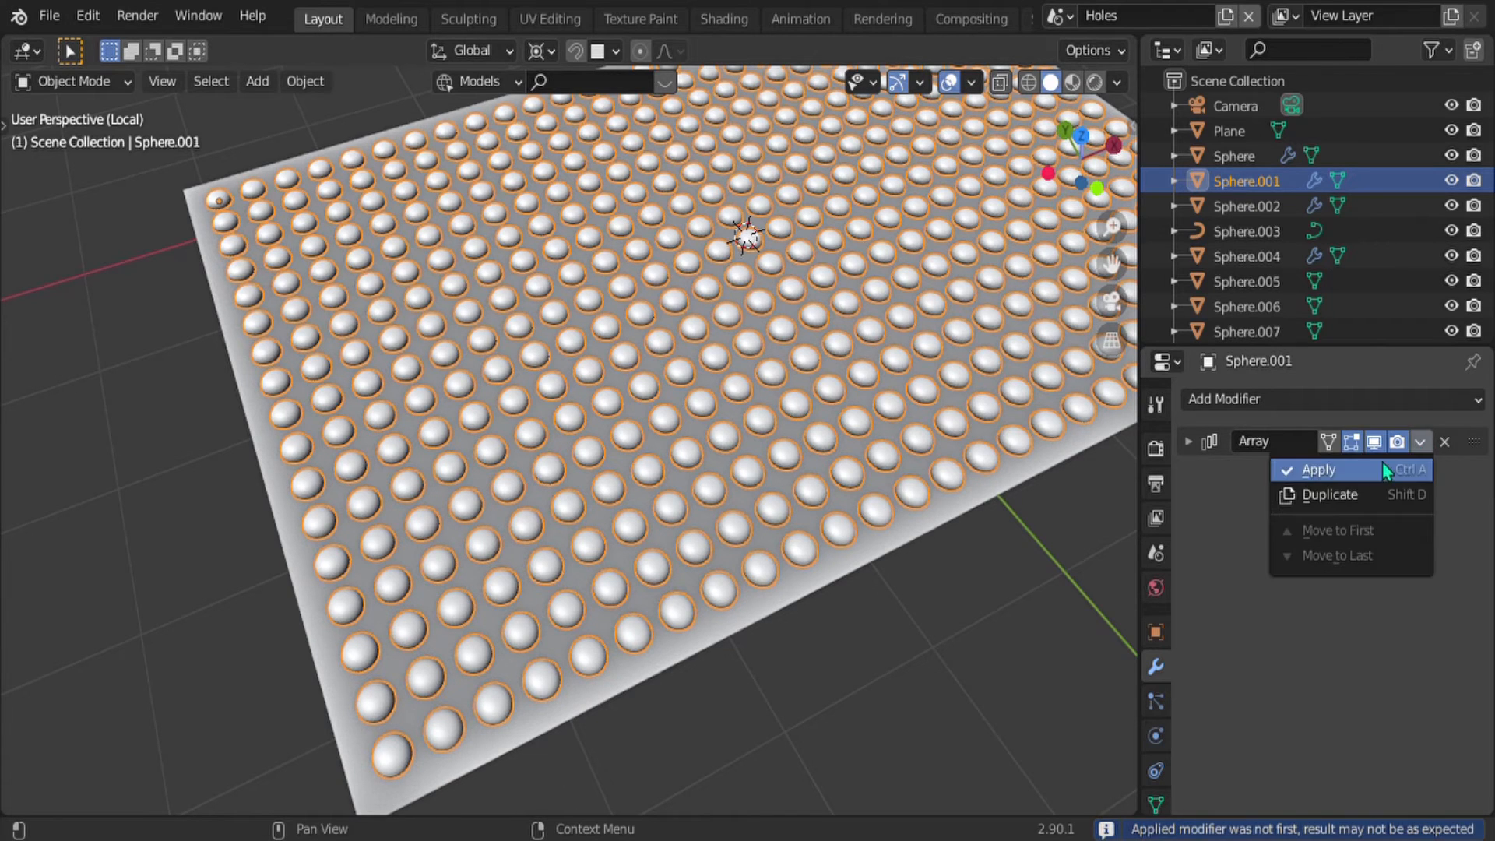
click(1383, 468)
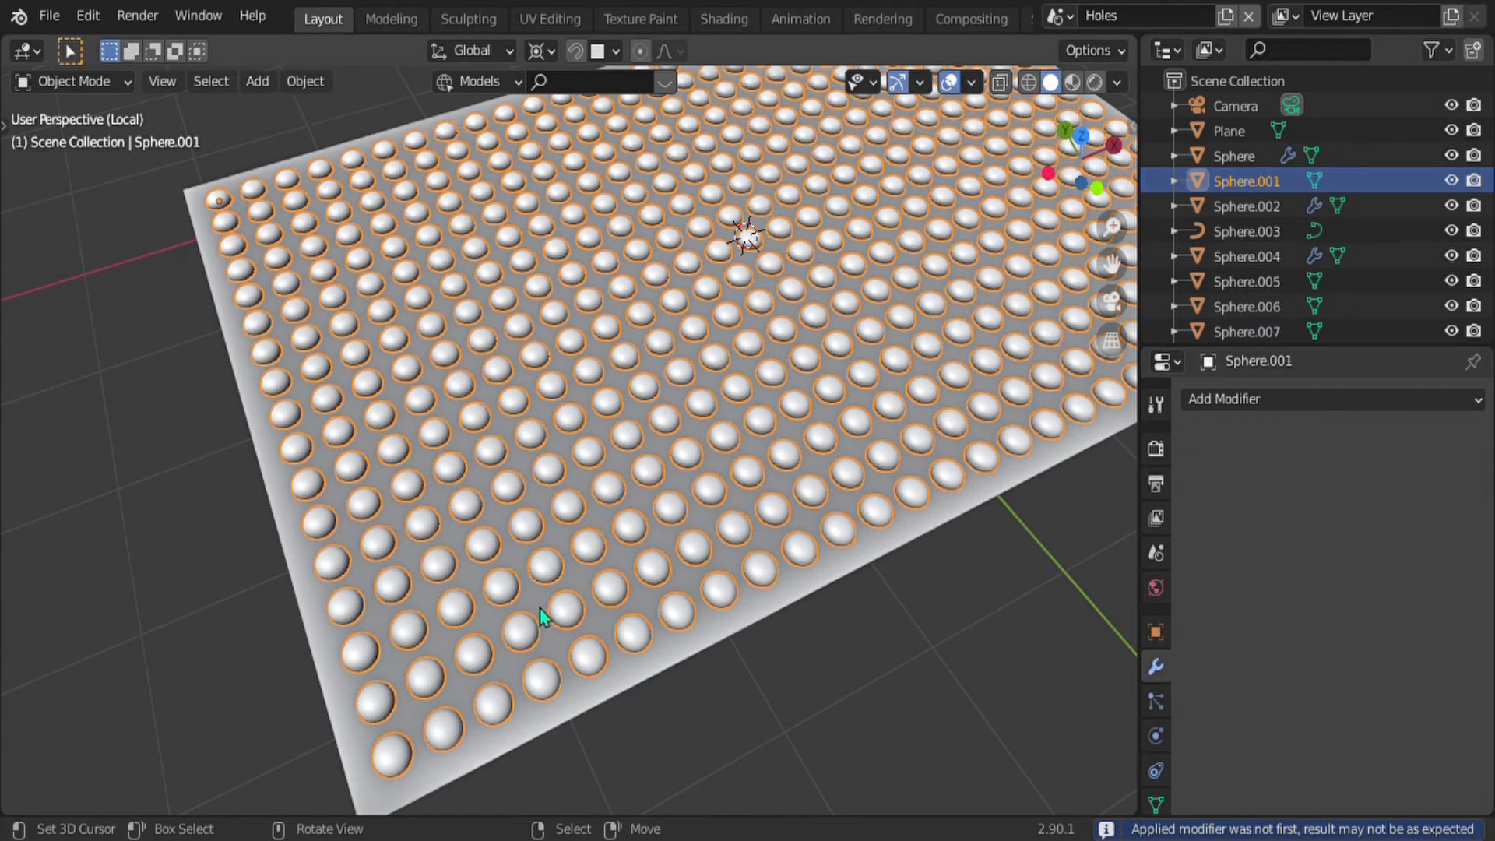
shift+click(535, 739)
key(ctrl+j)
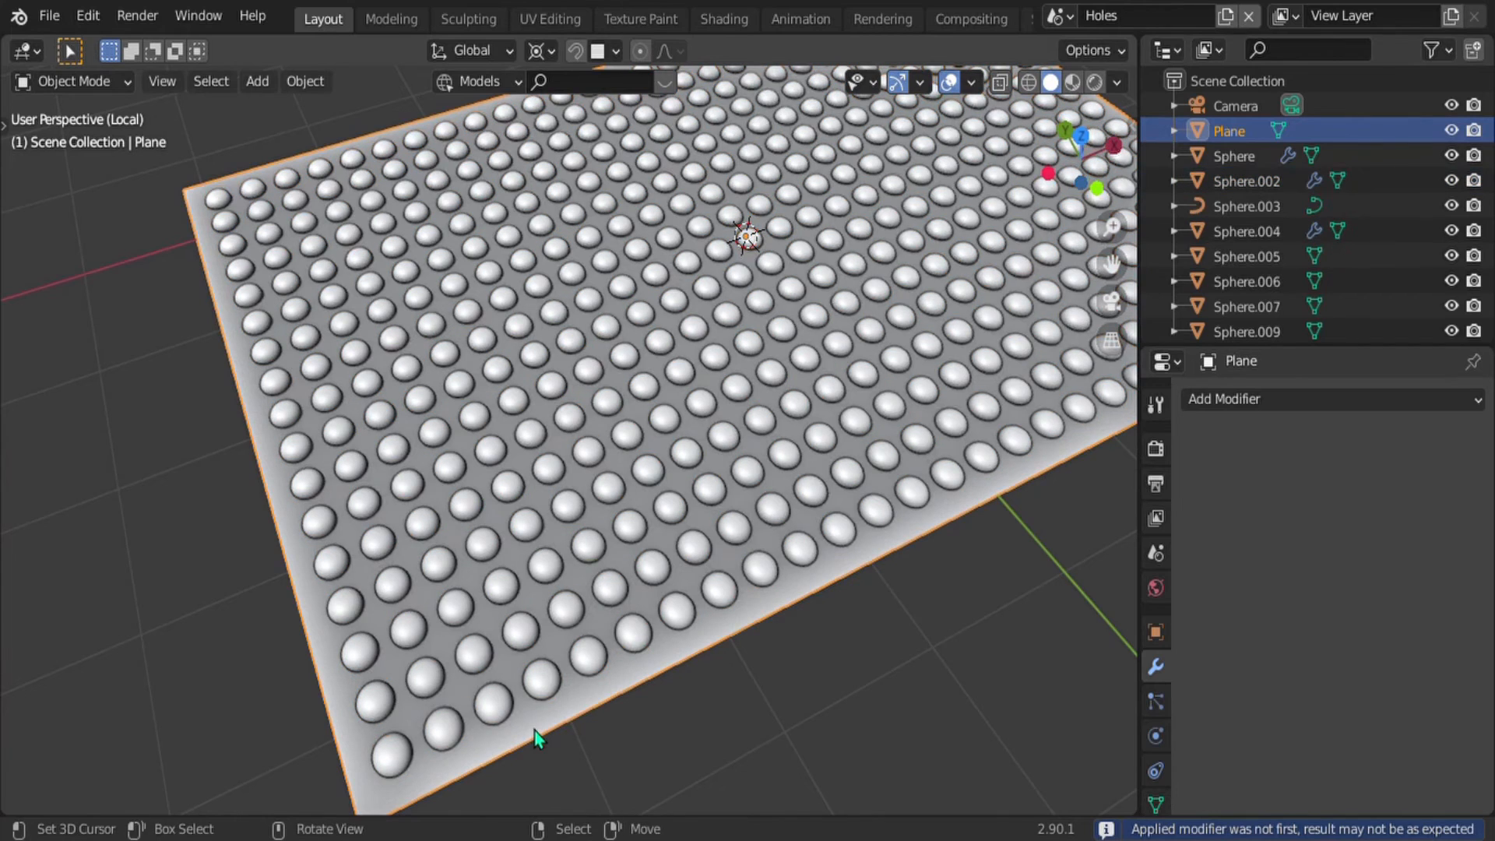
Step: Create a new material on the joined plane and name it displacement
scroll(517, 623, down, 2)
scroll(1157, 743, down, 2)
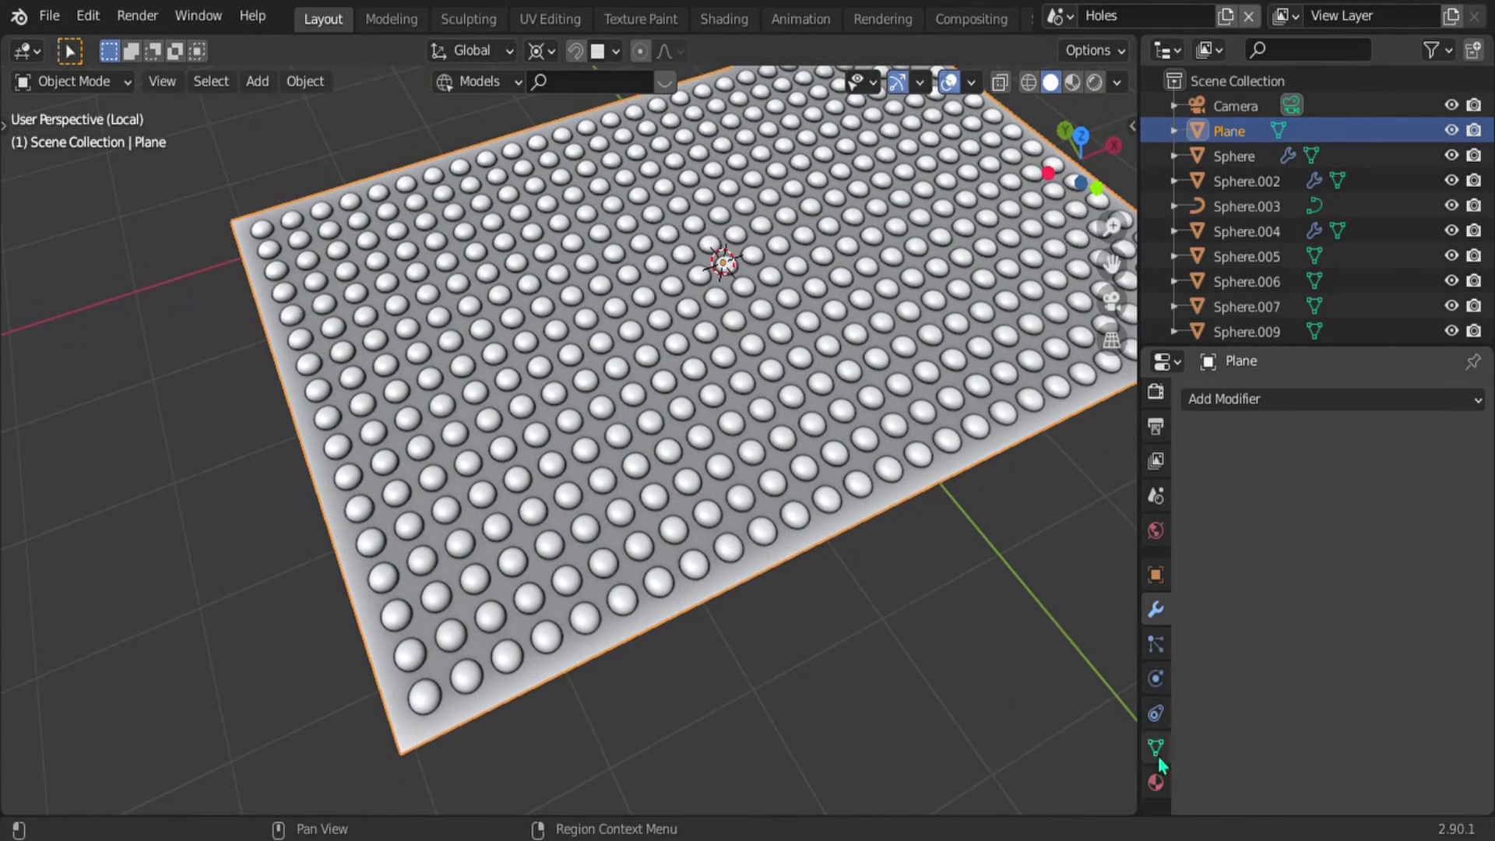
click(1157, 775)
click(1236, 510)
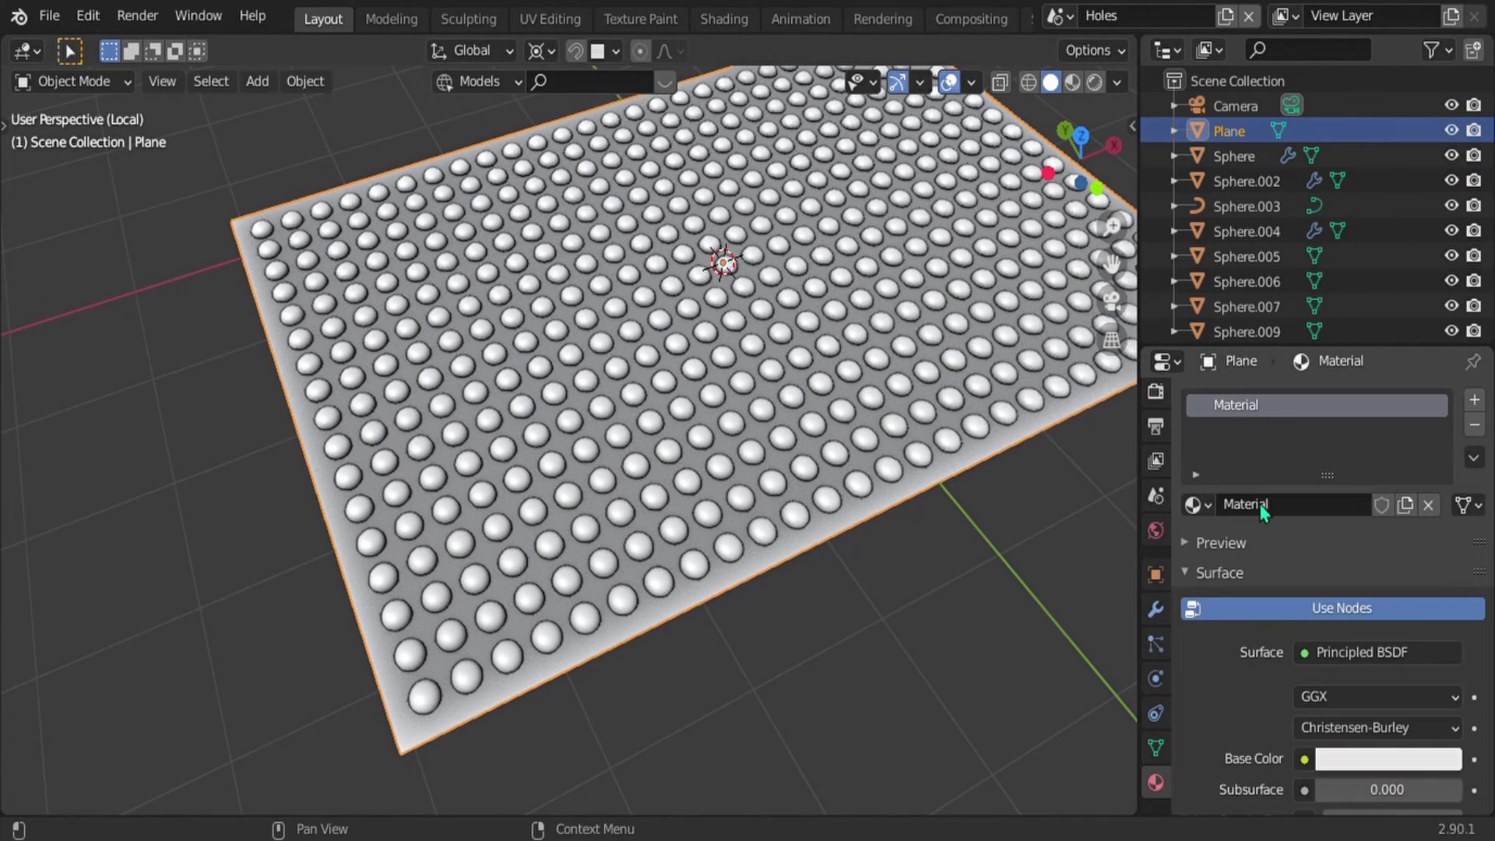
click(1277, 505)
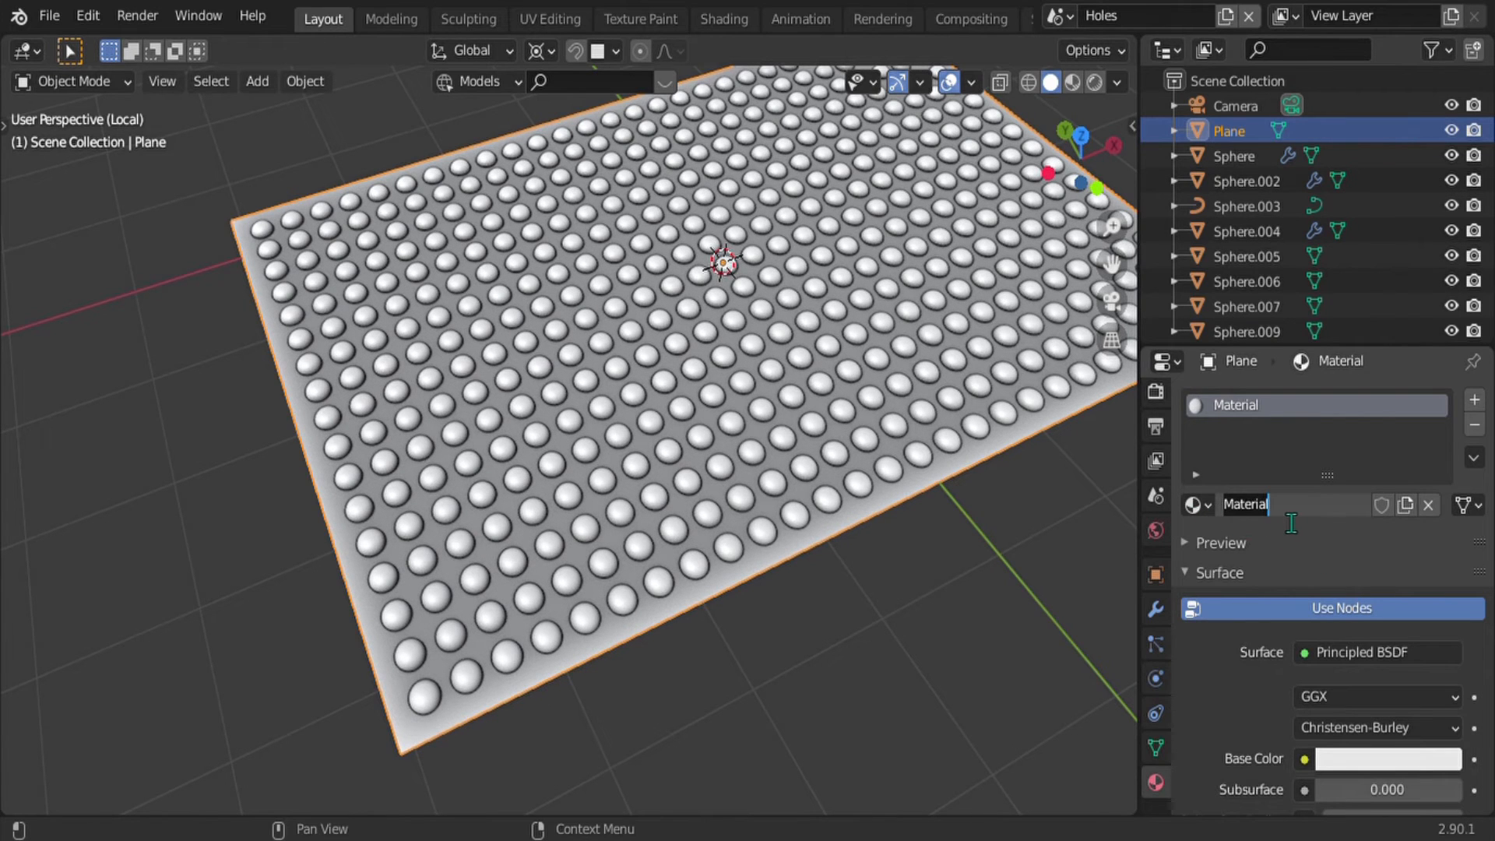
text(displacement)
key(Return)
Step: Switch the 3D view of the joined plane to Rendered shading
mouse_move(901, 525)
middle_down()
mouse_move(717, 491)
mouse_move(693, 506)
middle_up()
key(z)
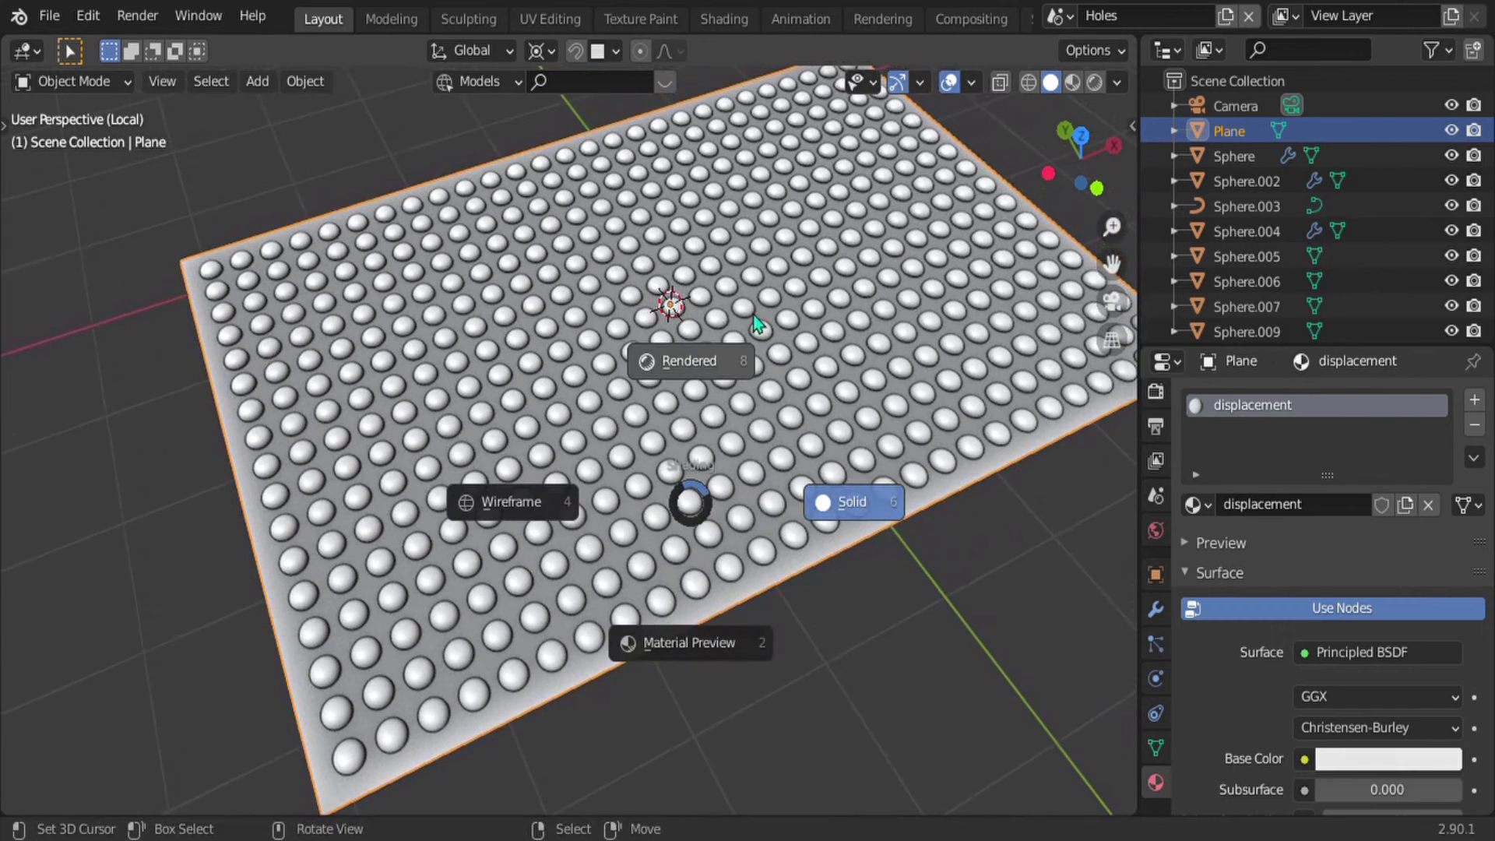
click(698, 373)
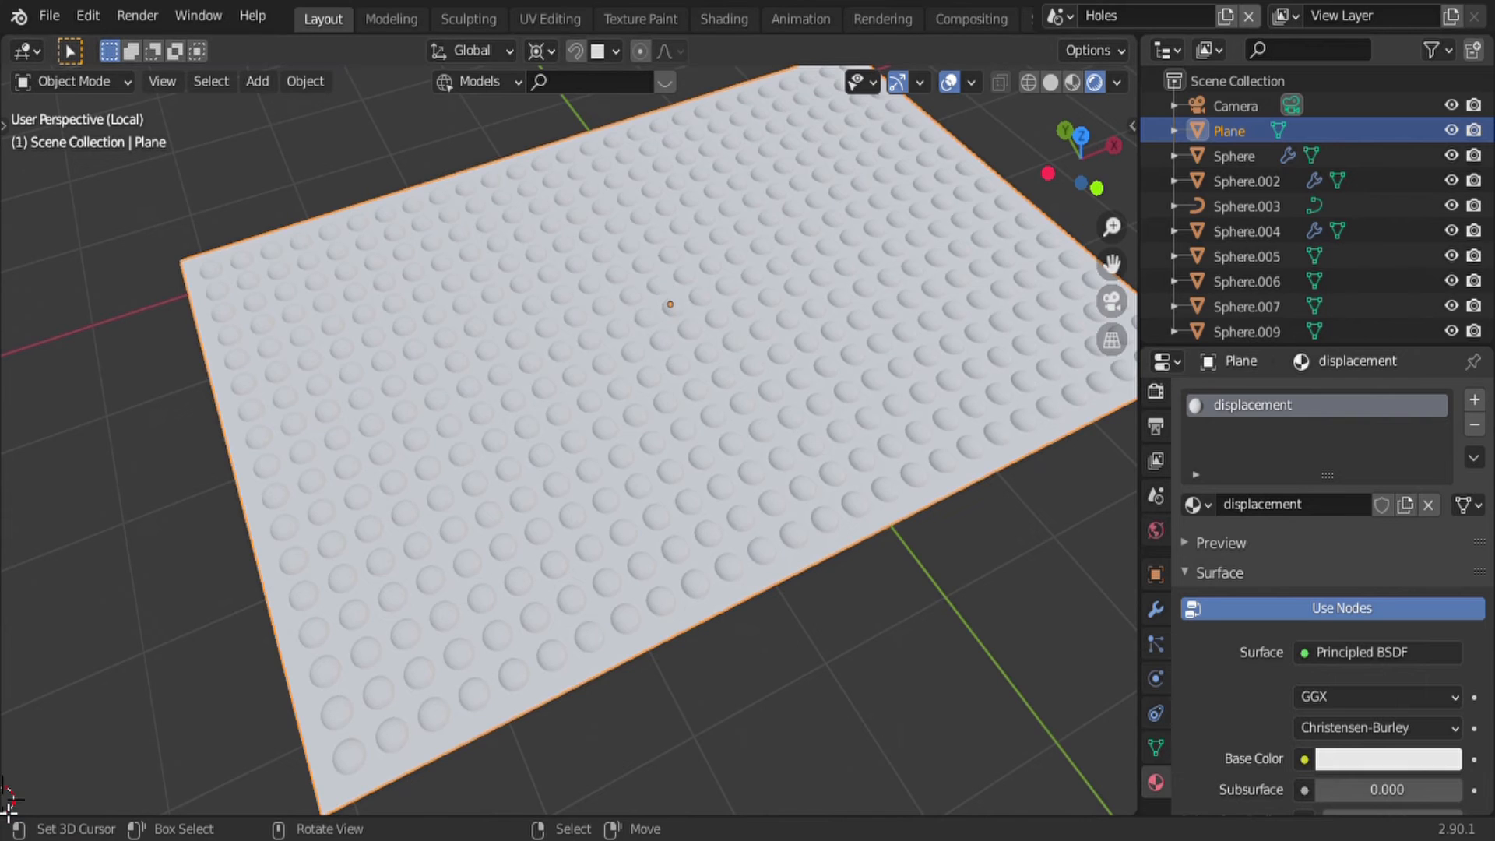
Step: Split the 3D view in two and turn one half into a Shader Editor
drag(4, 812, 641, 721)
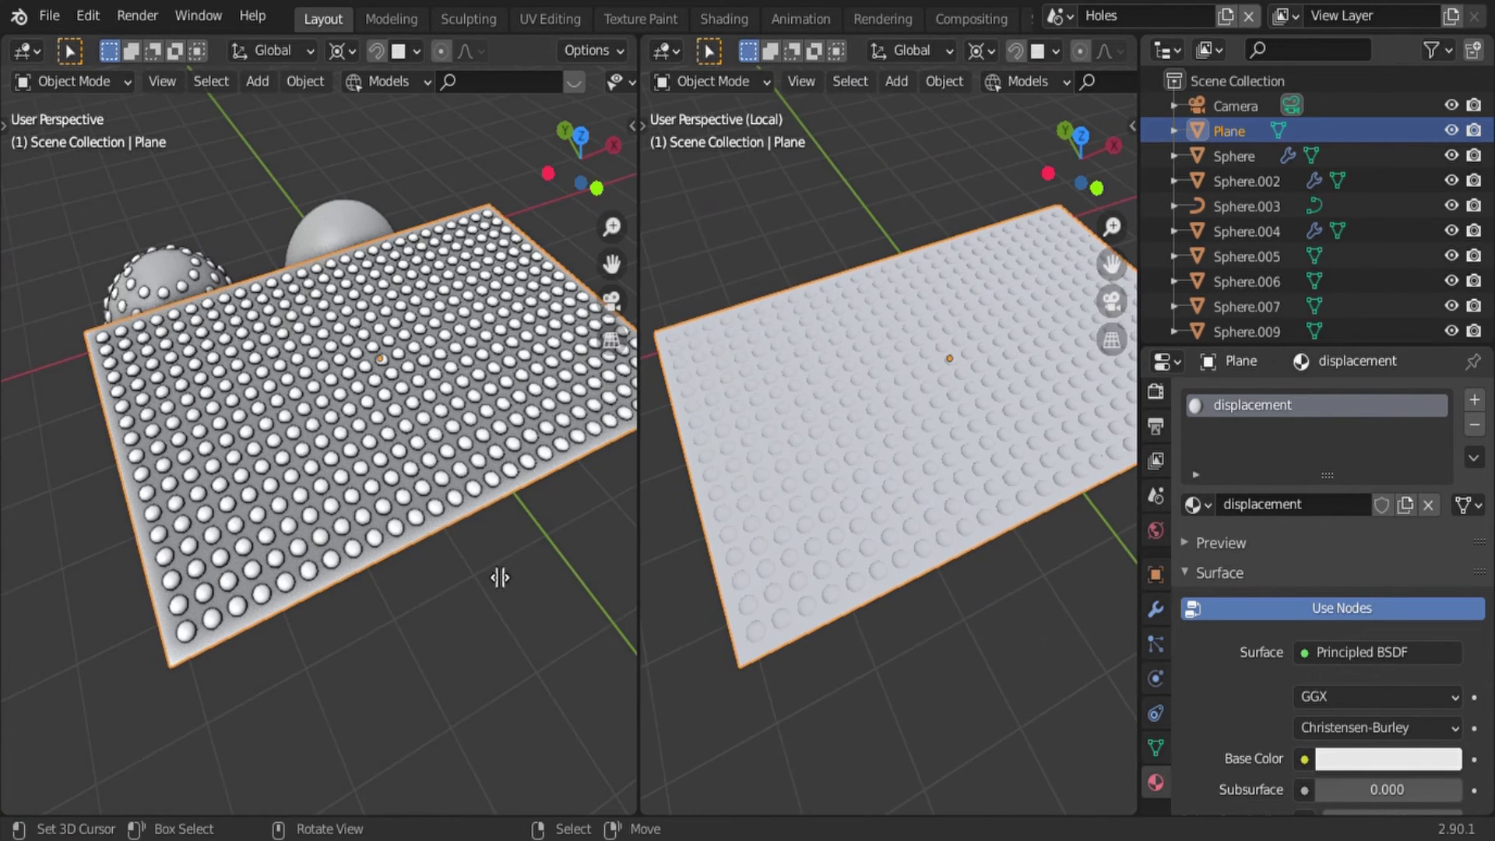
click(24, 51)
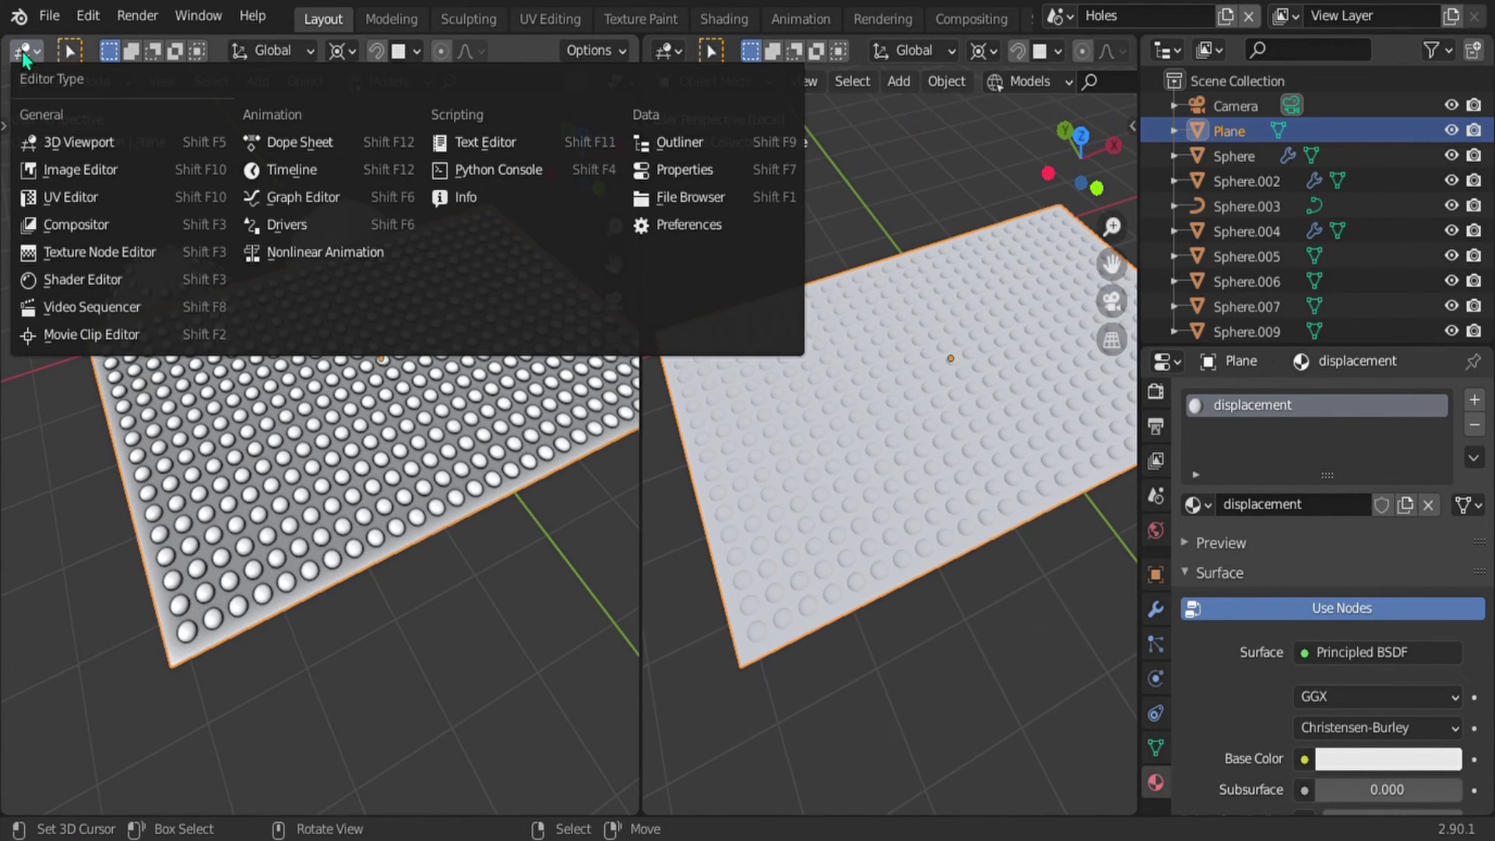
click(83, 279)
click(181, 491)
Step: Delete the Principled BSDF node from the displacement material and search the node list for "ge"
scroll(179, 486, up, 1)
shift+middle_drag(180, 486, 314, 425)
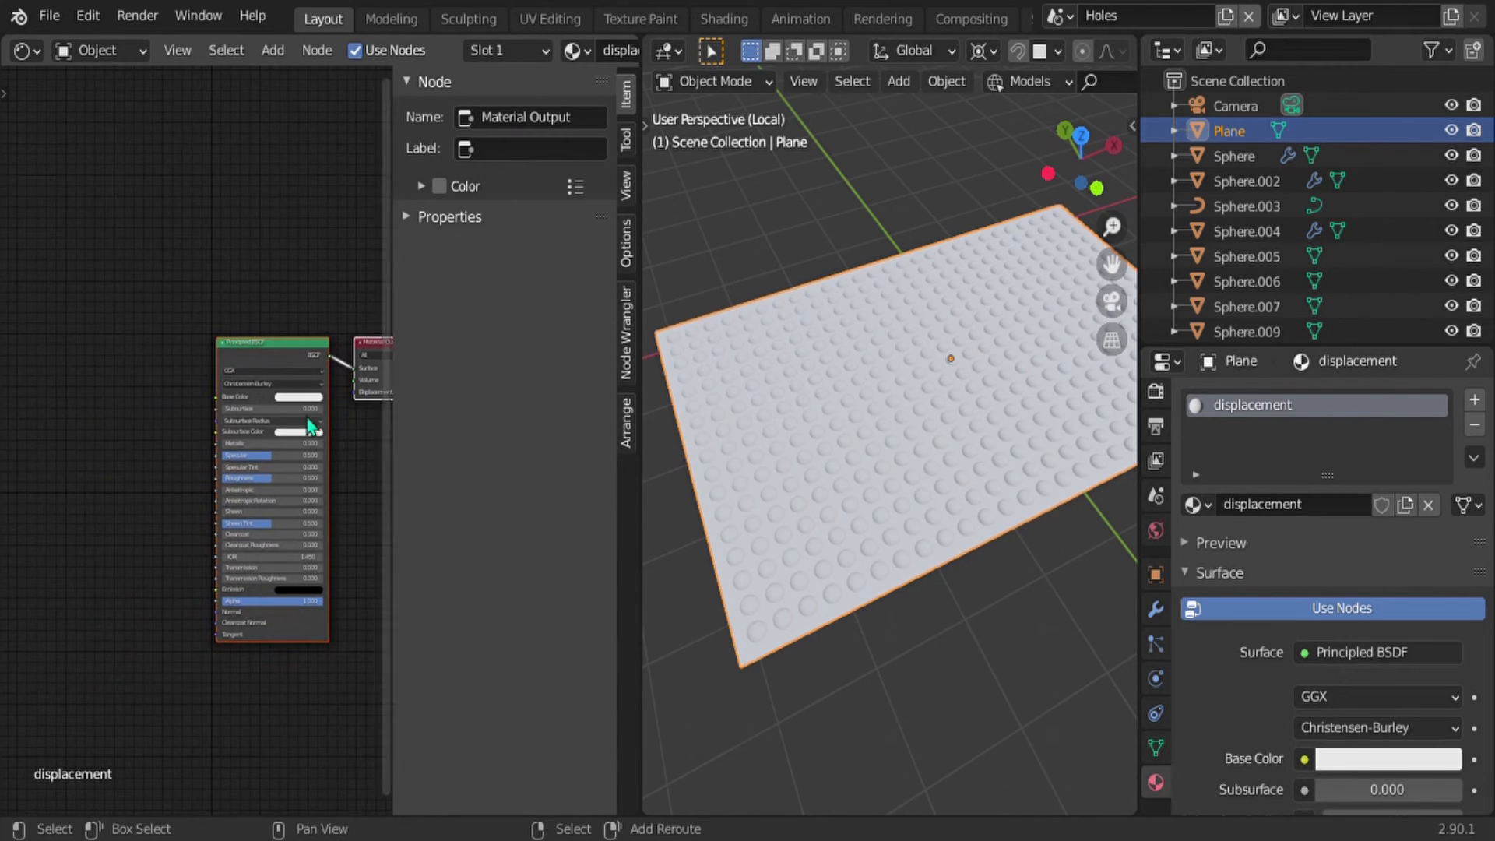
scroll(235, 381, up, 1)
shift+middle_drag(235, 368, 198, 393)
click(198, 367)
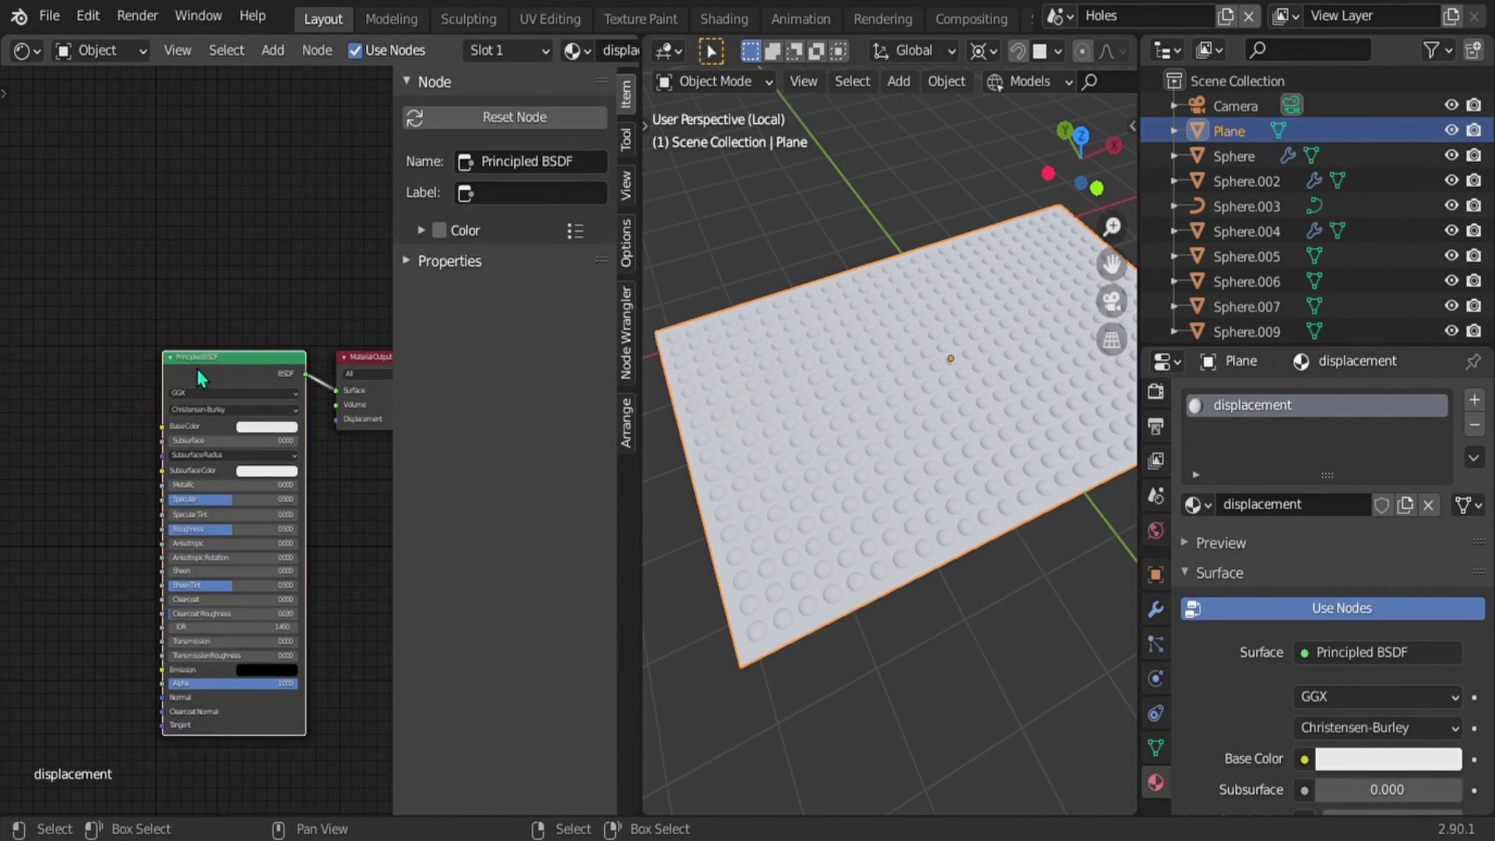
key(Delete)
key(shift+a)
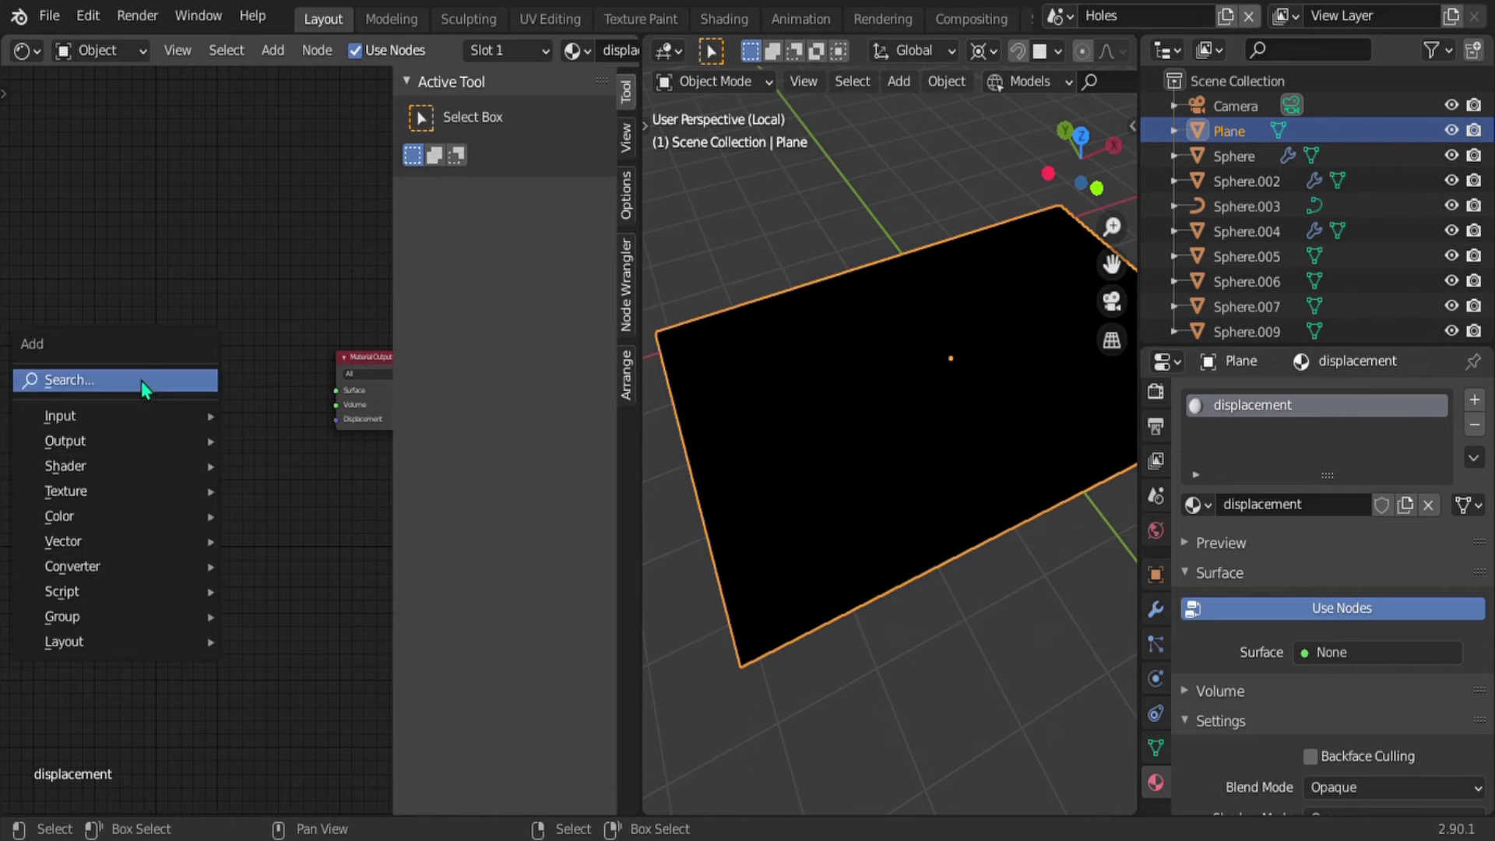
click(144, 389)
text(ge)
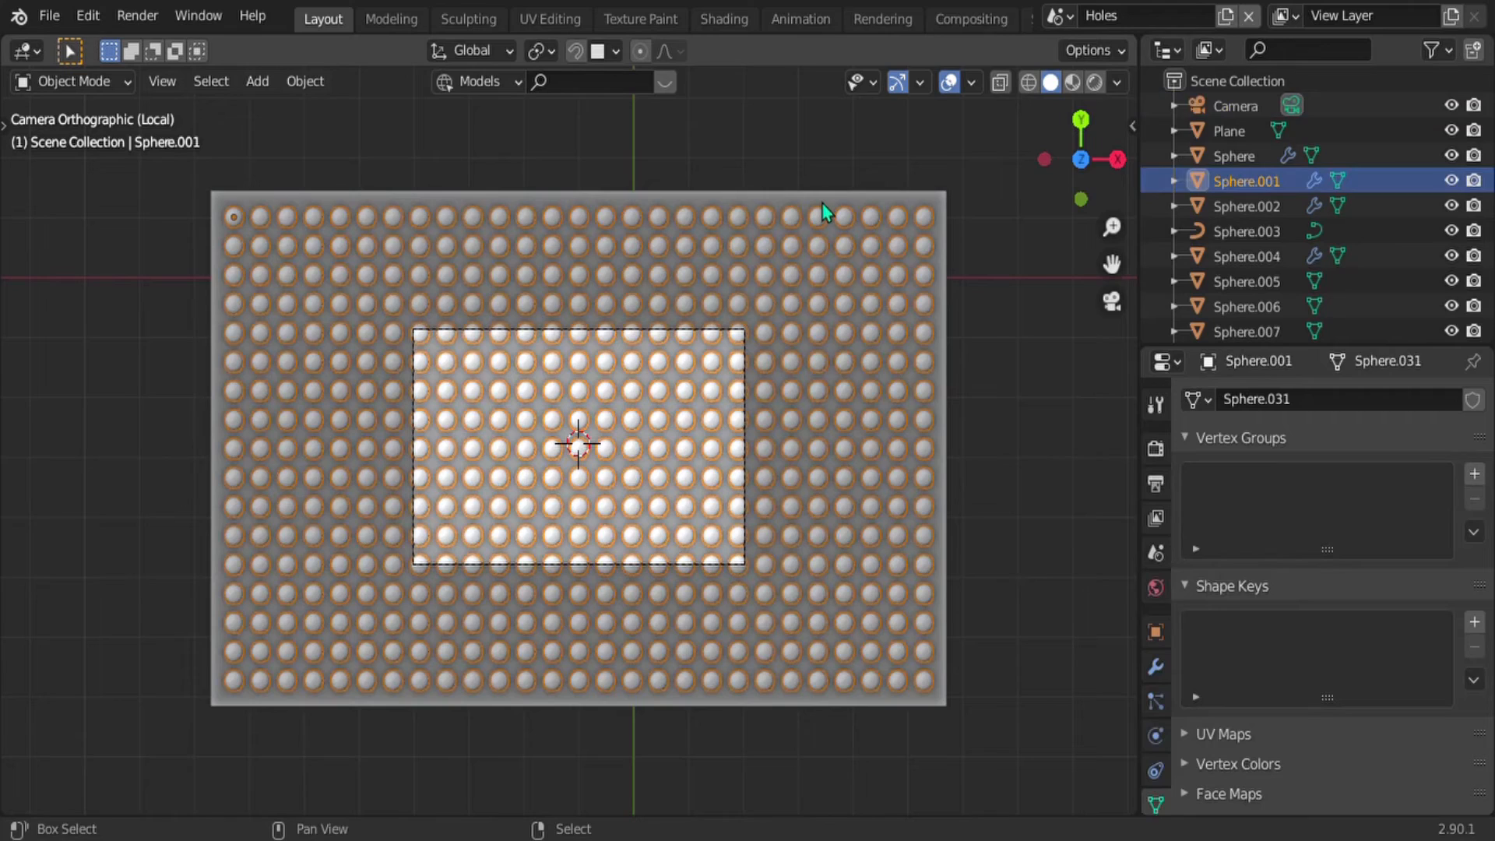
Step: Select the plane together with the sphere grid and scale both down around the 3D cursor to fit the camera frame
shift+click(824, 210)
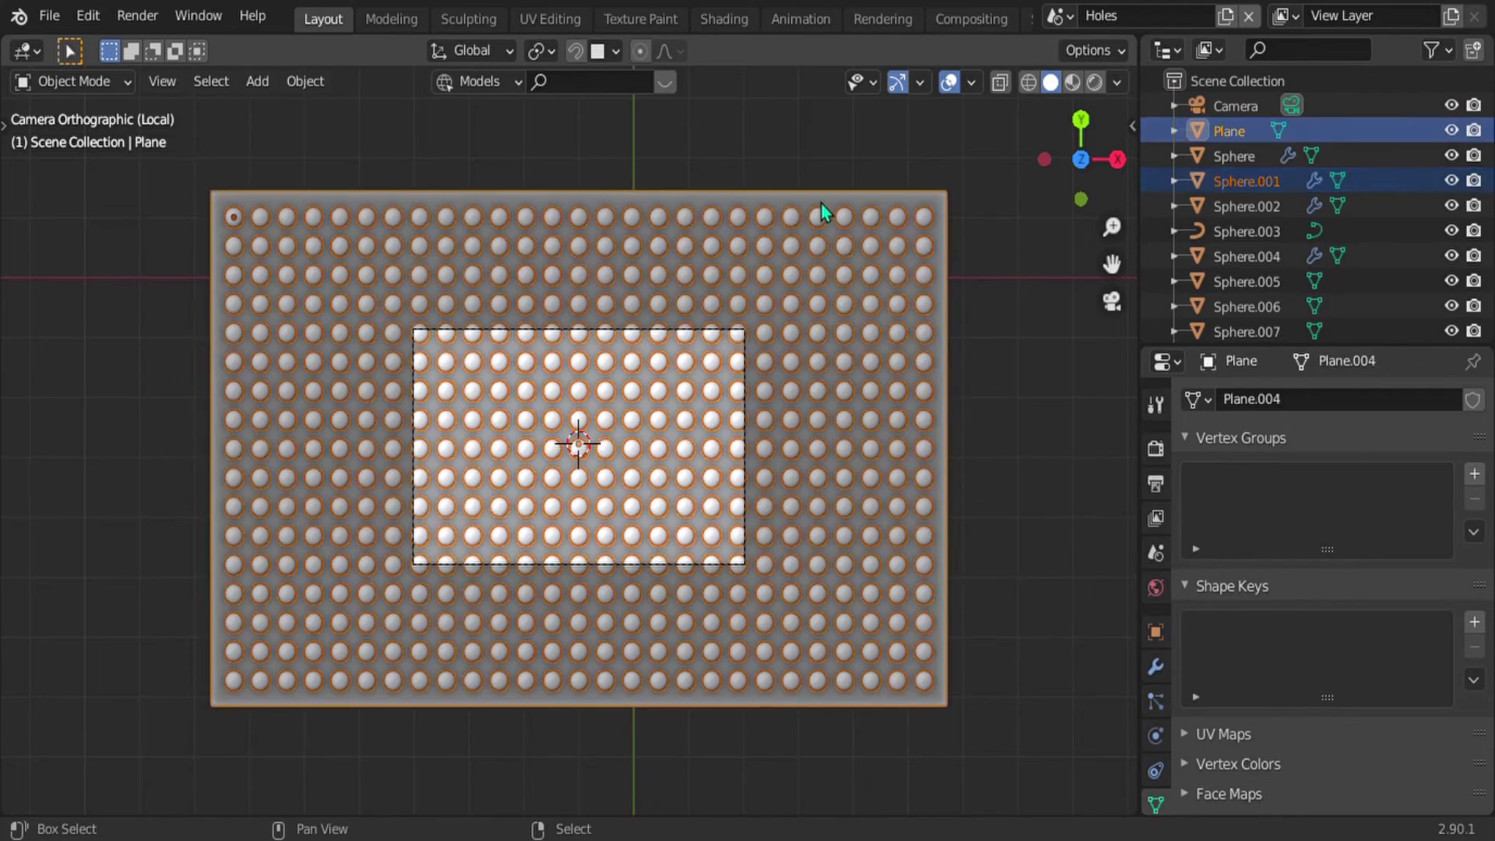
key(s)
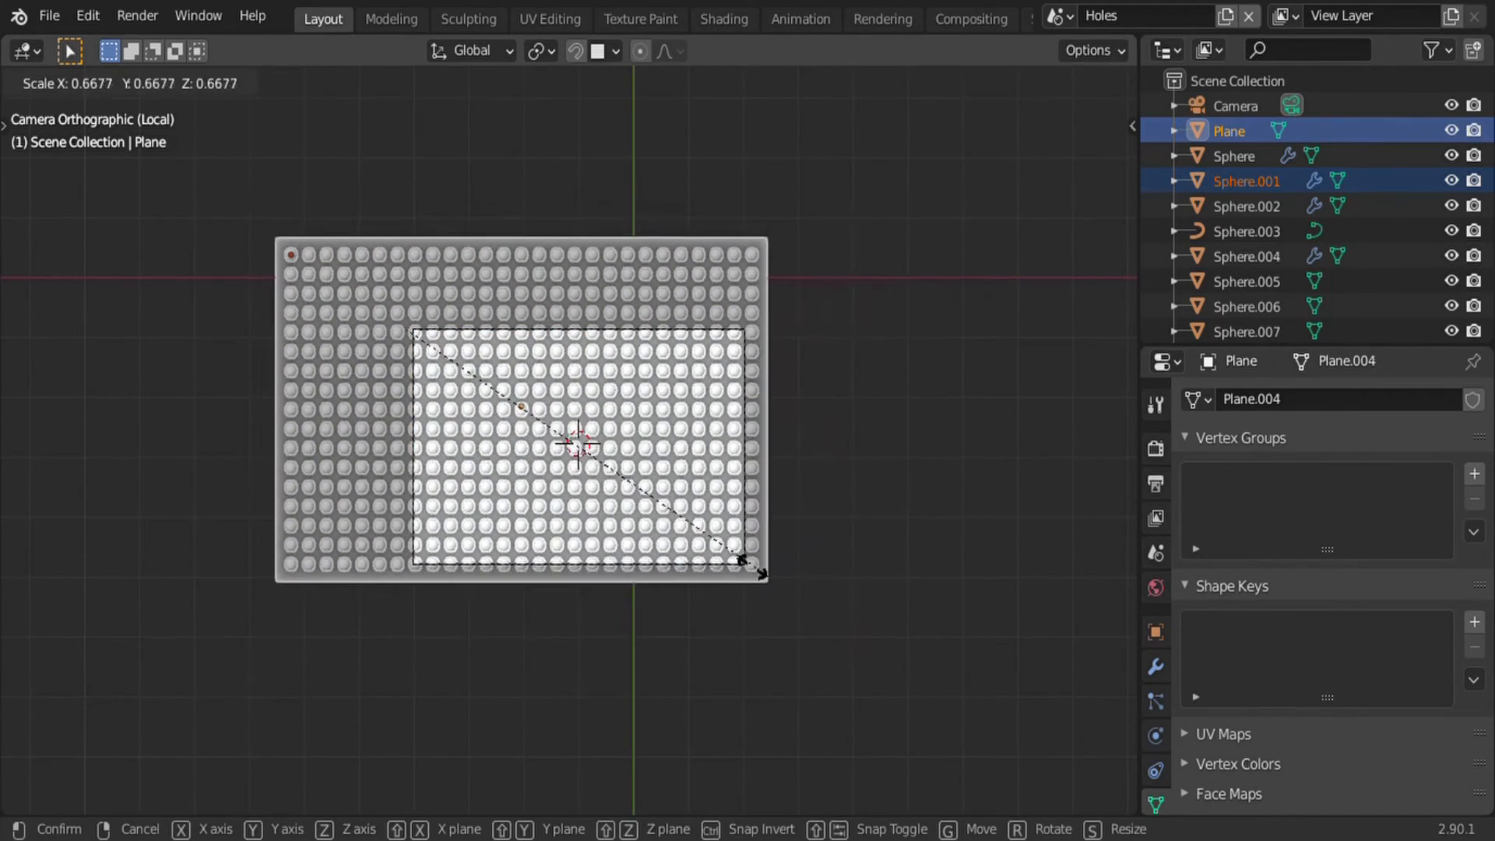
right_click(718, 537)
key(period)
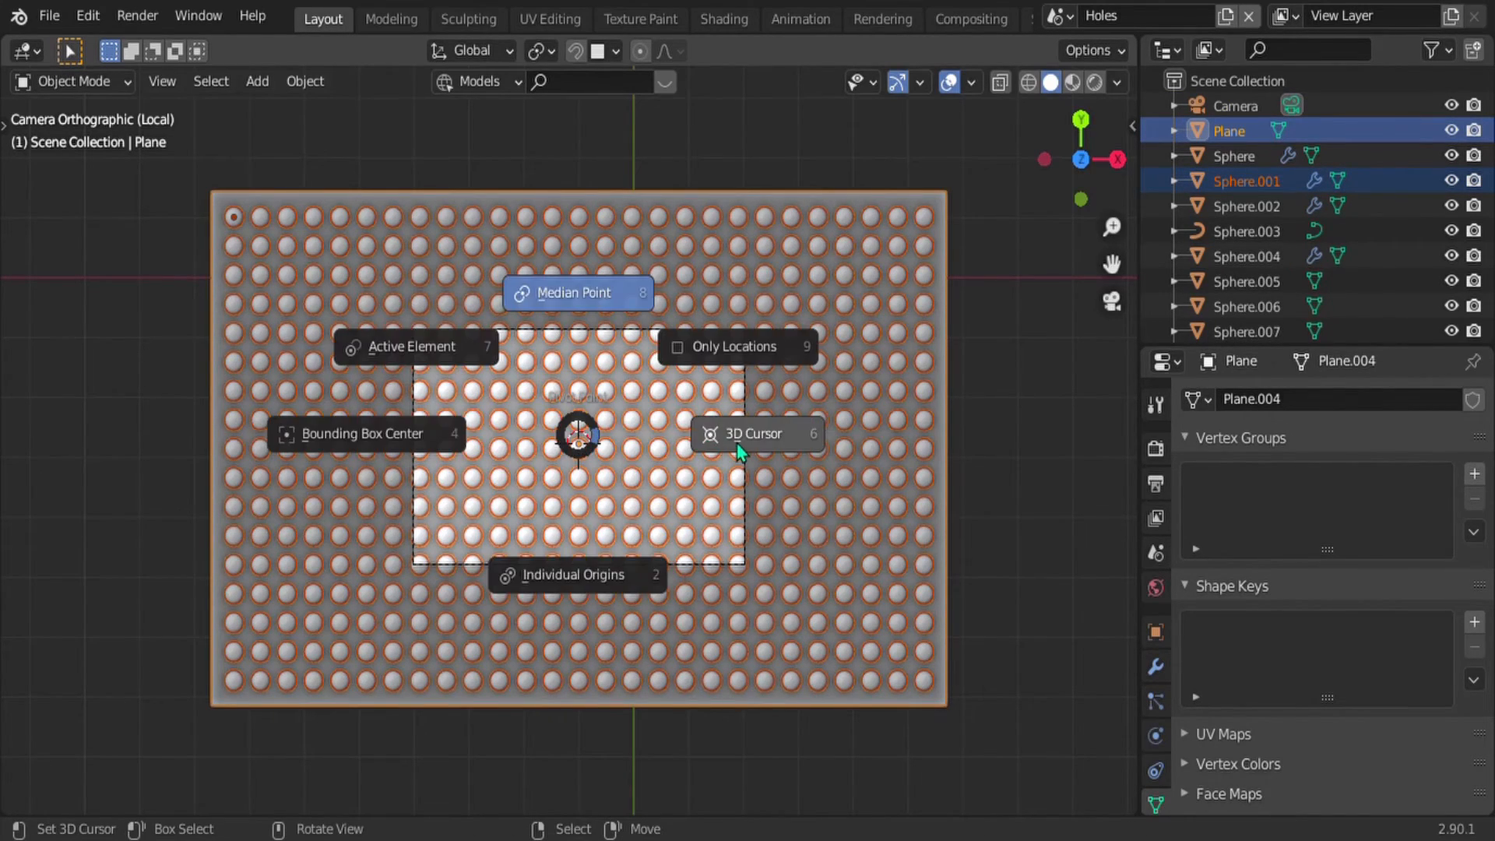
click(756, 435)
key(s)
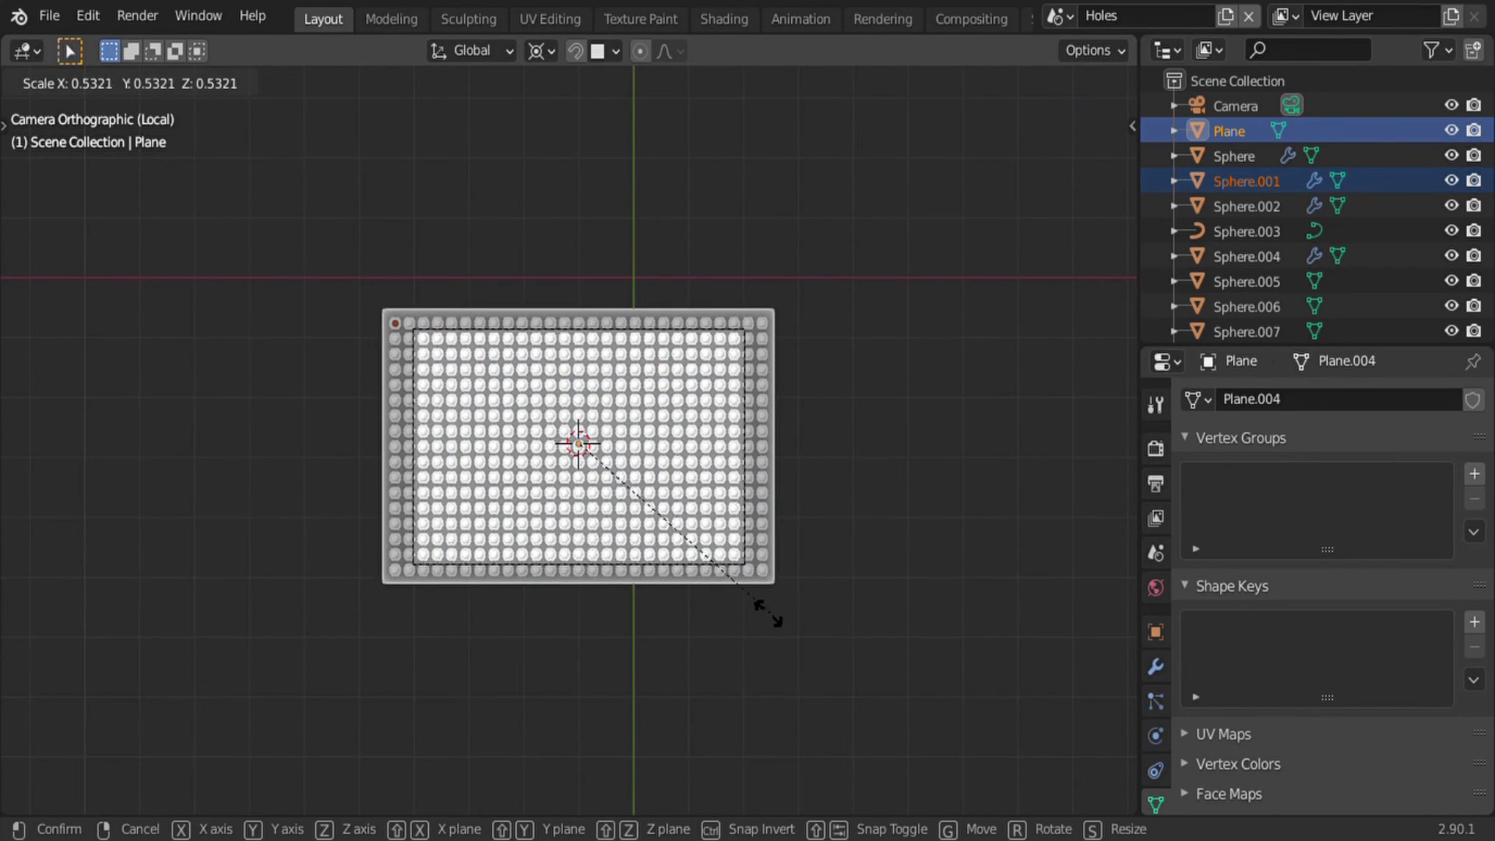
click(727, 601)
Step: Check the plane's fit in the camera frame with nothing selected and render the image
scroll(609, 450, up, 3)
click(874, 399)
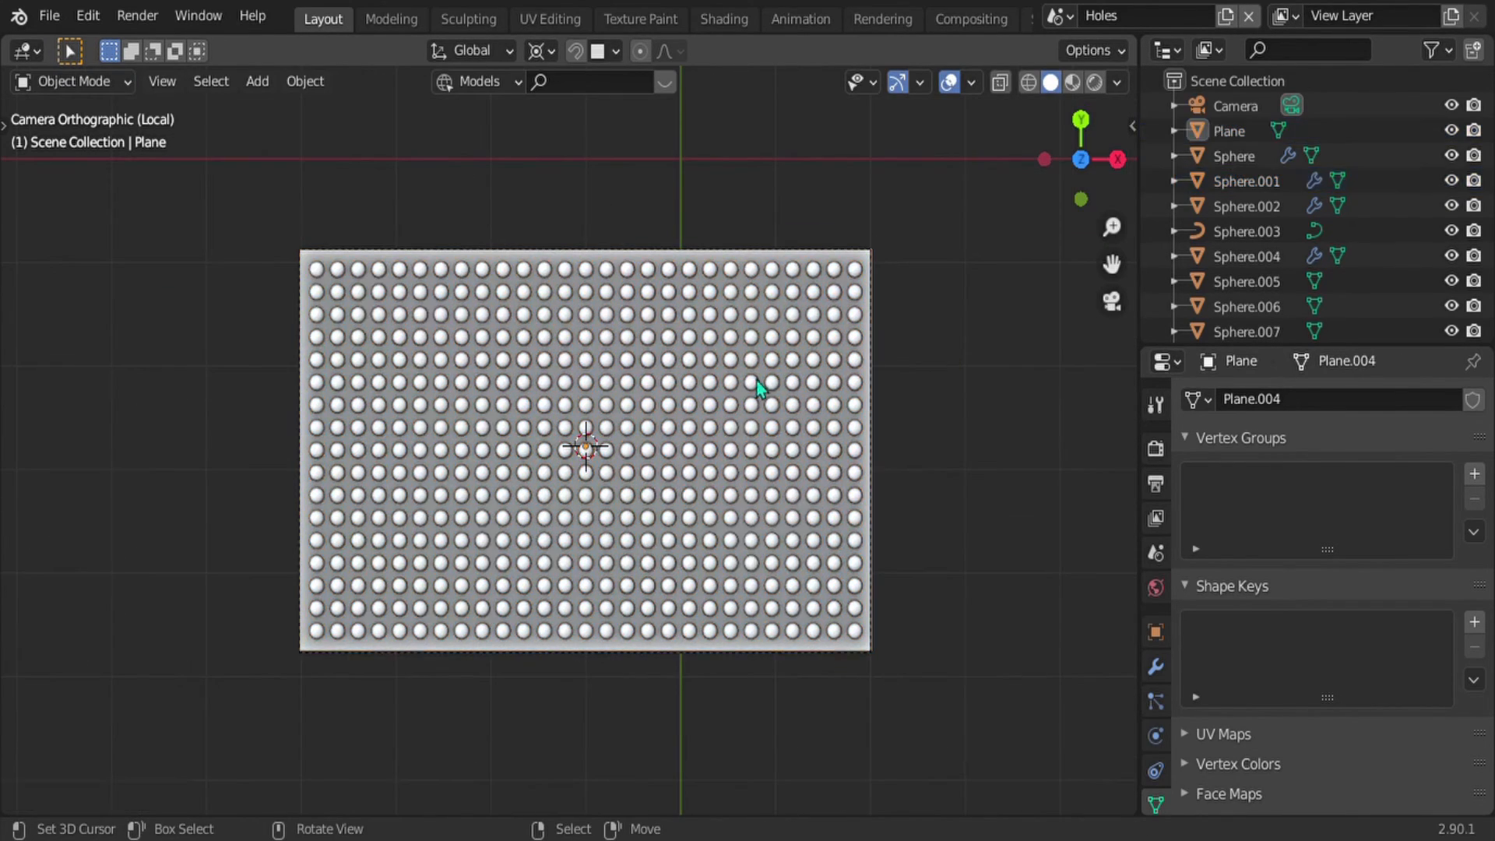
scroll(717, 381, up, 1)
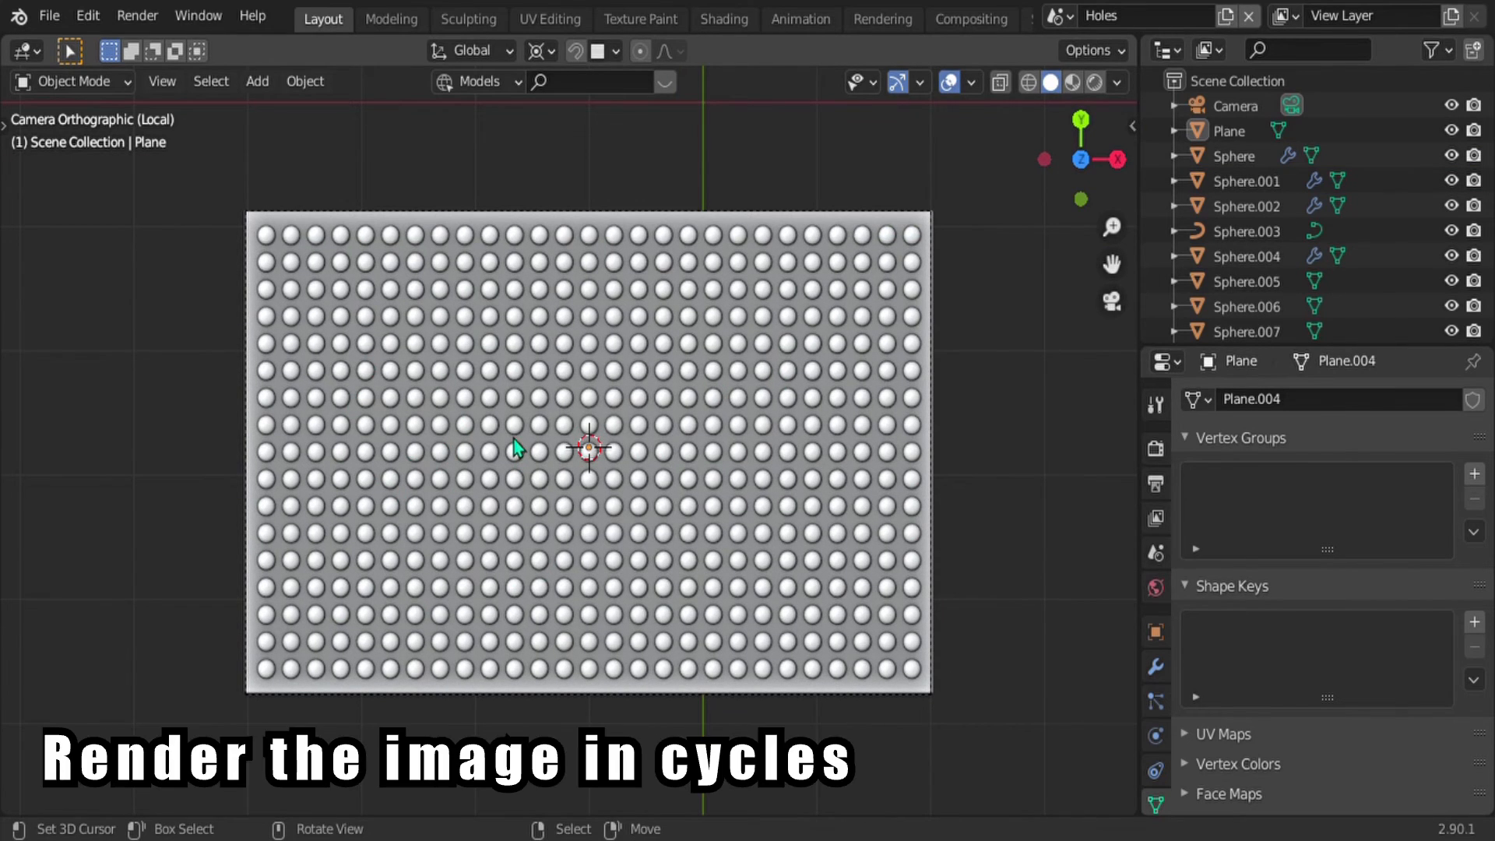
key(F12)
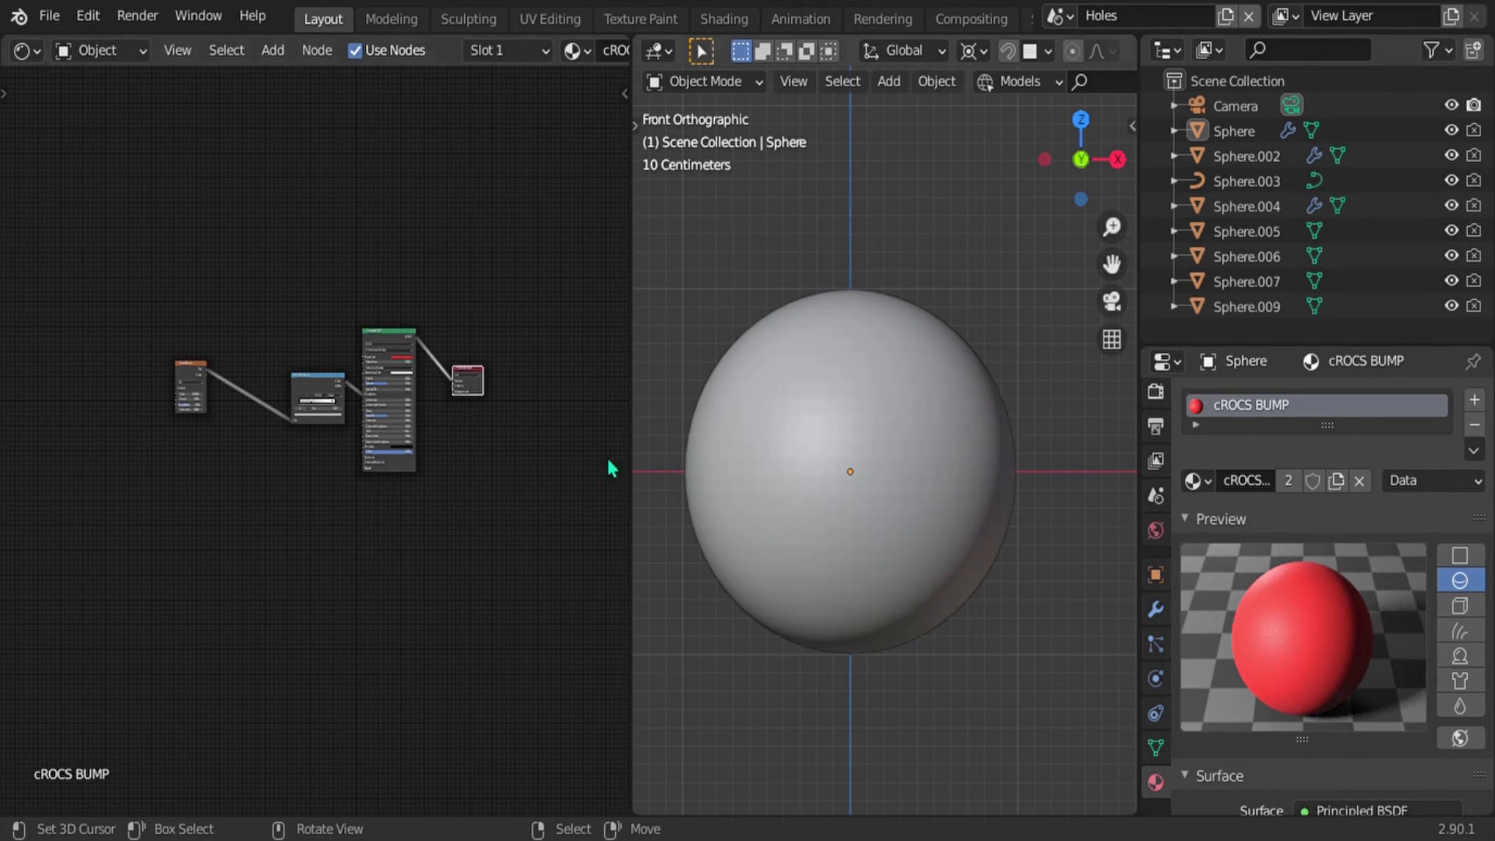
Step: Show the large sphere in Rendered shading and examine its cROCS BUMP material up close
scroll(369, 429, up, 2)
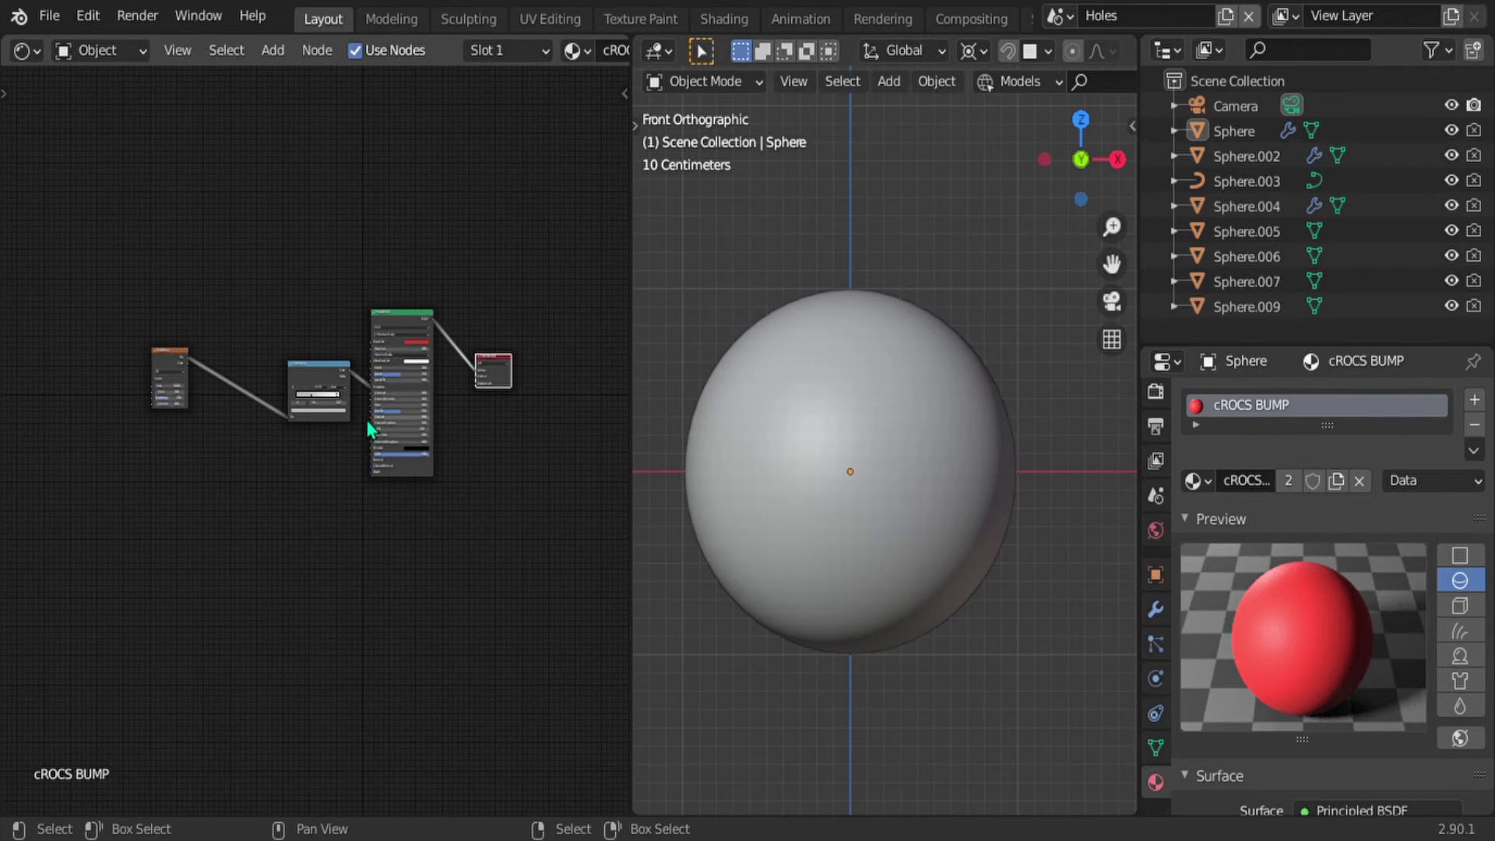
scroll(369, 429, up, 1)
middle_drag(390, 434, 310, 490)
scroll(876, 489, up, 2)
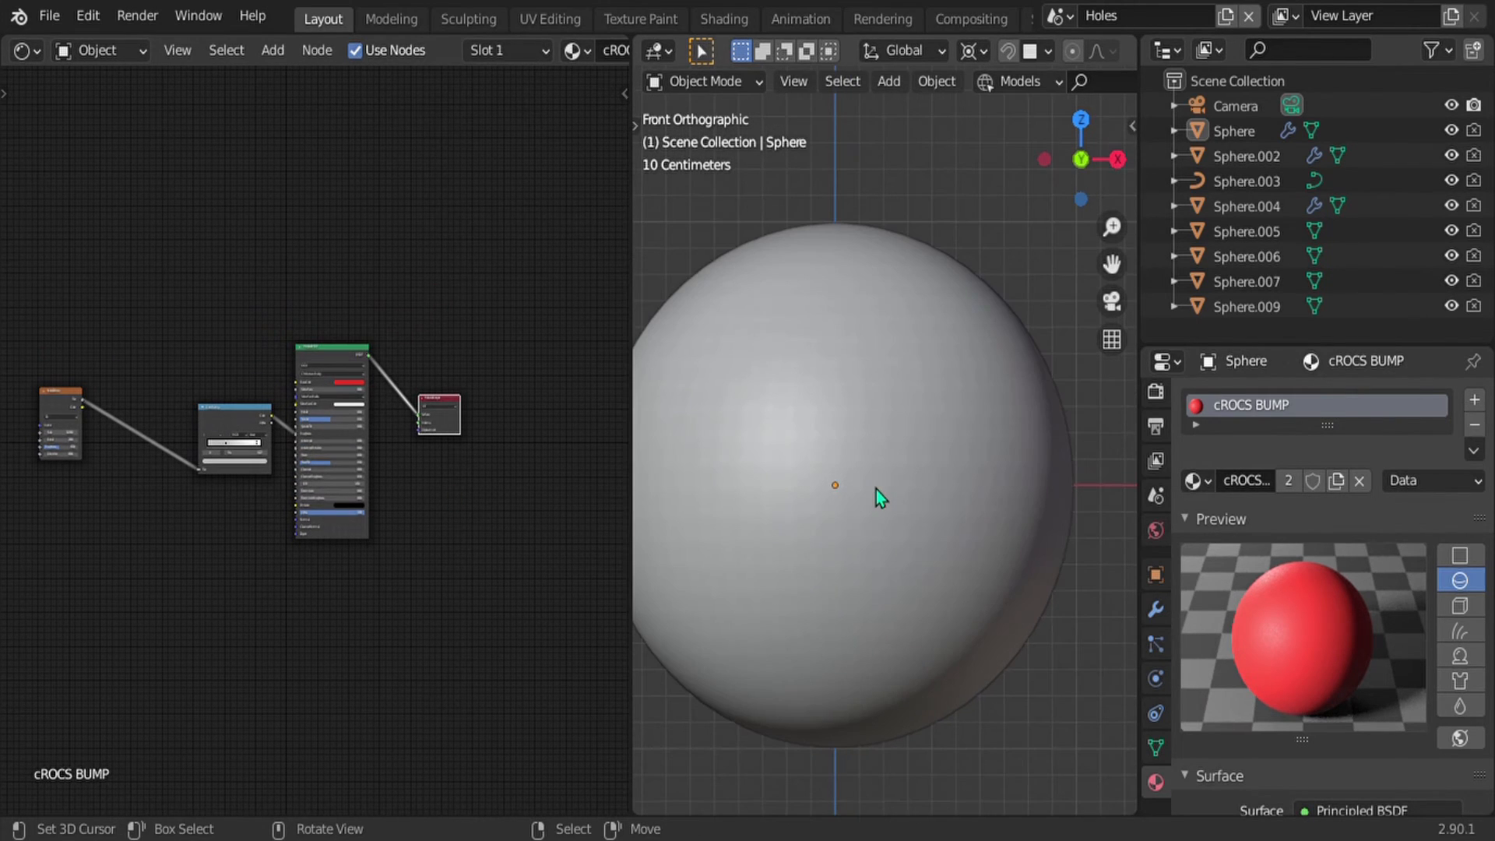
scroll(900, 486, up, 2)
scroll(900, 486, down, 2)
key(z)
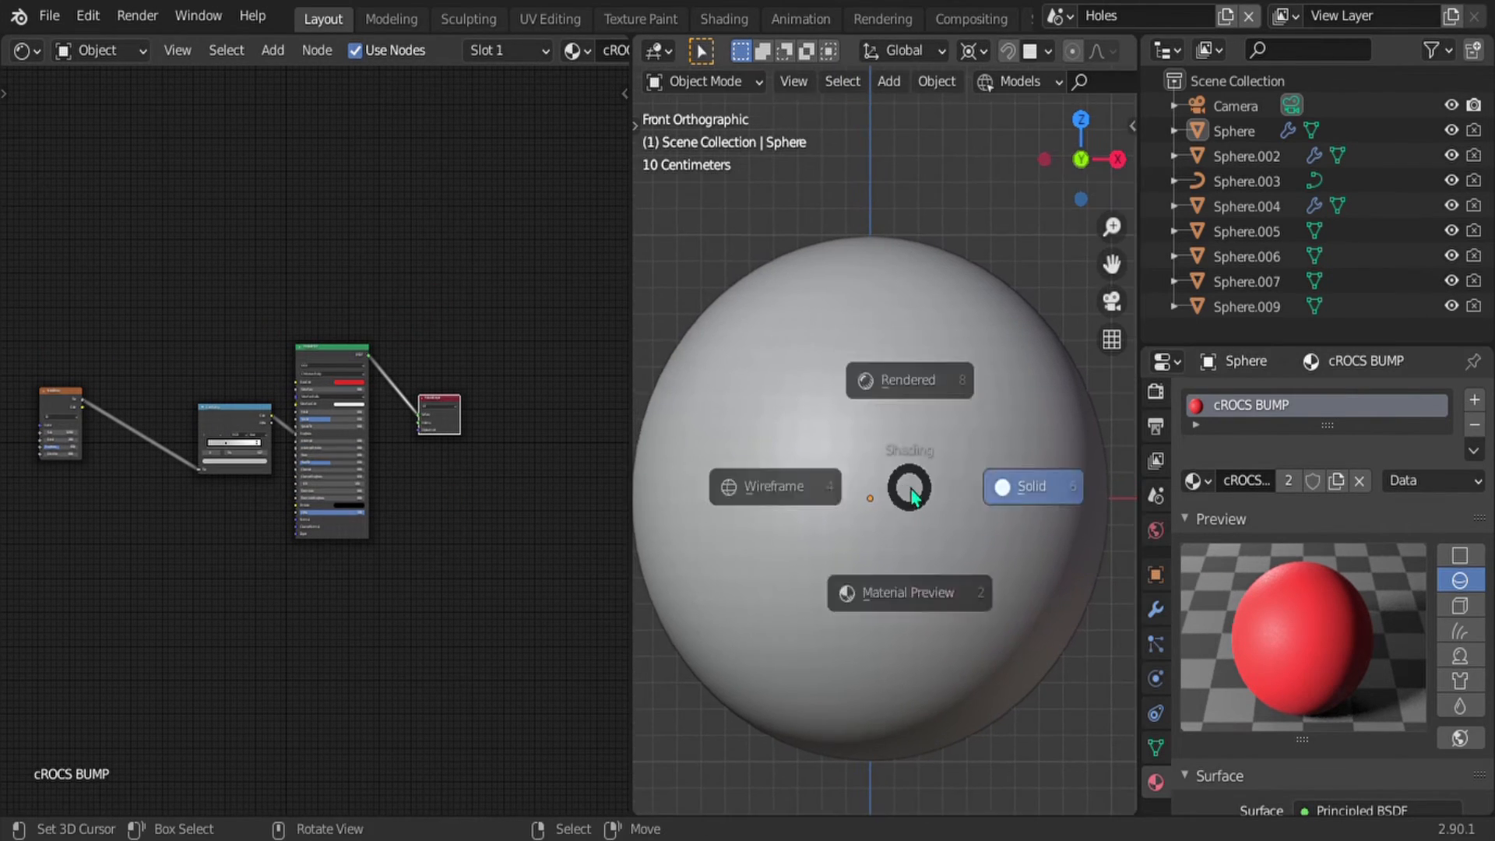
click(910, 367)
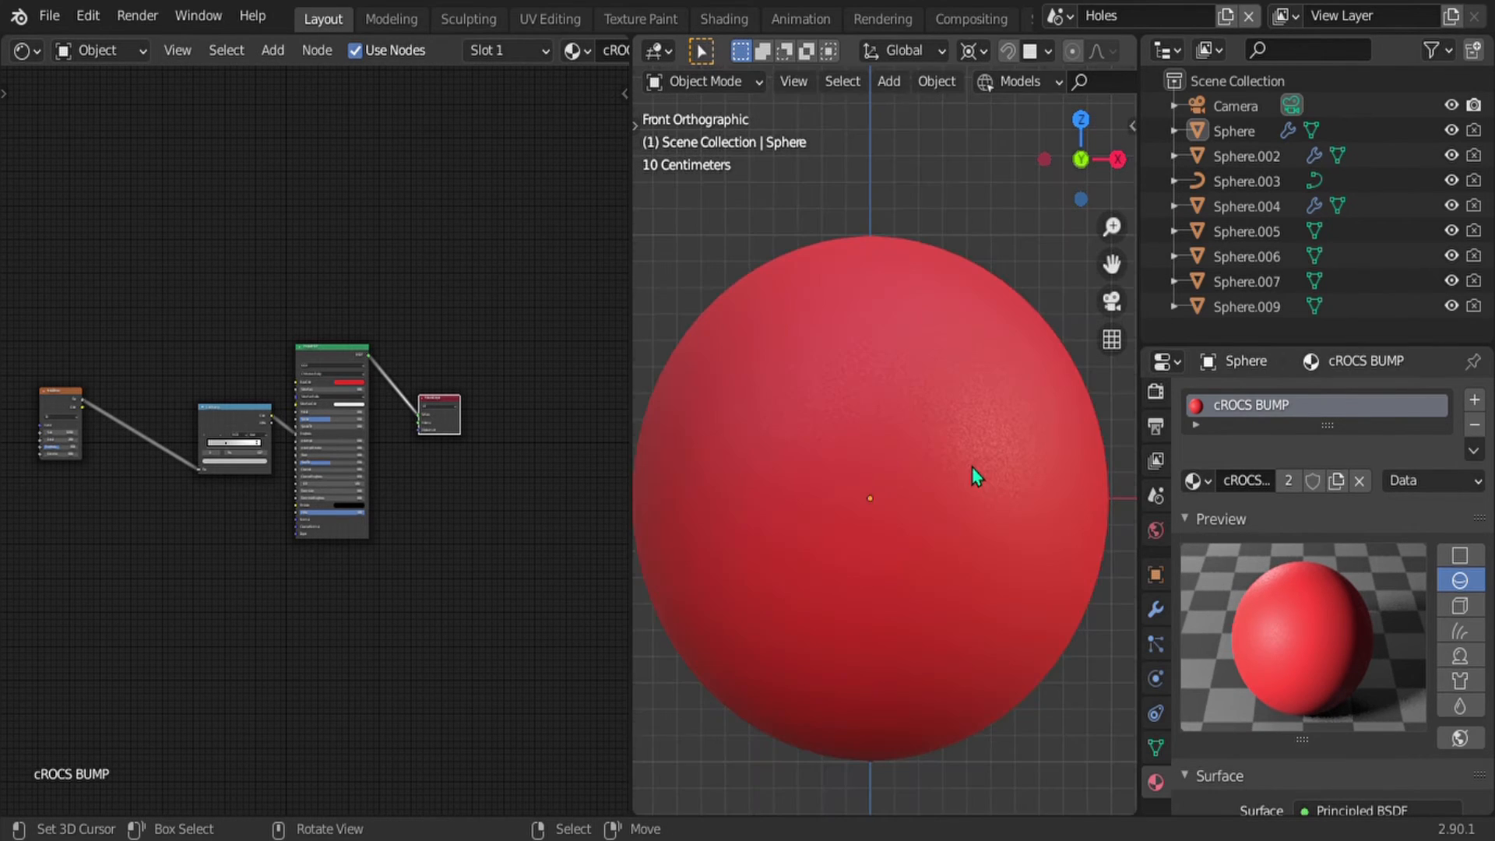
scroll(964, 513, up, 3)
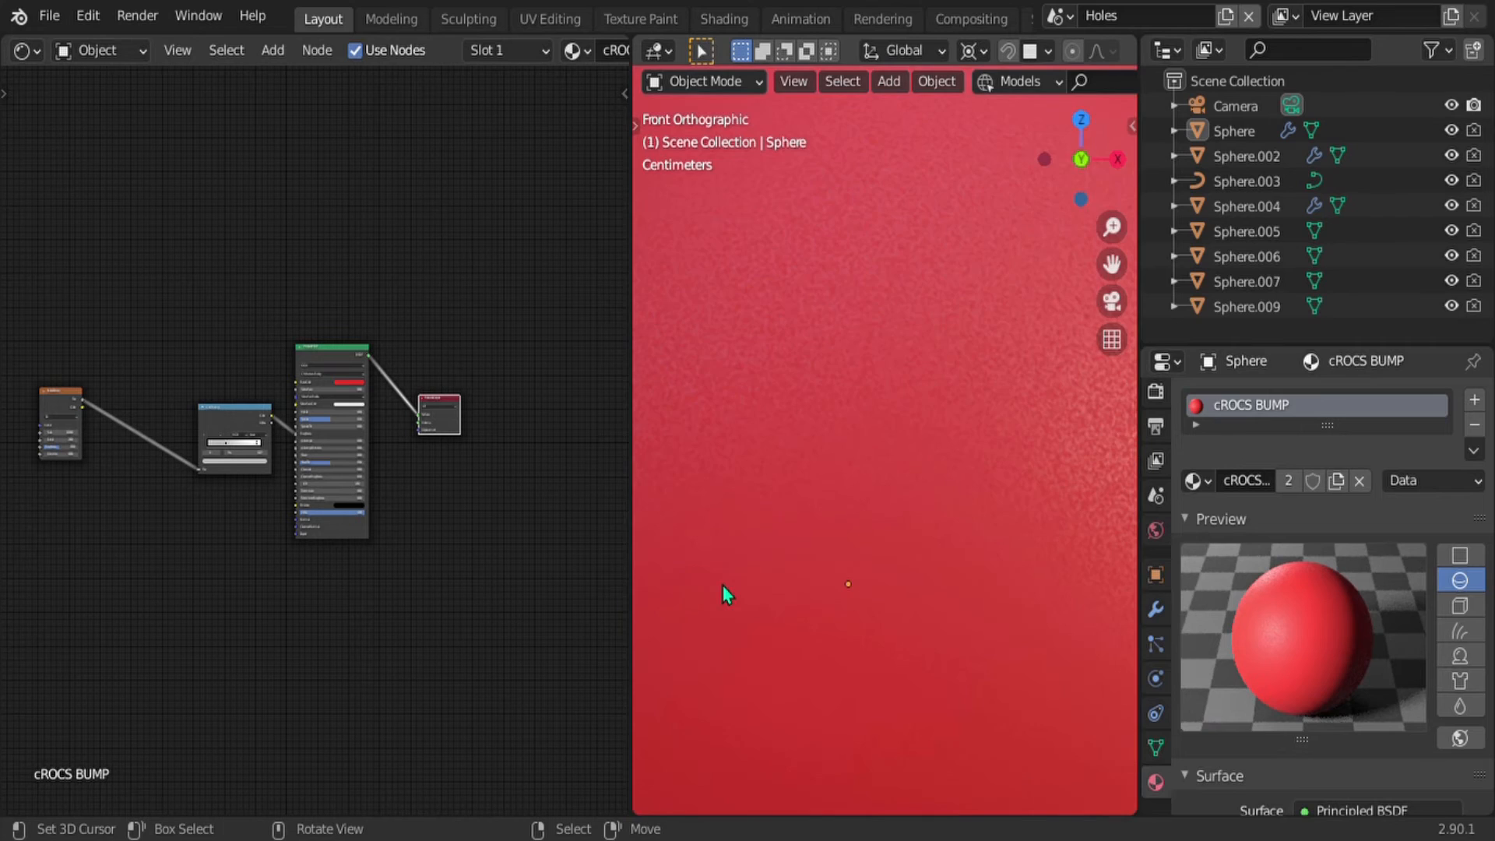
Step: Widen the 3D view and add an Image Texture node below the existing texture node in the cROCS BUMP material
scroll(701, 577, down, 3)
drag(633, 550, 522, 554)
middle_drag(764, 540, 721, 545)
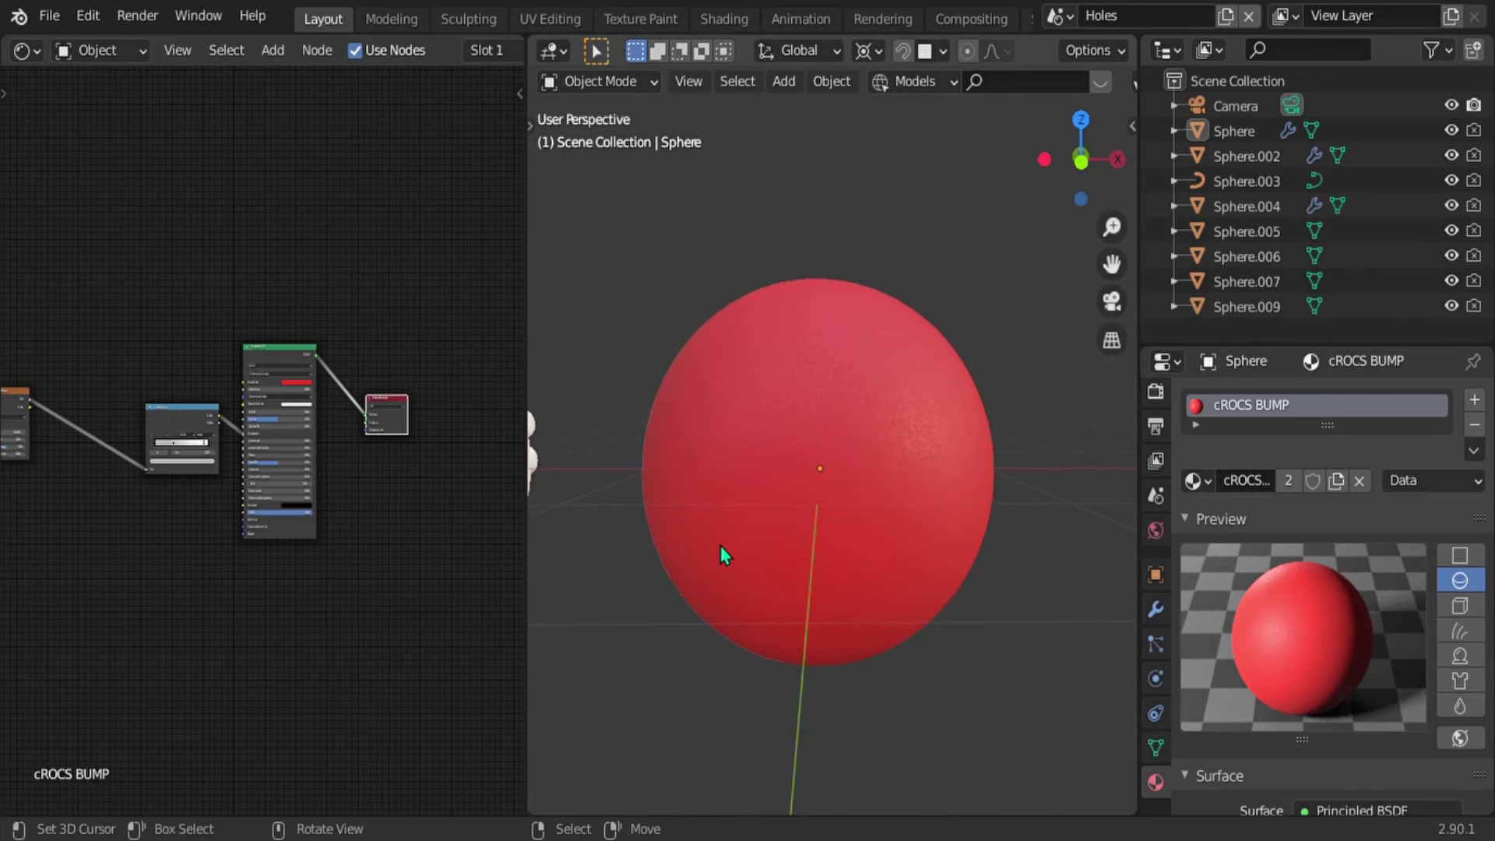
scroll(721, 545, up, 2)
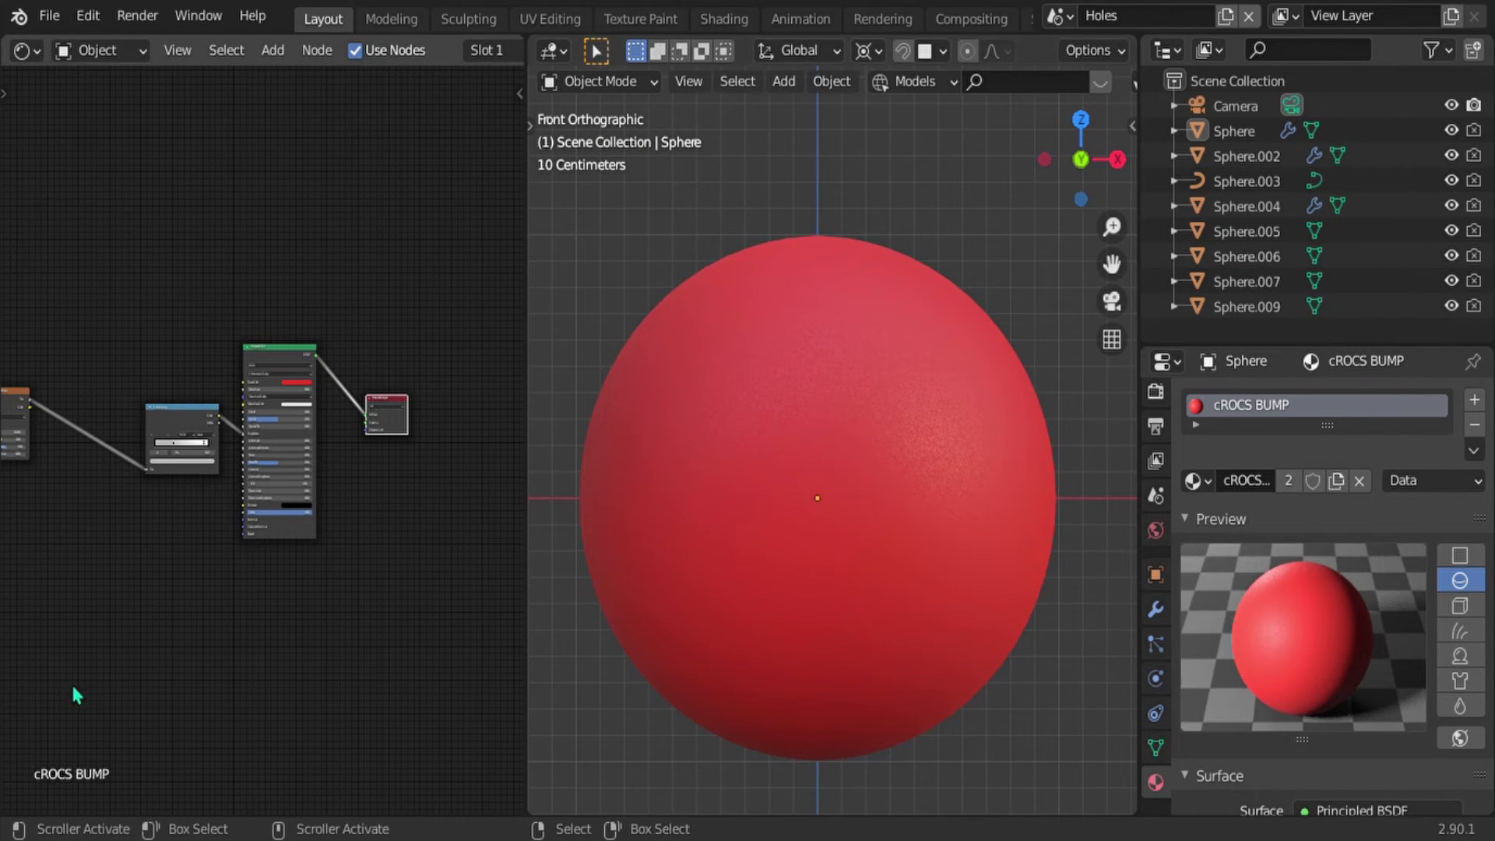
middle_drag(161, 616, 234, 601)
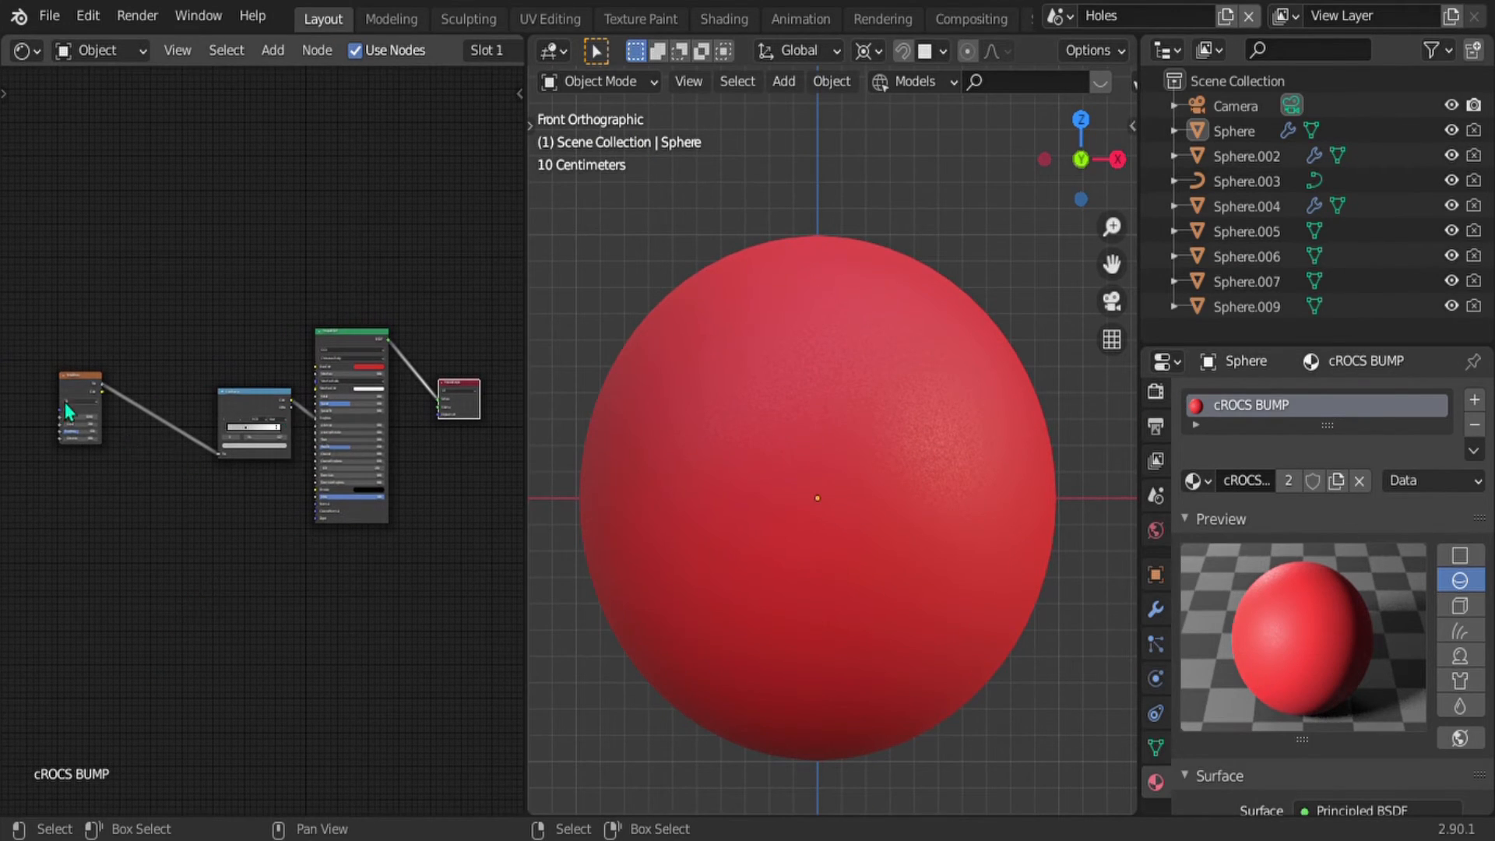
key(shift+a)
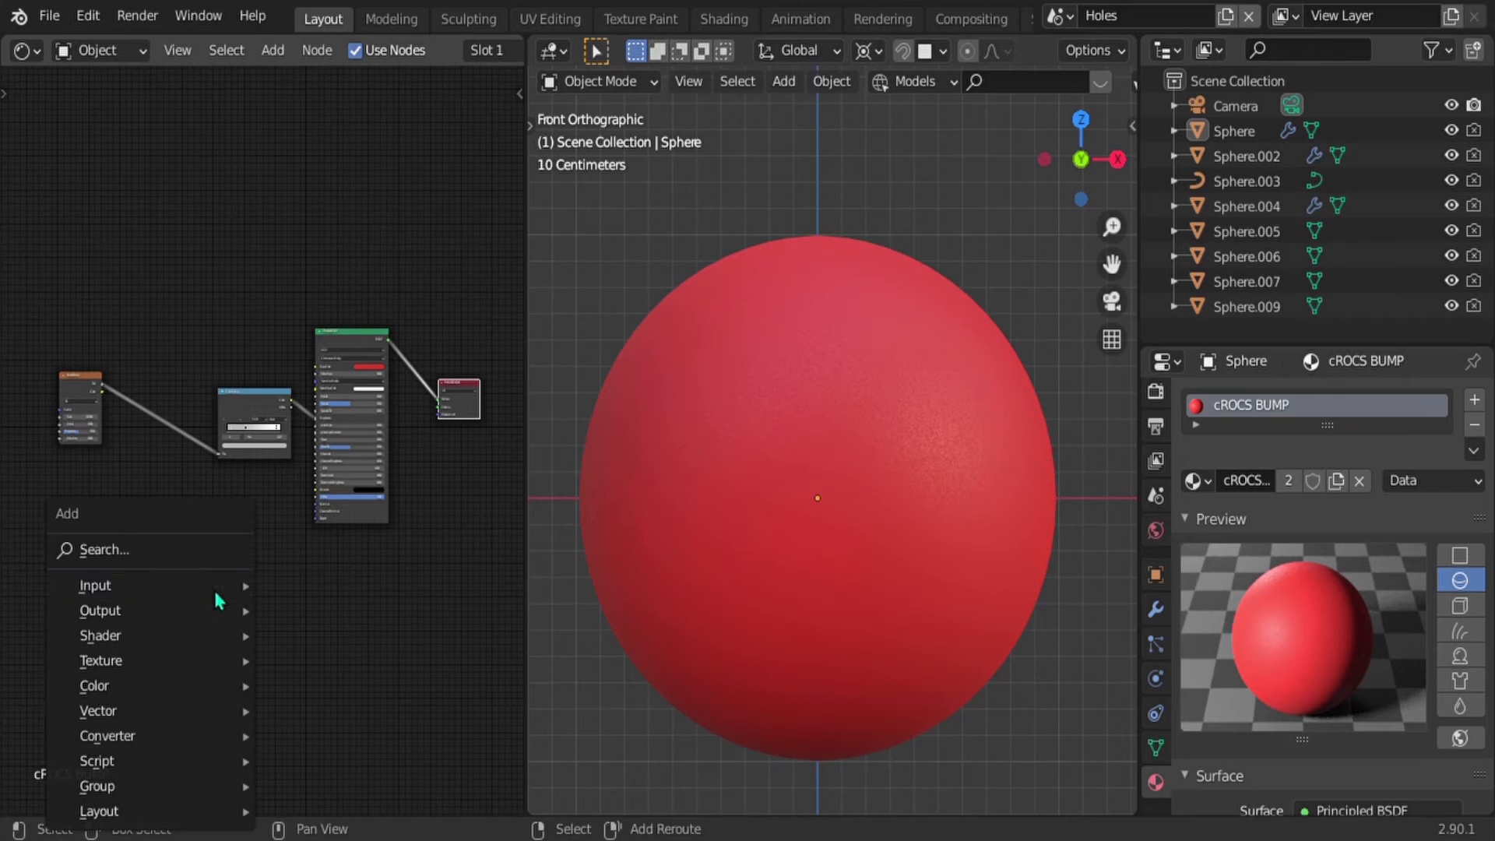
click(159, 565)
text(im)
click(219, 586)
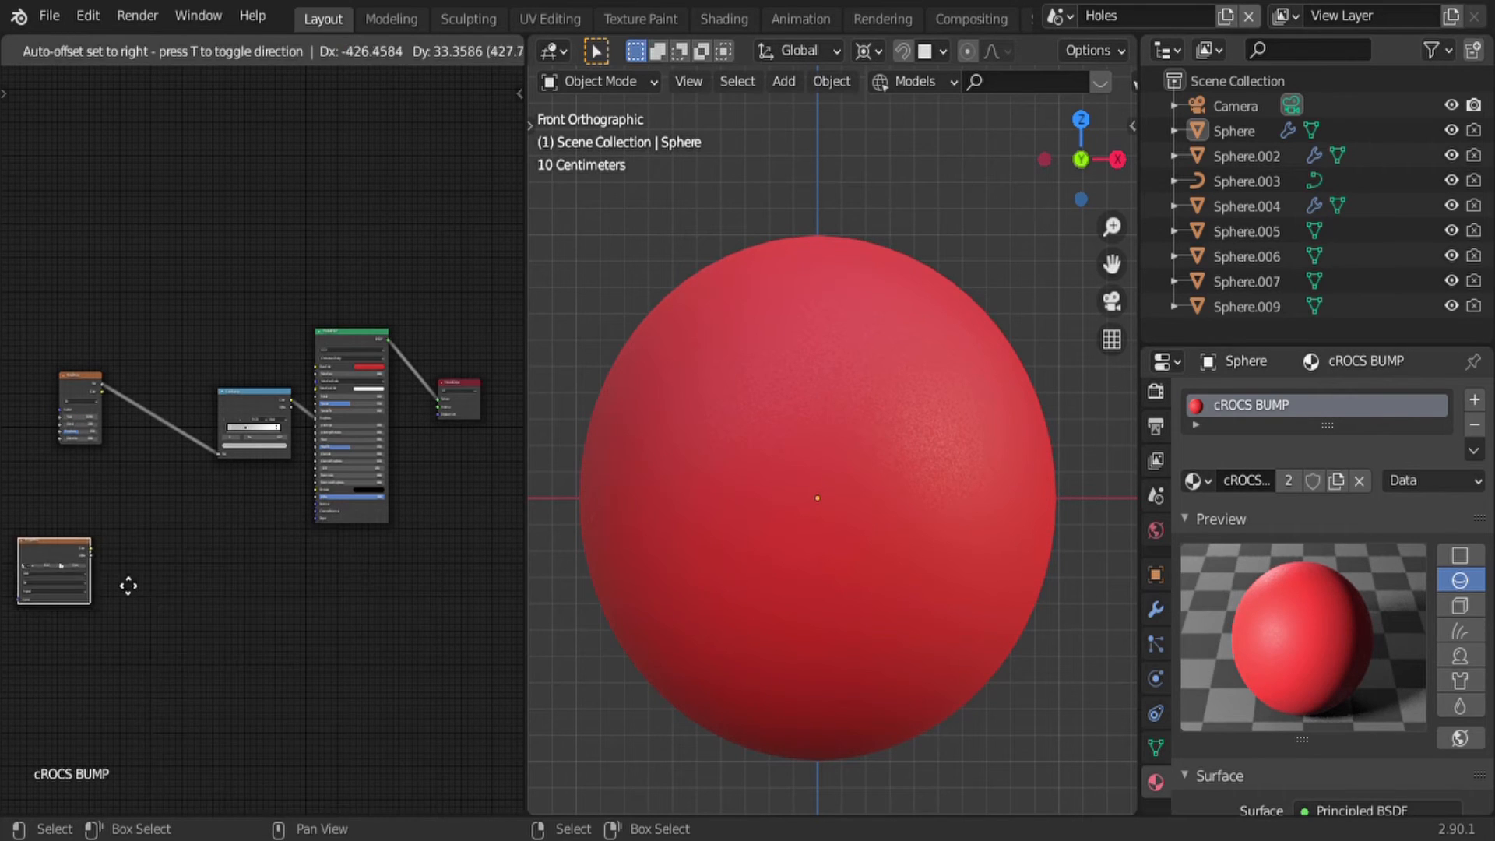
click(171, 588)
shift+middle_drag(75, 634, 156, 637)
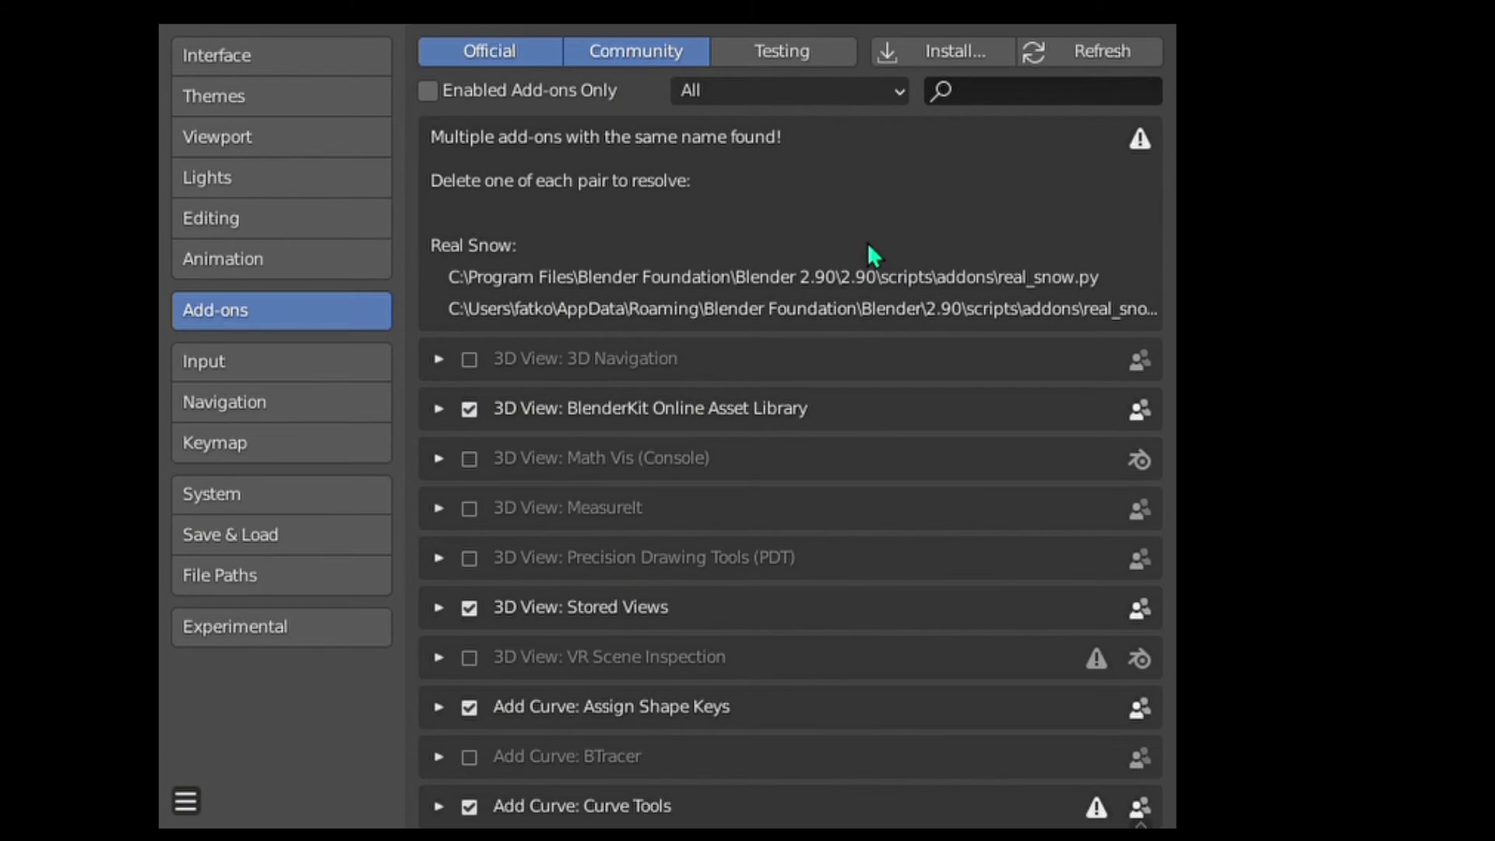
Step: Search the add-ons for "node wr" and expand the details of the Node Wrangler add-on
click(1026, 91)
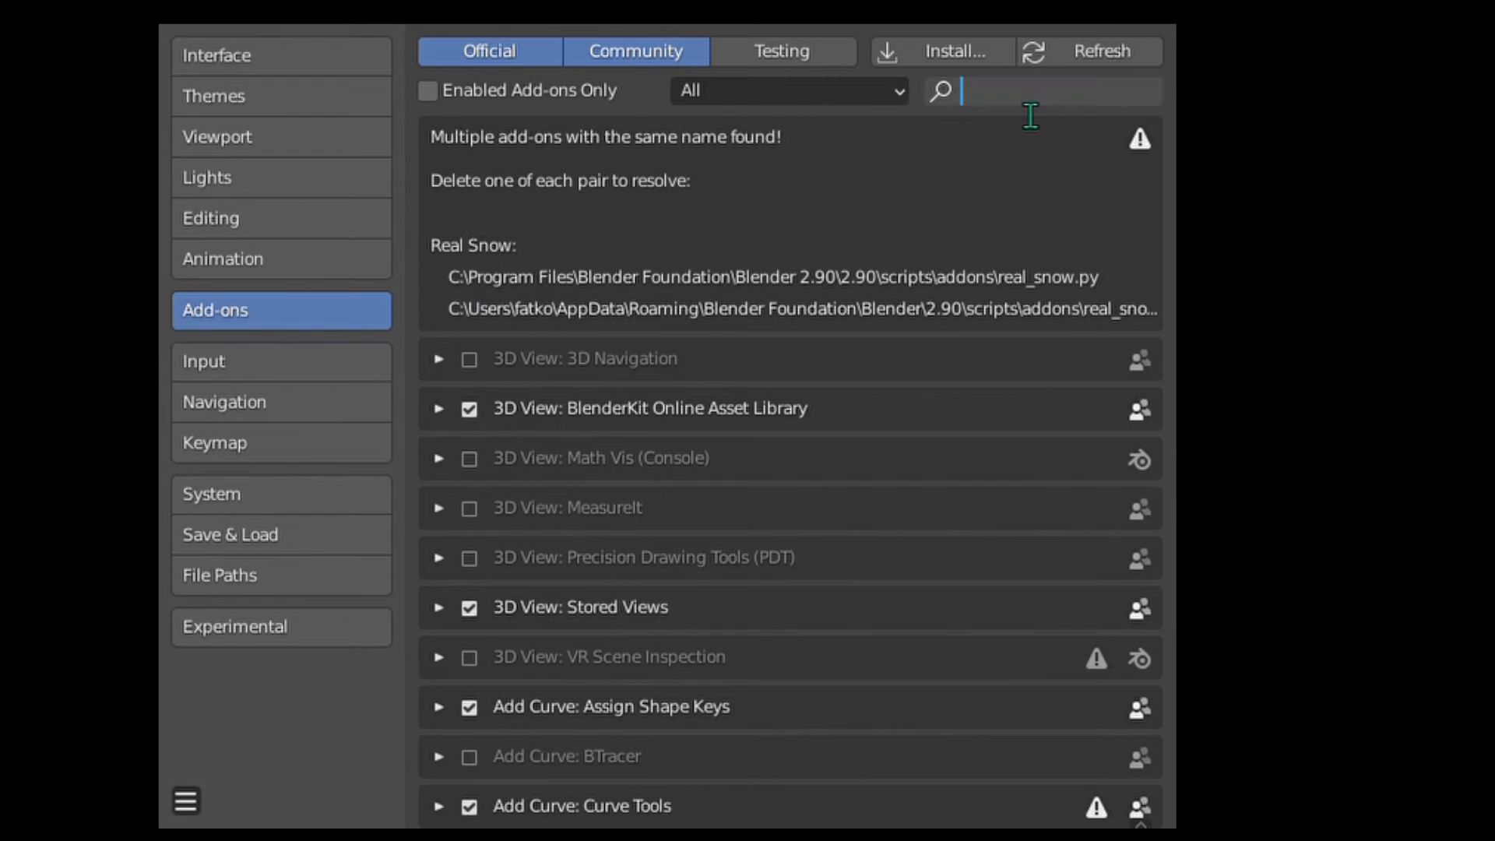
text(node wr)
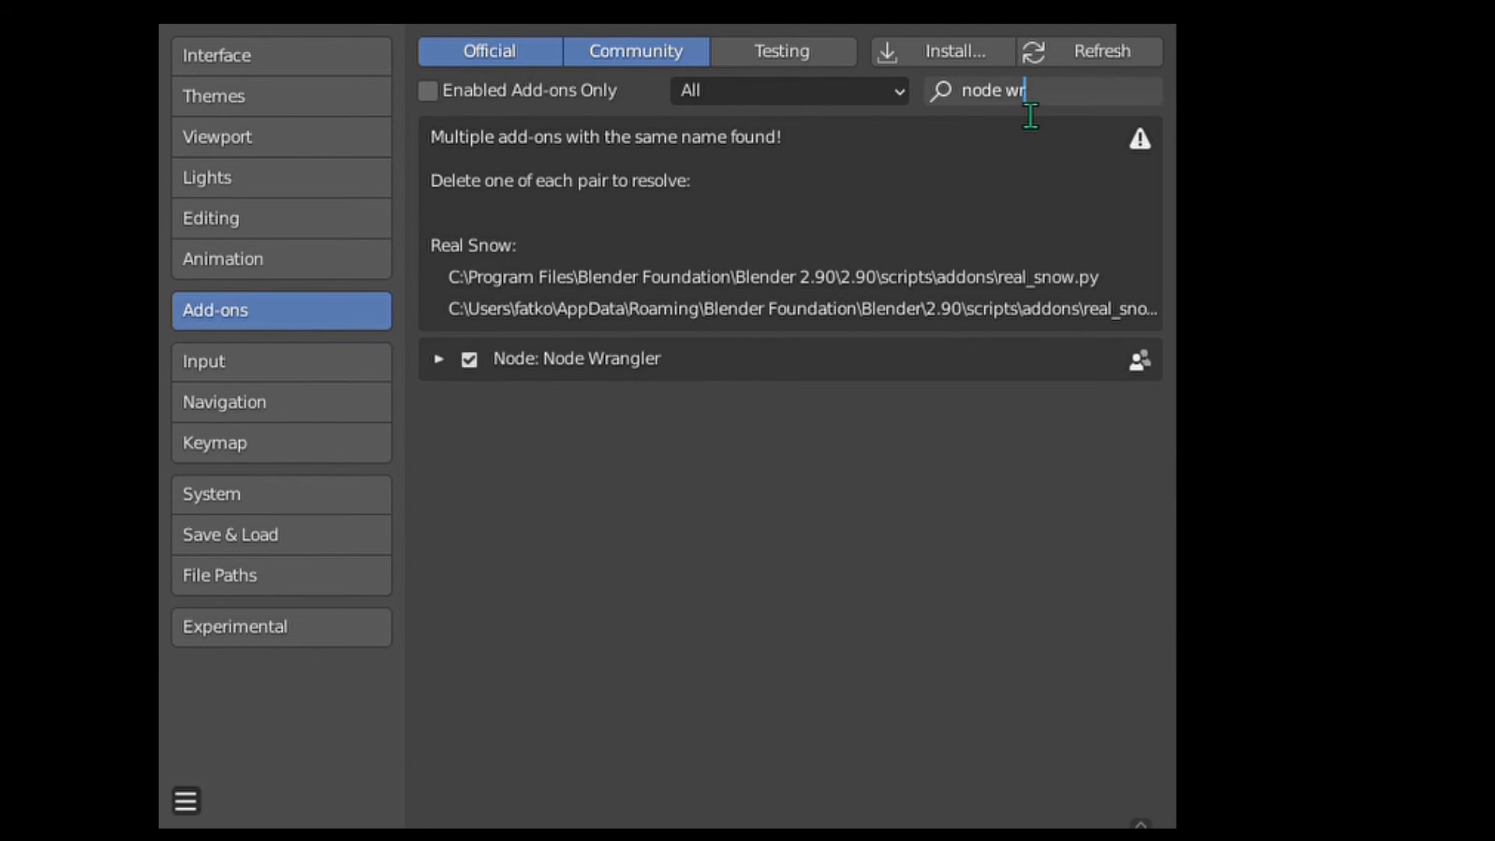
click(520, 357)
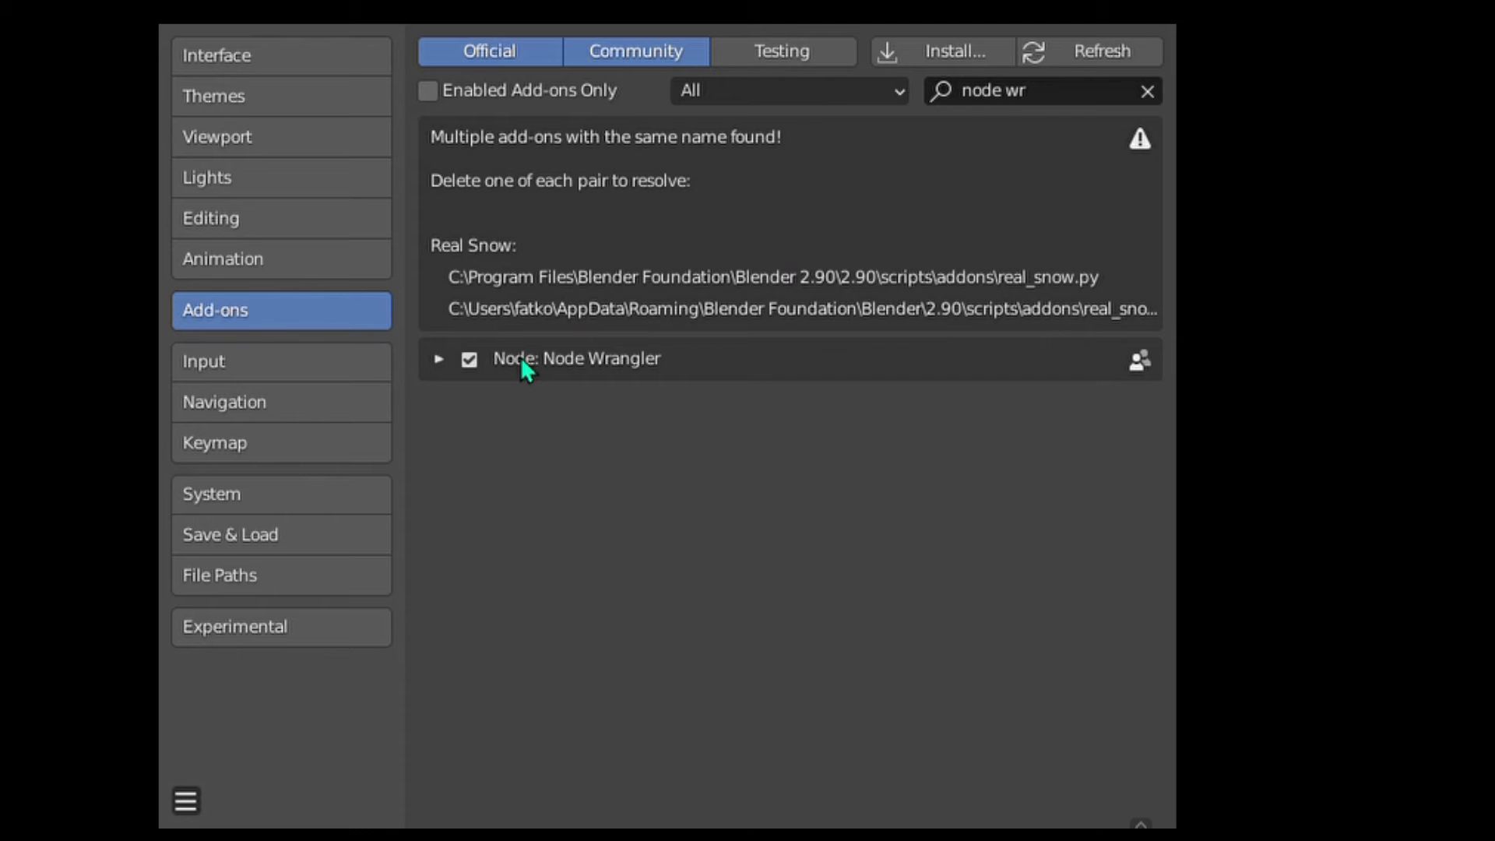
click(440, 359)
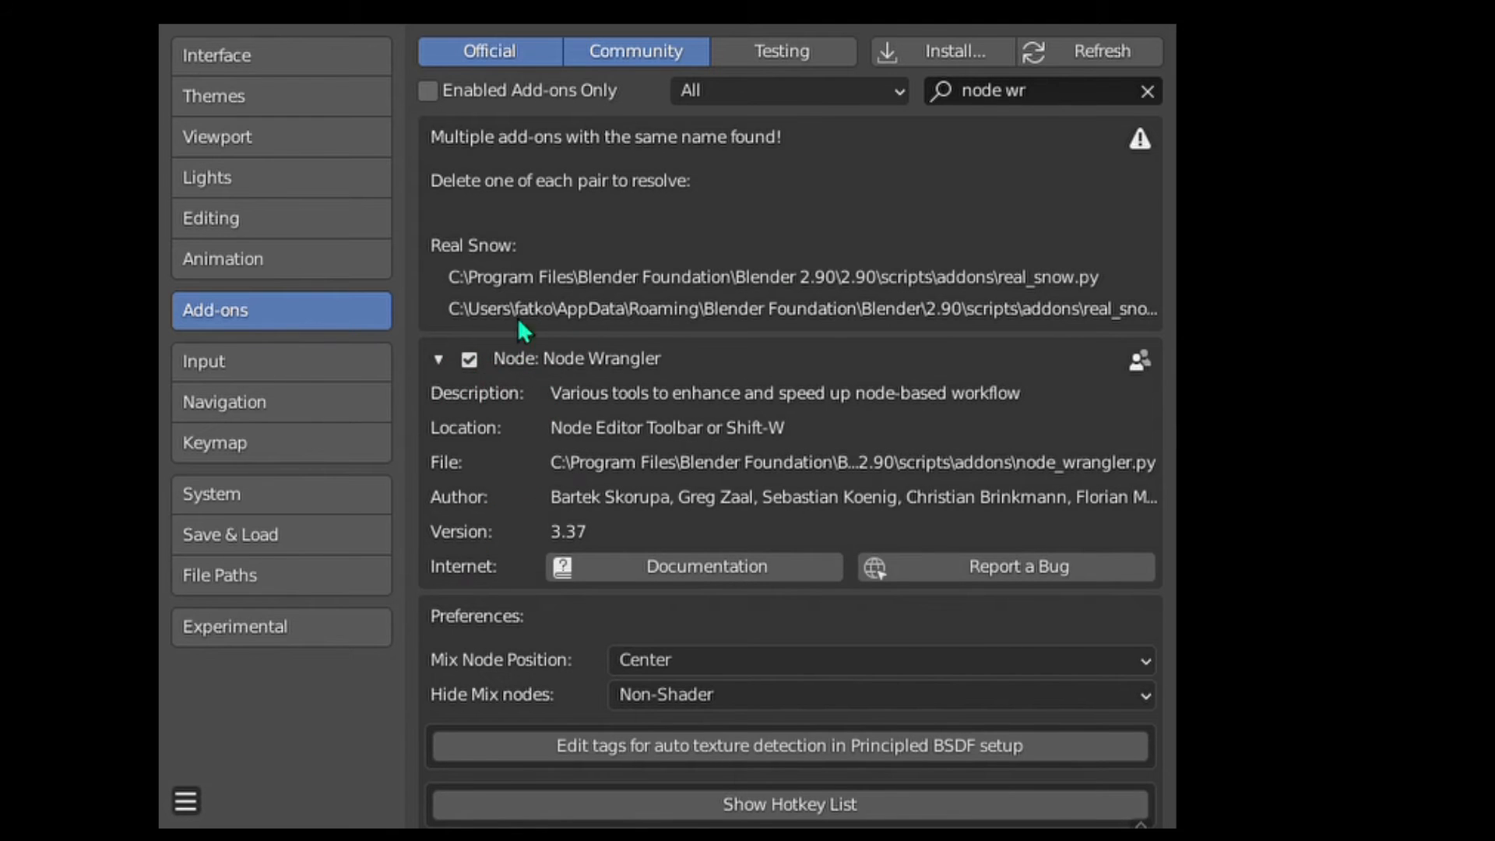
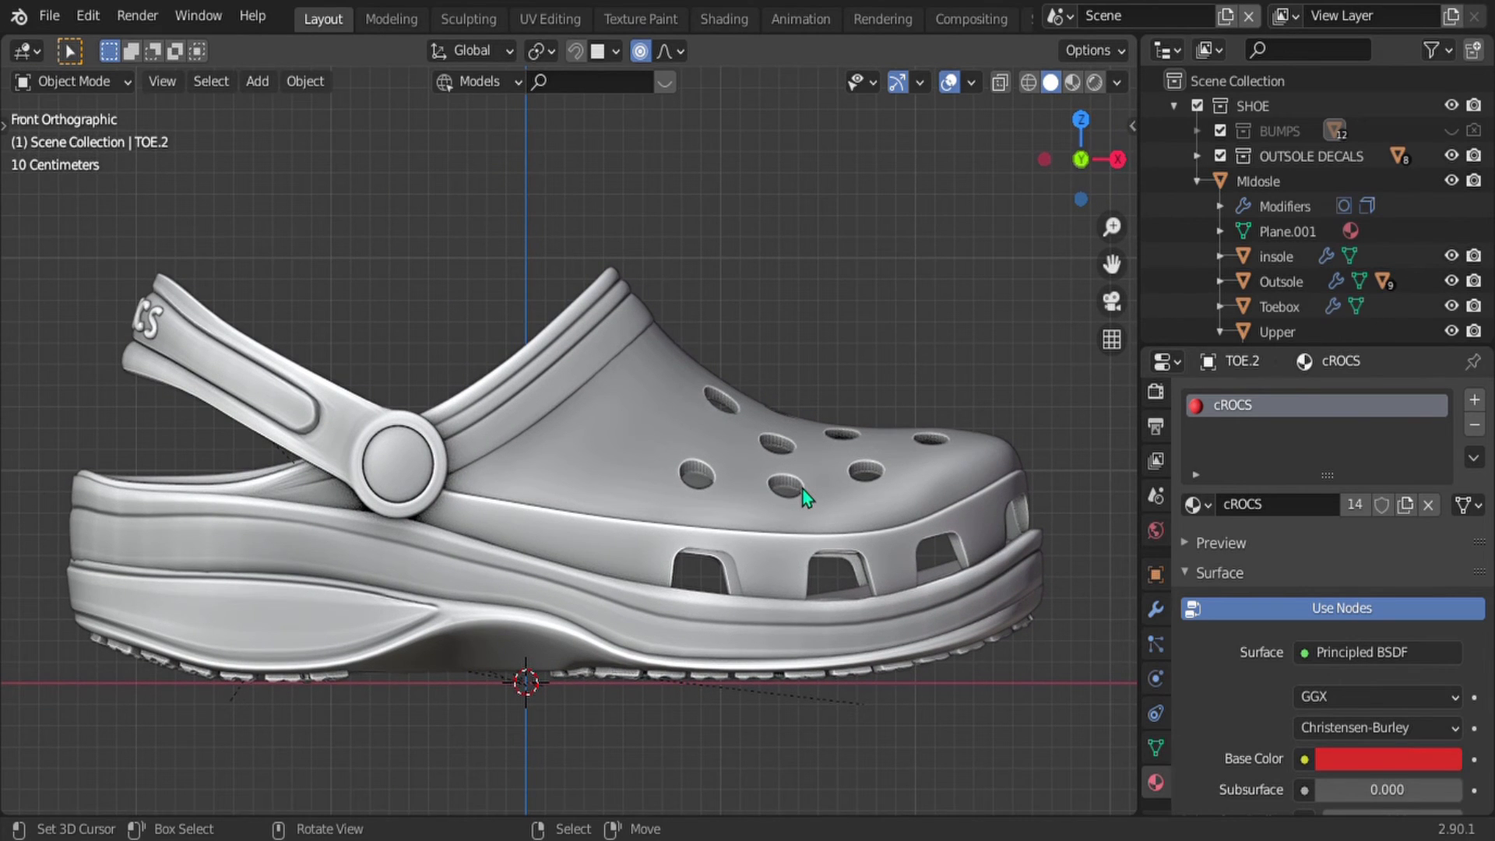
Step: Isolate the clog's outsole in local view and orbit to a perspective view of its side
shift+middle_drag(627, 550, 714, 494)
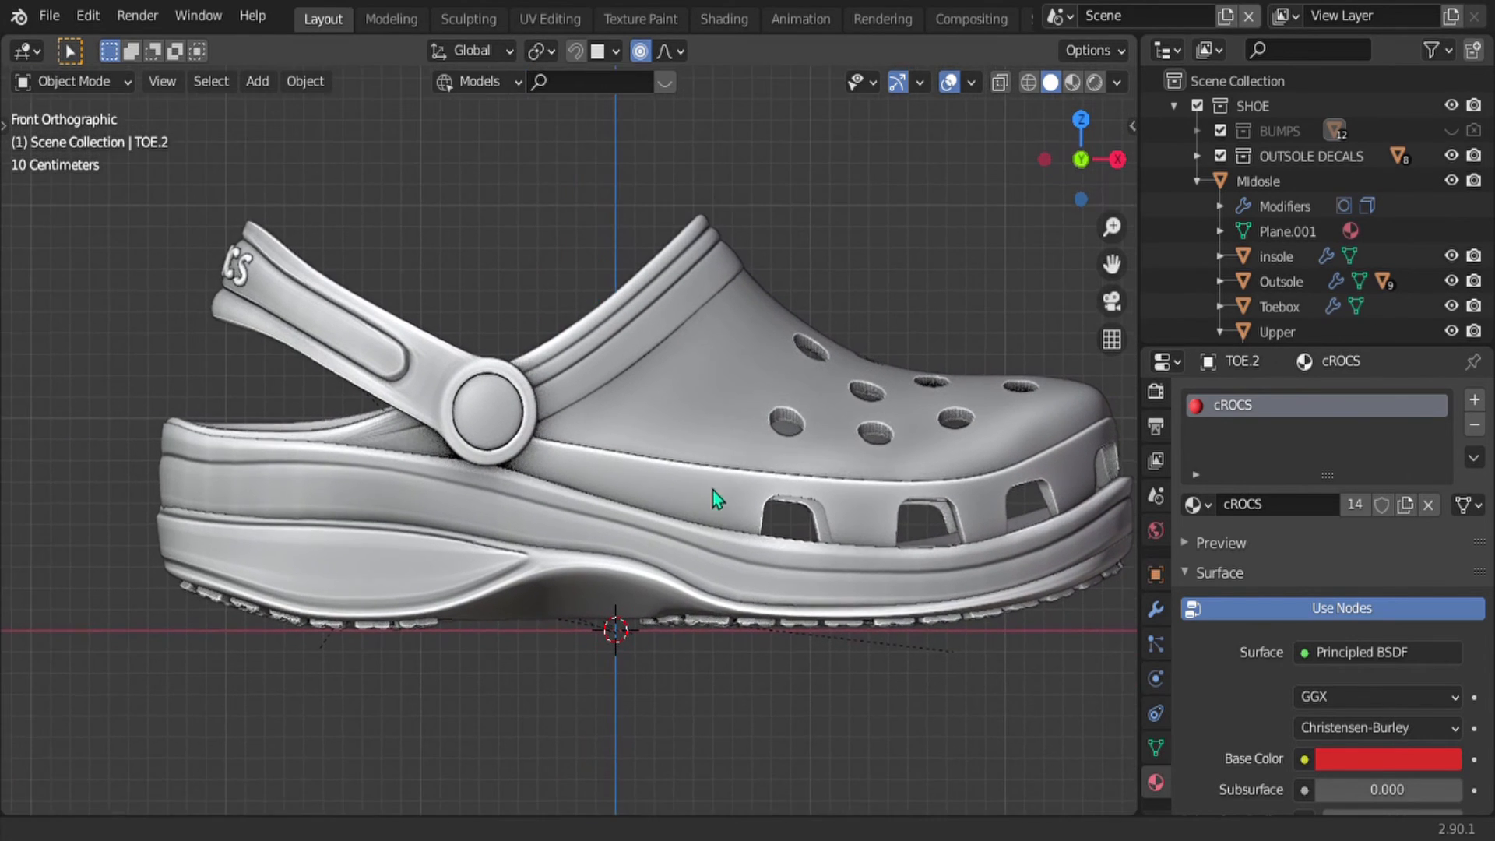
click(418, 569)
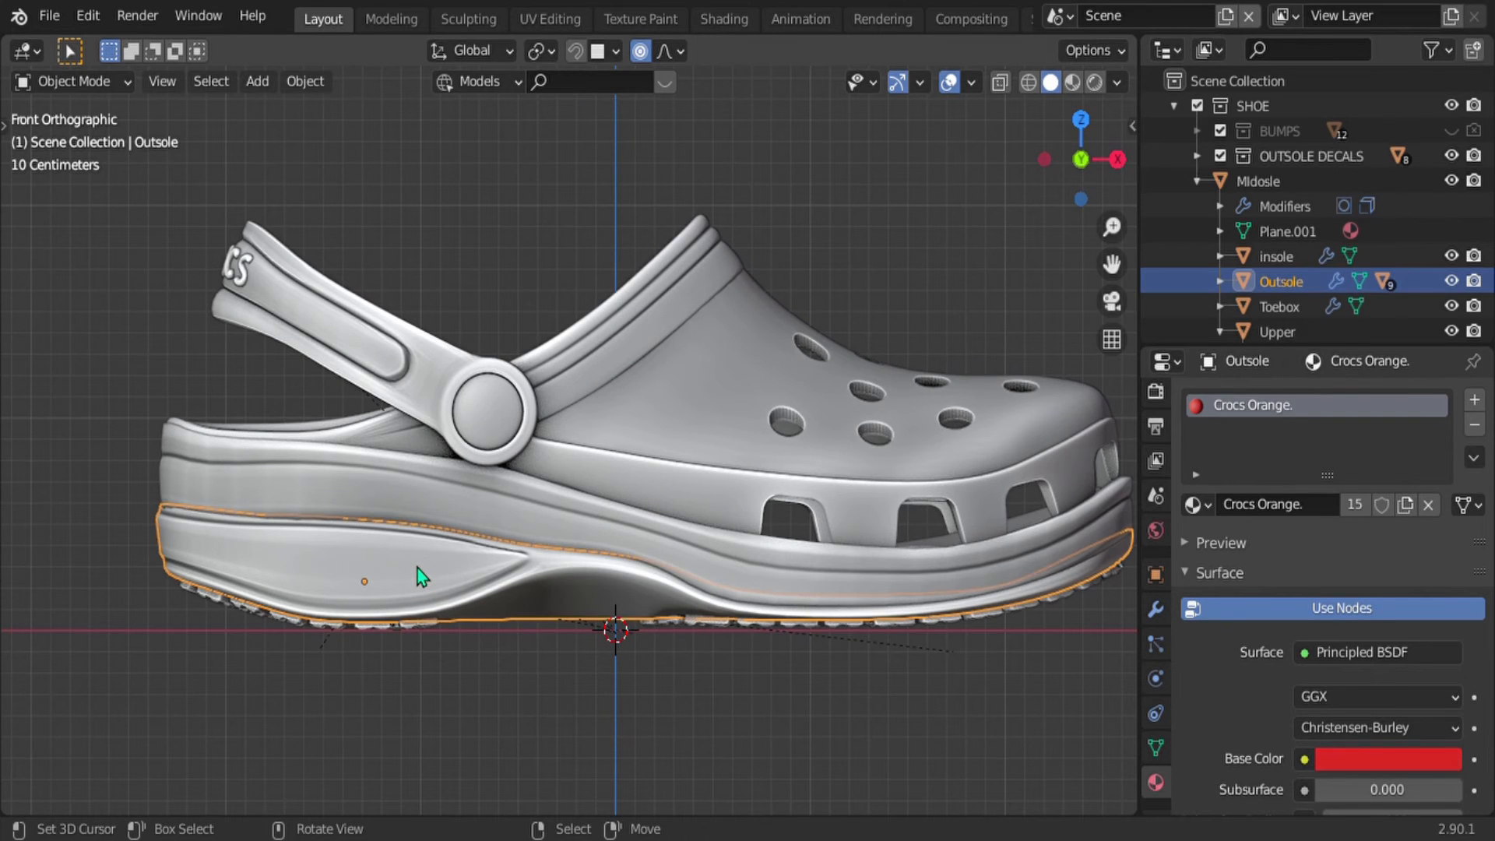
key(KP_Divide)
scroll(395, 388, up, 5)
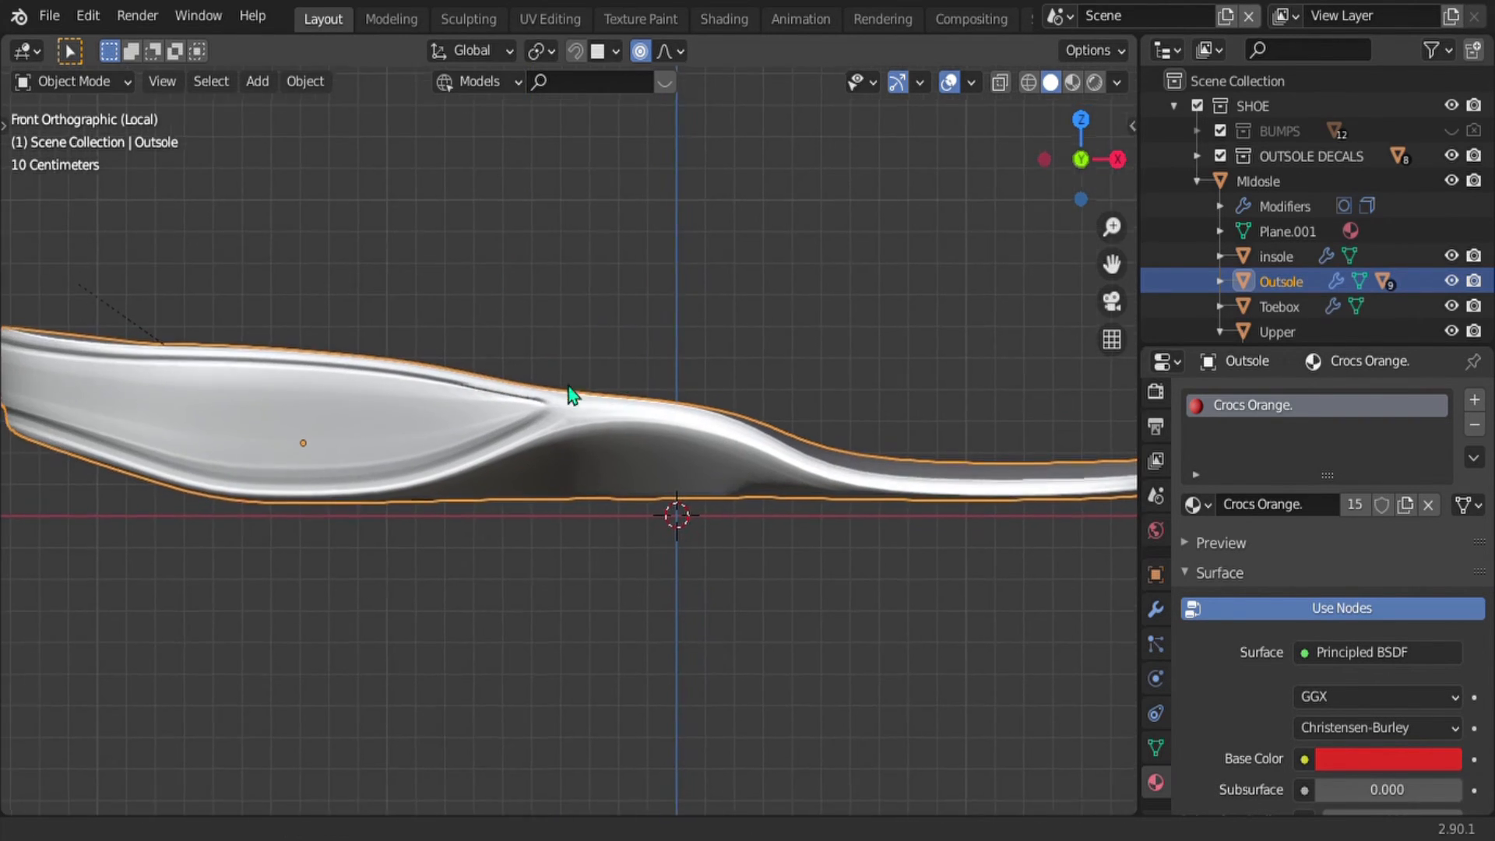
mouse_move(568, 386)
middle_down()
mouse_move(525, 444)
mouse_move(593, 501)
mouse_move(679, 497)
middle_up()
Step: Show the outsole in Material Preview shading and examine its surface up close
key(z)
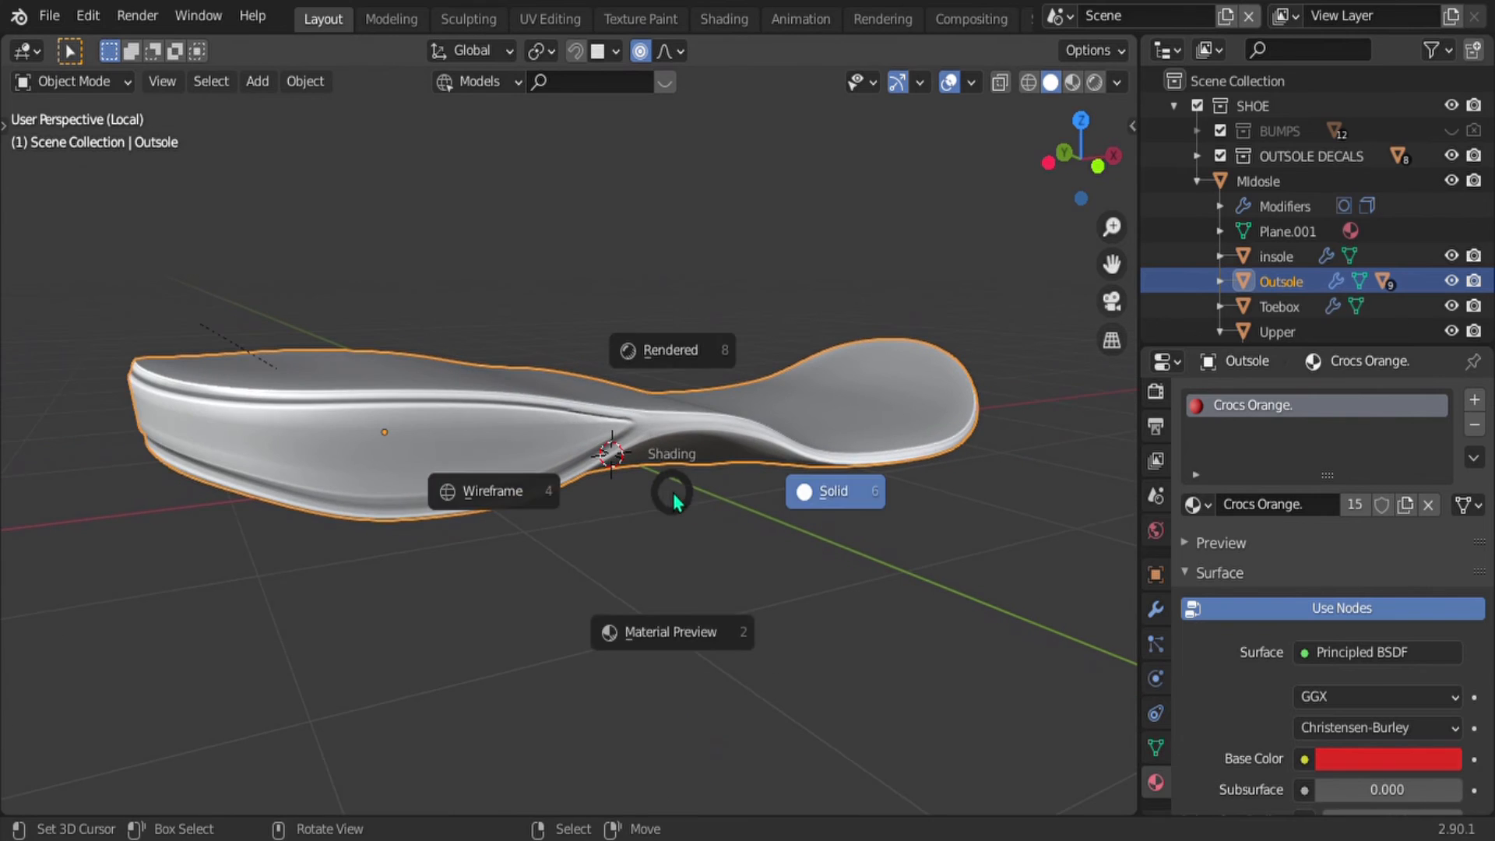
key(2)
scroll(364, 455, up, 3)
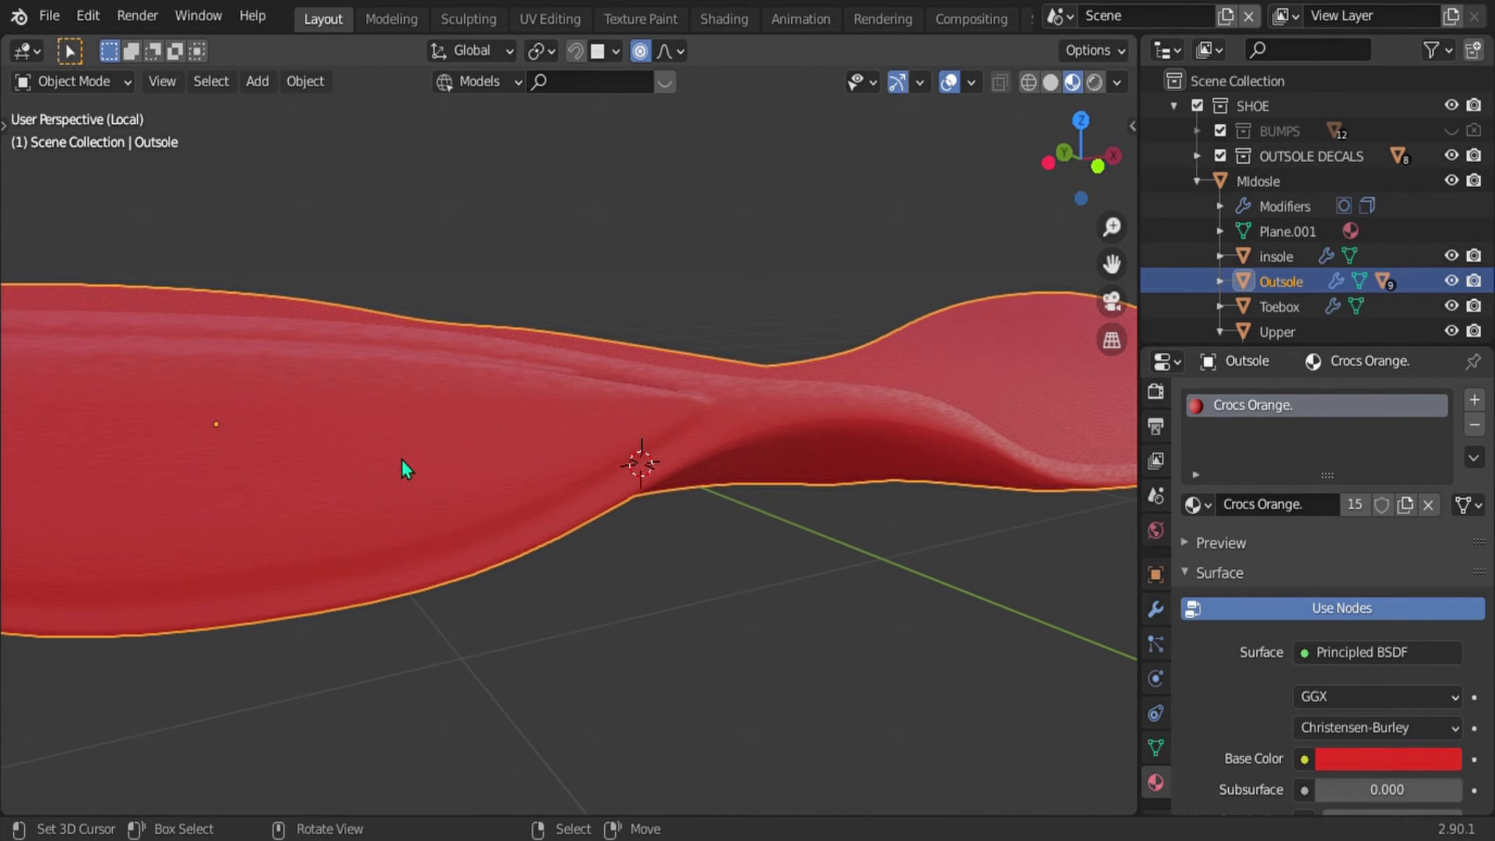
middle_drag(708, 417, 235, 428)
scroll(436, 433, down, 5)
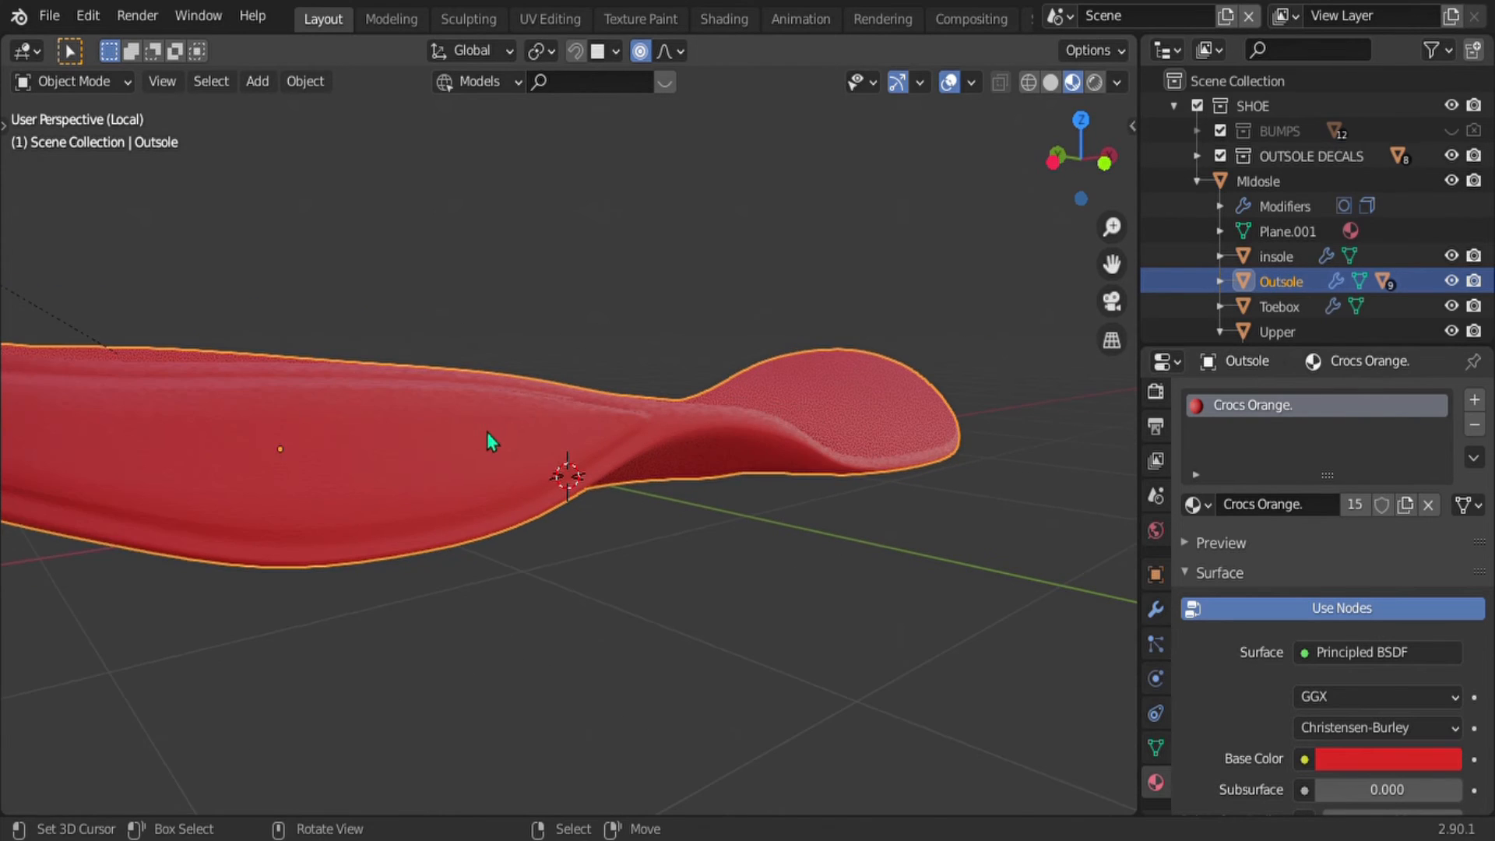
Step: Add a second material slot to the outsole and give it the existing cROCS BUMP material
click(1475, 401)
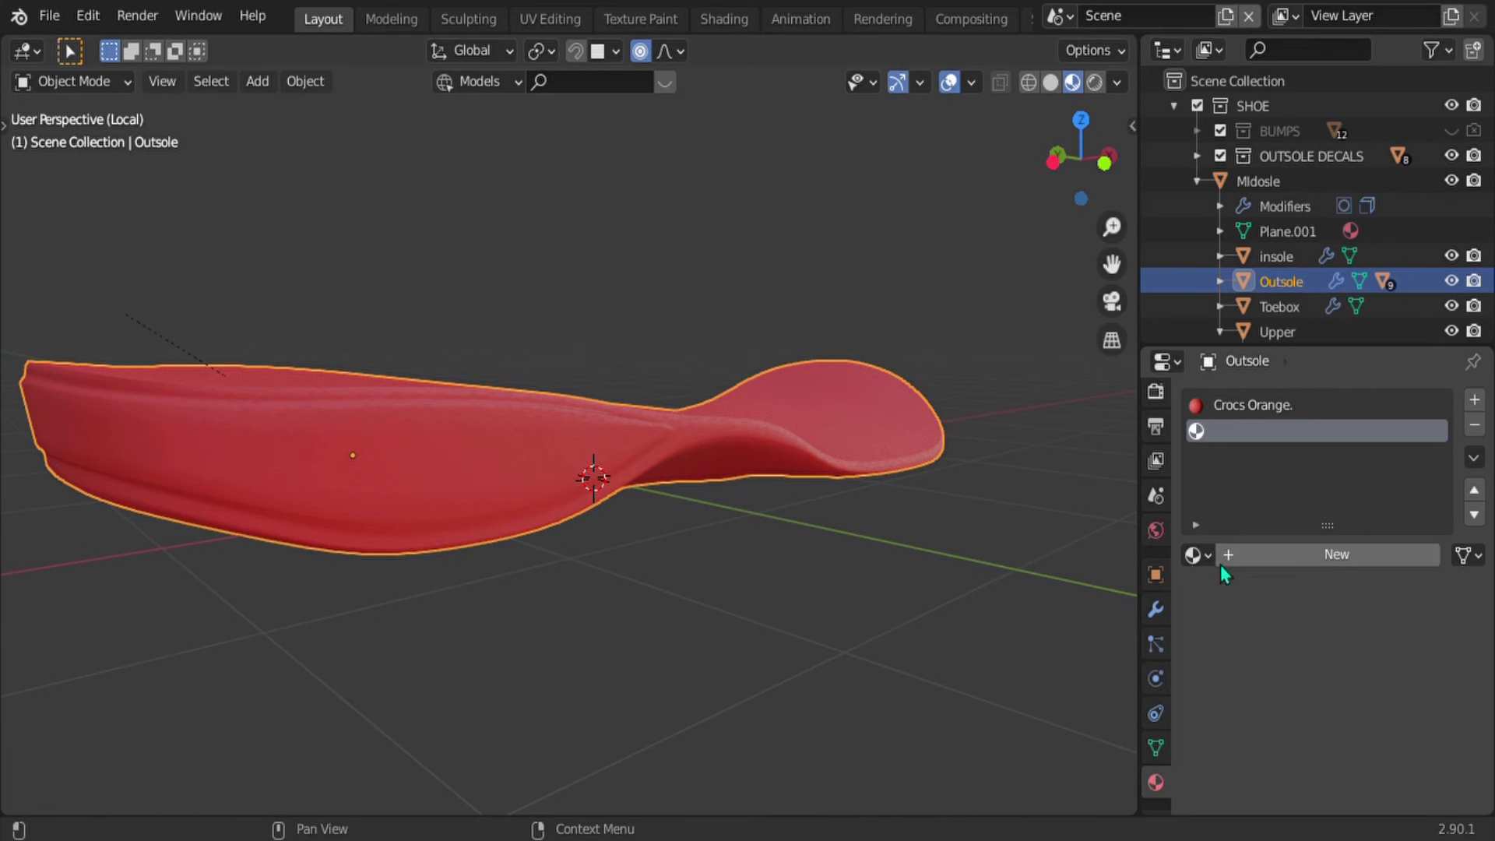
click(1196, 555)
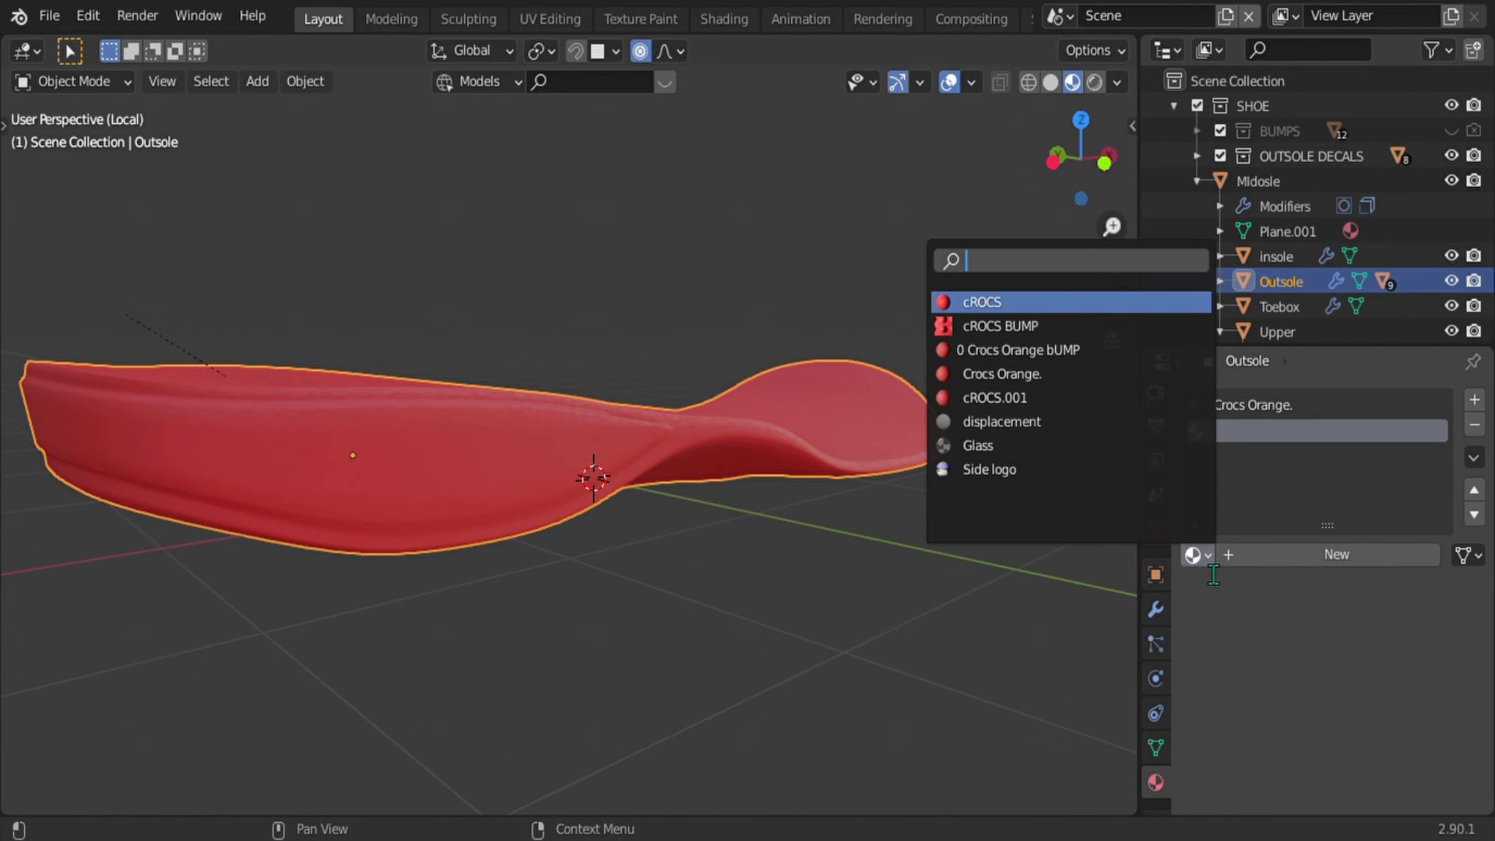
click(1028, 327)
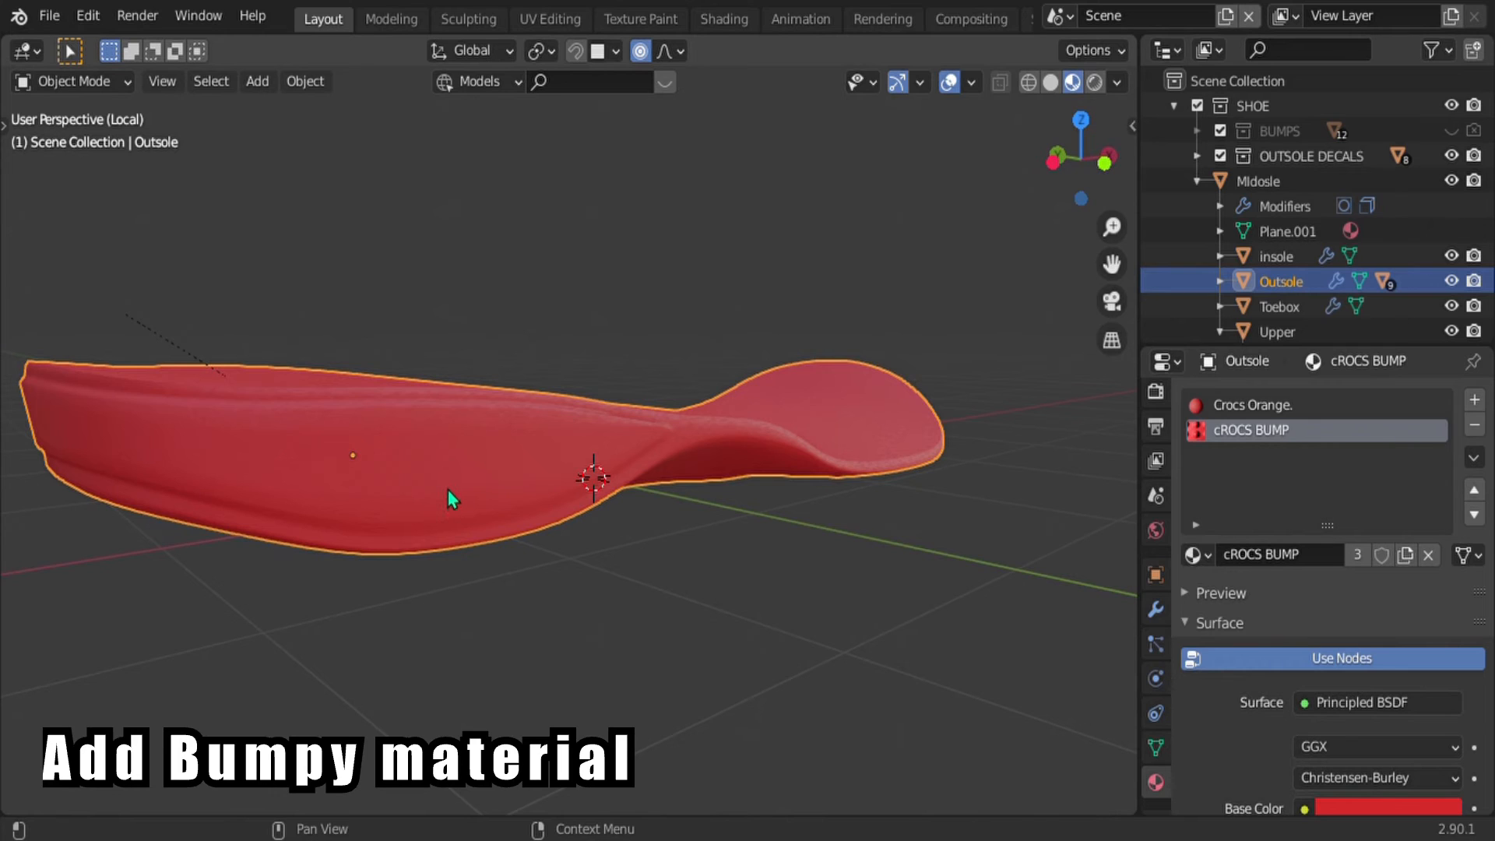
Step: In Edit Mode with face selection, select all recessed side-panel faces running around the outsole's heel from one side to the other
key(Tab)
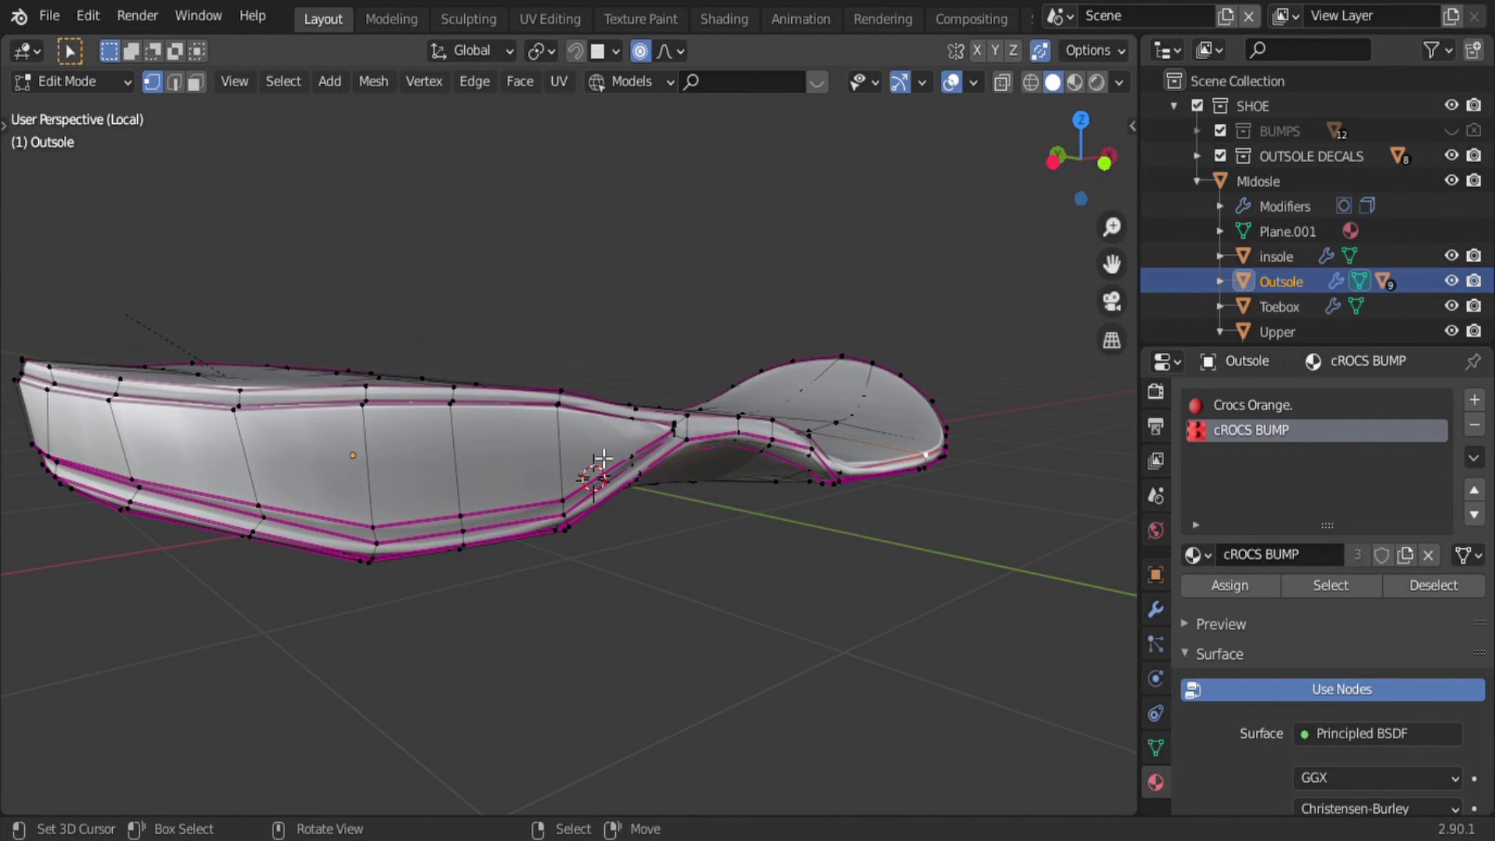
key(3)
right_click(602, 458)
shift+right_click(510, 457)
shift+right_click(412, 454)
shift+right_click(312, 455)
shift+right_click(191, 455)
middle_drag(191, 457, 860, 462)
shift+right_click(857, 463)
shift+right_click(740, 474)
shift+right_click(611, 488)
shift+right_click(510, 485)
shift+right_click(418, 481)
middle_drag(418, 480, 581, 447)
shift+right_click(576, 448)
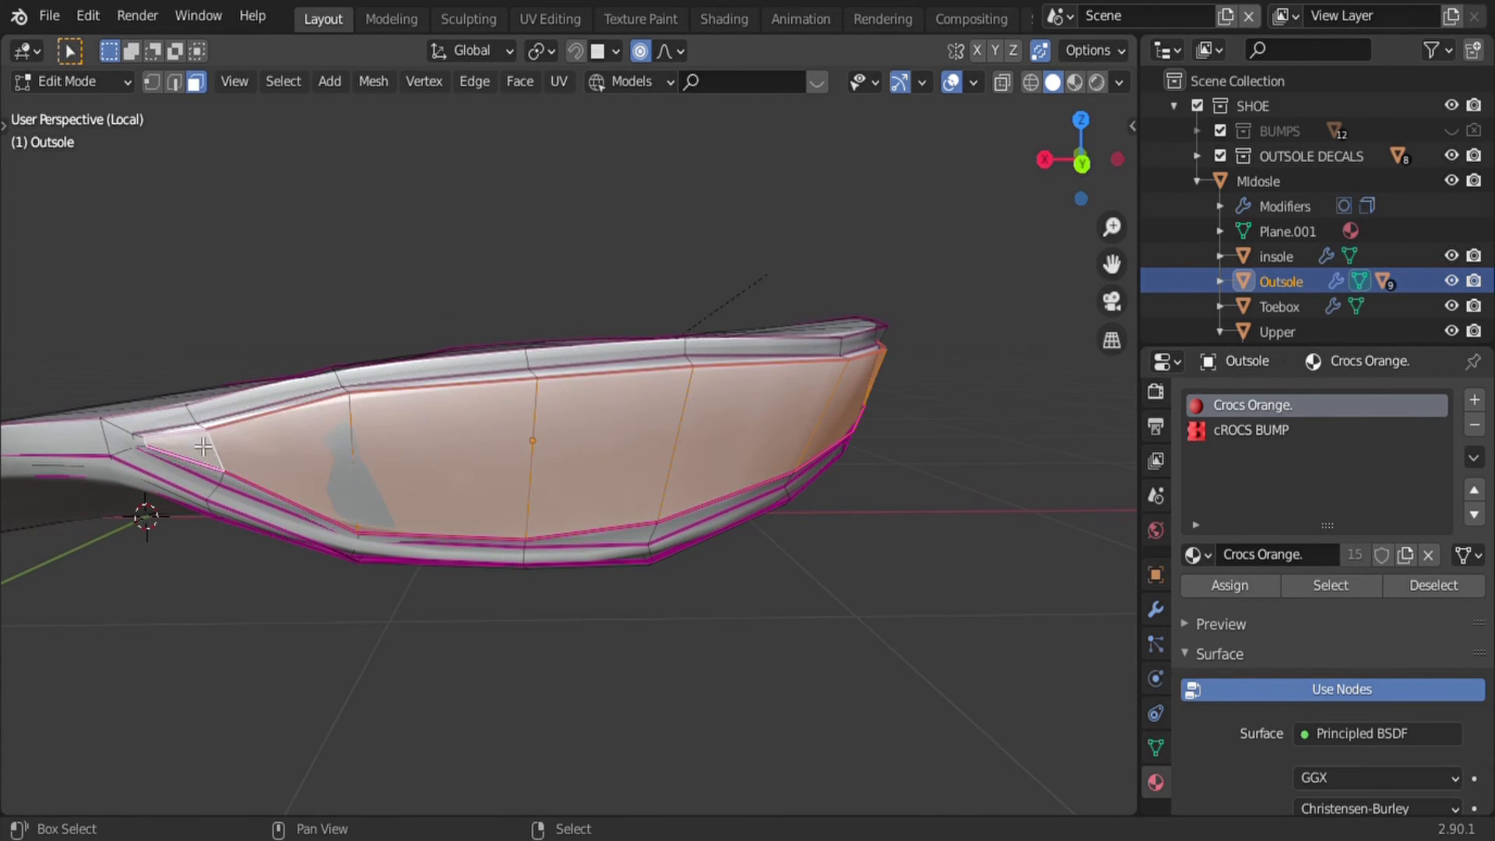
middle_drag(198, 447, 105, 494)
Step: Split off two areas beside the viewport as a Shader Editor above a UV Editor, and hide the Shader Editor's sidebar
drag(14, 814, 499, 773)
drag(22, 820, 38, 461)
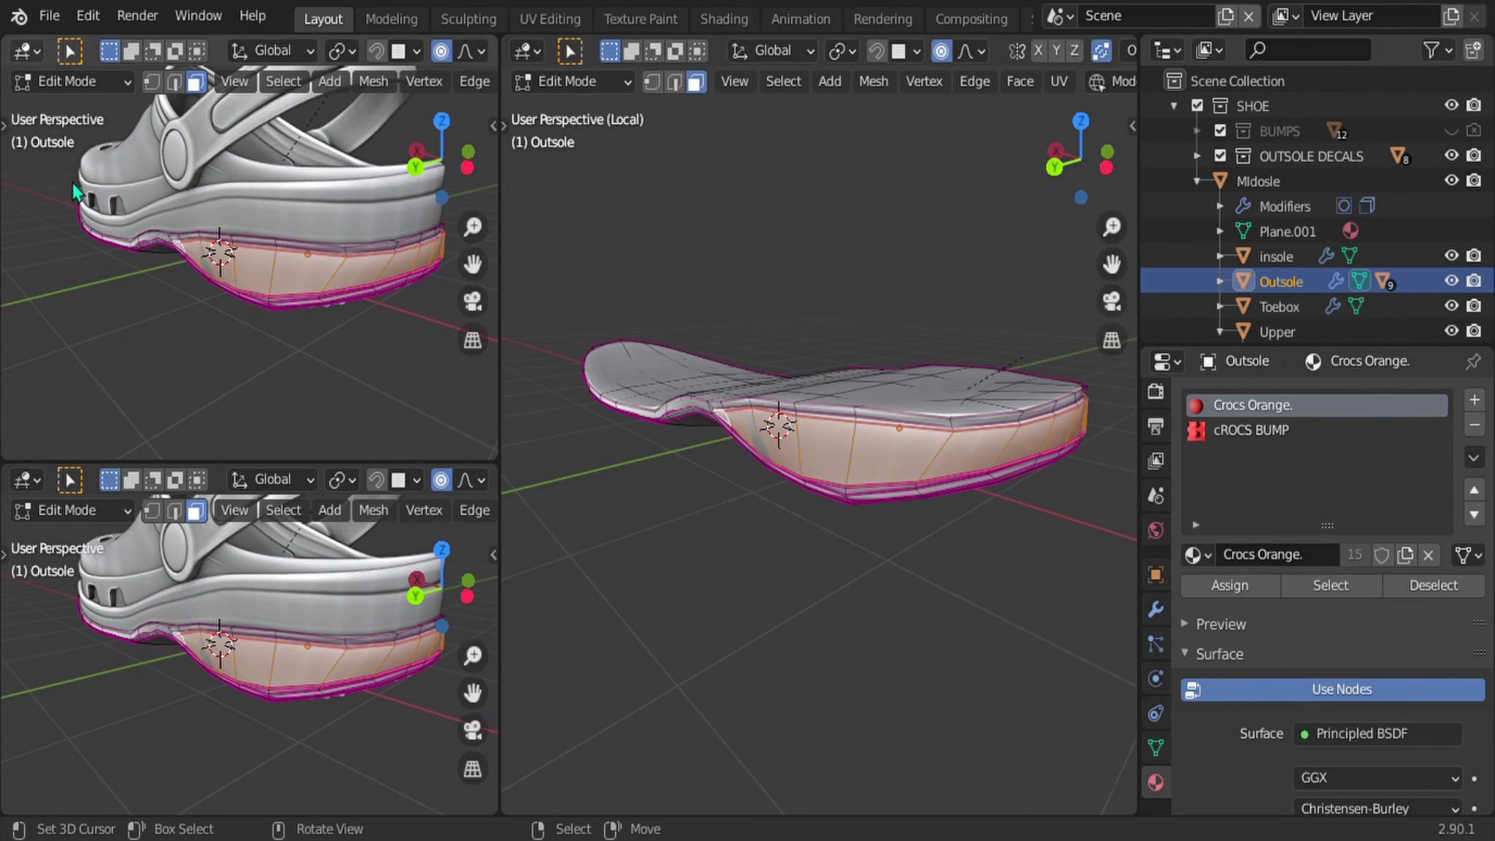
click(25, 52)
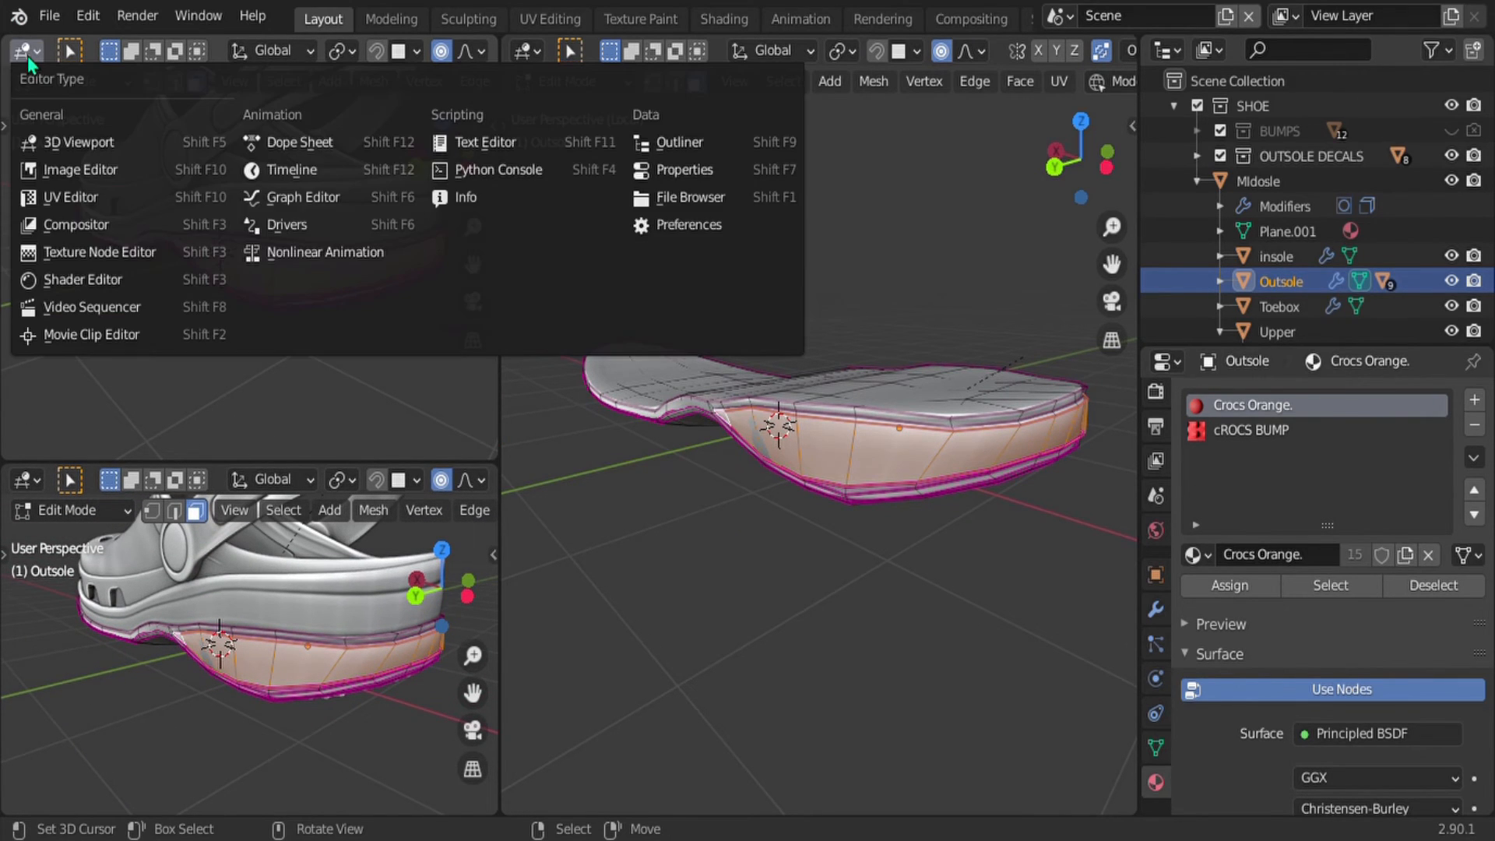
click(117, 252)
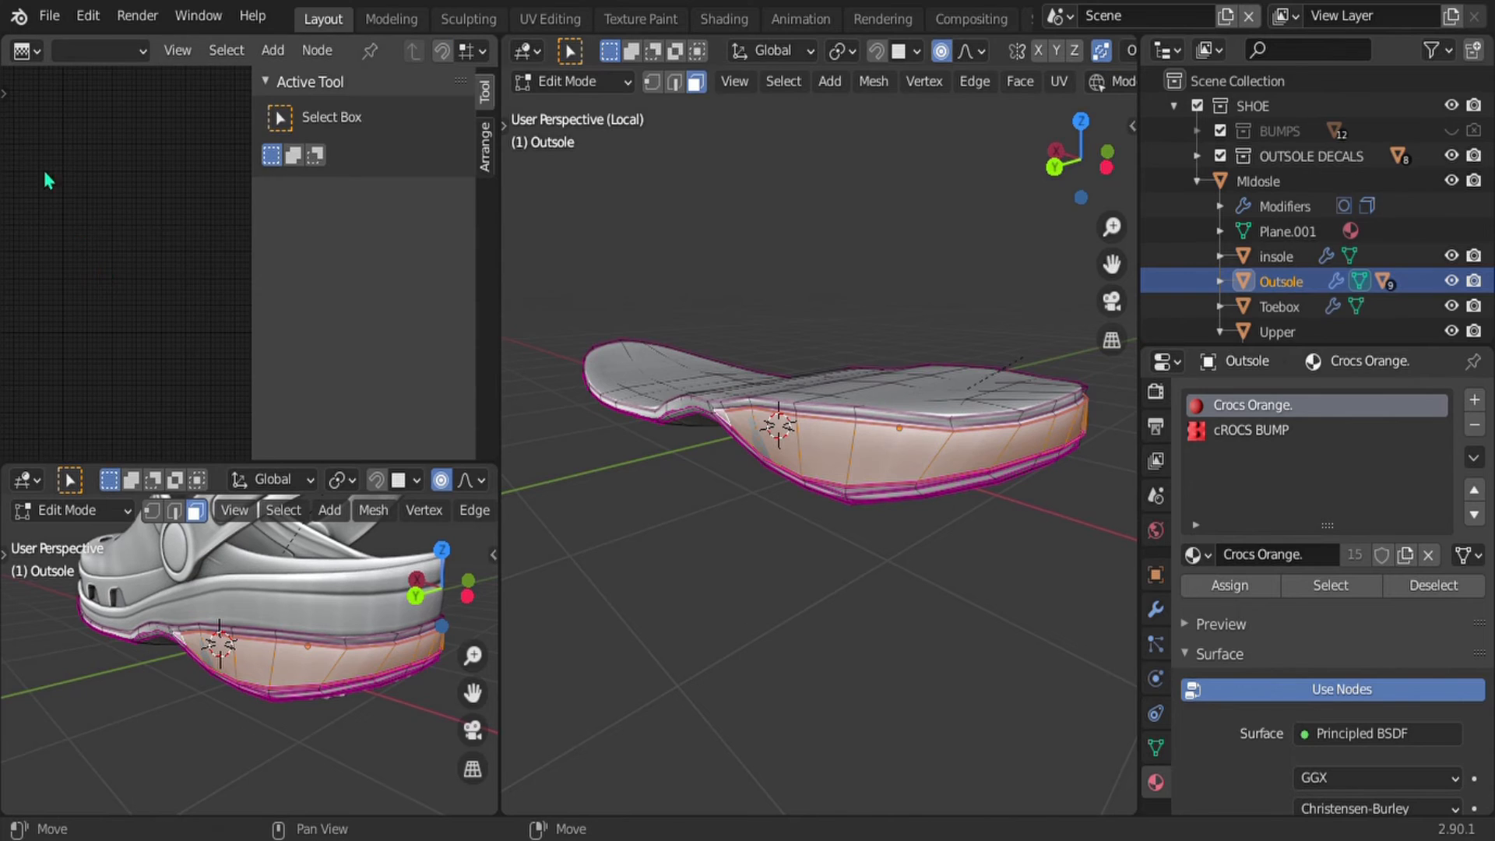
click(30, 48)
click(83, 279)
click(27, 480)
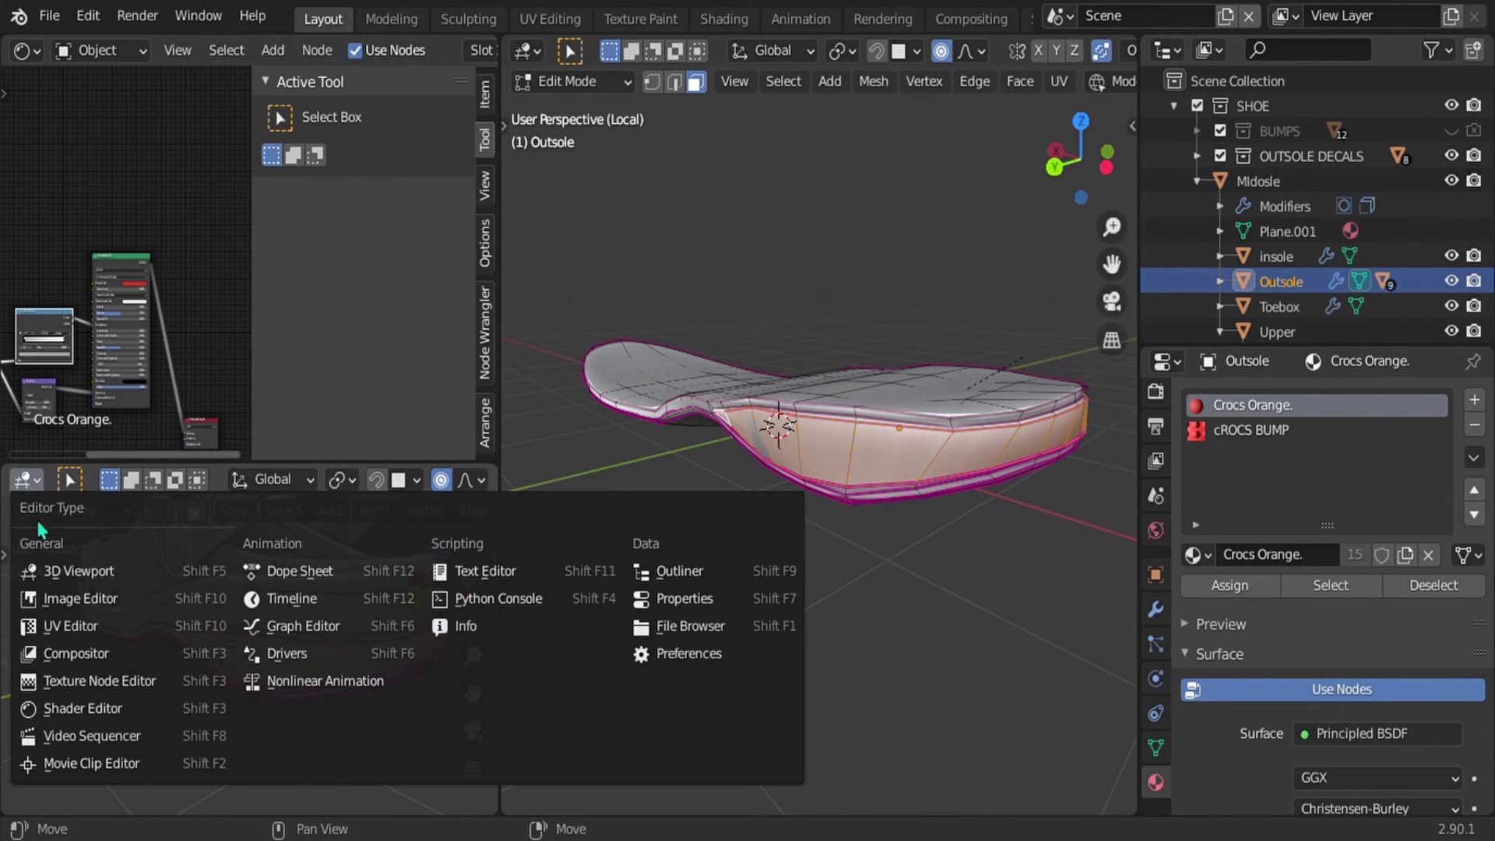
click(76, 628)
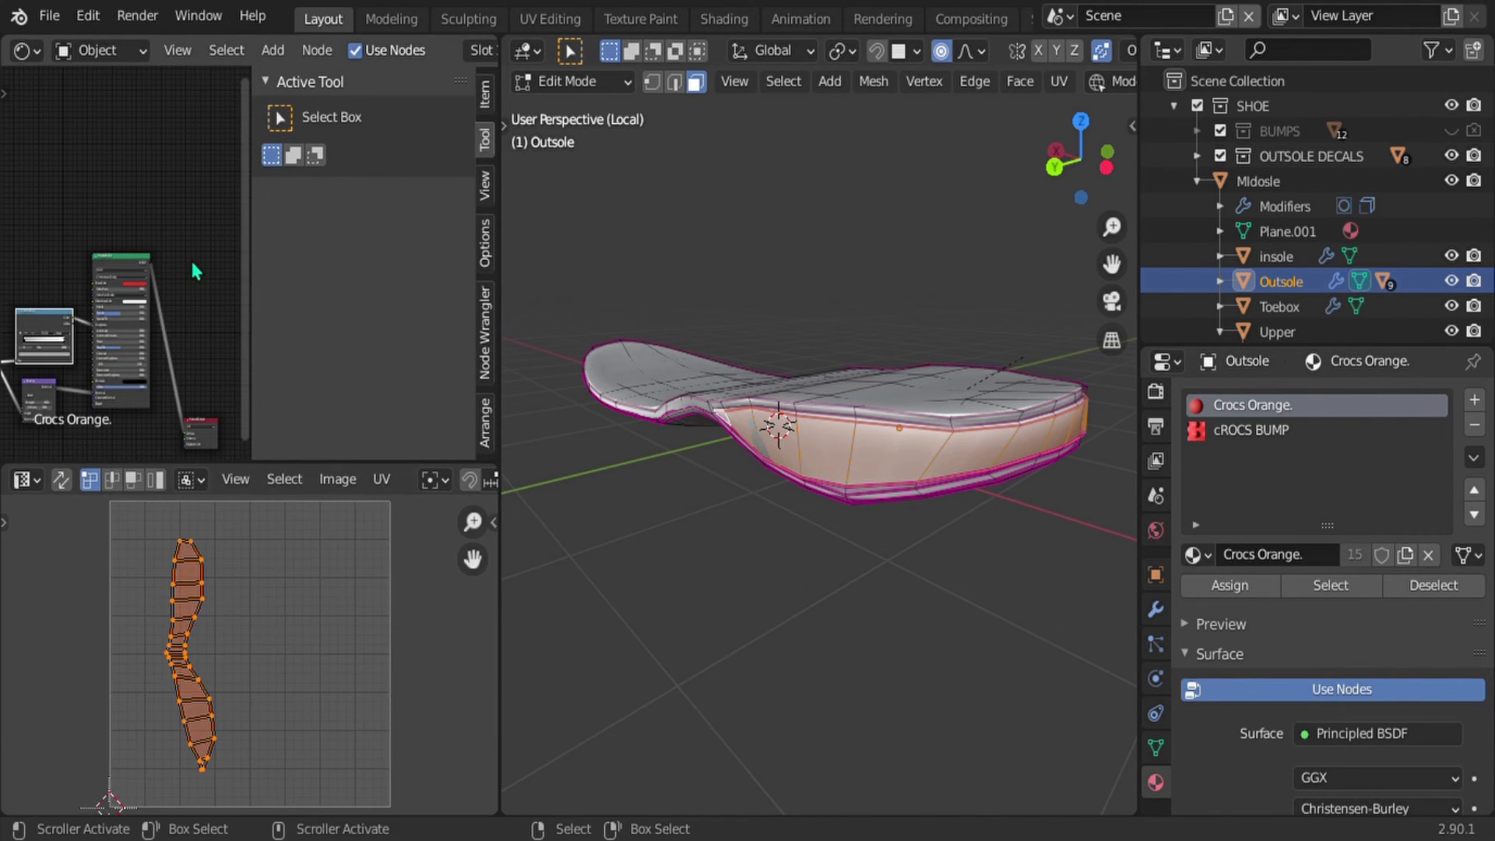
key(n)
scroll(446, 475, down, 10)
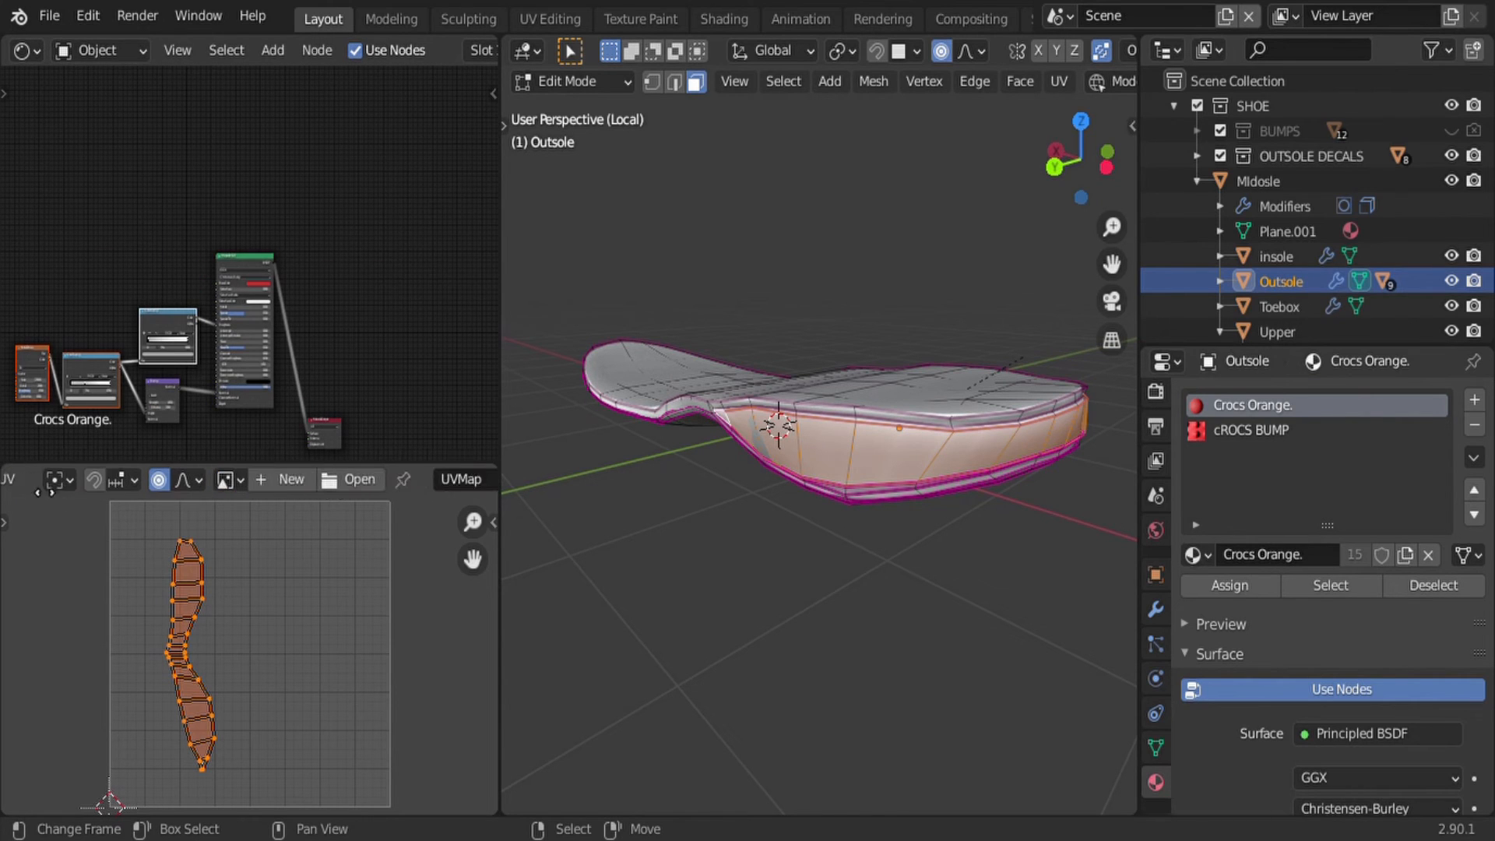
Step: Load the "bump heightrender.exr" image behind the outsole's UVs in the UV Editor
click(222, 481)
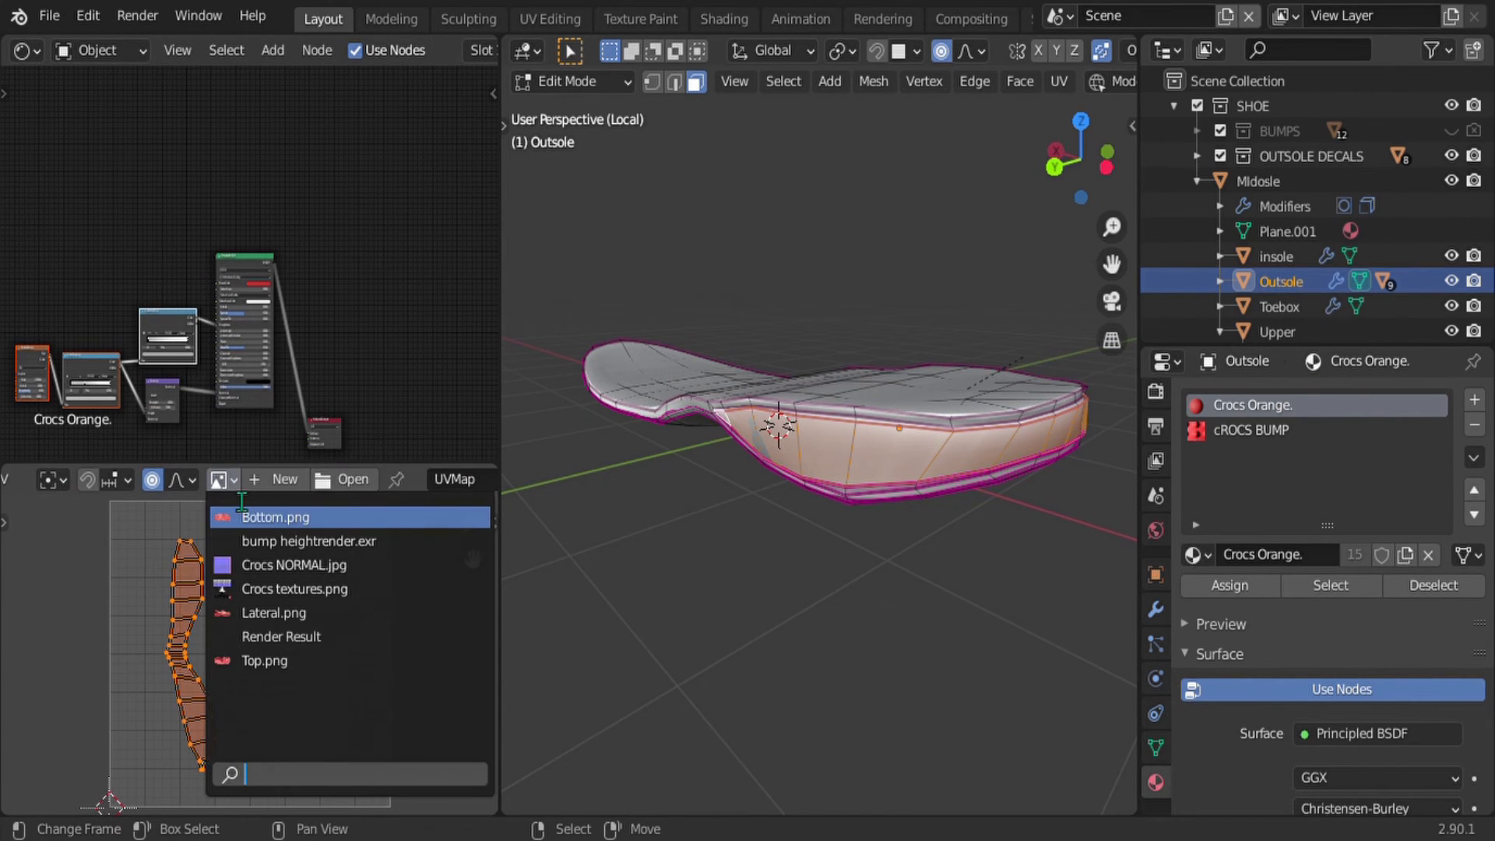
click(310, 541)
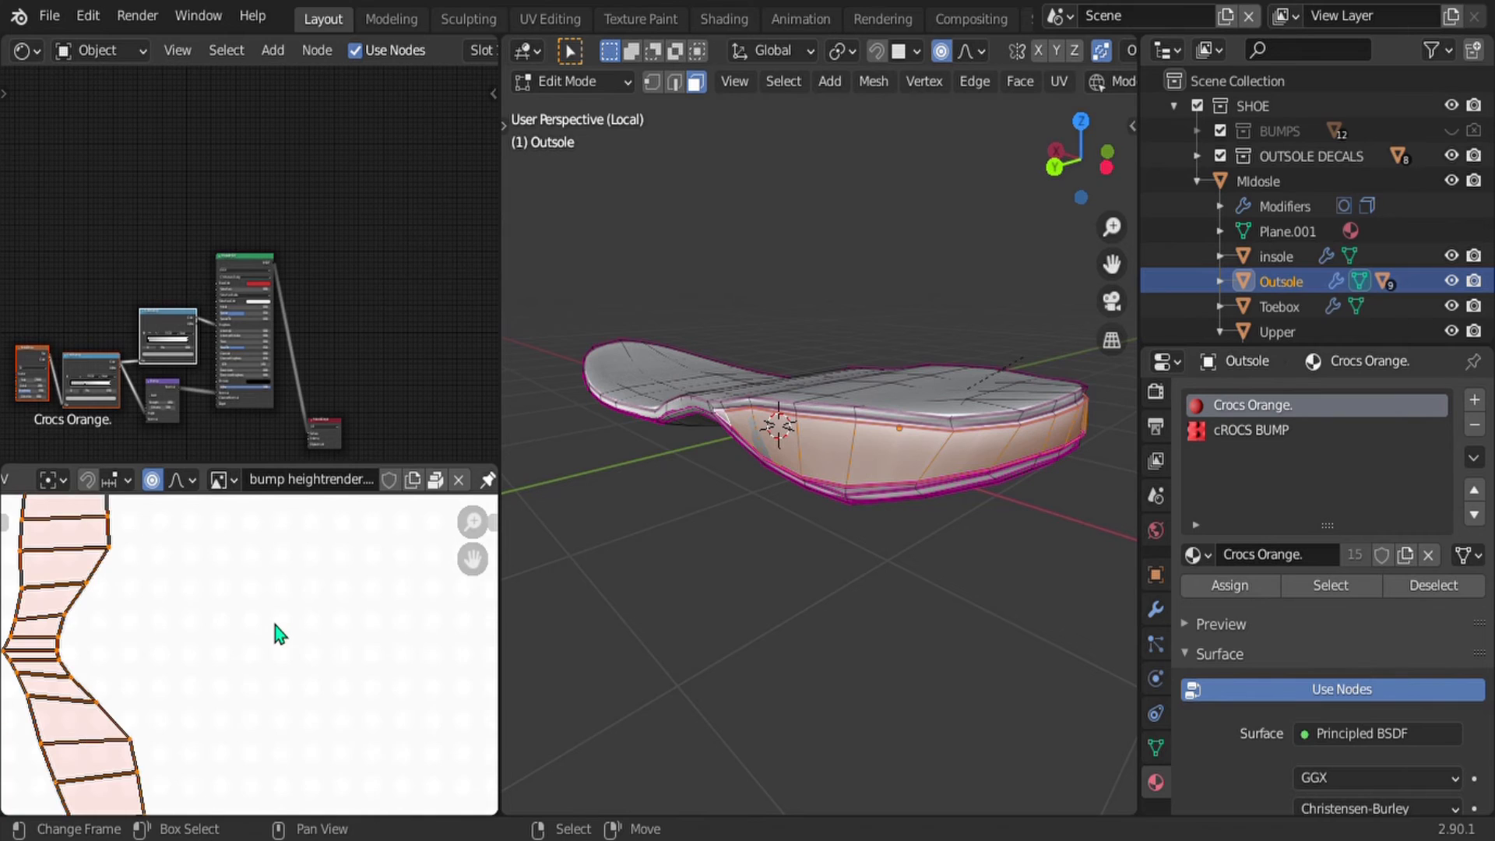
key(Home)
scroll(209, 646, up, 5)
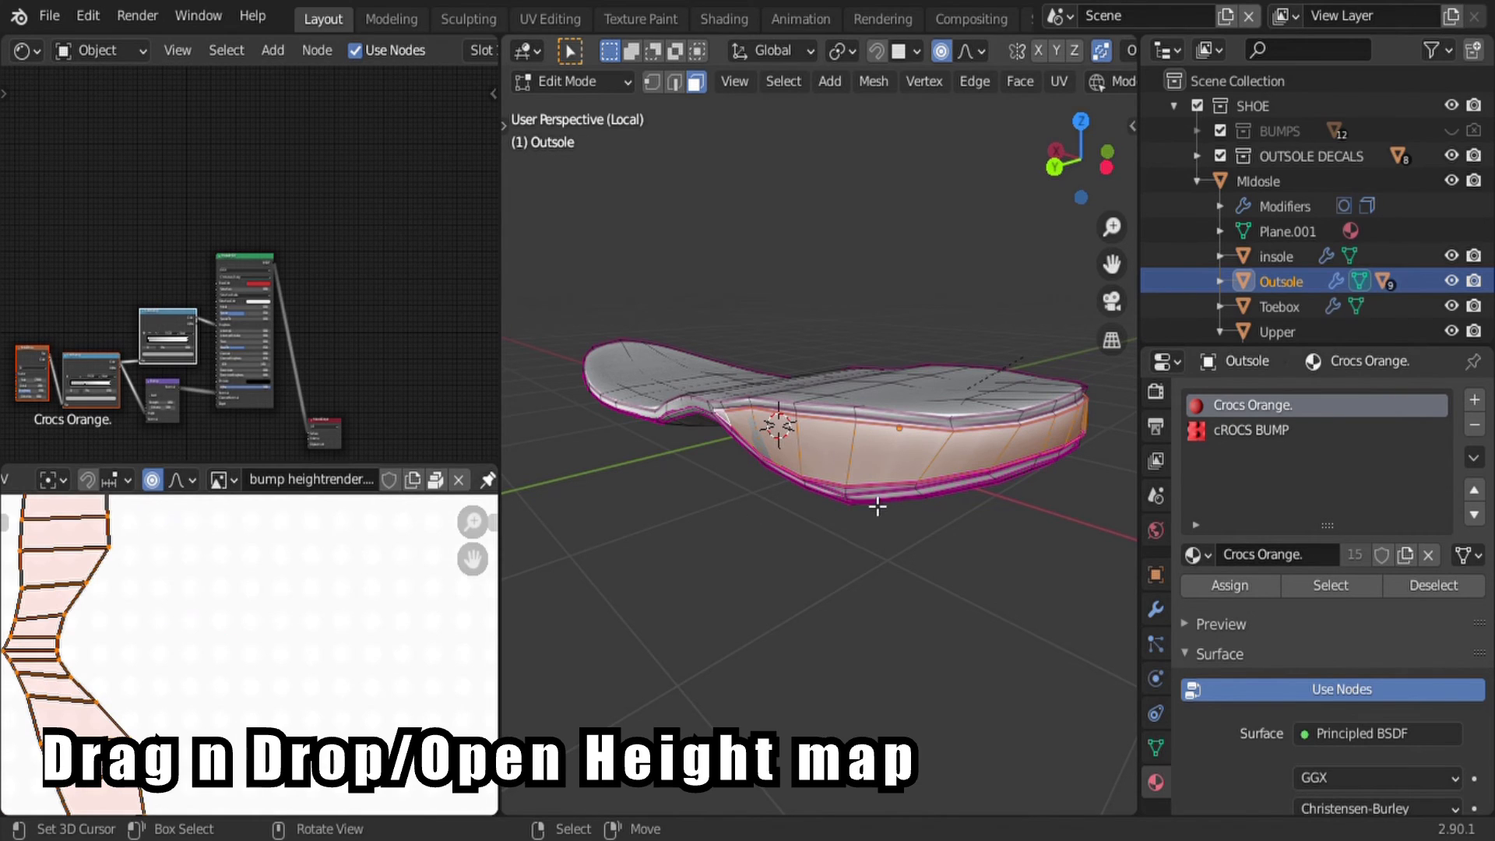
Step: Assign the cROCS BUMP material to the selected recessed side-panel faces of the outsole
middle_drag(173, 285, 232, 227)
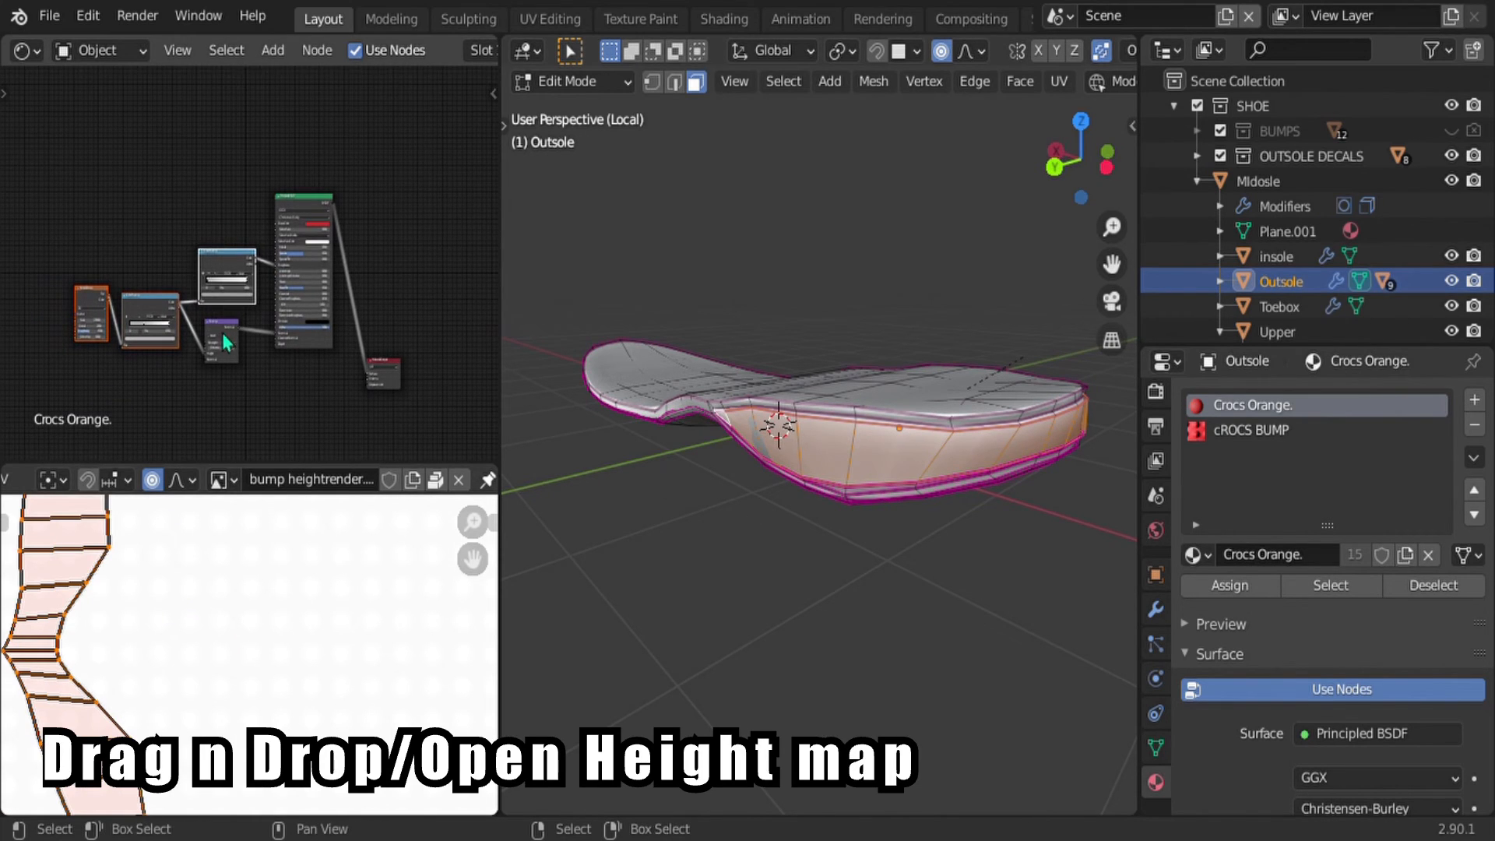
scroll(958, 479, up, 2)
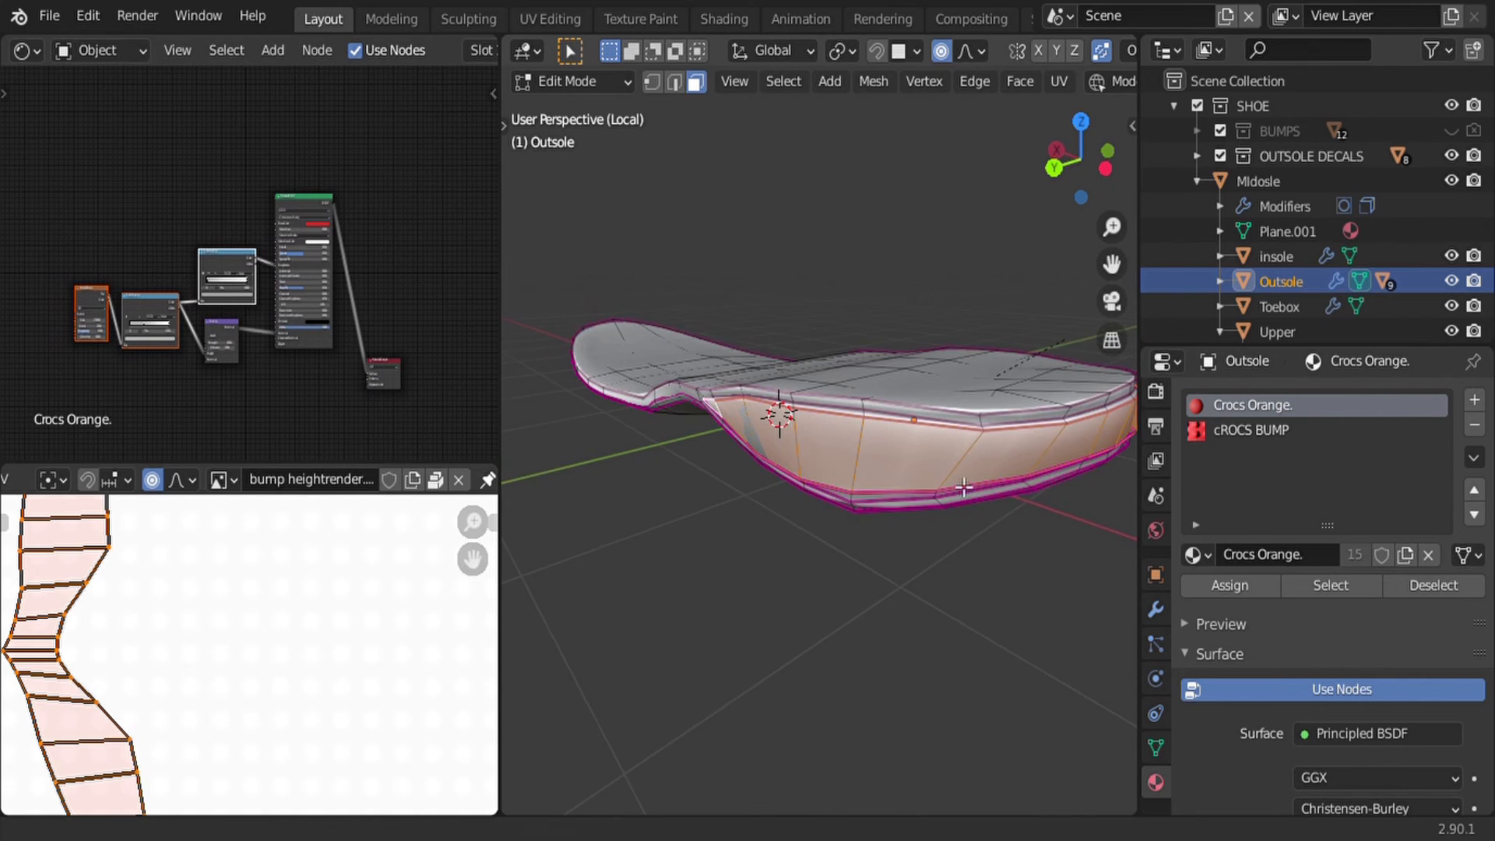
middle_drag(964, 488, 802, 477)
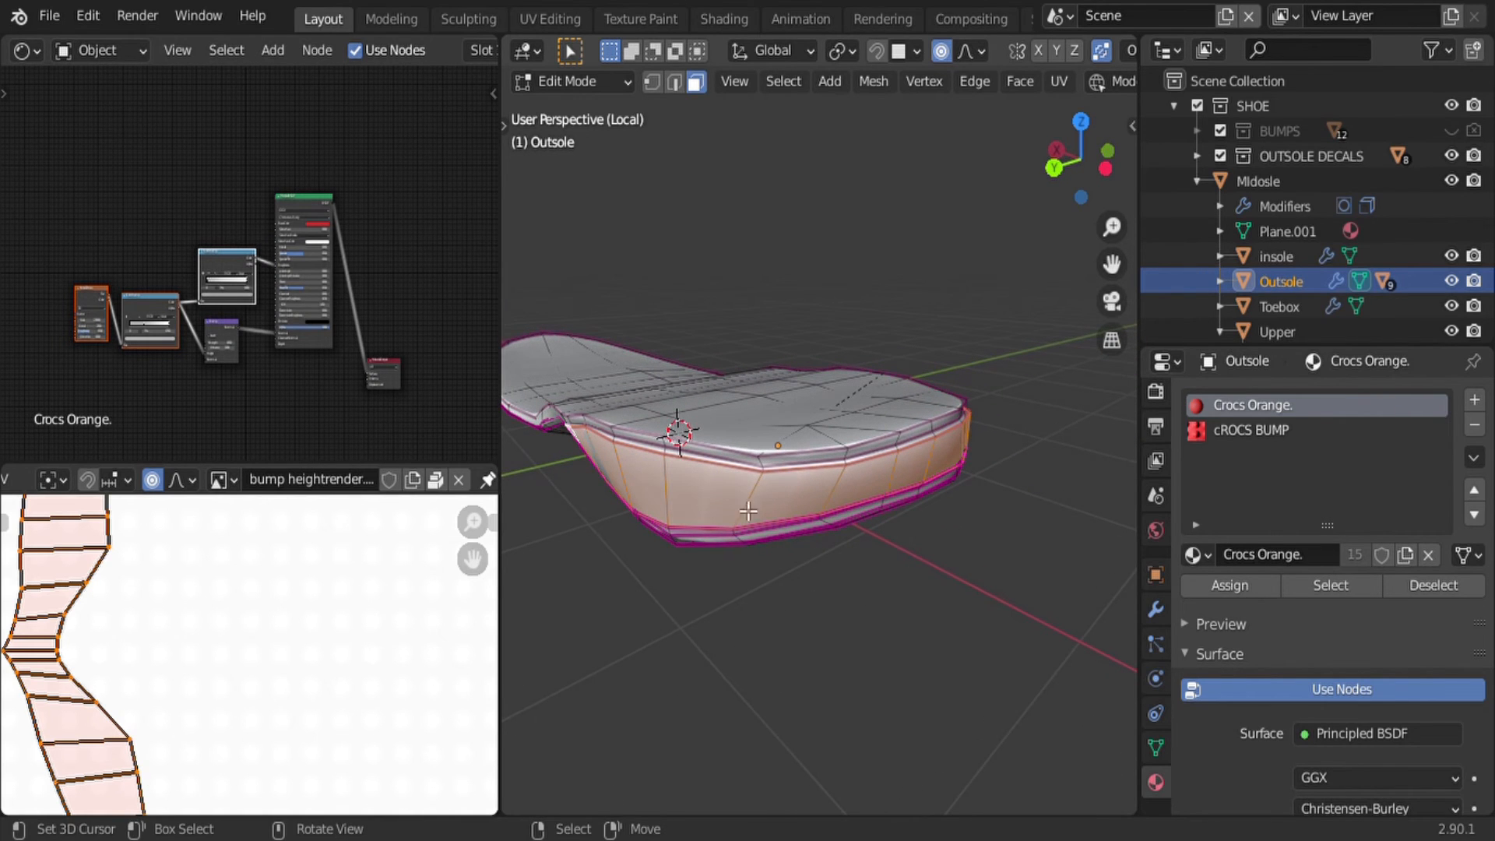
click(1293, 430)
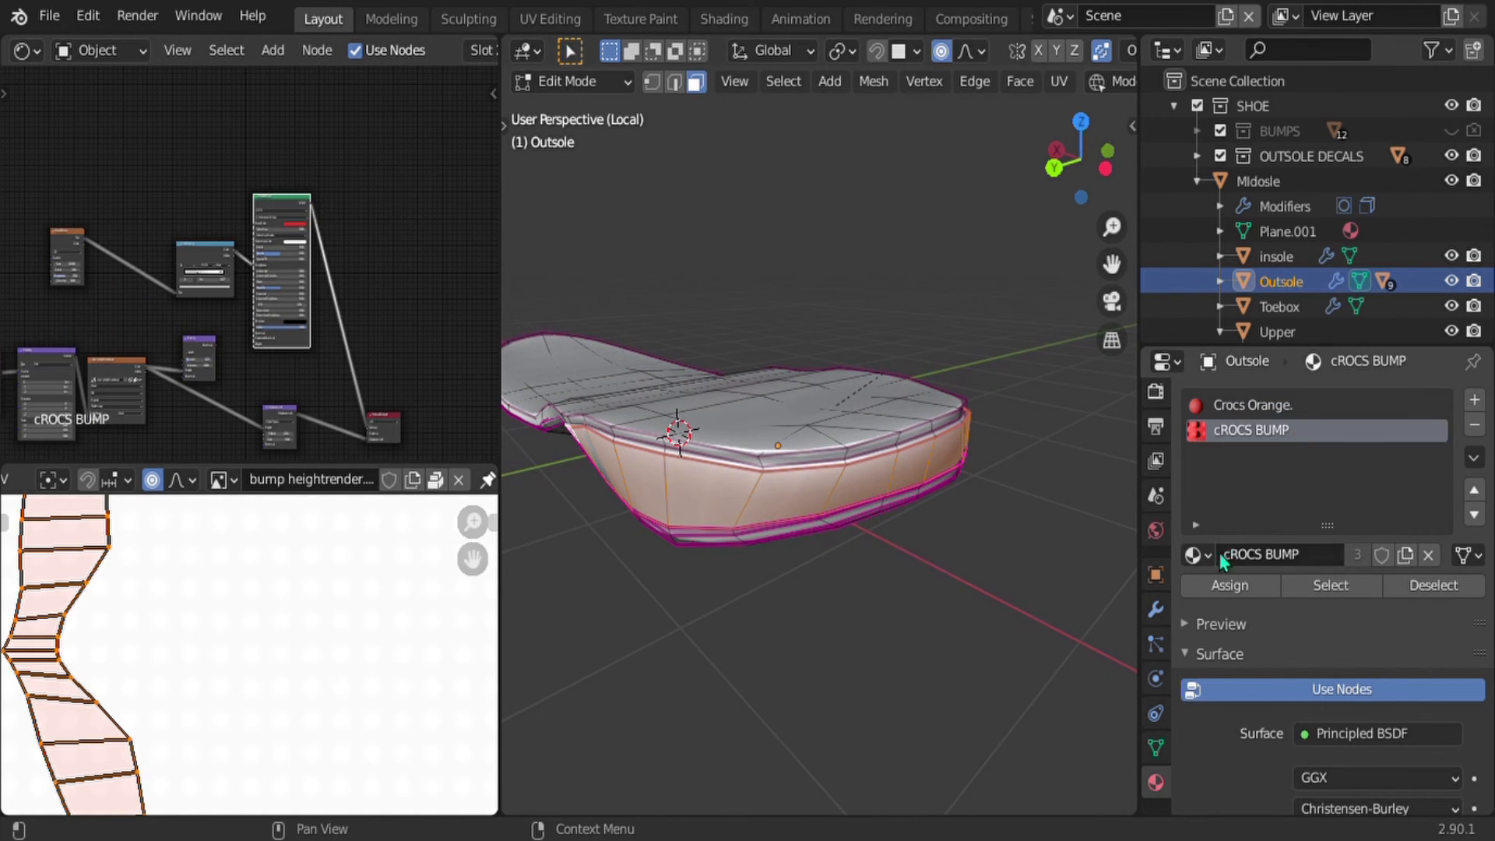
click(1227, 585)
middle_drag(1071, 610, 774, 557)
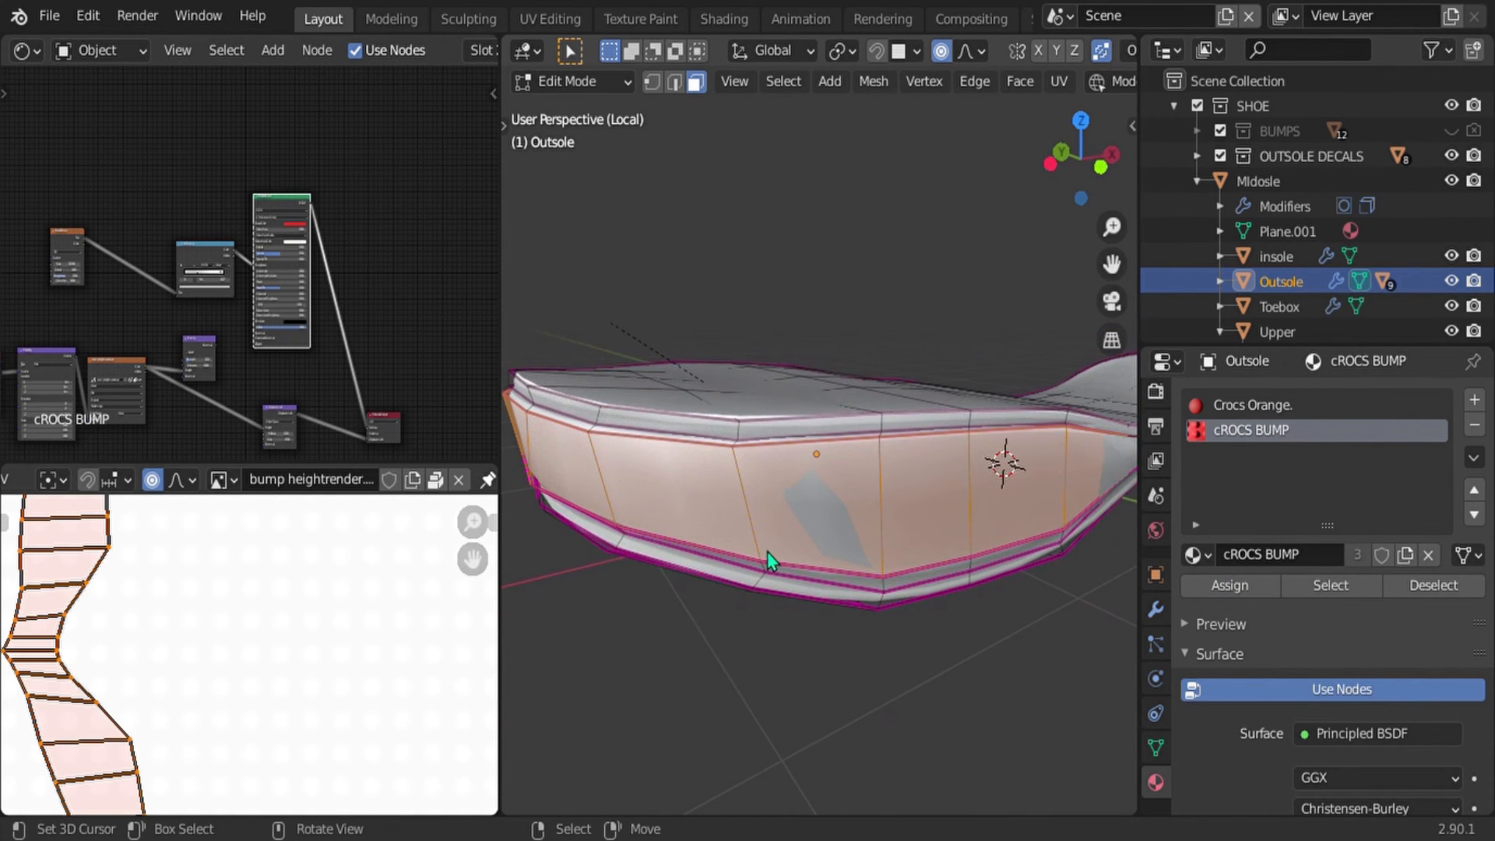
Step: Return to Object Mode and display the outsole in Material Preview shading to inspect its side-panel bumps
key(Tab)
key(z)
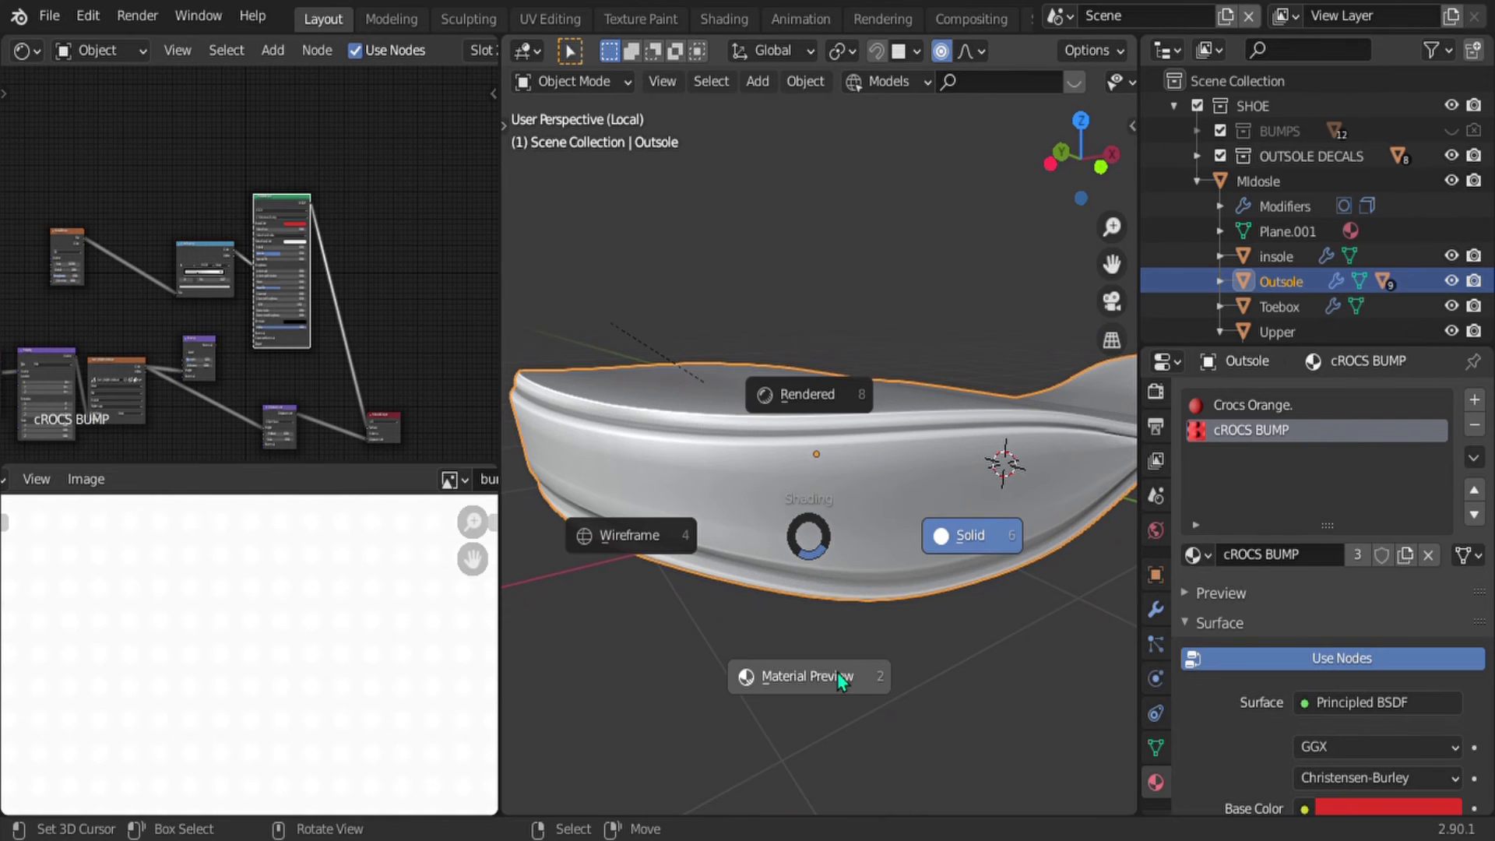
click(841, 680)
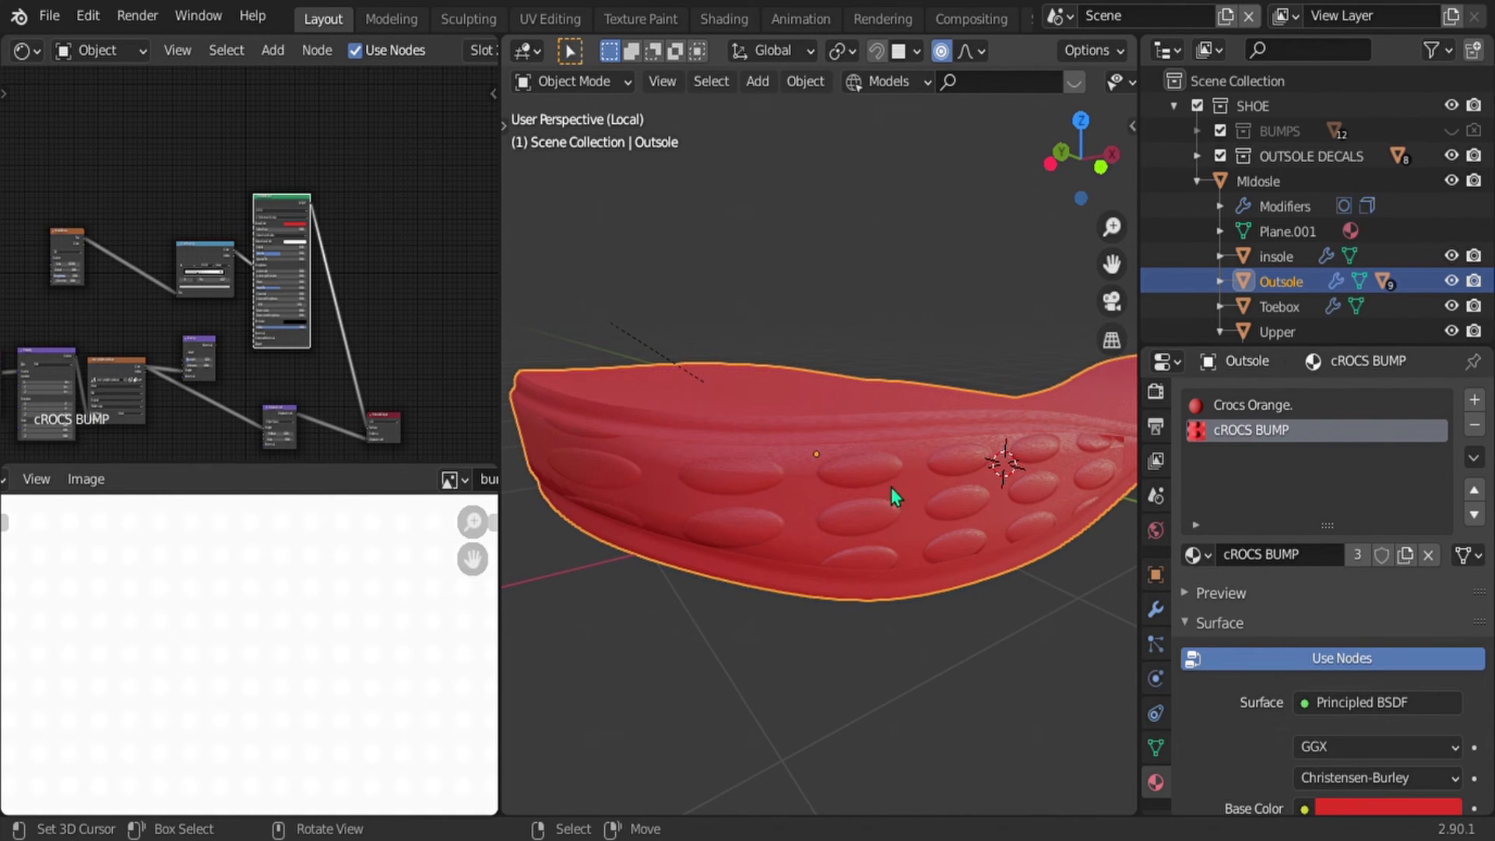
middle_drag(891, 488, 954, 498)
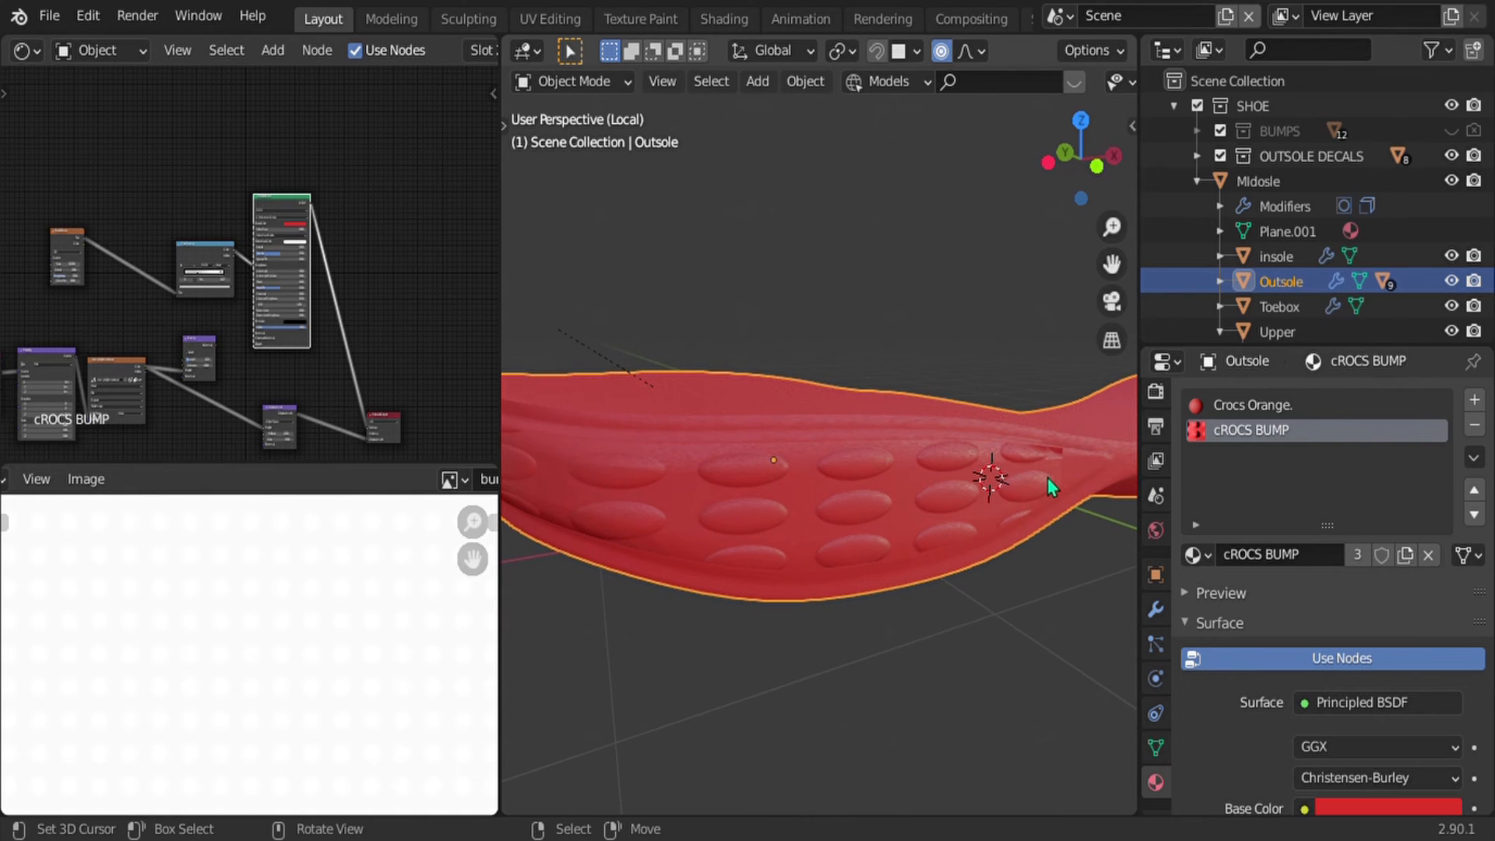
Step: Add the narrow pointed face at the side panel's end to the selection and assign it cROCS BUMP
key(Tab)
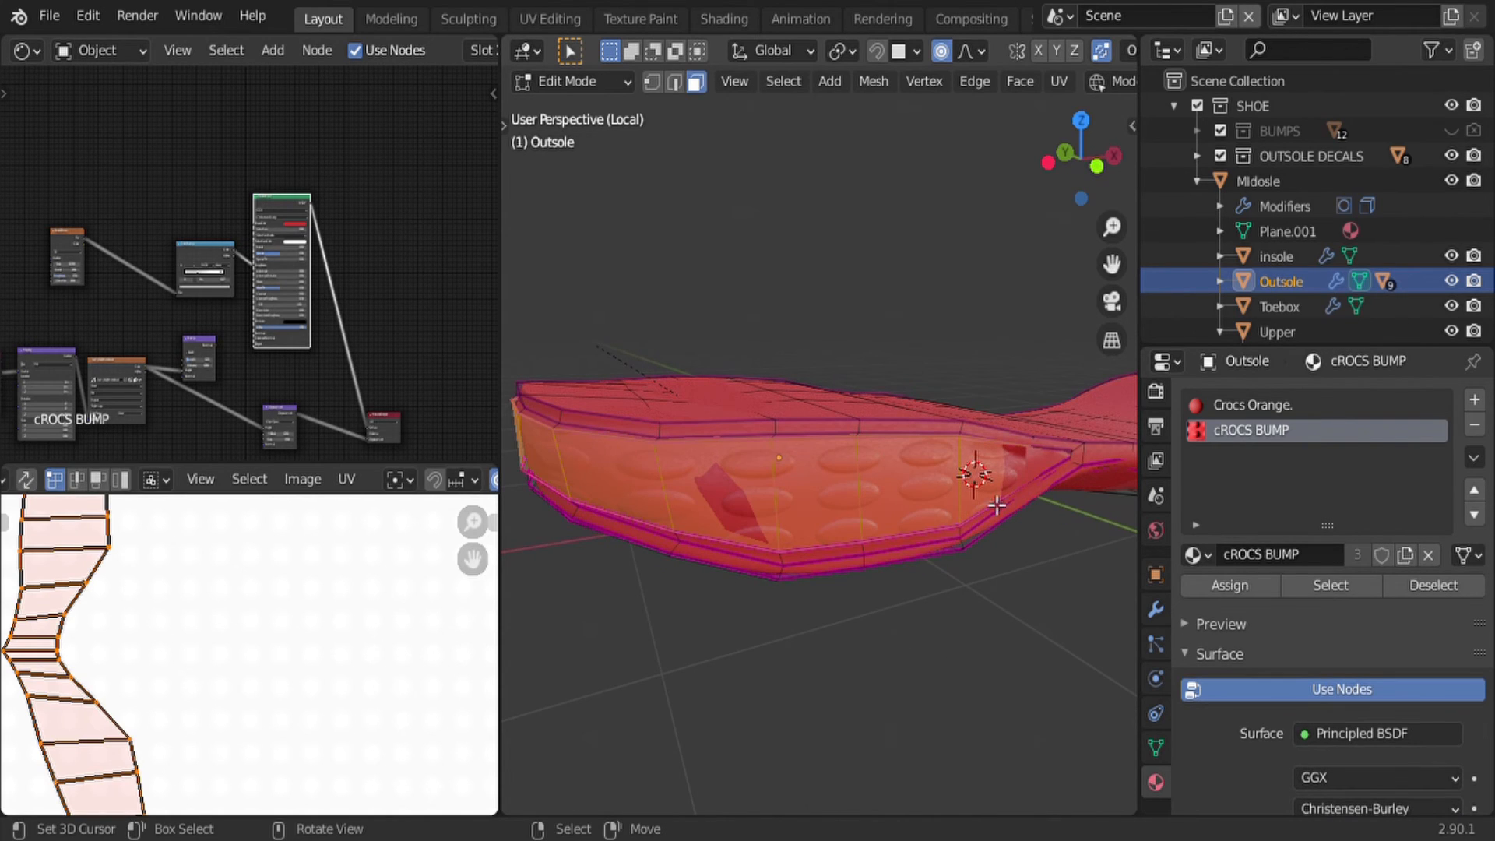
shift+click(1062, 467)
click(1253, 431)
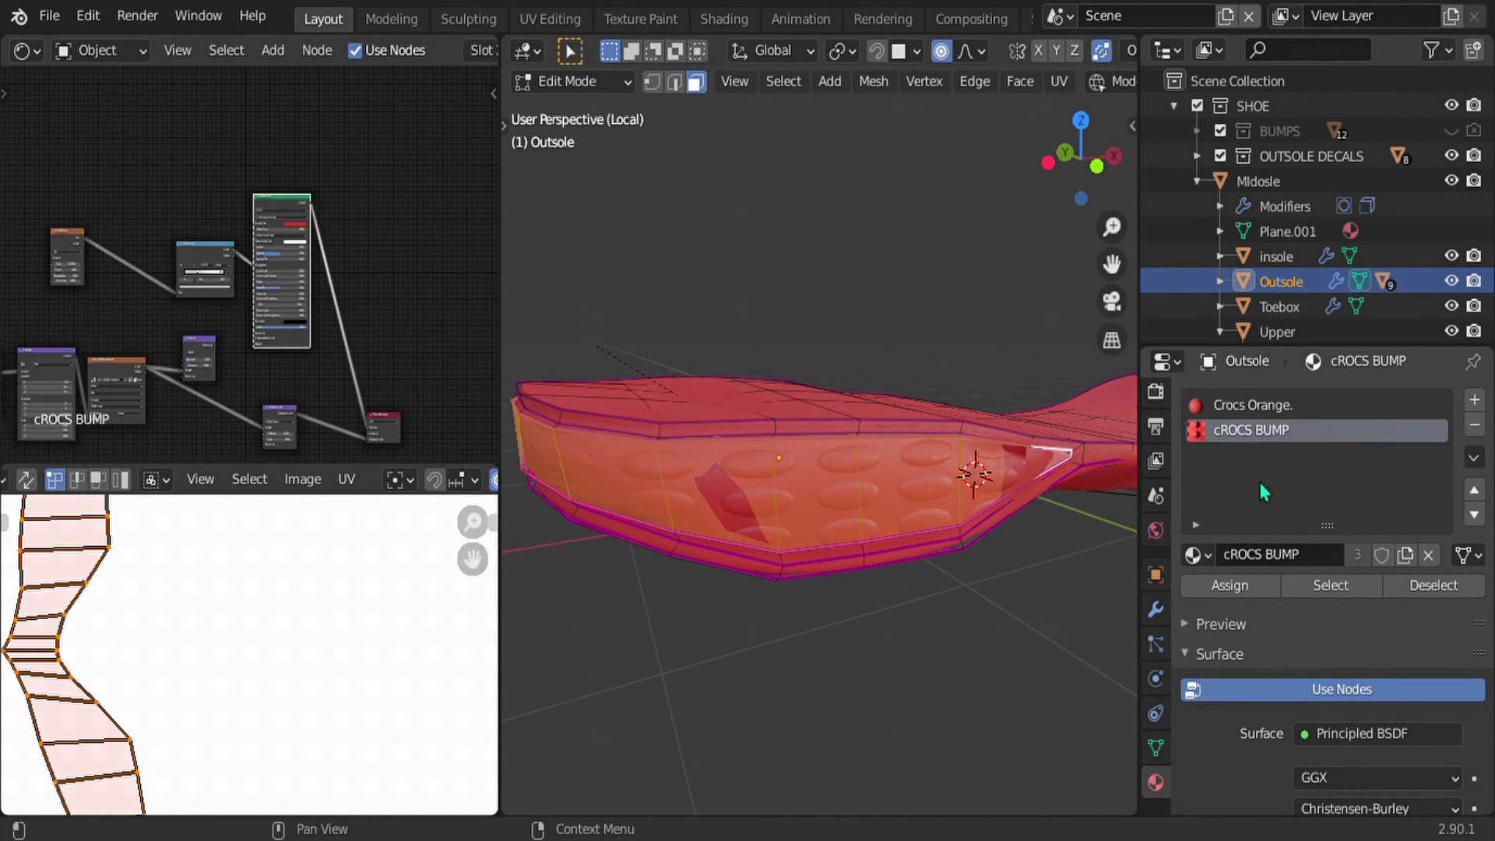
click(1246, 586)
Step: Unwrap the selected side-panel faces of the outsole and inspect the bumps in Object Mode
middle_drag(791, 494, 794, 494)
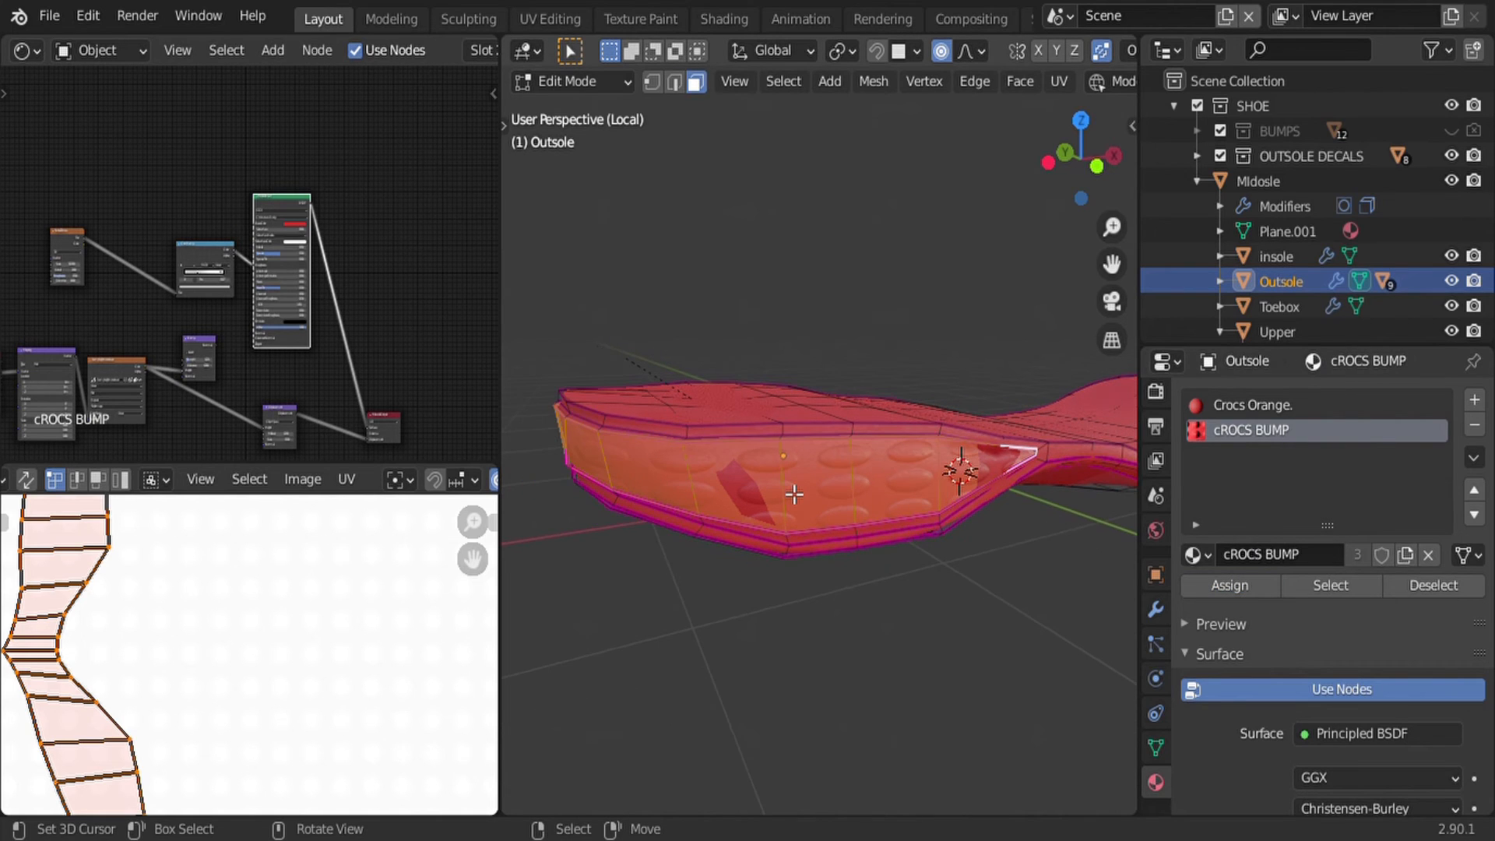
key(u)
click(677, 455)
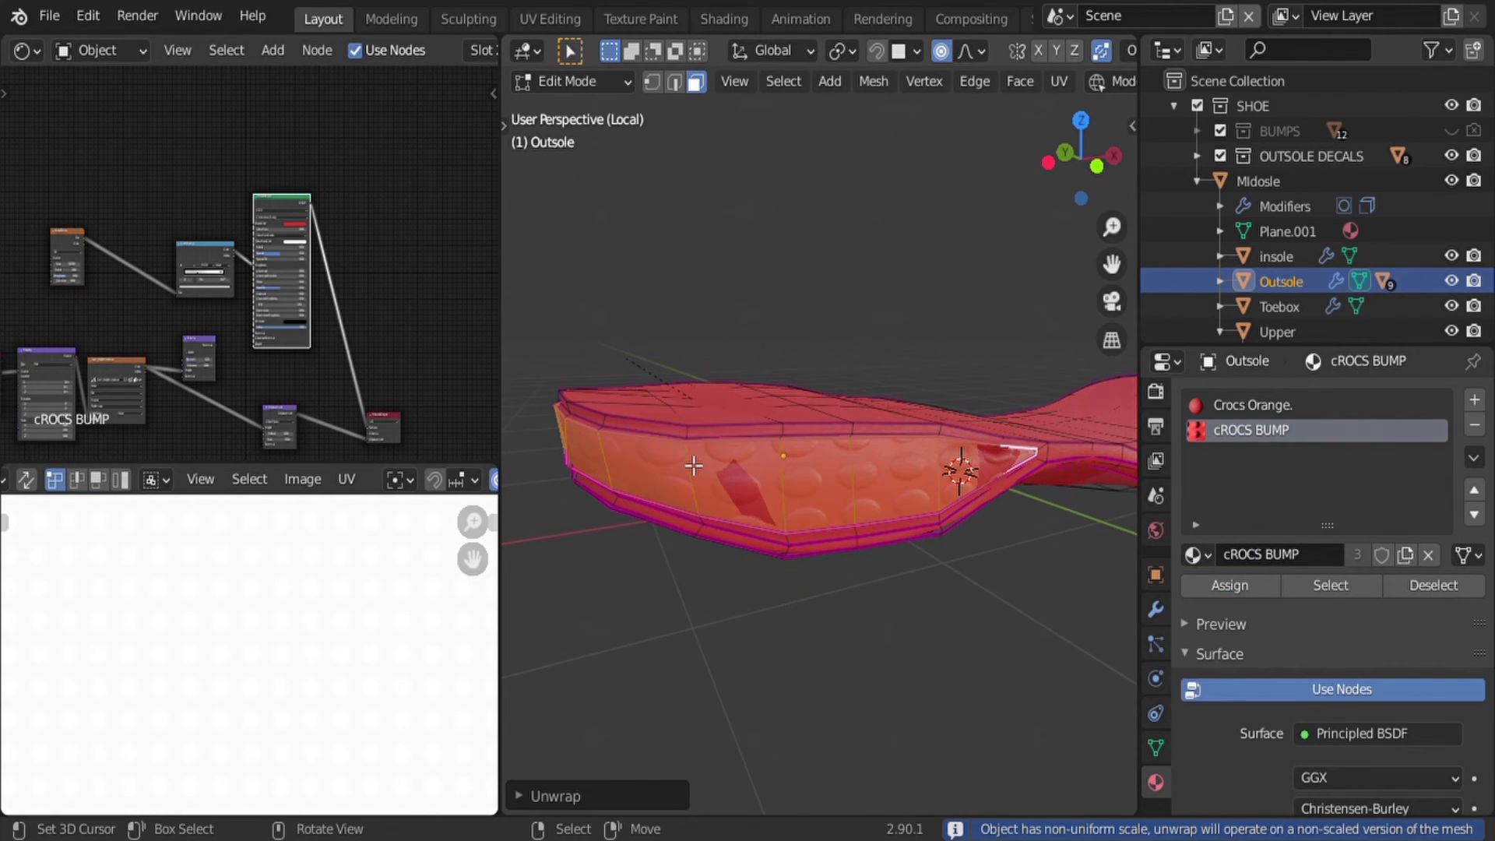
key(Tab)
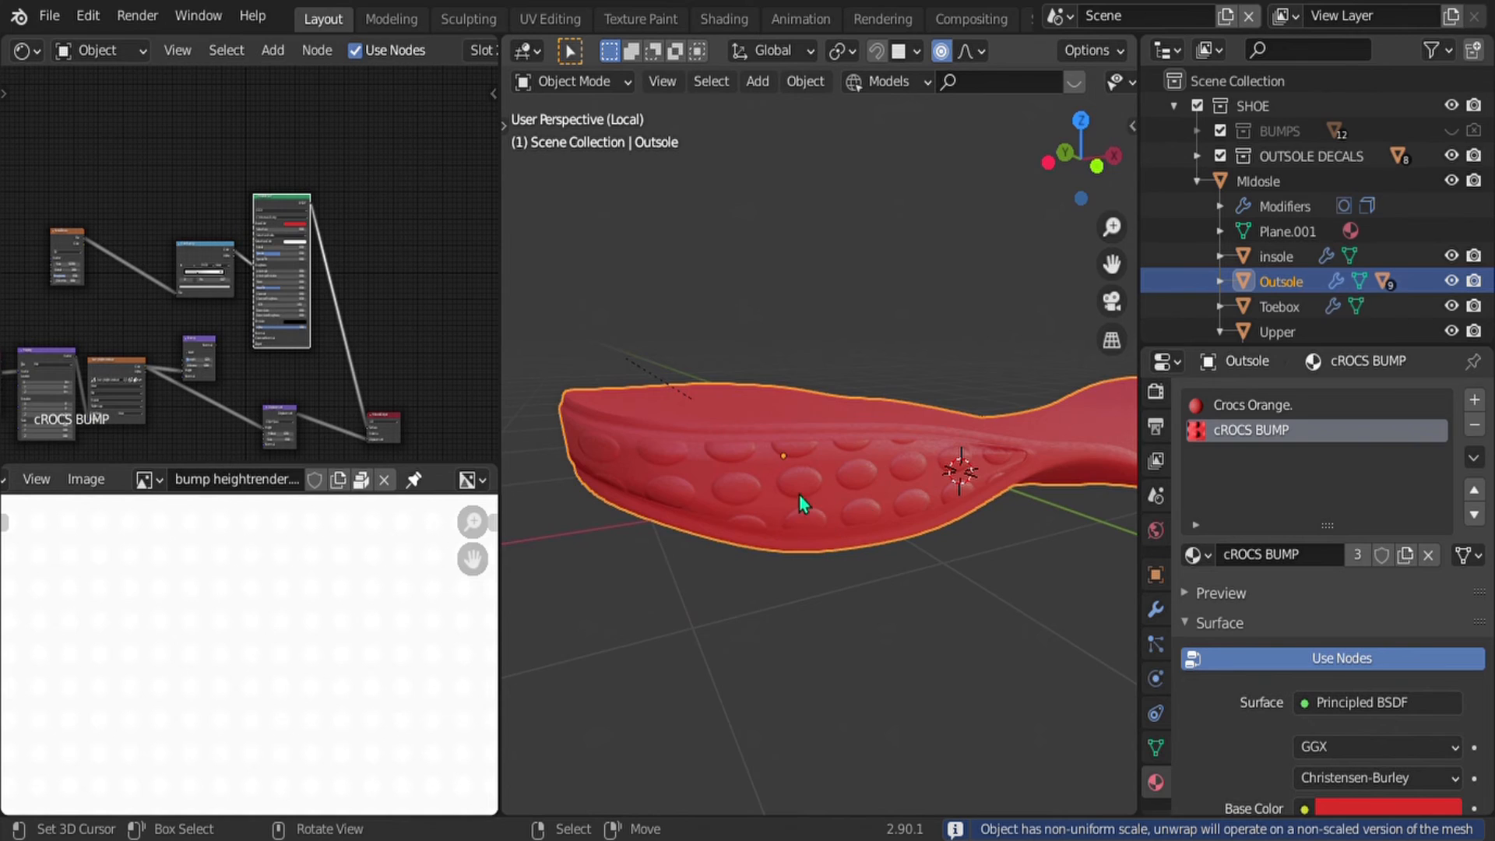
middle_drag(800, 495, 754, 518)
Step: In the UV Editor, enlarge the side-panel UV island, turn it horizontal and place it over the bump image
key(Tab)
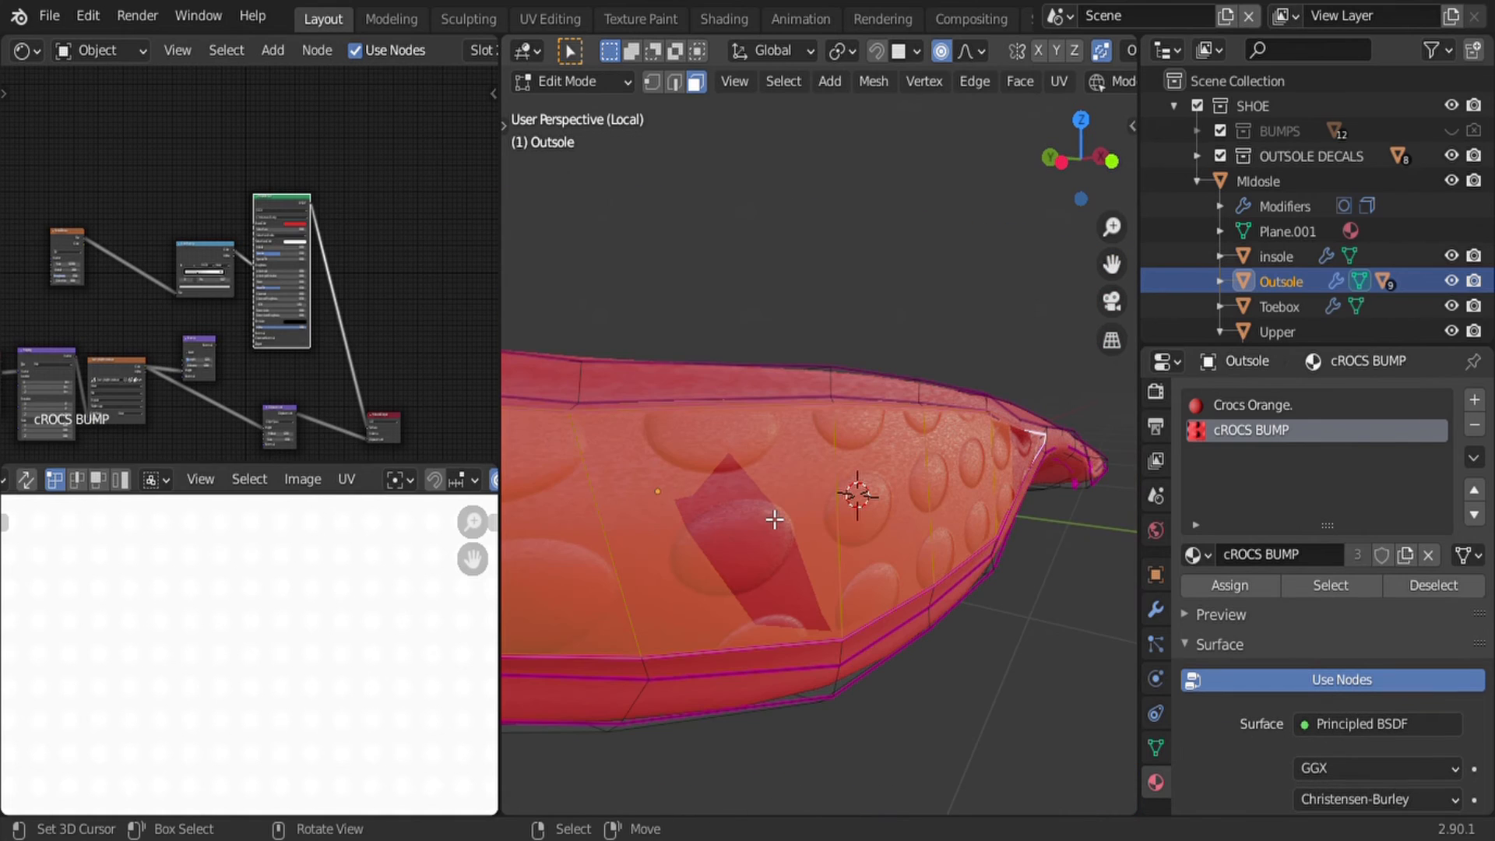
scroll(267, 670, down, 6)
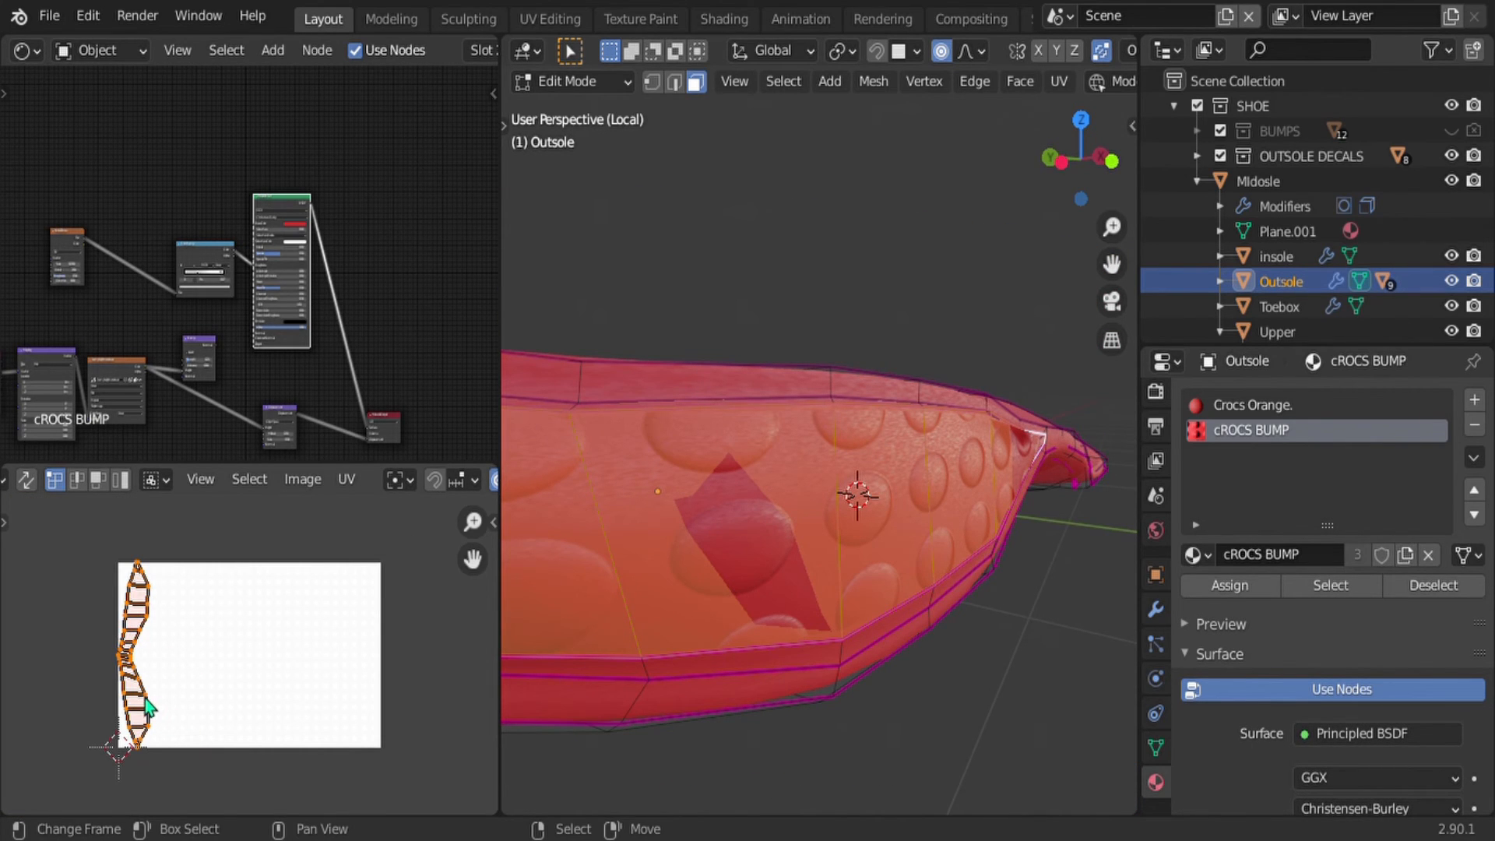
key(s)
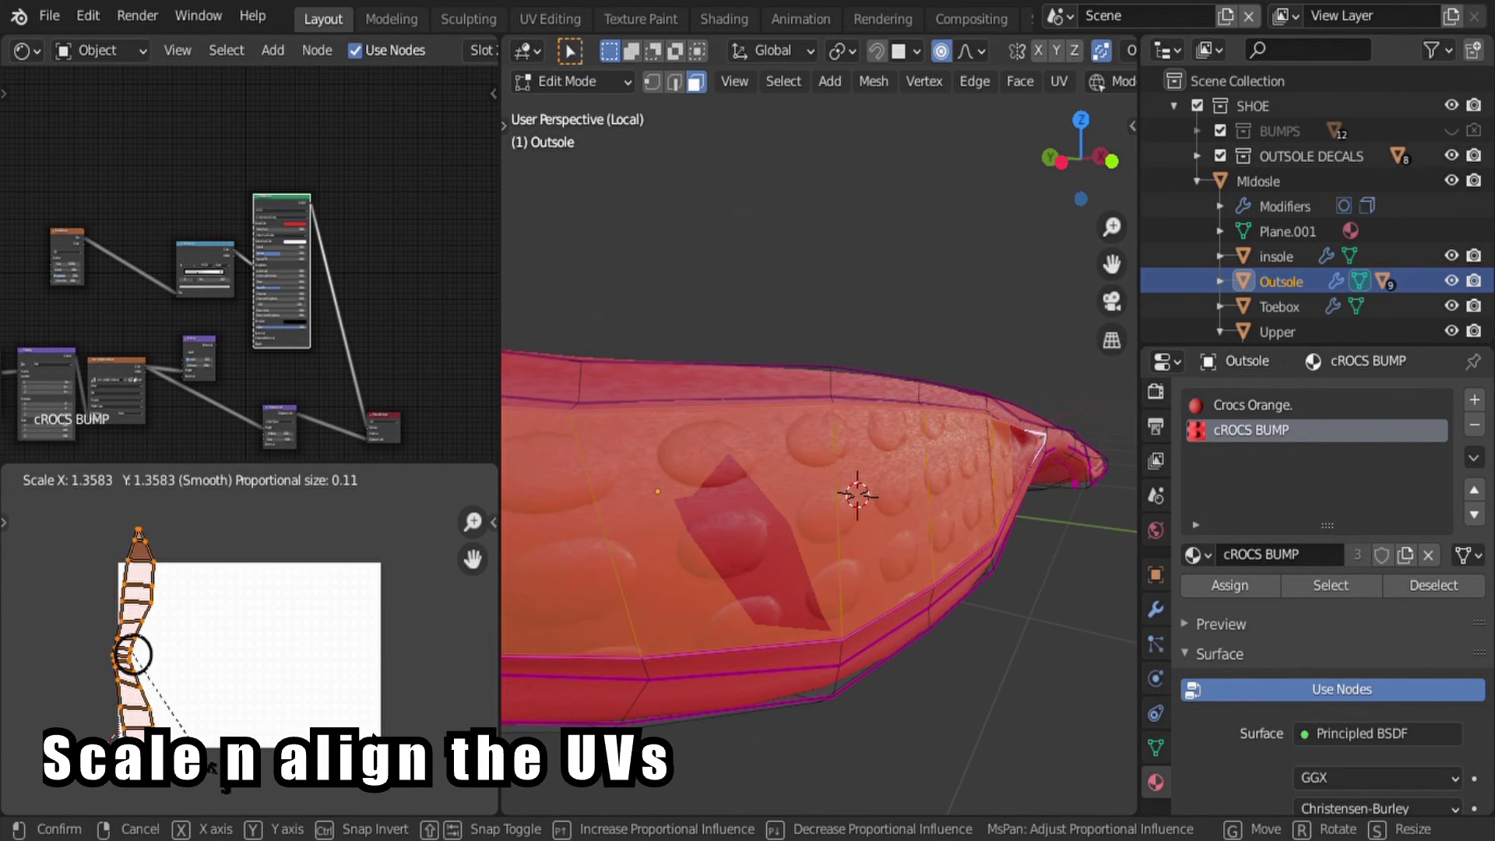
middle_drag(872, 584, 778, 582)
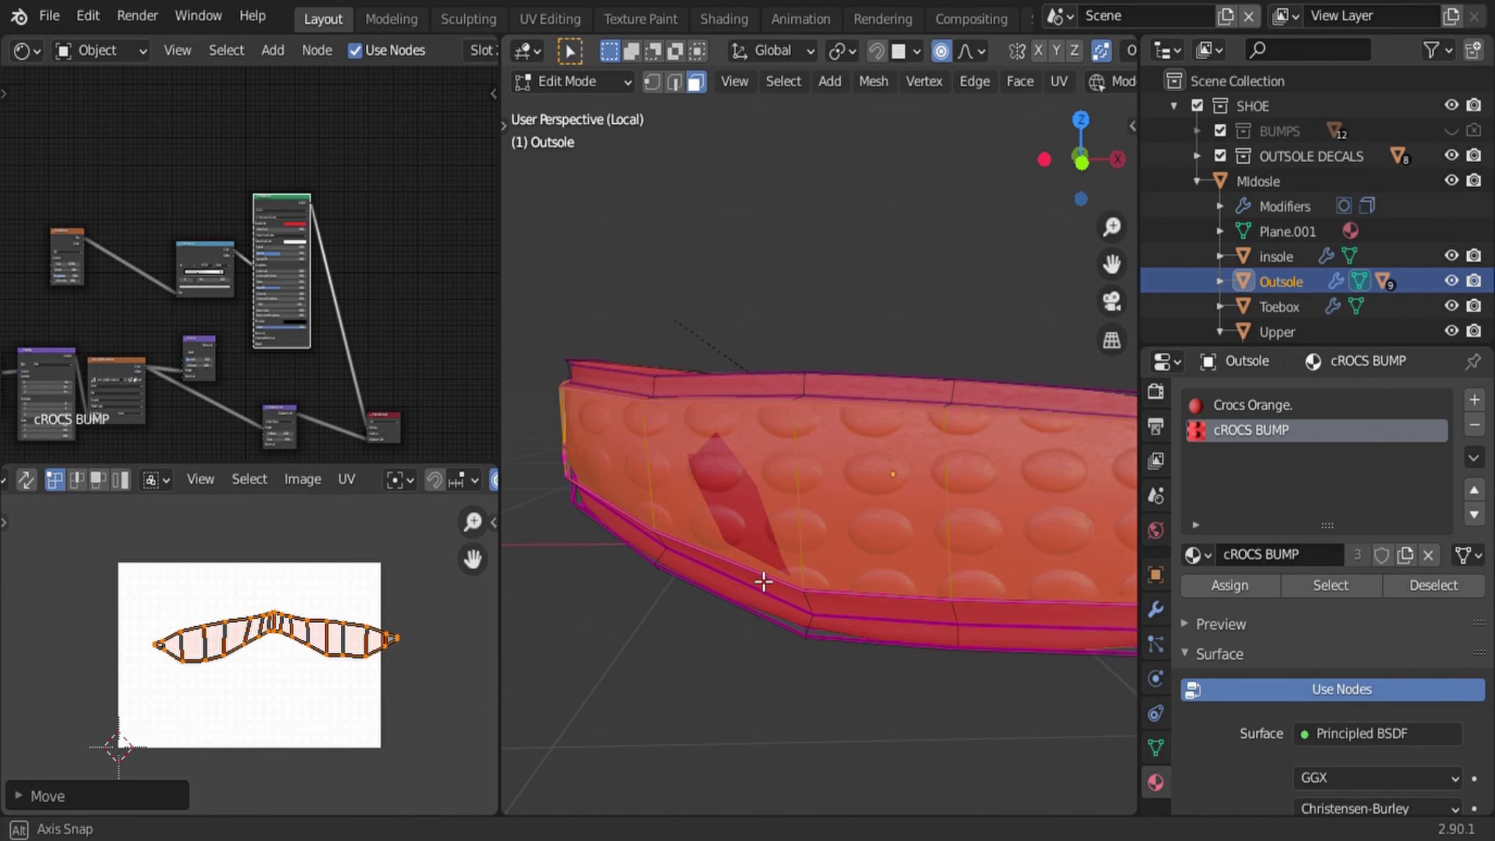
Step: Scale the side-panel UV island up about 1.3 times along Y and stretch it along X
key(s)
key(y)
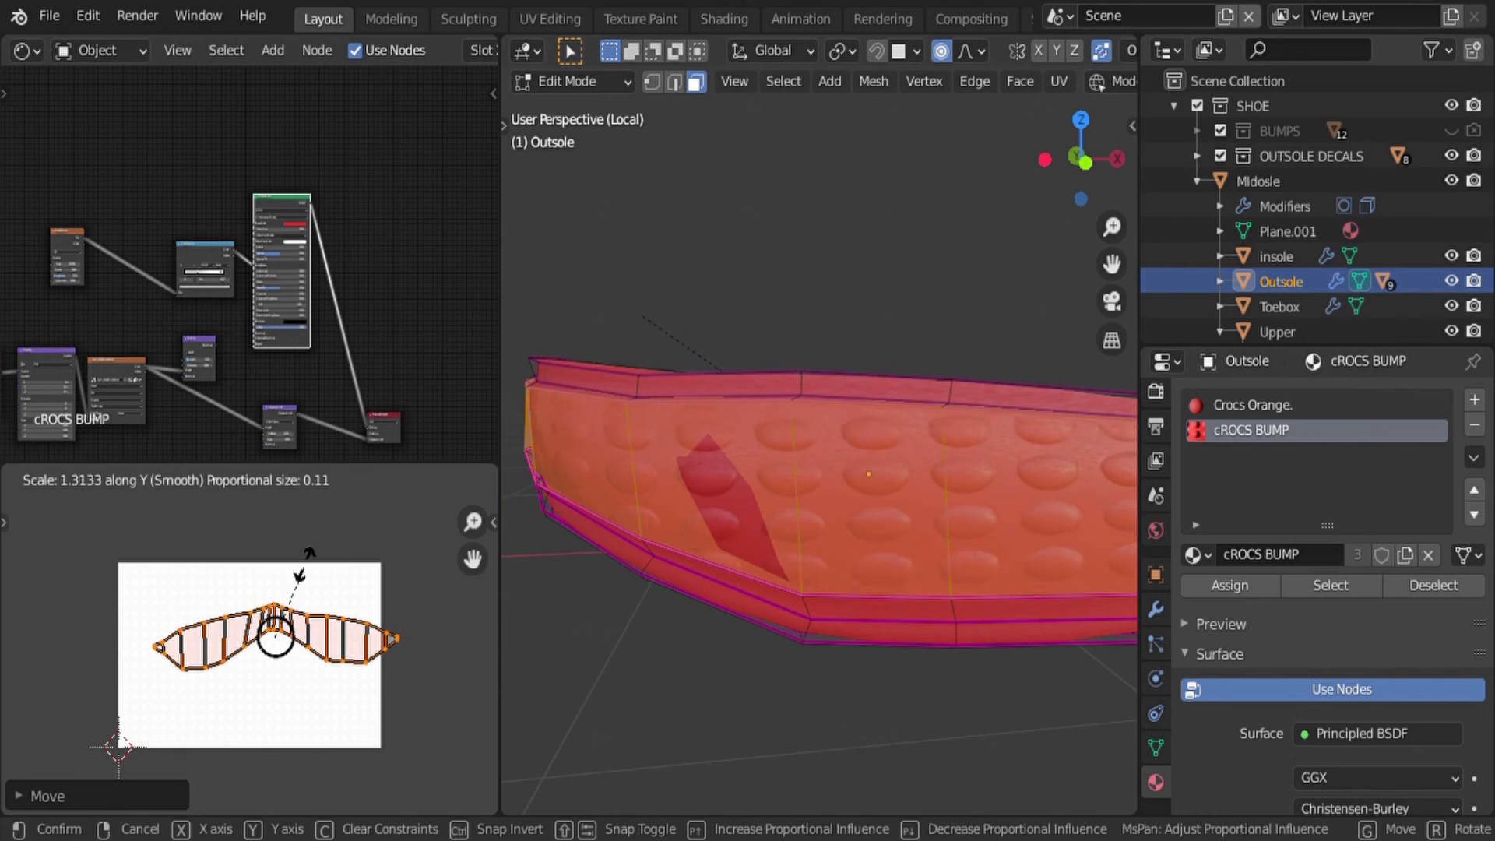
click(302, 571)
key(s)
key(x)
click(391, 656)
Step: Move the side-panel UV island over the bump image, tilt it slightly and adjust its height along Y
key(g)
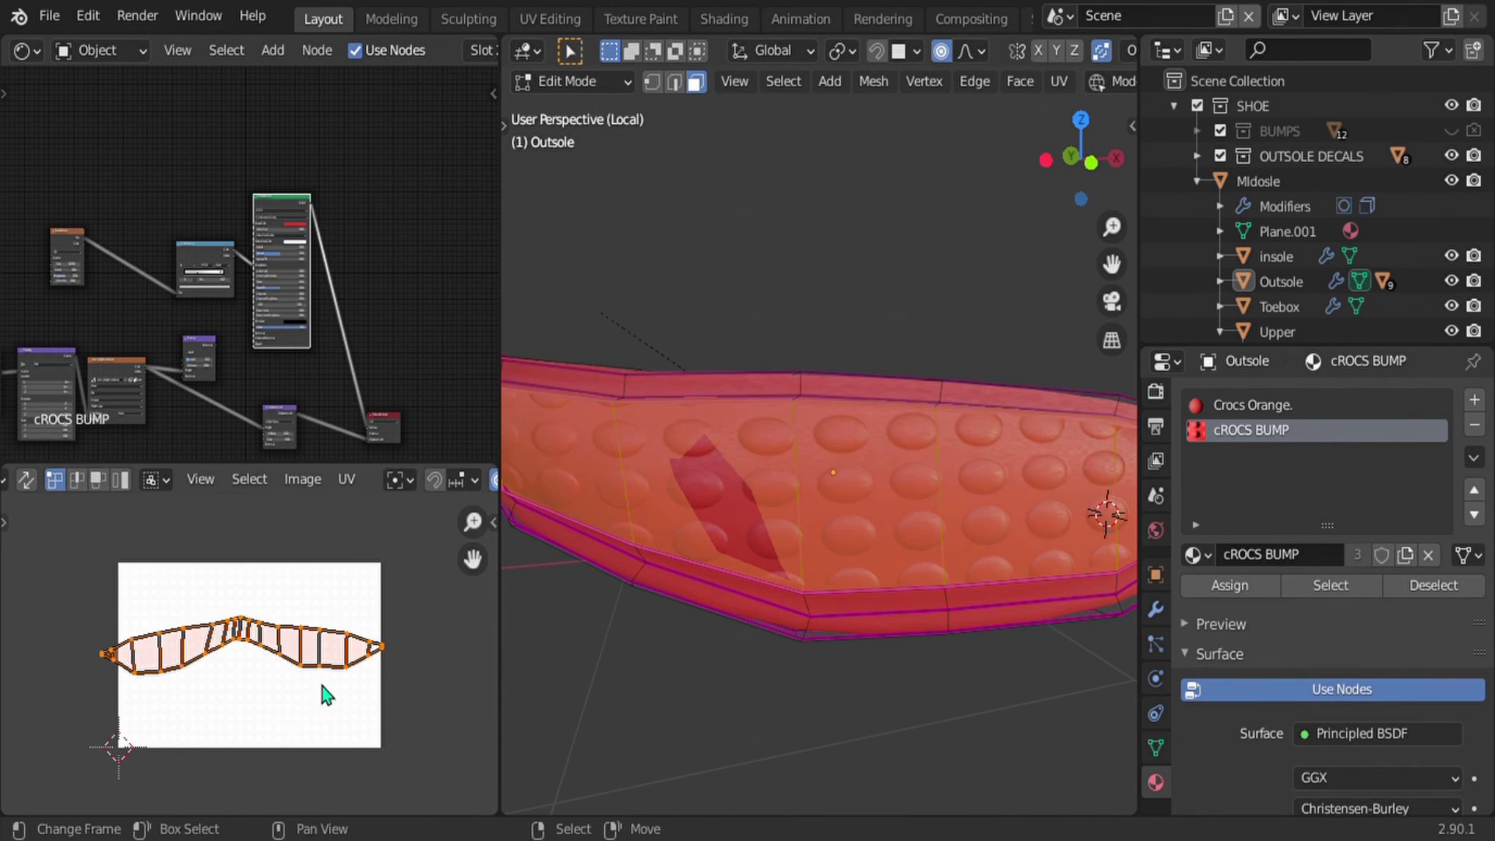
key(r)
click(277, 661)
key(g)
key(y)
click(277, 661)
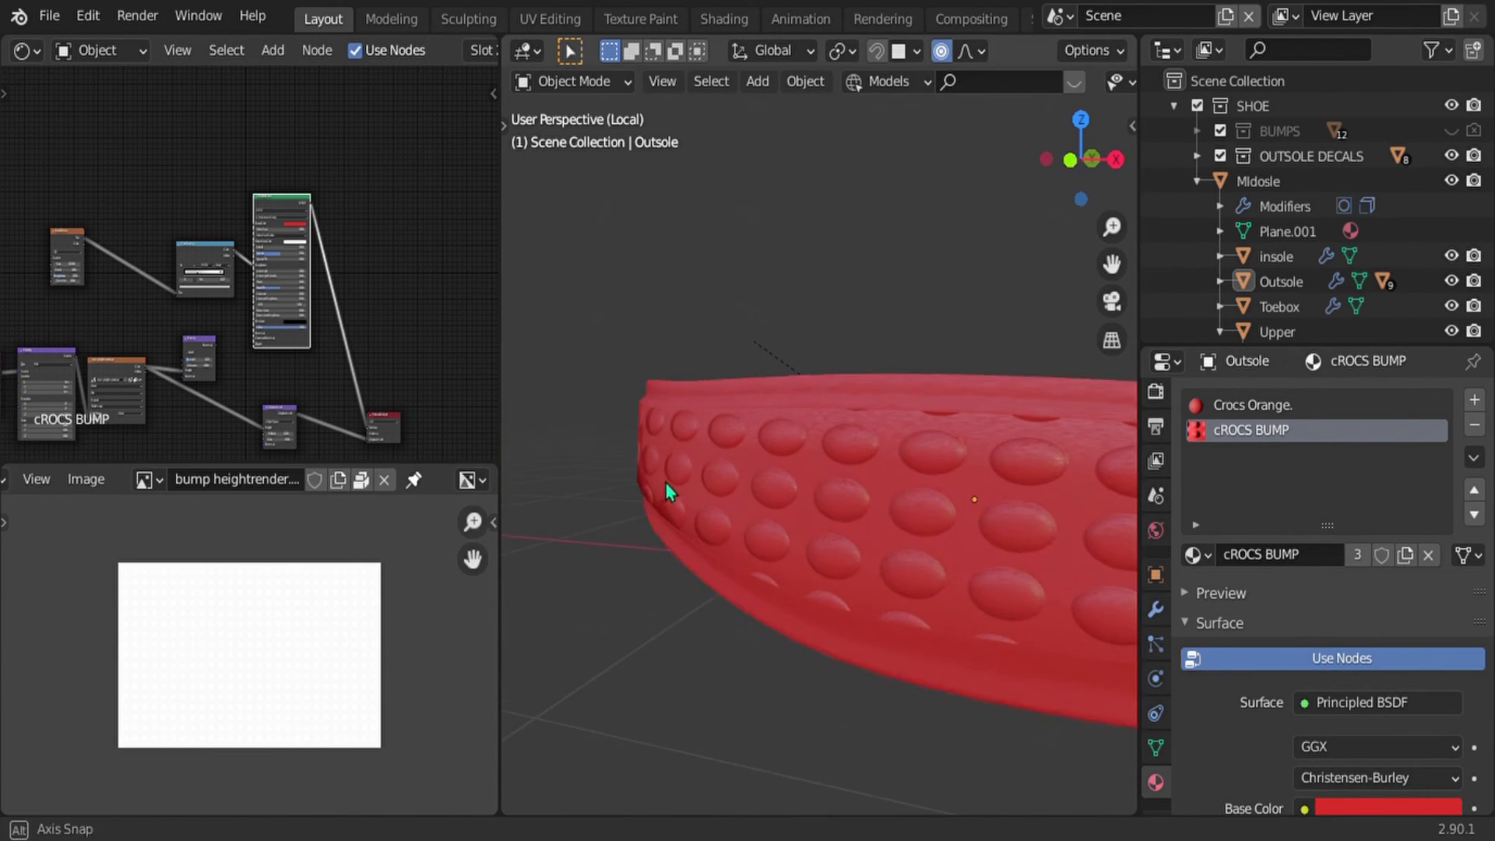
Step: Assign the Crocs Orange. material to the selected side-panel faces and return to Object Mode
middle_drag(666, 483, 838, 491)
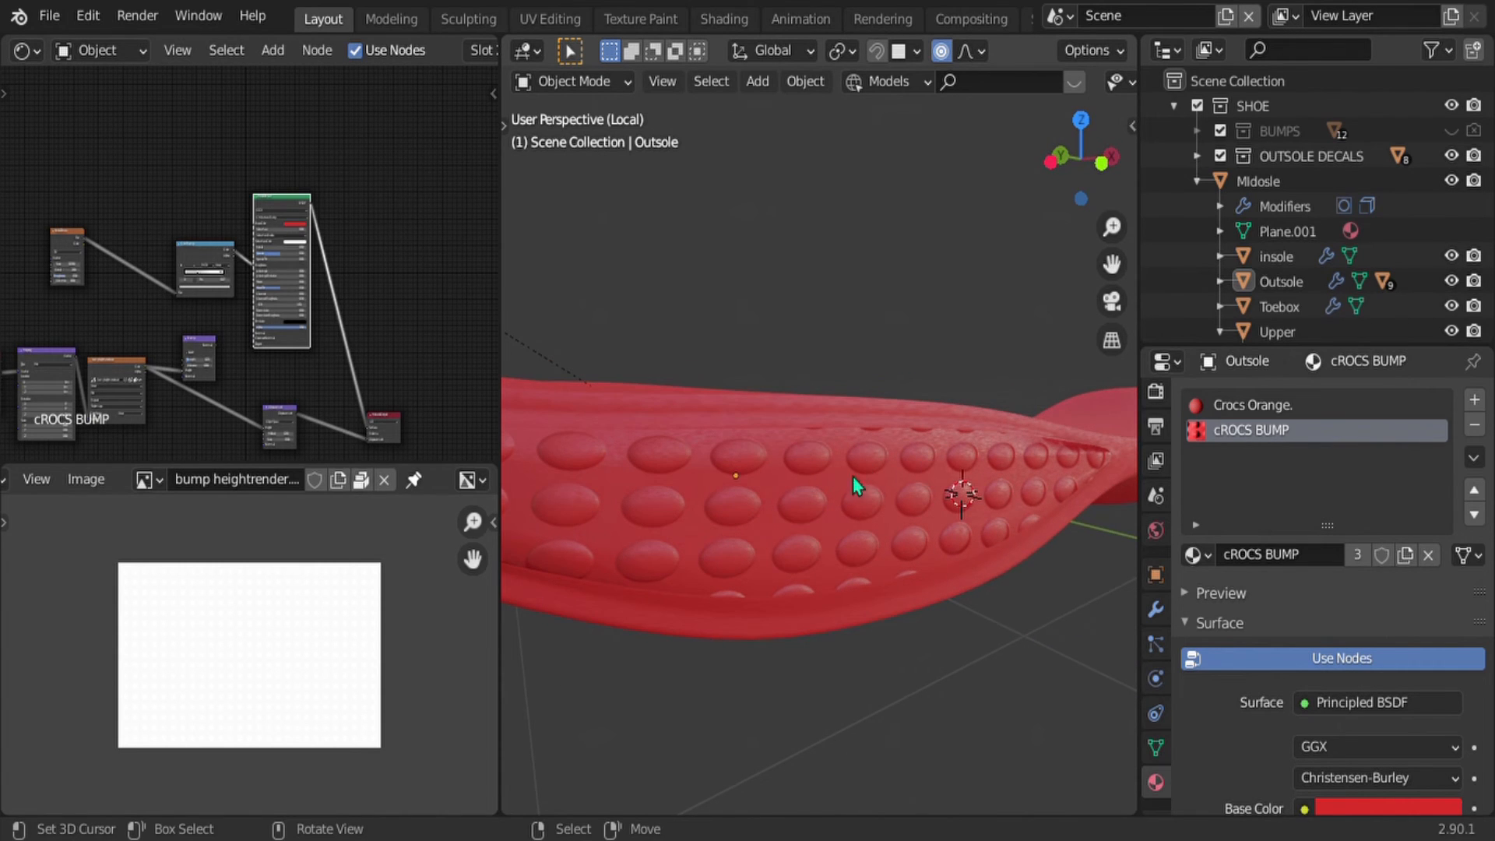
key(Tab)
click(1325, 404)
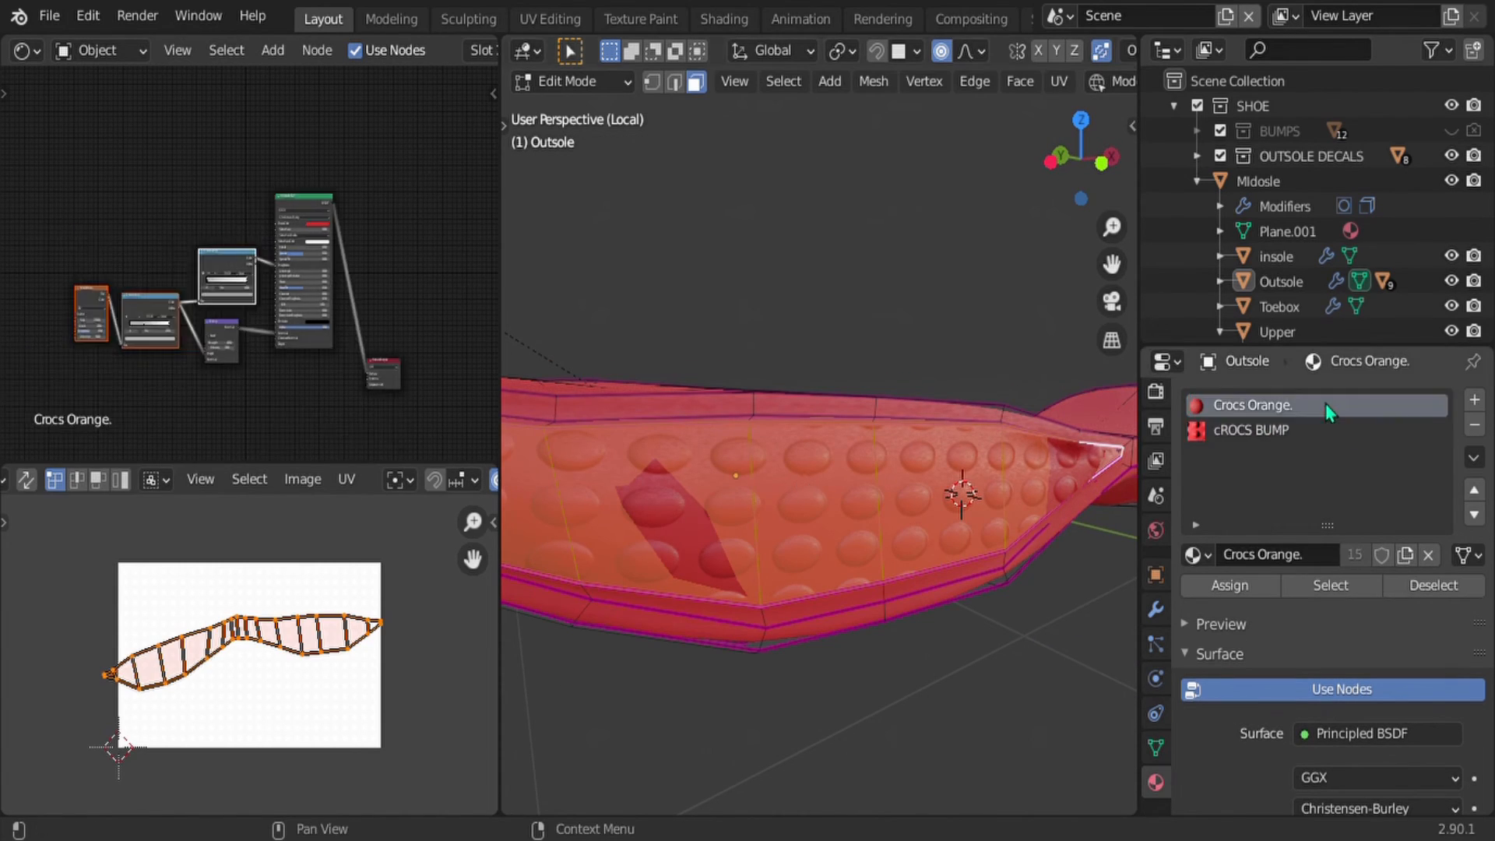
click(1245, 585)
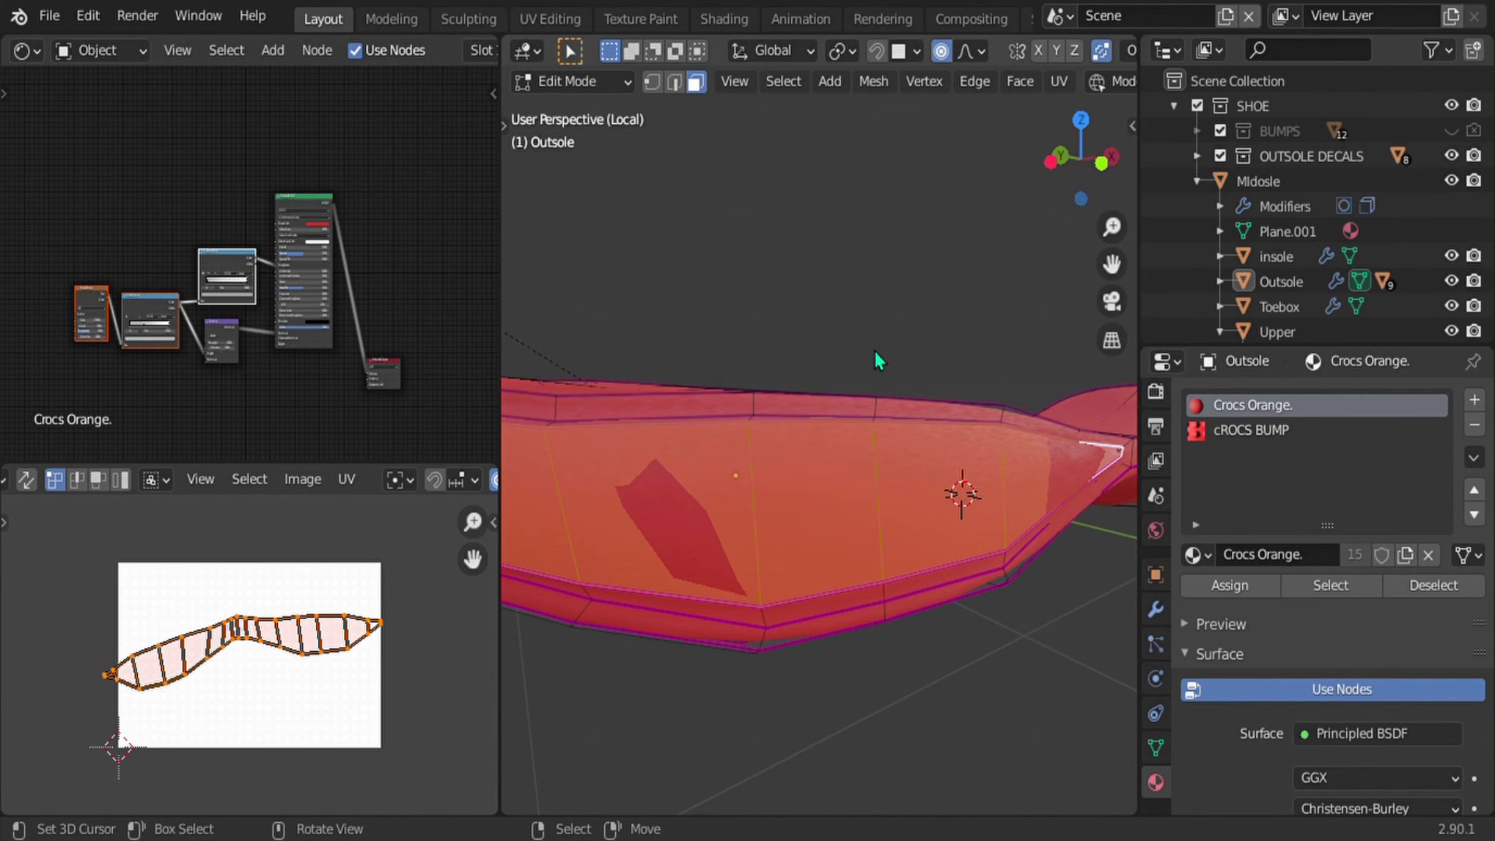
key(Tab)
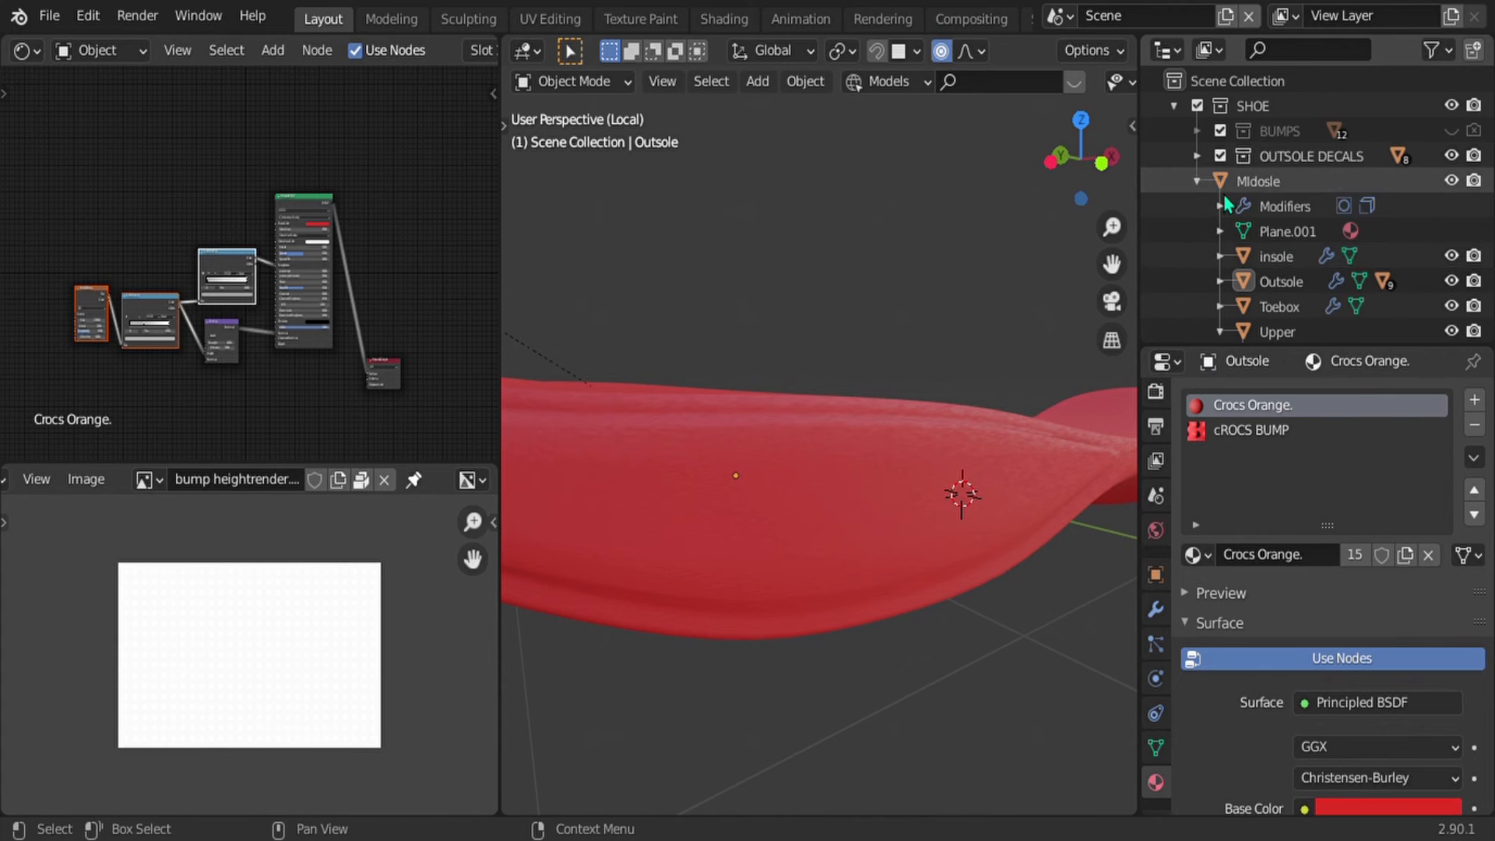
Step: Collapse the MIdosle hierarchy in the outliner
click(1191, 182)
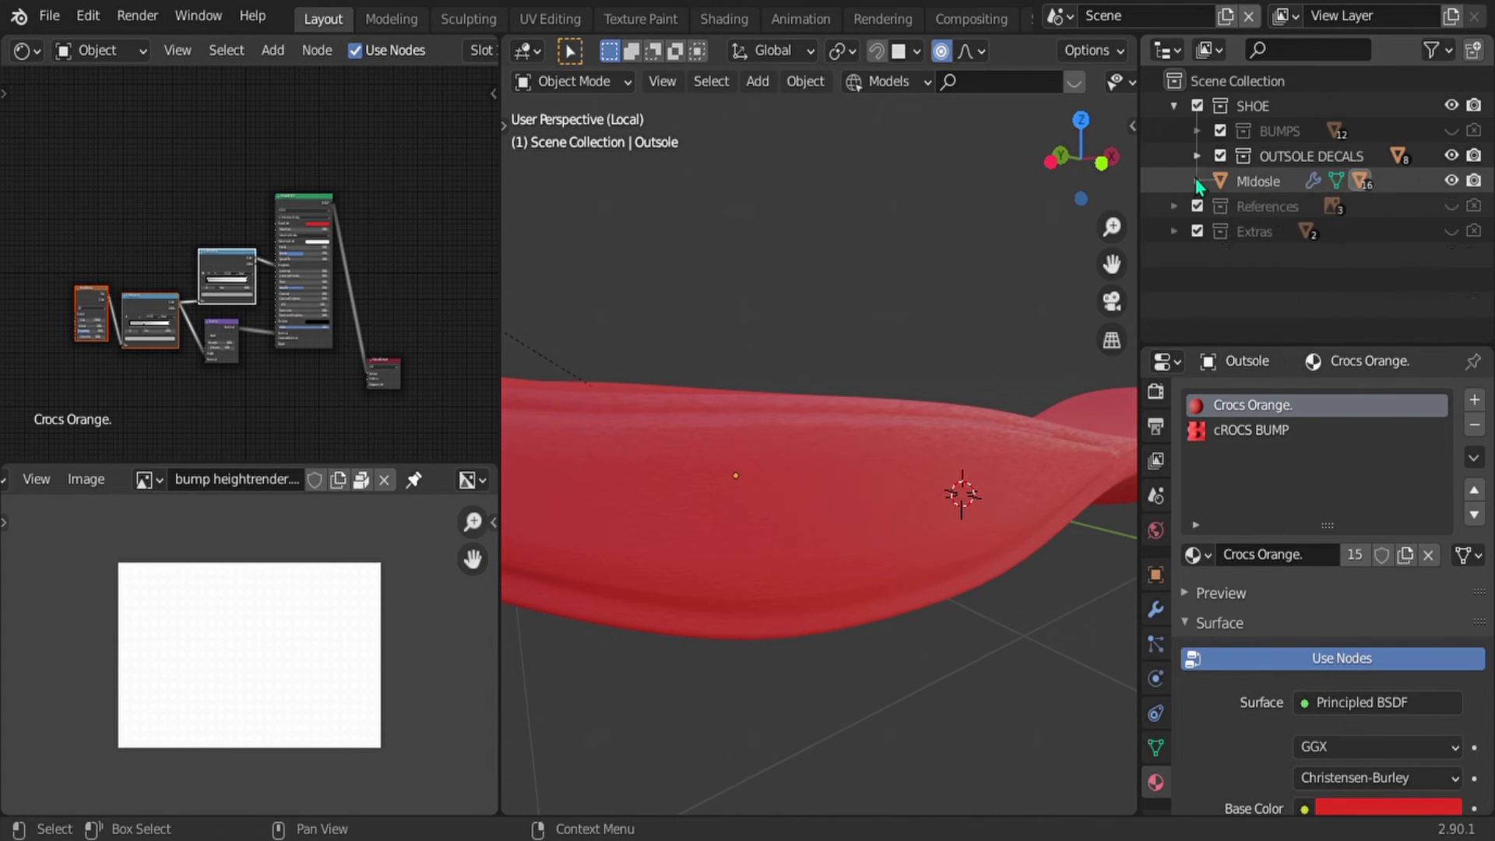
click(1172, 107)
click(1173, 107)
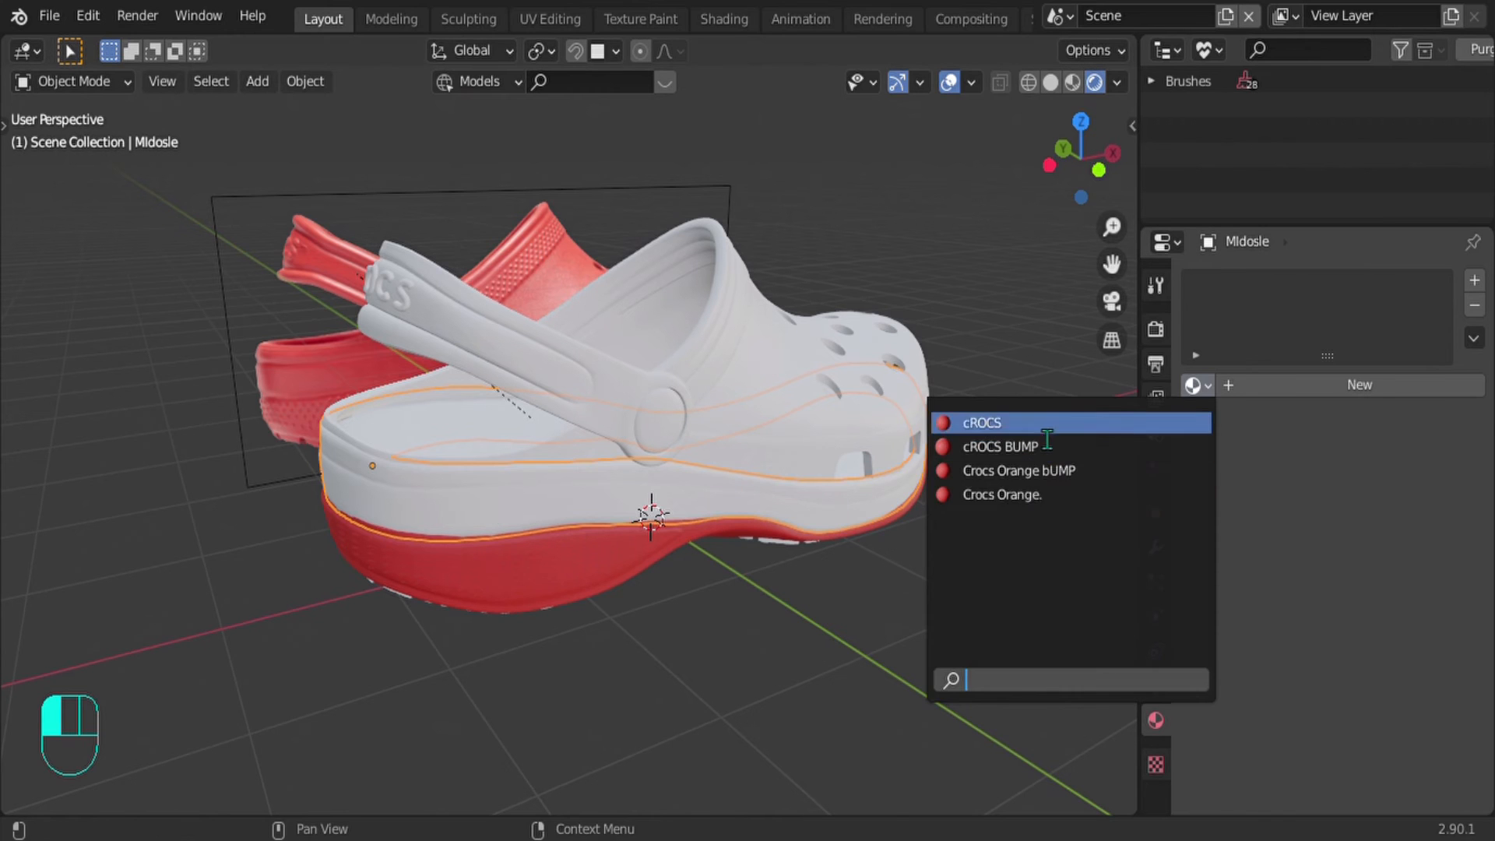
Step: Give the midsole, heel strap, upper, toe box and insole the existing Crocs Orange. material
click(1012, 493)
click(661, 442)
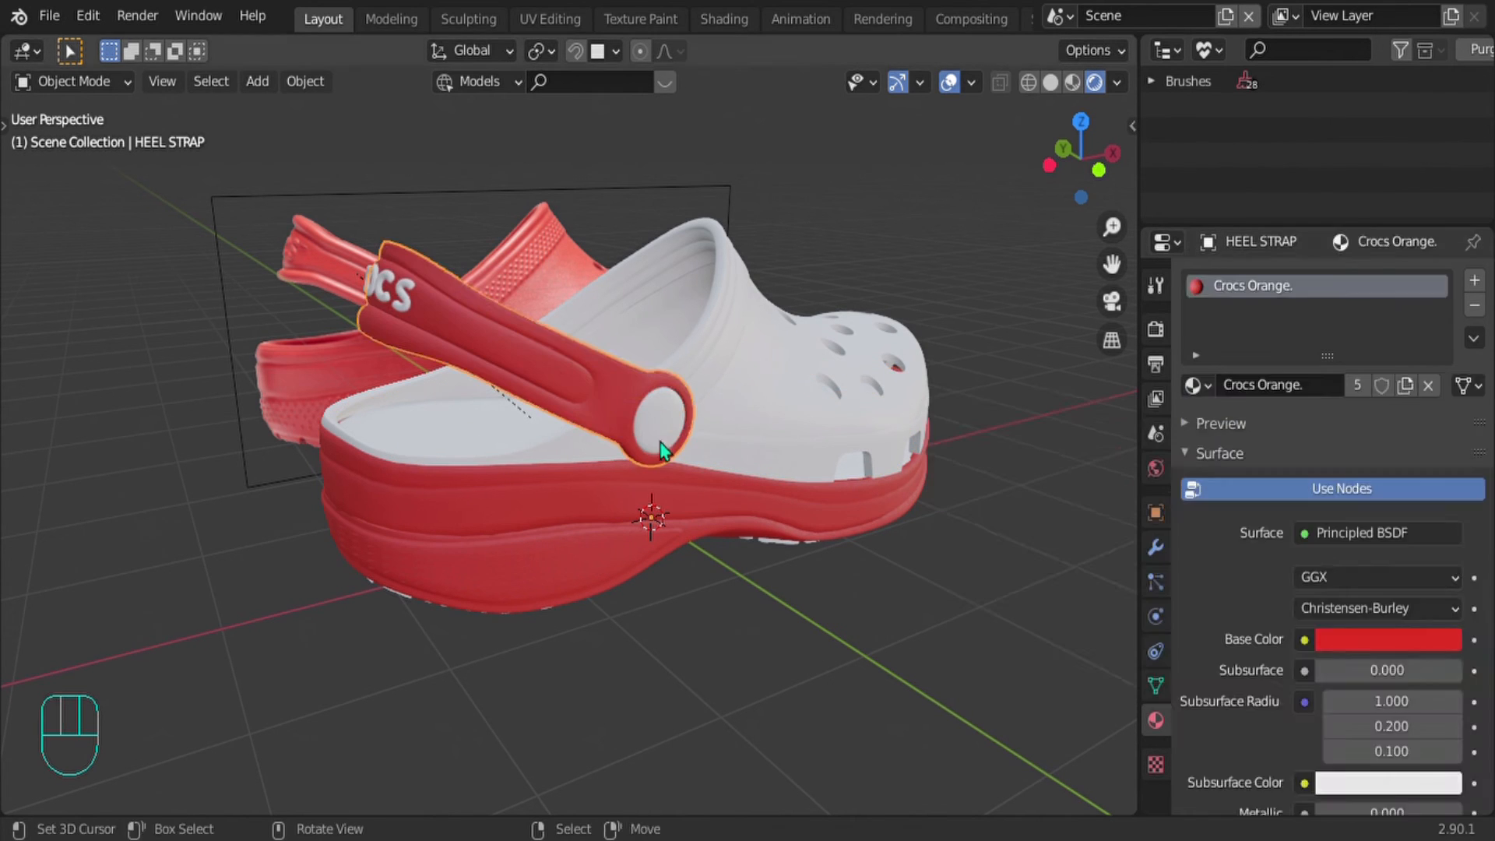
click(860, 465)
right_click(860, 464)
click(1197, 385)
click(1034, 495)
right_click(488, 428)
click(1198, 385)
click(1035, 495)
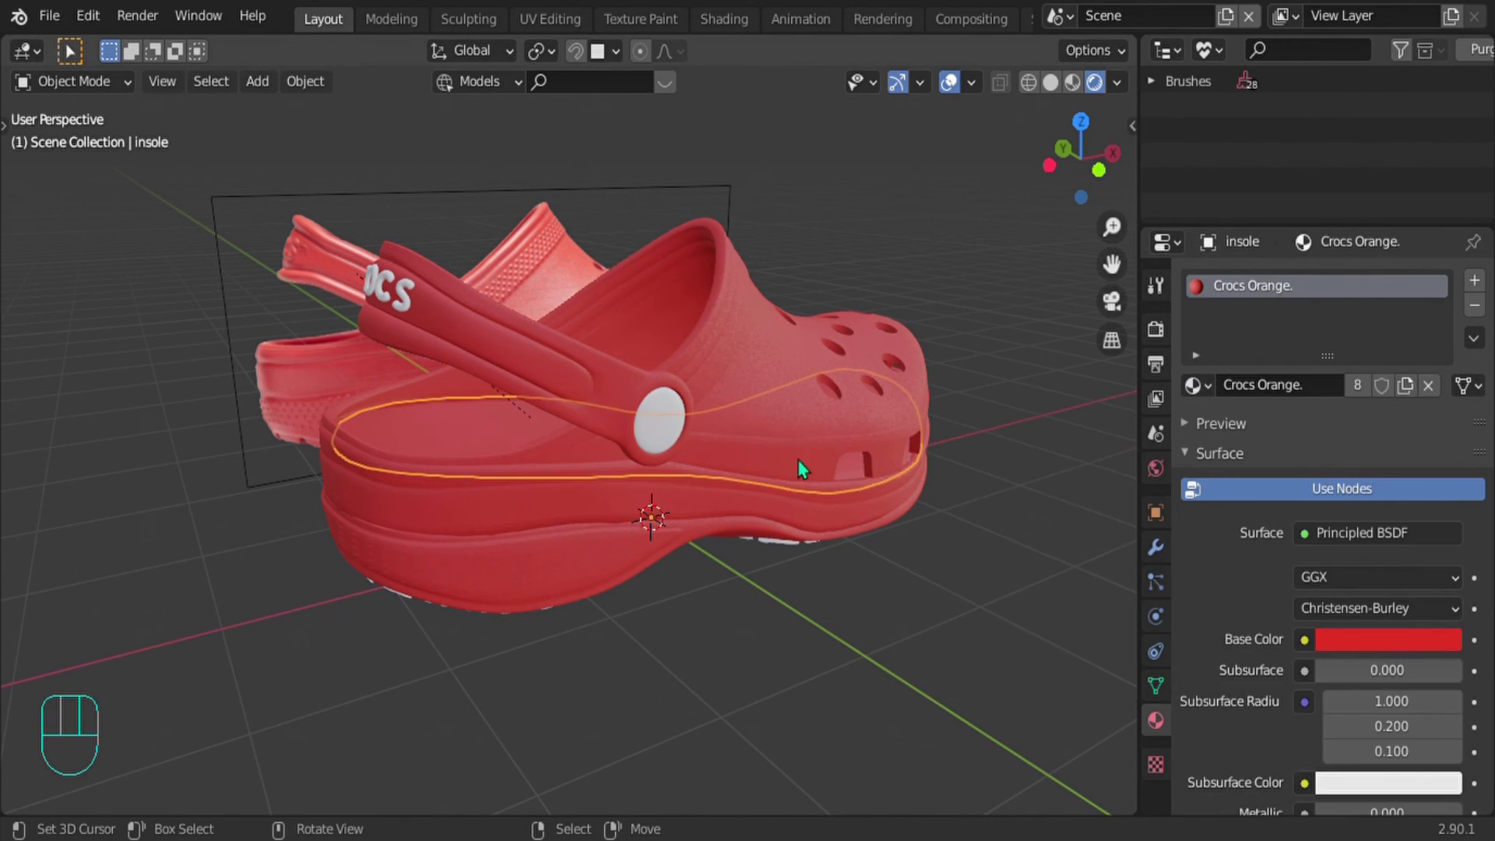
Step: Give the blocky tread pieces on the underside of the sole the existing Crocs Orange. material
middle_drag(798, 462, 794, 382)
shift+middle_drag(794, 382, 794, 513)
scroll(794, 521, up, 3)
right_click(580, 419)
click(1198, 385)
click(1034, 495)
right_click(759, 592)
click(1198, 385)
click(1035, 496)
Step: Give the curved heel ridges and the remaining raised details at mid-sole the Crocs Orange. material
right_click(467, 444)
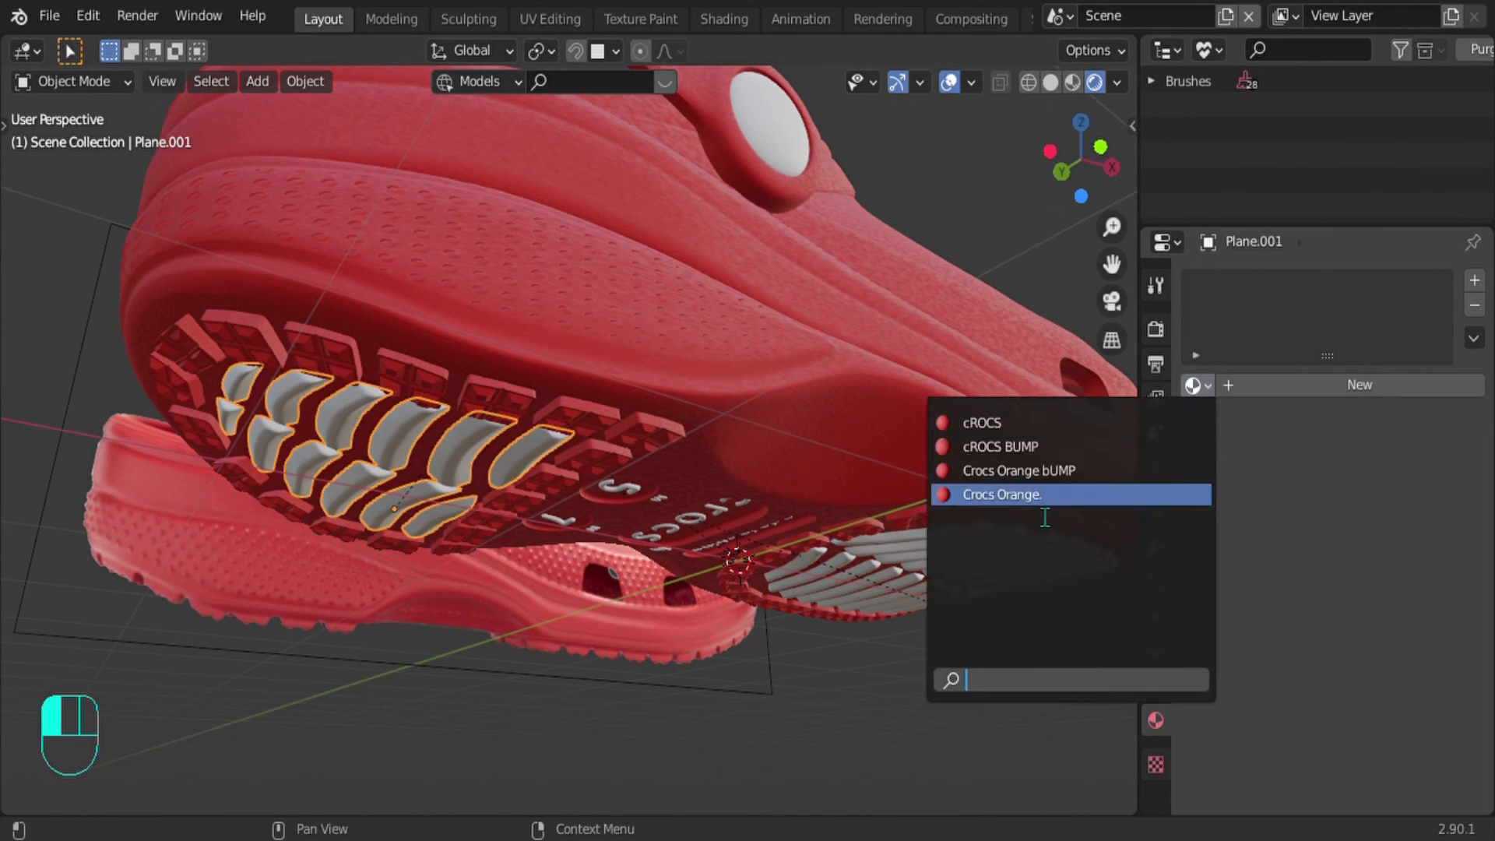
click(1051, 500)
right_click(712, 515)
click(1198, 385)
click(1047, 497)
Step: Apply Crocs Orange. to the size numbers, the M and W letters and the "made in china" text under the sole
right_click(612, 500)
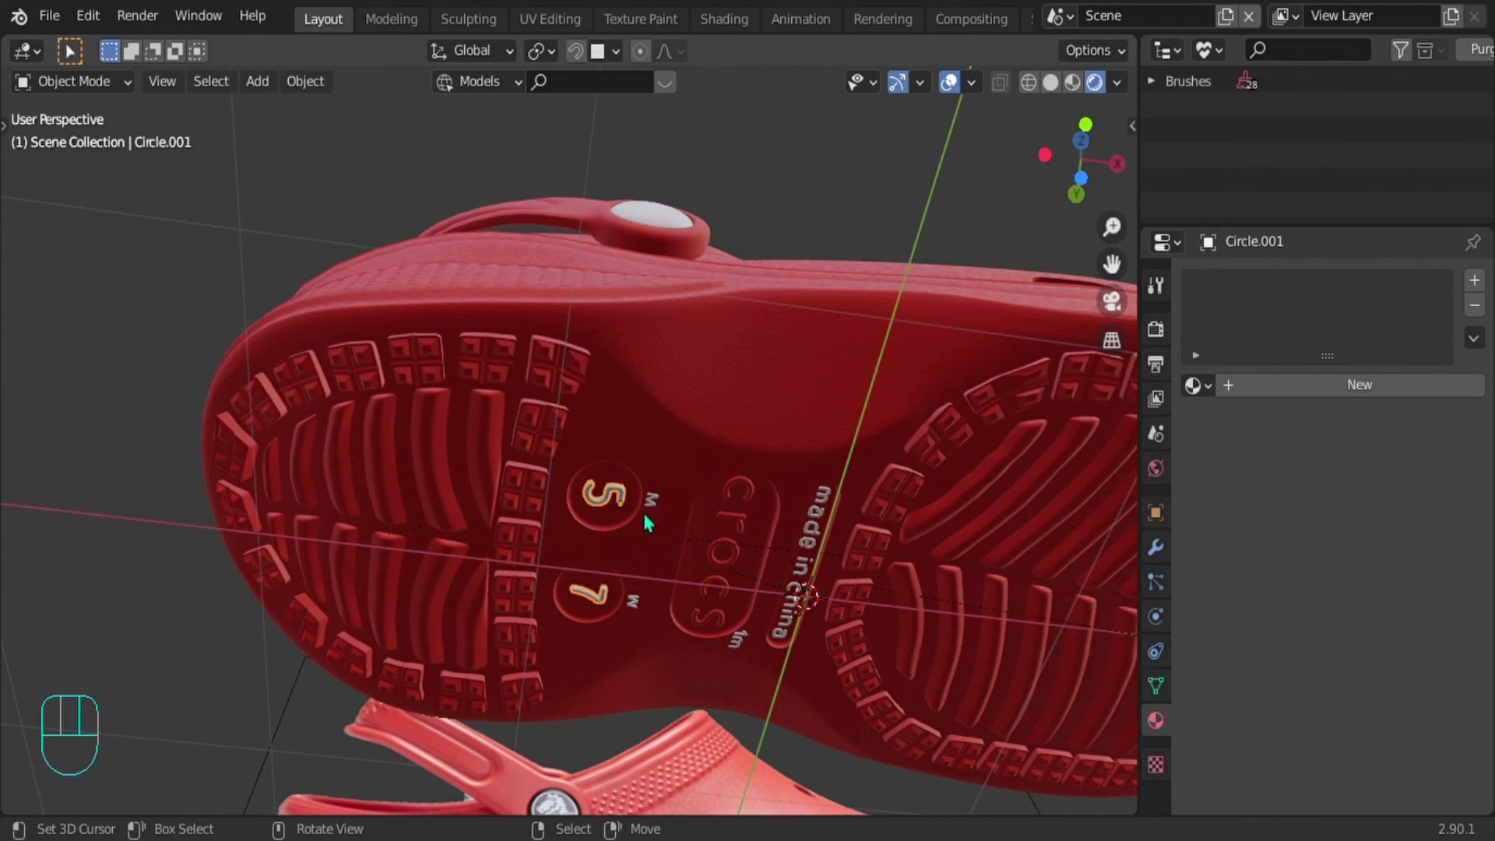
shift+right_click(651, 502)
click(1198, 385)
click(1037, 496)
right_click(810, 561)
click(1197, 385)
click(1047, 495)
middle_drag(951, 536, 634, 604)
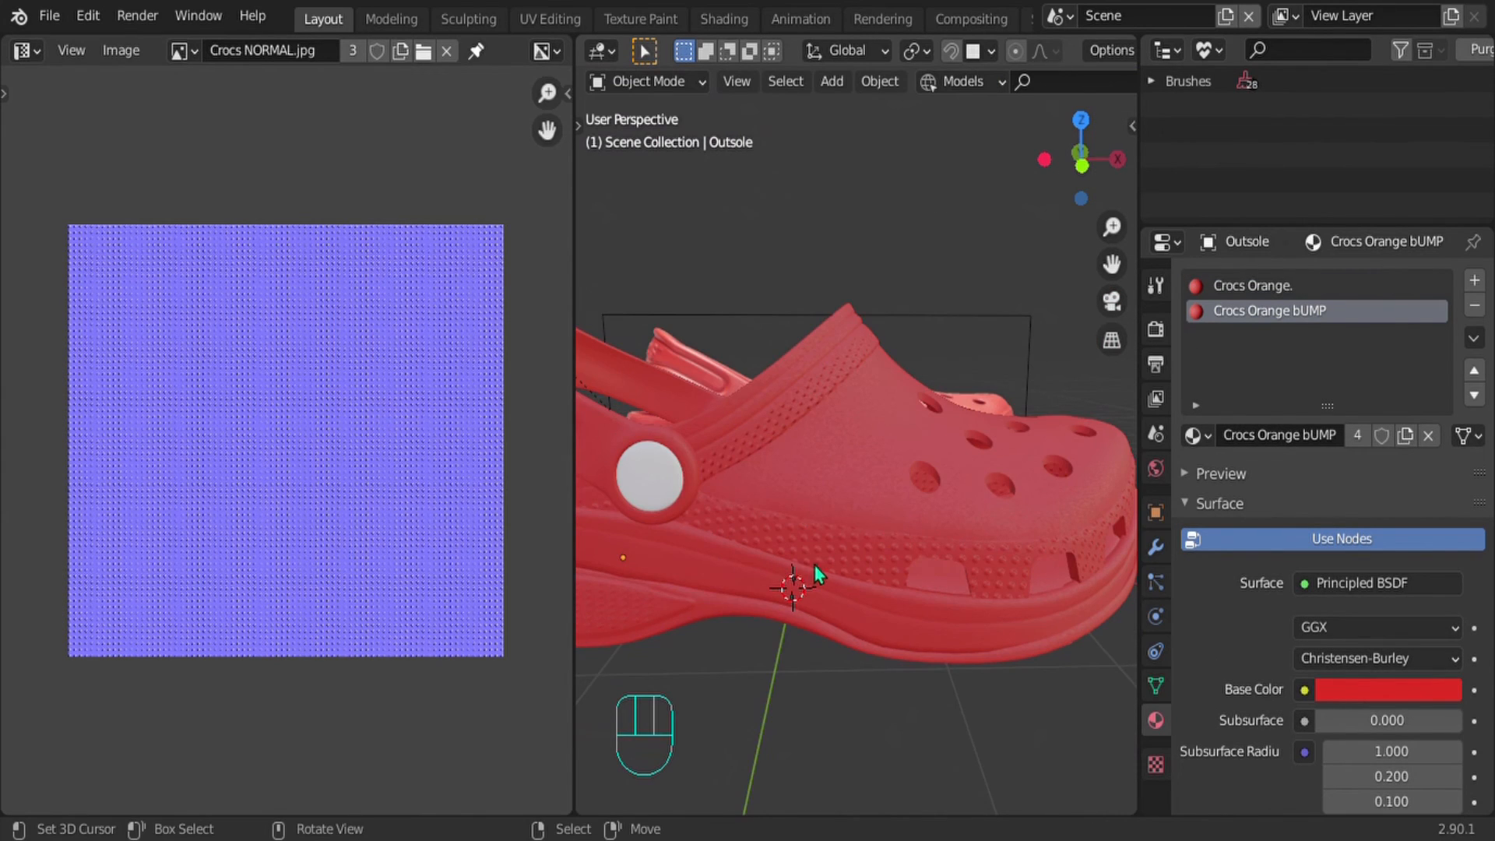
Step: Select the strap's round logo button and isolate it in local view from the front
middle_drag(815, 564, 852, 557)
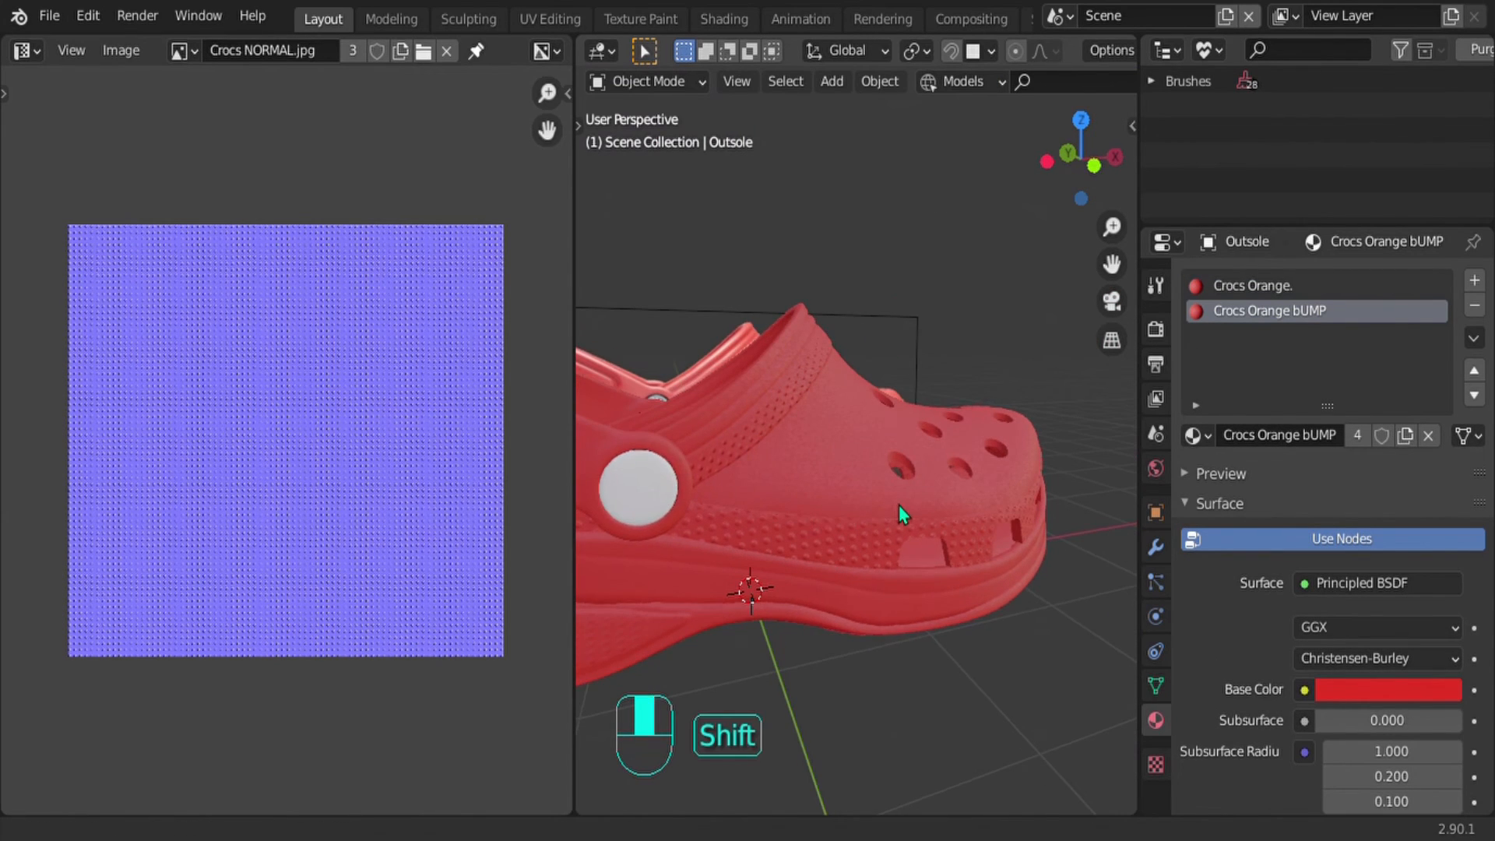
shift+middle_drag(898, 505, 1009, 500)
click(784, 489)
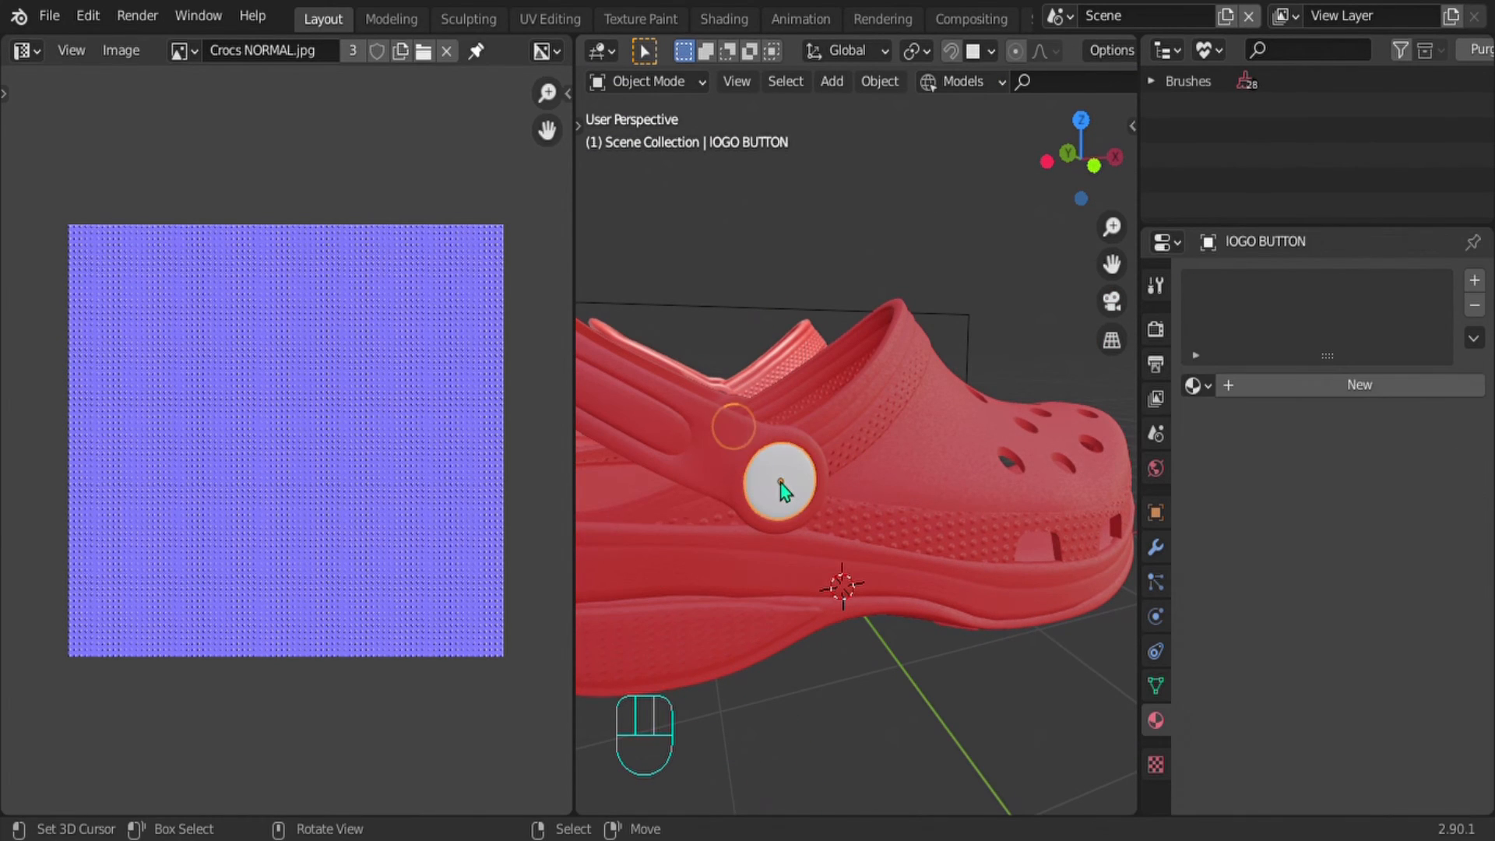
key(KP_Divide)
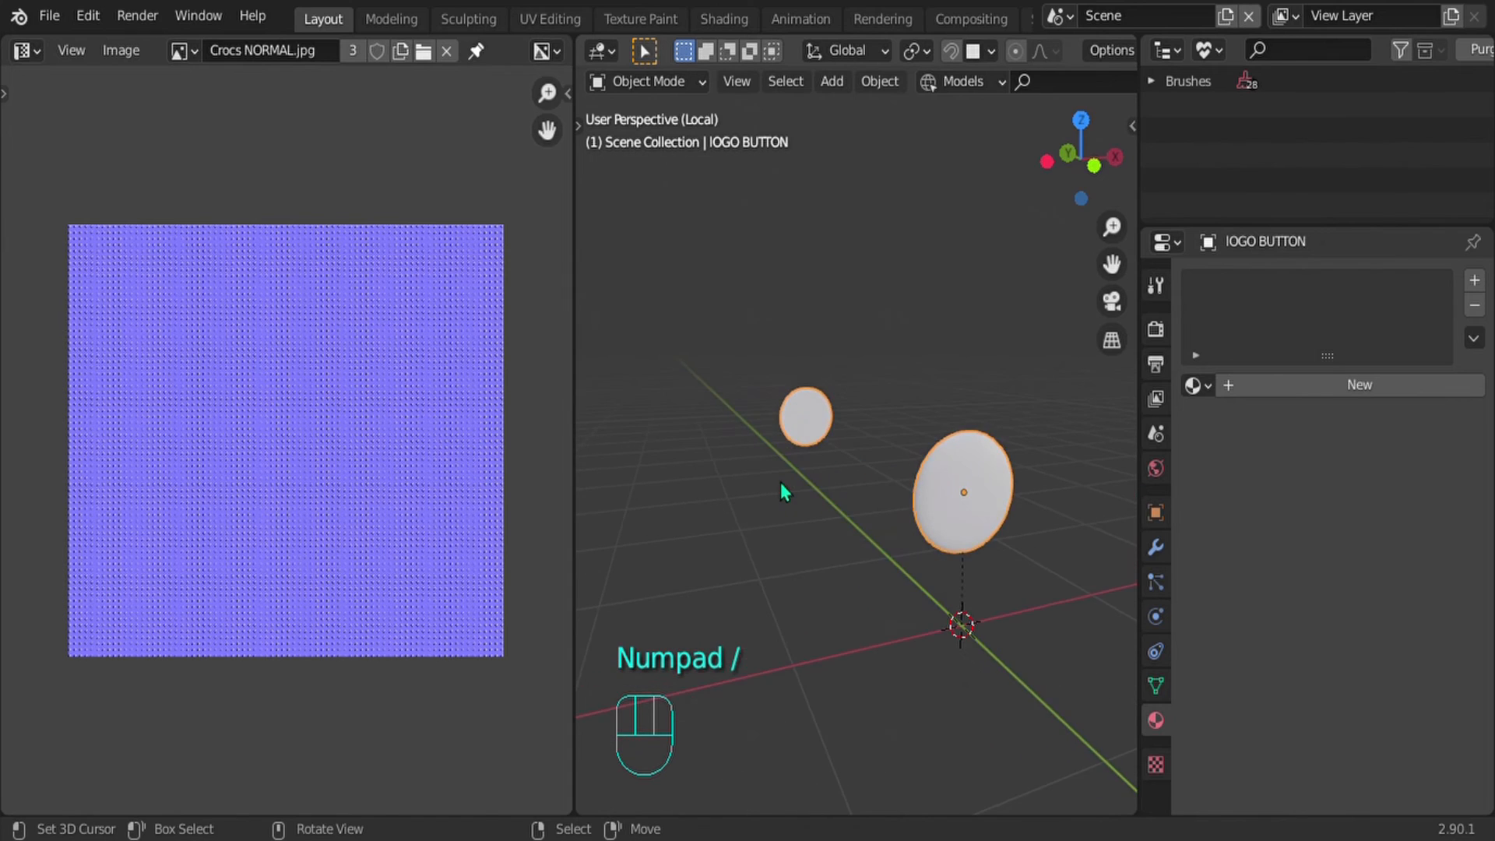
key(KP_1)
scroll(795, 498, up, 3)
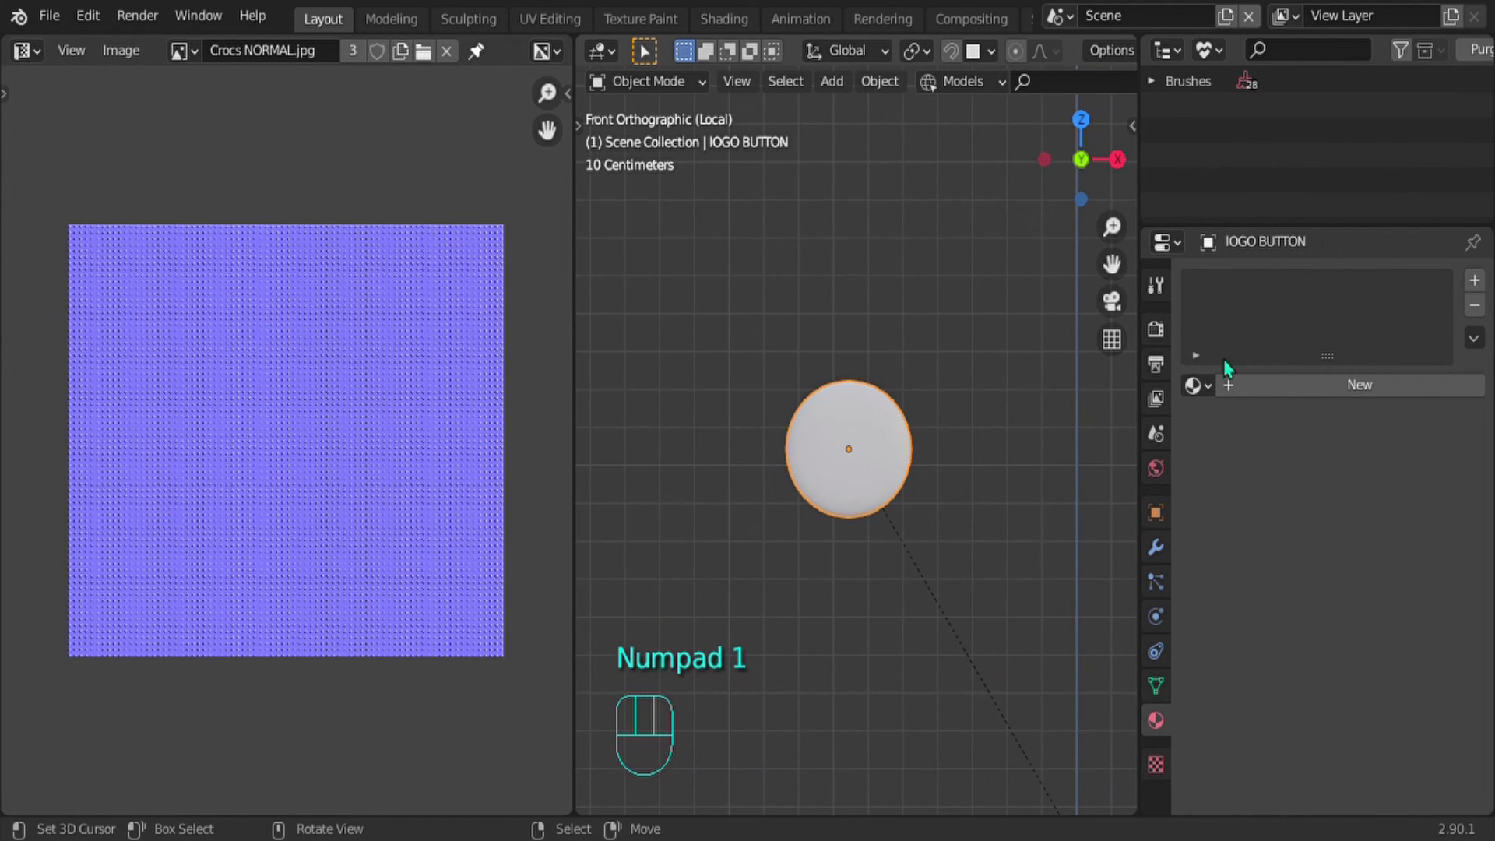
Step: Create a material named Side logo on the logo button and display Crocs textures.png in the image editor
click(1230, 387)
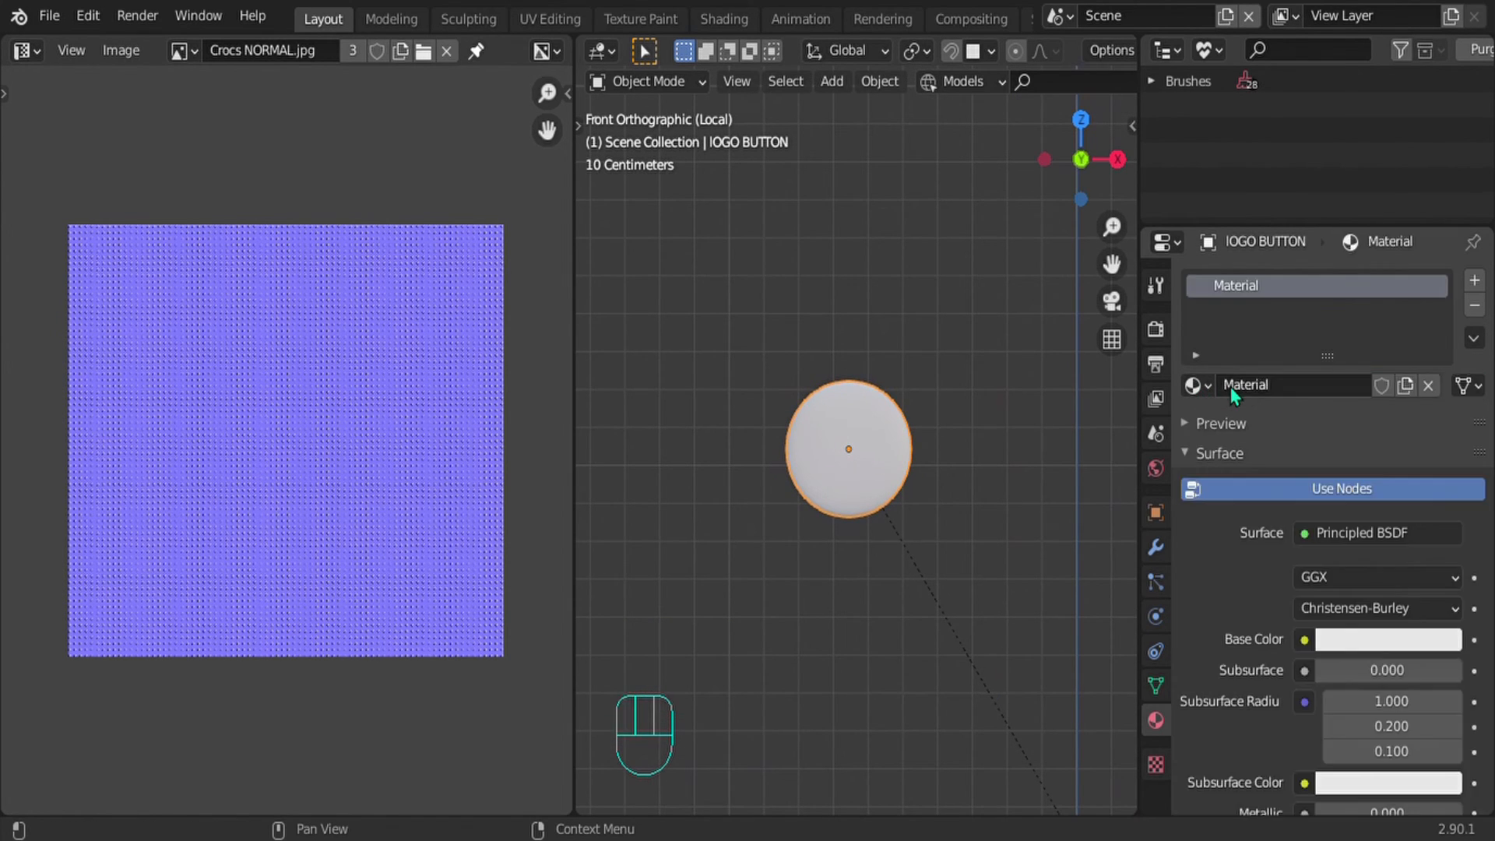
click(1270, 387)
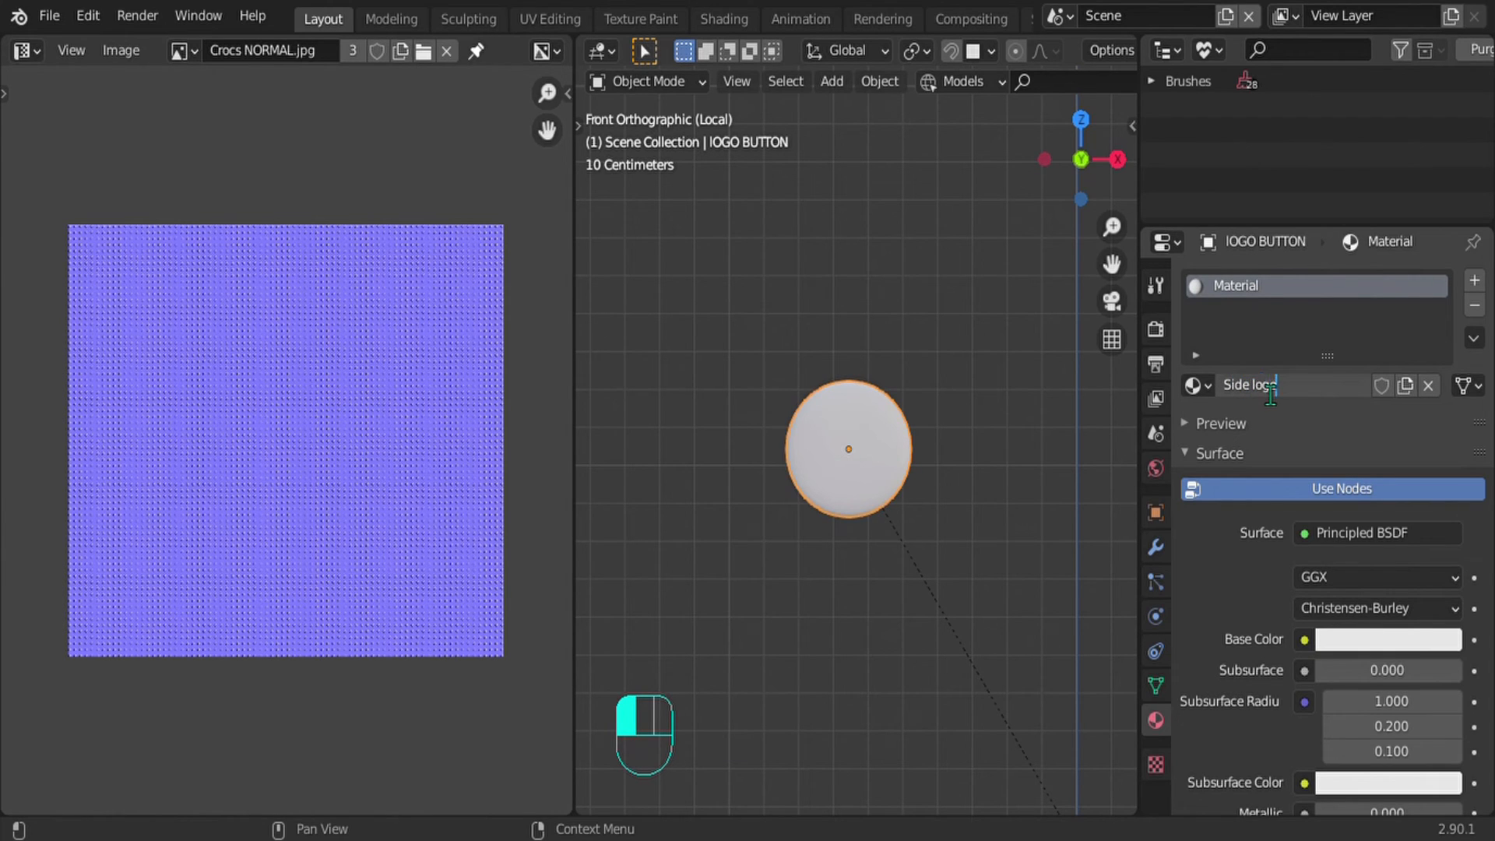
text(Side logo)
key(Return)
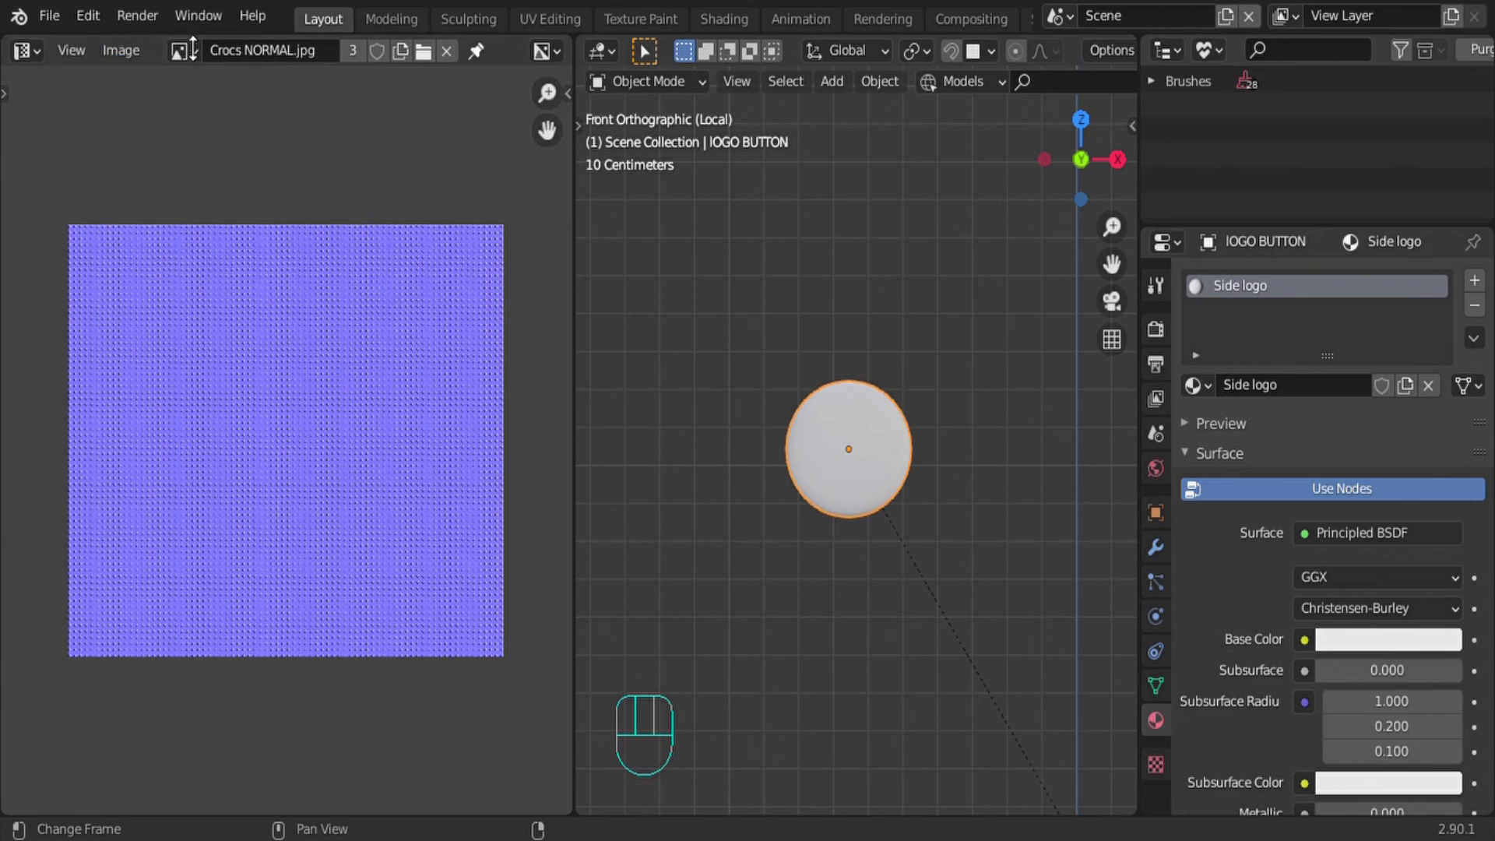
click(189, 51)
click(248, 137)
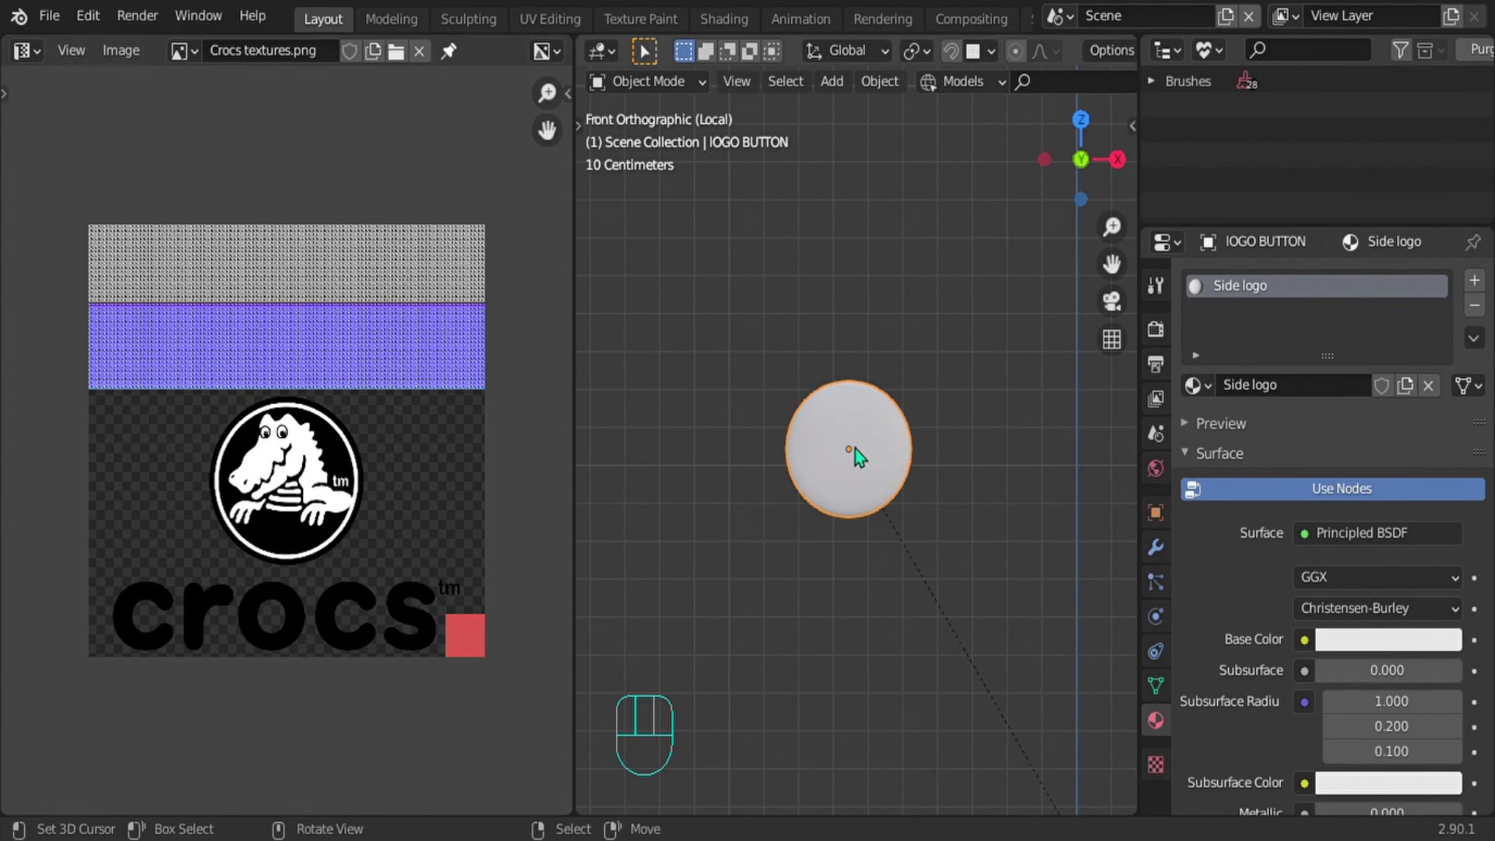
Step: Select all the face rings of the button's domed front in edit mode, including the triangles at its centre
middle_drag(855, 477, 832, 453)
key(Tab)
scroll(970, 451, up, 4)
scroll(813, 454, up, 2)
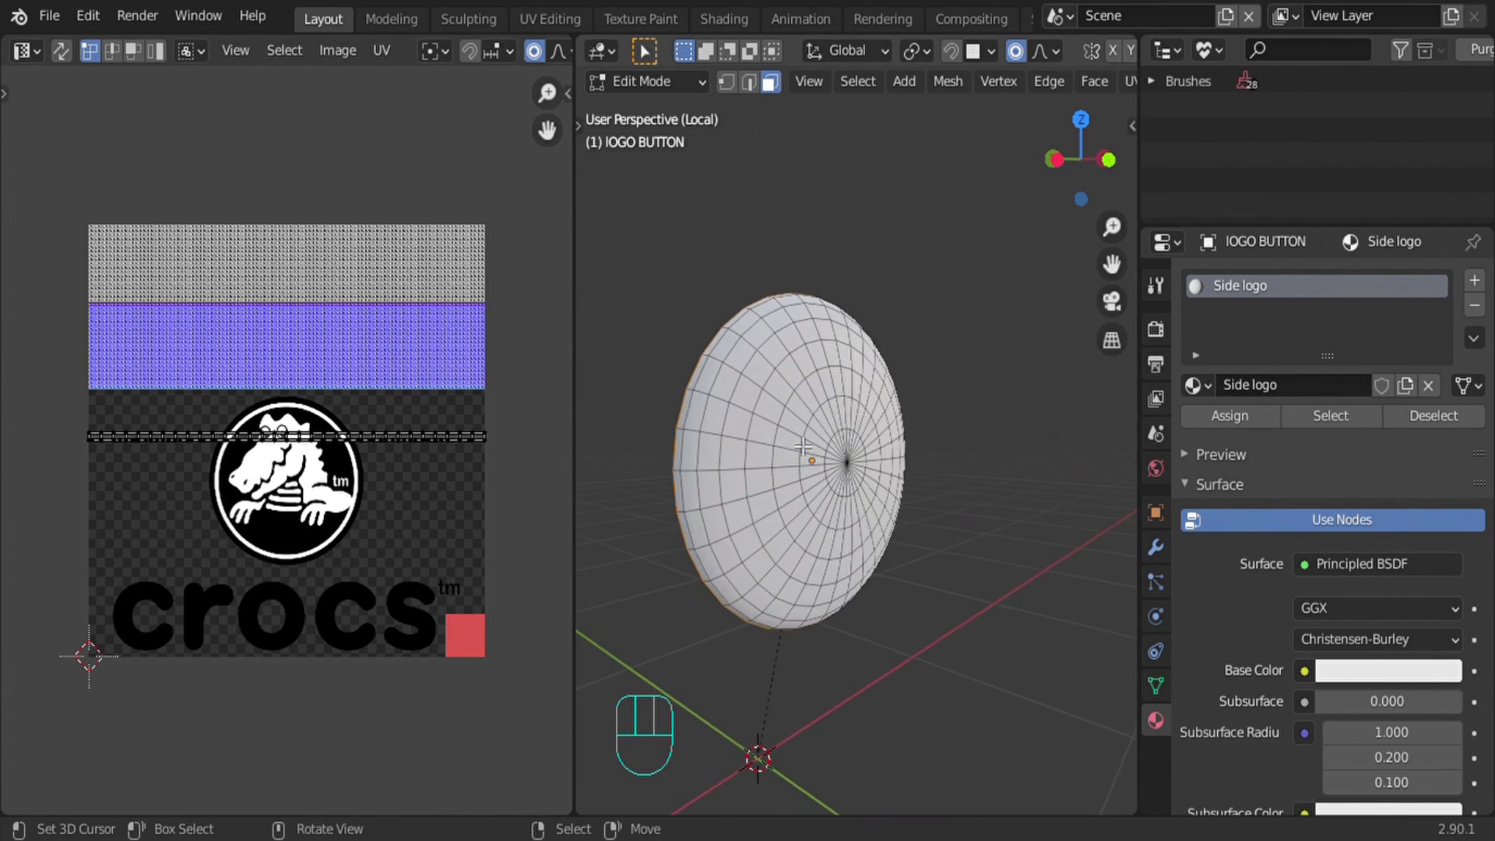
alt+click(717, 325)
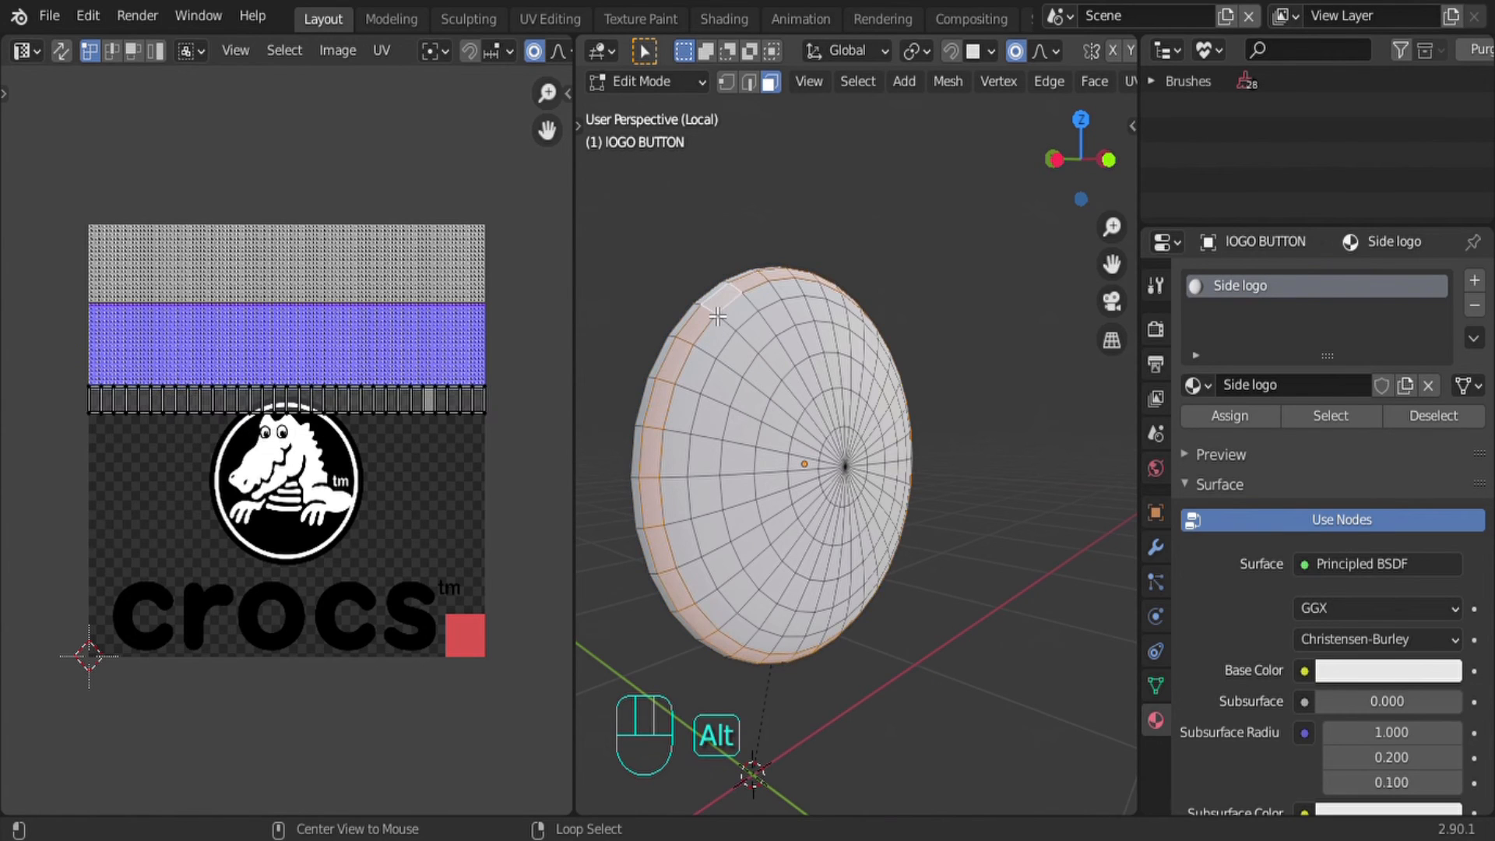
alt+shift+click(750, 349)
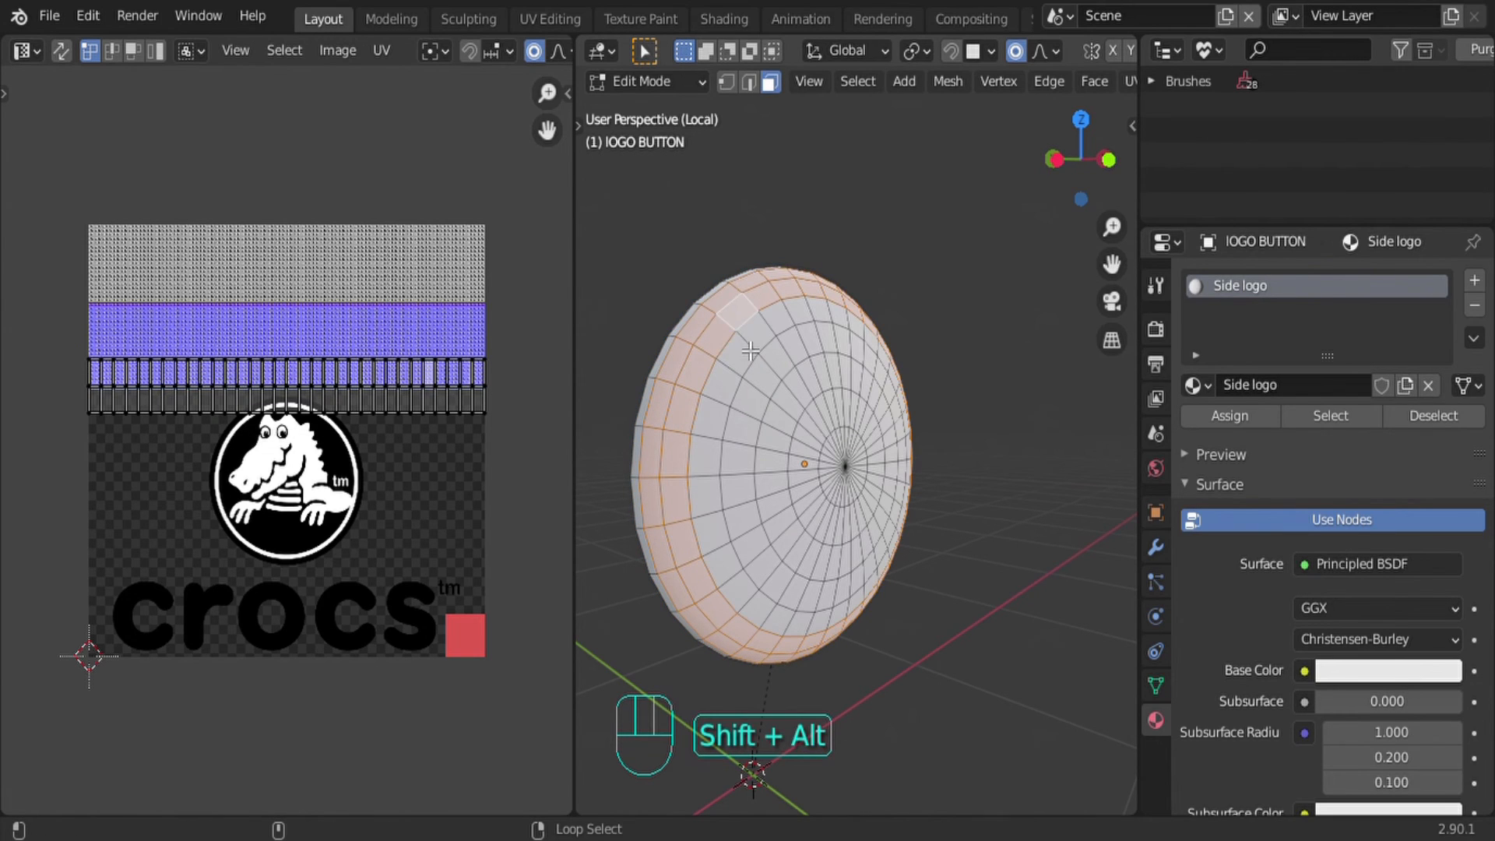
alt+shift+click(707, 315)
alt+shift+click(785, 385)
alt+shift+click(804, 403)
alt+shift+click(827, 427)
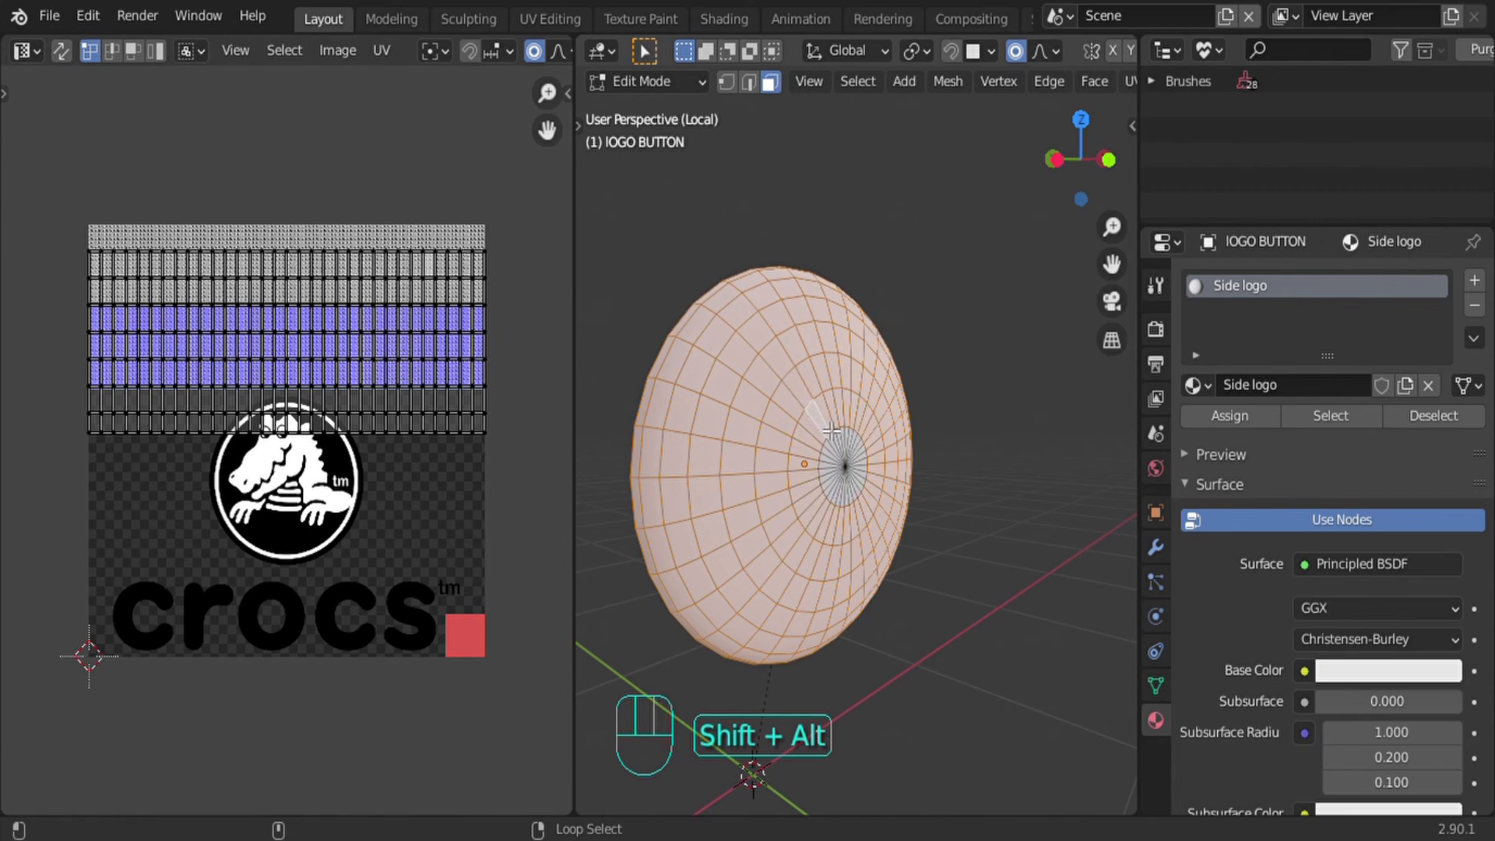
key(c)
click(851, 470)
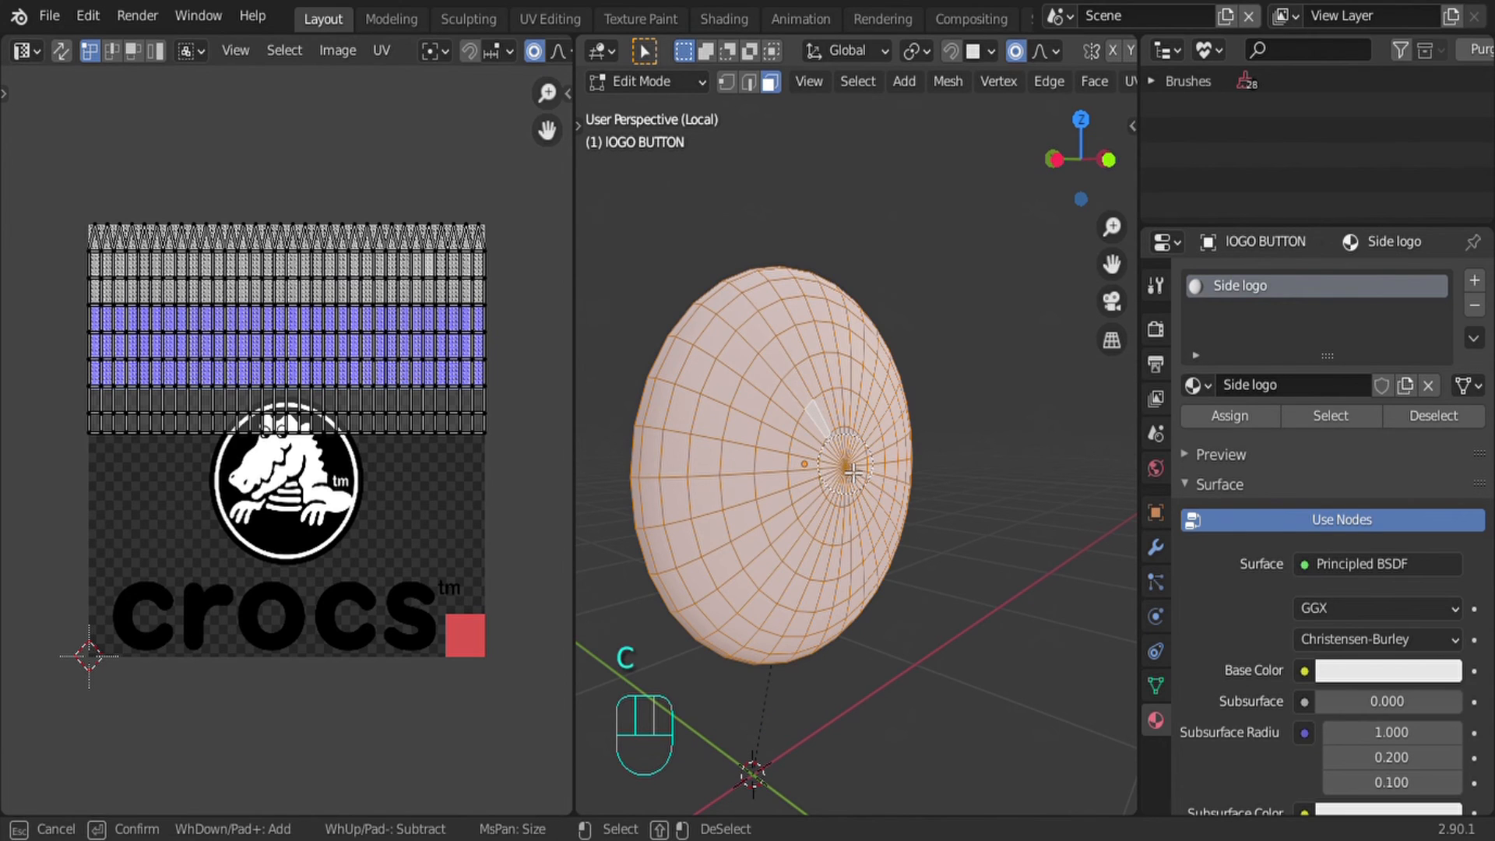
key(Return)
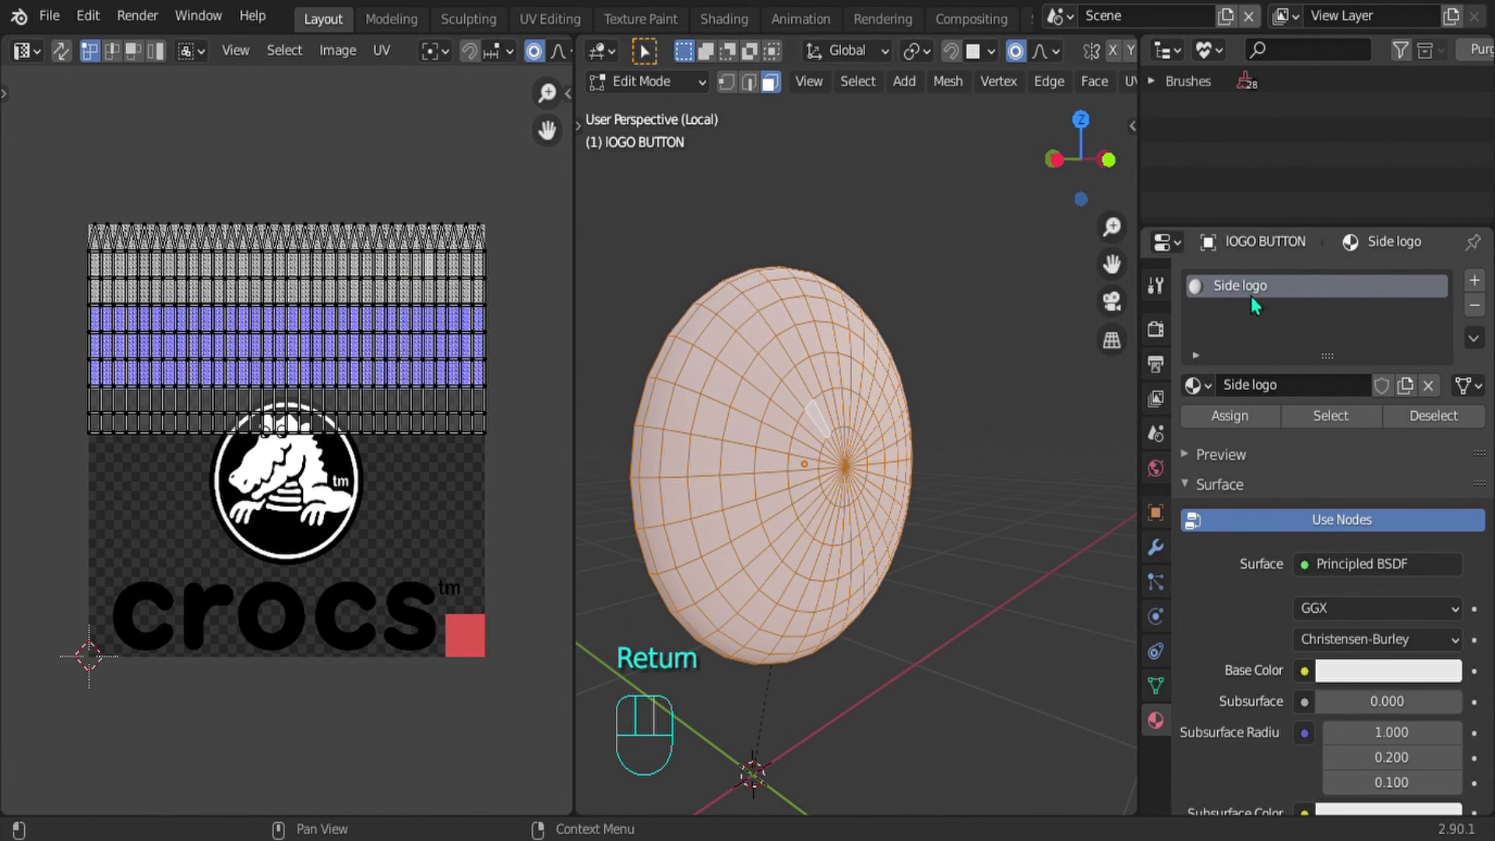
Step: Add a second material named Glass to the button and assign it to the selected dome faces
click(1475, 282)
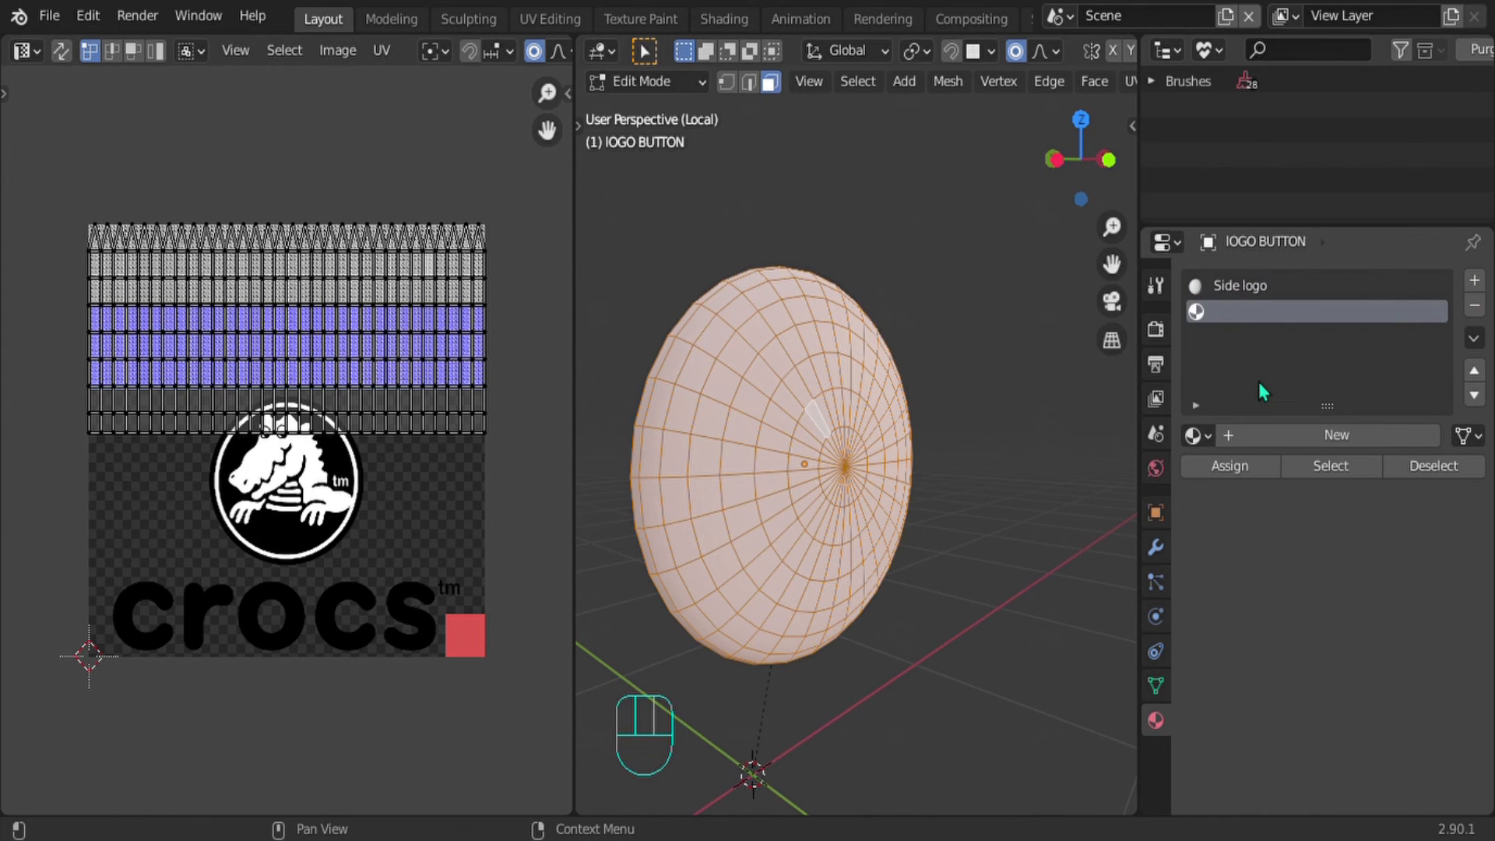
click(1285, 434)
click(1291, 436)
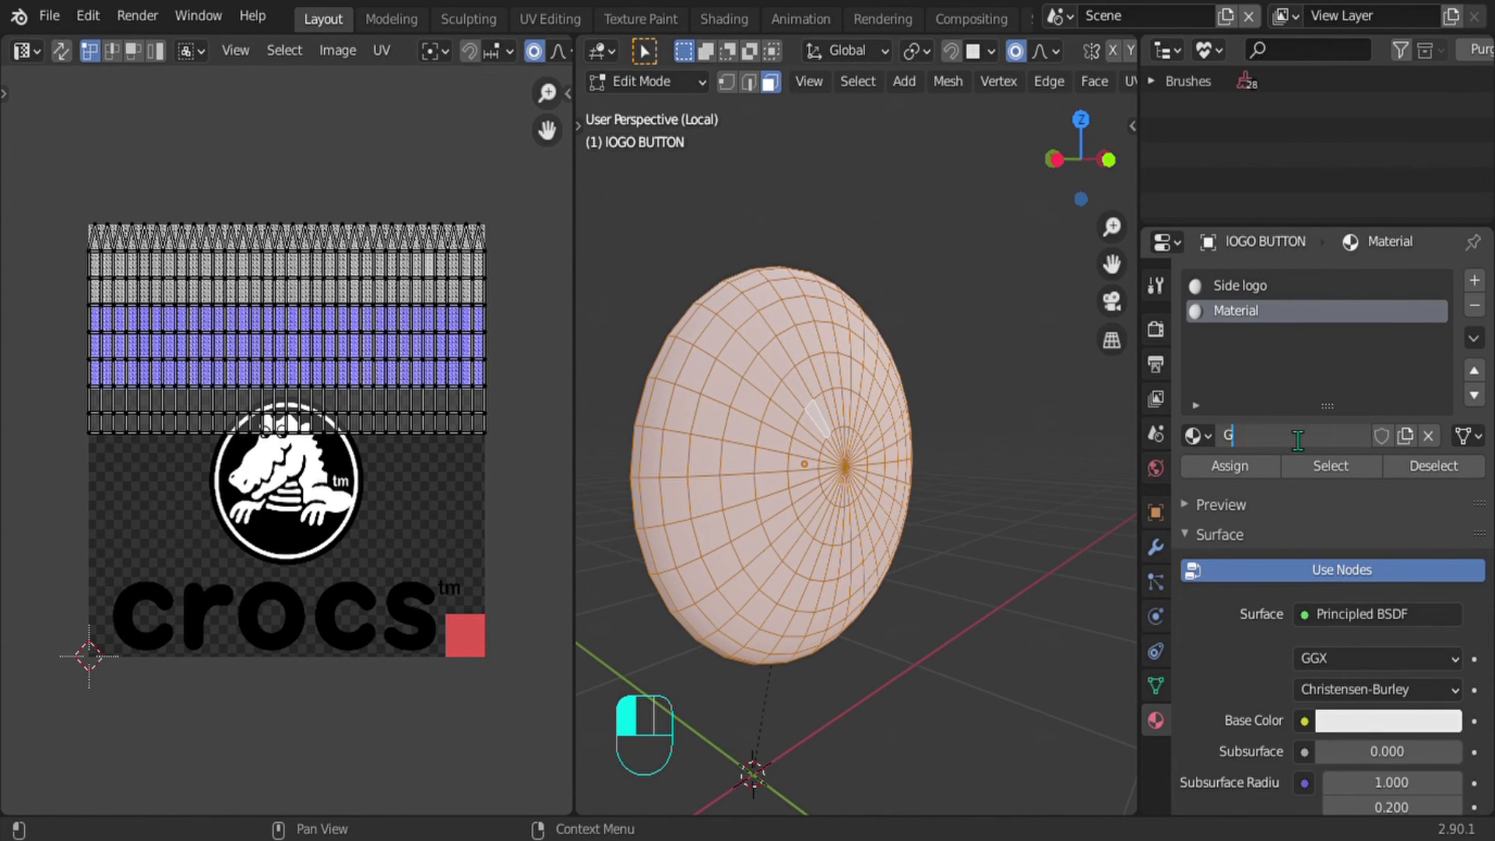
click(1215, 470)
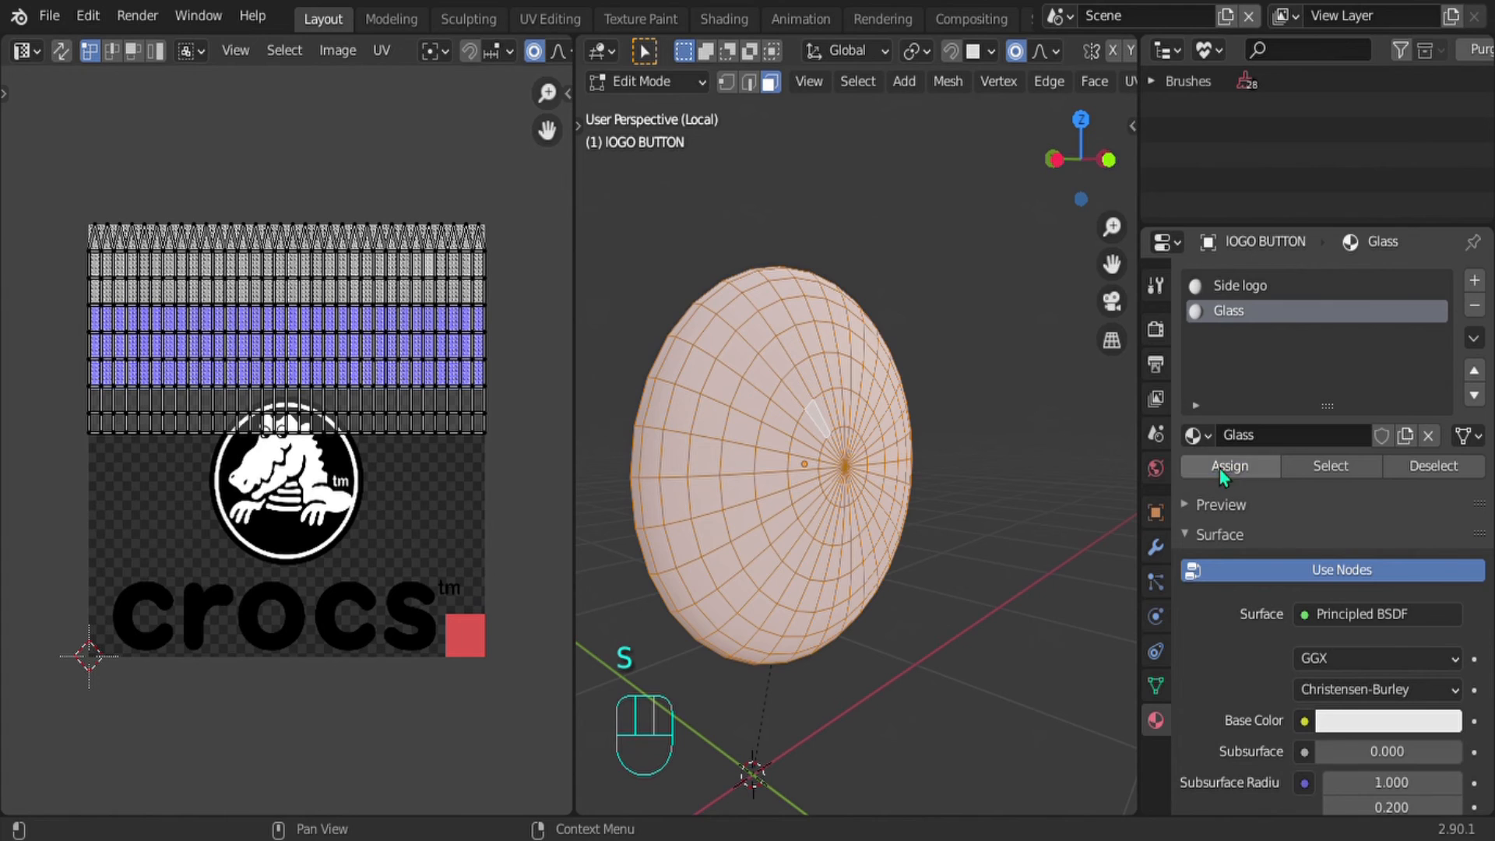
Step: Change the Glass material's surface shader to Glass BSDF and return to object mode
click(1334, 619)
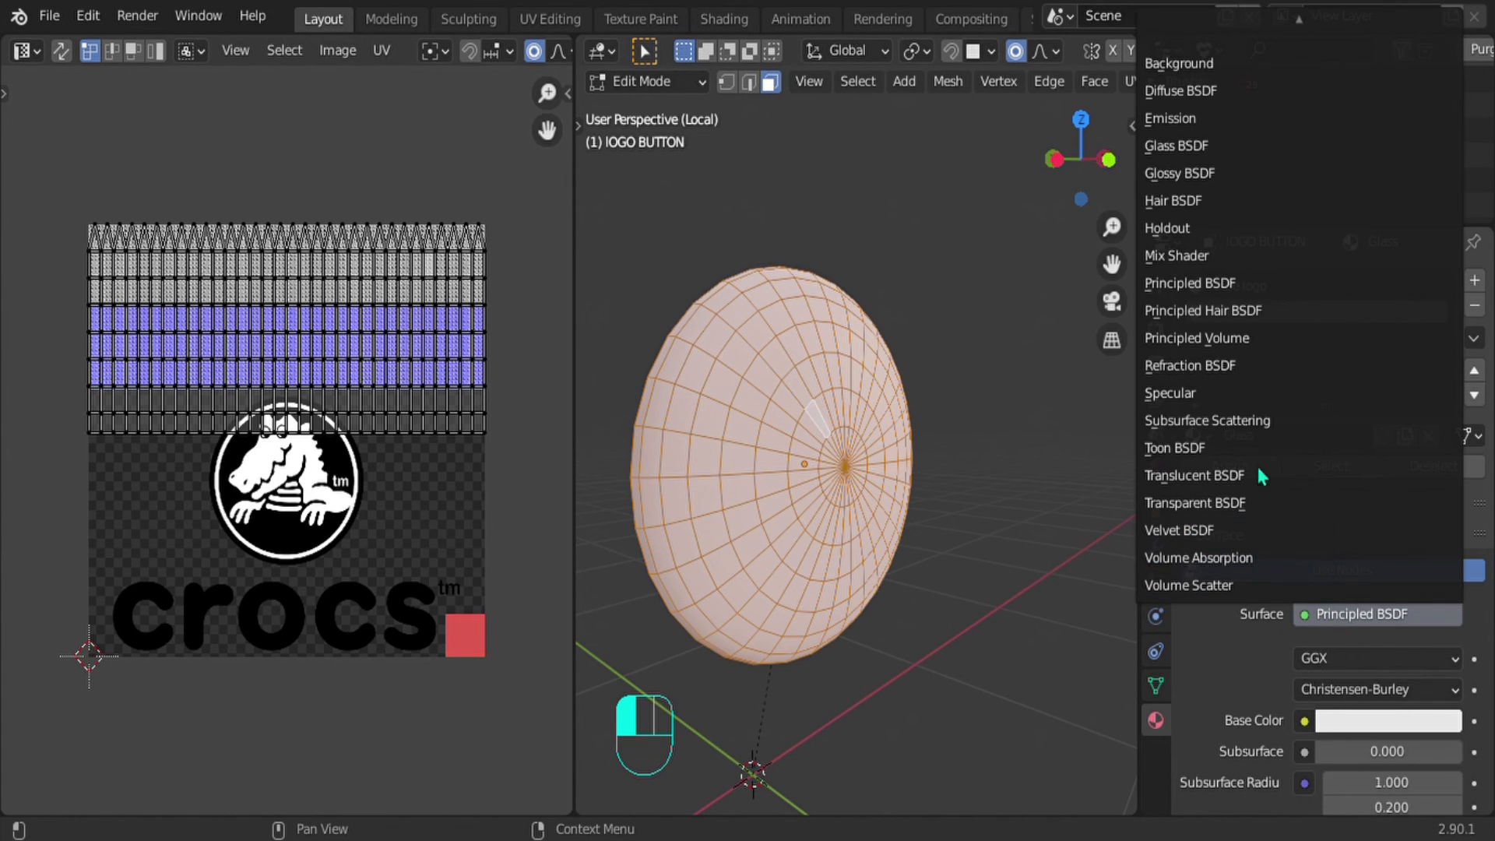
click(1177, 150)
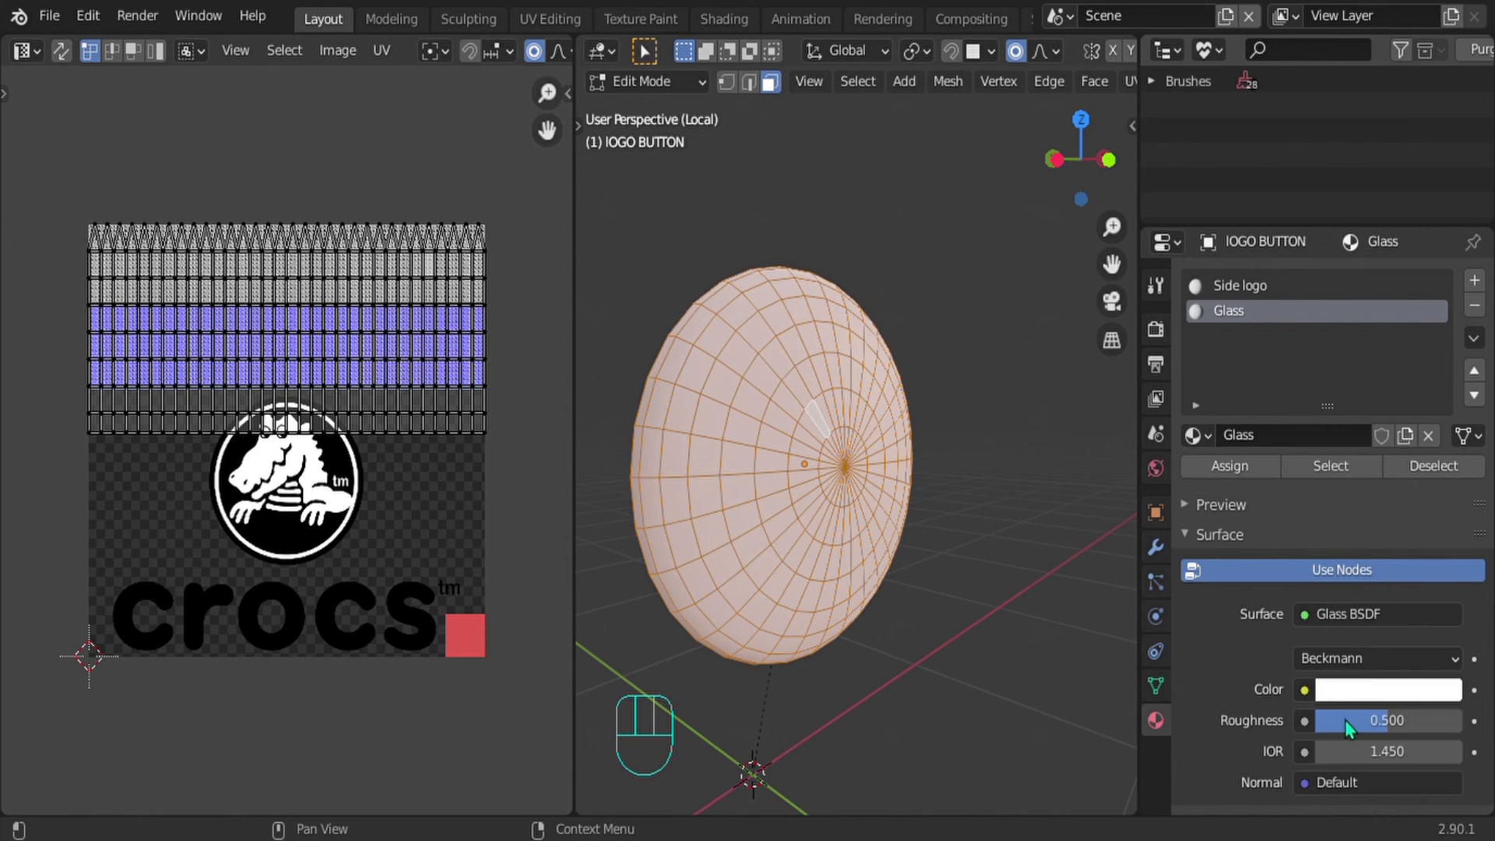
key(Tab)
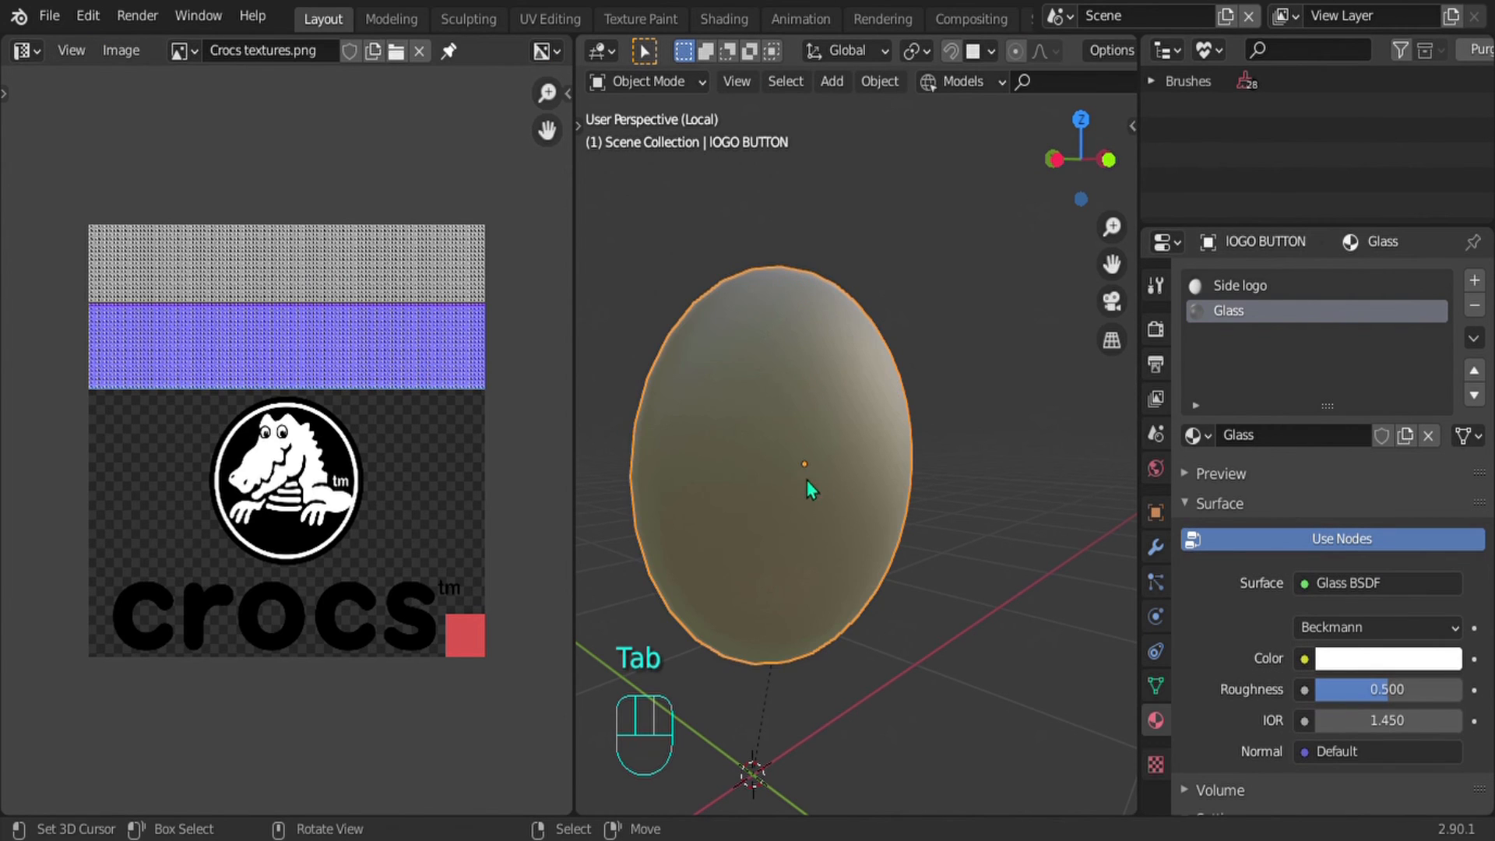
Step: Select the centre face and surrounding rings on the button's flat back and assign the Side logo material to them
middle_drag(807, 479, 1028, 483)
key(Tab)
shift+middle_drag(787, 421, 928, 441)
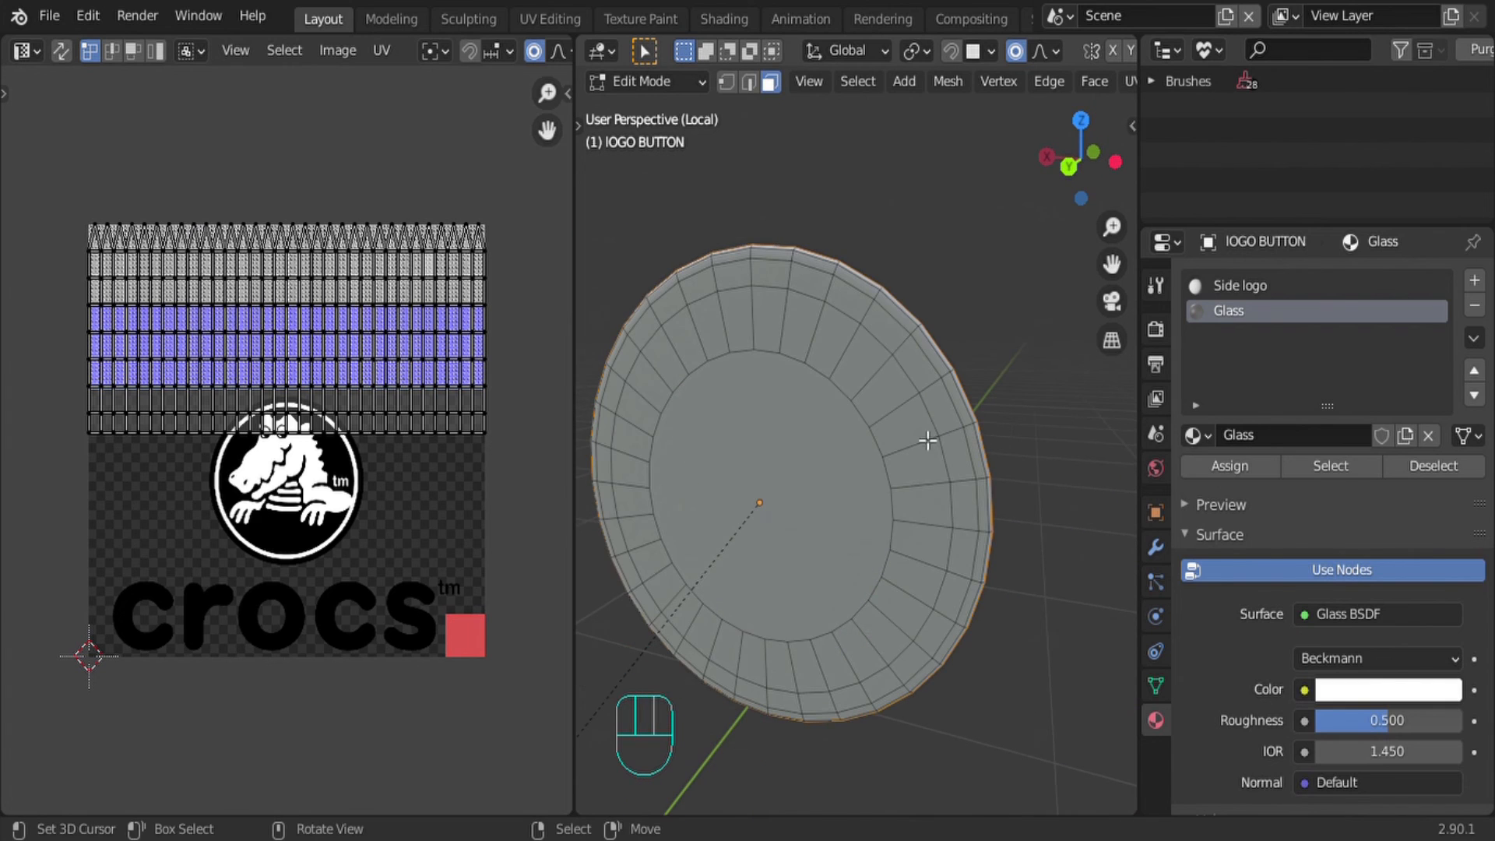
alt+click(888, 409)
shift+click(810, 452)
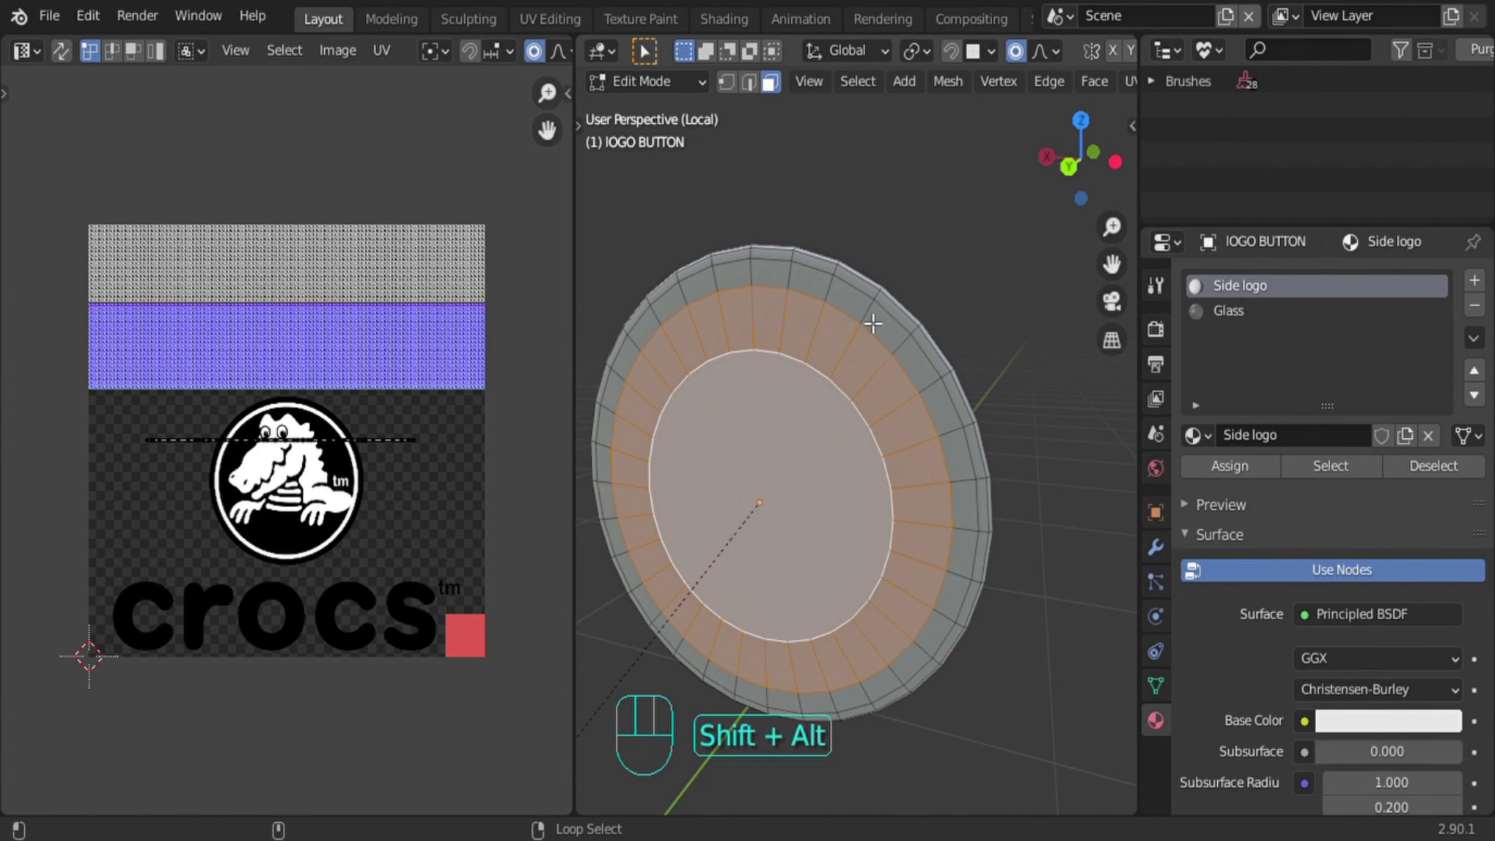
alt+shift+click(874, 317)
alt+shift+click(886, 305)
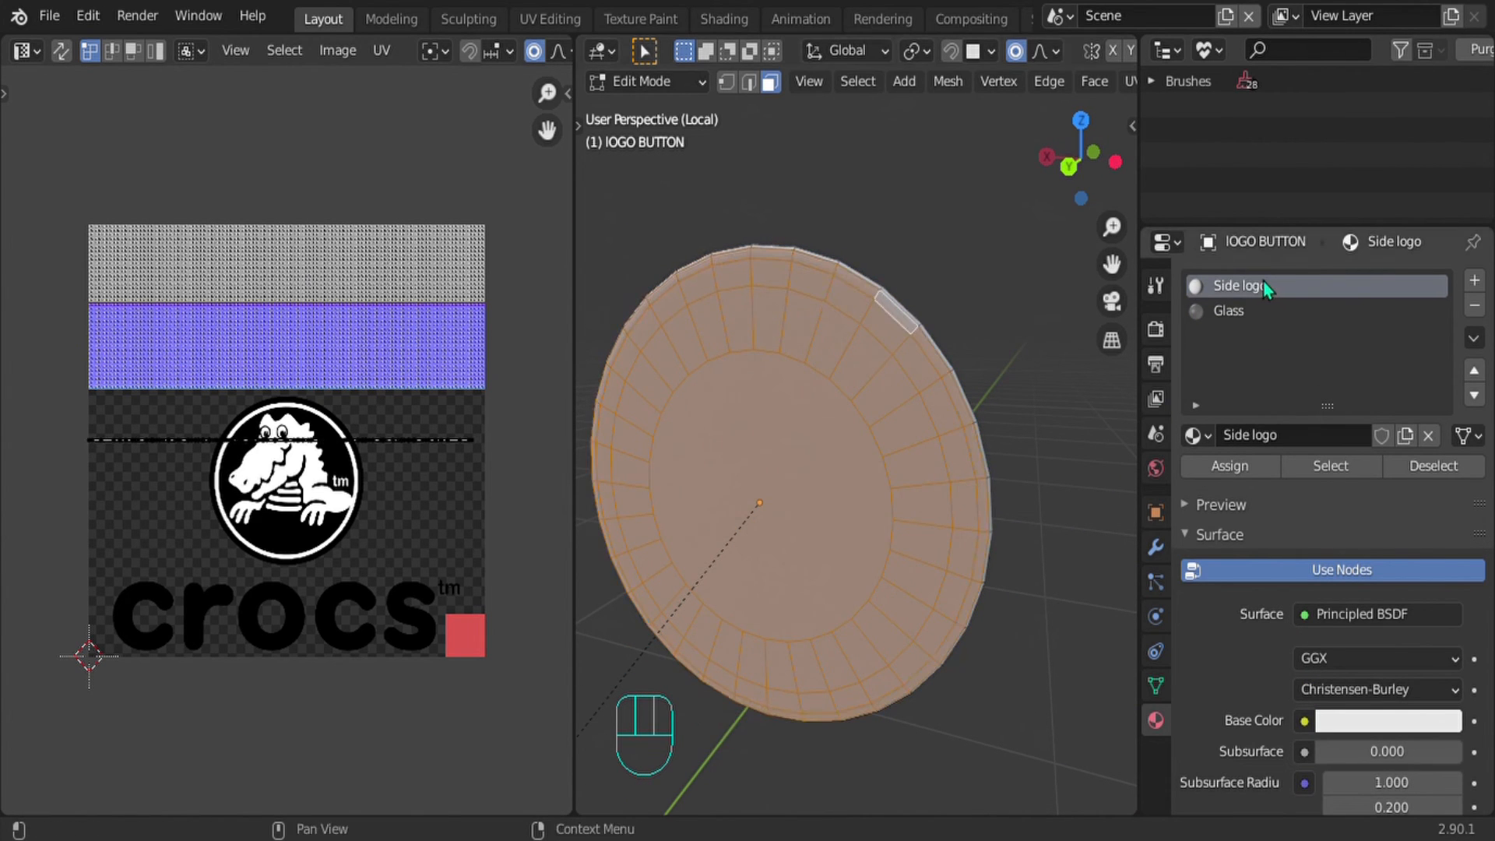
click(1233, 466)
Step: Unwrap the selected back faces of the button with the standard Unwrap method
middle_drag(678, 502, 1066, 489)
shift+middle_drag(976, 491, 892, 474)
key(alt+z)
key(alt+z)
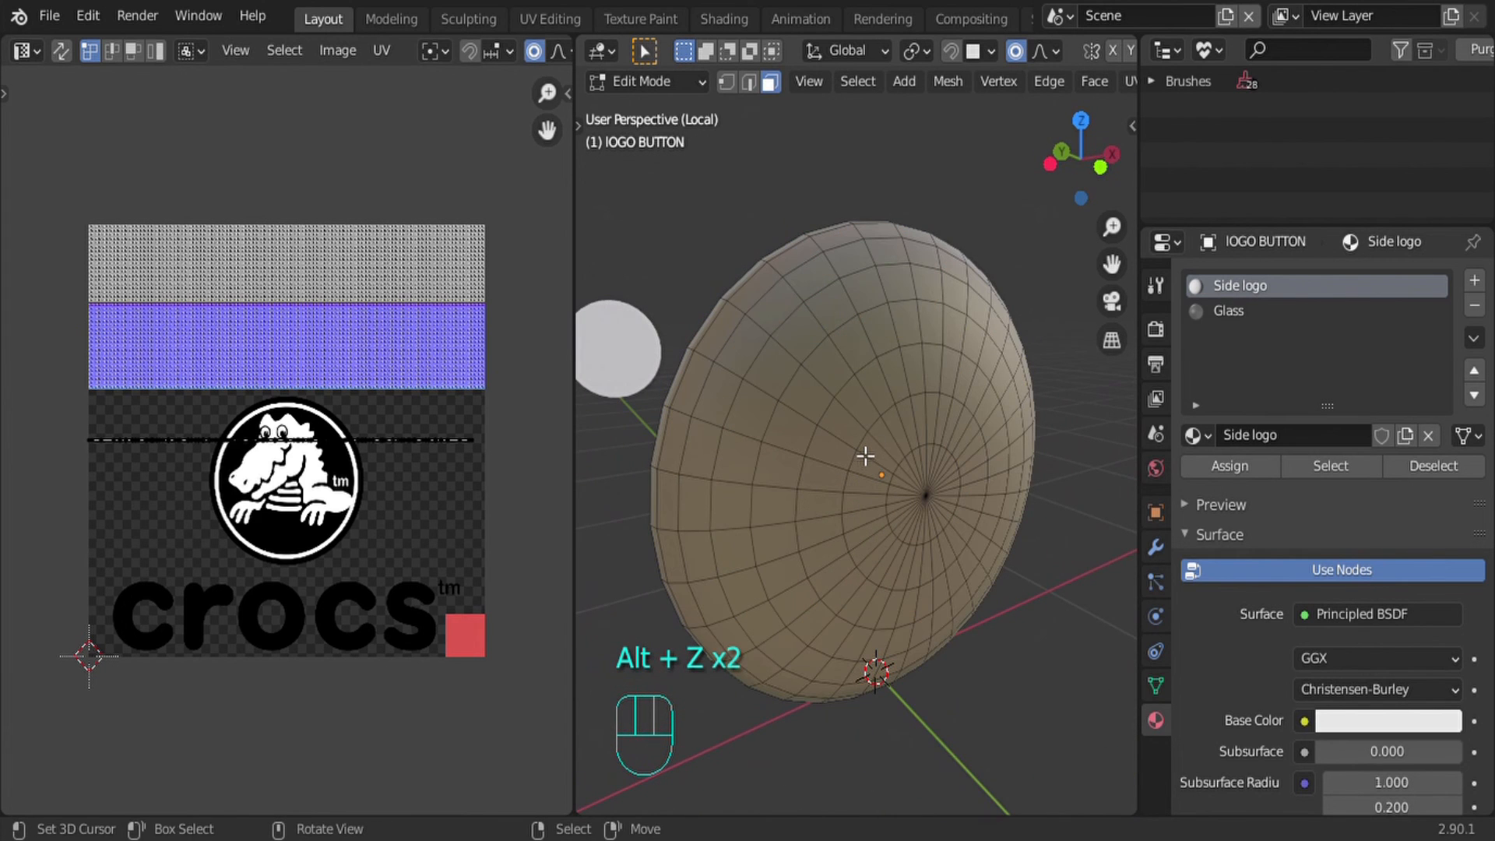
key(u)
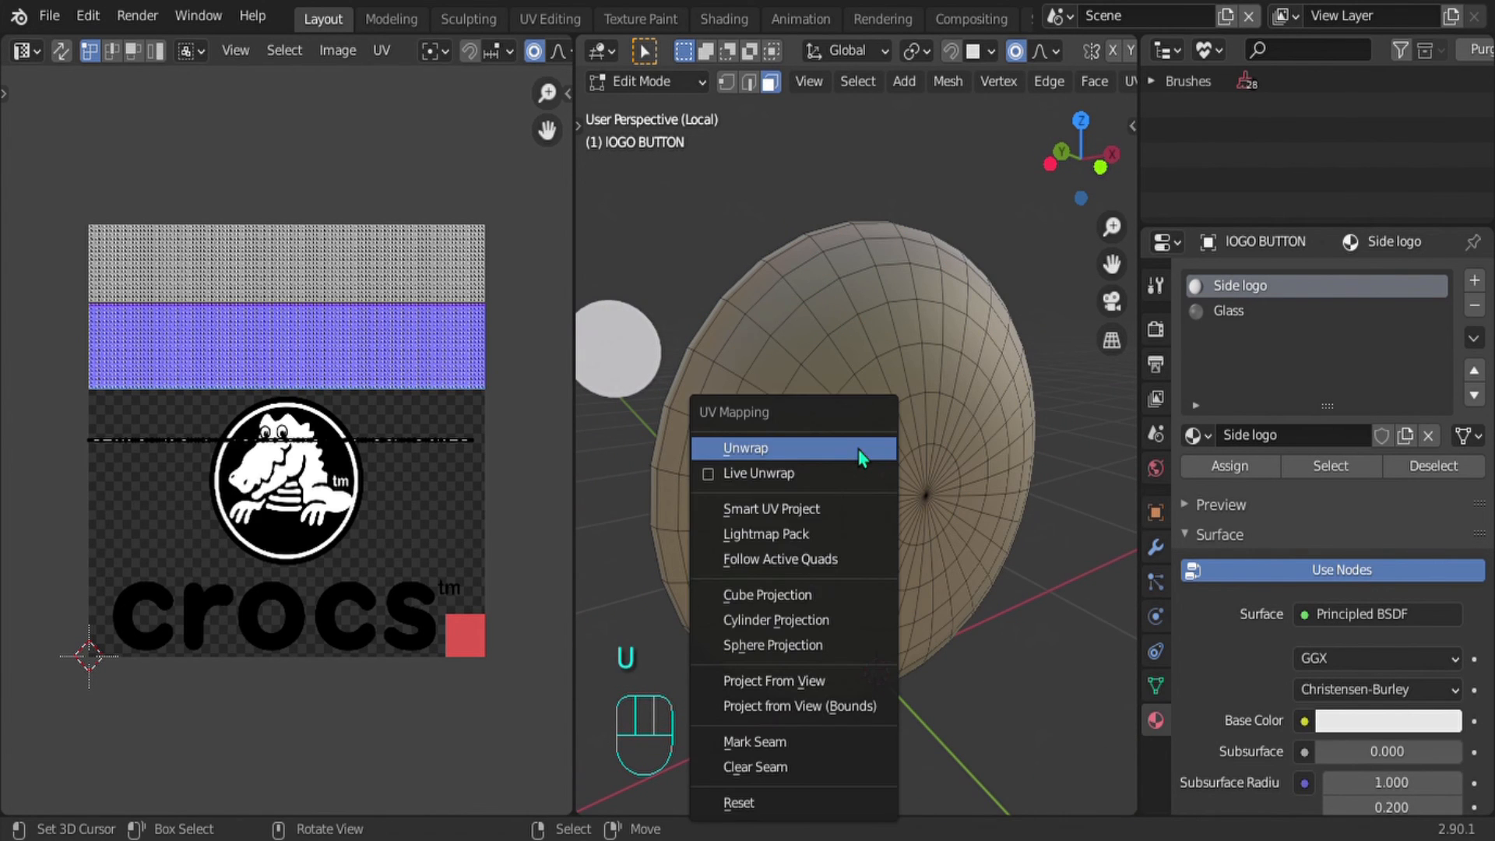
click(865, 455)
Step: Scale and move the button's whole UV island to fit the round crocodile logo, and leave edit mode
key(a)
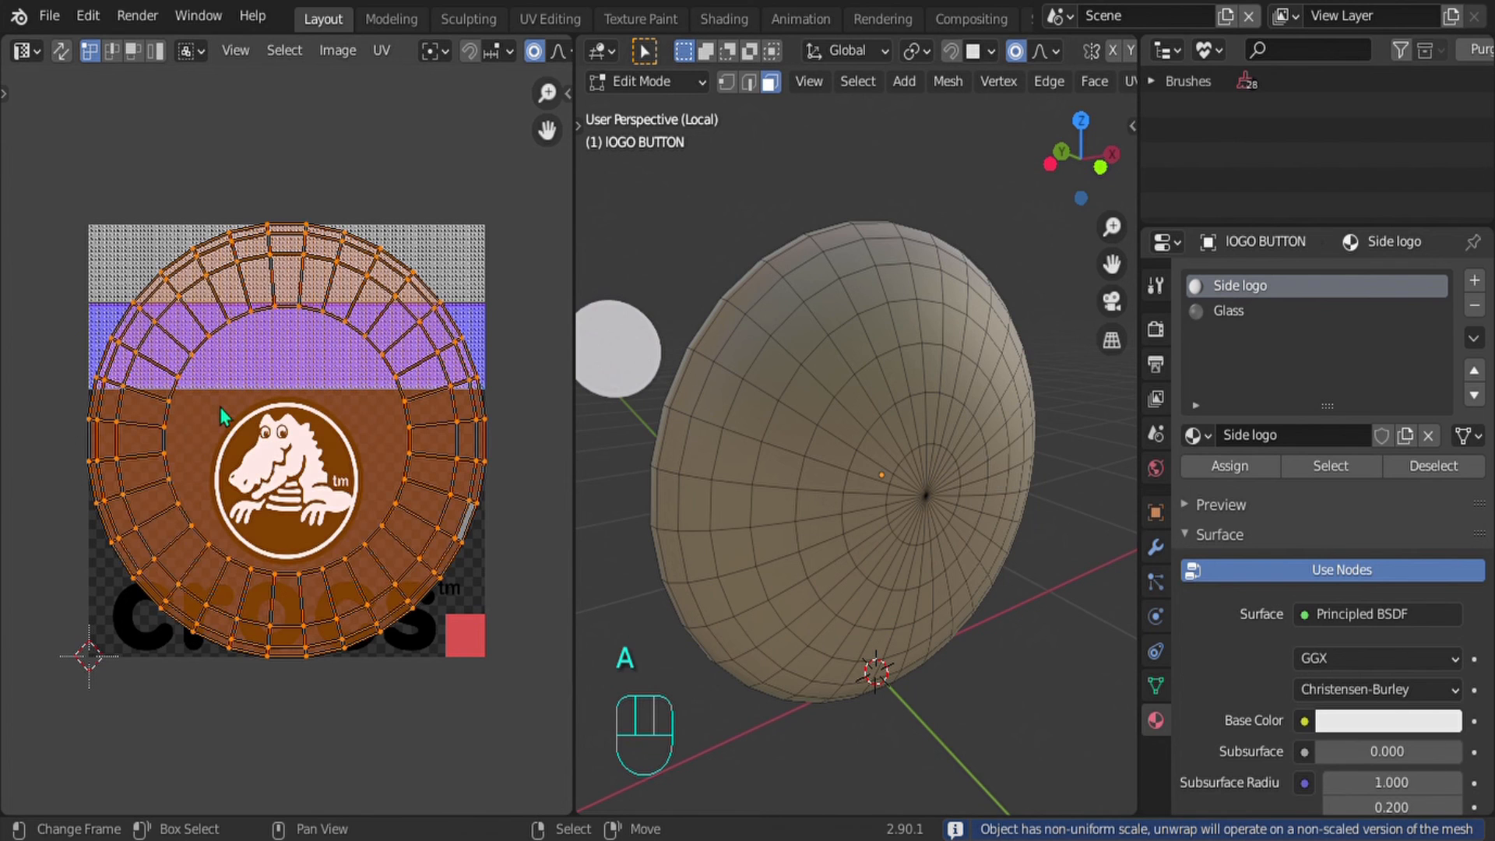
key(s)
key(g)
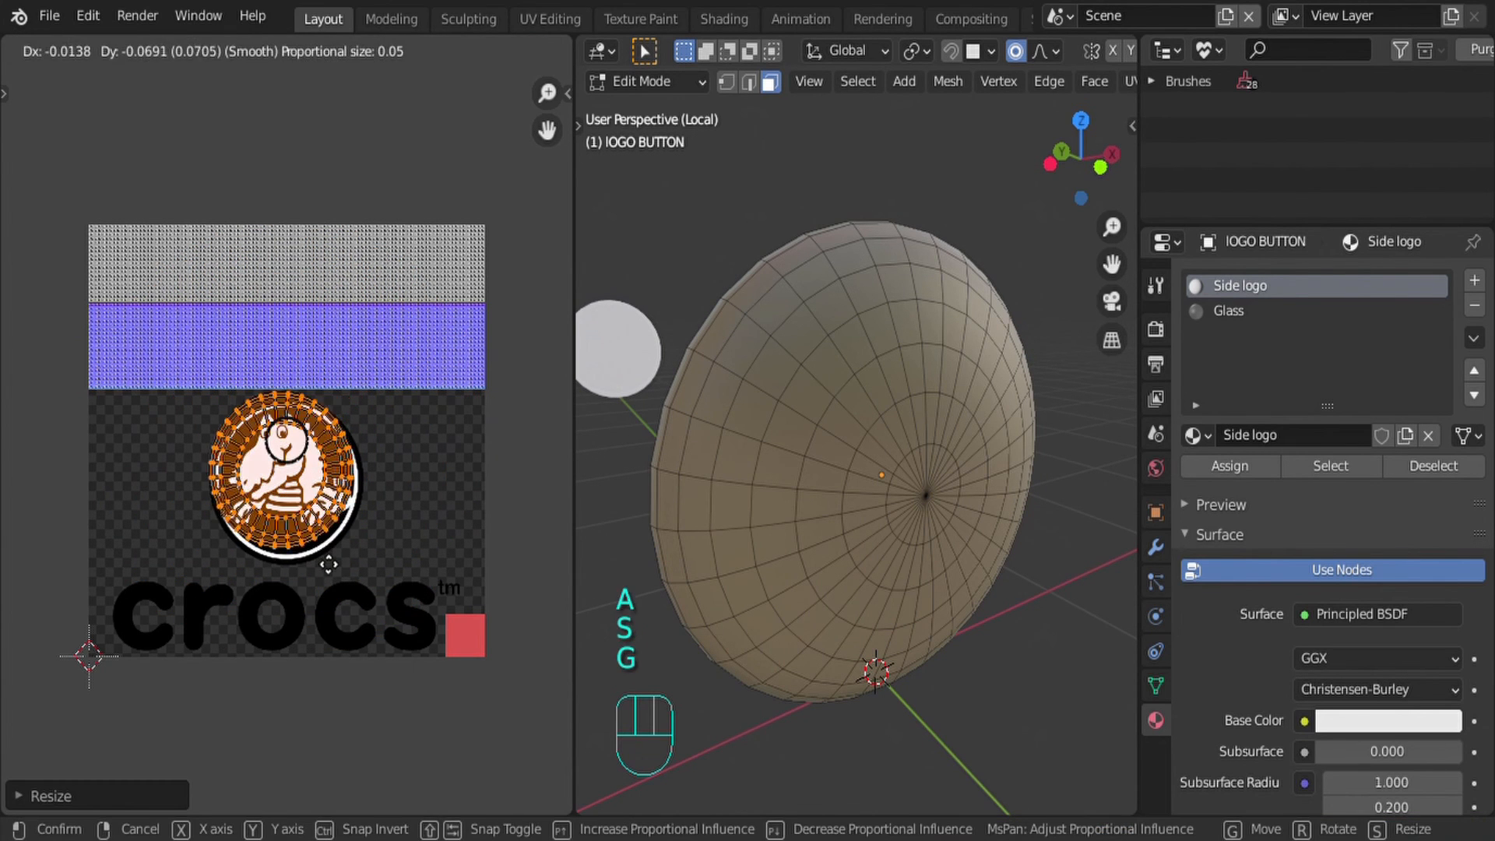
click(288, 498)
scroll(288, 498, up, 2)
scroll(288, 498, up, 1)
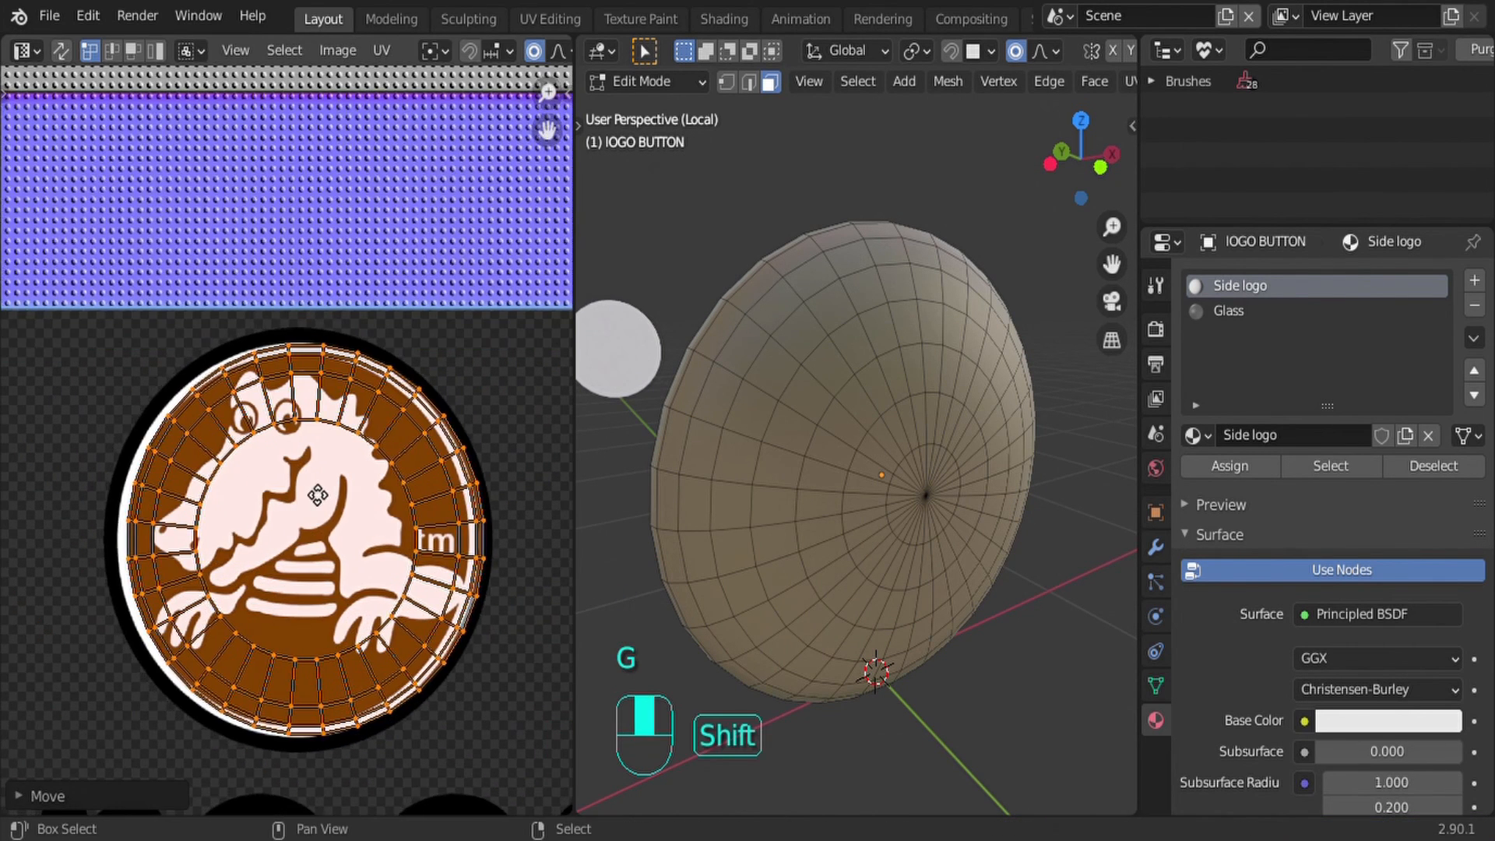
key(g)
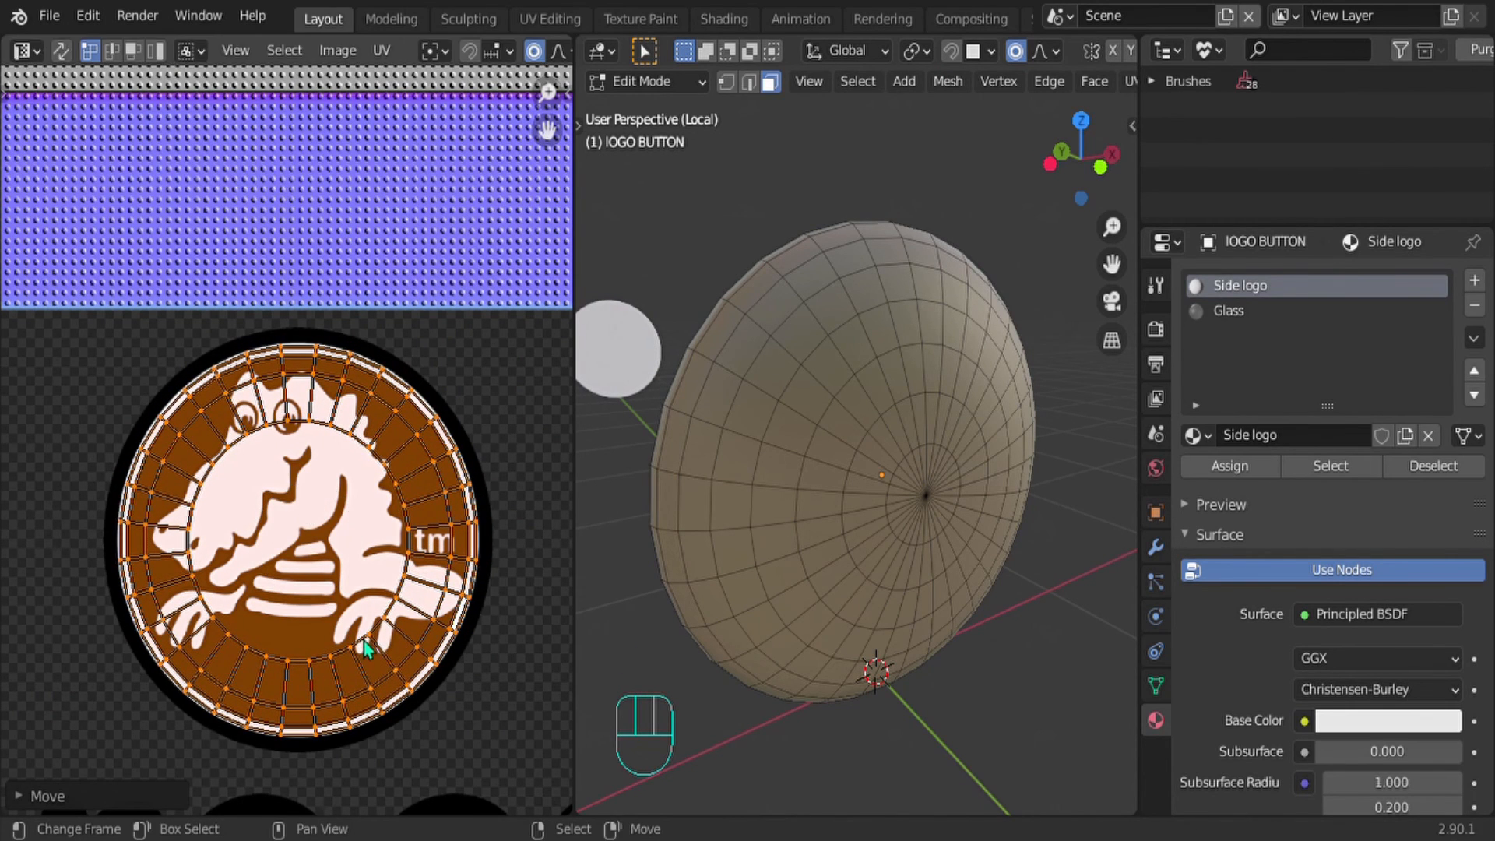
key(s)
click(390, 661)
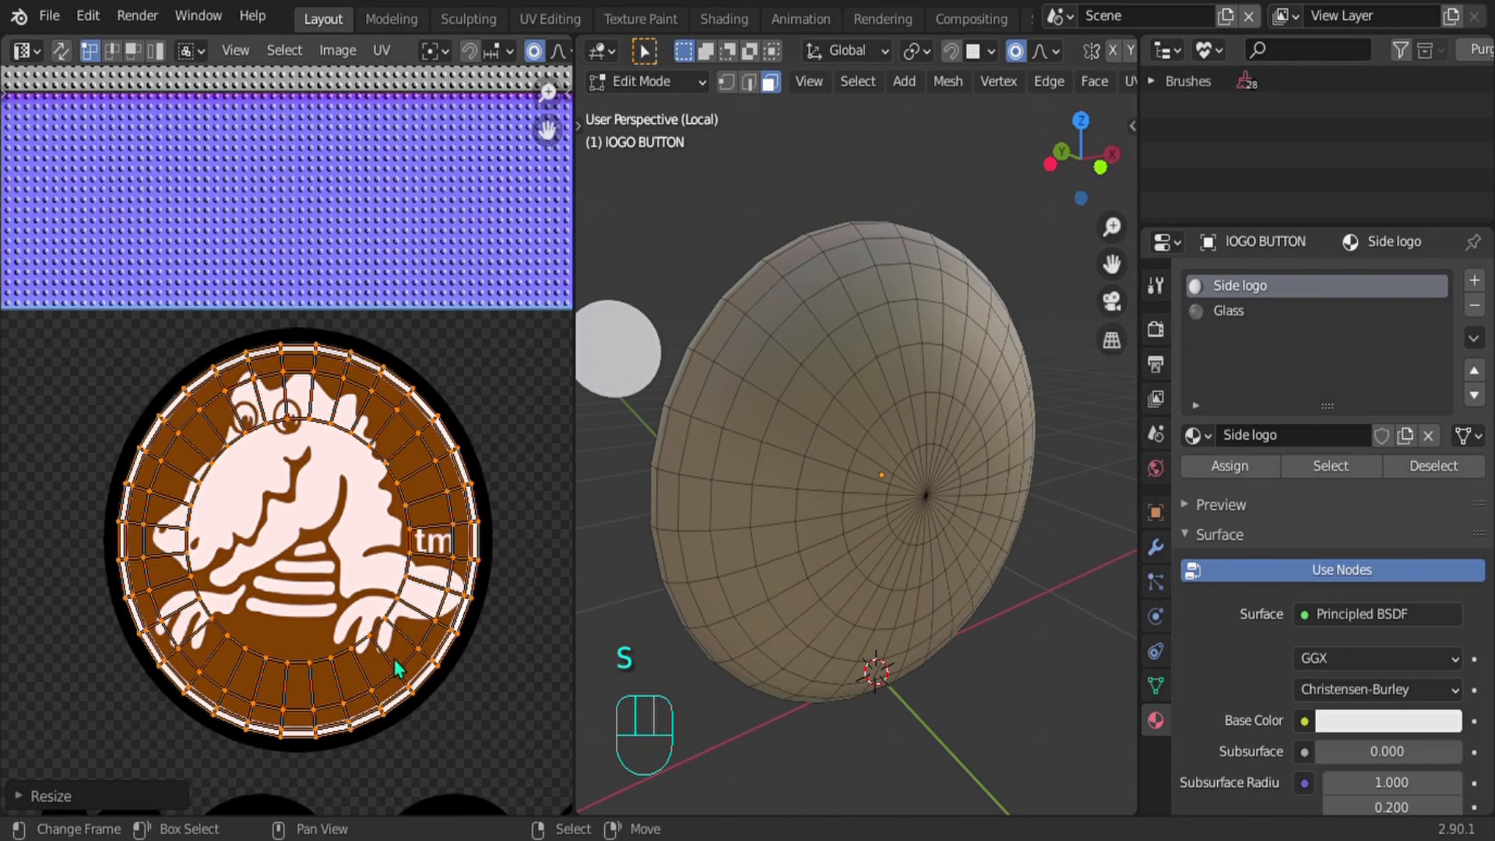
scroll(338, 647, down, 4)
key(Tab)
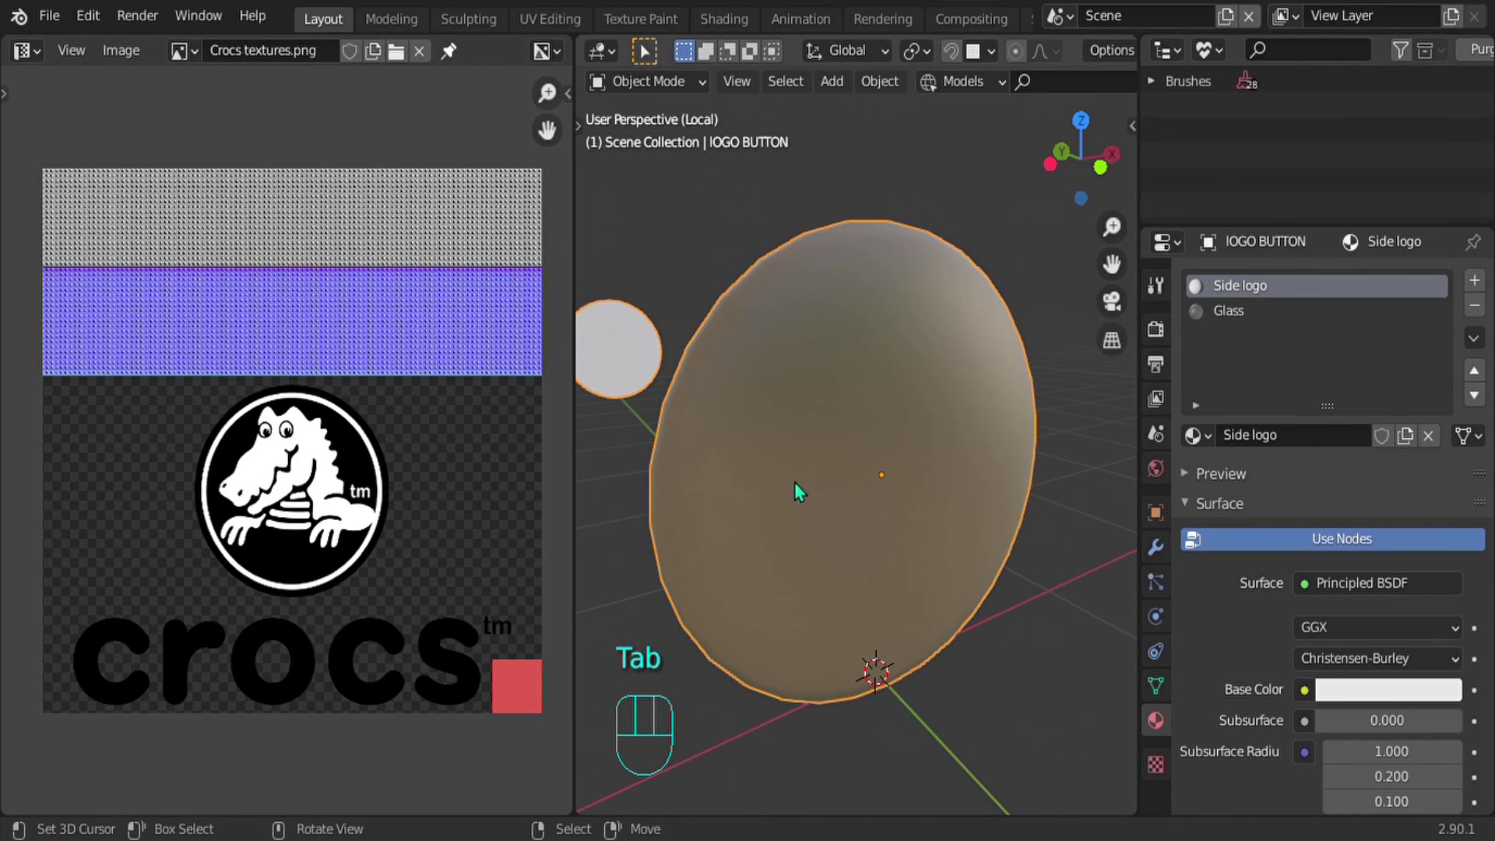
Step: Split the image editor horizontally, turn the upper area into a Shader Editor and hide its sidebar
drag(10, 41, 27, 432)
click(22, 52)
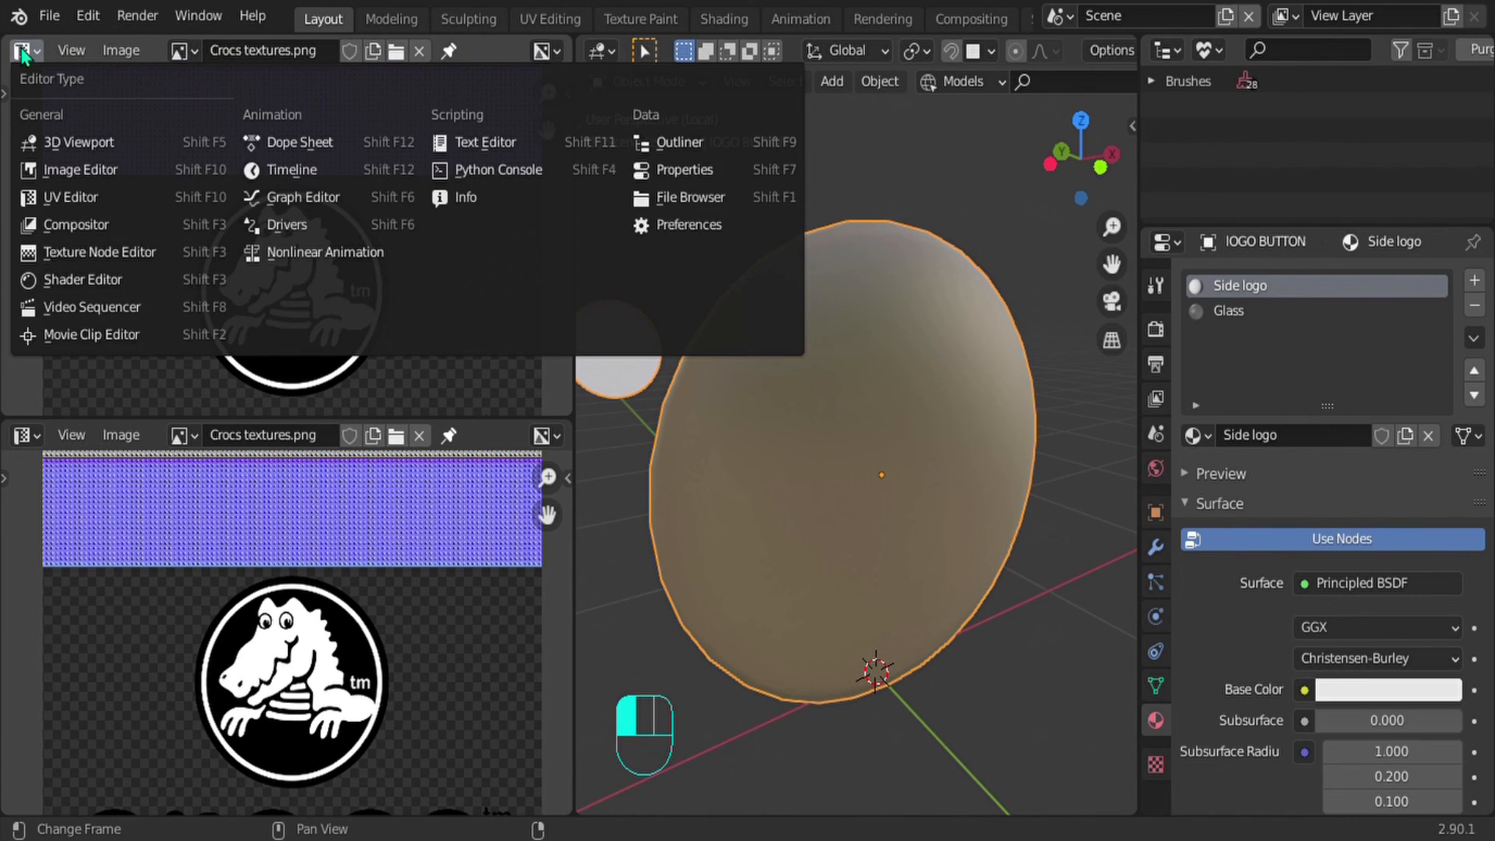
click(63, 278)
key(n)
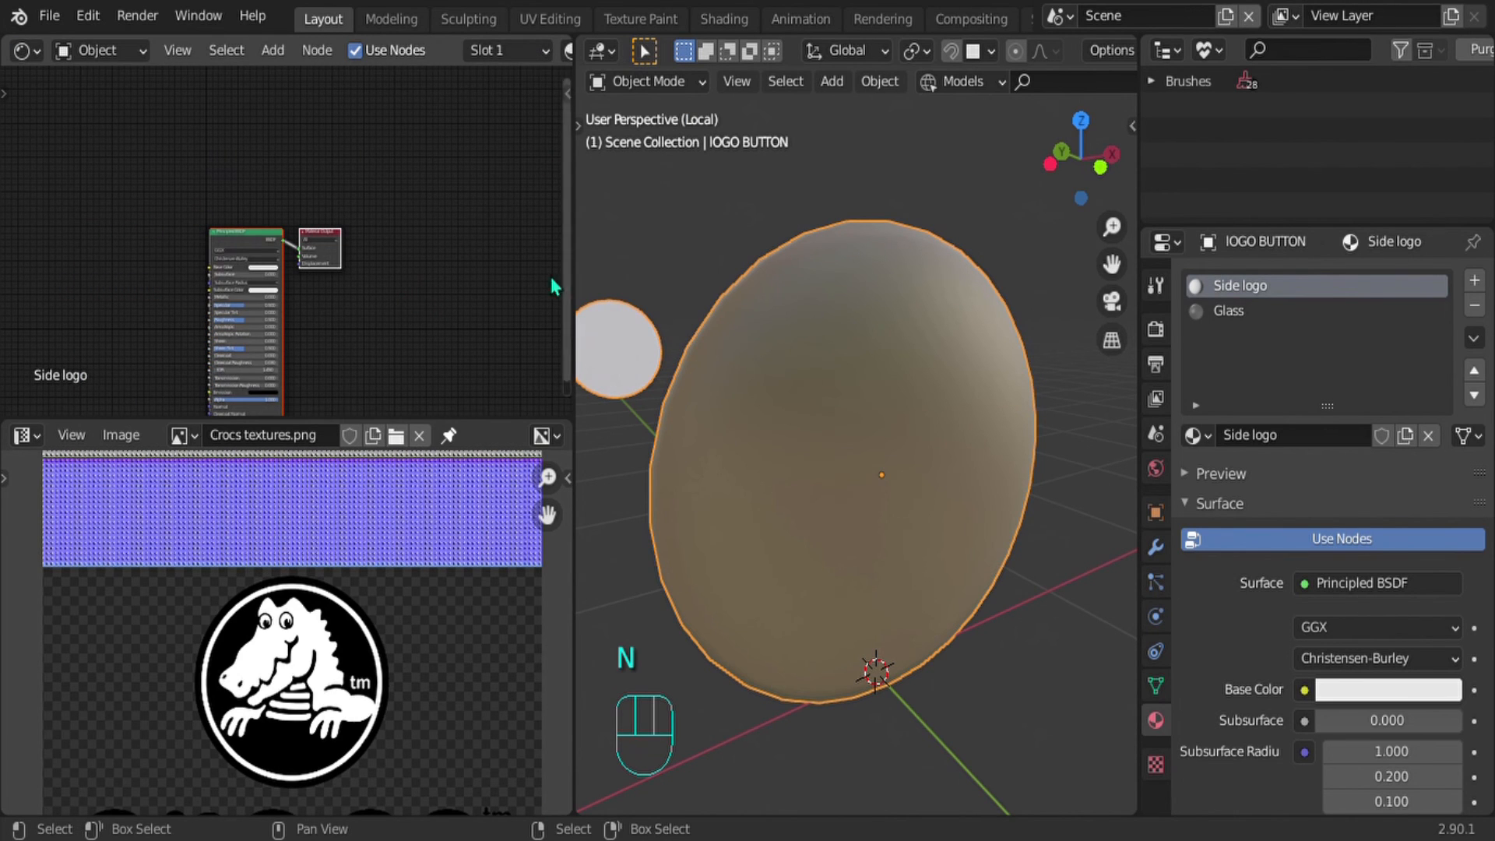
Step: Add an Image Texture node beside the Principled BSDF of Side logo and load Crocs textures.png into it
shift+middle_drag(264, 236, 321, 244)
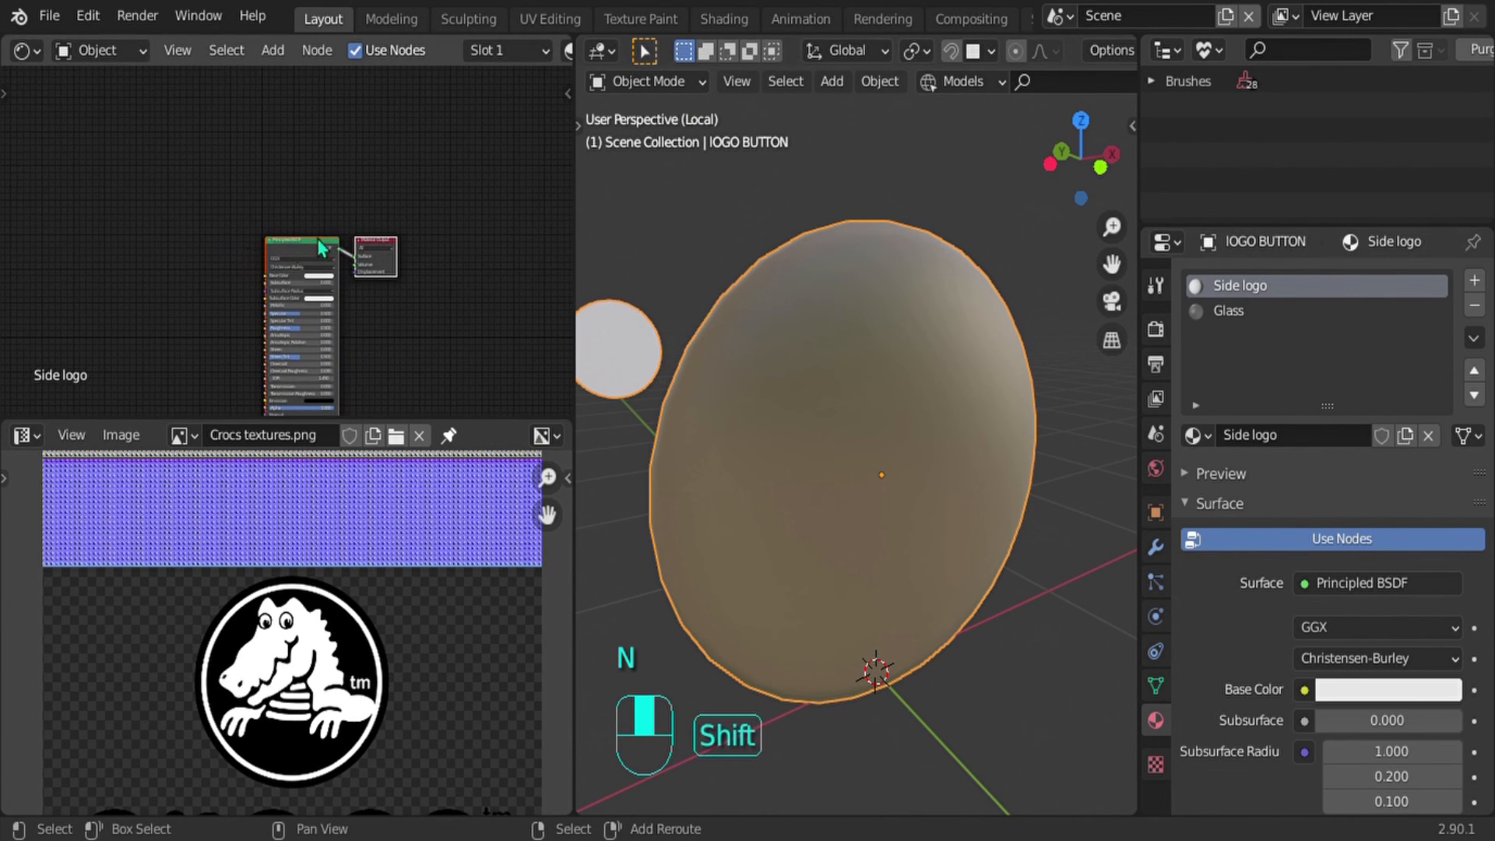
key(shift+a)
click(137, 264)
text(imag)
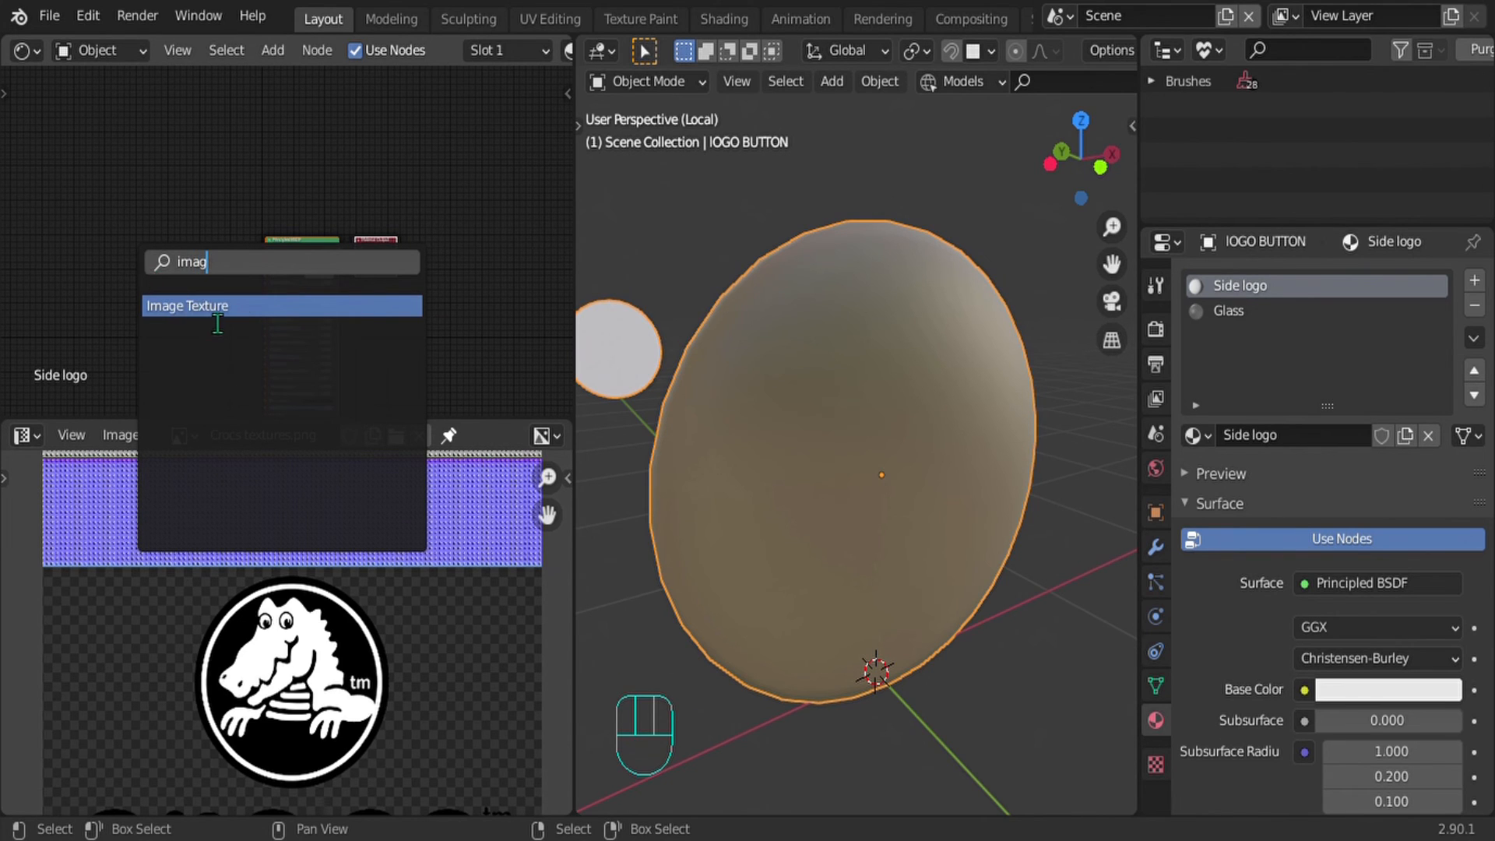
key(Return)
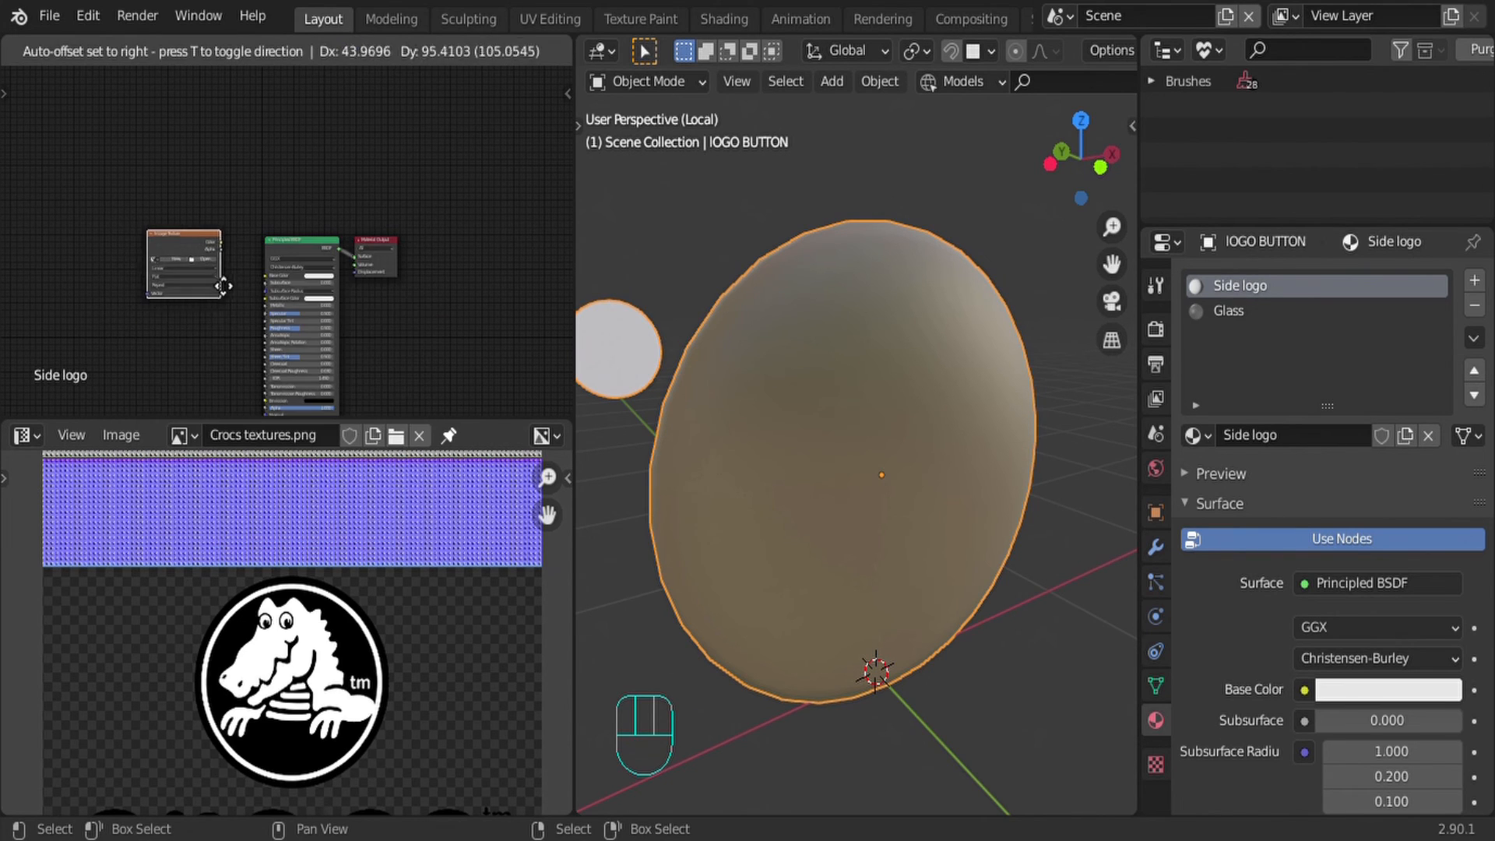
click(222, 289)
scroll(222, 288, up, 3)
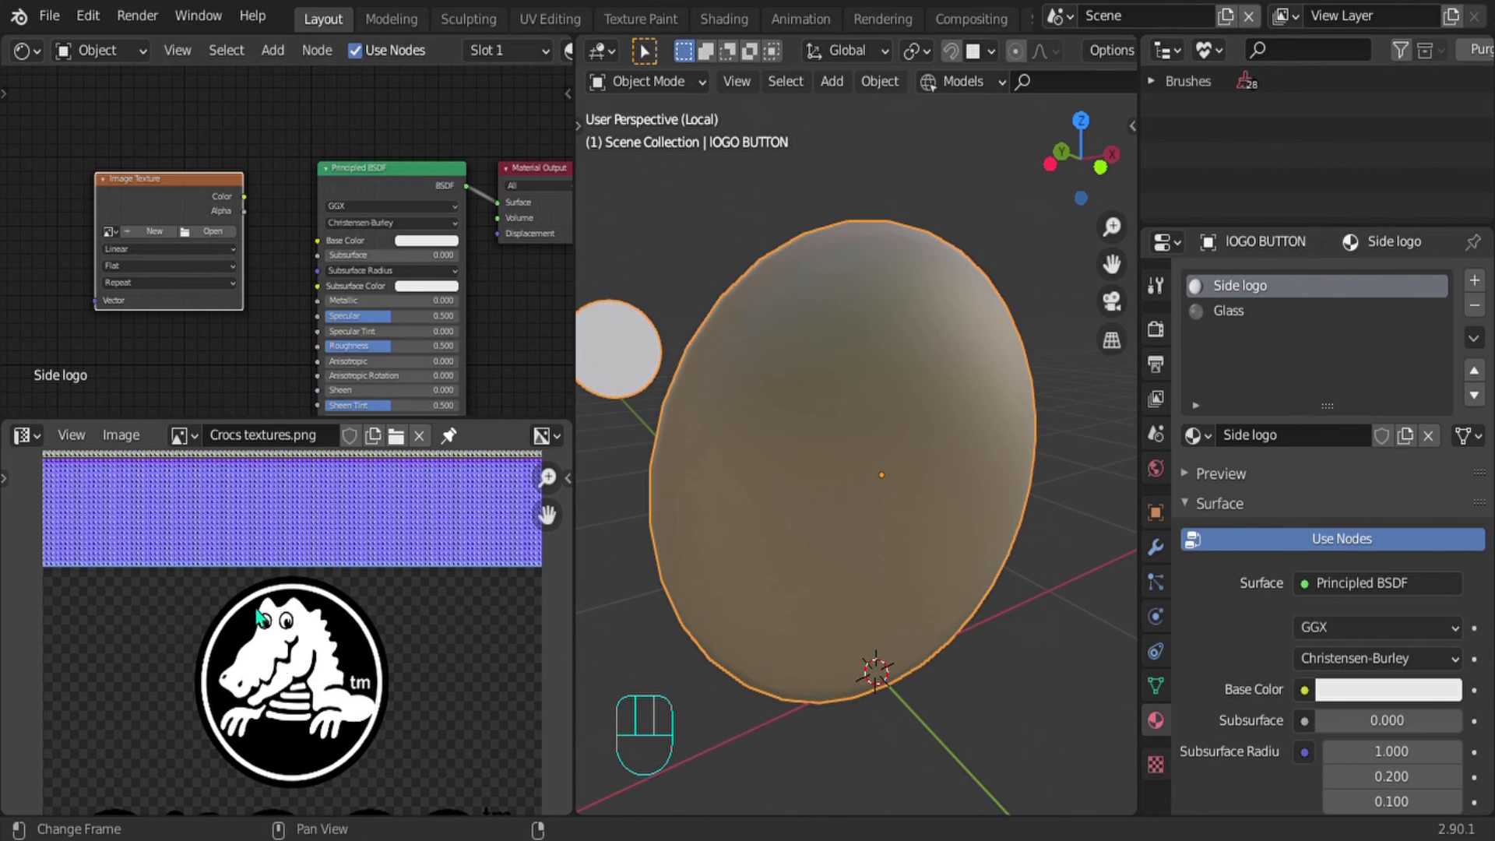
scroll(268, 174, up, 2)
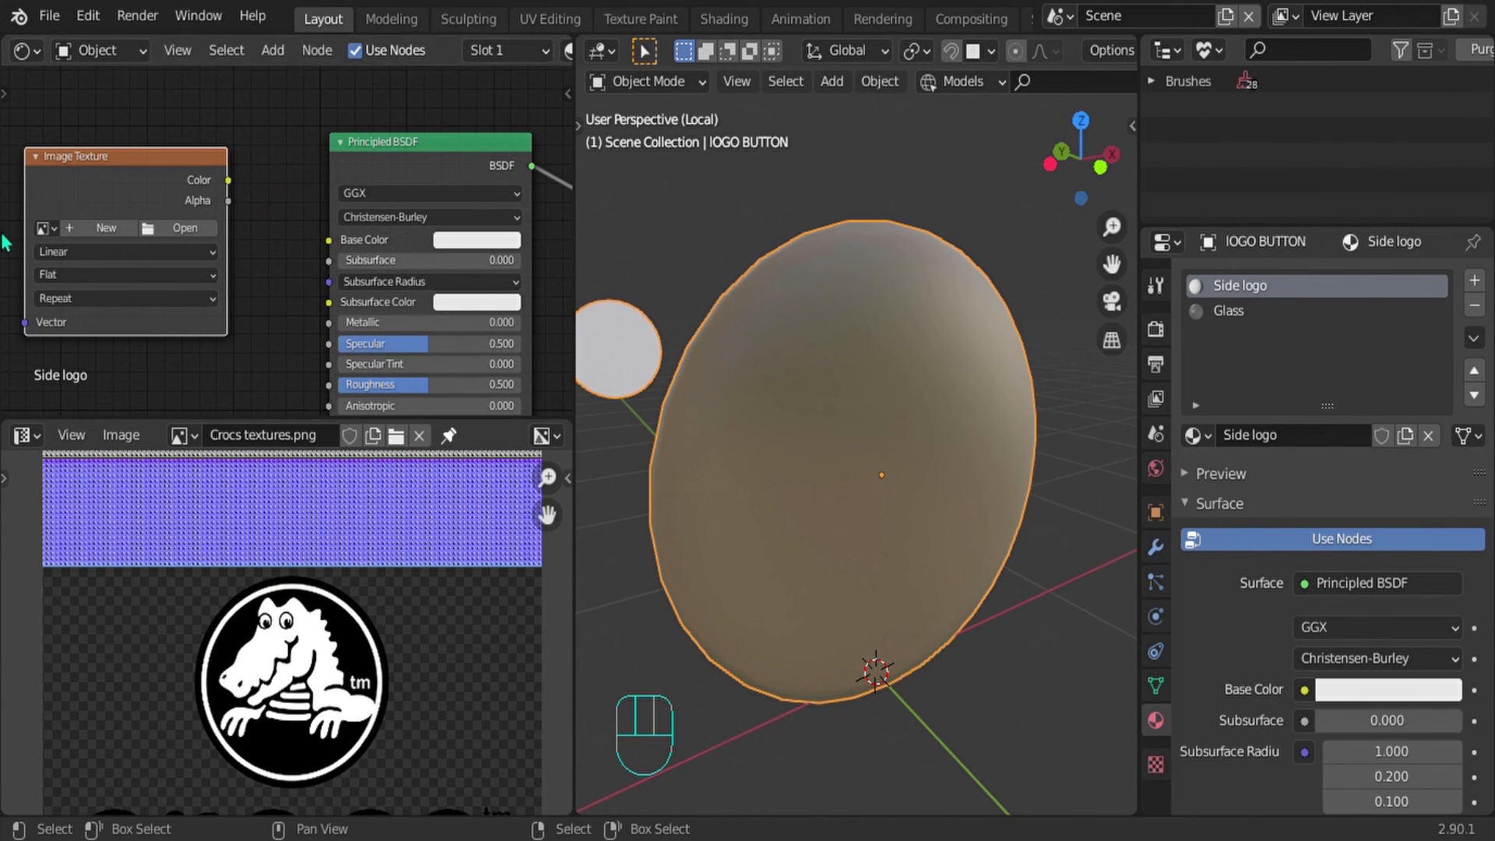
click(42, 228)
click(144, 295)
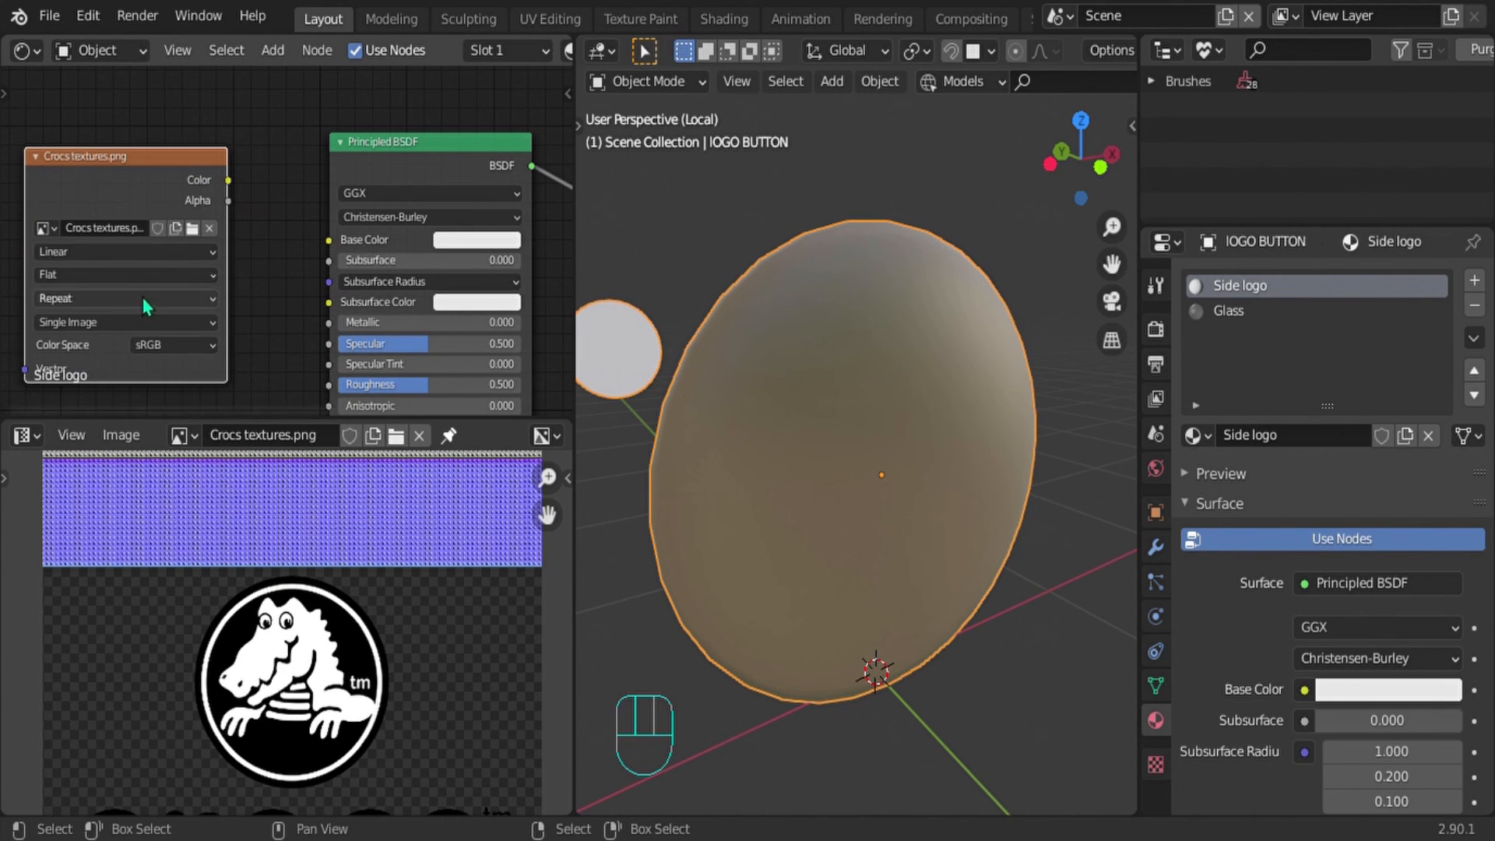
Step: Link the Crocs textures.png color output to the Base Color of Side logo, and select the Glass material slot
drag(229, 183, 327, 240)
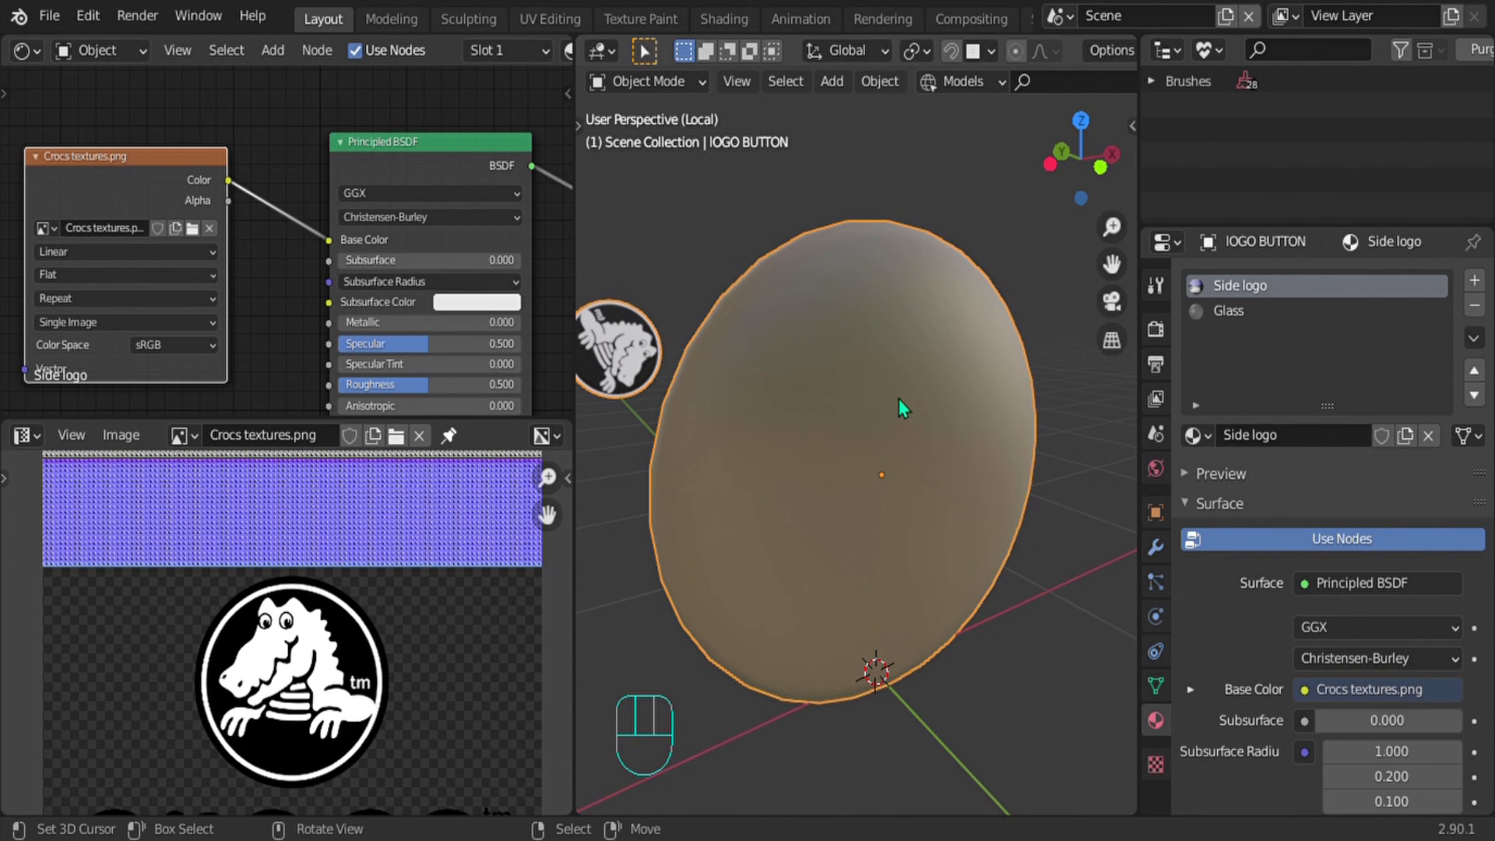
shift+middle_drag(905, 452, 893, 427)
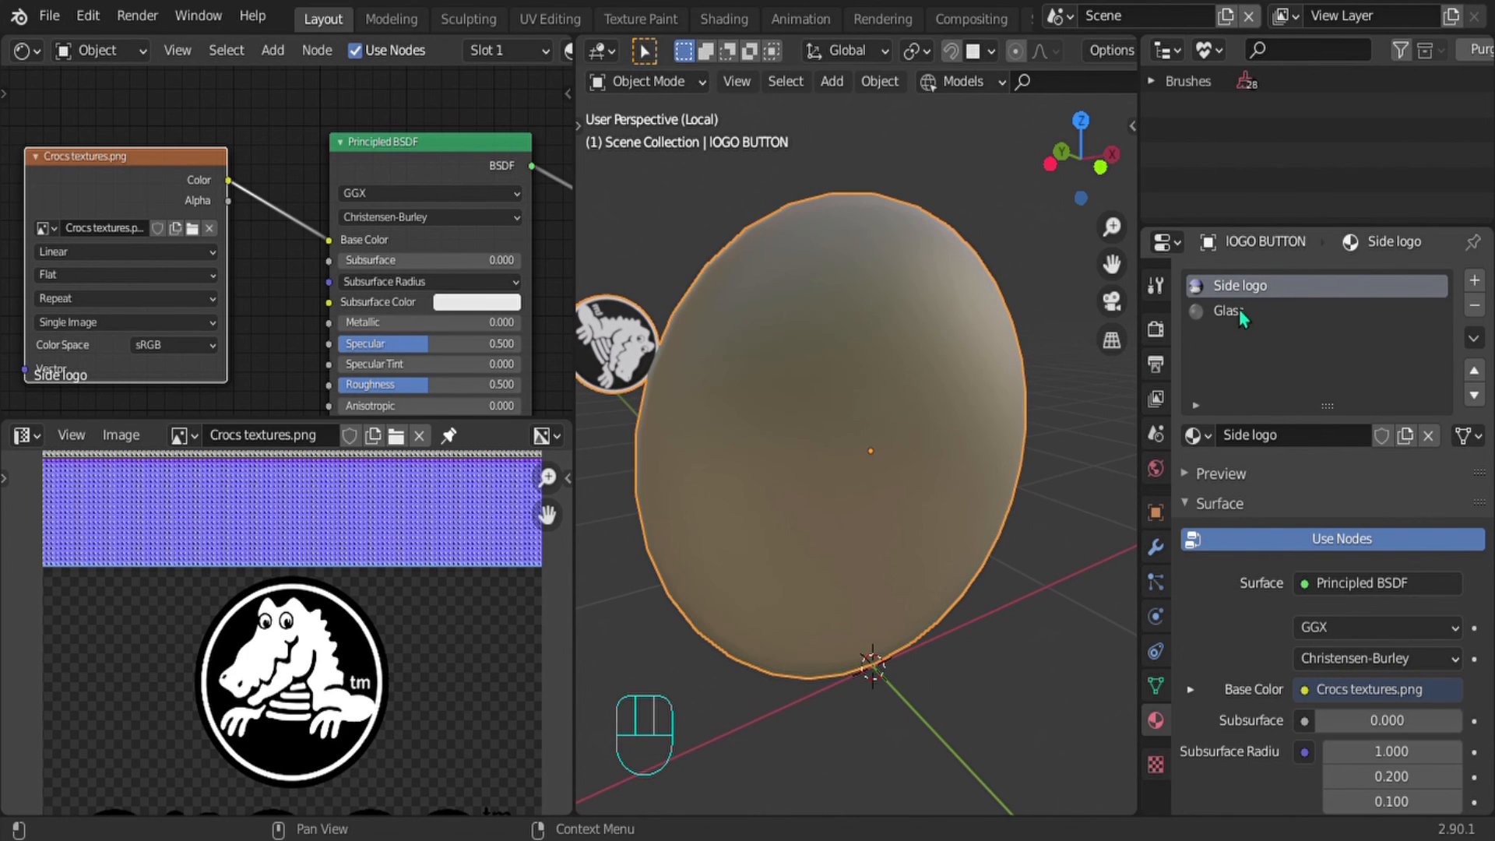
click(1238, 311)
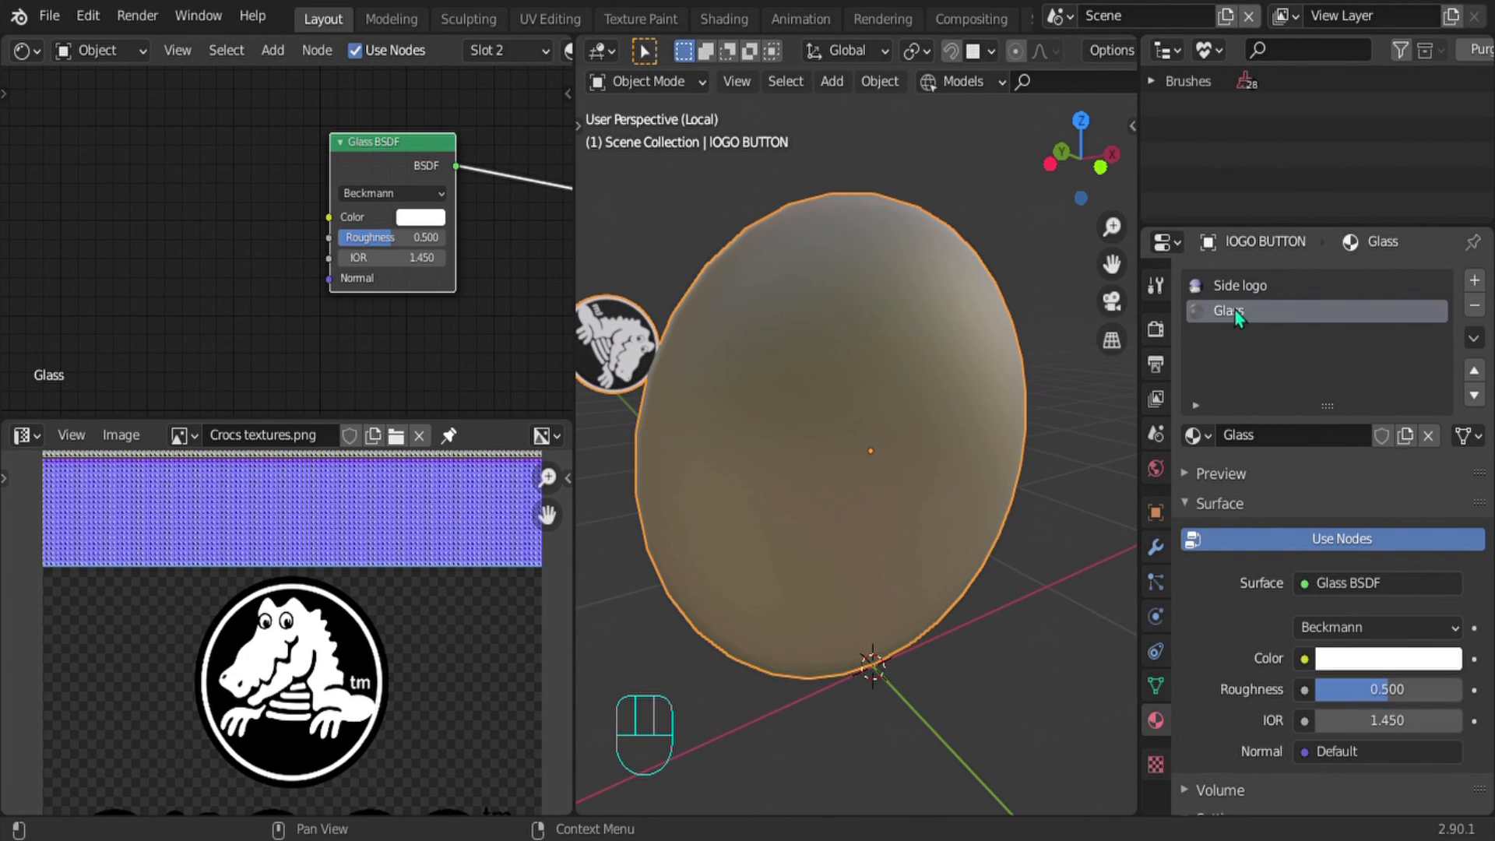
Step: Enable Screen Space Reflections with Refraction in the scene's render settings
click(1156, 331)
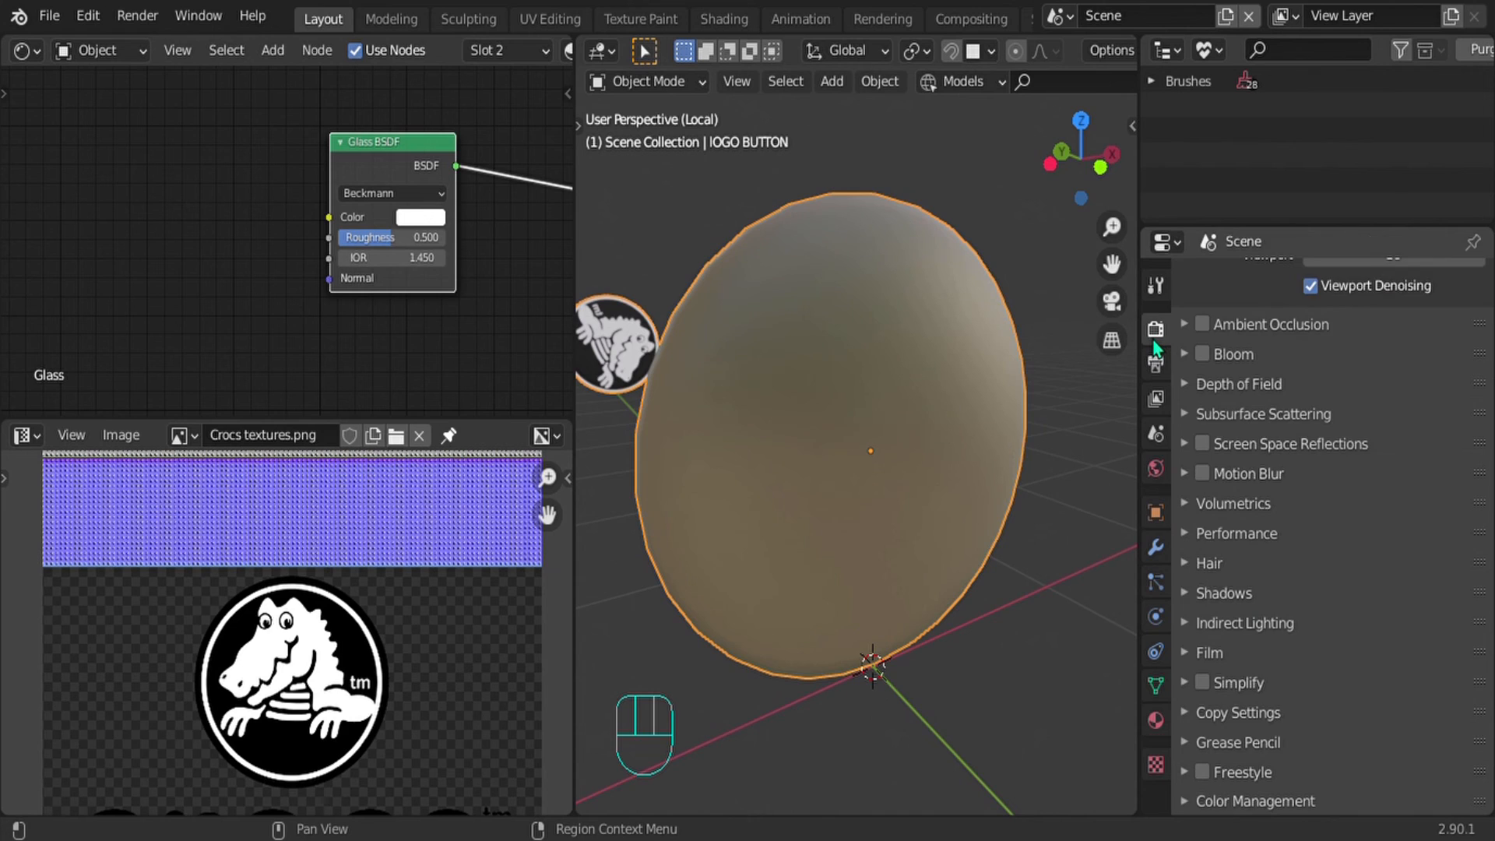
click(1204, 443)
click(1184, 443)
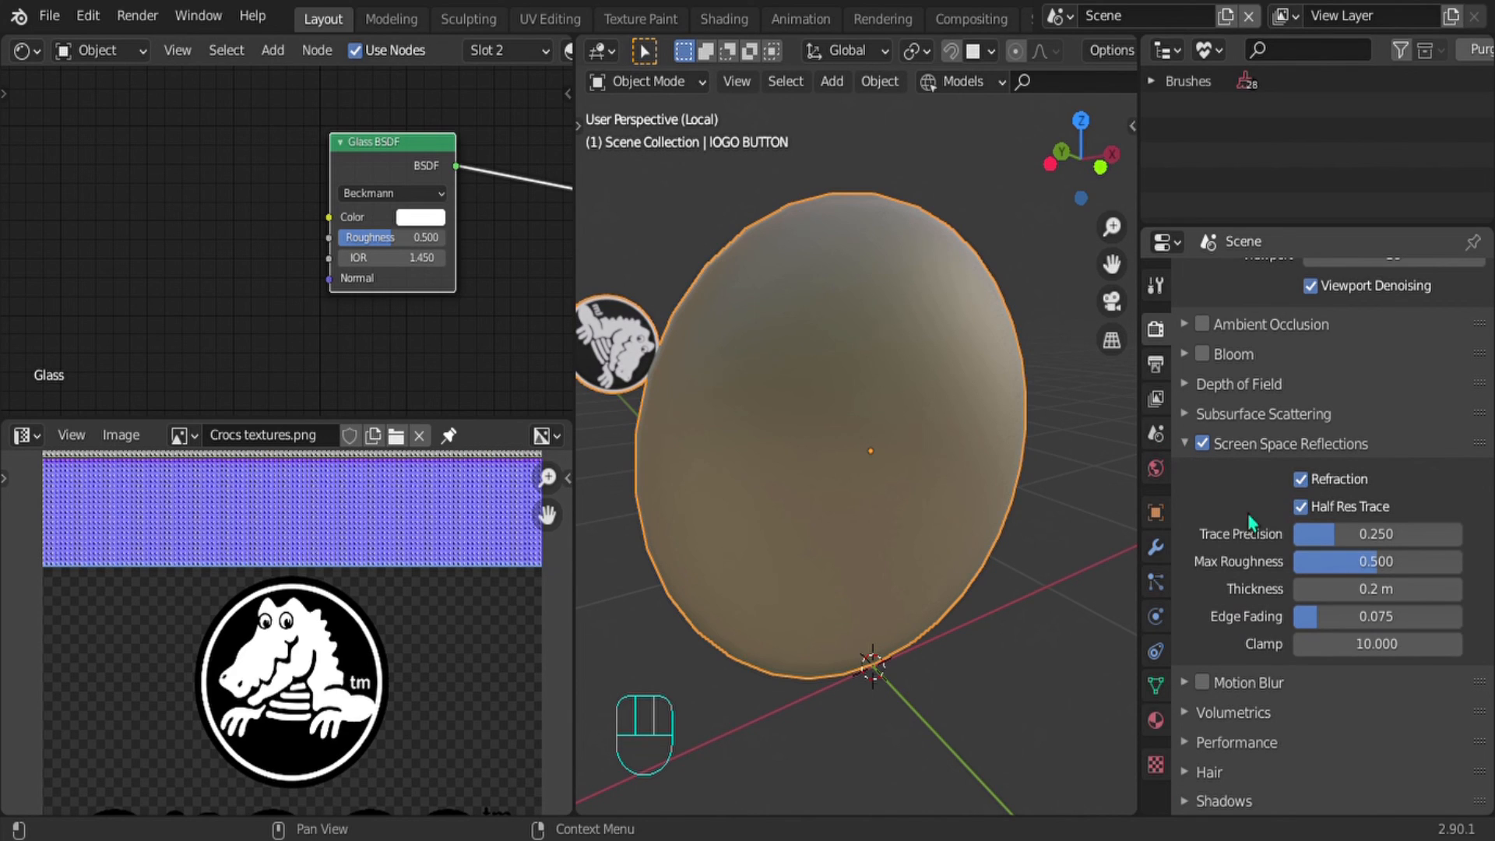
Step: Enable Screen Space Refraction in the Glass material's settings and check the logo through the dome
click(1155, 722)
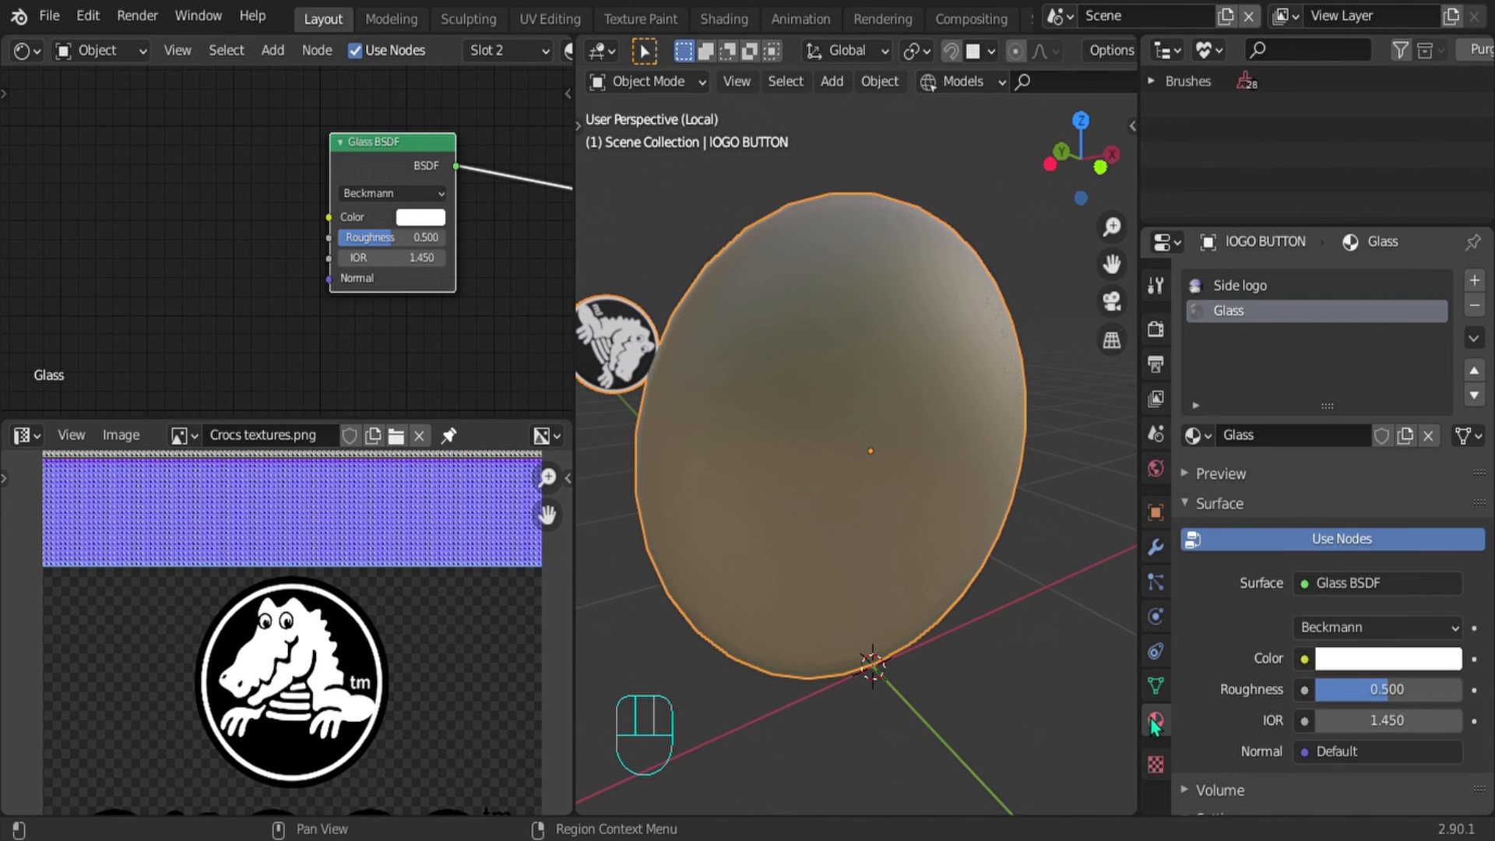
scroll(1184, 662, down, 8)
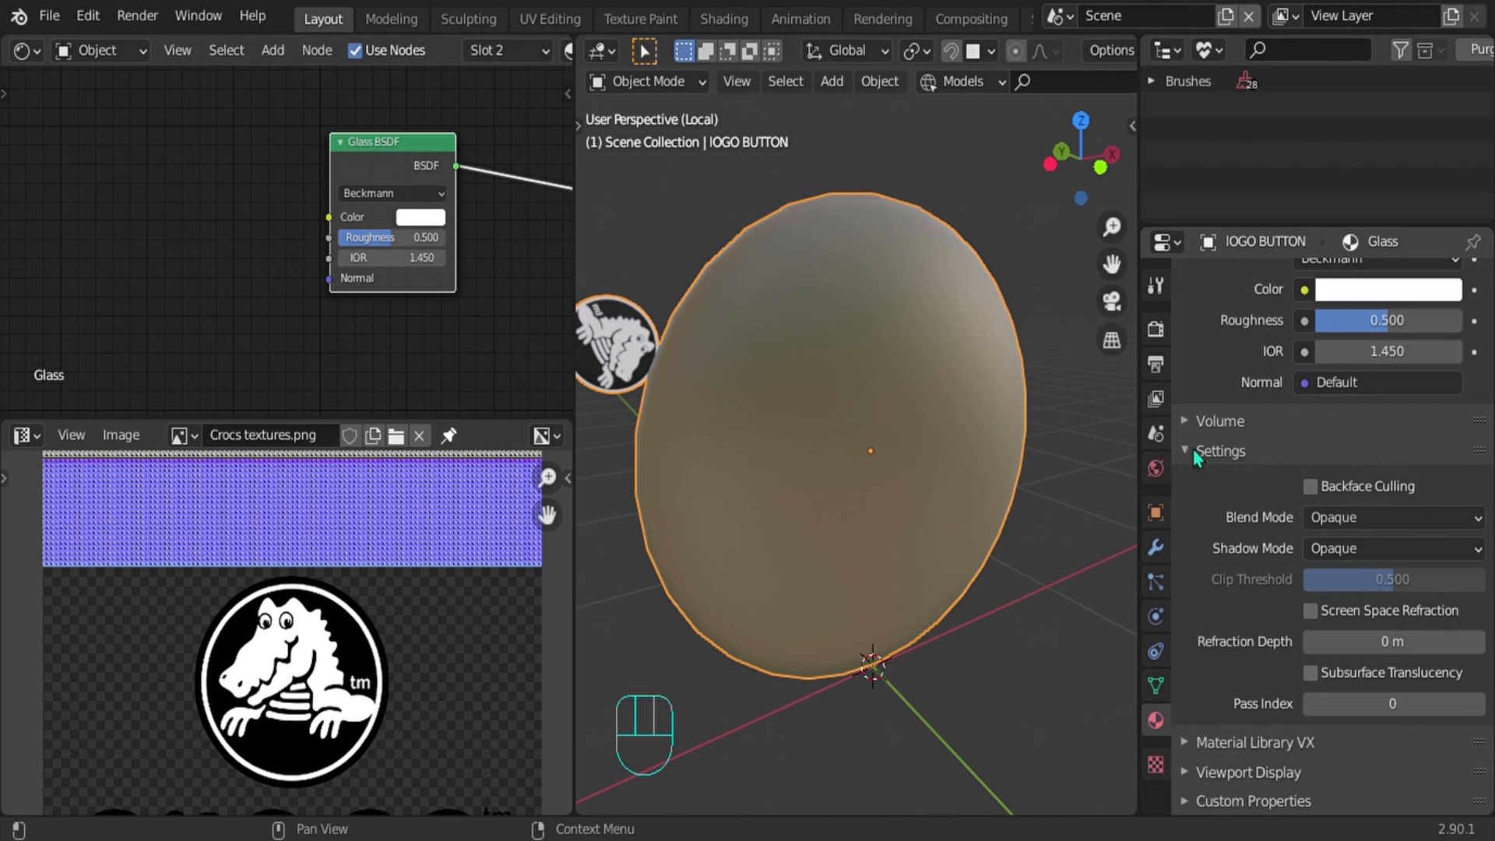
click(1311, 613)
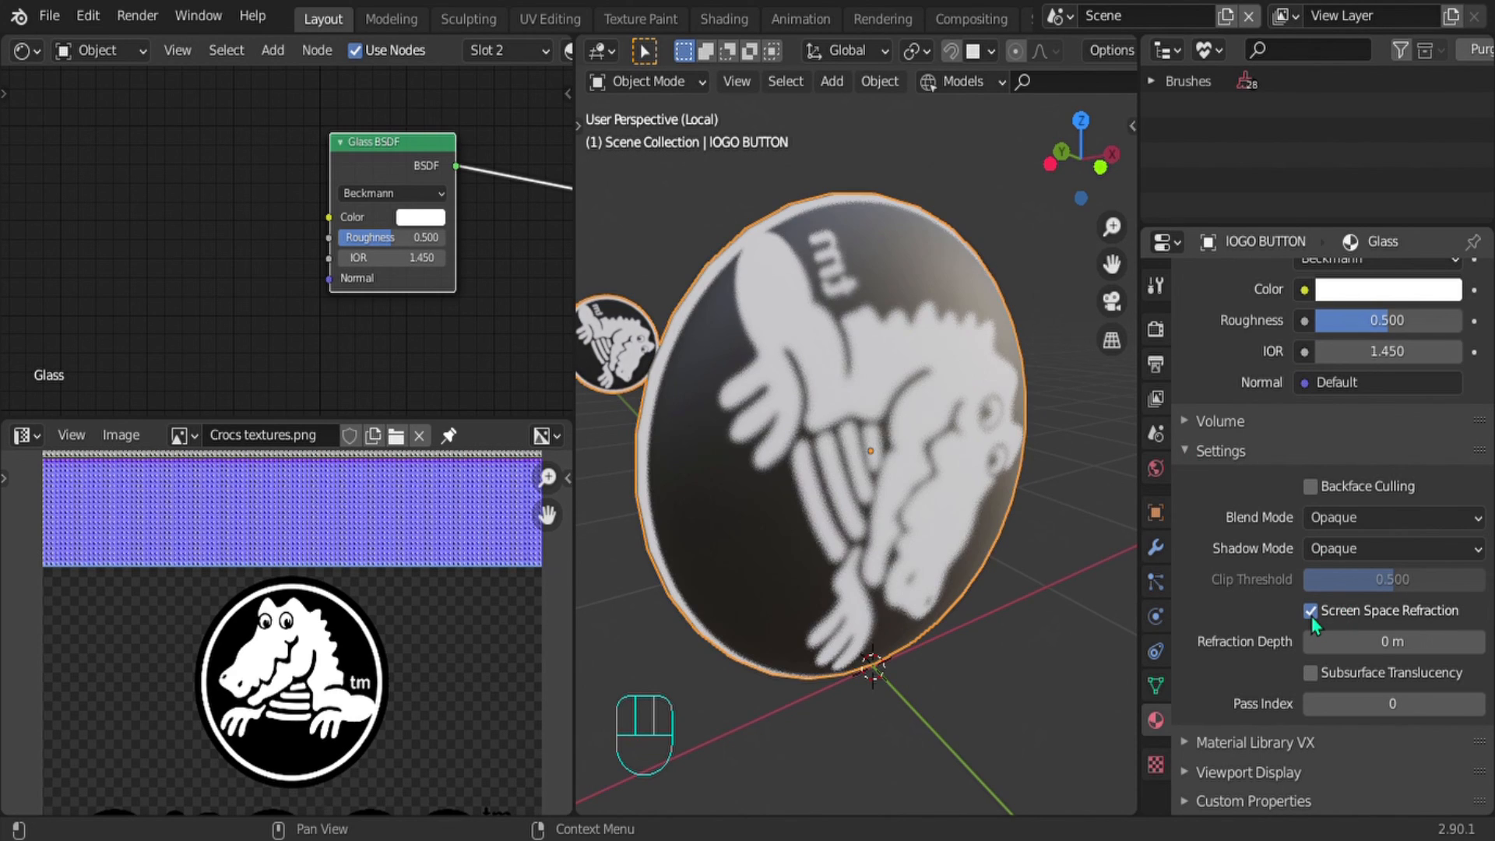
middle_drag(802, 471, 885, 480)
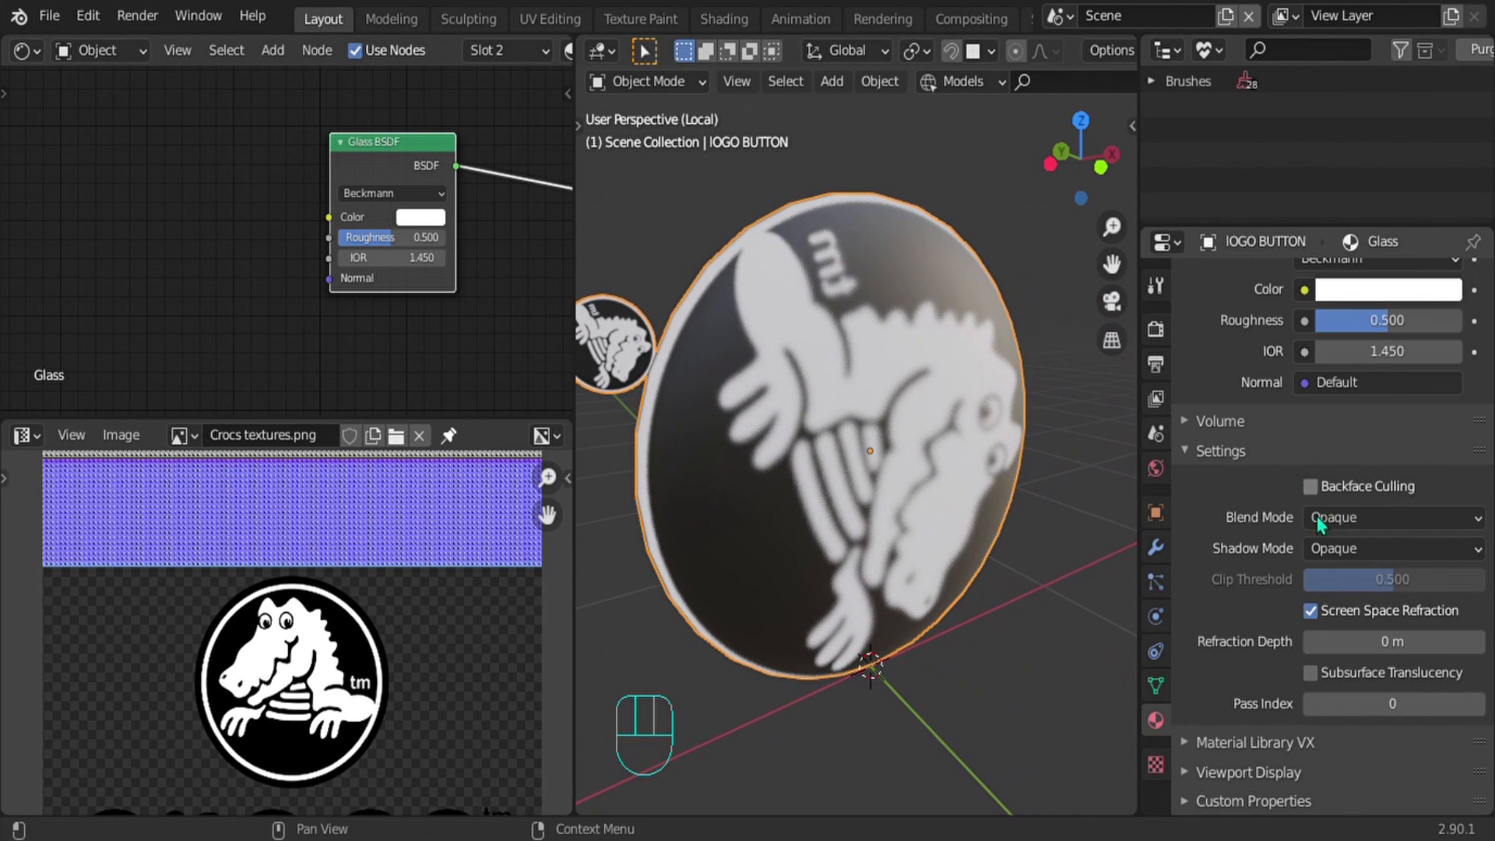
Step: Set the Glass material's roughness to 0.241 and its IOR to 1.260
scroll(1320, 521, up, 2)
drag(1401, 368, 1293, 368)
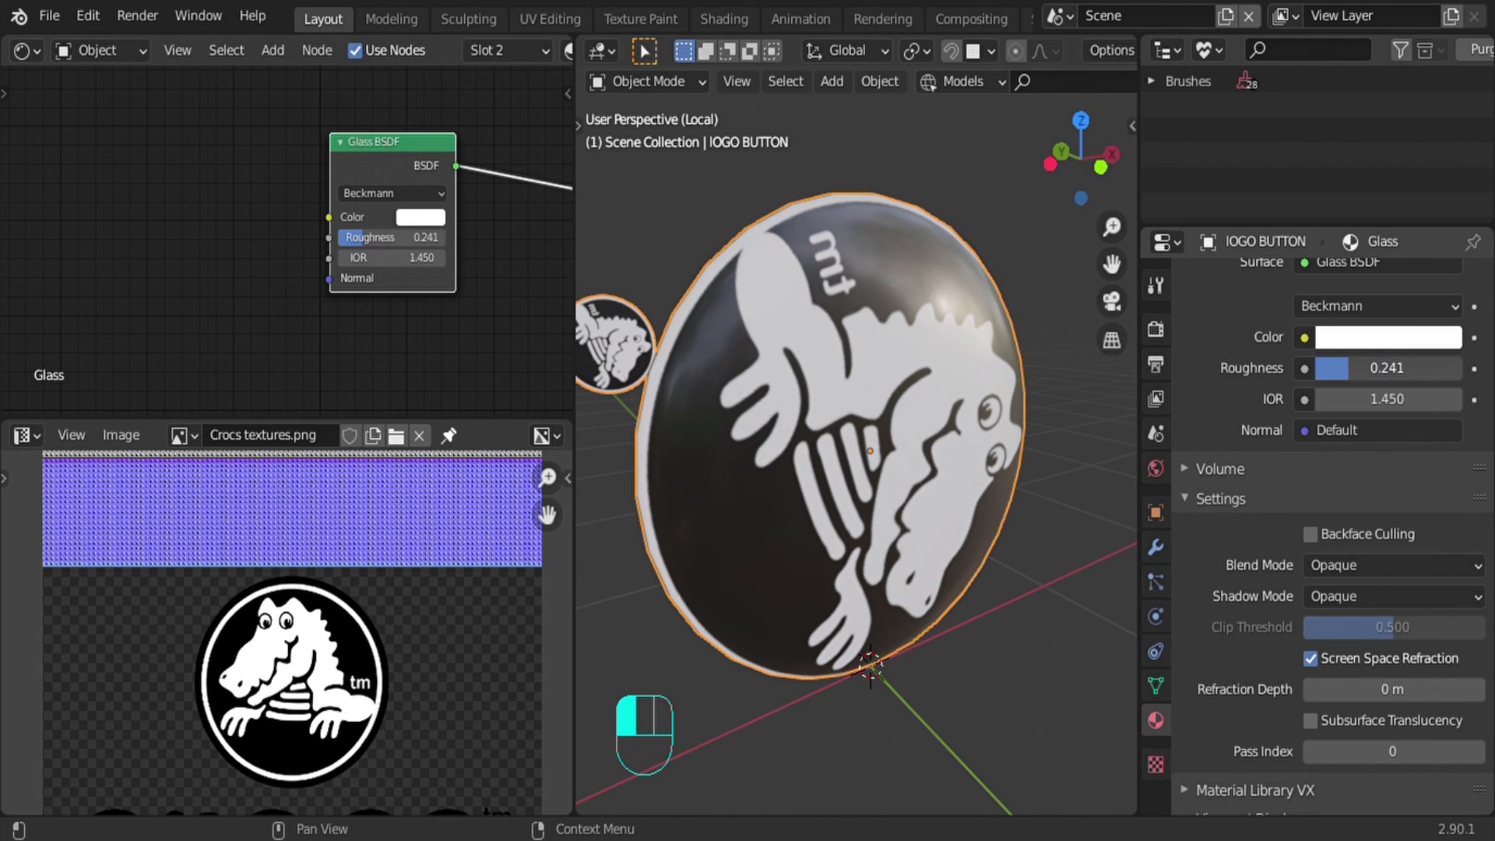
shift+drag(1401, 399, 1343, 399)
middle_drag(1020, 549, 1098, 479)
Step: Rotate the button's UV island by about -69 degrees to stand the crocodile upright in front view, and leave edit mode
key(Tab)
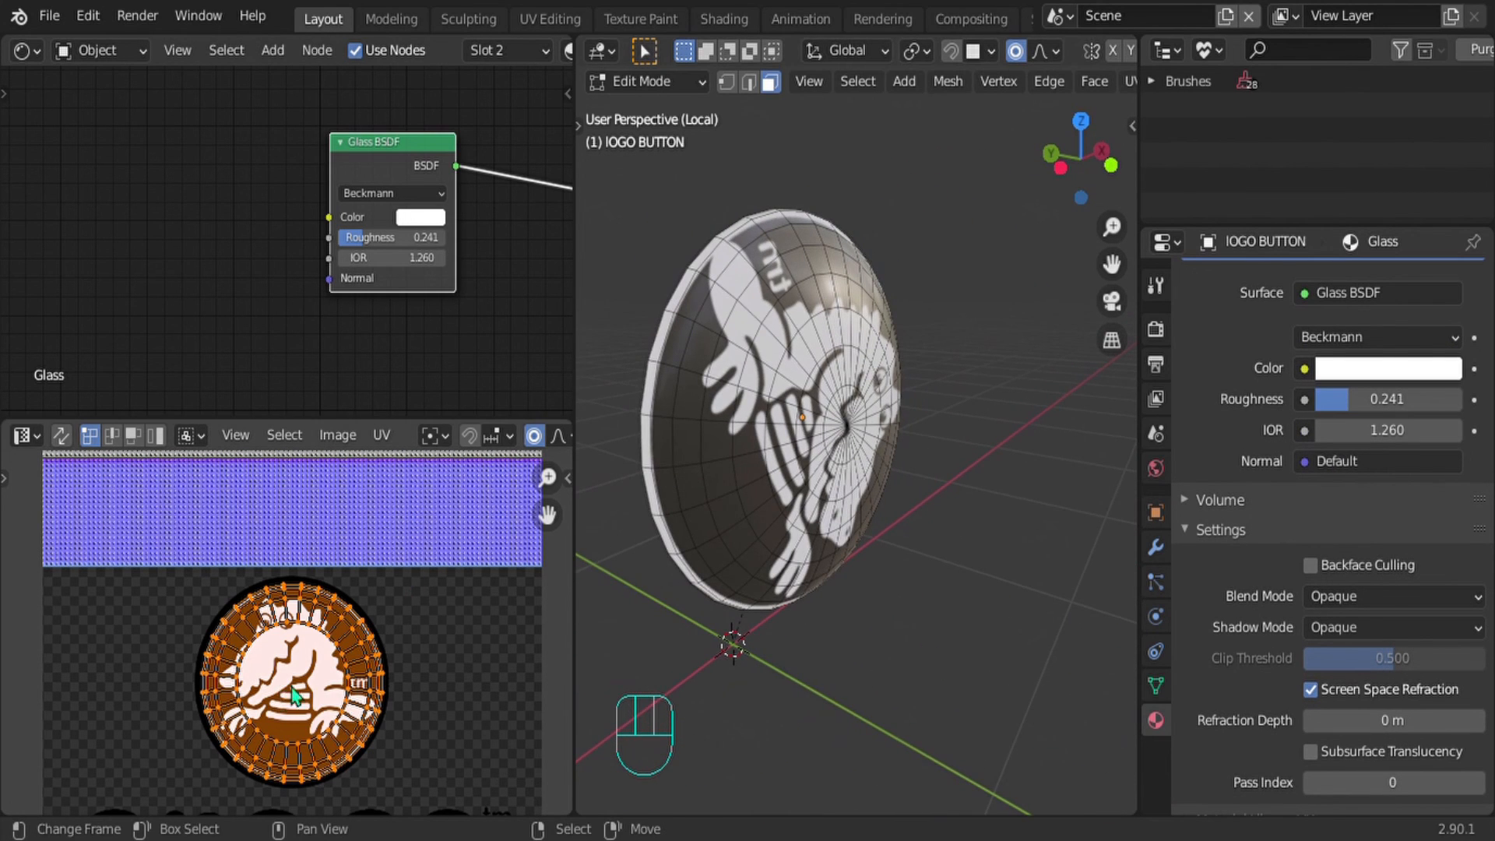
key(Tab)
key(KP_1)
key(Tab)
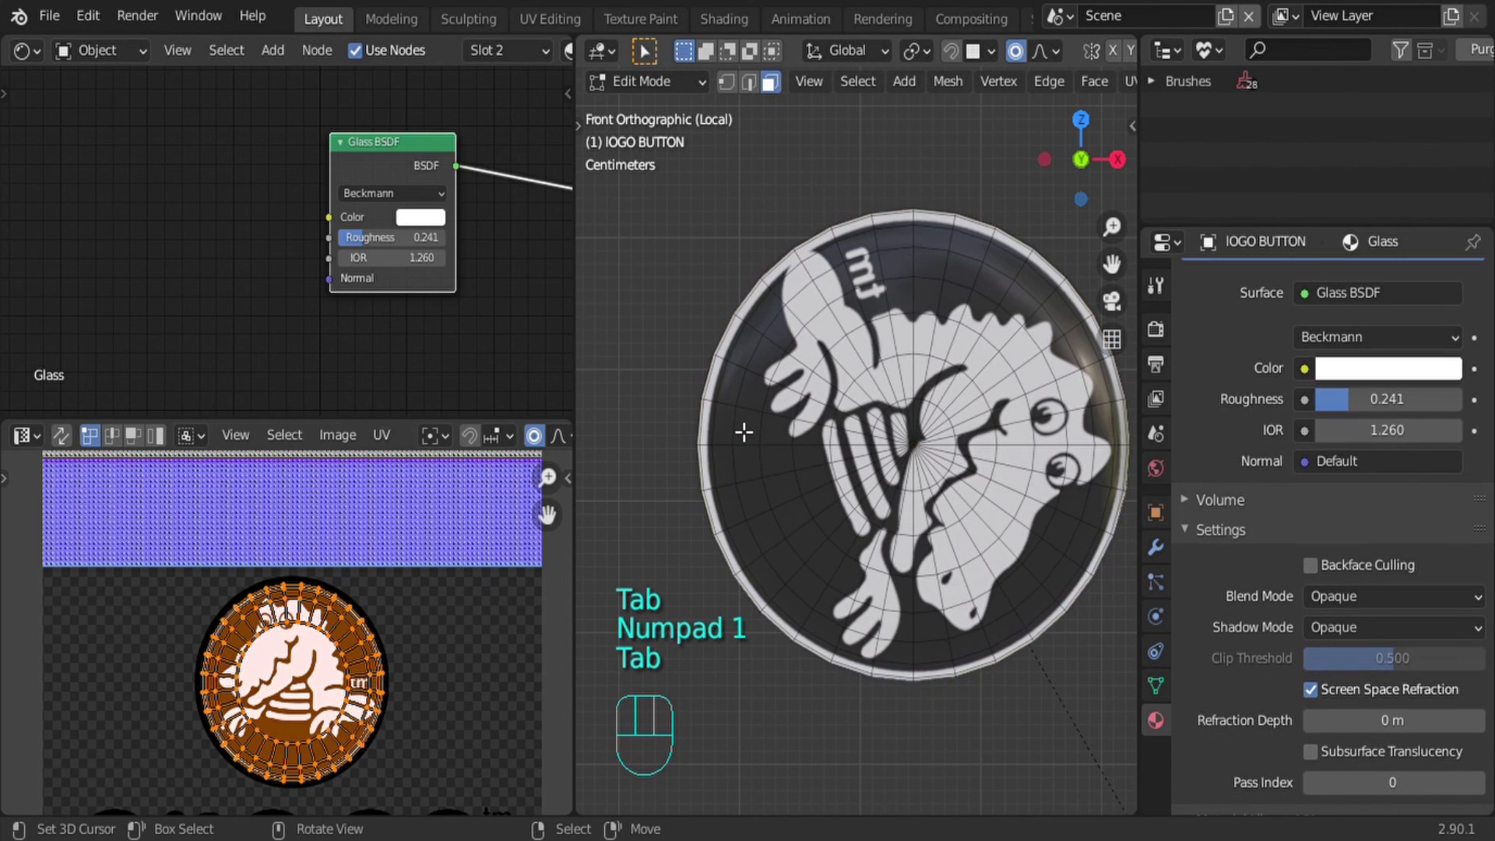
key(r)
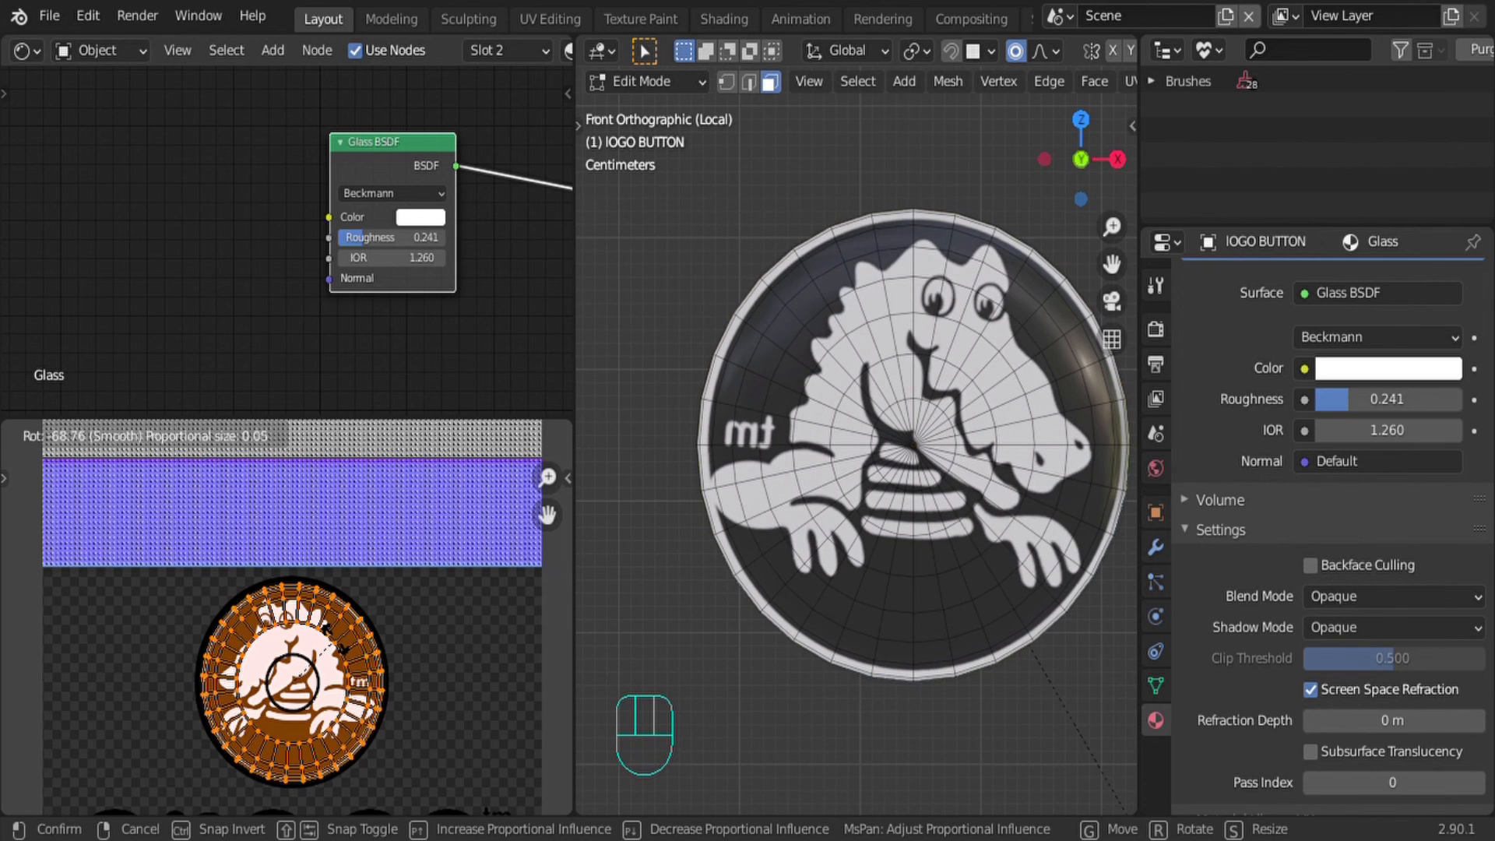
click(343, 648)
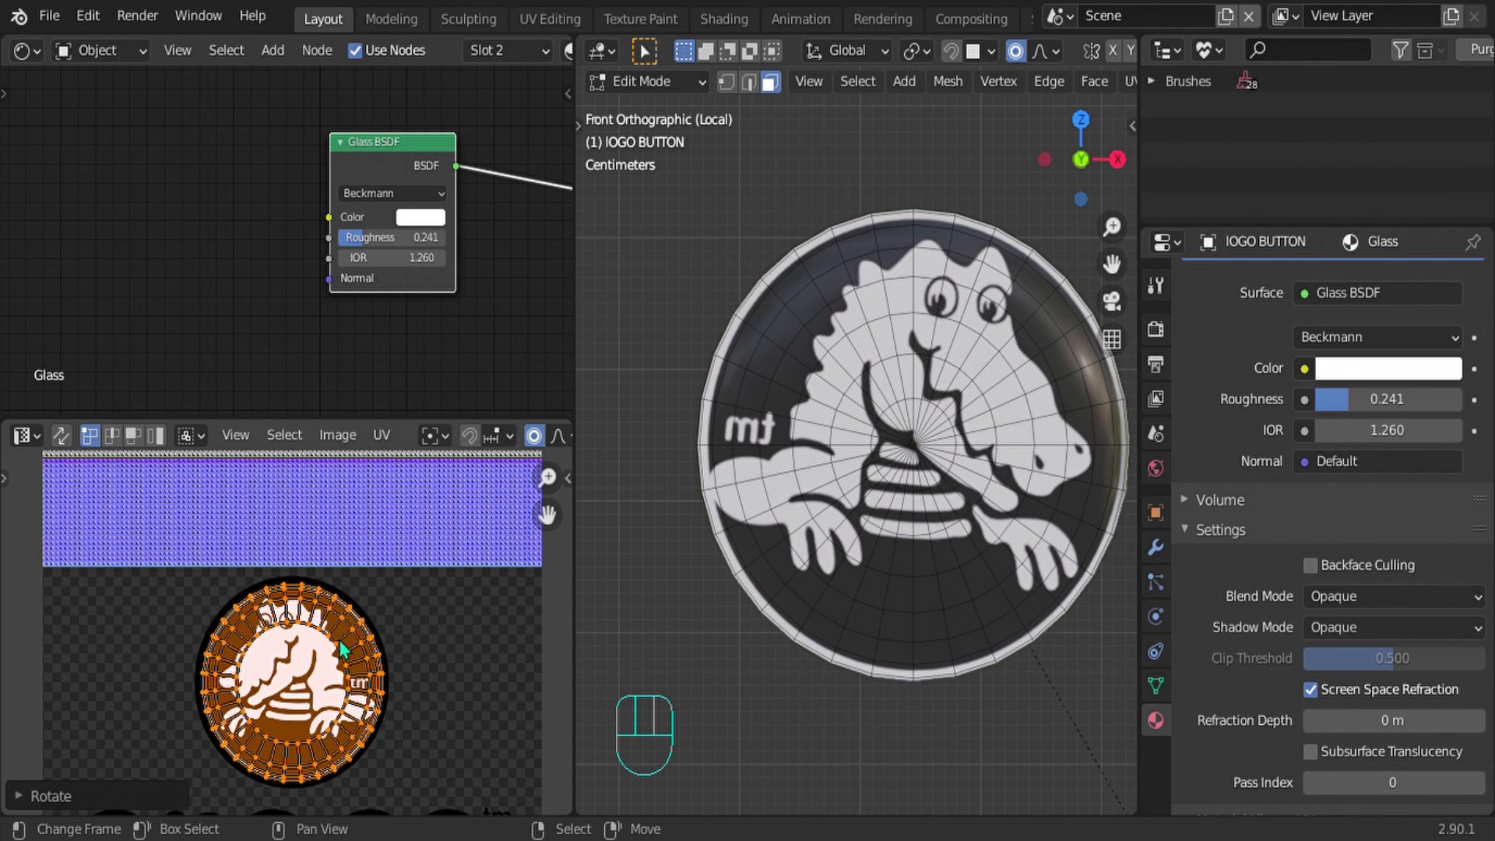
key(Tab)
mouse_move(917, 433)
middle_down()
mouse_move(1042, 429)
mouse_move(896, 426)
middle_up()
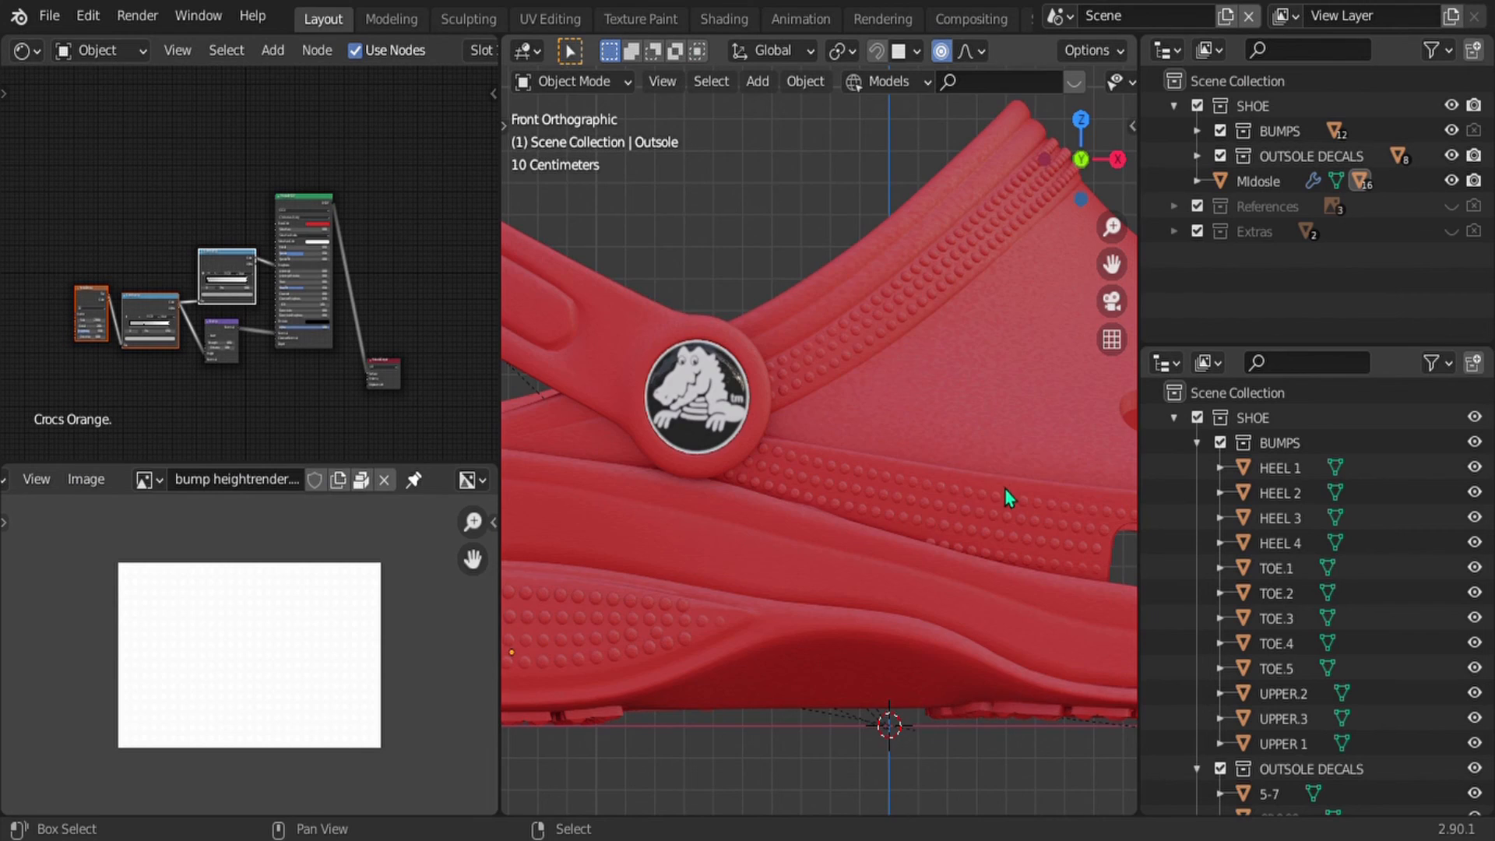
Step: Examine the bump rows around the heel up close, selecting HEEL 1, HEEL 3 and HEEL 2 in turn
scroll(1004, 498, up, 3)
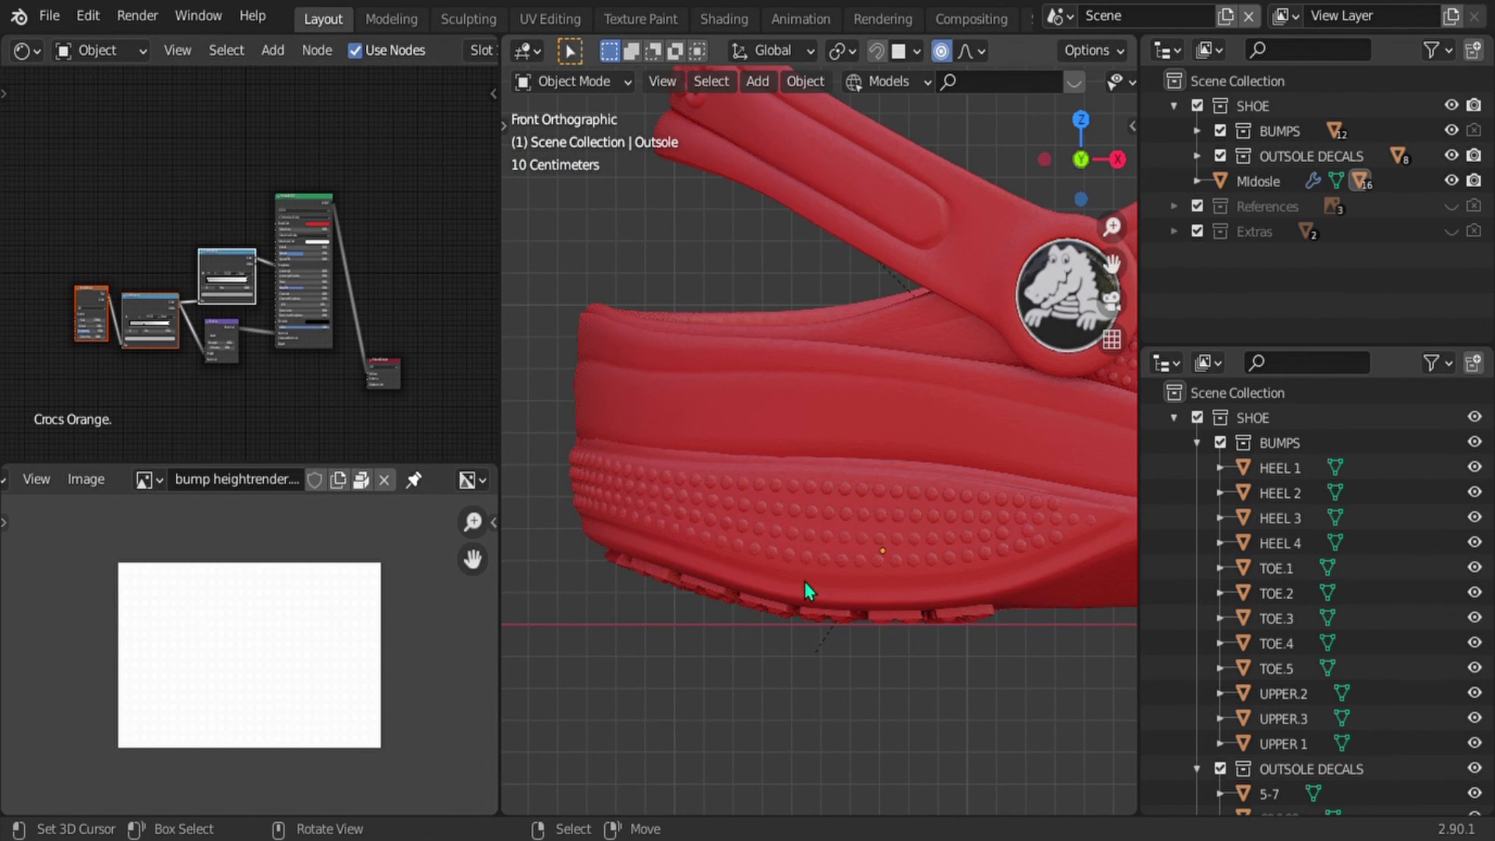
scroll(804, 586, up, 4)
middle_drag(731, 615, 783, 612)
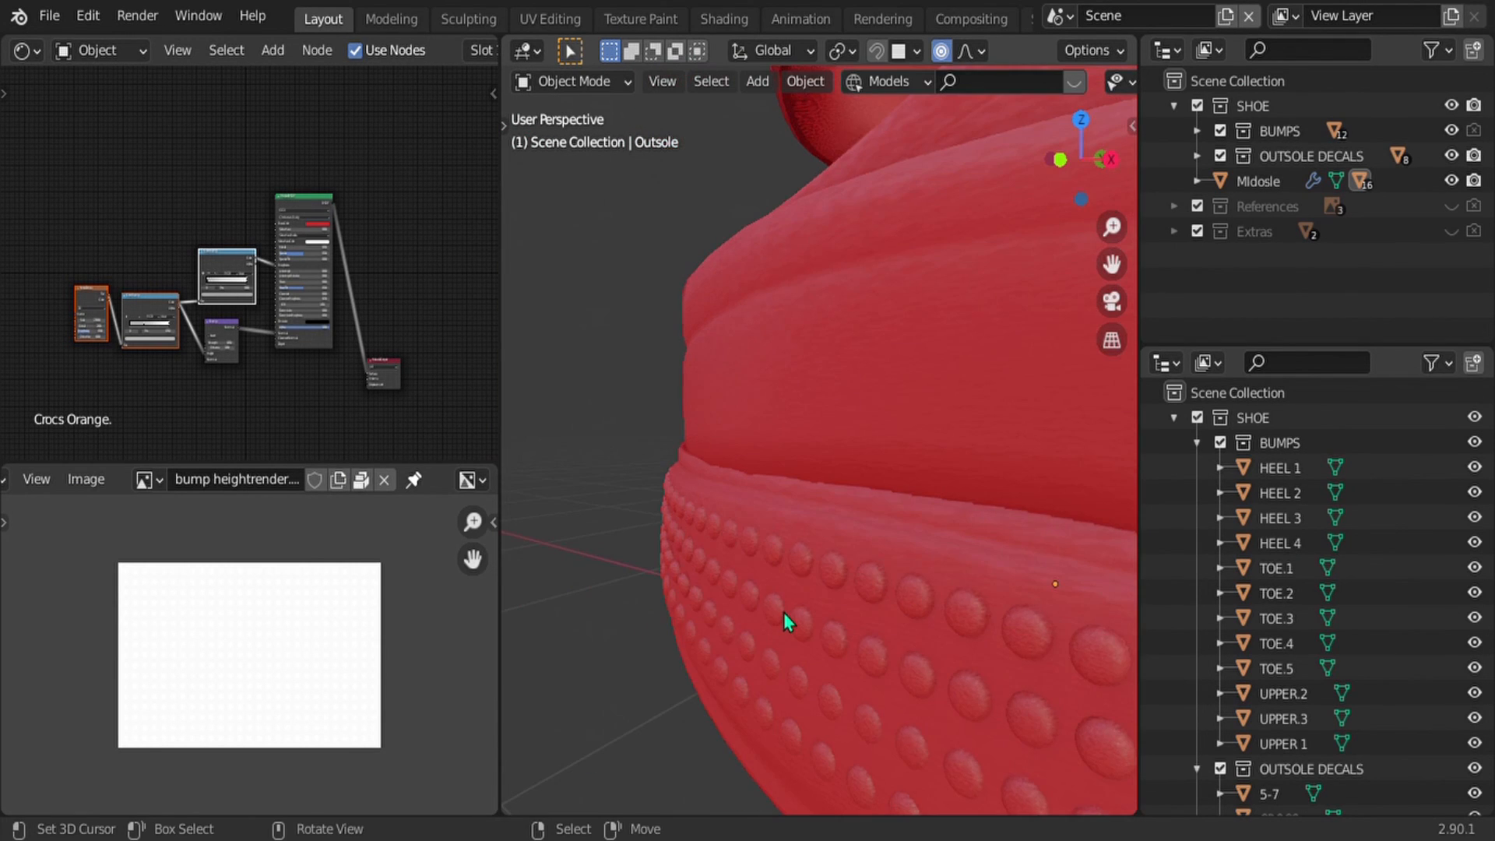
scroll(786, 613, up, 2)
click(782, 655)
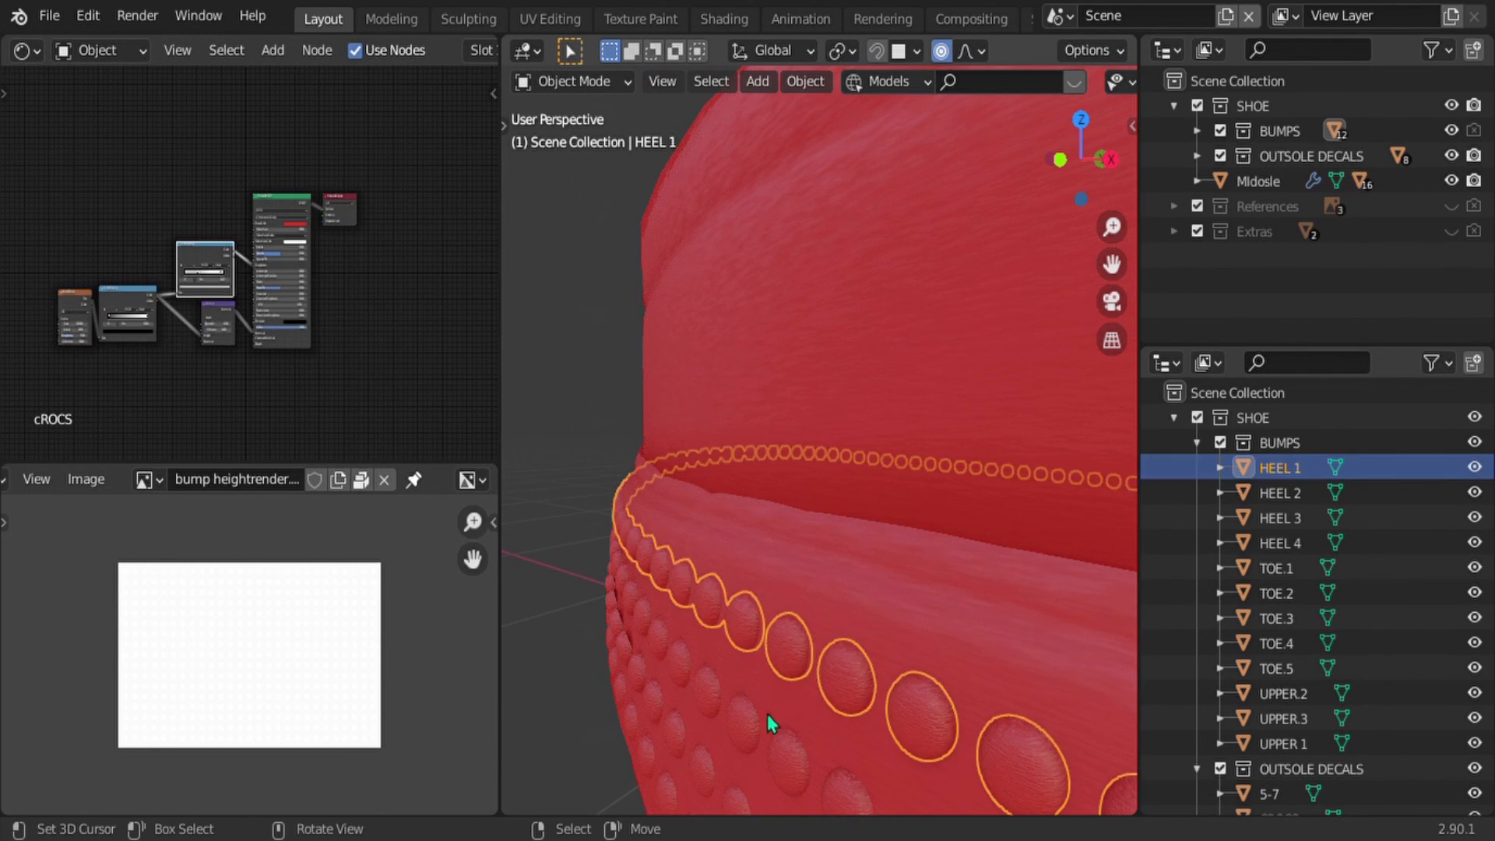
click(697, 773)
click(696, 773)
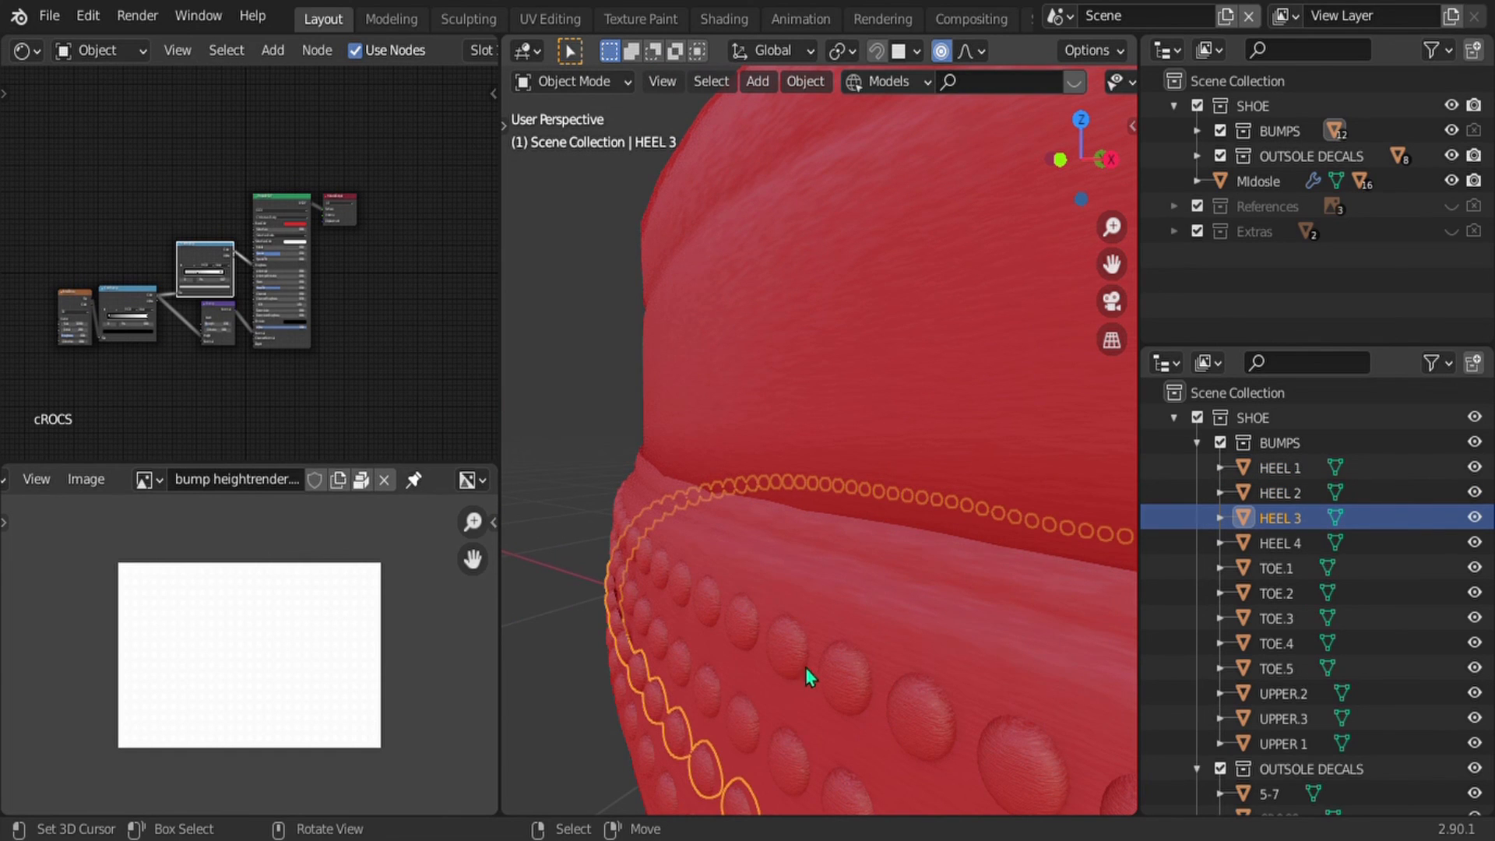
middle_drag(859, 656, 867, 654)
scroll(866, 656, down, 2)
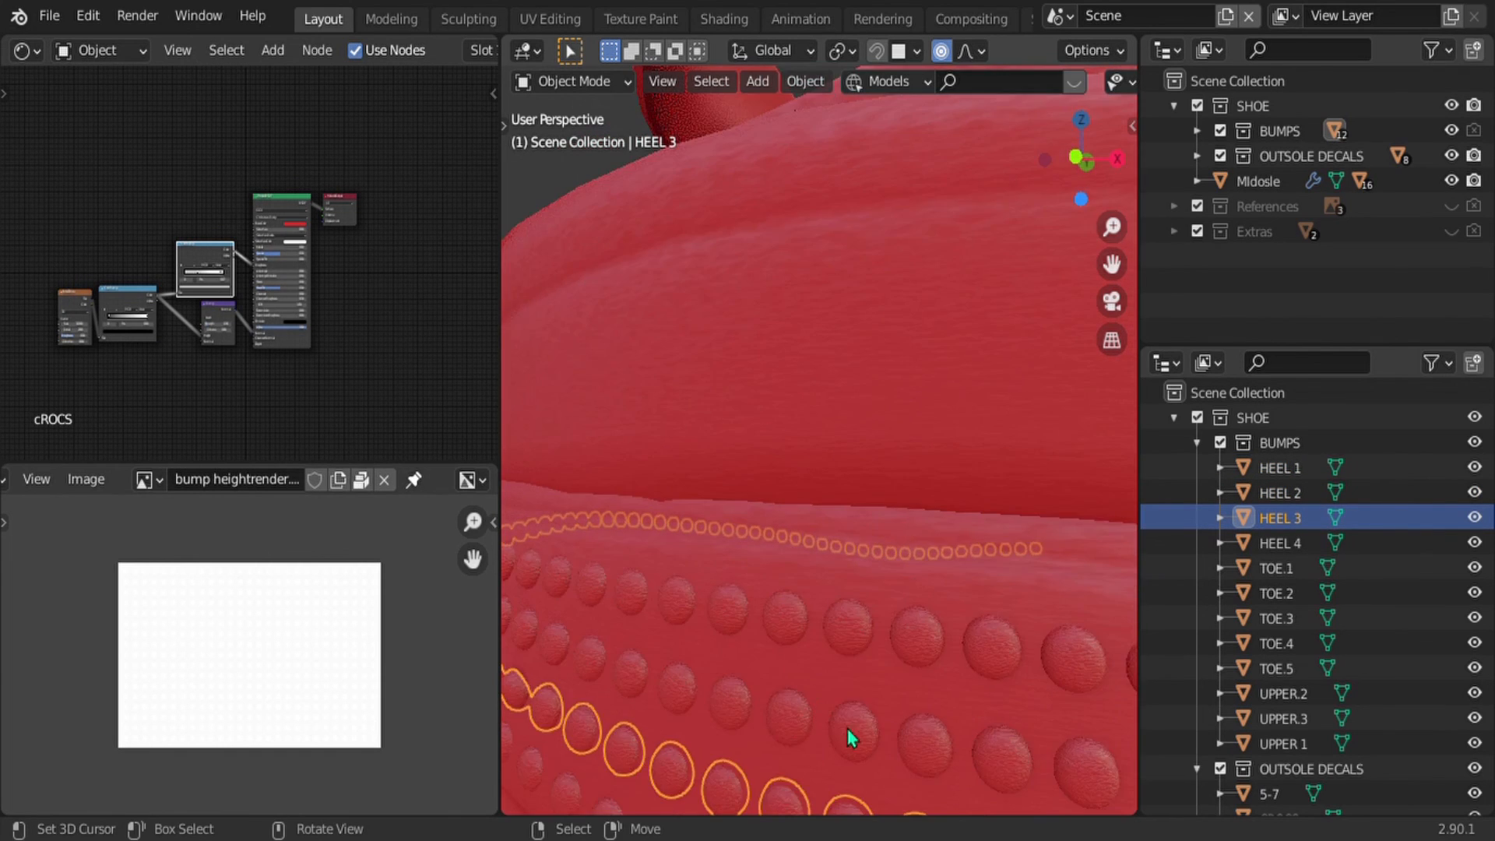
middle_drag(848, 727, 795, 665)
click(796, 665)
scroll(796, 665, down, 2)
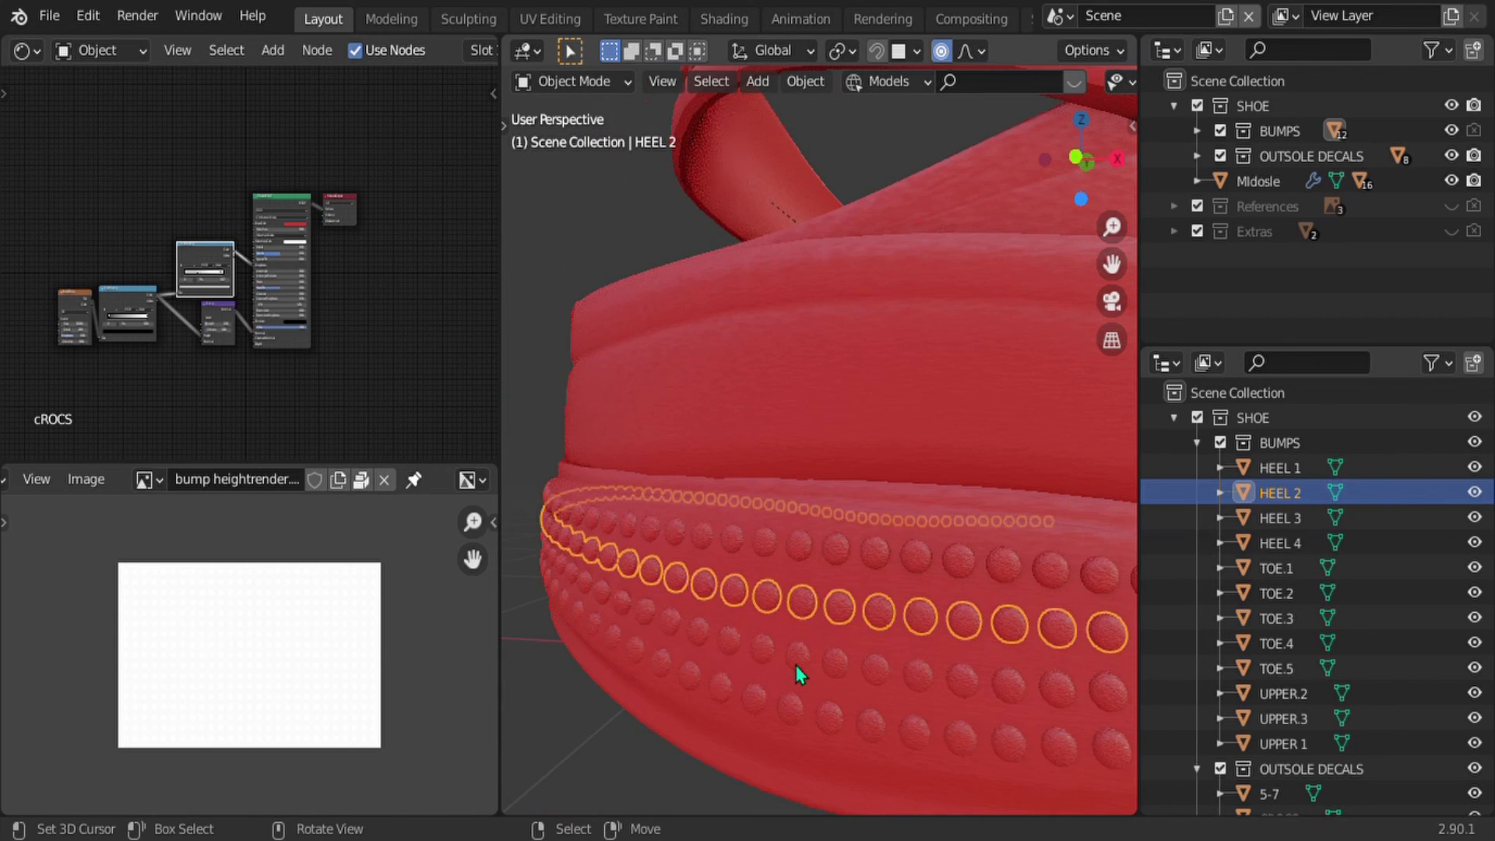
Step: Deselect the heel bumps and look over the shoe's side and logo button from the front view
key(KP_1)
scroll(796, 665, down, 2)
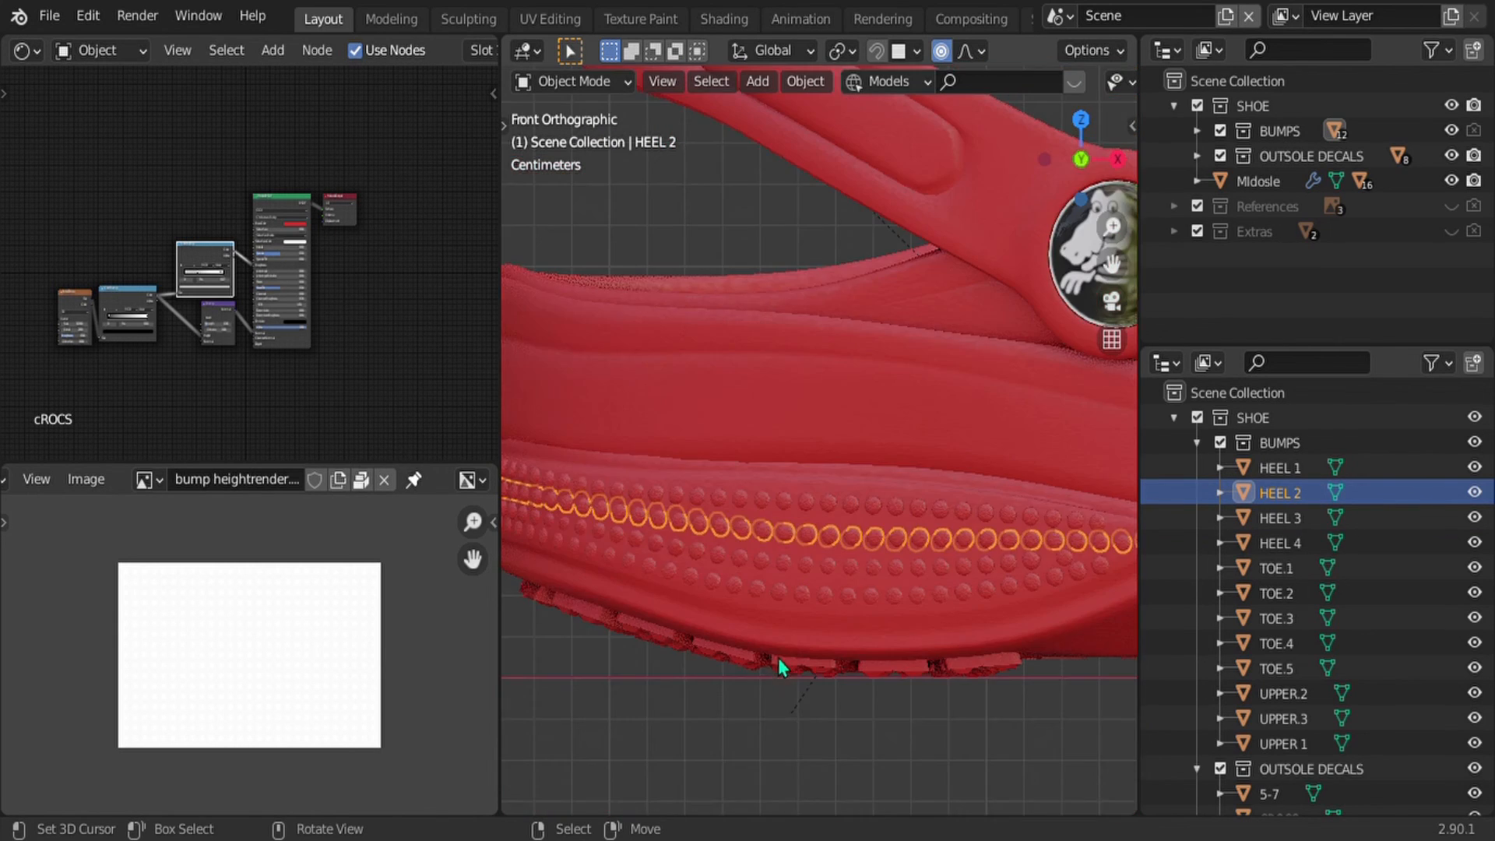
click(643, 722)
ctrl+scroll(949, 539, up, 3)
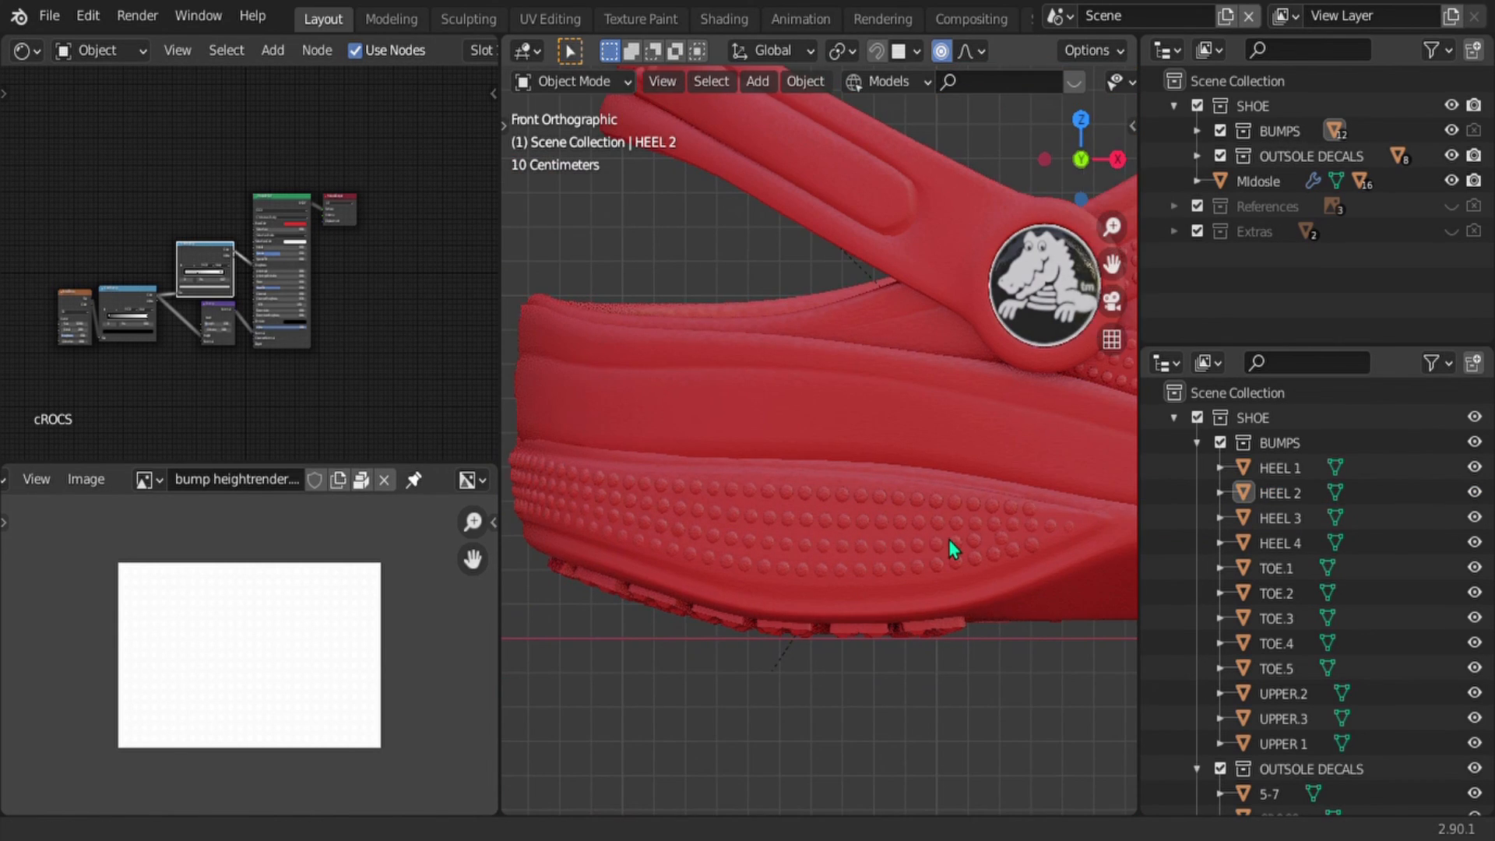
scroll(949, 539, down, 1)
shift+middle_drag(947, 542, 716, 643)
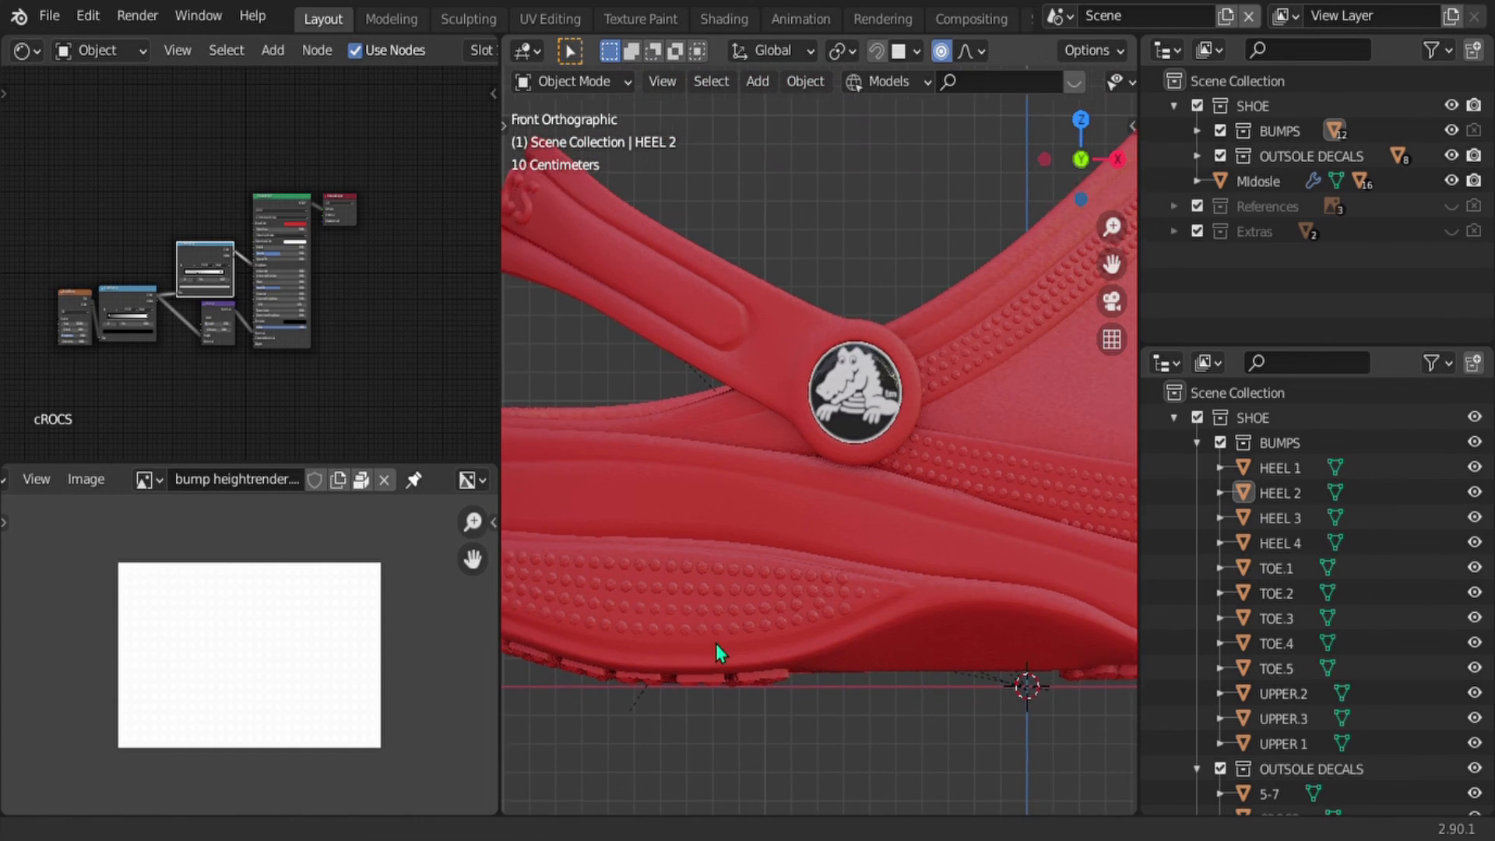
middle_drag(835, 526, 897, 522)
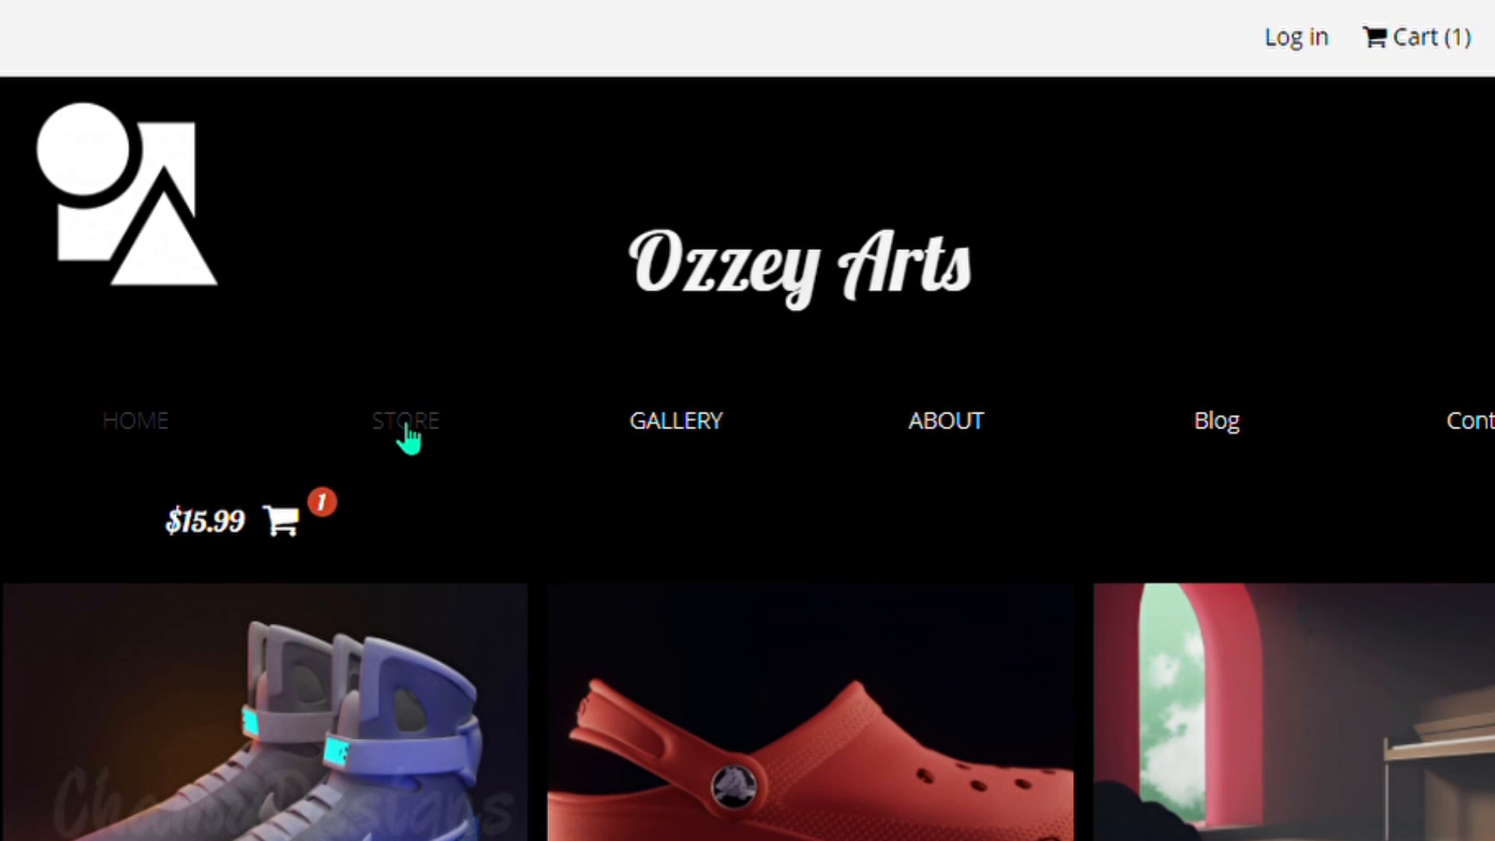
Step: Switch to the Ozzey Arts website and open the Crocs Project File product in its store
click(407, 436)
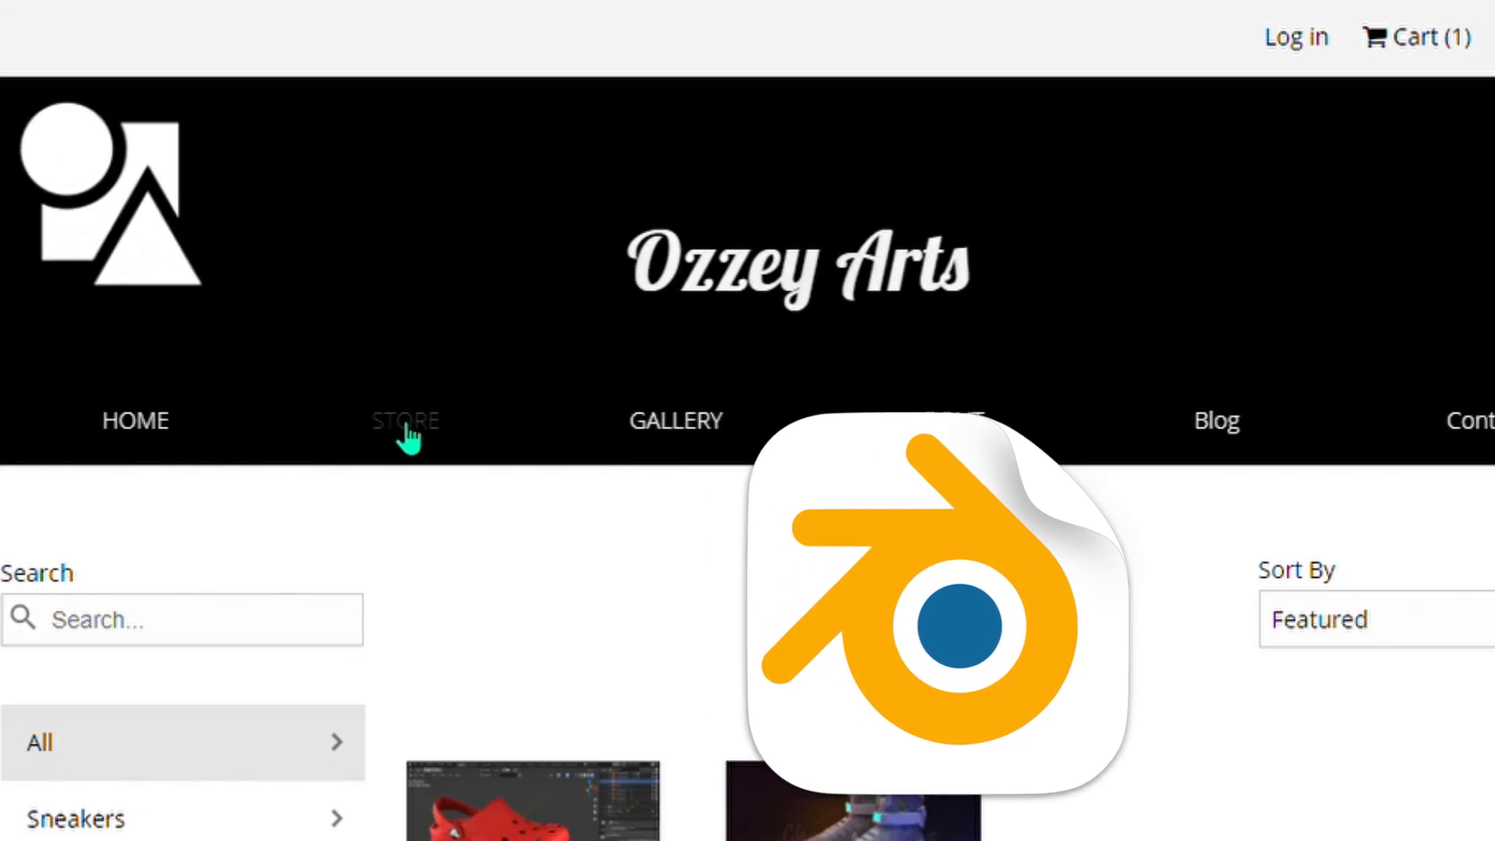
scroll(406, 434, down, 3)
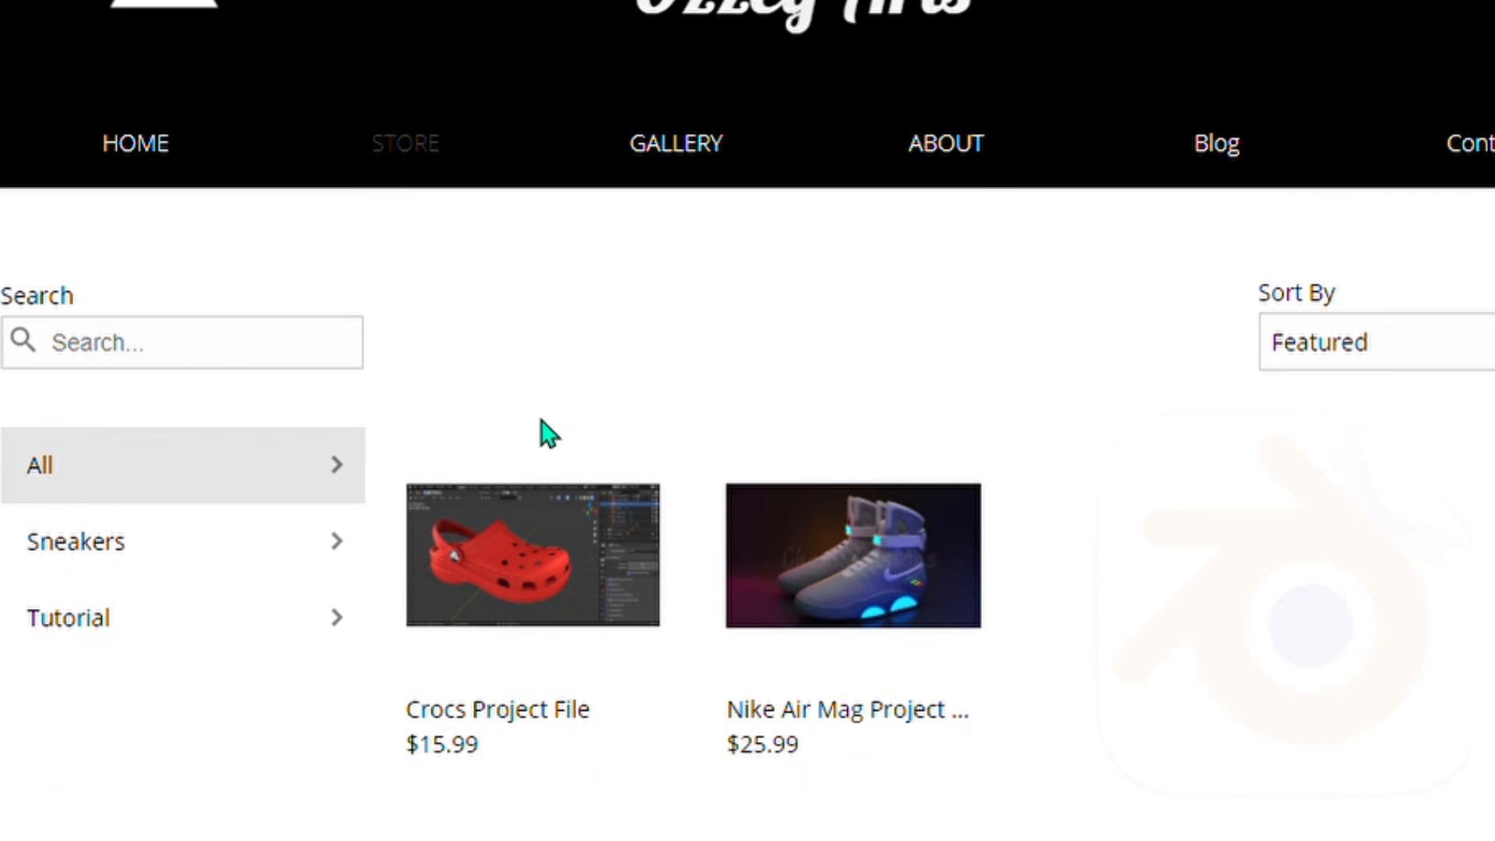
click(511, 572)
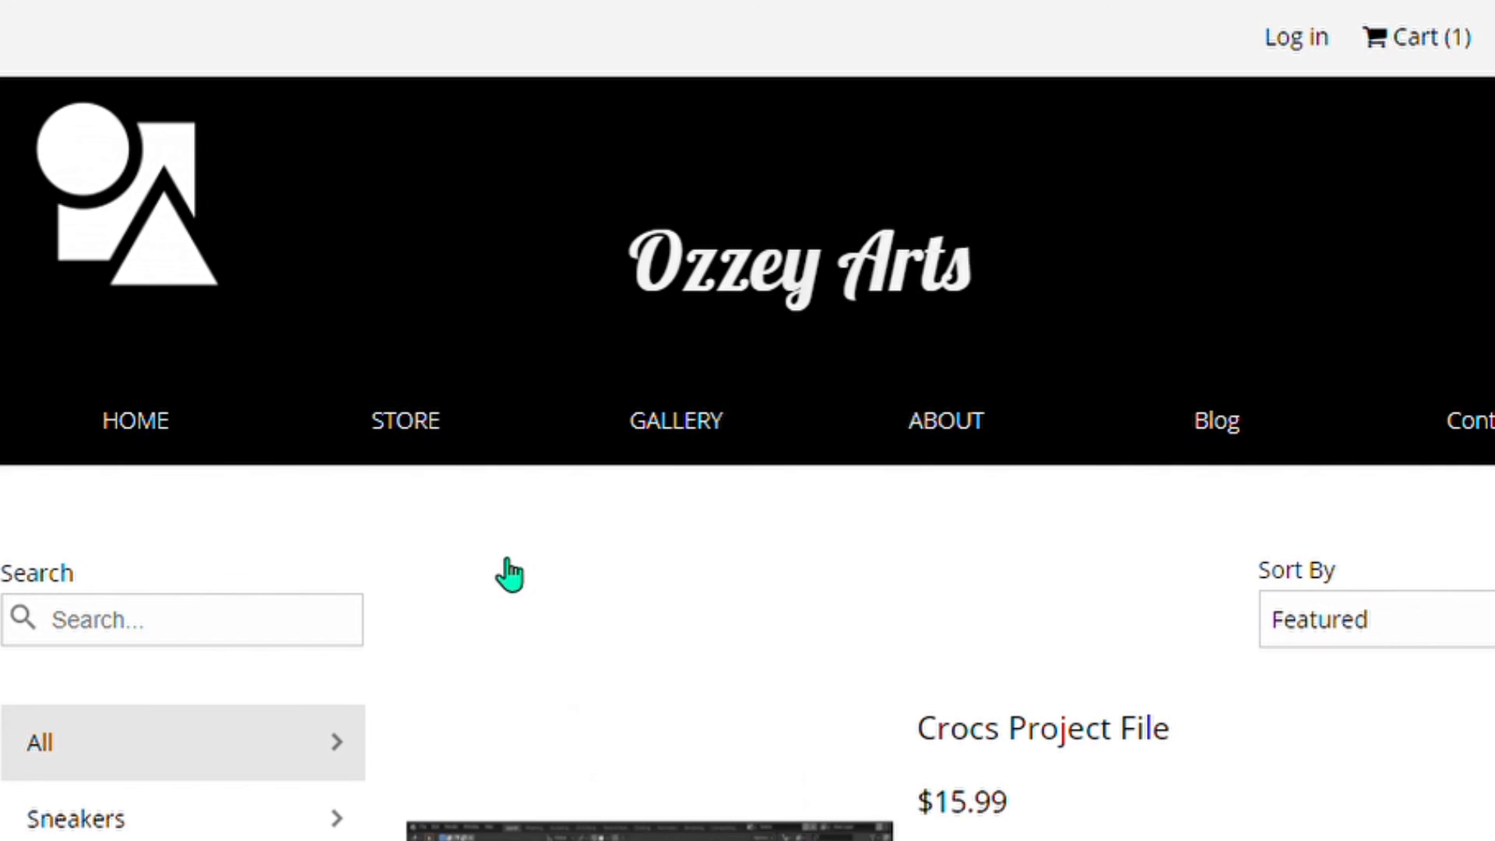
Step: Open the enlarged product image of the Crocs Project File
scroll(508, 574, down, 3)
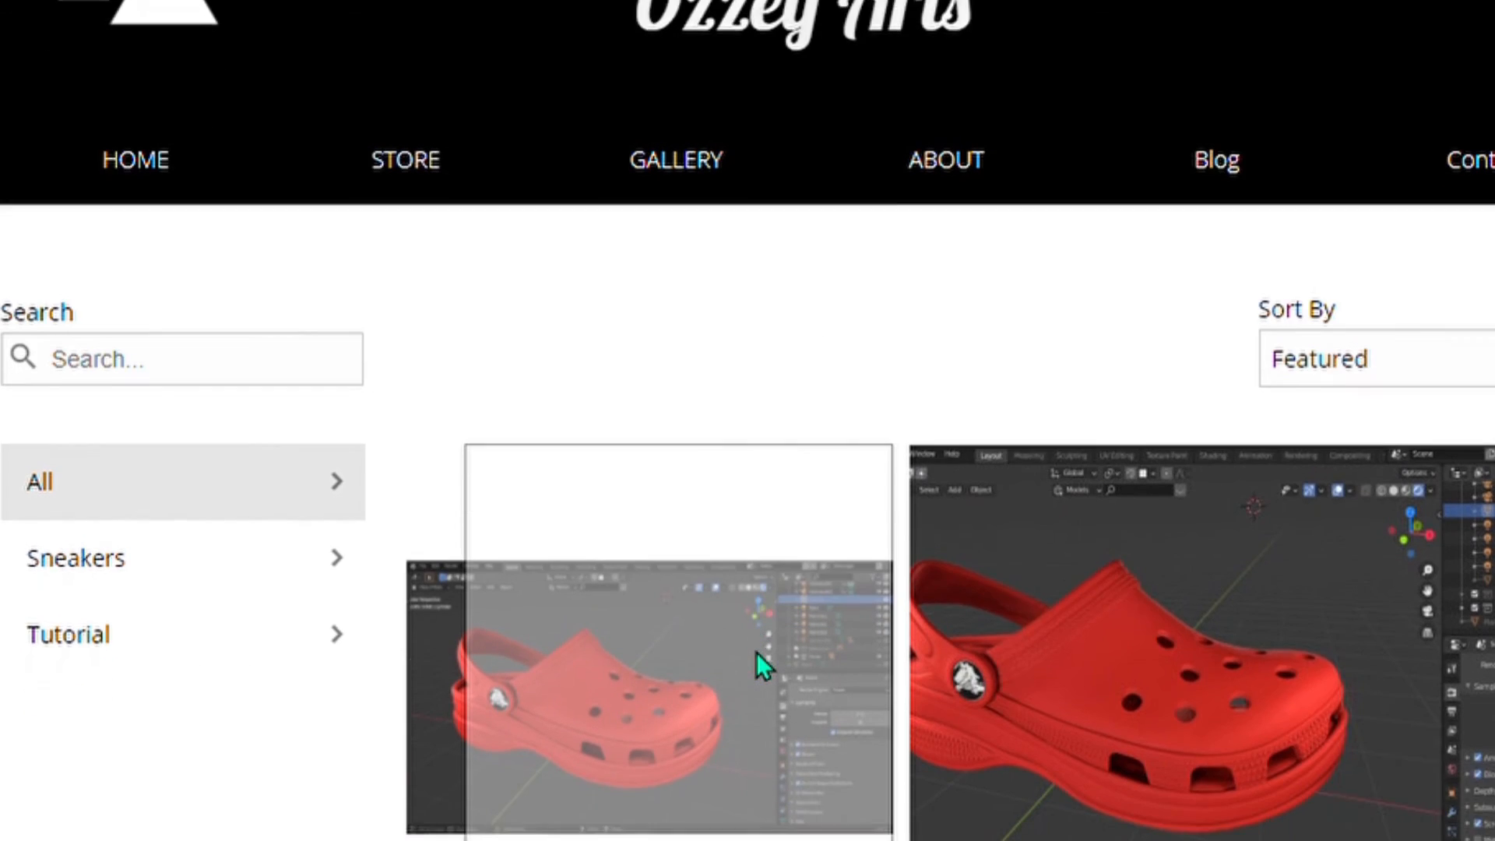
scroll(757, 655, down, 2)
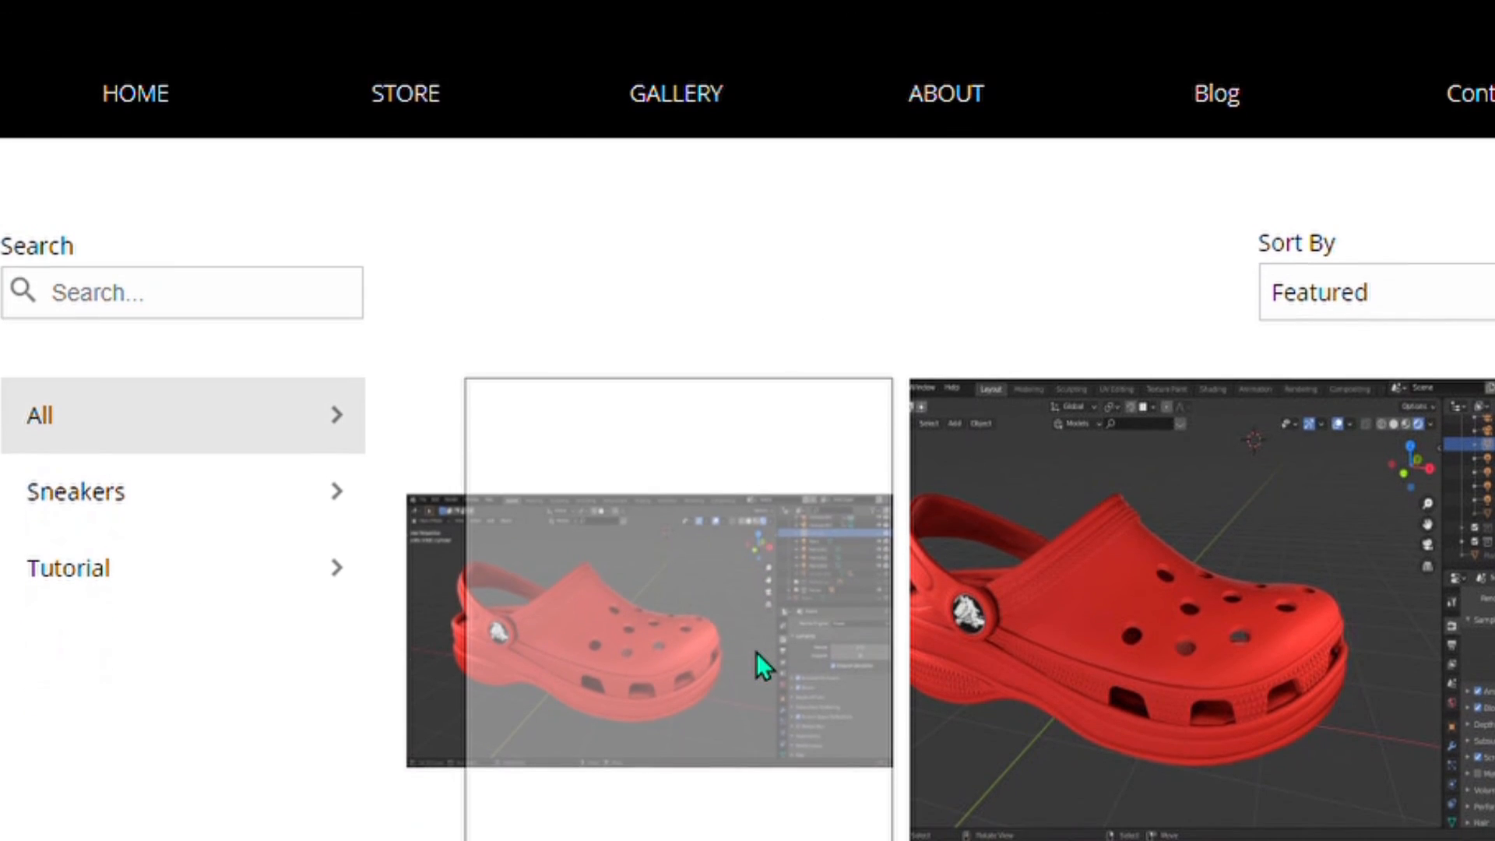
click(681, 578)
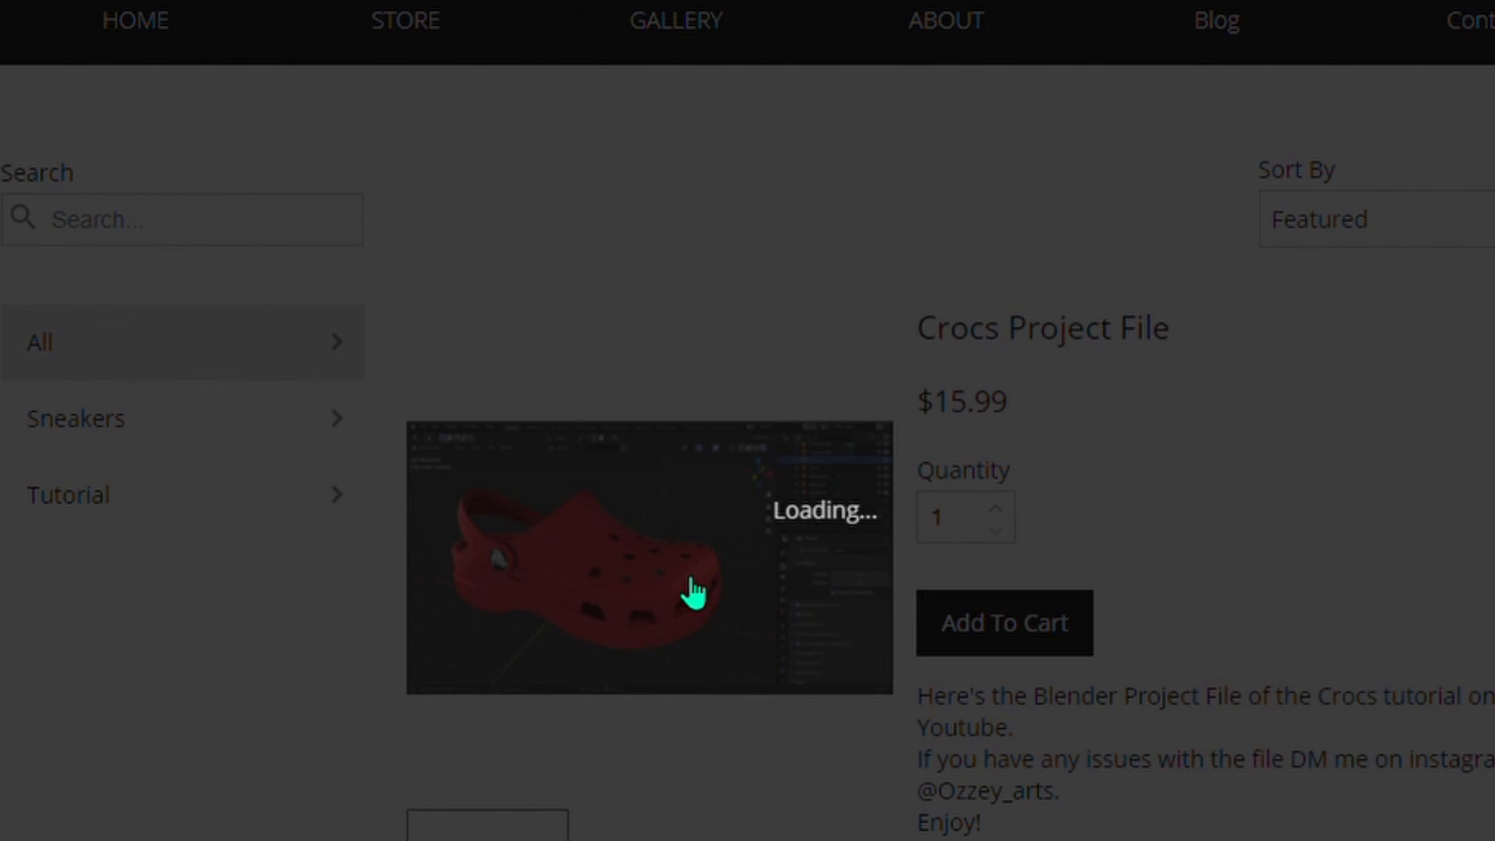